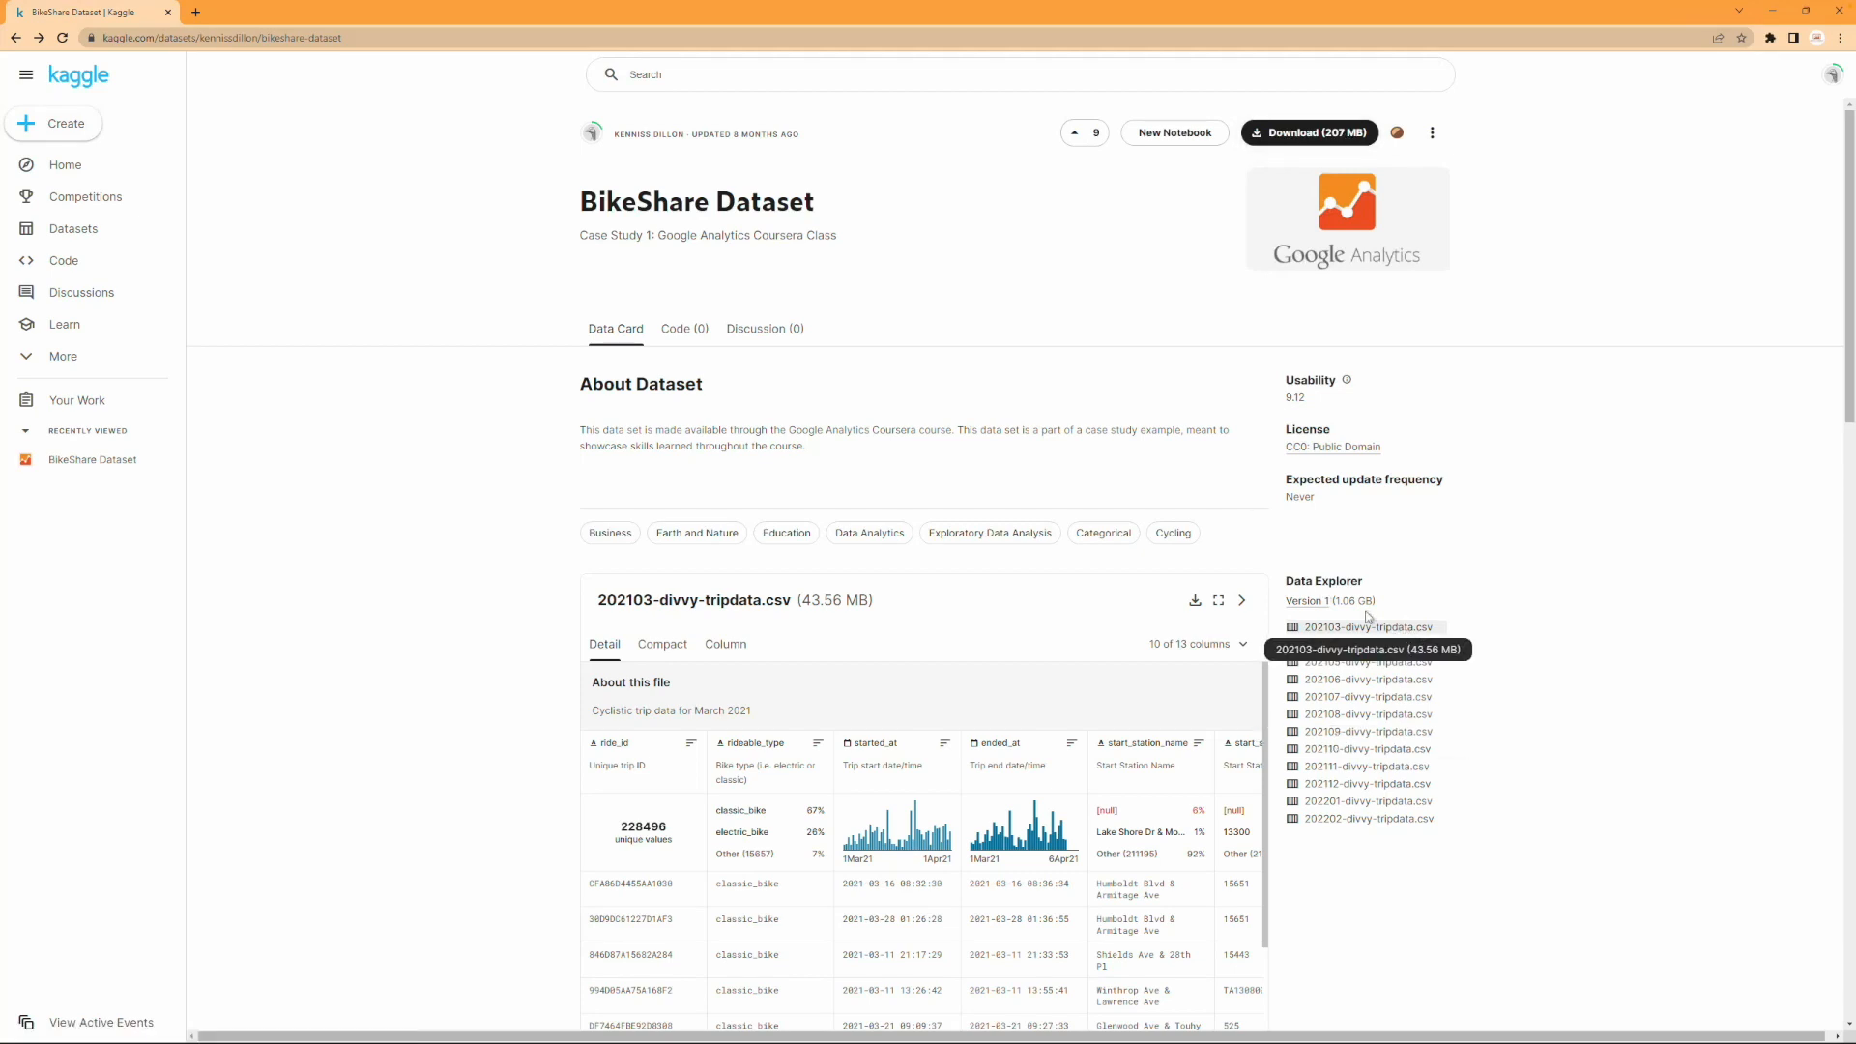
# Leave the Kaggle dataset page and open 202103-divvy-tripdata.csv from the BikeshareDataset folder on the desktop.
pyautogui.scroll(-1, 1297, 134)
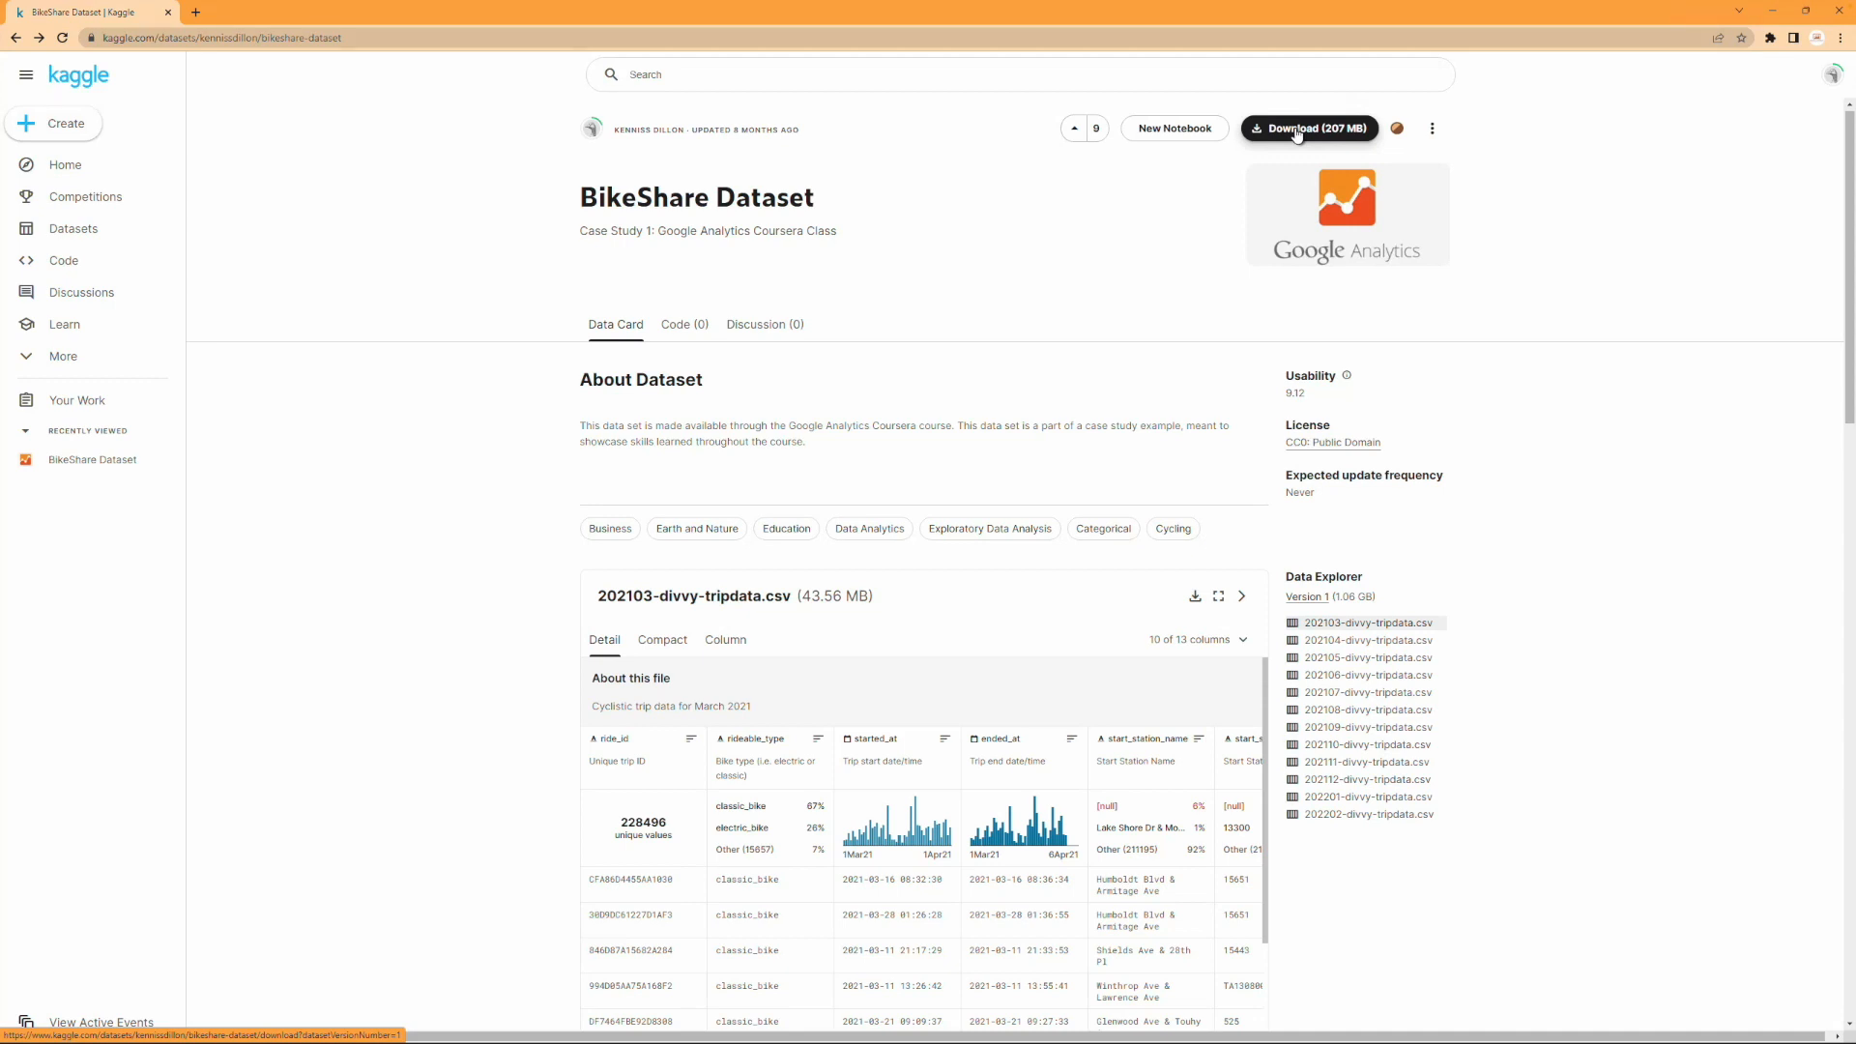
pyautogui.scroll(1, 1296, 133)
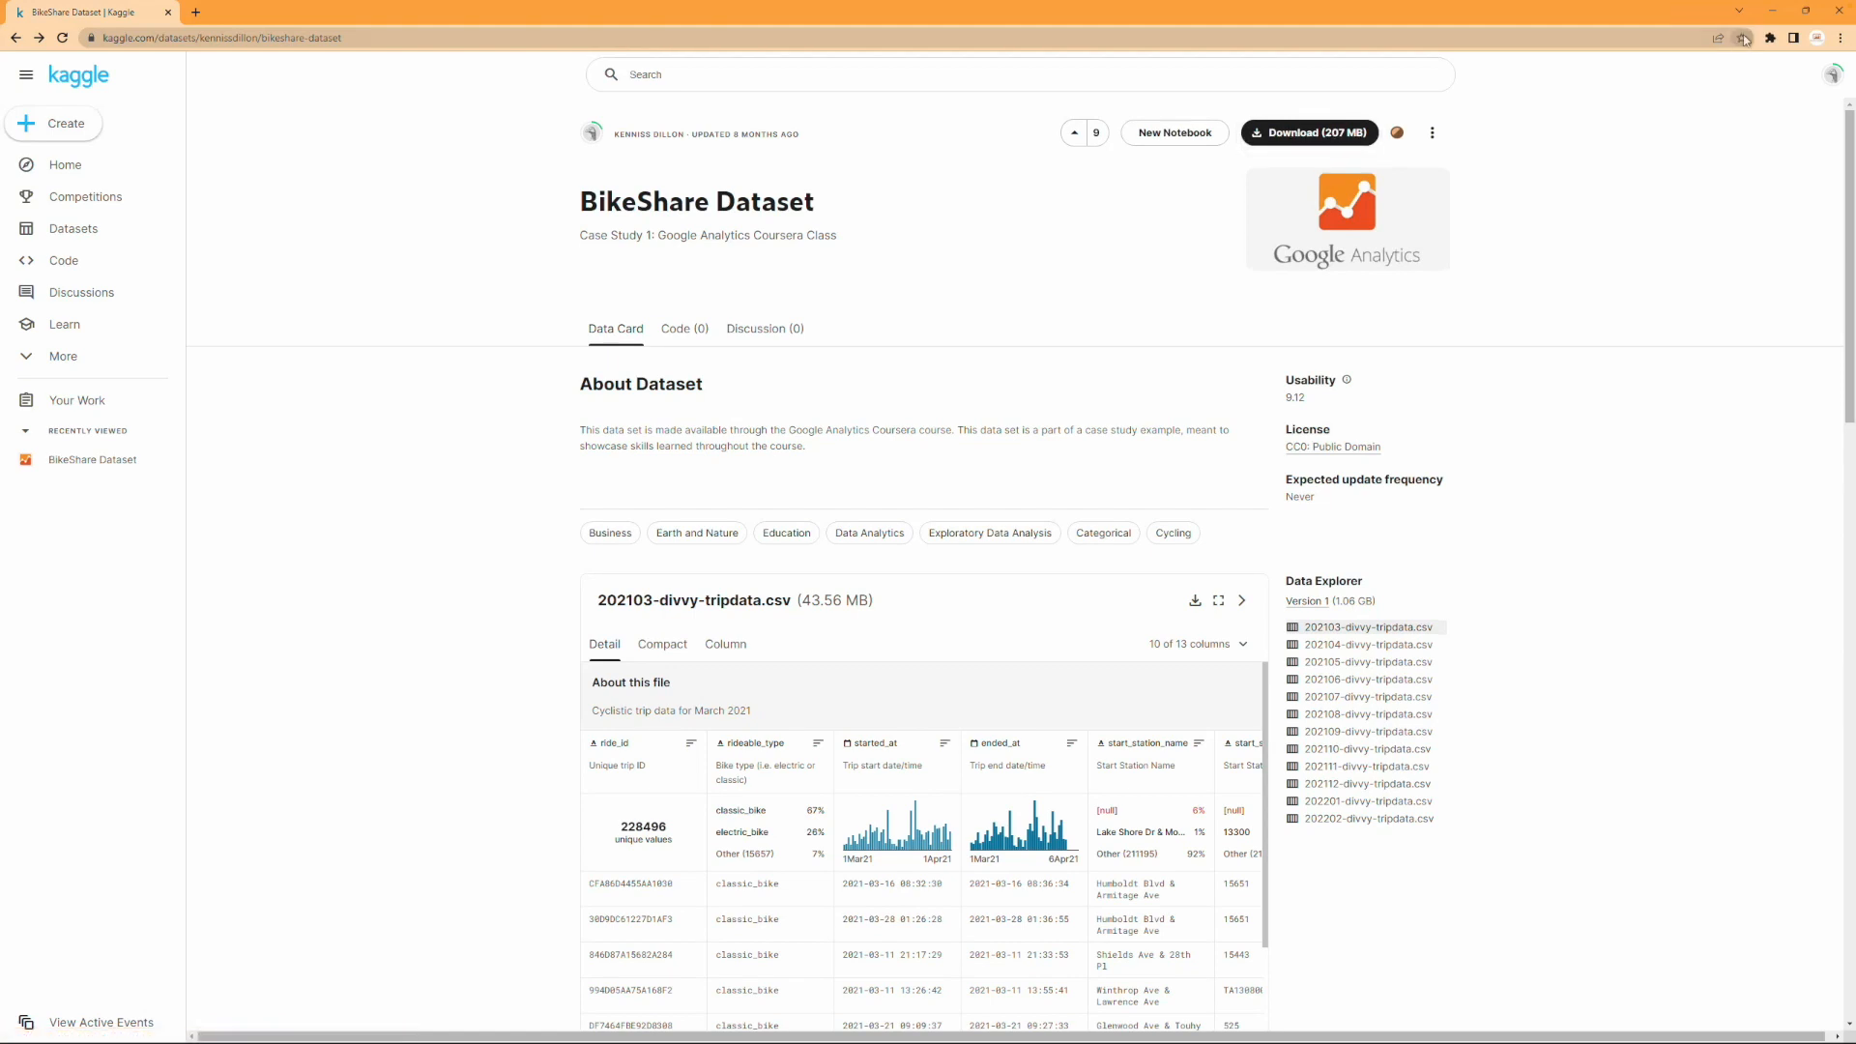
pyautogui.click(1776, 13)
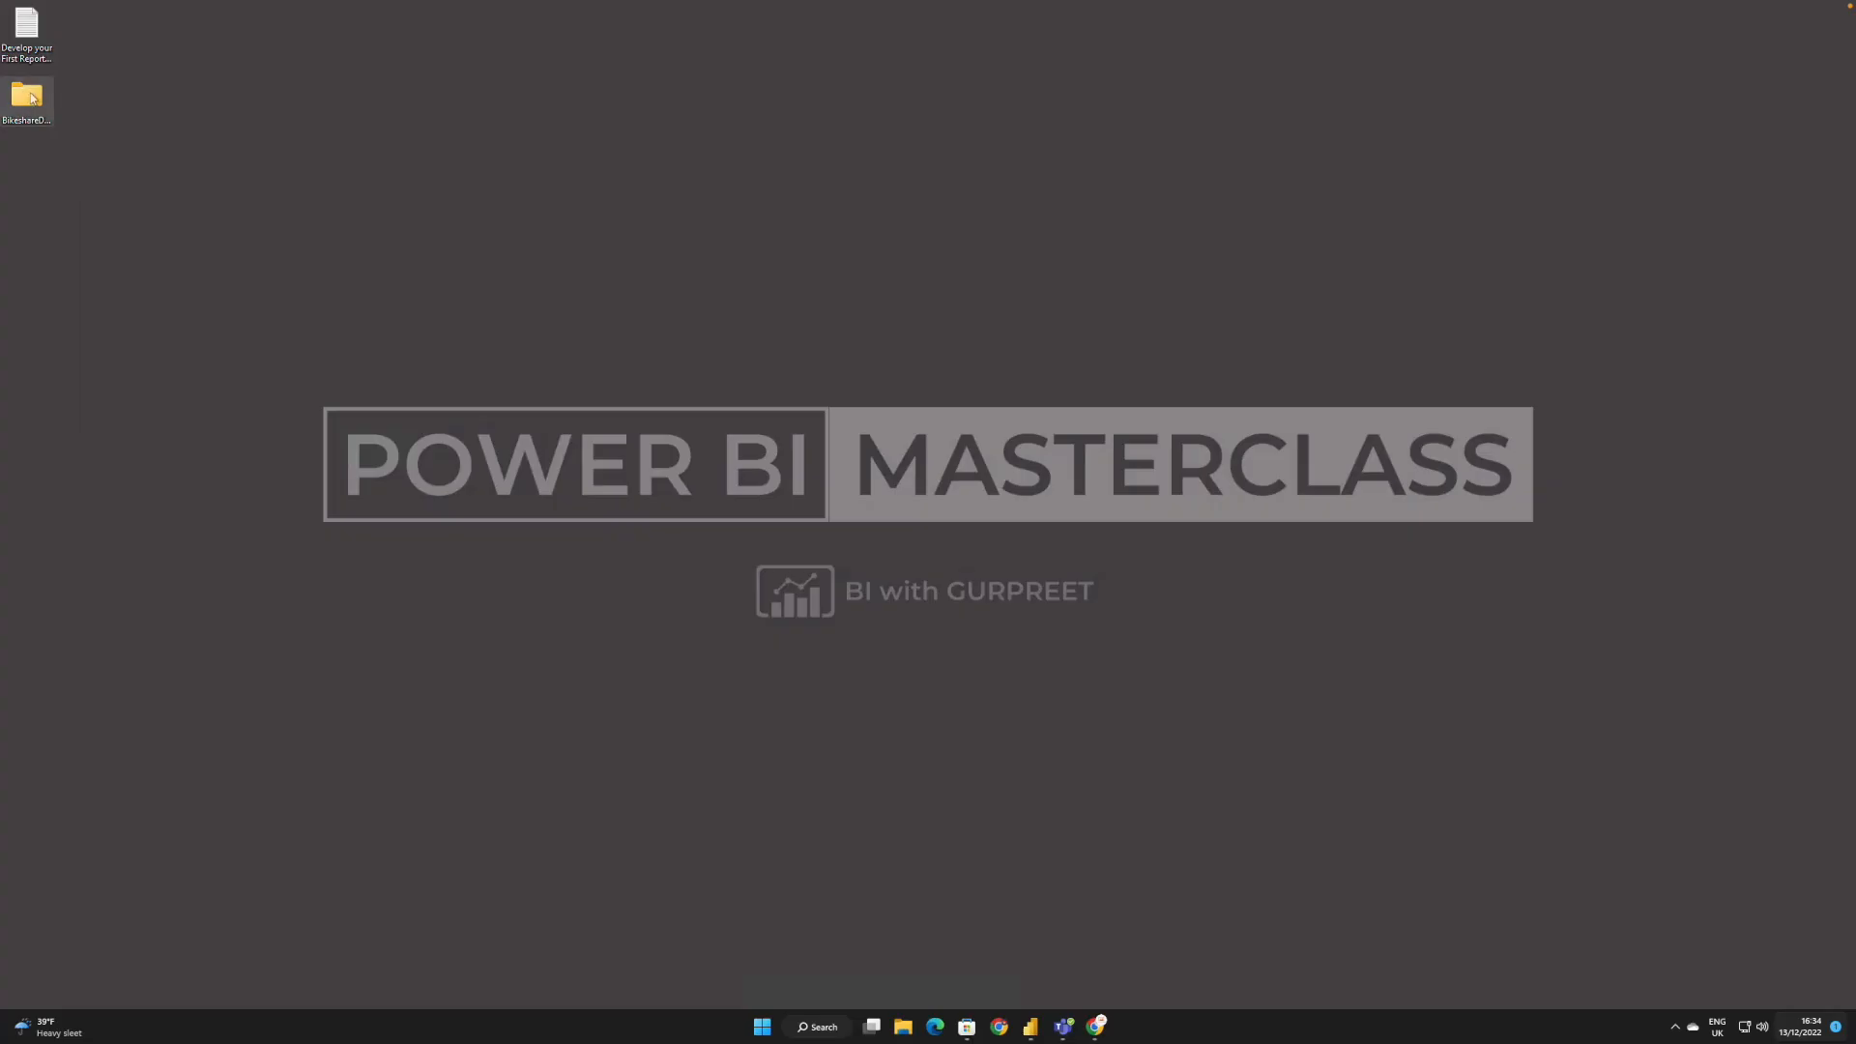
pyautogui.click(35, 97)
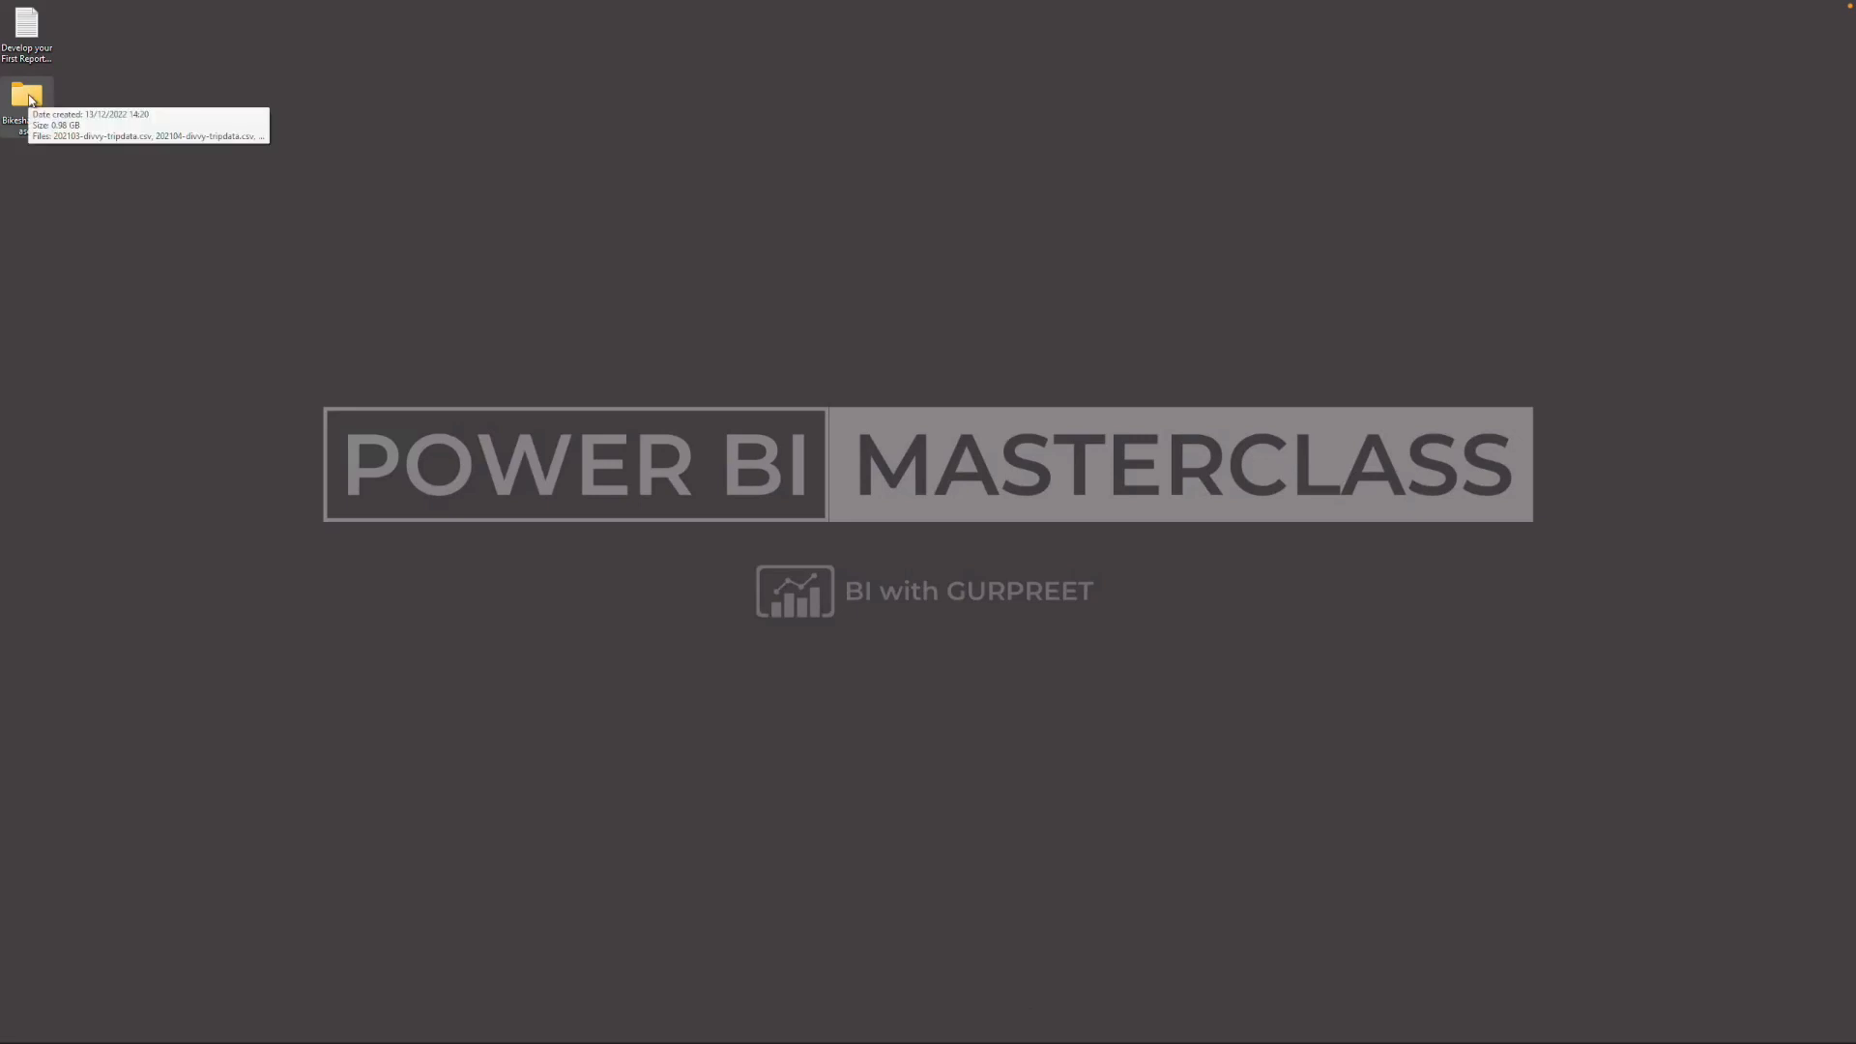
pyautogui.click(507, 212)
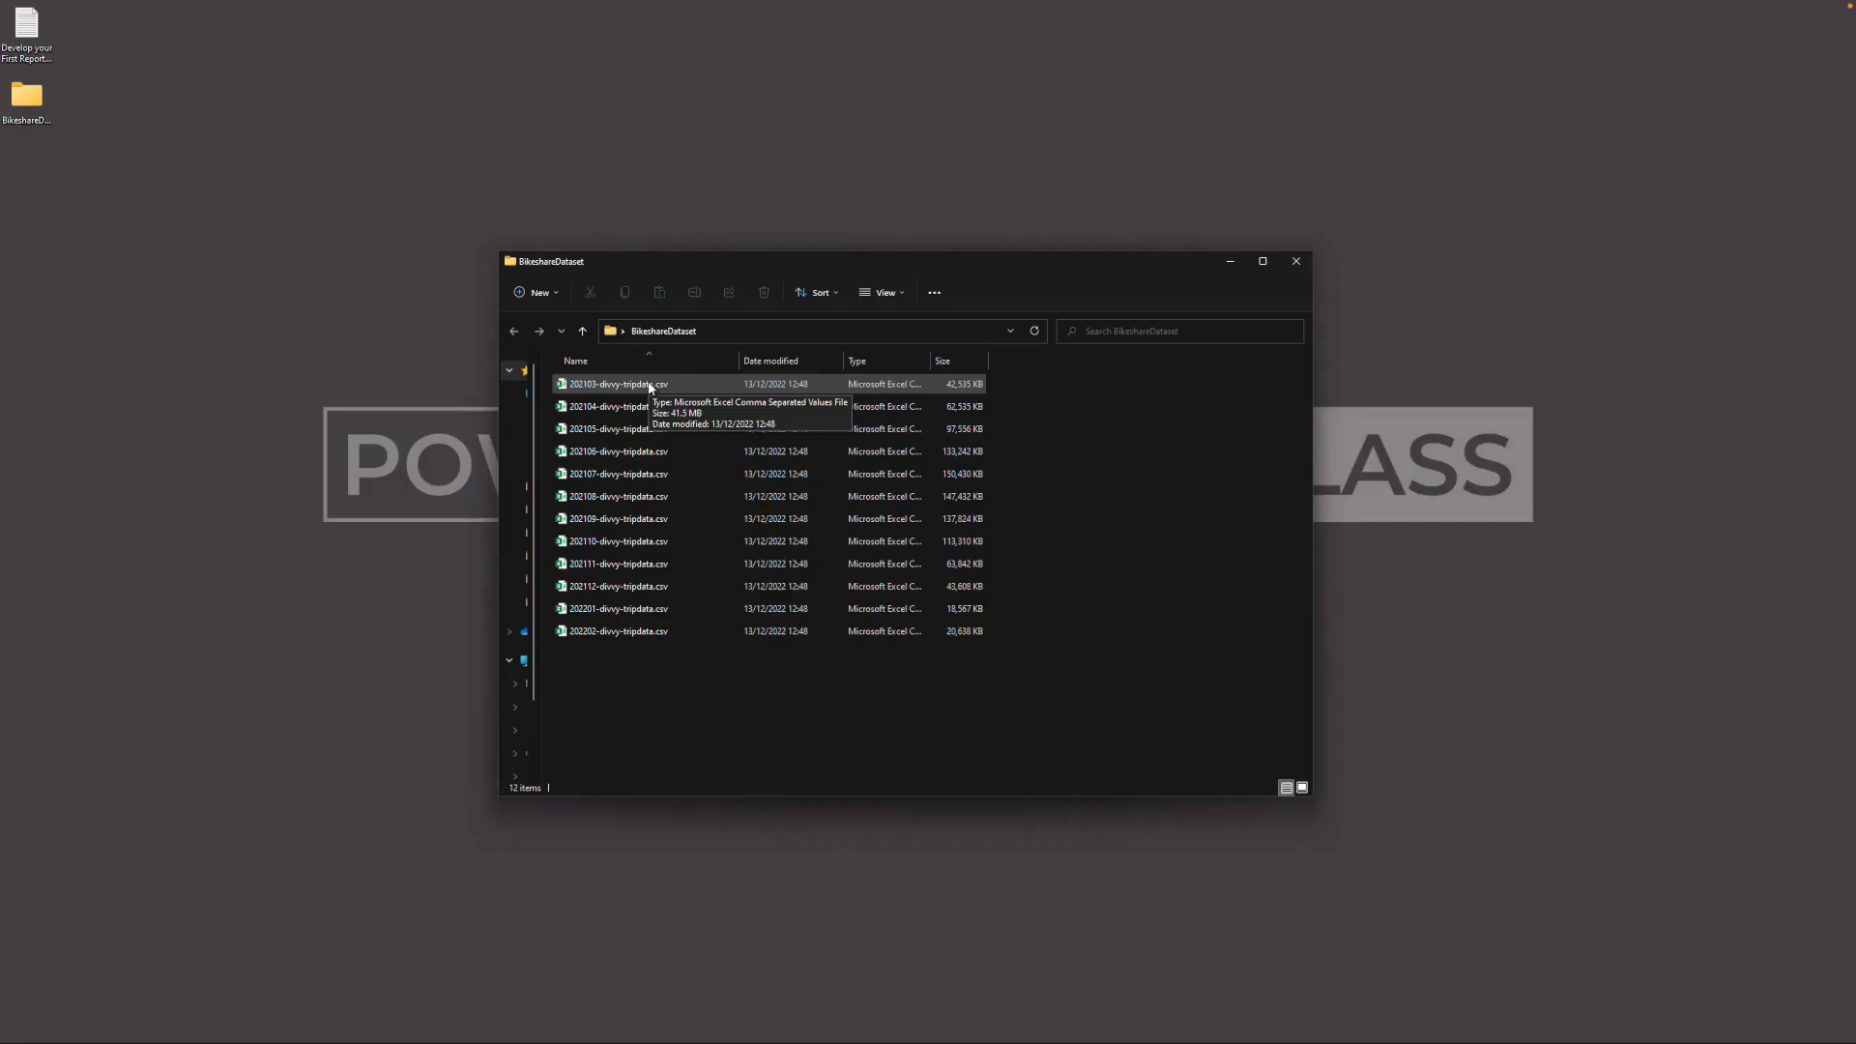
pyautogui.doubleClick(650, 386)
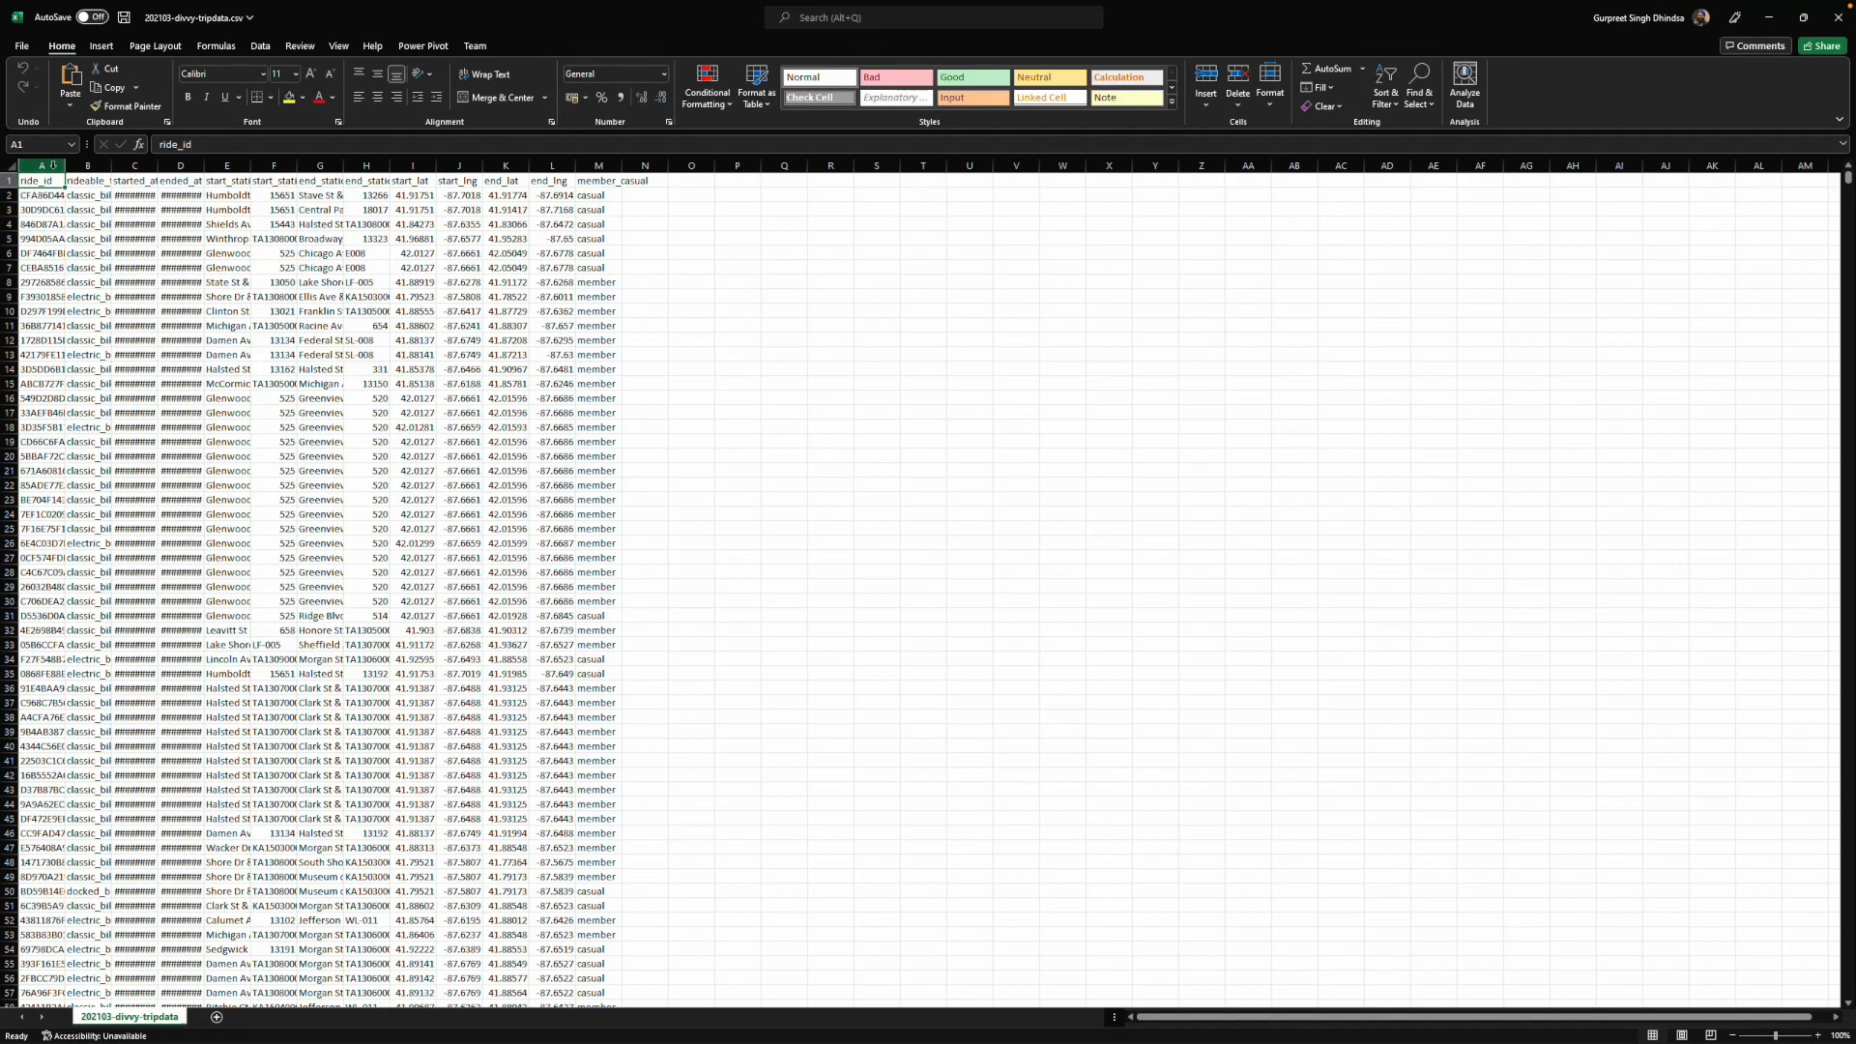
# Auto-fit the widths of columns A through M to their contents.
pyautogui.keyDown('shift'); pyautogui.click(594, 166); pyautogui.keyUp('shift')
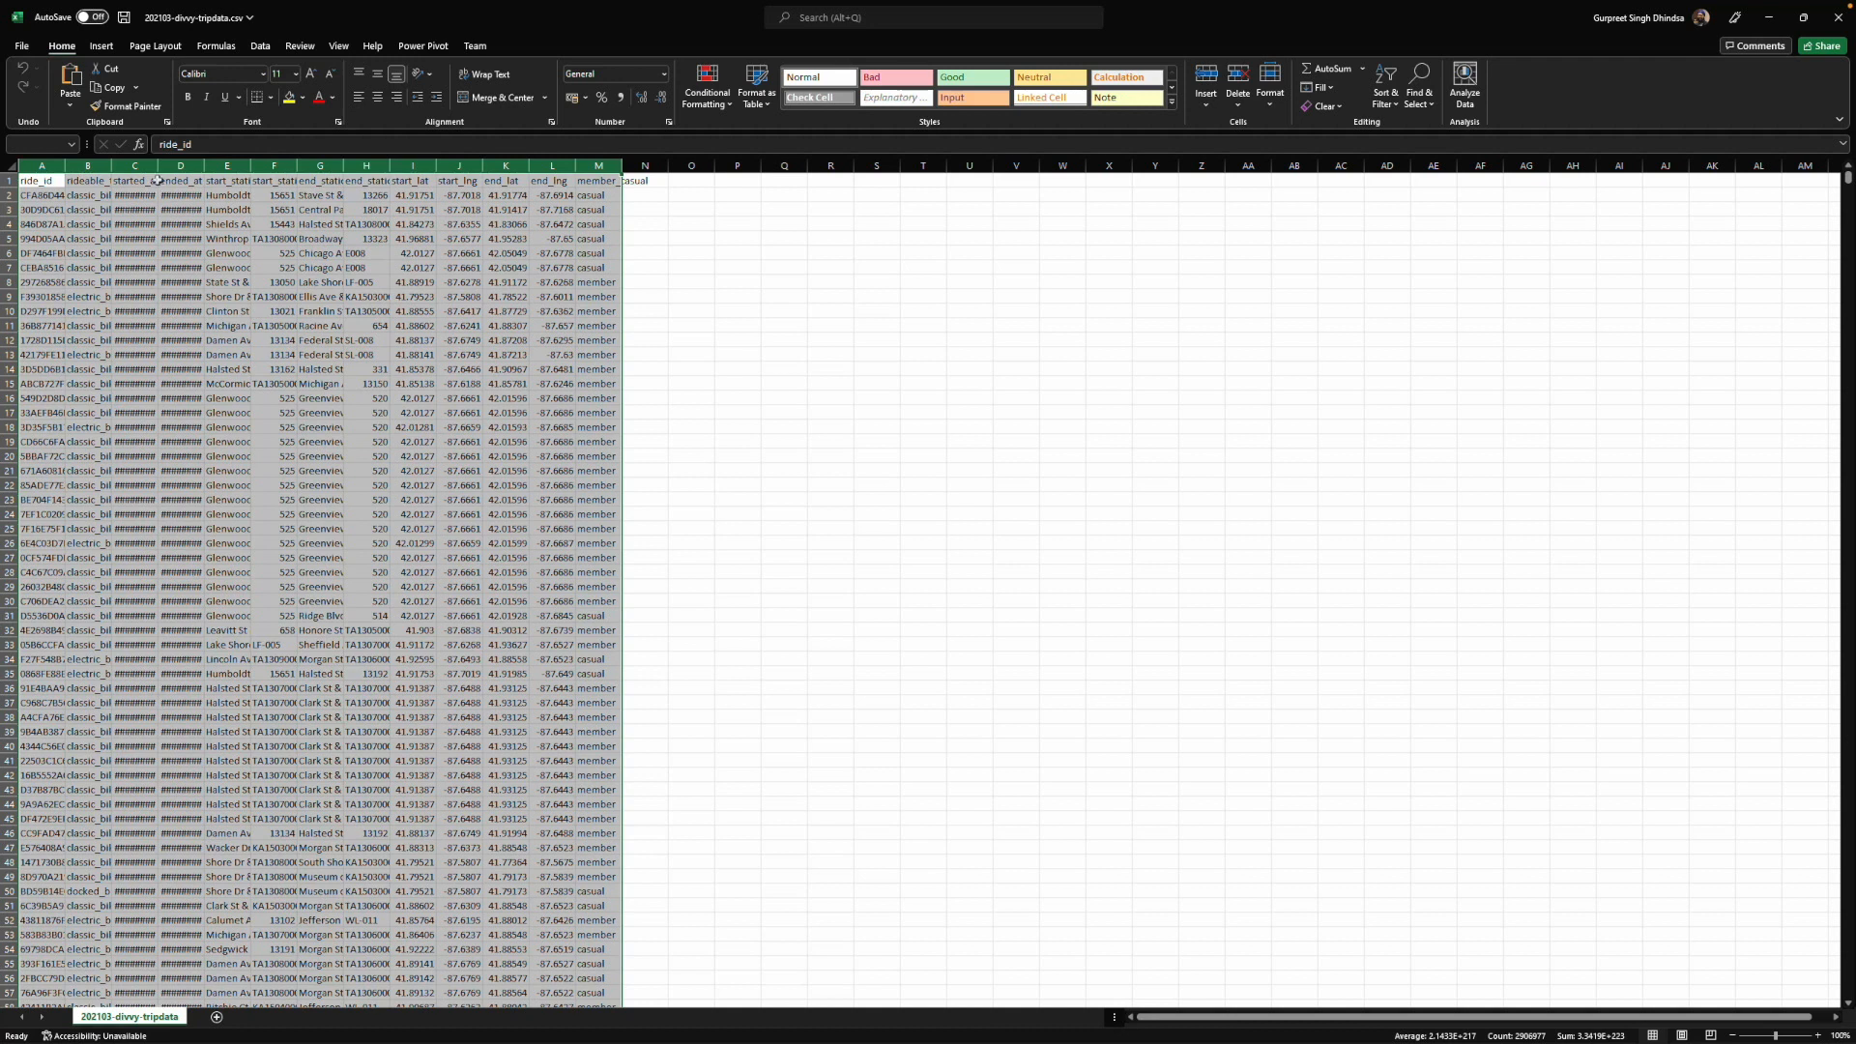
pyautogui.click(53, 165)
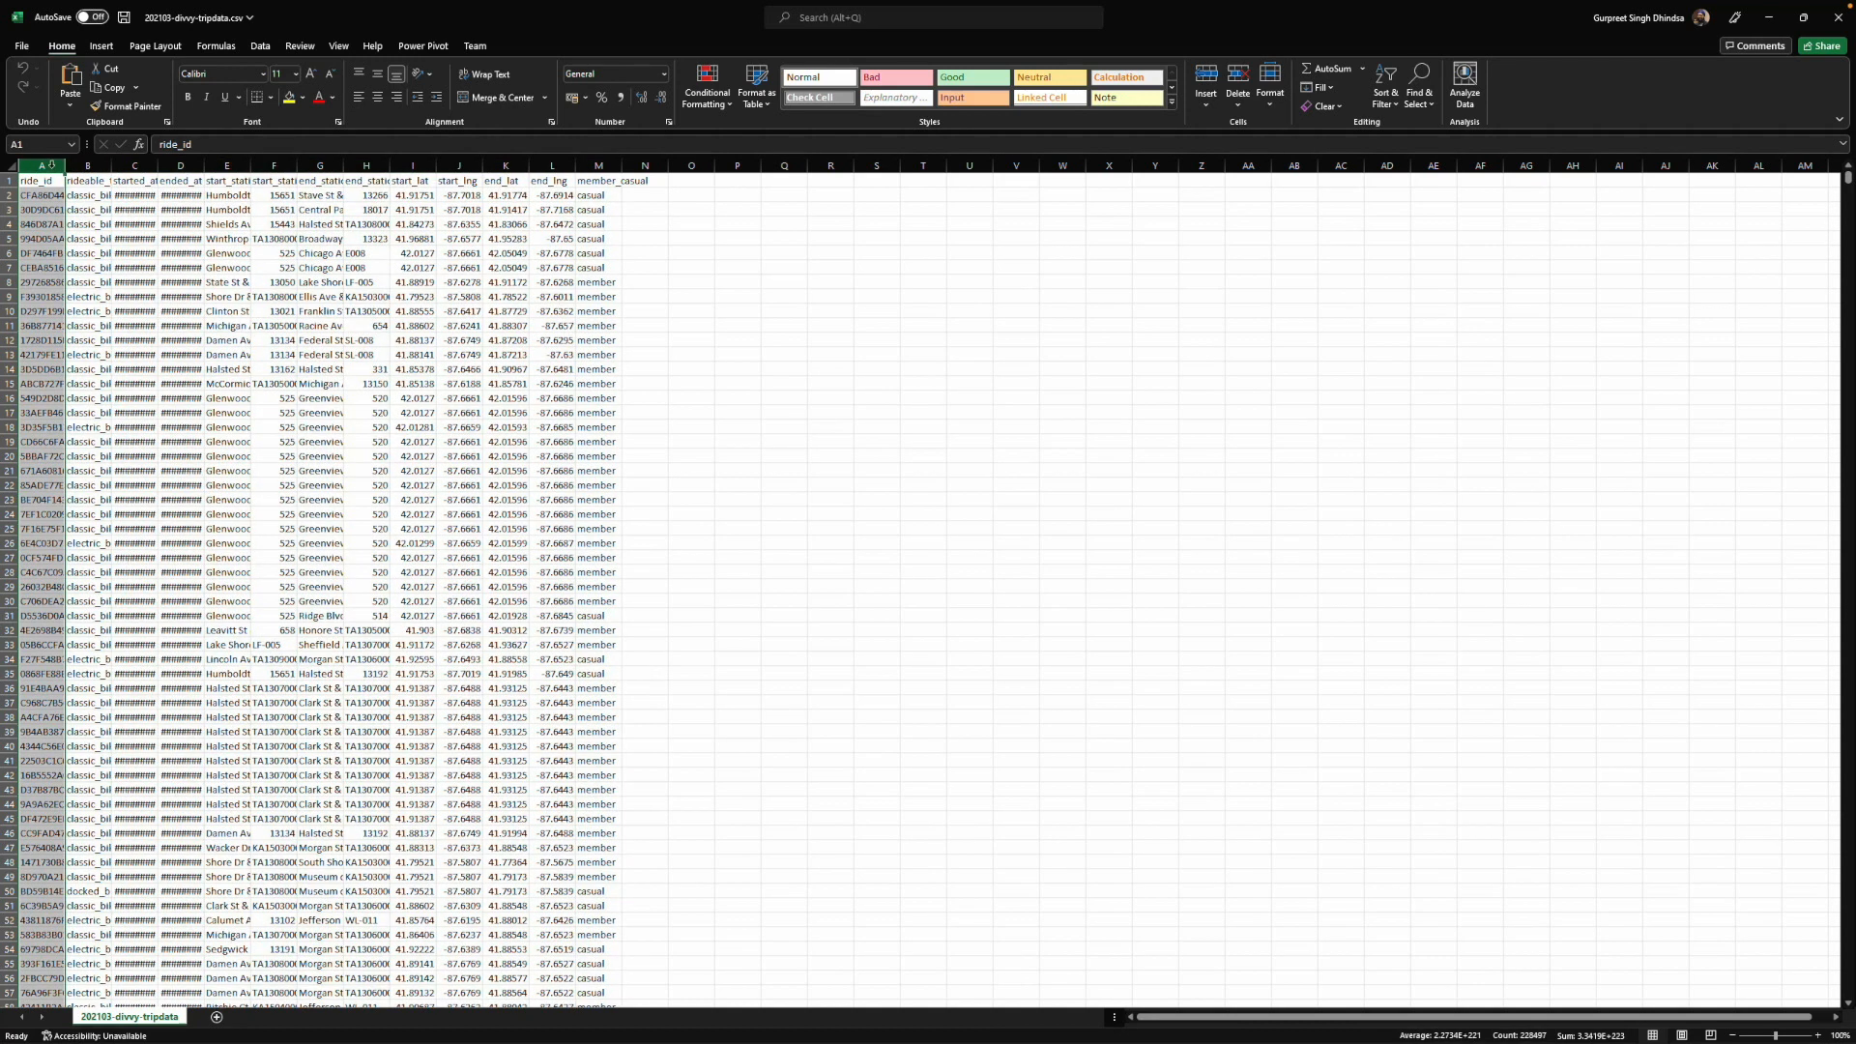
pyautogui.keyDown('shift'); pyautogui.click(611, 165); pyautogui.keyUp('shift')
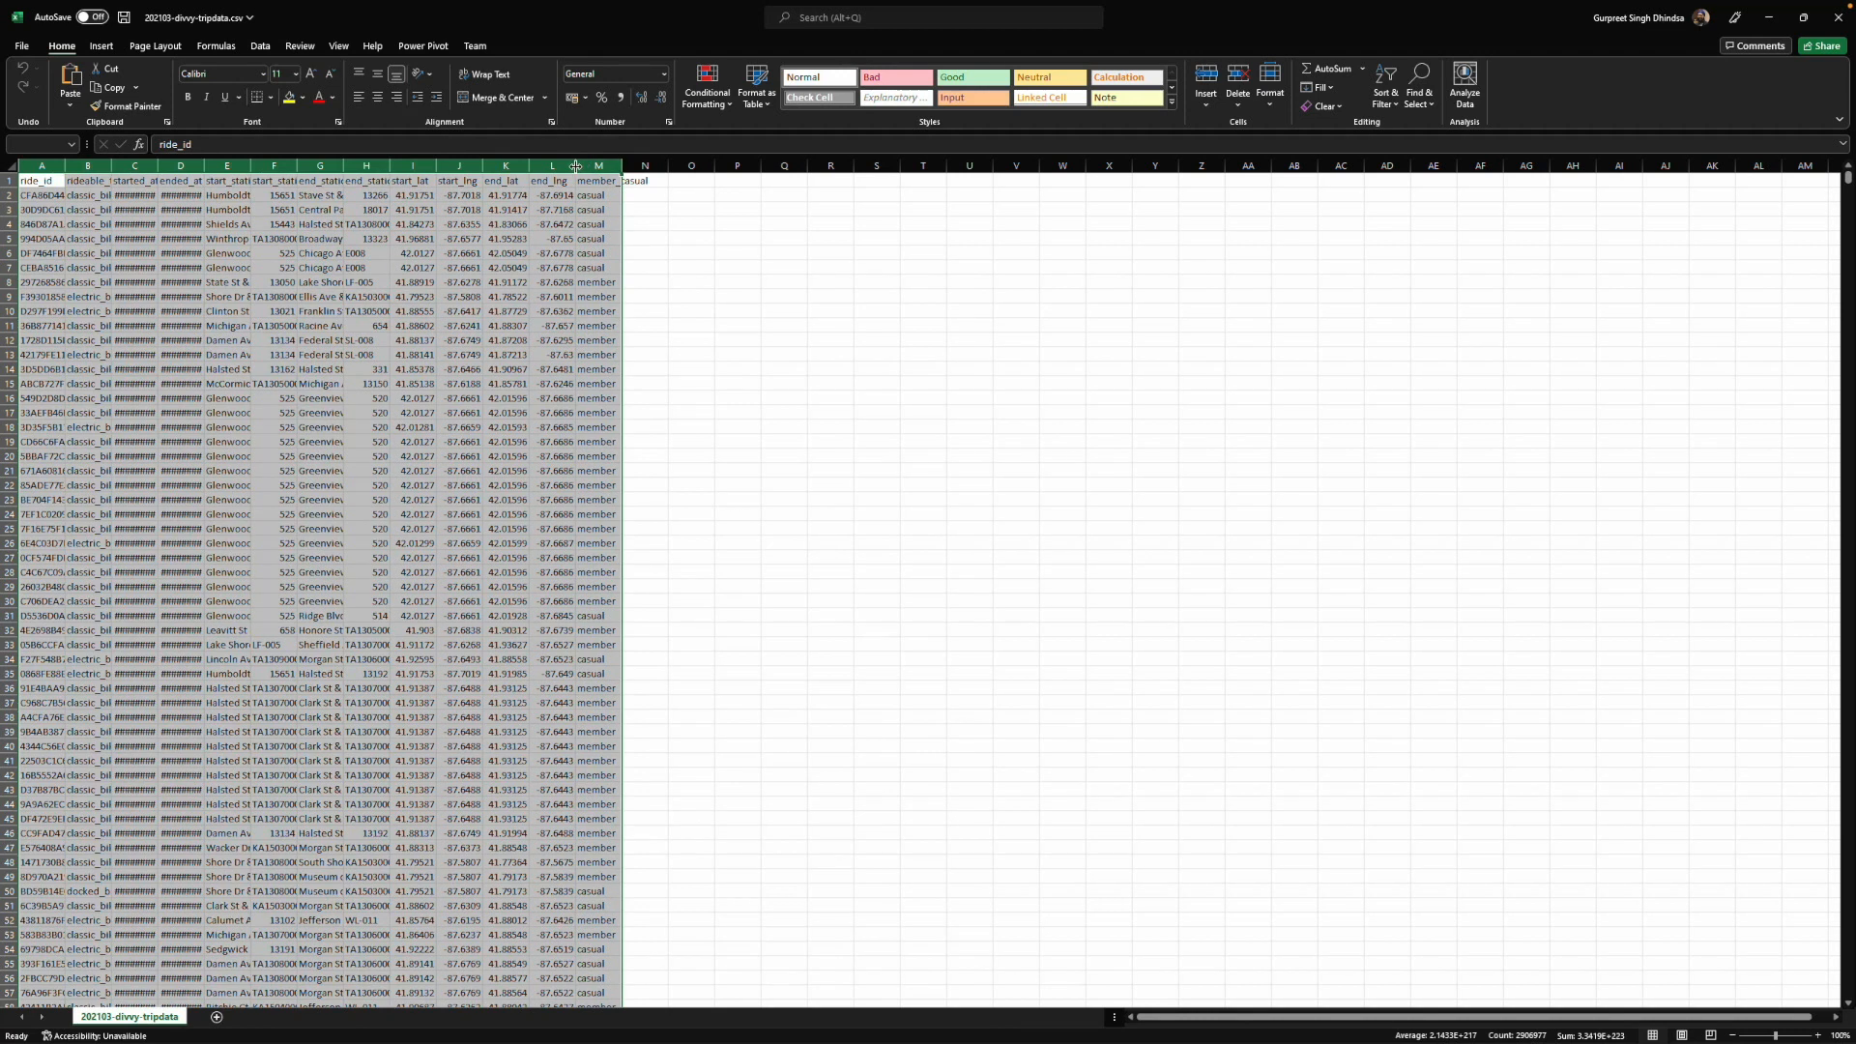
pyautogui.doubleClick(576, 166)
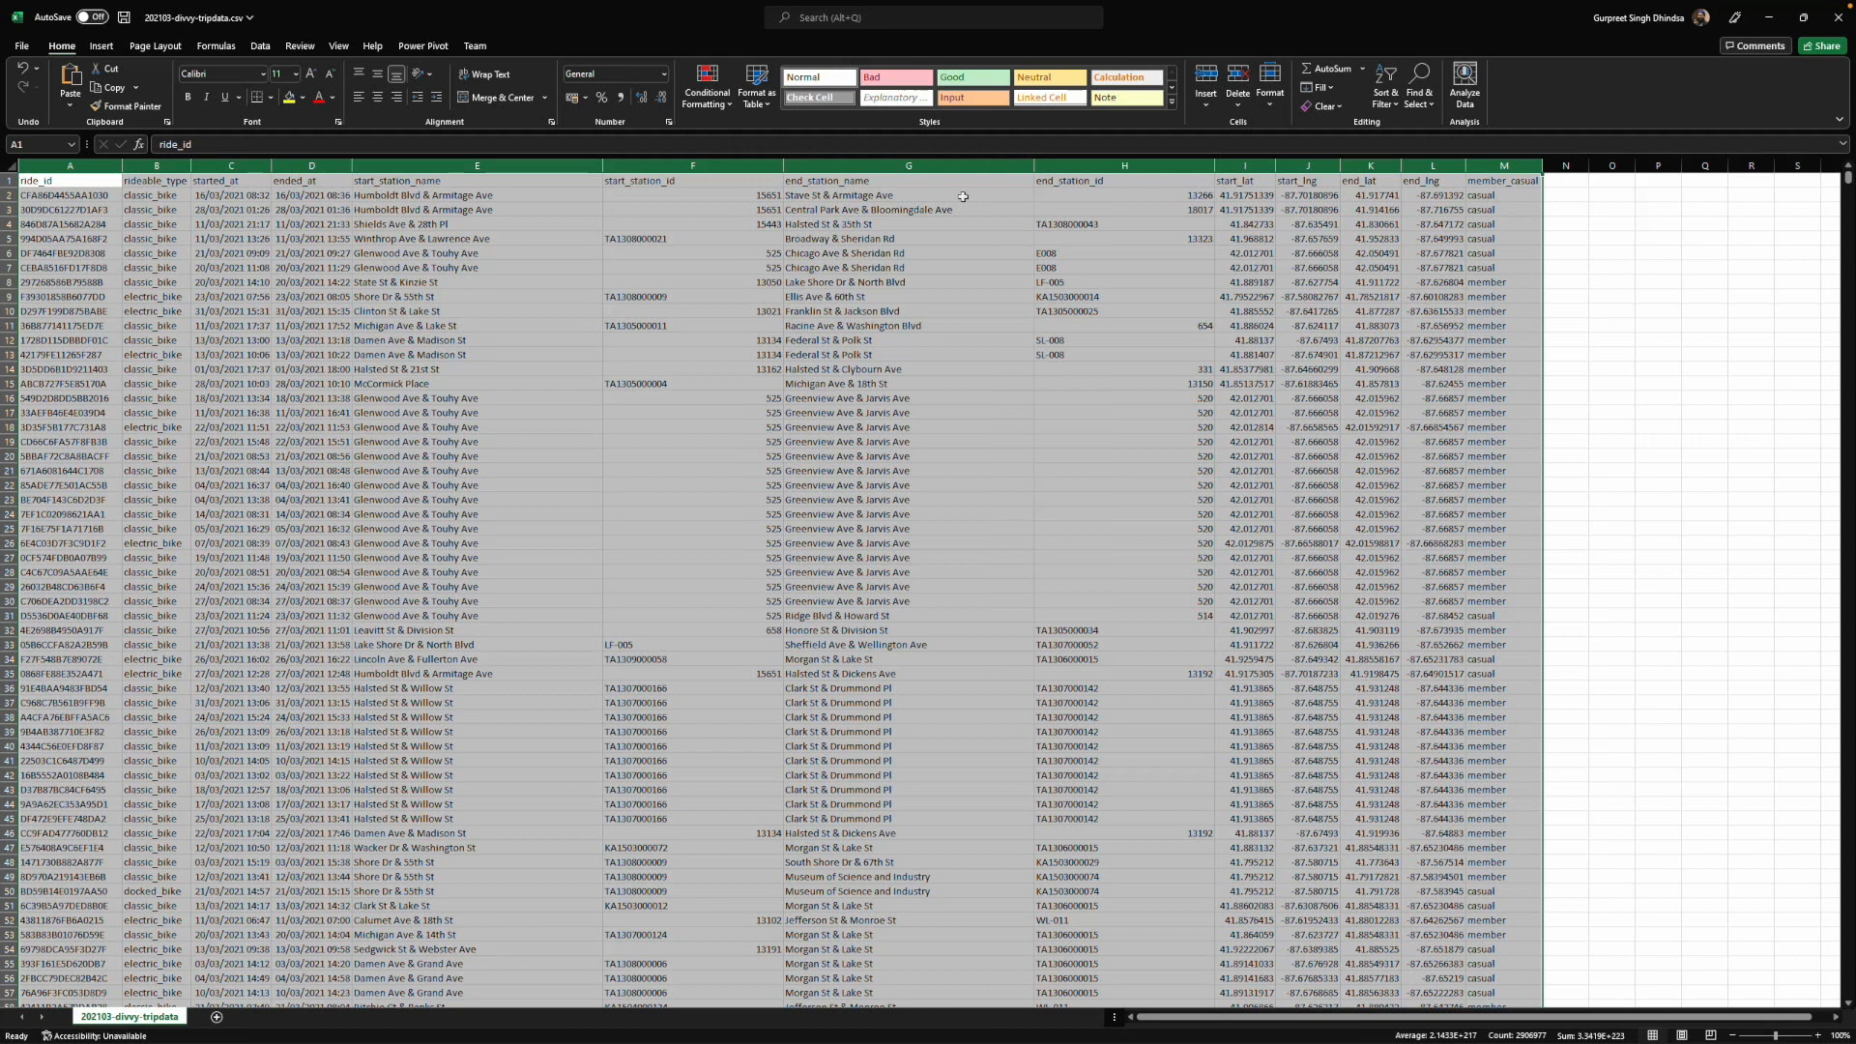
pyautogui.click(952, 195)
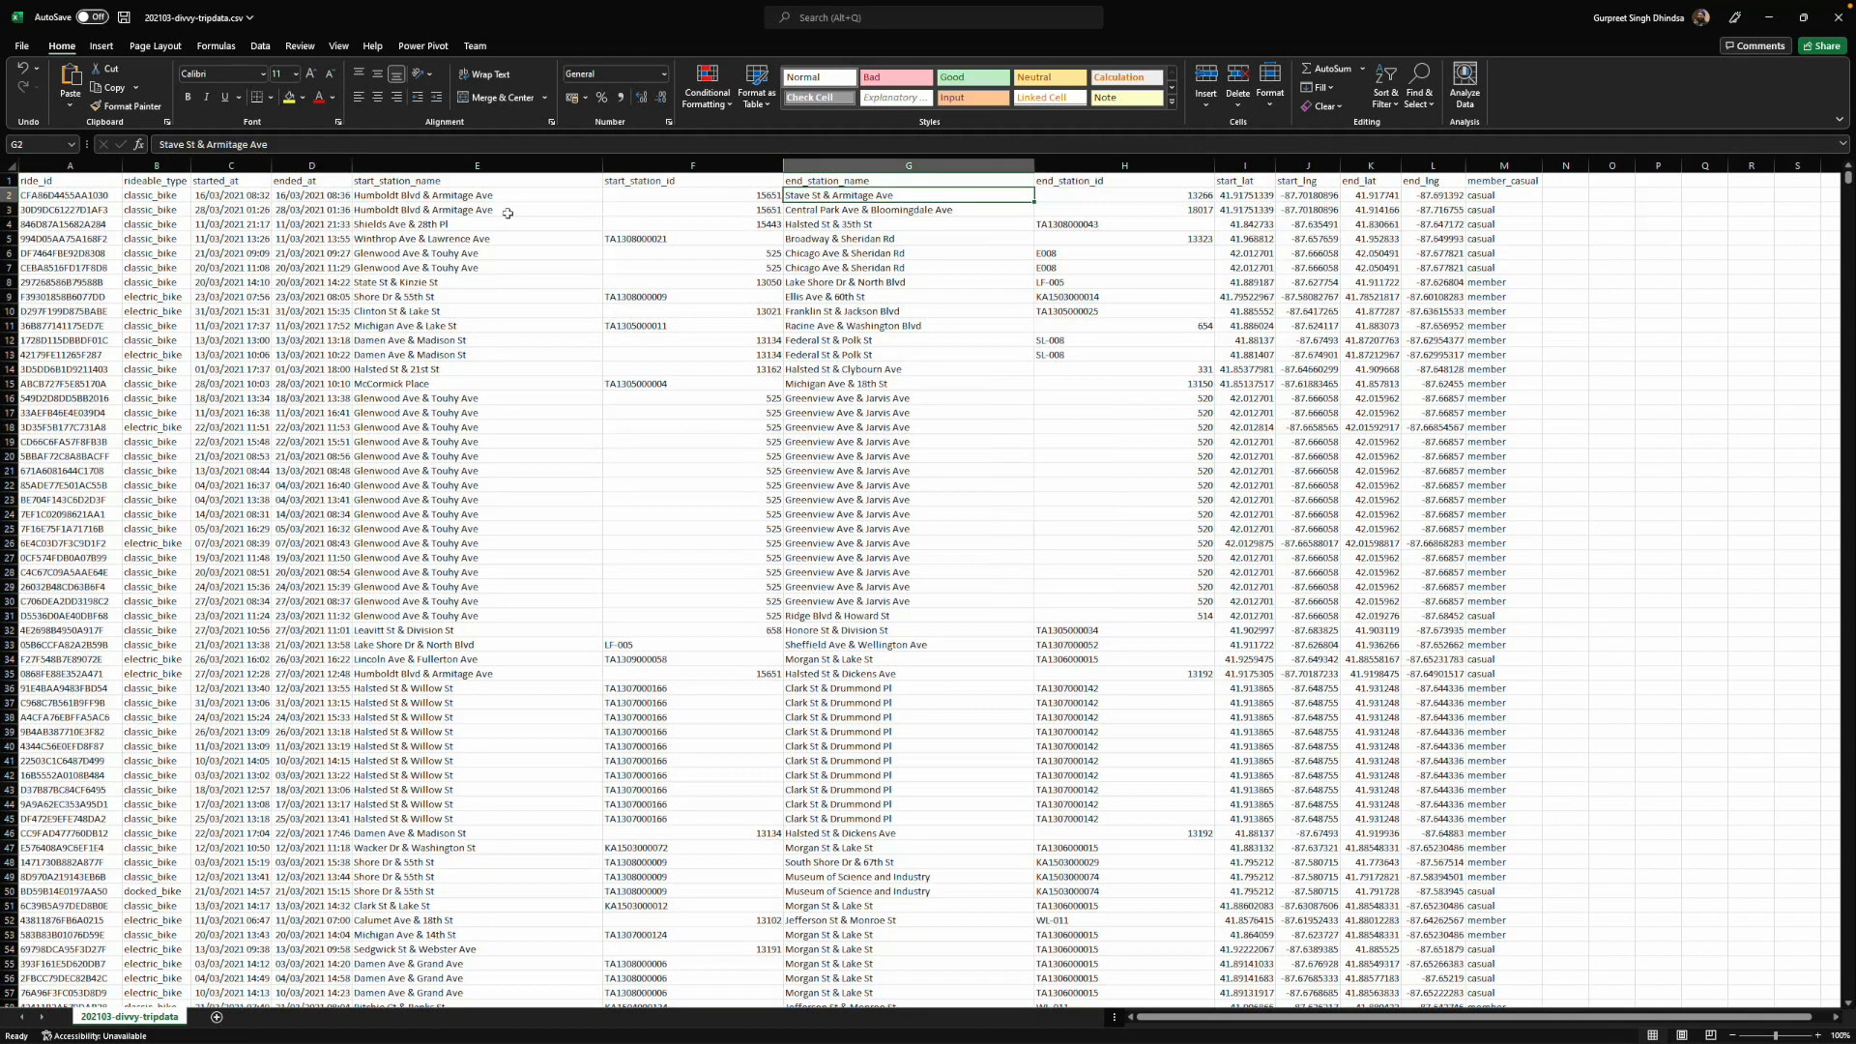
# Add filters to the header row and check which values the rideable_type column offers.
pyautogui.click(77, 181)
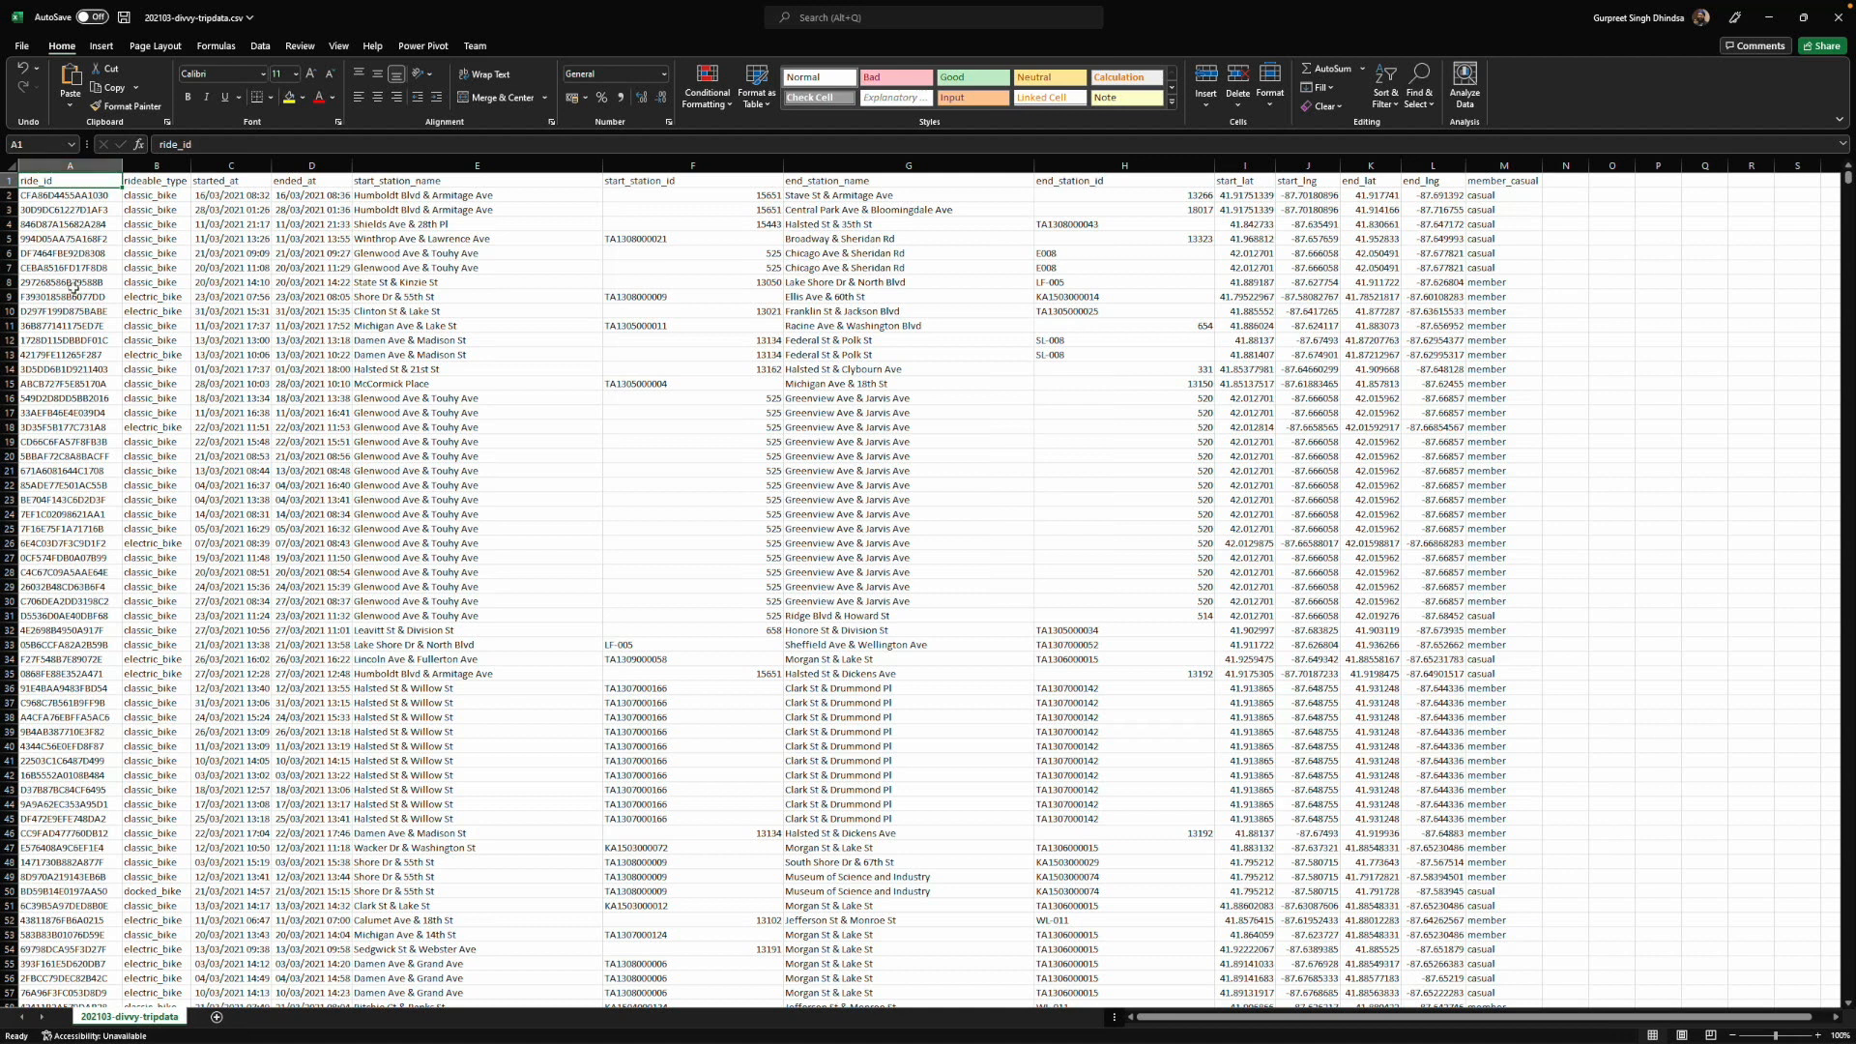
pyautogui.click(170, 183)
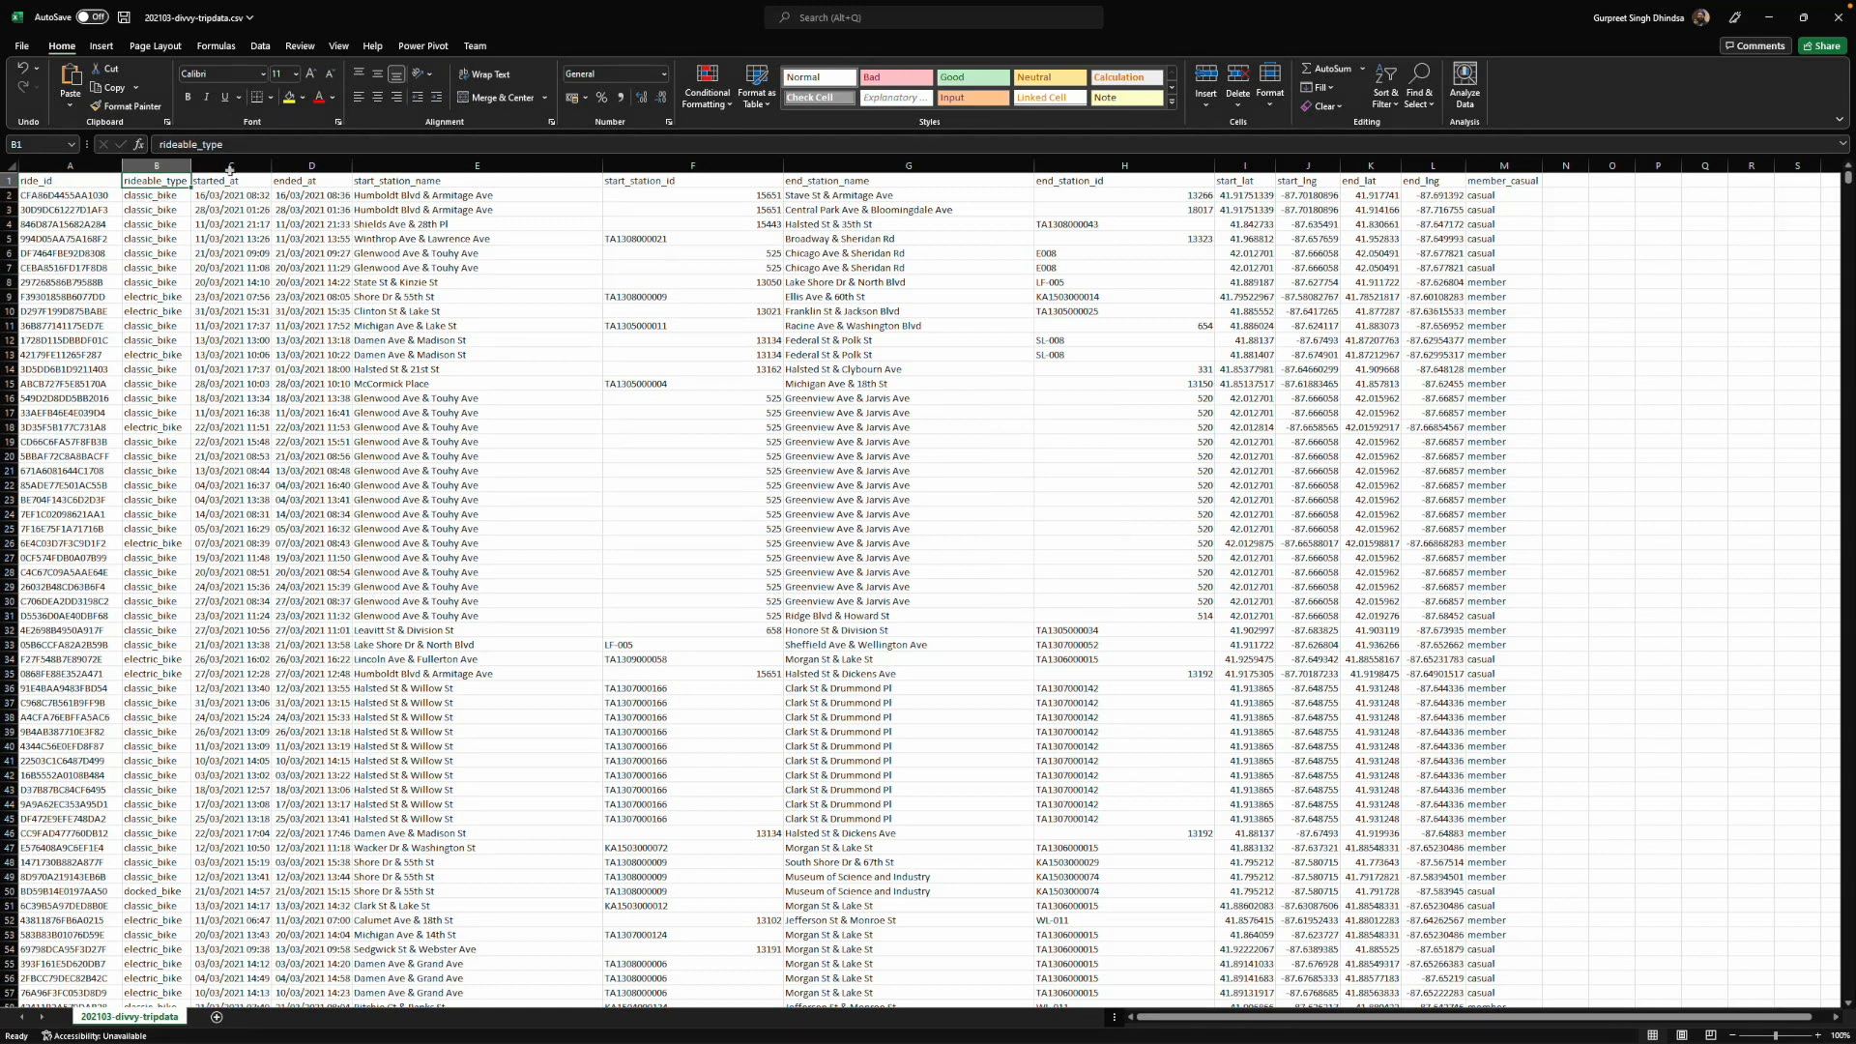
pyautogui.click(269, 48)
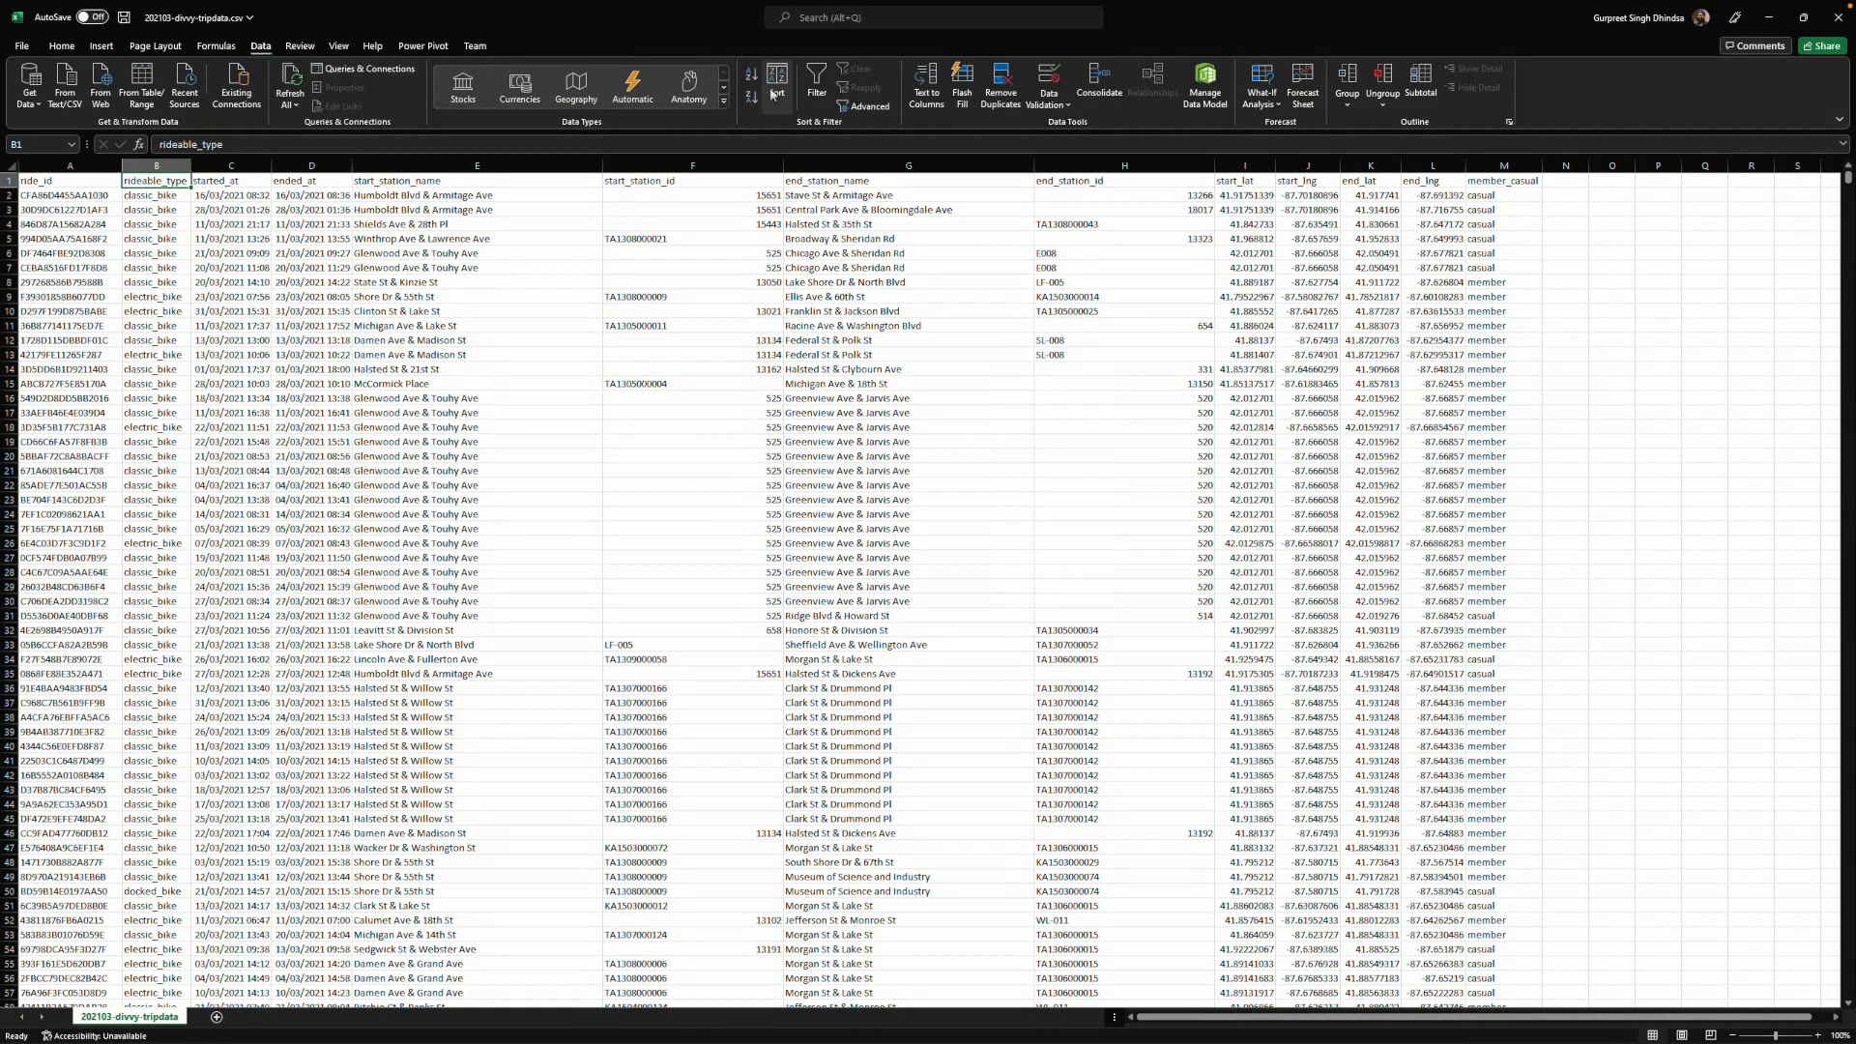
pyautogui.click(816, 80)
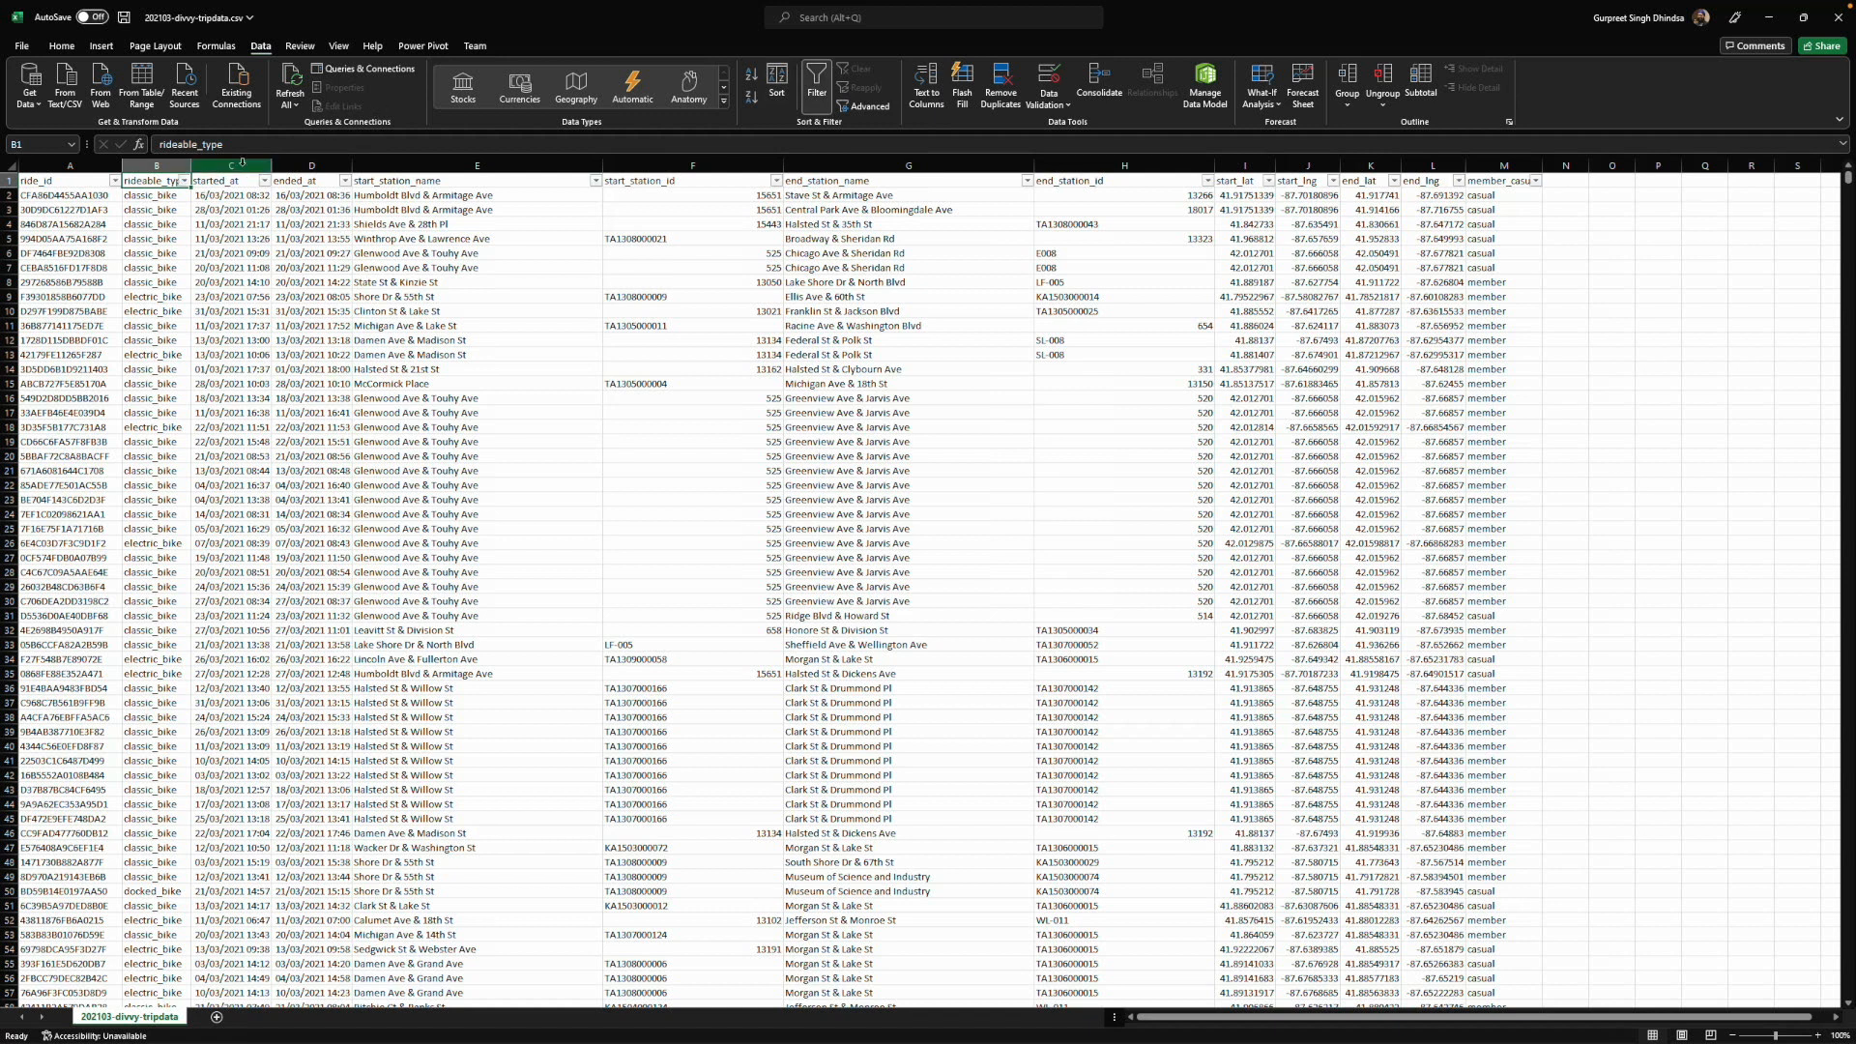
pyautogui.click(183, 181)
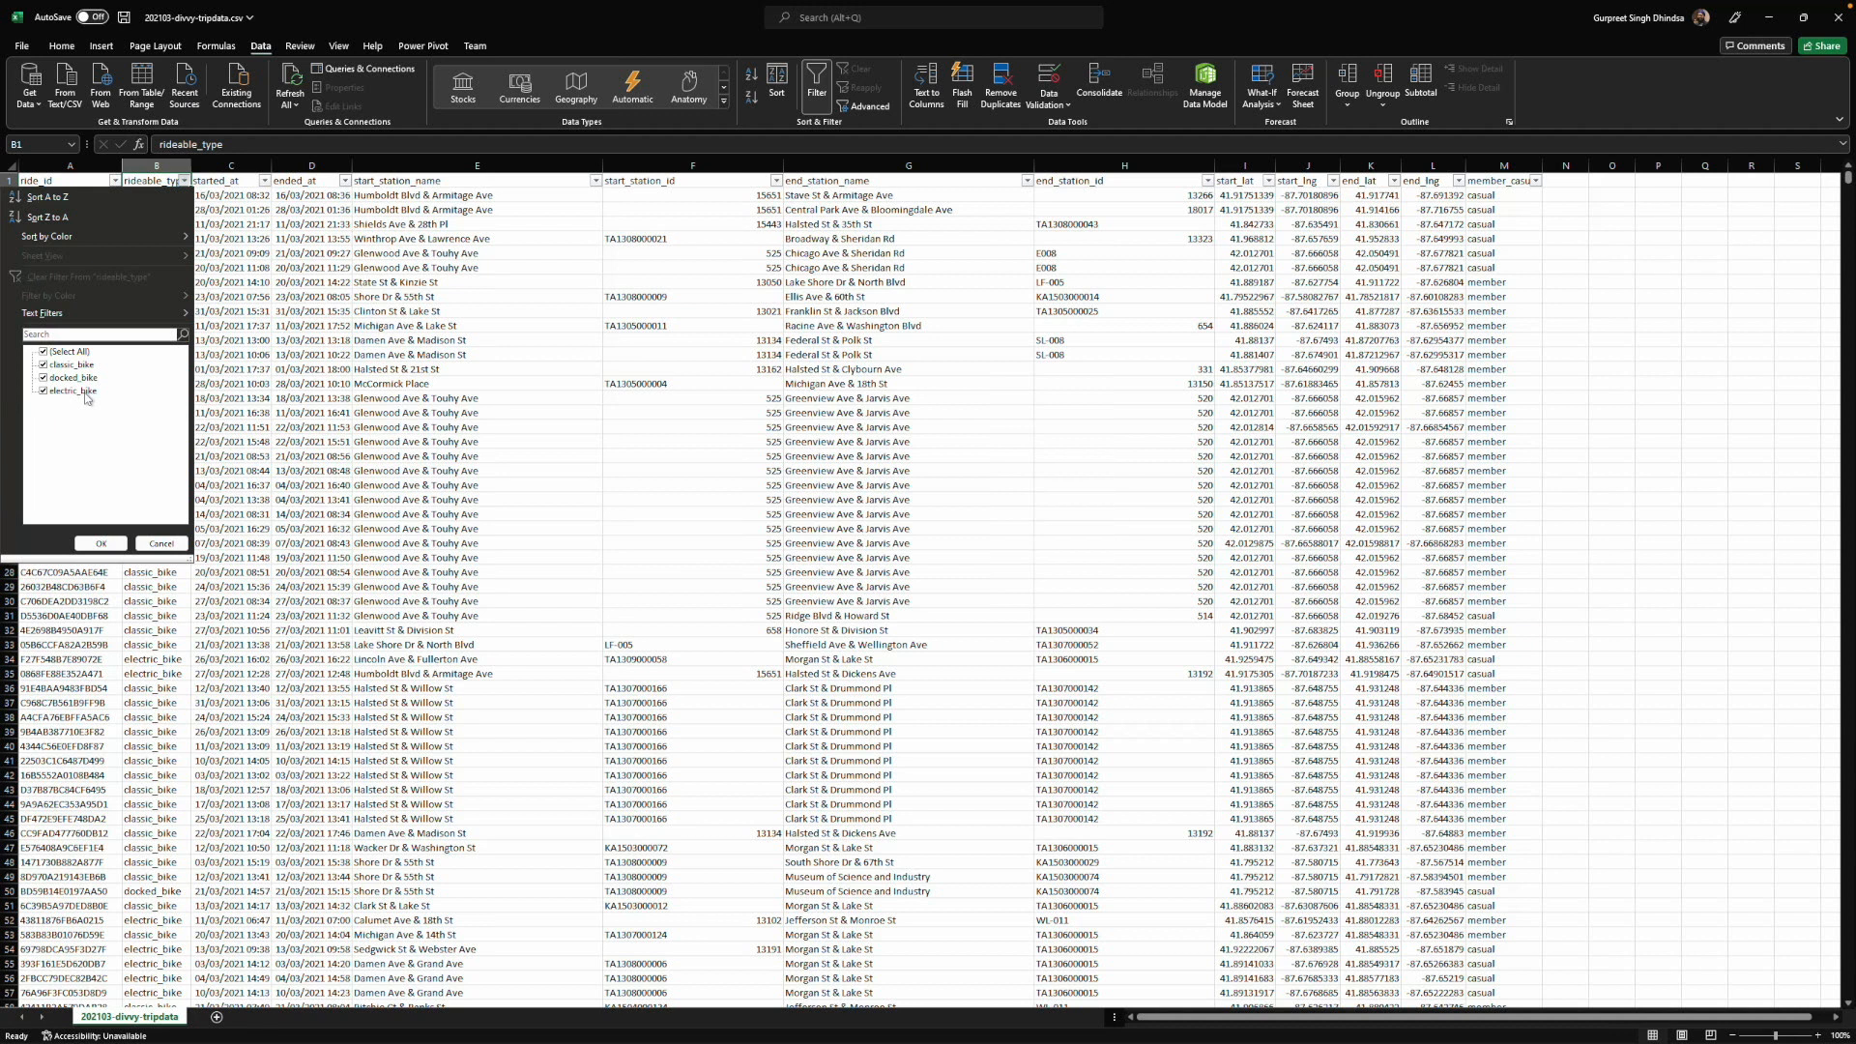
pyautogui.click(161, 544)
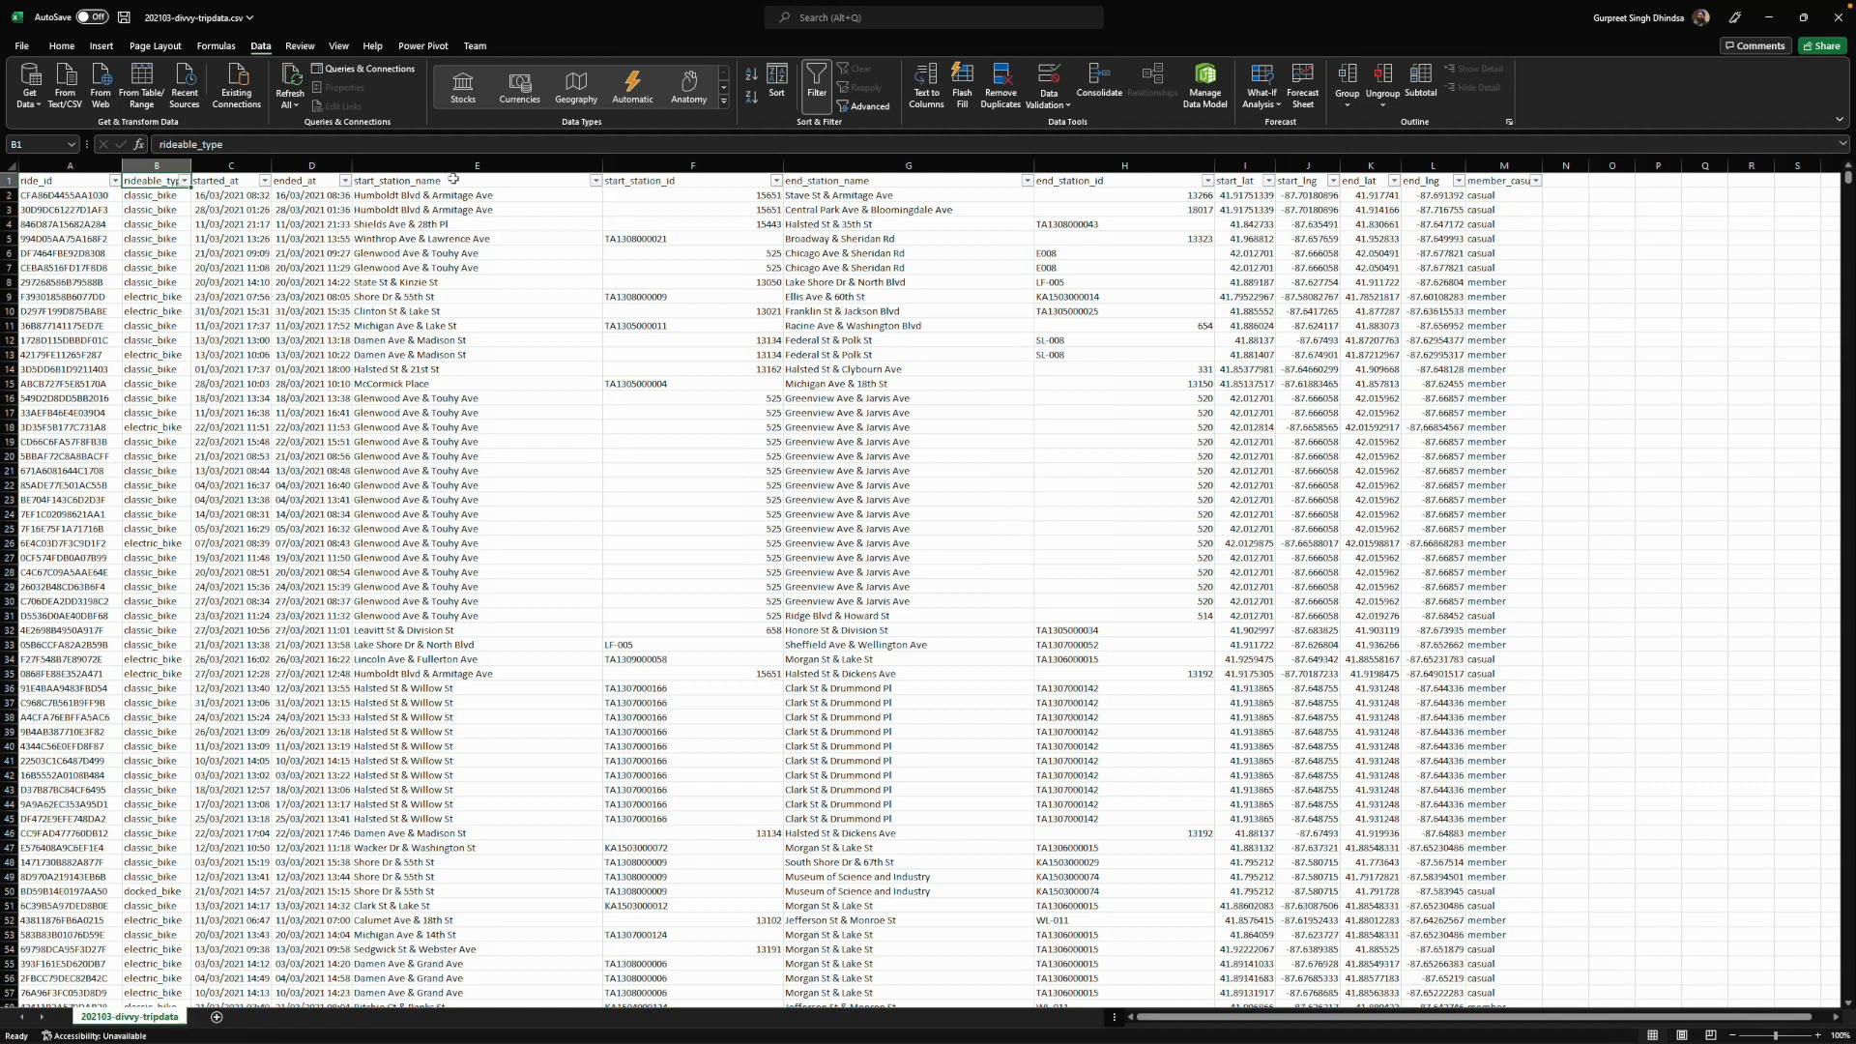
# Examine the start and end time, station and coordinate columns, and the values available in the member_casual filter.
pyautogui.click(232, 181)
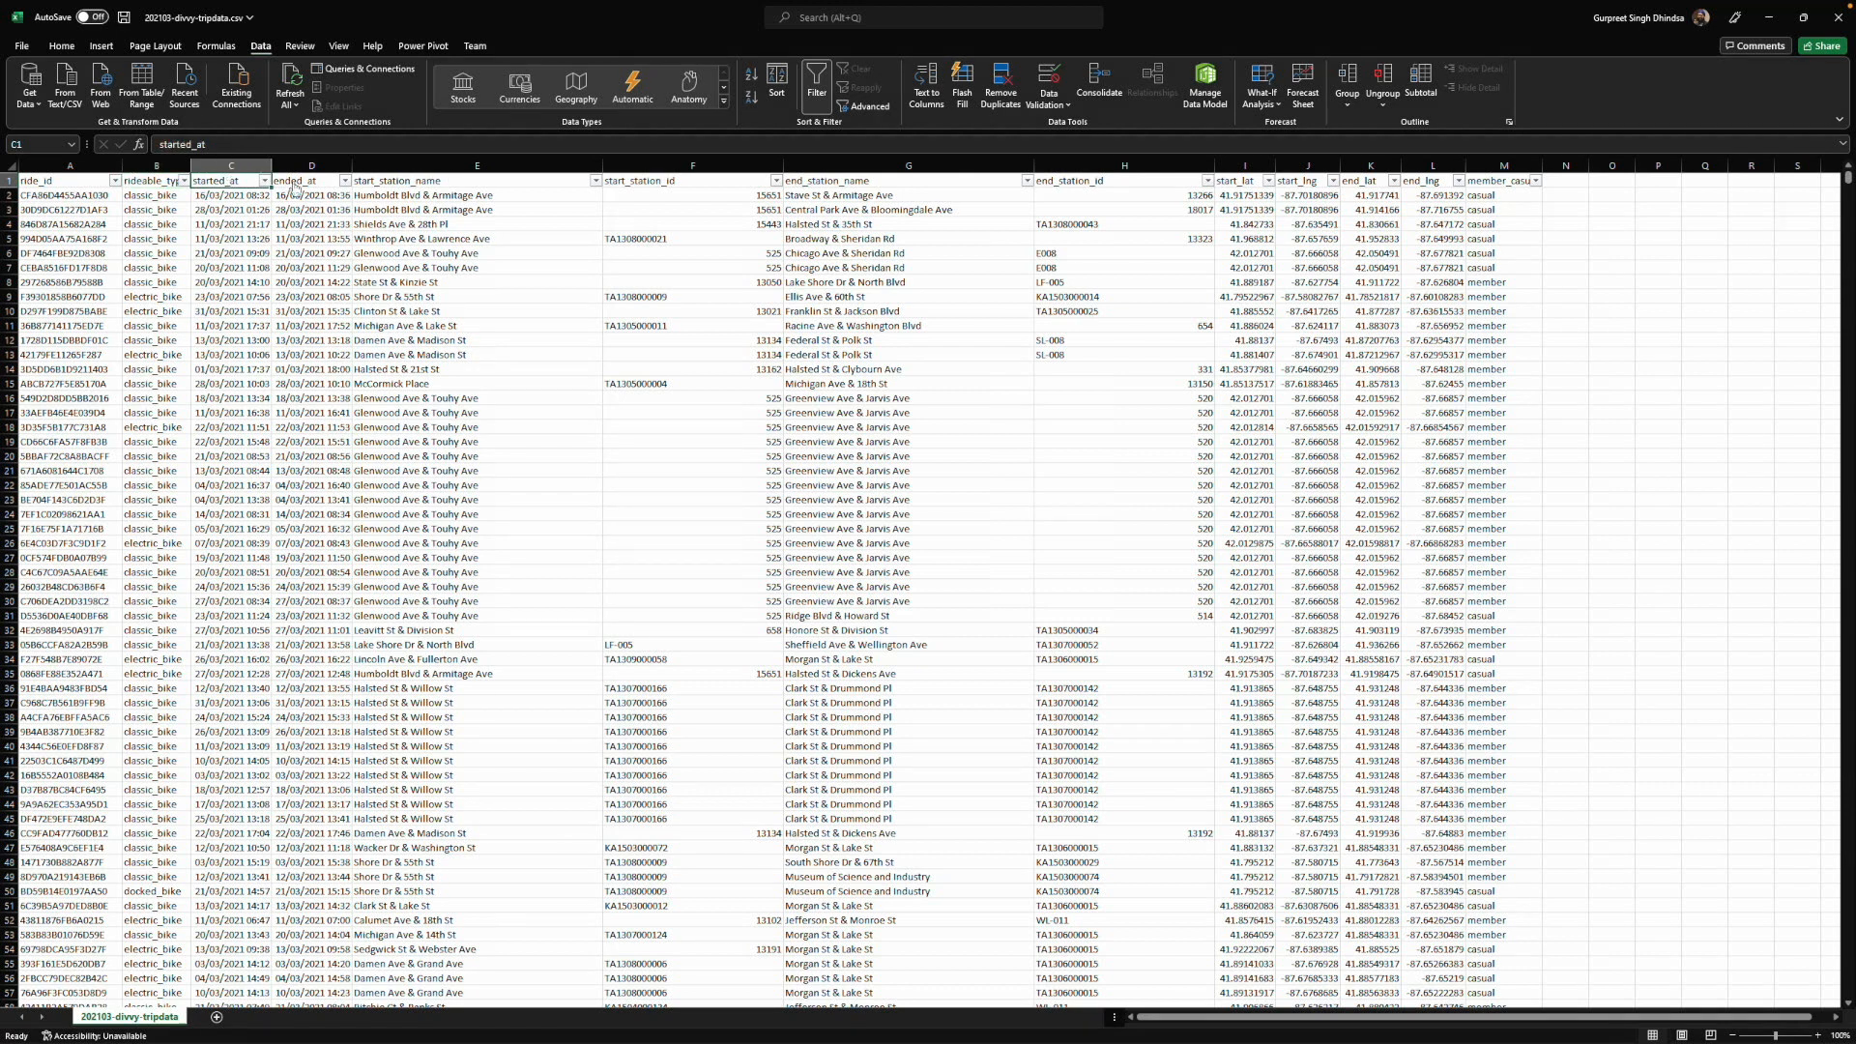
pyautogui.click(319, 182)
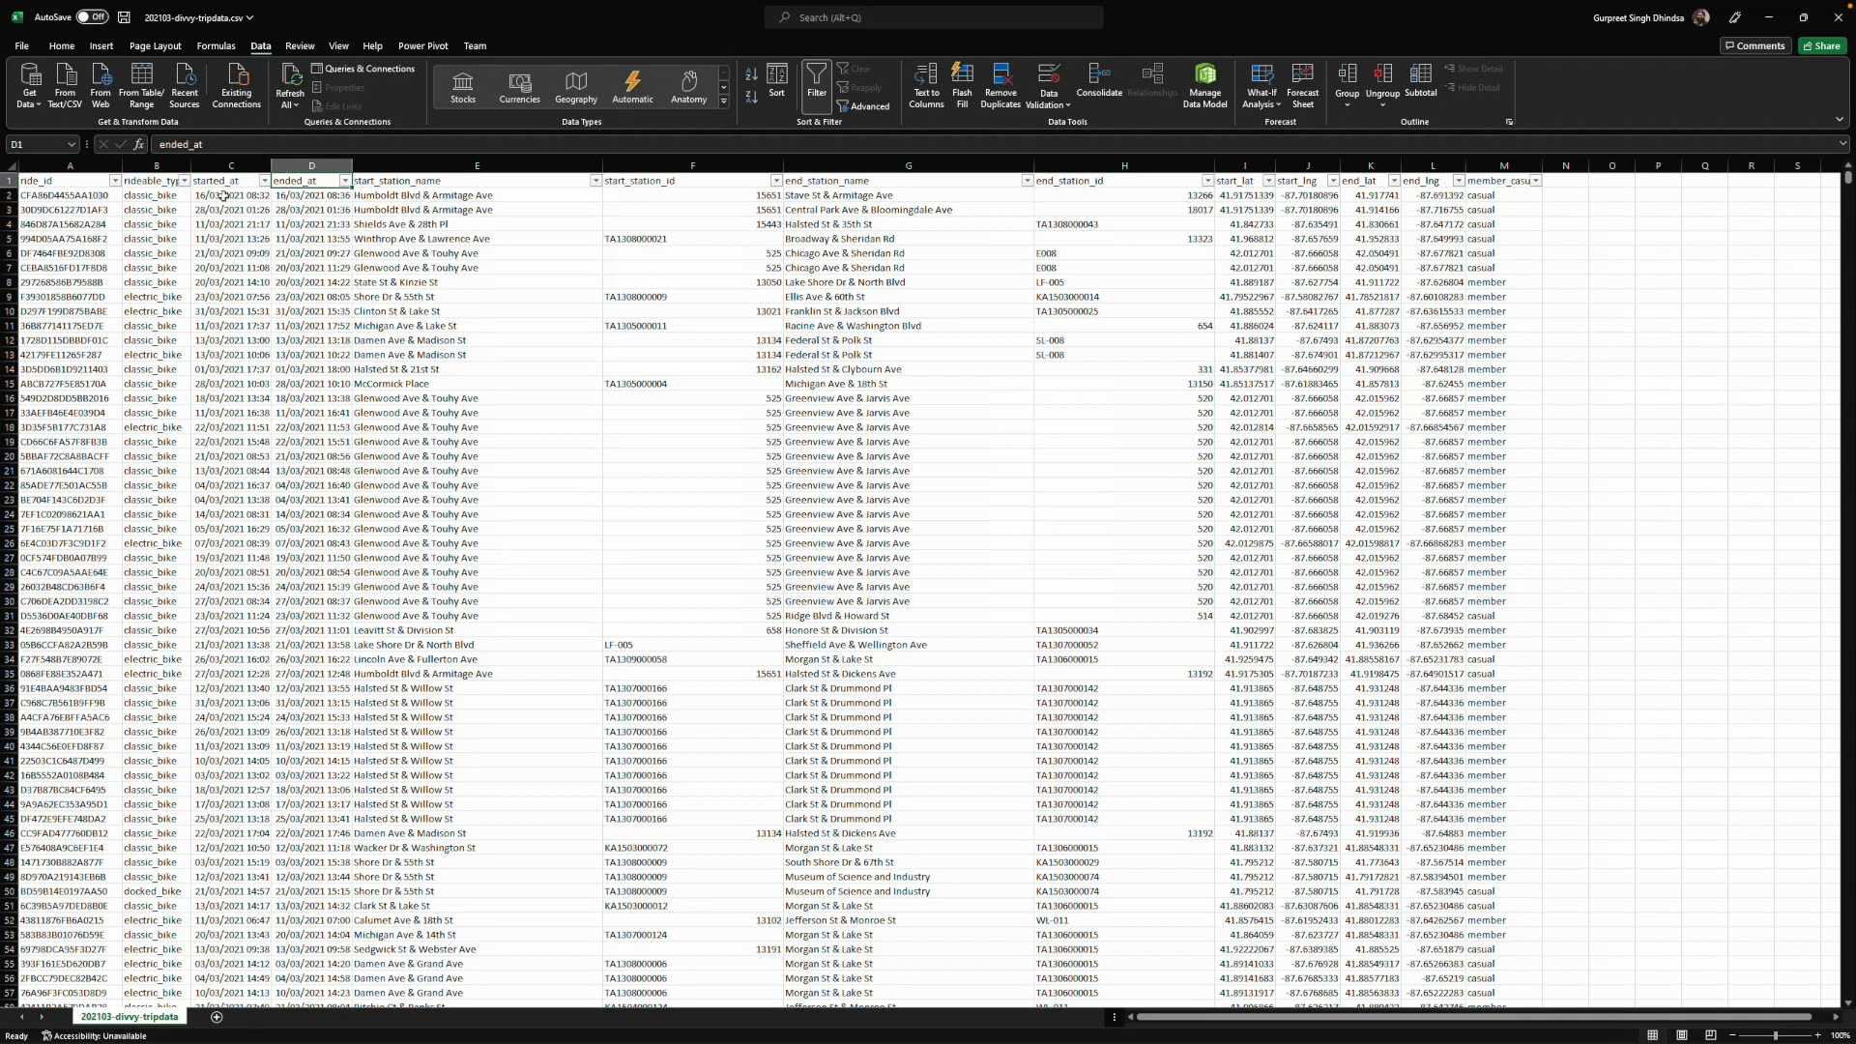
pyautogui.click(476, 165)
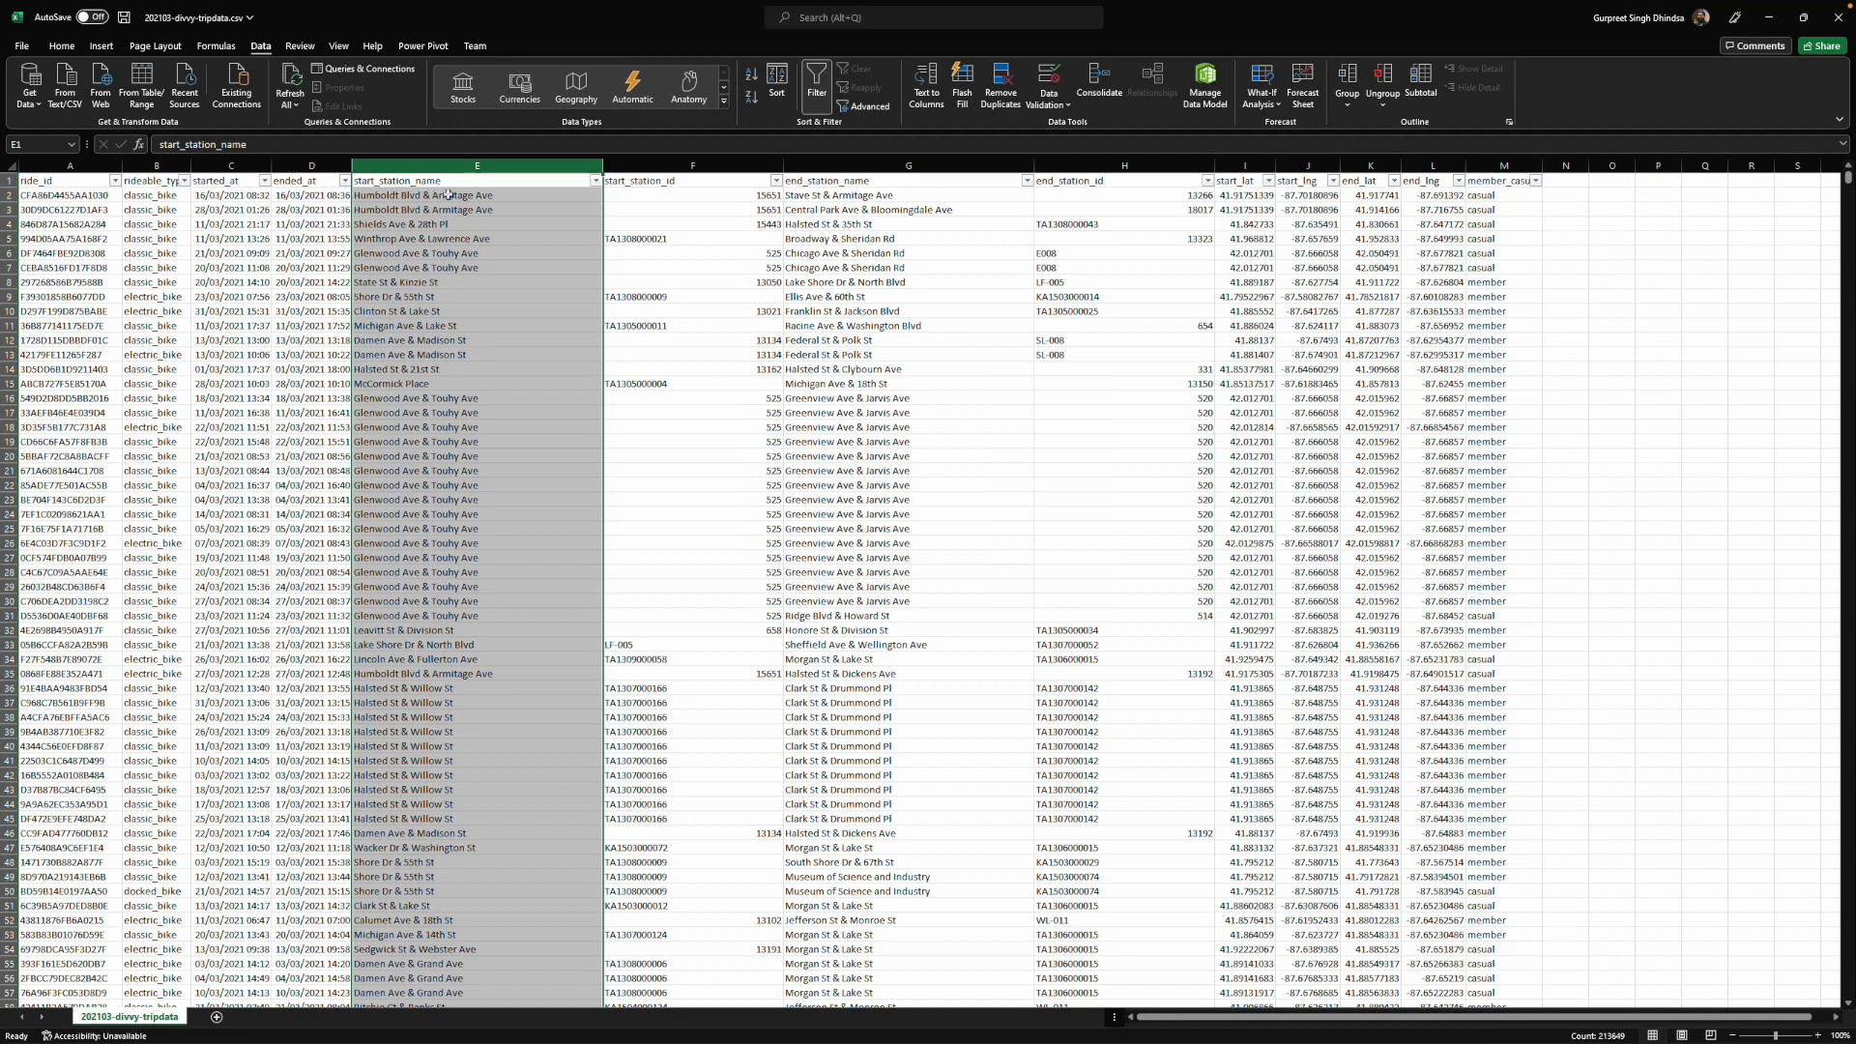
pyautogui.click(735, 201)
pyautogui.click(957, 198)
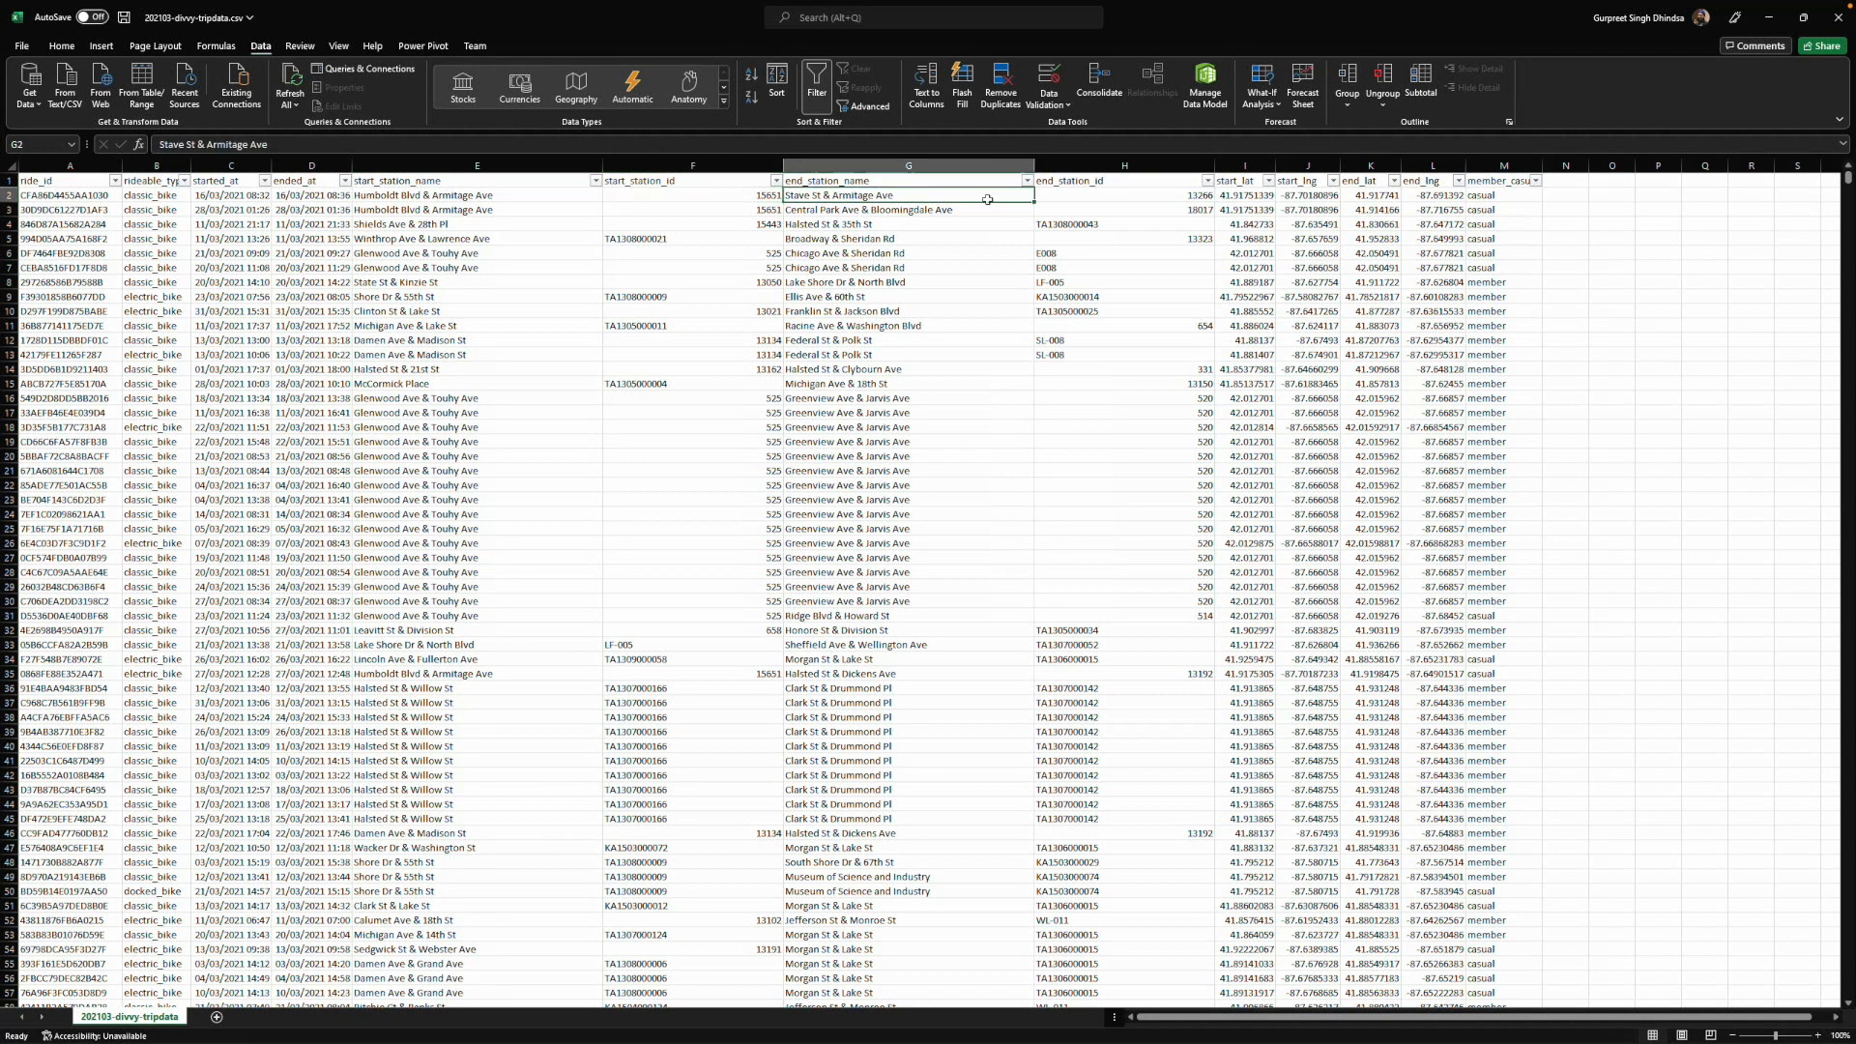
pyautogui.click(1180, 197)
pyautogui.click(1259, 195)
pyautogui.click(1308, 196)
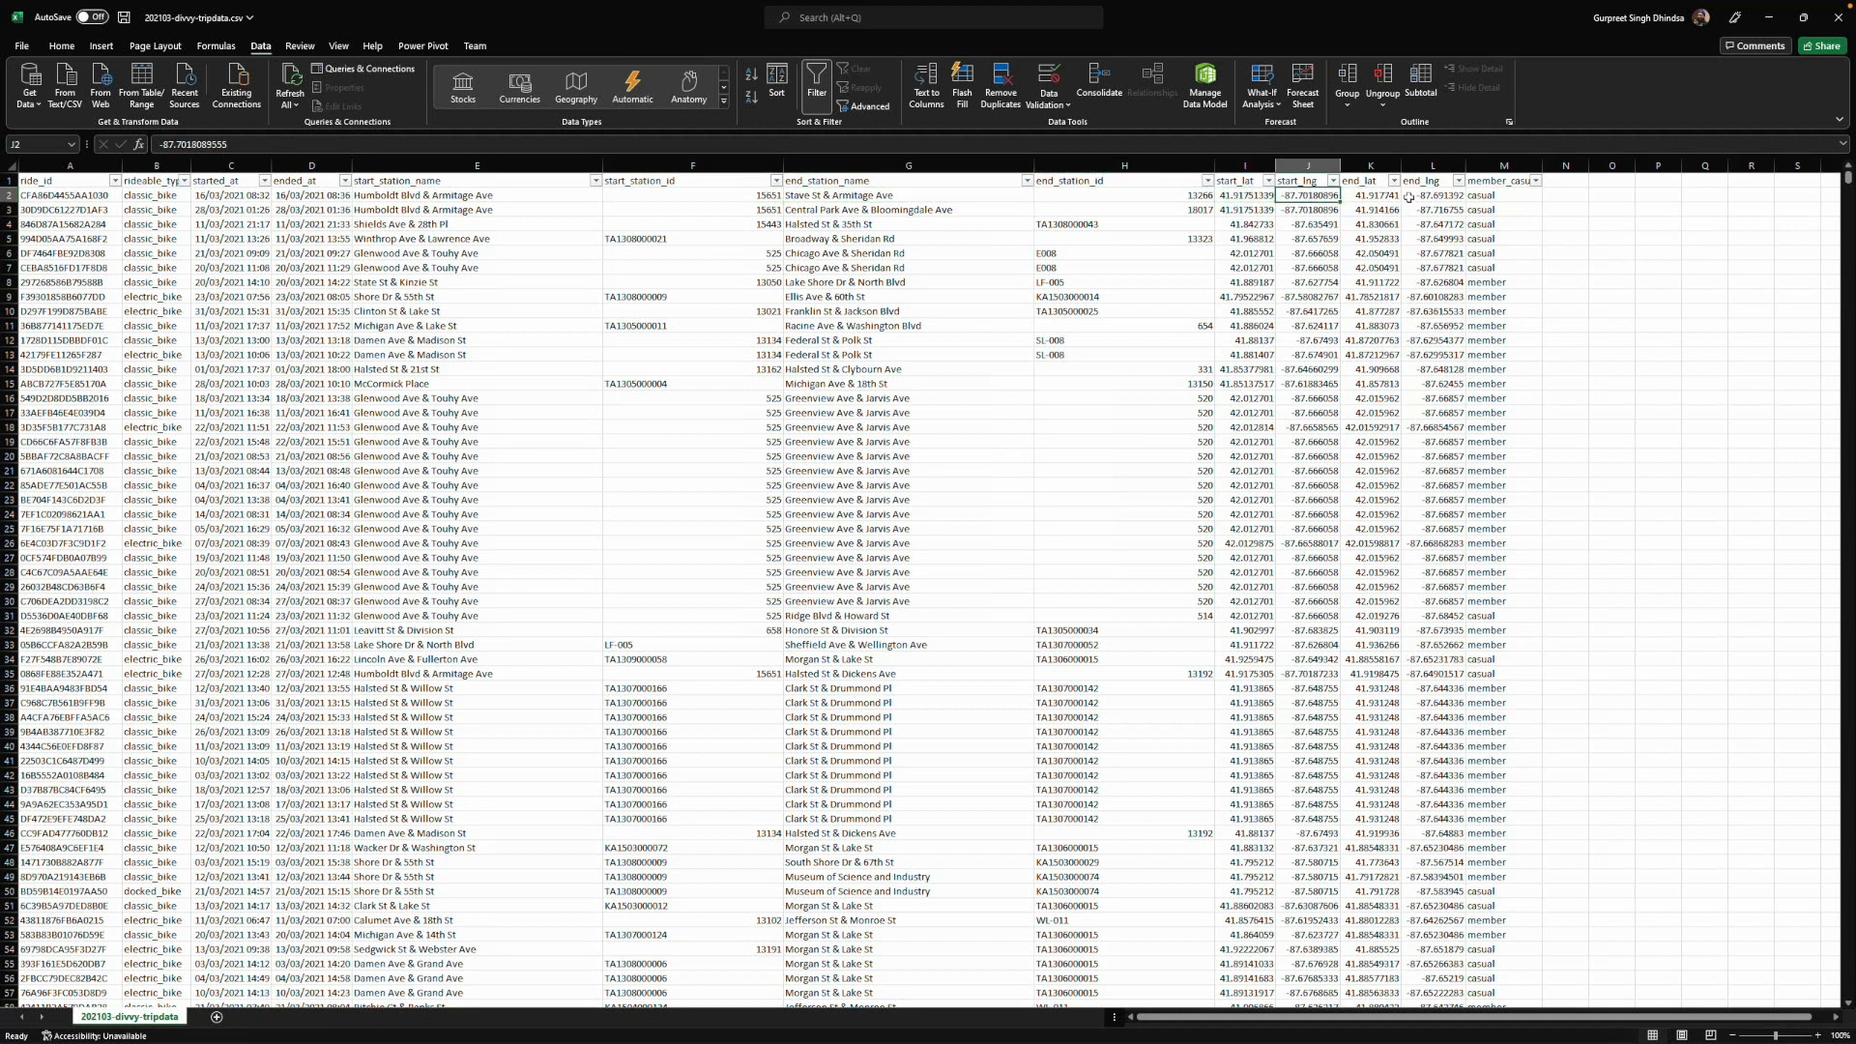
pyautogui.click(1501, 180)
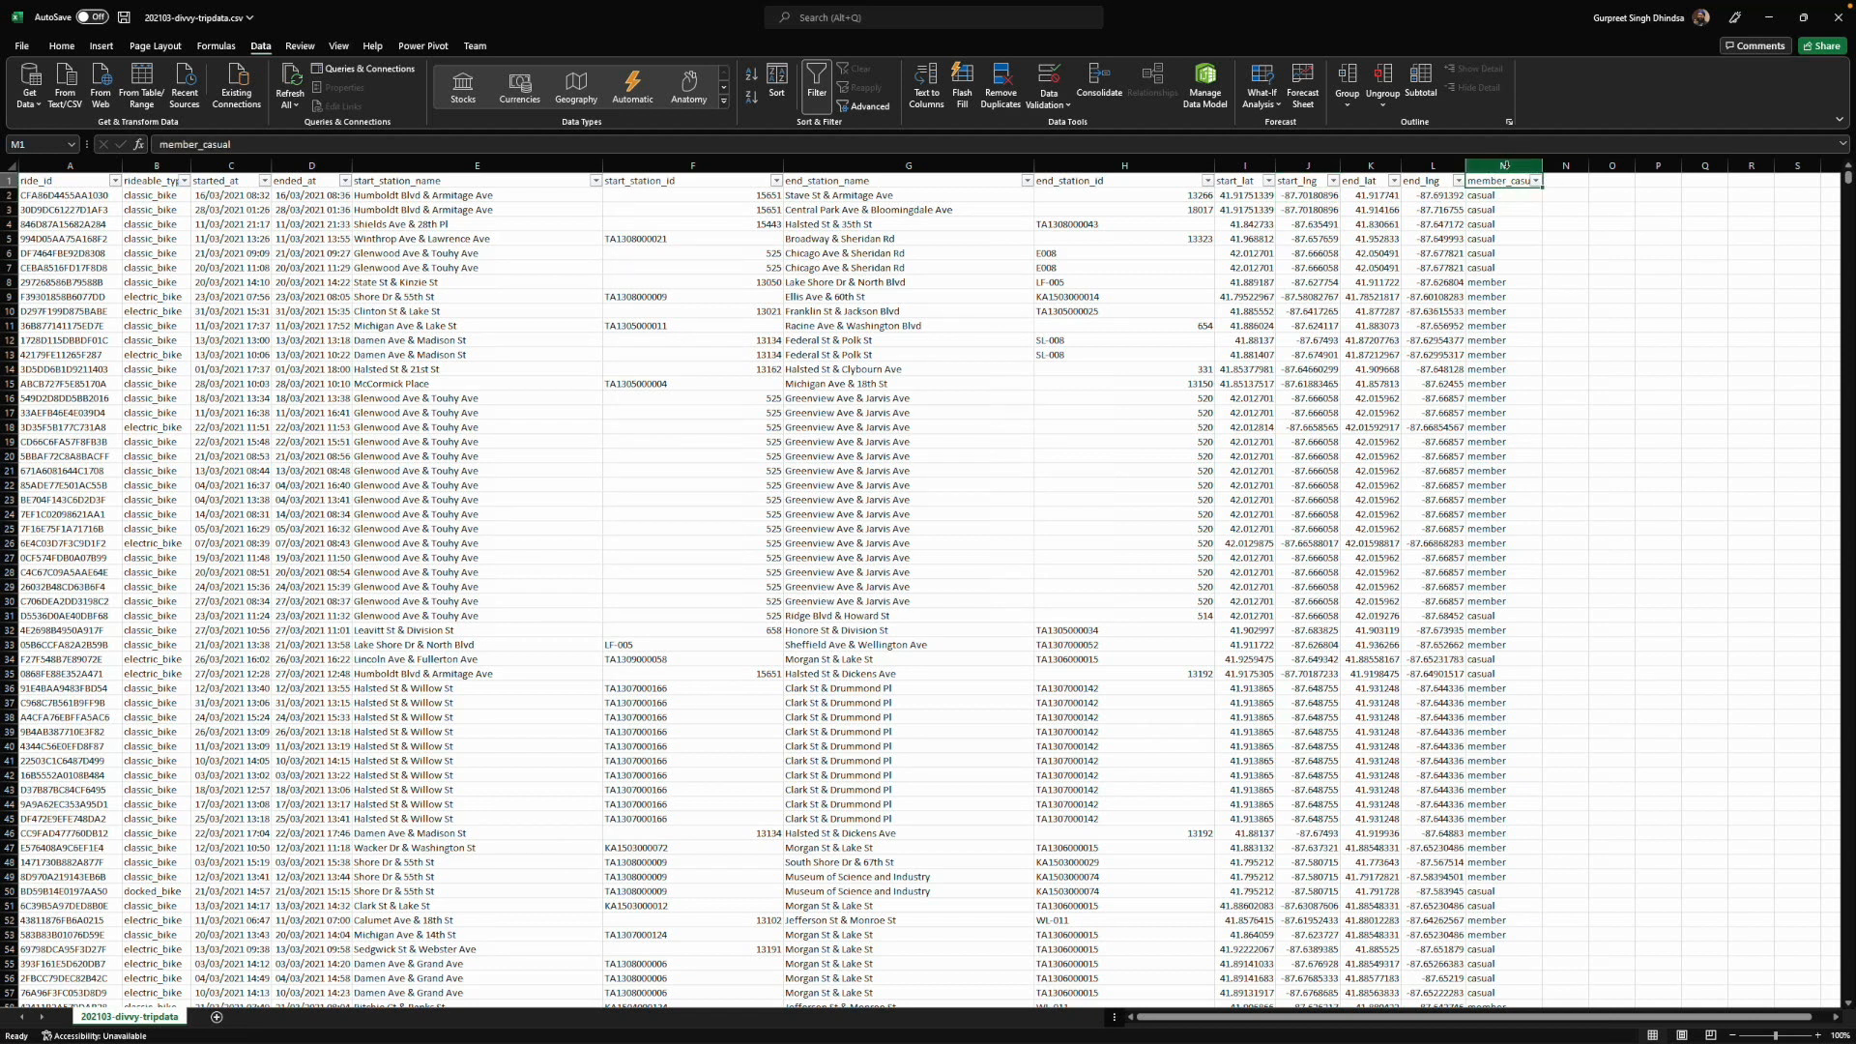
pyautogui.click(1536, 181)
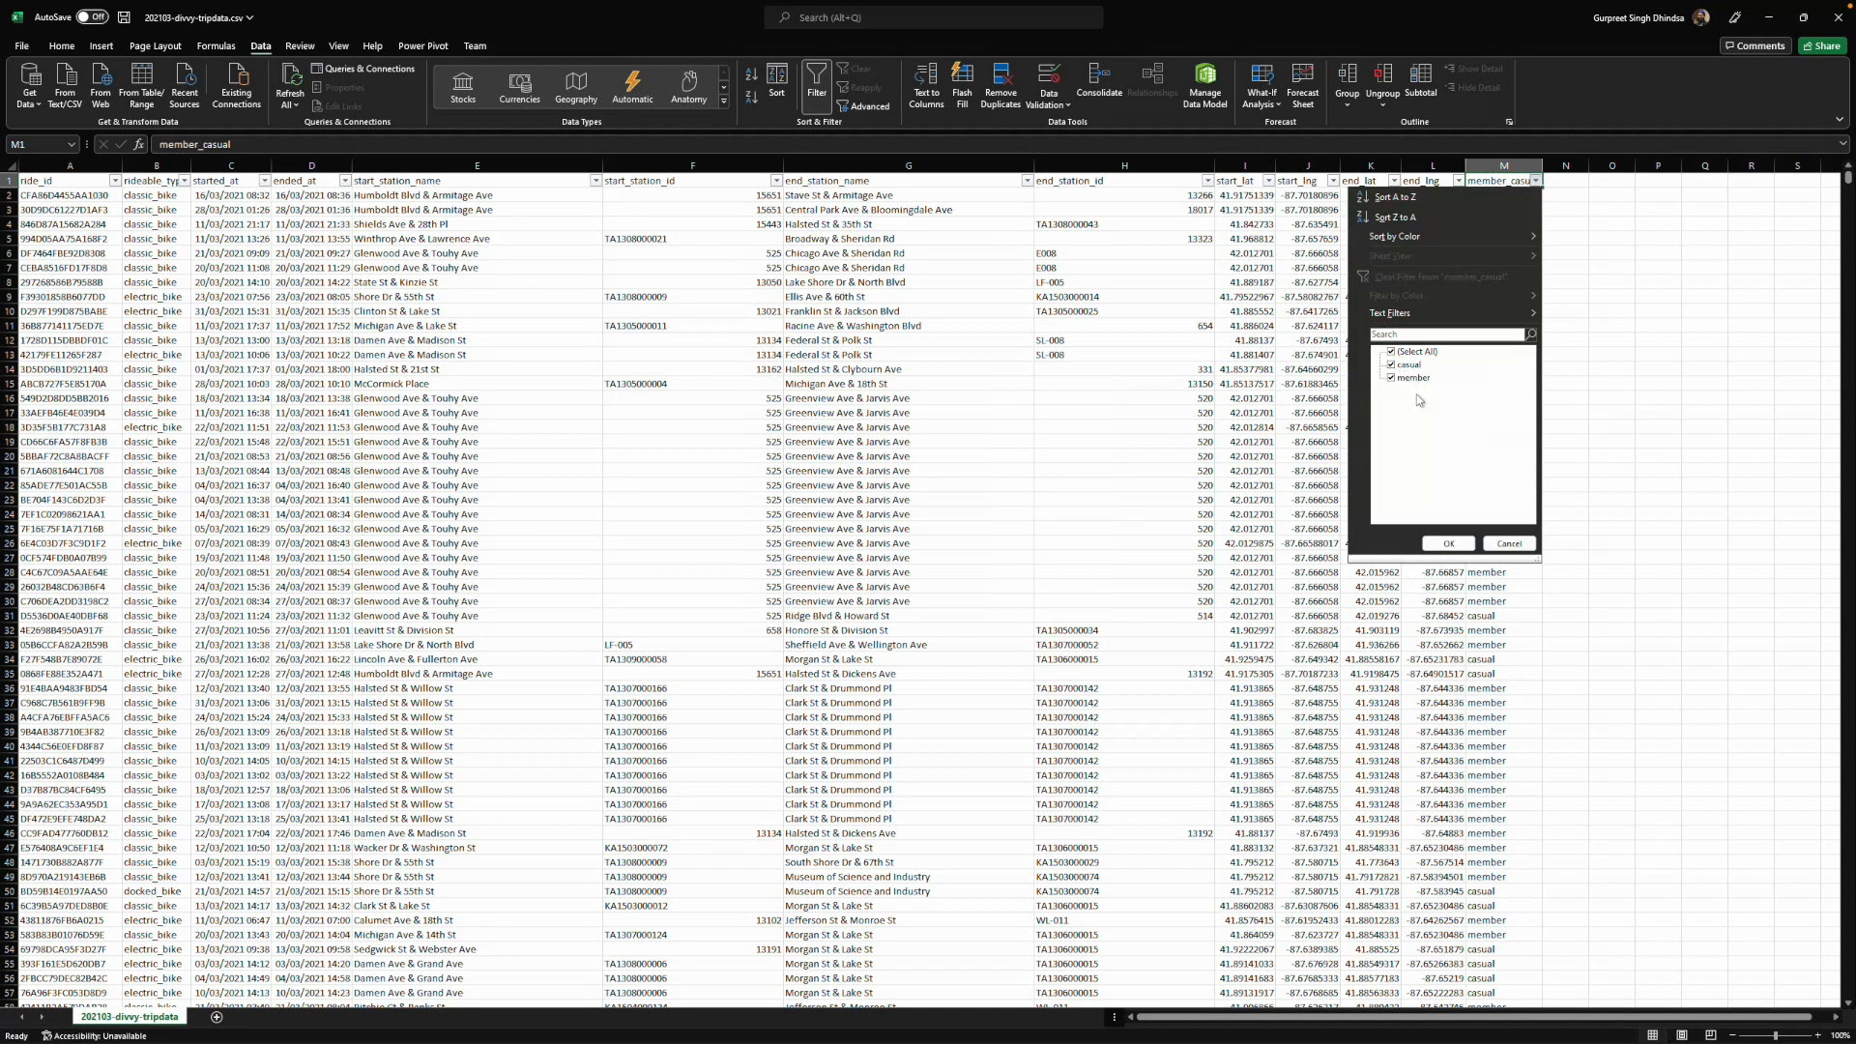
pyautogui.click(1508, 542)
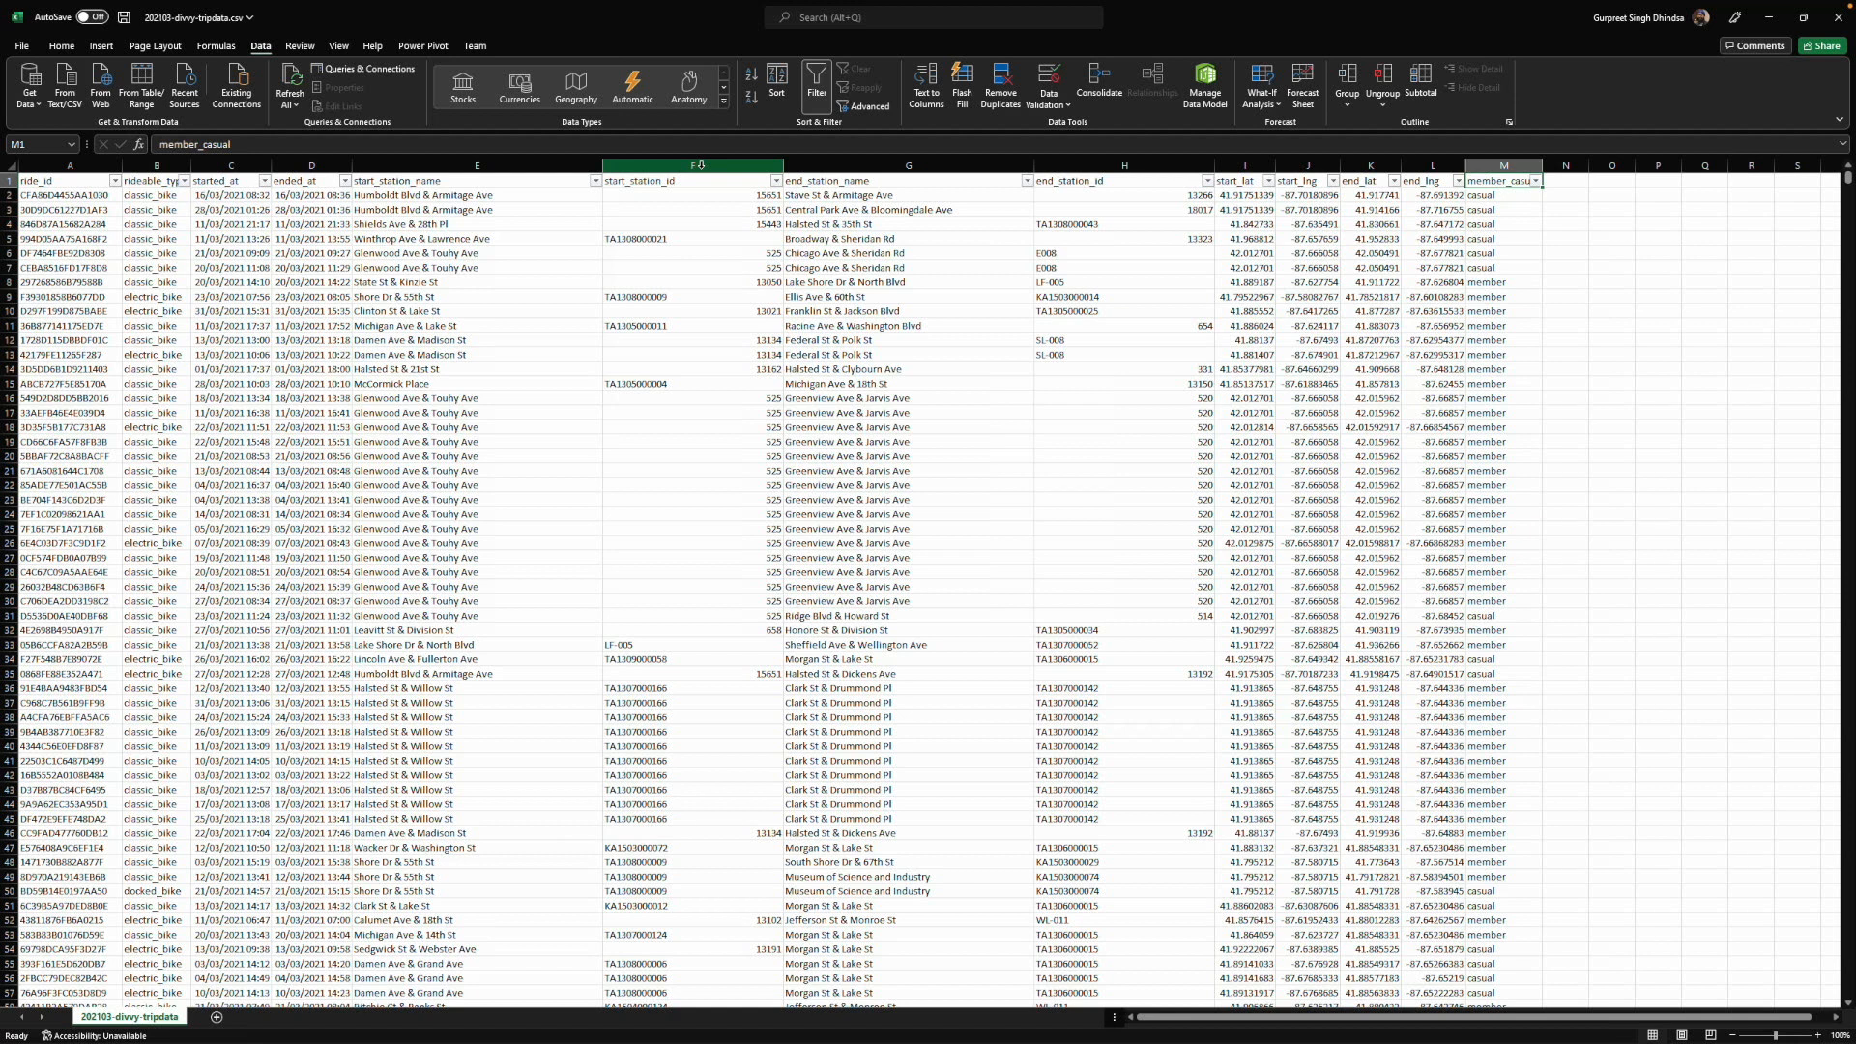
# Review the end_station_id, start_lat and start_lng columns and sample entries in the station columns.
pyautogui.click(1101, 166)
pyautogui.click(1237, 165)
pyautogui.click(1304, 165)
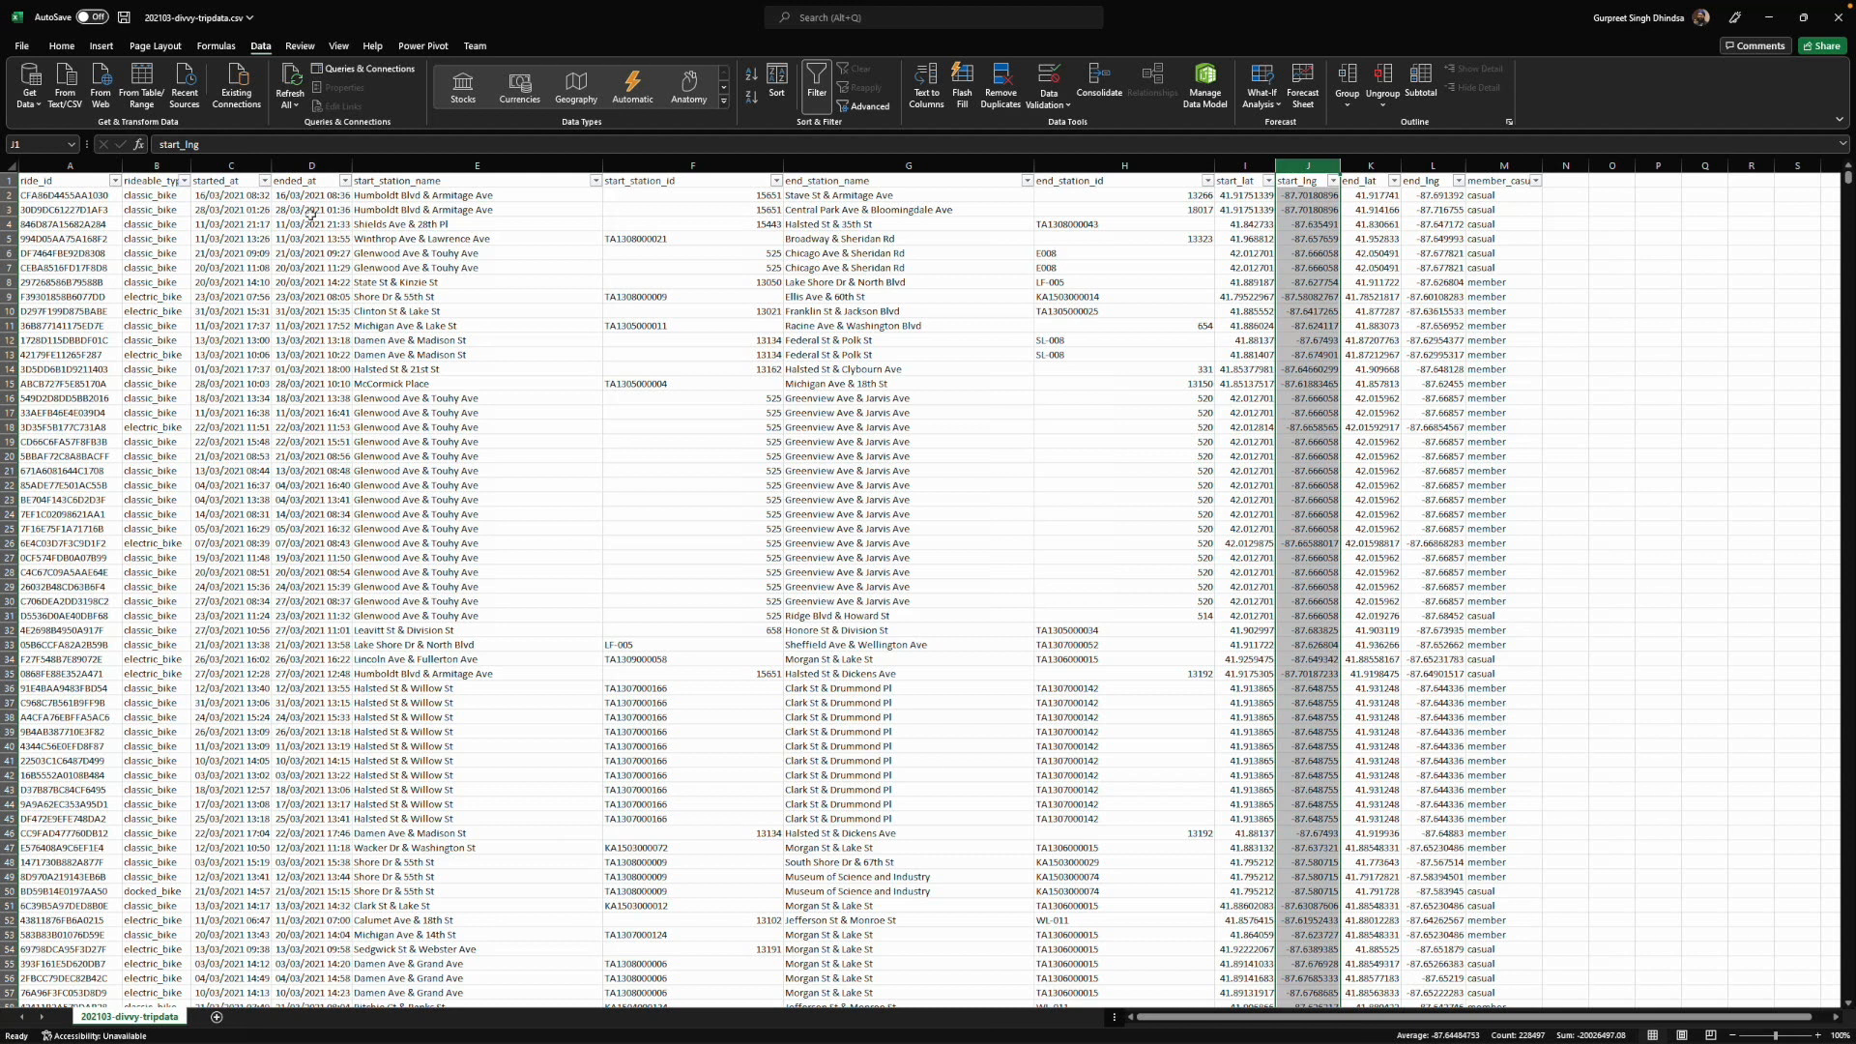
pyautogui.click(586, 253)
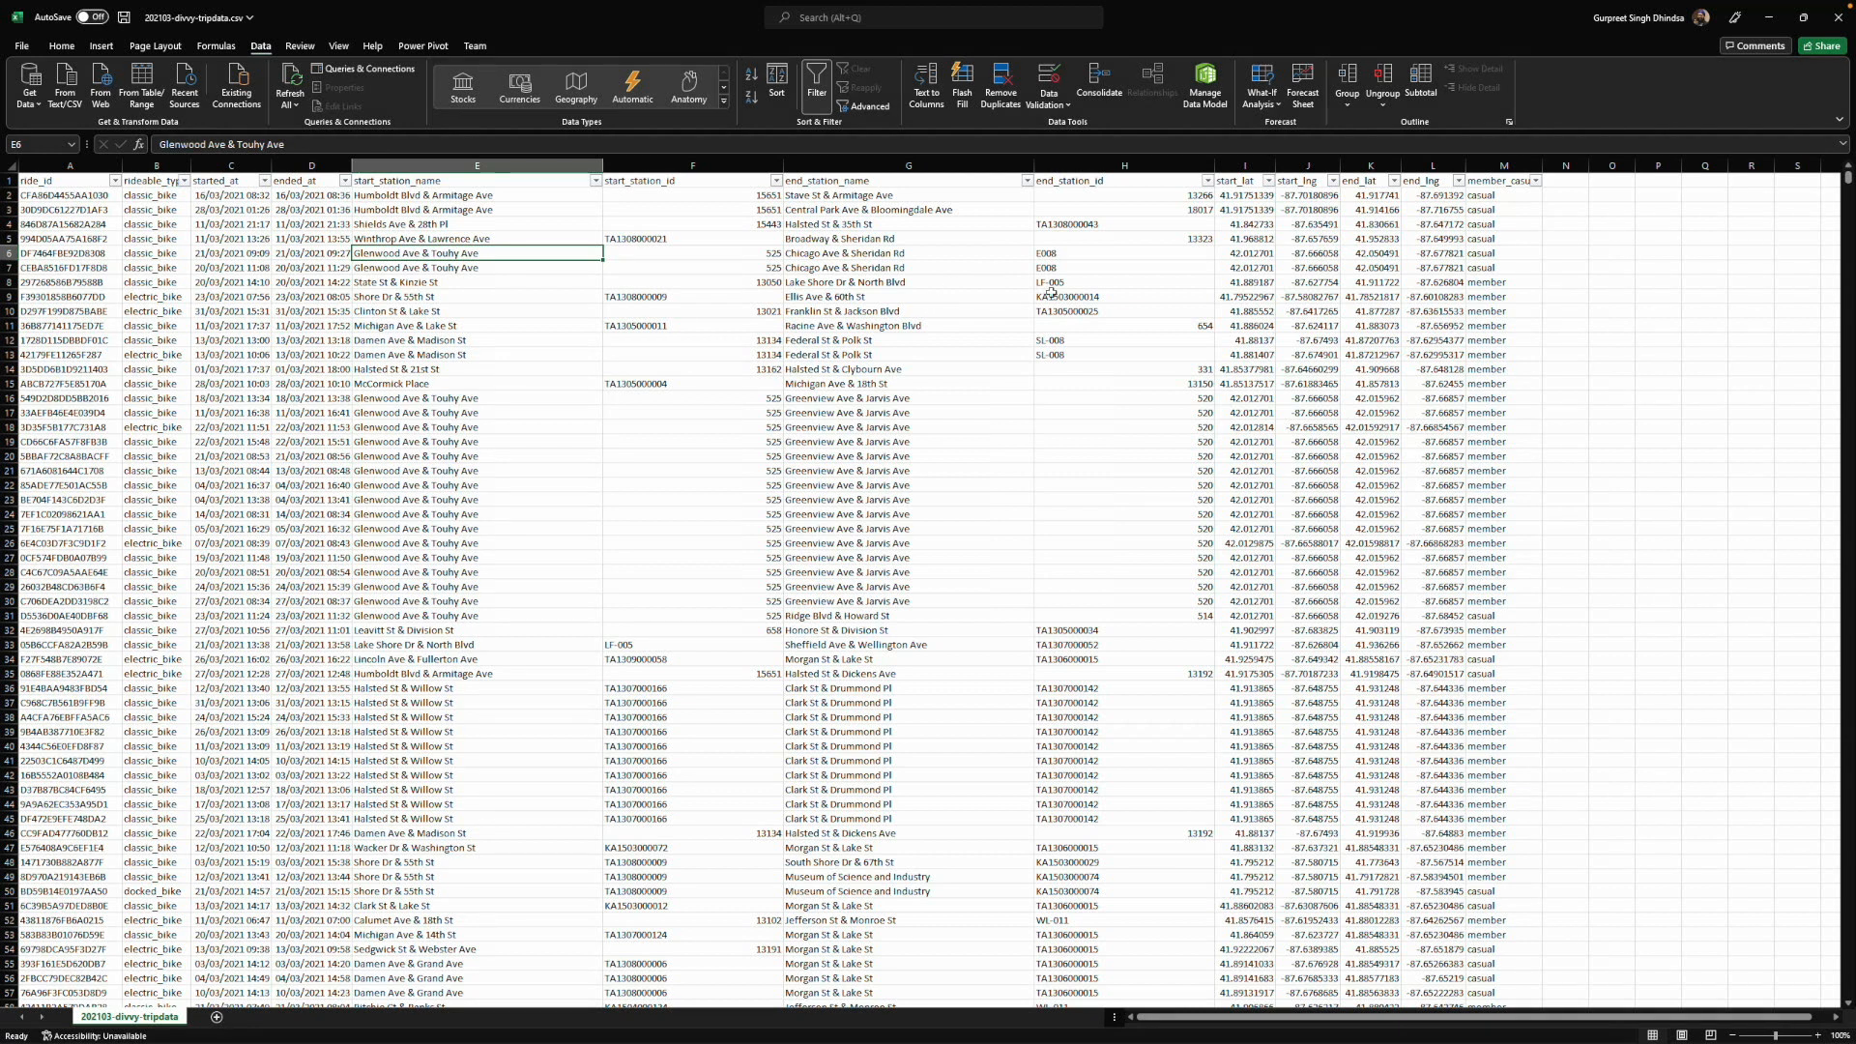
pyautogui.click(1114, 224)
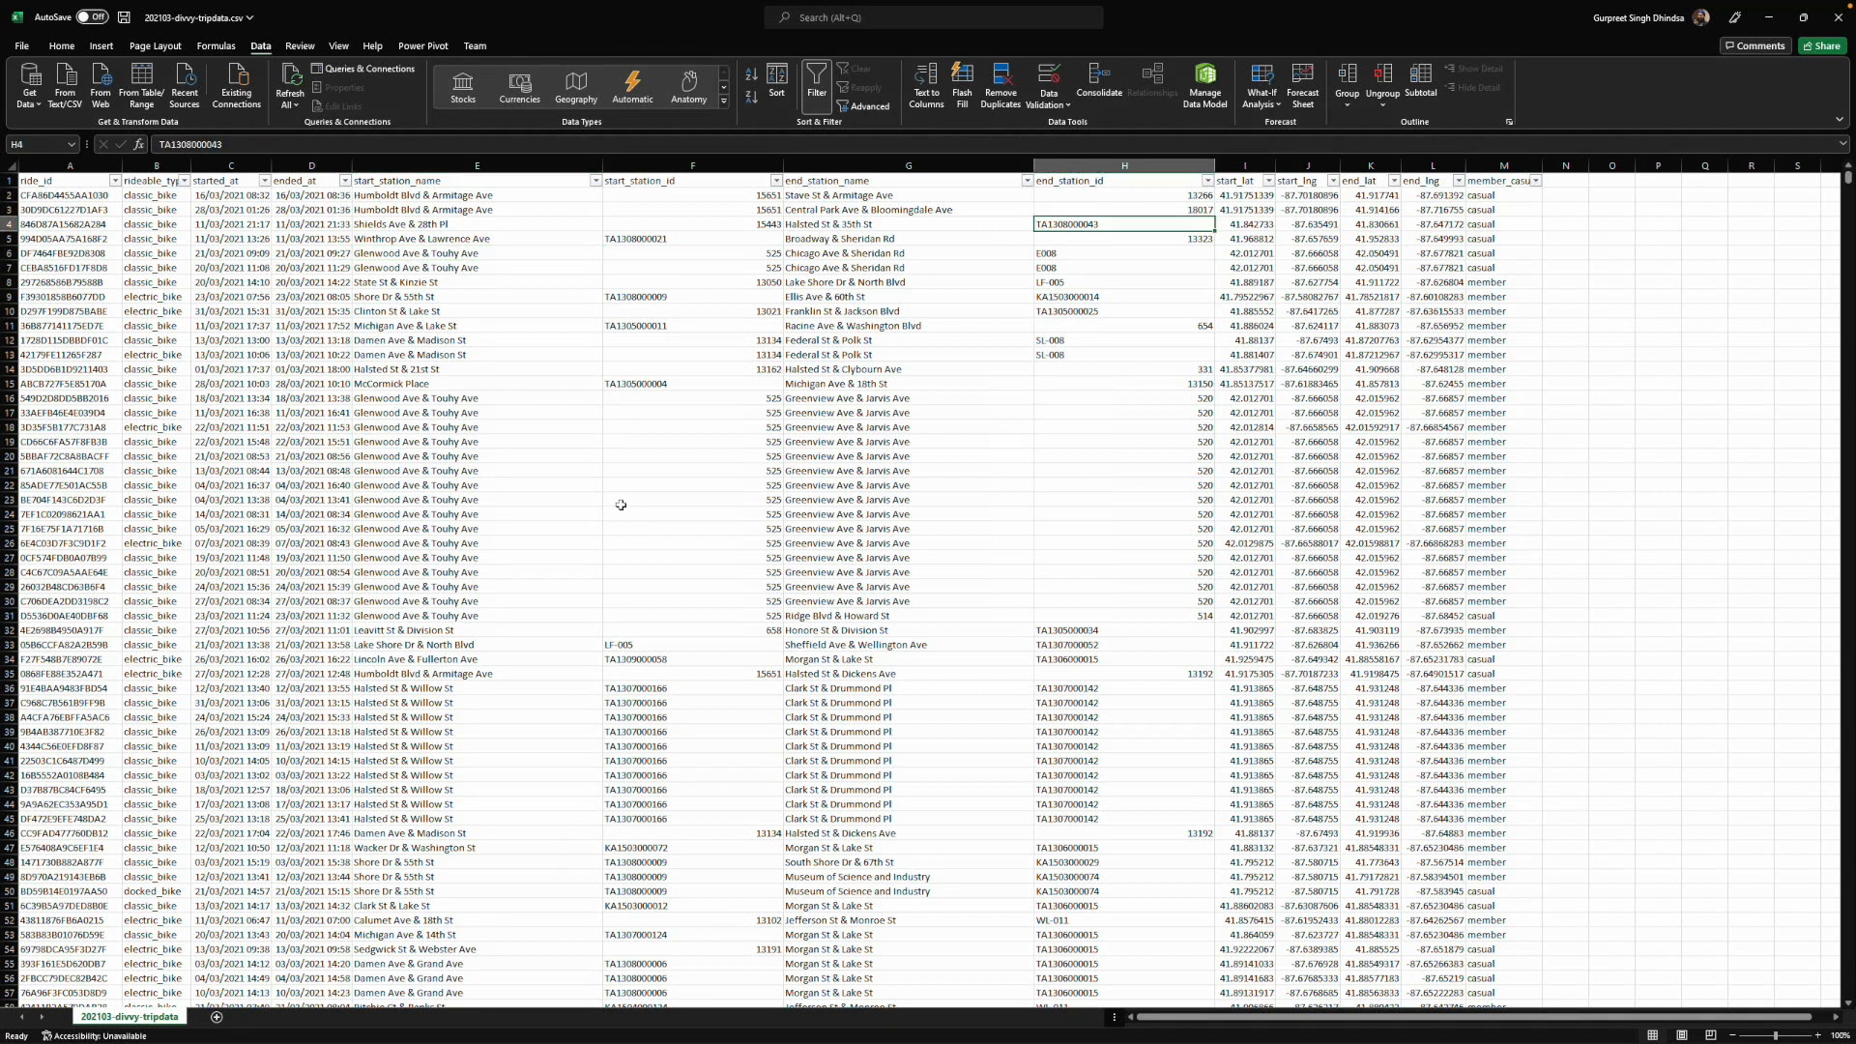
# Switch to Power BI Desktop, view its Get started screen and close it again.
pyautogui.click(1770, 21)
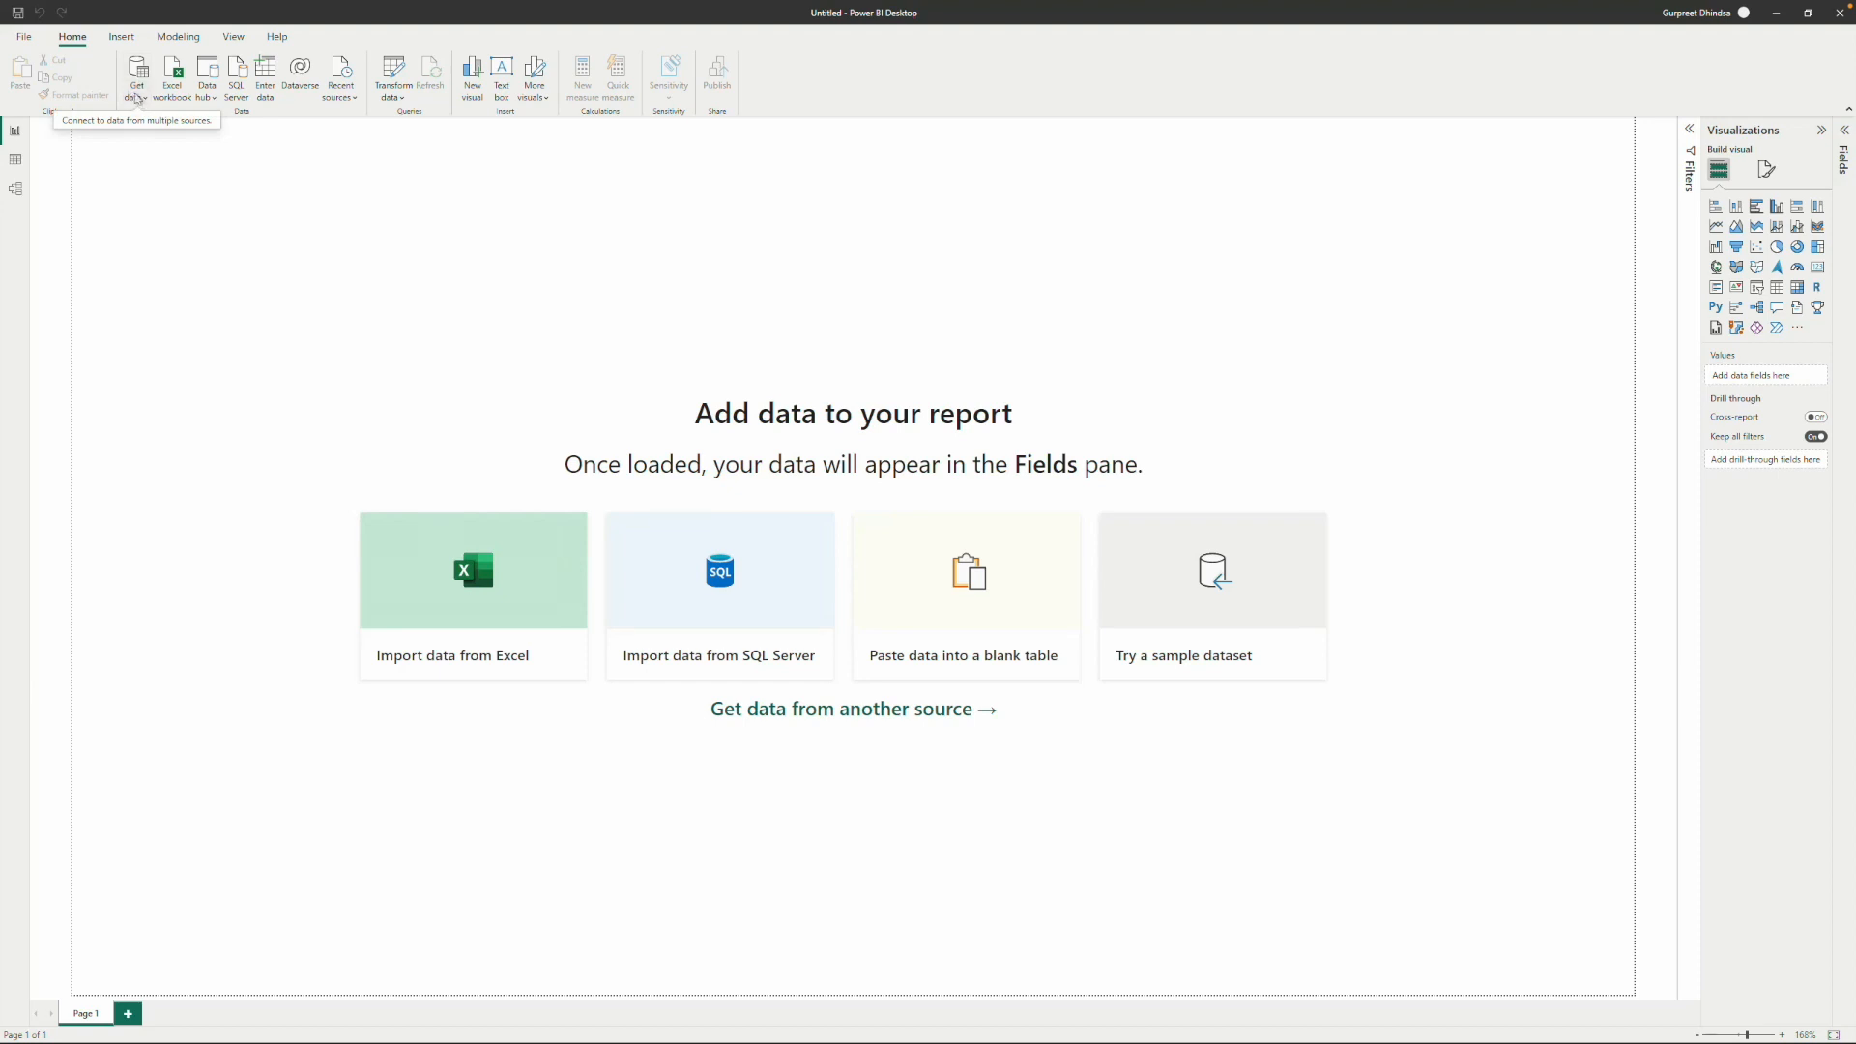
pyautogui.click(138, 100)
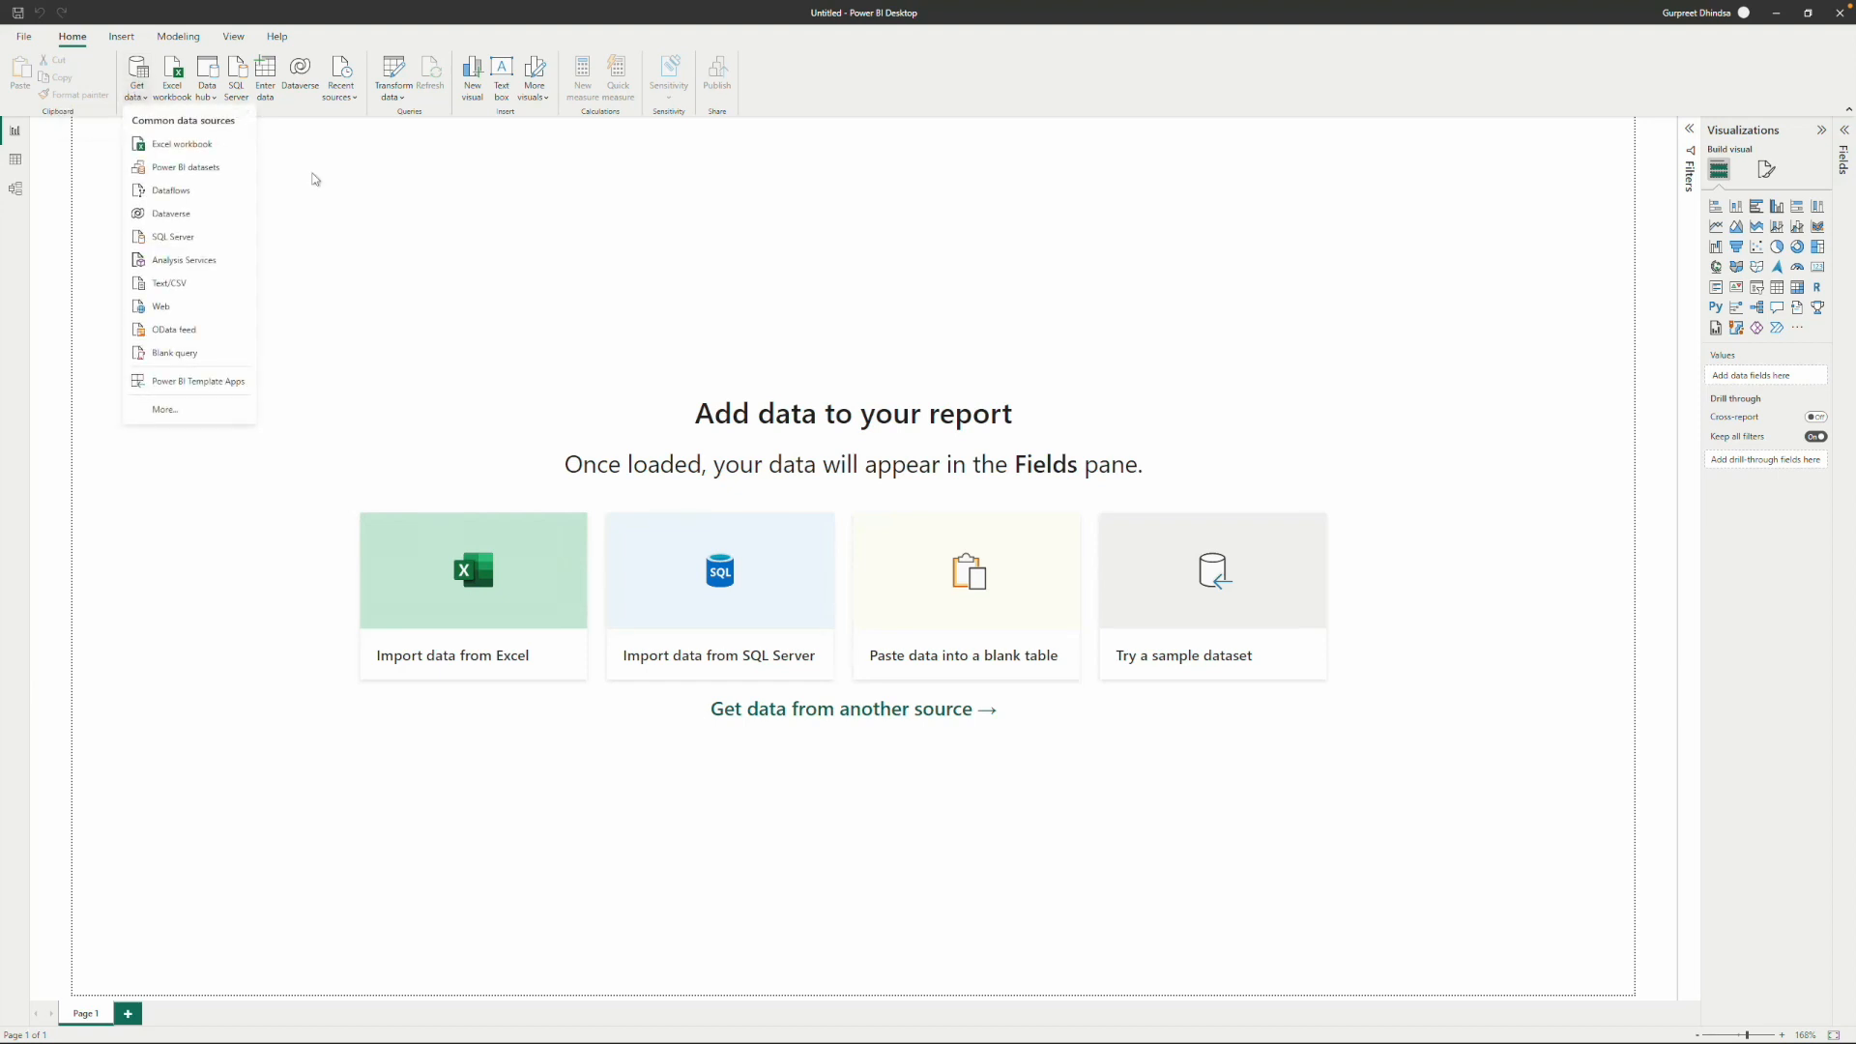
pyautogui.click(158, 158)
pyautogui.click(25, 39)
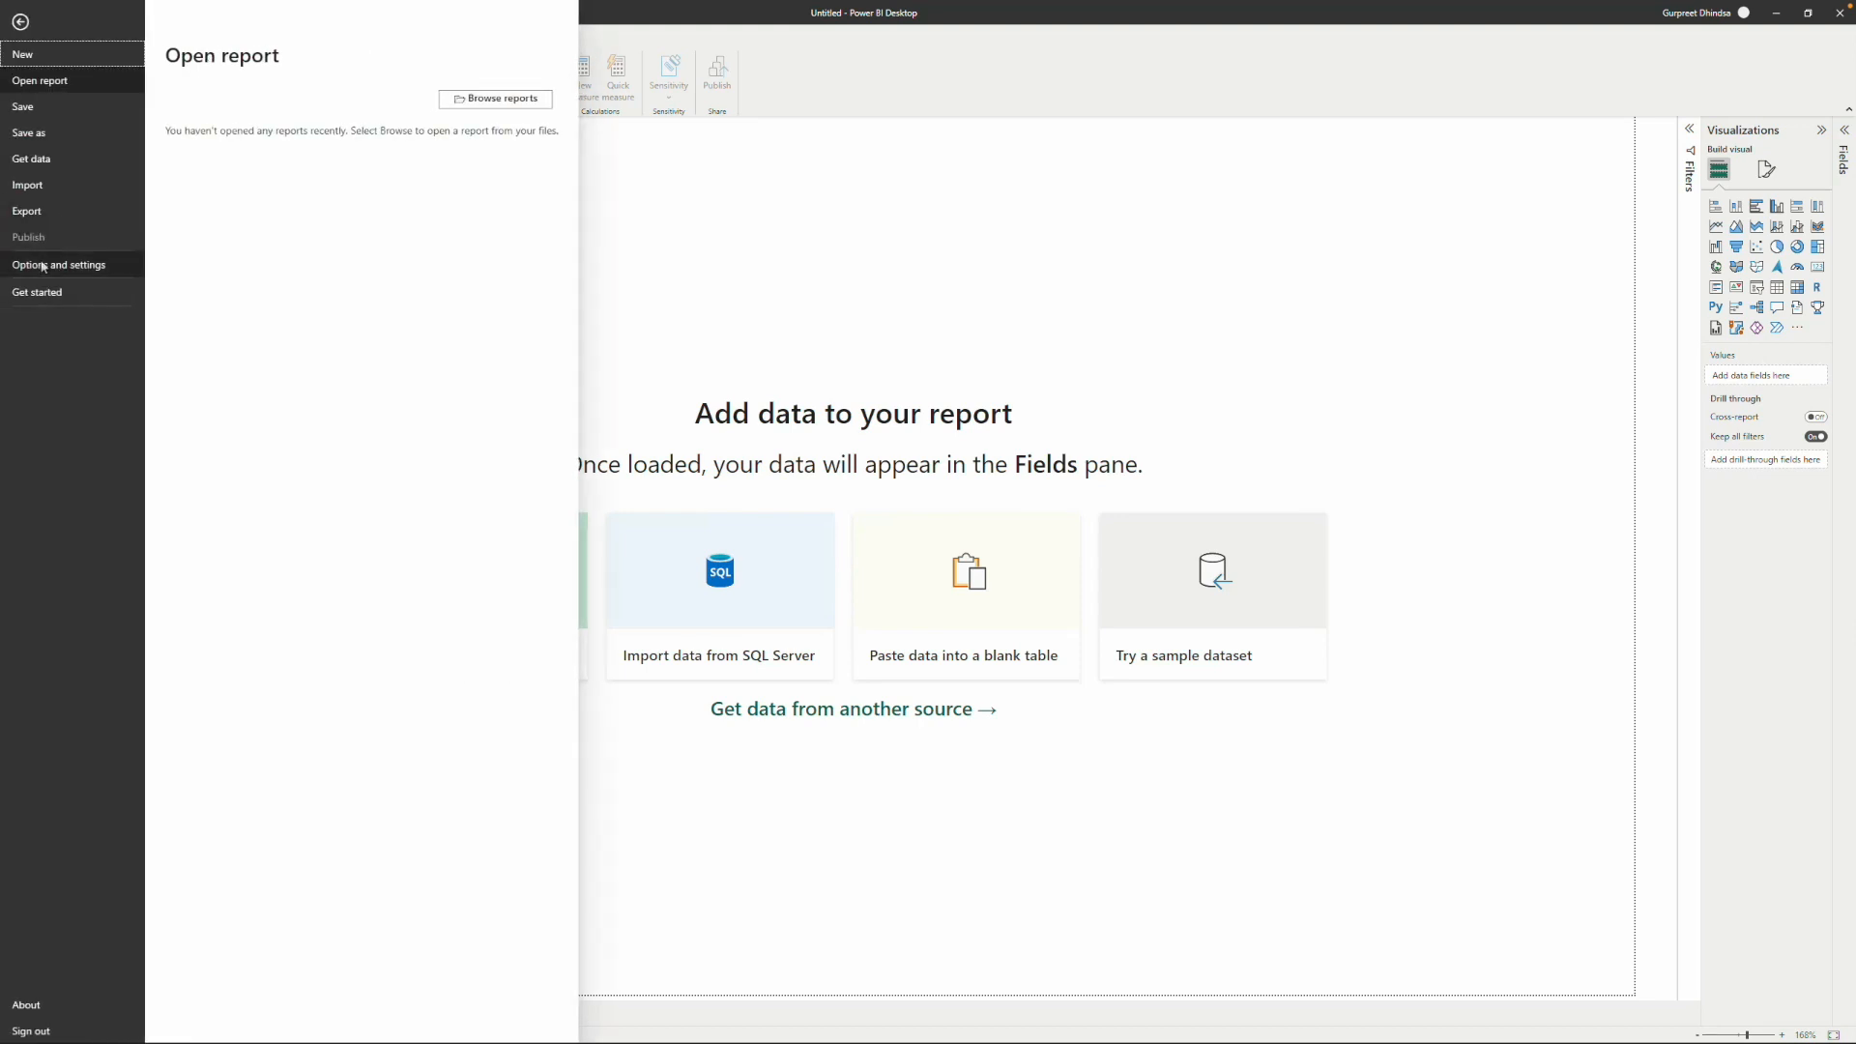
pyautogui.click(35, 292)
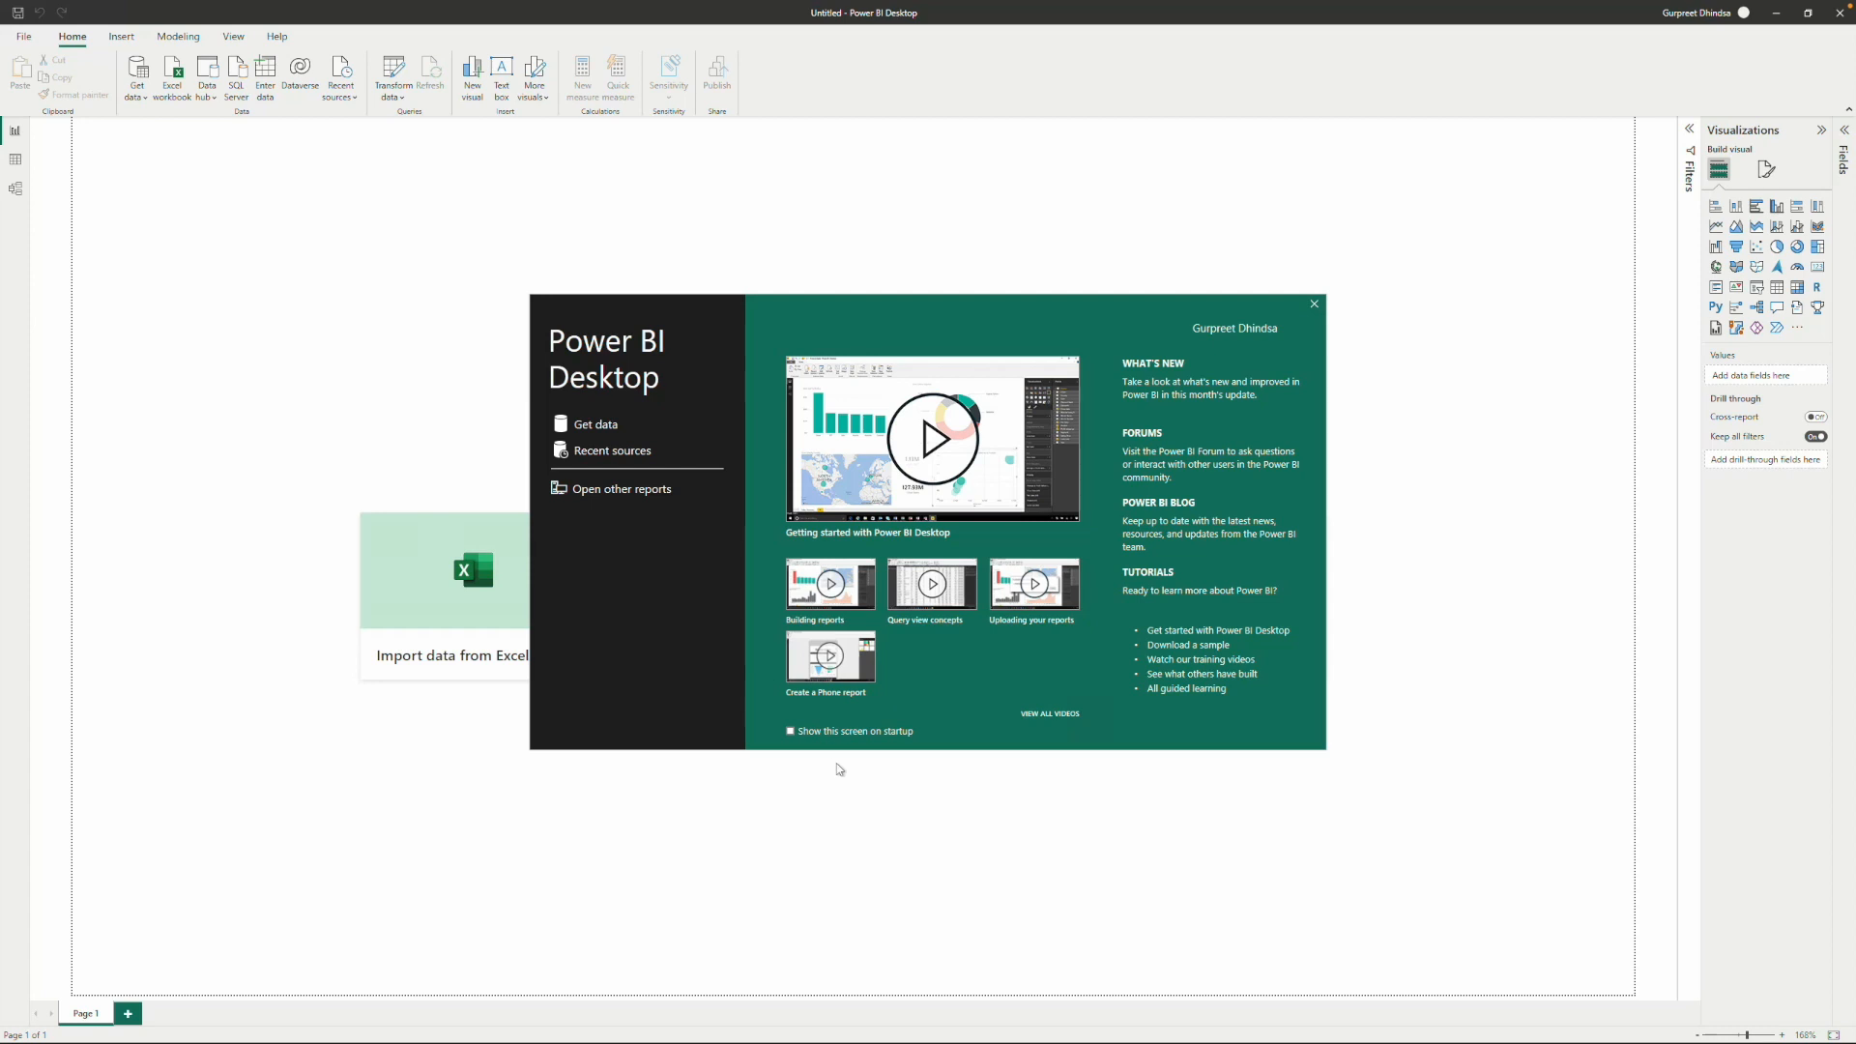
pyautogui.click(1314, 305)
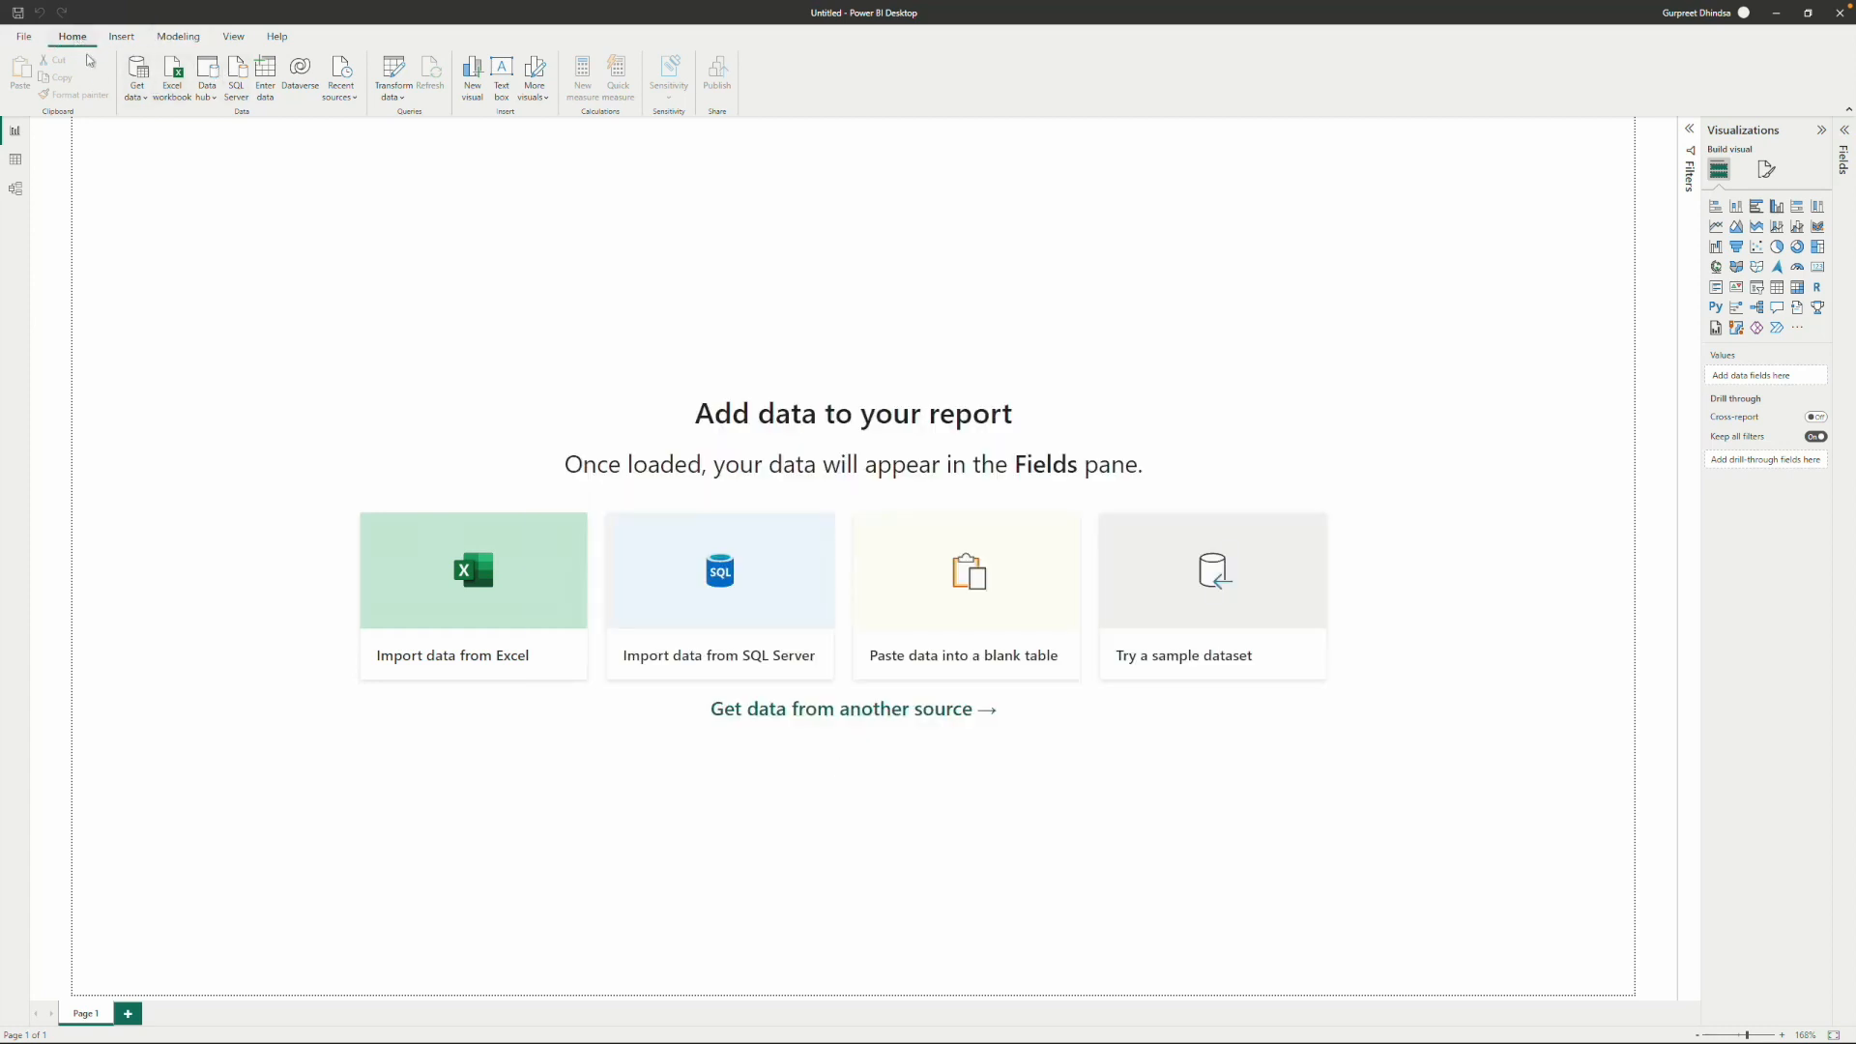
# Start a new data import using the Folder connector from the File category.
pyautogui.click(138, 95)
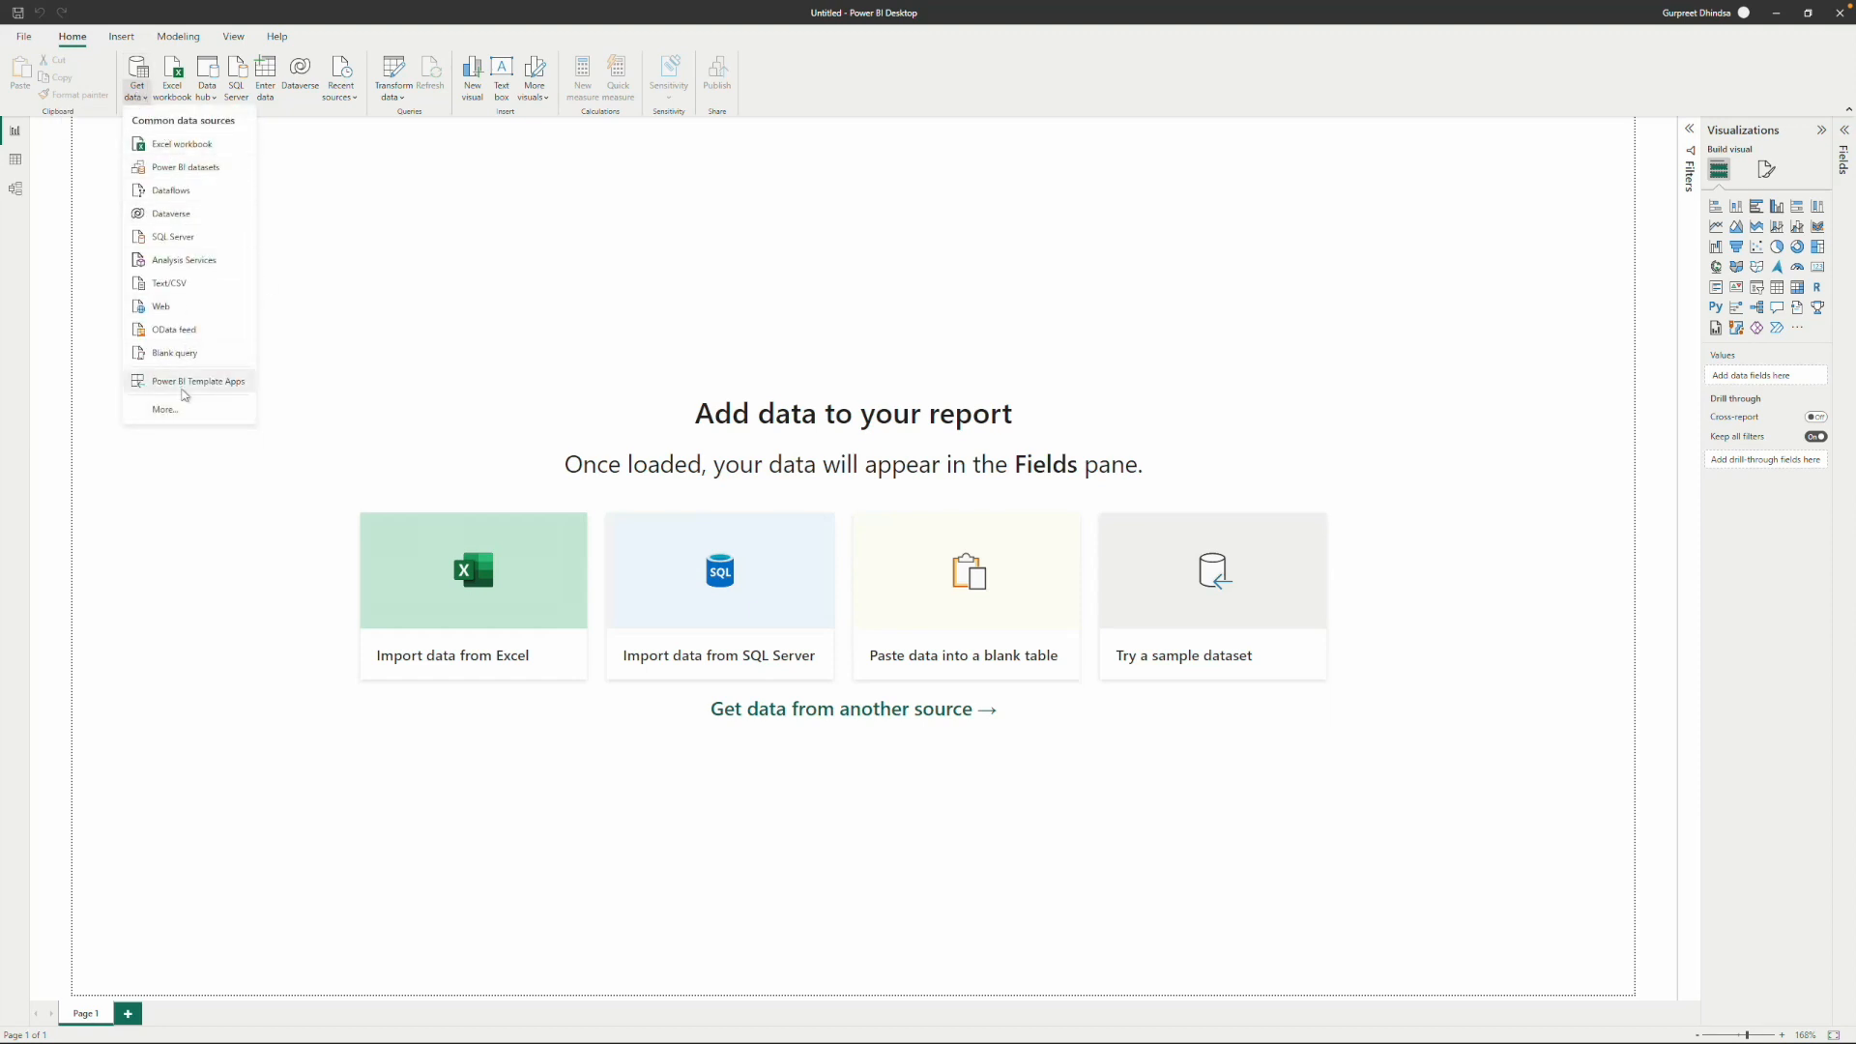
pyautogui.click(170, 411)
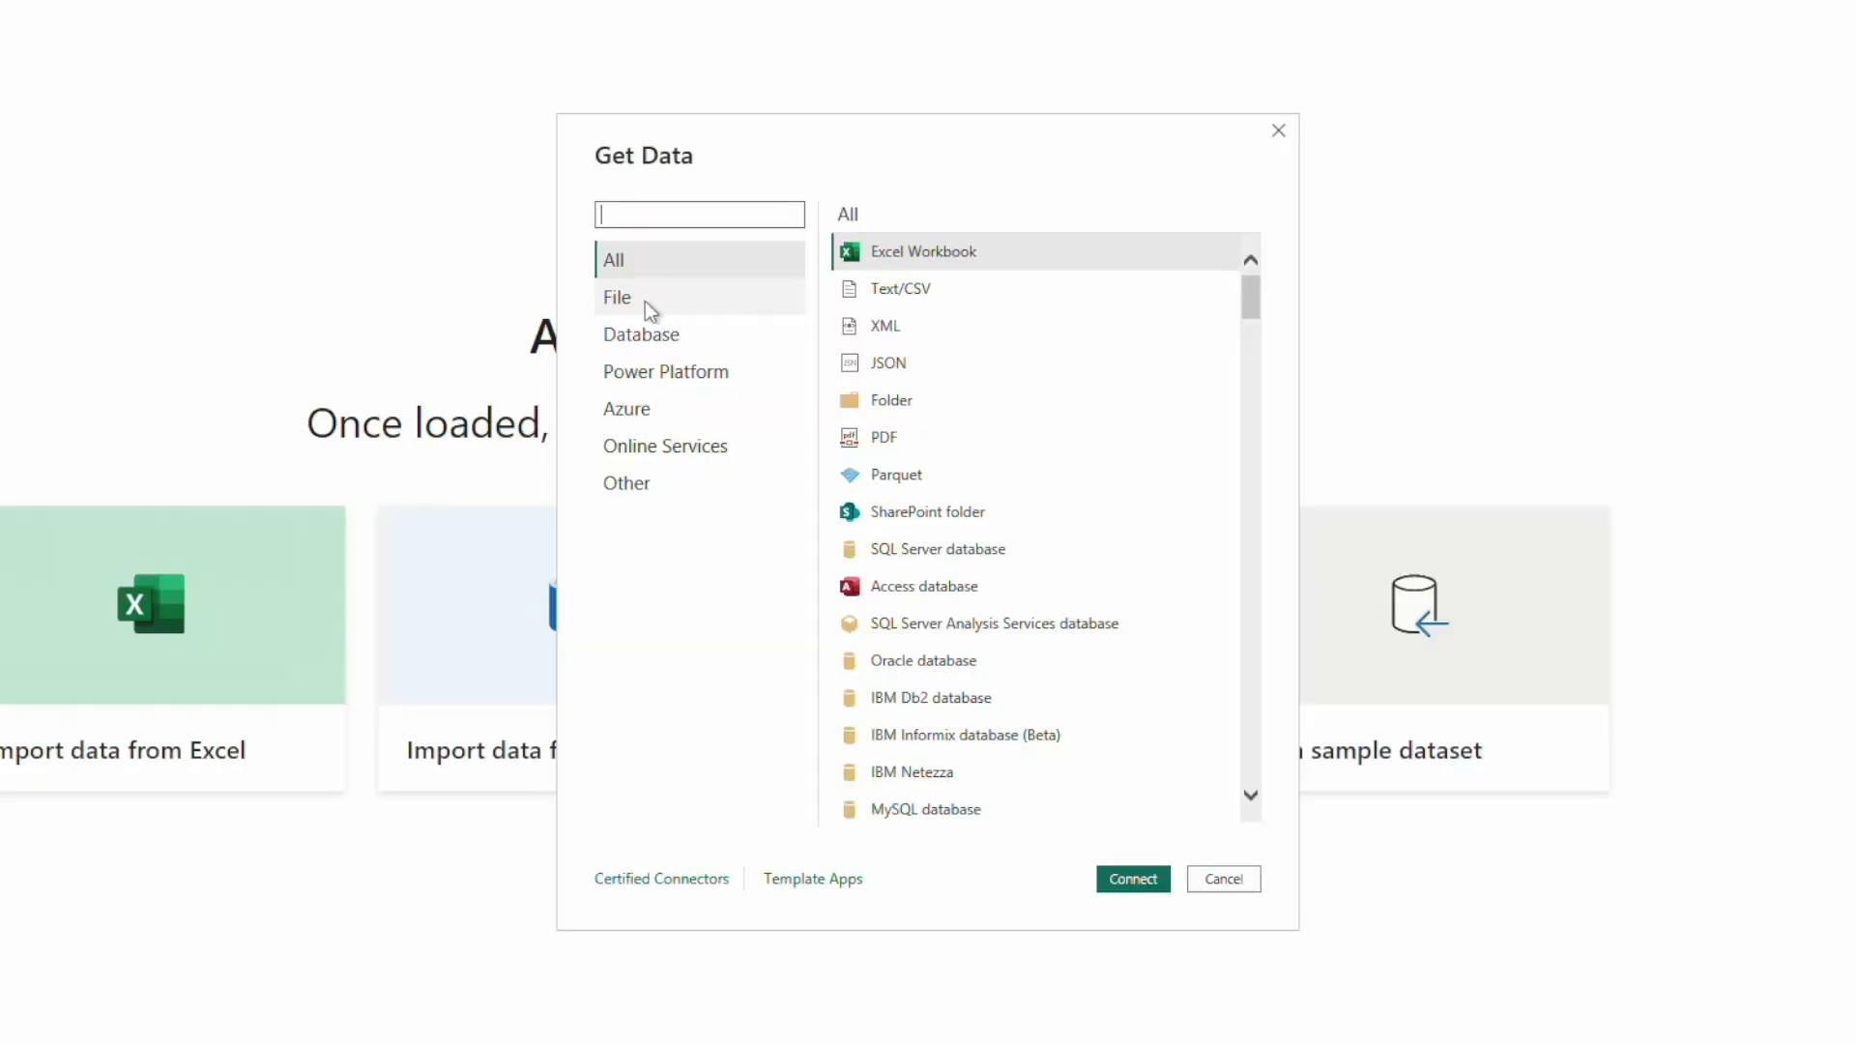
pyautogui.click(672, 301)
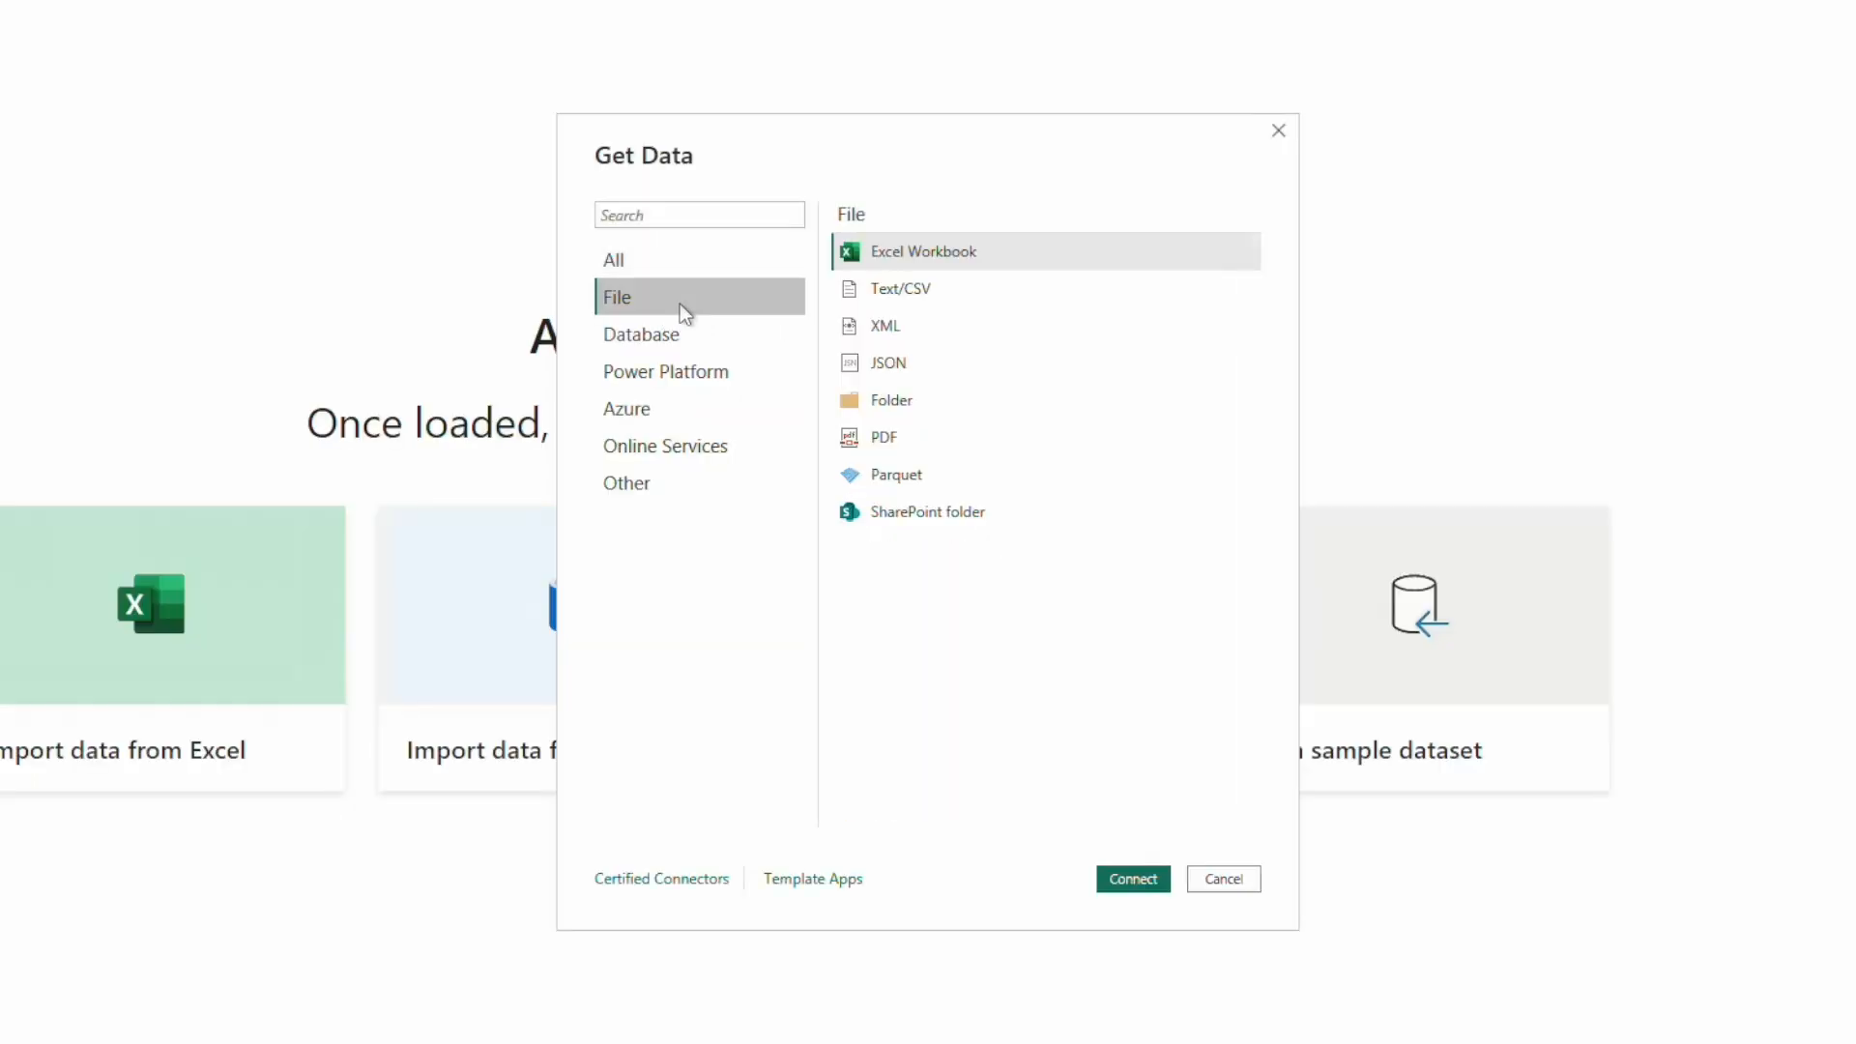
pyautogui.click(928, 402)
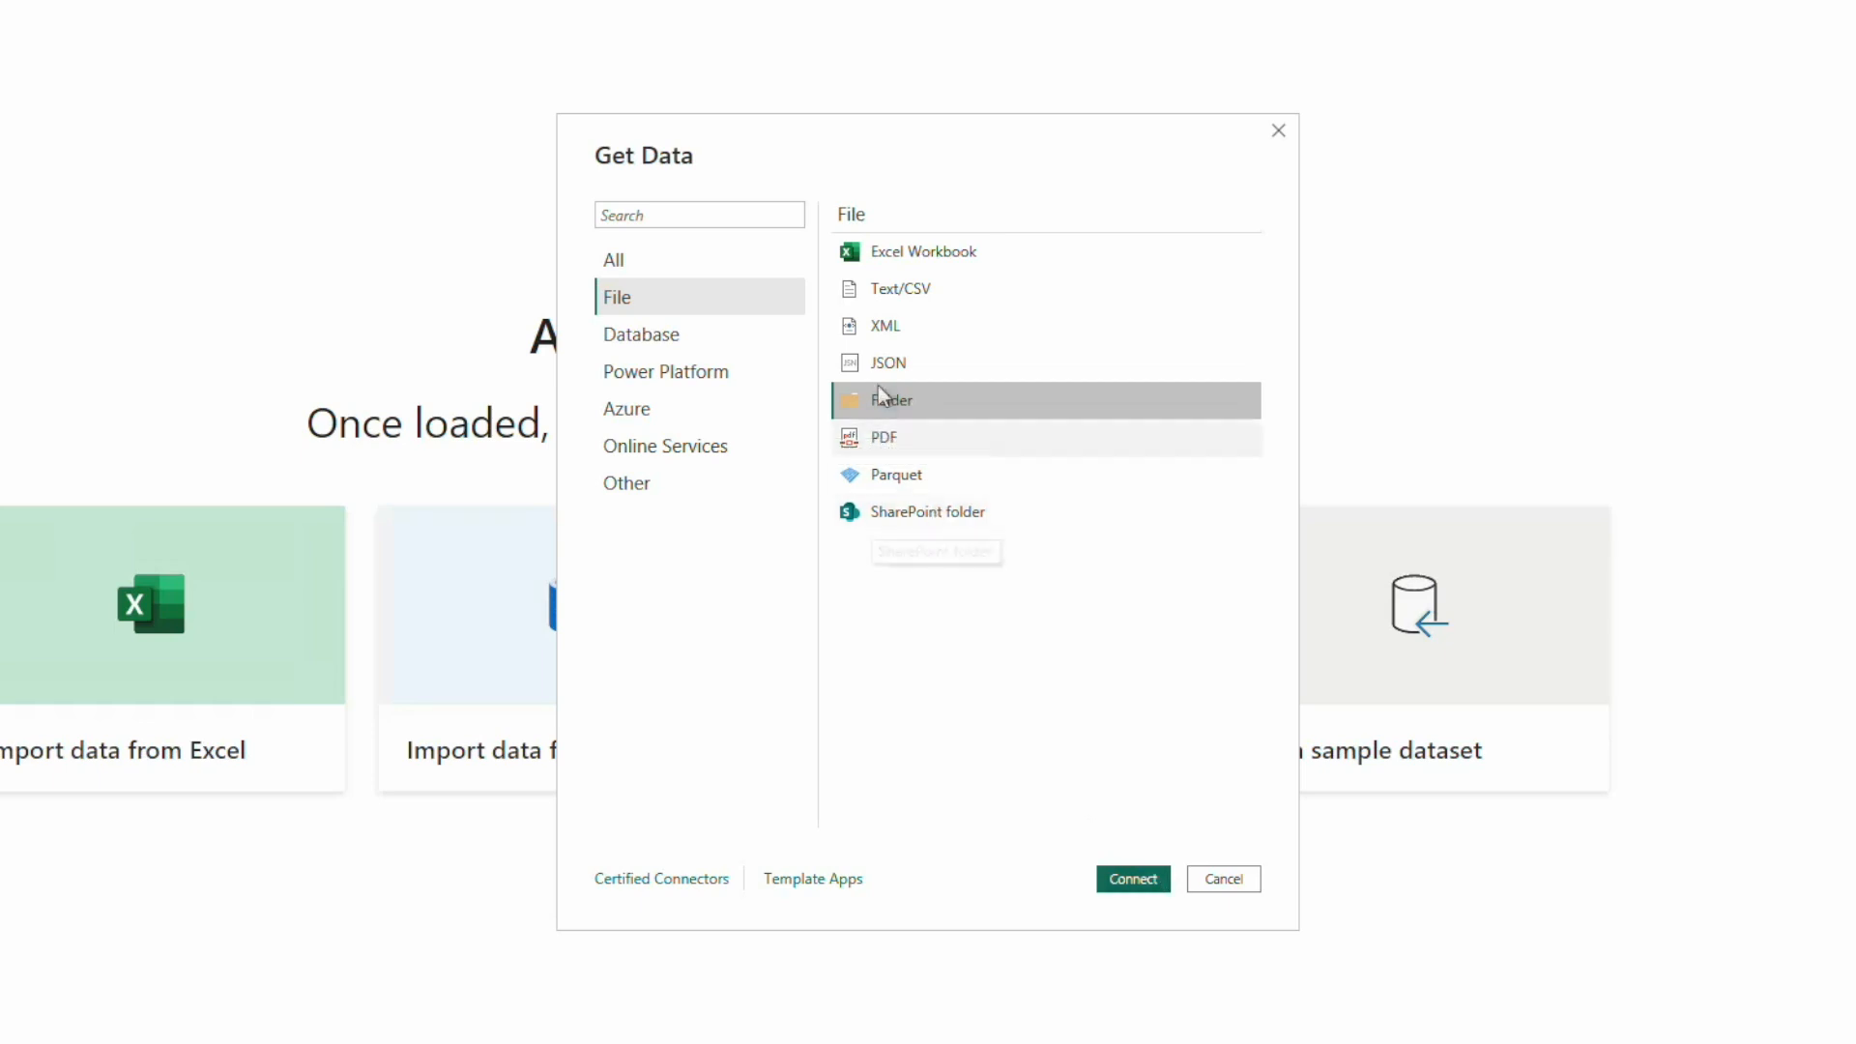
pyautogui.click(1153, 880)
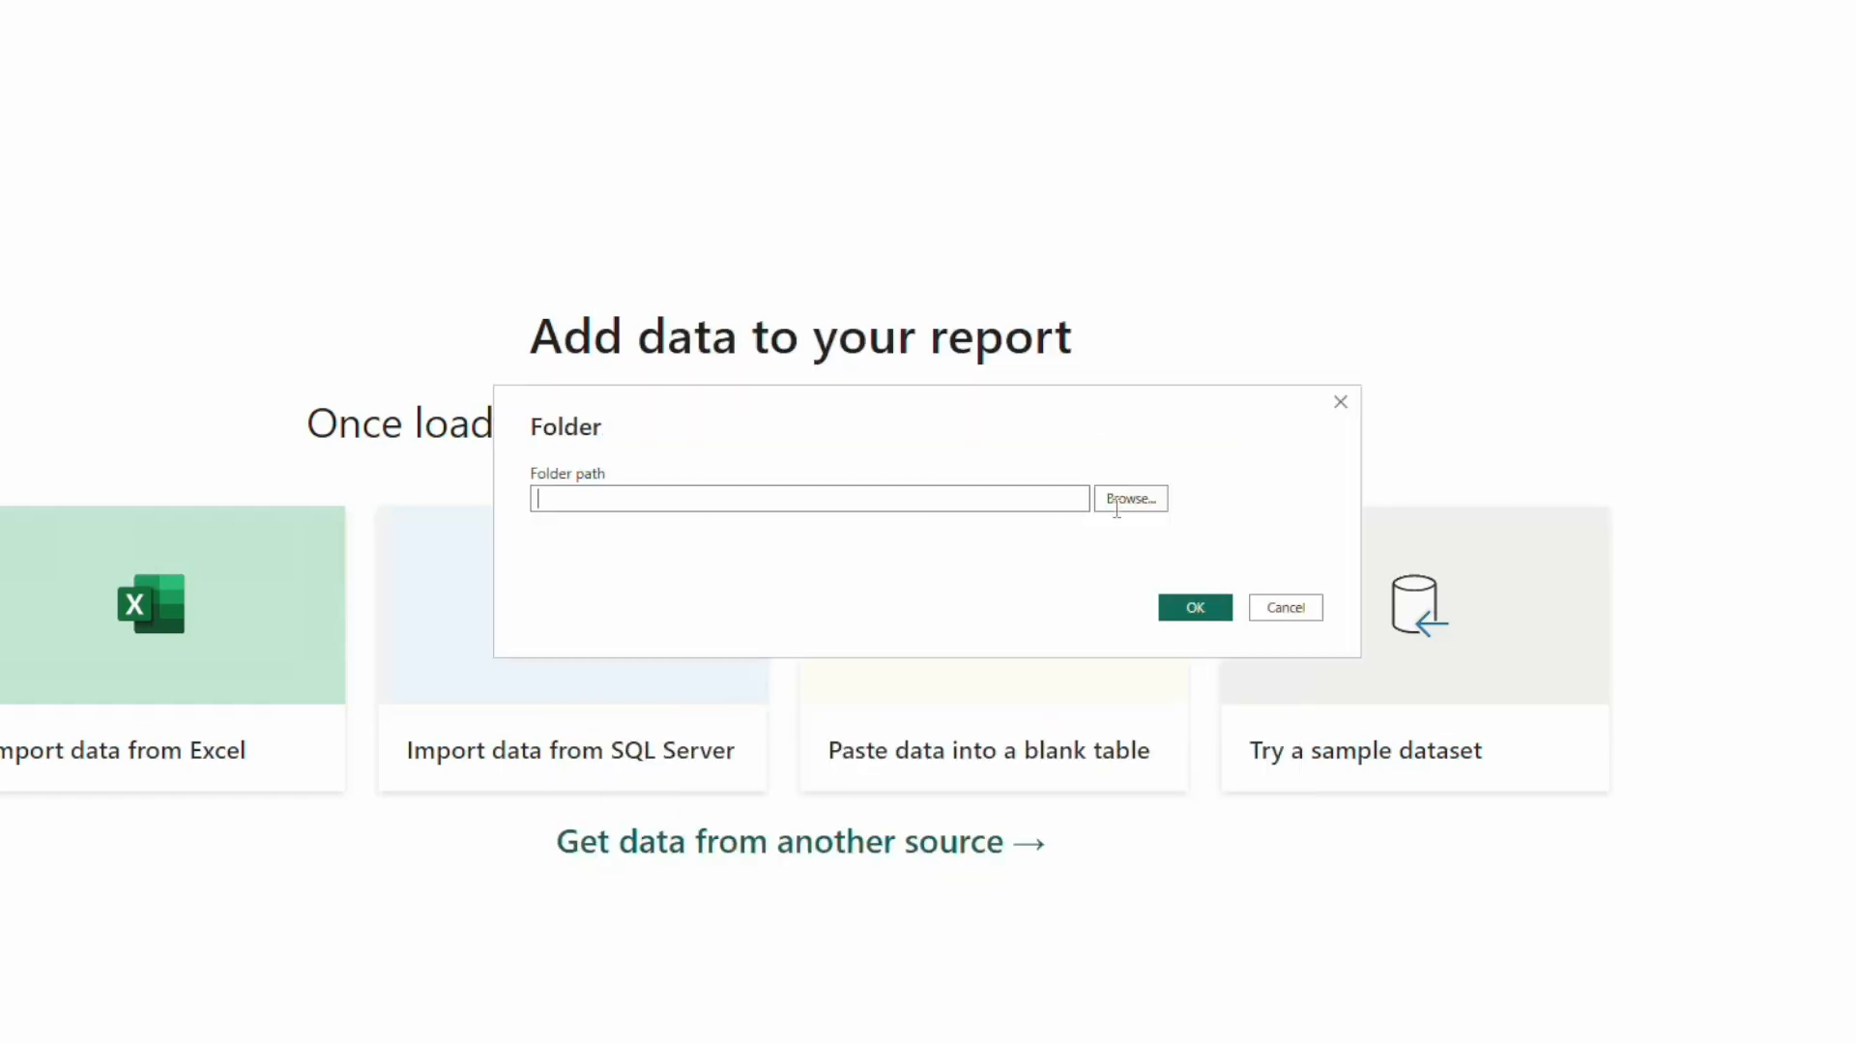
# Set the folder path to the BikeshareDataset folder on the Desktop and list its files.
pyautogui.click(1124, 500)
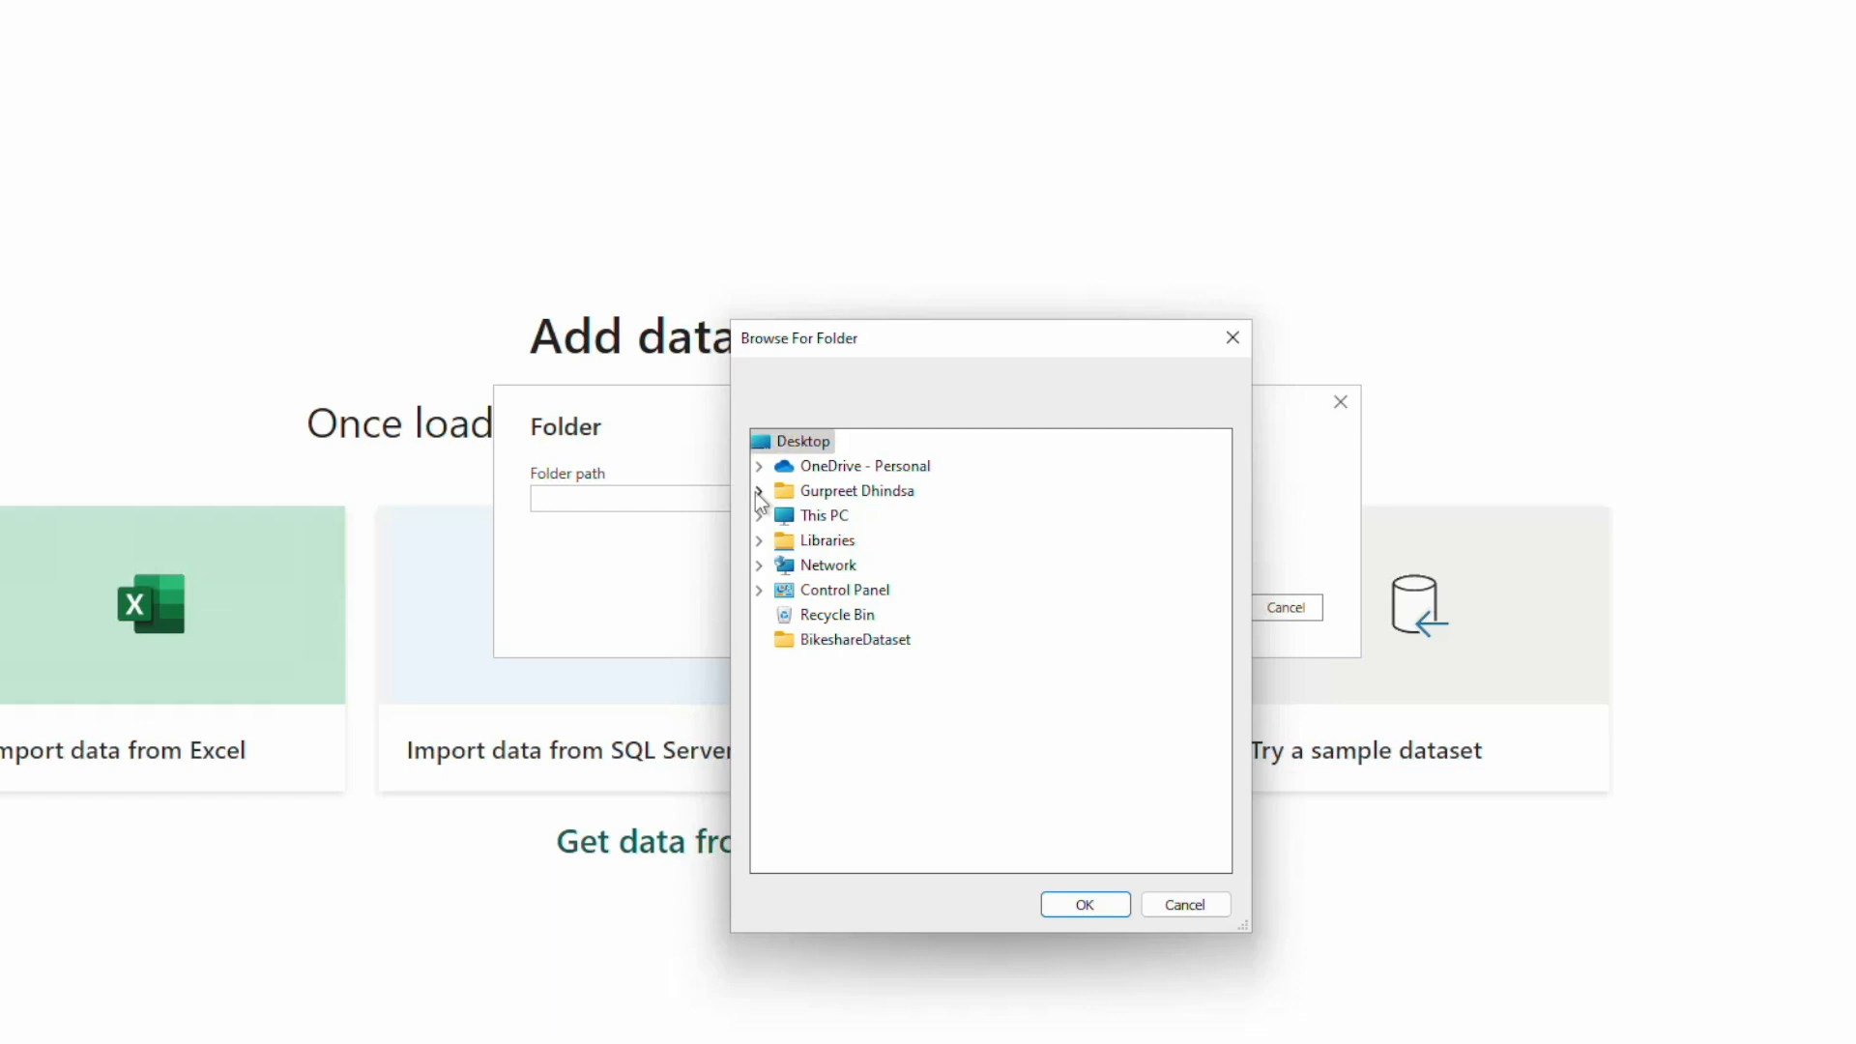
pyautogui.click(758, 491)
pyautogui.click(851, 664)
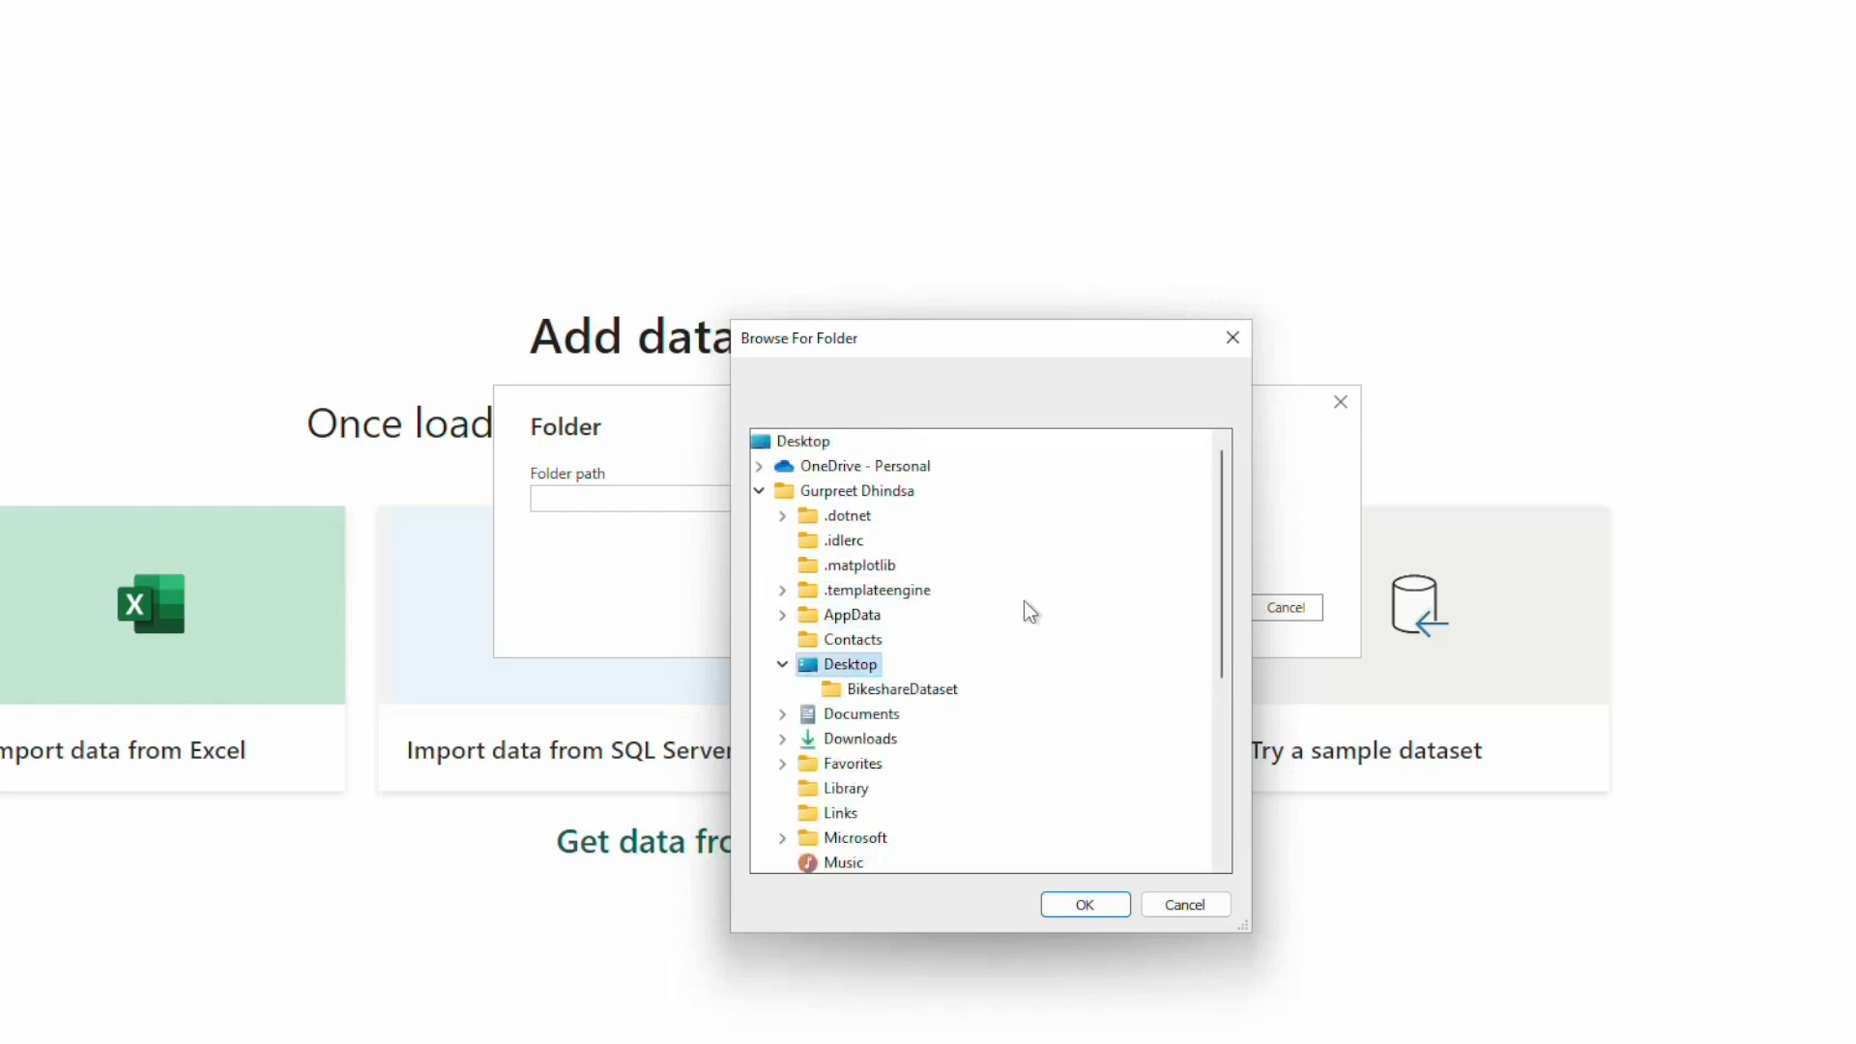
pyautogui.click(894, 689)
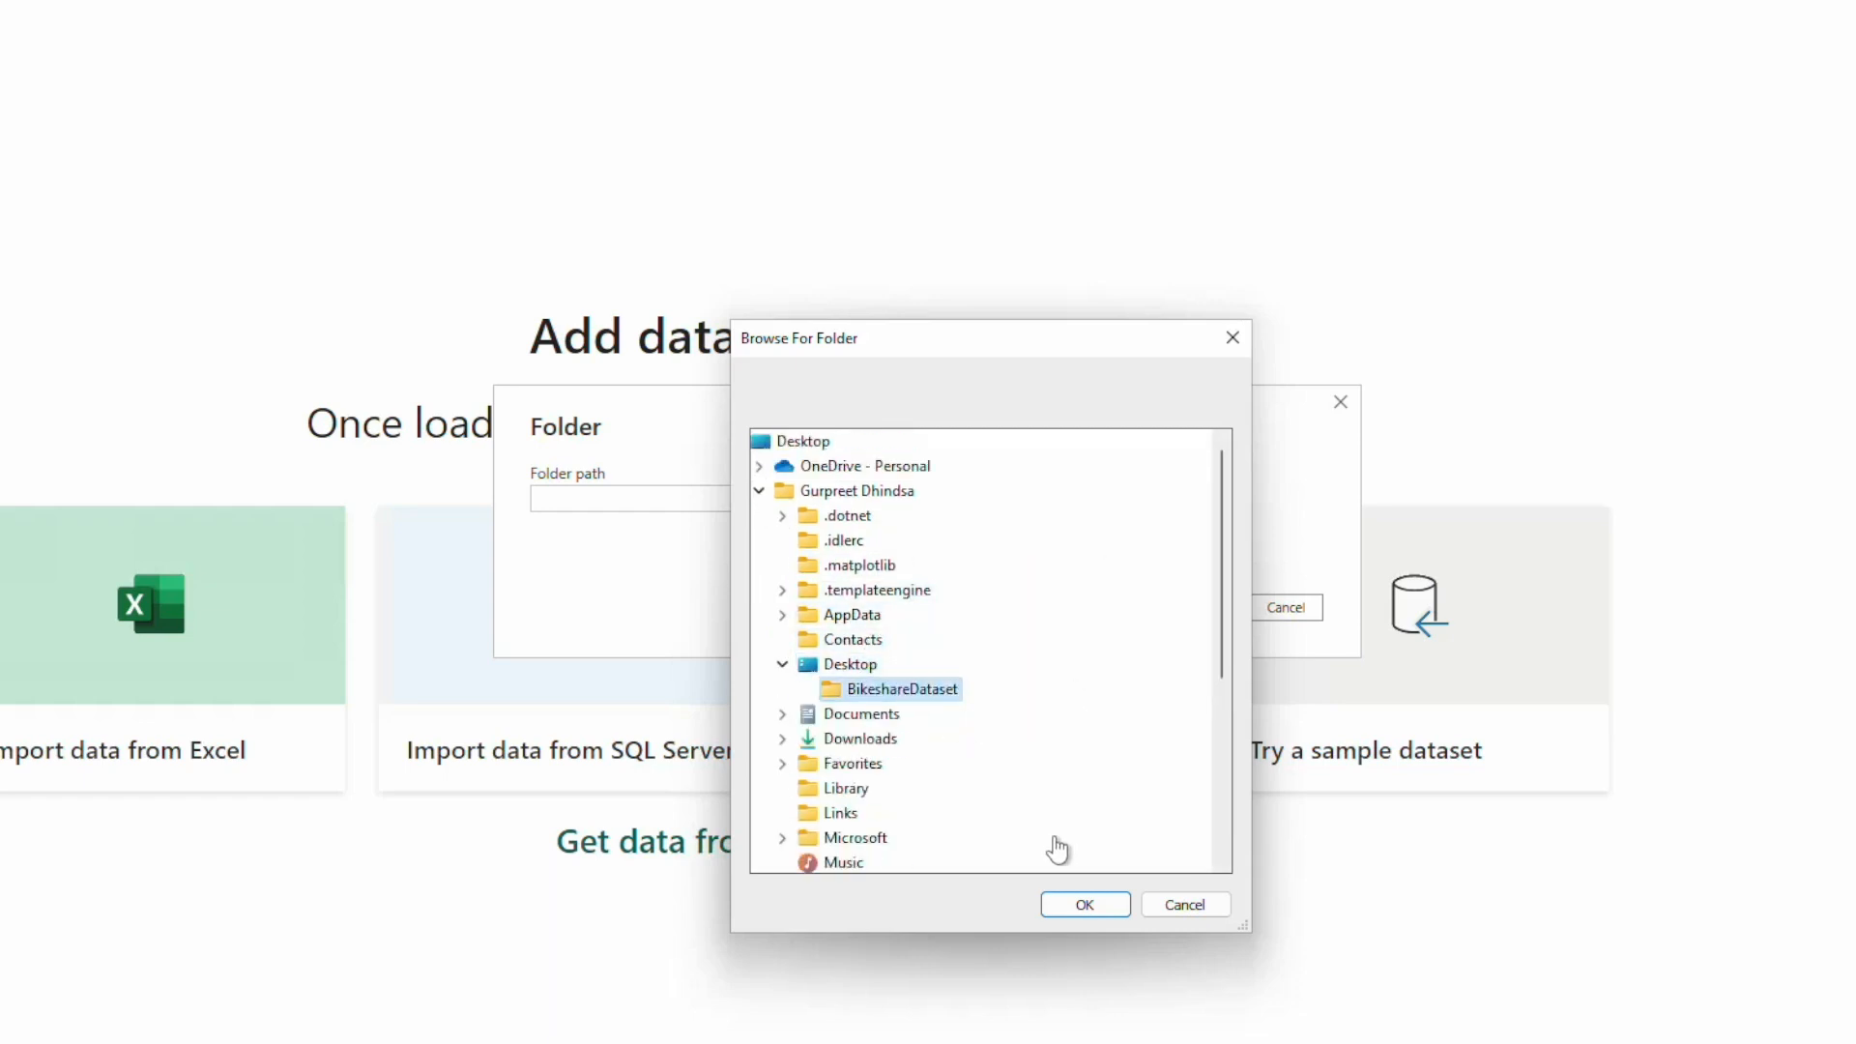
pyautogui.click(1086, 905)
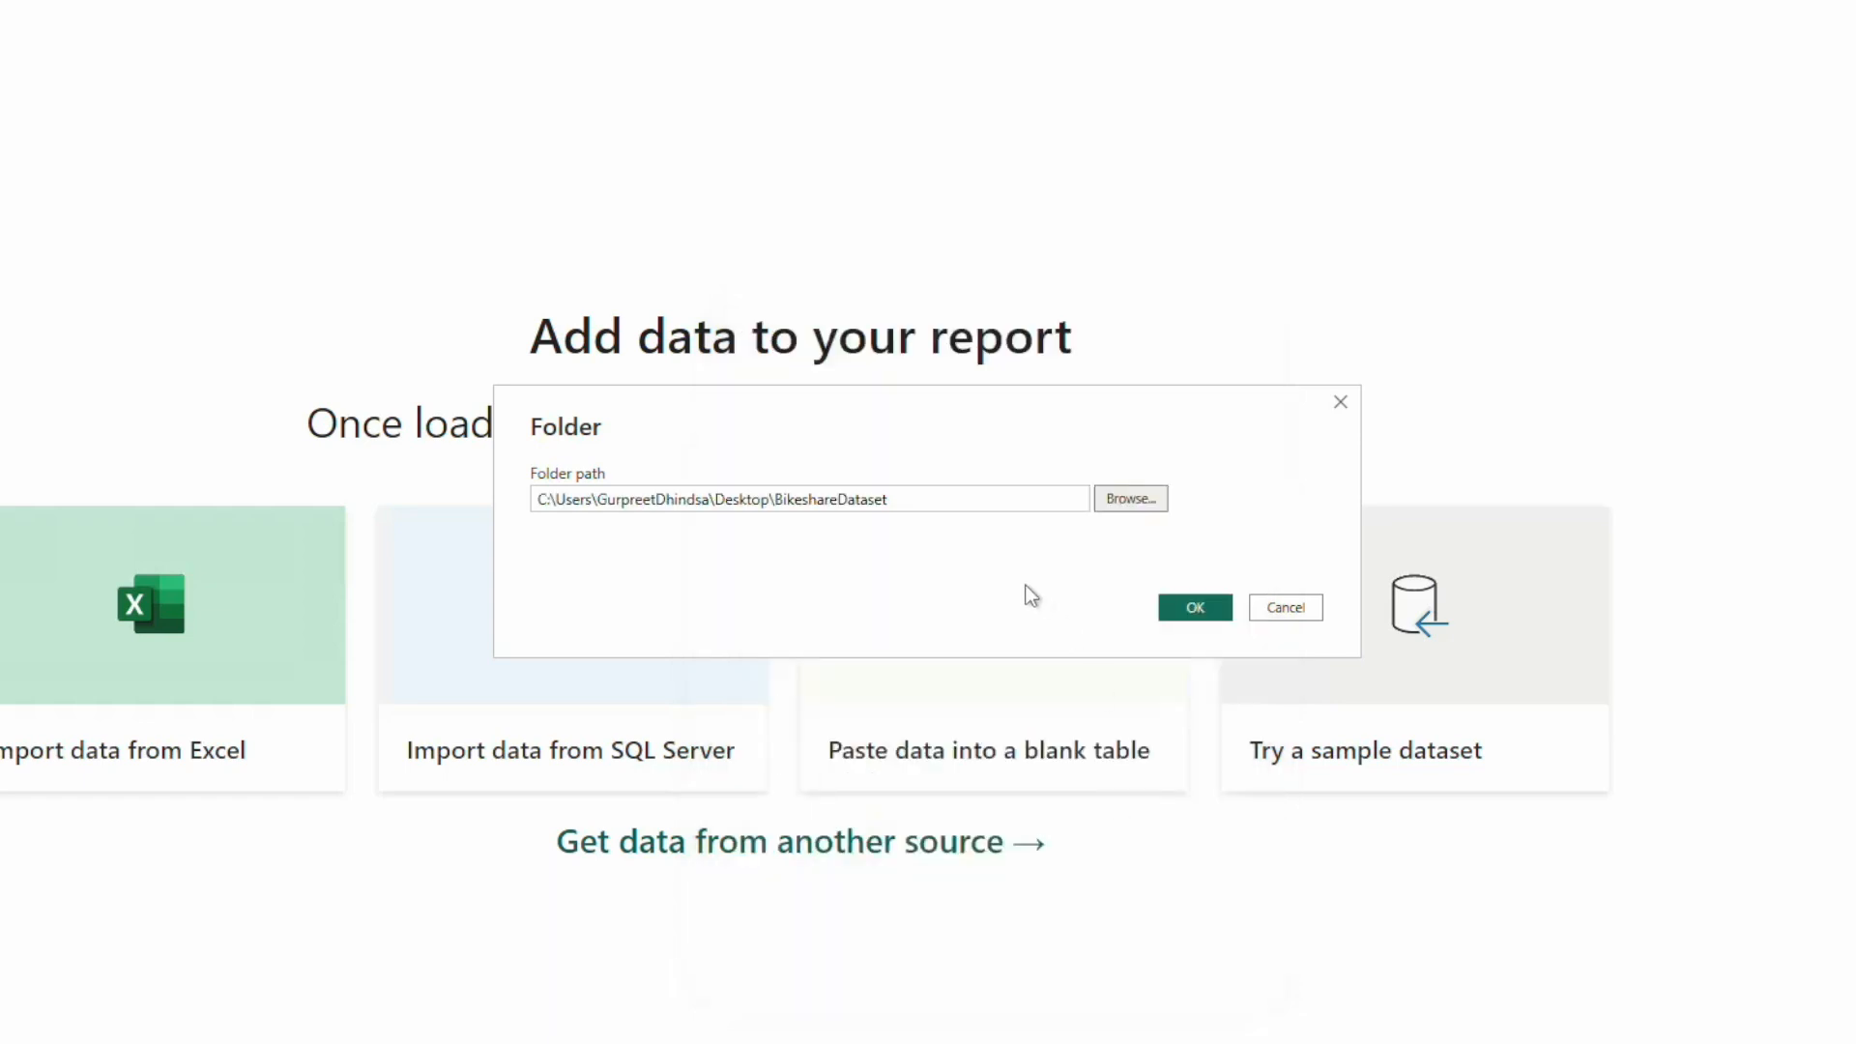
pyautogui.click(1195, 608)
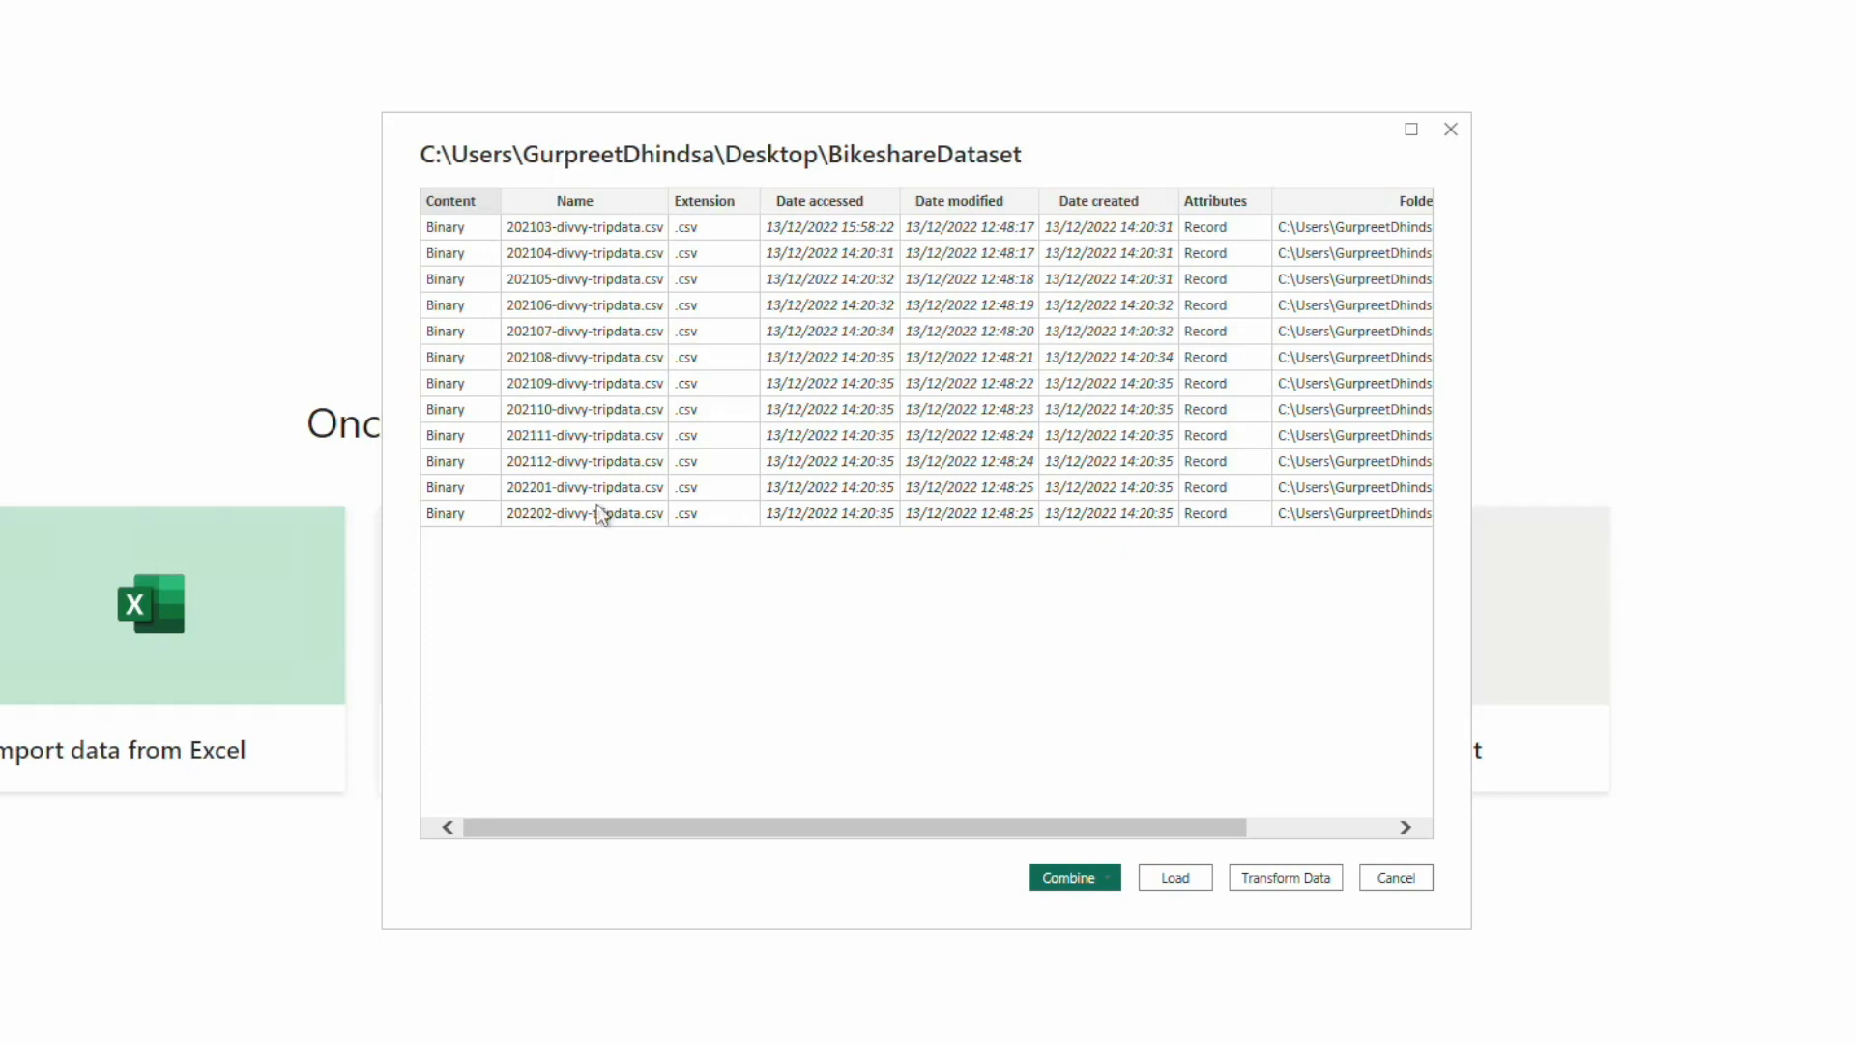
# Combine and transform the listed CSV files, using the first file as sample, comma delimiter and type detection based on first 200 rows.
pyautogui.moveTo(1025, 831); pyautogui.dragTo(1305, 837)
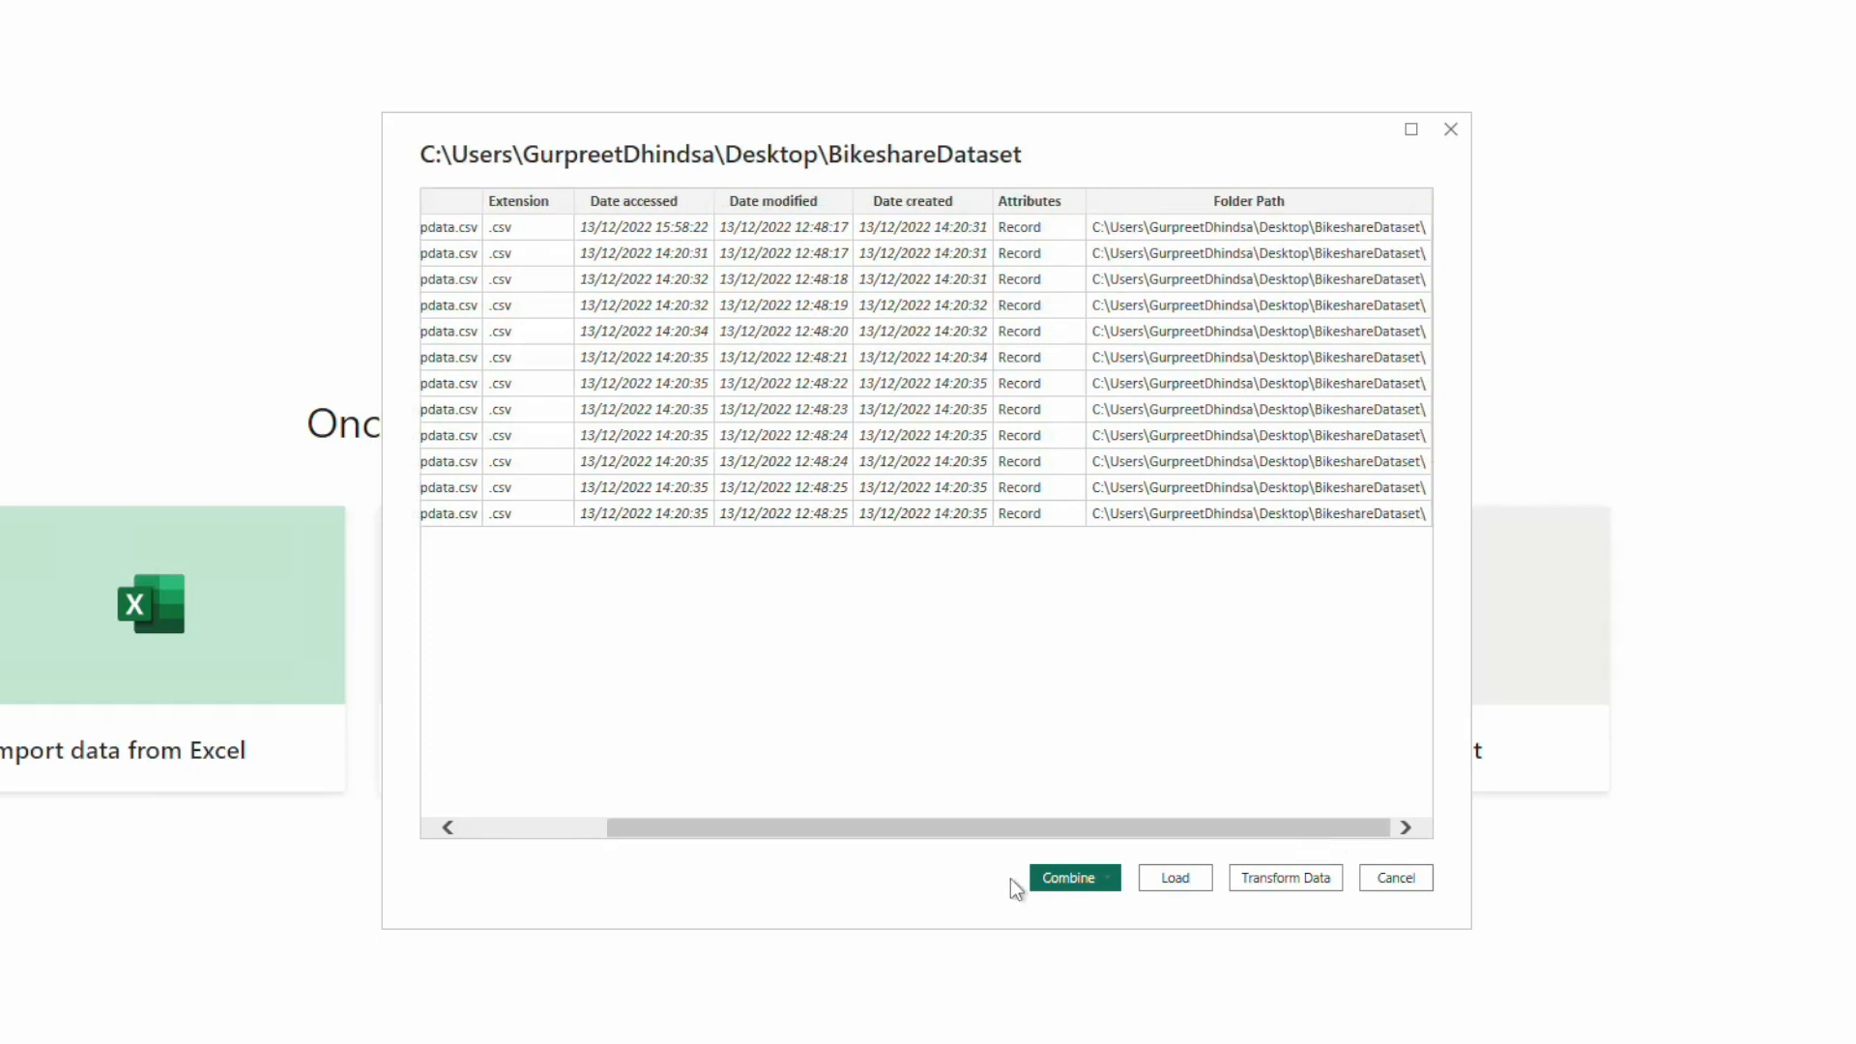
pyautogui.click(1106, 879)
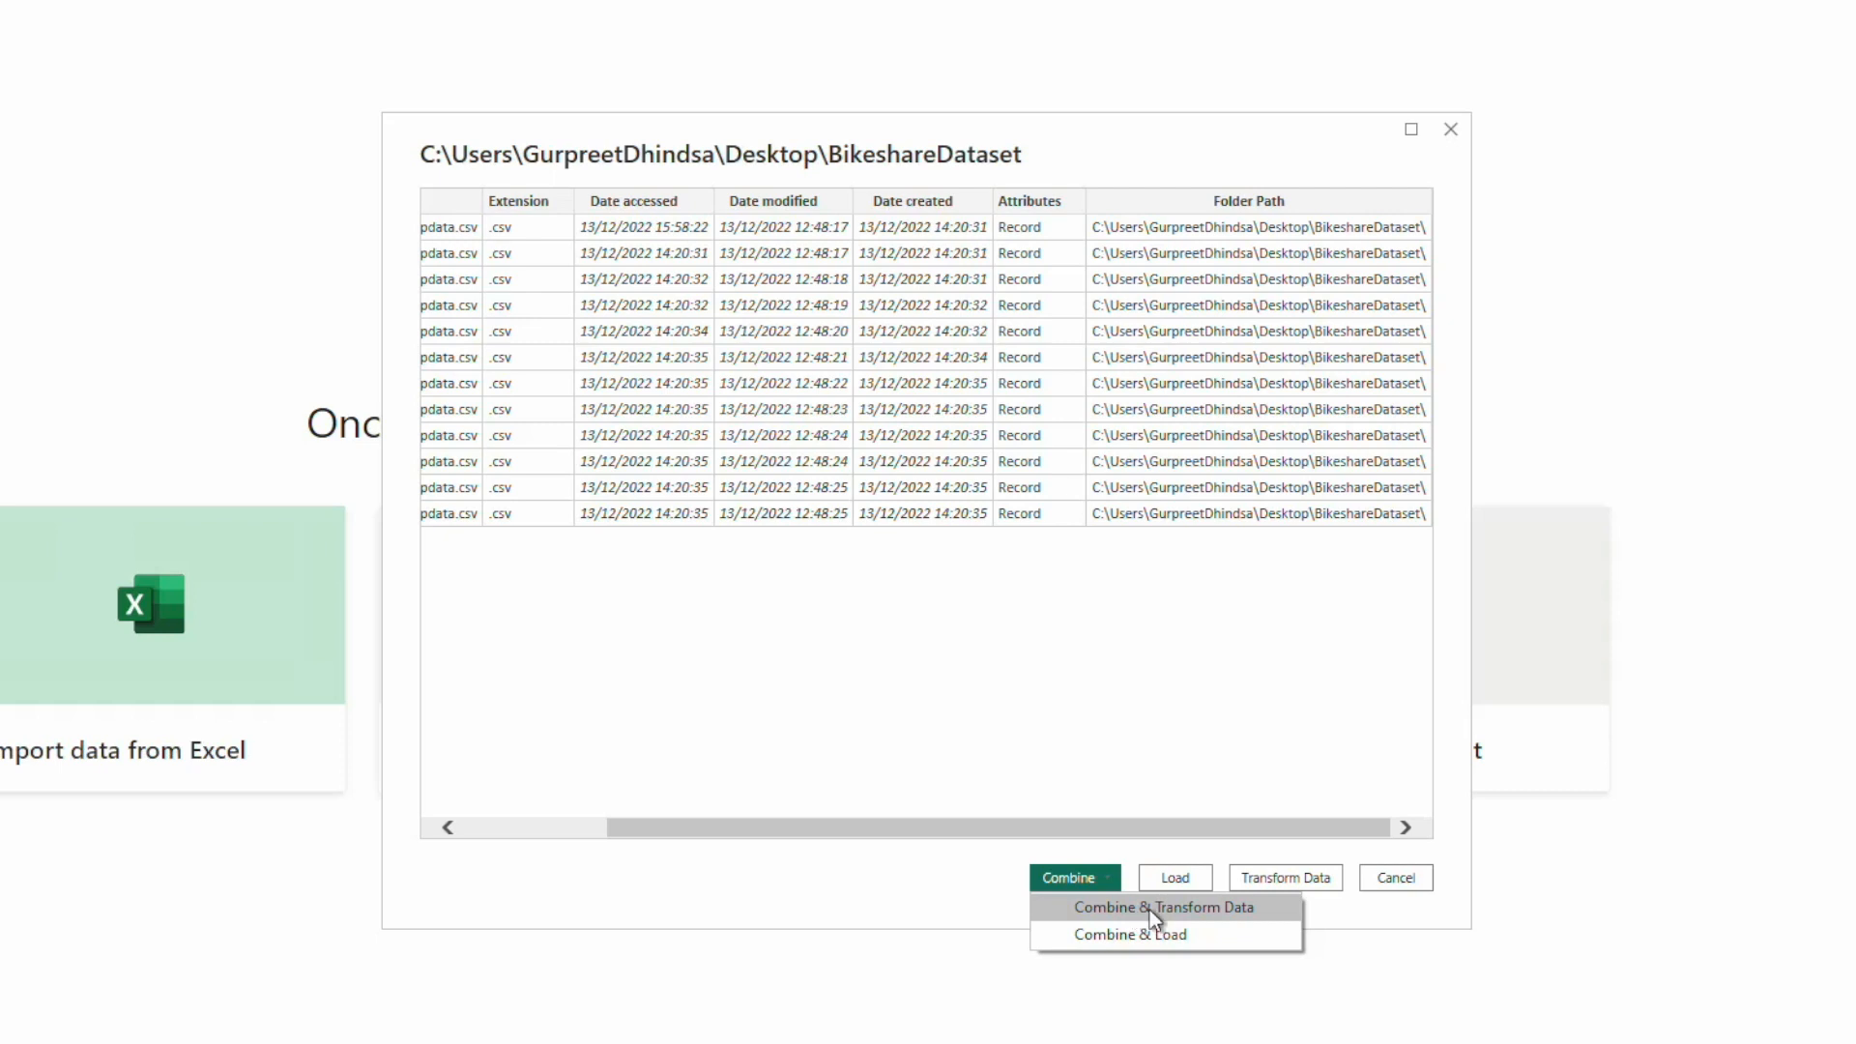
pyautogui.click(1150, 908)
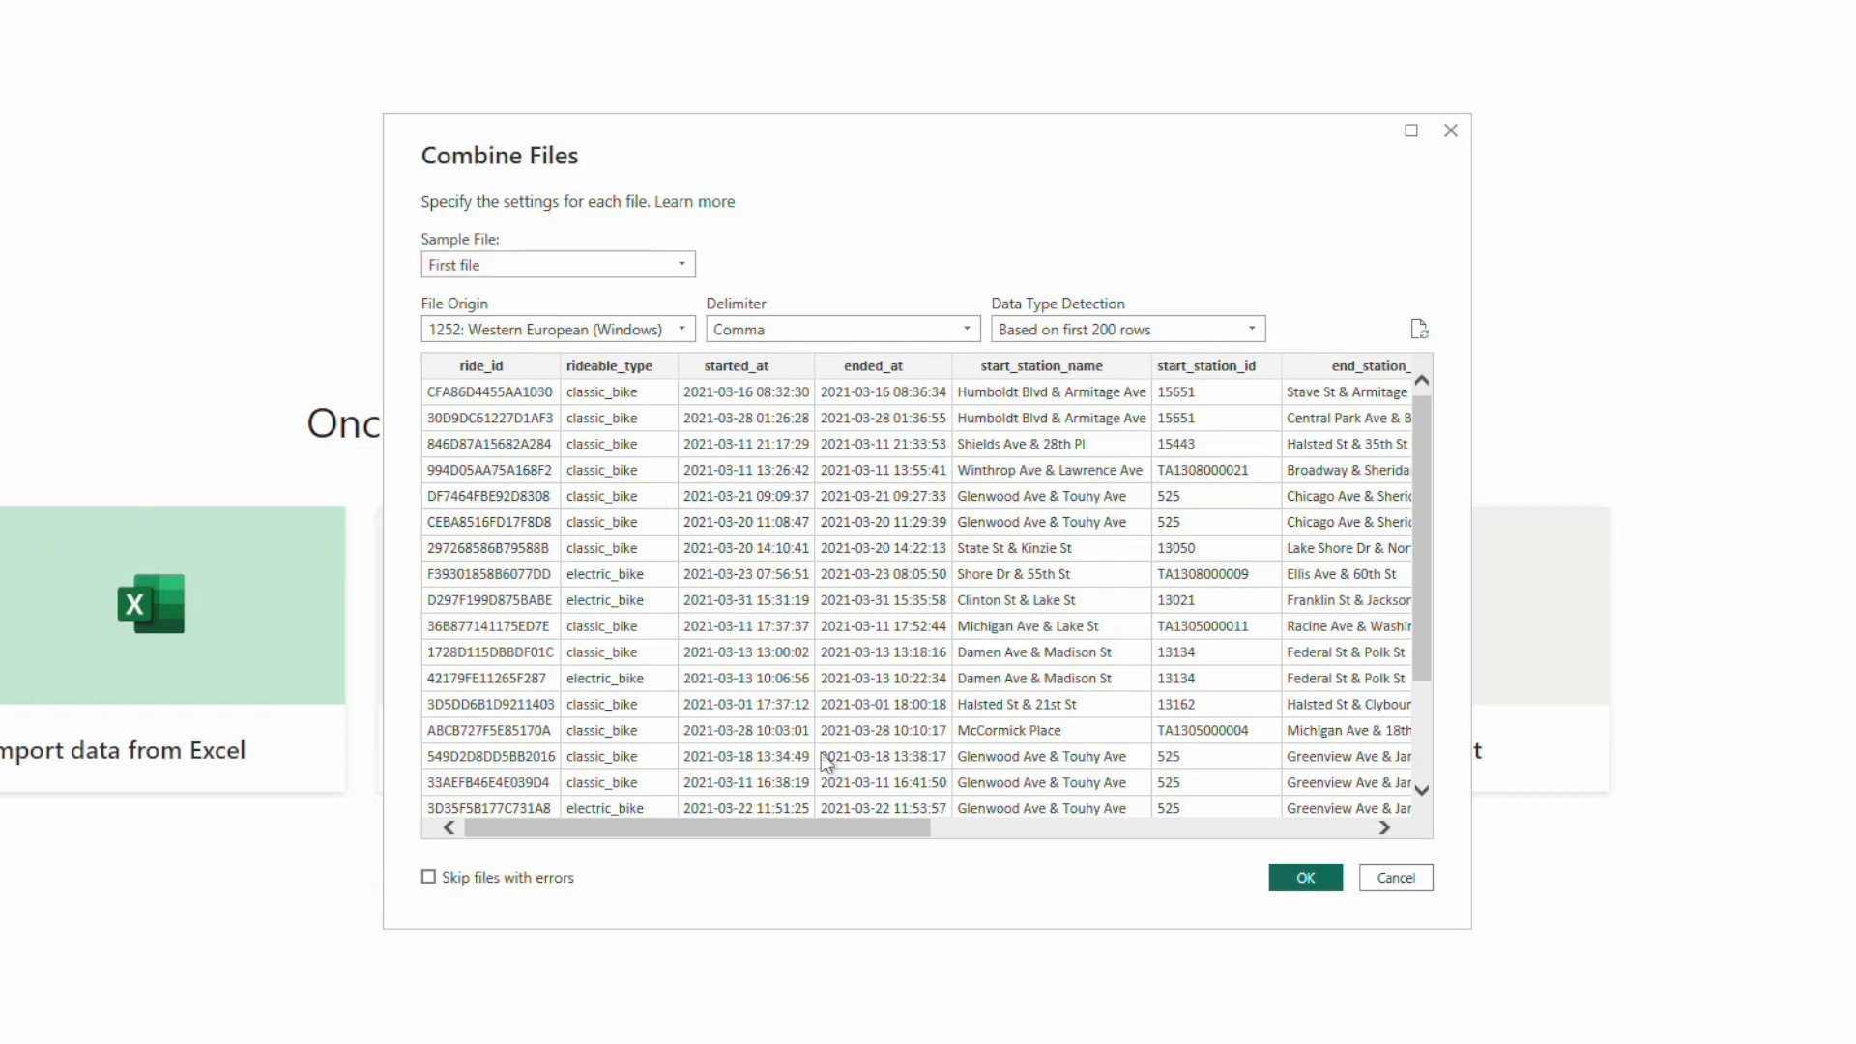
pyautogui.moveTo(805, 827); pyautogui.dragTo(589, 828)
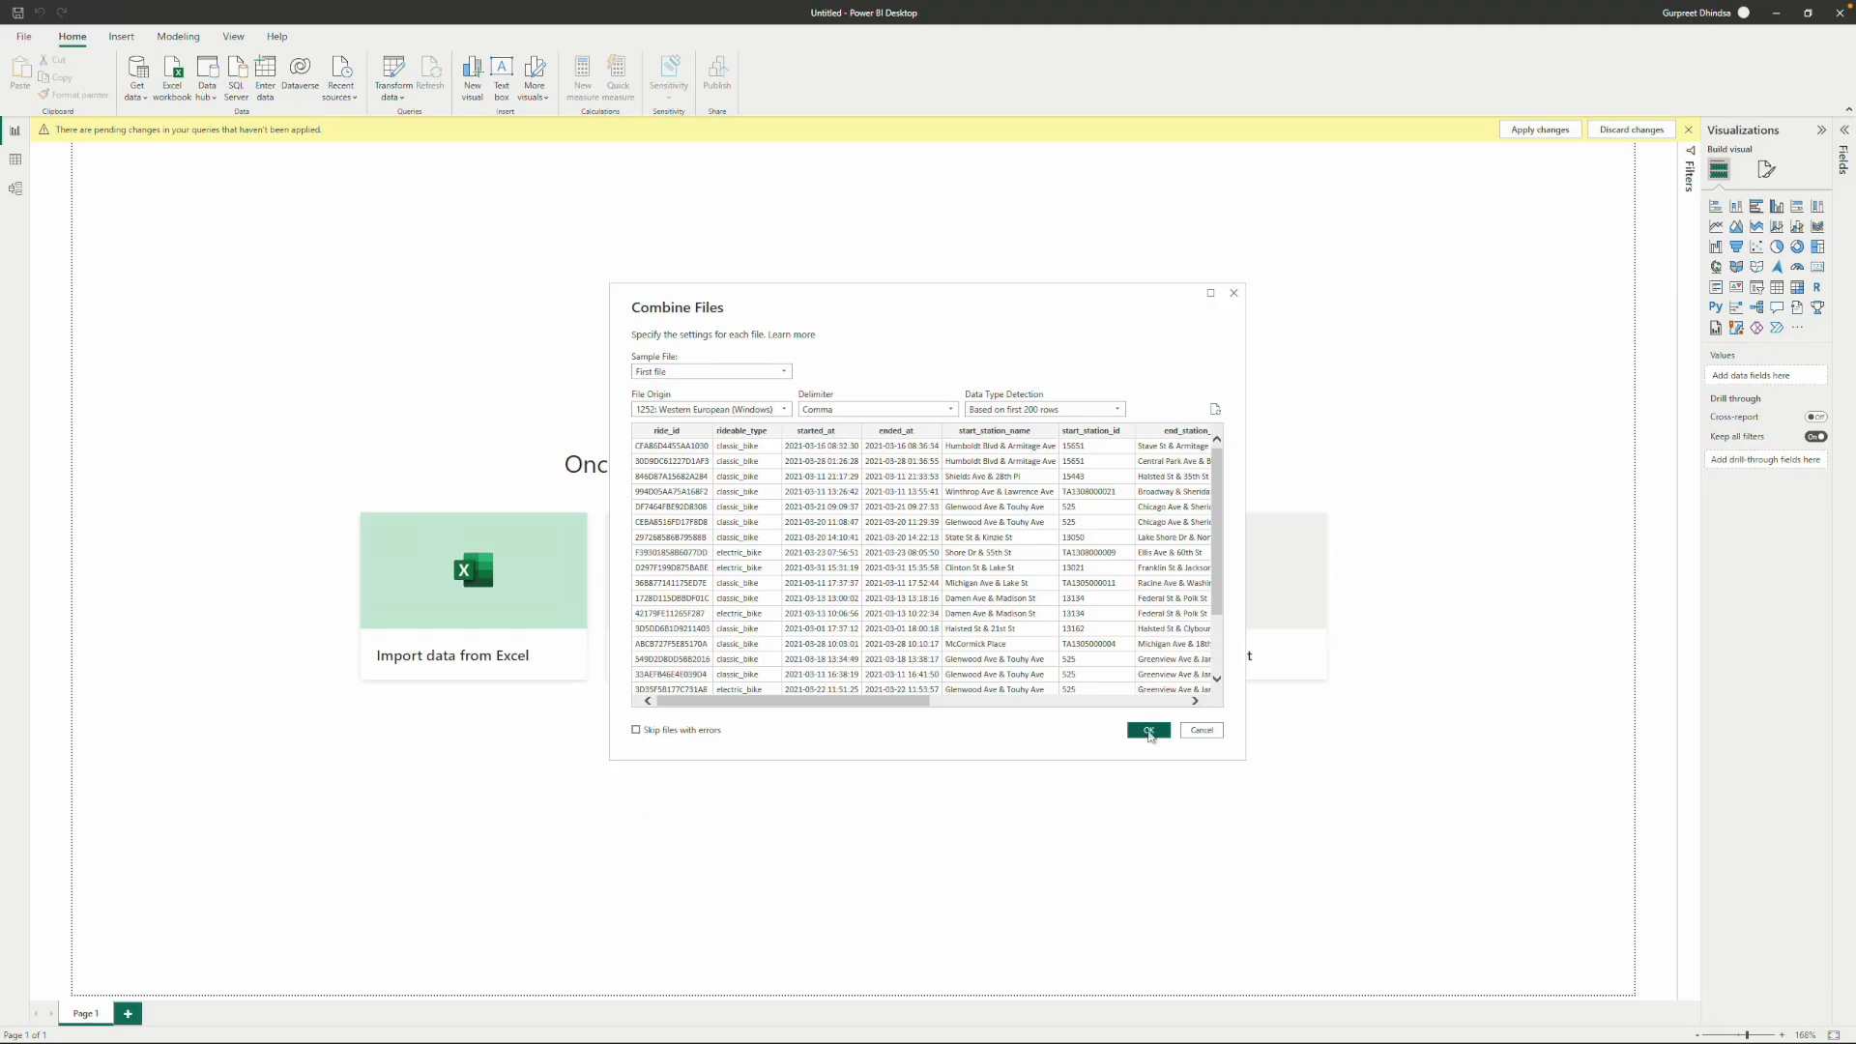
pyautogui.click(1148, 732)
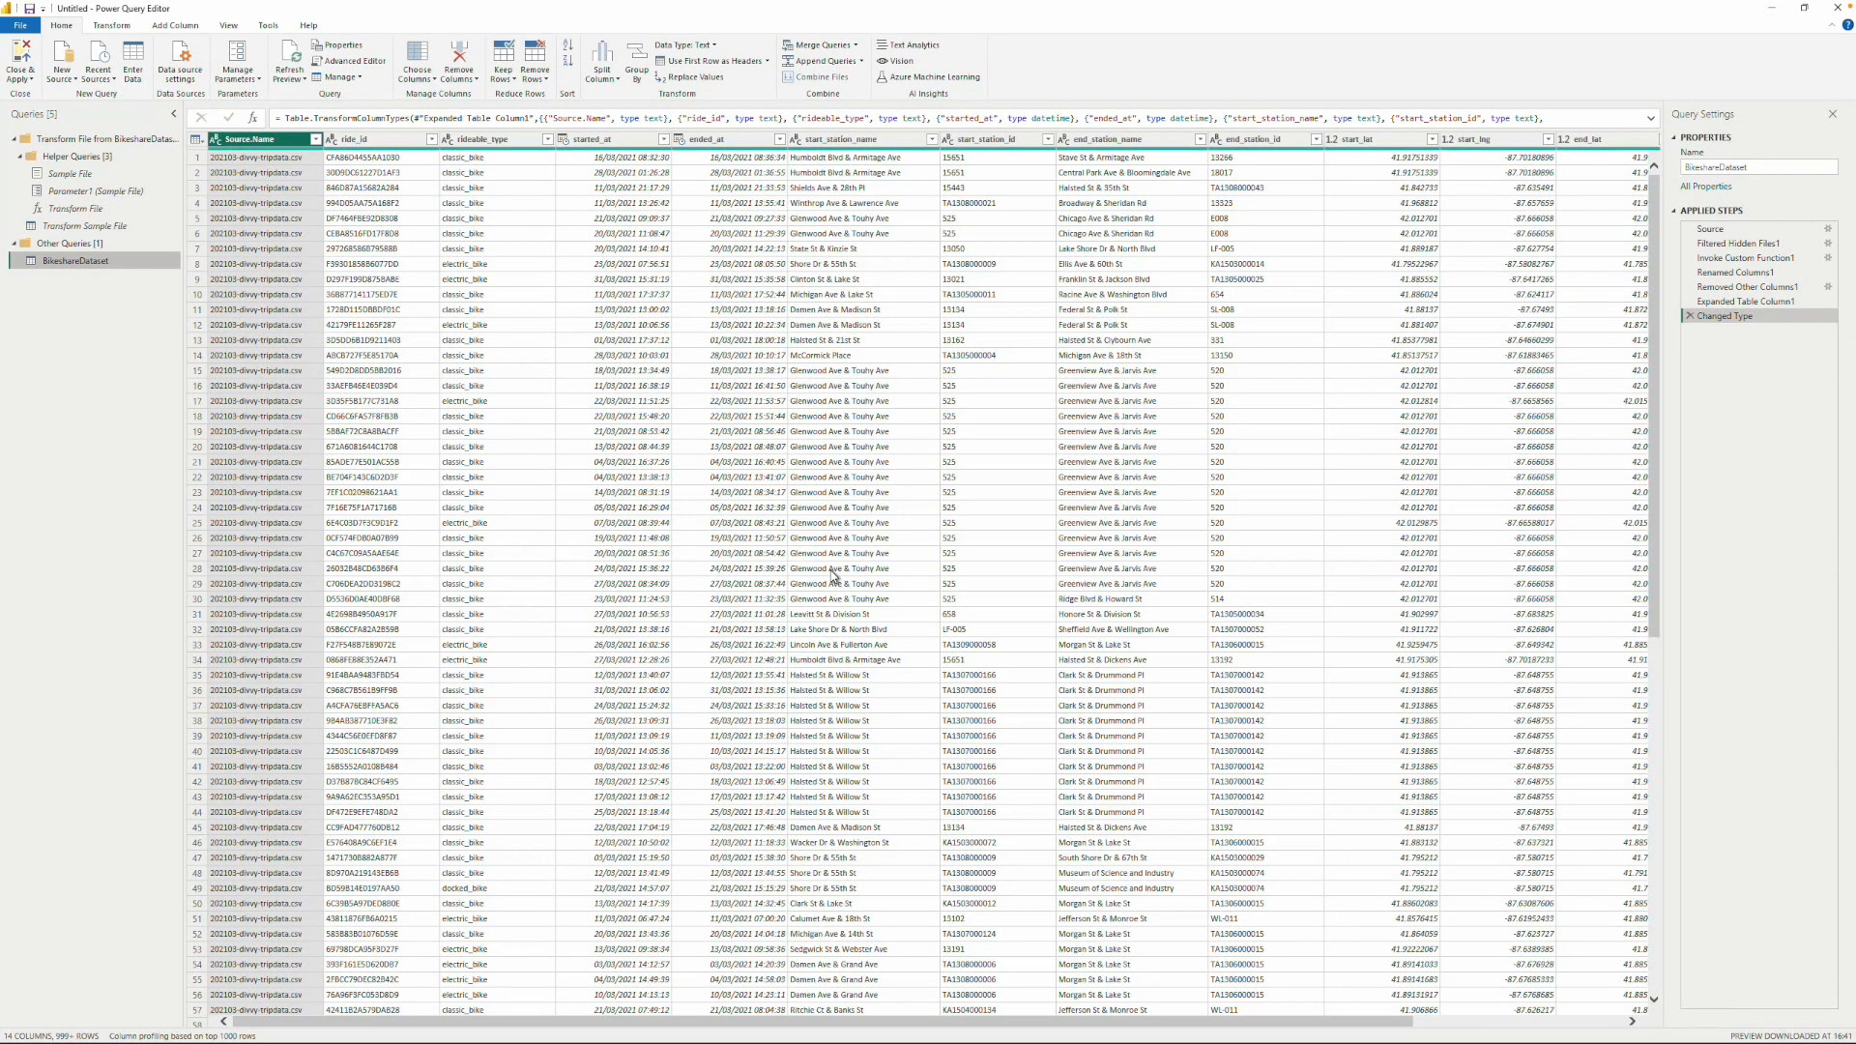
# Collapse the helper query group in the maximized Power Query Editor and display the BikeshareDataset query.
pyautogui.click(1803, 9)
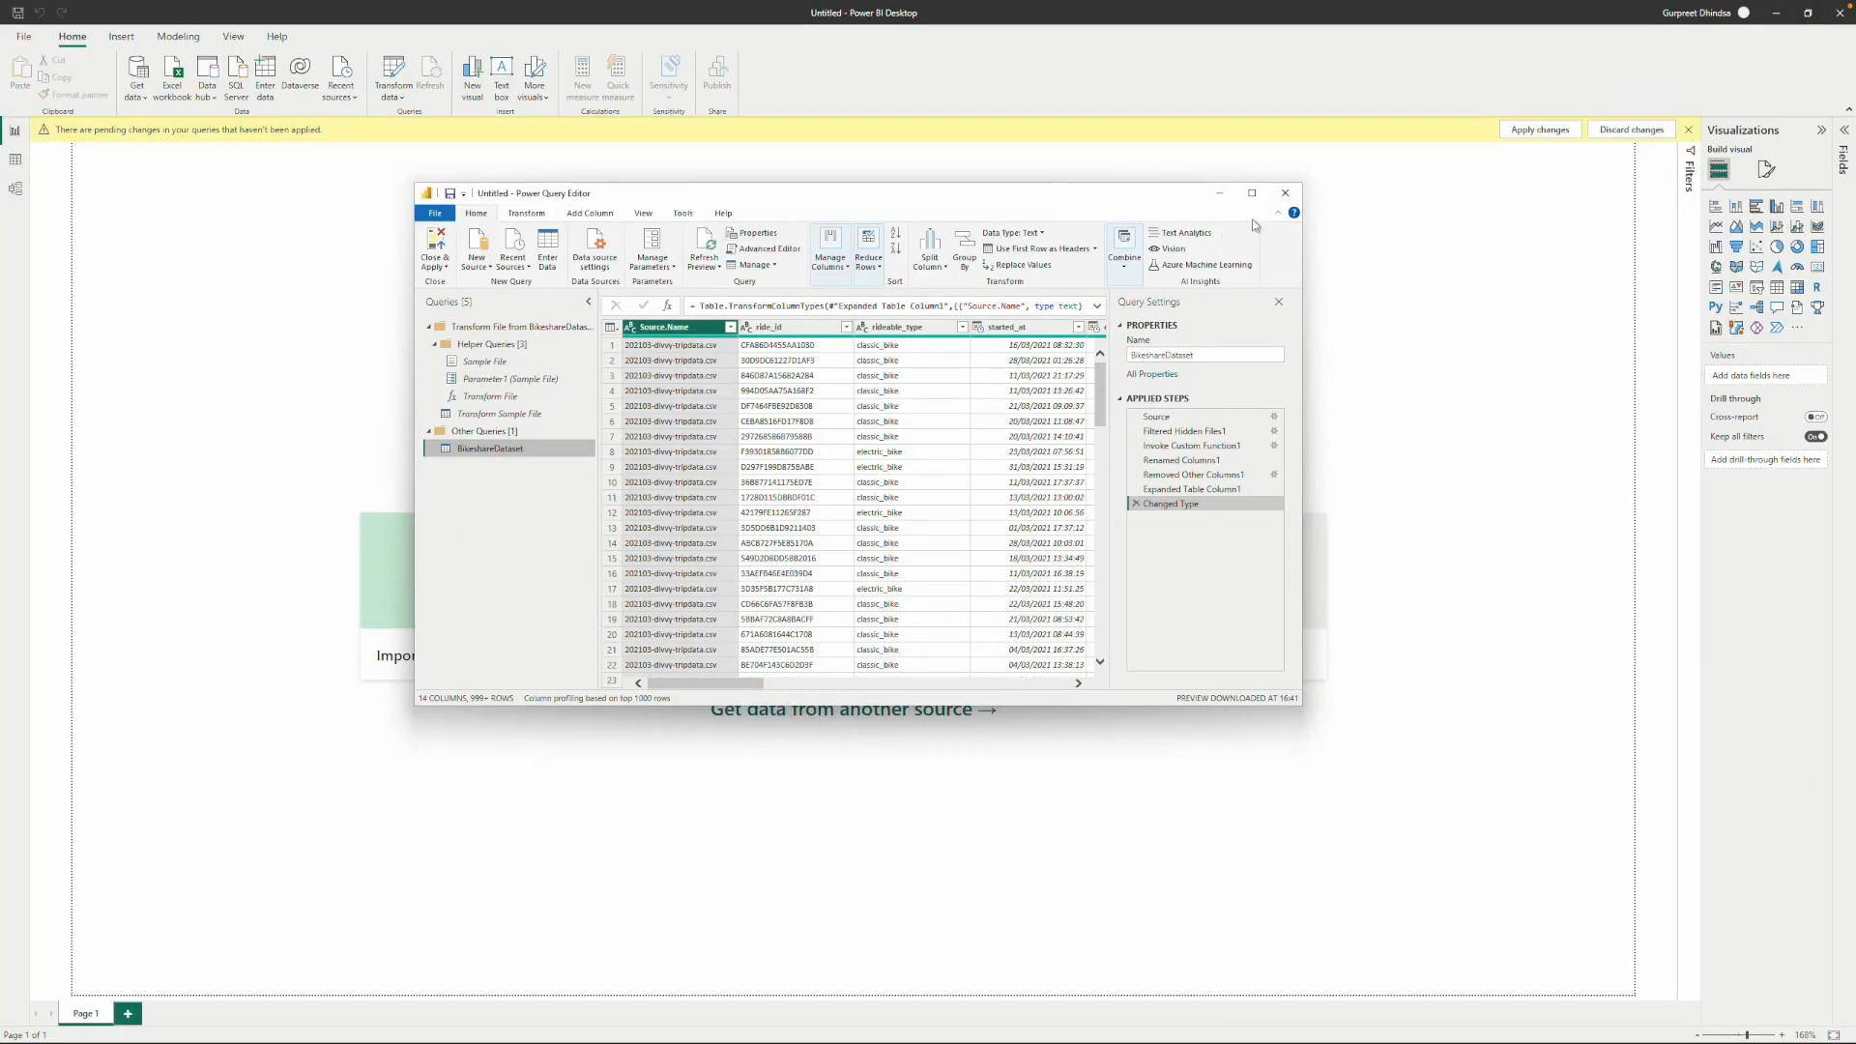
pyautogui.click(1252, 192)
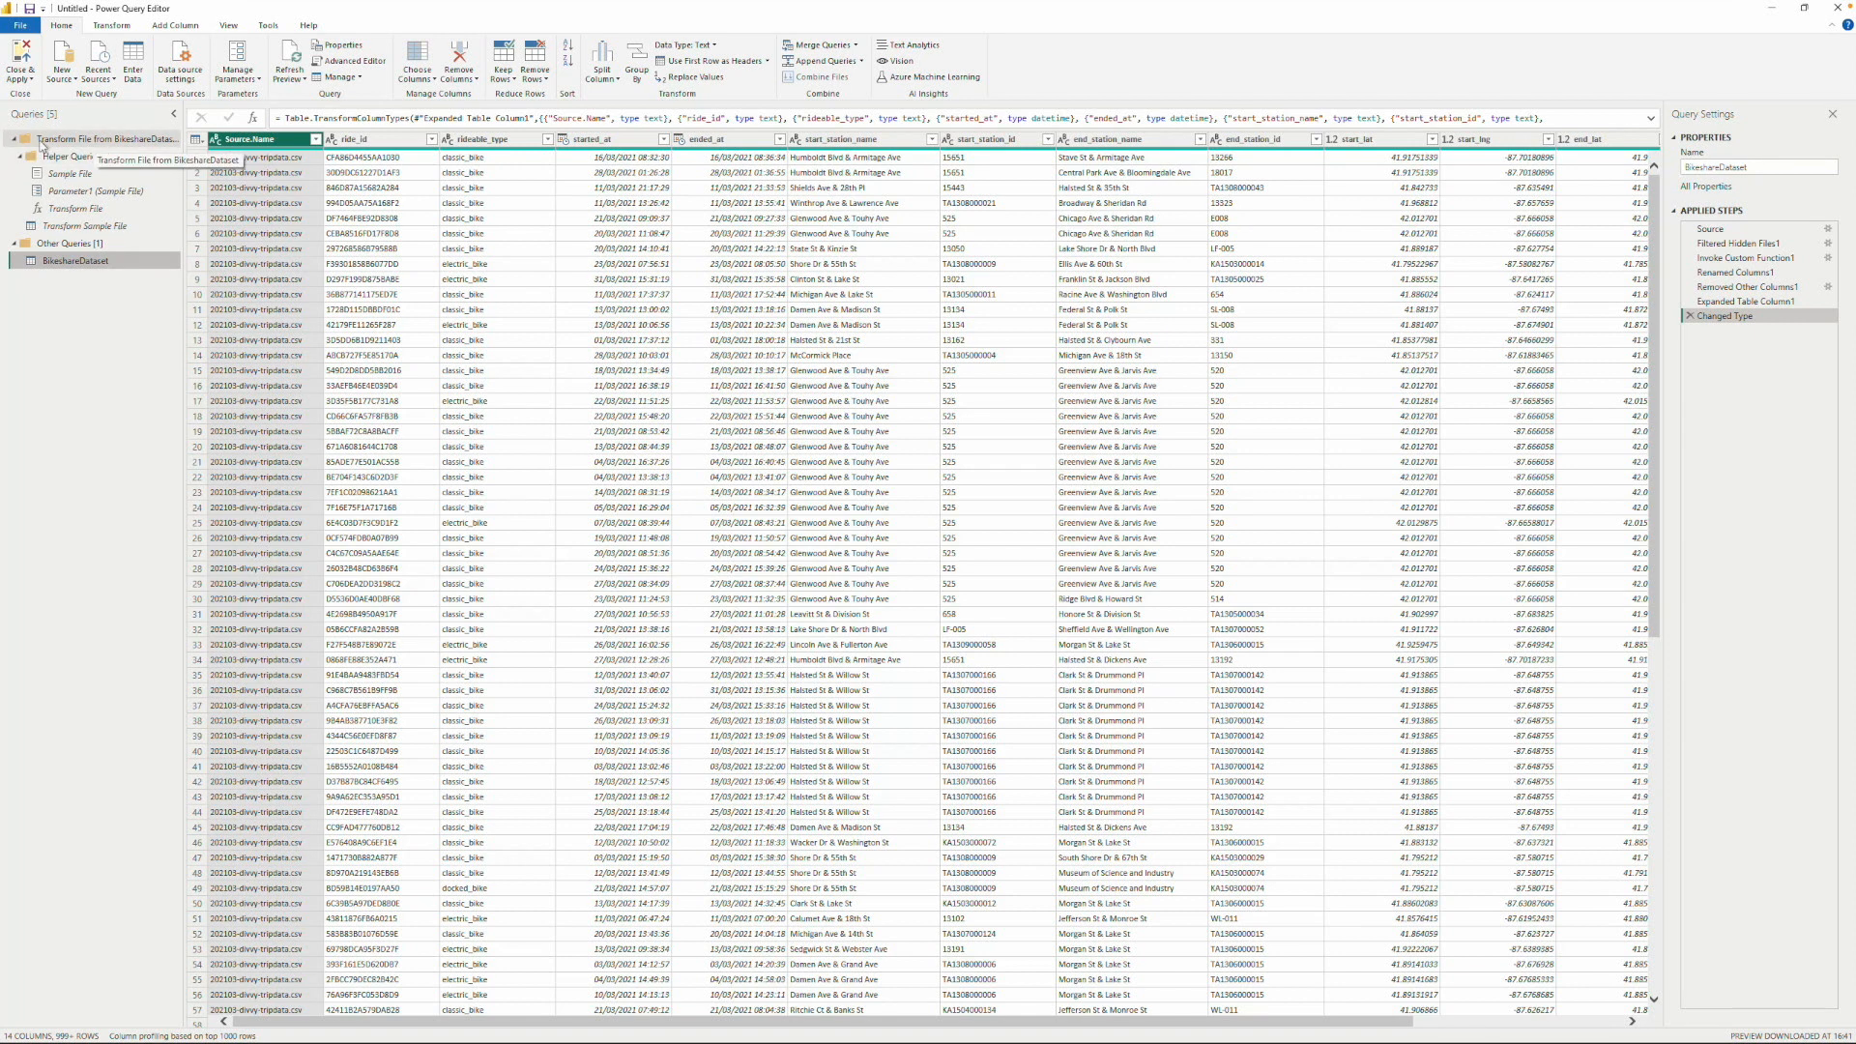
pyautogui.click(15, 143)
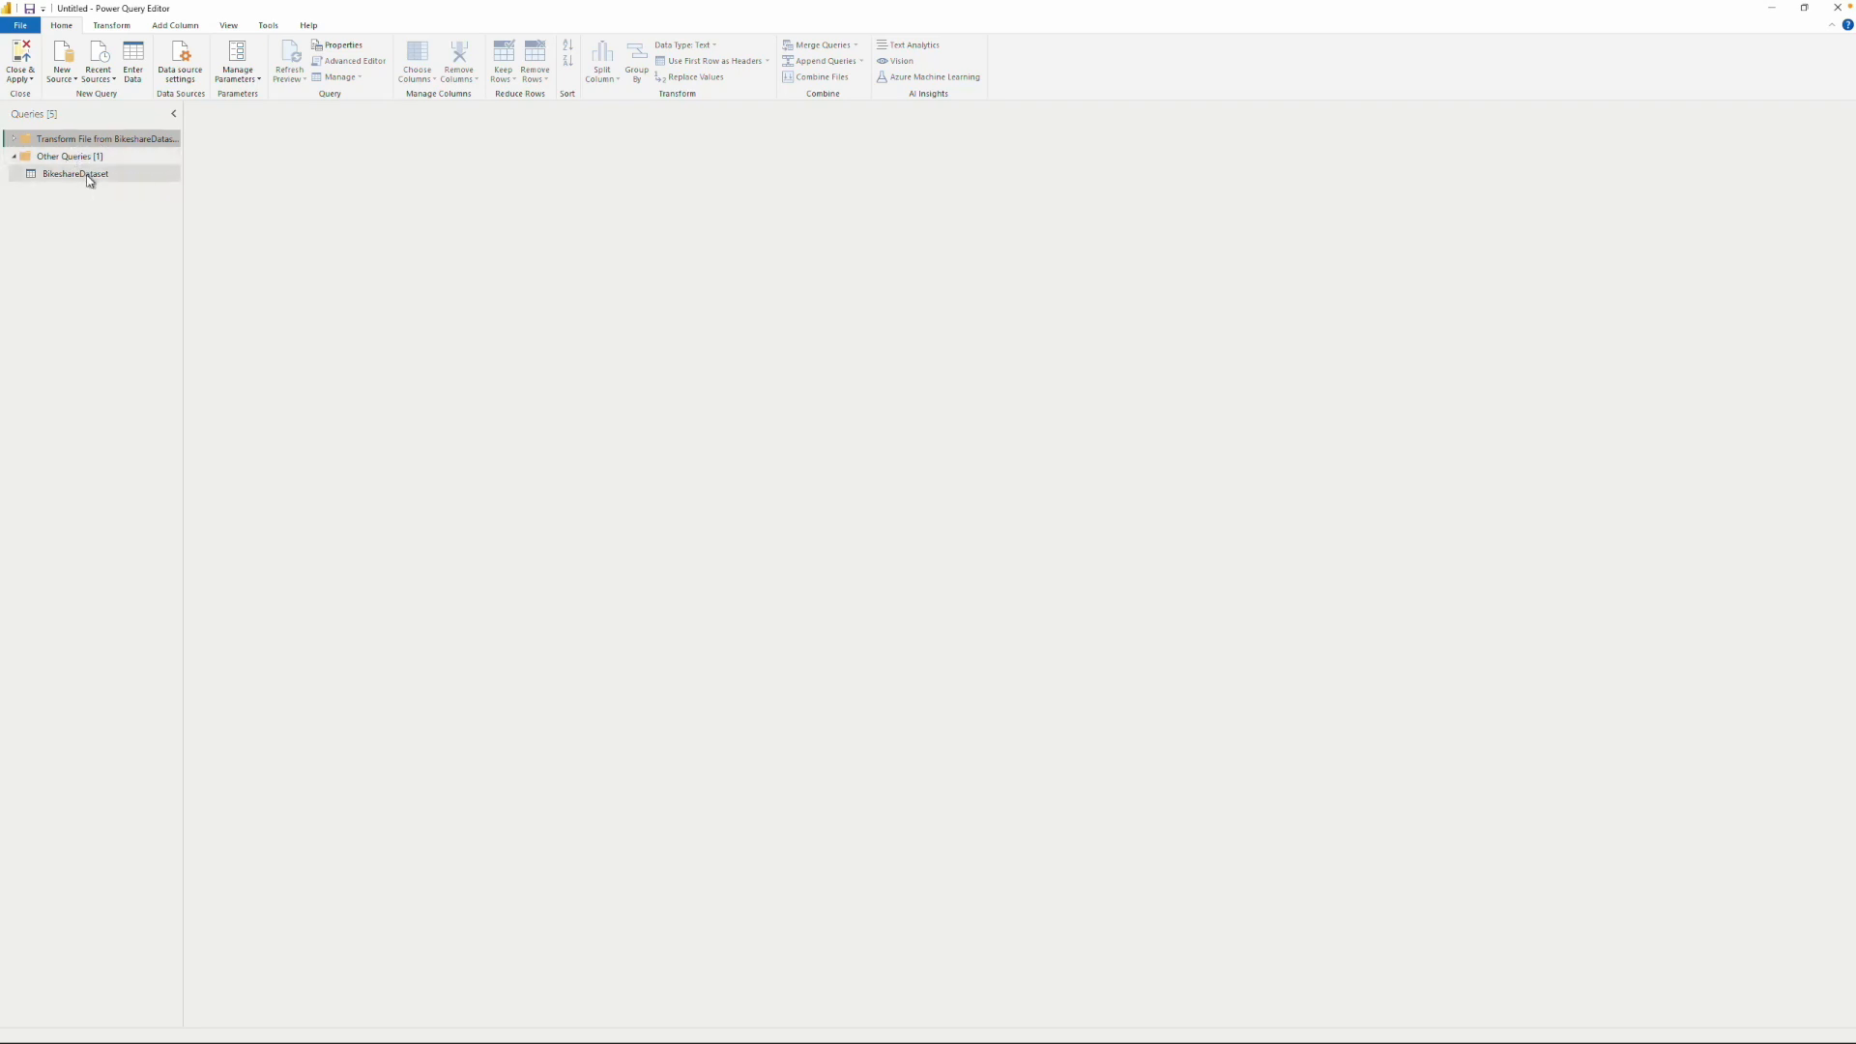
pyautogui.click(85, 177)
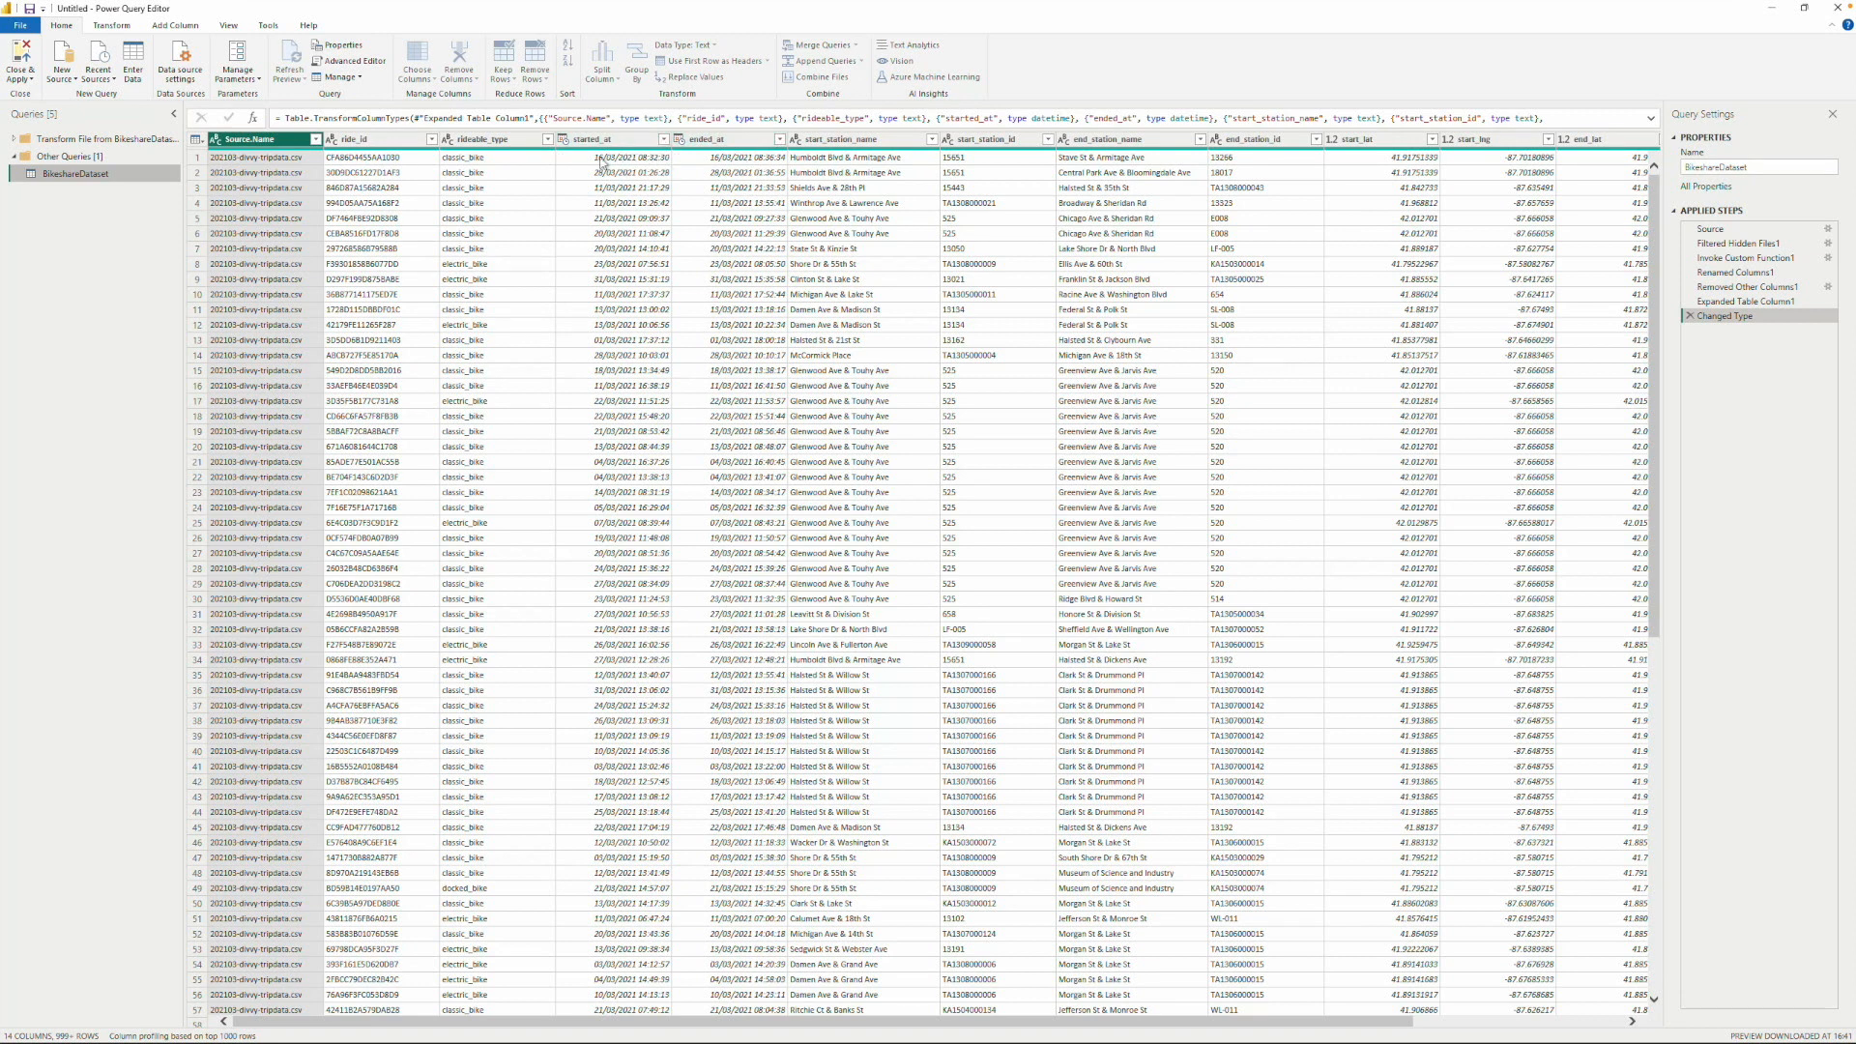
# Remove the Source.Name, start_station_id, end_station_id, start_lat, start_lng, end_lat and end_lng columns from the BikeshareDataset query.
pyautogui.rightClick(268, 143)
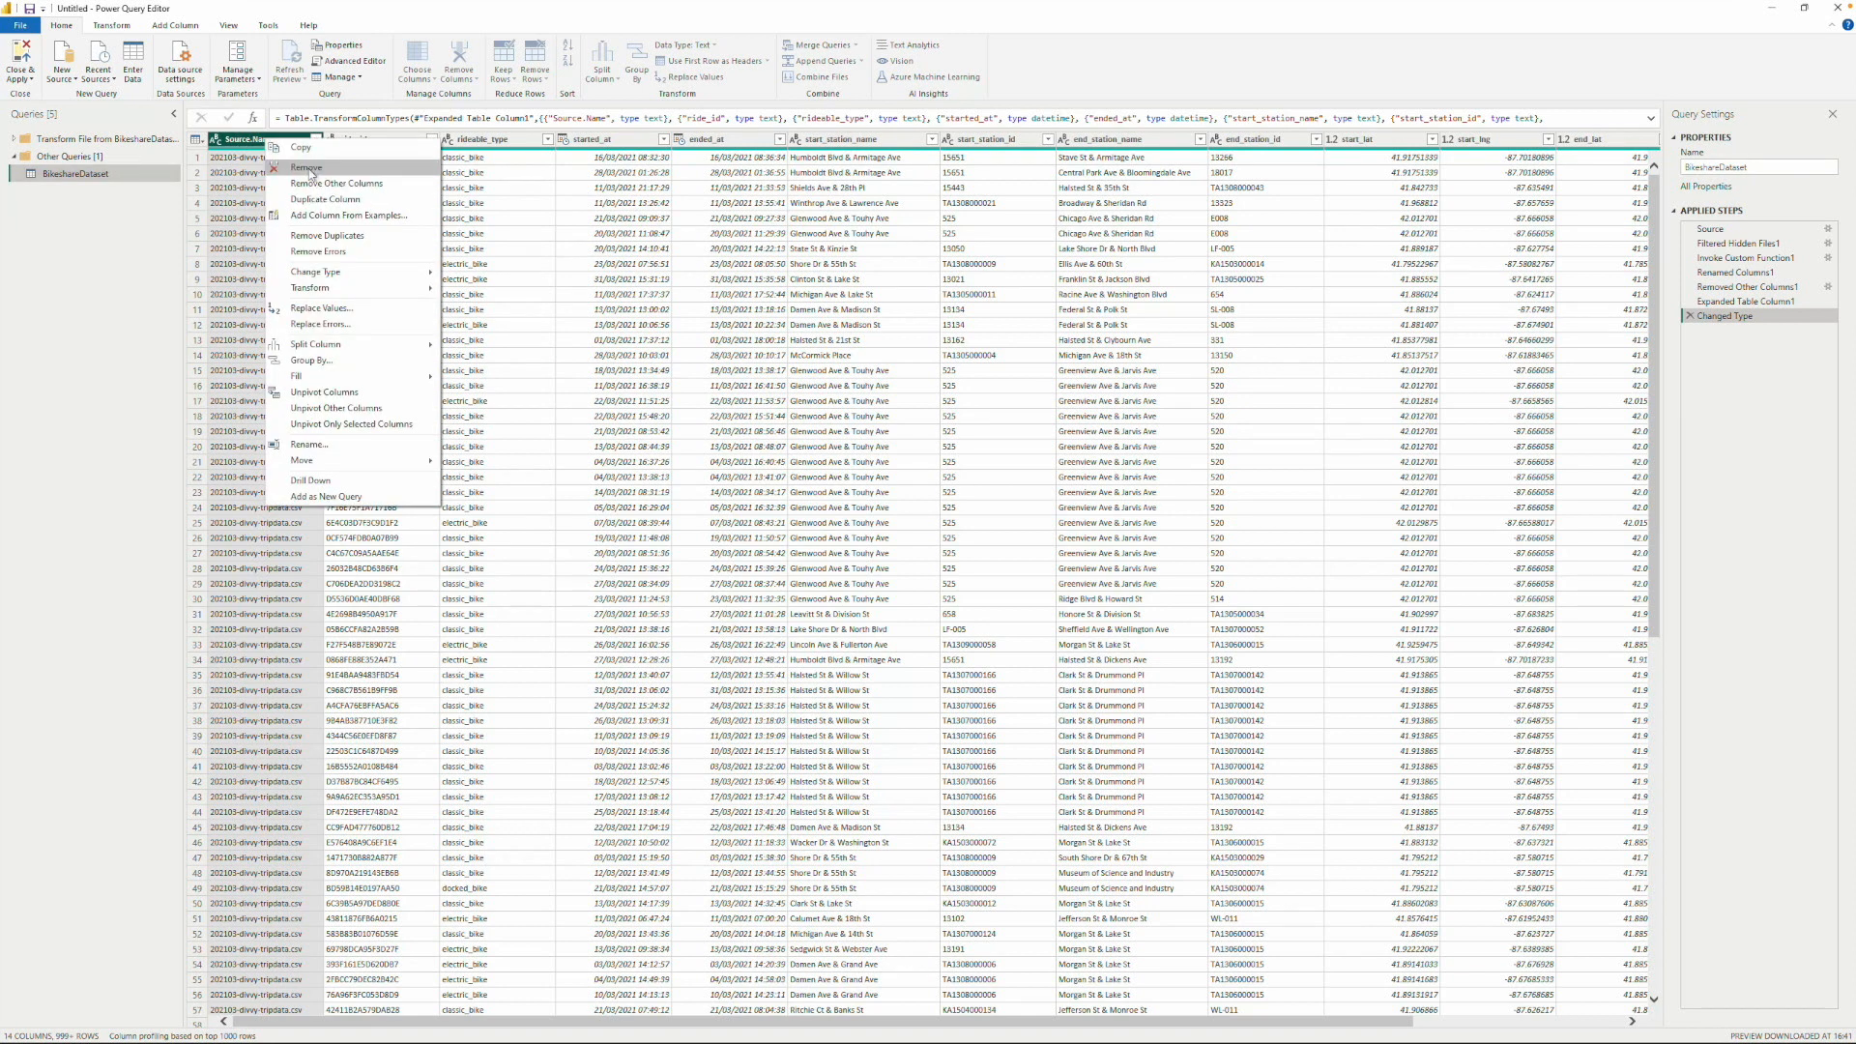
pyautogui.click(307, 169)
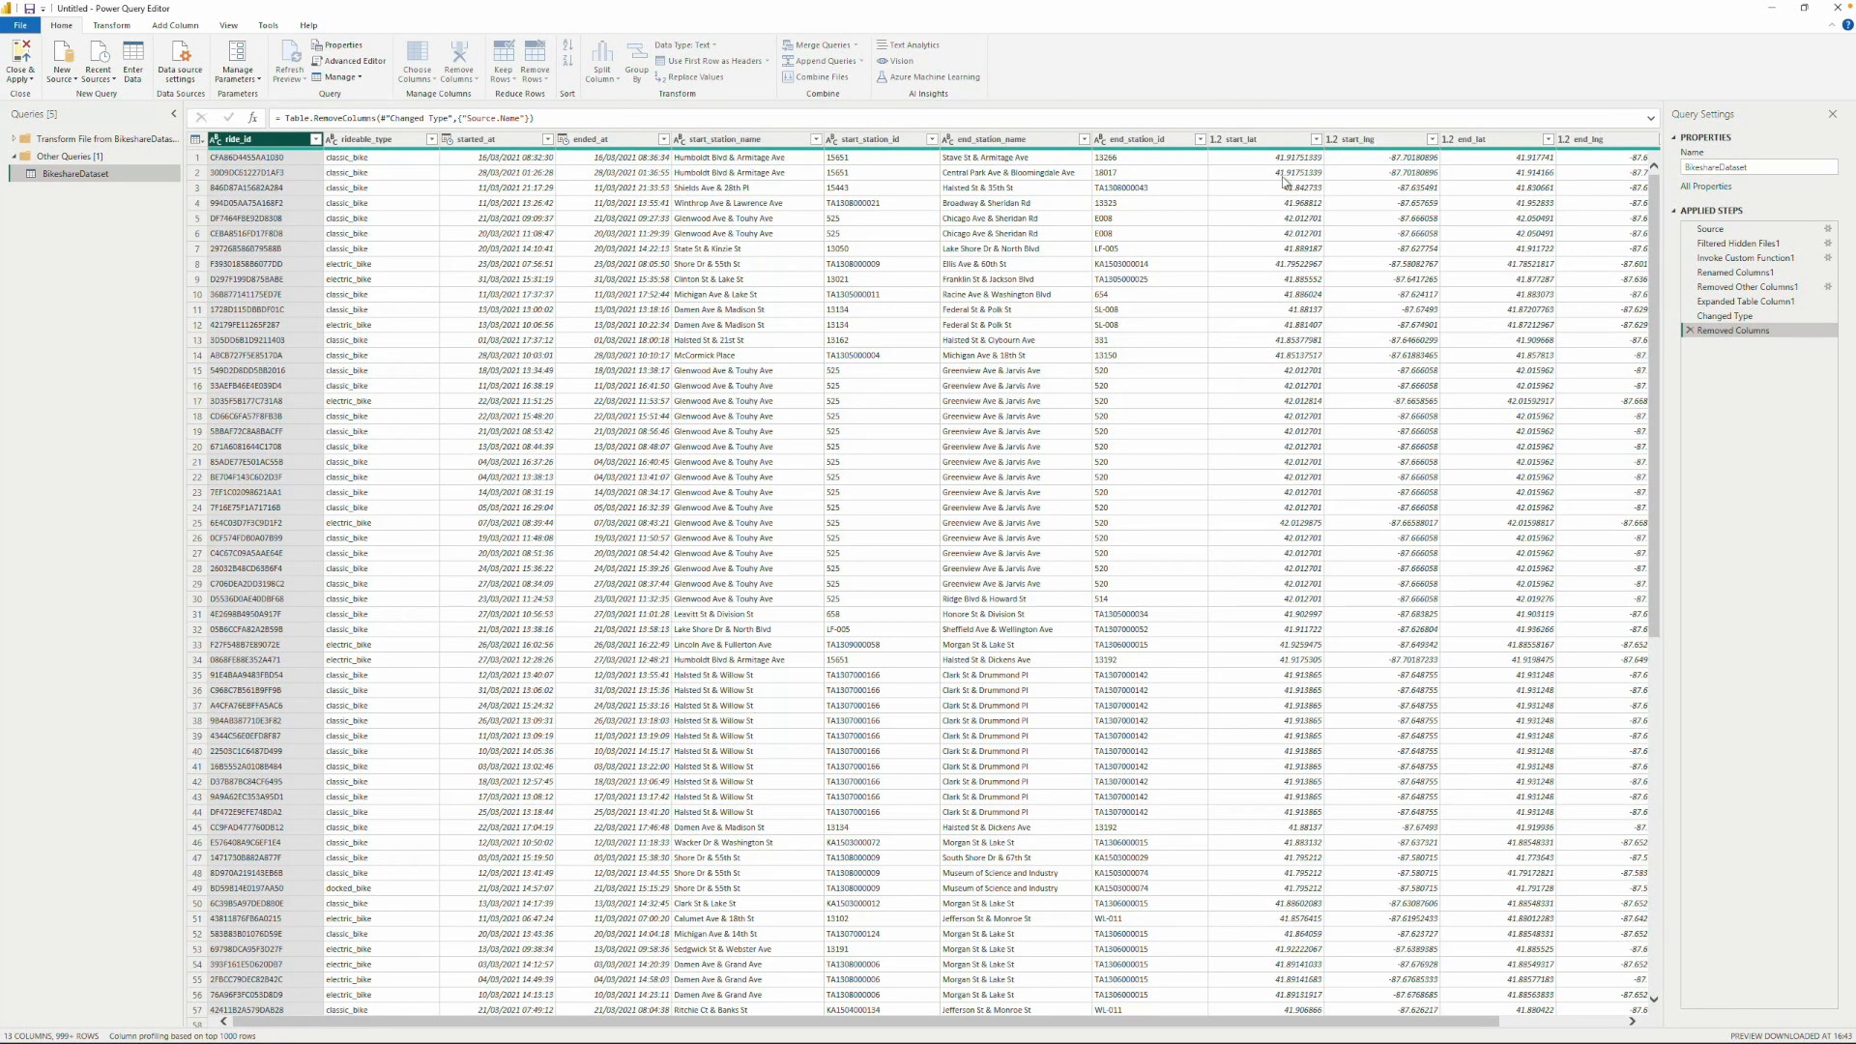
pyautogui.click(867, 143)
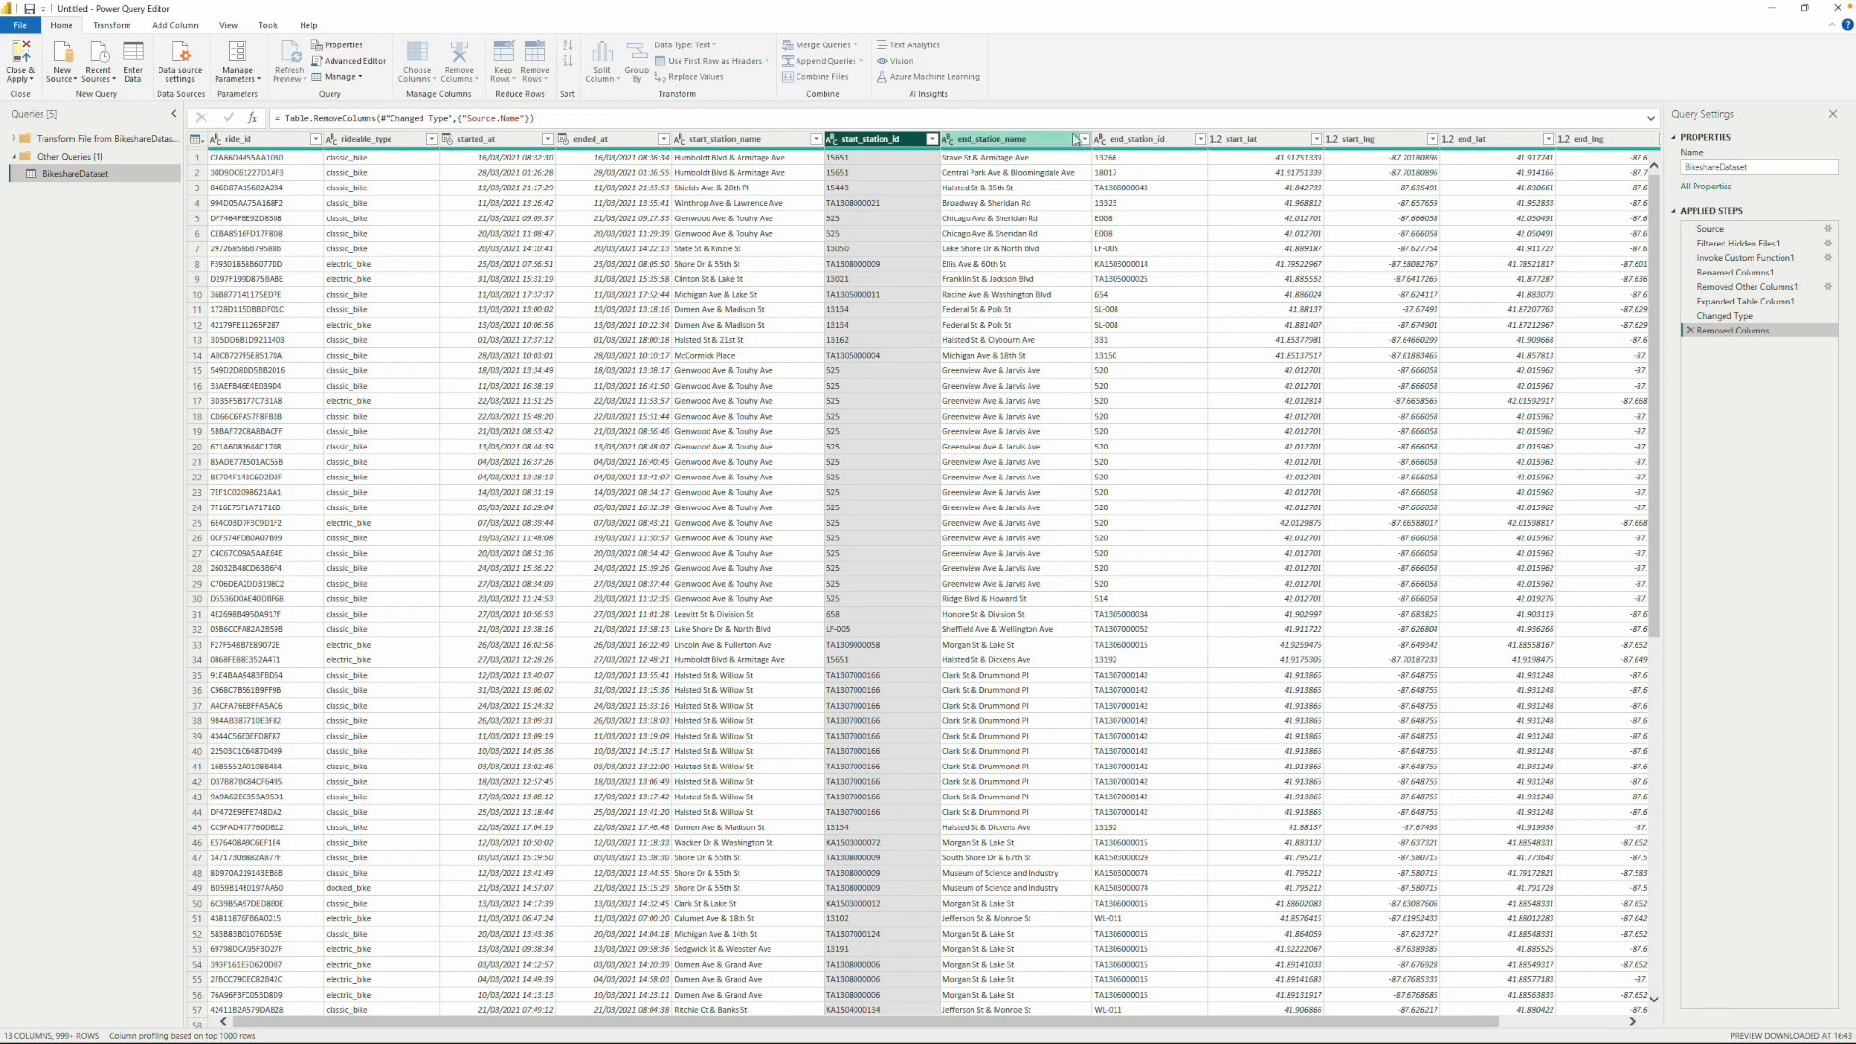
pyautogui.keyDown('ctrl'); pyautogui.click(1157, 141); pyautogui.keyUp('ctrl')
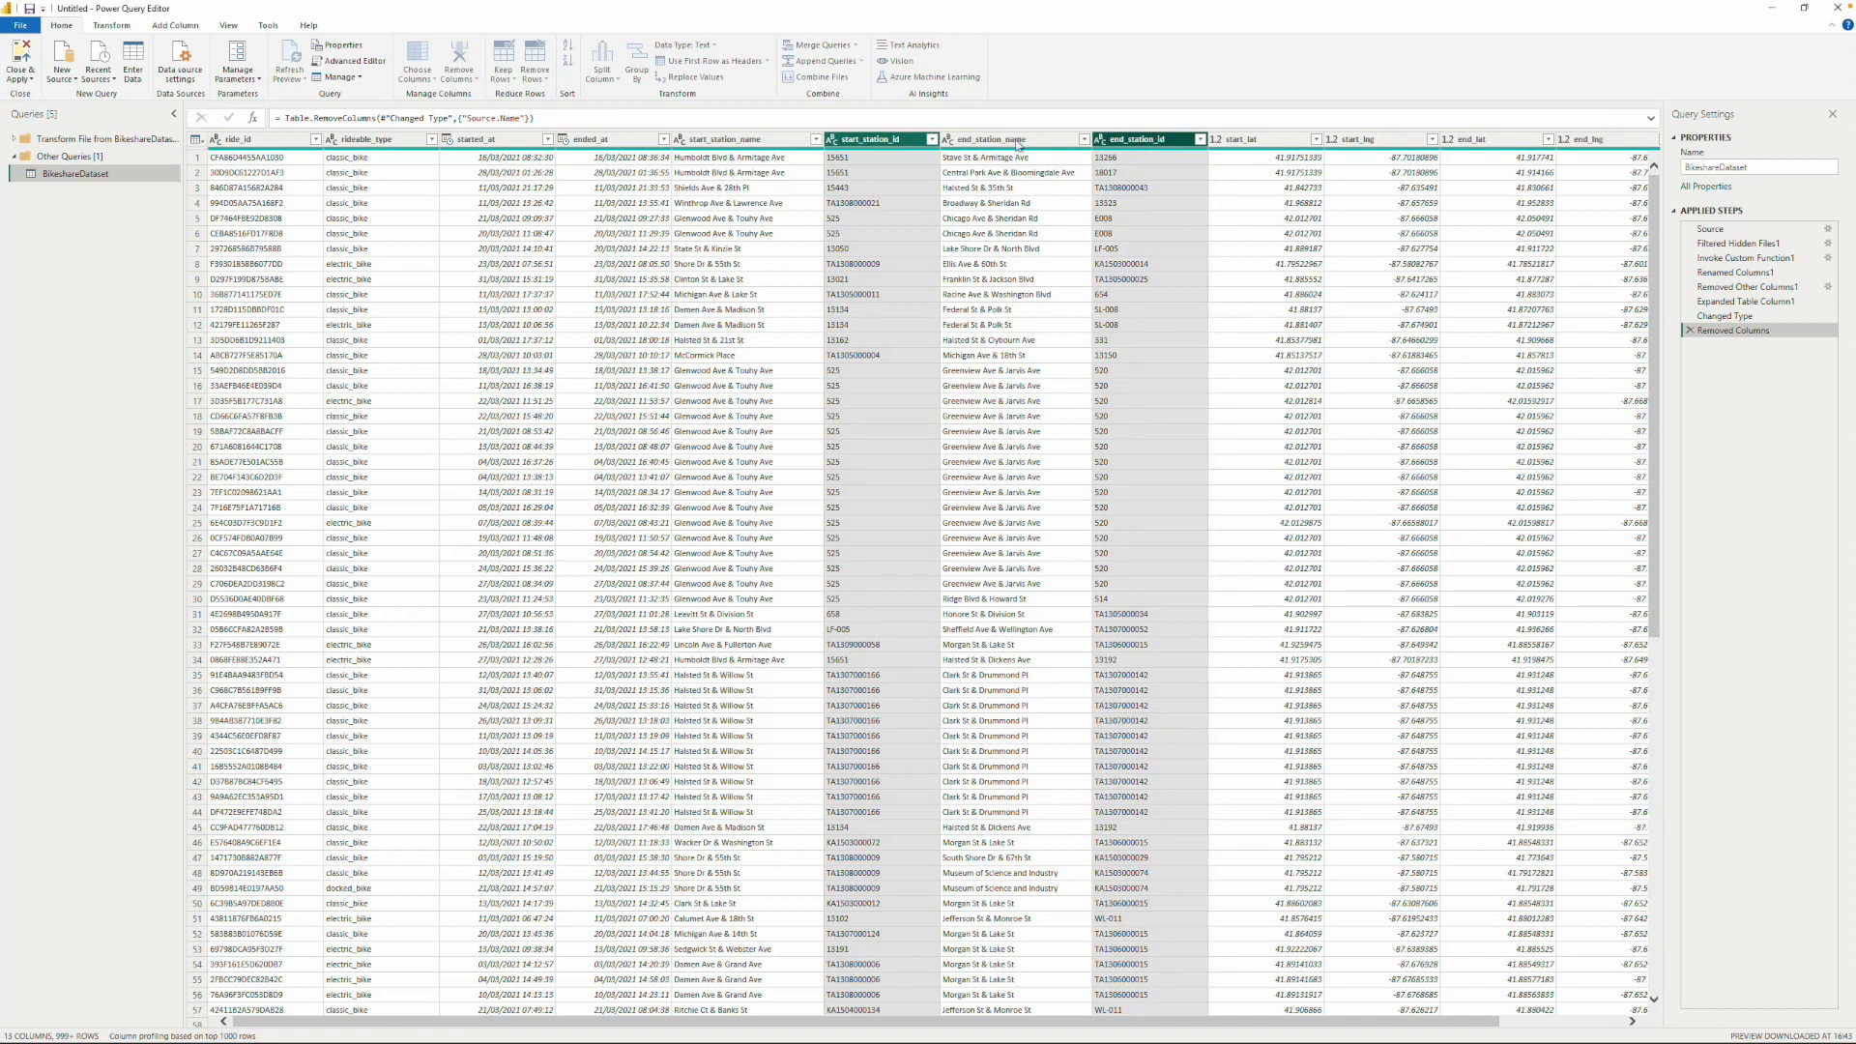
pyautogui.click(883, 141)
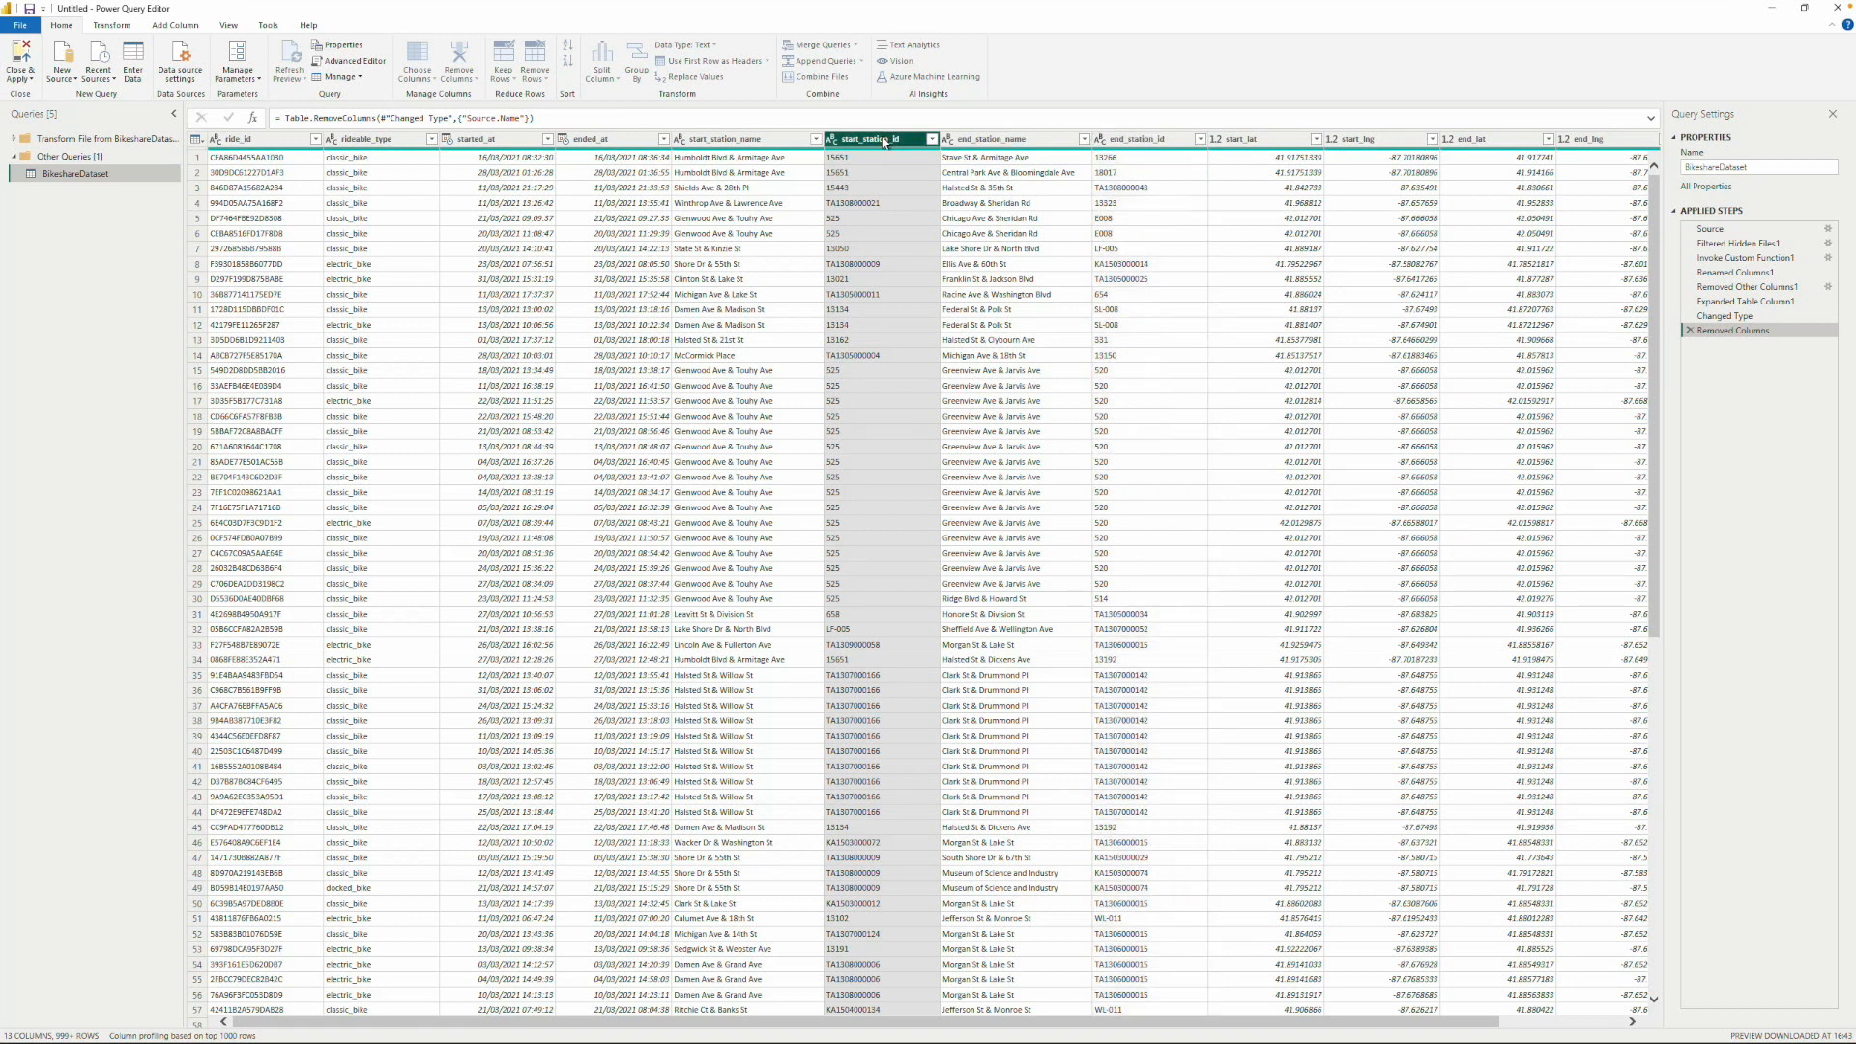
pyautogui.keyDown('ctrl'); pyautogui.click(1163, 141); pyautogui.keyUp('ctrl')
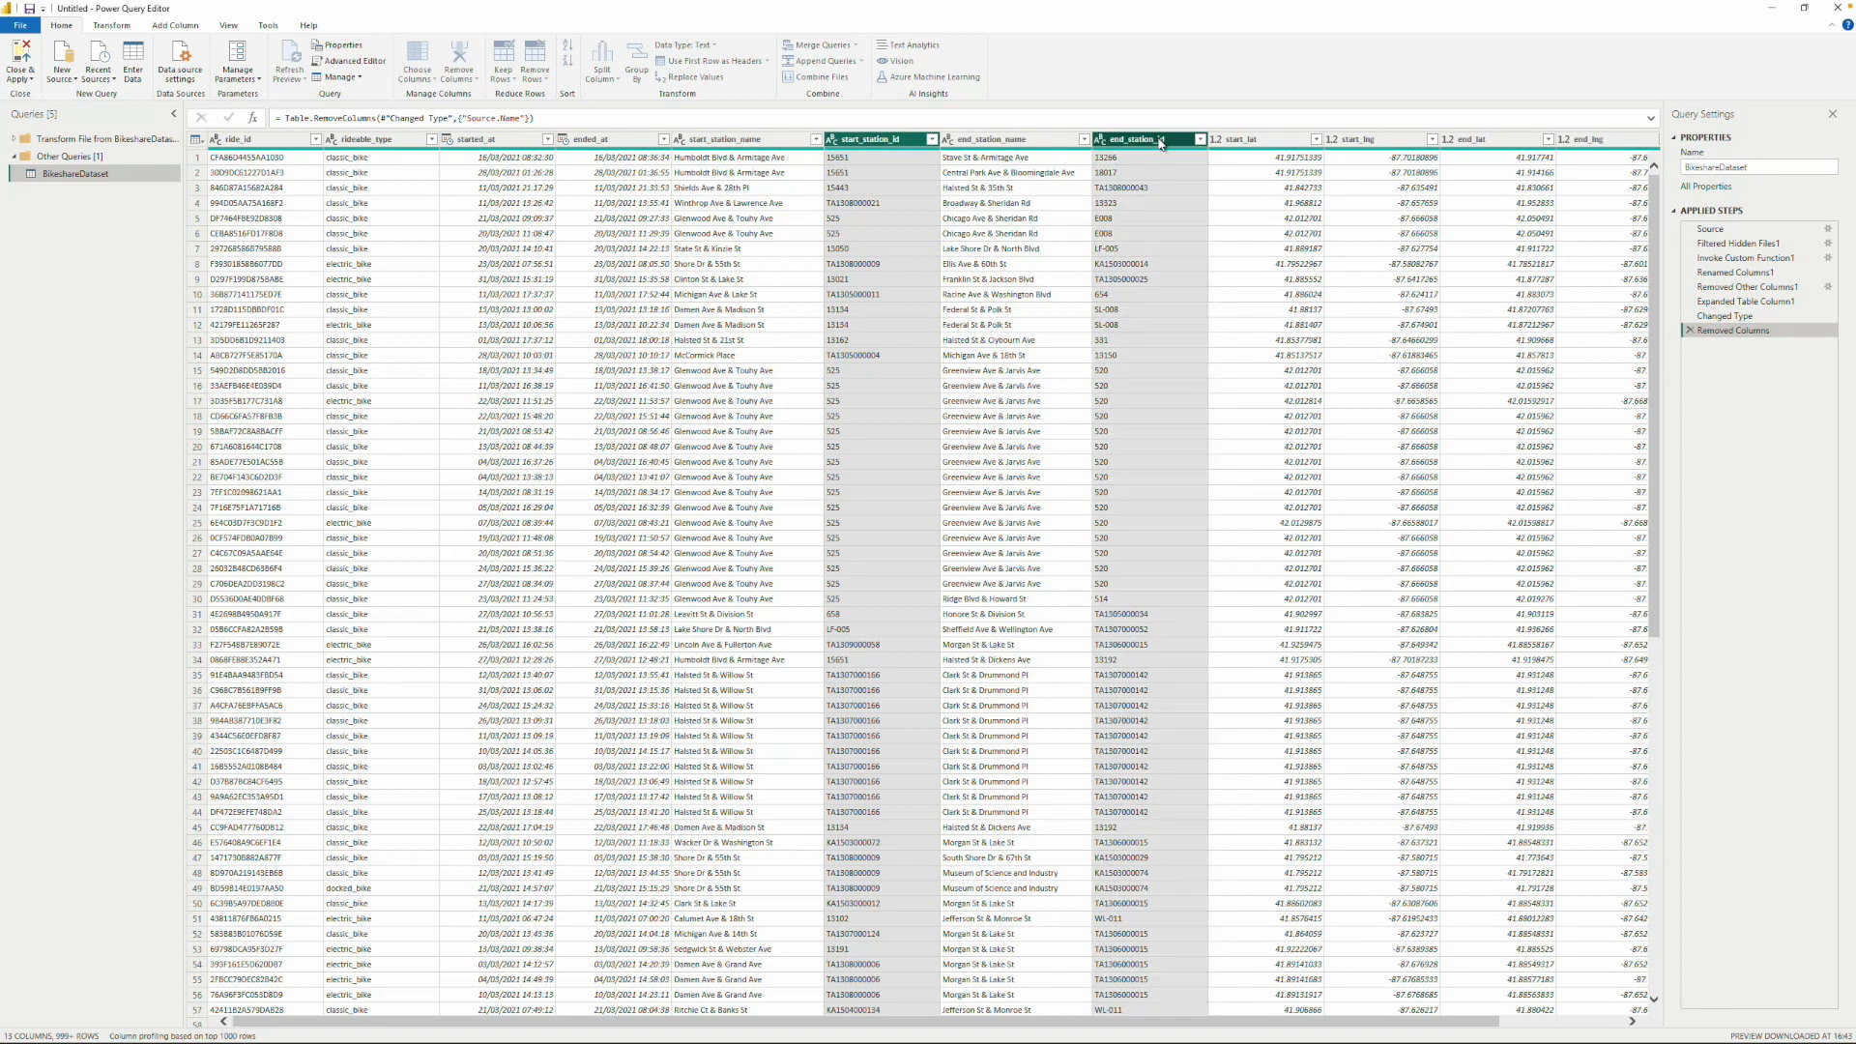
pyautogui.keyDown('ctrl'); pyautogui.click(1281, 143); pyautogui.keyUp('ctrl')
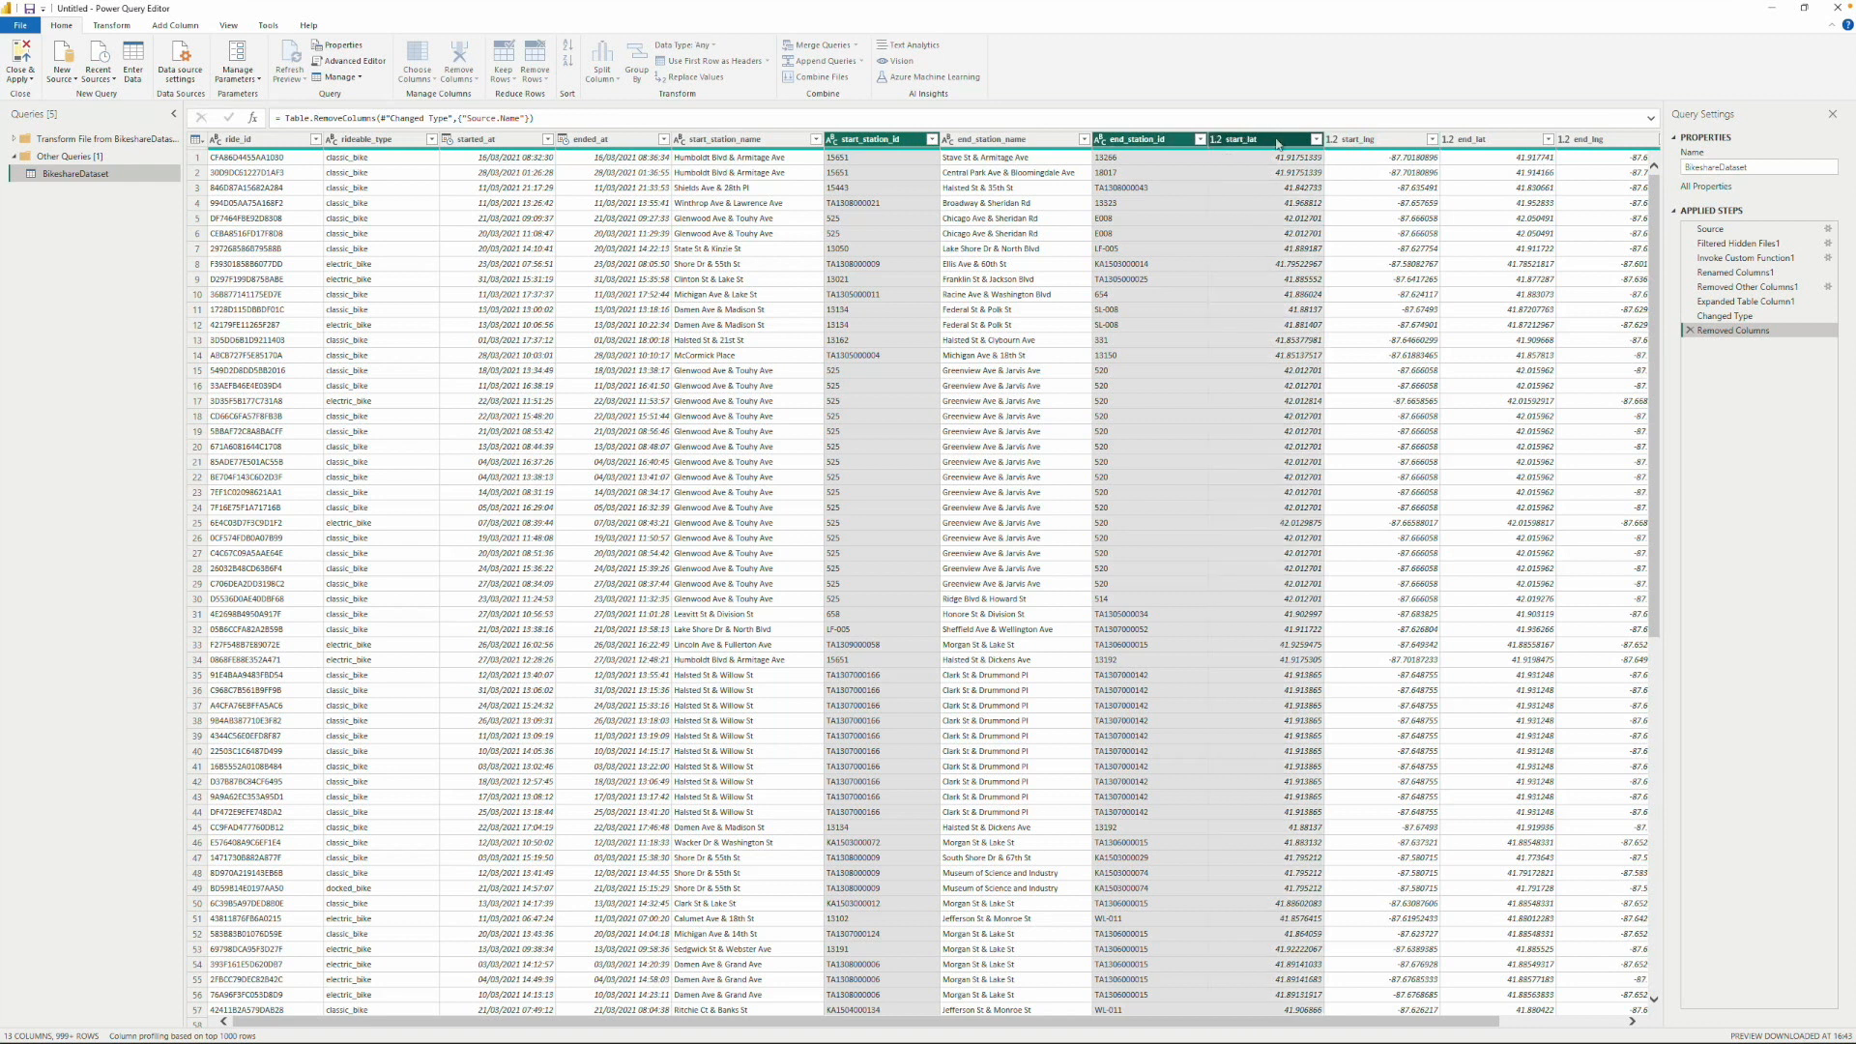
pyautogui.keyDown('ctrl'); pyautogui.click(1382, 143); pyautogui.keyUp('ctrl')
pyautogui.keyDown('ctrl'); pyautogui.click(1503, 143); pyautogui.keyUp('ctrl')
pyautogui.keyDown('ctrl'); pyautogui.click(1595, 145); pyautogui.keyUp('ctrl')
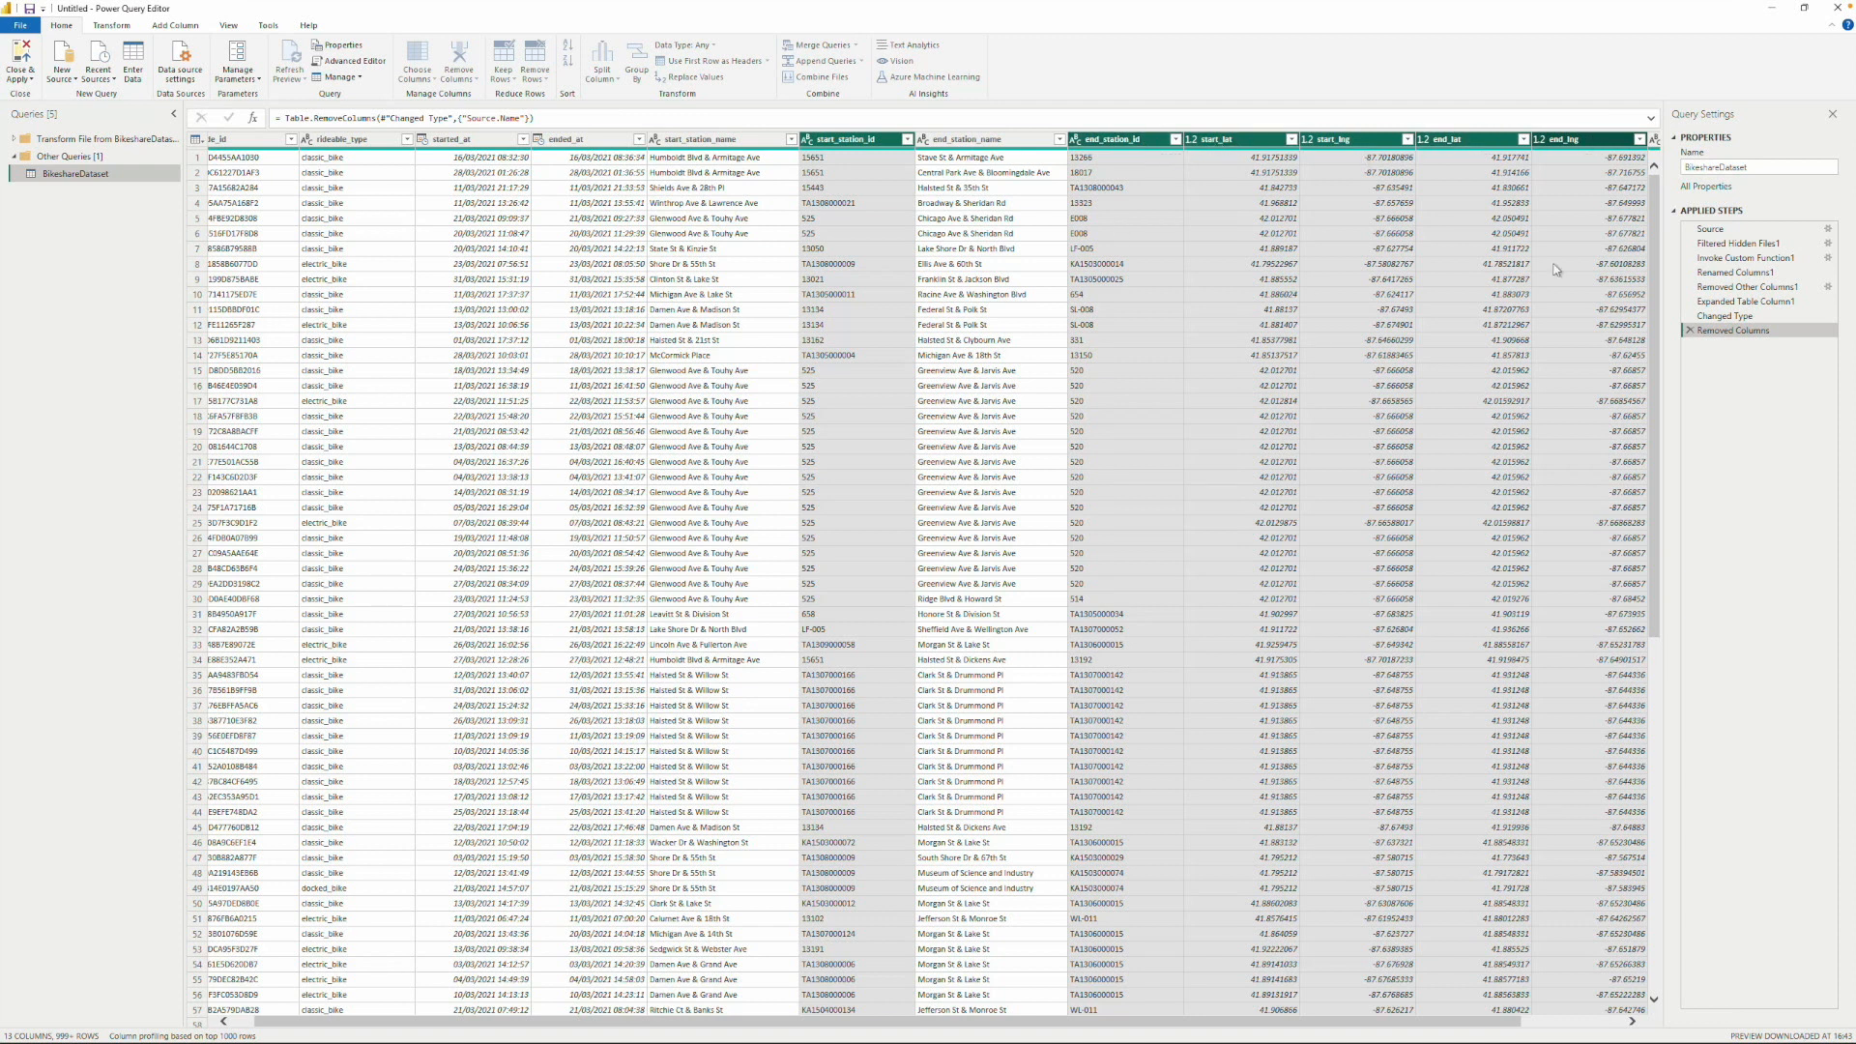
pyautogui.rightClick(1116, 143)
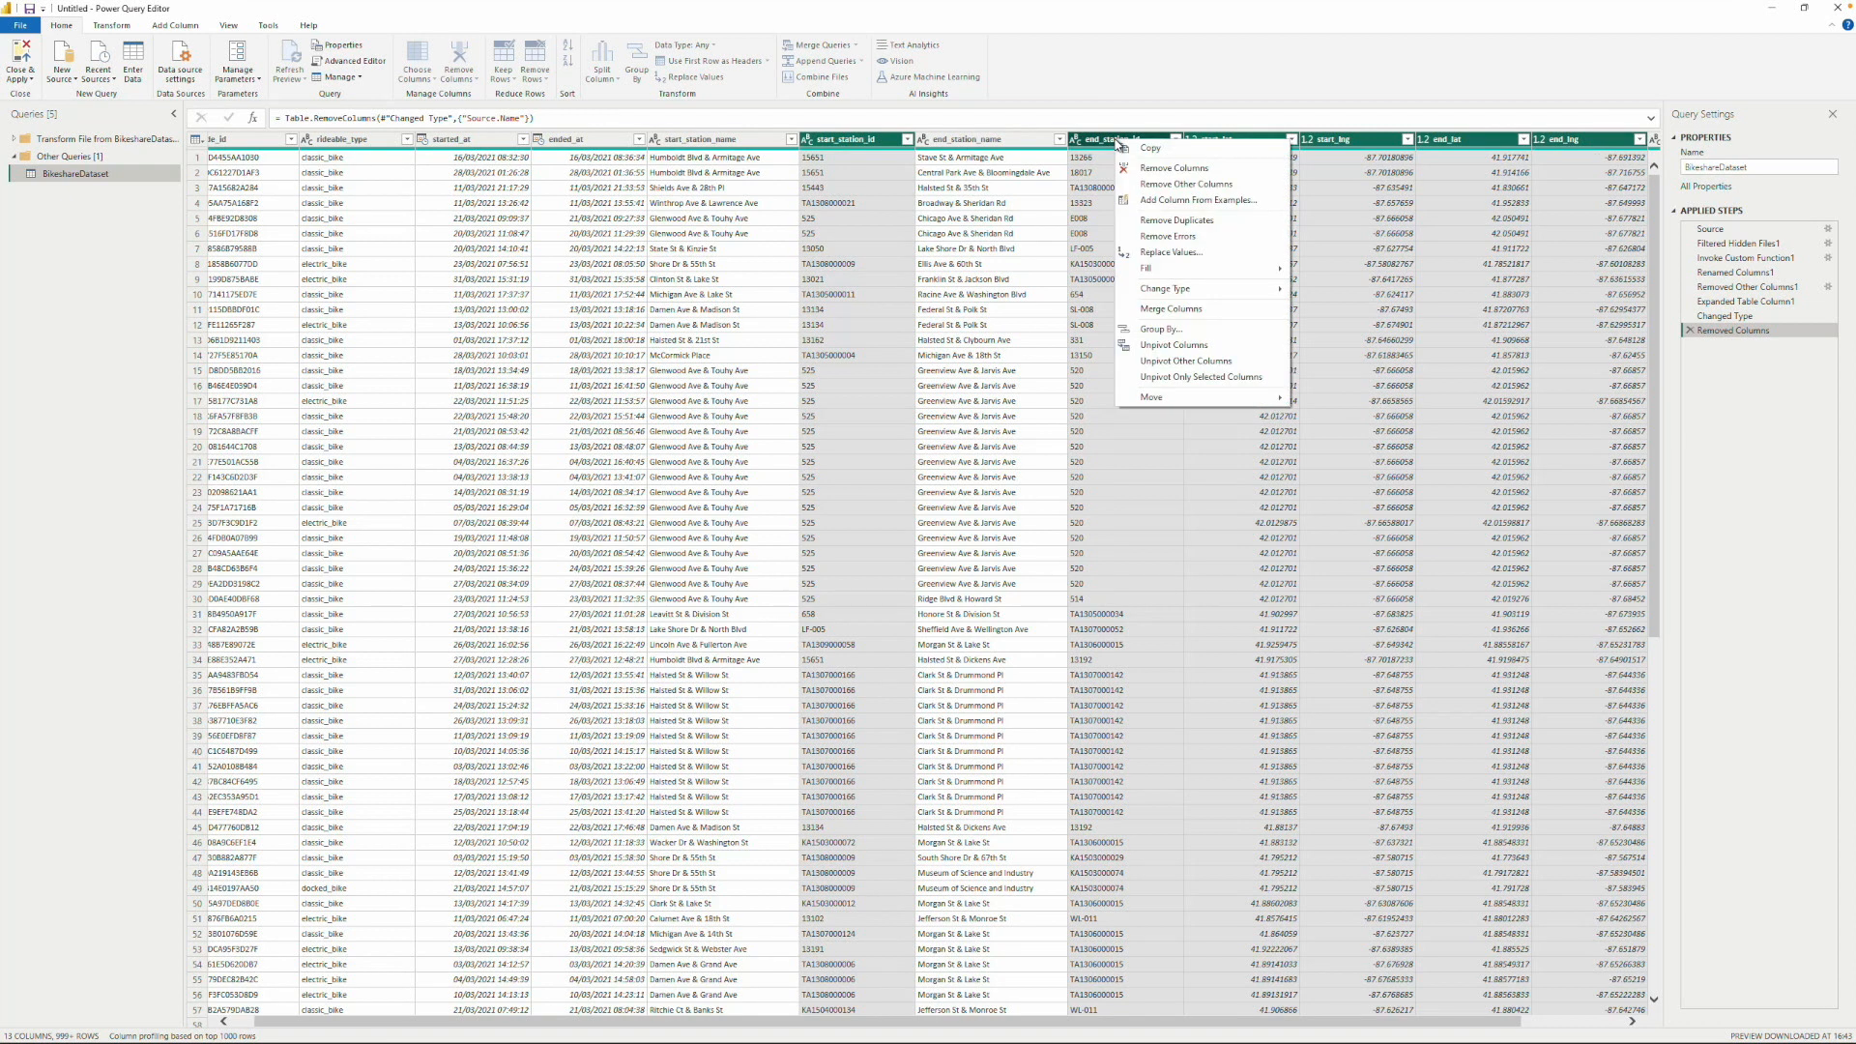
pyautogui.click(1162, 169)
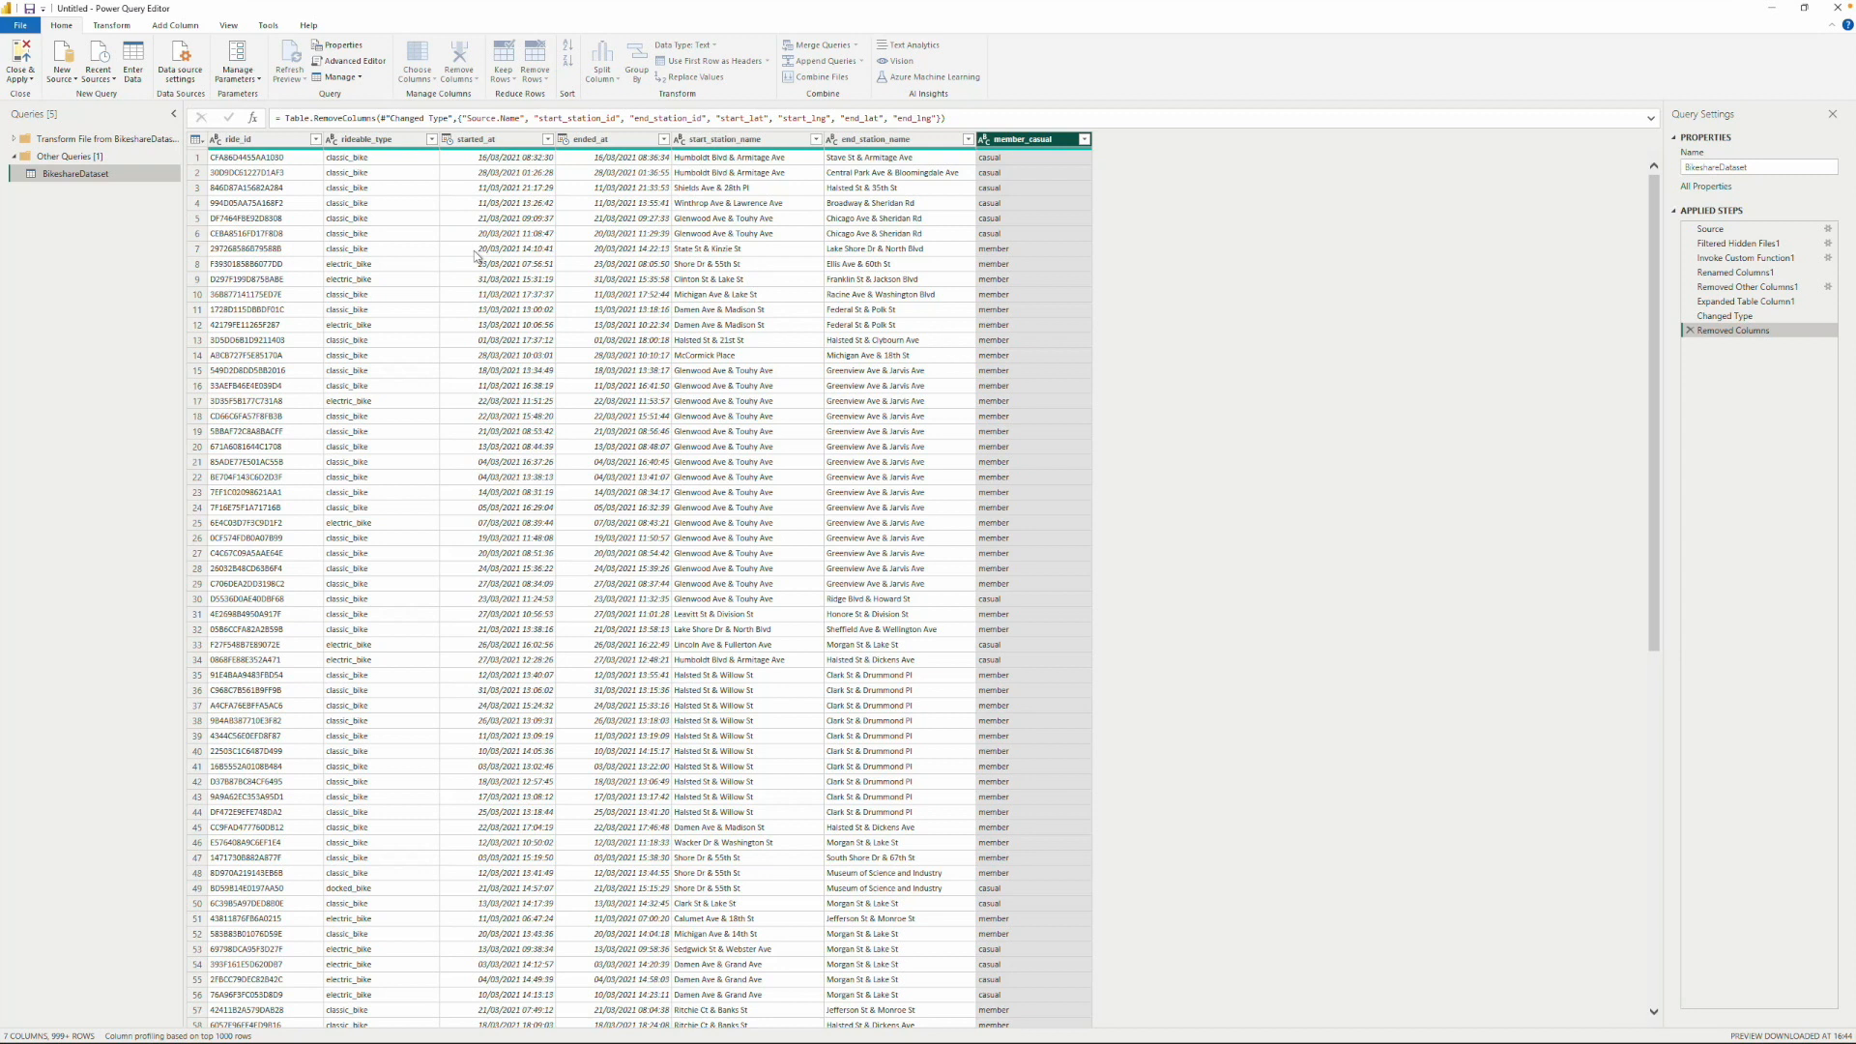
# Rename the ride_id column as Ride ID and the rideable_type column as Bike Type.
pyautogui.doubleClick(262, 142)
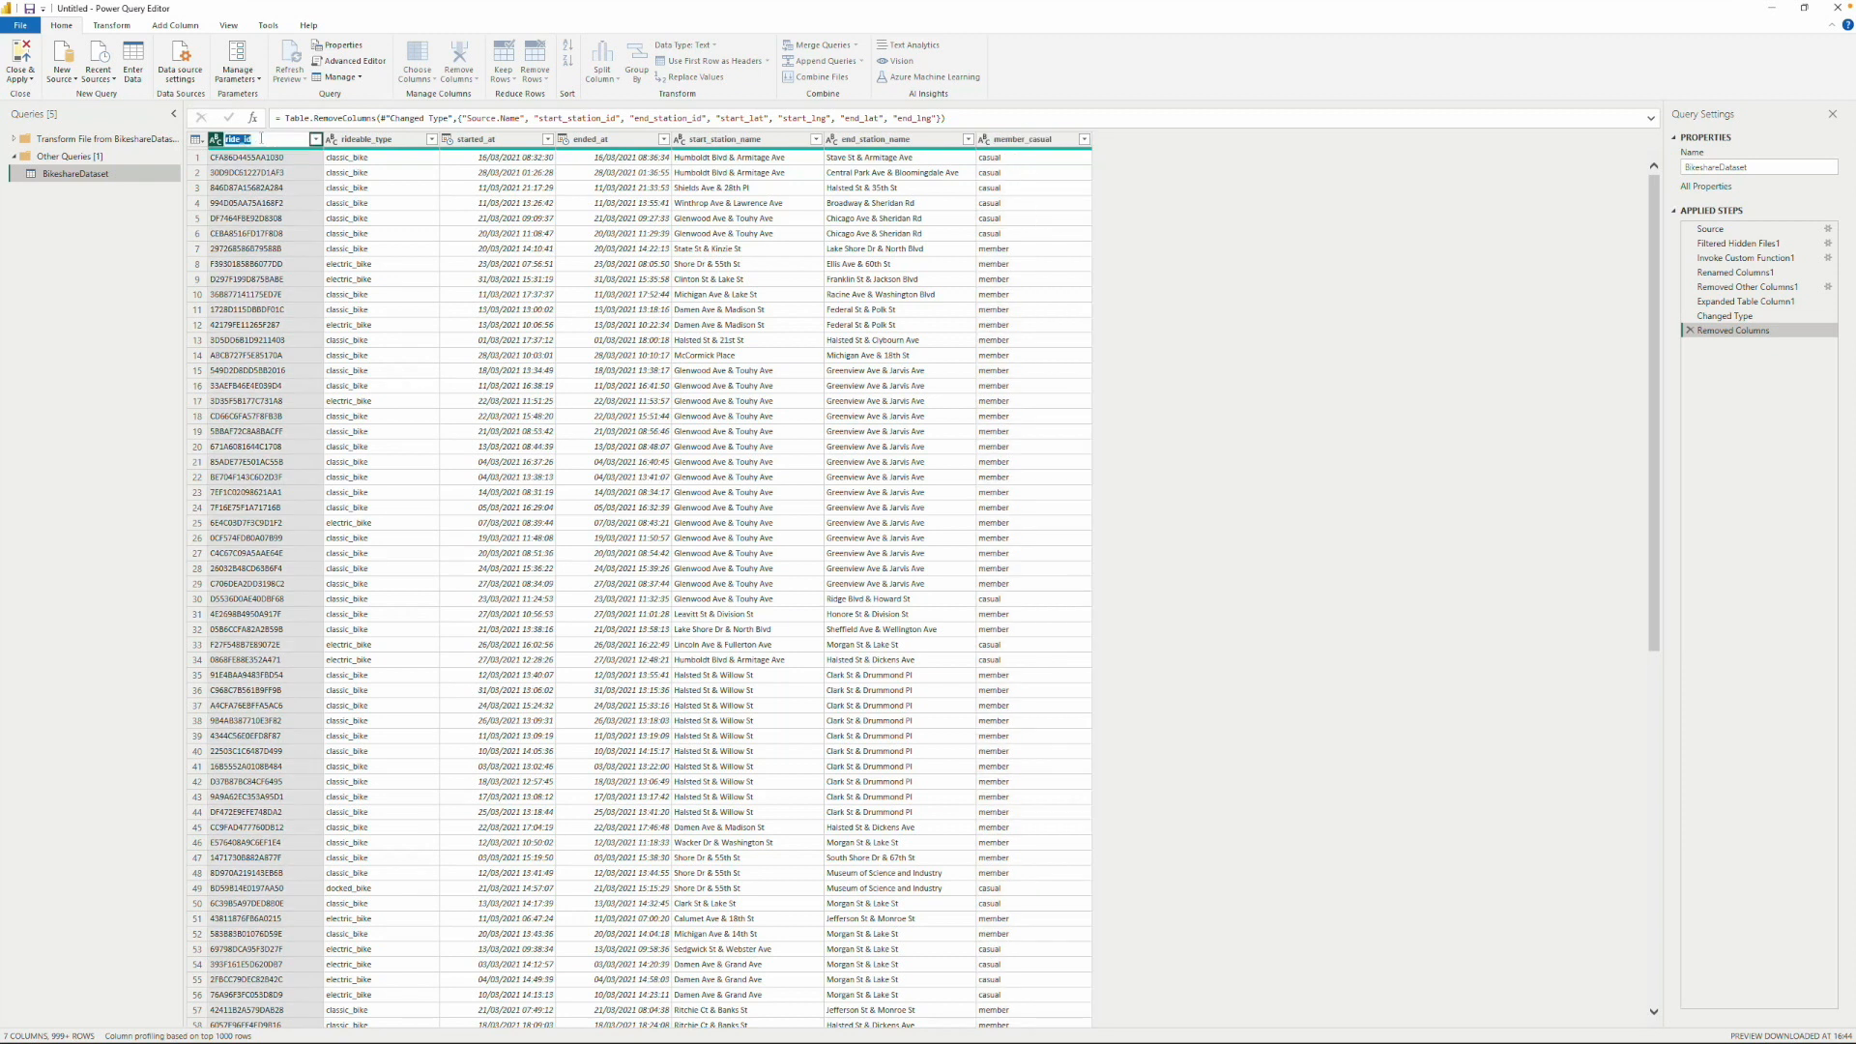
pyautogui.write('Ride ID')
pyautogui.press('Return')
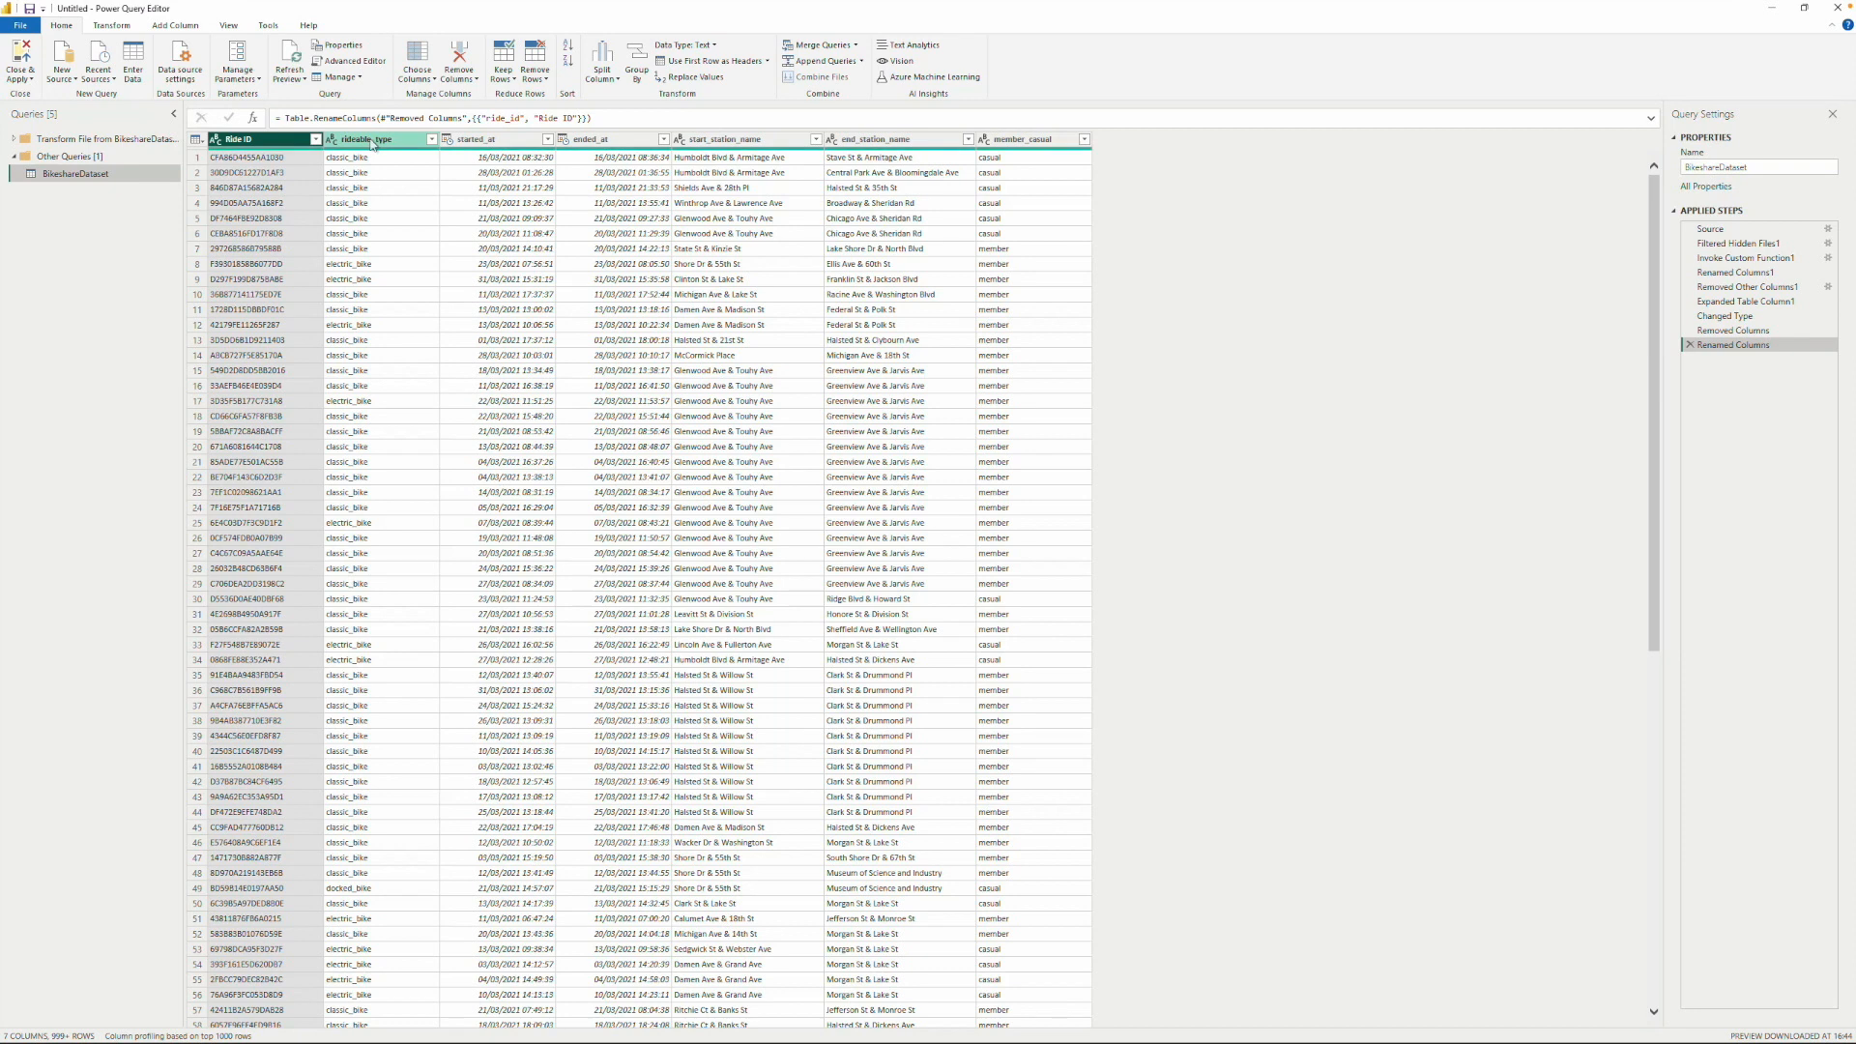
pyautogui.doubleClick(423, 140)
pyautogui.write('Bike Type')
pyautogui.press('Return')
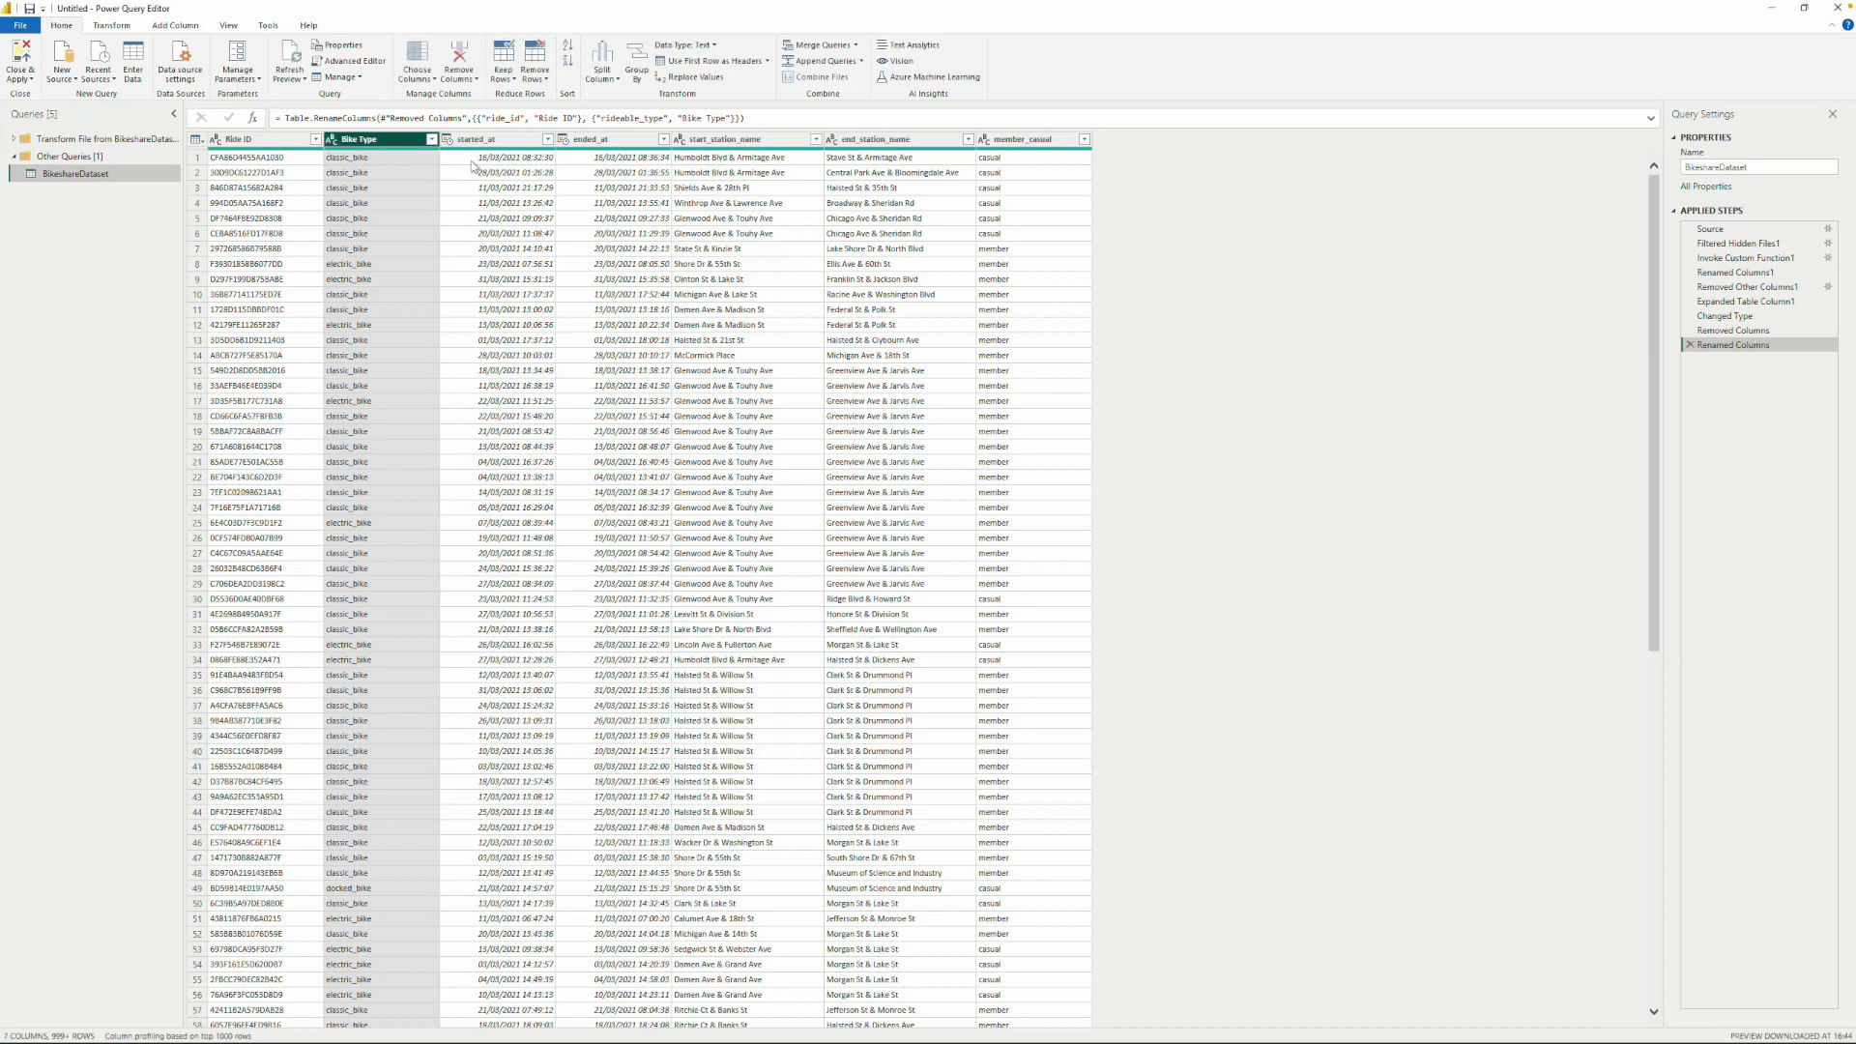
# Rename the started_at column as Start Date.
pyautogui.click(500, 141)
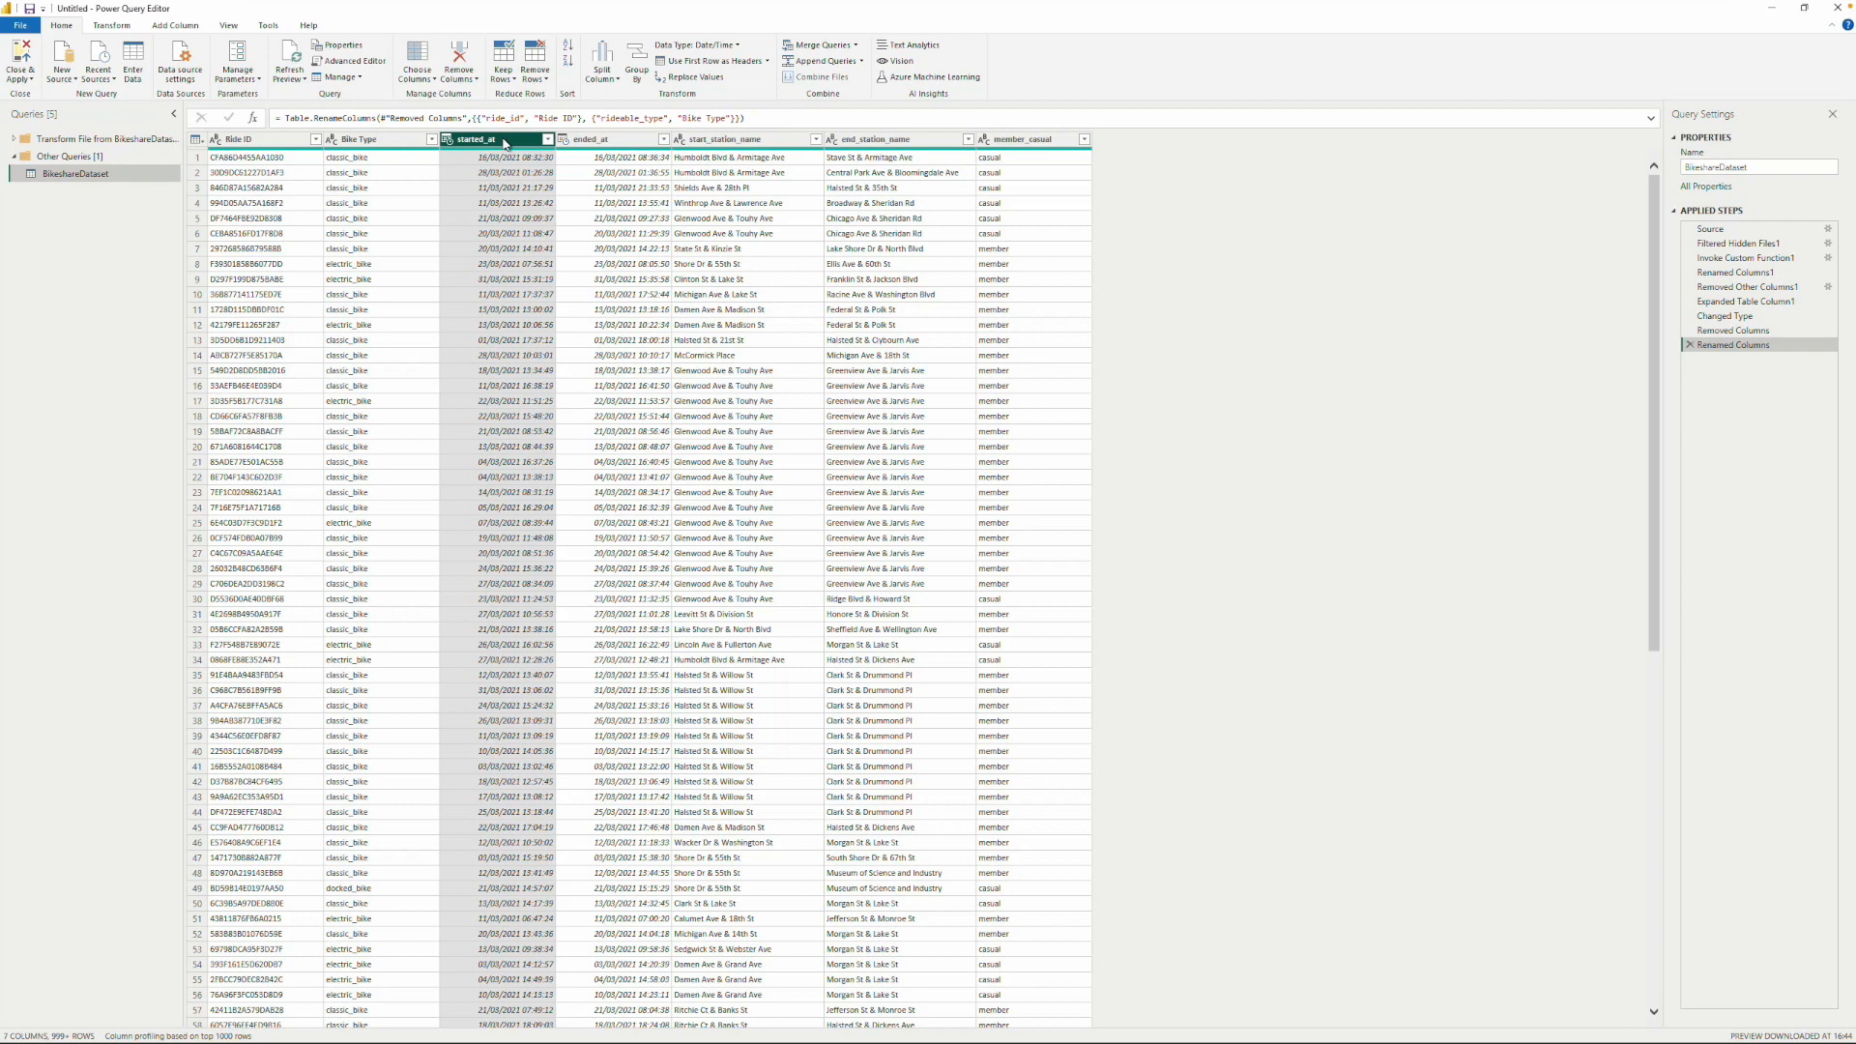
pyautogui.doubleClick(503, 141)
pyautogui.write('D')
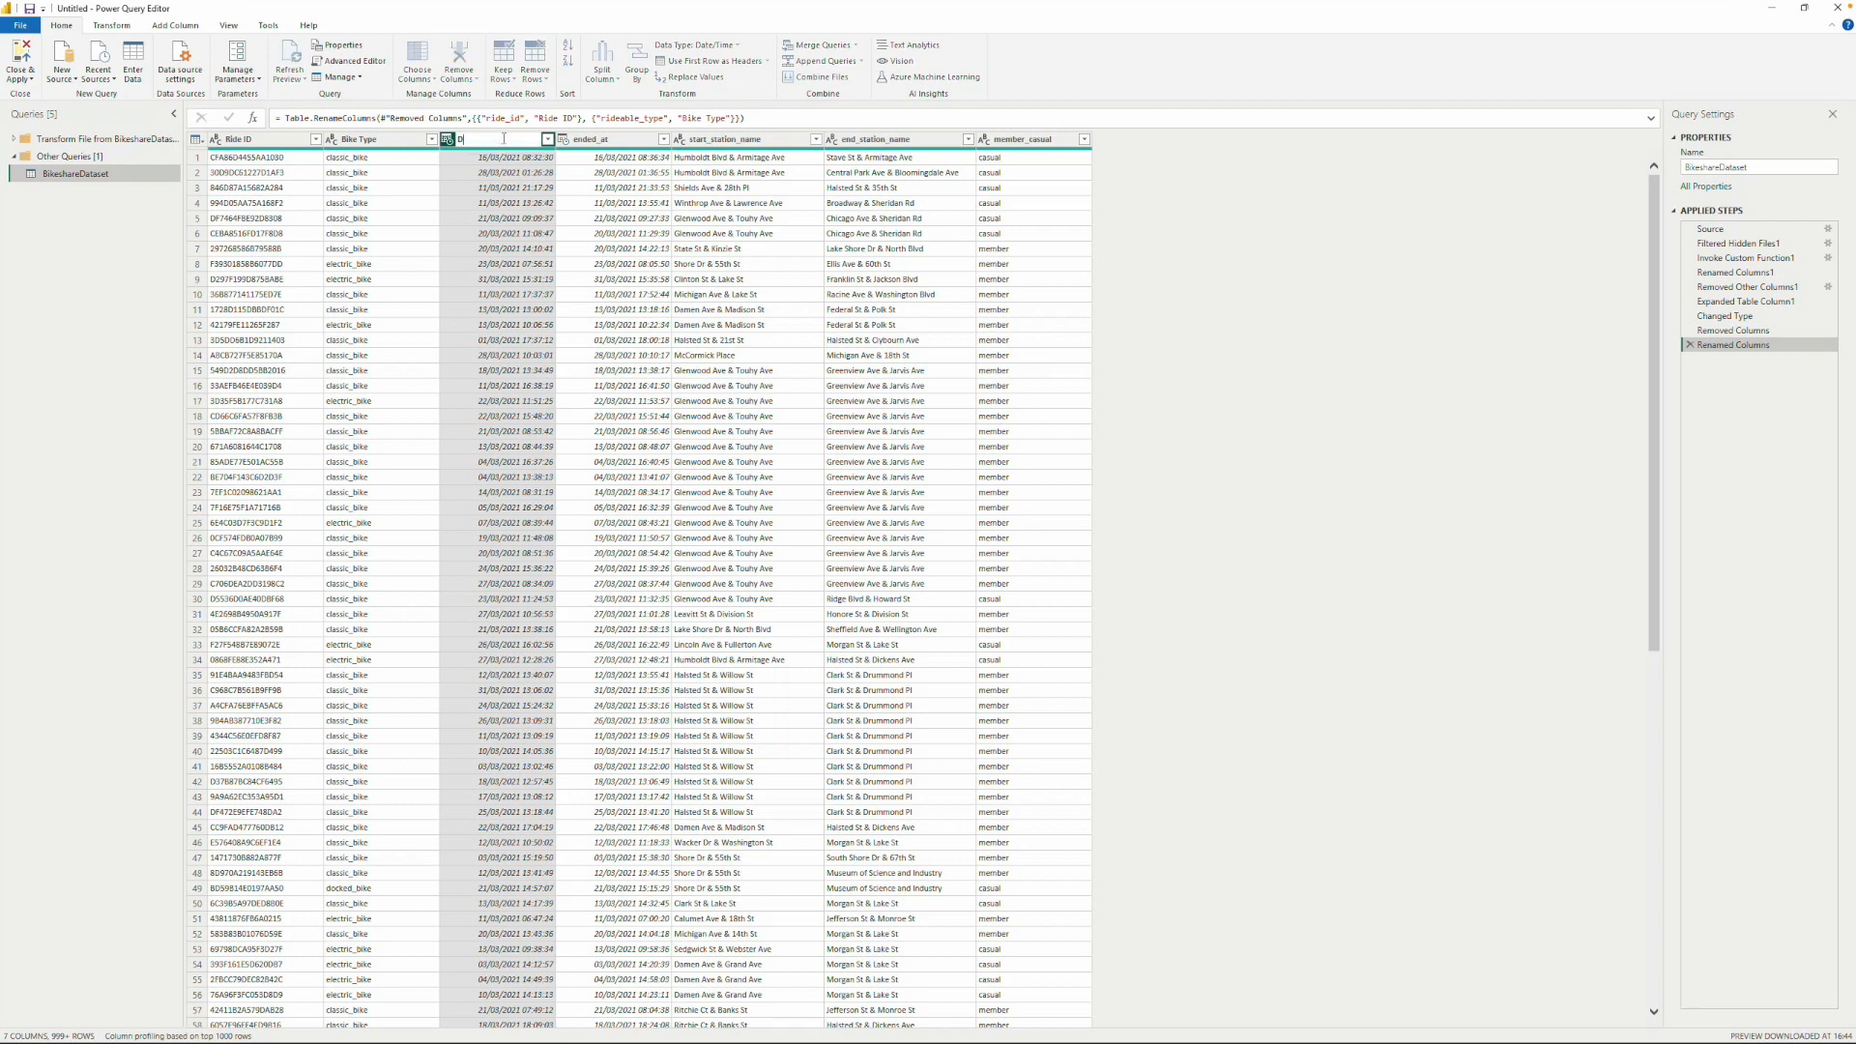
pyautogui.write('tart Date')
pyautogui.press('Return')
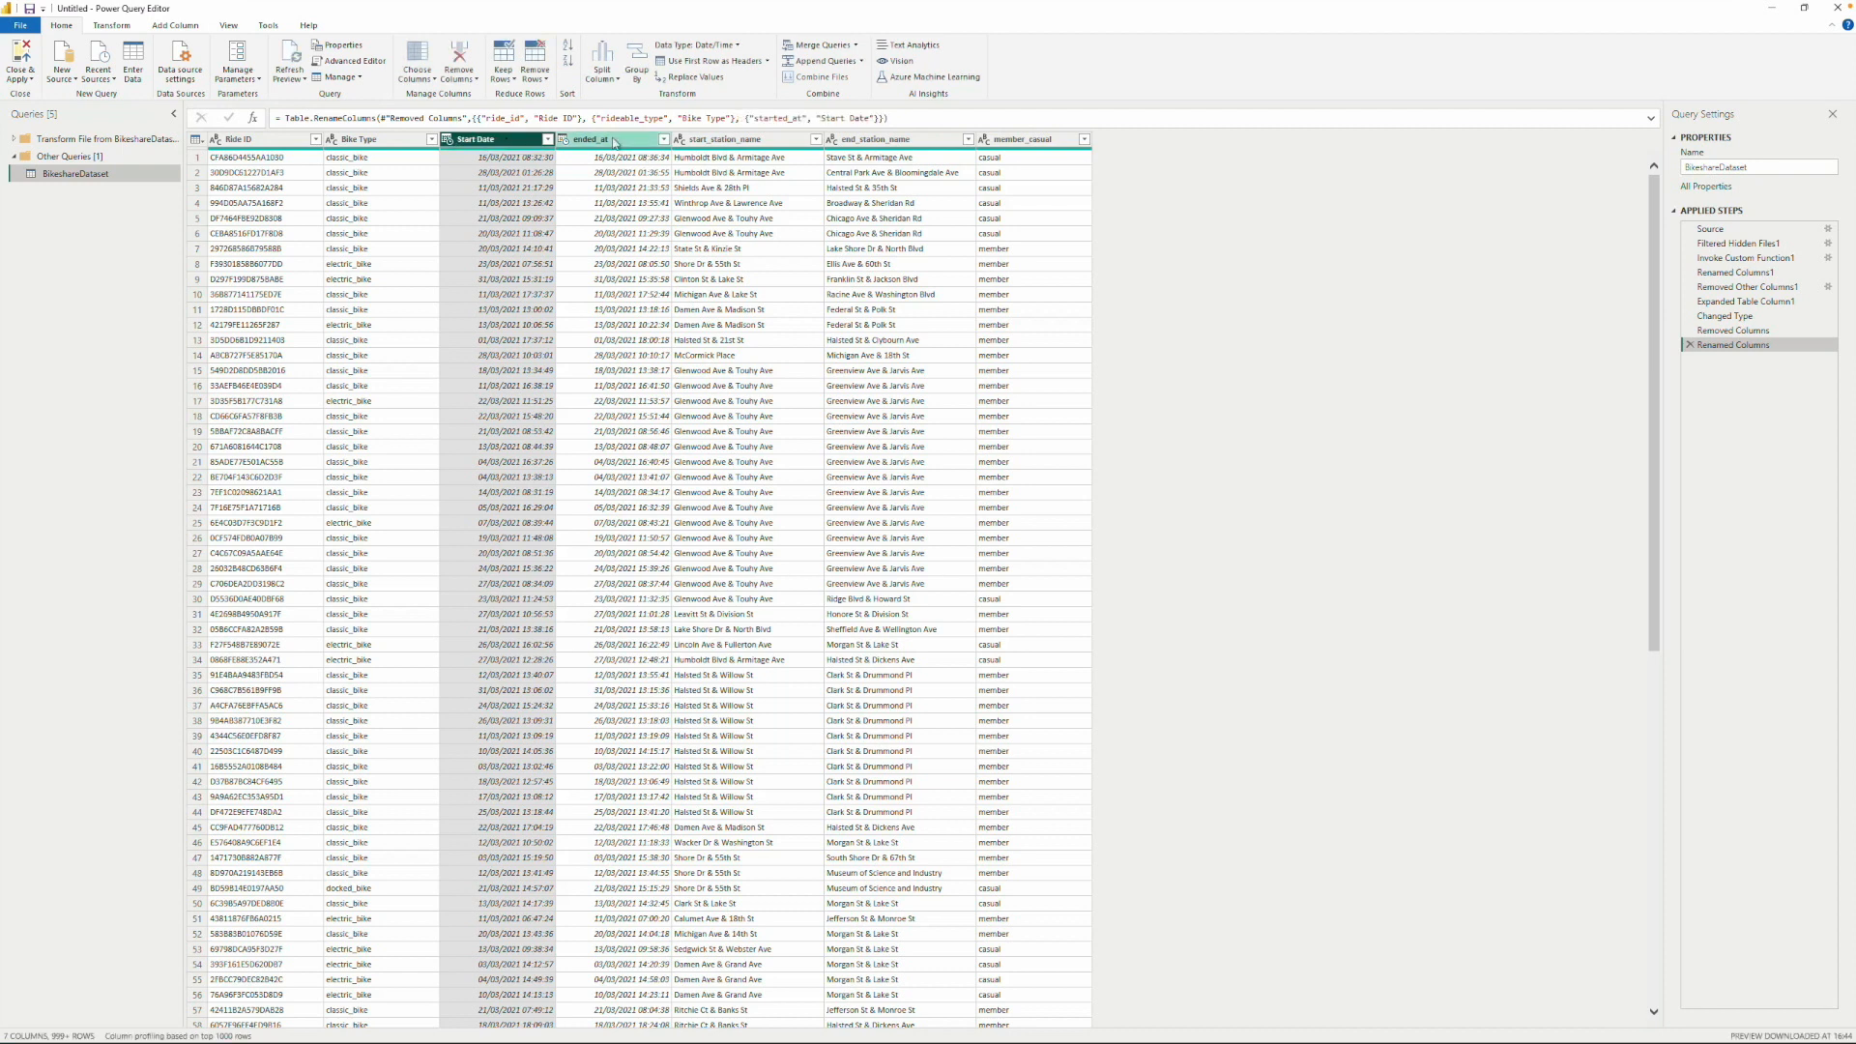
# Rename the ended_at column as End Date.
pyautogui.doubleClick(613, 142)
pyautogui.write('Ed')
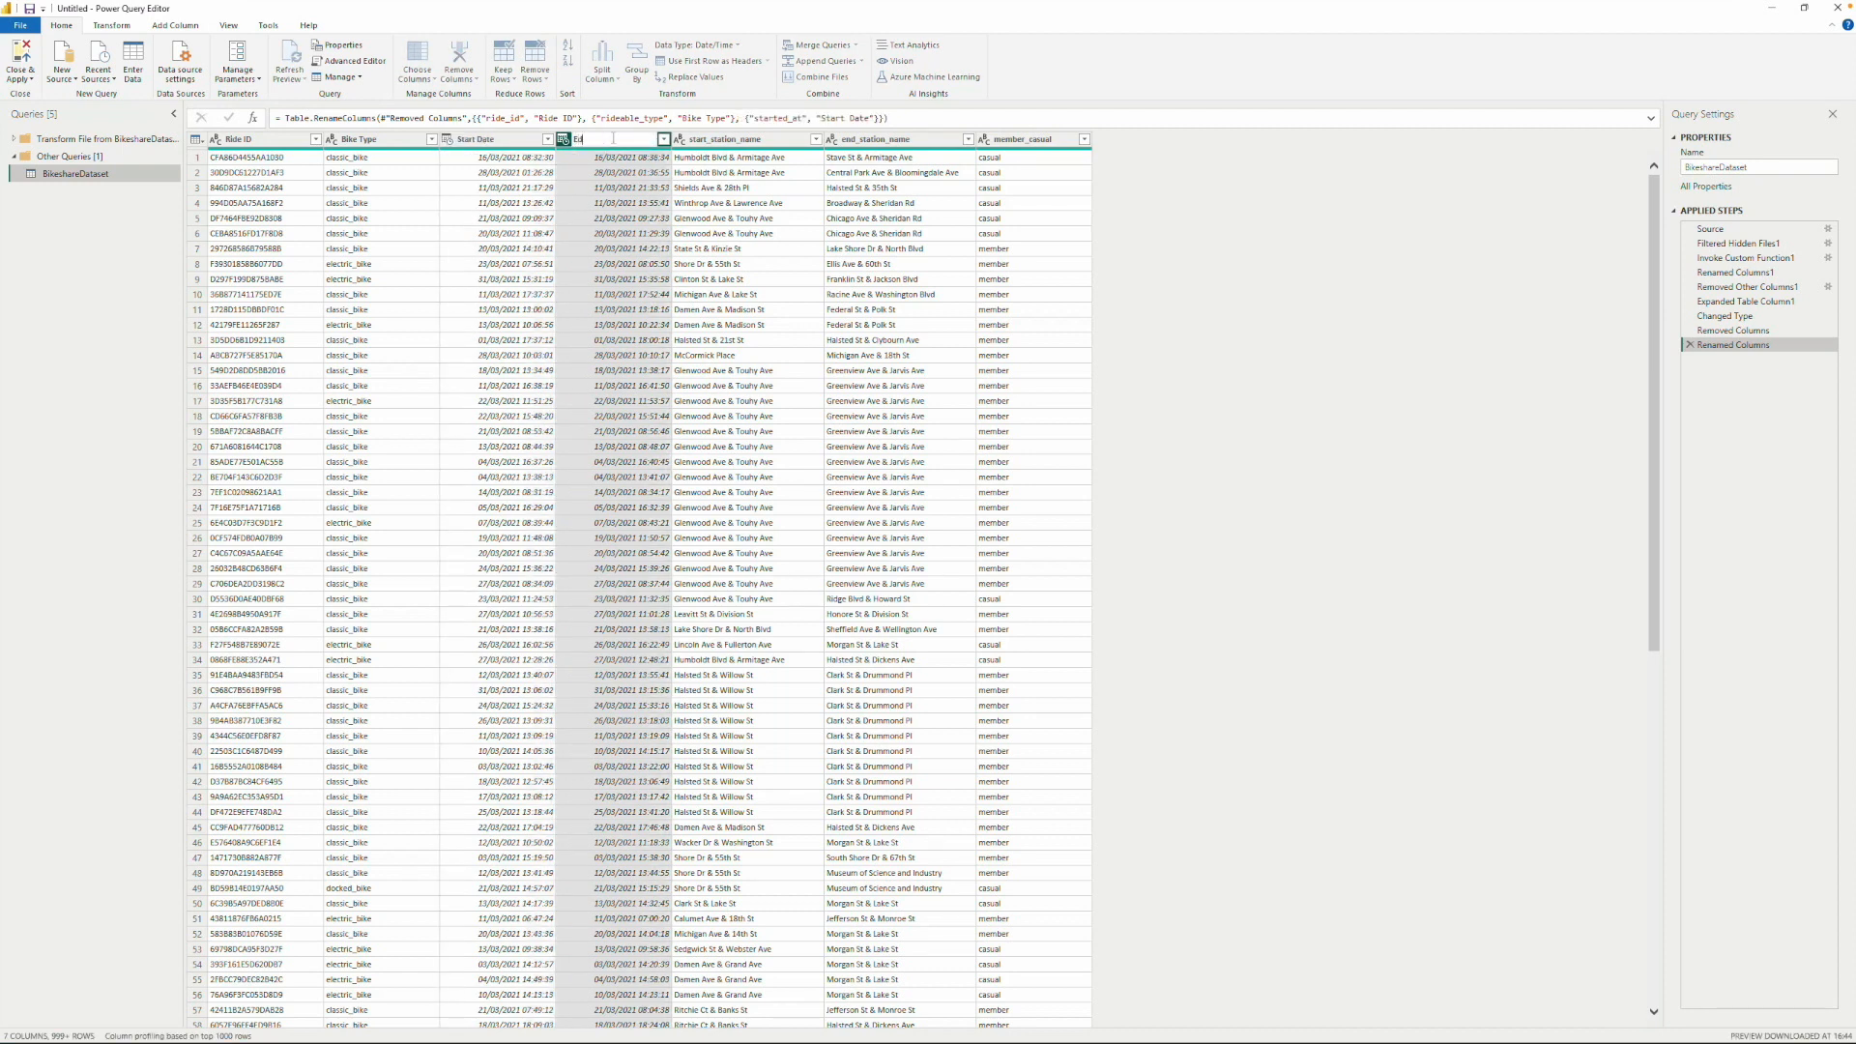
pyautogui.write('nd Date')
pyautogui.press('Return')
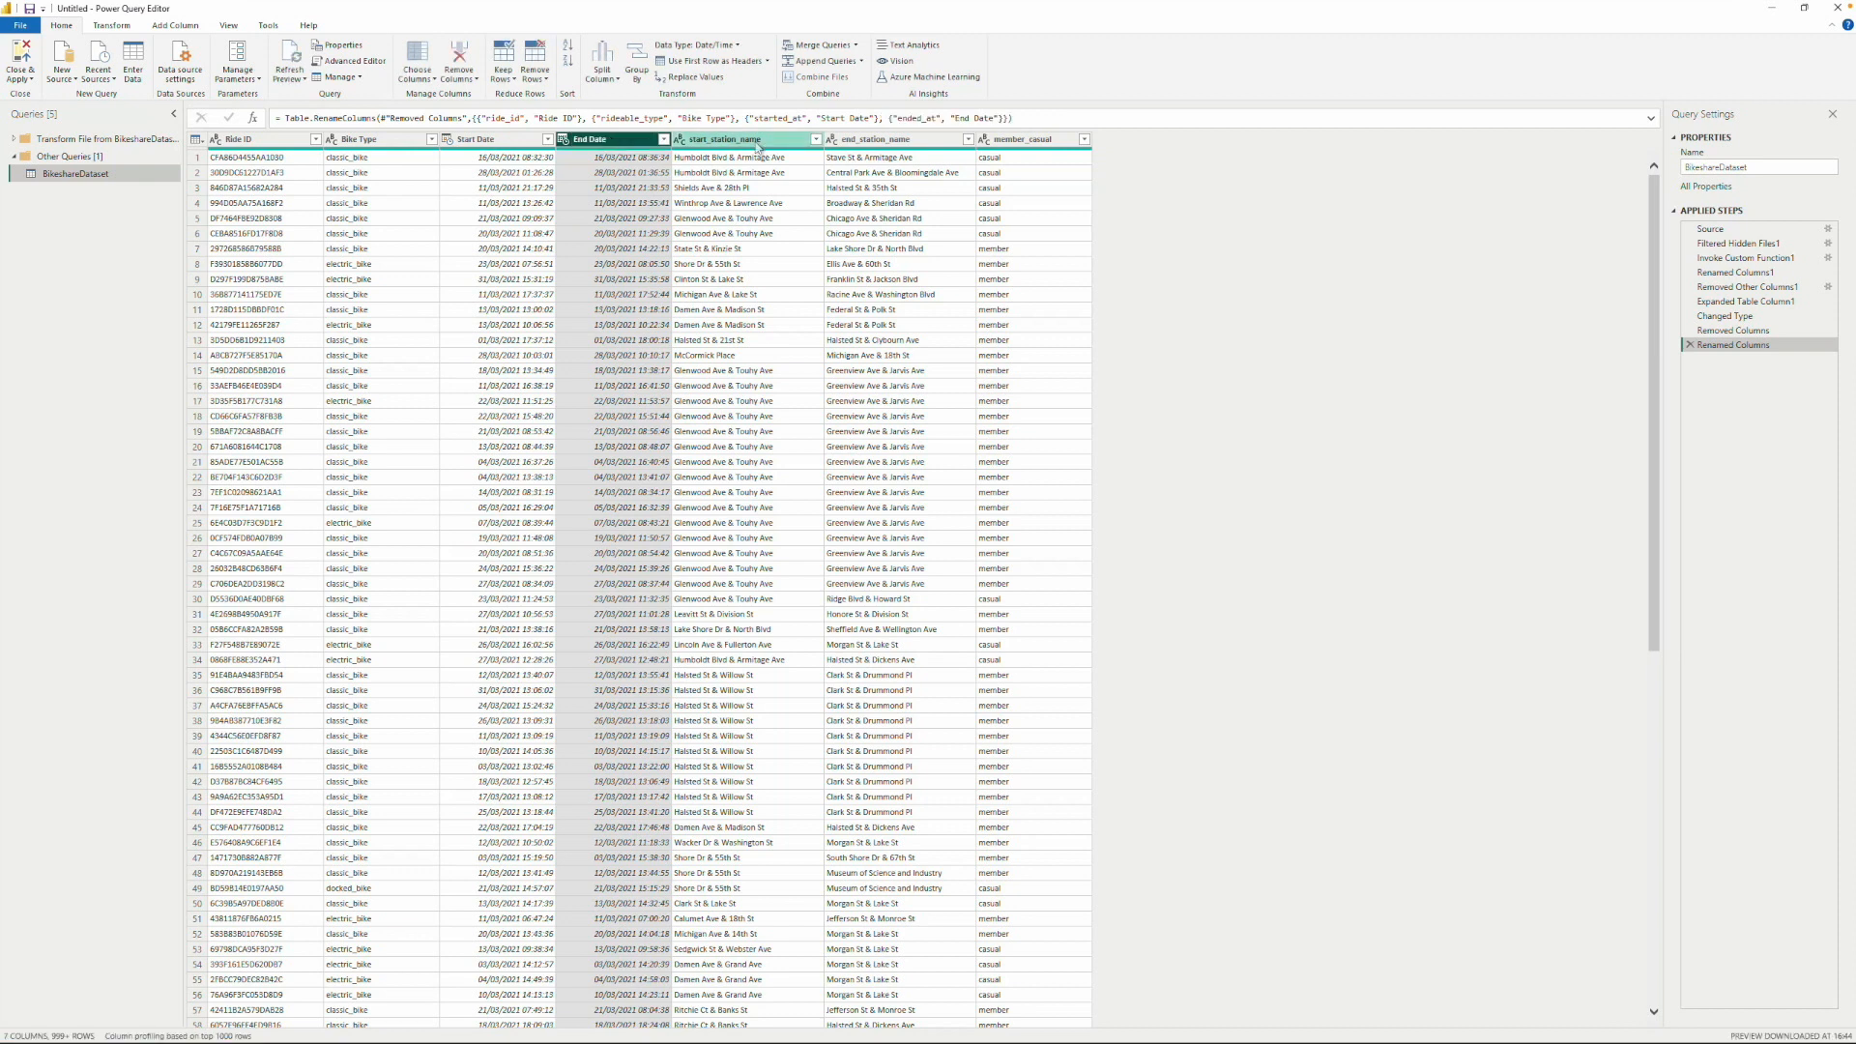
# Rename the start_station_name column as Start Location and the end_station_name column as End Location.
pyautogui.doubleClick(725, 139)
pyautogui.write('St')
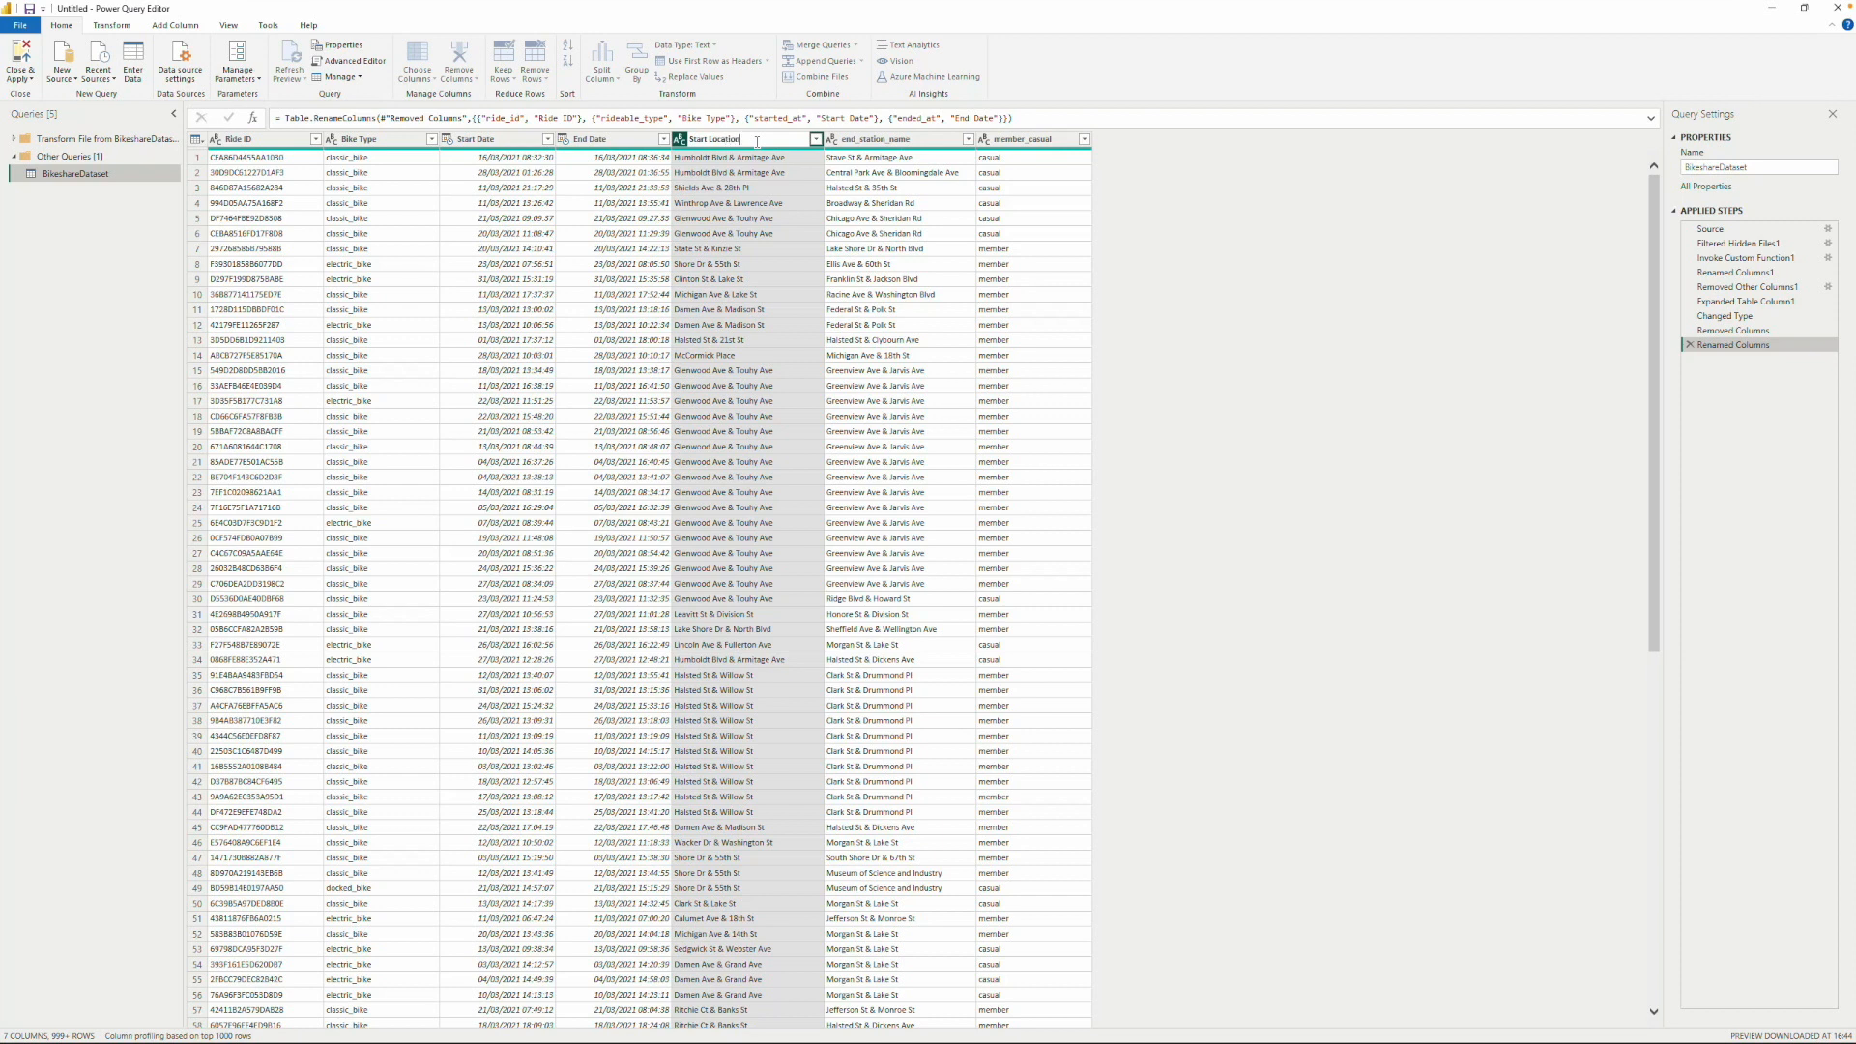
pyautogui.press('Return')
pyautogui.doubleClick(875, 139)
pyautogui.write('End Location')
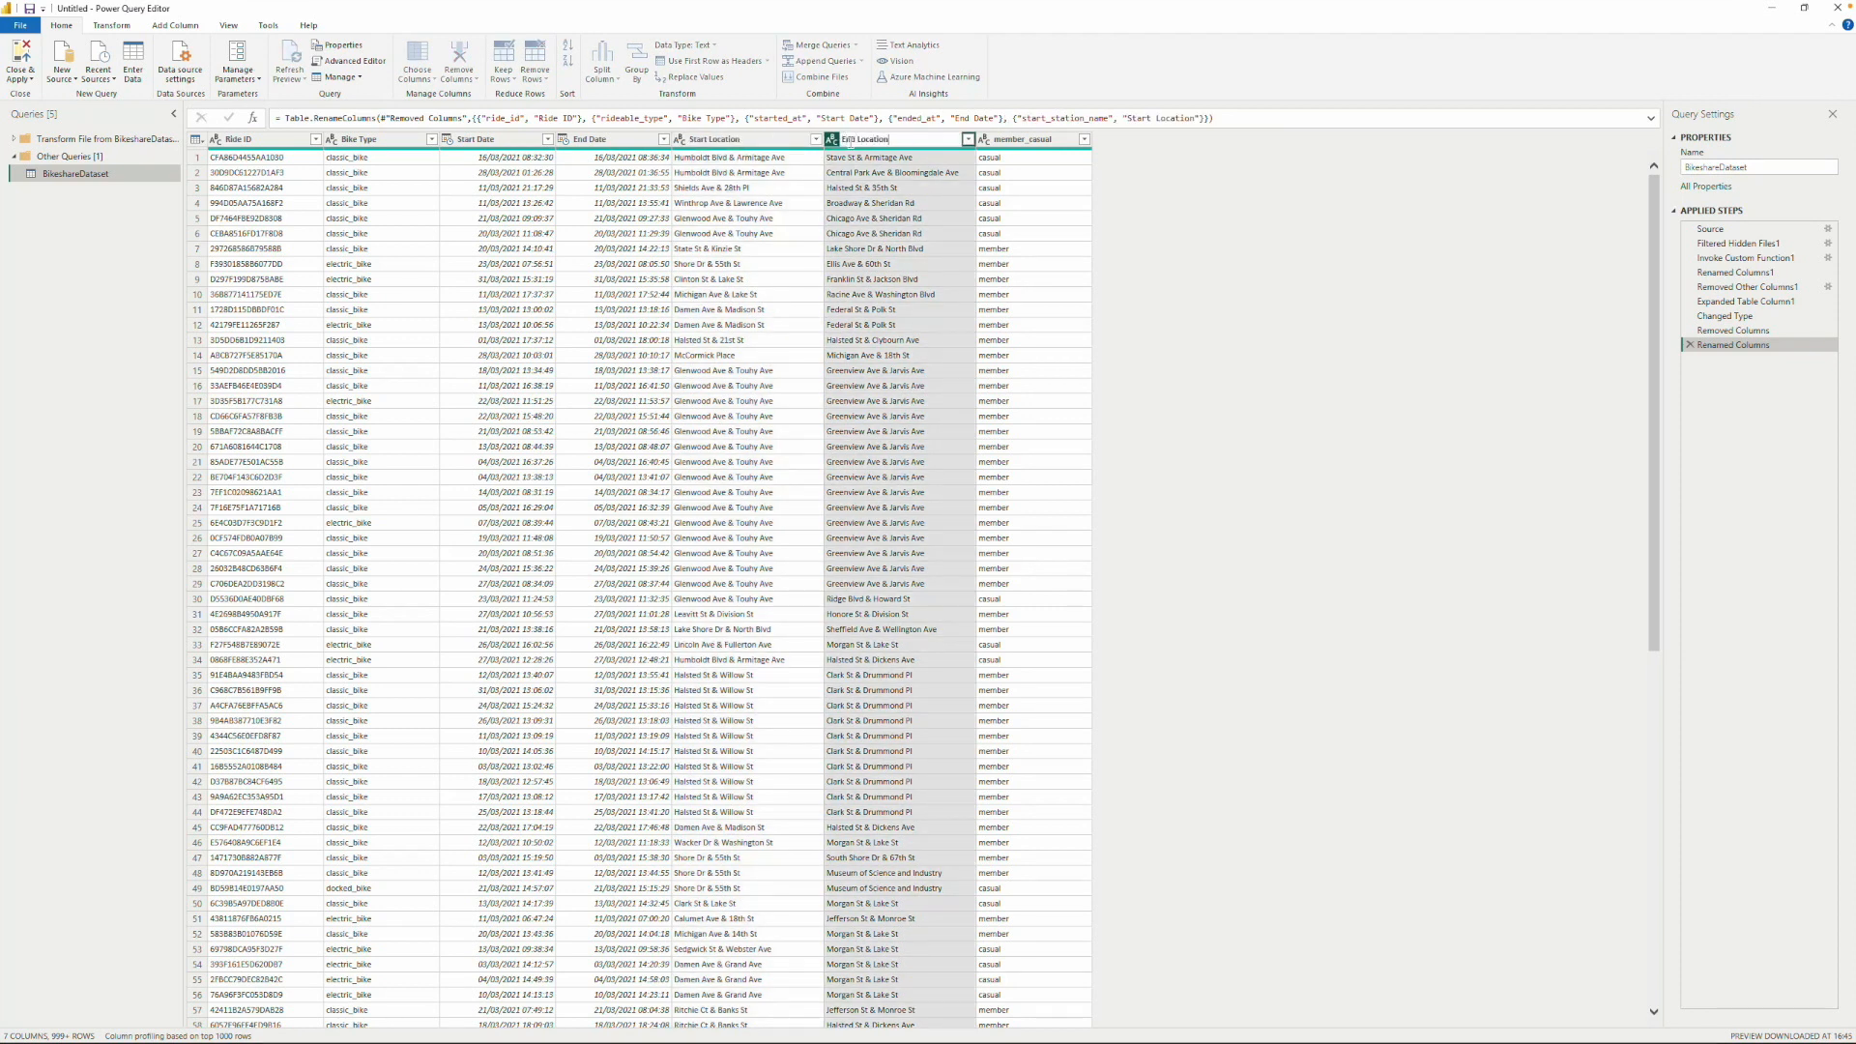
pyautogui.press('Return')
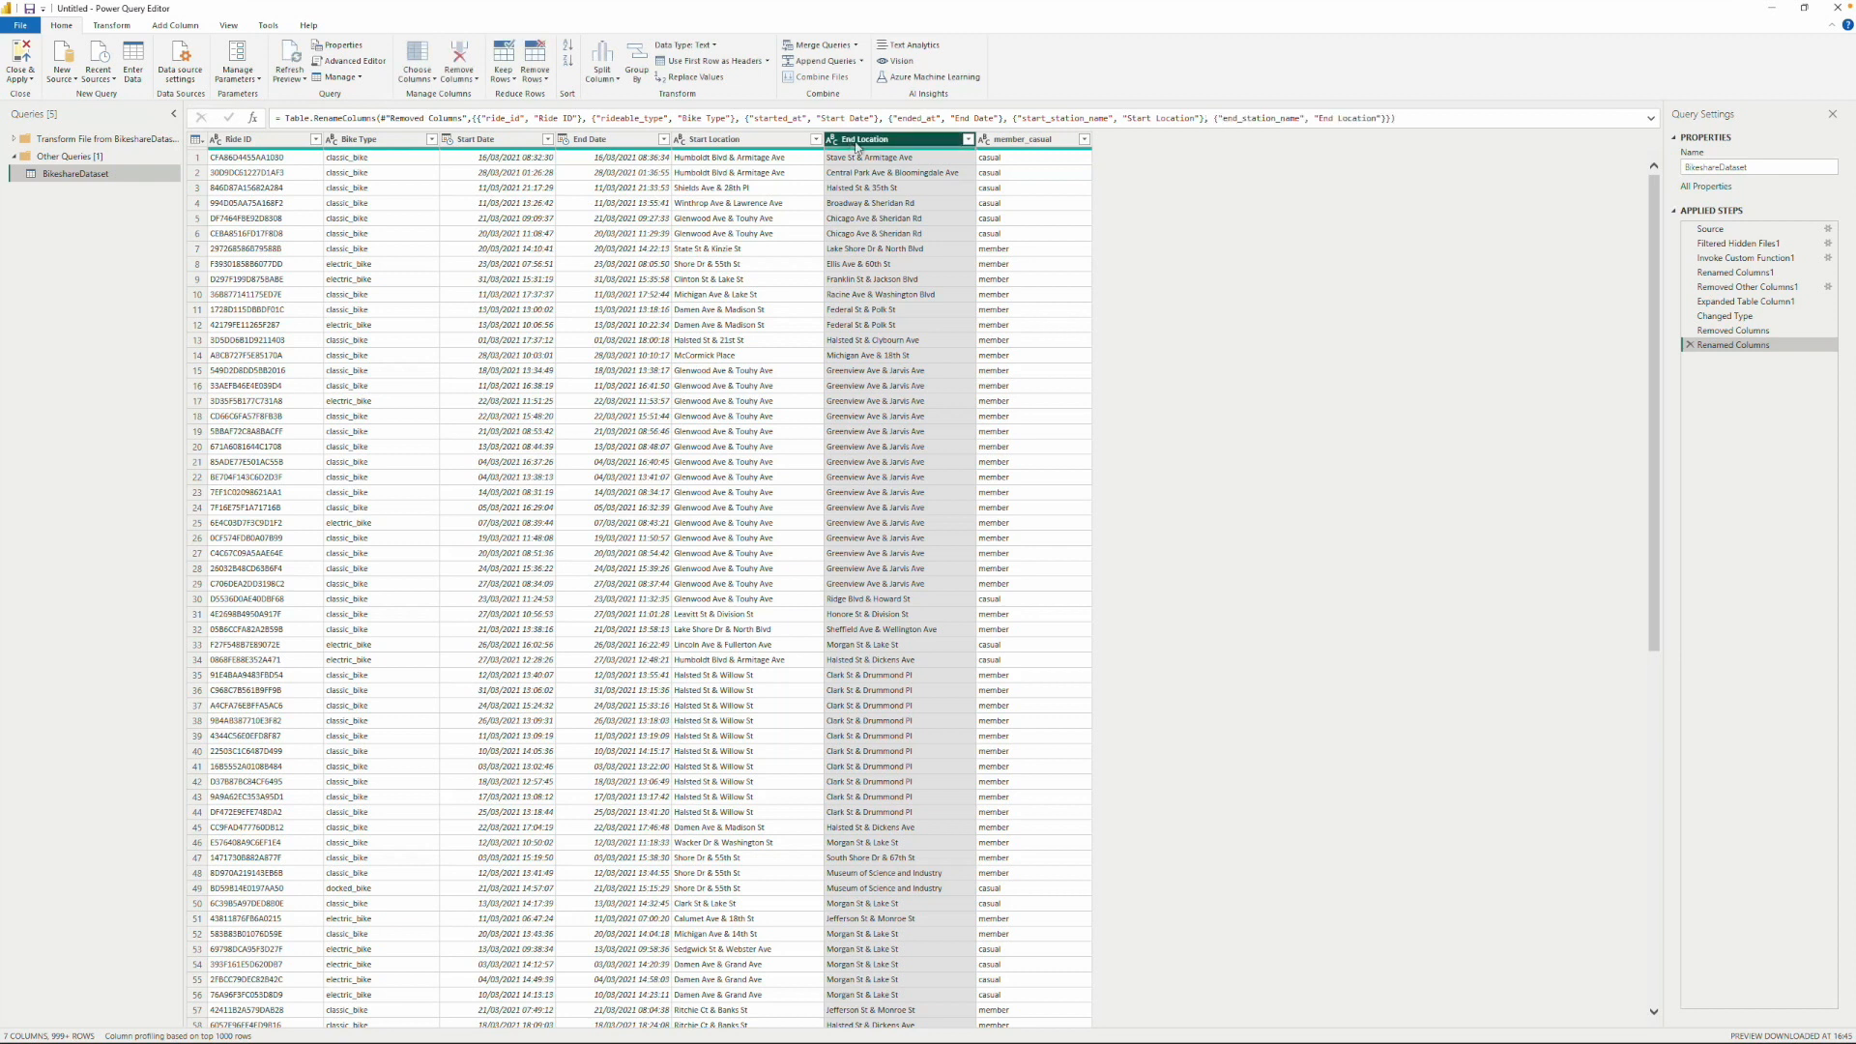
# Rename the member_casual column as Rider Type.
pyautogui.click(1030, 140)
pyautogui.doubleClick(1030, 142)
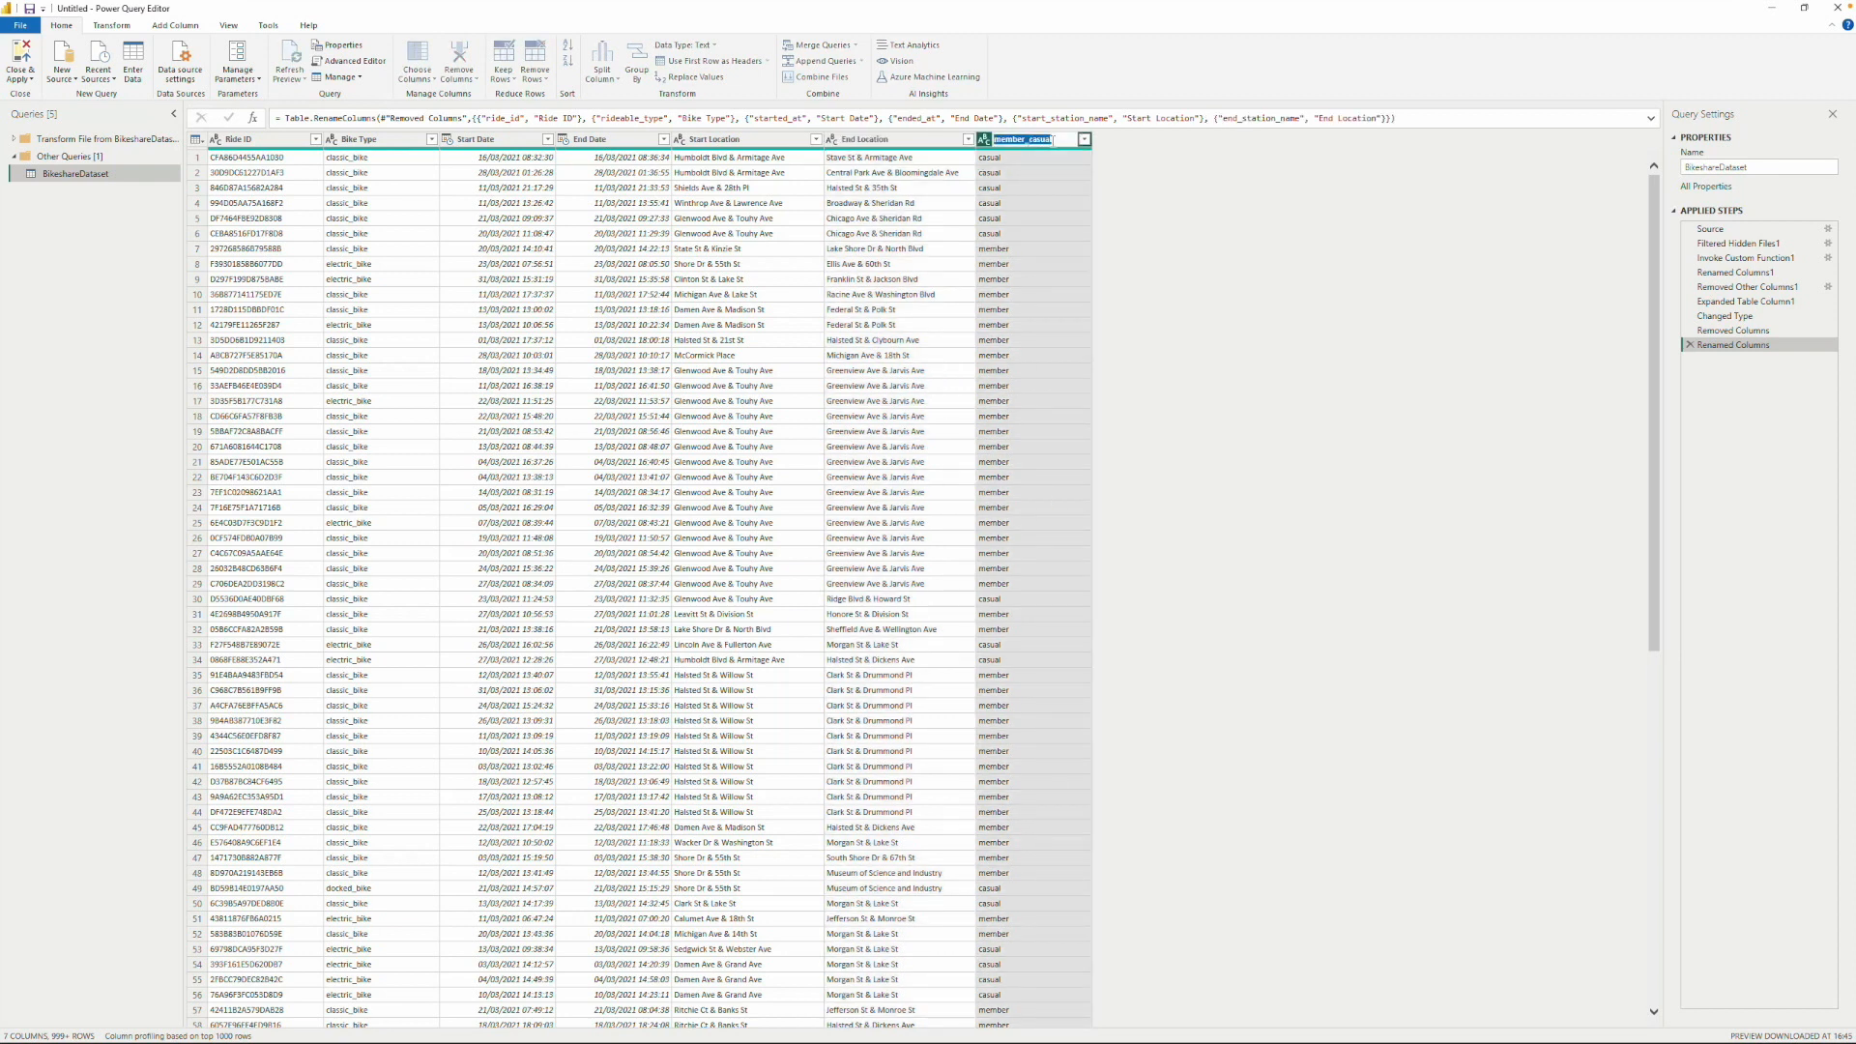
pyautogui.write('M')
pyautogui.press('Return')
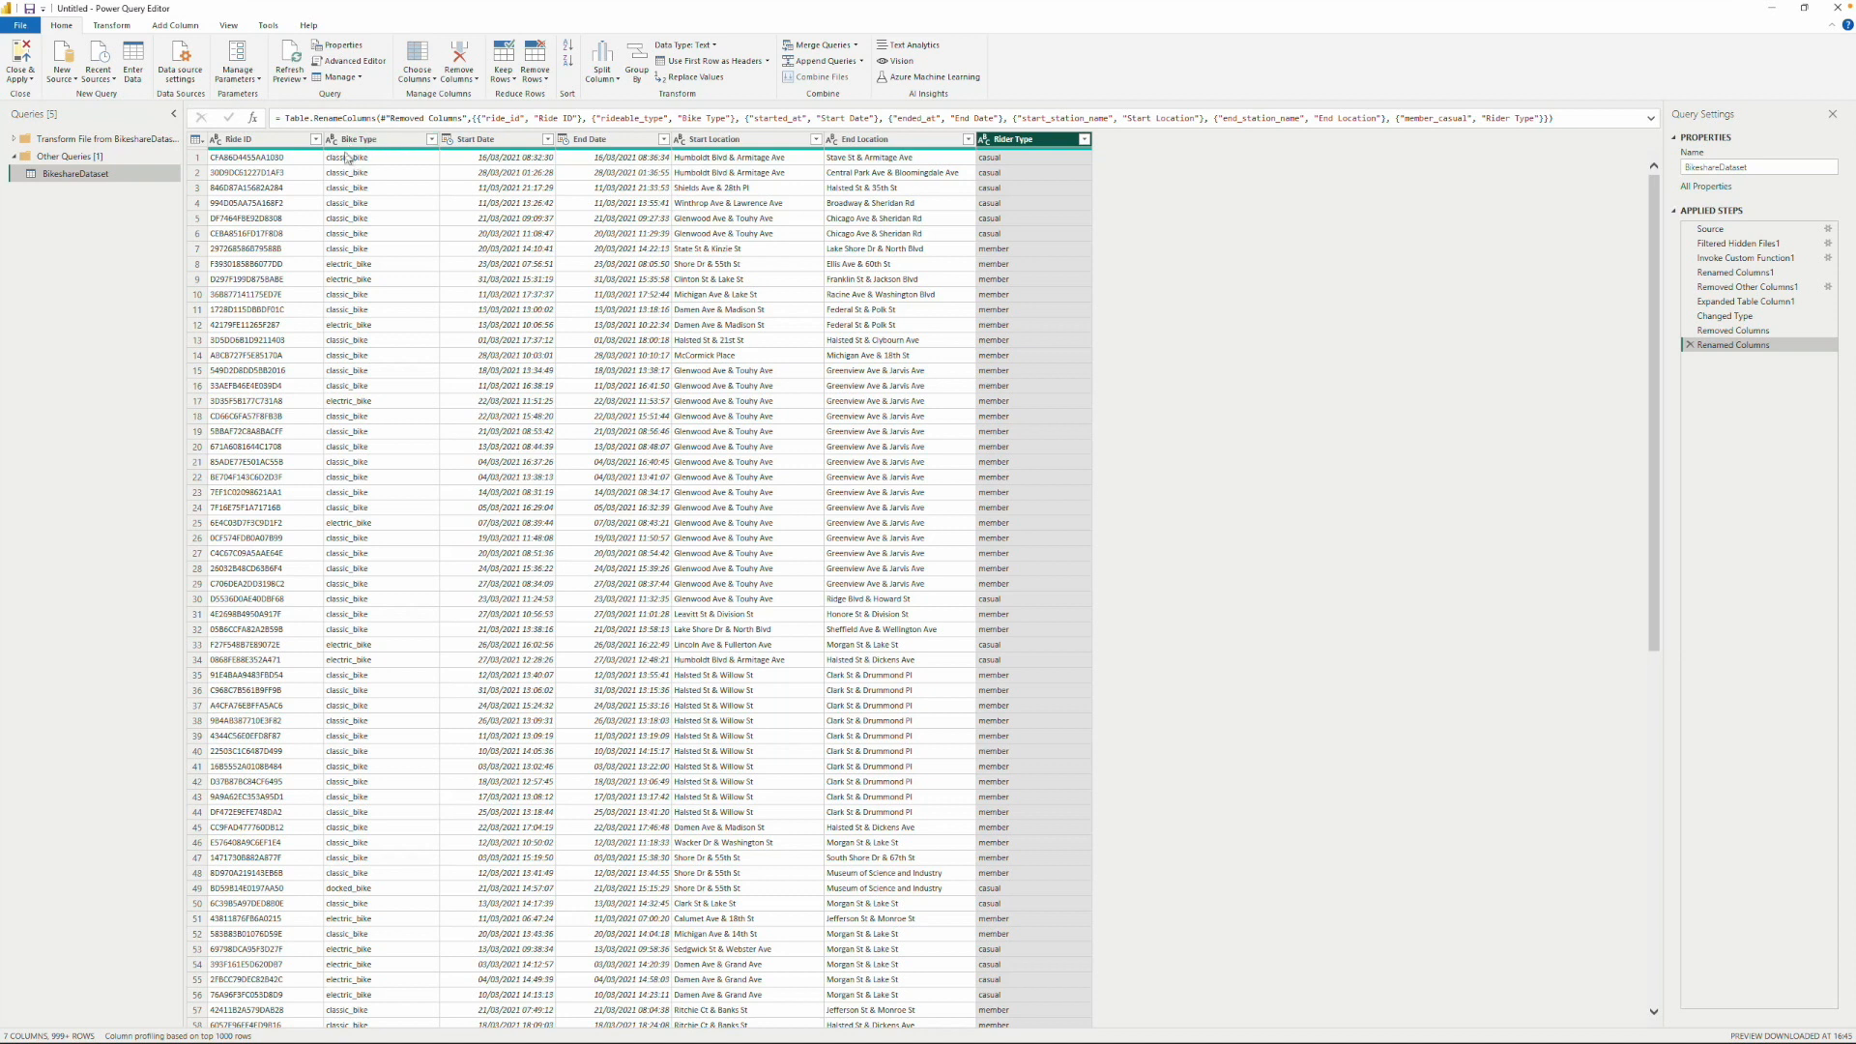
# Replace every underscore with a space in the values of the Bike Type column.
pyautogui.click(357, 141)
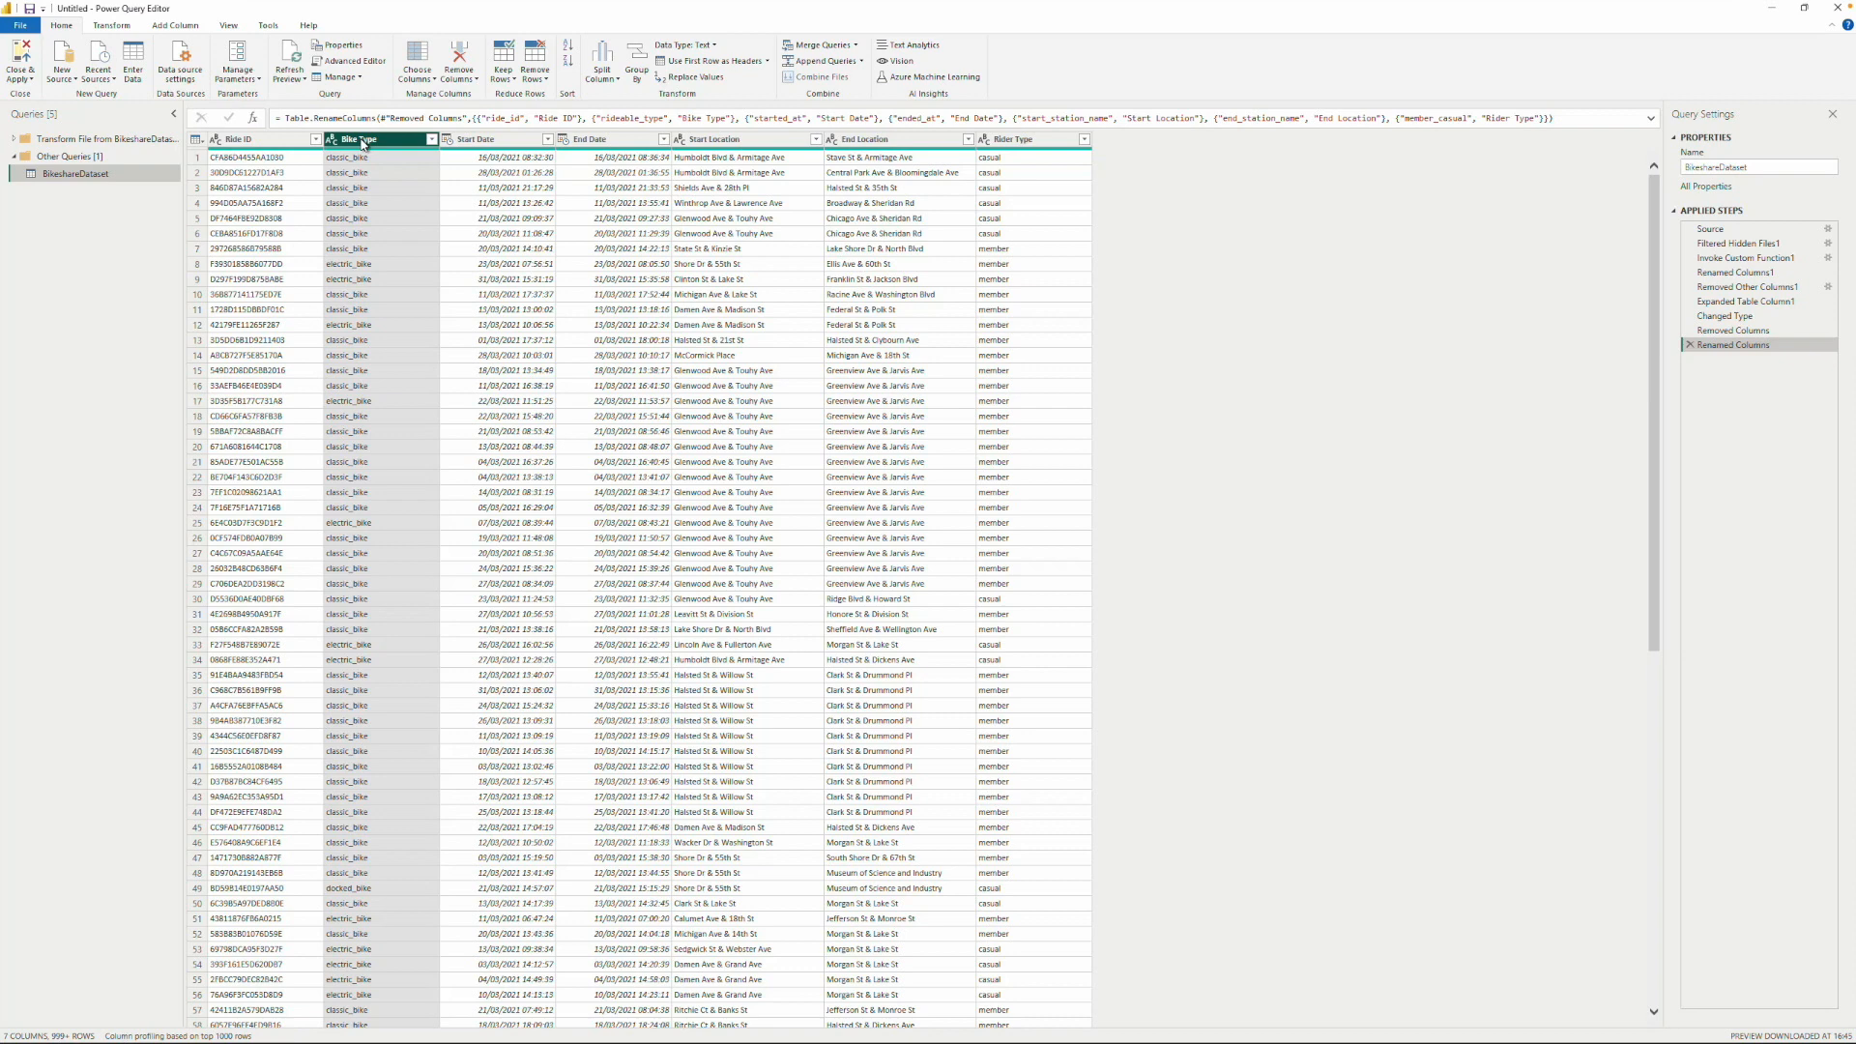
pyautogui.rightClick(363, 144)
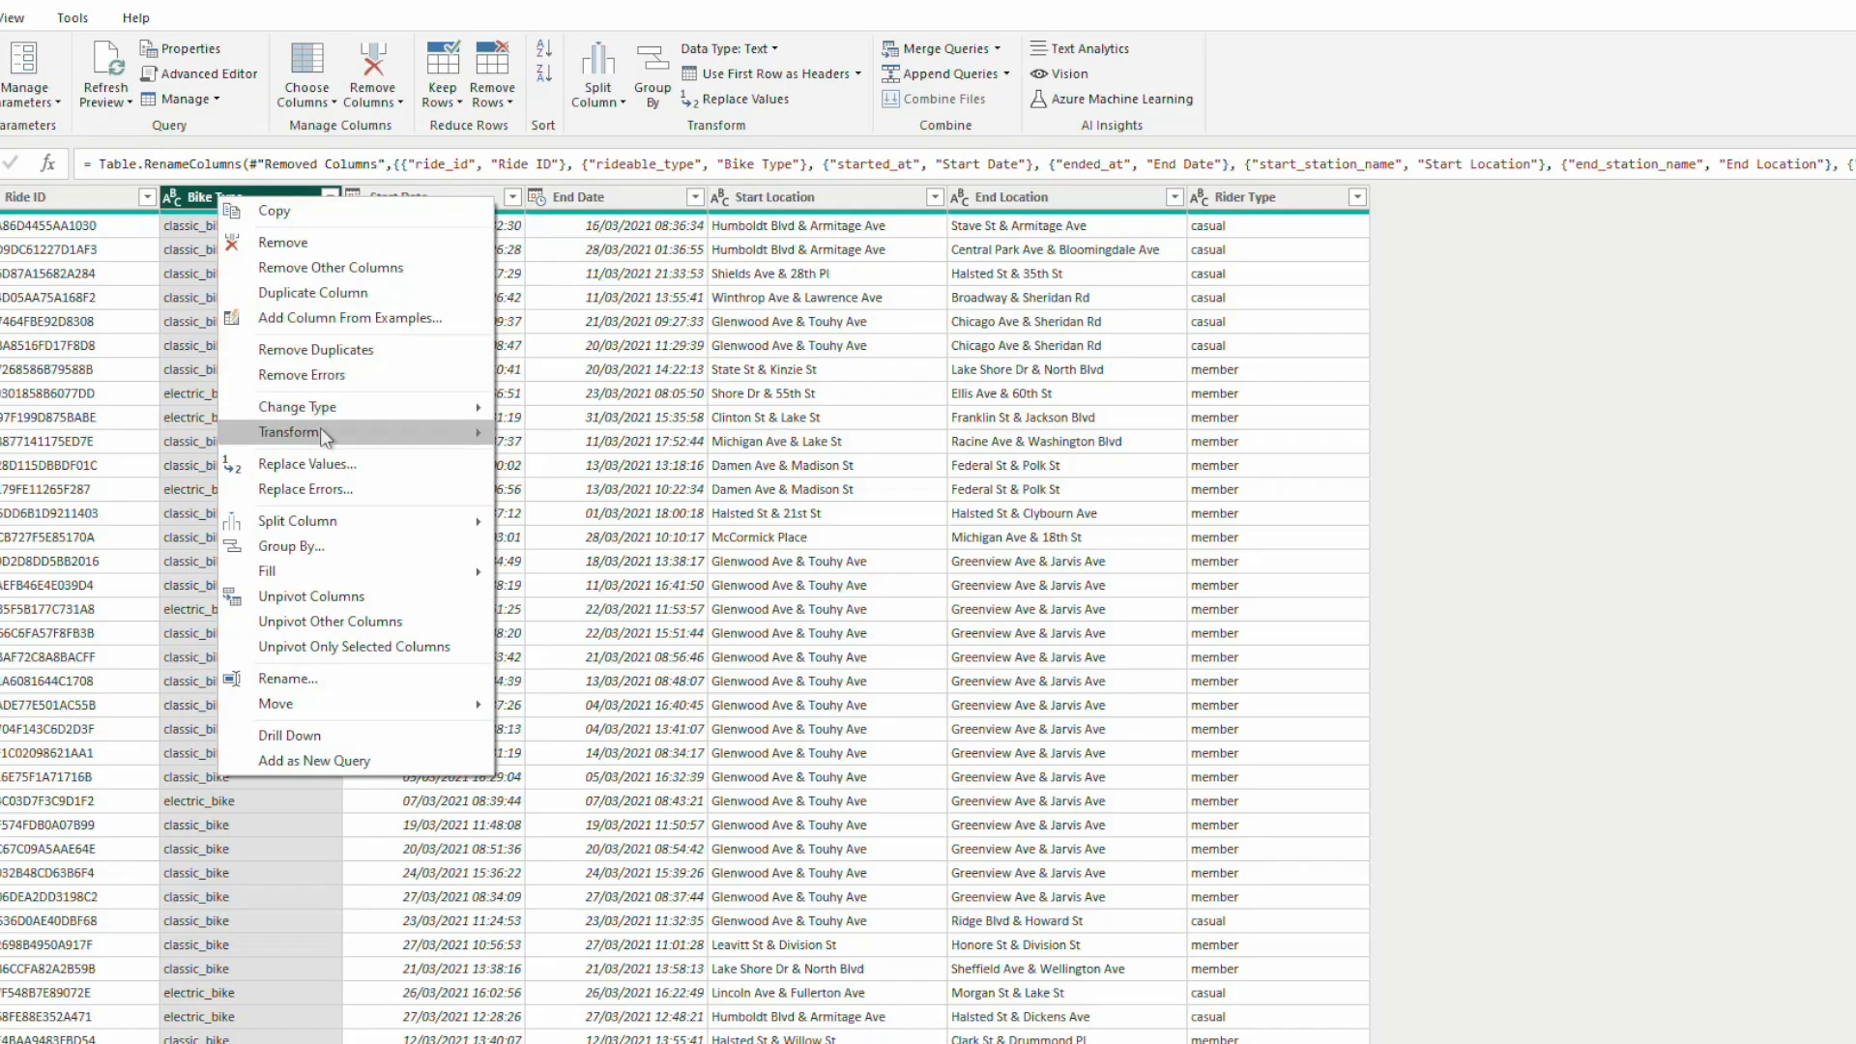
pyautogui.click(323, 463)
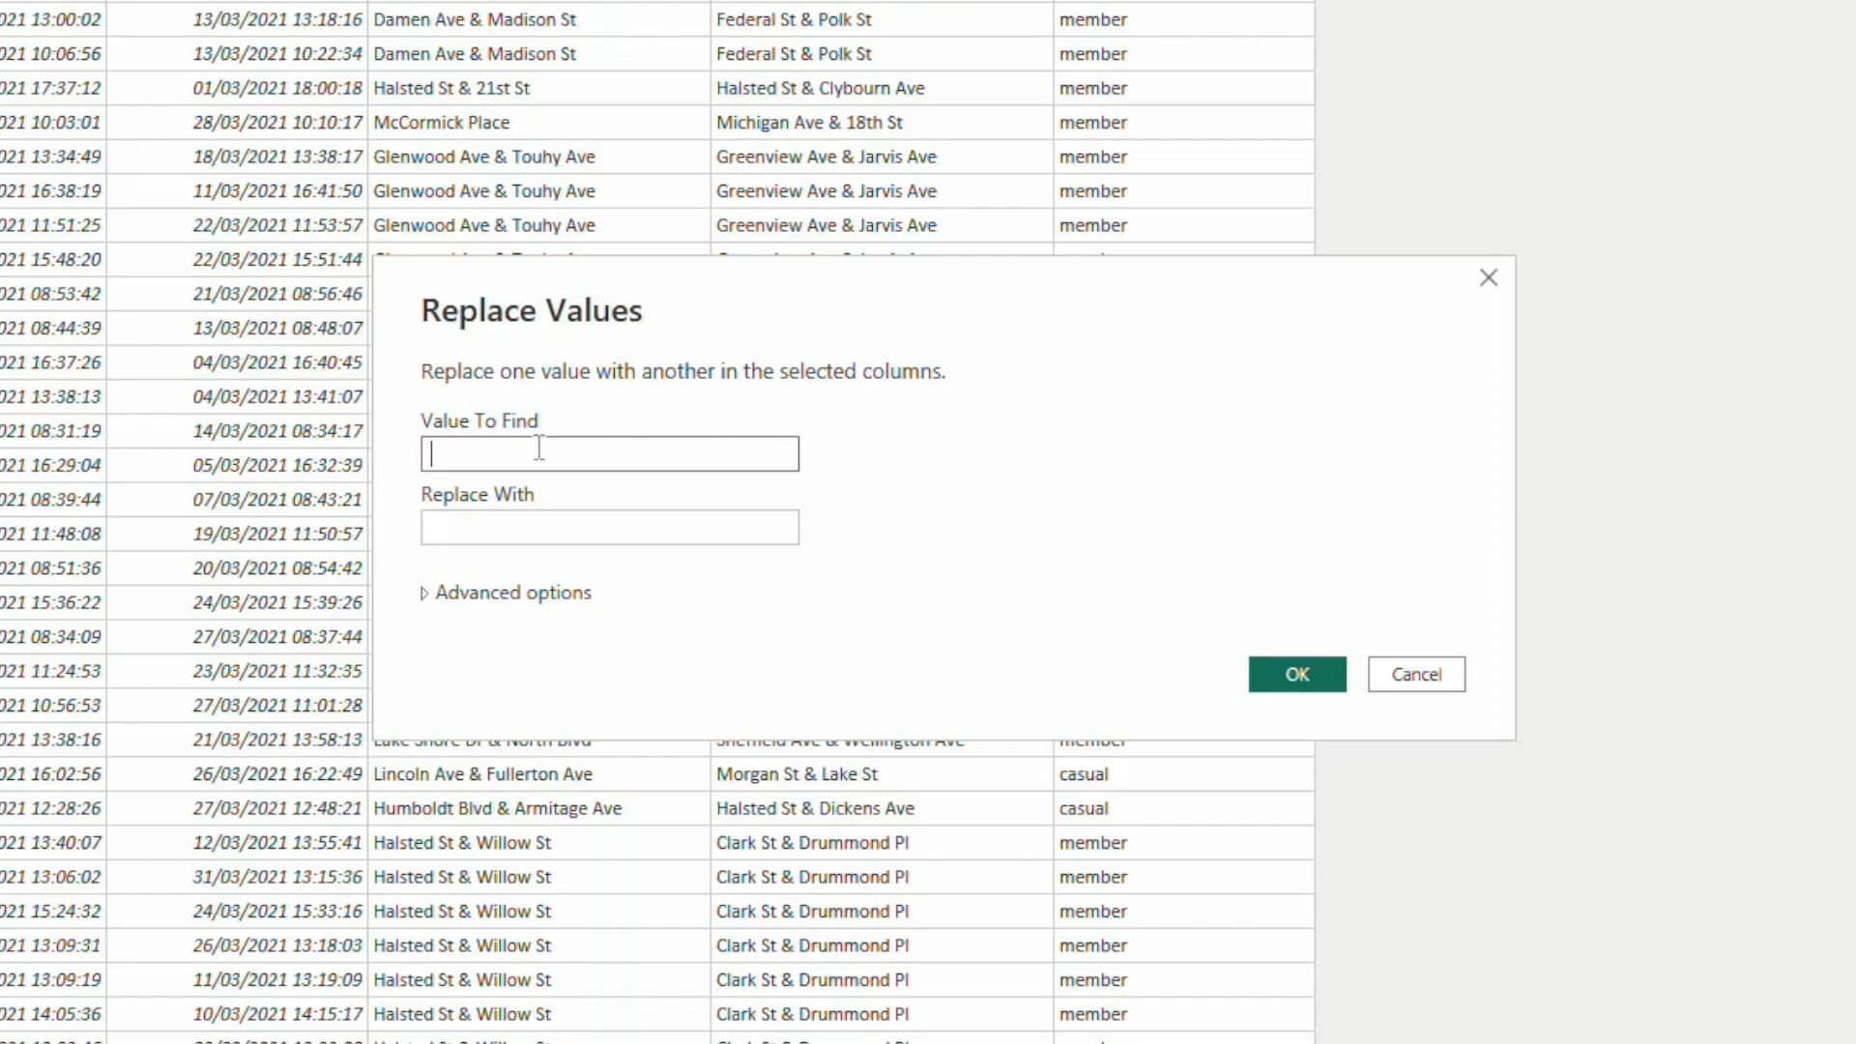
pyautogui.write('_')
pyautogui.click(516, 522)
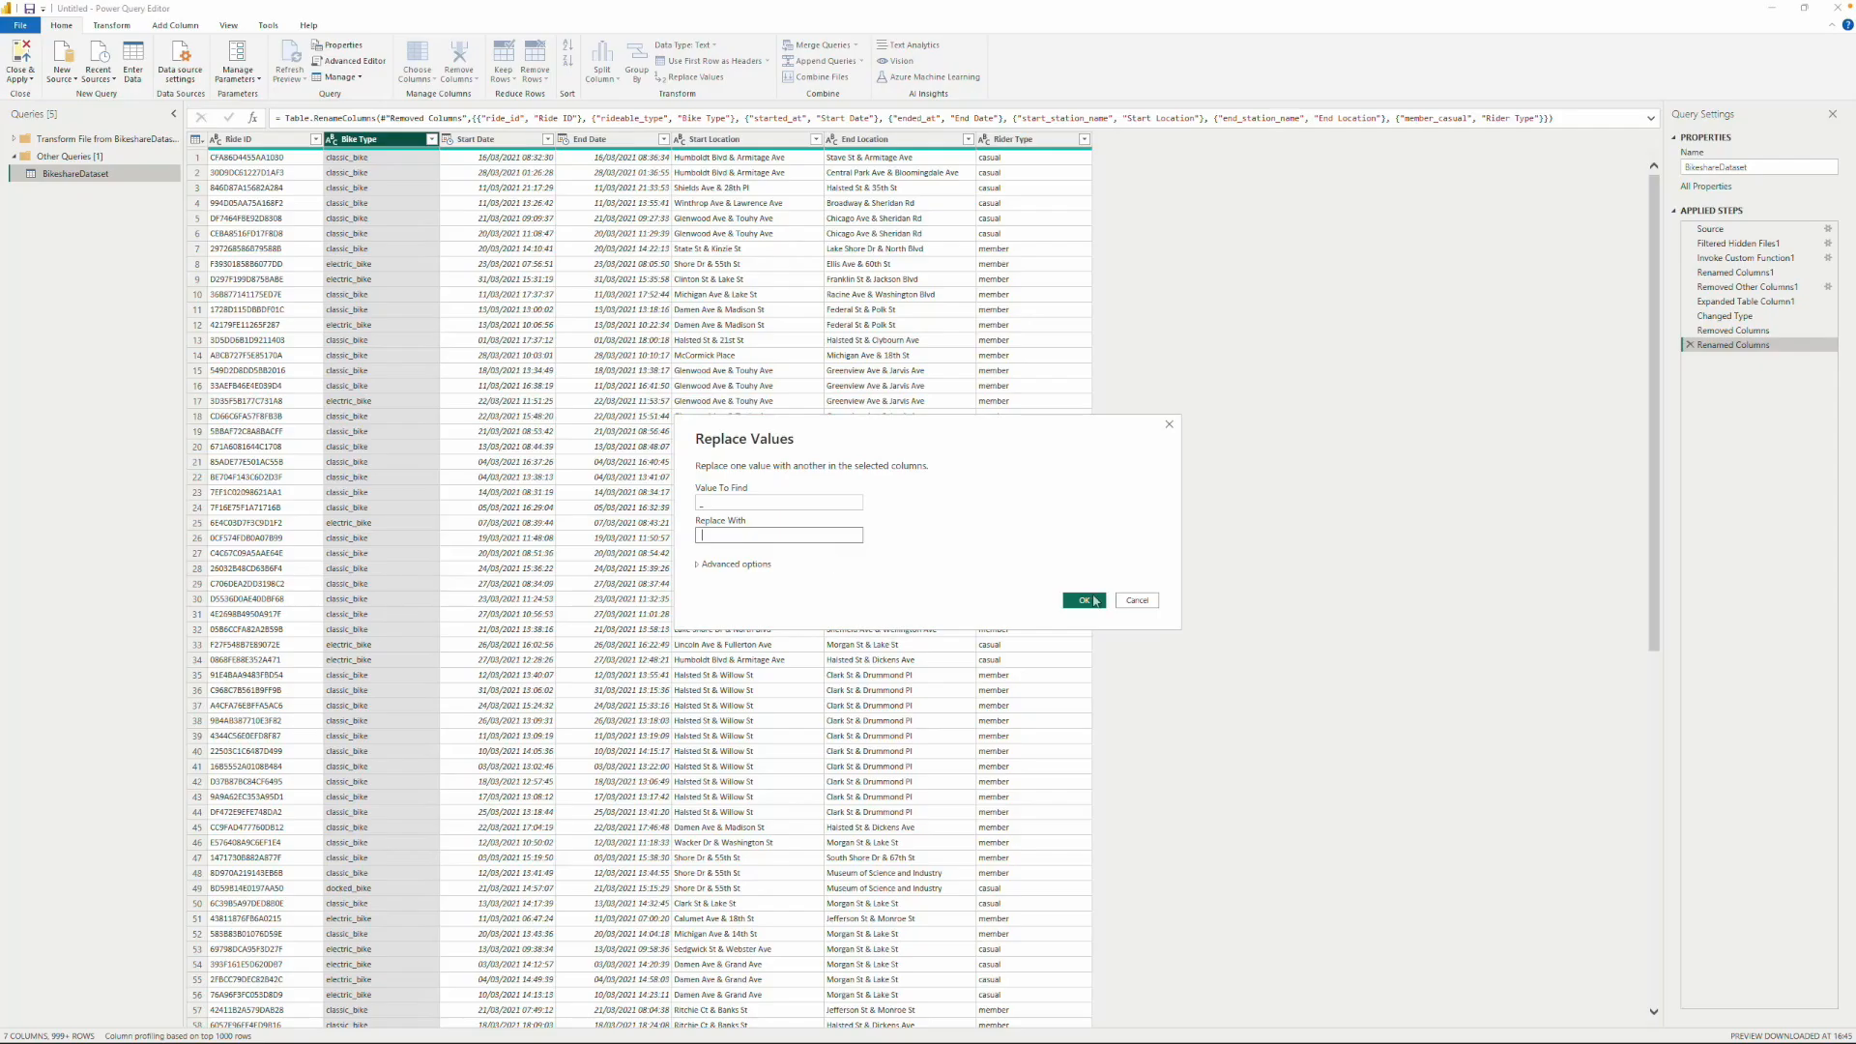
pyautogui.click(1084, 601)
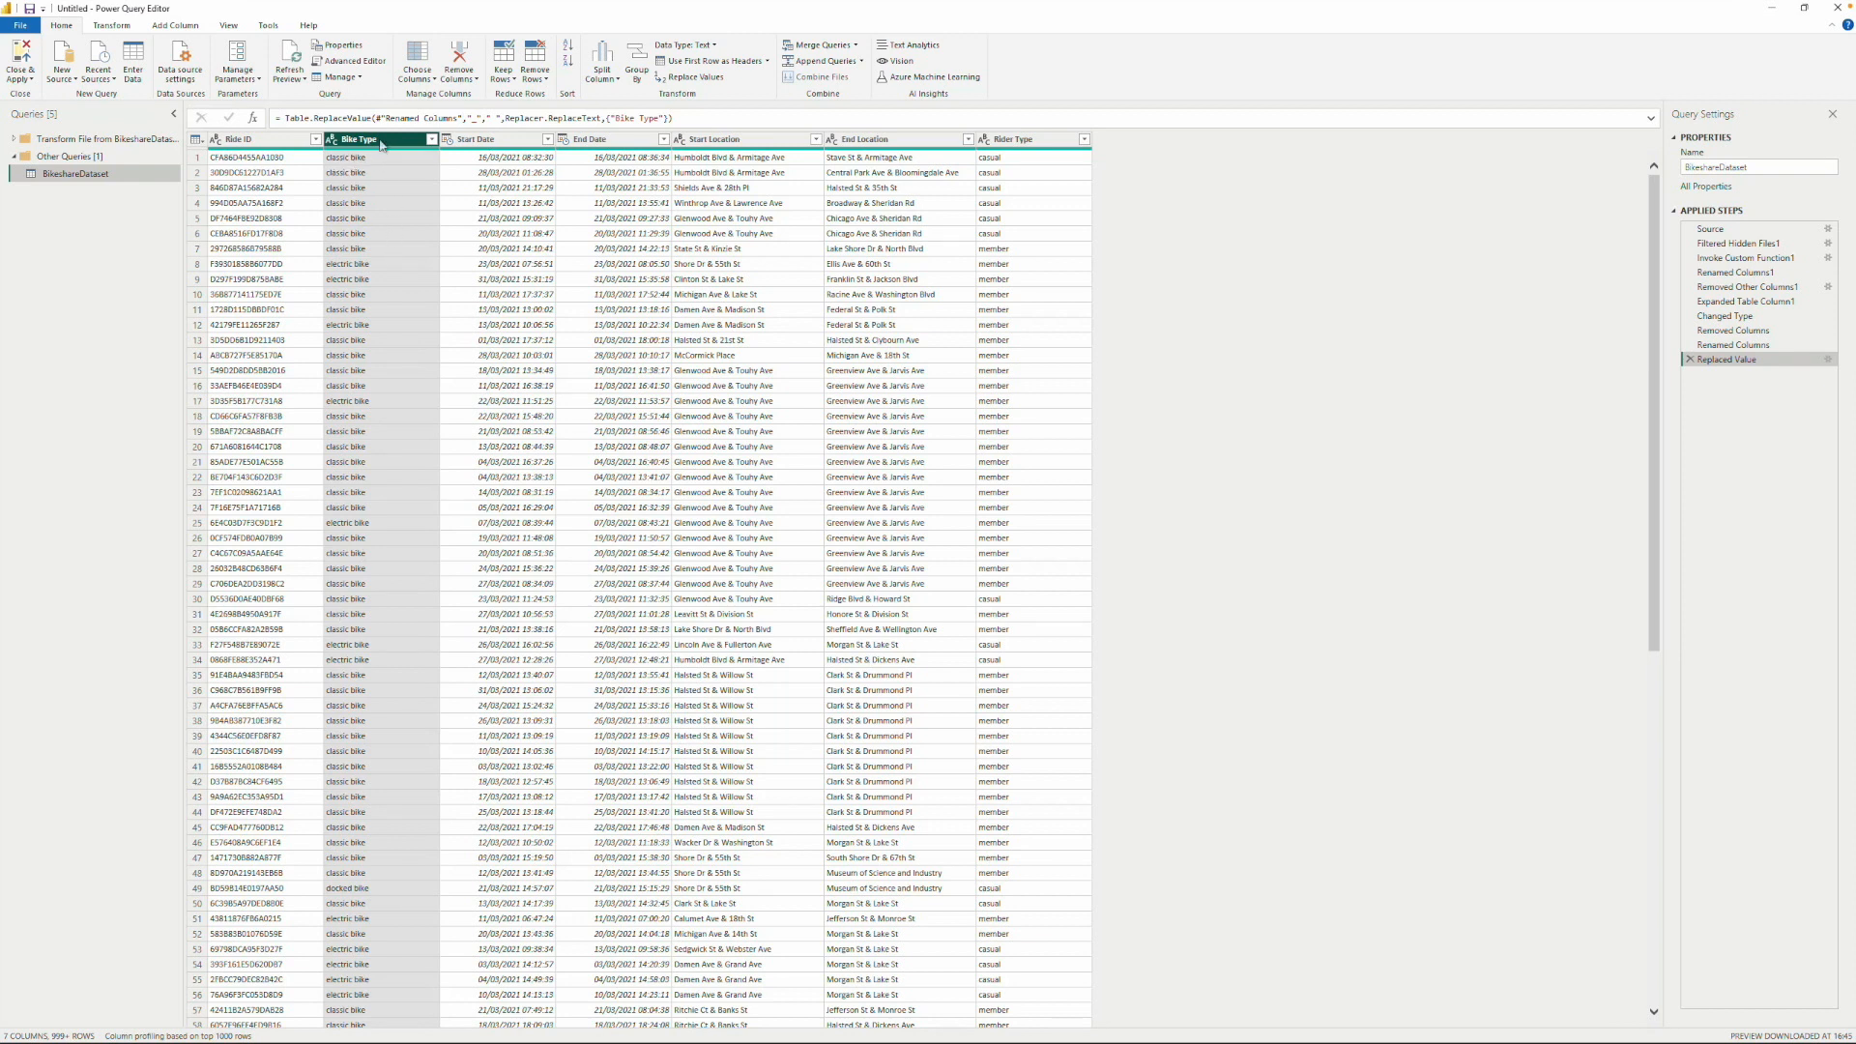
# Capitalize each word in the Bike Type column and apply its filter with all bike types kept selected.
pyautogui.rightClick(381, 145)
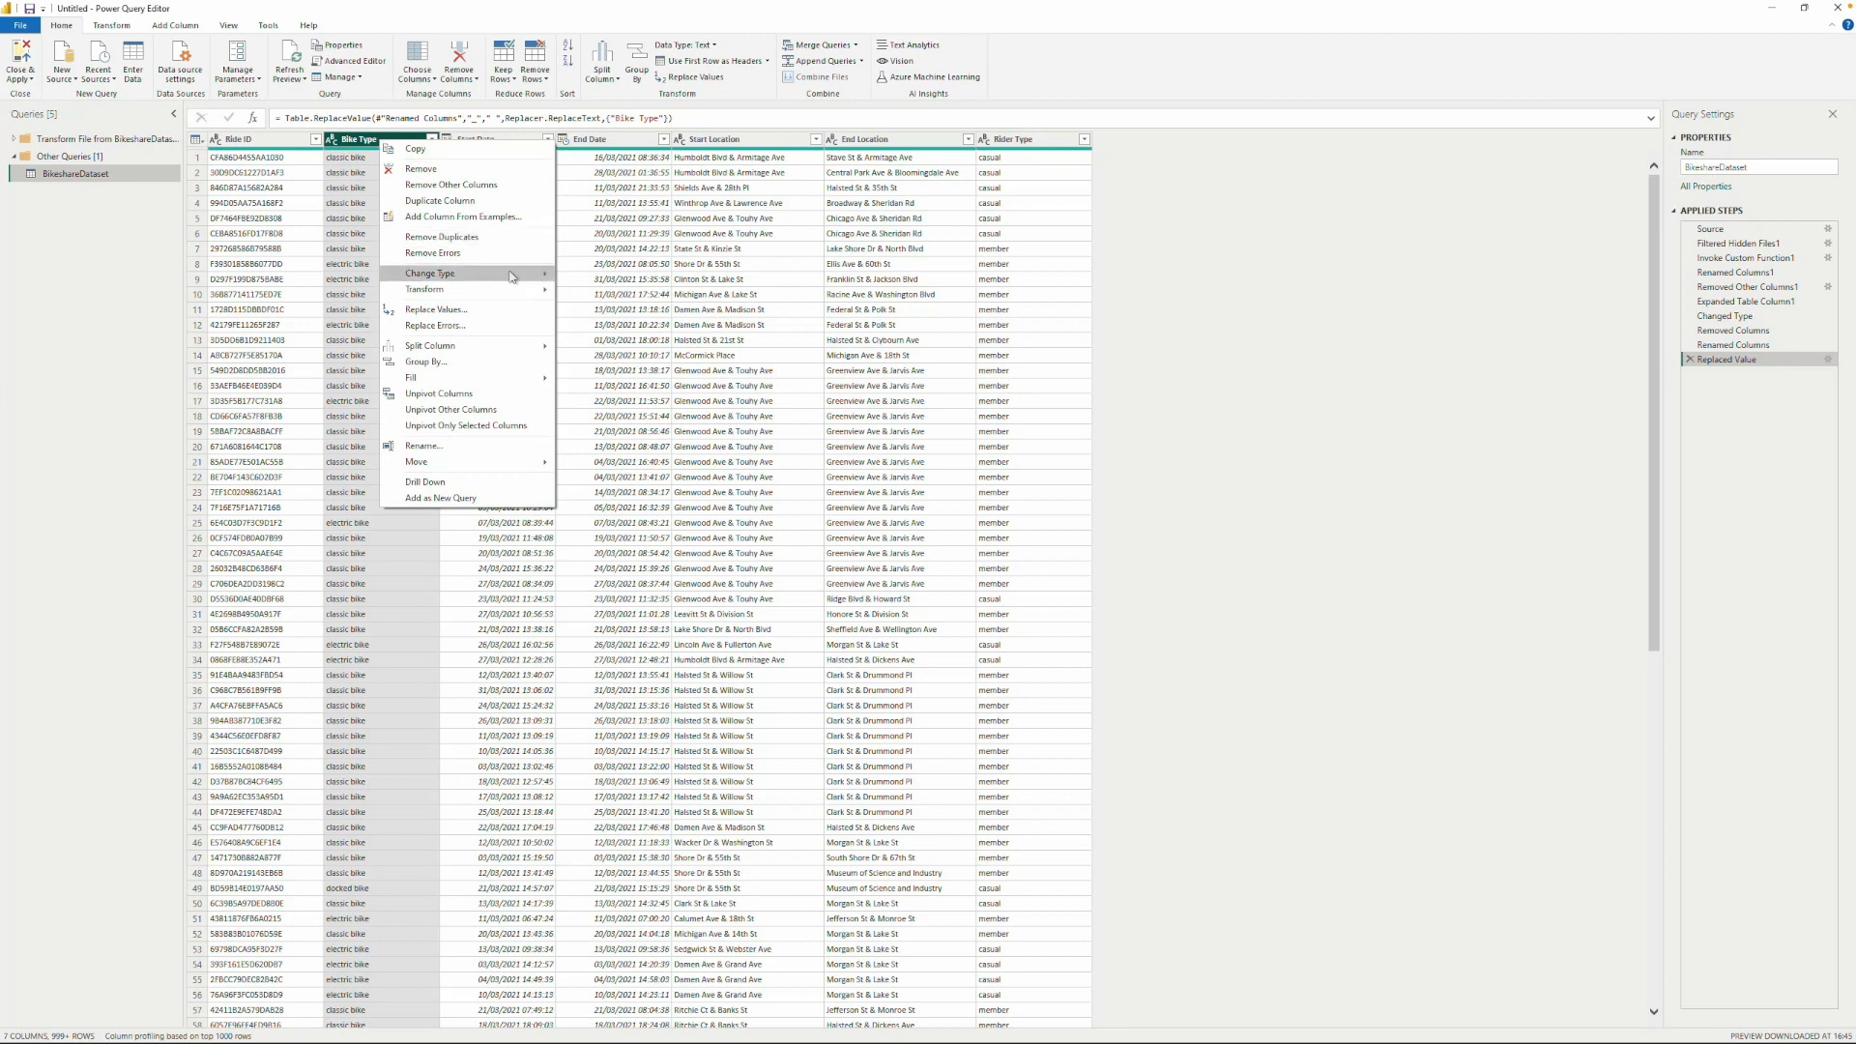
pyautogui.moveTo(495, 289)
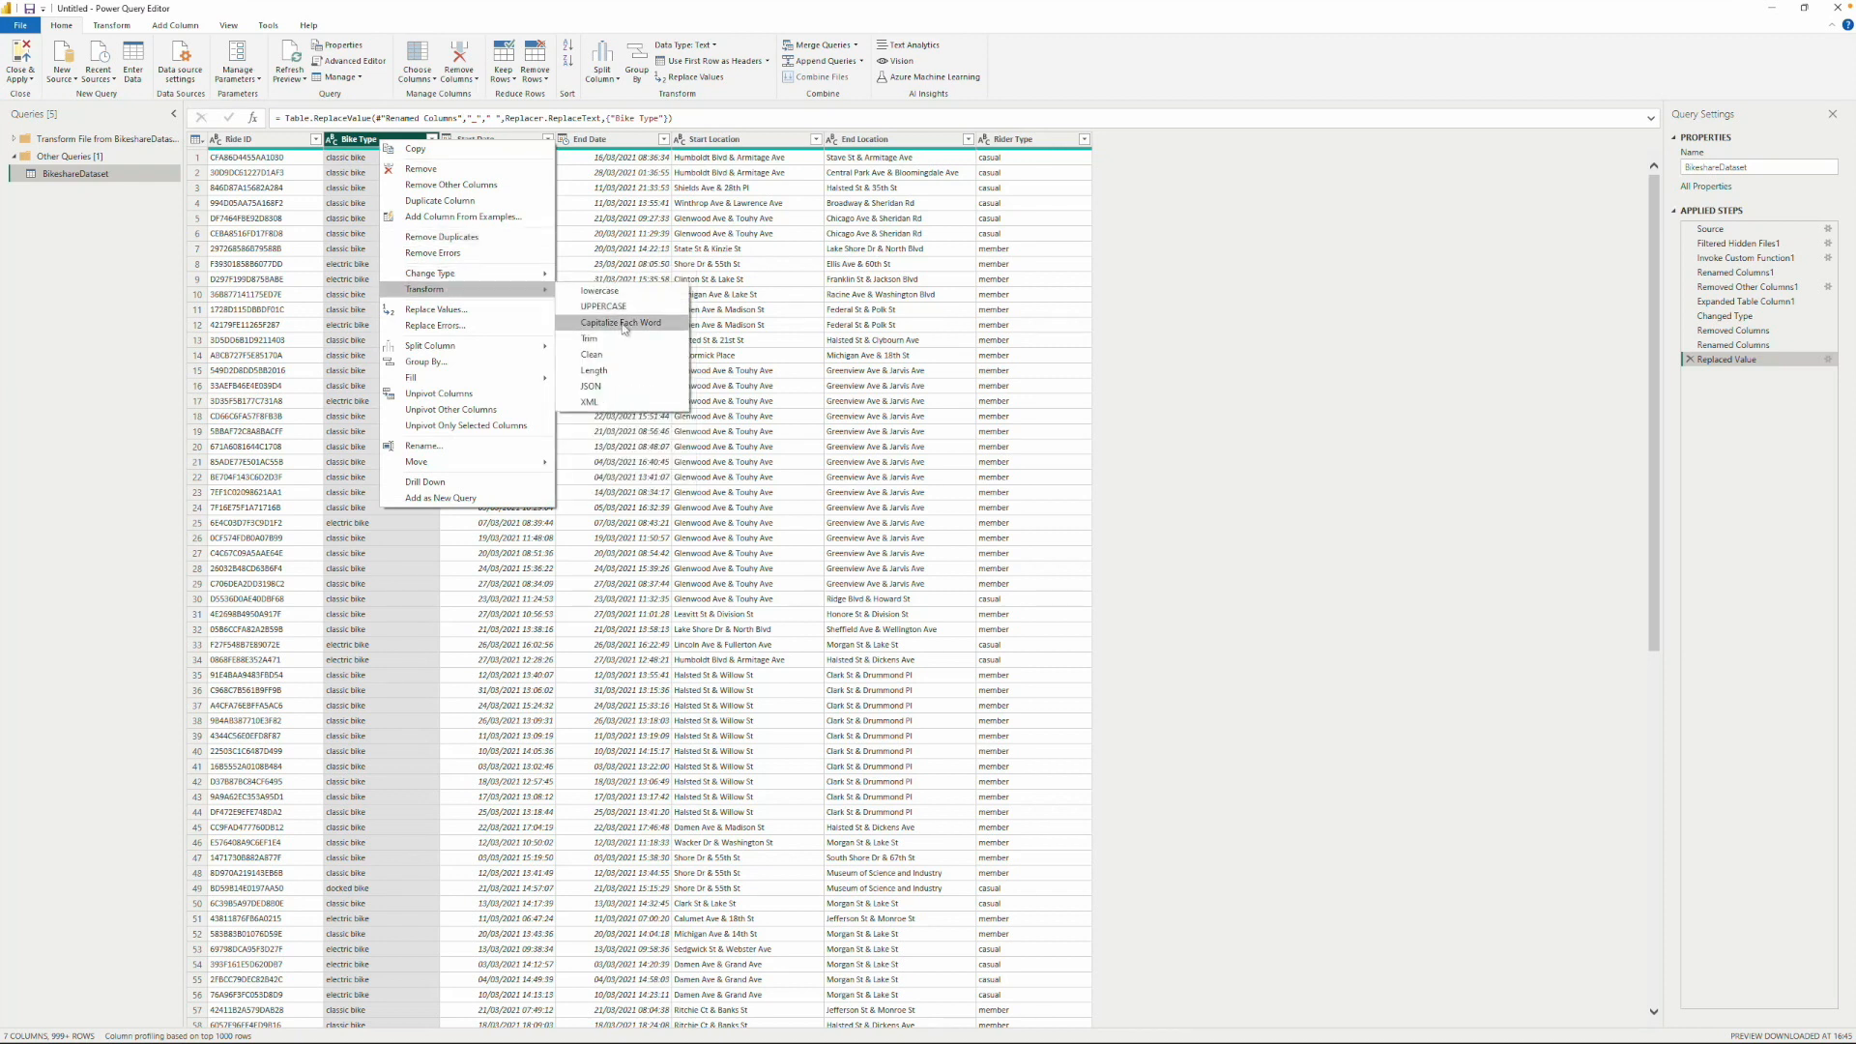
pyautogui.click(624, 325)
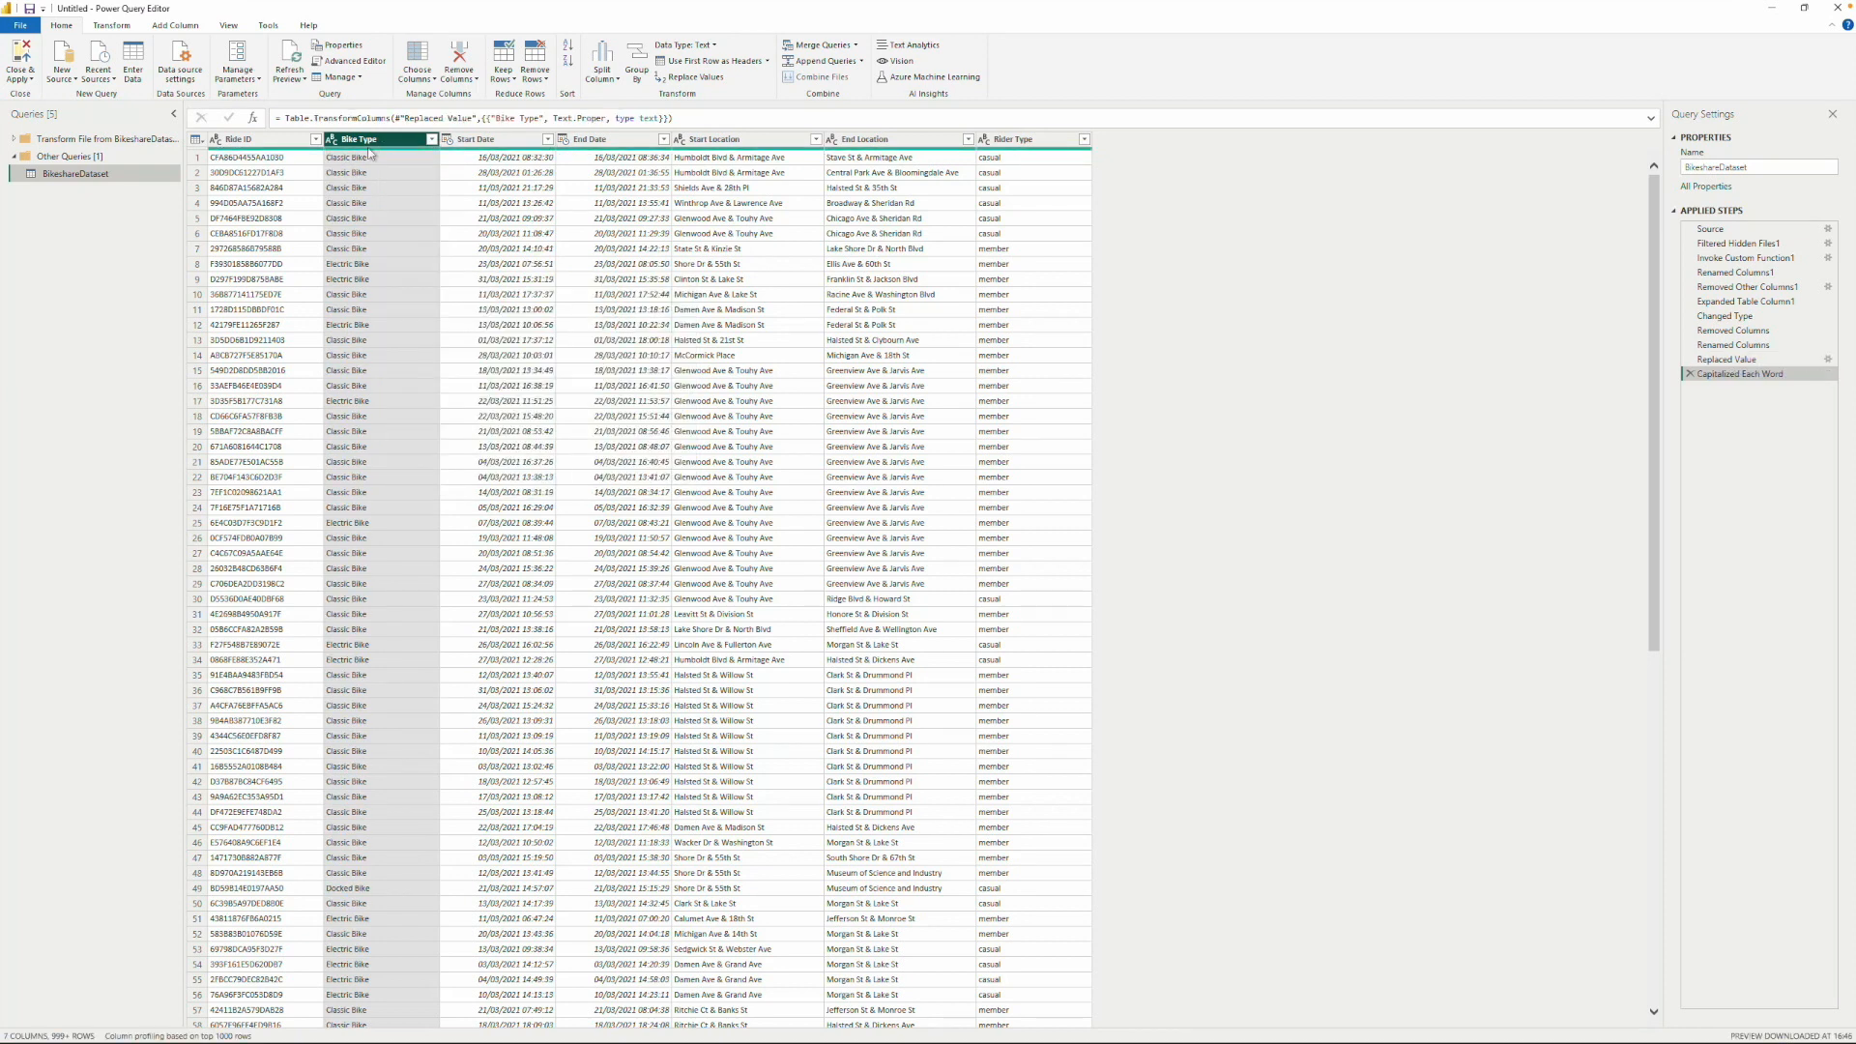
pyautogui.click(431, 139)
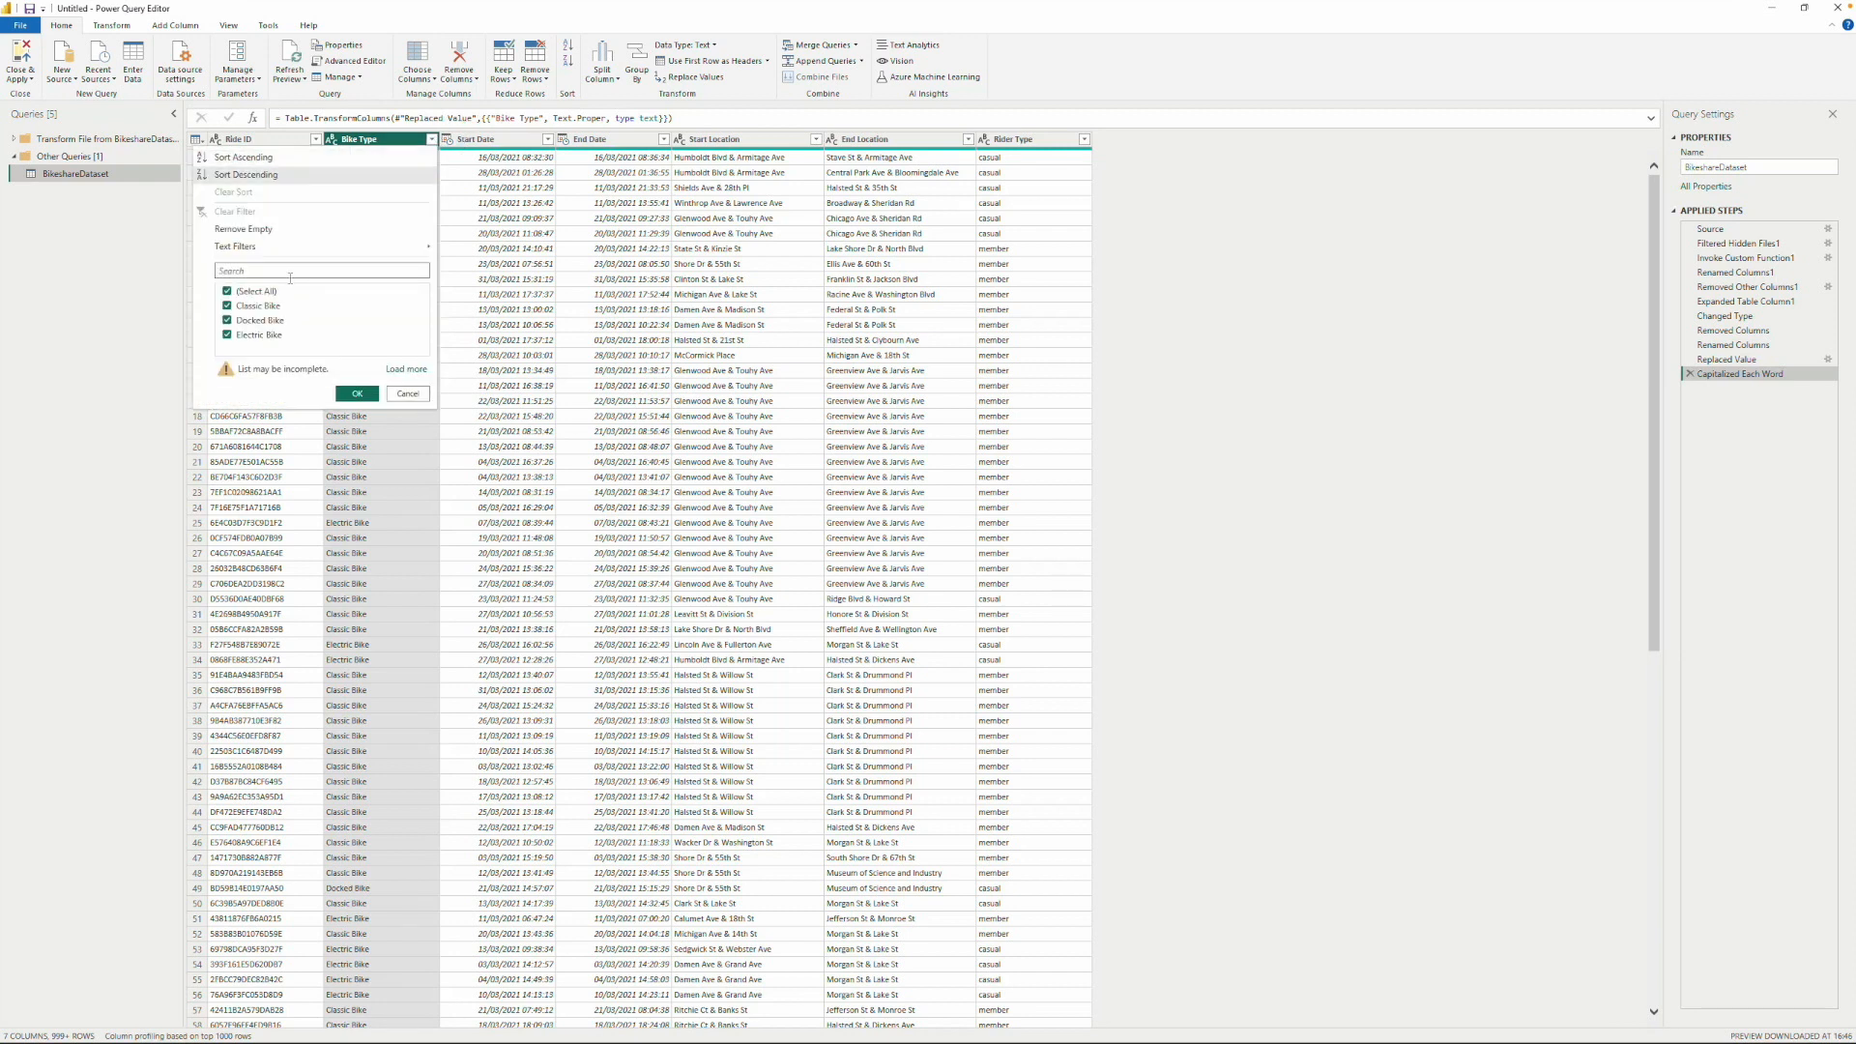
pyautogui.click(357, 394)
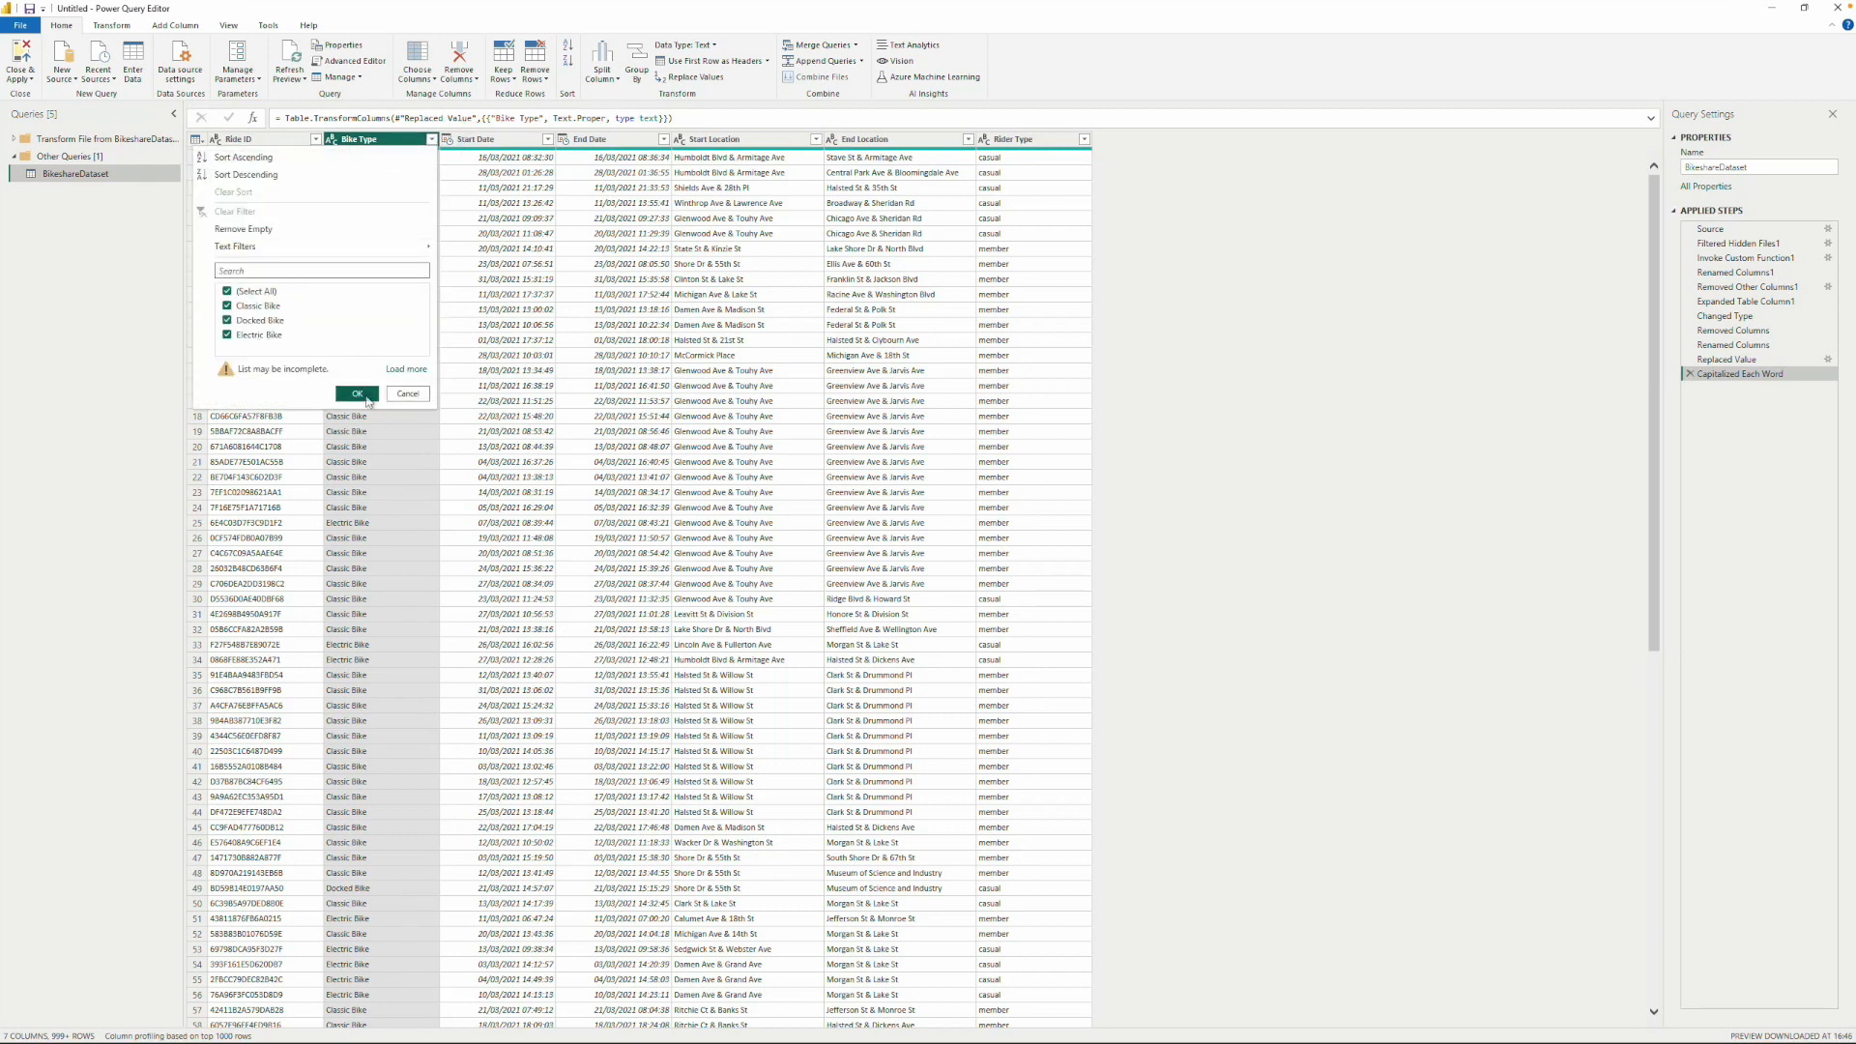
# Capitalize each word in the Rider Type column.
pyautogui.click(1025, 144)
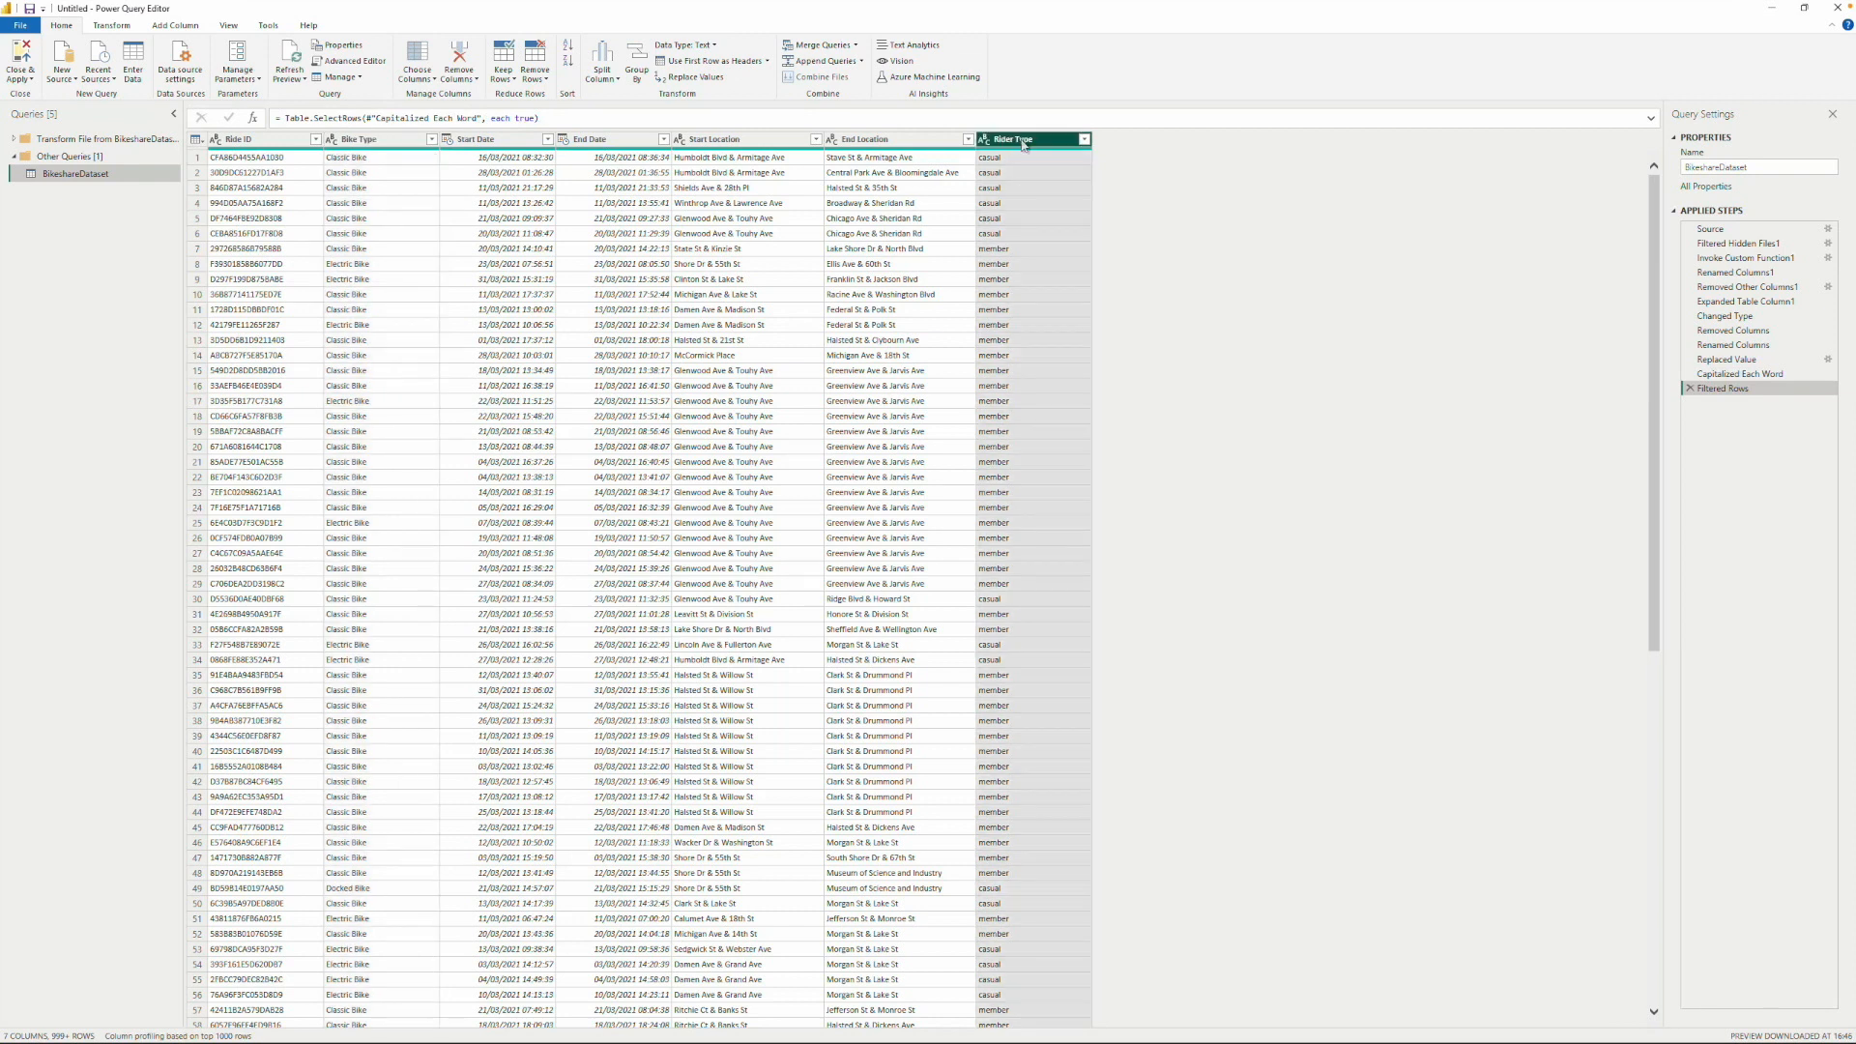
pyautogui.rightClick(1025, 143)
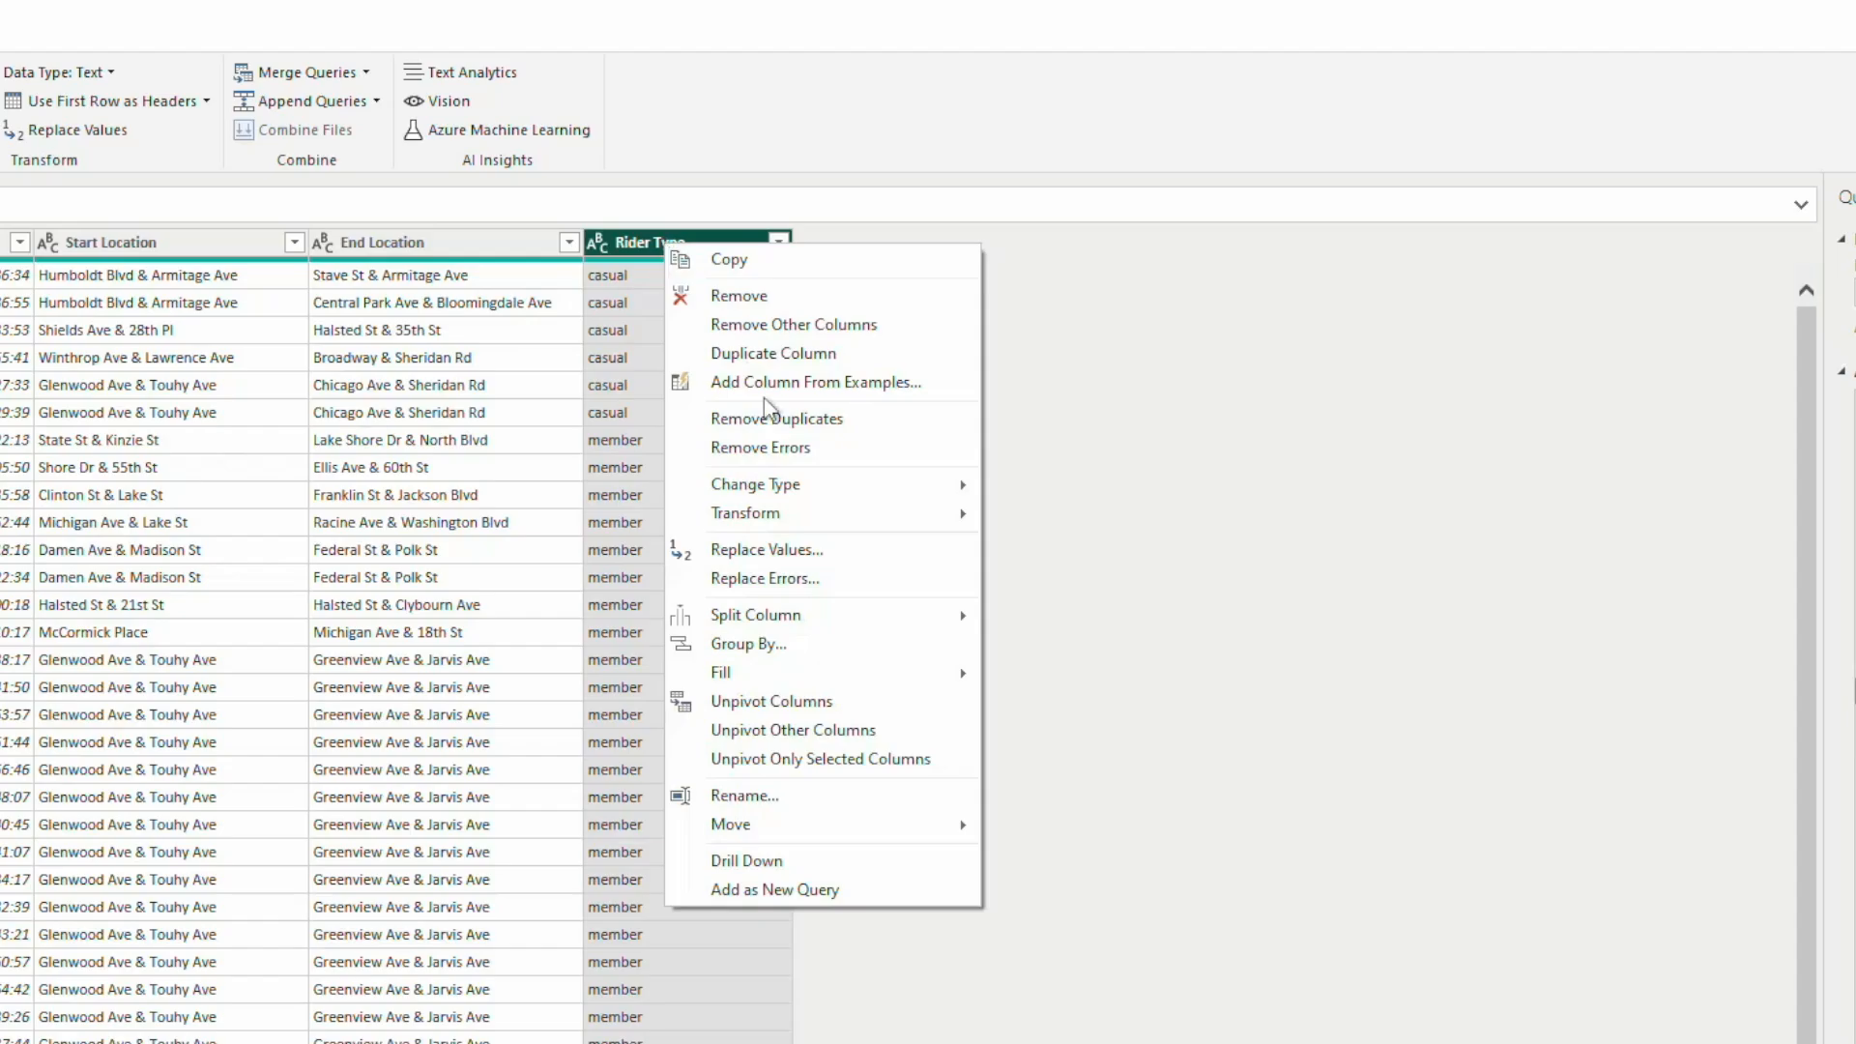
pyautogui.moveTo(1087, 289)
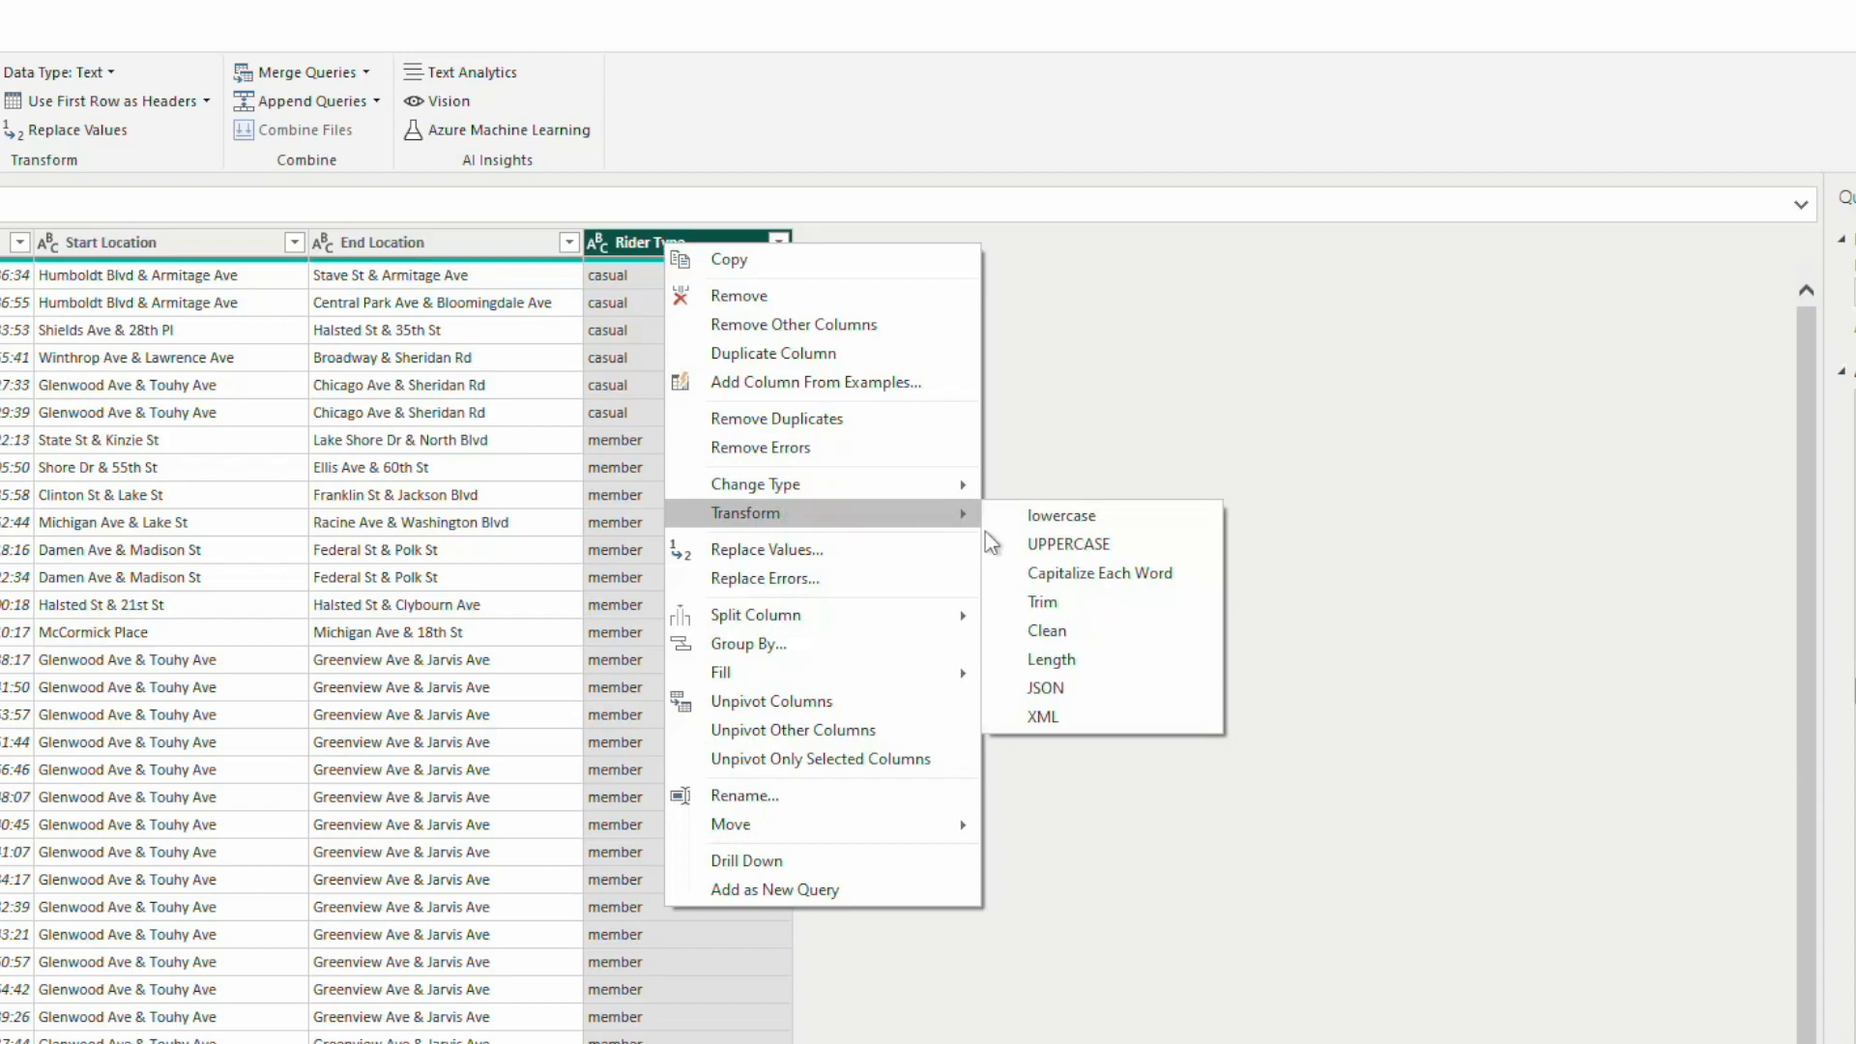
pyautogui.click(1073, 572)
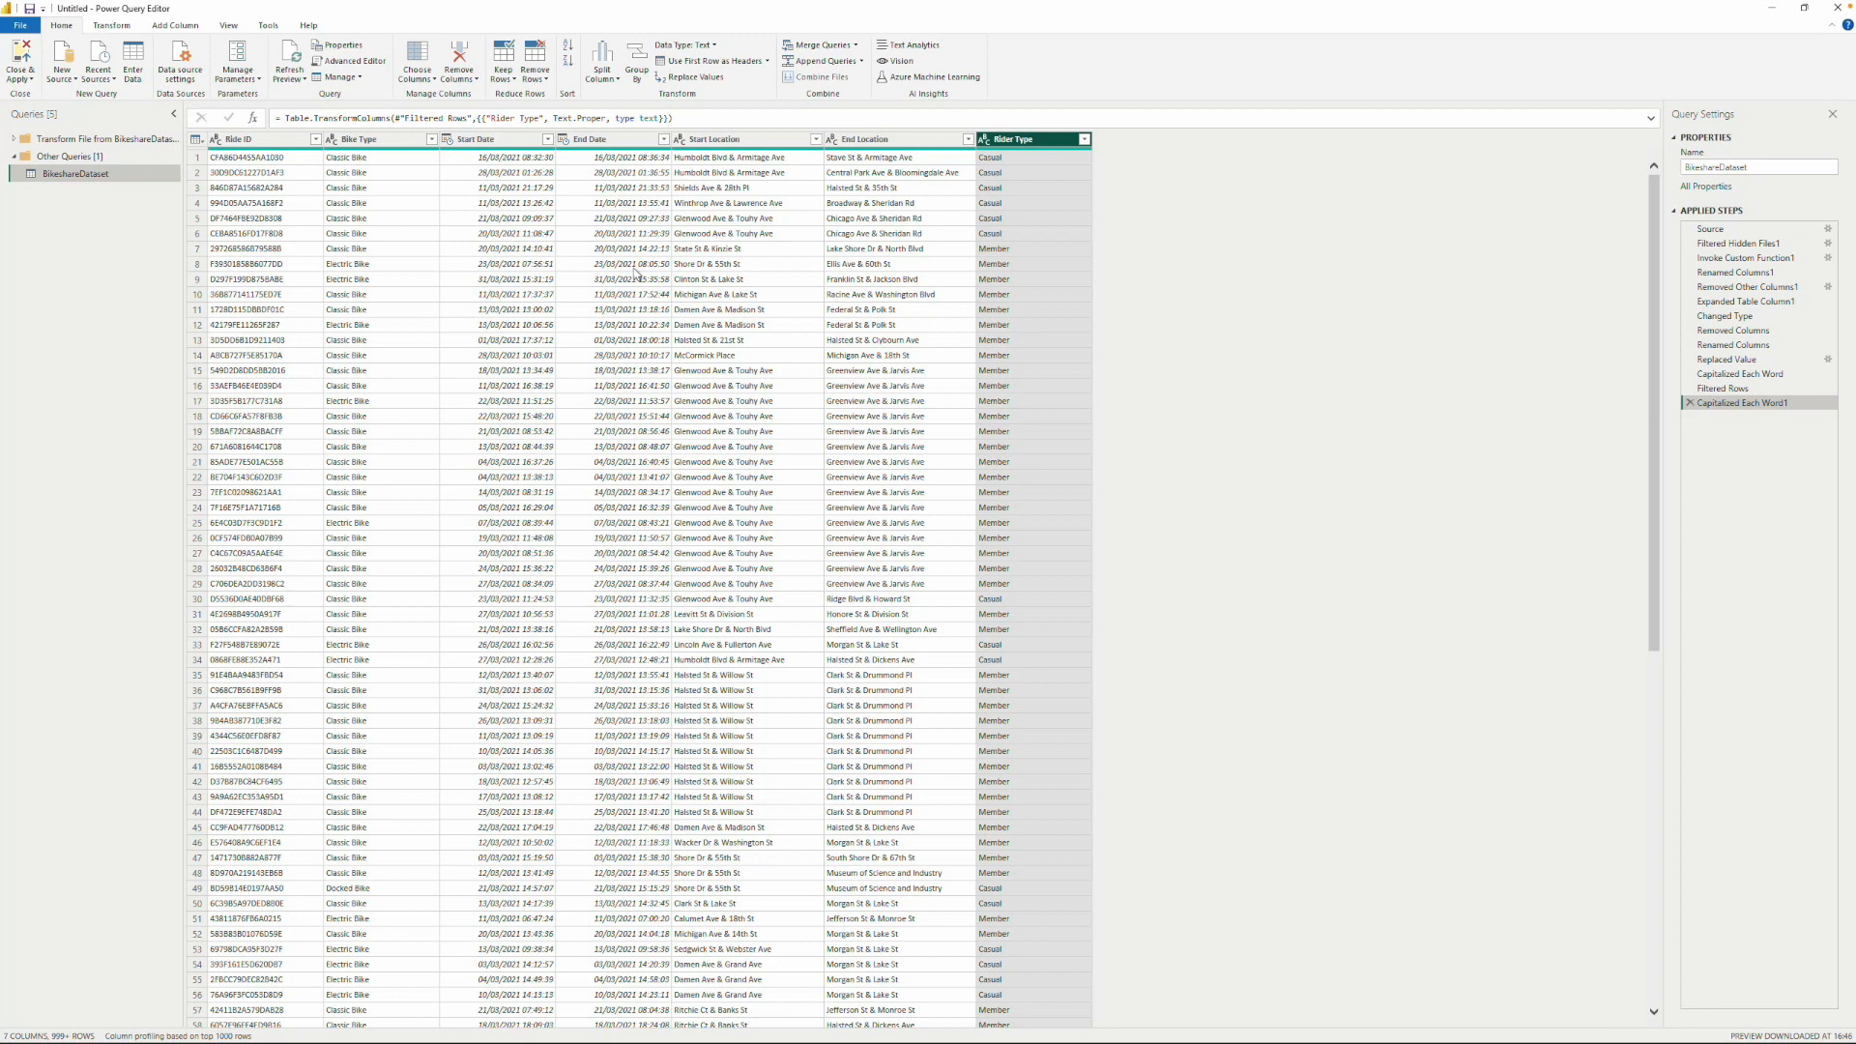
# Add a new column that extracts only the time from the Start Date column.
pyautogui.click(511, 143)
pyautogui.click(591, 140)
pyautogui.click(507, 142)
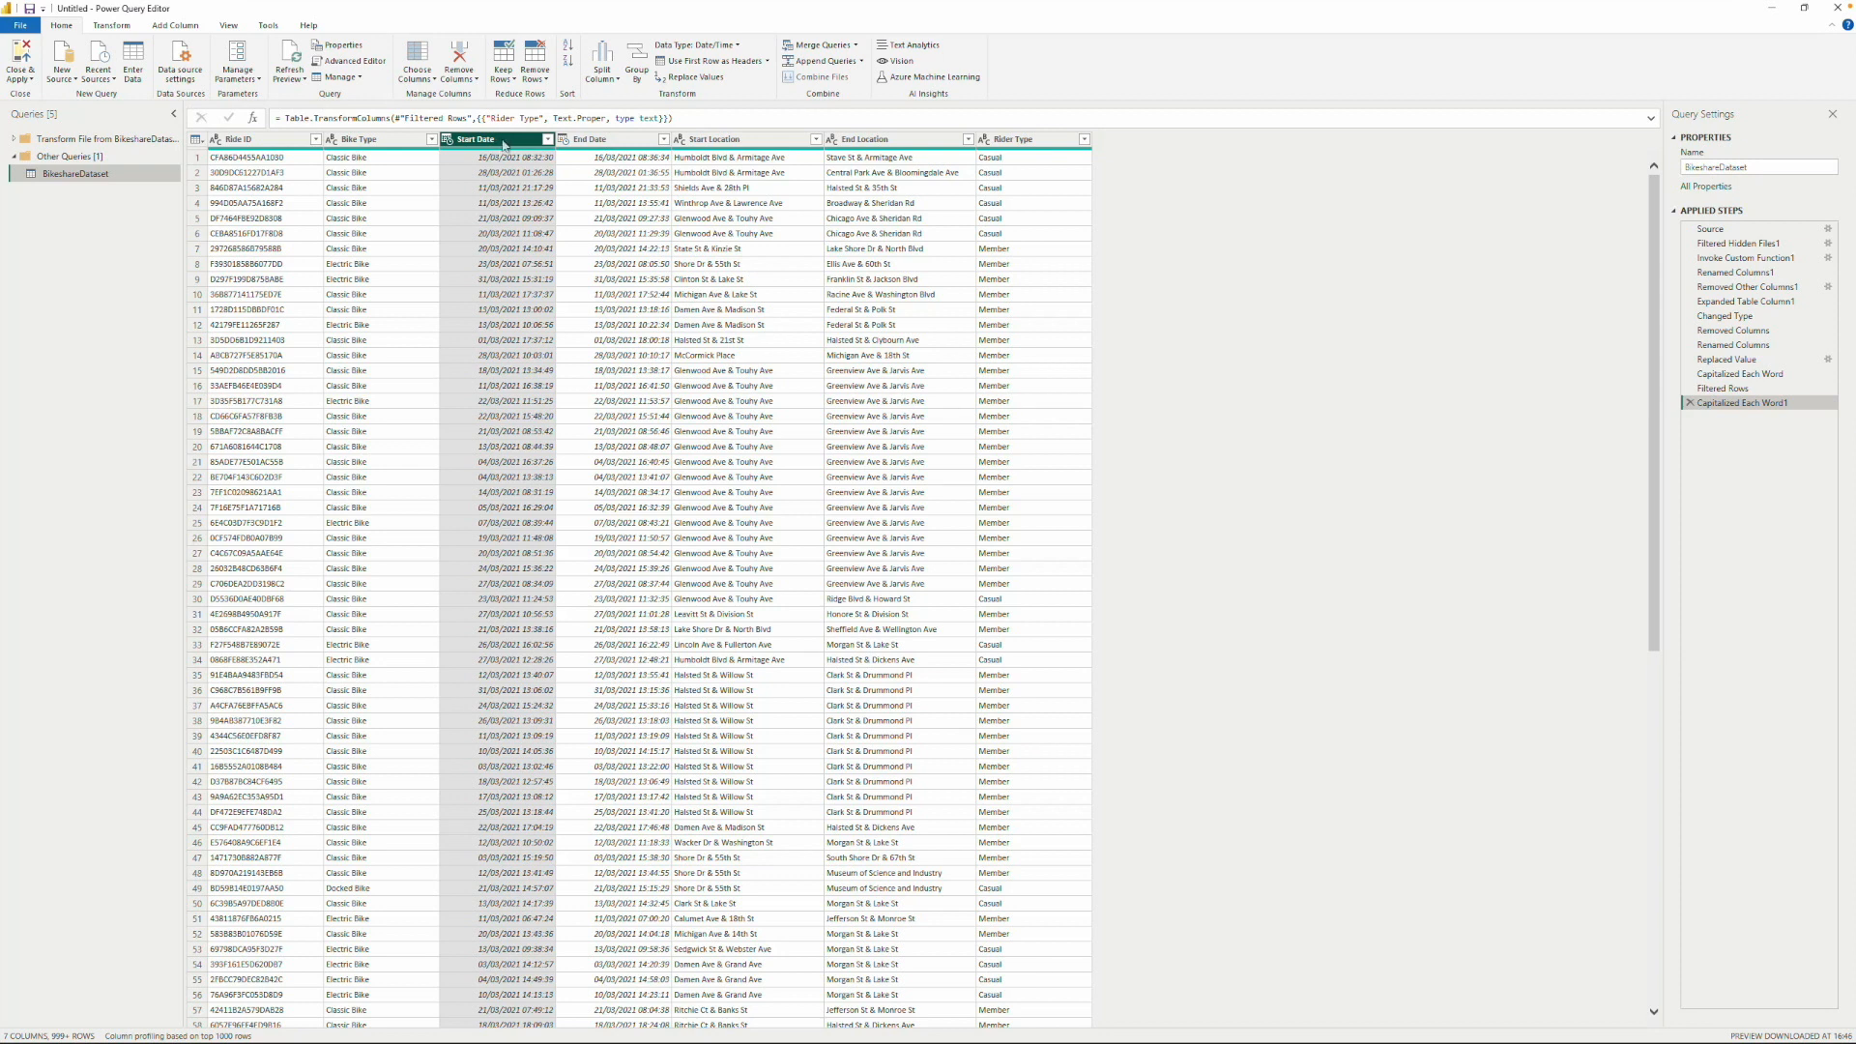
pyautogui.click(182, 28)
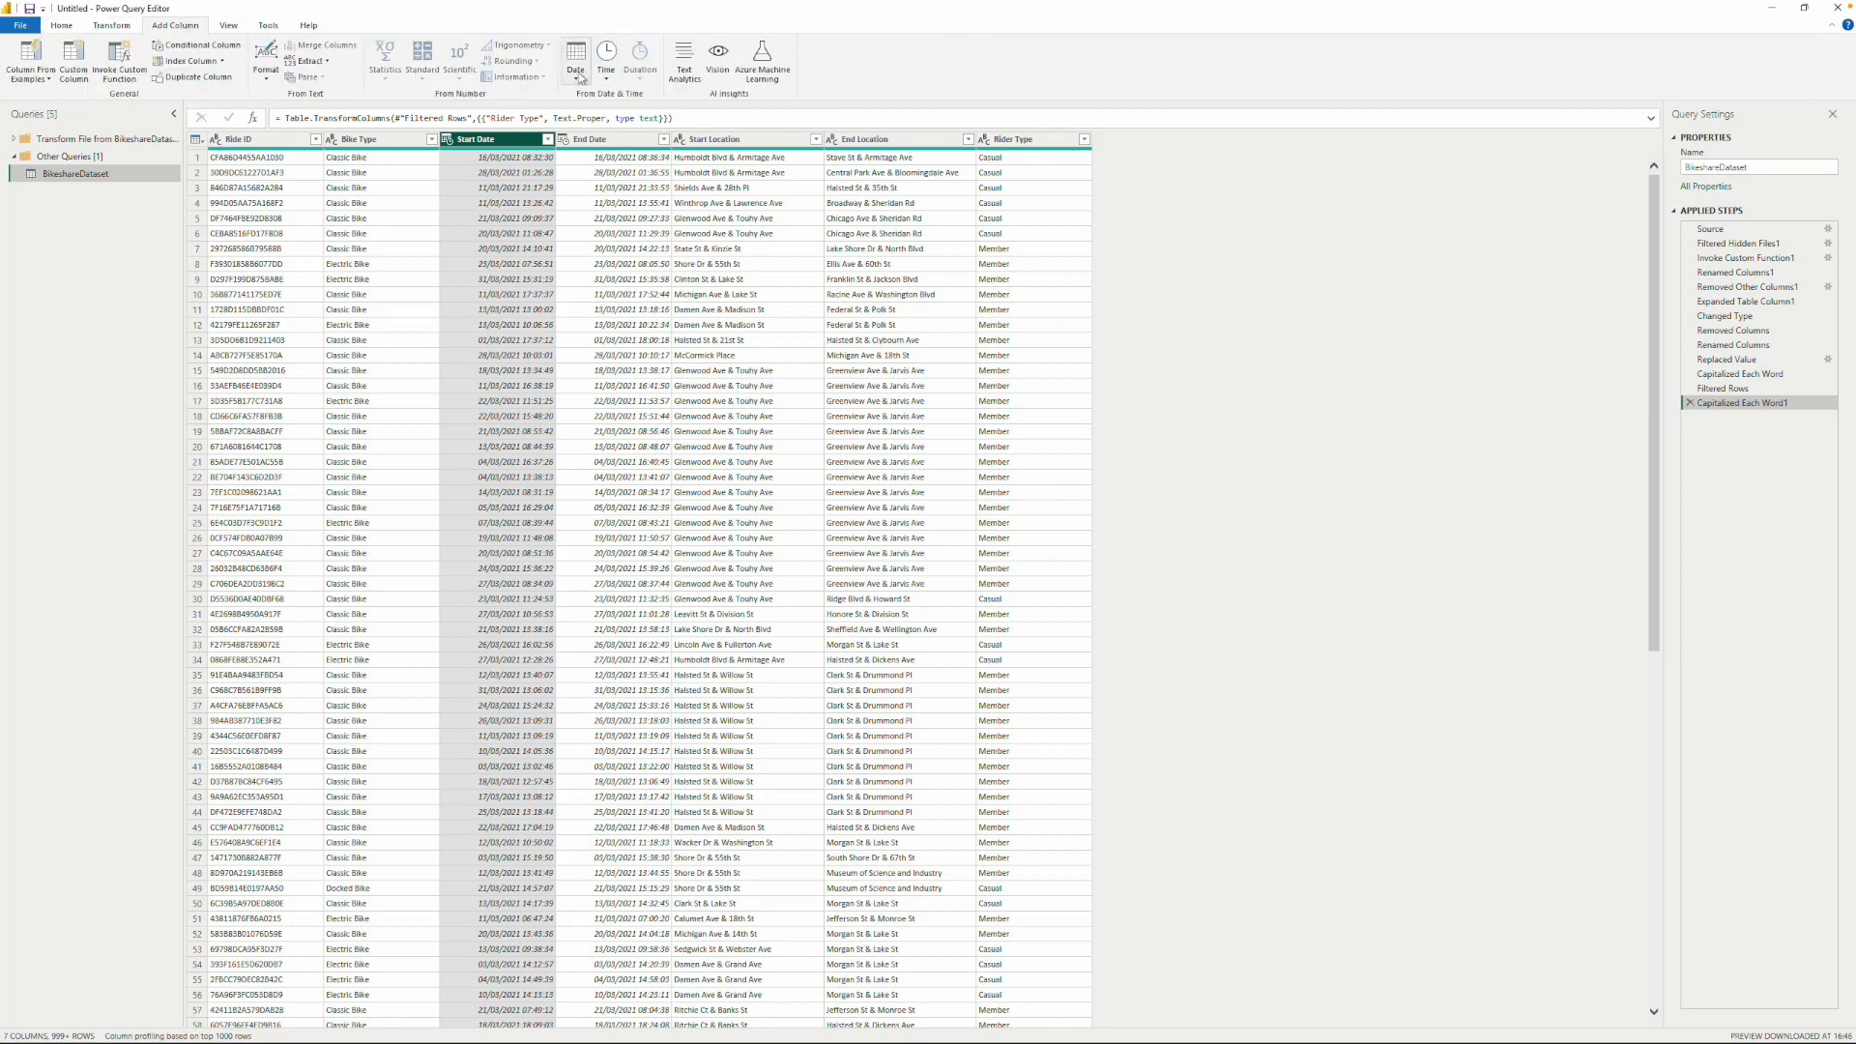
pyautogui.click(605, 78)
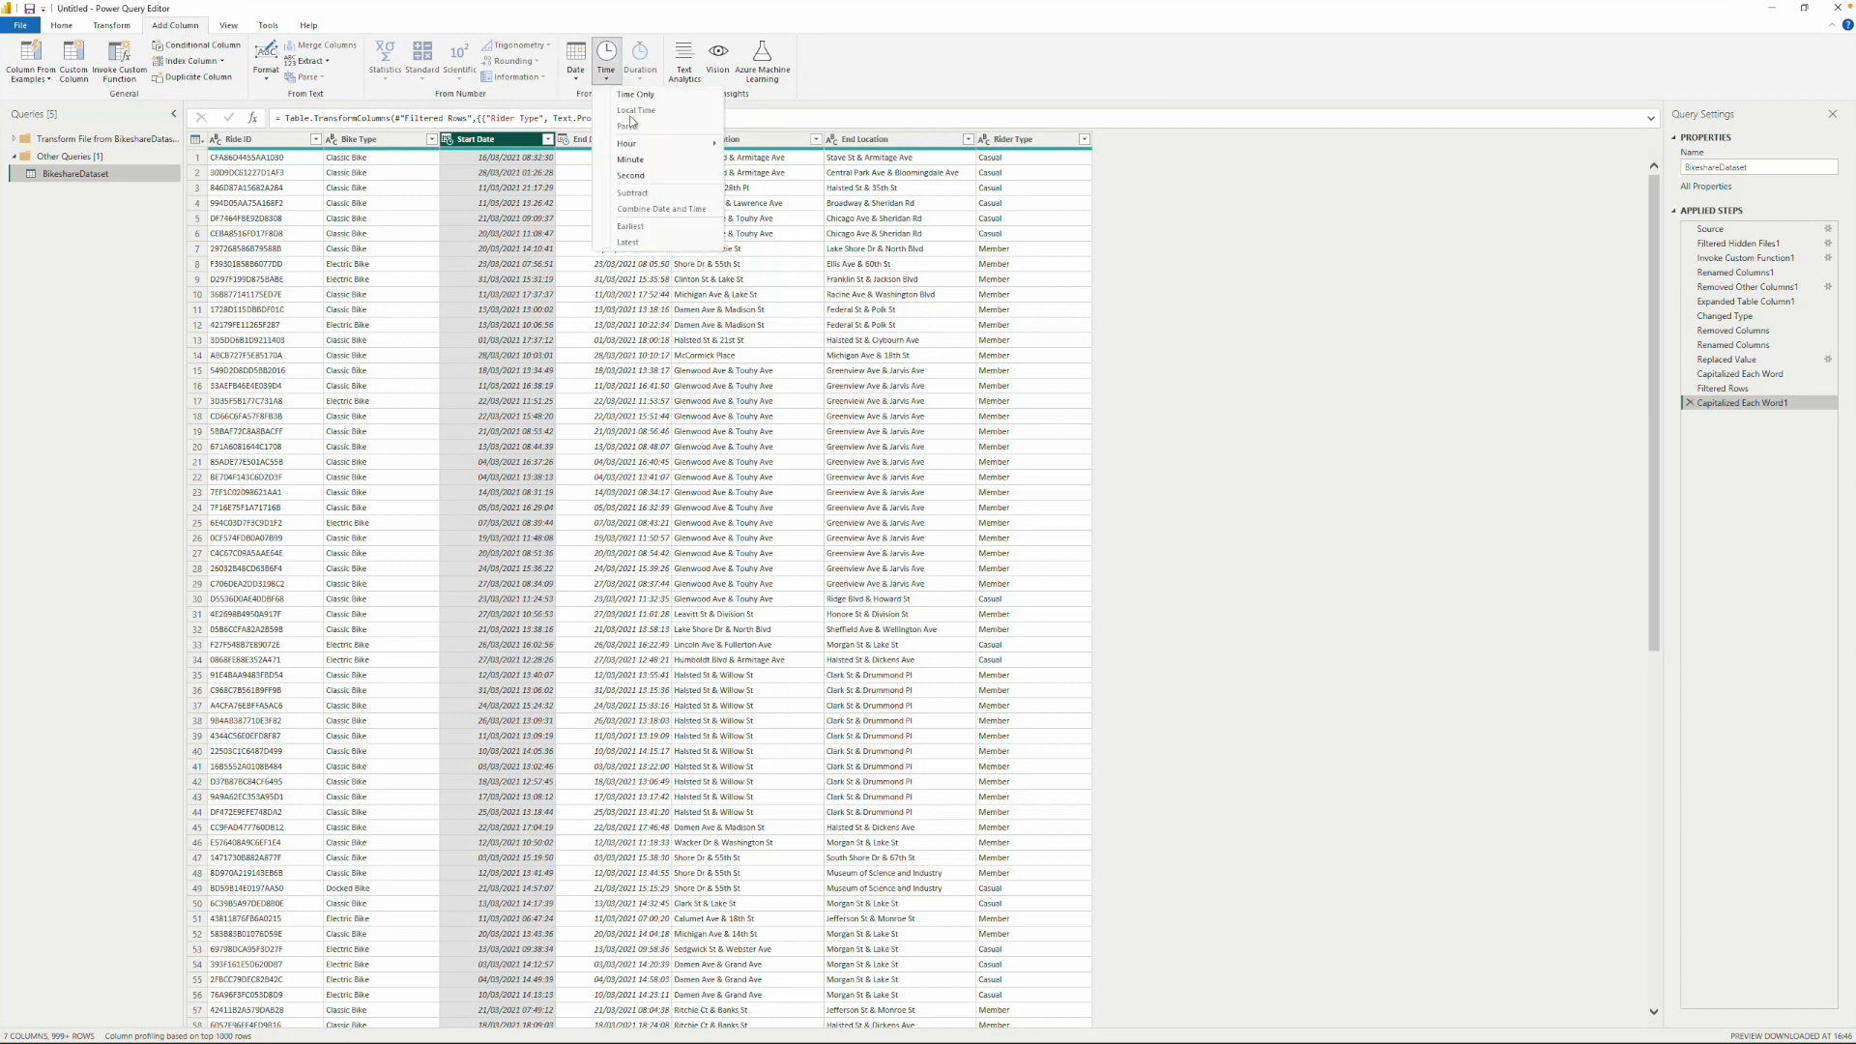
pyautogui.click(640, 96)
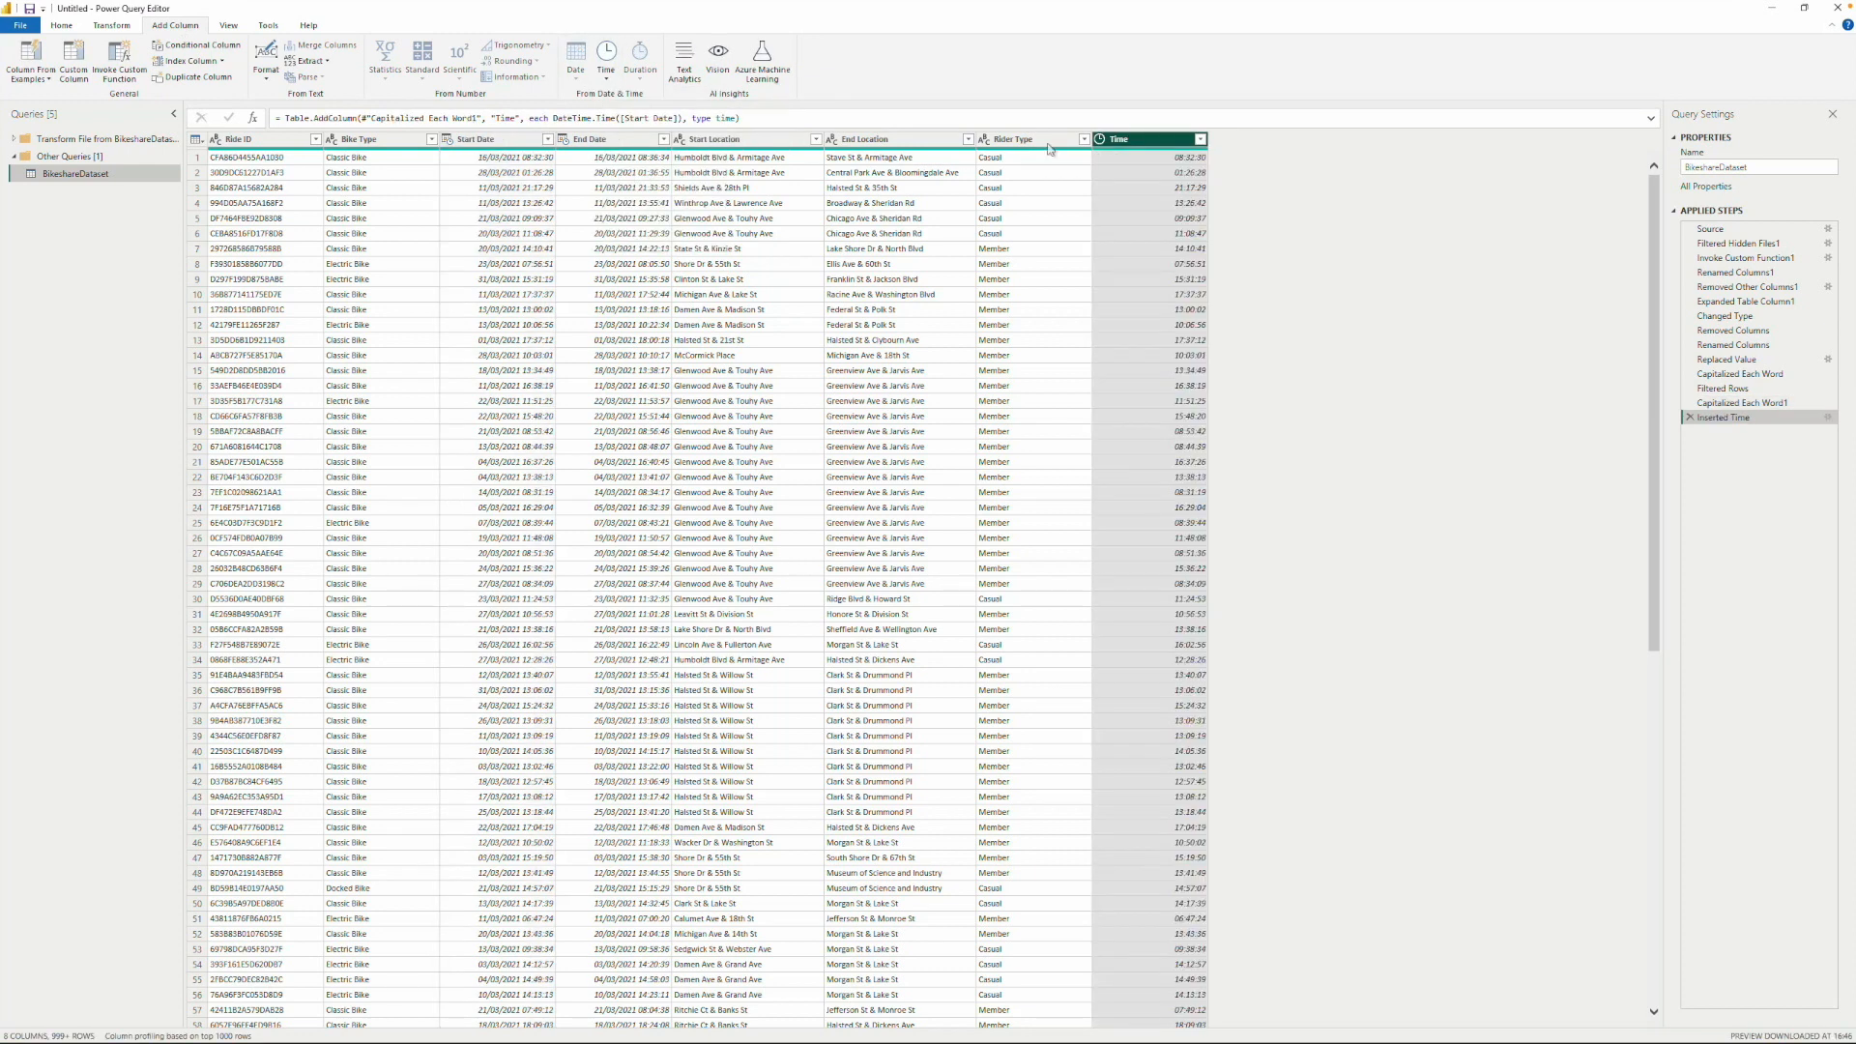
# Rename the new Time column as Start Time and move it directly after the Start Date column.
pyautogui.doubleClick(1135, 141)
pyautogui.write('Start')
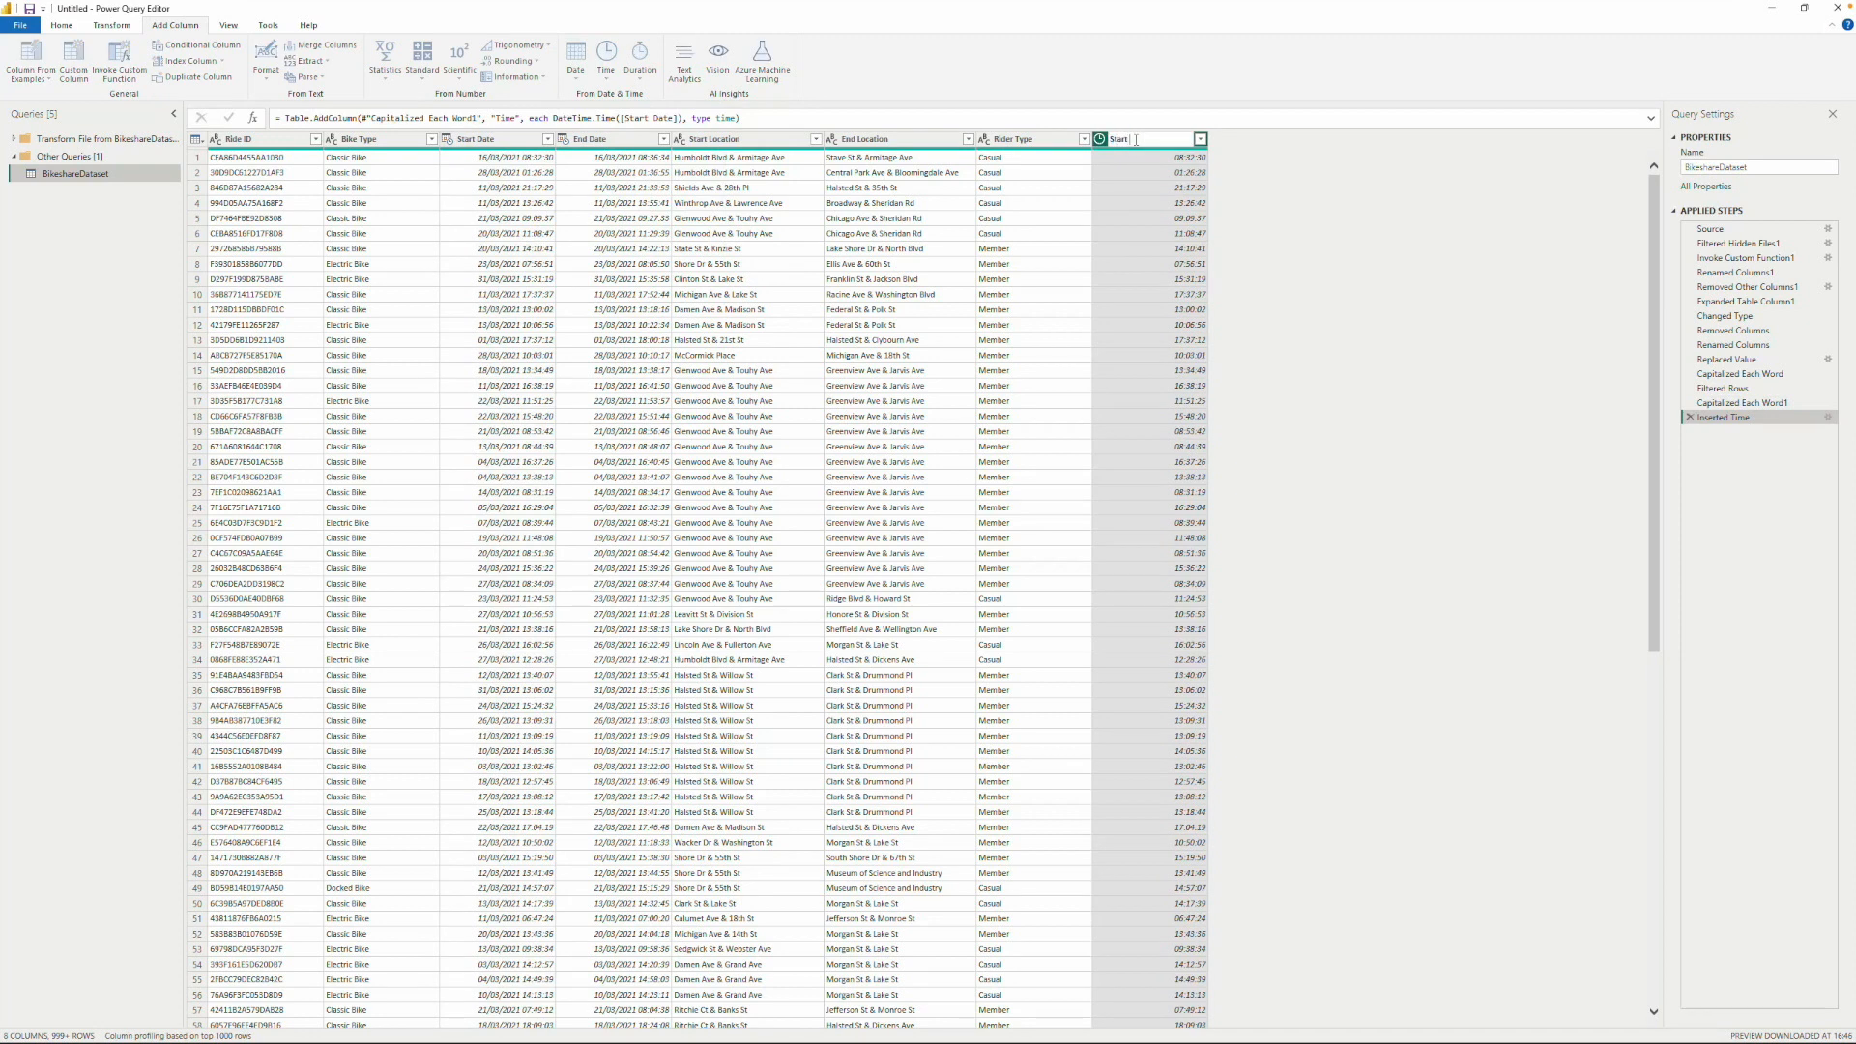
pyautogui.press('Return')
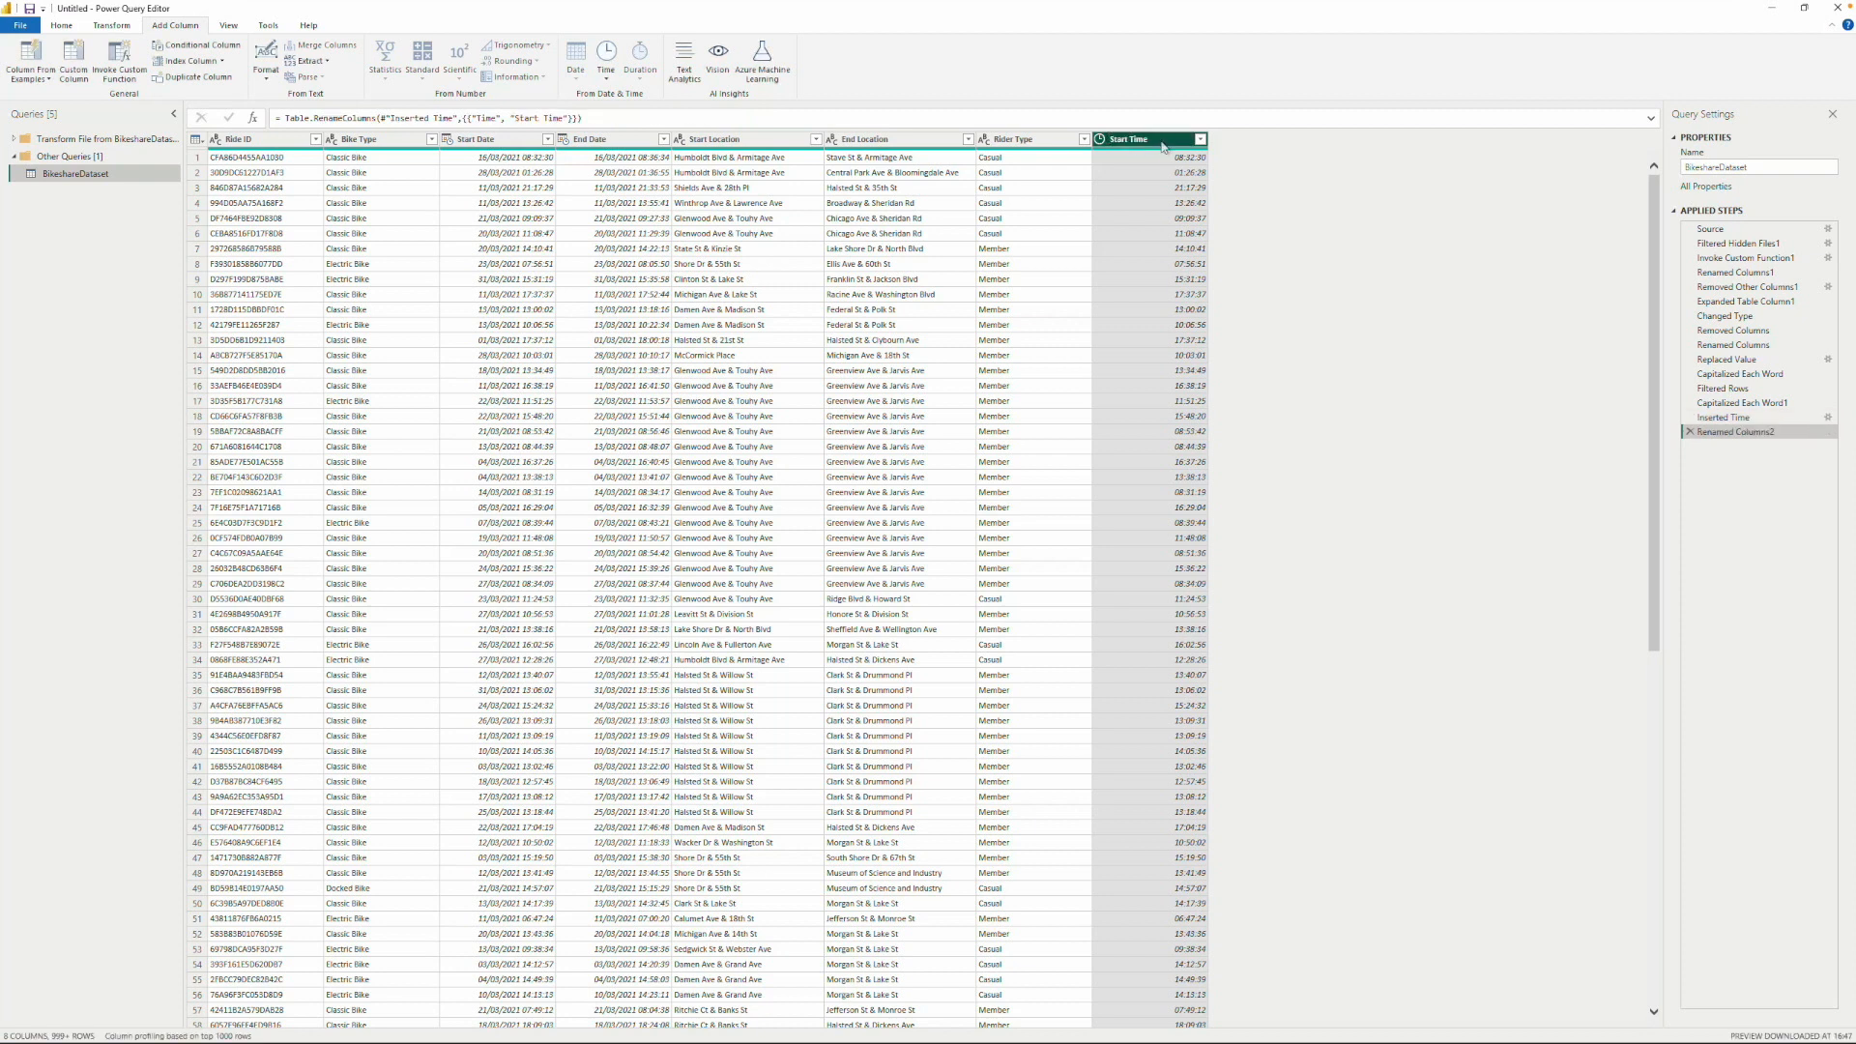
pyautogui.moveTo(1163, 145); pyautogui.dragTo(627, 150)
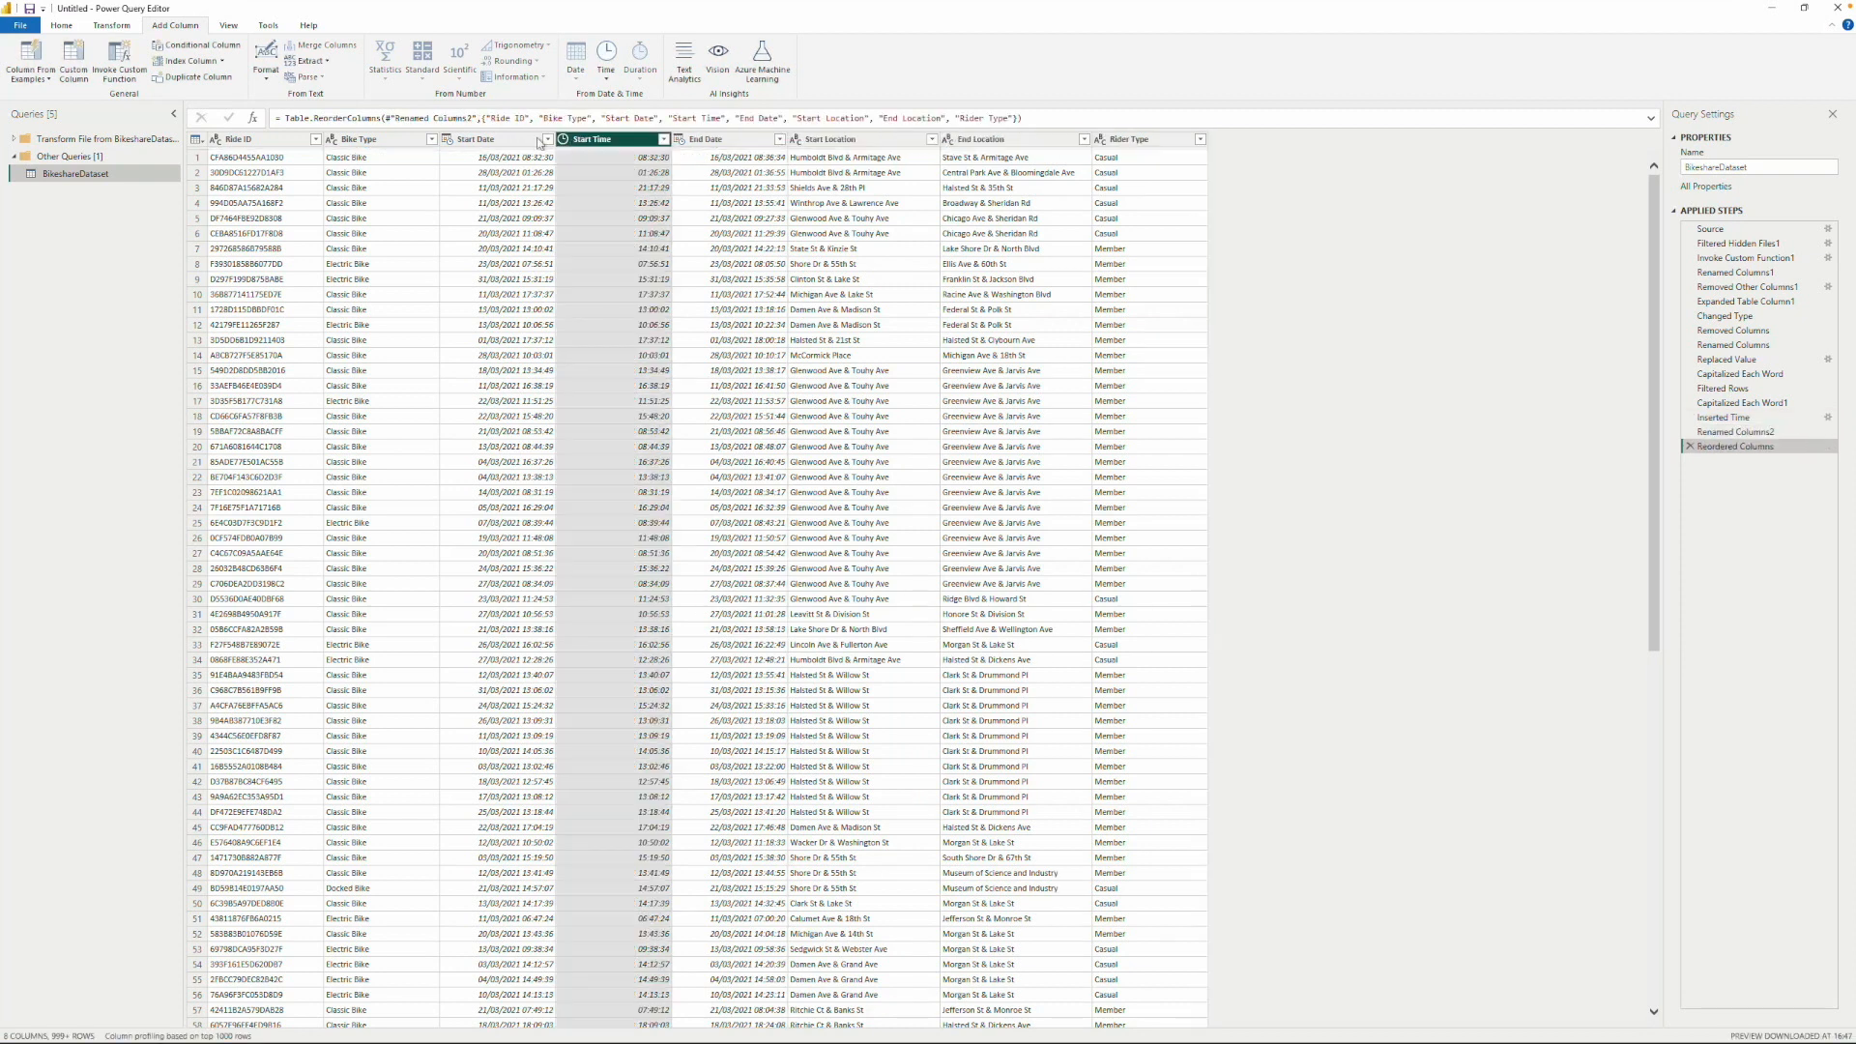
# Change the data type of the Start Date column to Date.
pyautogui.click(498, 142)
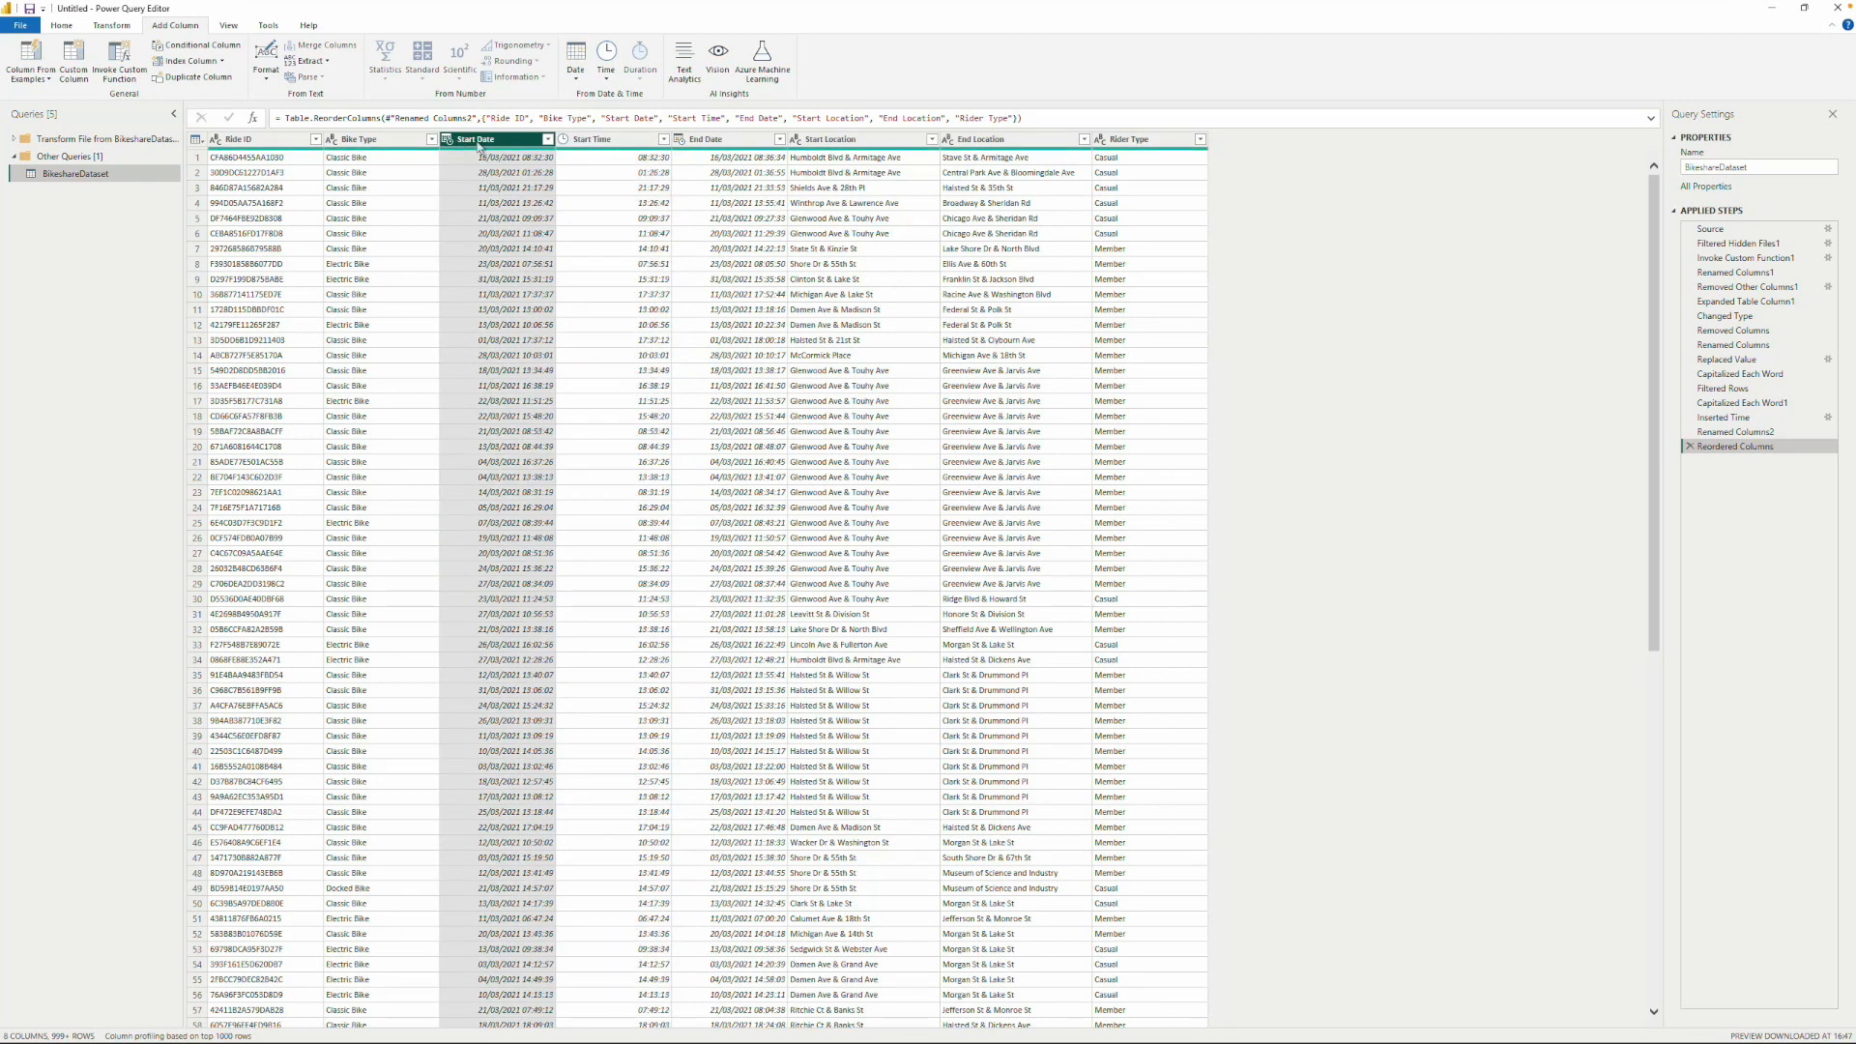
pyautogui.click(447, 143)
pyautogui.click(483, 235)
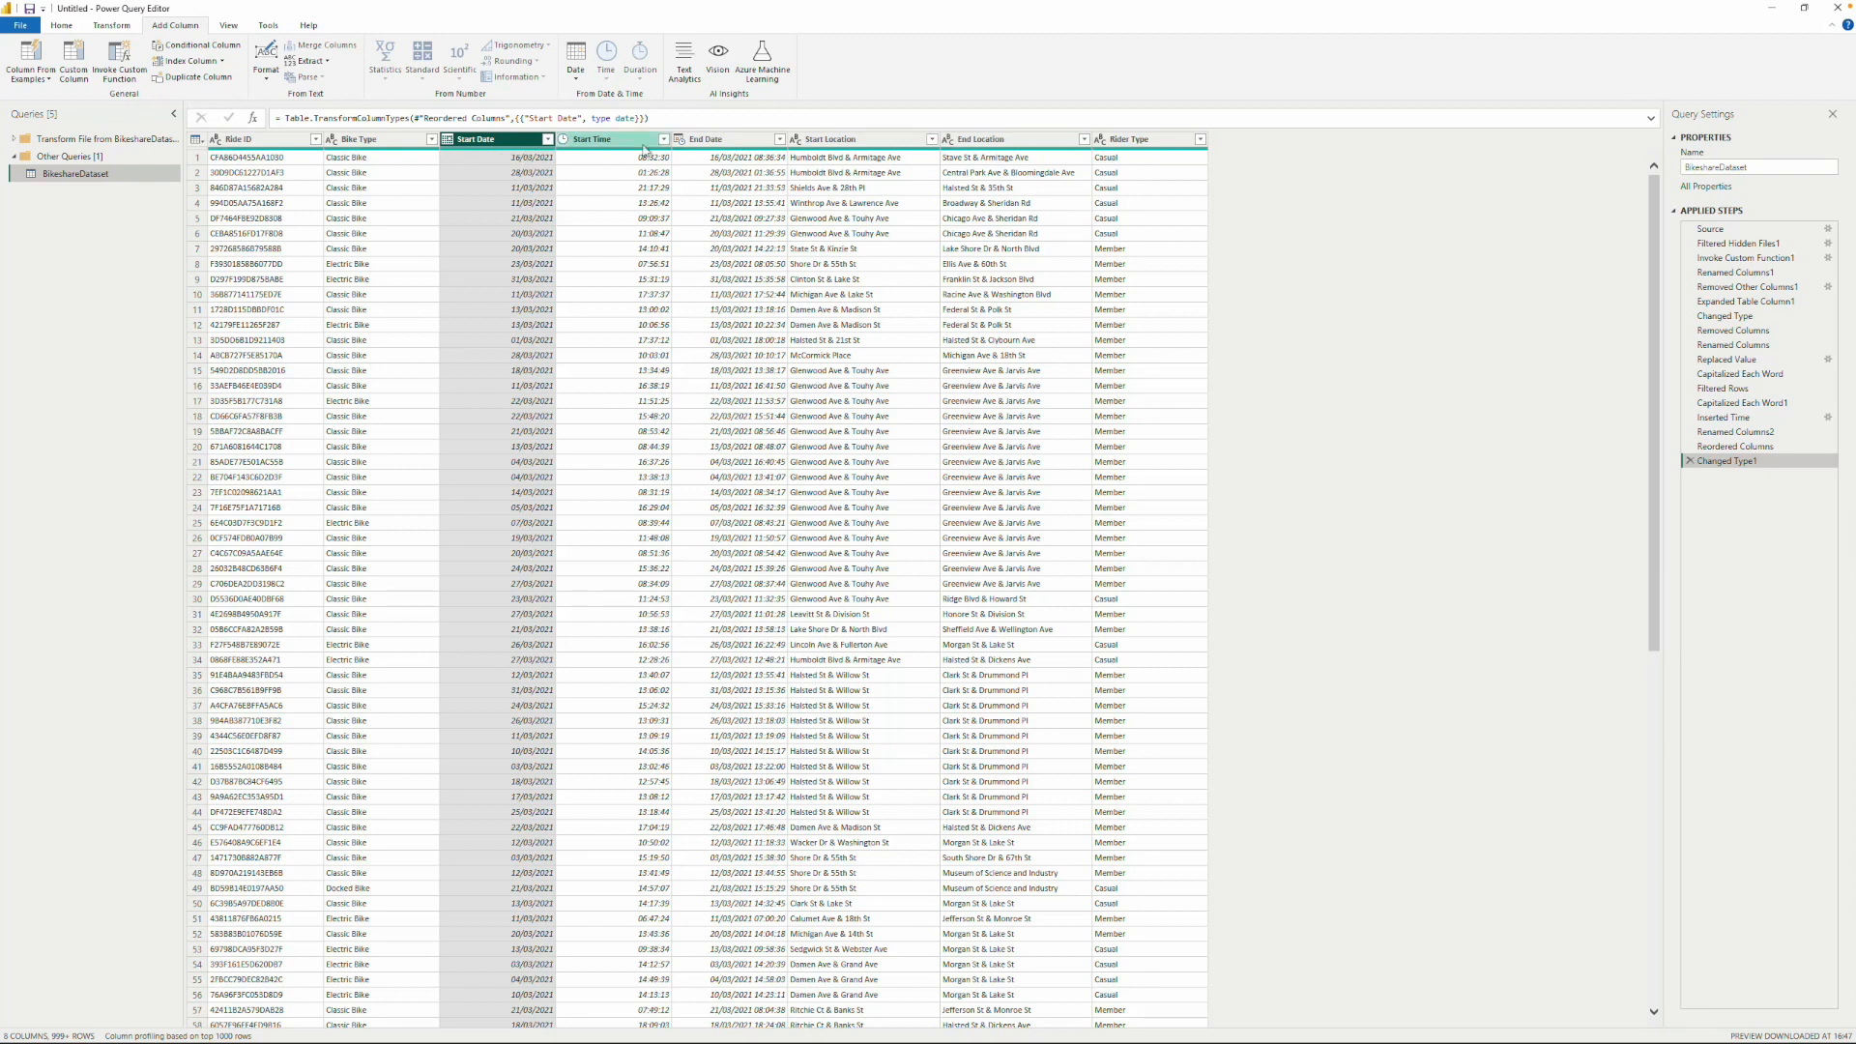
# Add a new column that extracts only the time from the End Date column.
pyautogui.click(729, 142)
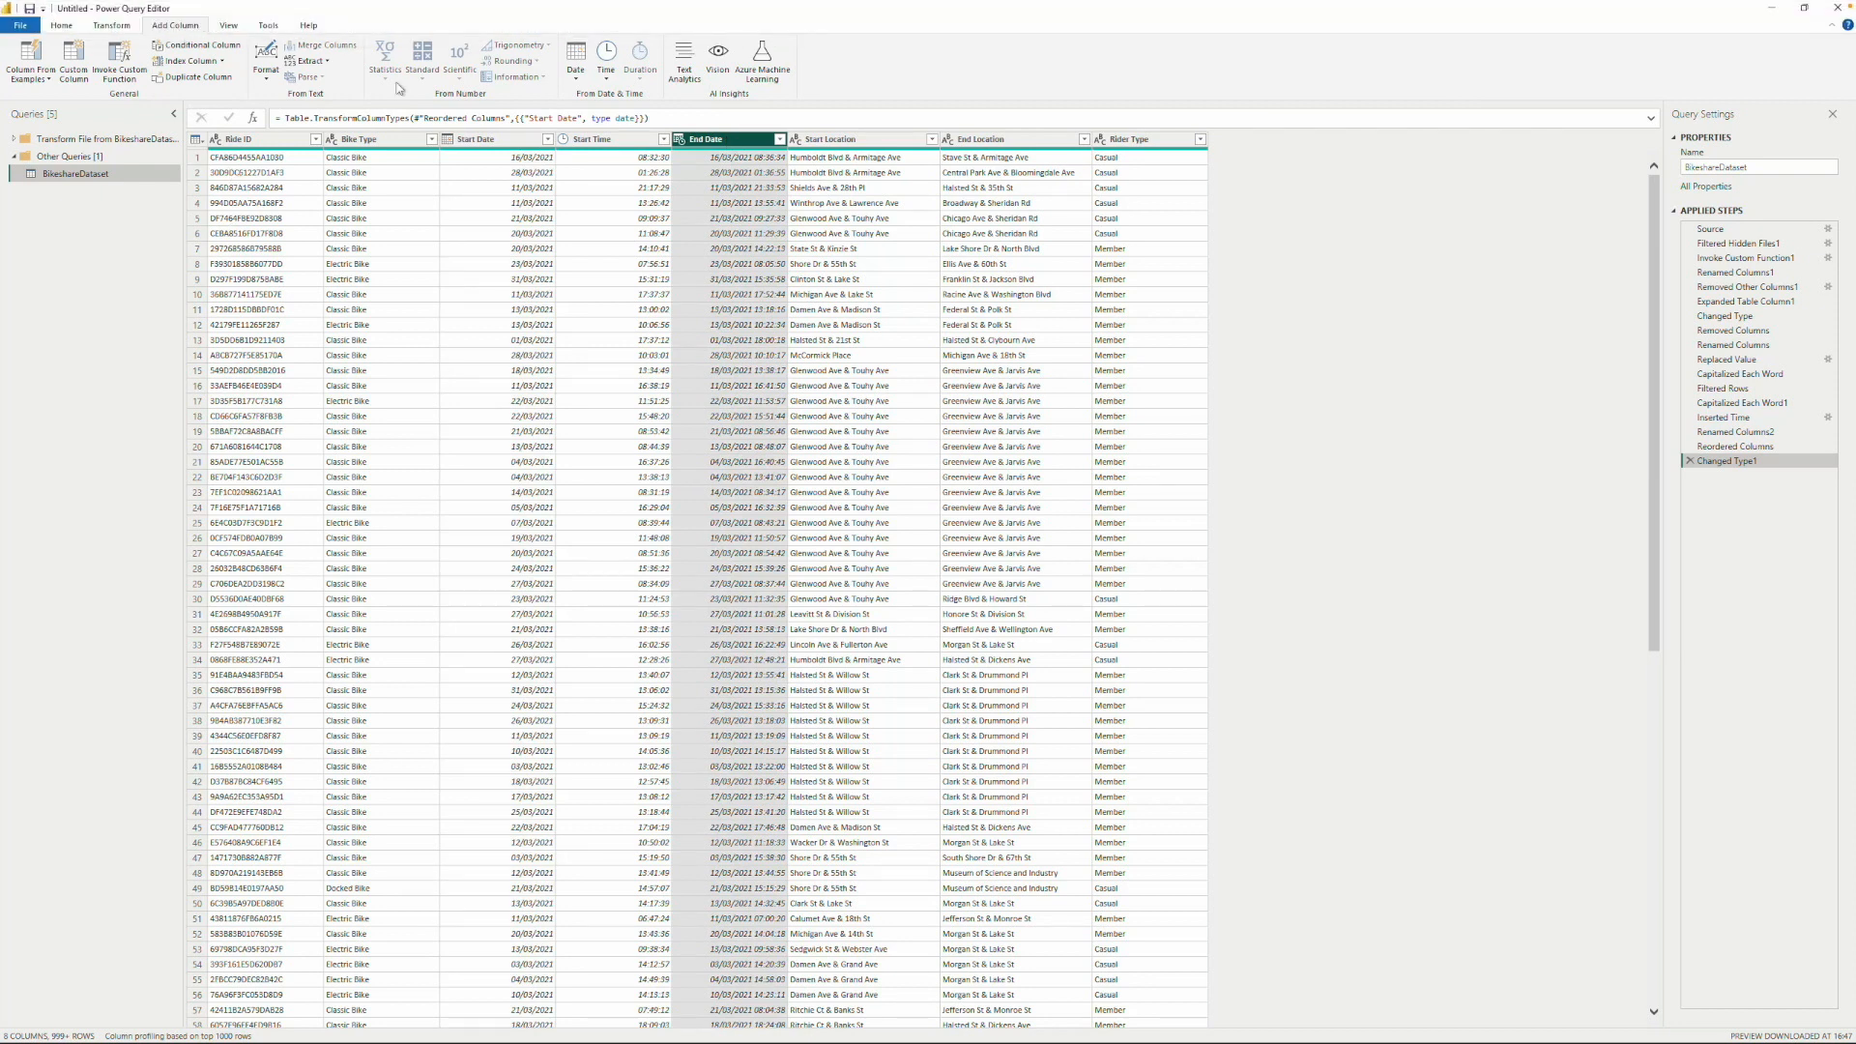
pyautogui.click(606, 65)
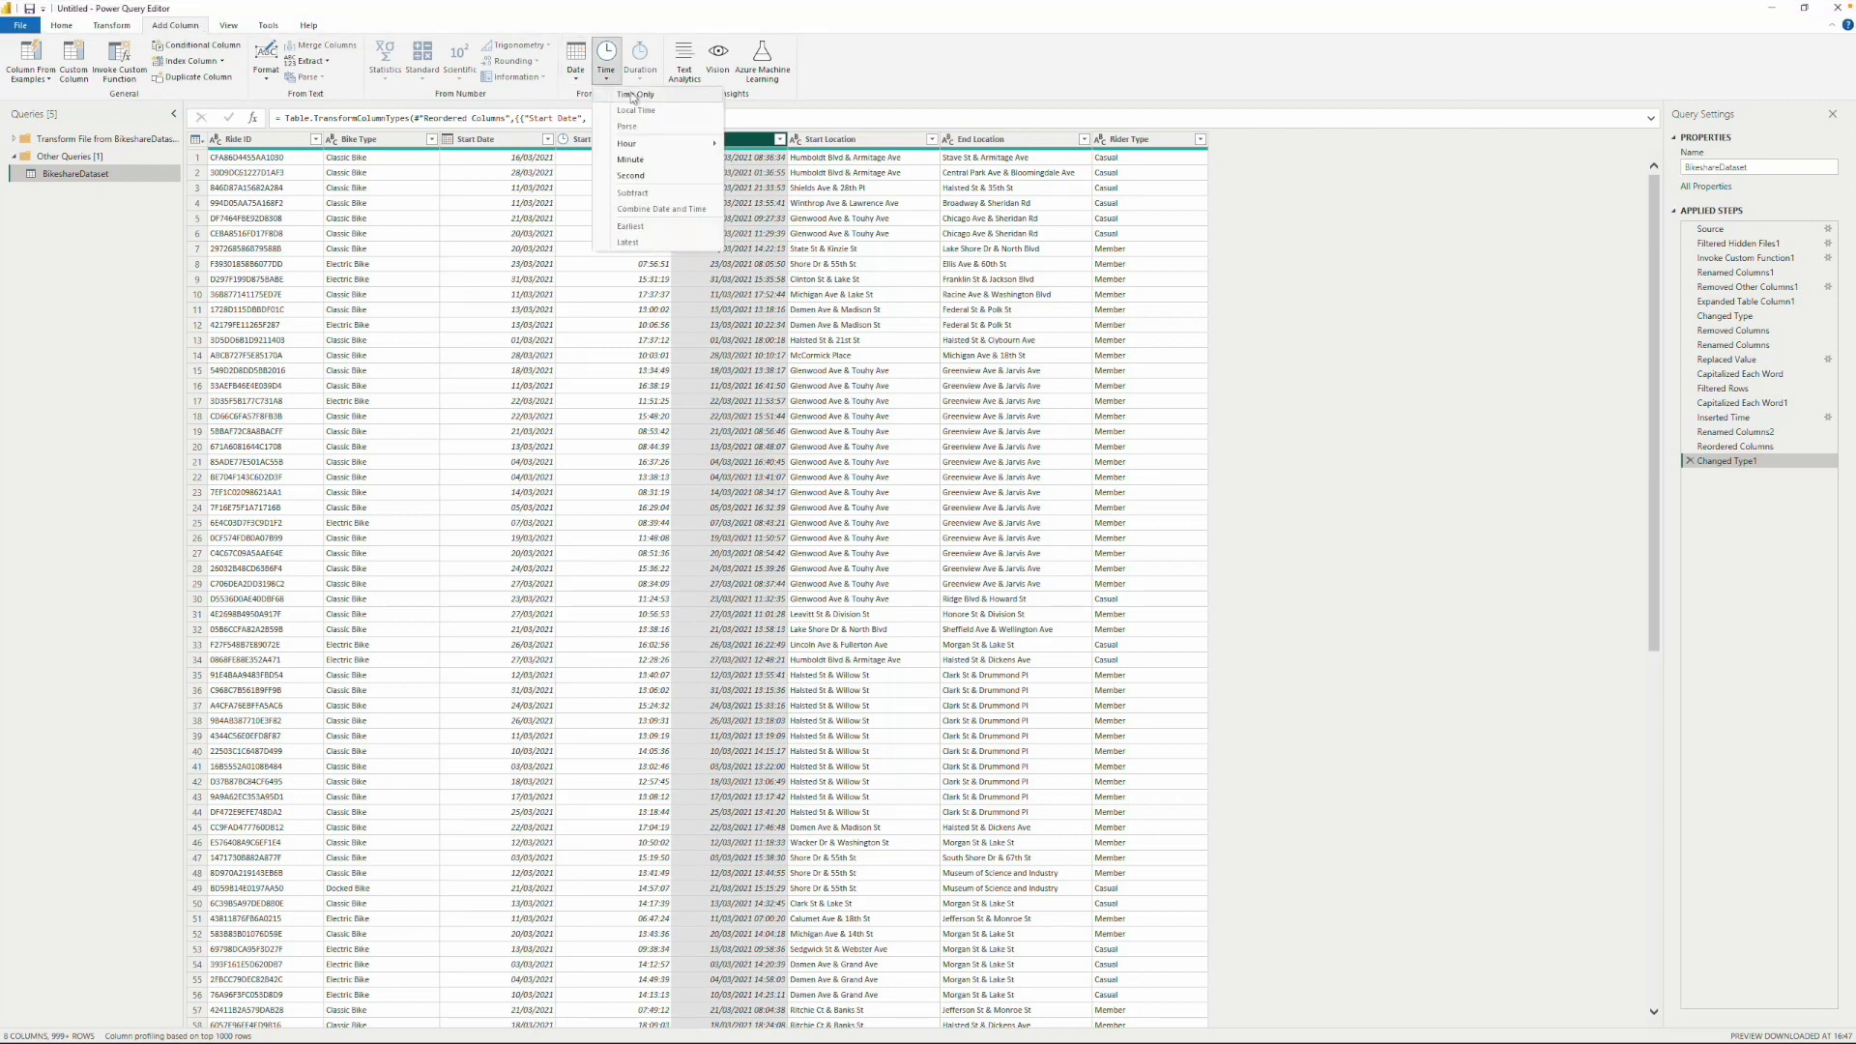
pyautogui.click(630, 95)
# Rename the new Time column as End Time and move it directly after the End Date column.
pyautogui.doubleClick(1245, 140)
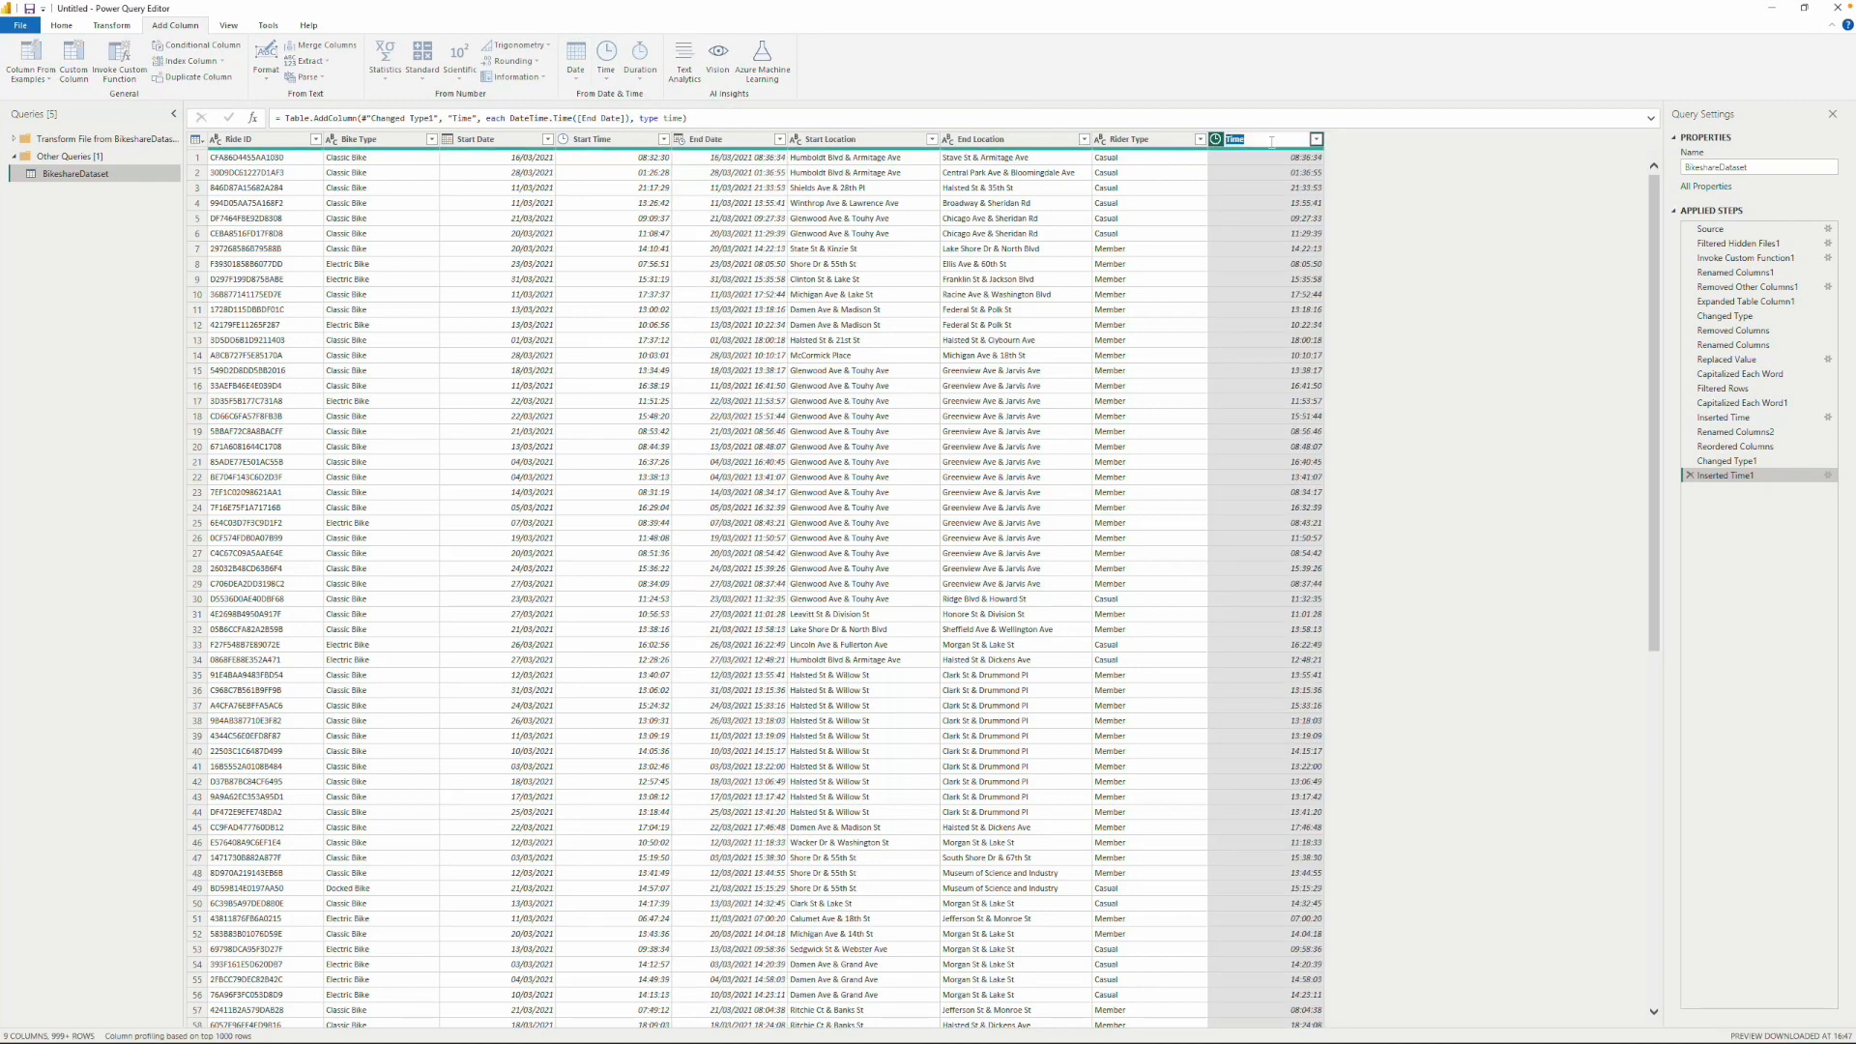
pyautogui.write('End Time')
pyautogui.press('Return')
pyautogui.moveTo(1273, 142); pyautogui.dragTo(822, 146)
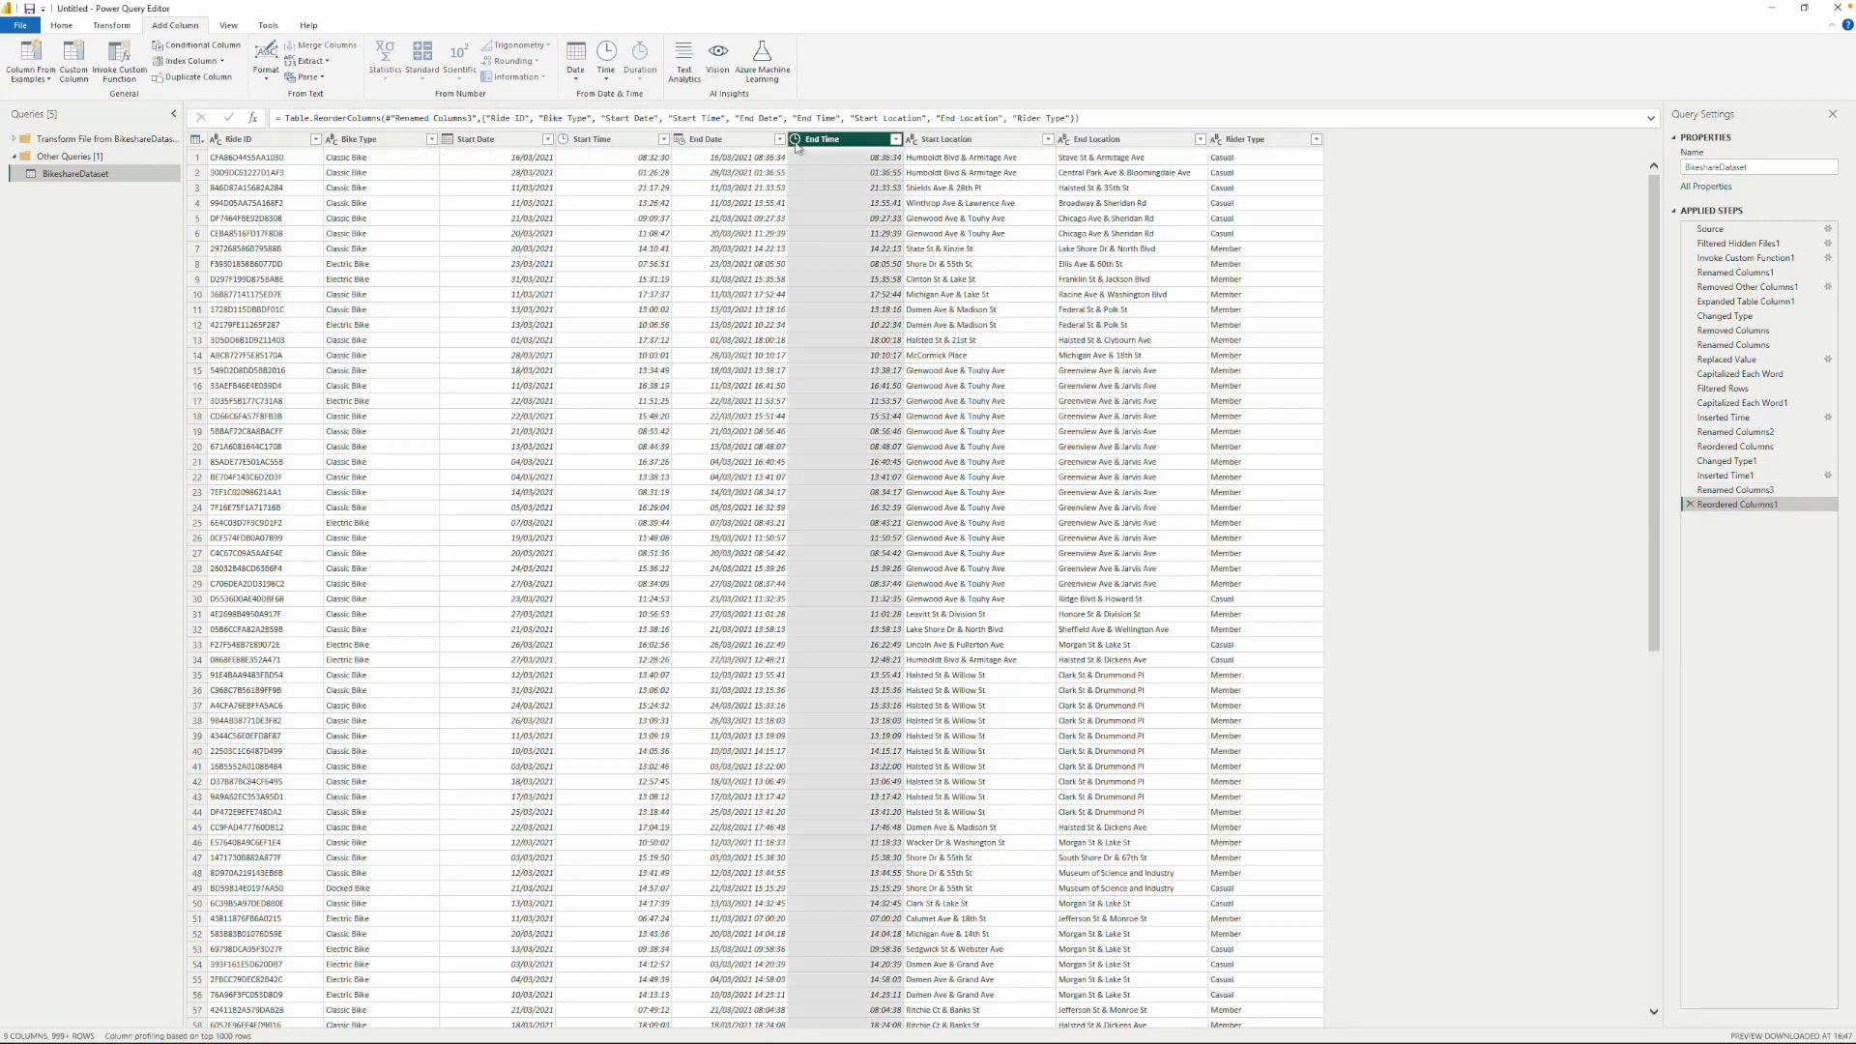
# Change the data type of the End Date column to Date.
pyautogui.click(745, 144)
pyautogui.click(680, 142)
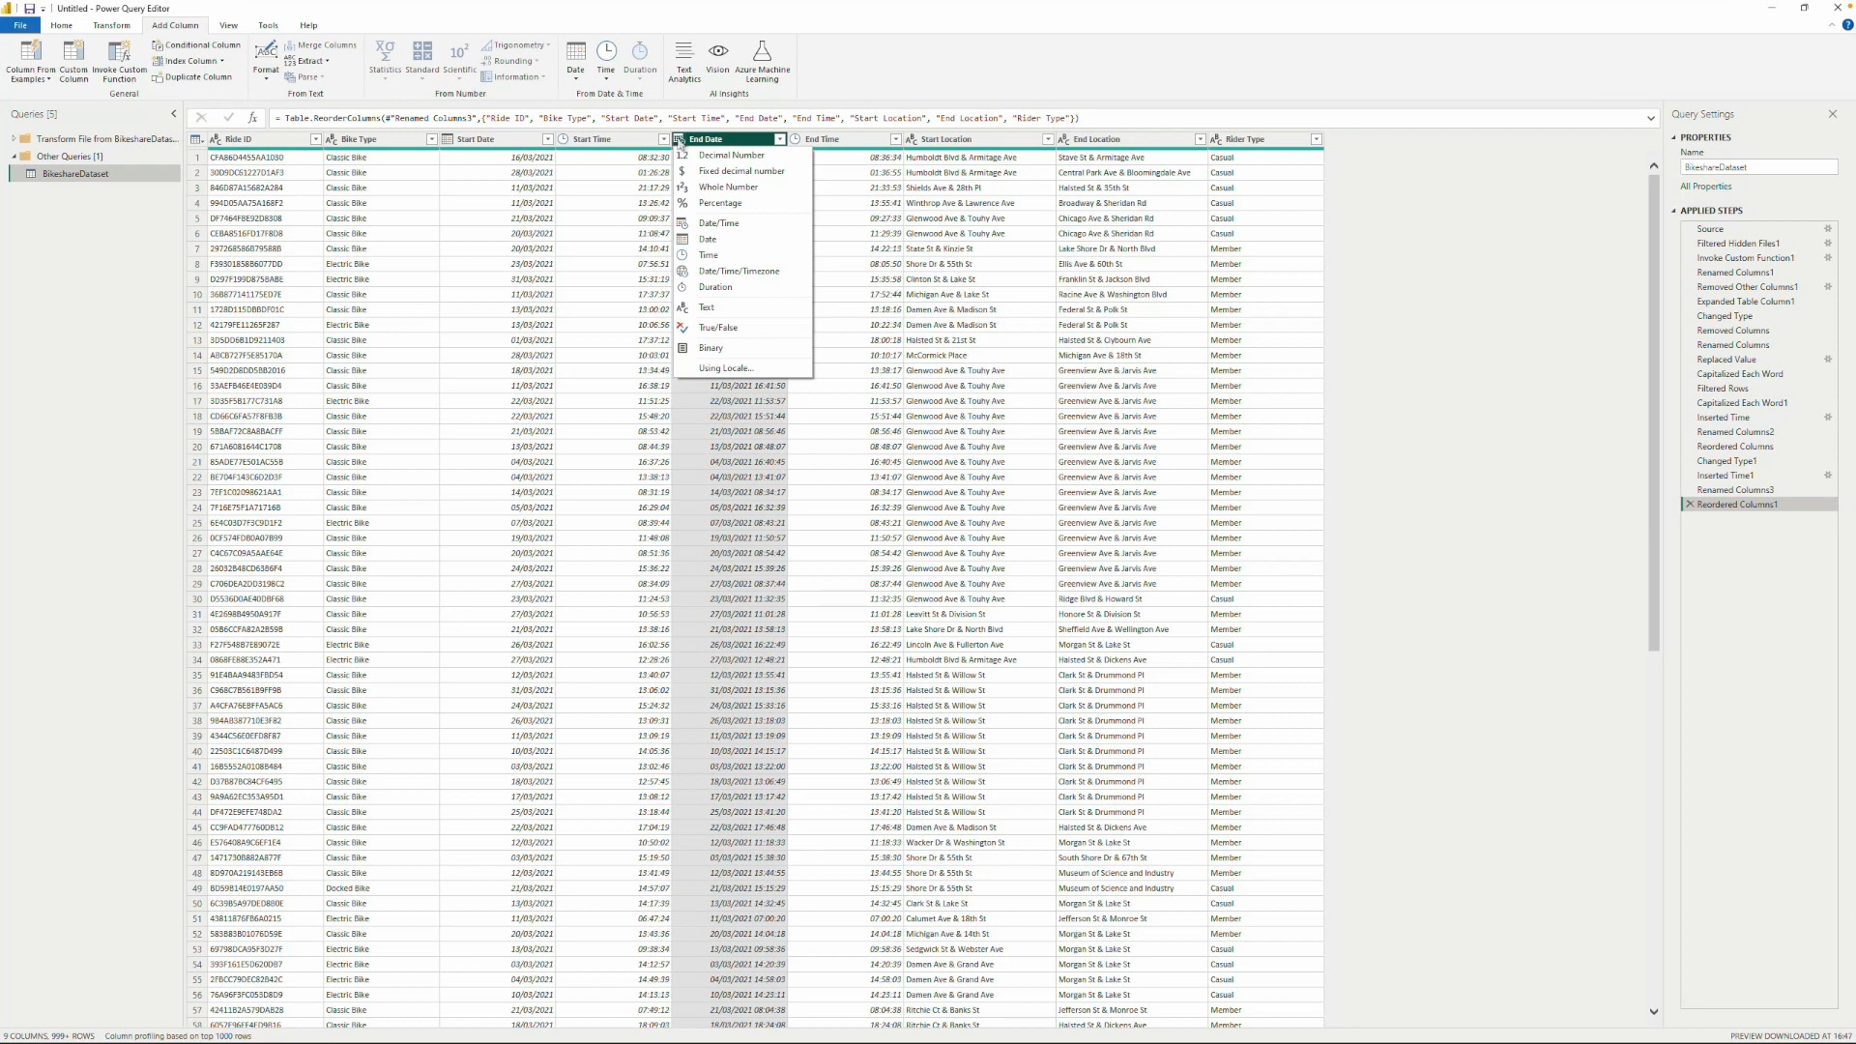
pyautogui.click(716, 241)
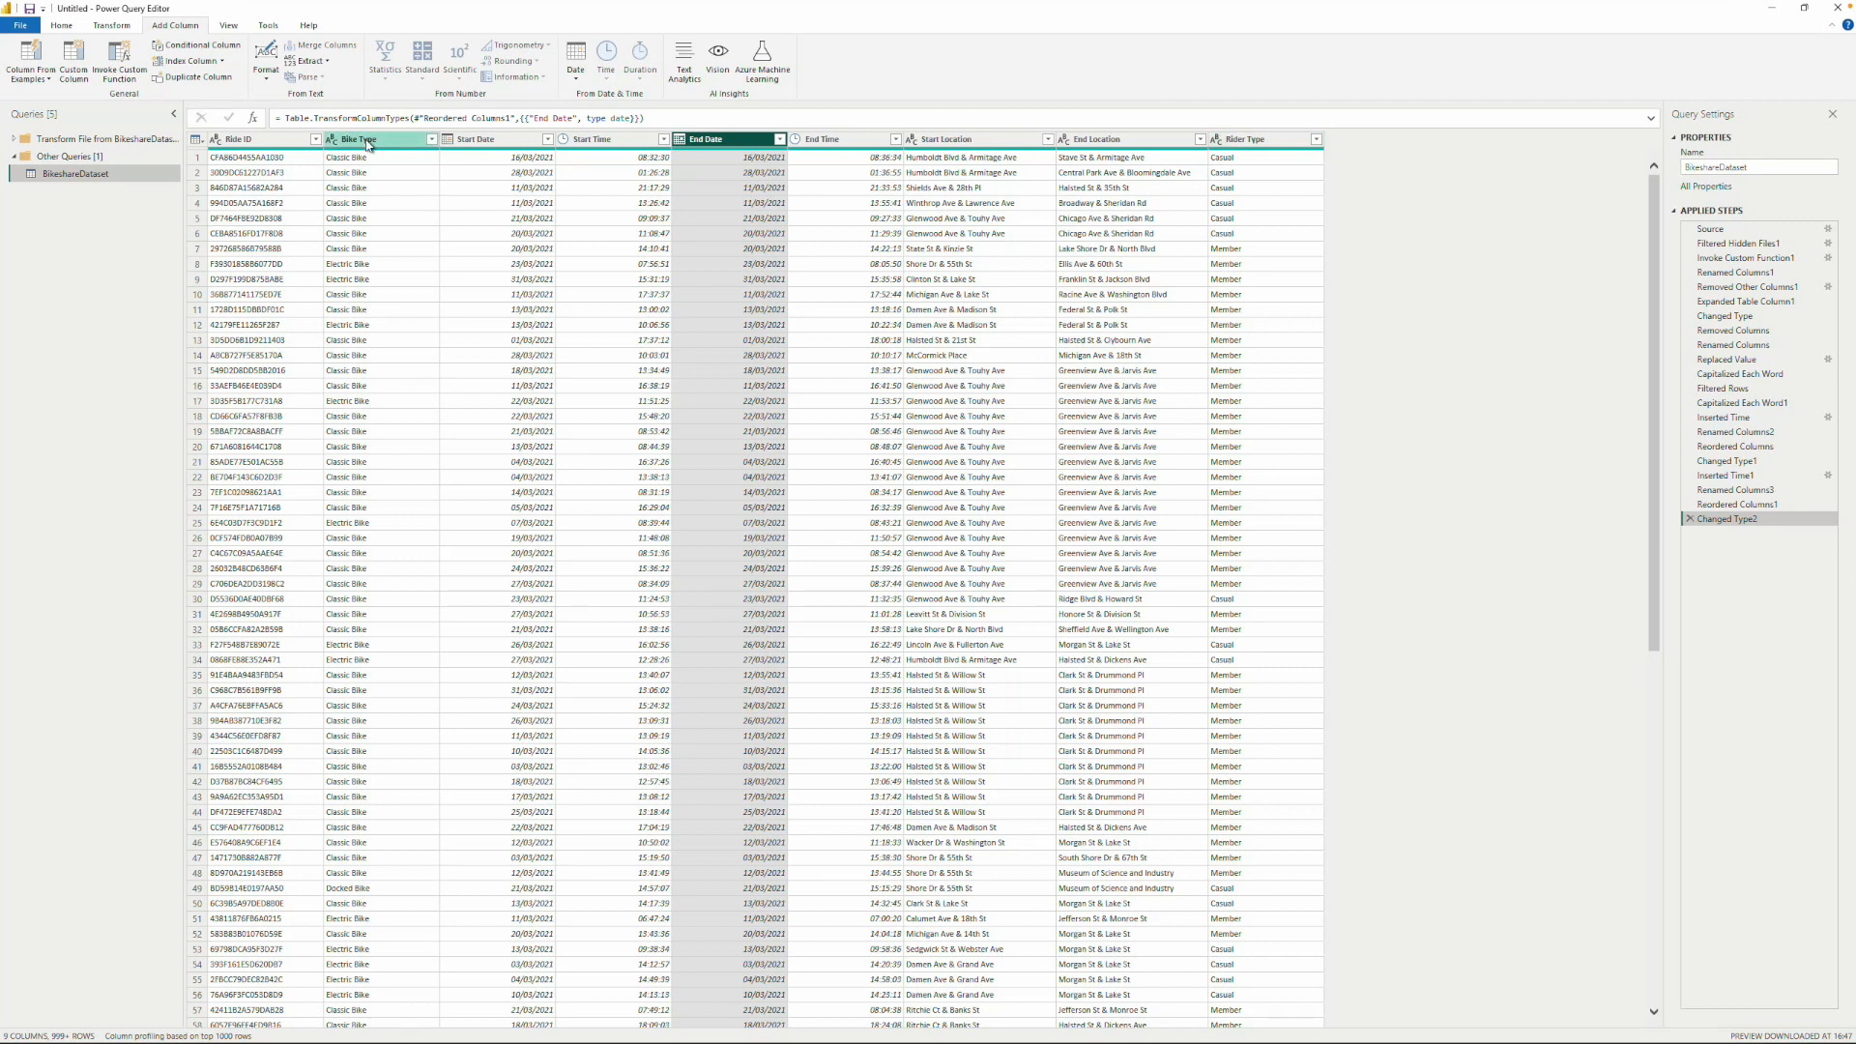
pyautogui.click(627, 139)
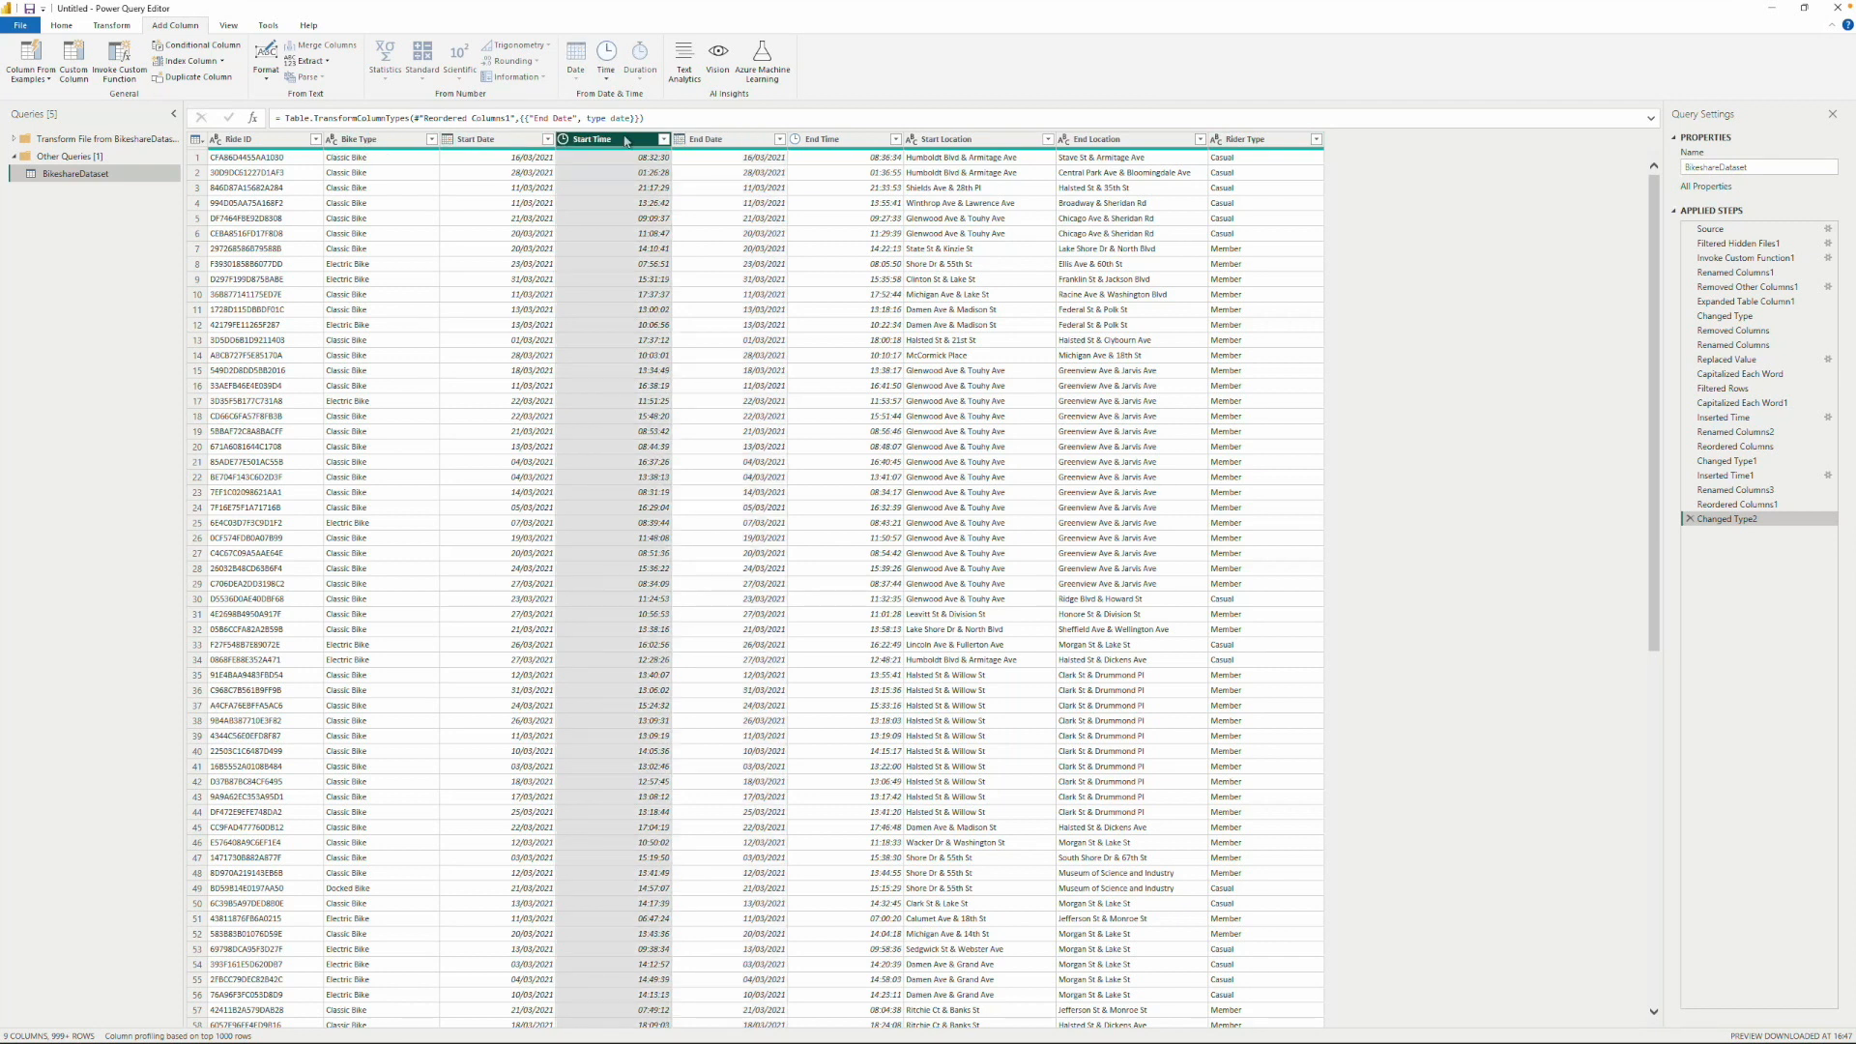
pyautogui.click(259, 142)
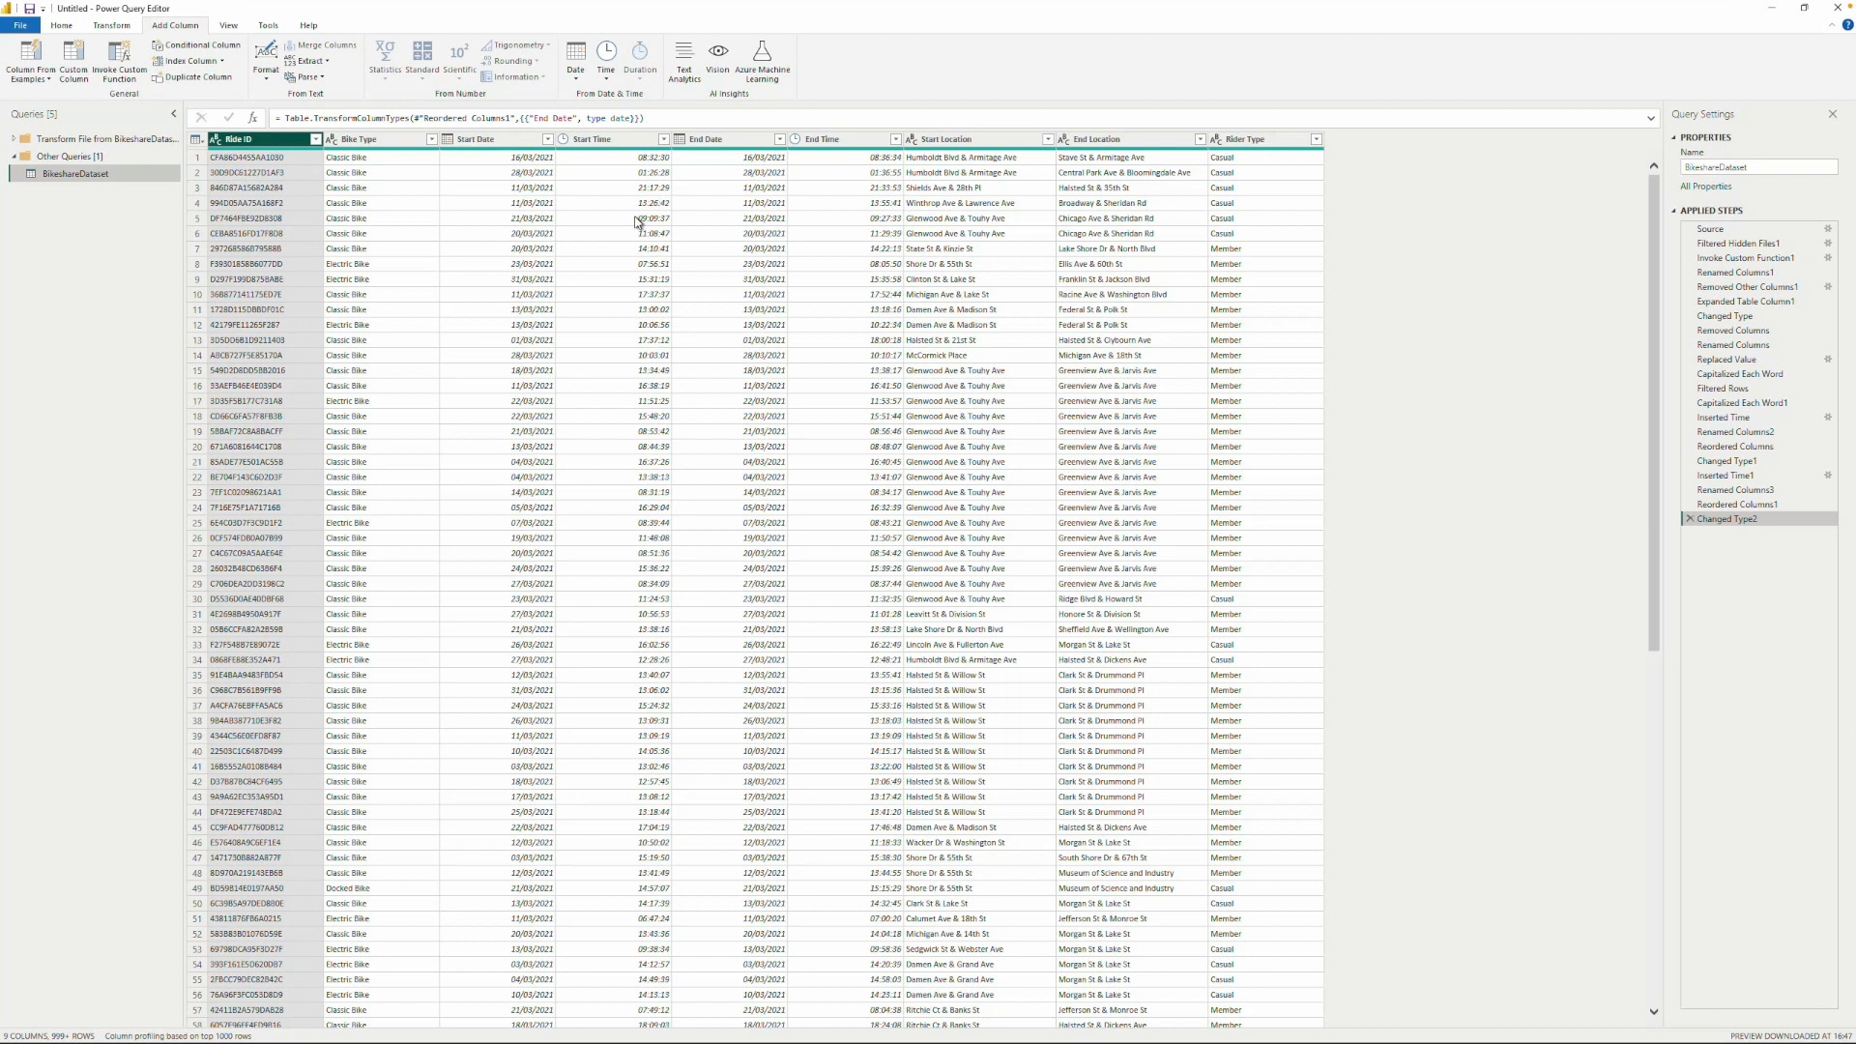
# Rename the BikeshareDataset query as Bikeshare Data.
pyautogui.click(1761, 169)
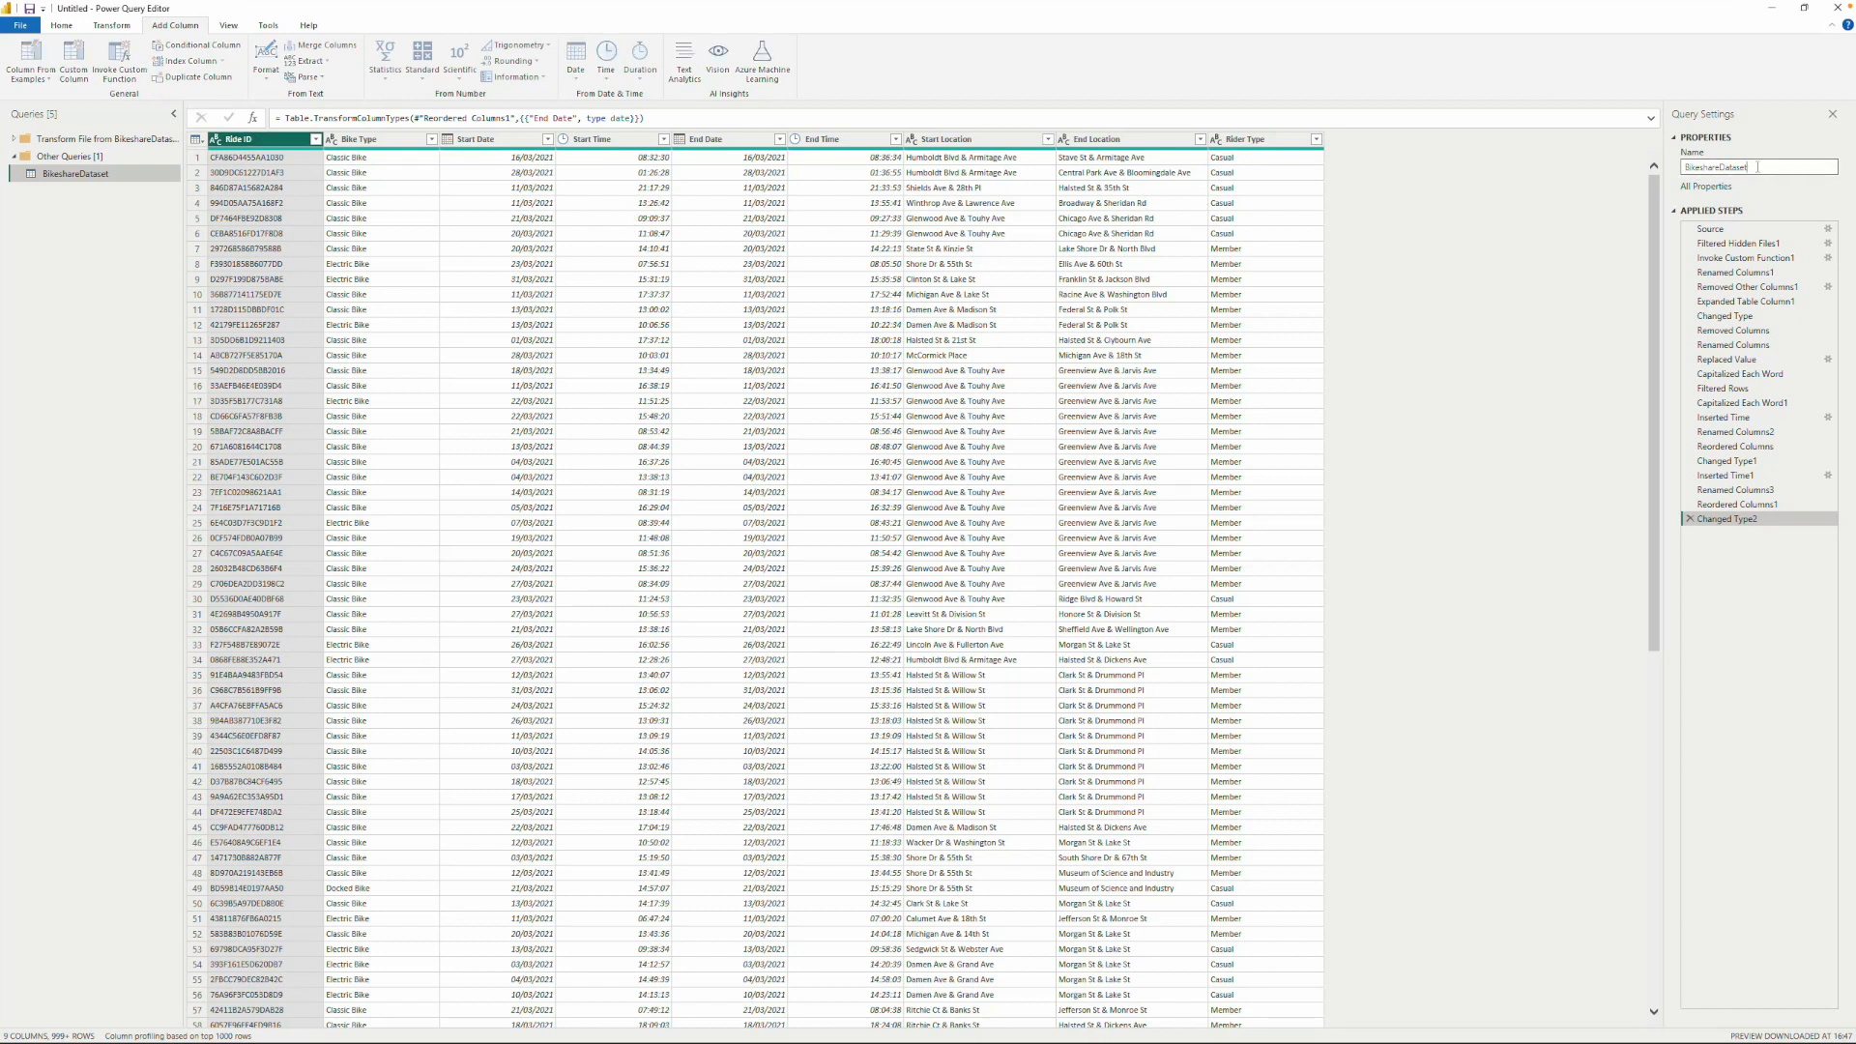
pyautogui.moveTo(1732, 167)
pyautogui.mouseDown()
pyautogui.moveTo(1693, 168)
pyautogui.moveTo(1717, 168)
pyautogui.mouseUp()
pyautogui.write('Data')
pyautogui.press('Return')
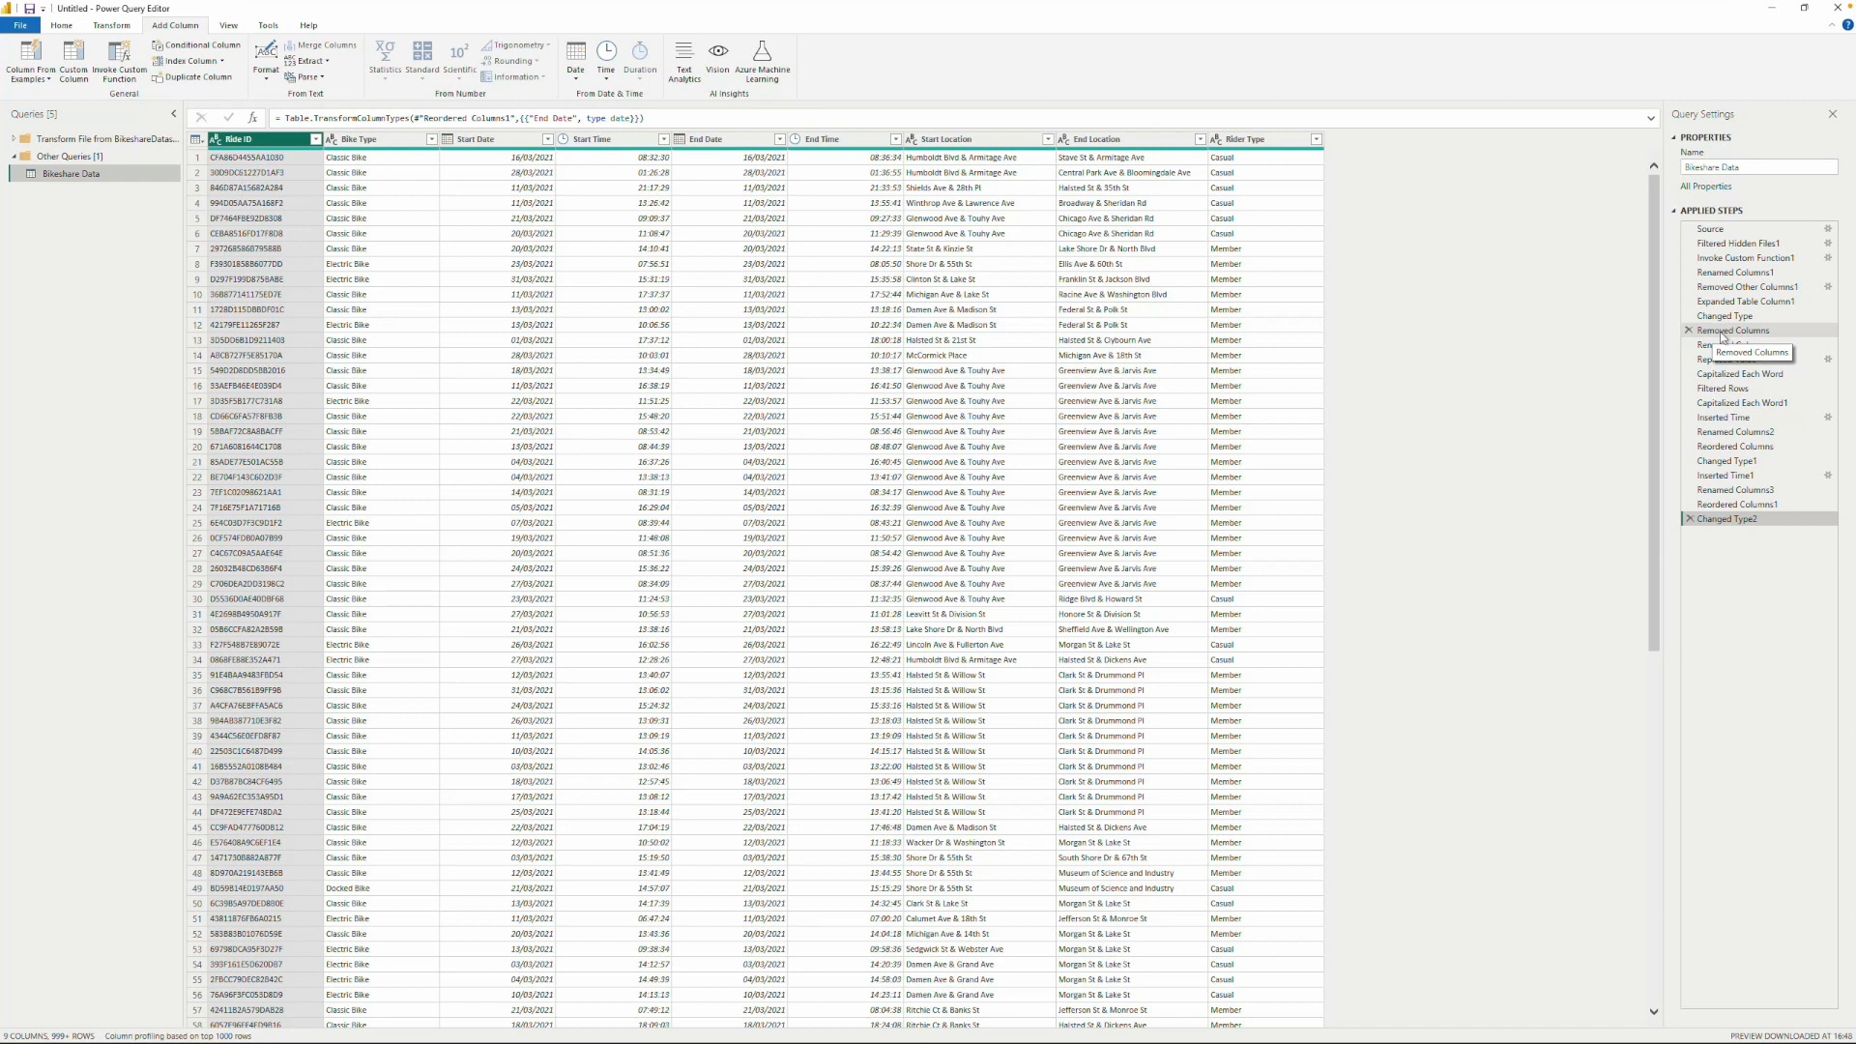
# Review the table at several earlier applied steps, from the expanded table column onward, and return to the final Changed Type2 step.
pyautogui.click(1721, 335)
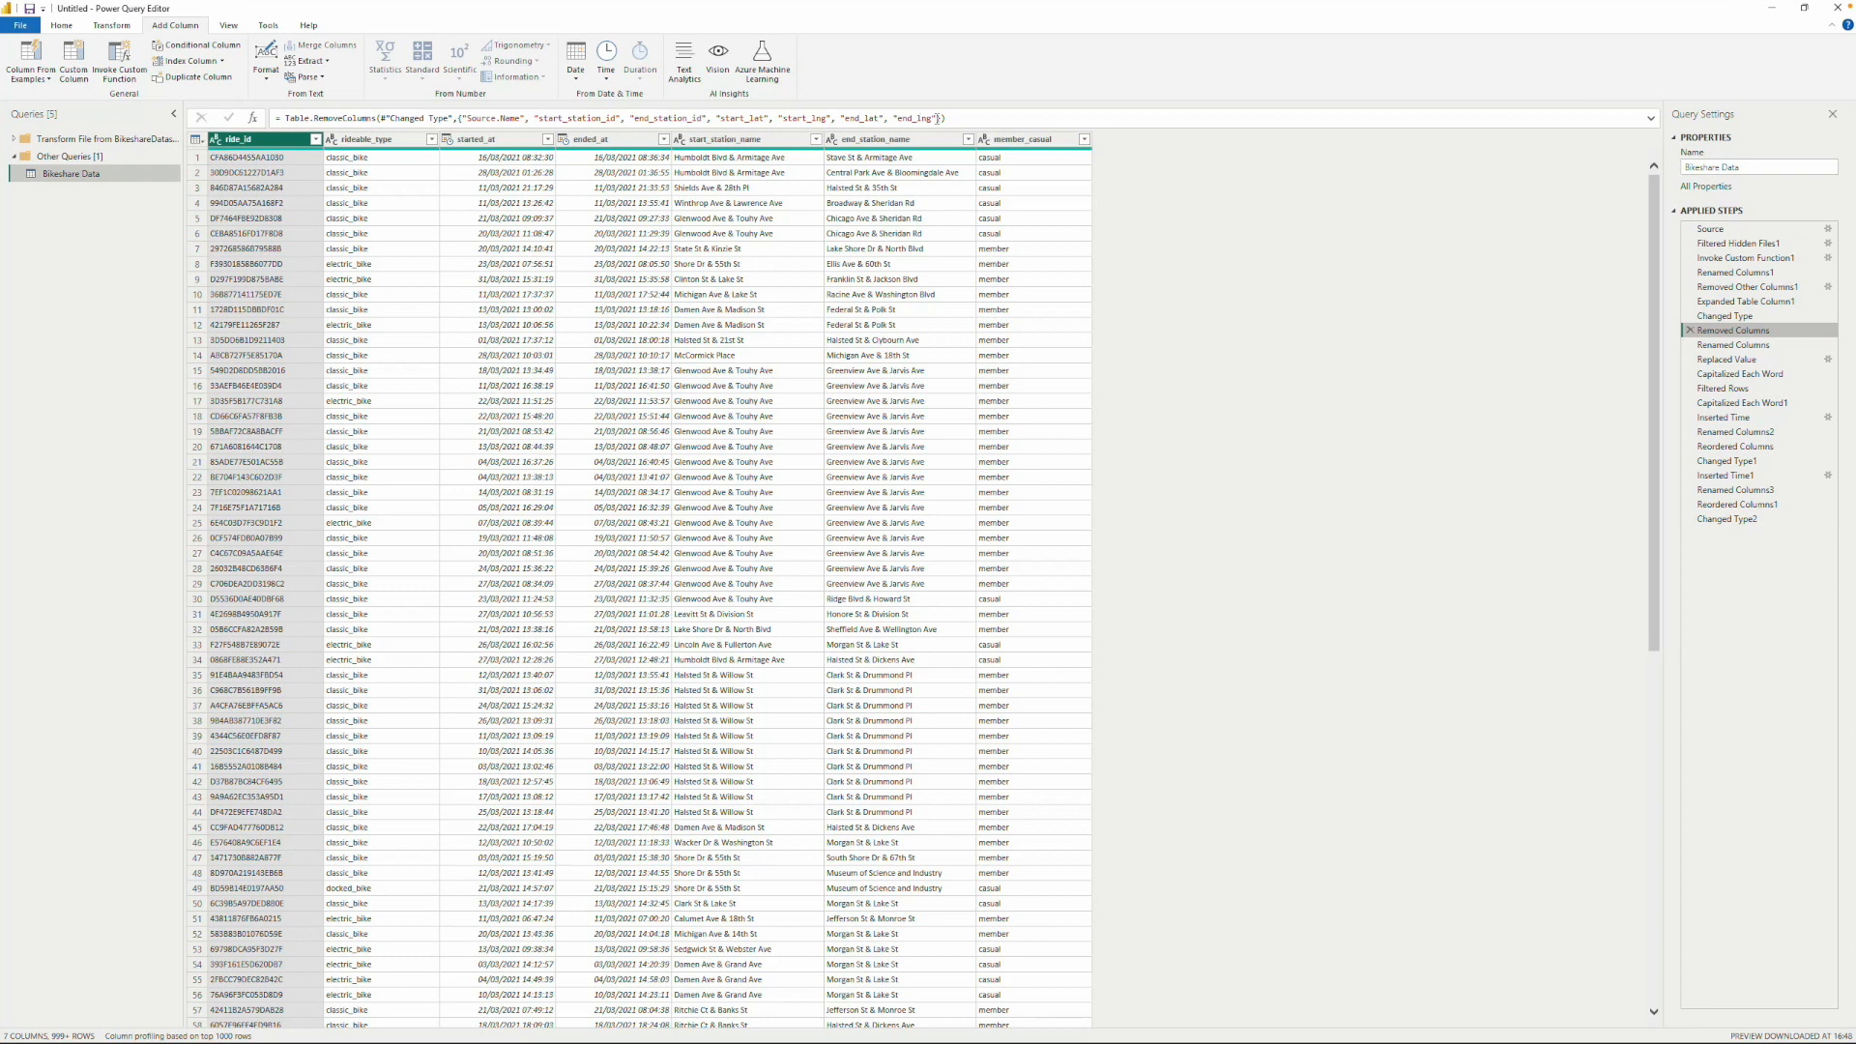
pyautogui.click(1732, 345)
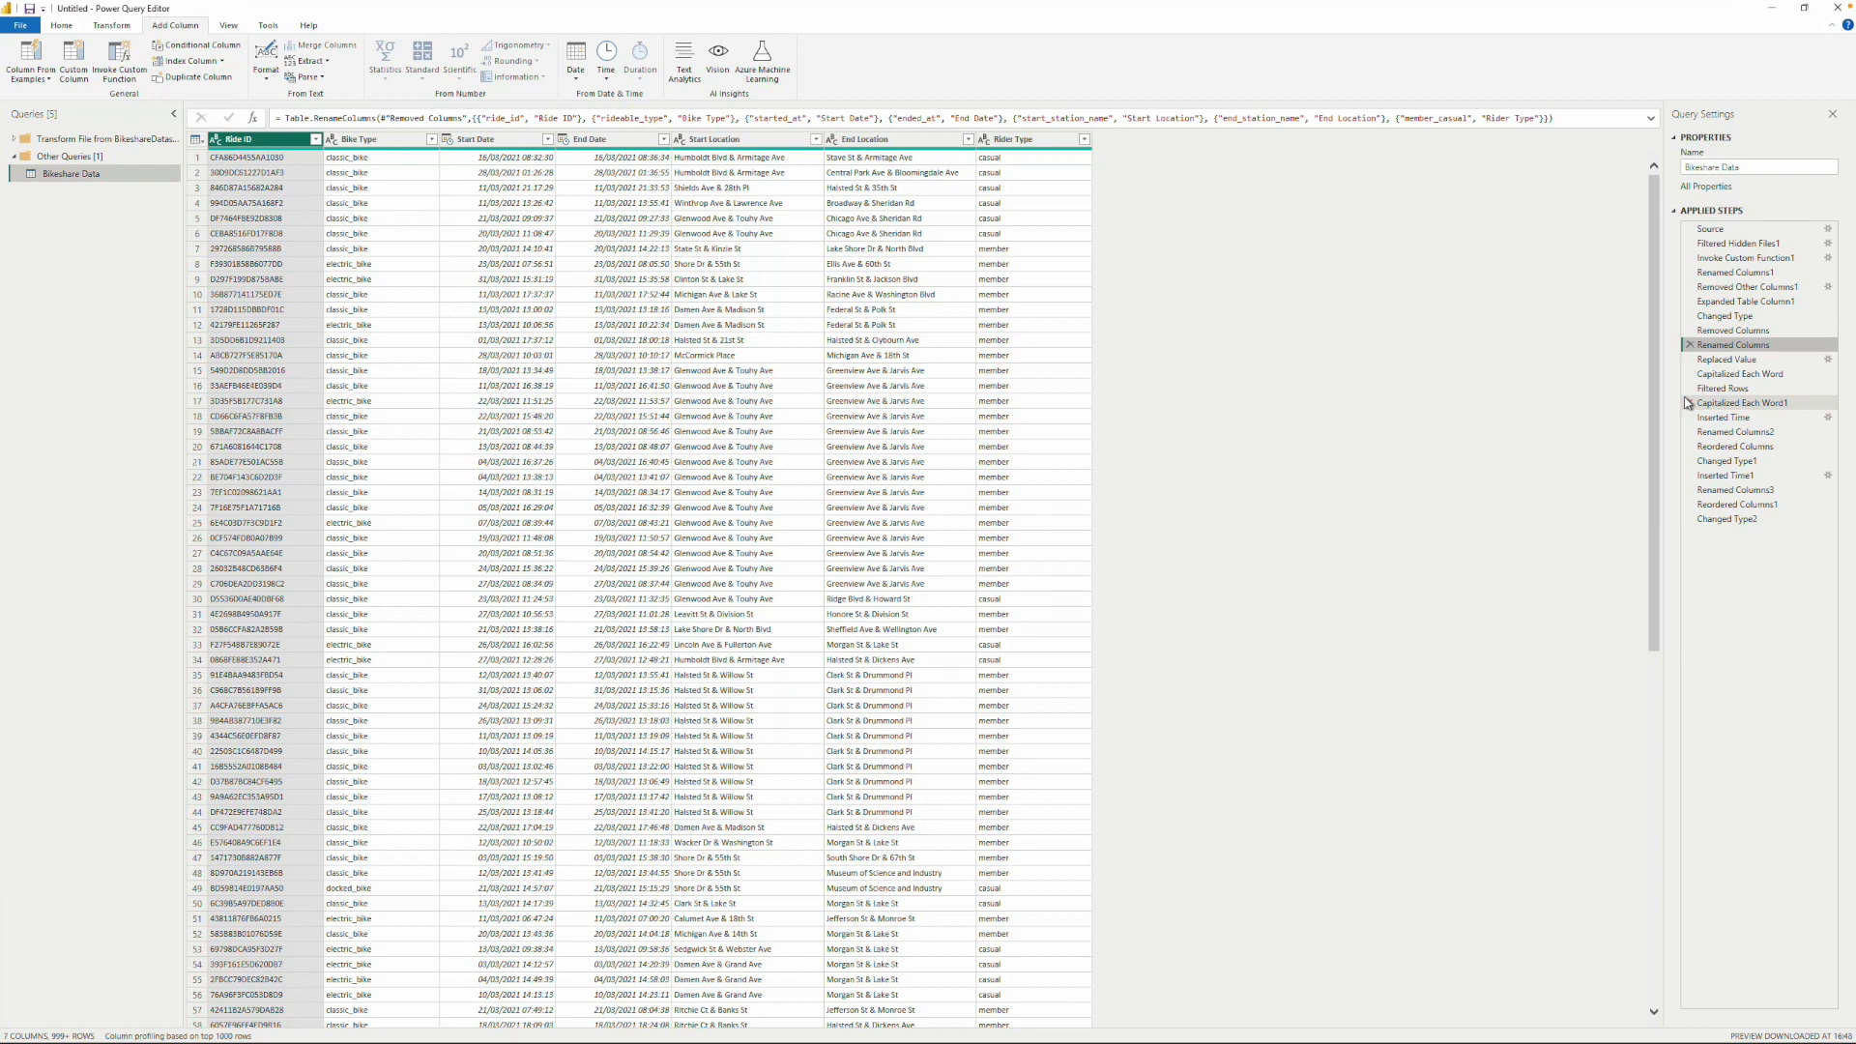
pyautogui.click(1727, 315)
pyautogui.click(1729, 302)
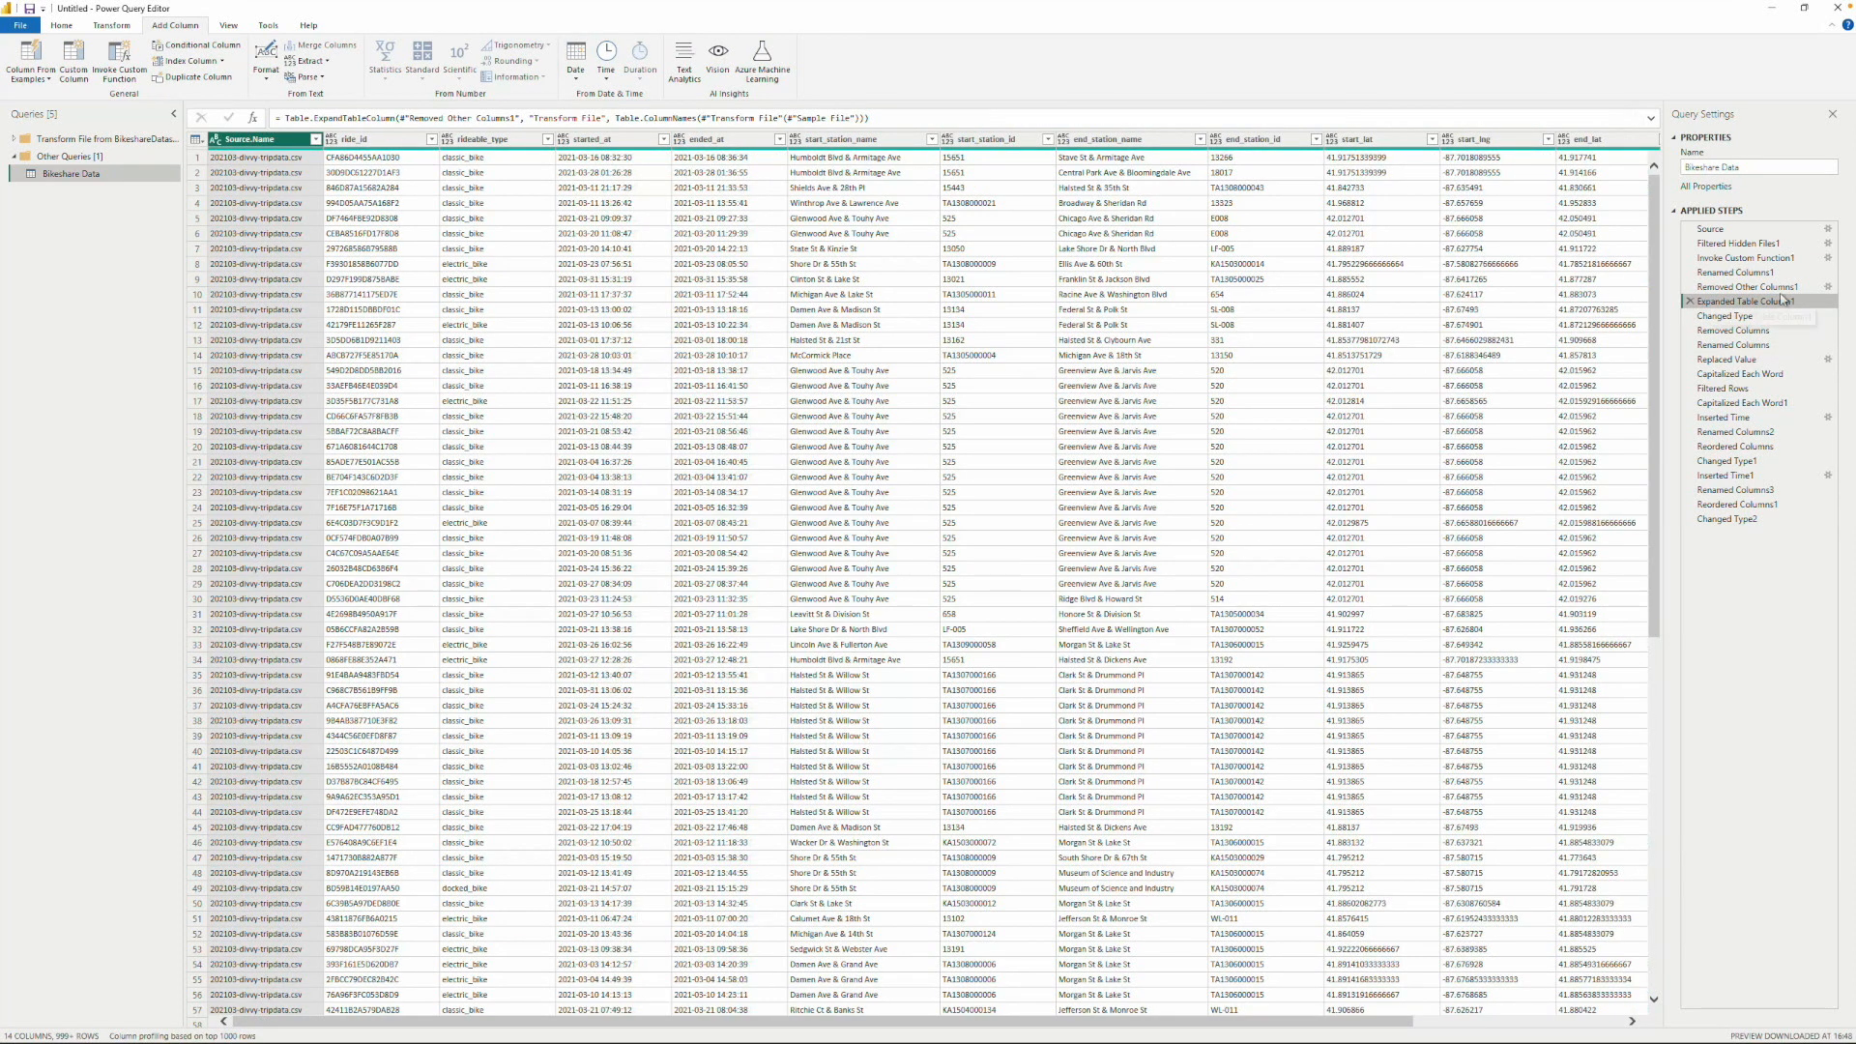
pyautogui.click(1726, 359)
pyautogui.click(1727, 387)
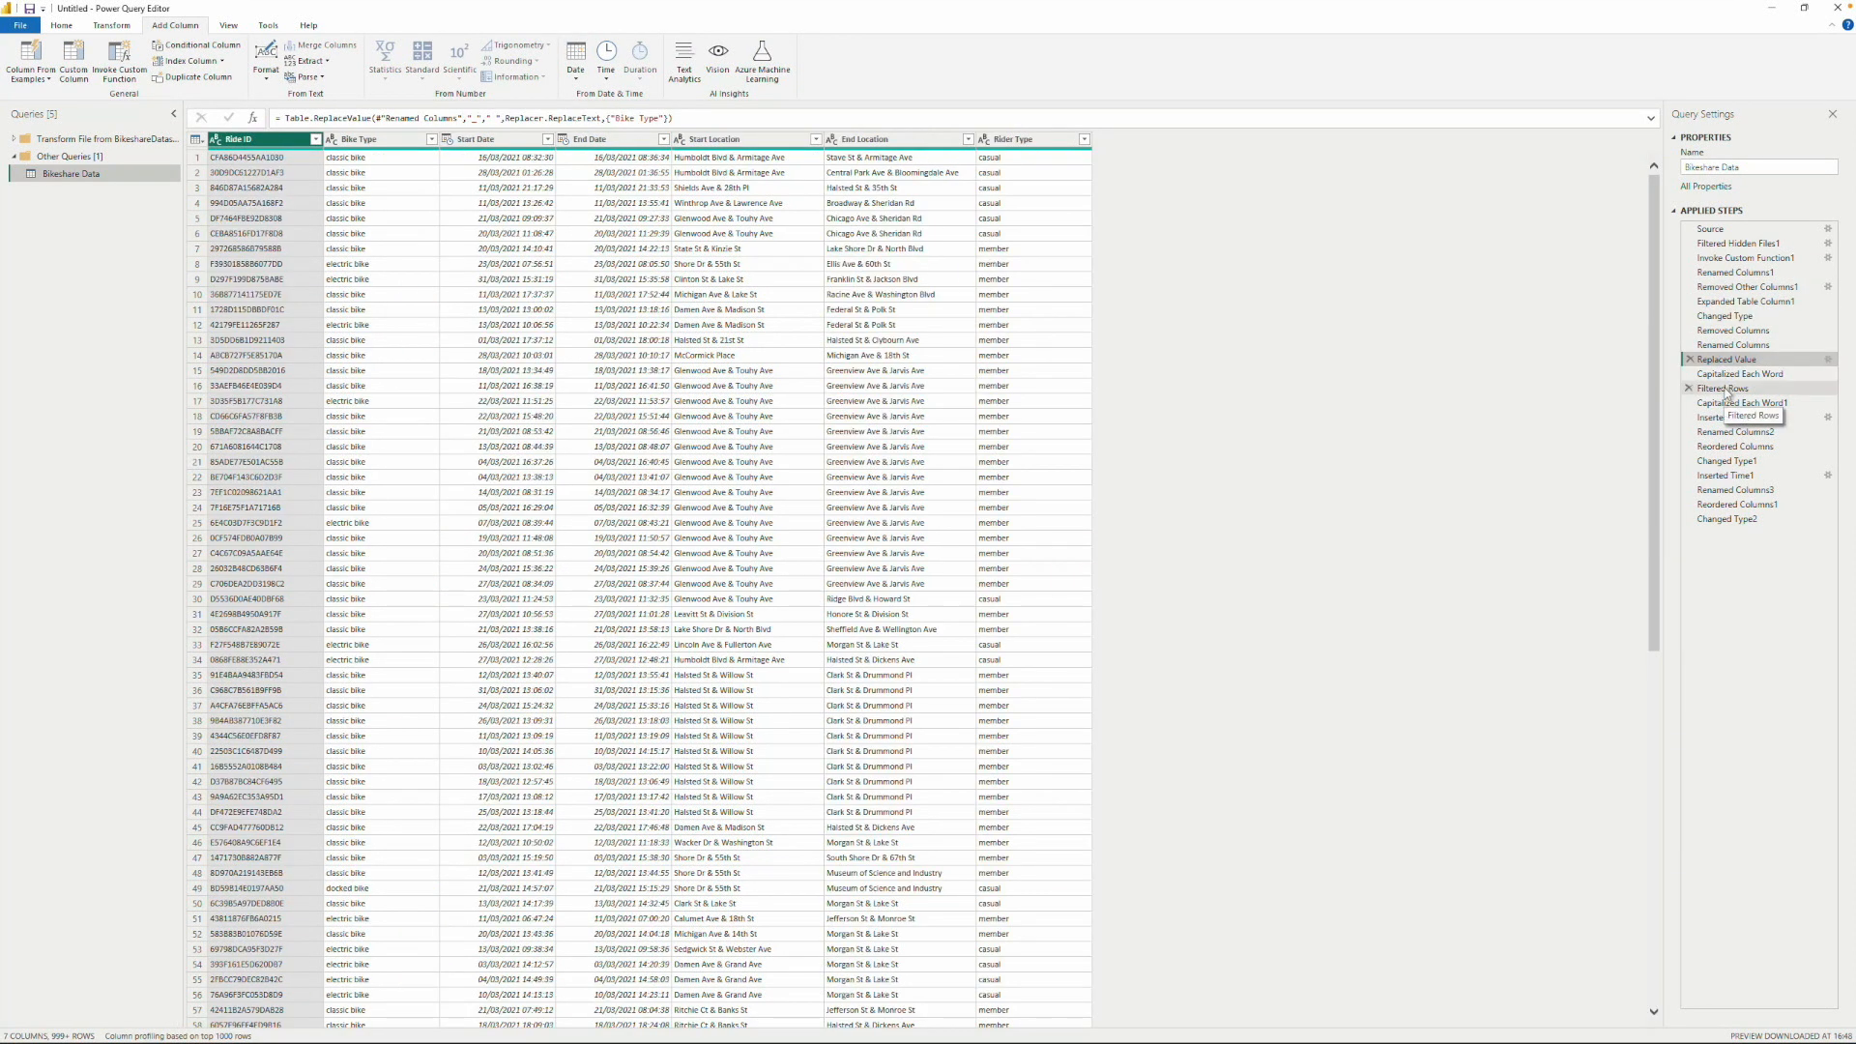
pyautogui.click(1730, 446)
pyautogui.click(1727, 474)
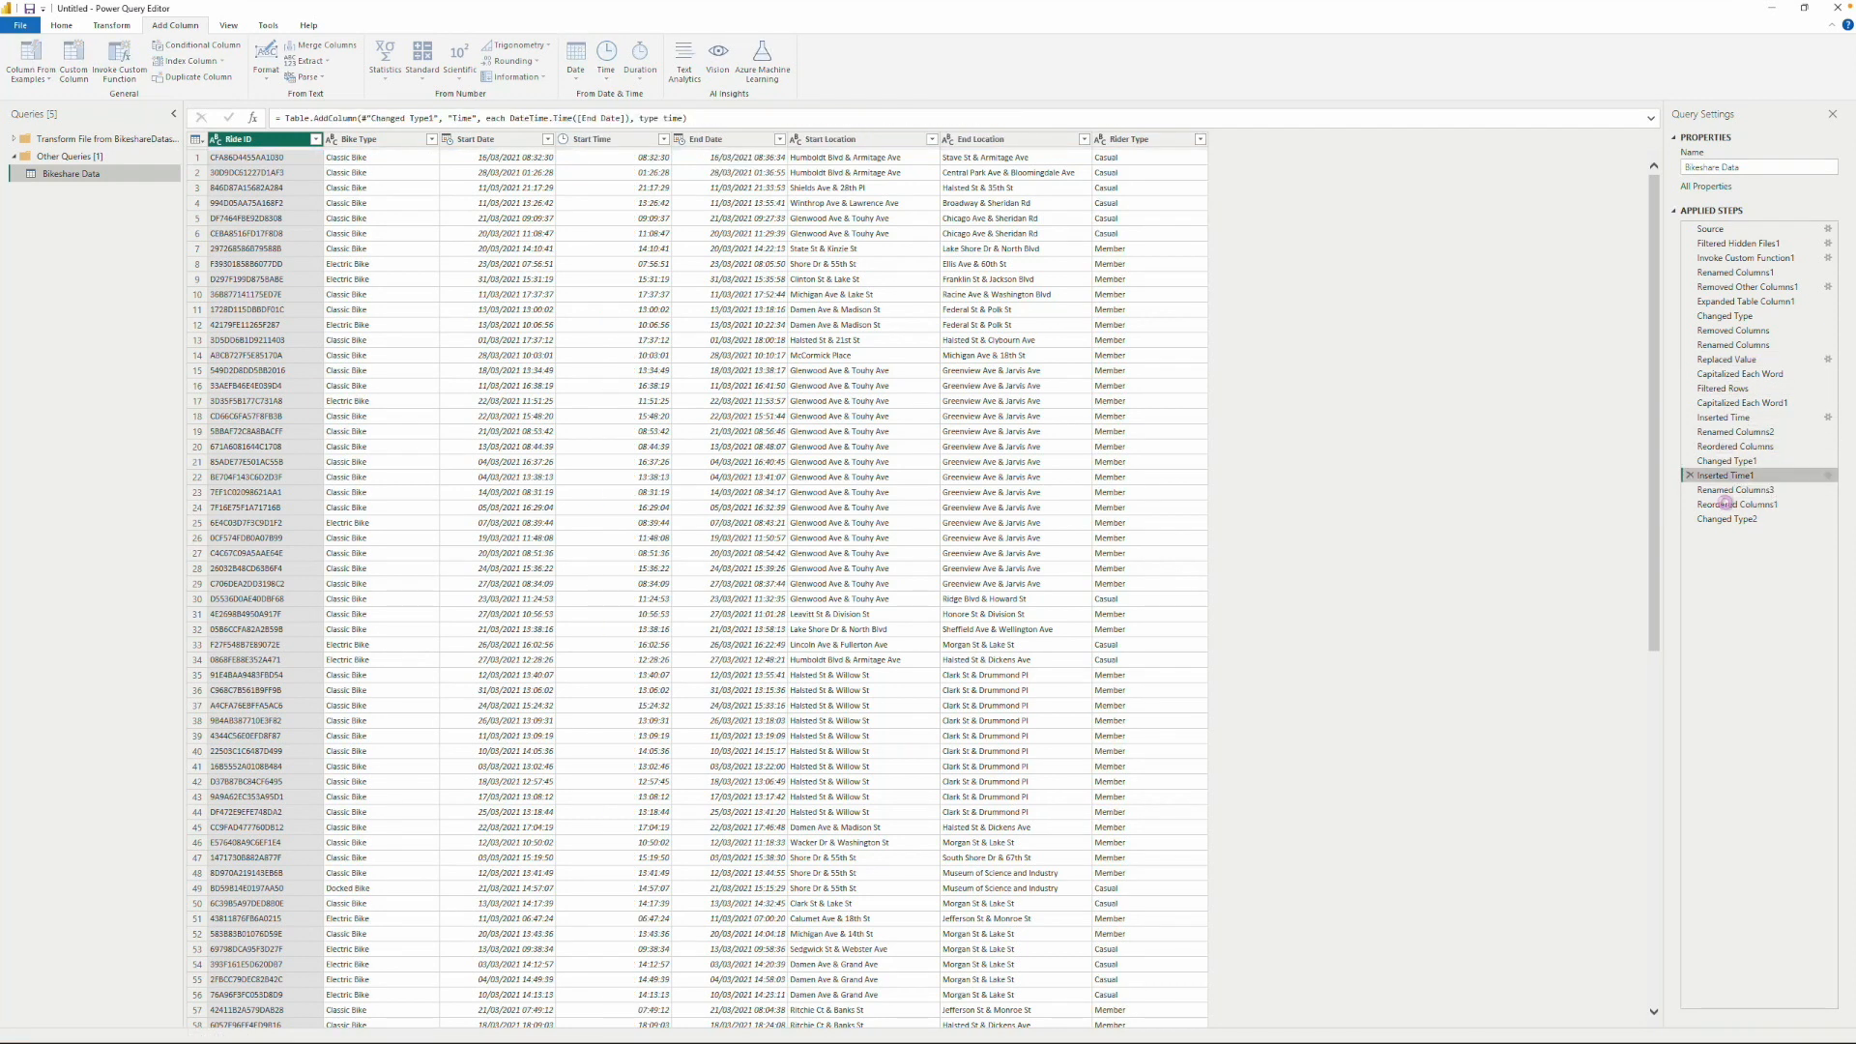
pyautogui.click(1728, 504)
pyautogui.click(1727, 521)
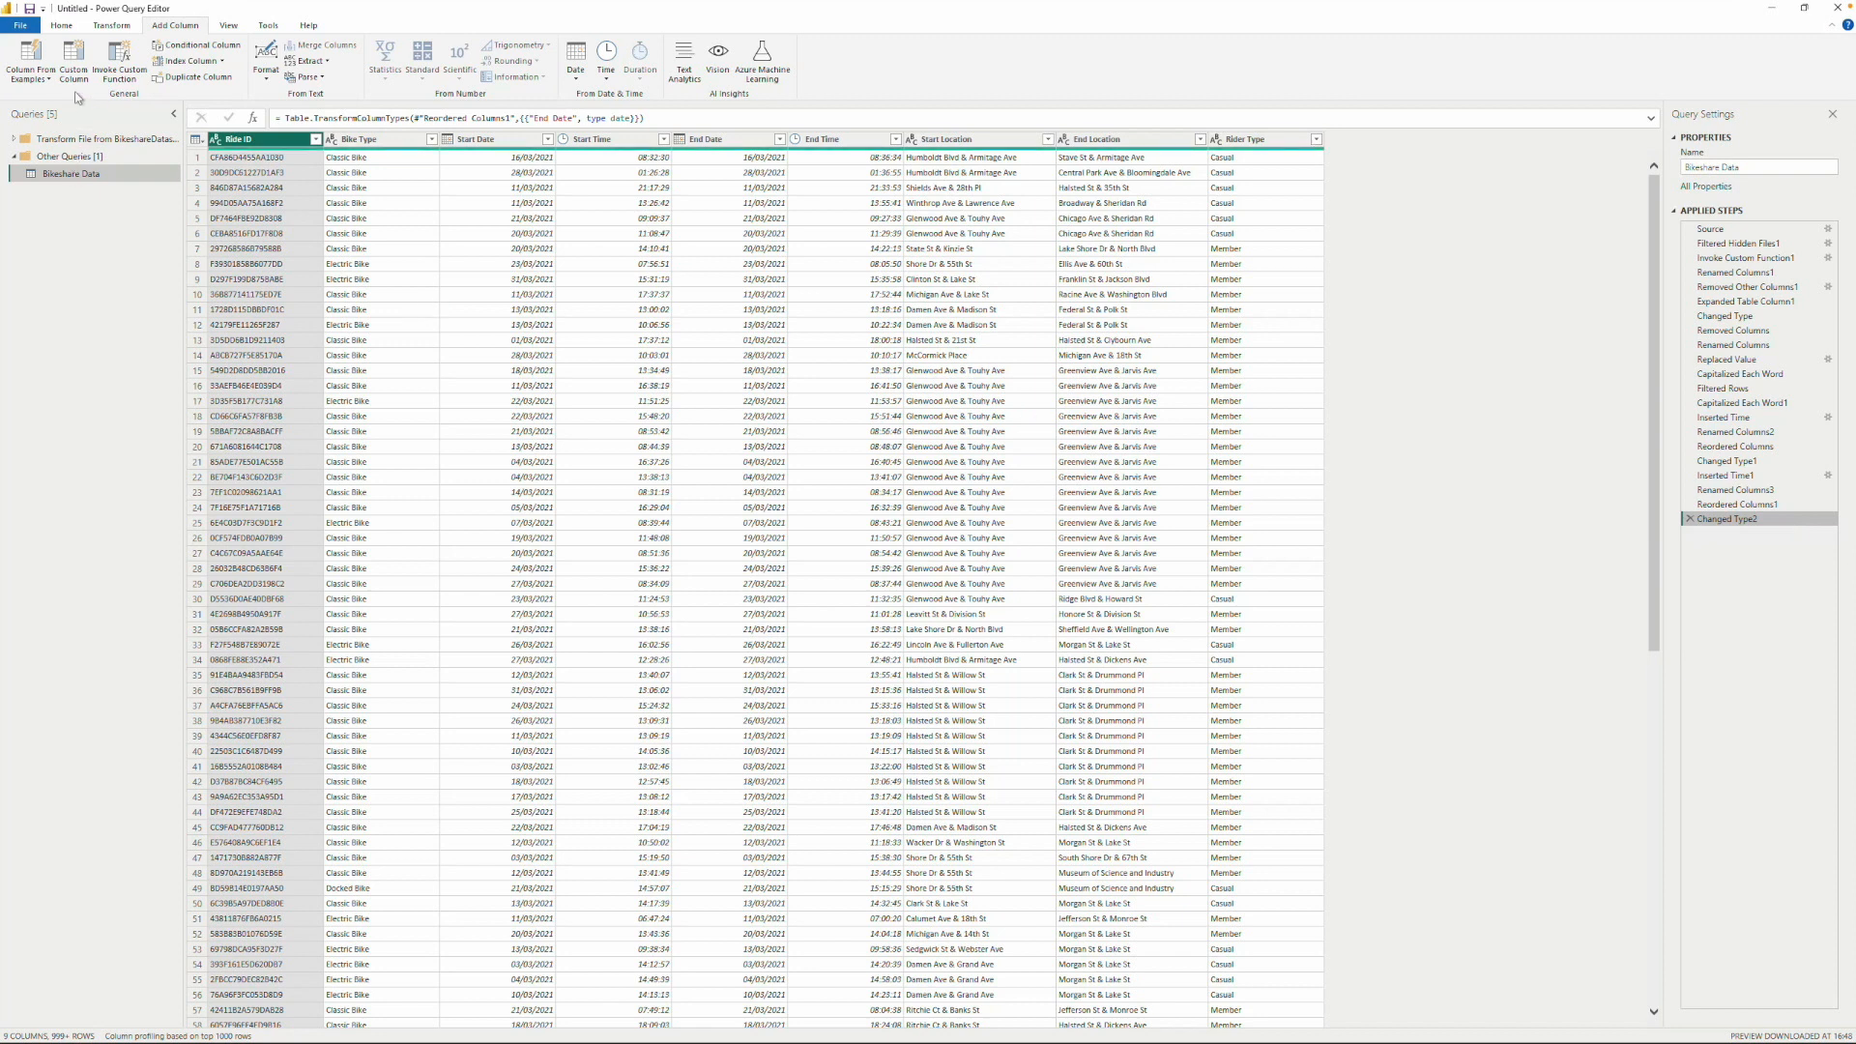
# Close the query editor and apply the changes to load the Bikeshare Data table into the report.
pyautogui.click(62, 26)
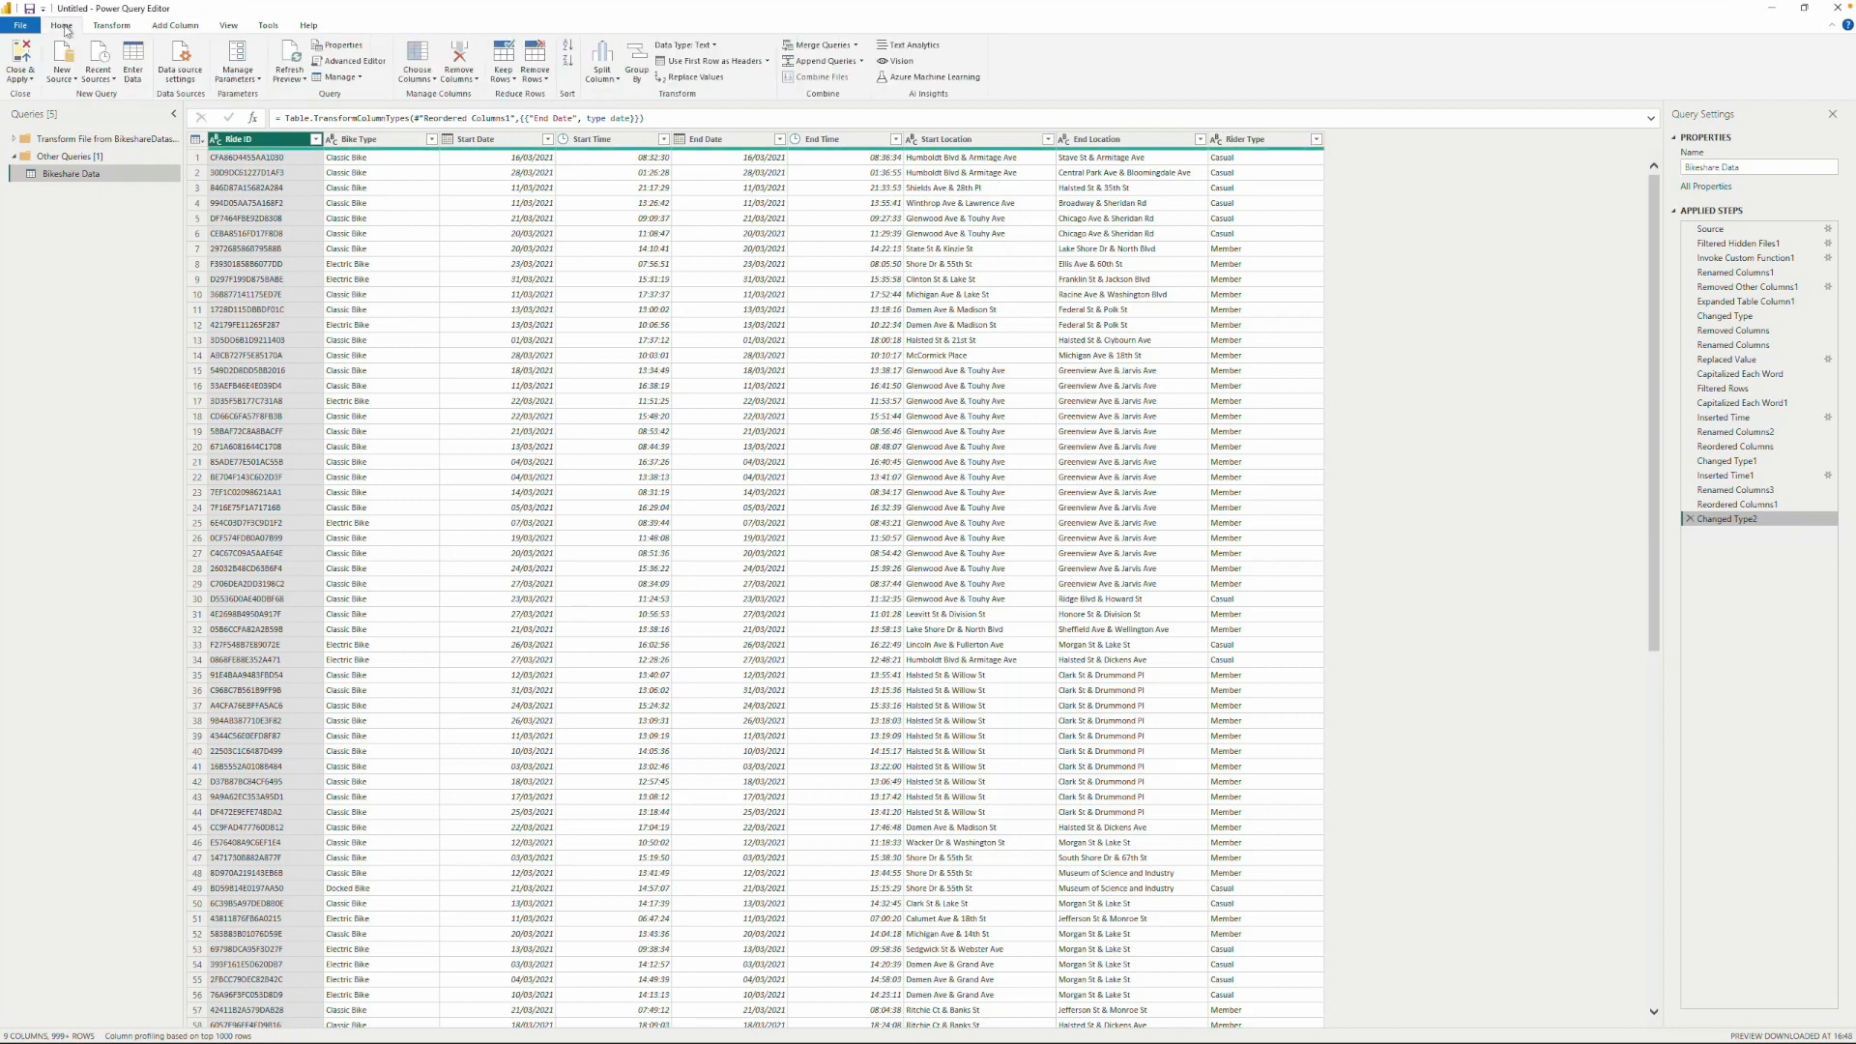
pyautogui.click(24, 80)
pyautogui.click(35, 94)
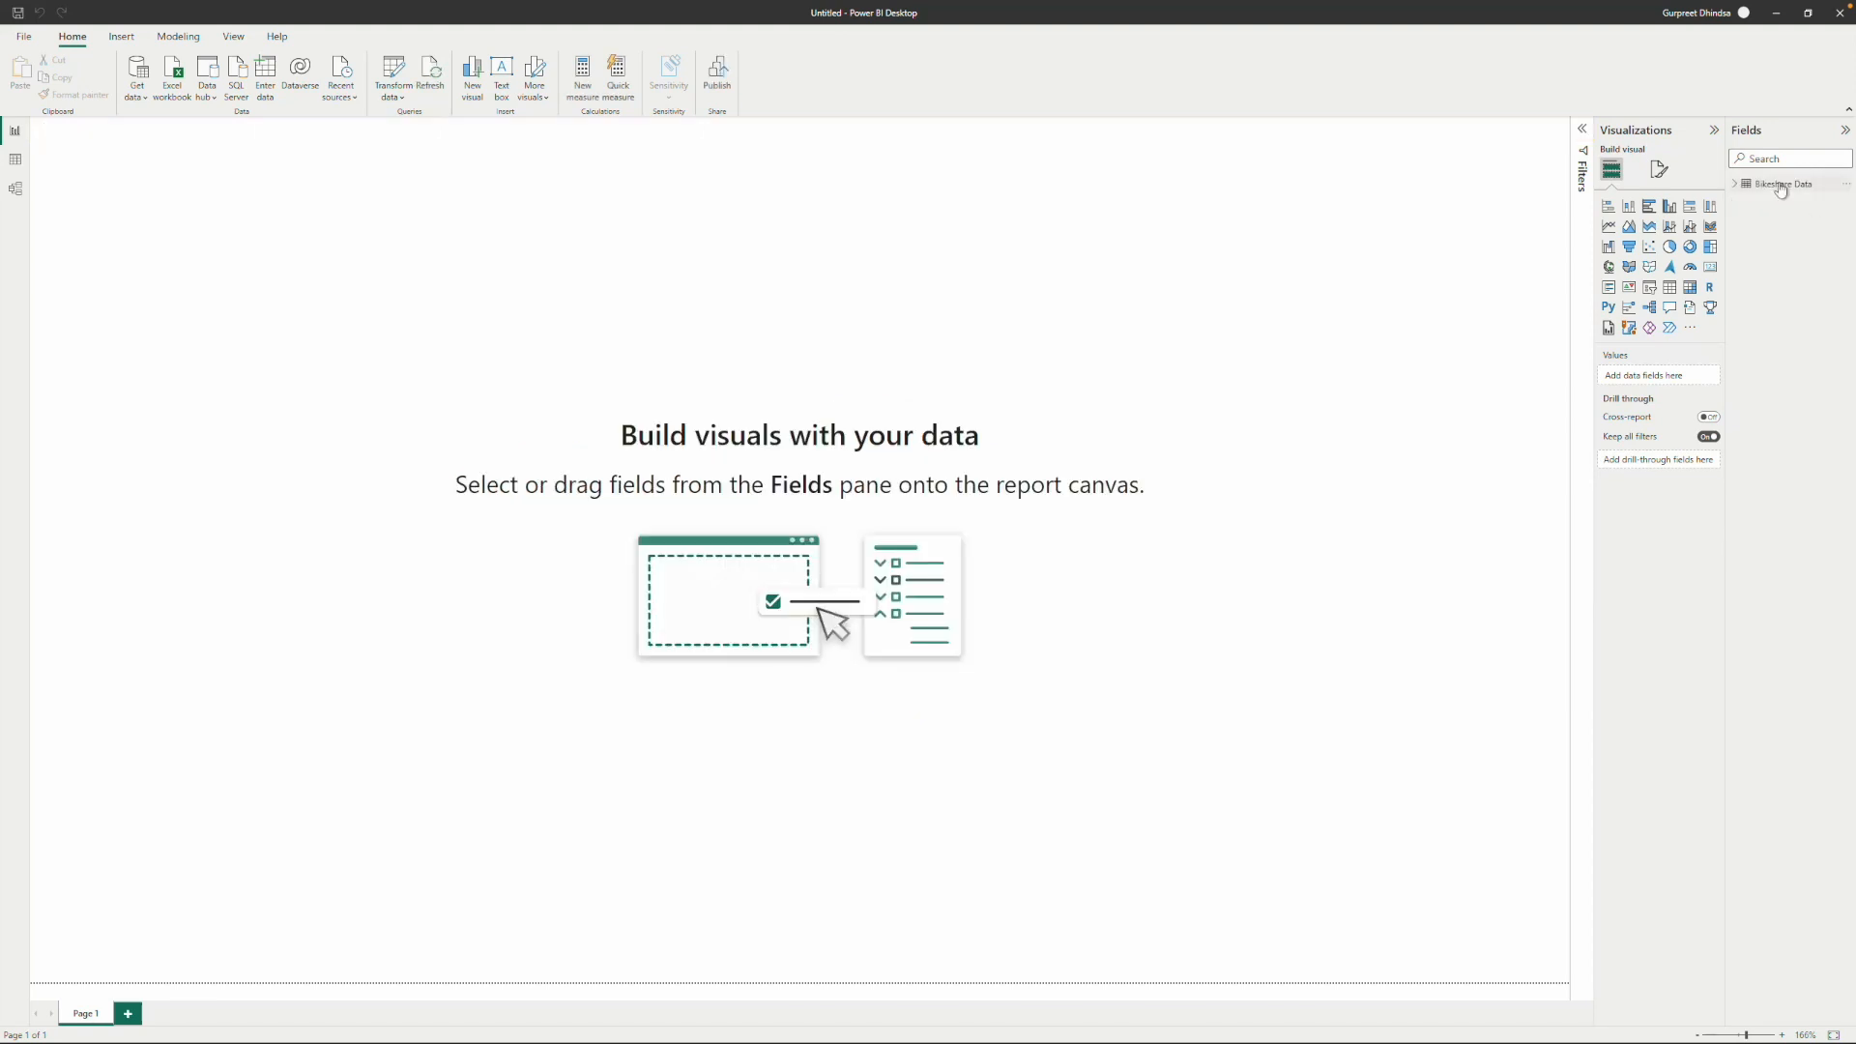
# Show the rows of the Bikeshare Data table and set the Start Date column's format to 14/03/2001 (dd/mm/yyyy).
pyautogui.click(1780, 186)
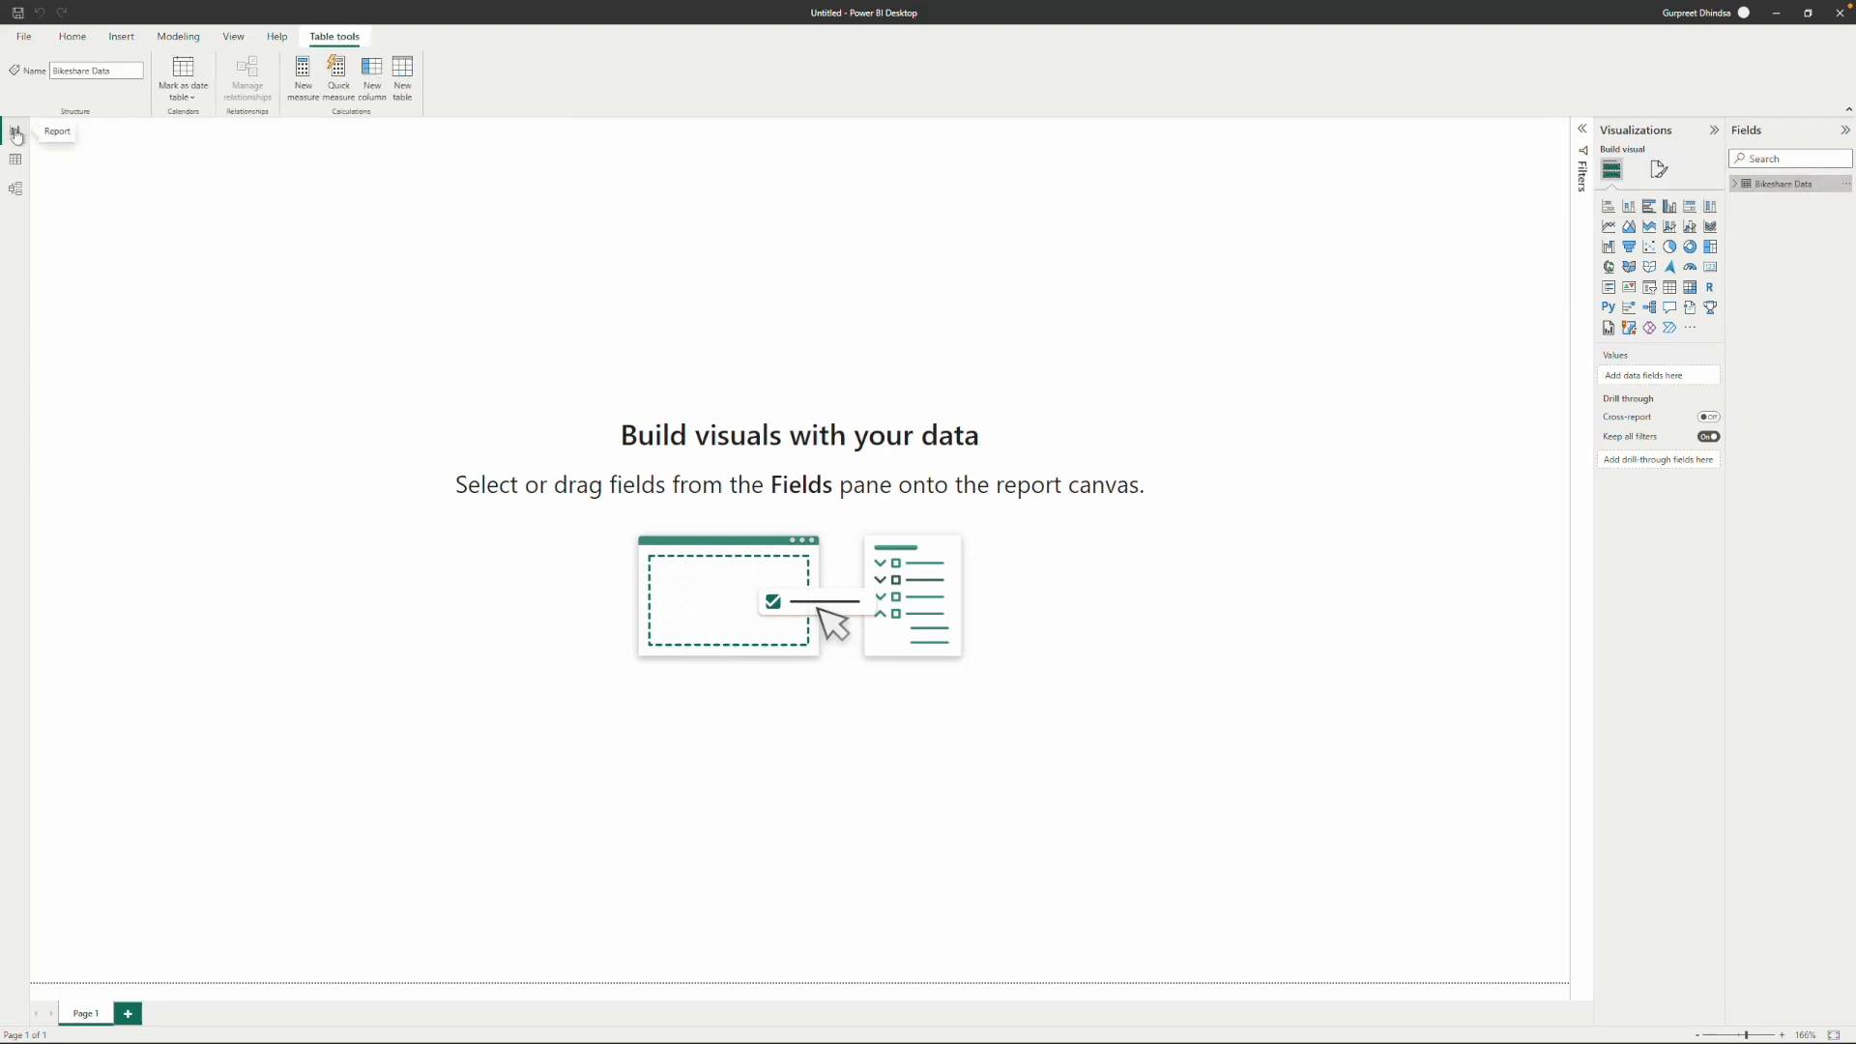
pyautogui.click(14, 161)
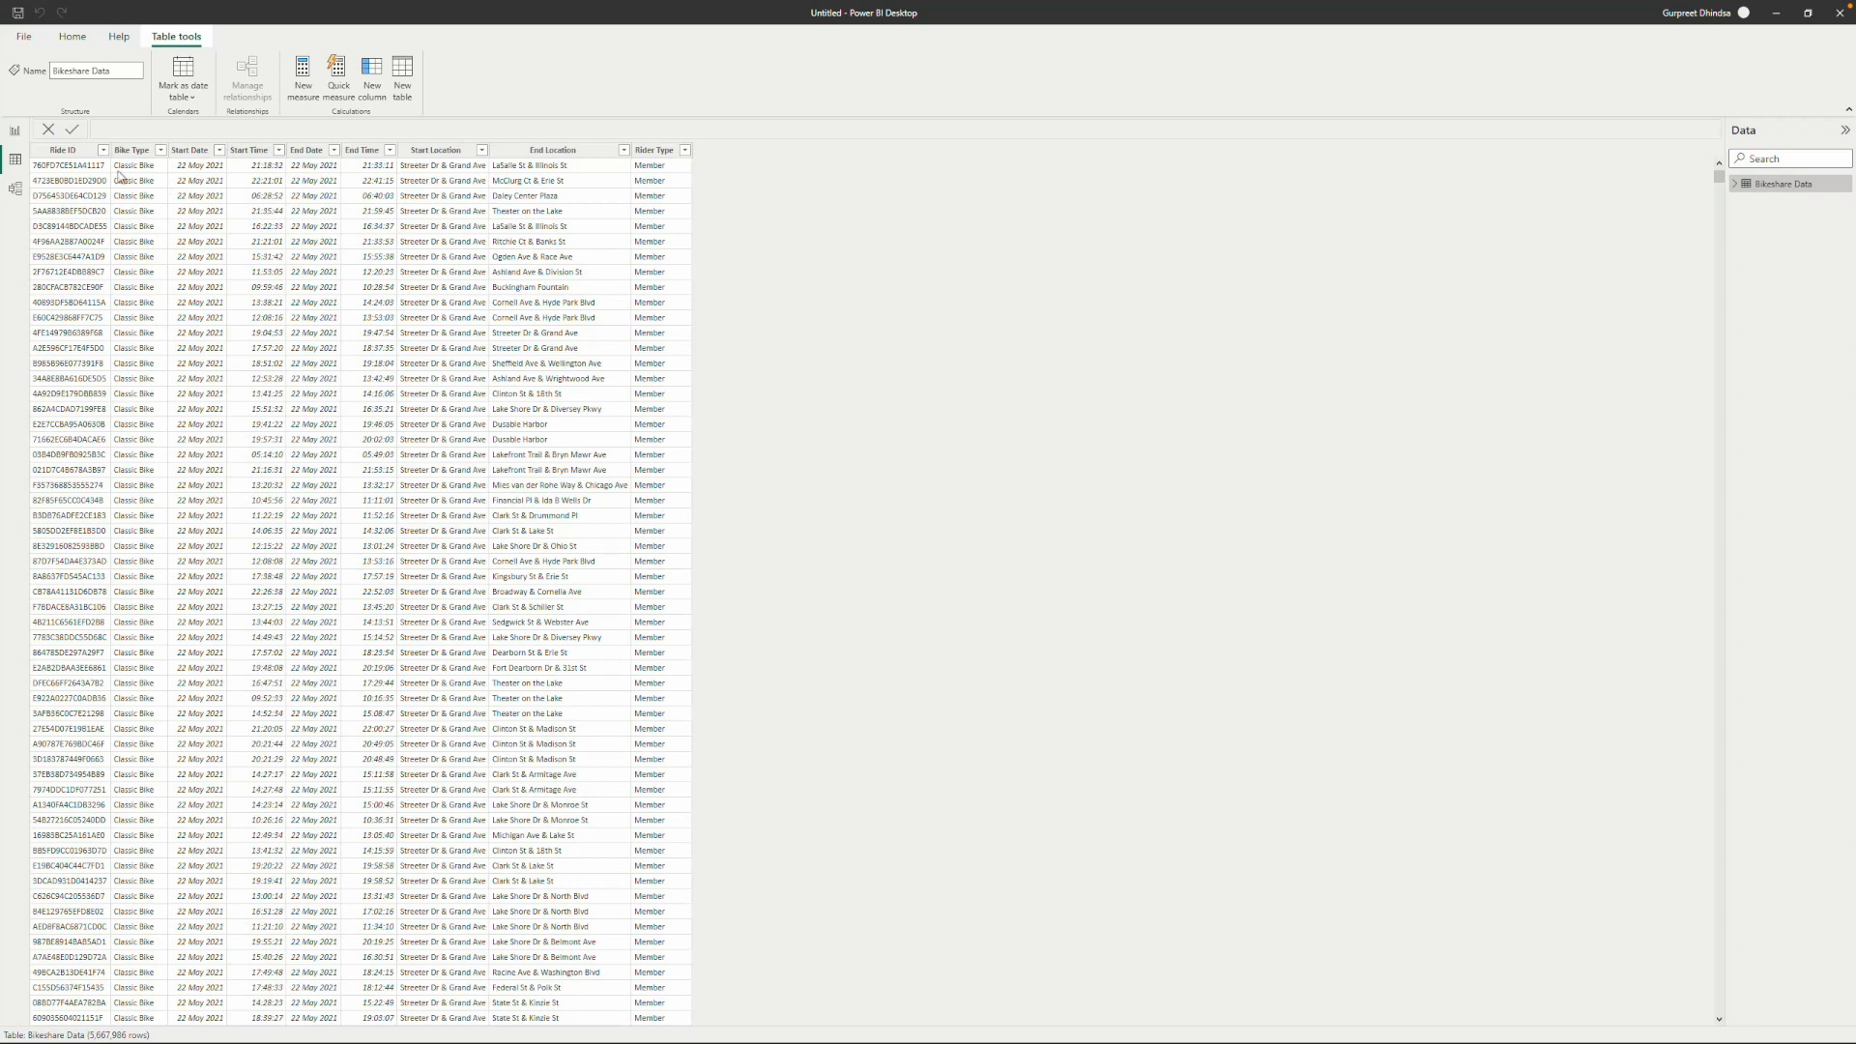
pyautogui.click(190, 152)
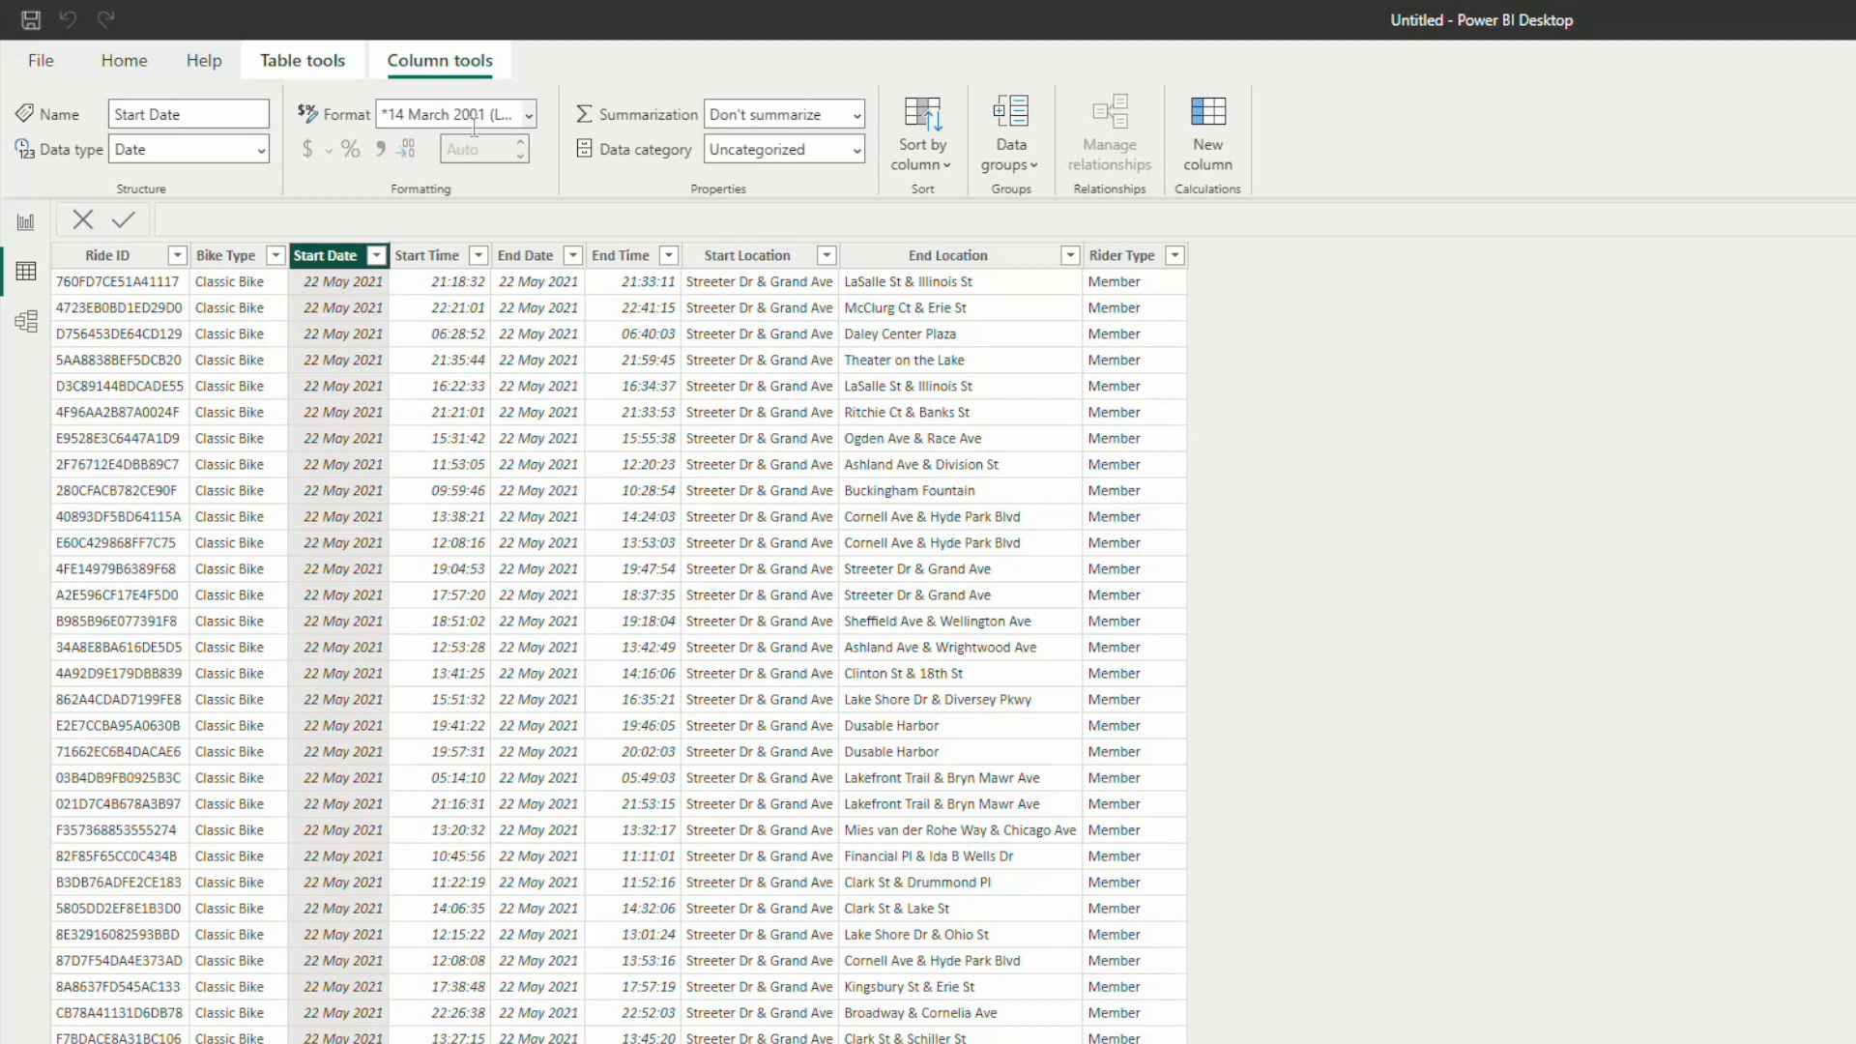
pyautogui.click(534, 114)
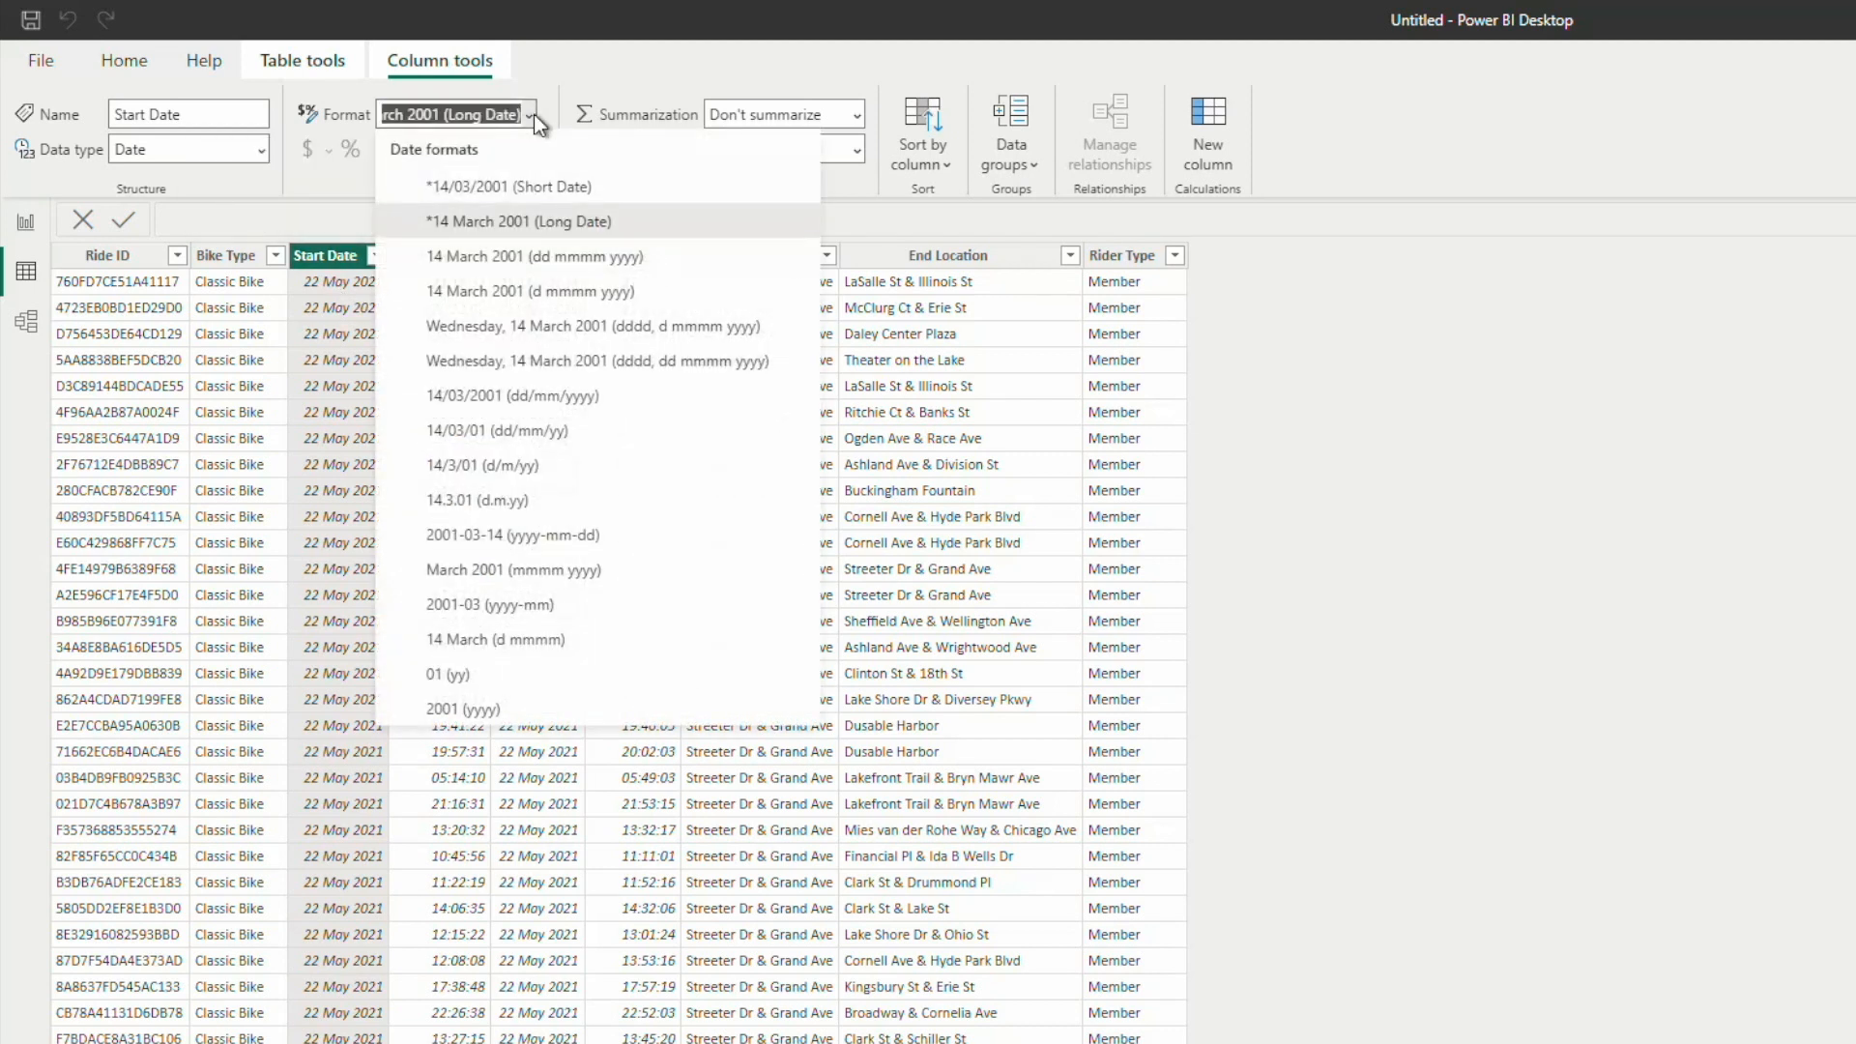
pyautogui.click(490, 396)
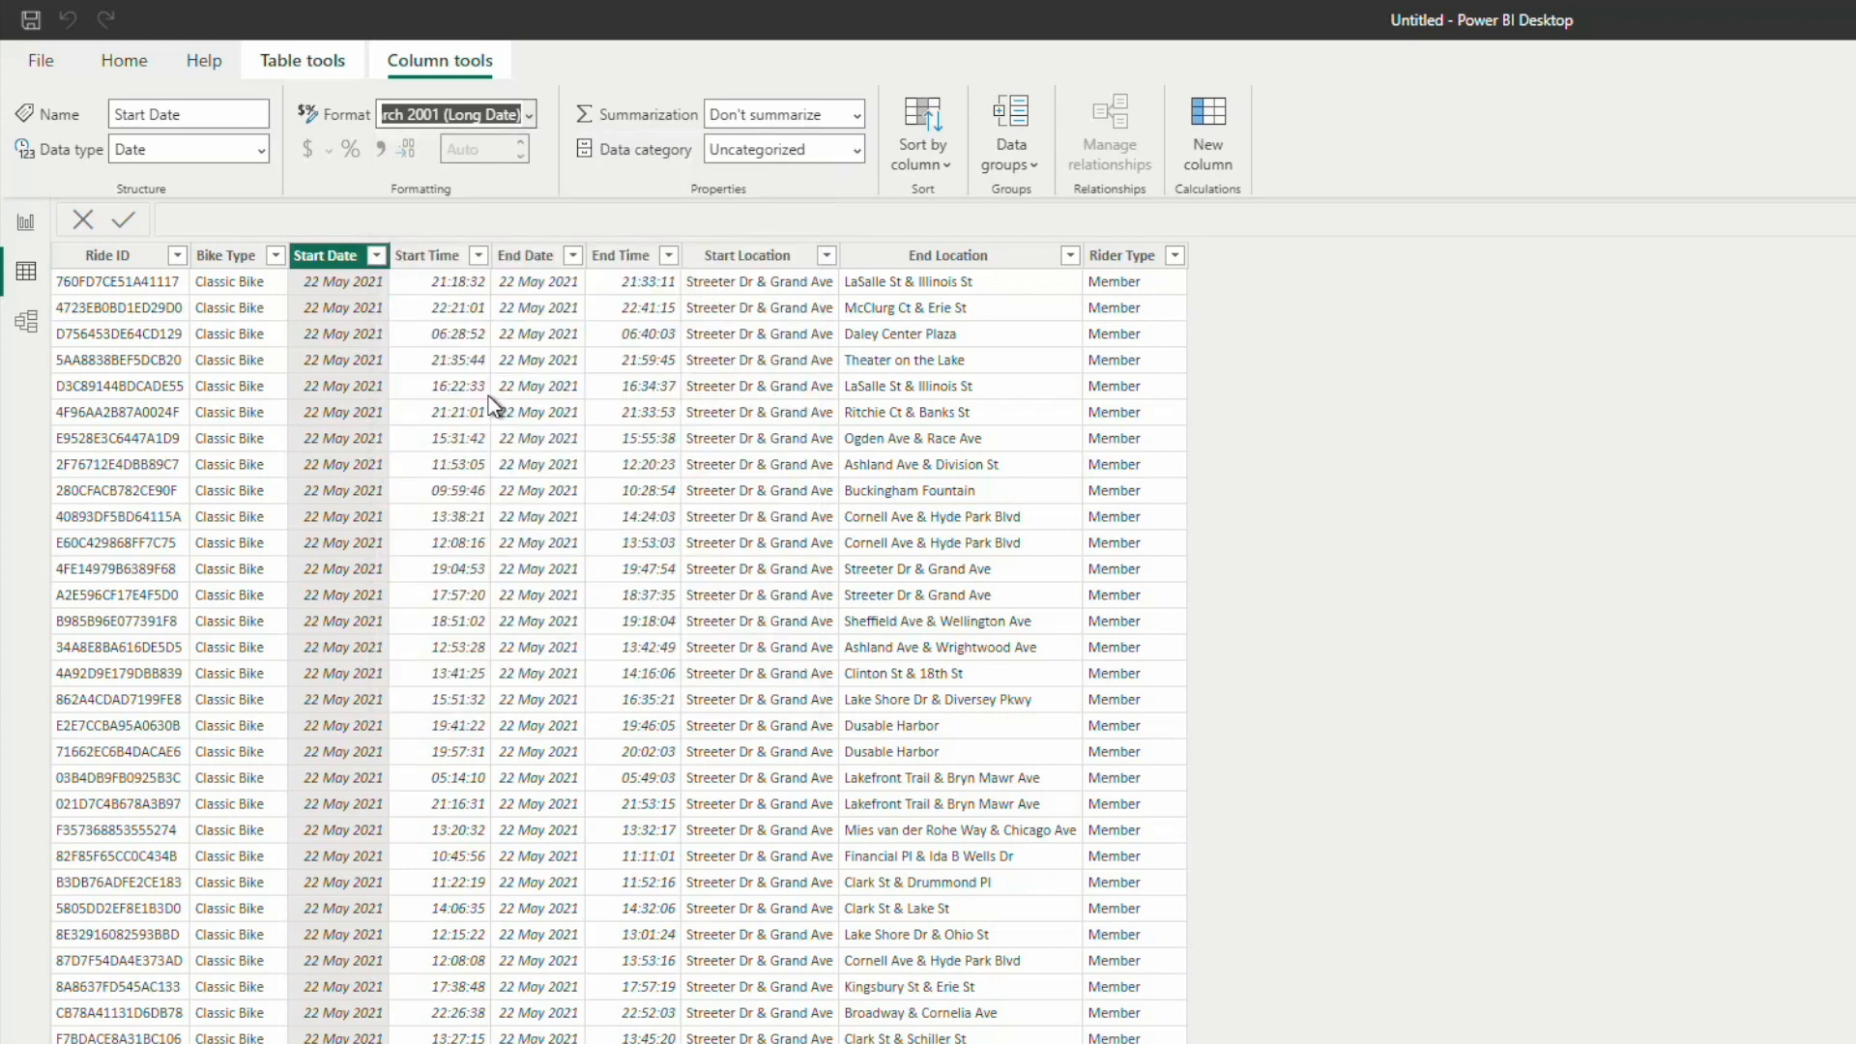
# Set the End Date column's format to 14/03/2001 (dd/mm/yyyy).
pyautogui.click(522, 255)
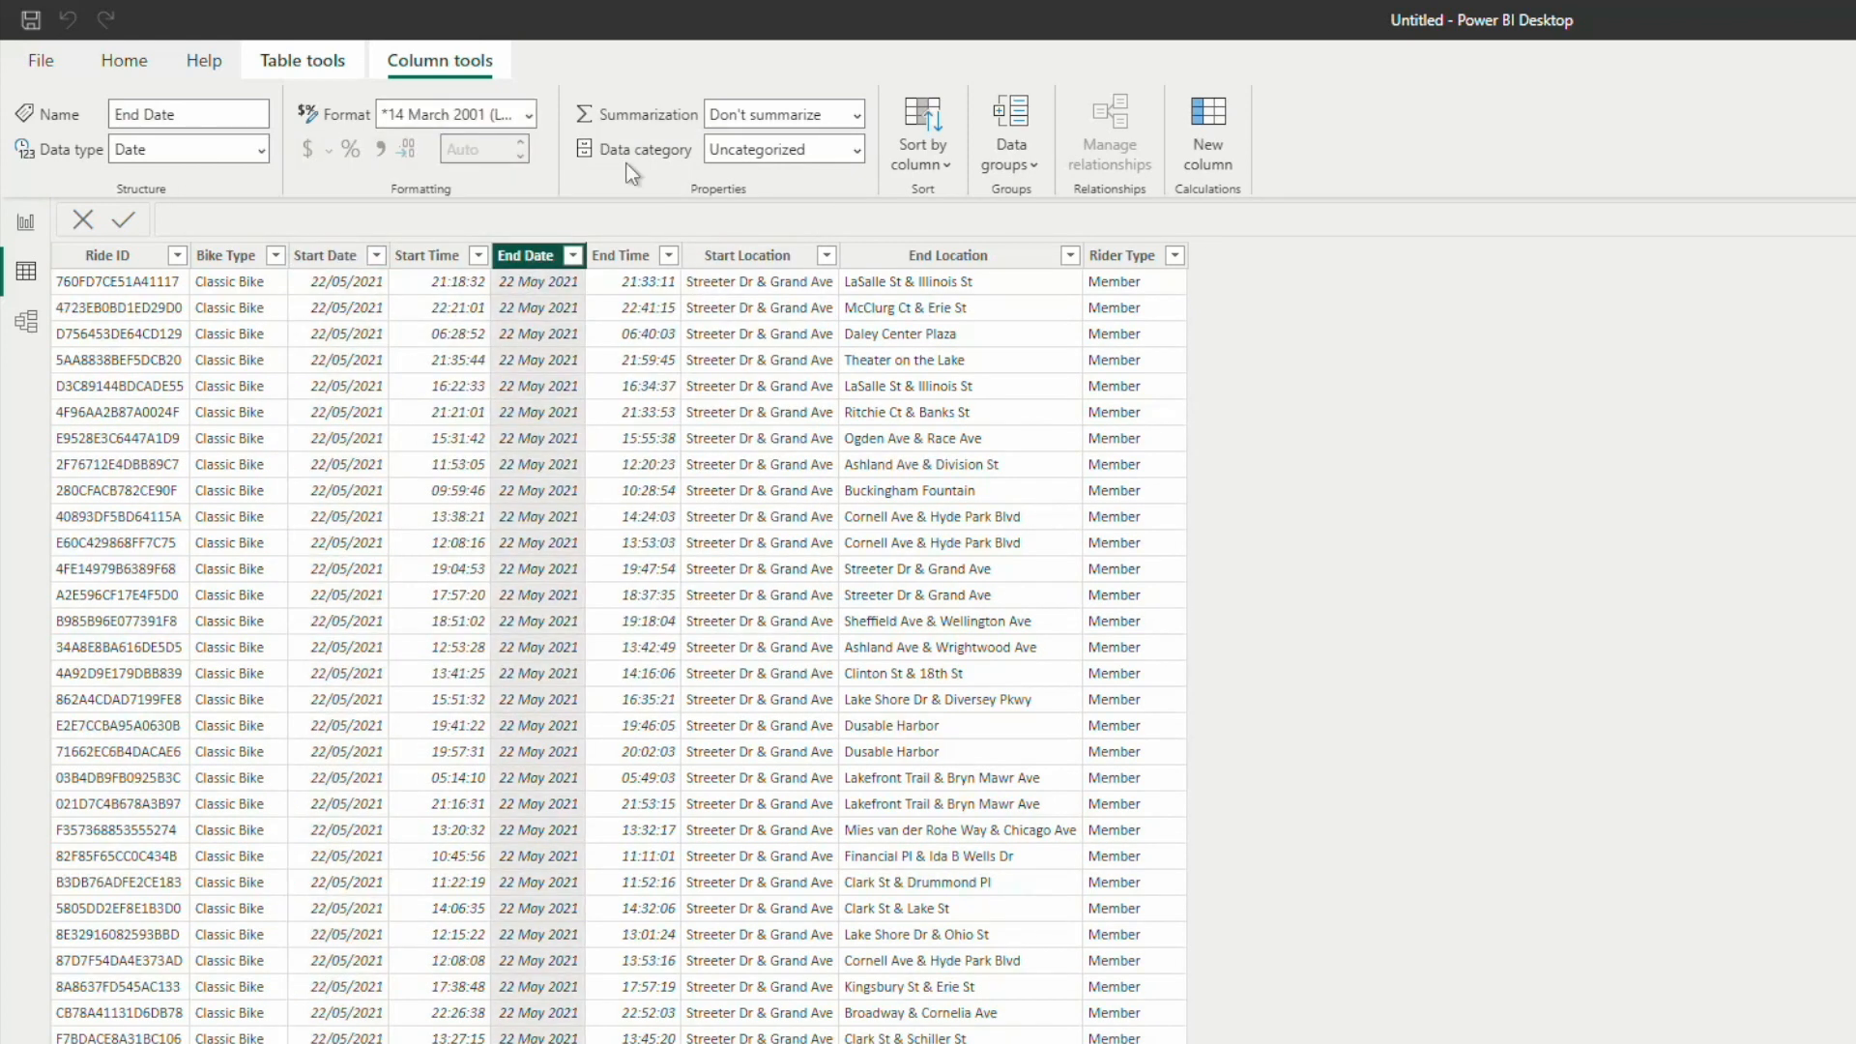
pyautogui.click(531, 115)
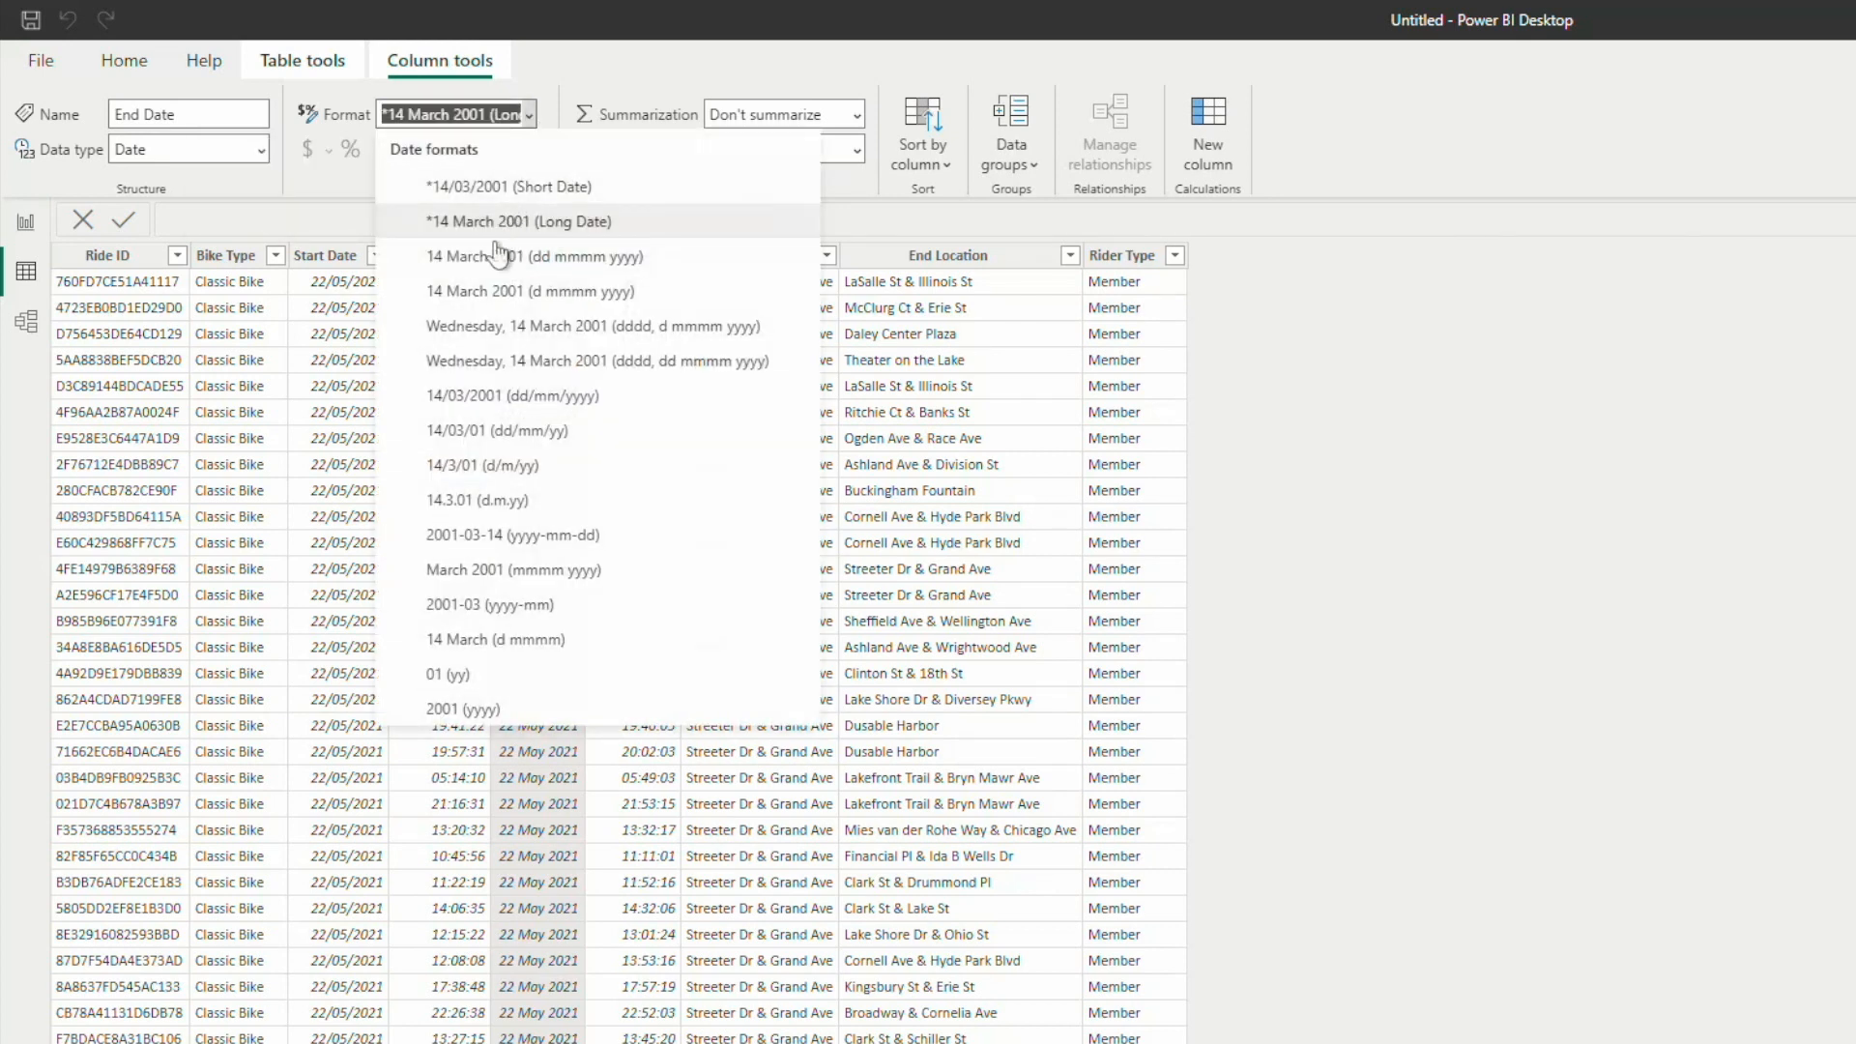
pyautogui.click(497, 396)
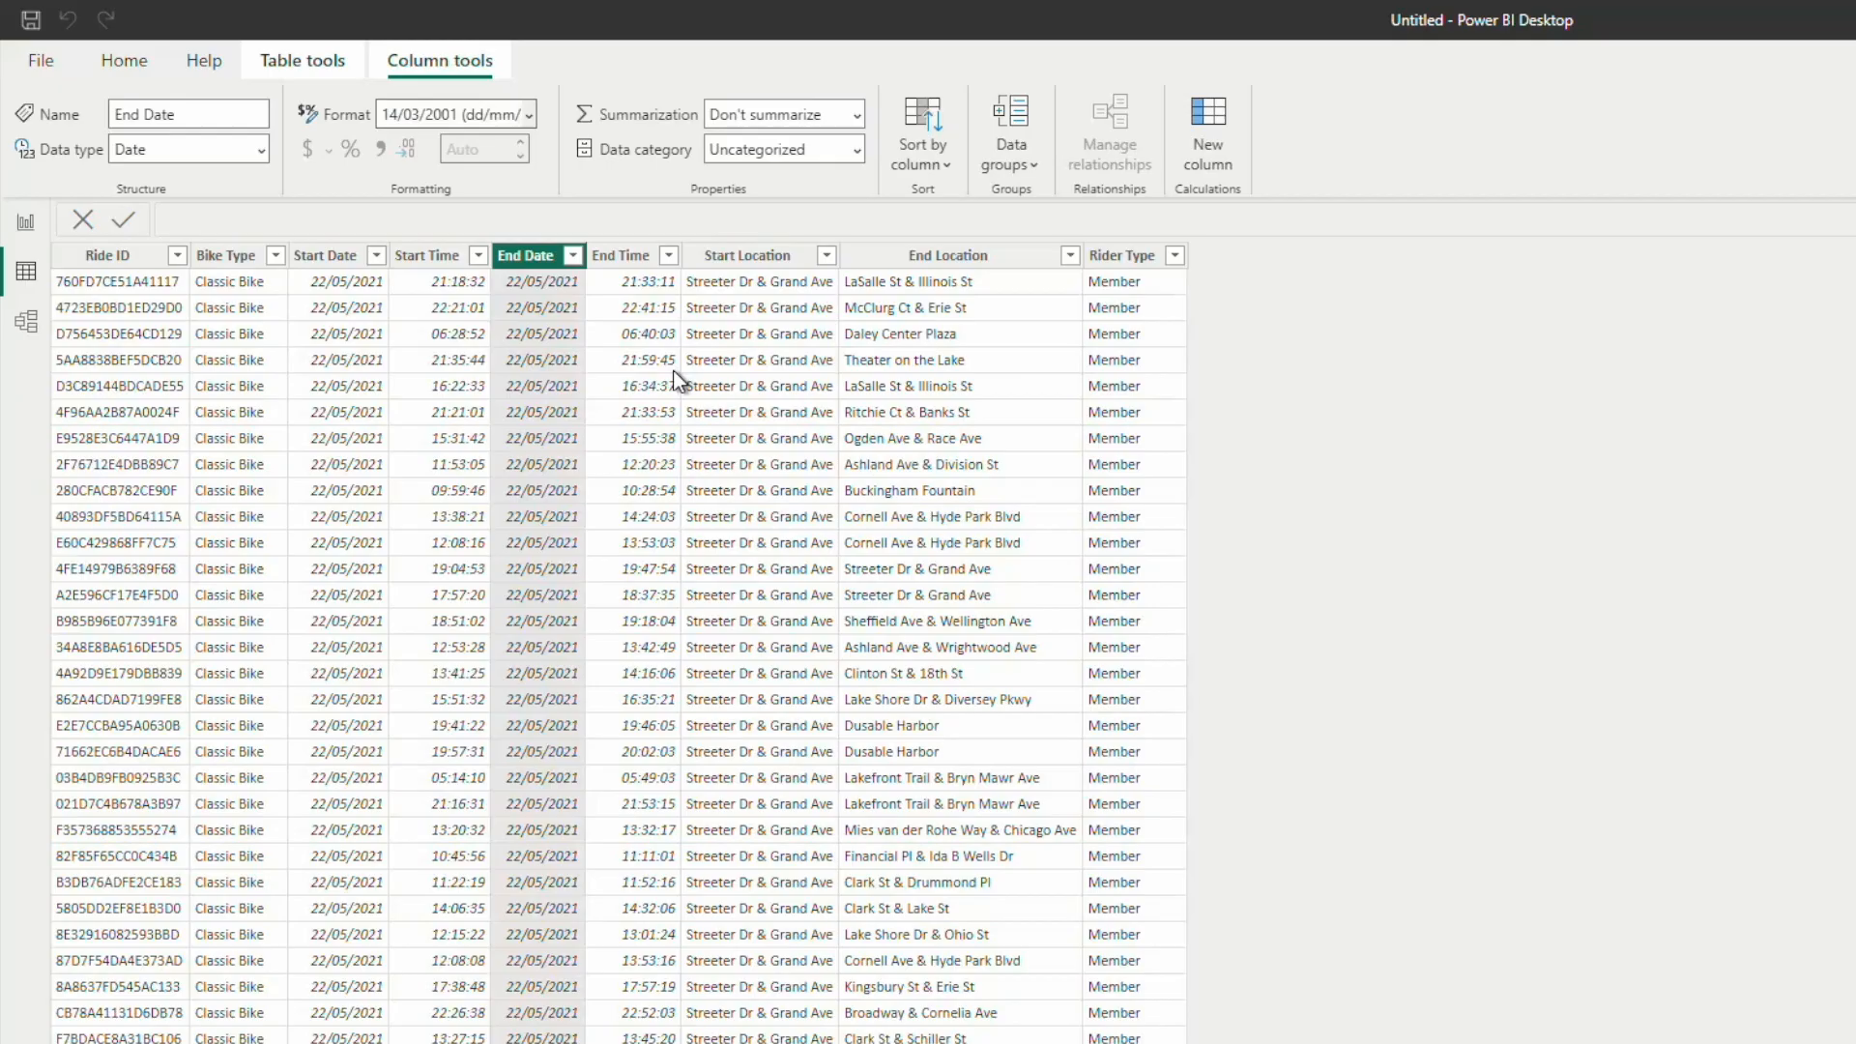
# Show the data model and move the Bikeshare Data table card closer to the middle of the diagram.
pyautogui.click(26, 321)
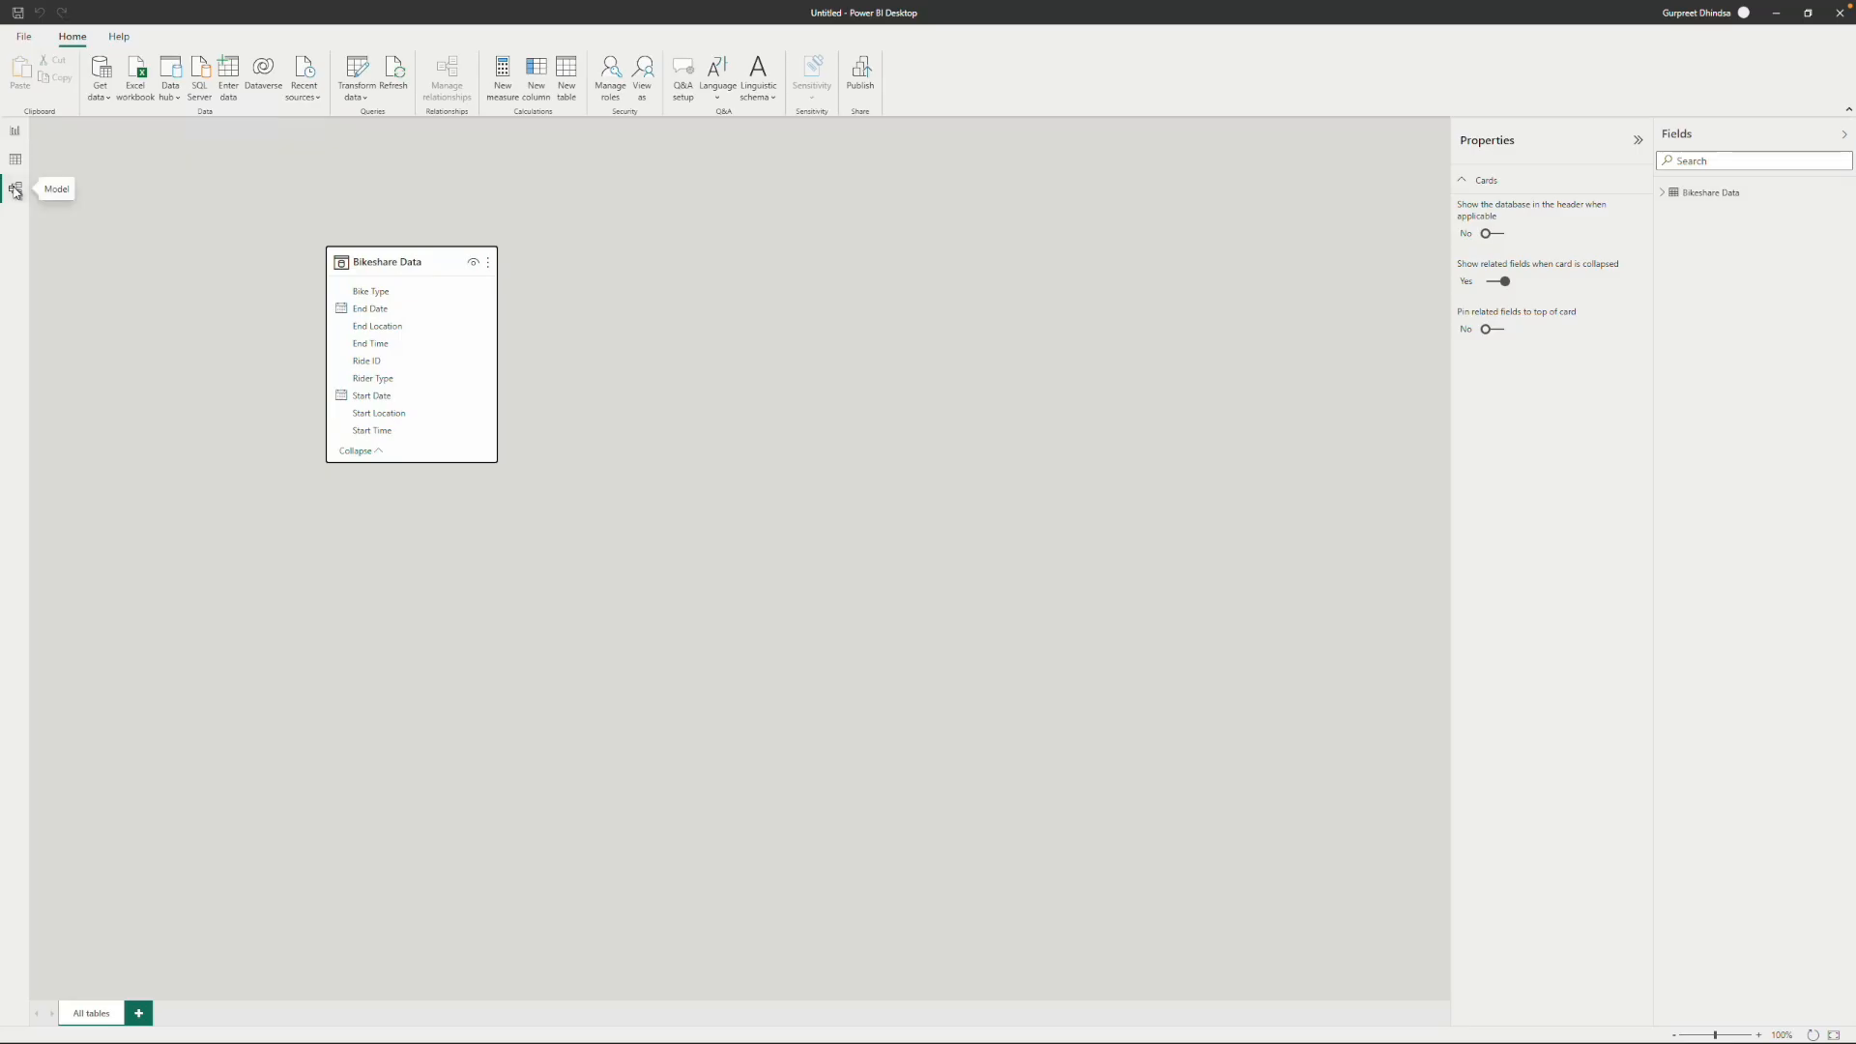
pyautogui.moveTo(416, 259); pyautogui.dragTo(524, 392)
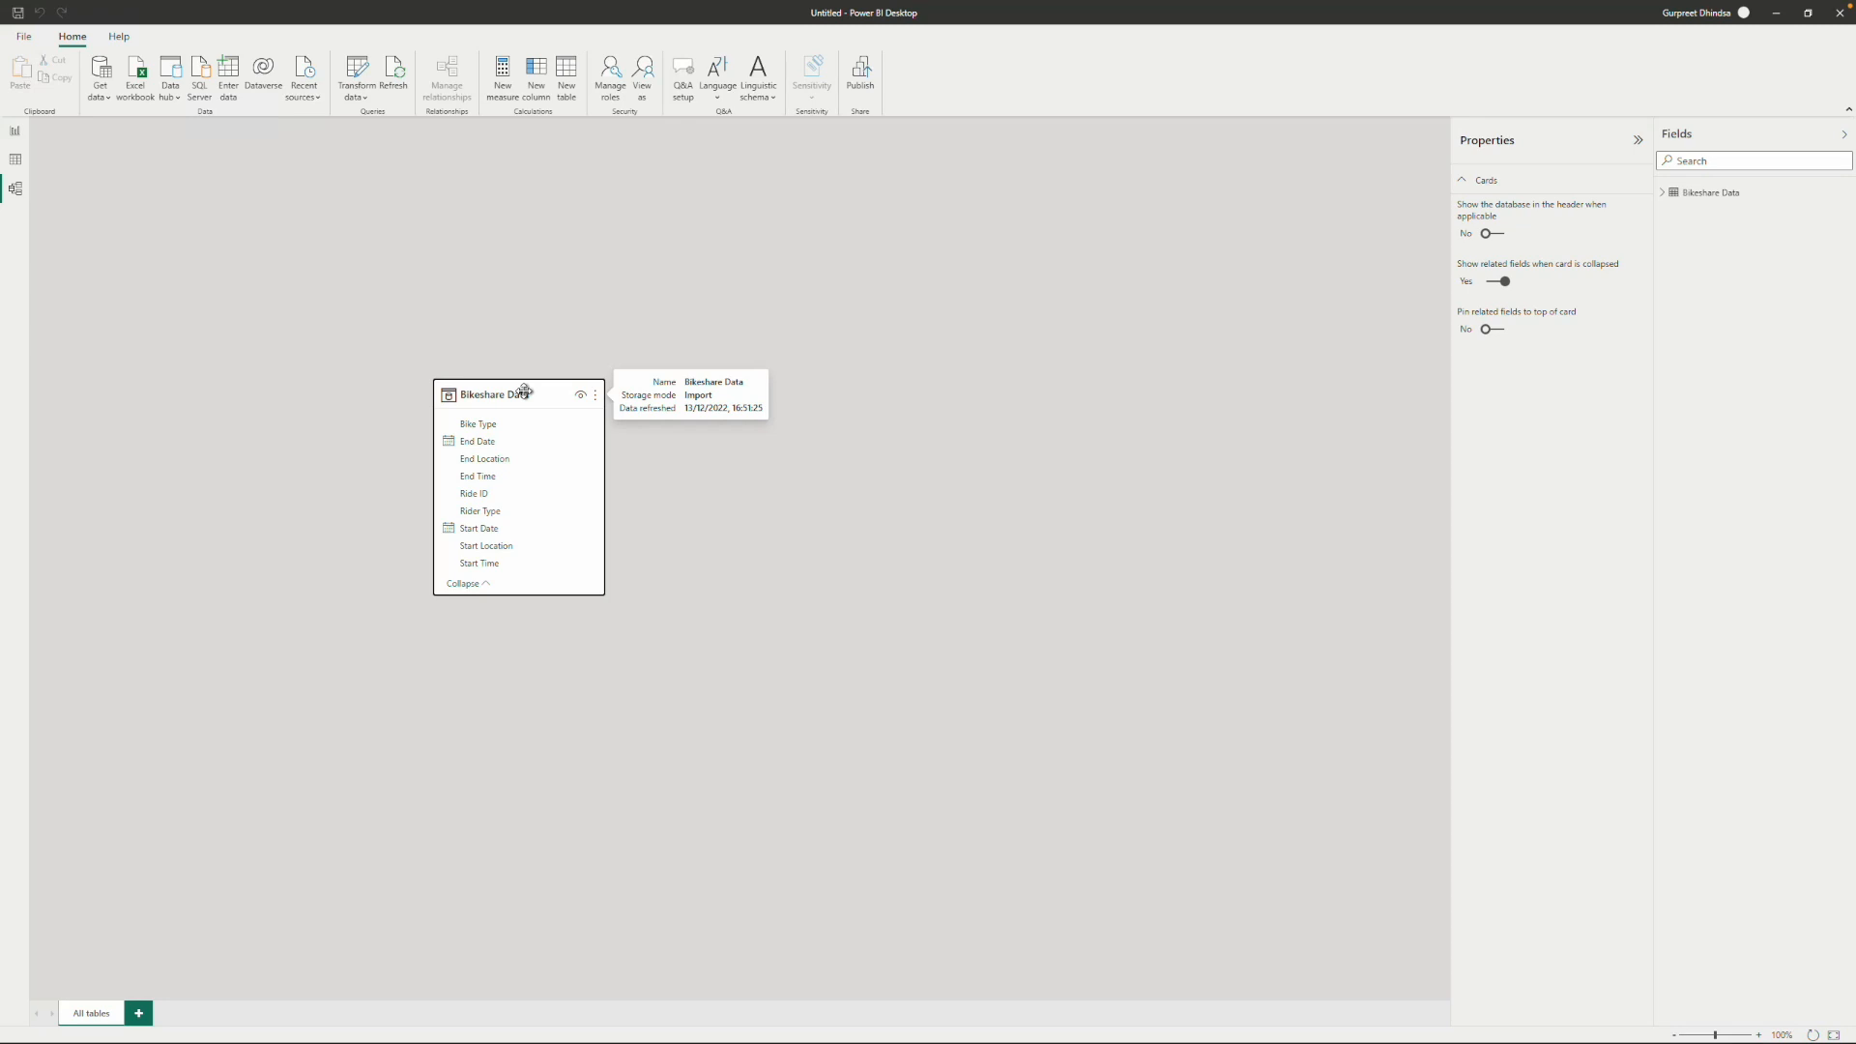
pyautogui.moveTo(520, 596)
pyautogui.mouseDown()
pyautogui.moveTo(540, 688)
pyautogui.moveTo(538, 596)
pyautogui.mouseUp()
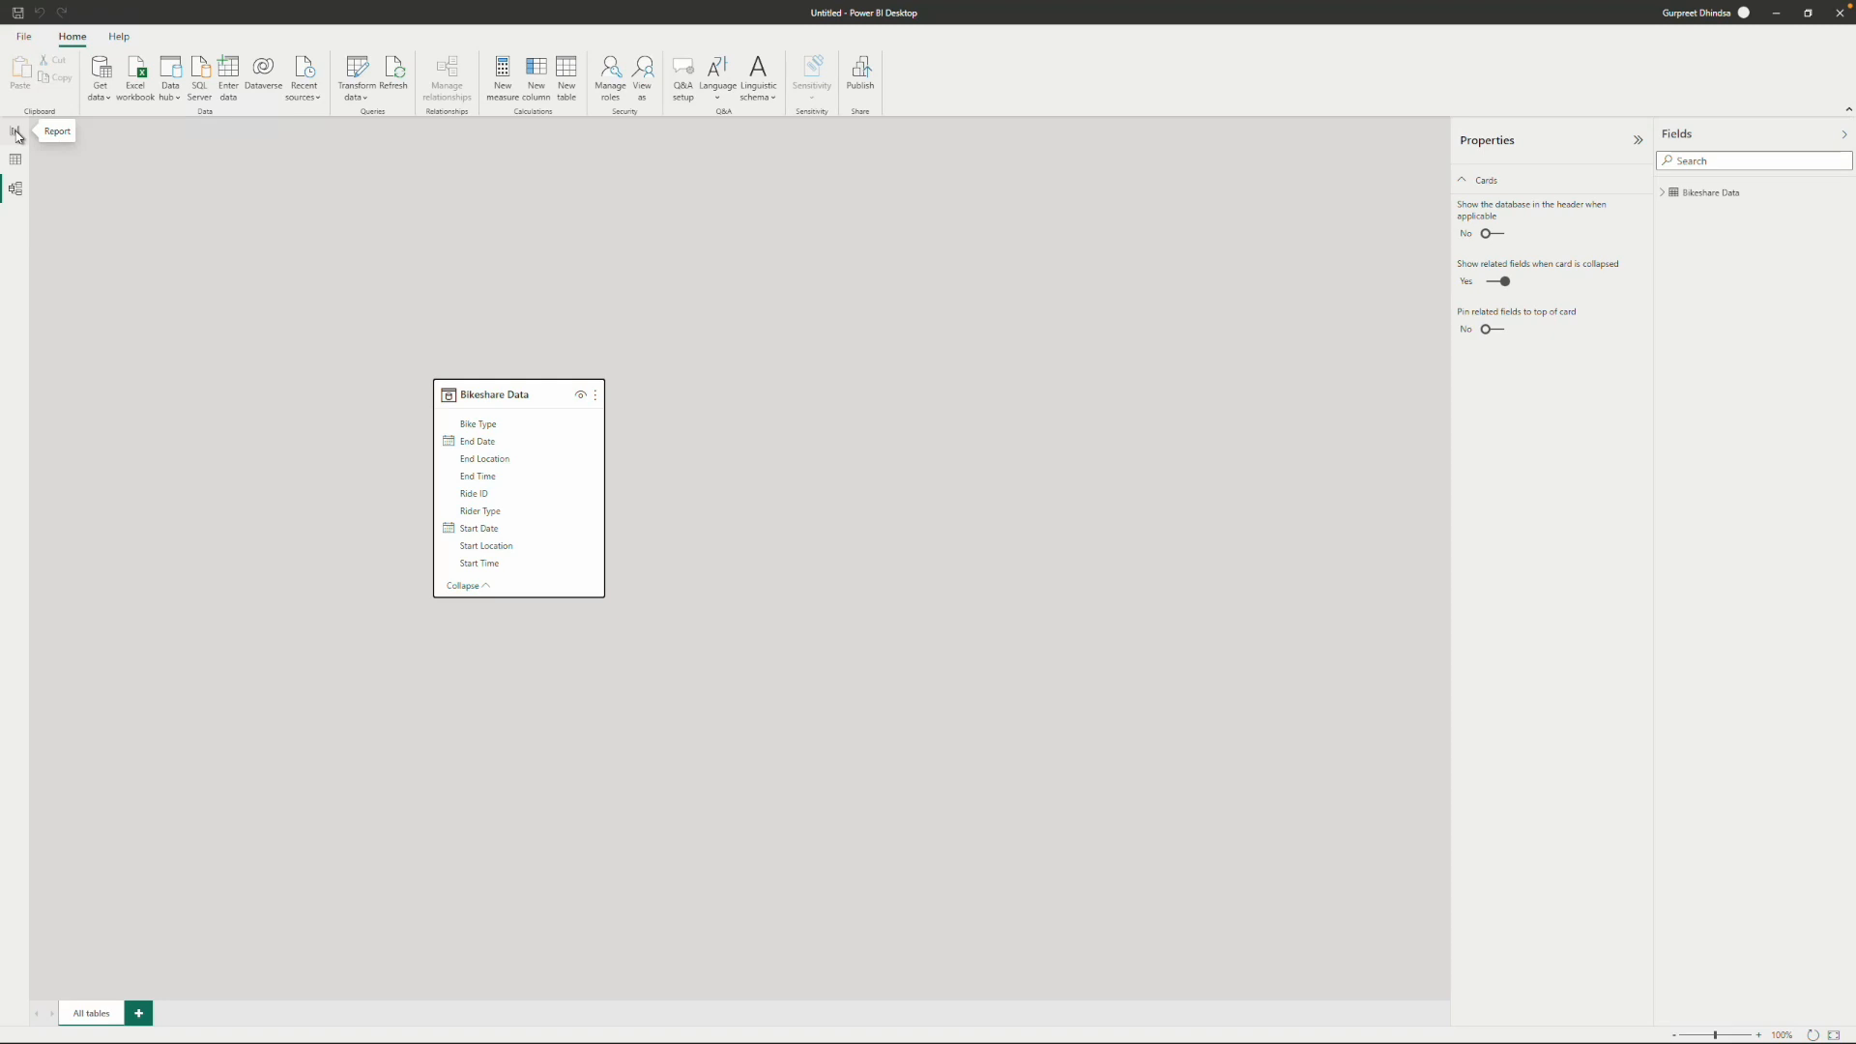
# Add an empty stacked column chart to the report page and expand the Start Date and End Date fields to show their date hierarchies.
pyautogui.click(16, 132)
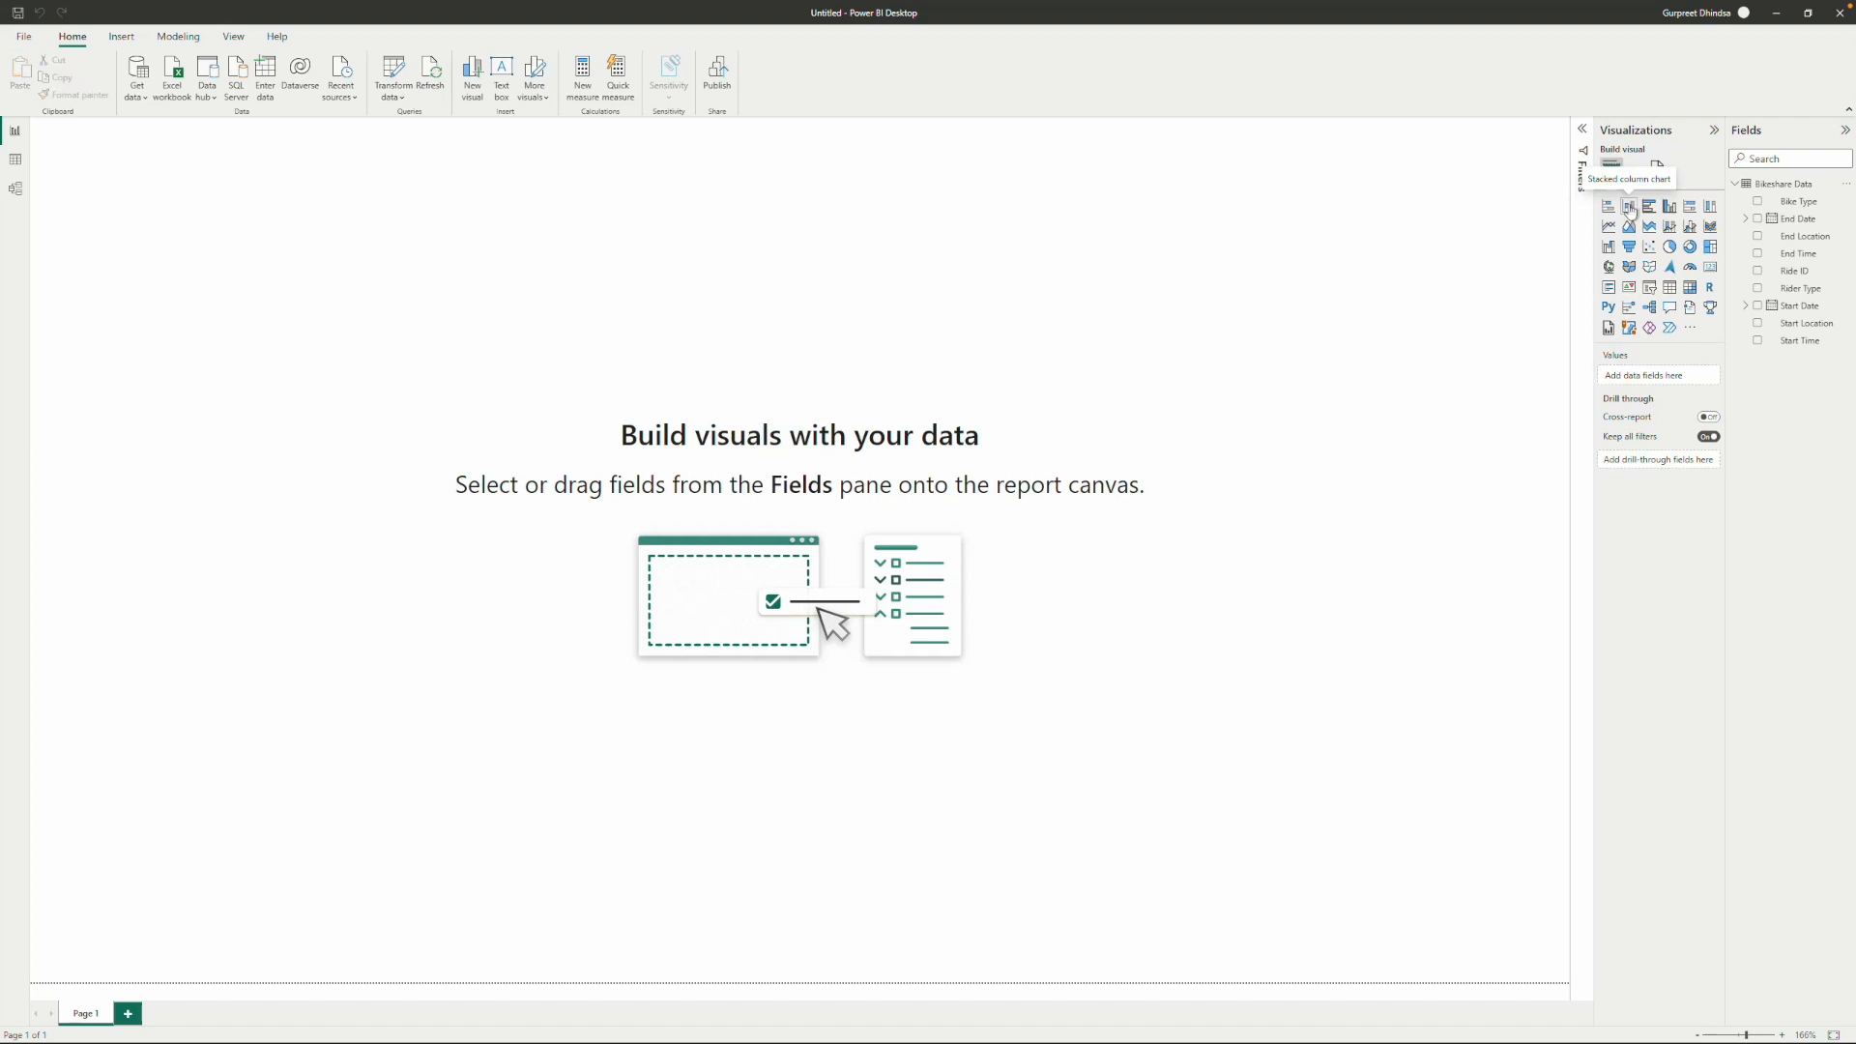
pyautogui.click(1630, 207)
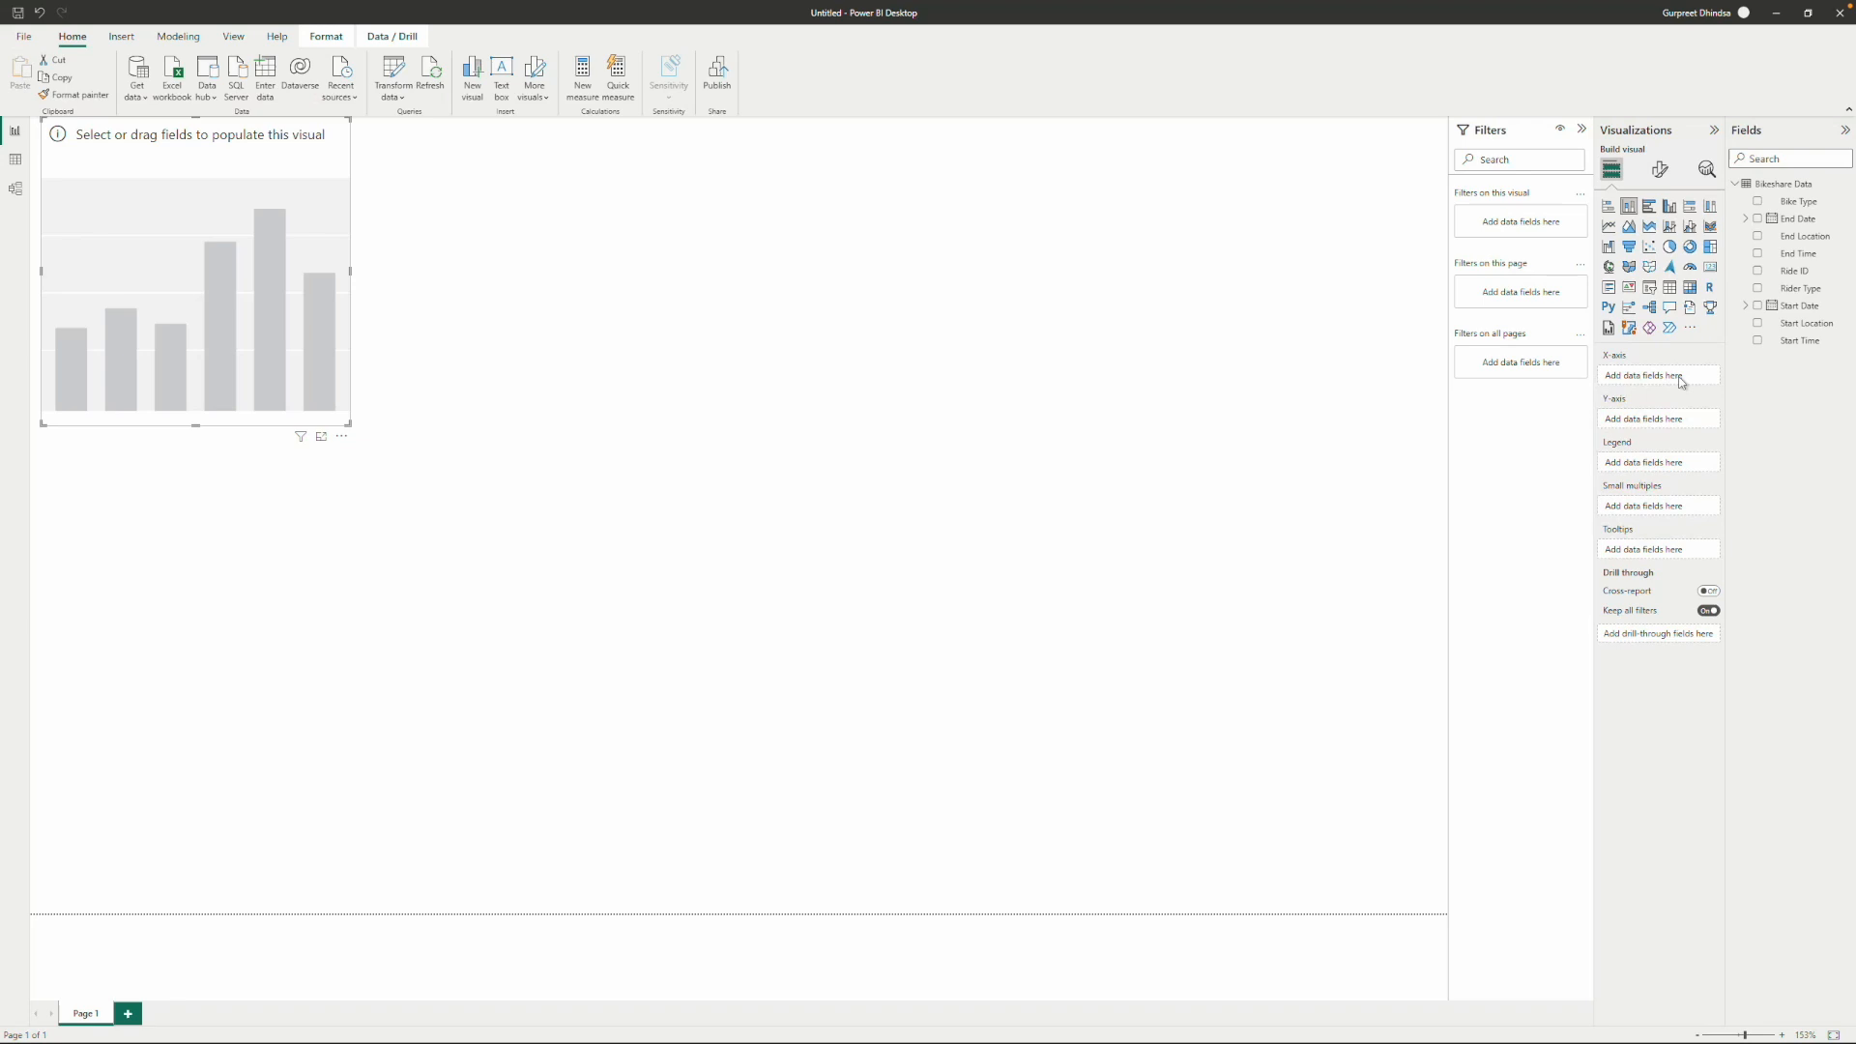
pyautogui.click(1745, 306)
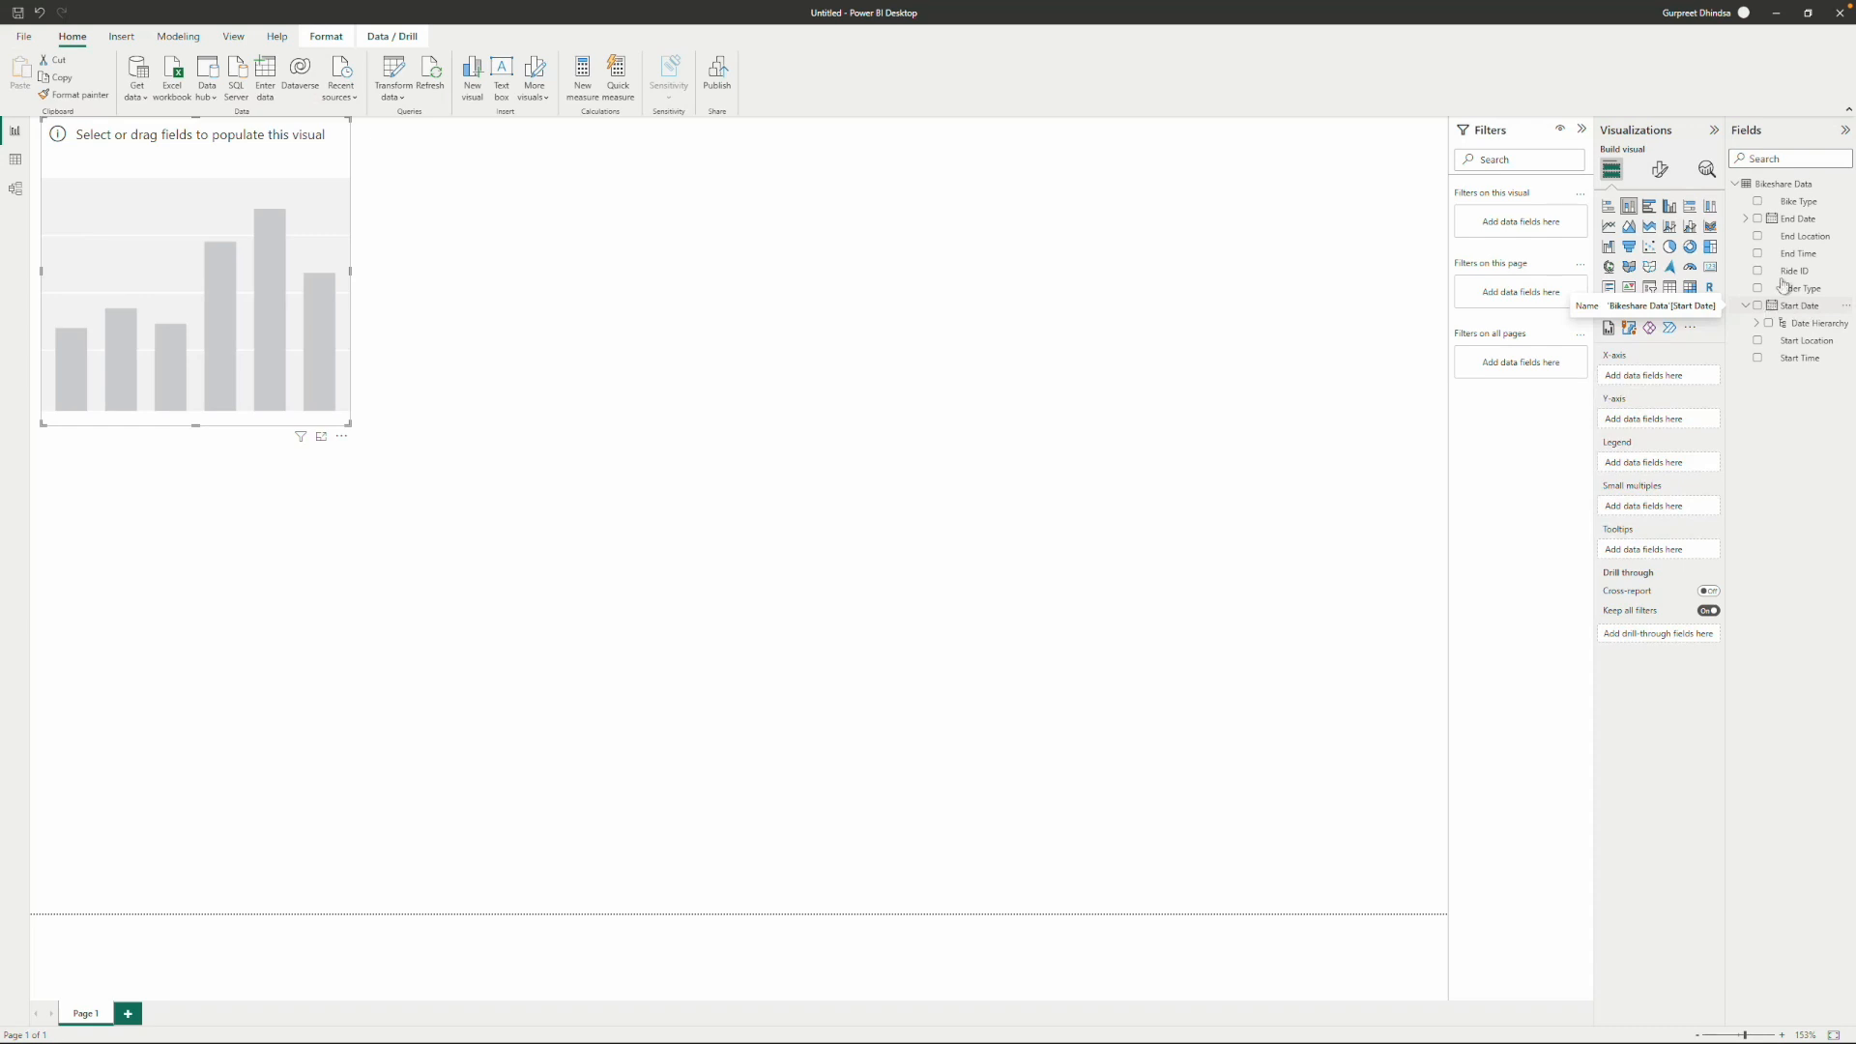
pyautogui.click(1738, 188)
pyautogui.click(1737, 187)
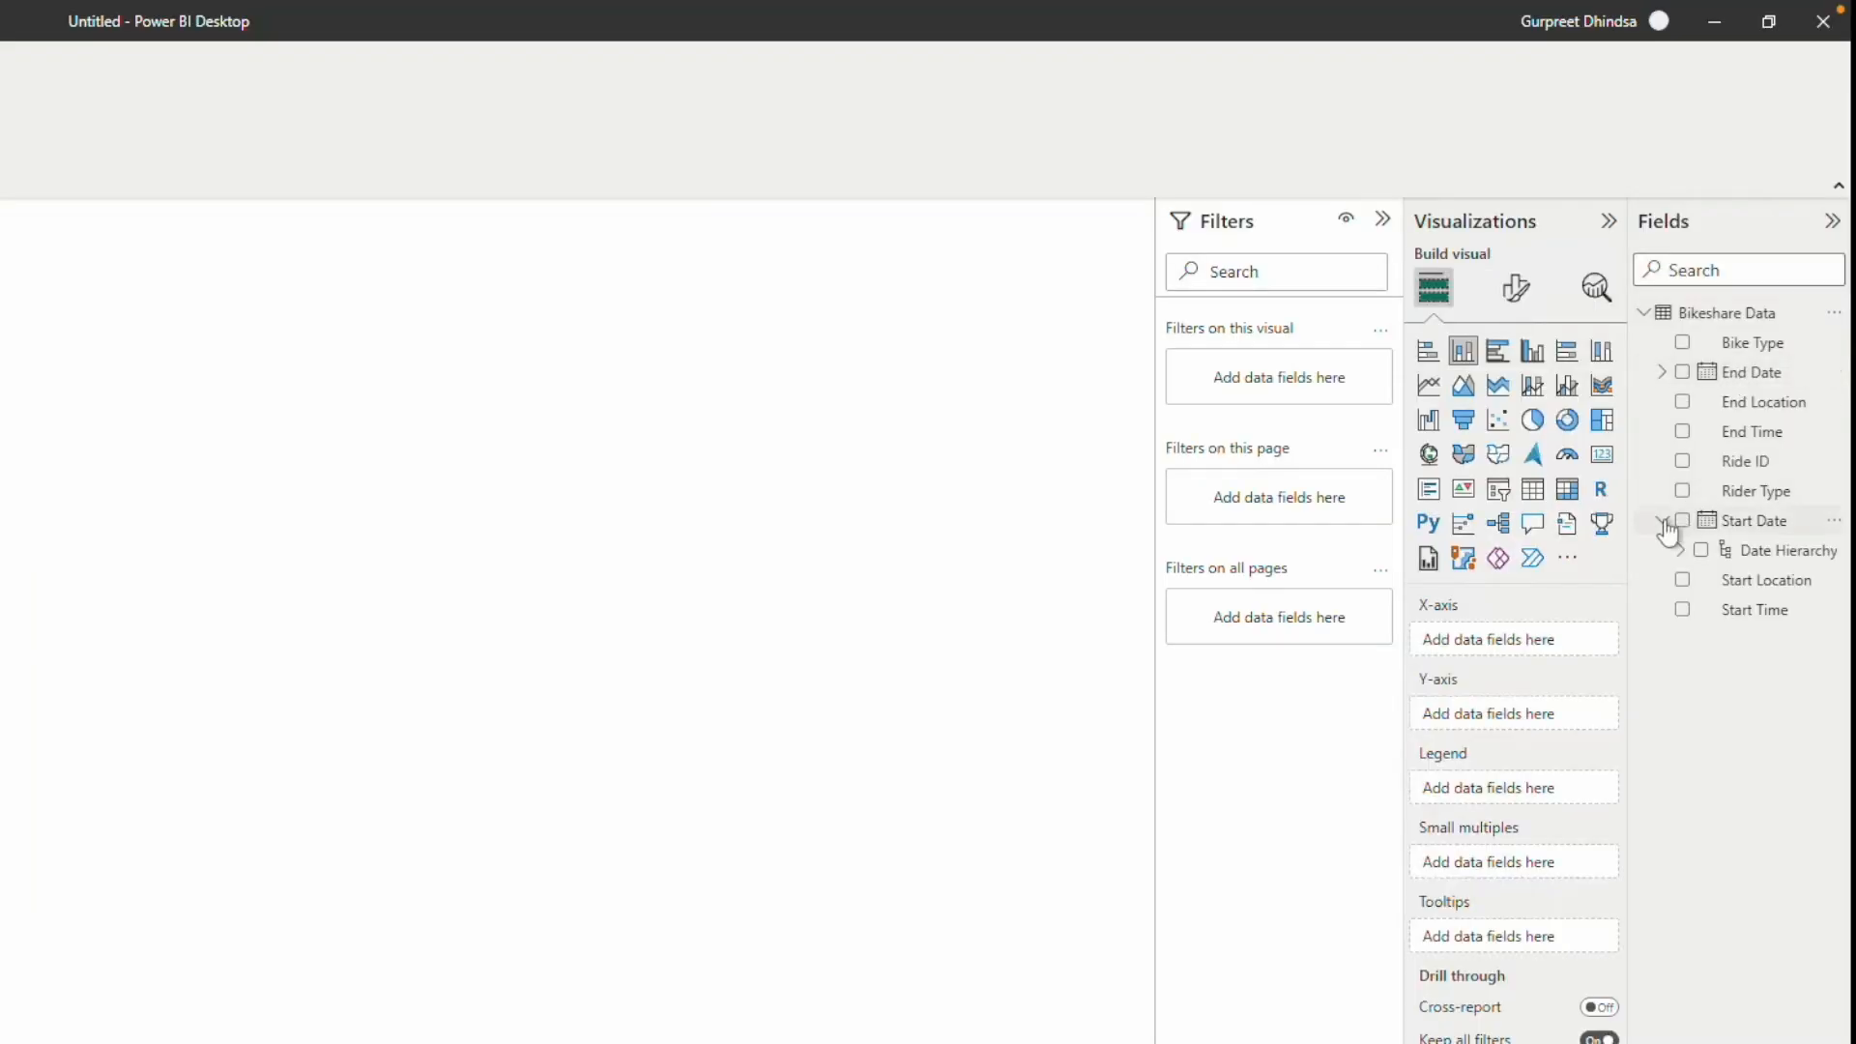
pyautogui.click(1662, 374)
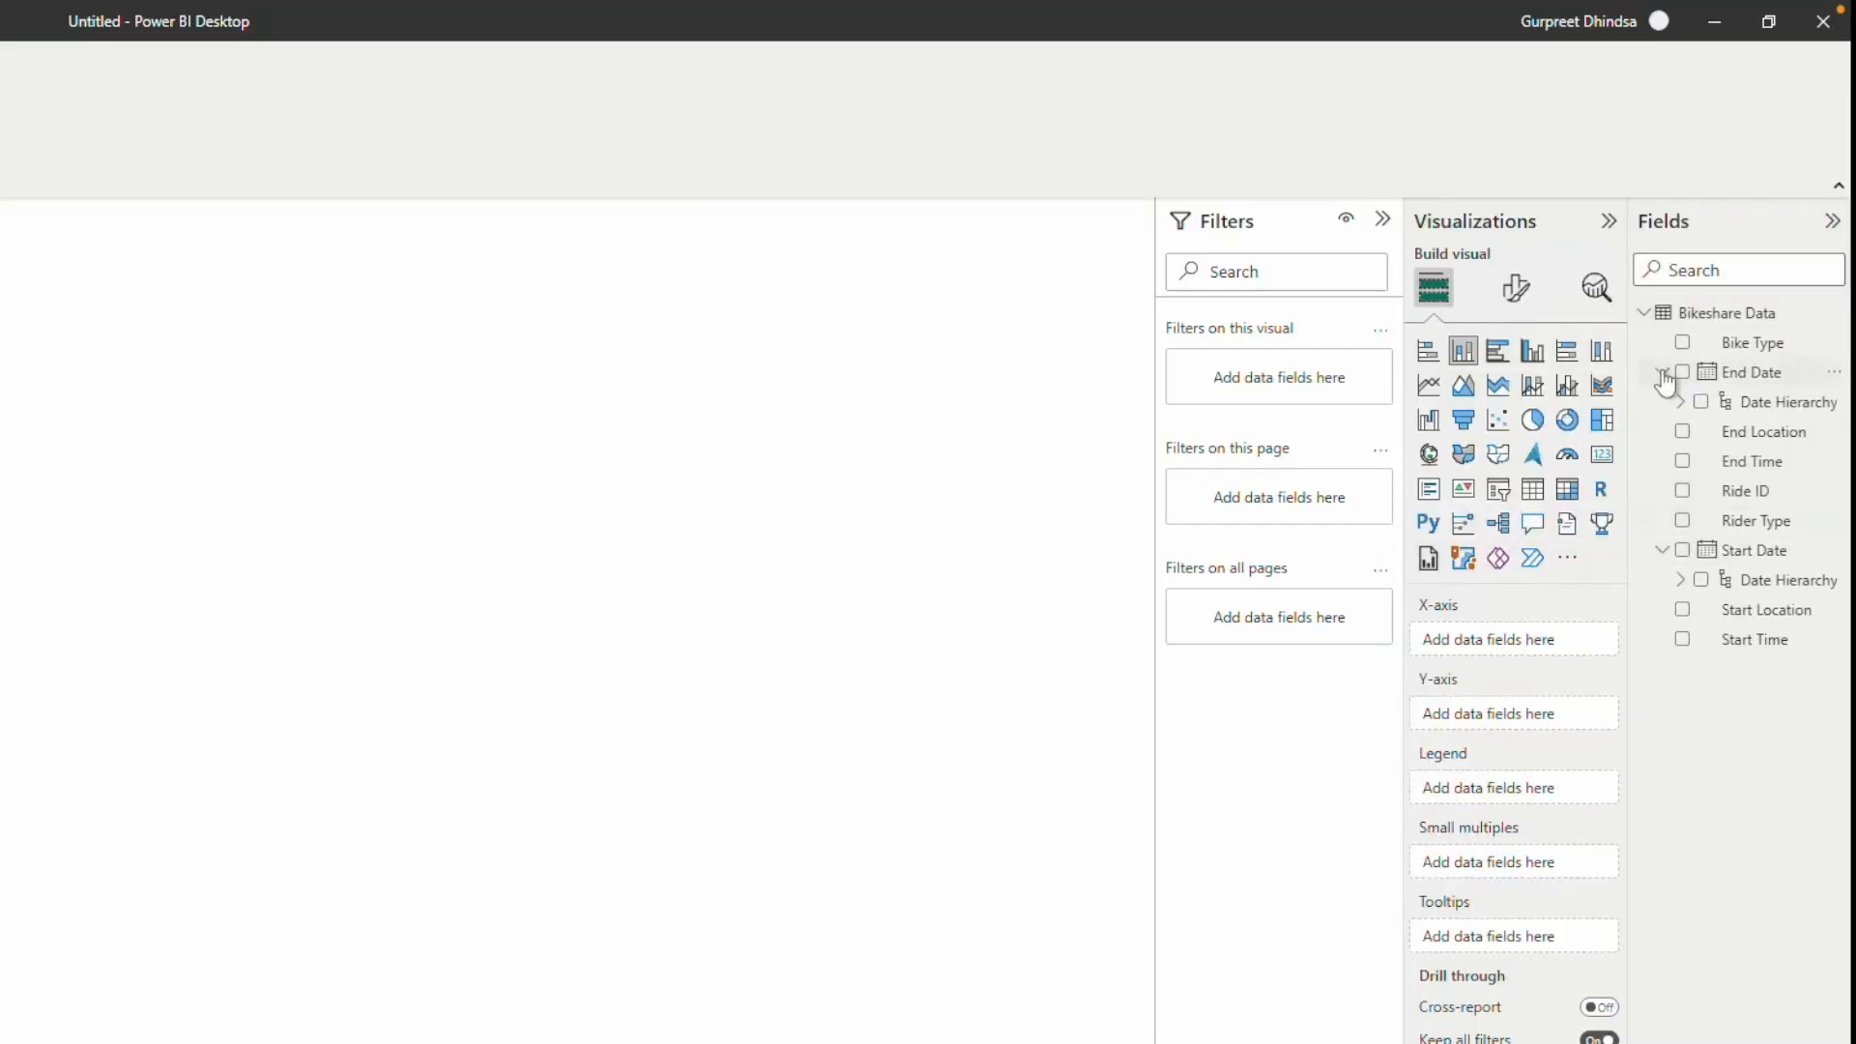
pyautogui.click(1662, 373)
pyautogui.click(1662, 373)
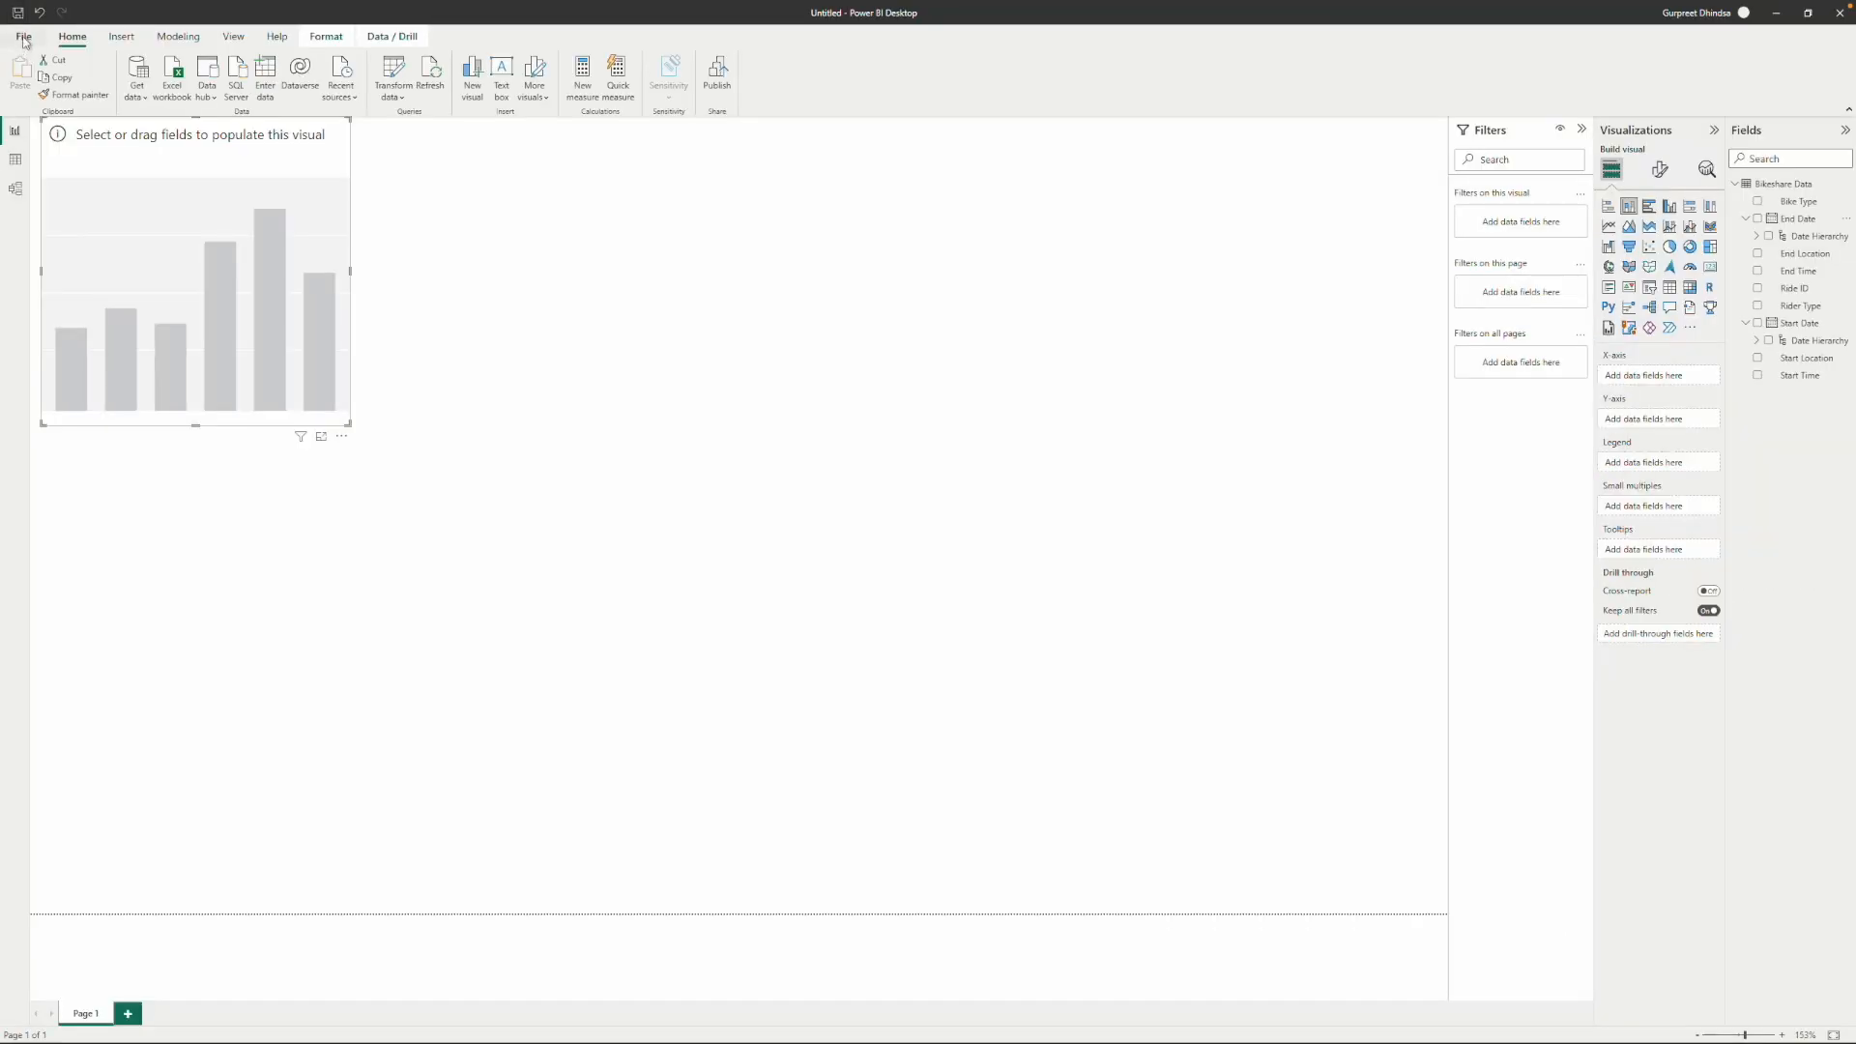
# Check the auto date/time settings in the data load options, both global and for the current file.
pyautogui.click(24, 38)
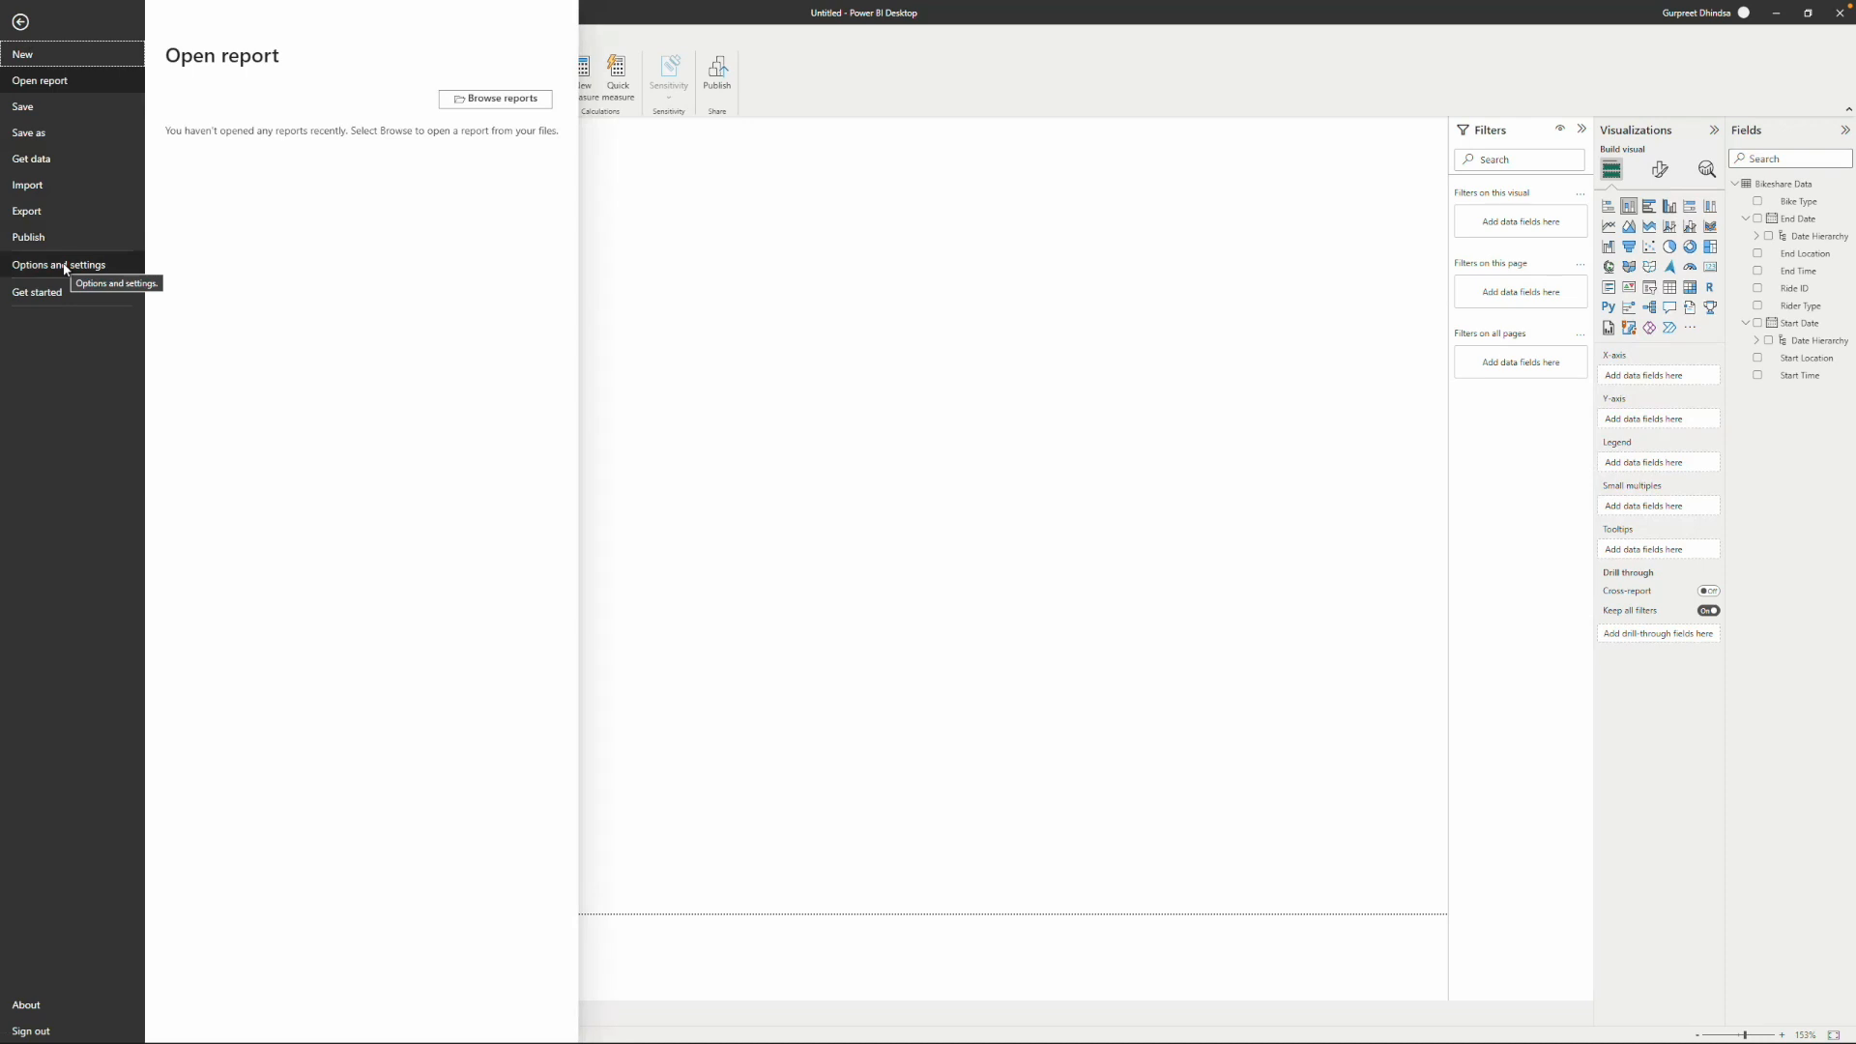
pyautogui.click(712, 259)
pyautogui.click(27, 38)
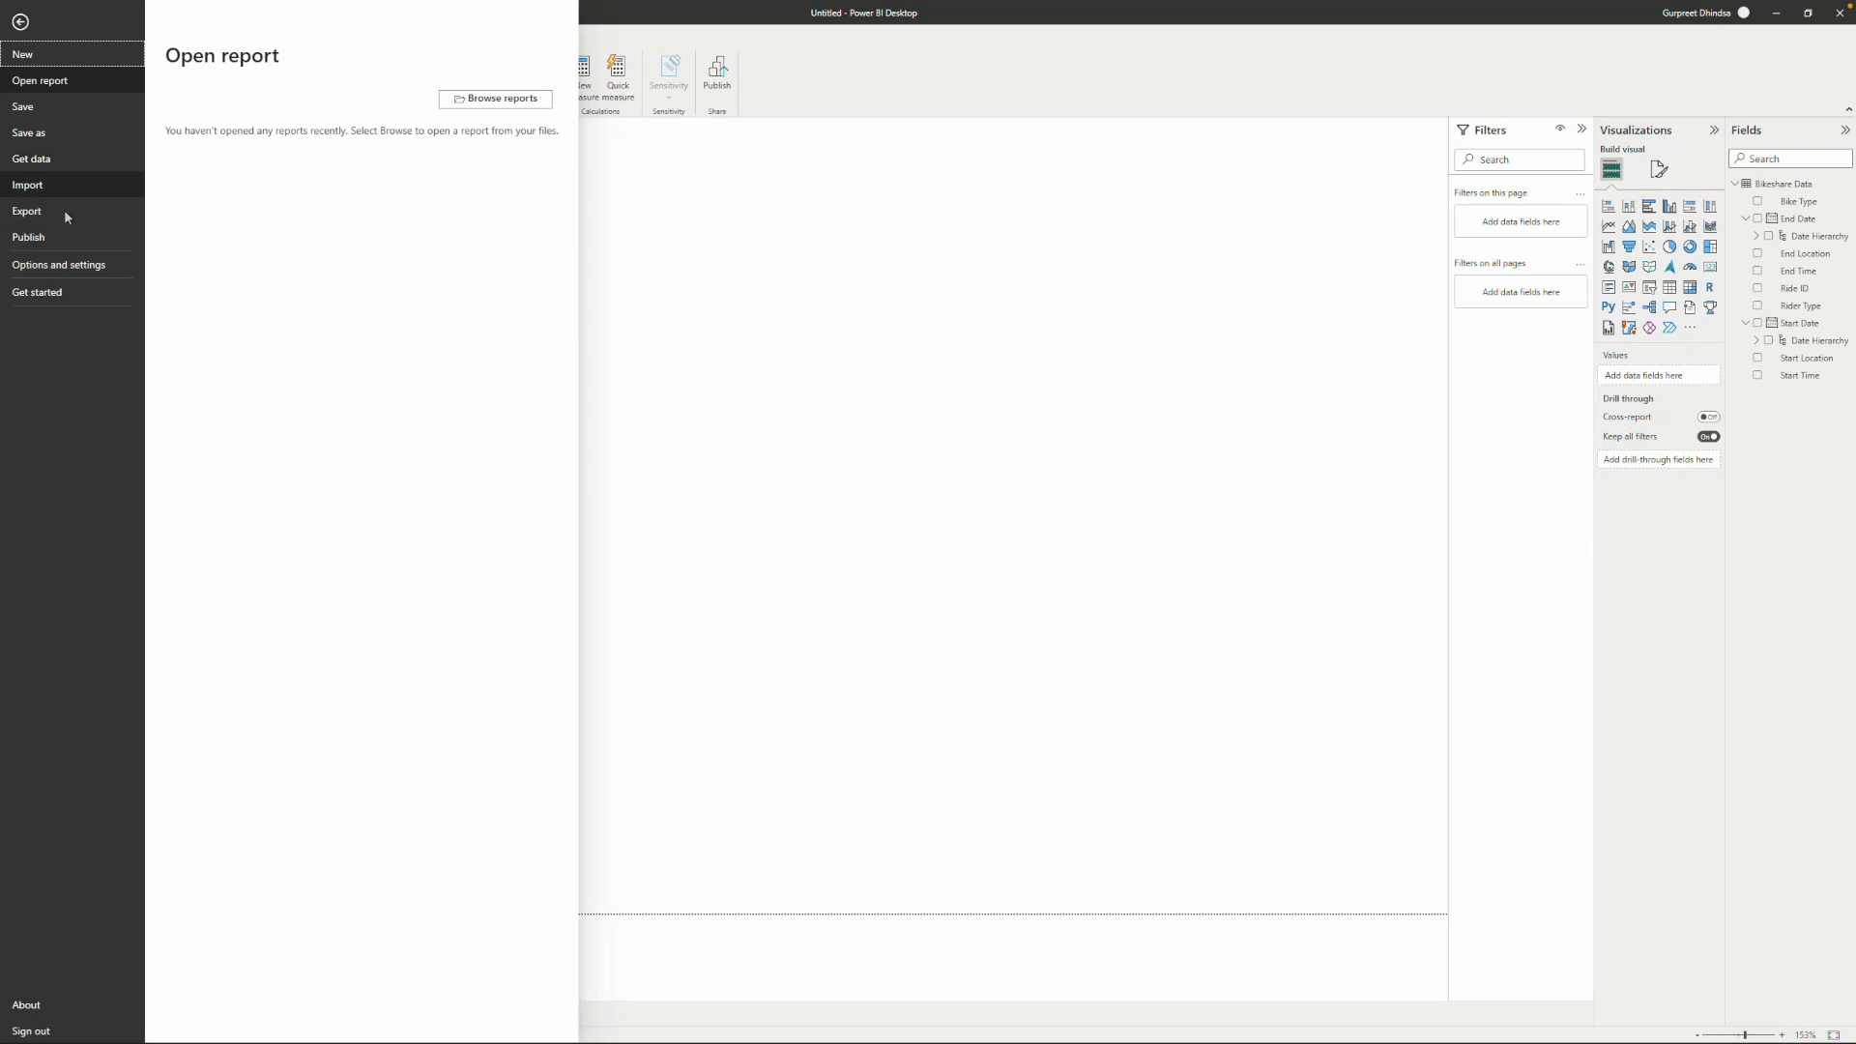
pyautogui.click(114, 264)
pyautogui.click(230, 105)
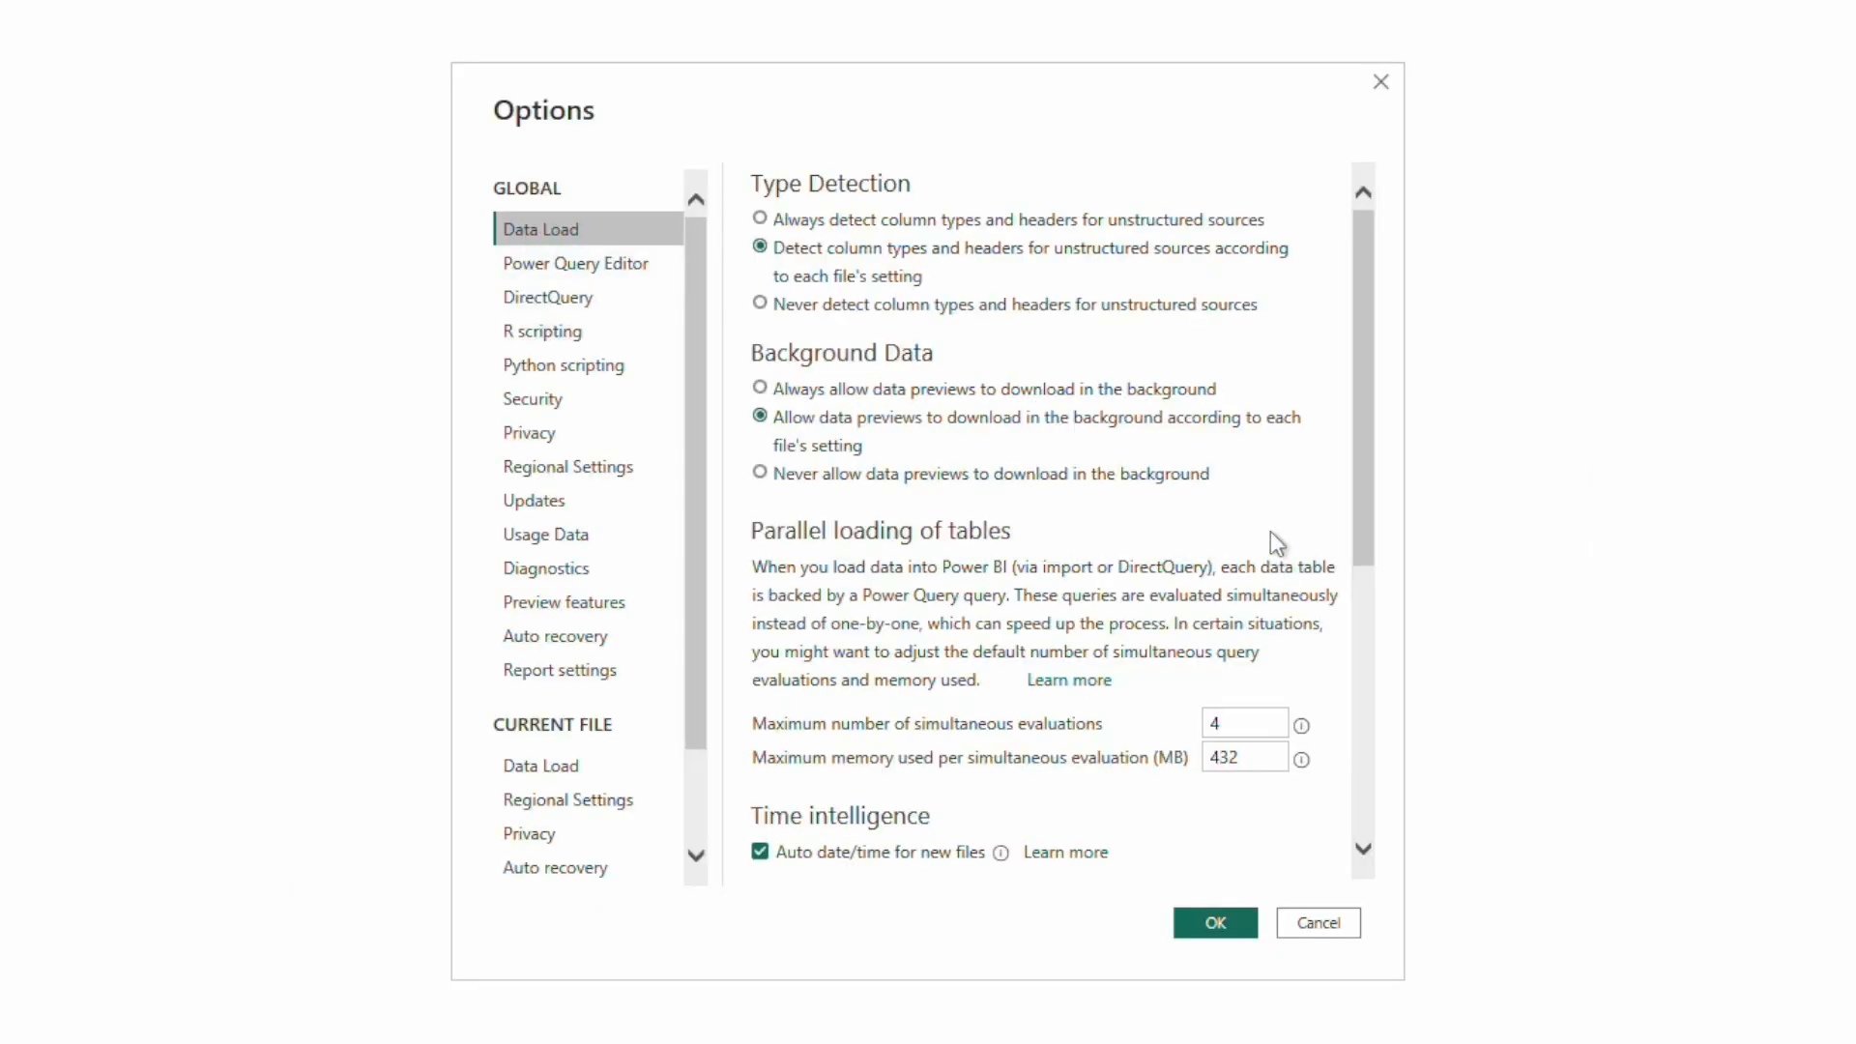
pyautogui.moveTo(1359, 444); pyautogui.dragTo(1366, 592)
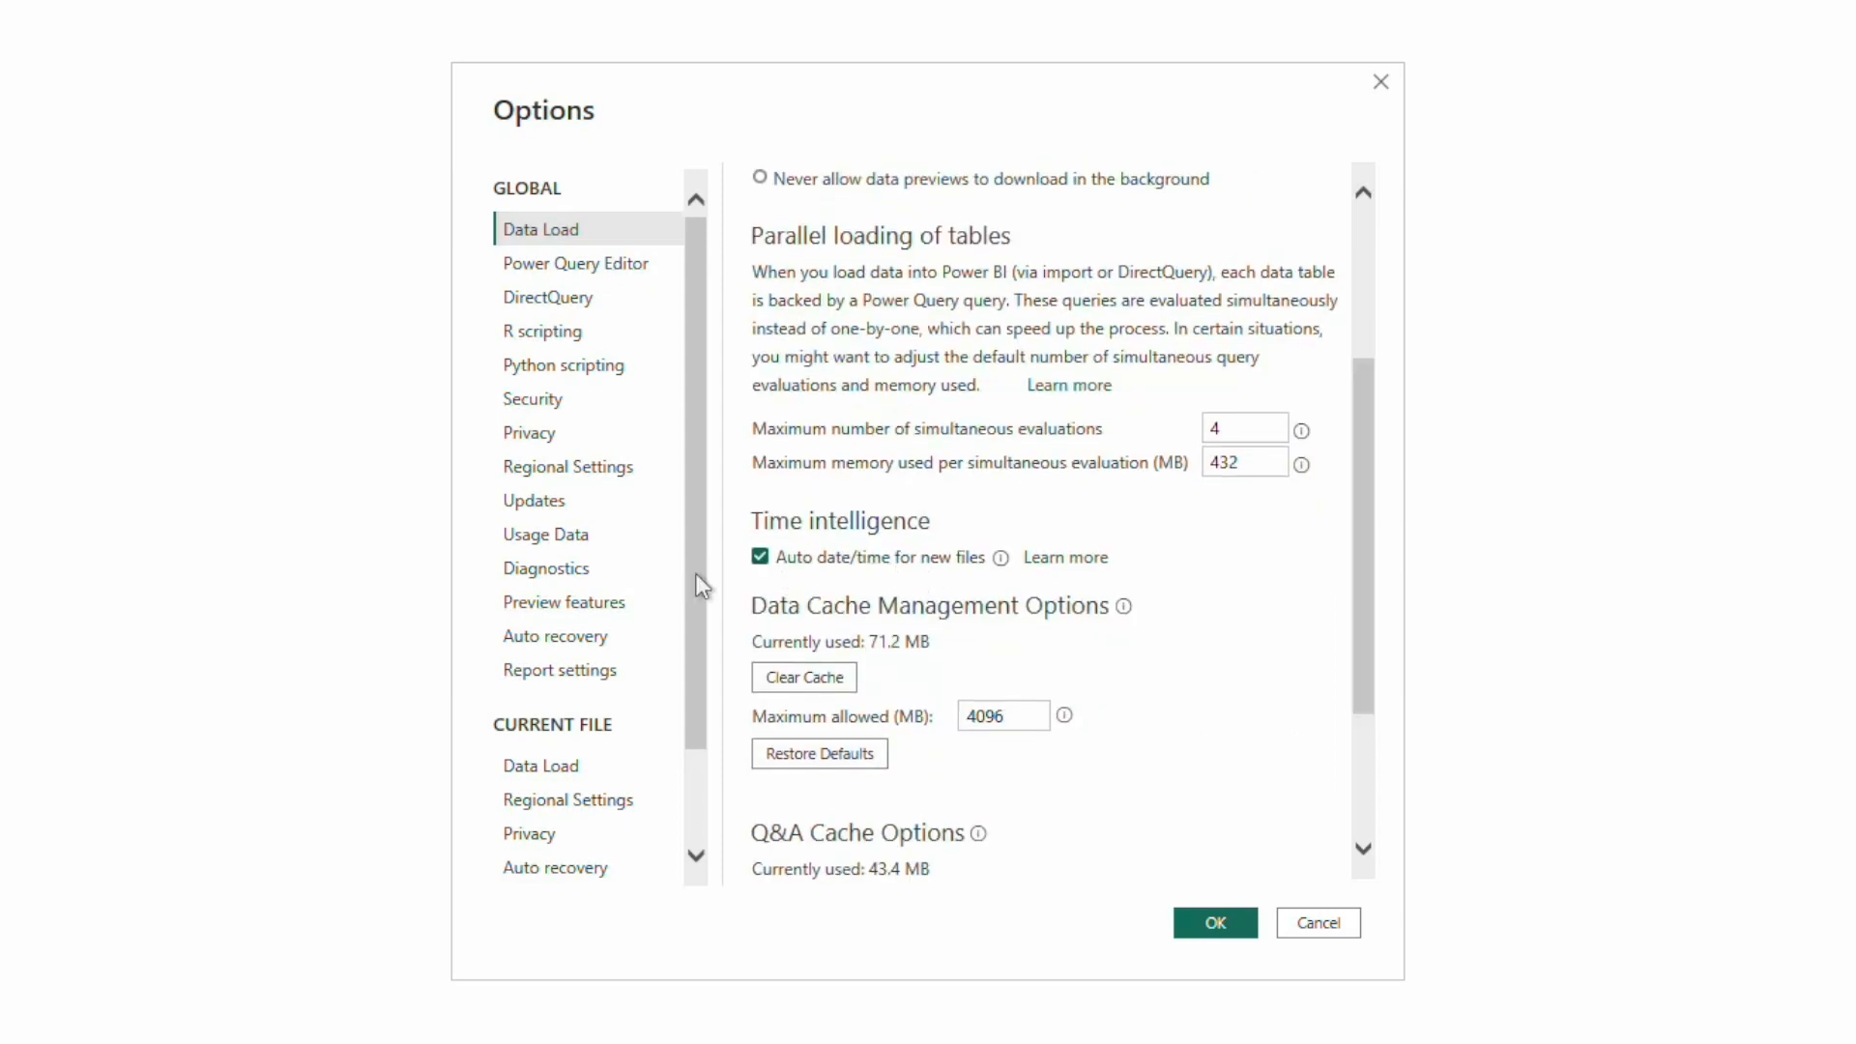
pyautogui.scroll(-2, 696, 573)
pyautogui.click(547, 647)
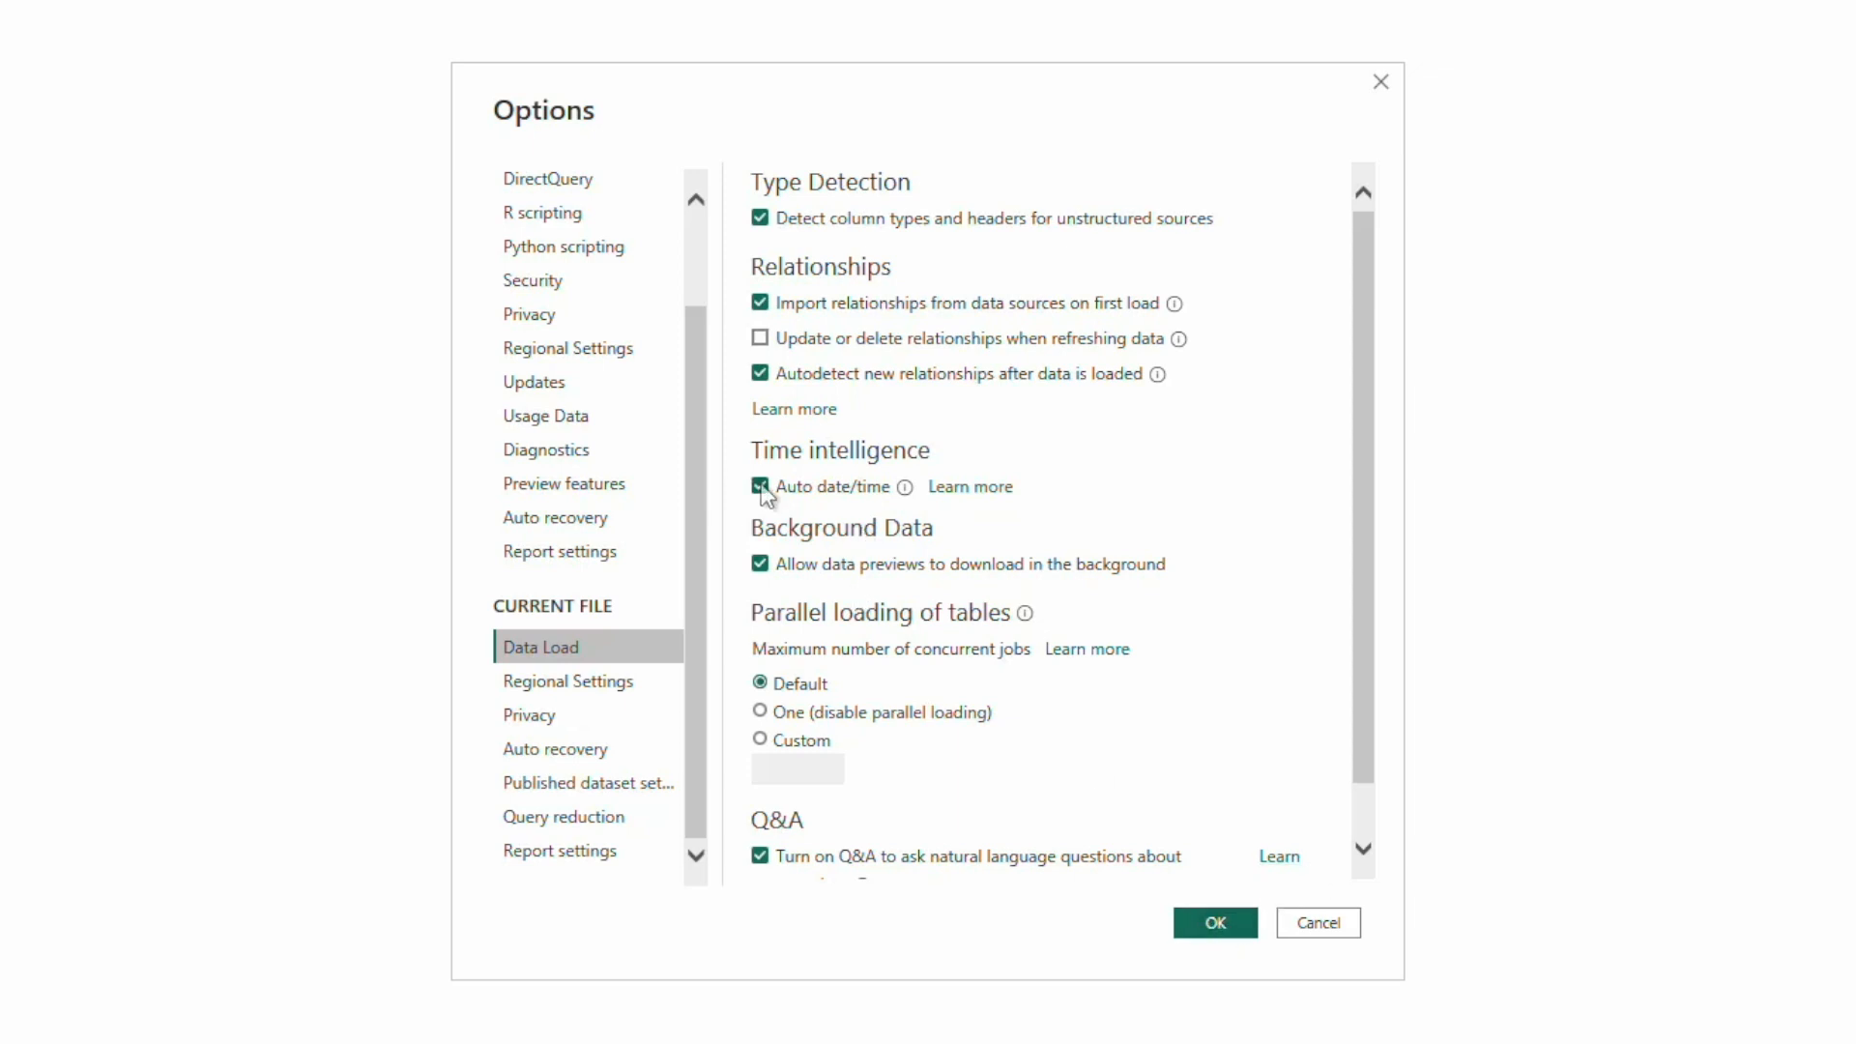
pyautogui.click(1216, 924)
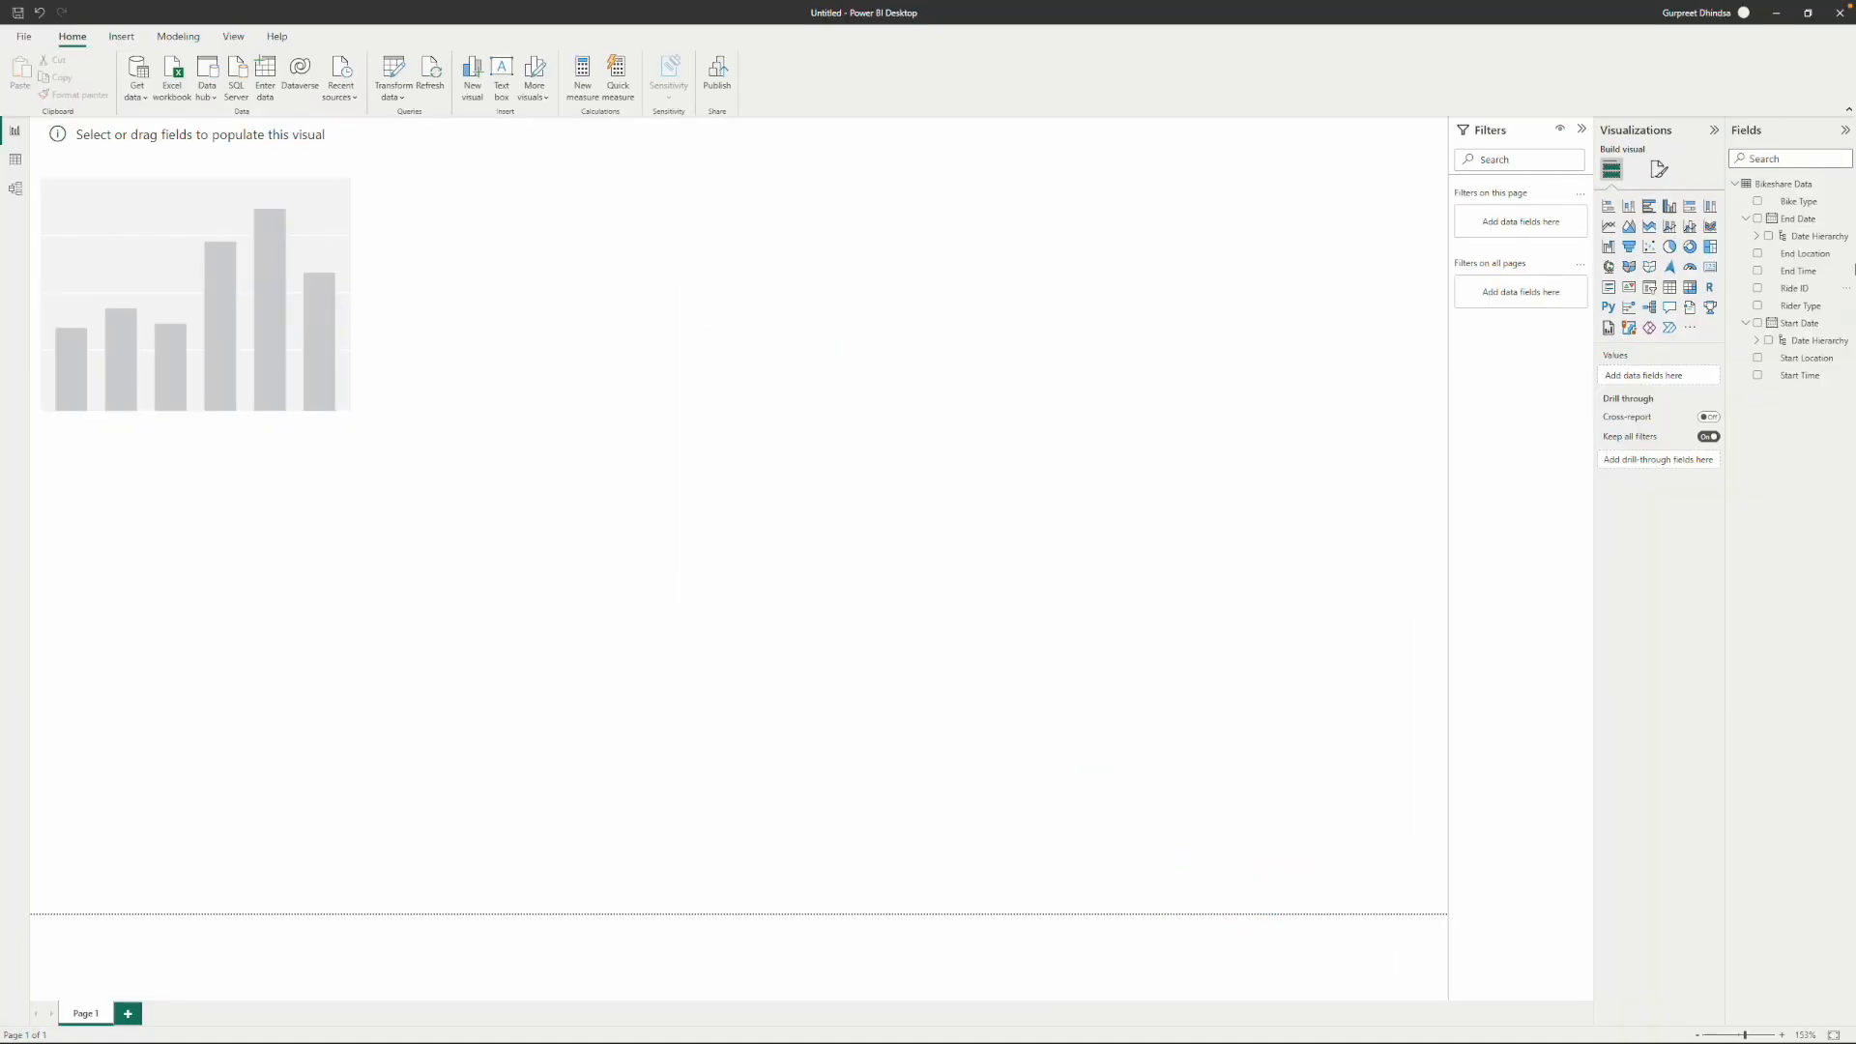
# Plot the count of Ride ID by Start Date Month in the empty stacked column chart.
pyautogui.click(1756, 341)
pyautogui.moveTo(1823, 388)
pyautogui.mouseDown()
pyautogui.moveTo(1691, 379)
pyautogui.moveTo(1826, 391)
pyautogui.mouseUp()
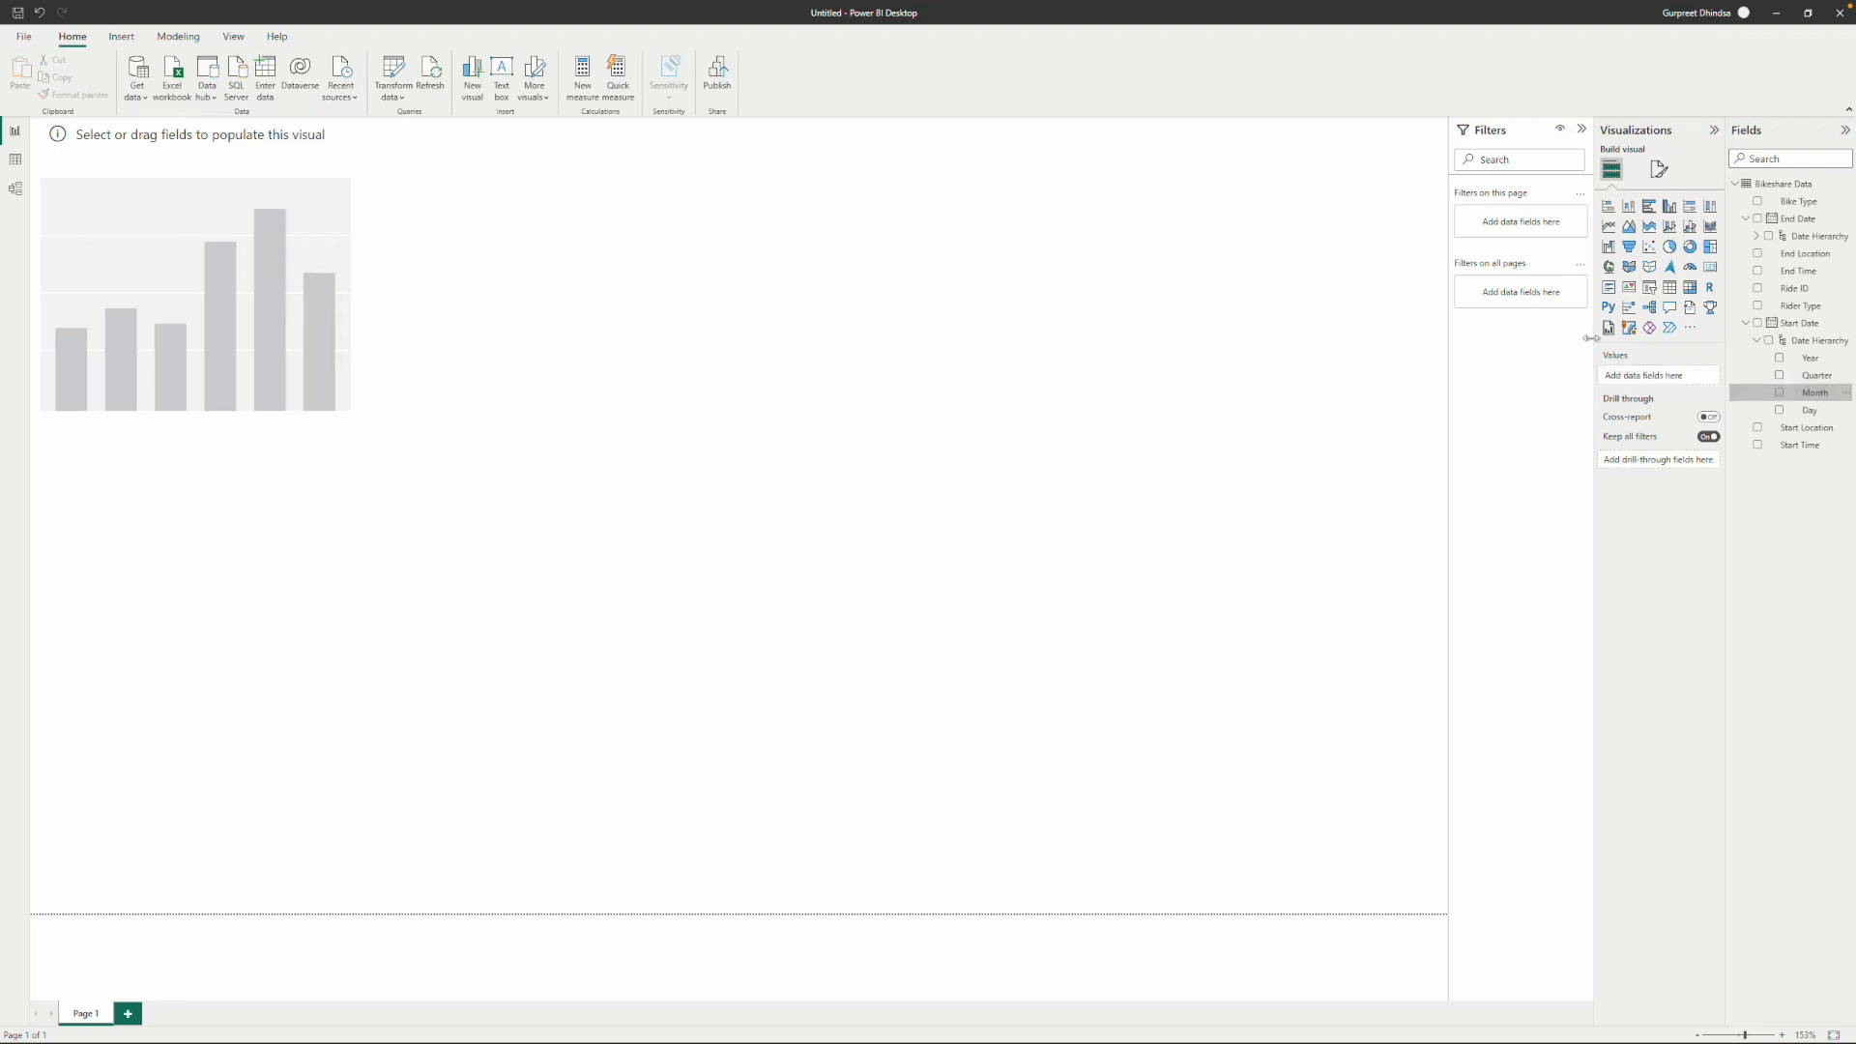
pyautogui.click(254, 311)
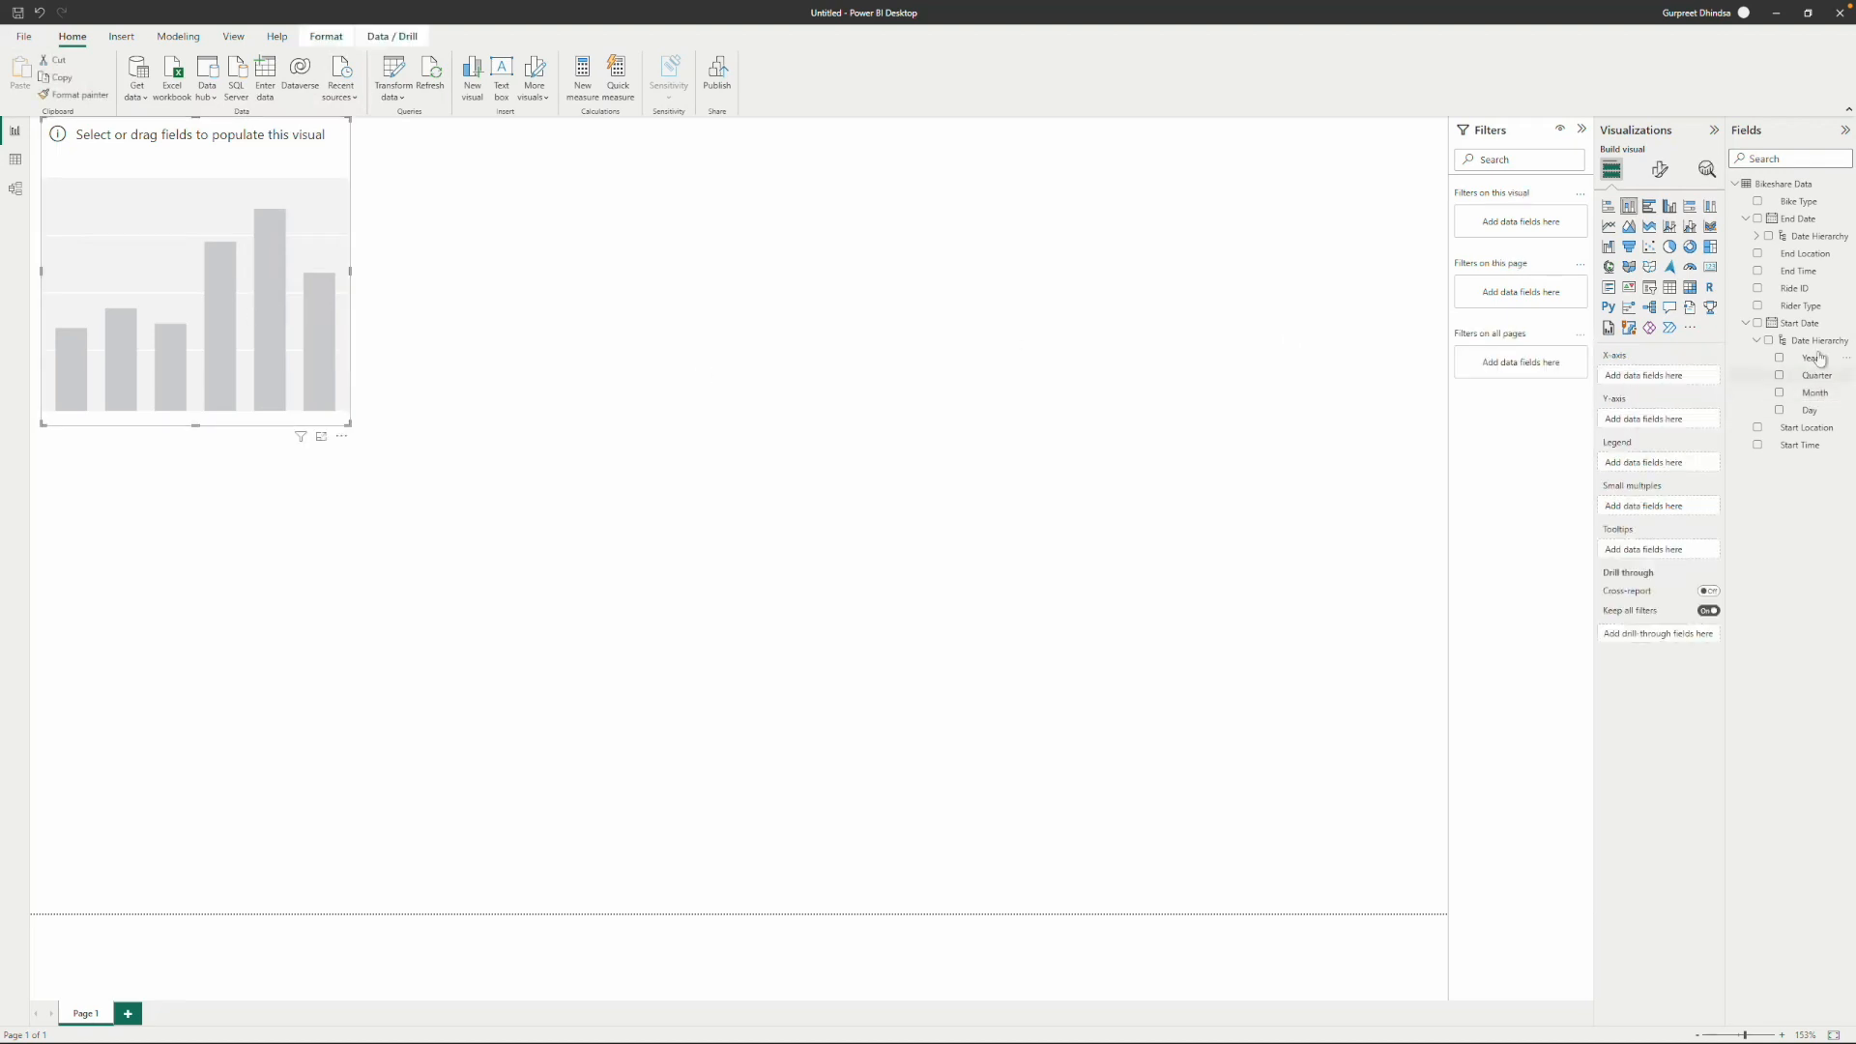
pyautogui.moveTo(1820, 397); pyautogui.dragTo(1684, 384)
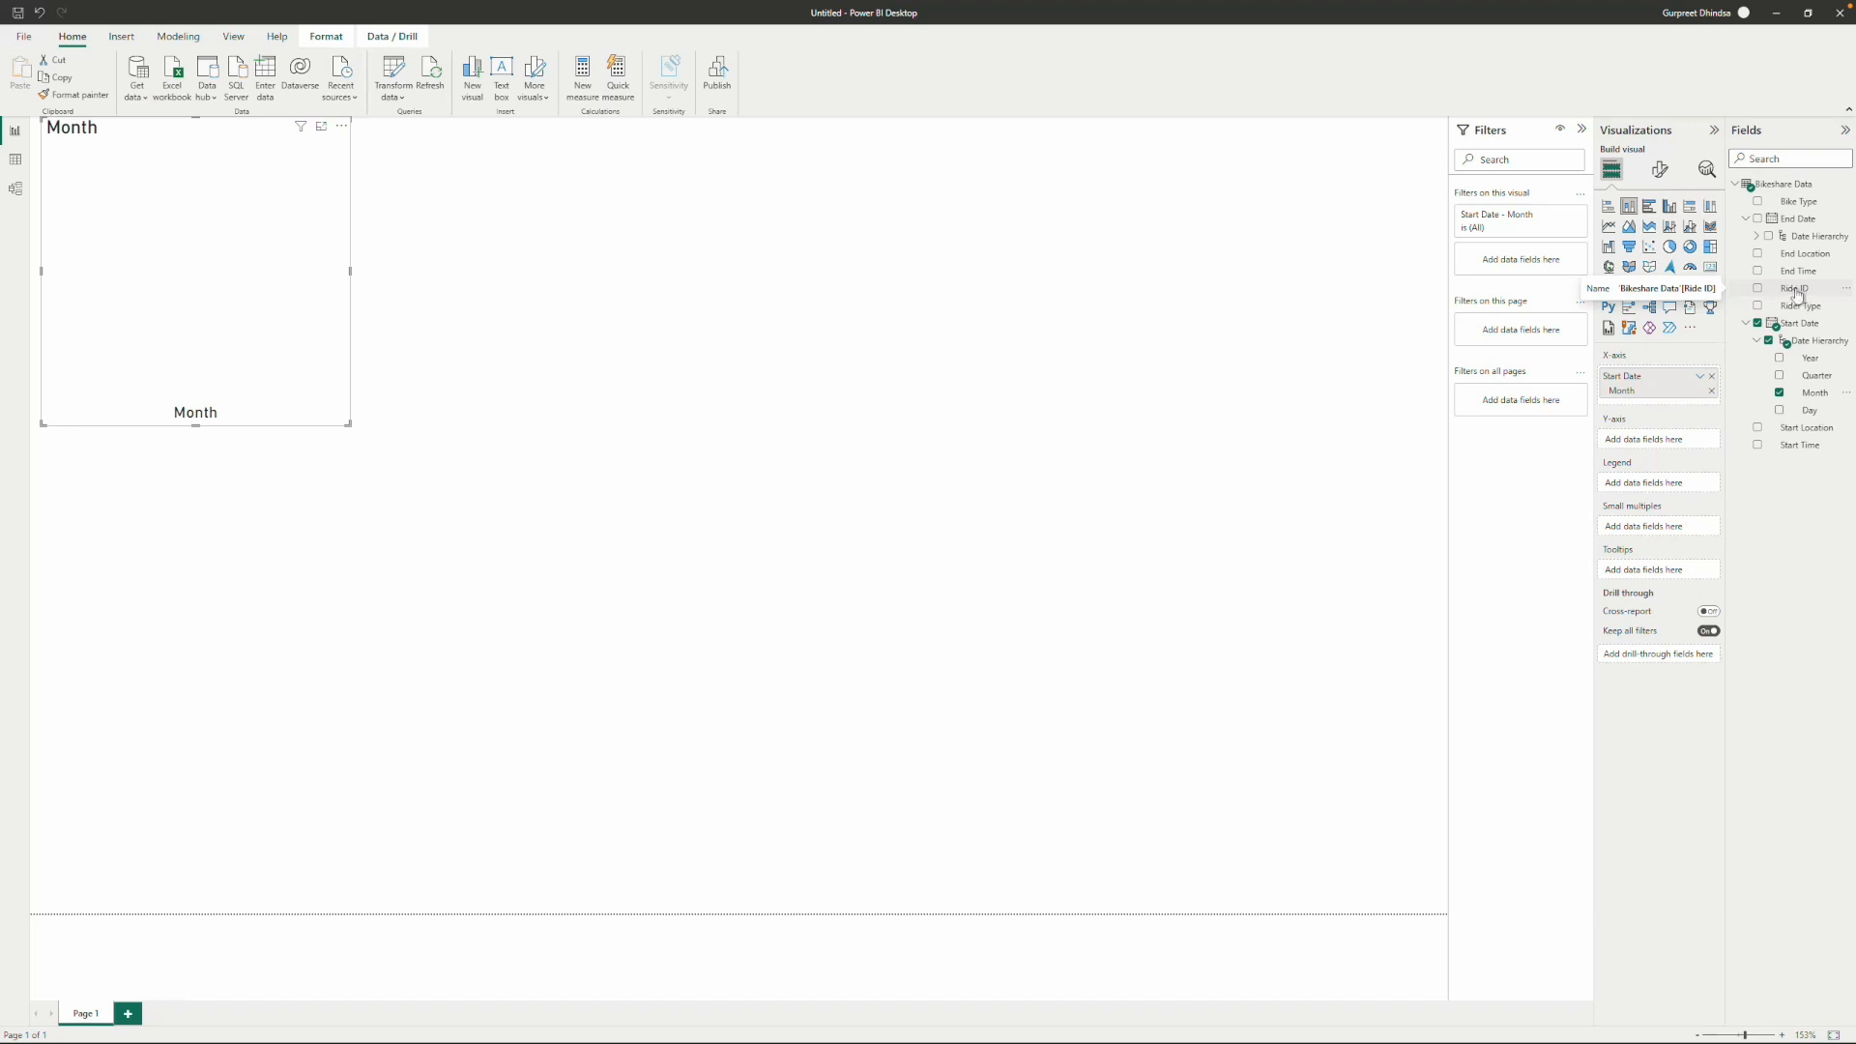
pyautogui.moveTo(1797, 294); pyautogui.dragTo(1673, 447)
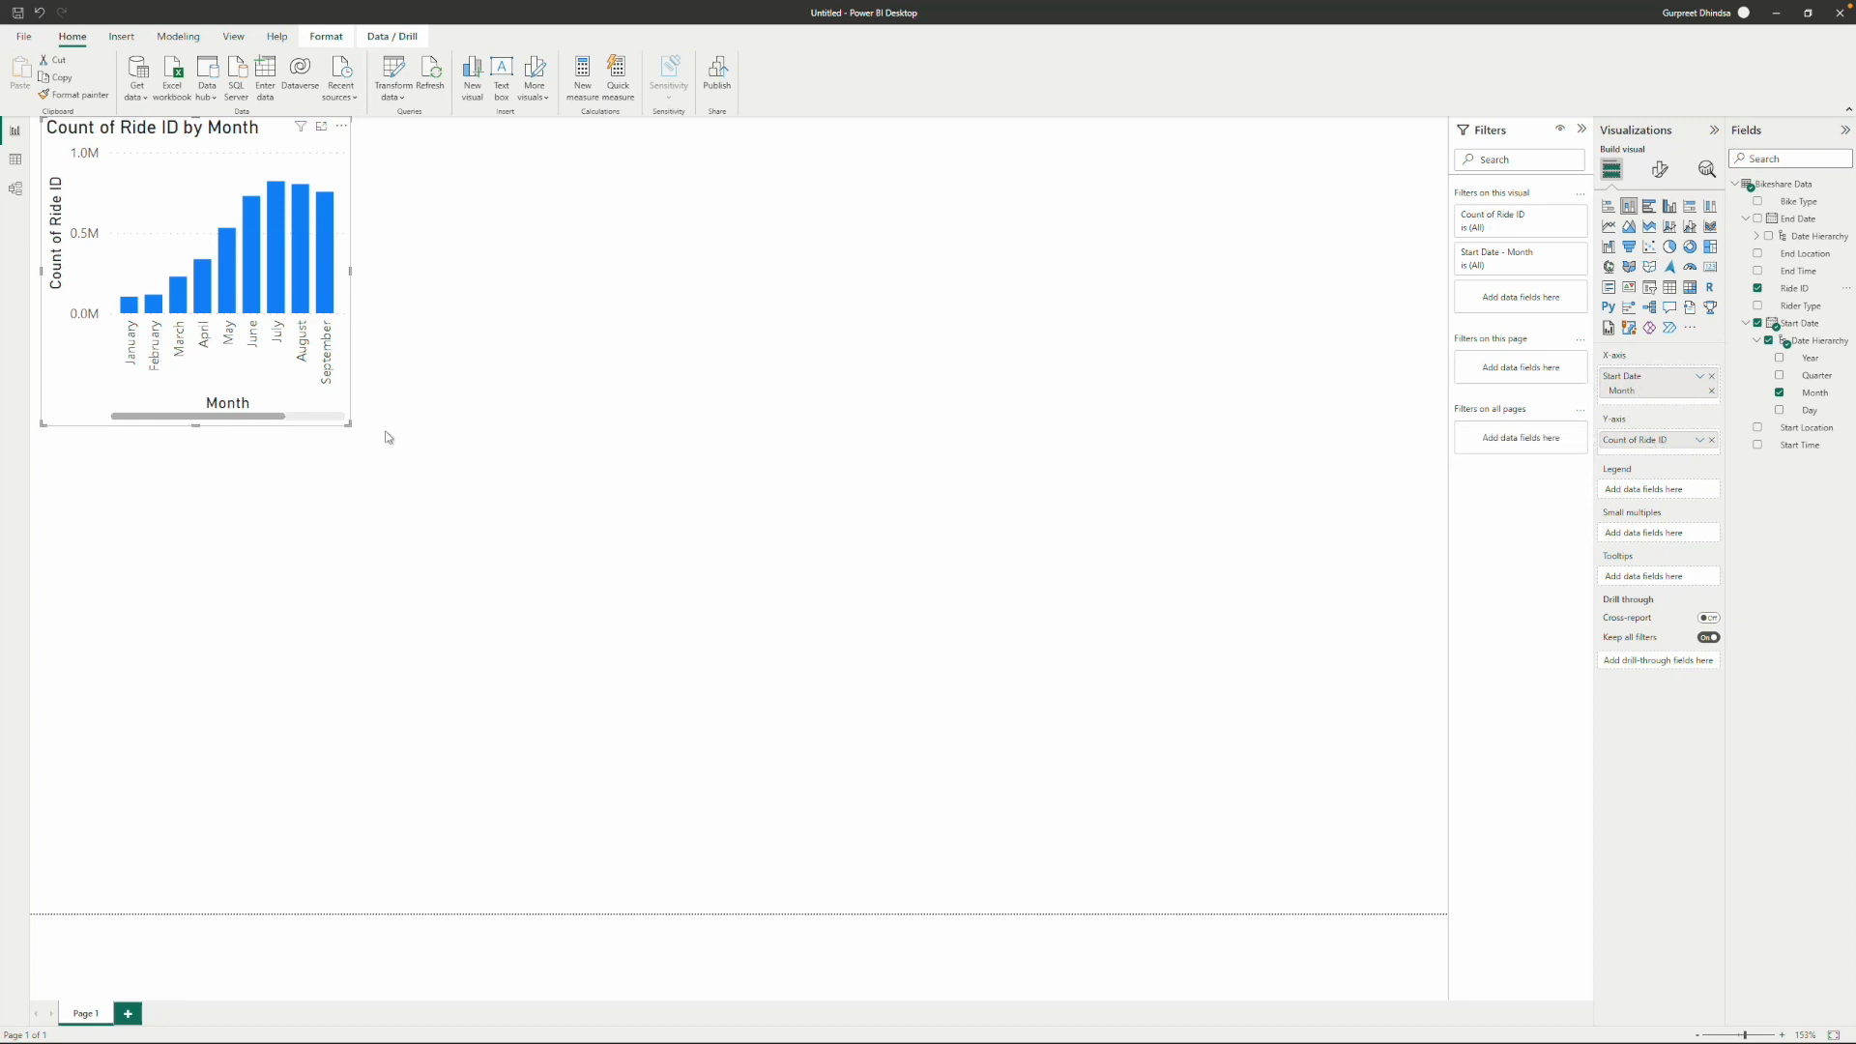
# Enlarge the column chart until all twelve months fit, and place it slightly lower on the page.
pyautogui.moveTo(351, 274); pyautogui.dragTo(760, 290)
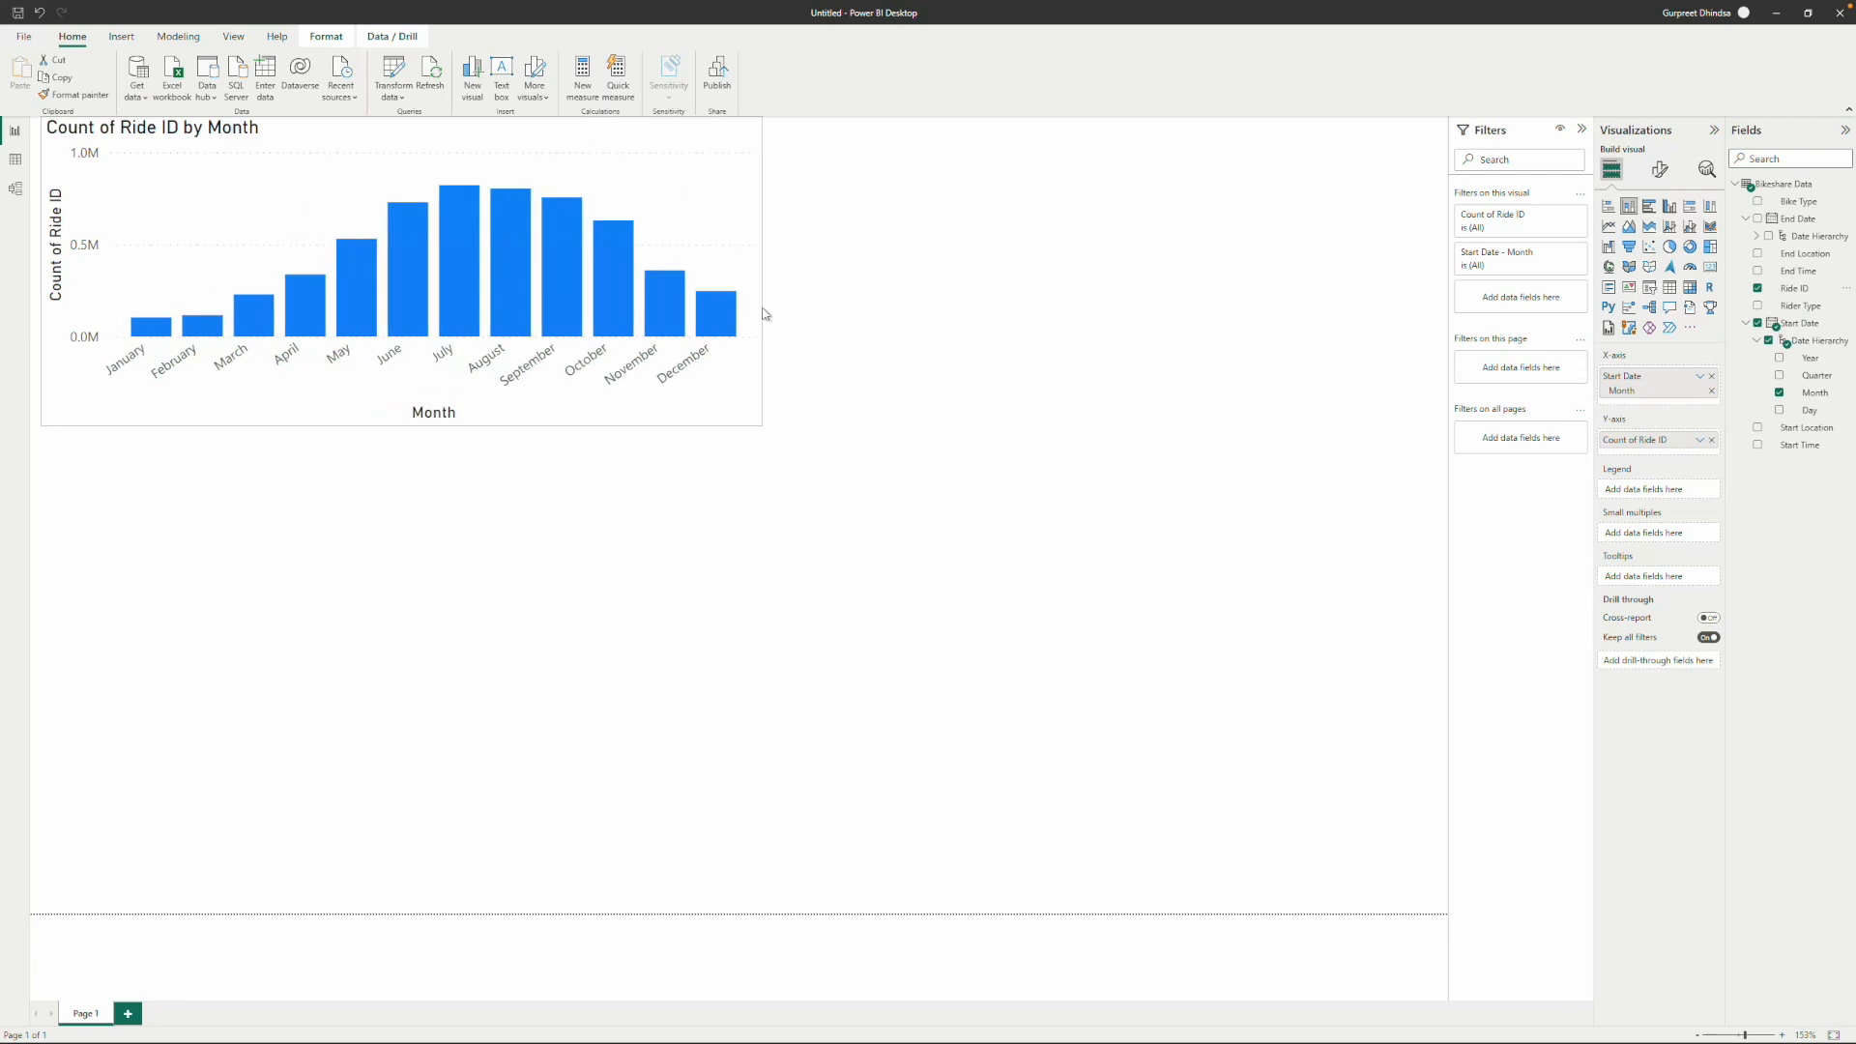
pyautogui.moveTo(406, 418); pyautogui.dragTo(406, 480)
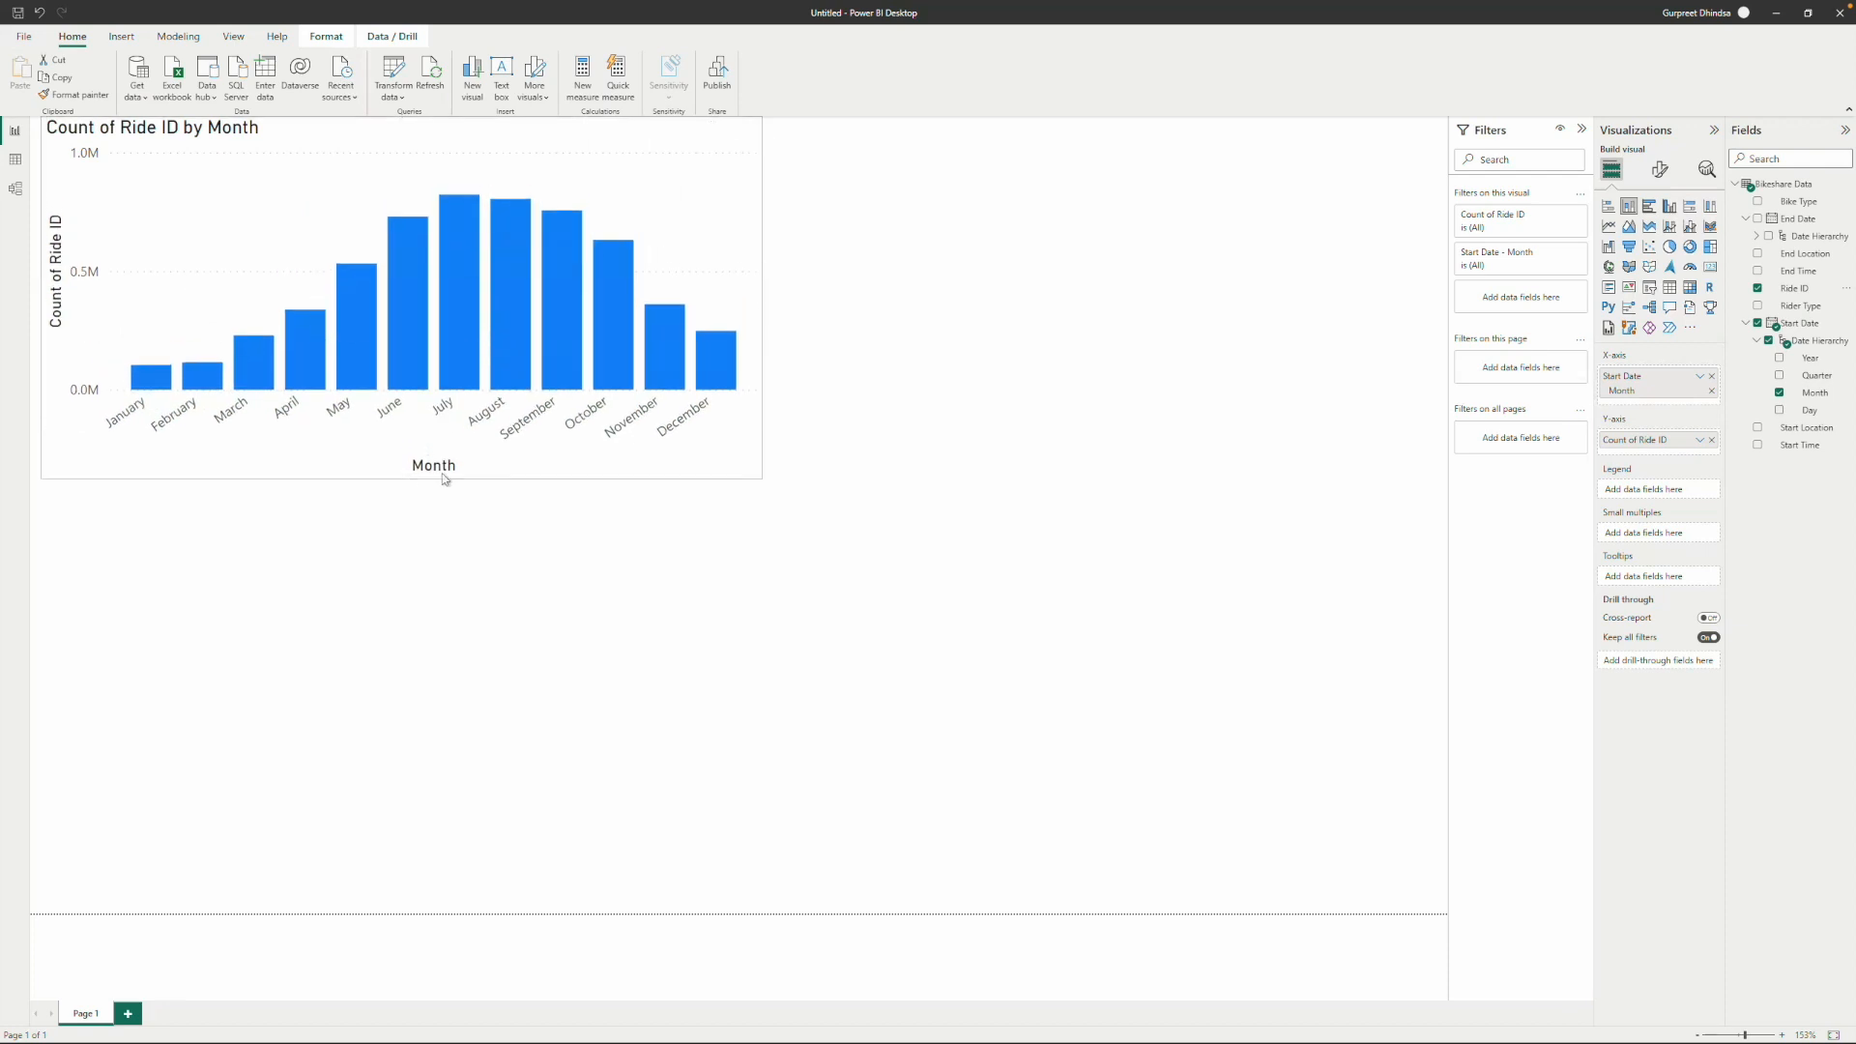
pyautogui.click(928, 294)
pyautogui.moveTo(705, 183); pyautogui.dragTo(737, 281)
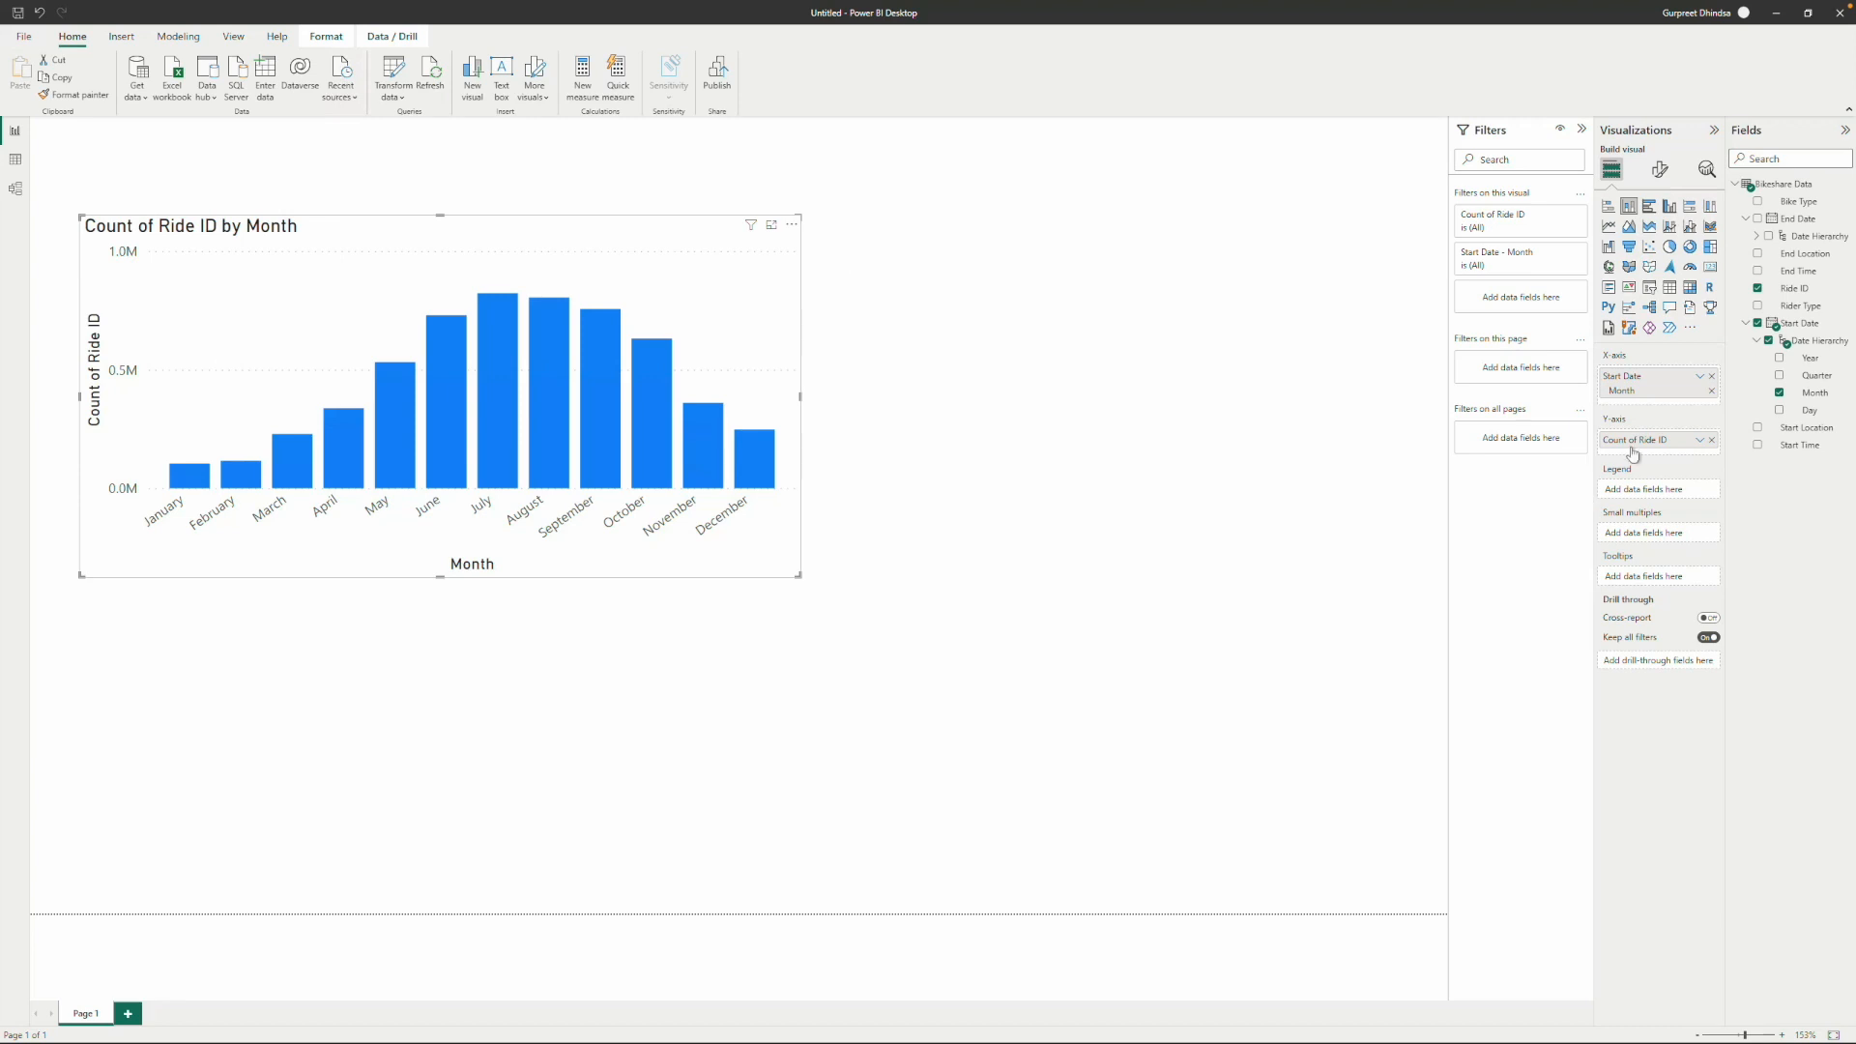
pyautogui.click(1143, 388)
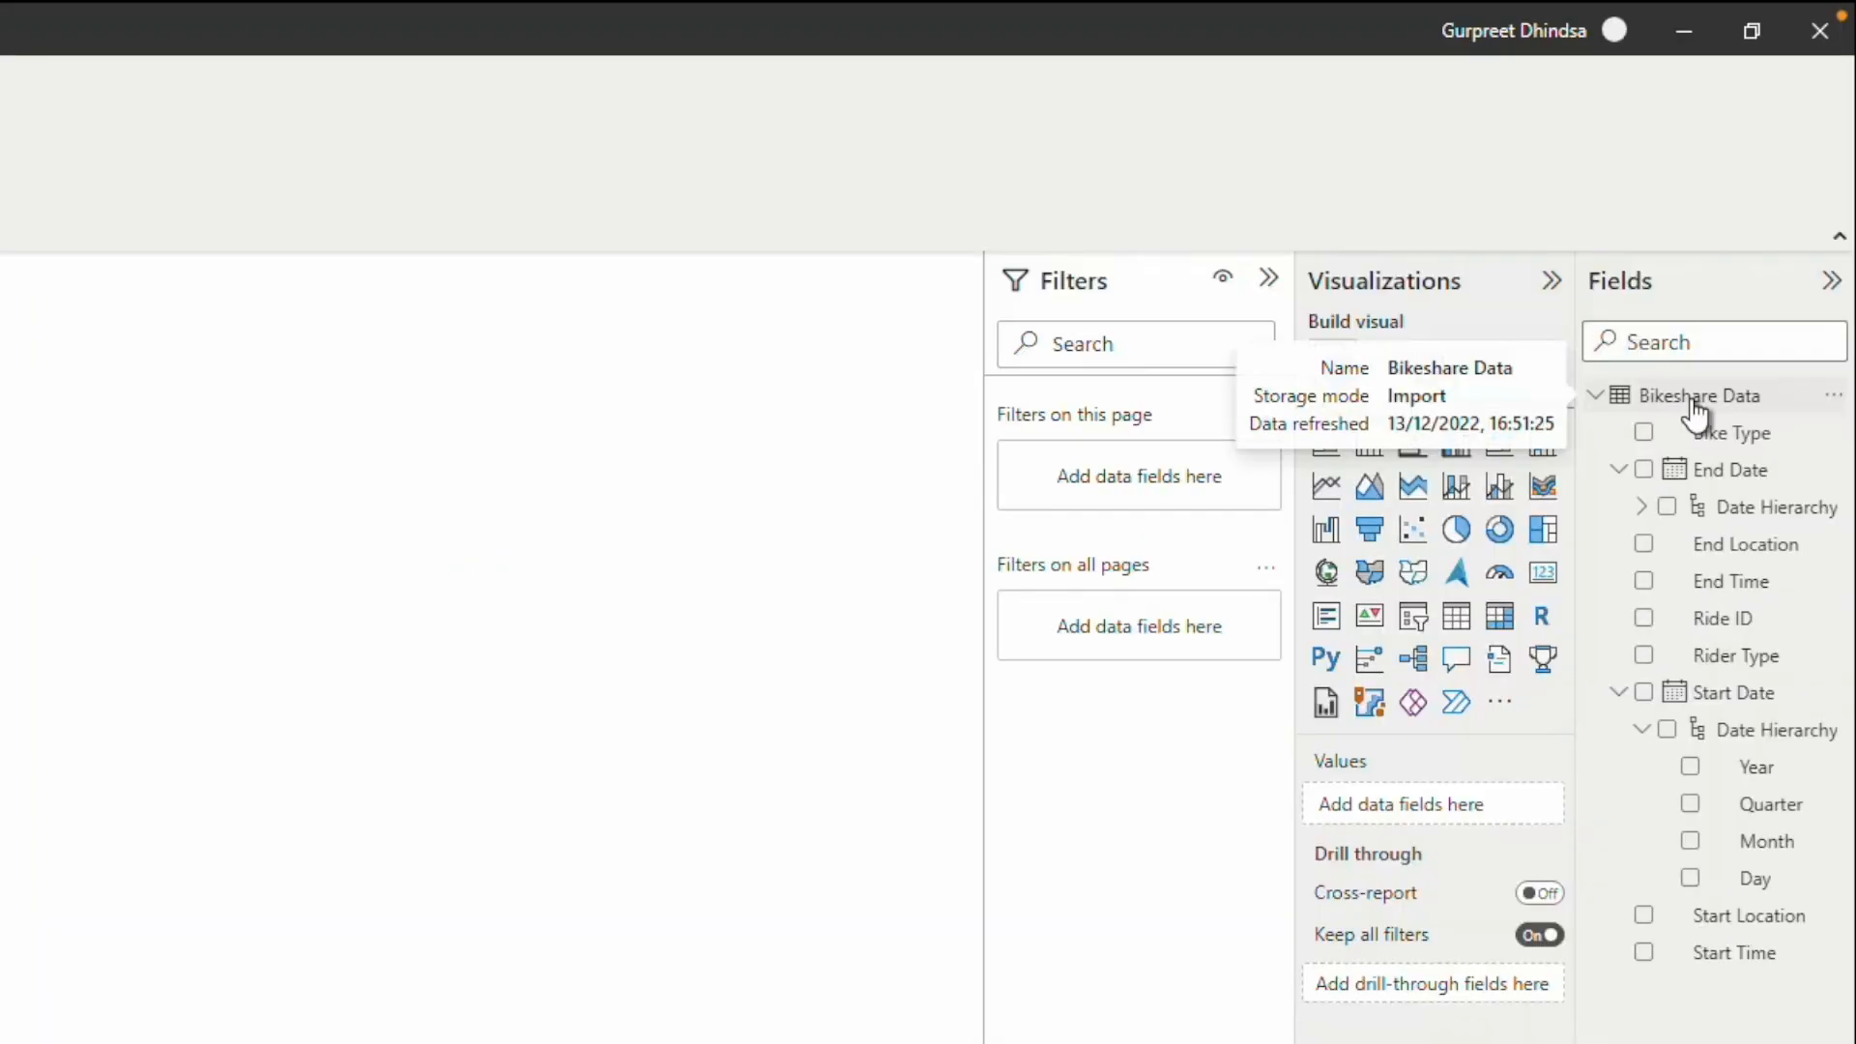
# Create a new measure in the Bikeshare Data table and name it No. of Rides.
pyautogui.rightClick(1777, 186)
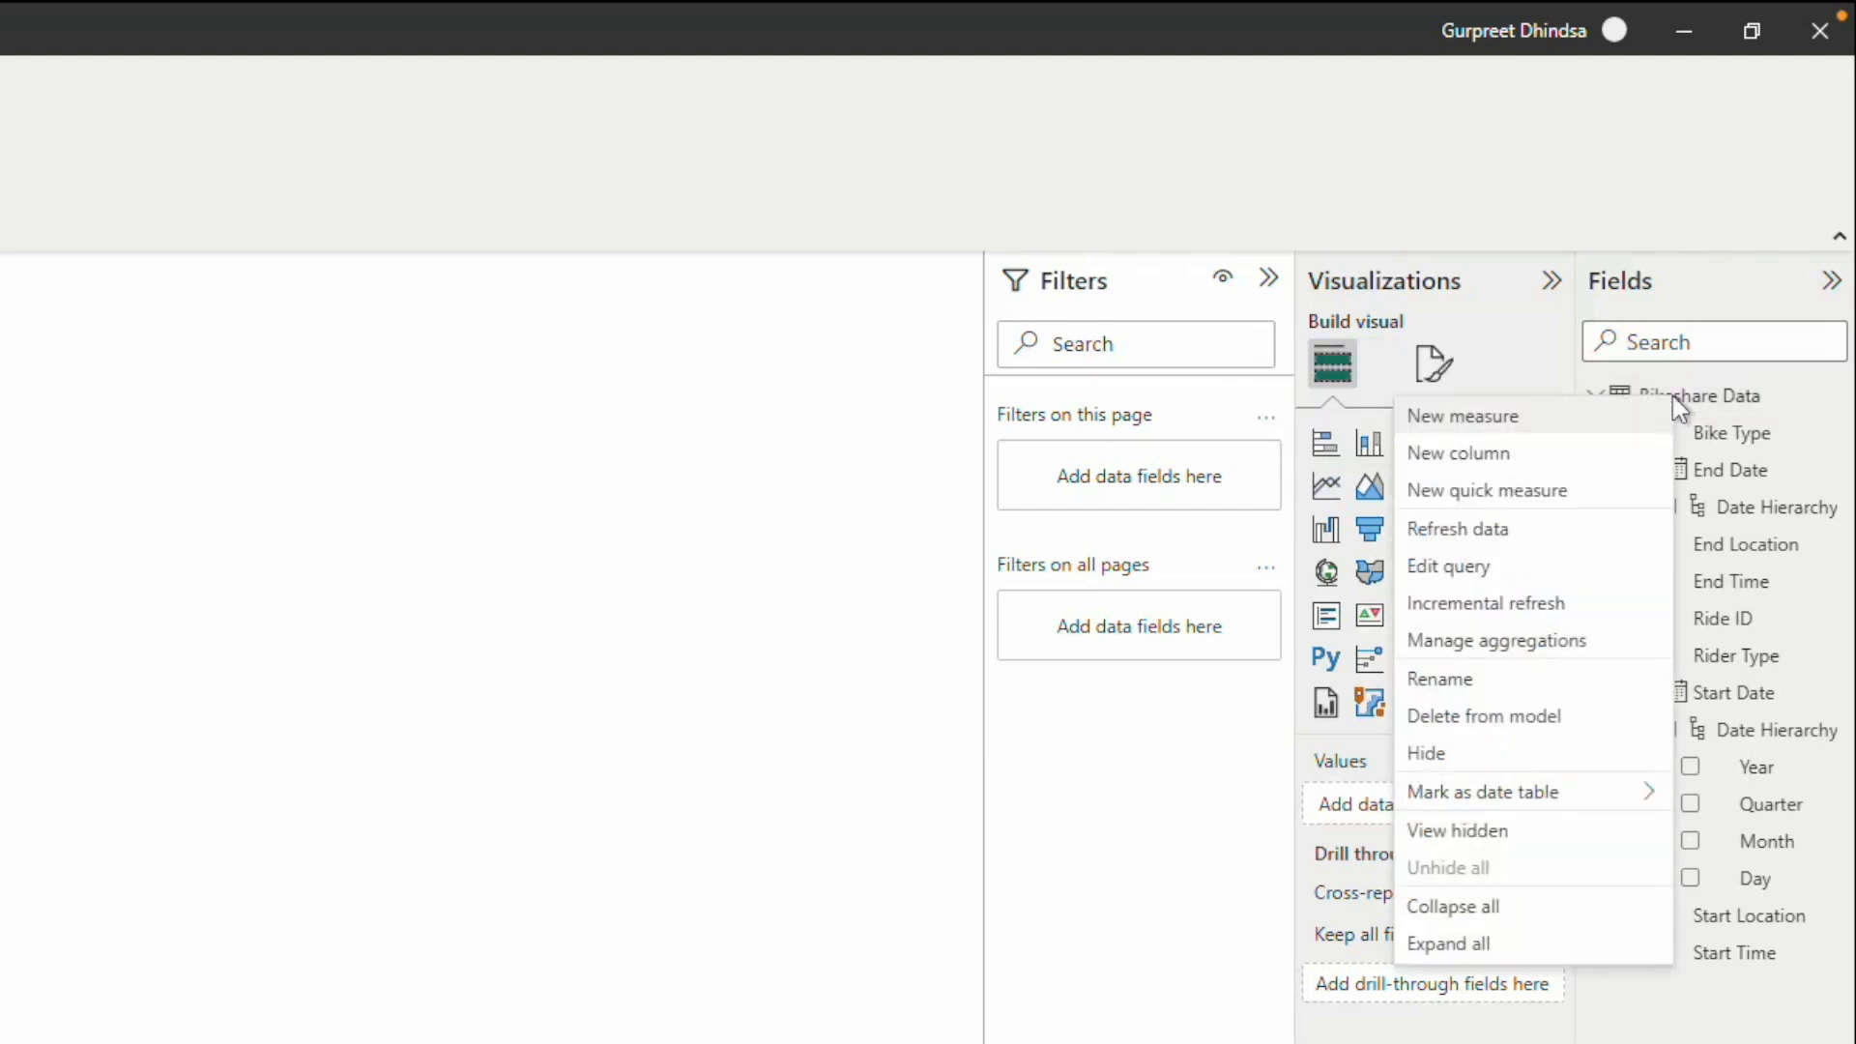
pyautogui.click(1463, 416)
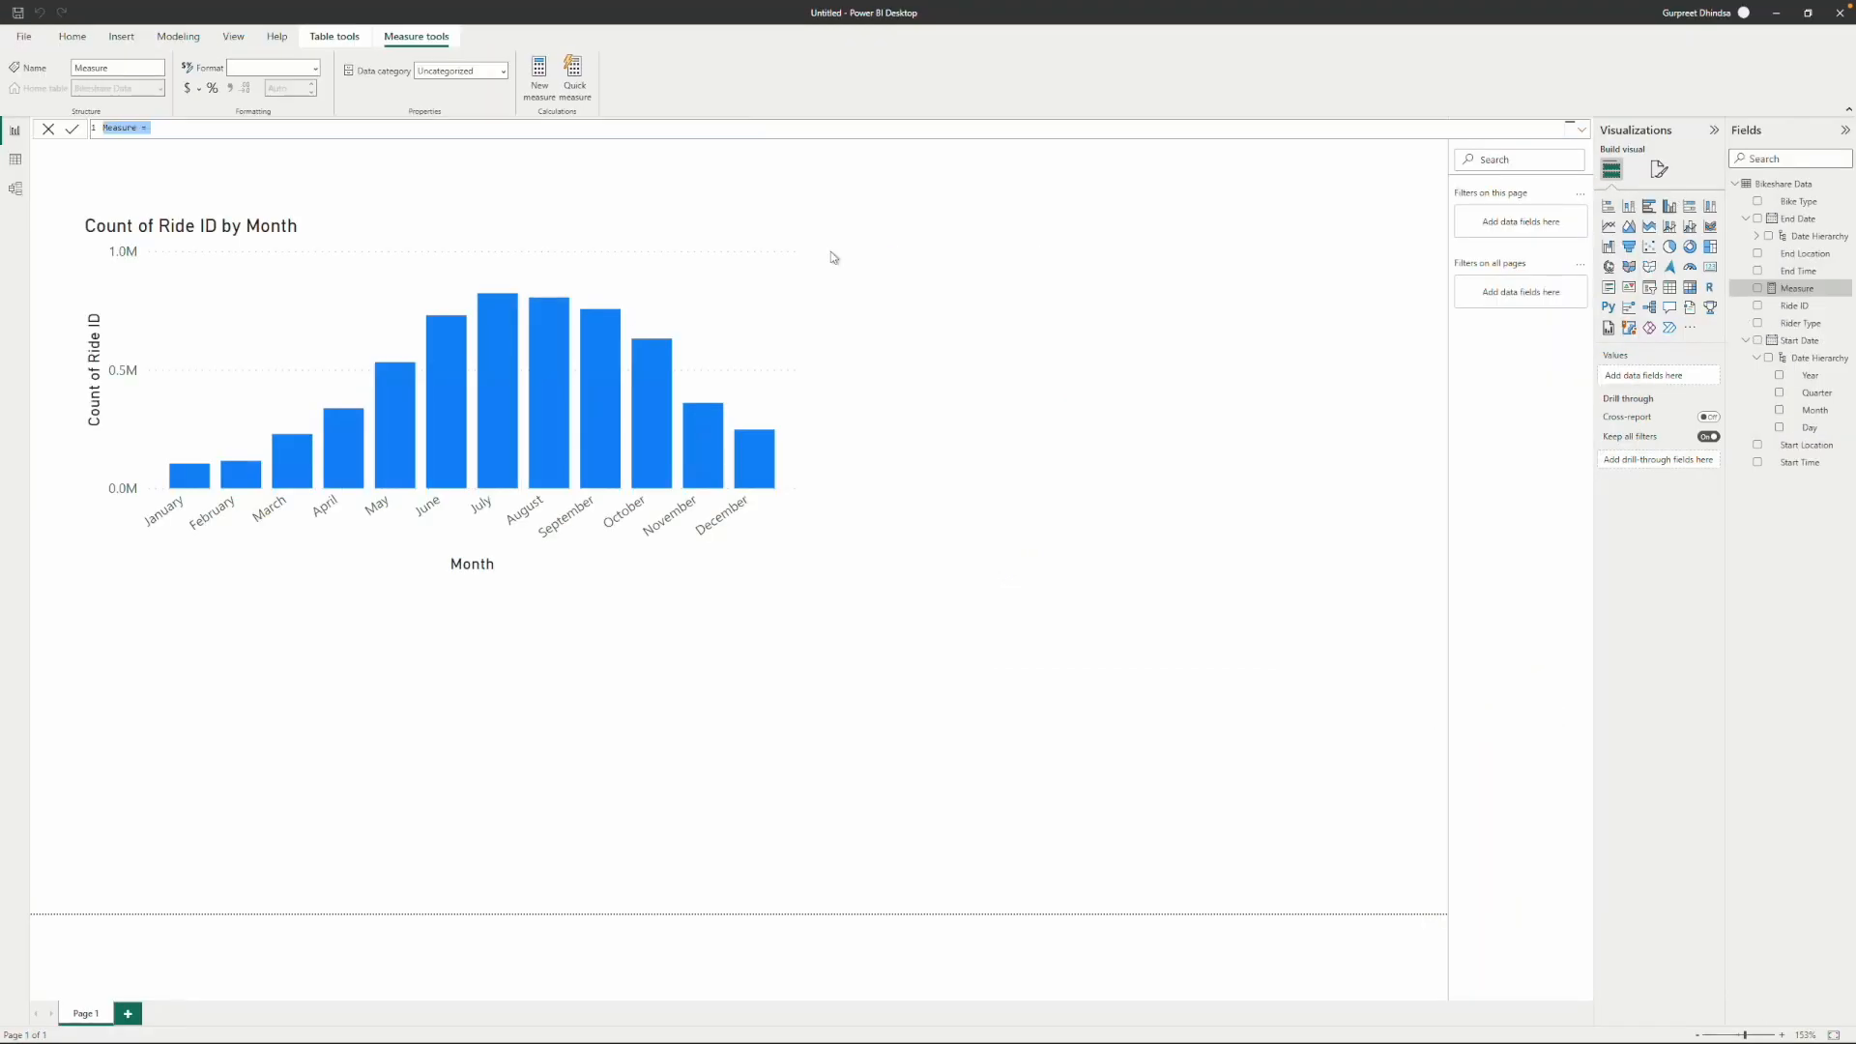
pyautogui.click(154, 129)
pyautogui.press('BackSpace')
pyautogui.press('BackSpace')
pyautogui.press('BackSpace')
pyautogui.press('BackSpace')
pyautogui.press('BackSpace')
pyautogui.press('BackSpace')
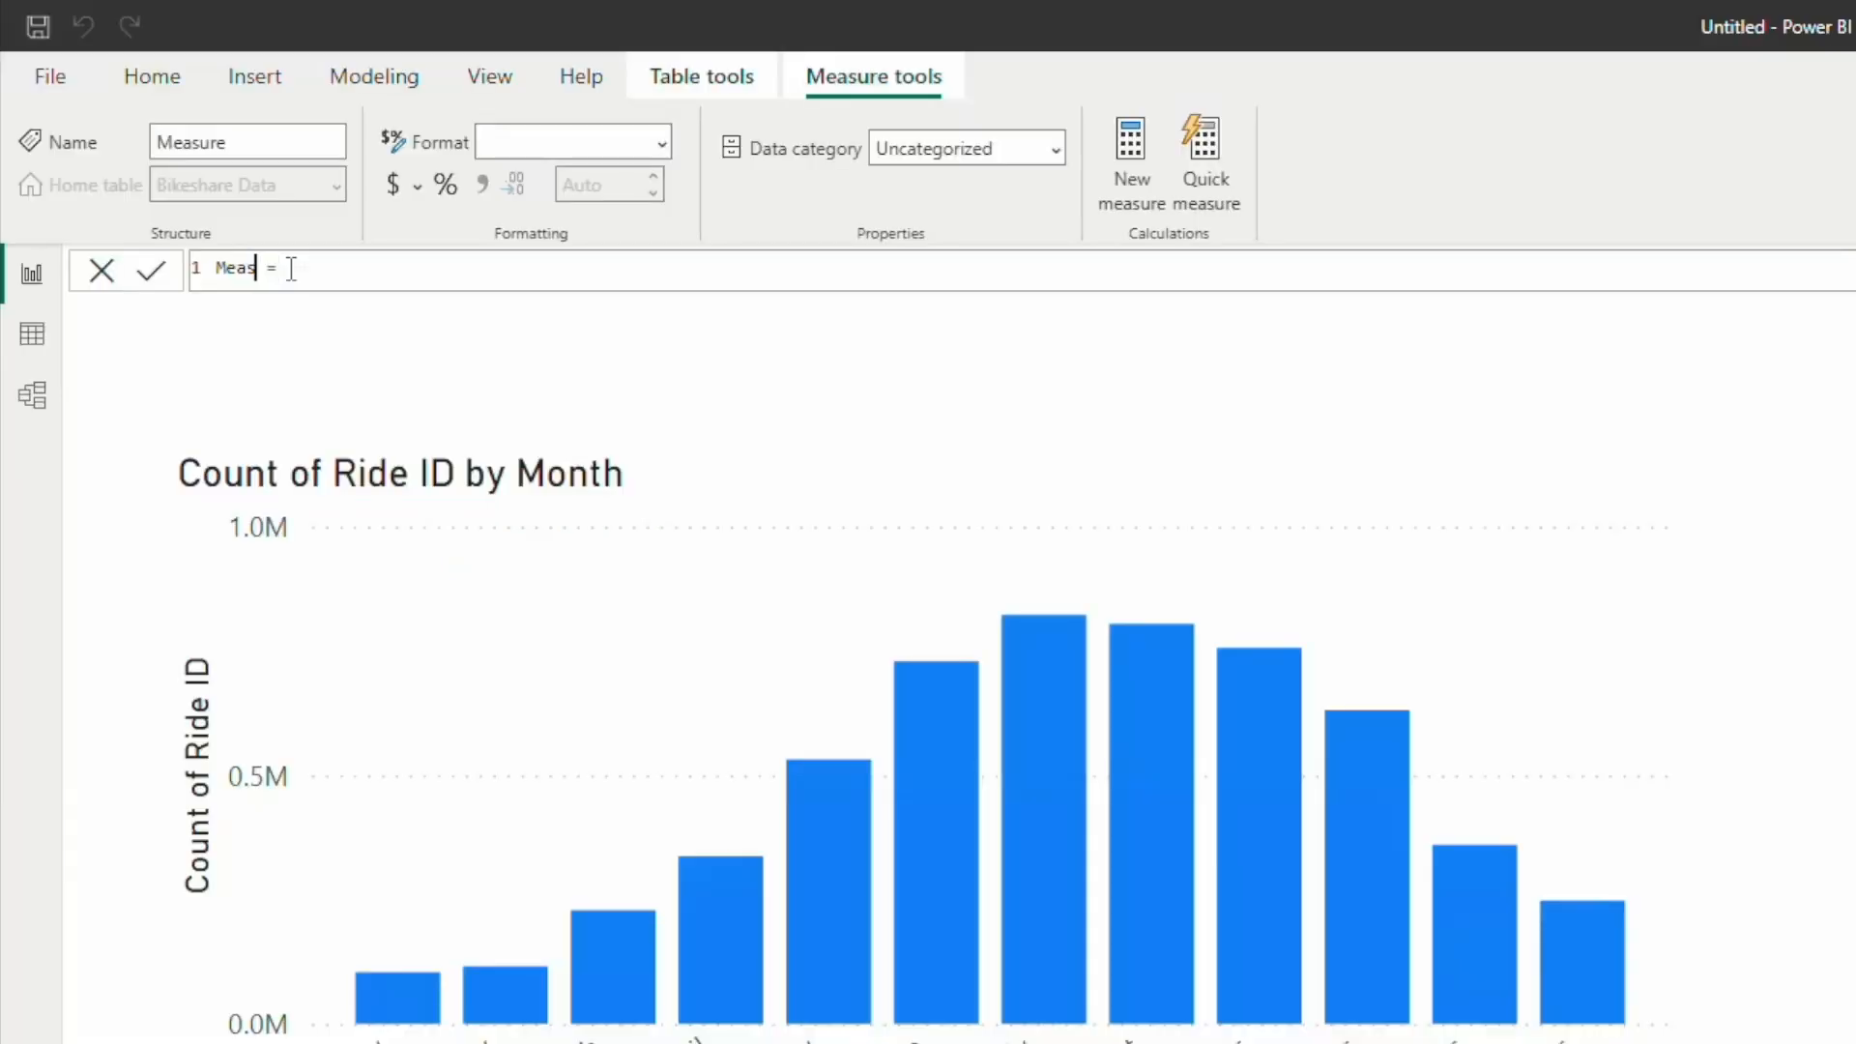
pyautogui.write('No. of Rides')
# Define the No. of Rides measure as COUNT('Bikeshare Data'[Ride ID]) and commit the formula.
pyautogui.click(428, 266)
pyautogui.write('count')
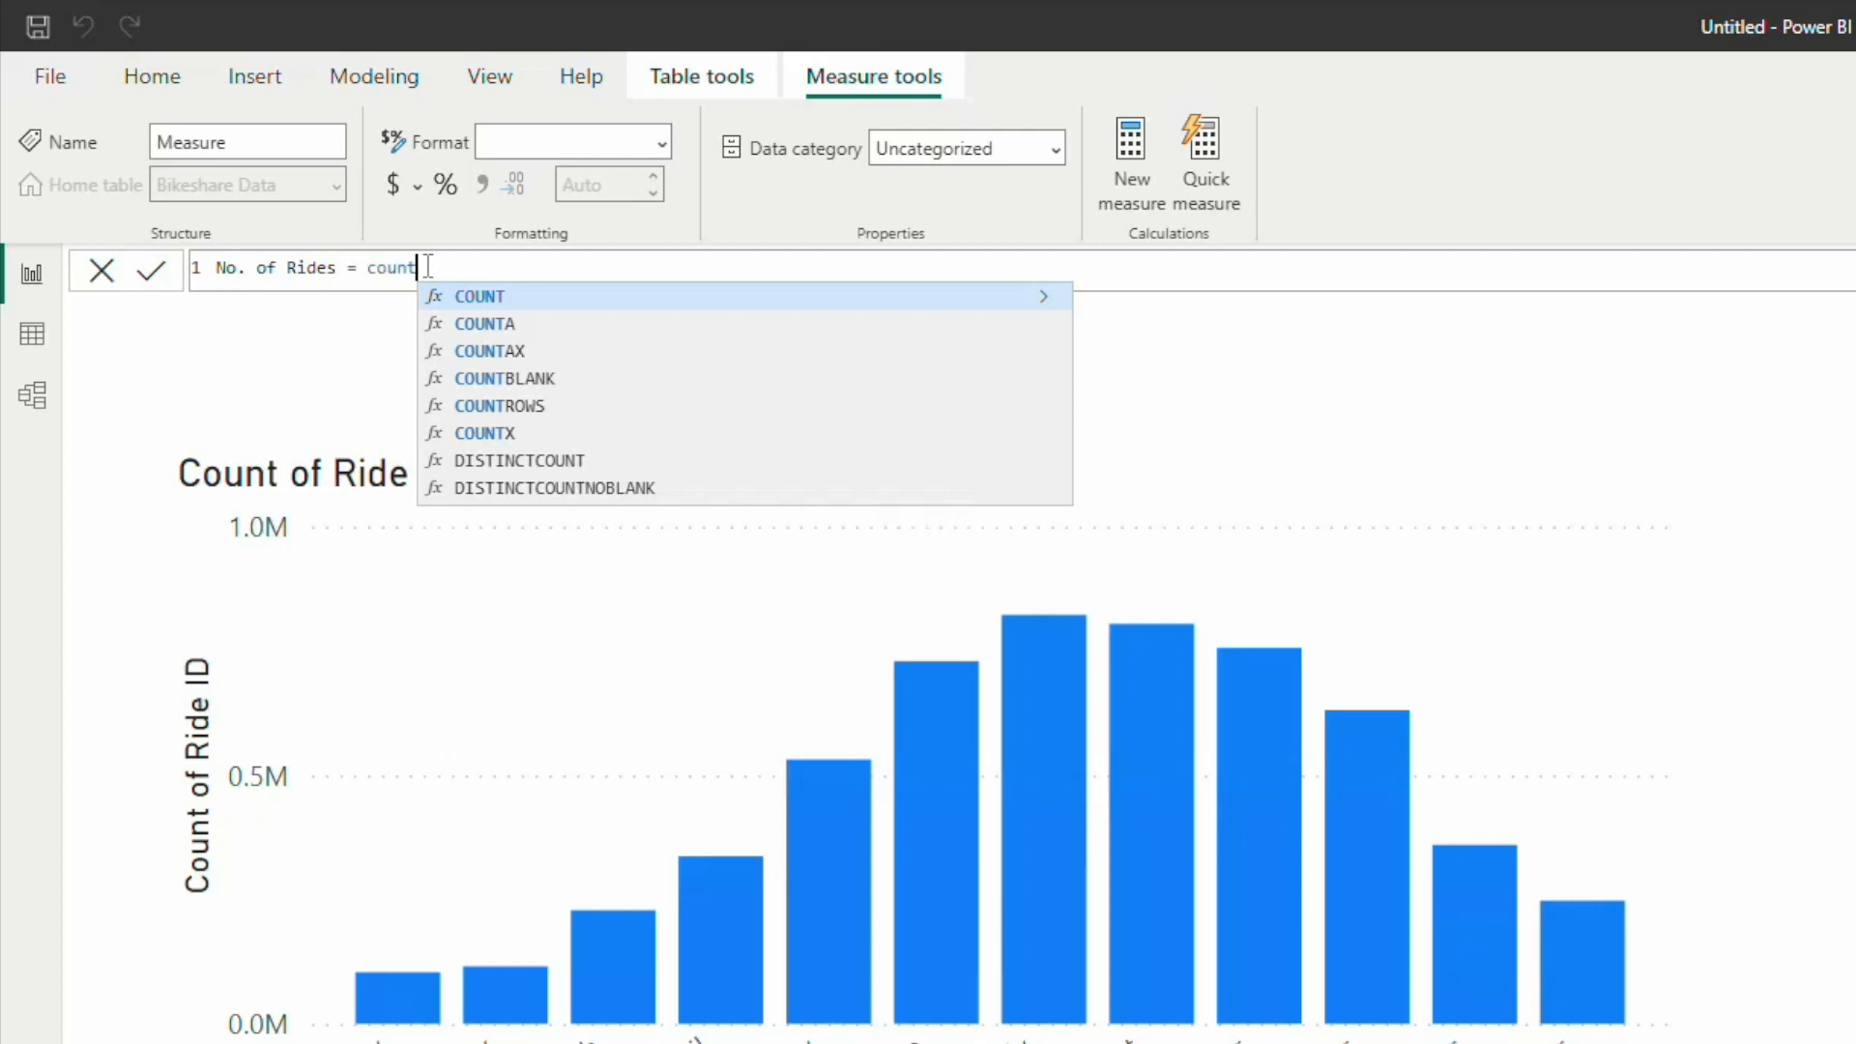
pyautogui.press('Tab')
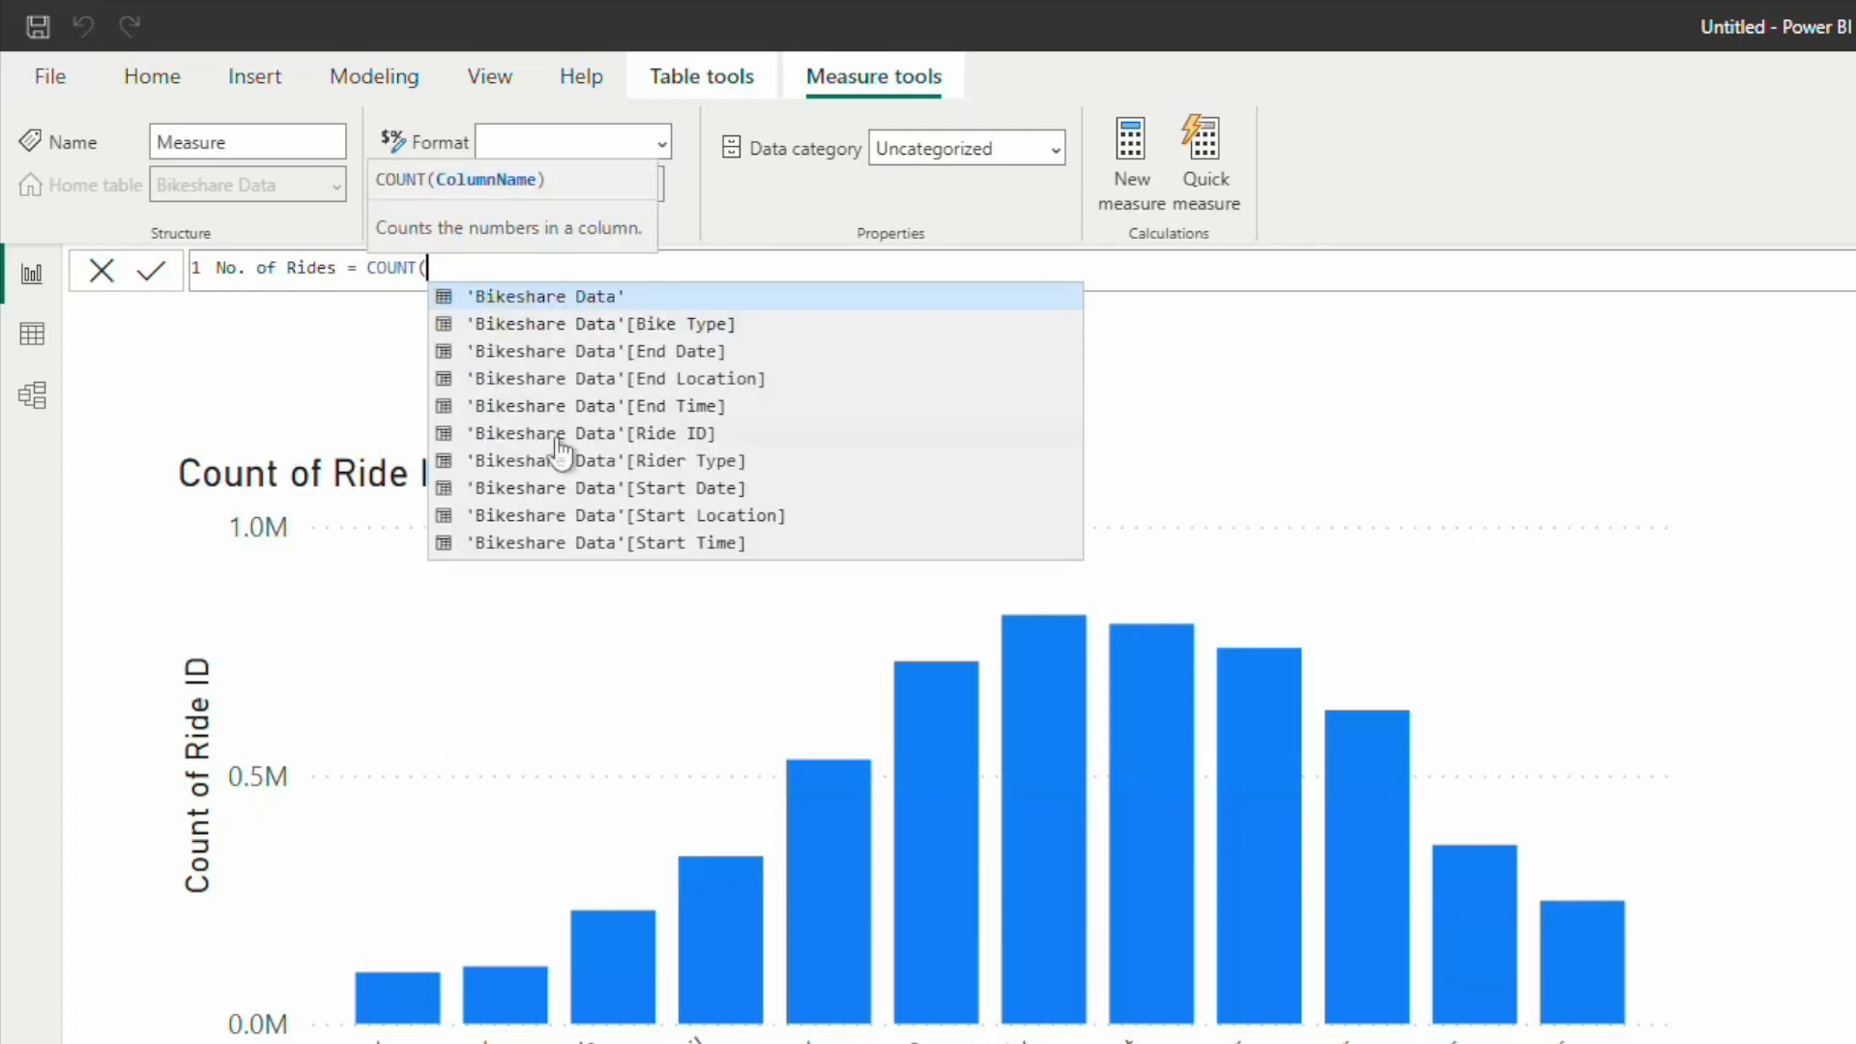
pyautogui.click(704, 437)
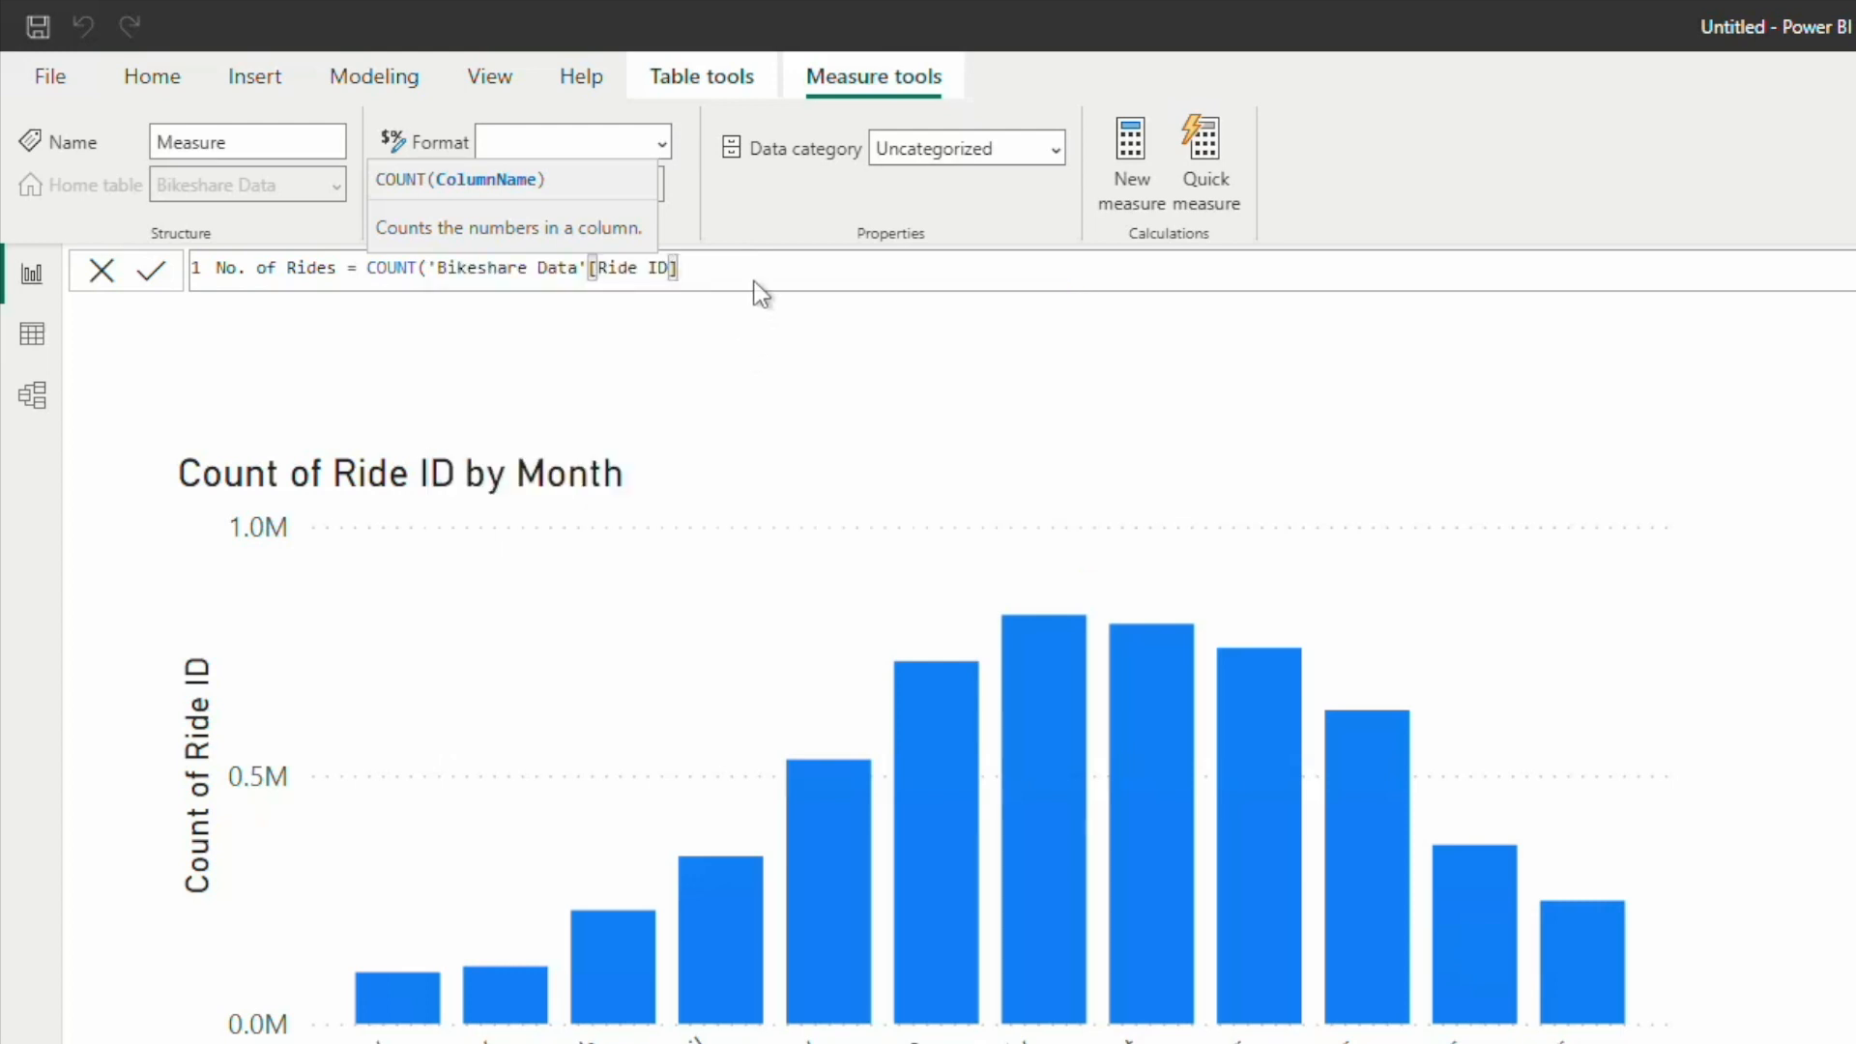
pyautogui.write(')')
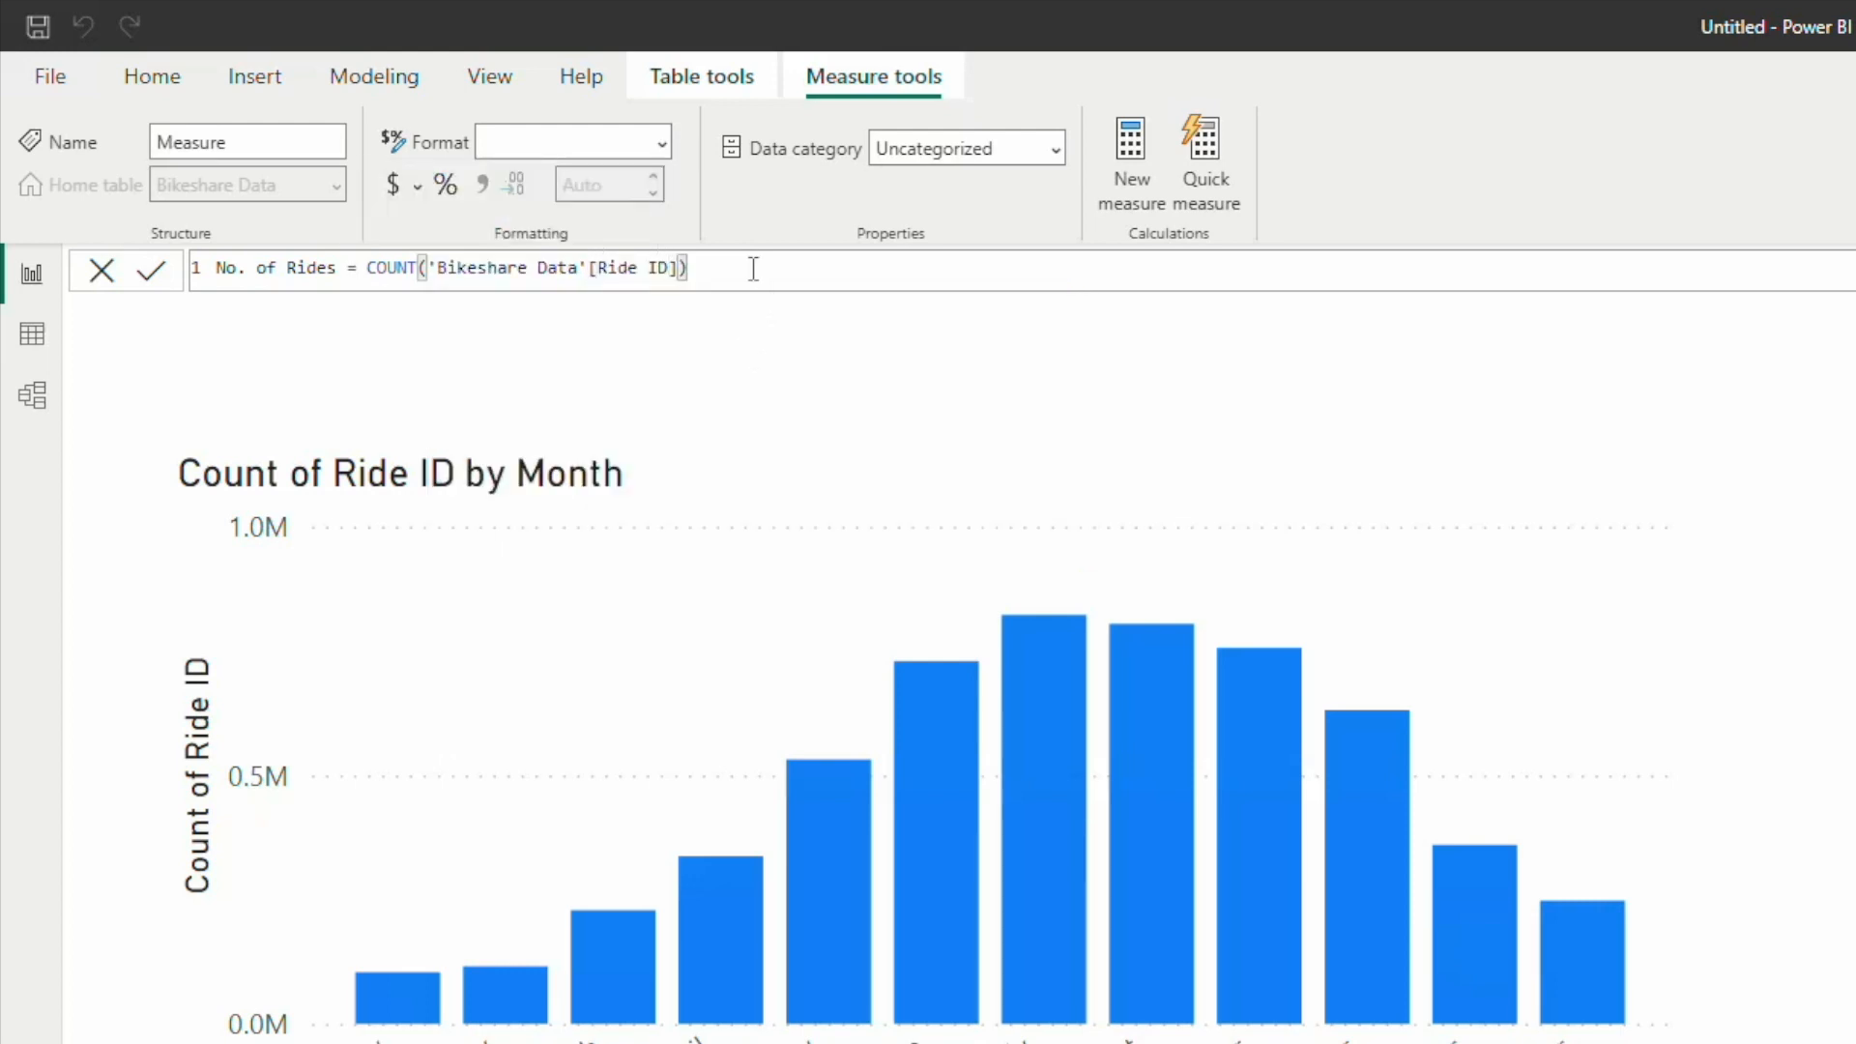
pyautogui.press('Return')
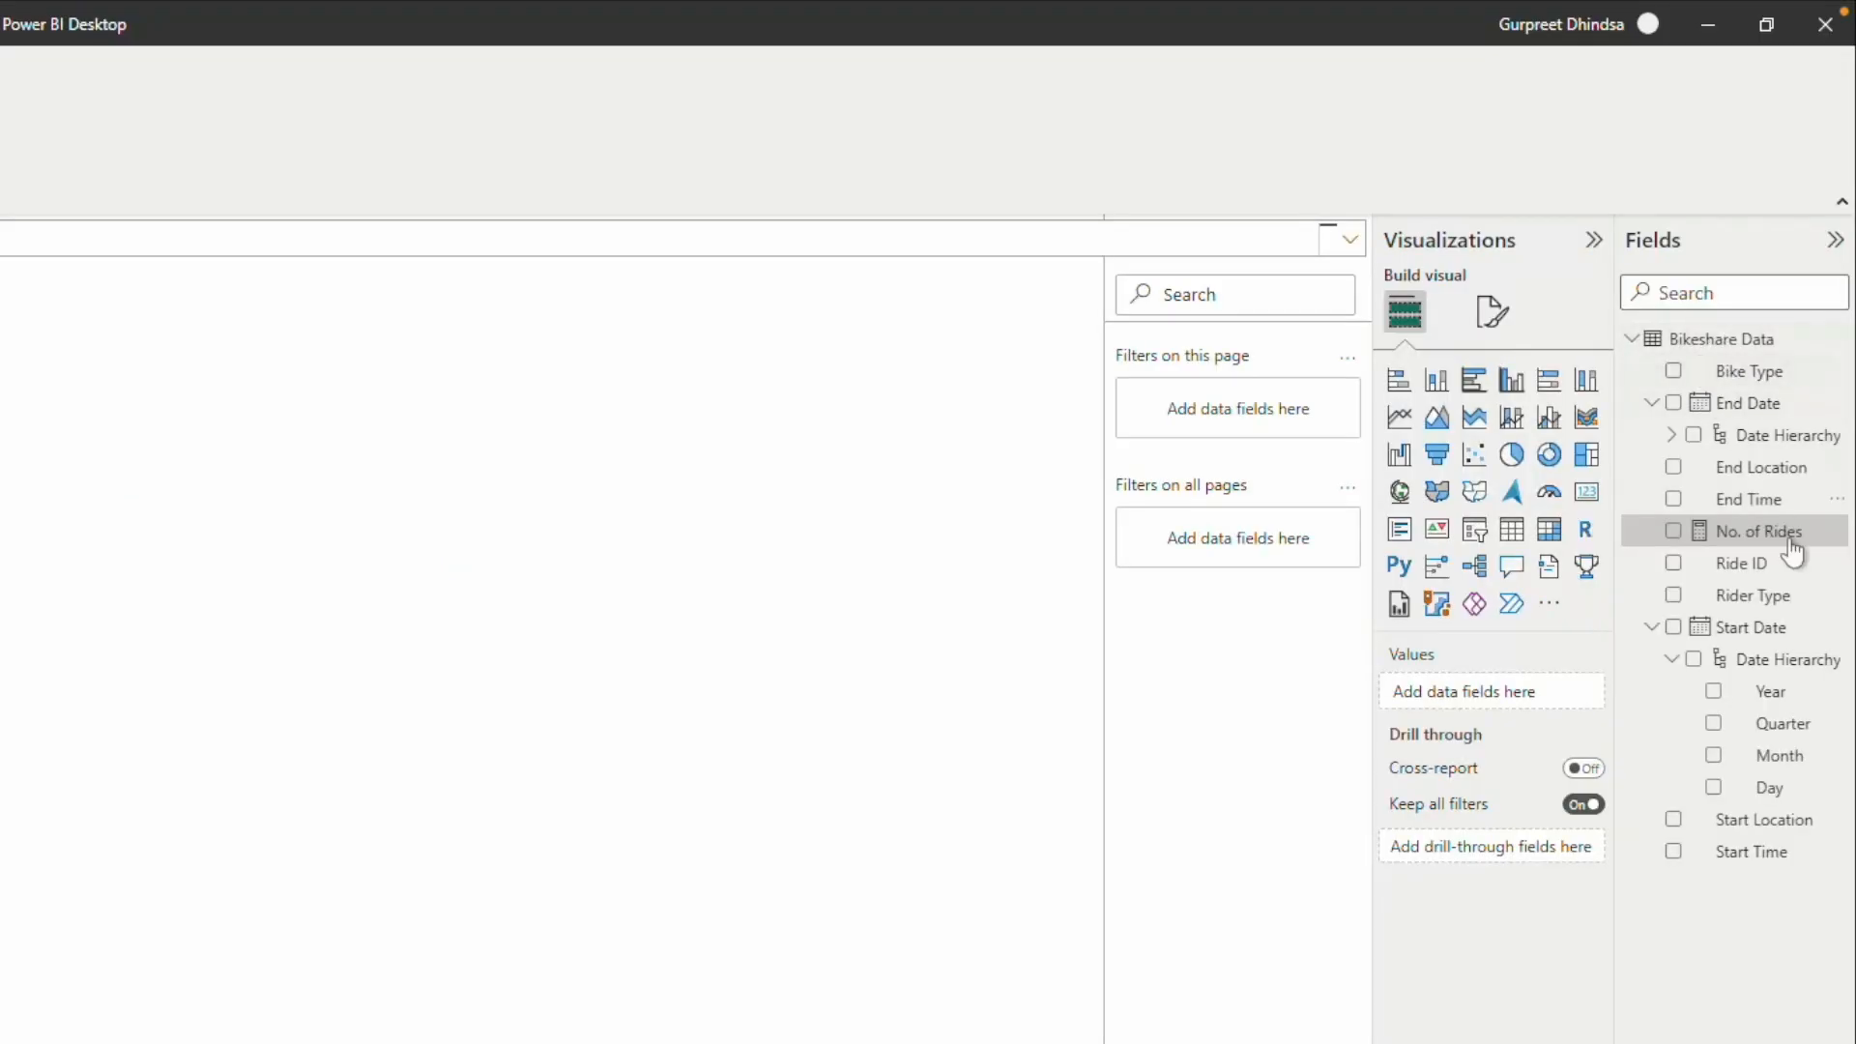
# Replace the Ride ID count on the chart's Y-axis with the No. of Rides measure and shift the chart up slightly.
pyautogui.click(1651, 627)
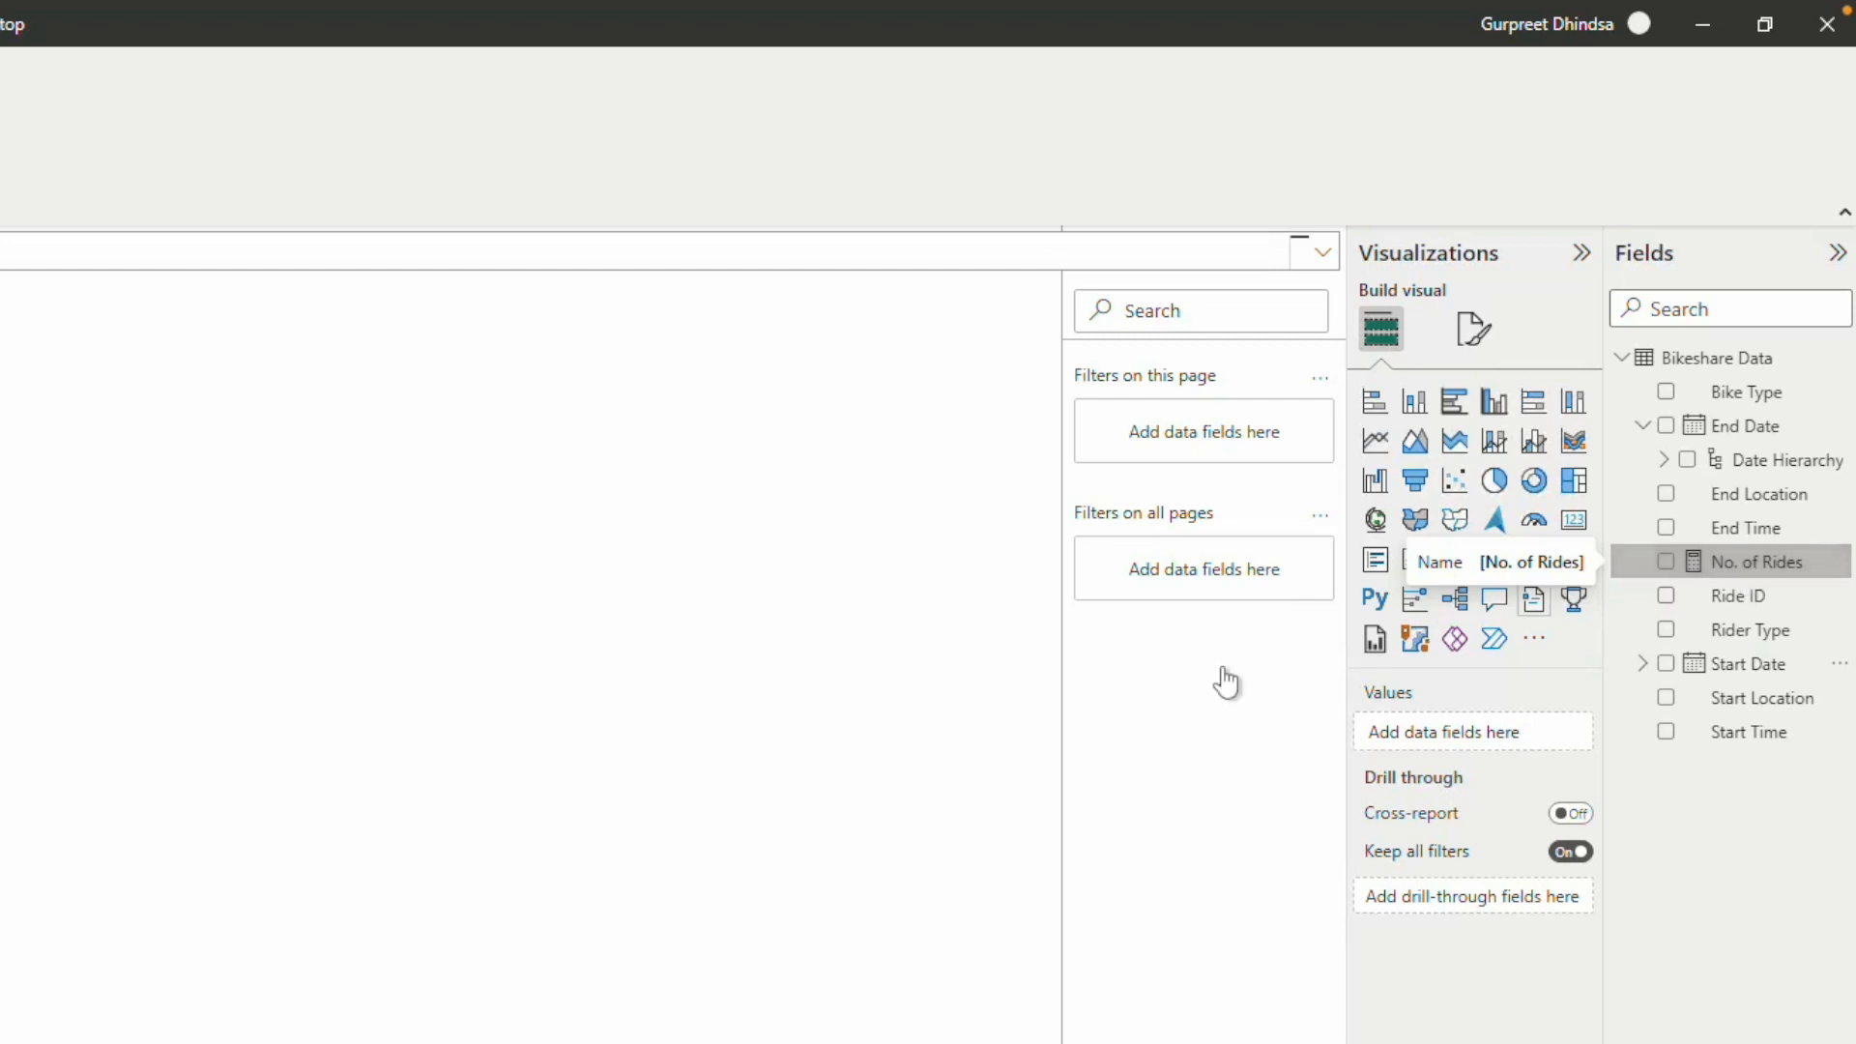
pyautogui.click(9, 580)
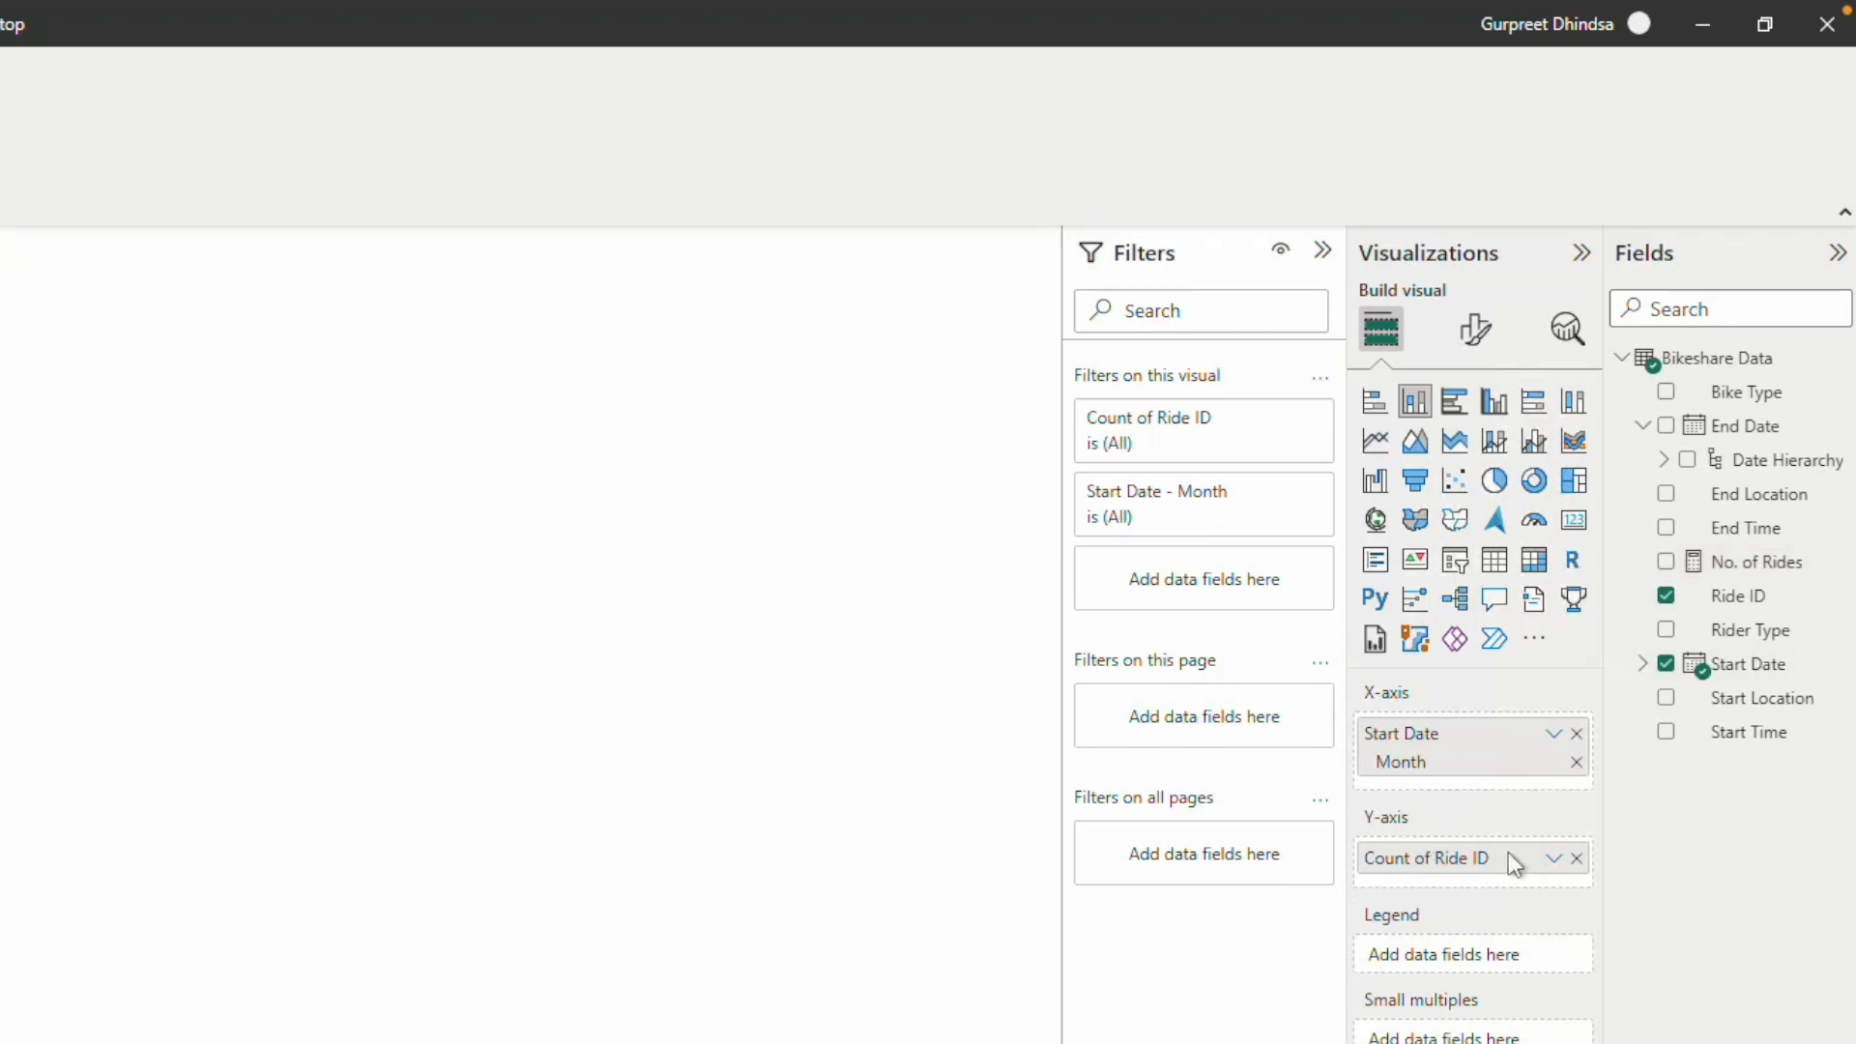
pyautogui.click(1576, 858)
pyautogui.moveTo(1770, 583); pyautogui.dragTo(1473, 860)
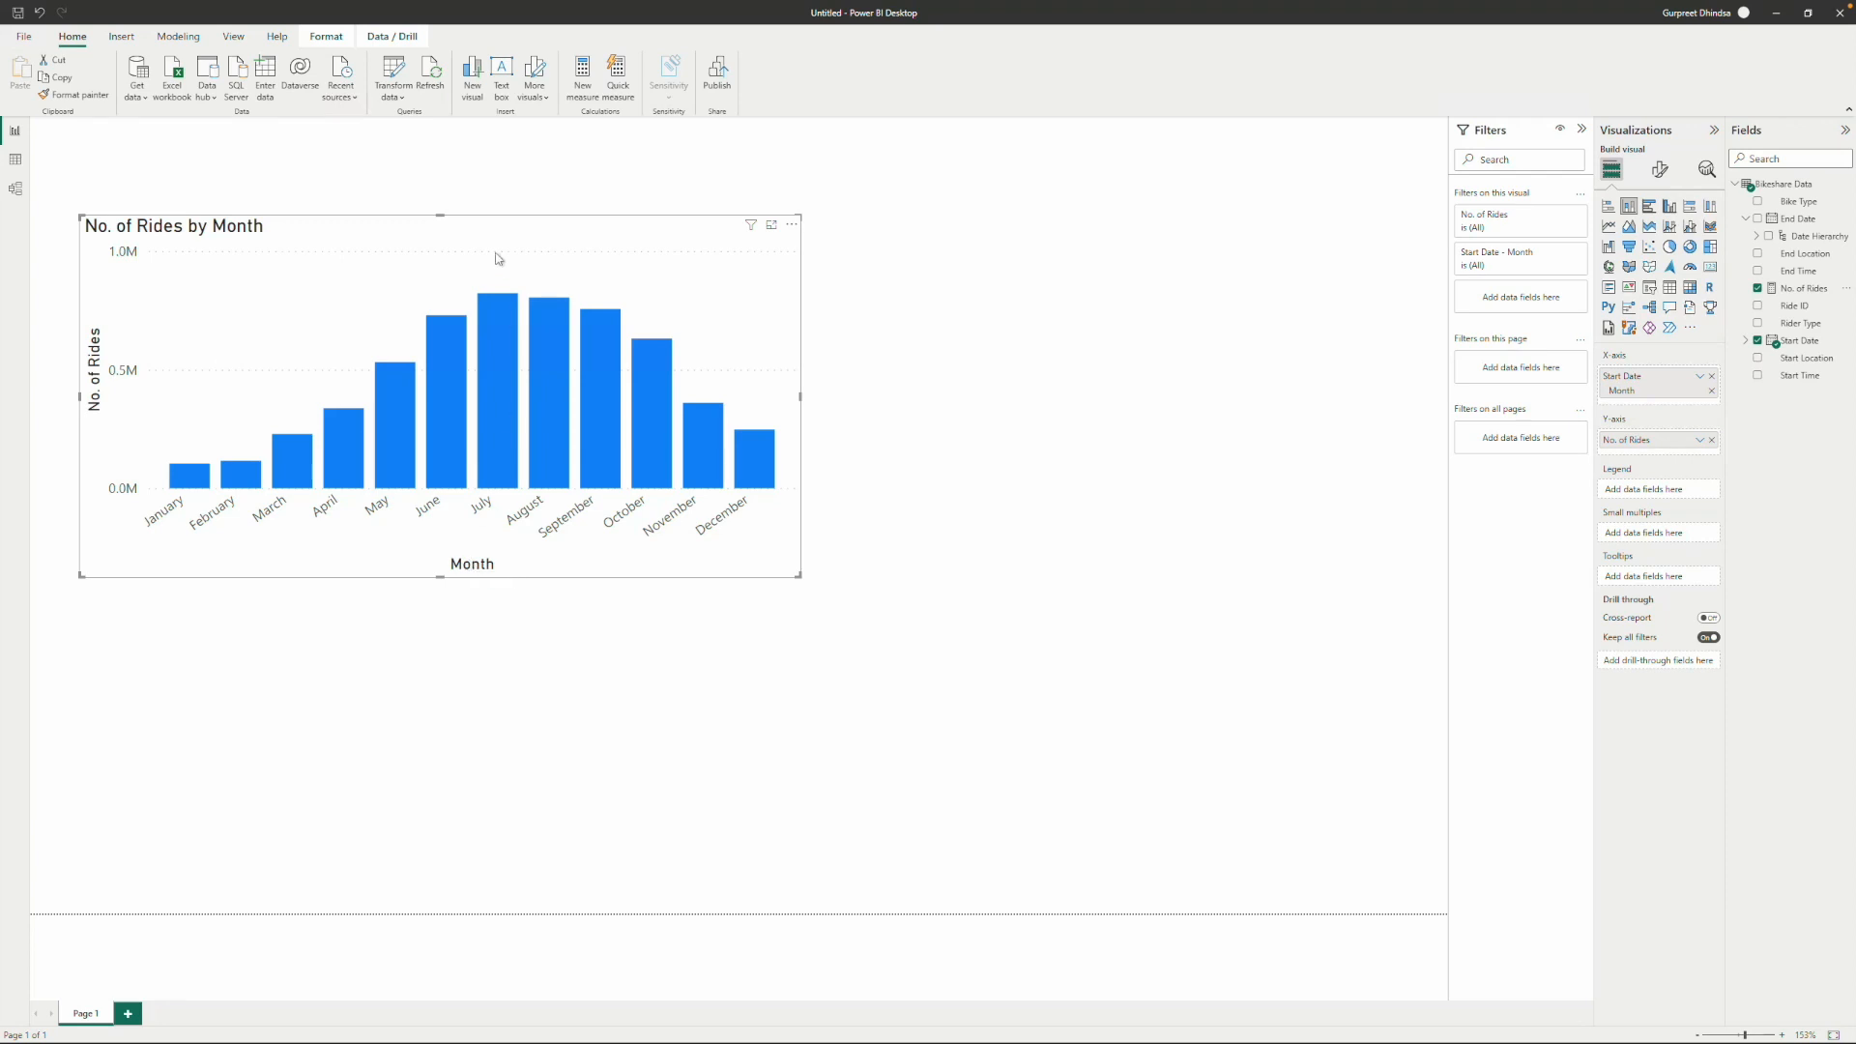
pyautogui.moveTo(500, 250); pyautogui.dragTo(496, 202)
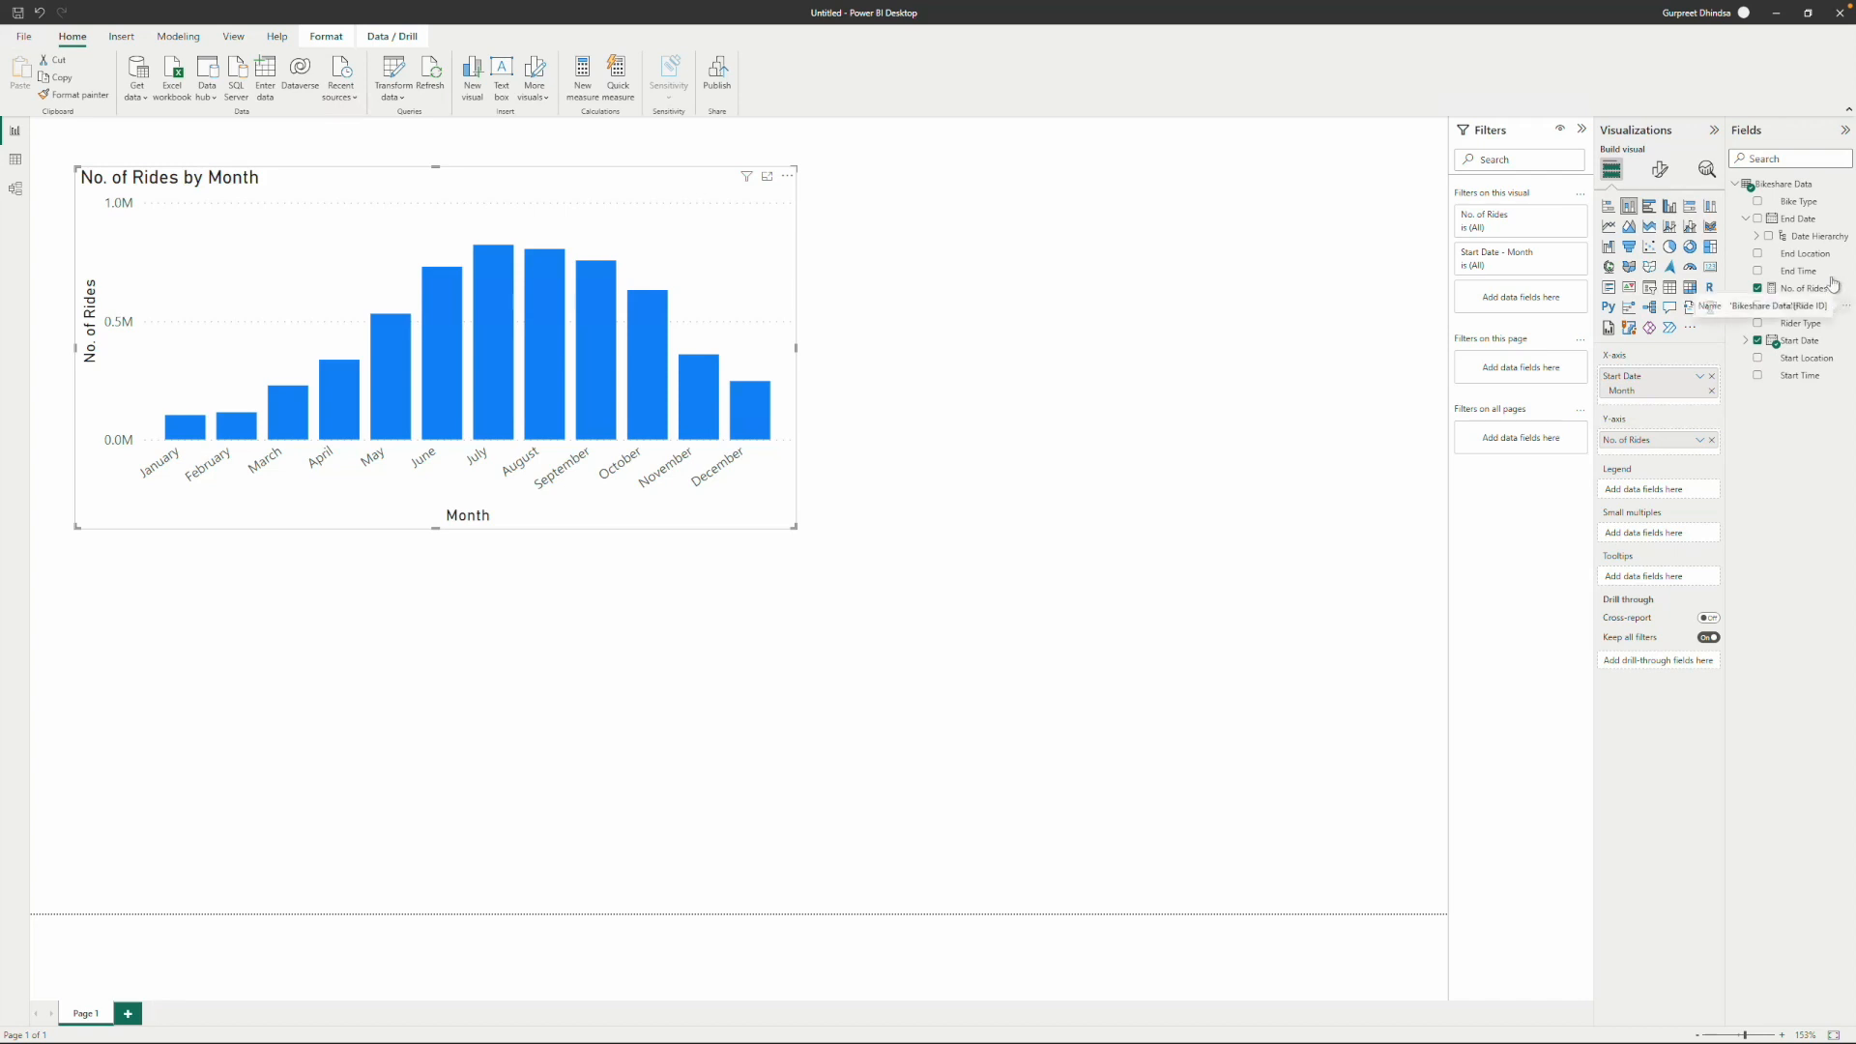
# Duplicate the monthly rides chart below the original and change the copy's X-axis from Month to Start Date Day.
pyautogui.click(1746, 341)
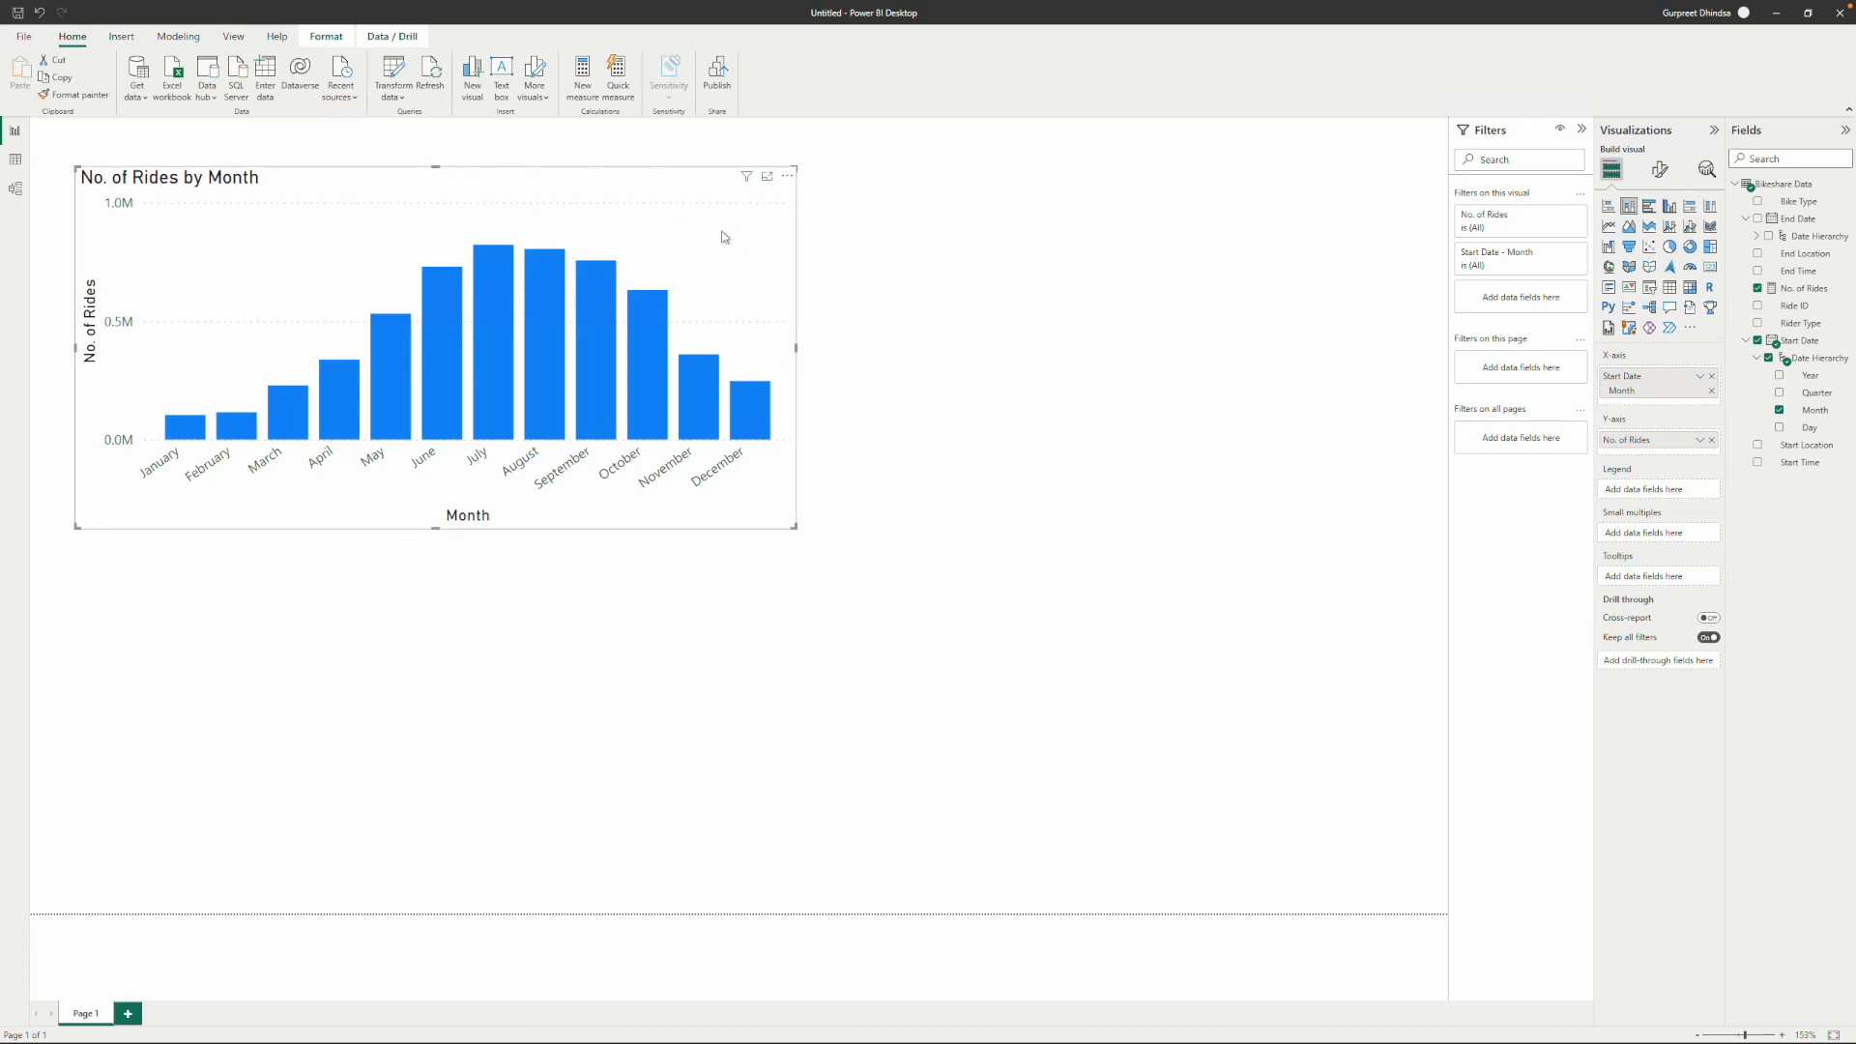
pyautogui.hotkey('ctrl', 'c')
pyautogui.hotkey('ctrl', 'v')
pyautogui.moveTo(696, 232); pyautogui.dragTo(690, 606)
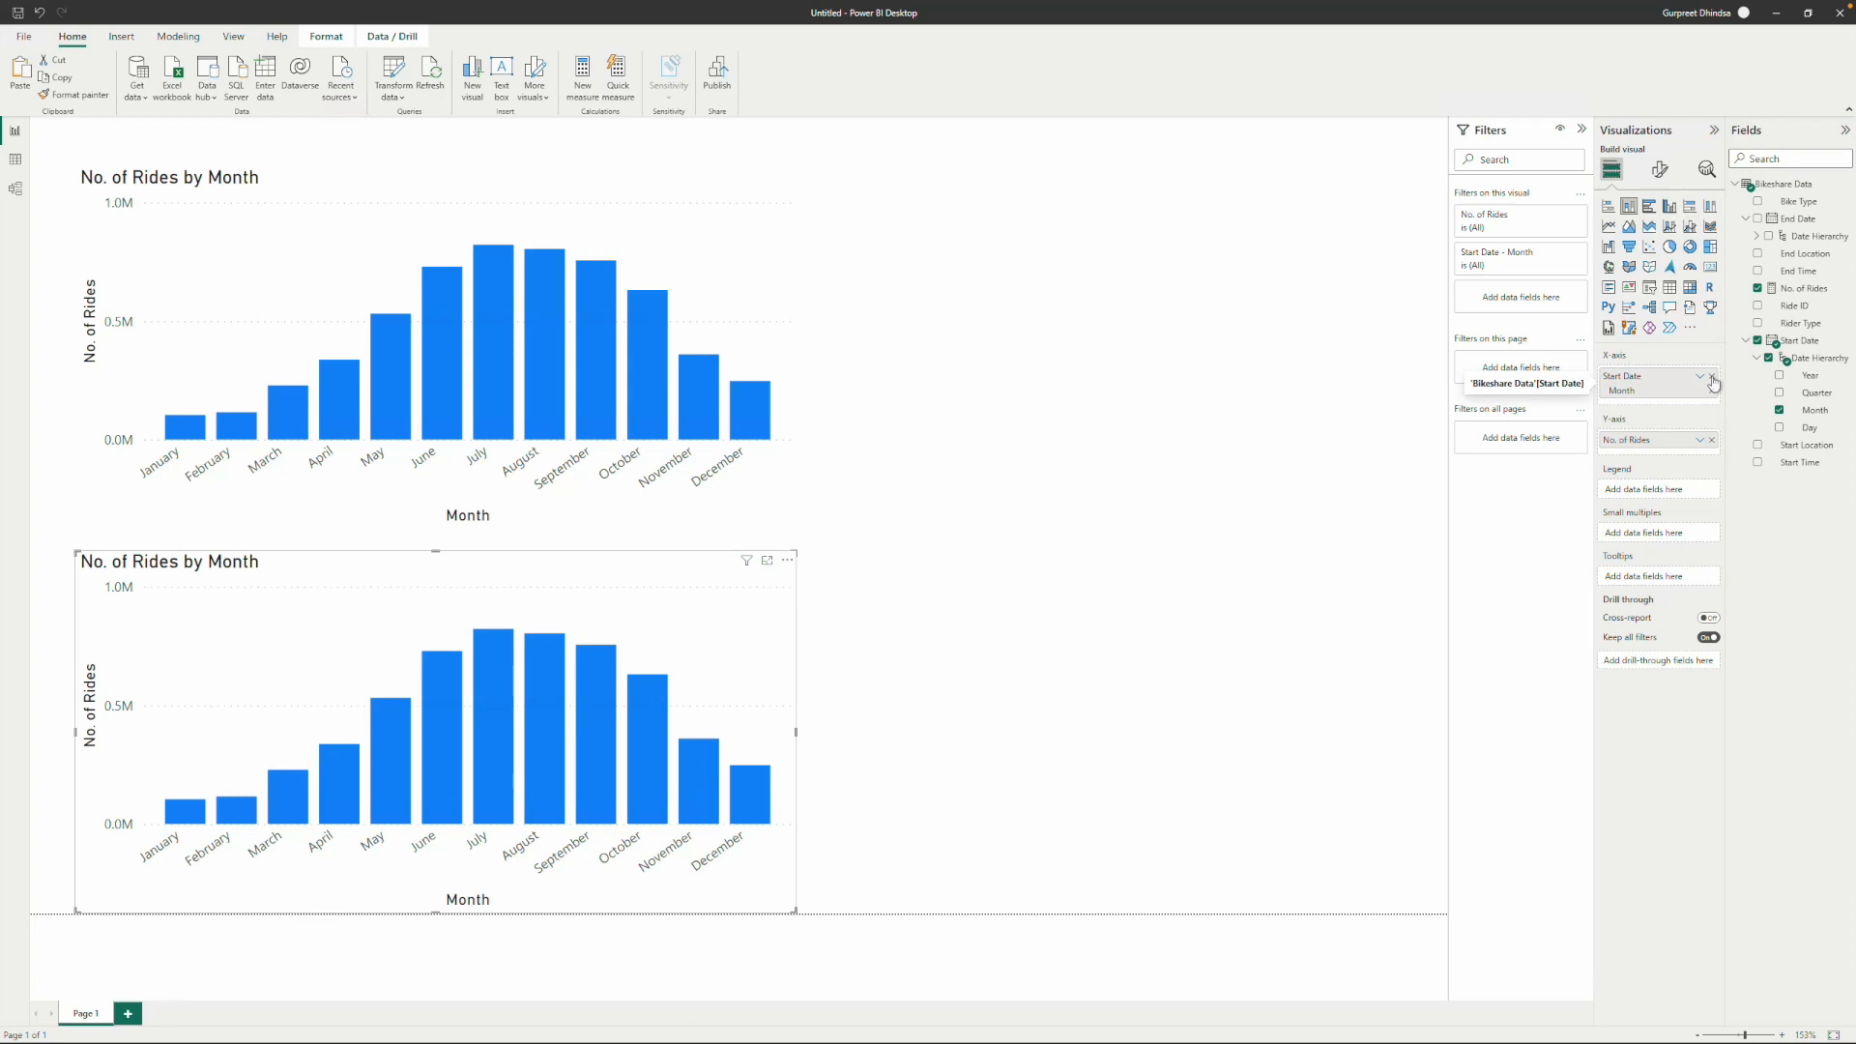
pyautogui.click(1714, 378)
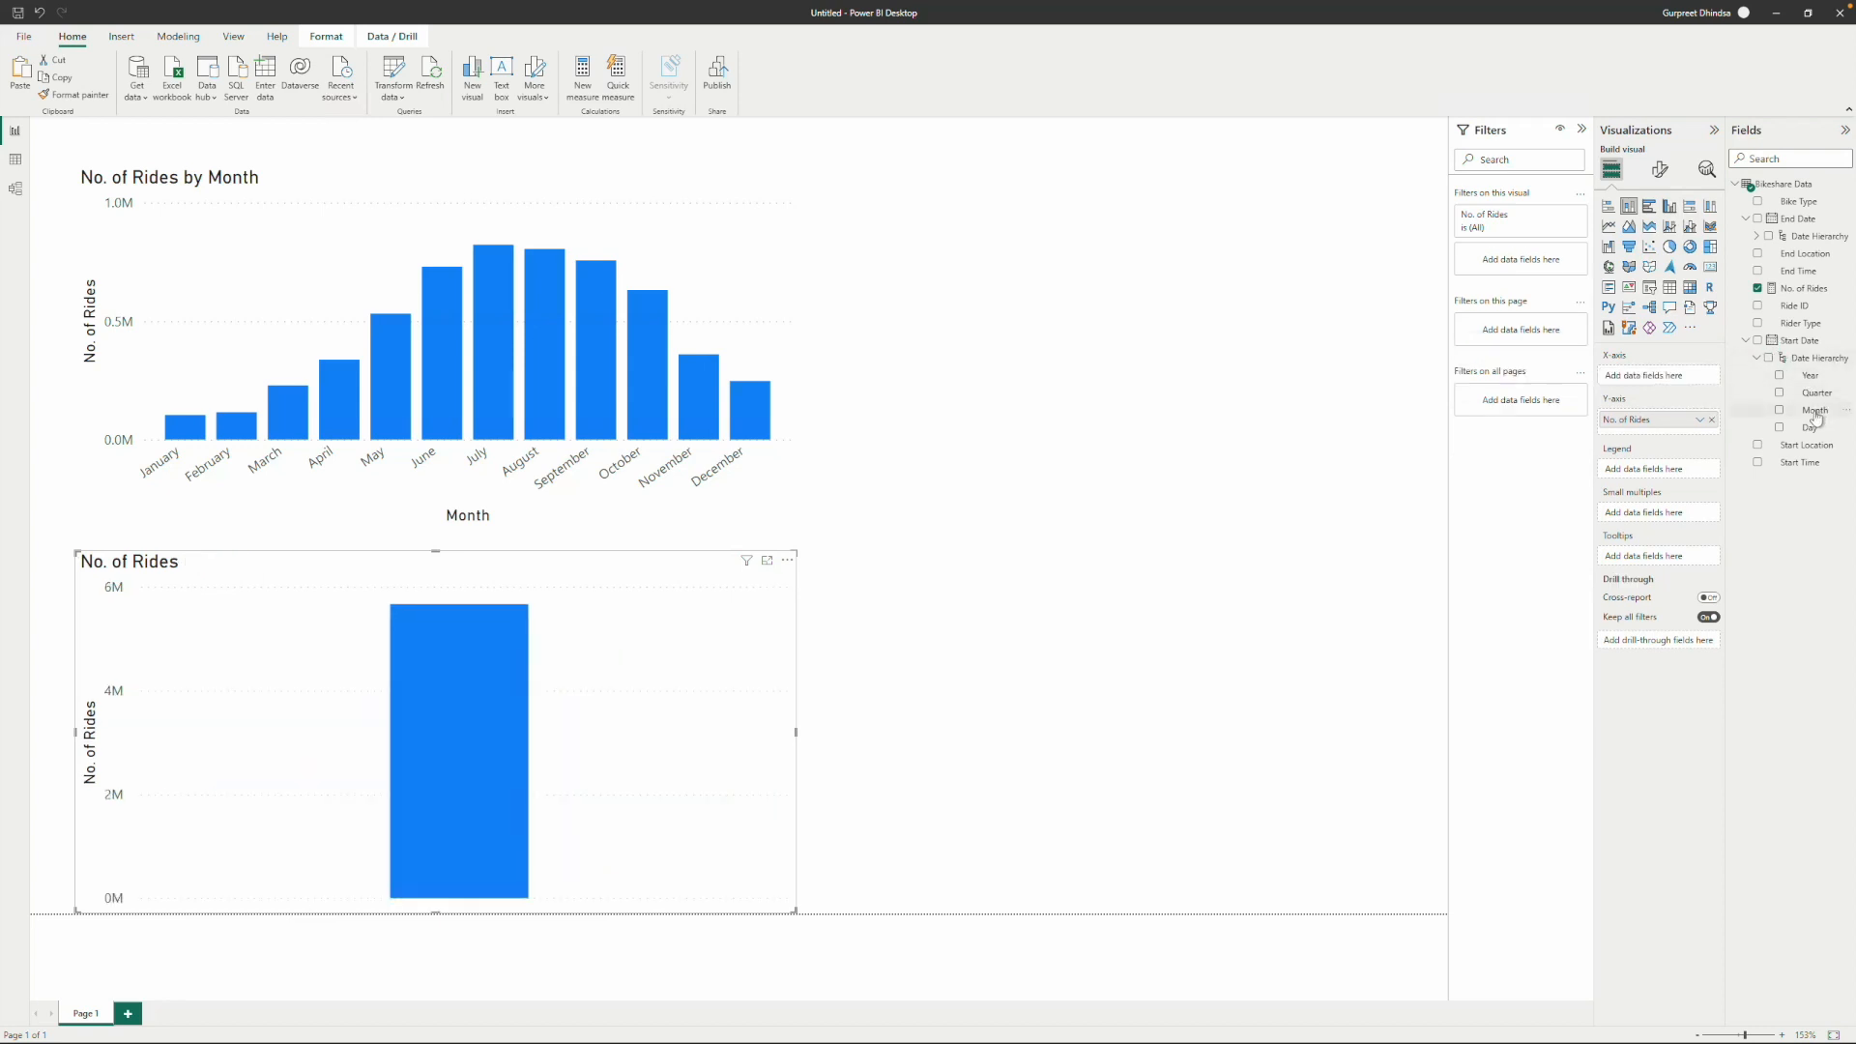
pyautogui.moveTo(1809, 428); pyautogui.dragTo(1671, 383)
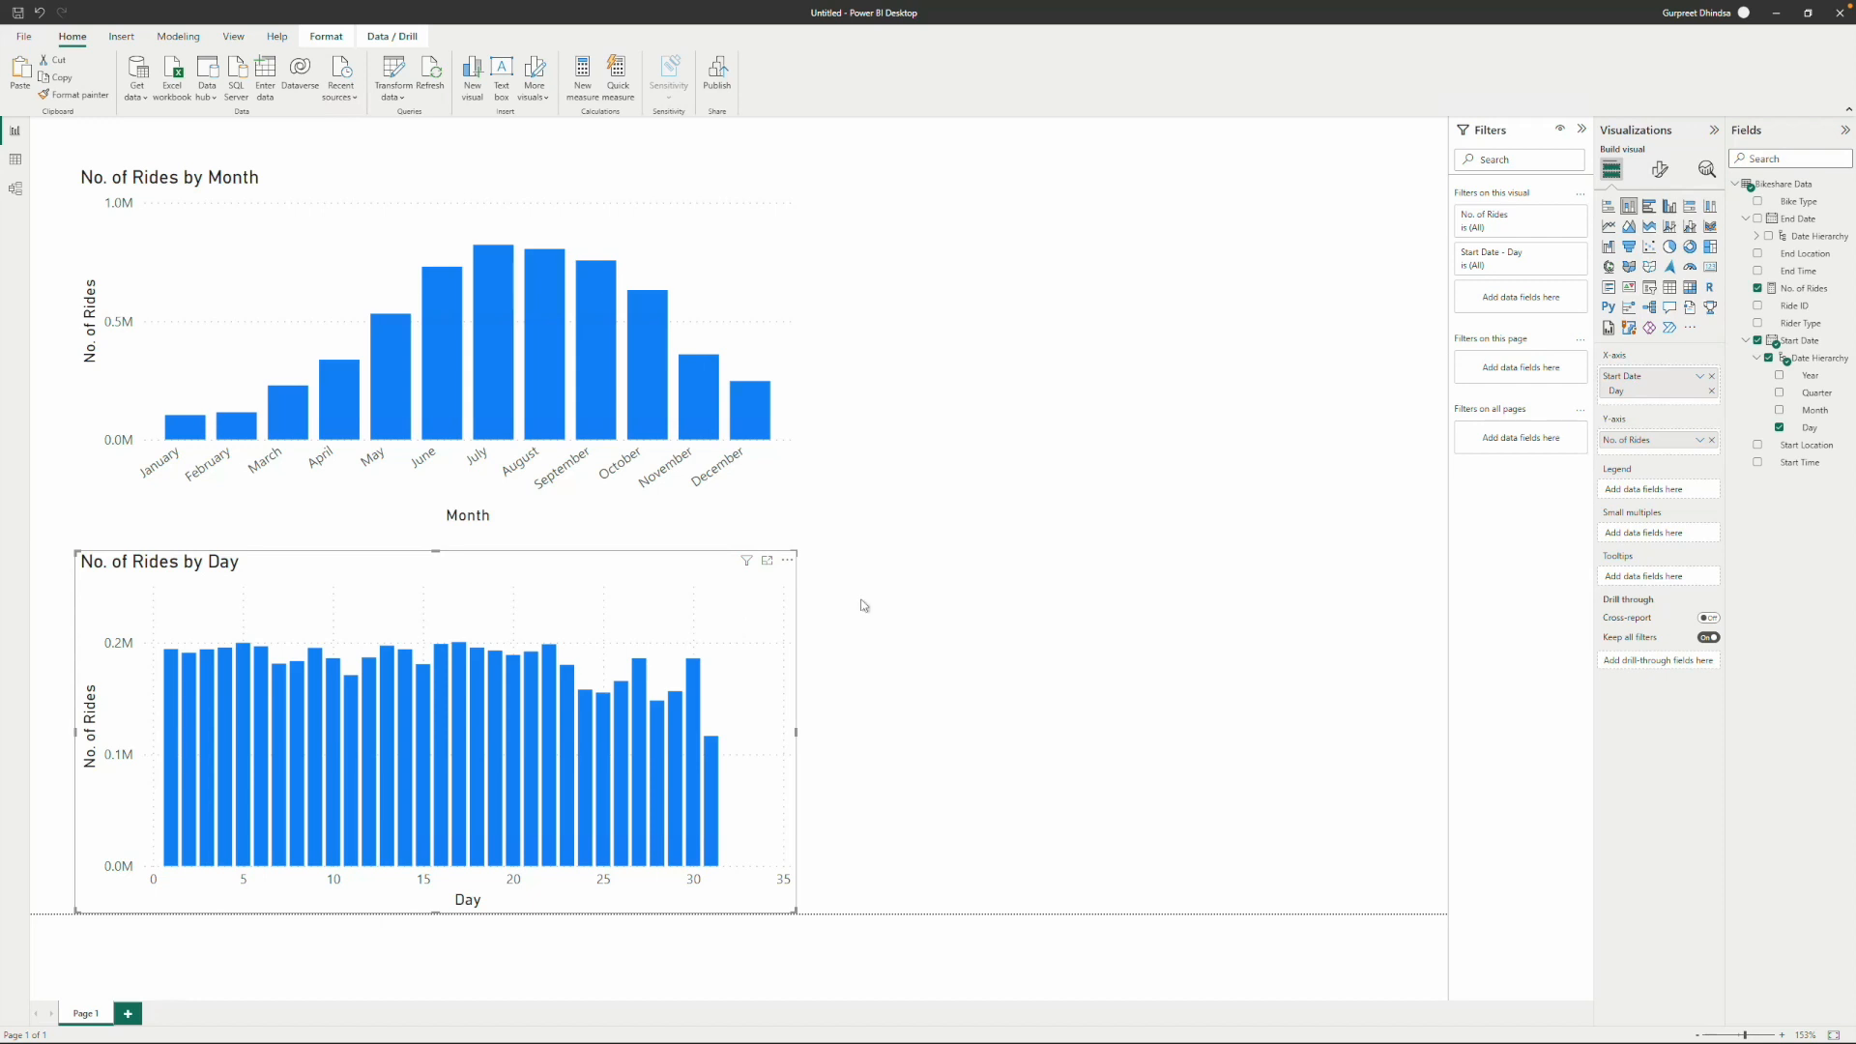
# Remove the No. of Rides by Day chart from the page.
pyautogui.click(909, 605)
pyautogui.click(795, 566)
pyautogui.click(791, 565)
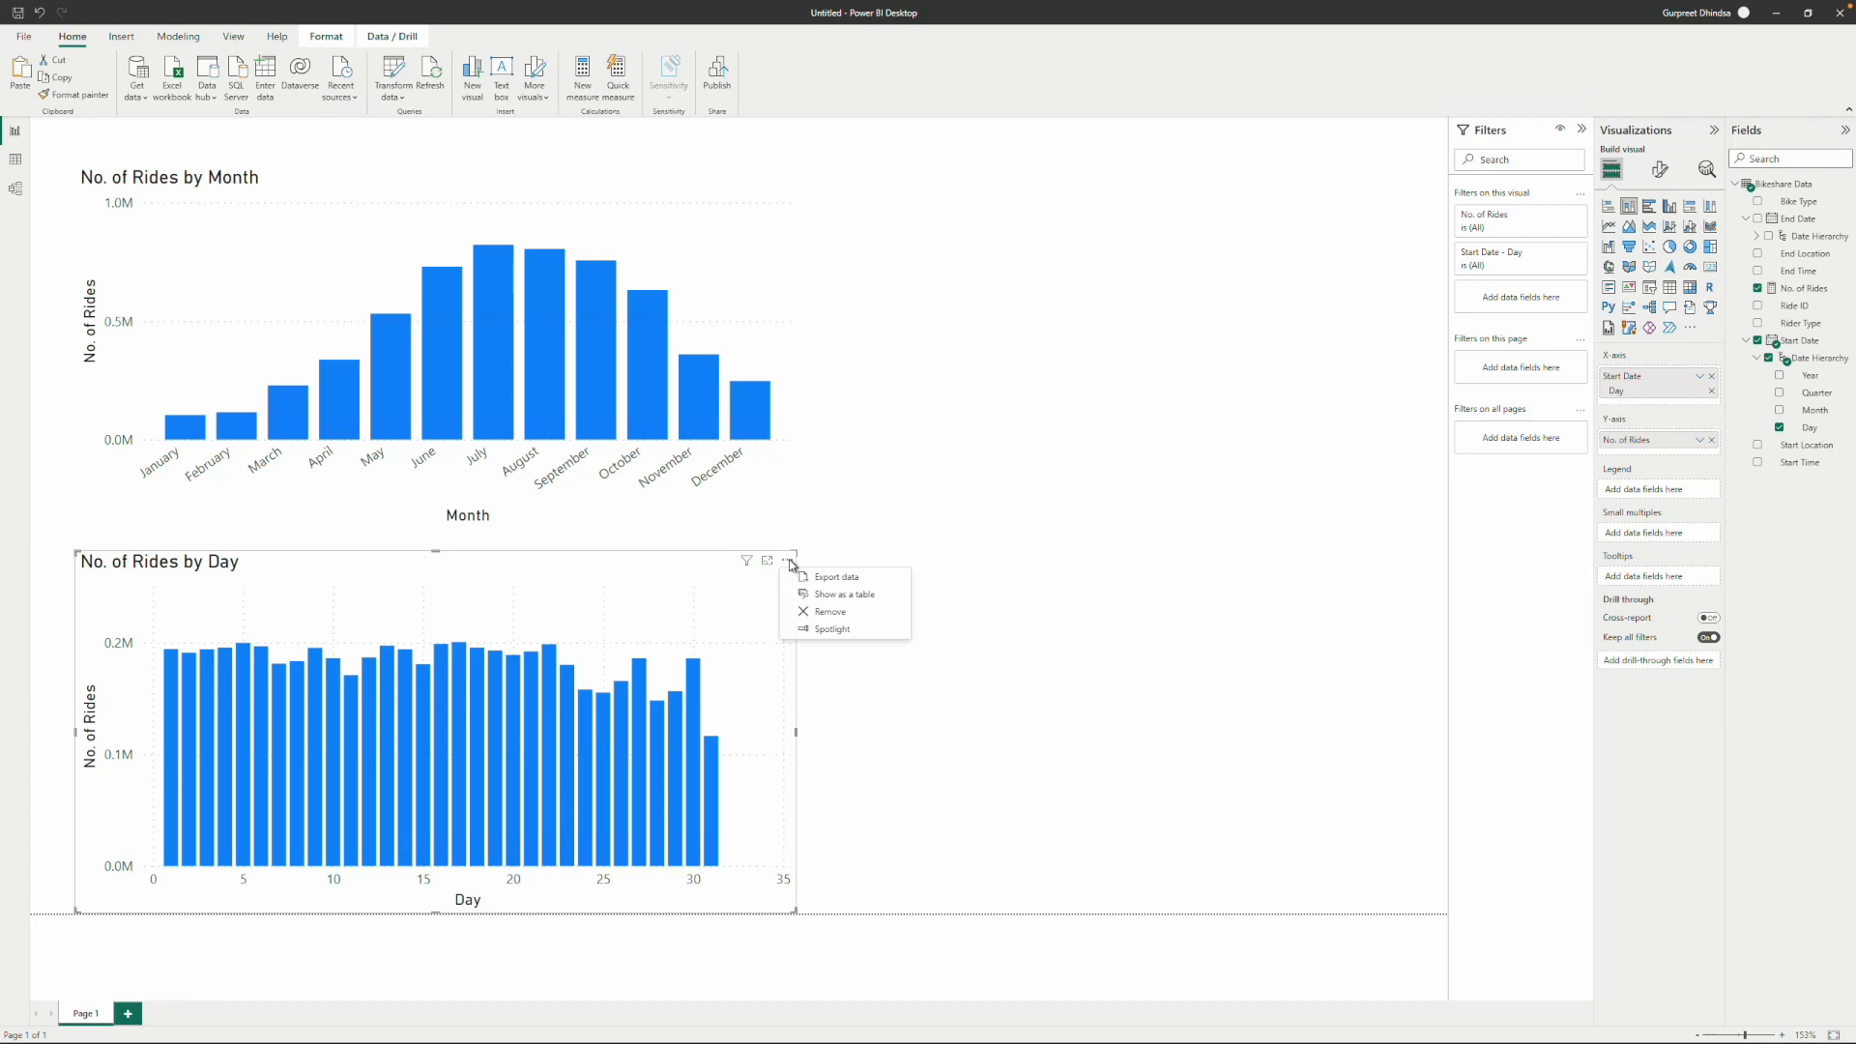
pyautogui.click(821, 615)
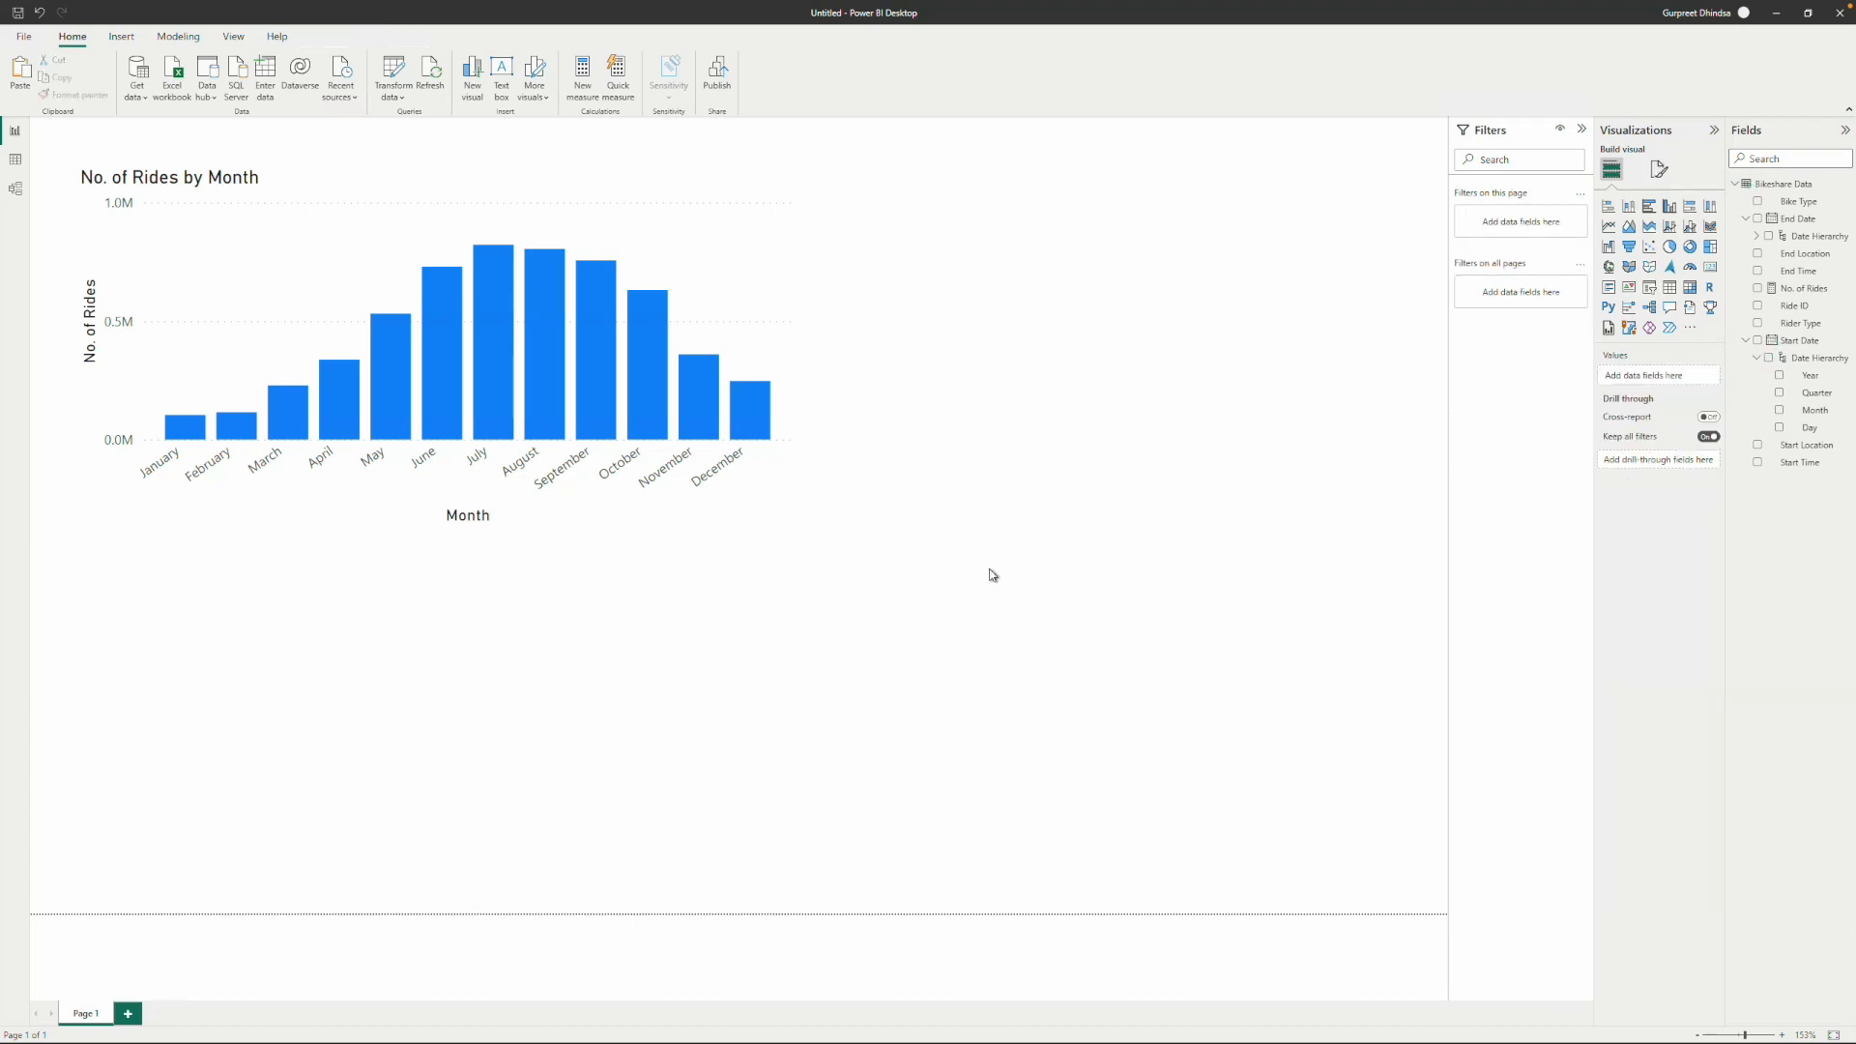
# Split the columns of the No. of Rides by Month chart by Rider Type using the legend.
pyautogui.click(764, 252)
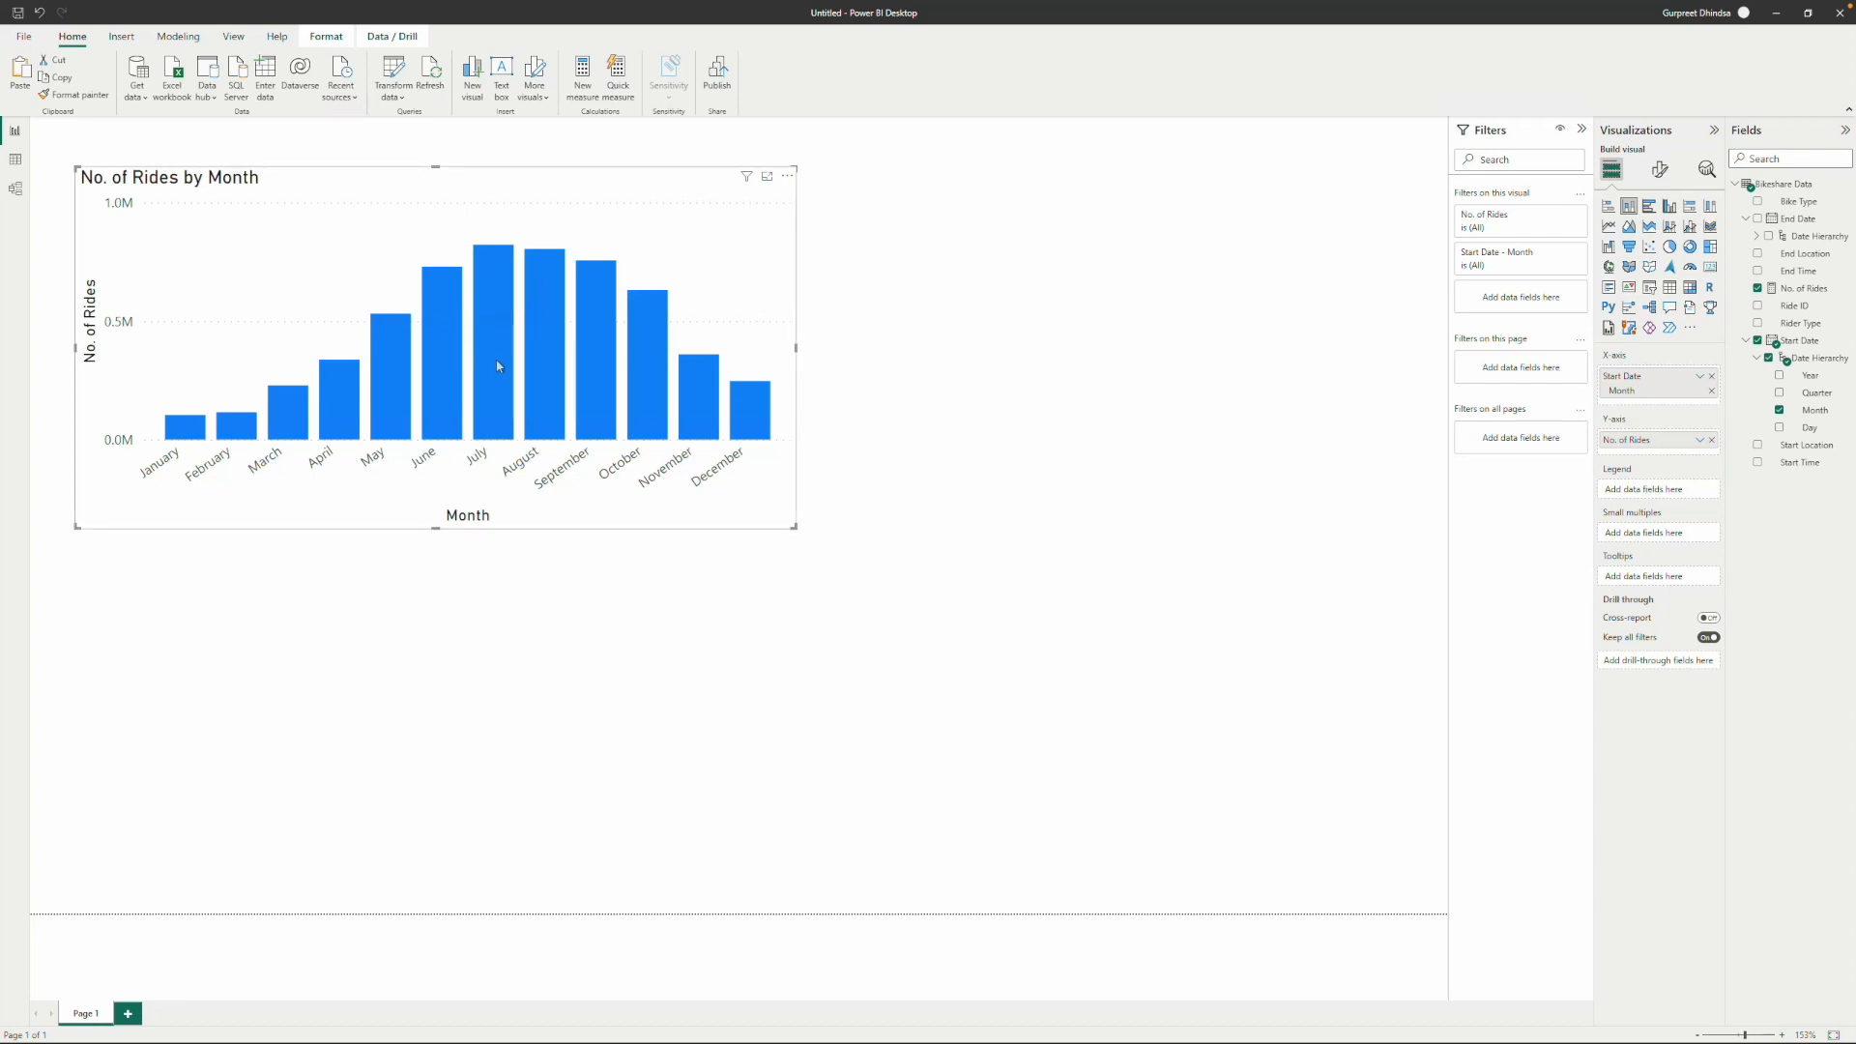
pyautogui.moveTo(502, 365)
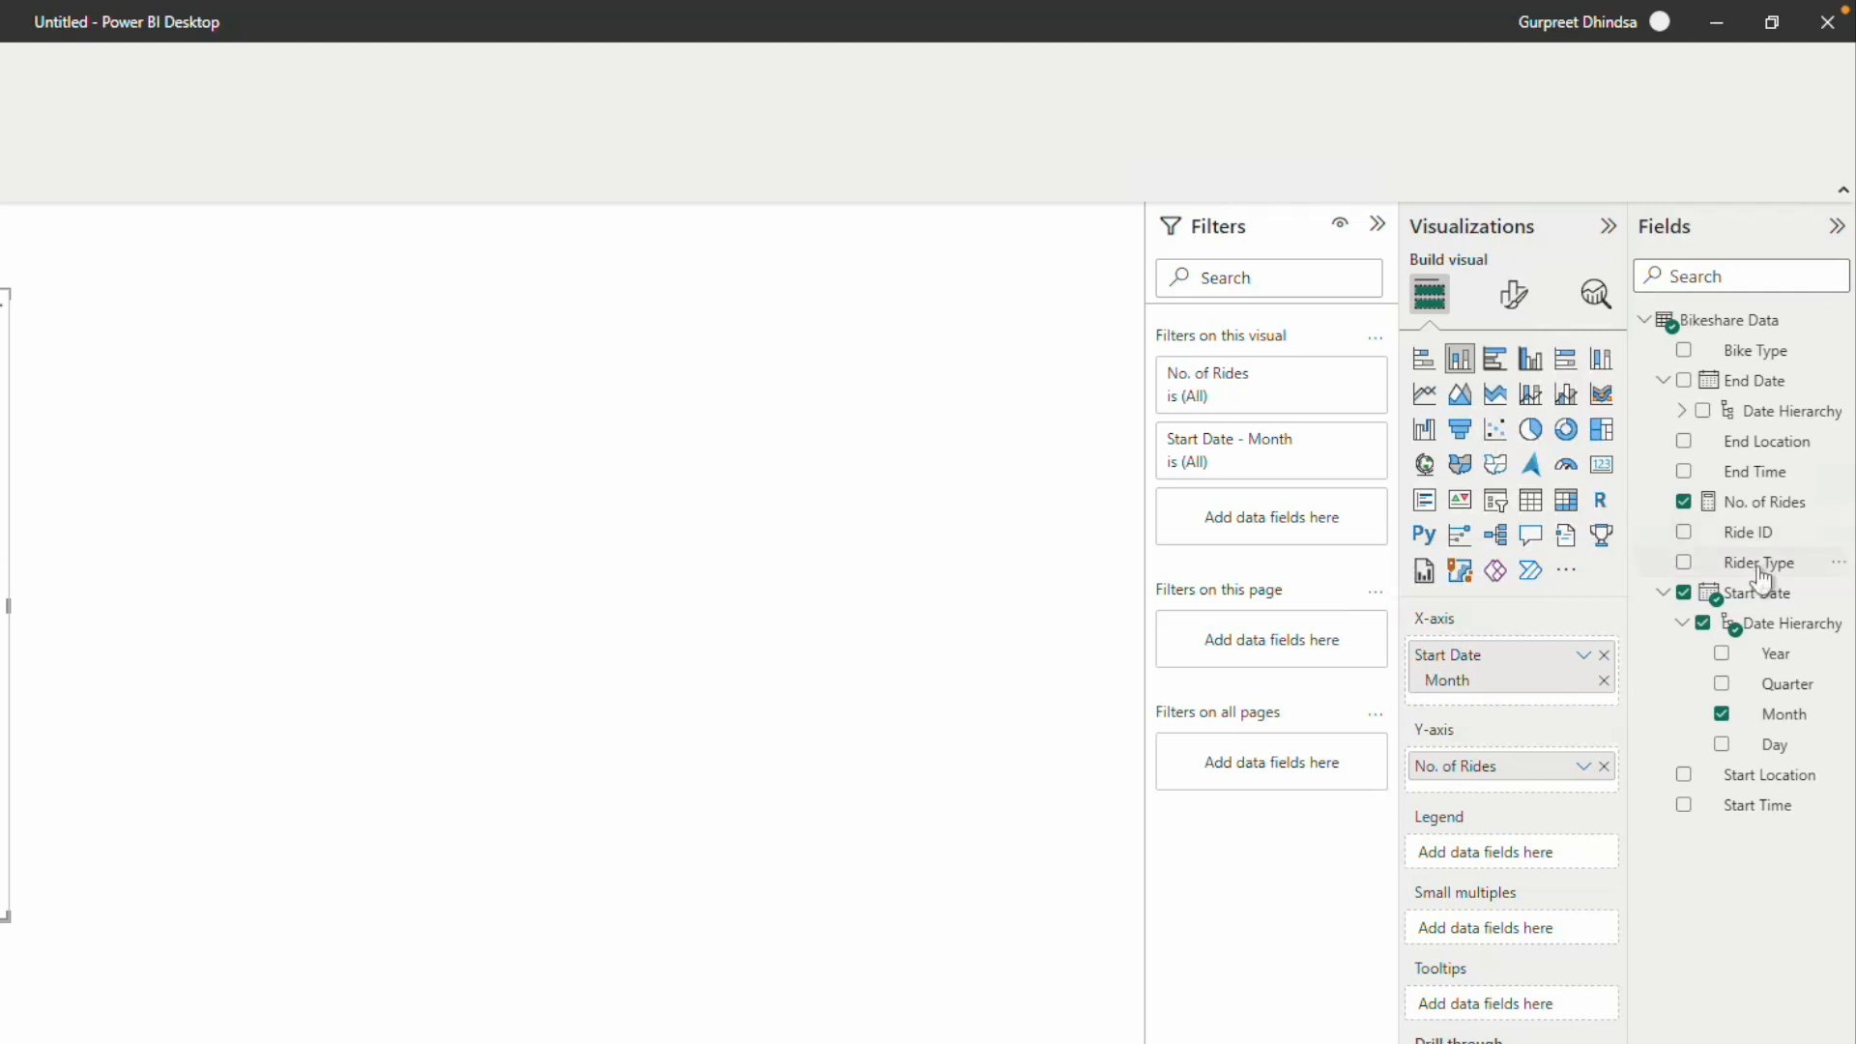
pyautogui.moveTo(1759, 564); pyautogui.dragTo(1540, 860)
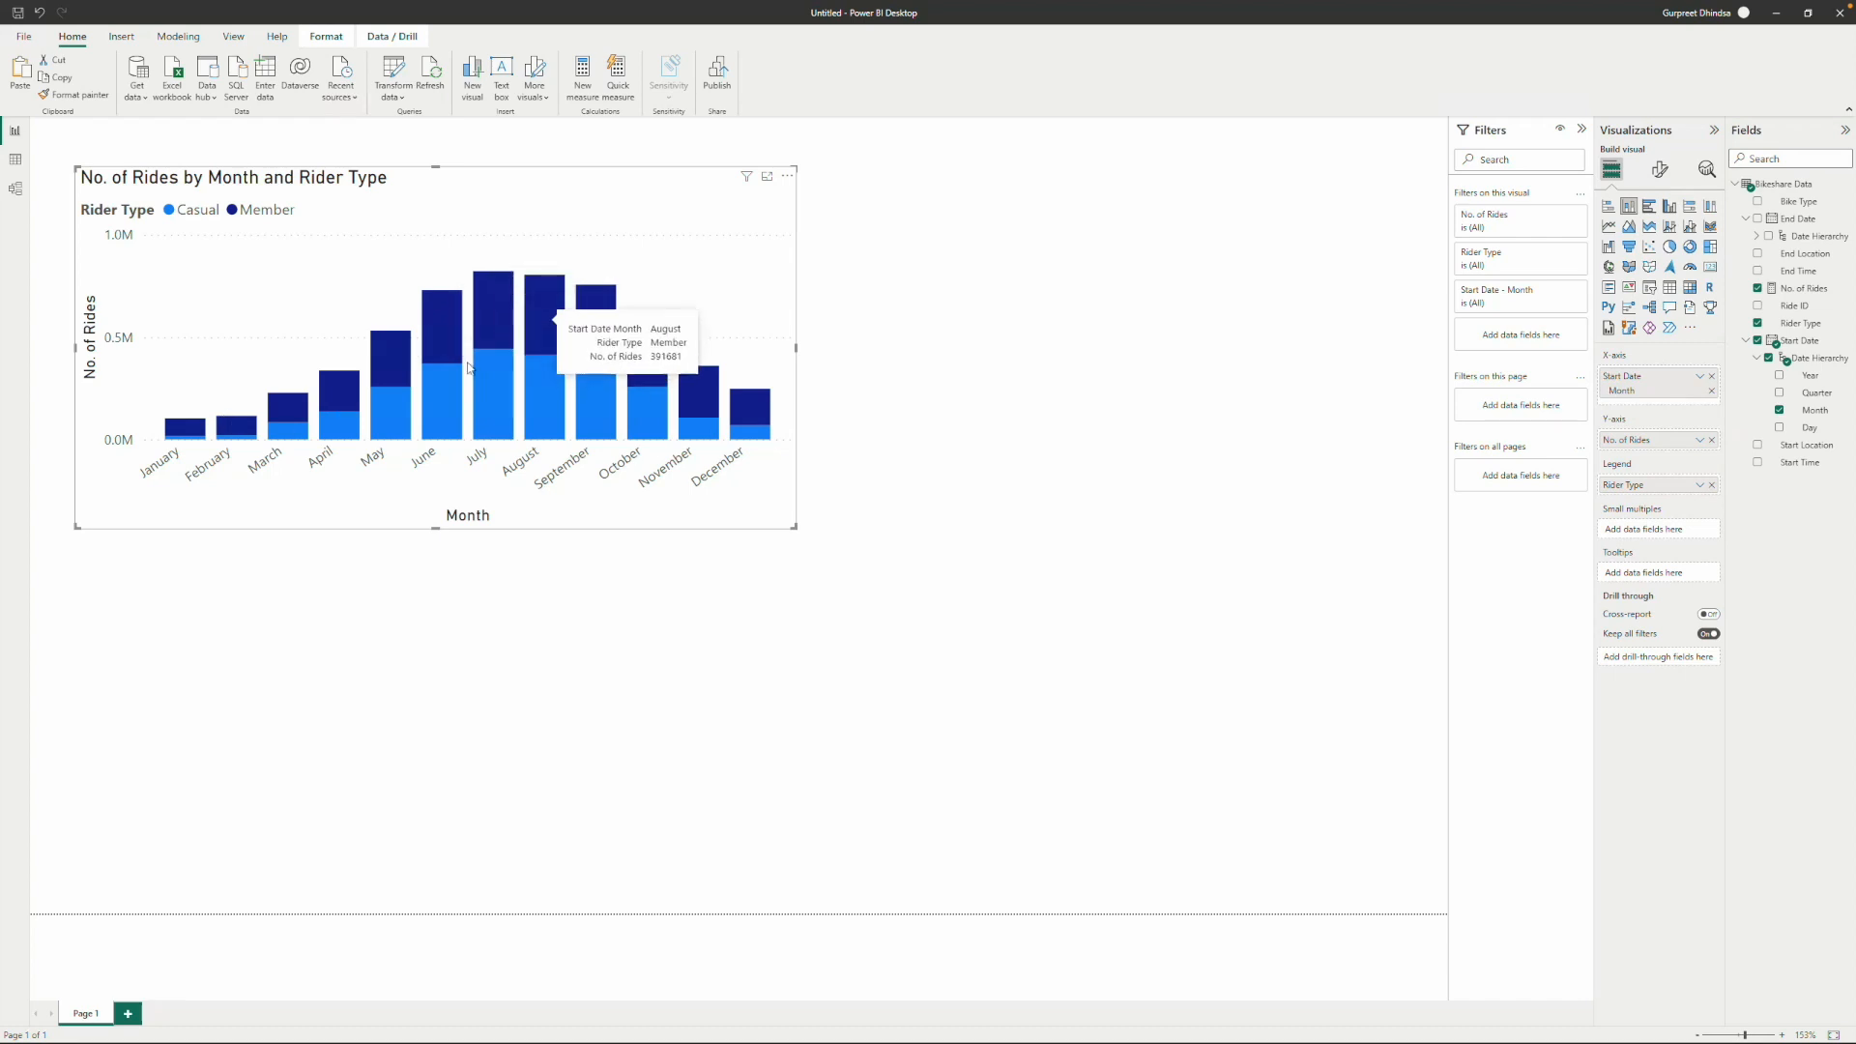
# Try the No. of Rides by Month and Rider Type chart as a line chart and an area chart, and return it to stacked columns.
pyautogui.moveTo(553, 375)
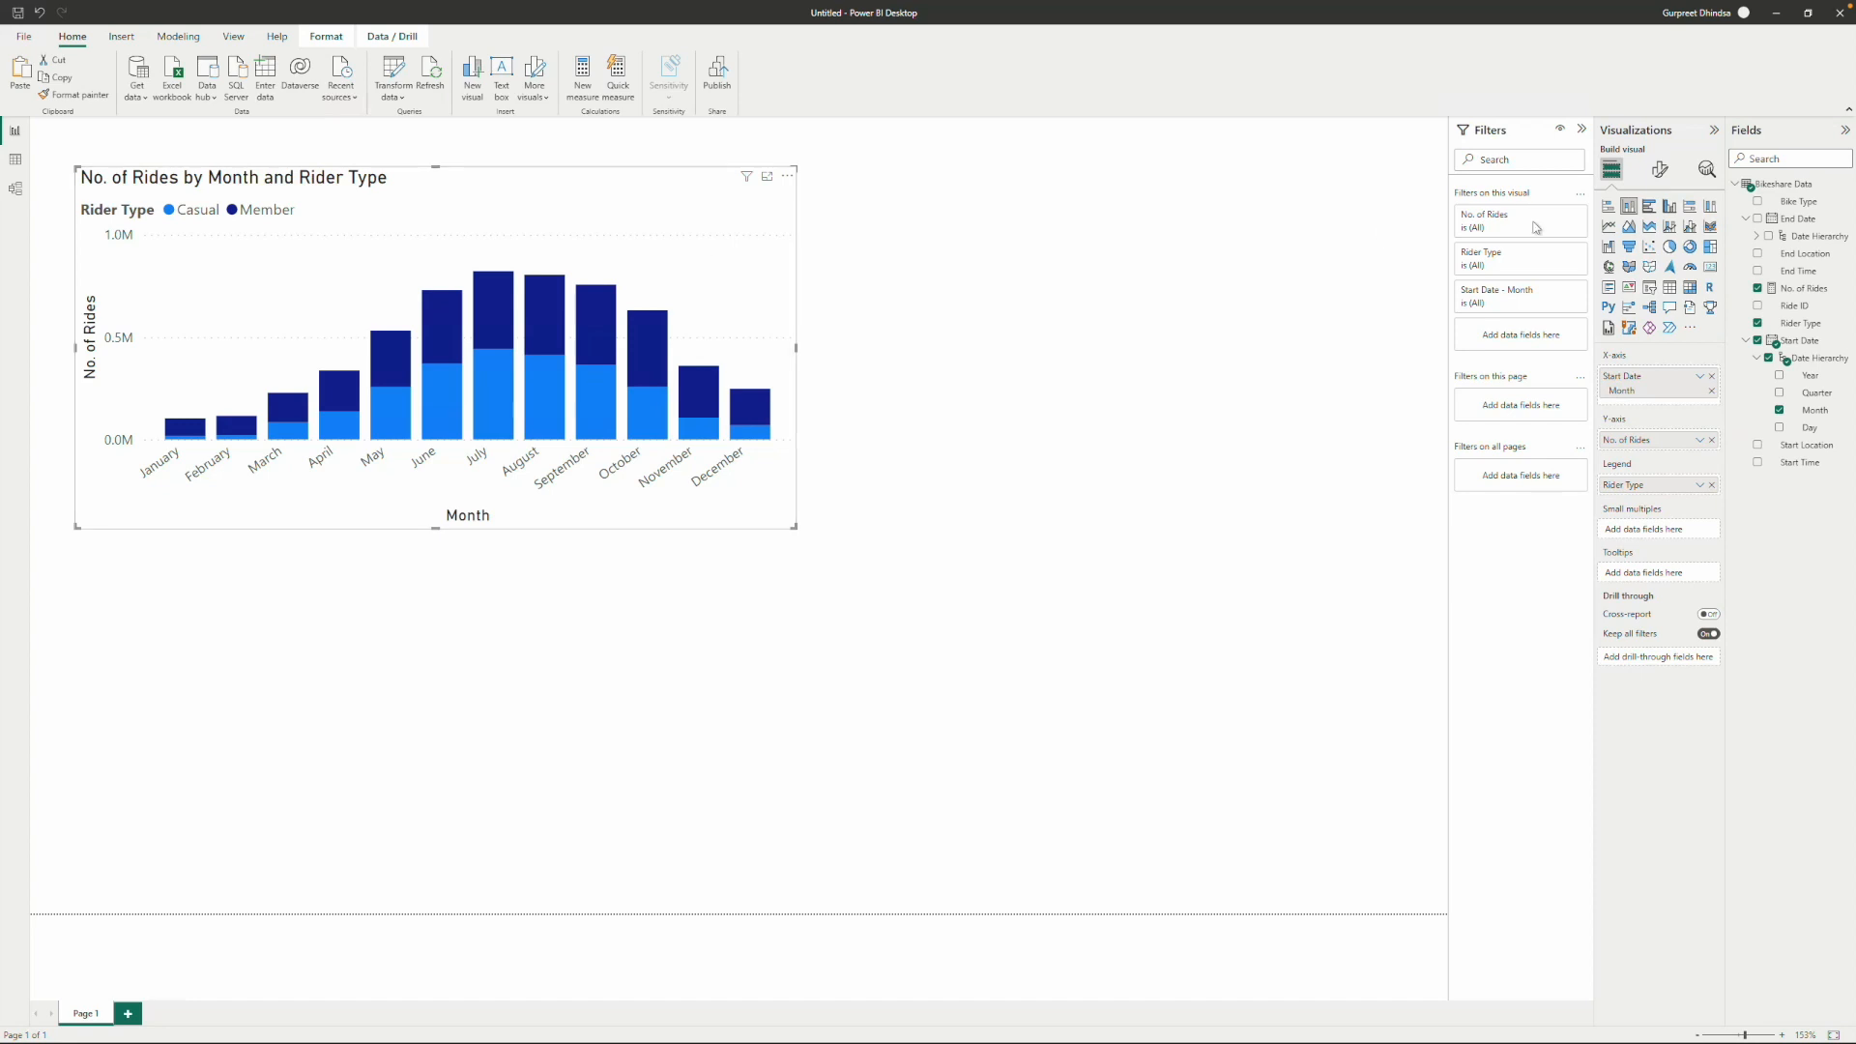
pyautogui.click(1610, 227)
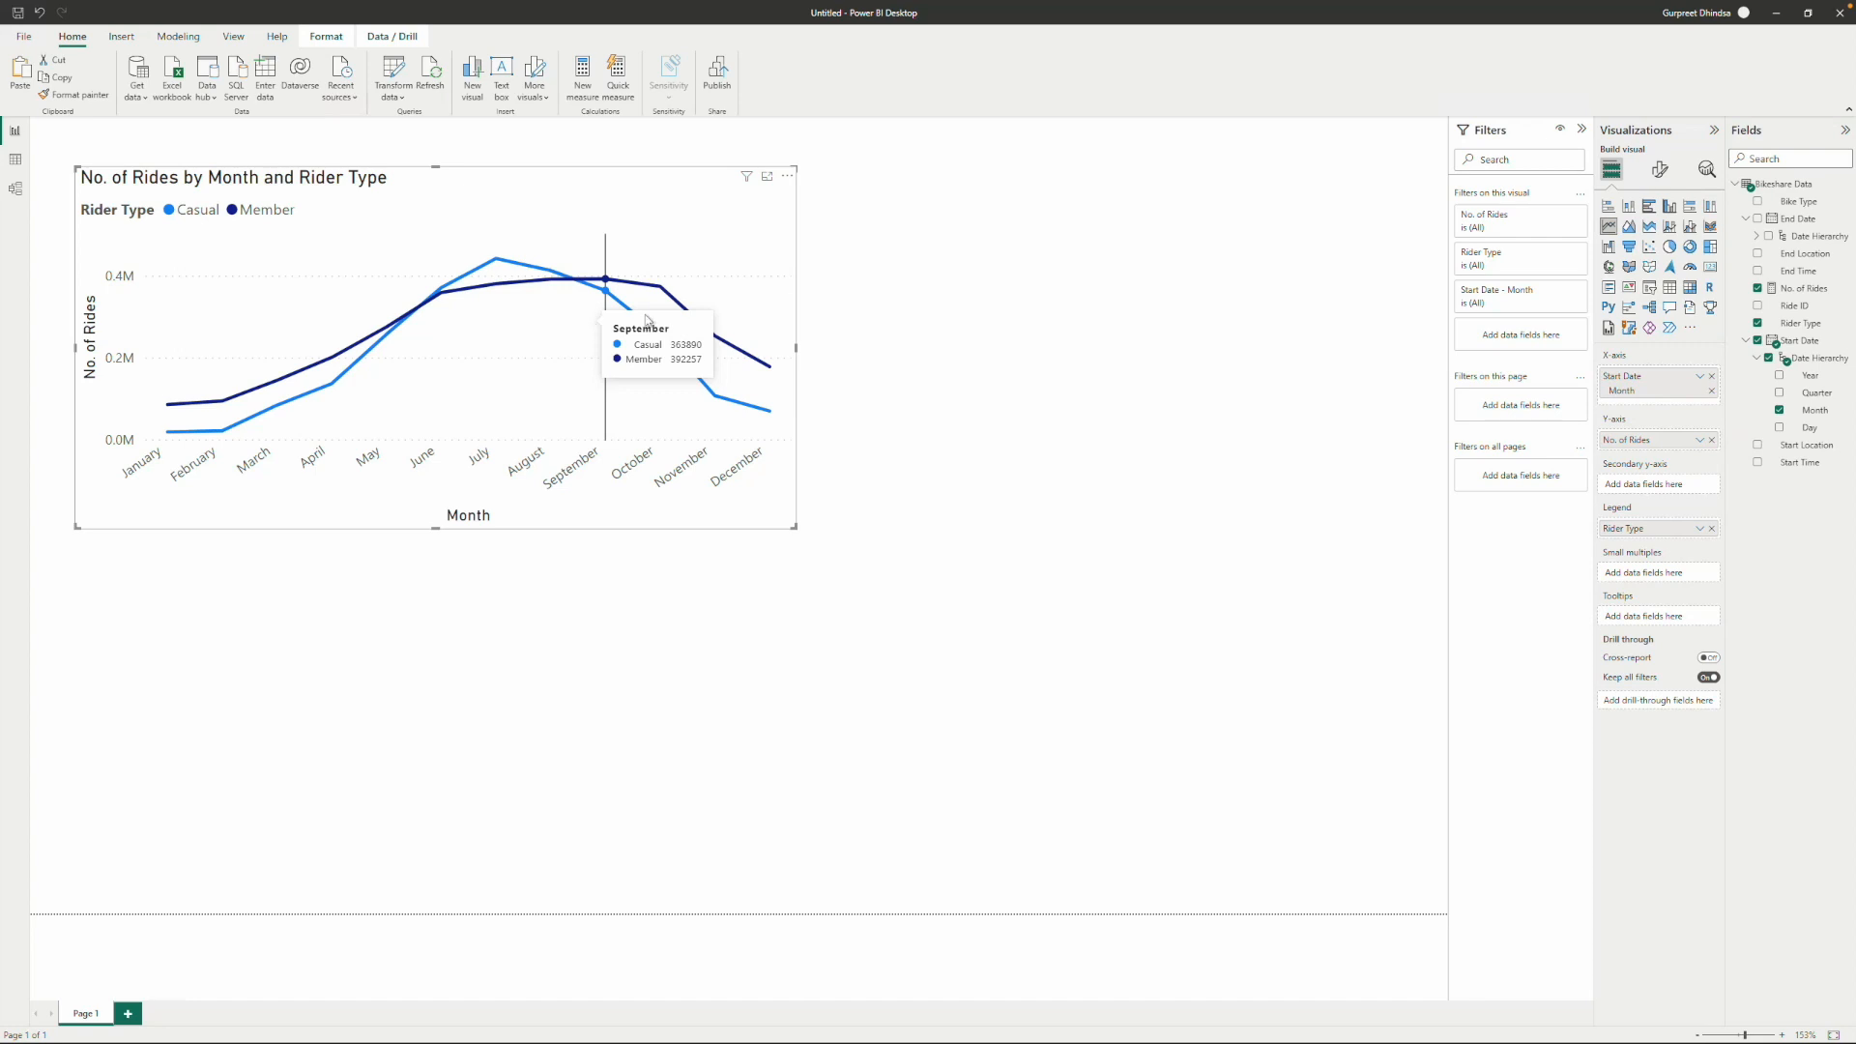
pyautogui.click(1629, 228)
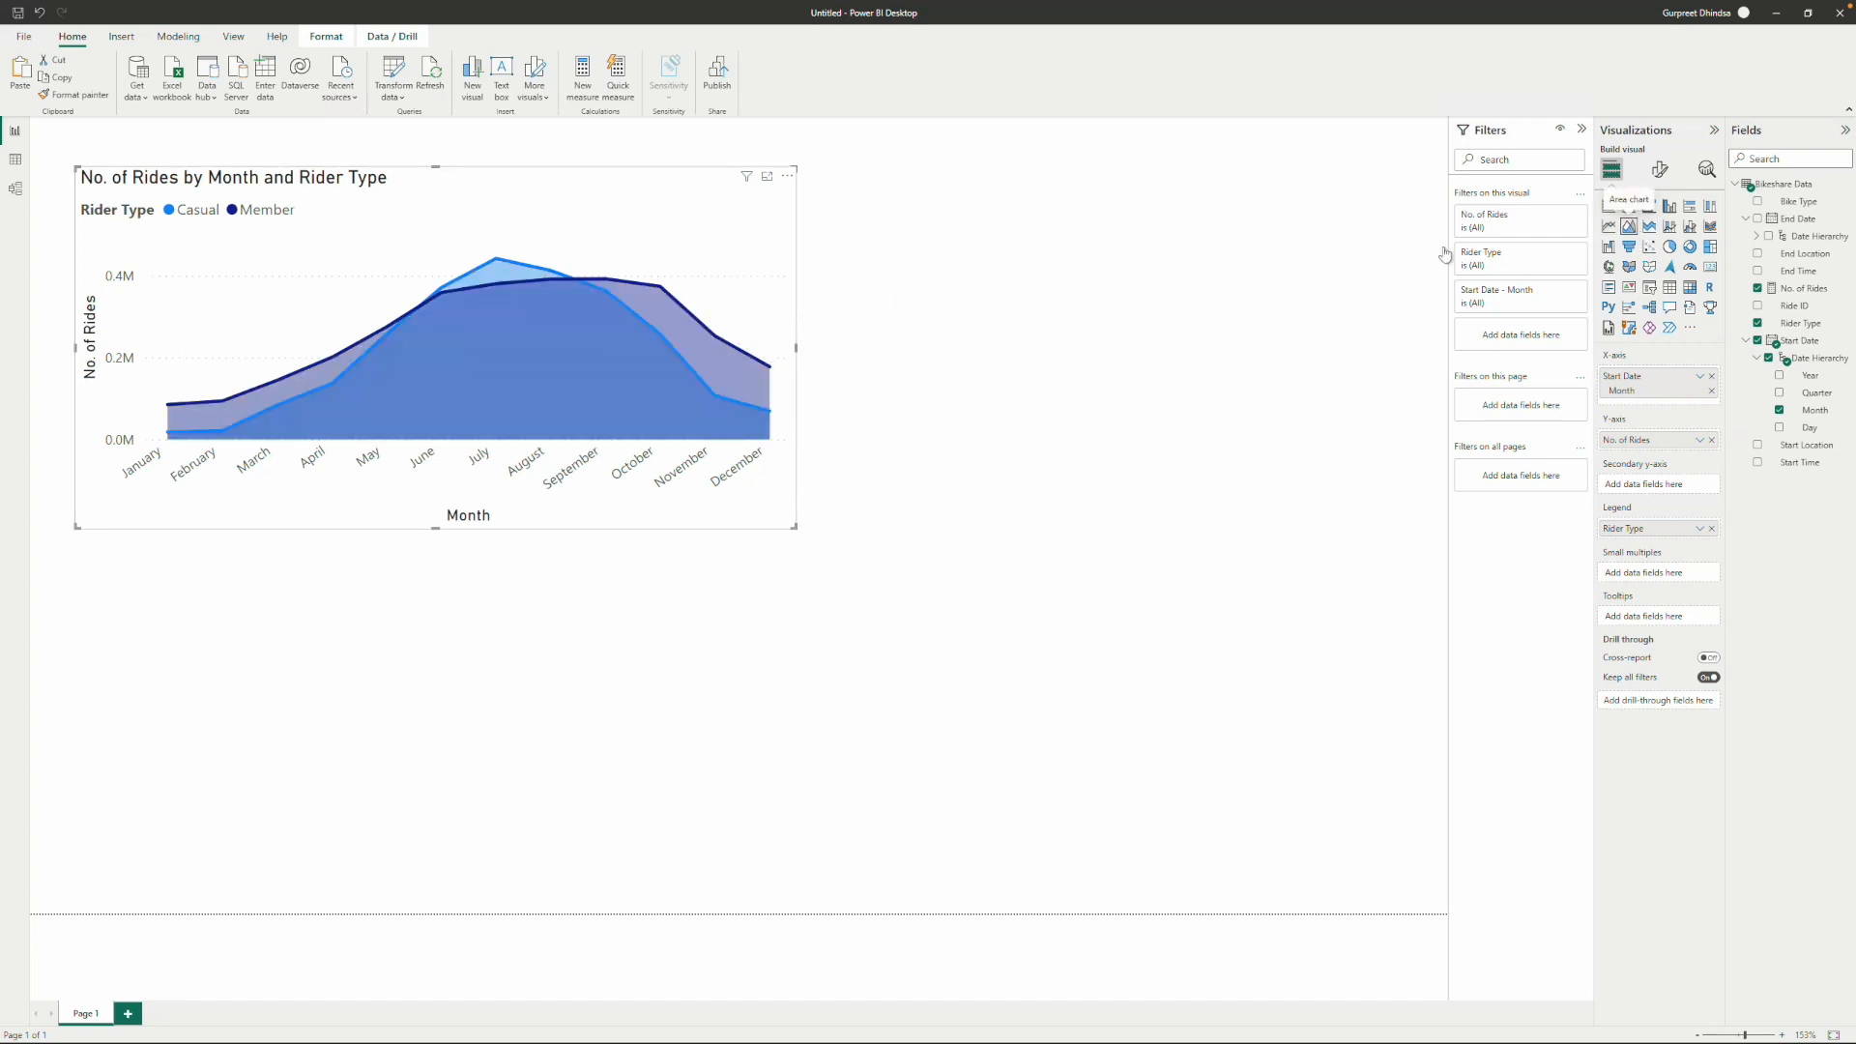
pyautogui.moveTo(575, 274)
pyautogui.click(1609, 227)
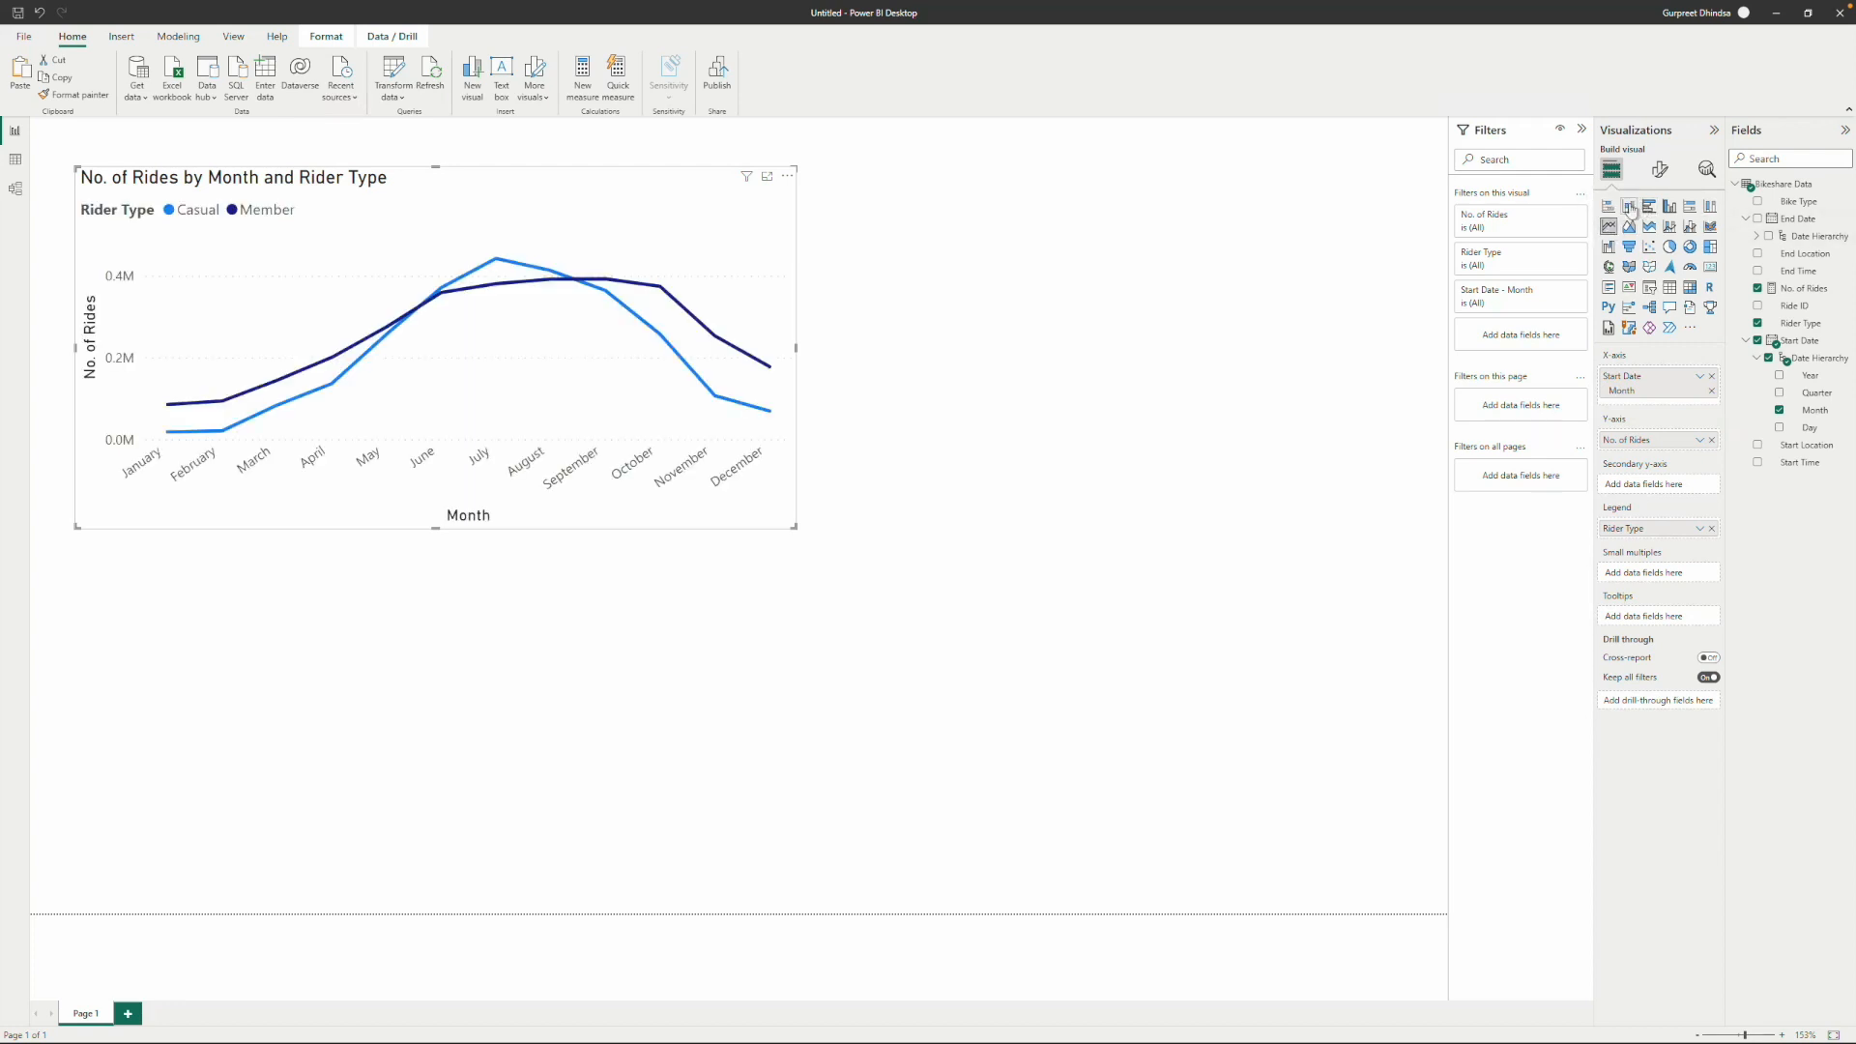
pyautogui.click(1629, 206)
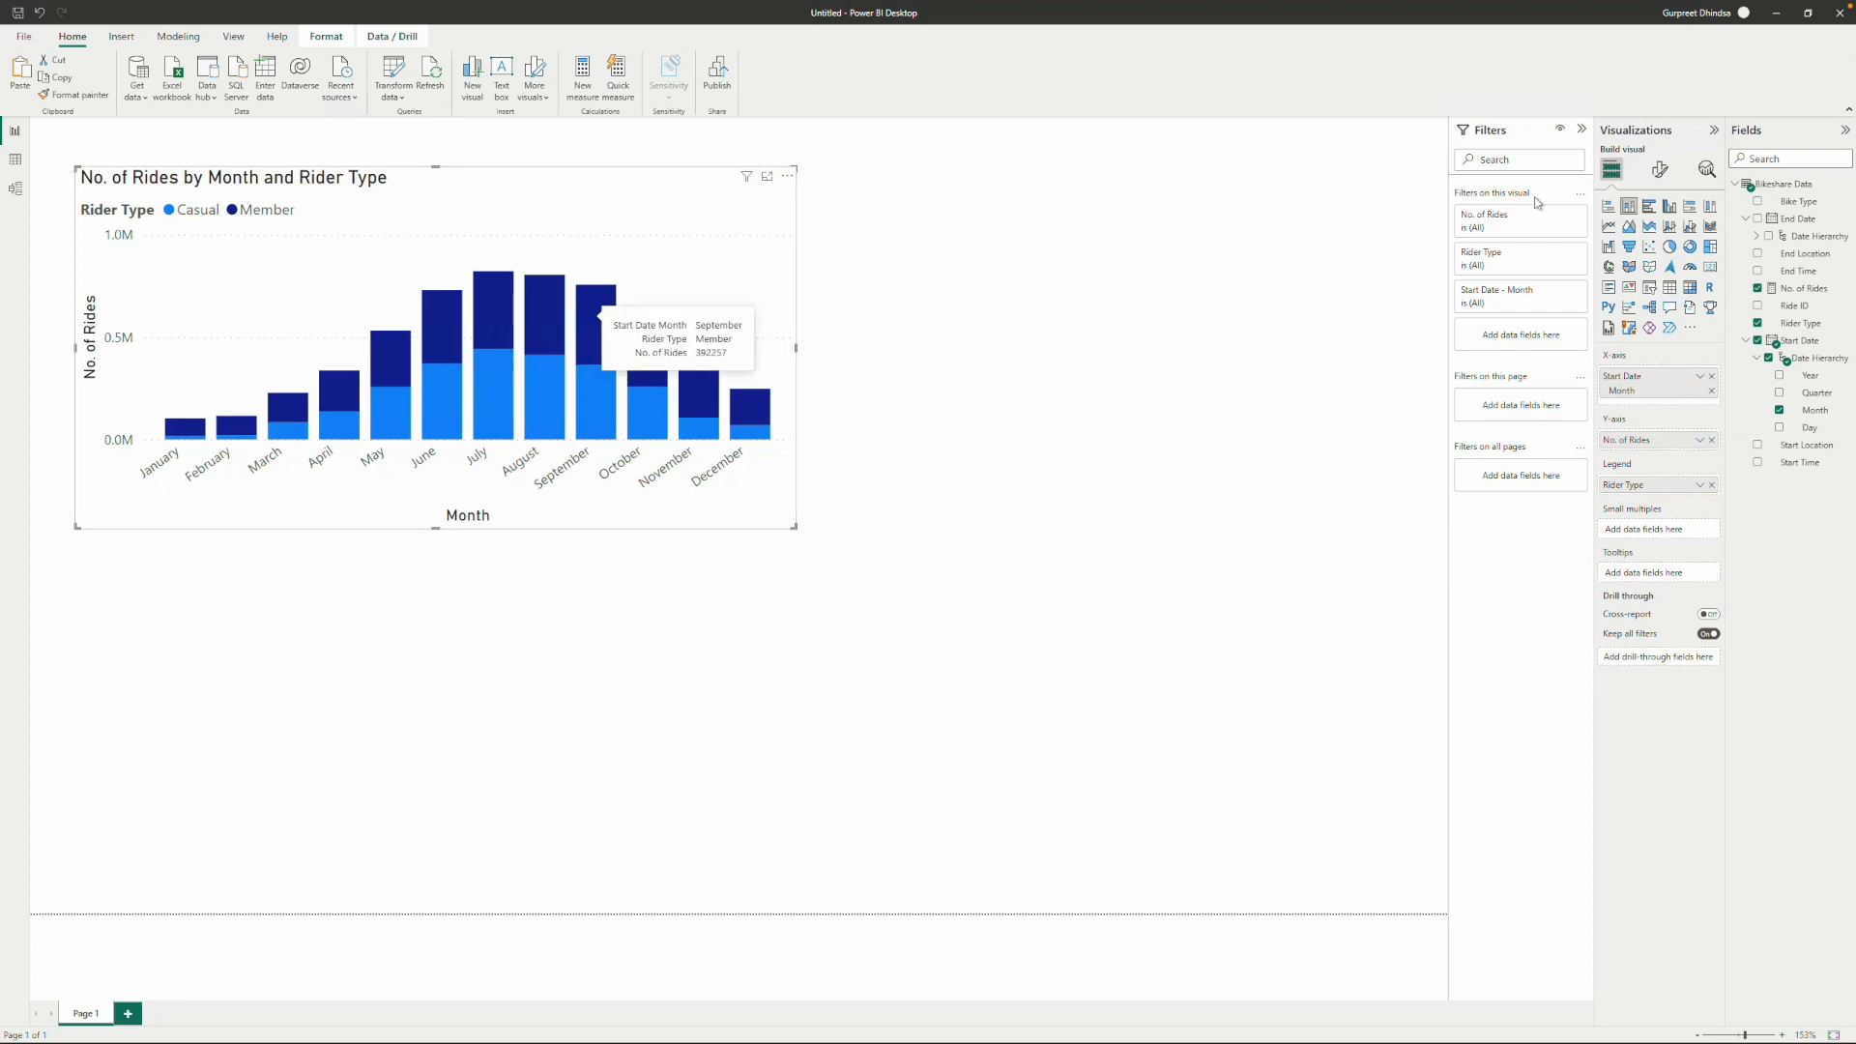
# Change the No. of Rides by Month and Rider Type chart to an area chart and inspect its July values.
pyautogui.click(1629, 226)
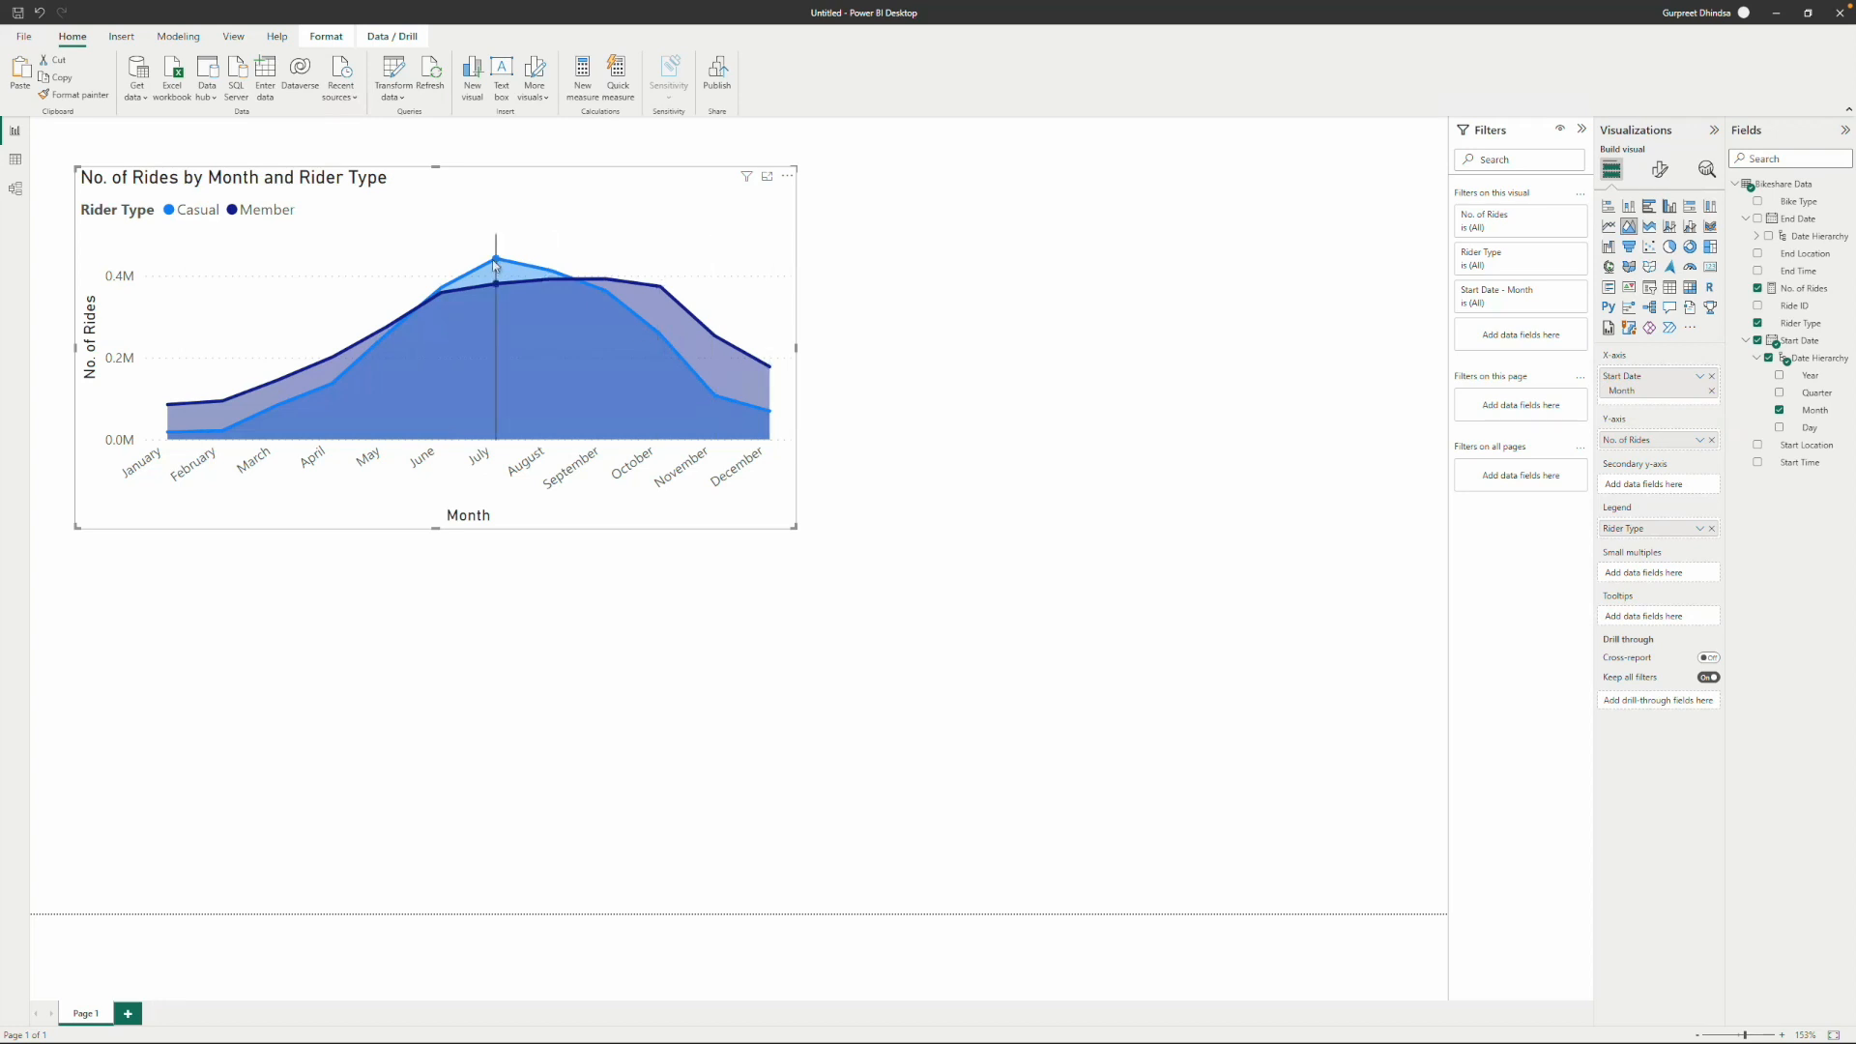
pyautogui.moveTo(498, 261)
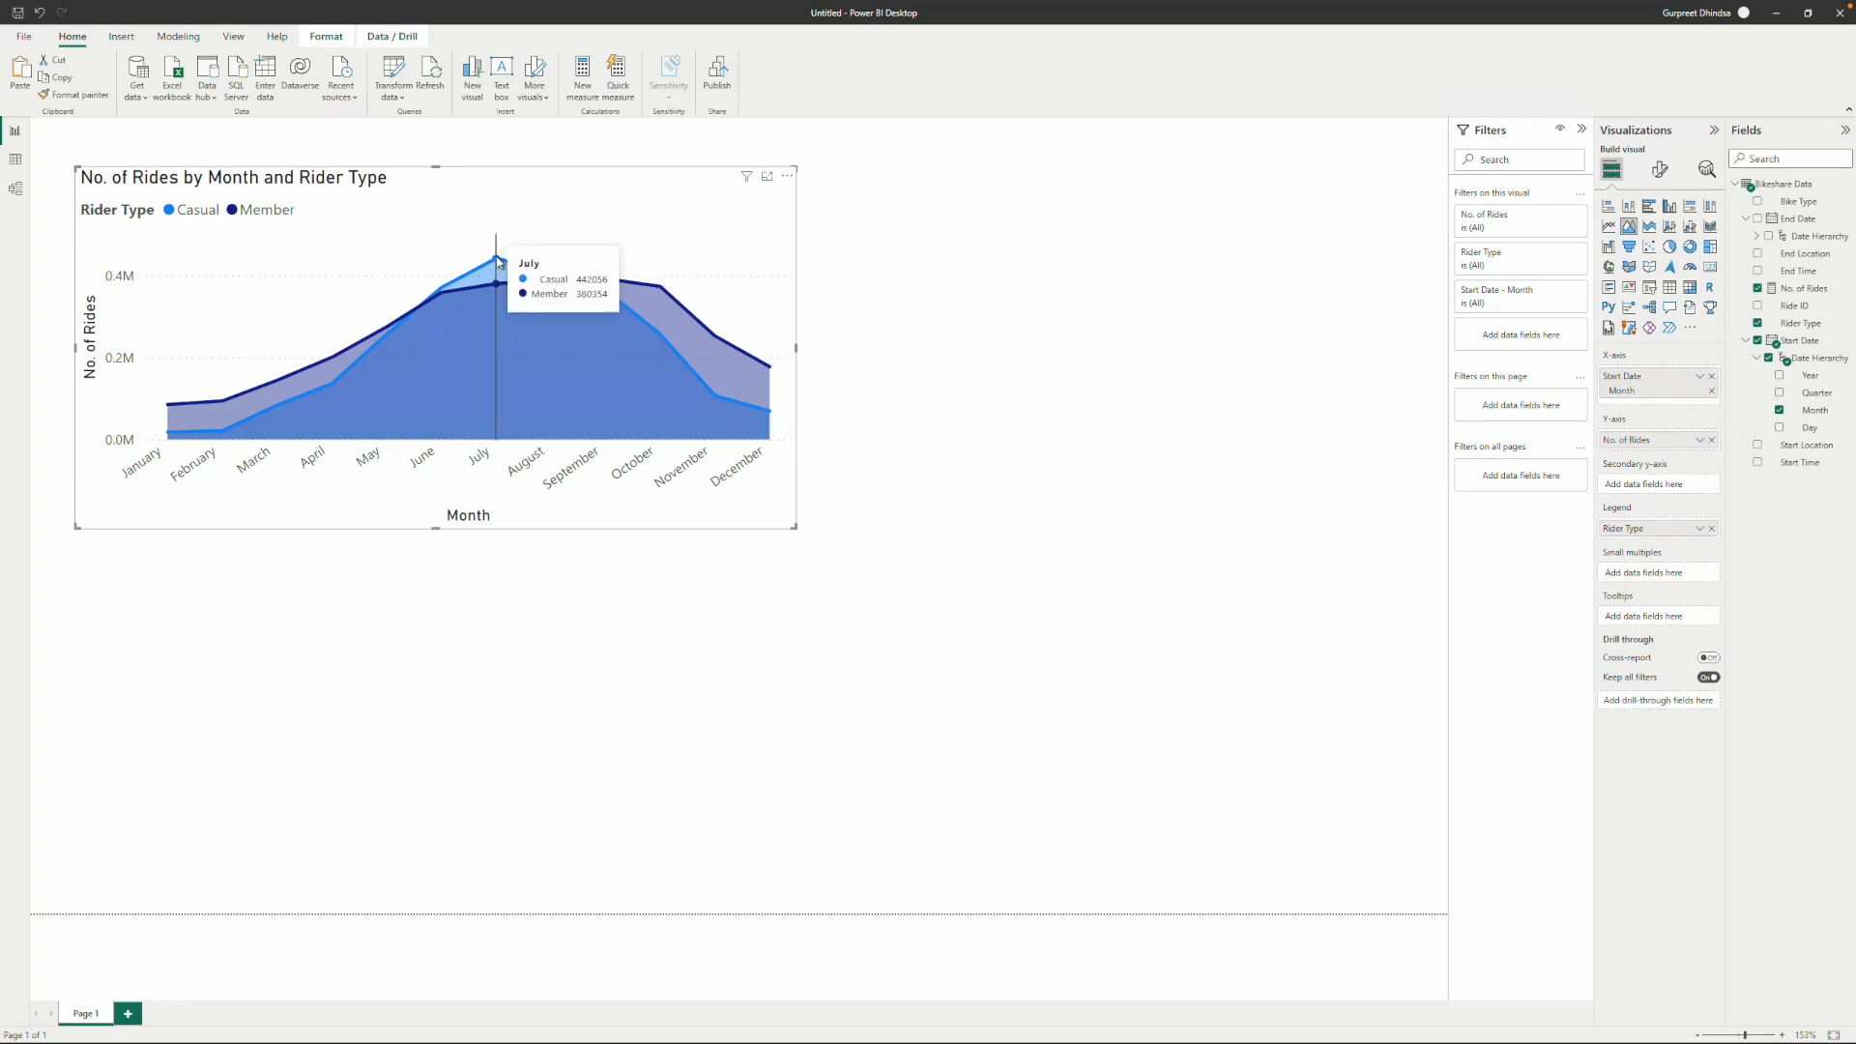
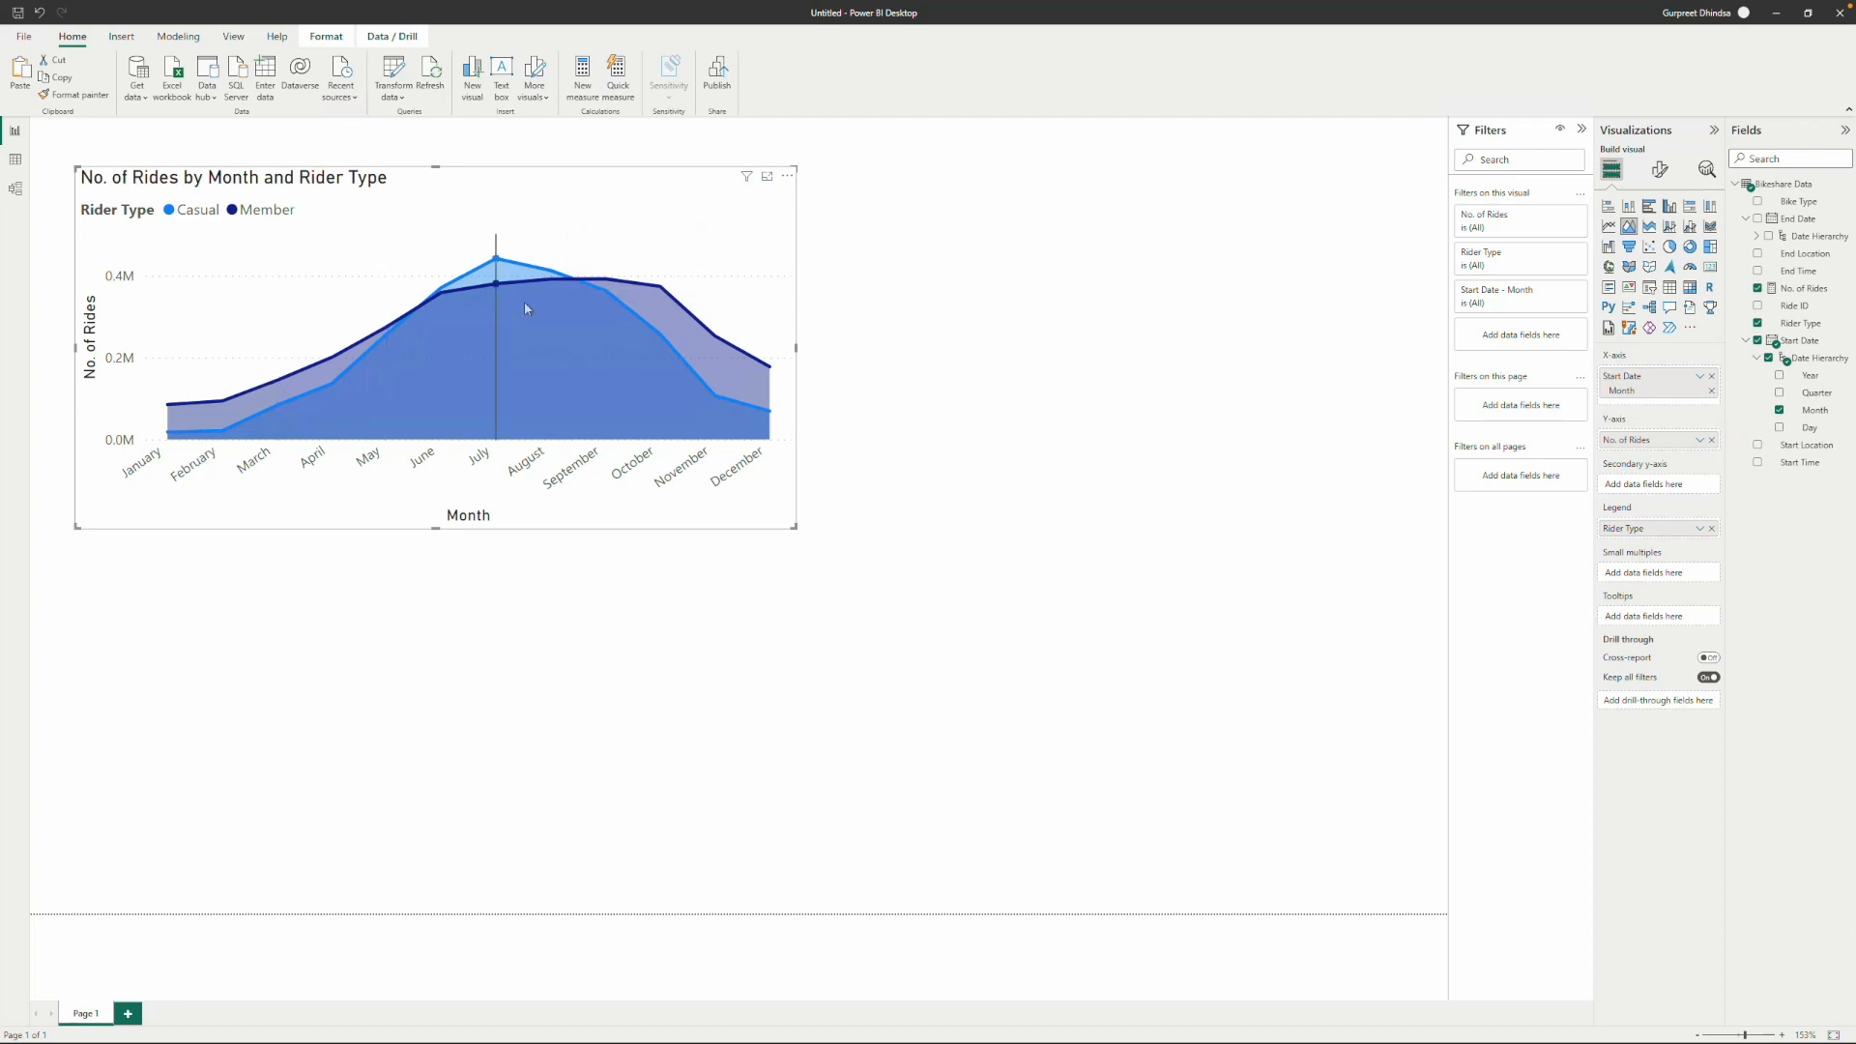
pyautogui.moveTo(525, 305)
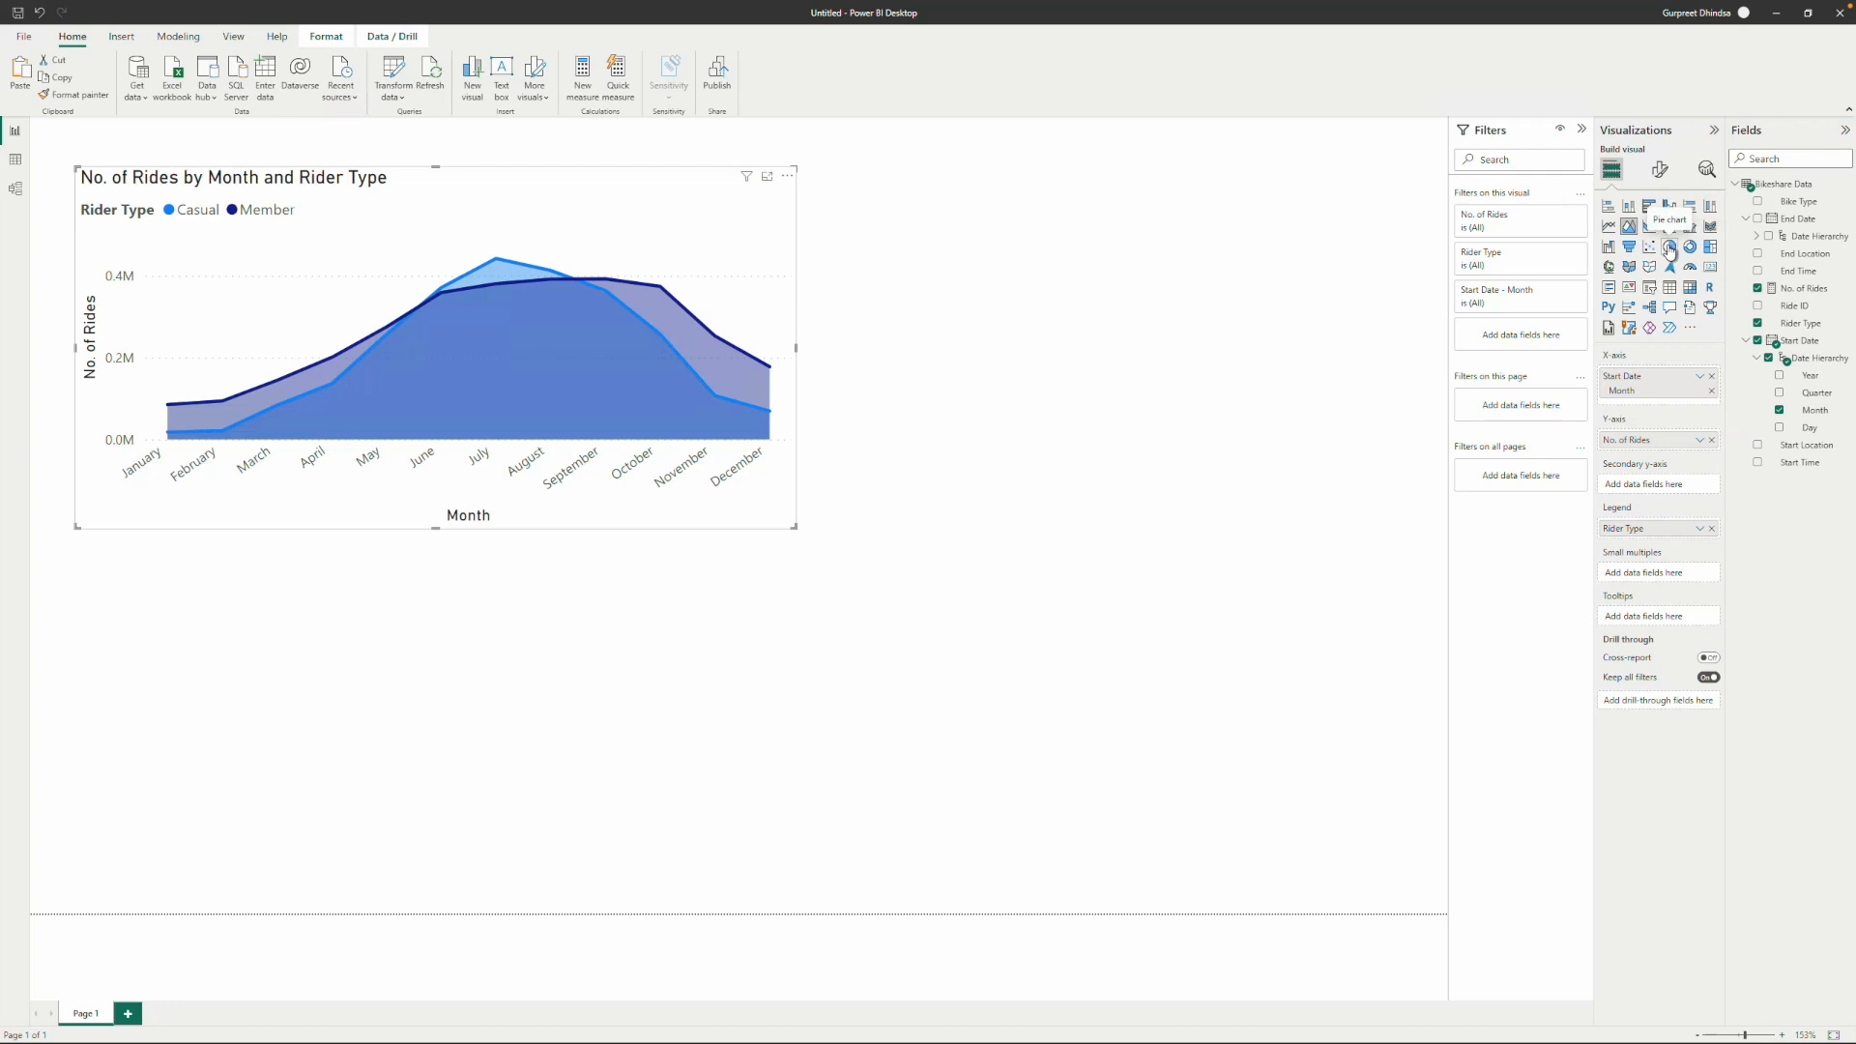
# Try the monthly rides area chart as a pie chart and undo the conversion.
pyautogui.click(1670, 250)
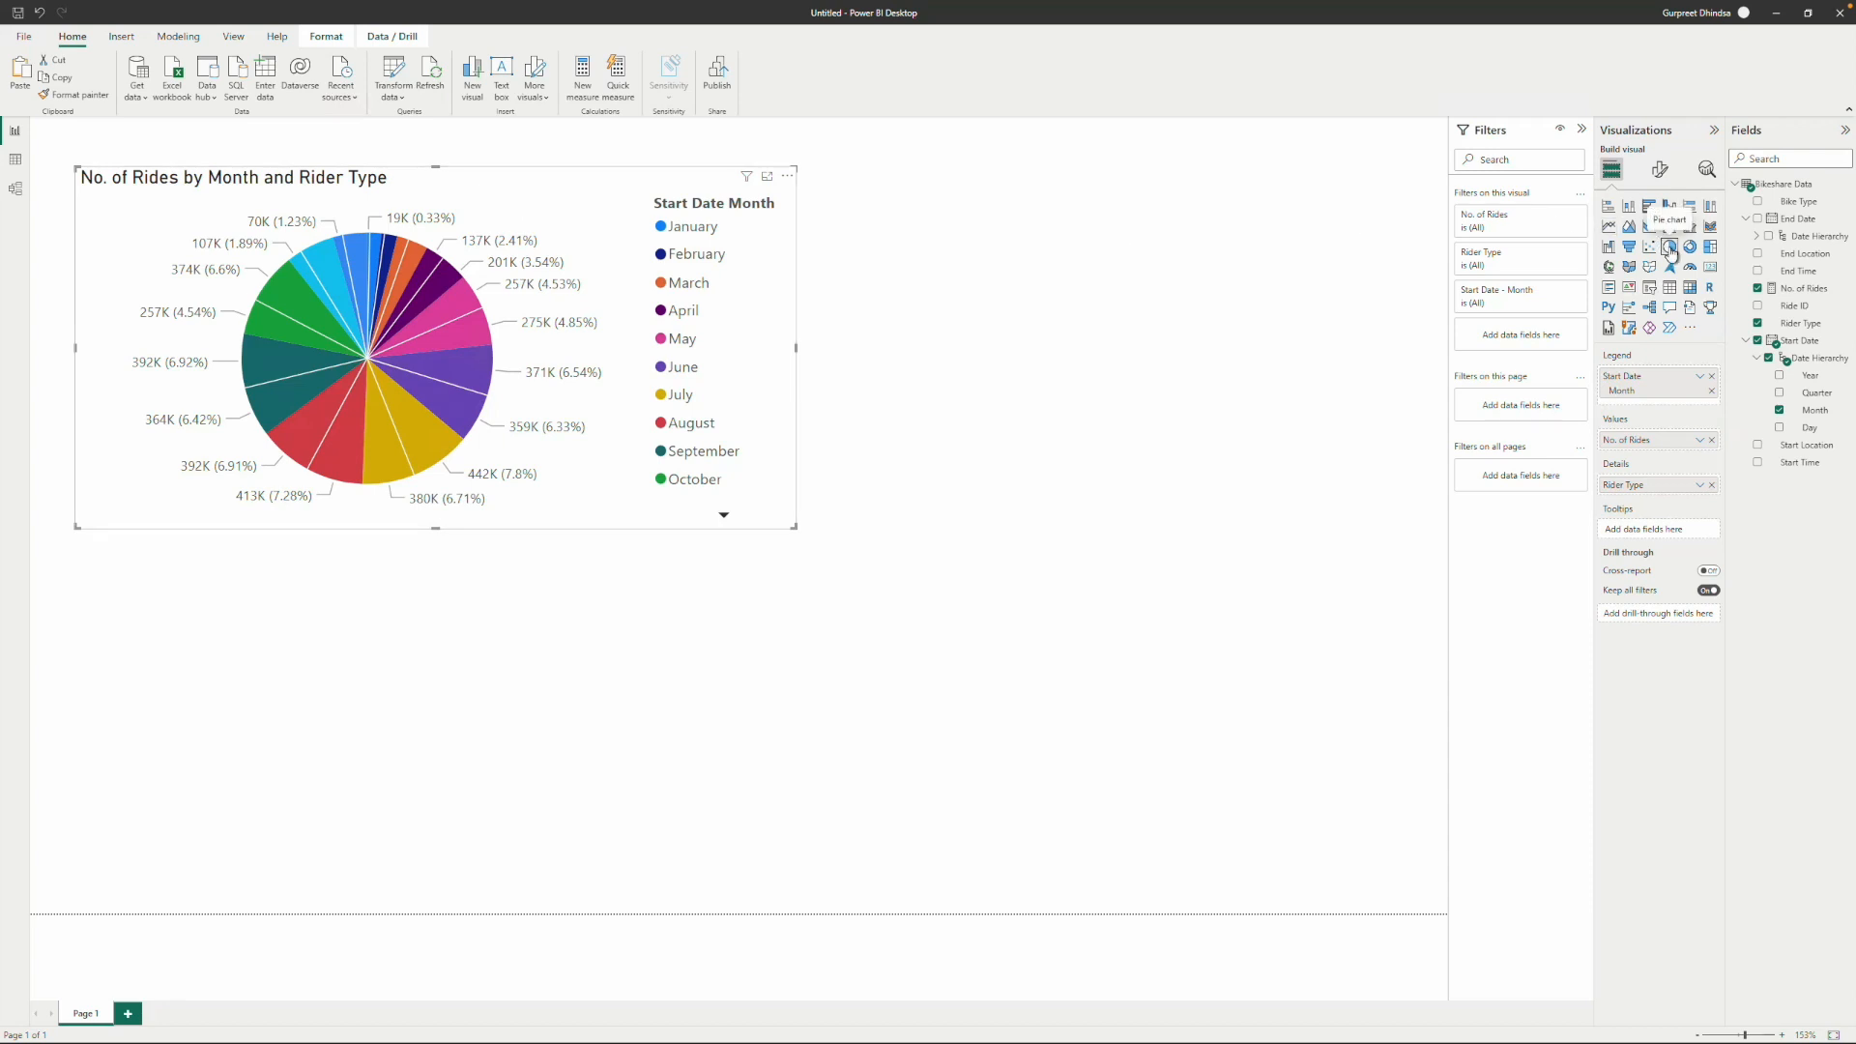
pyautogui.hotkey('ctrl', 'z')
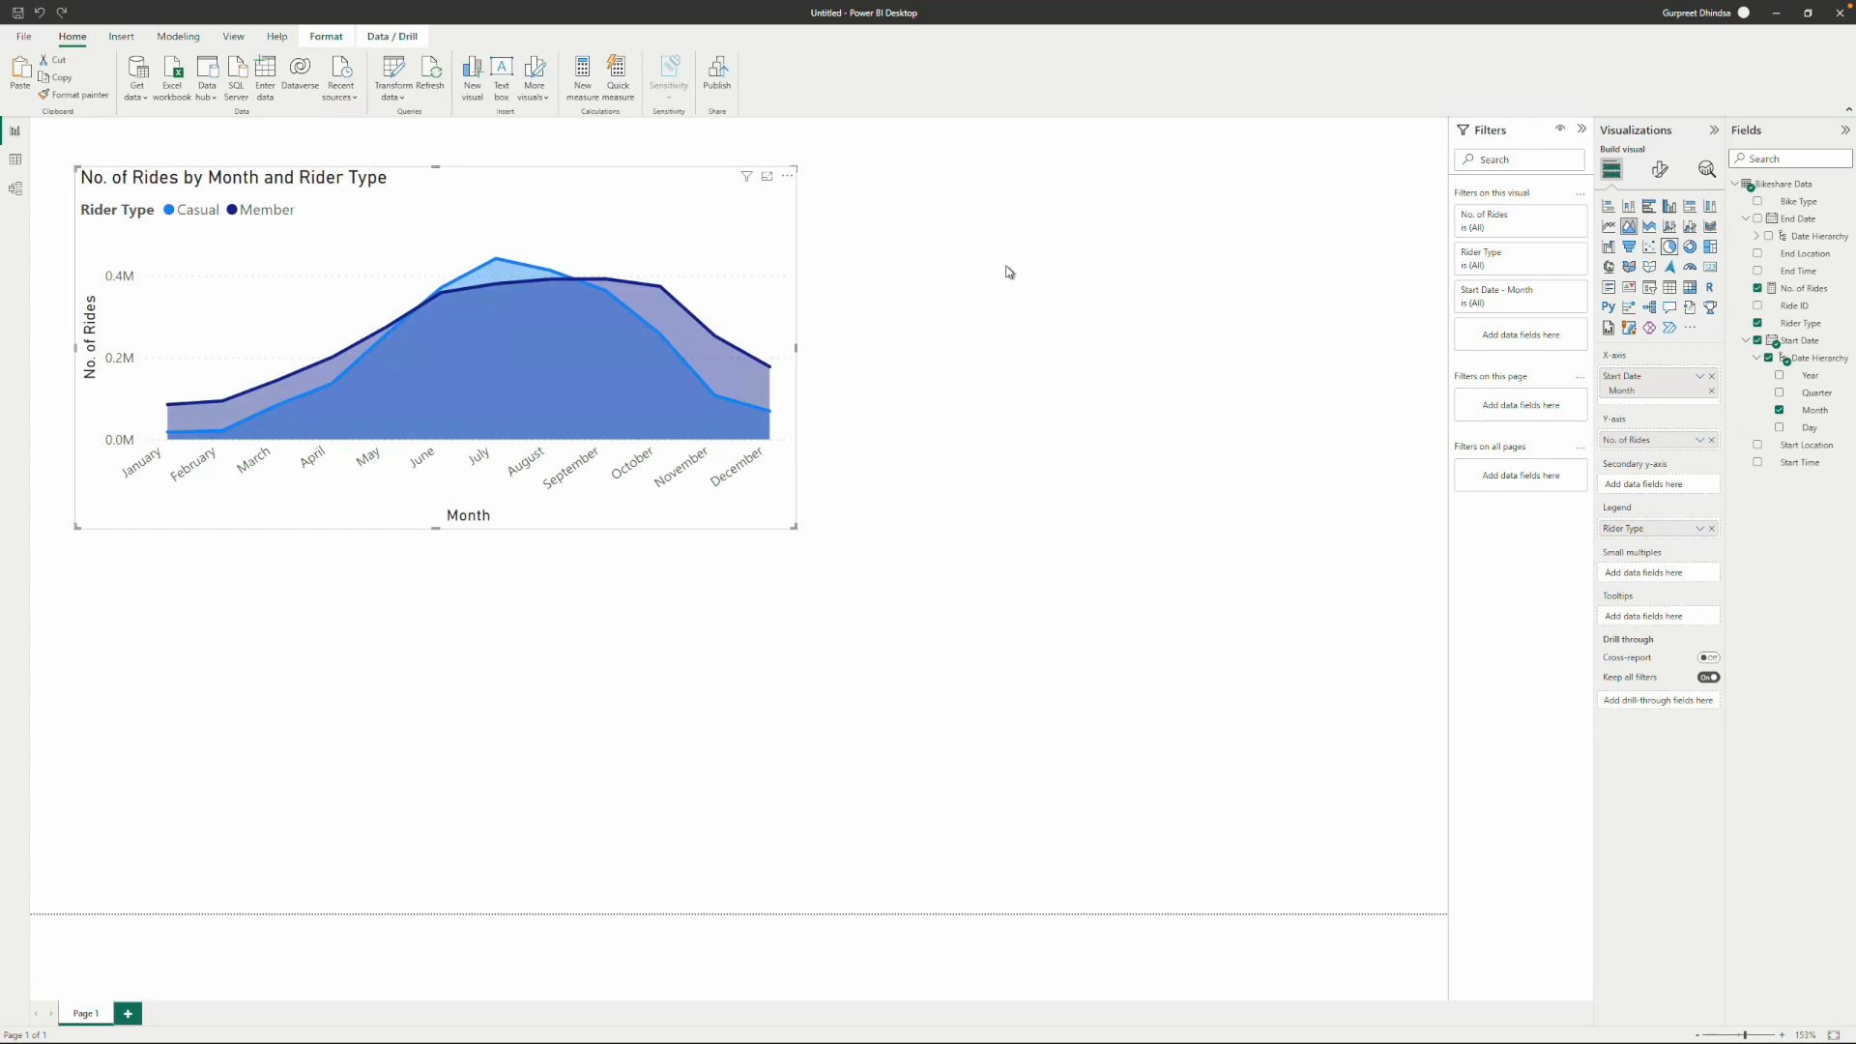
# Add a separate pie chart below the area chart with Bike Type as the legend and No. of Rides as the values.
pyautogui.click(1008, 273)
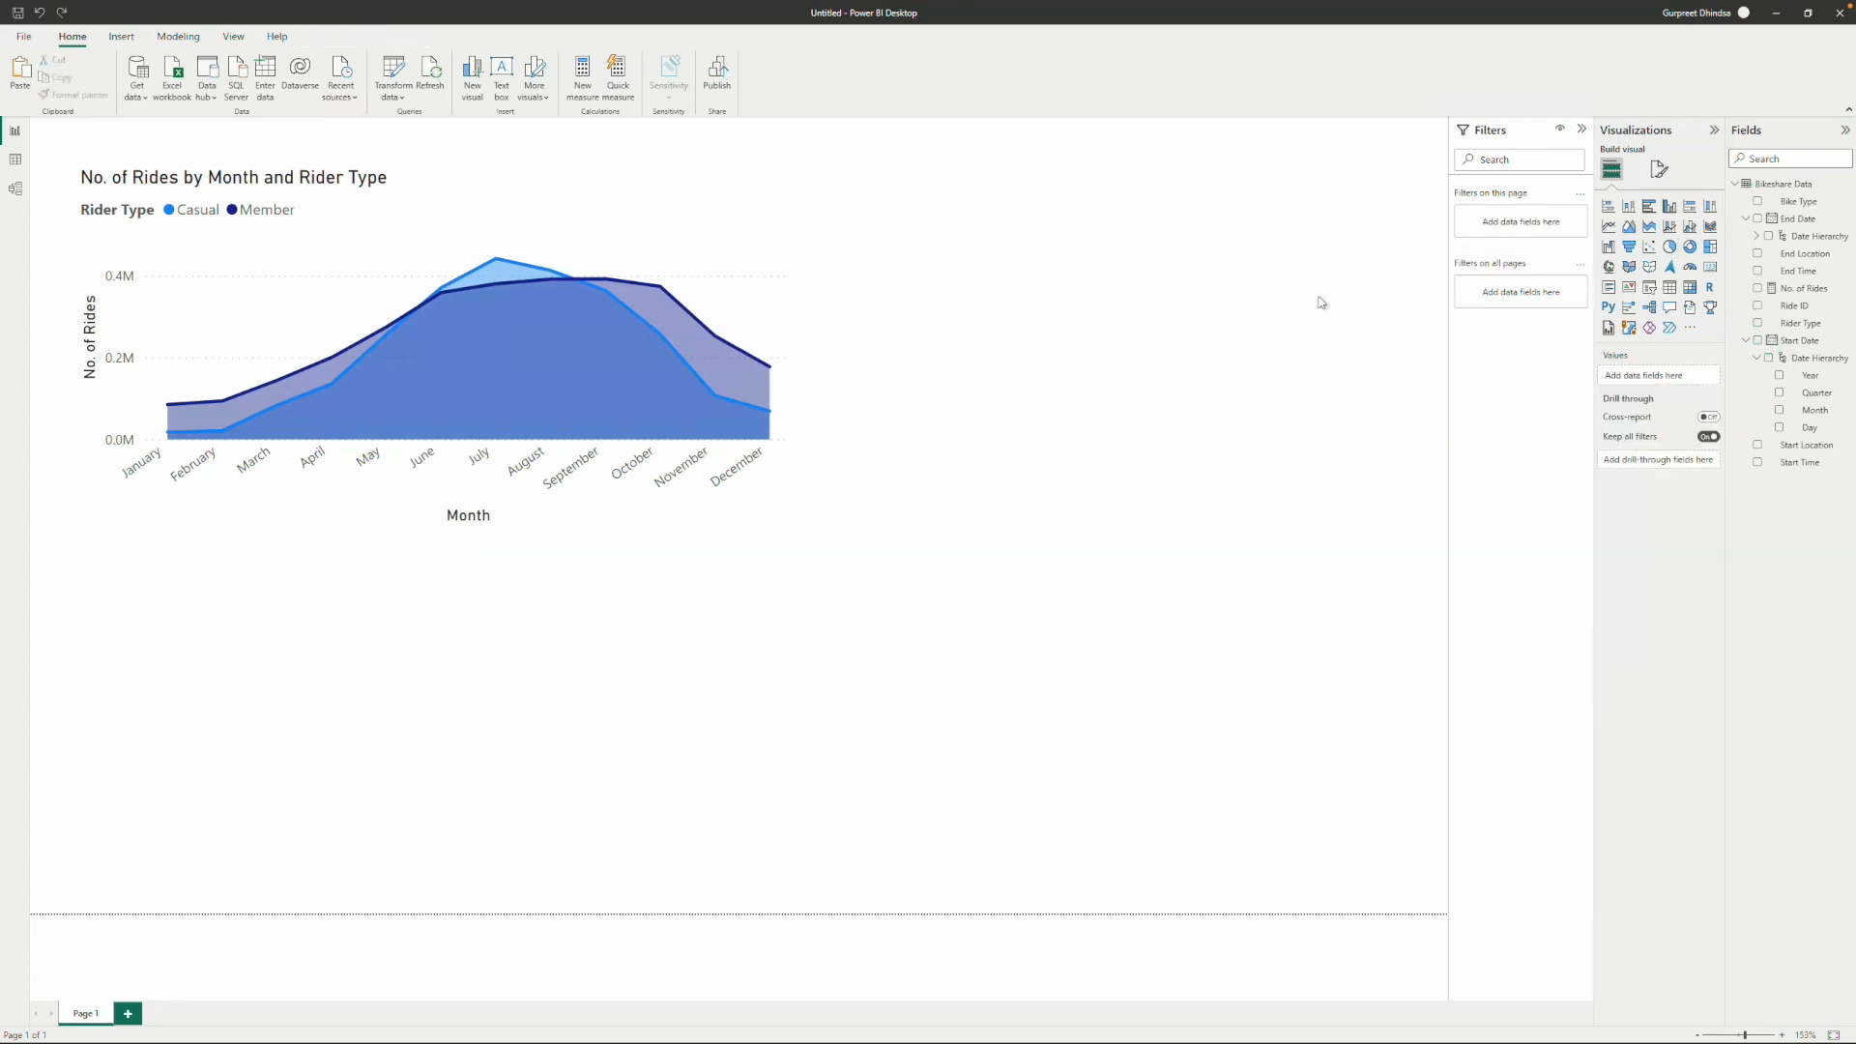
pyautogui.click(1673, 249)
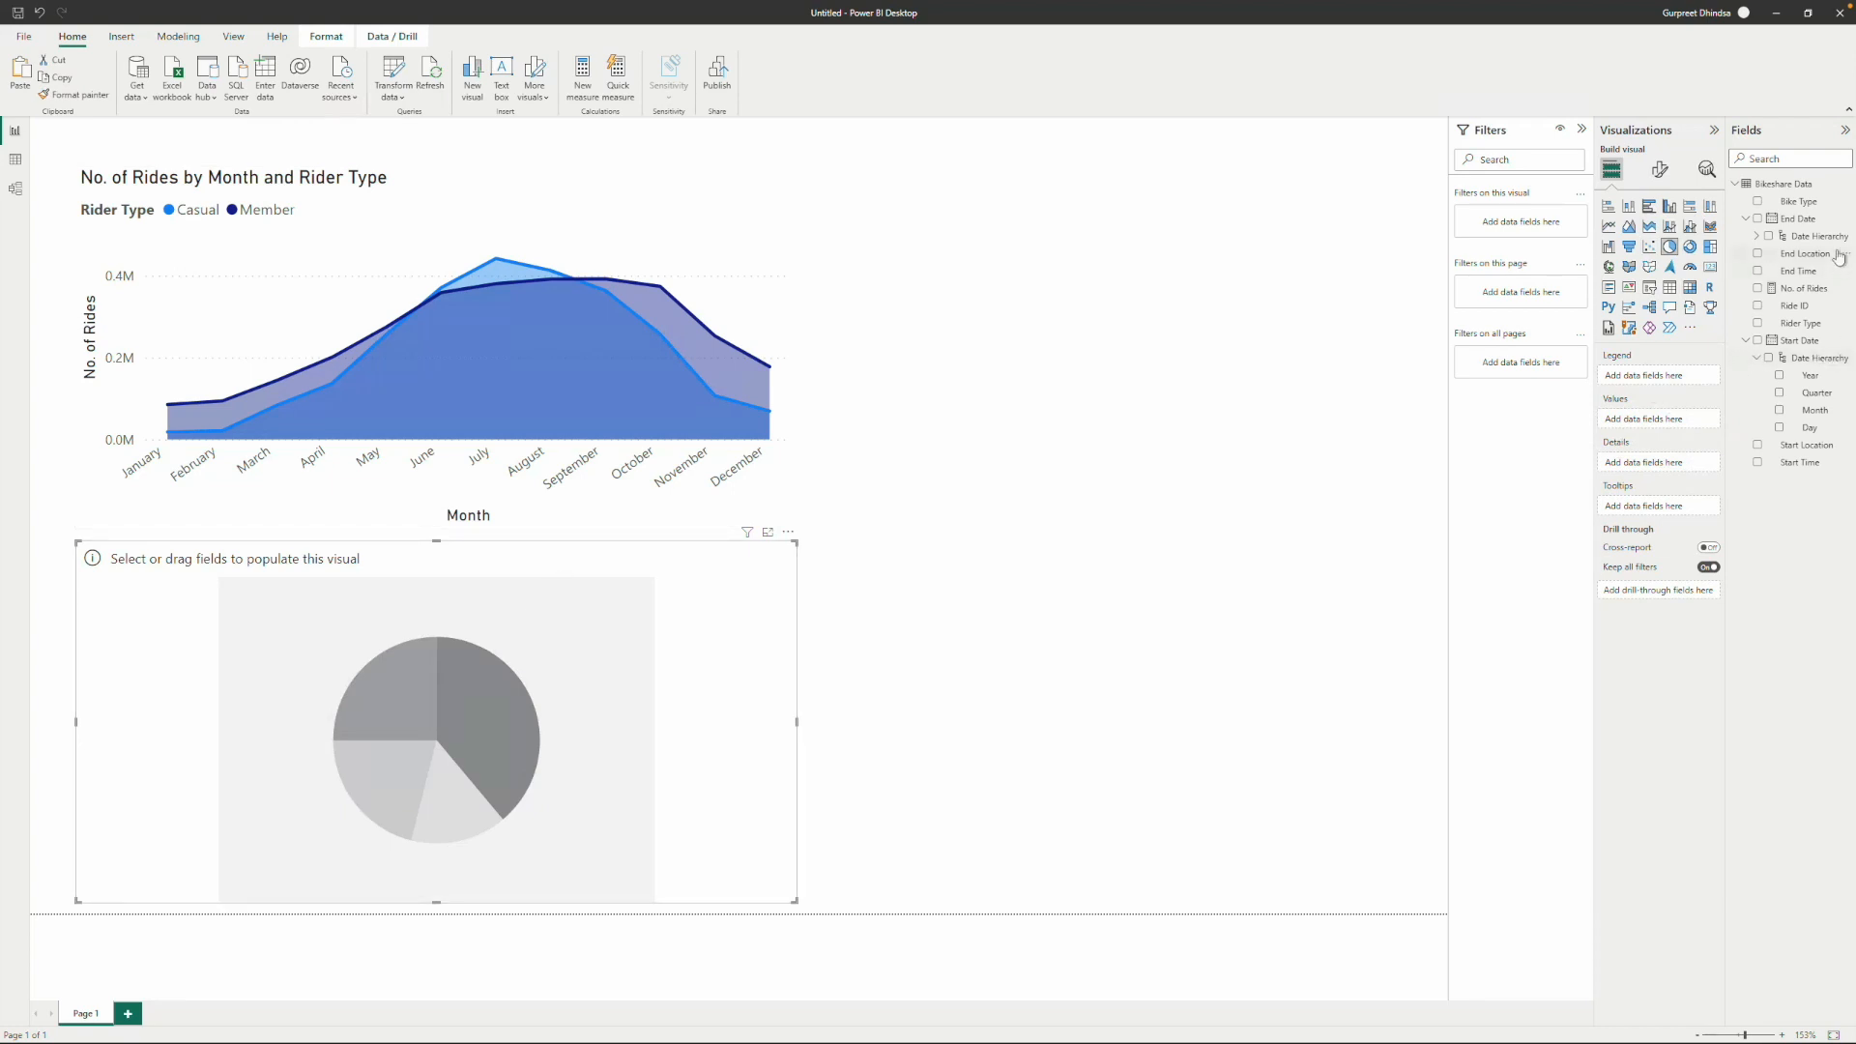
pyautogui.moveTo(1798, 201); pyautogui.dragTo(1673, 377)
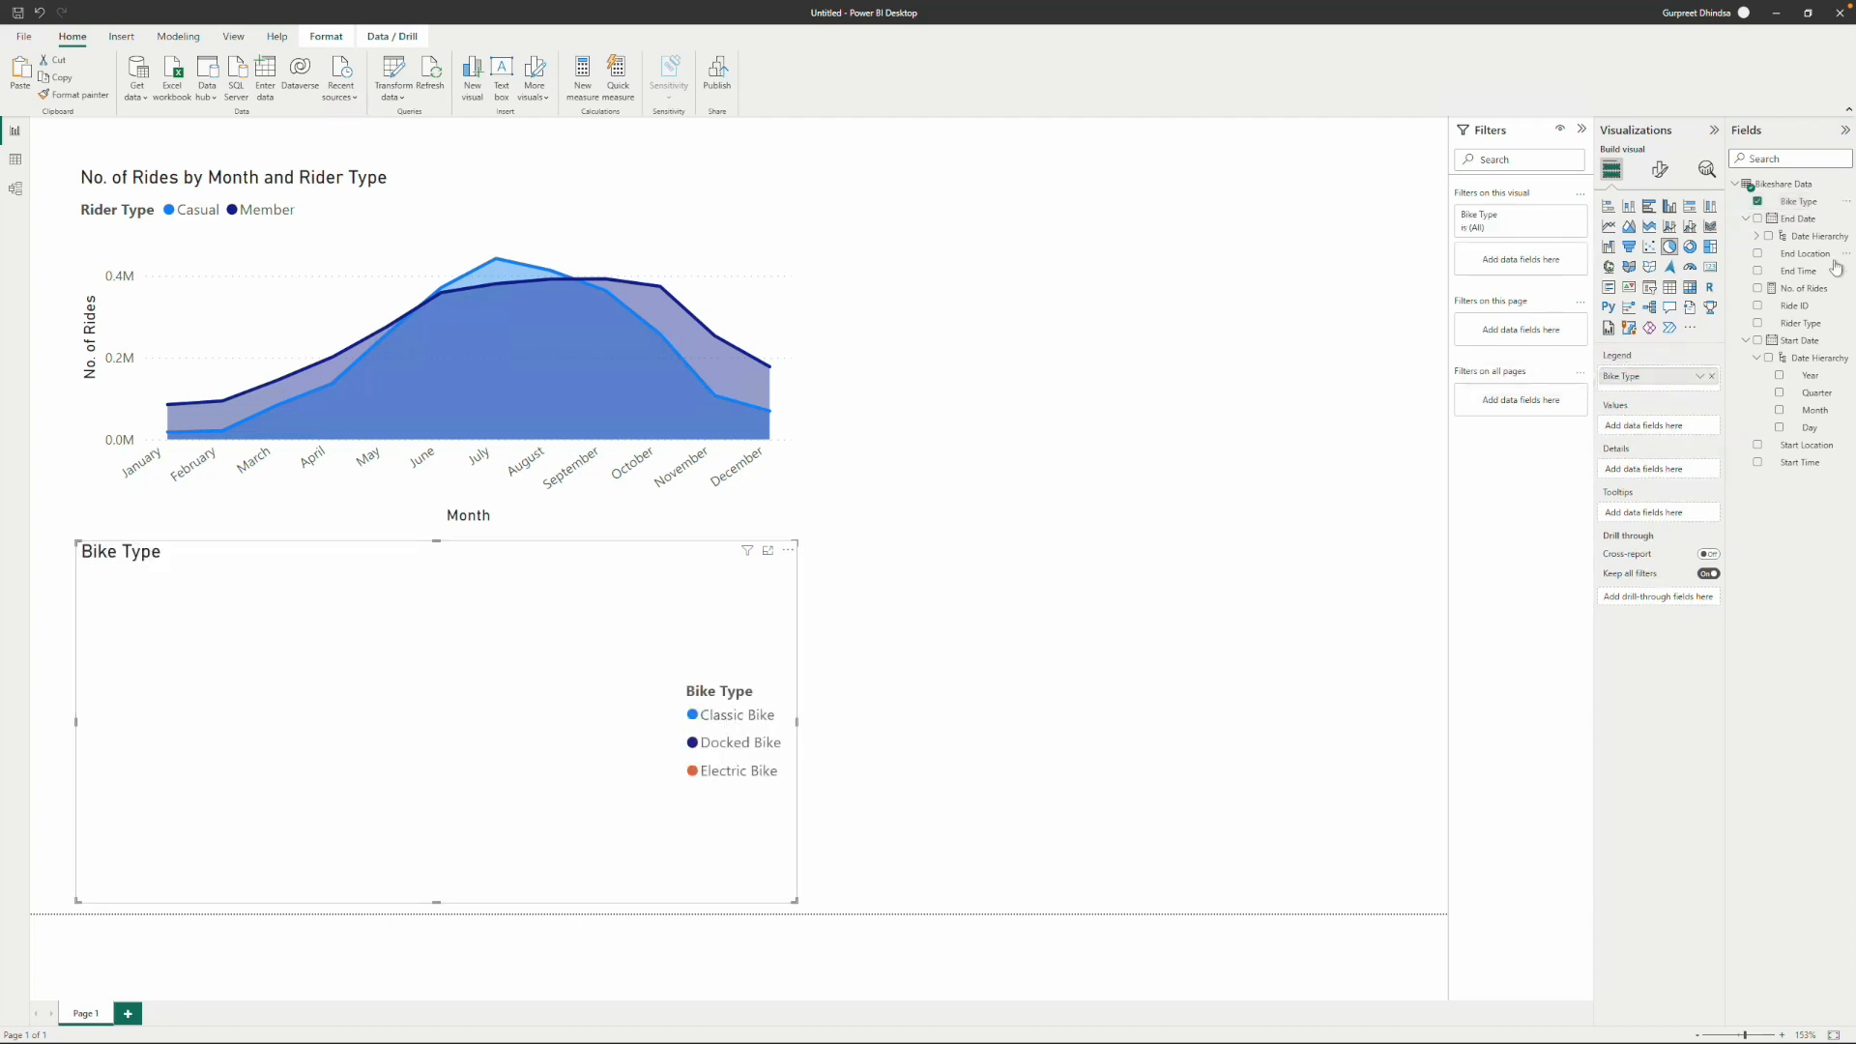
pyautogui.moveTo(1799, 288); pyautogui.dragTo(1670, 427)
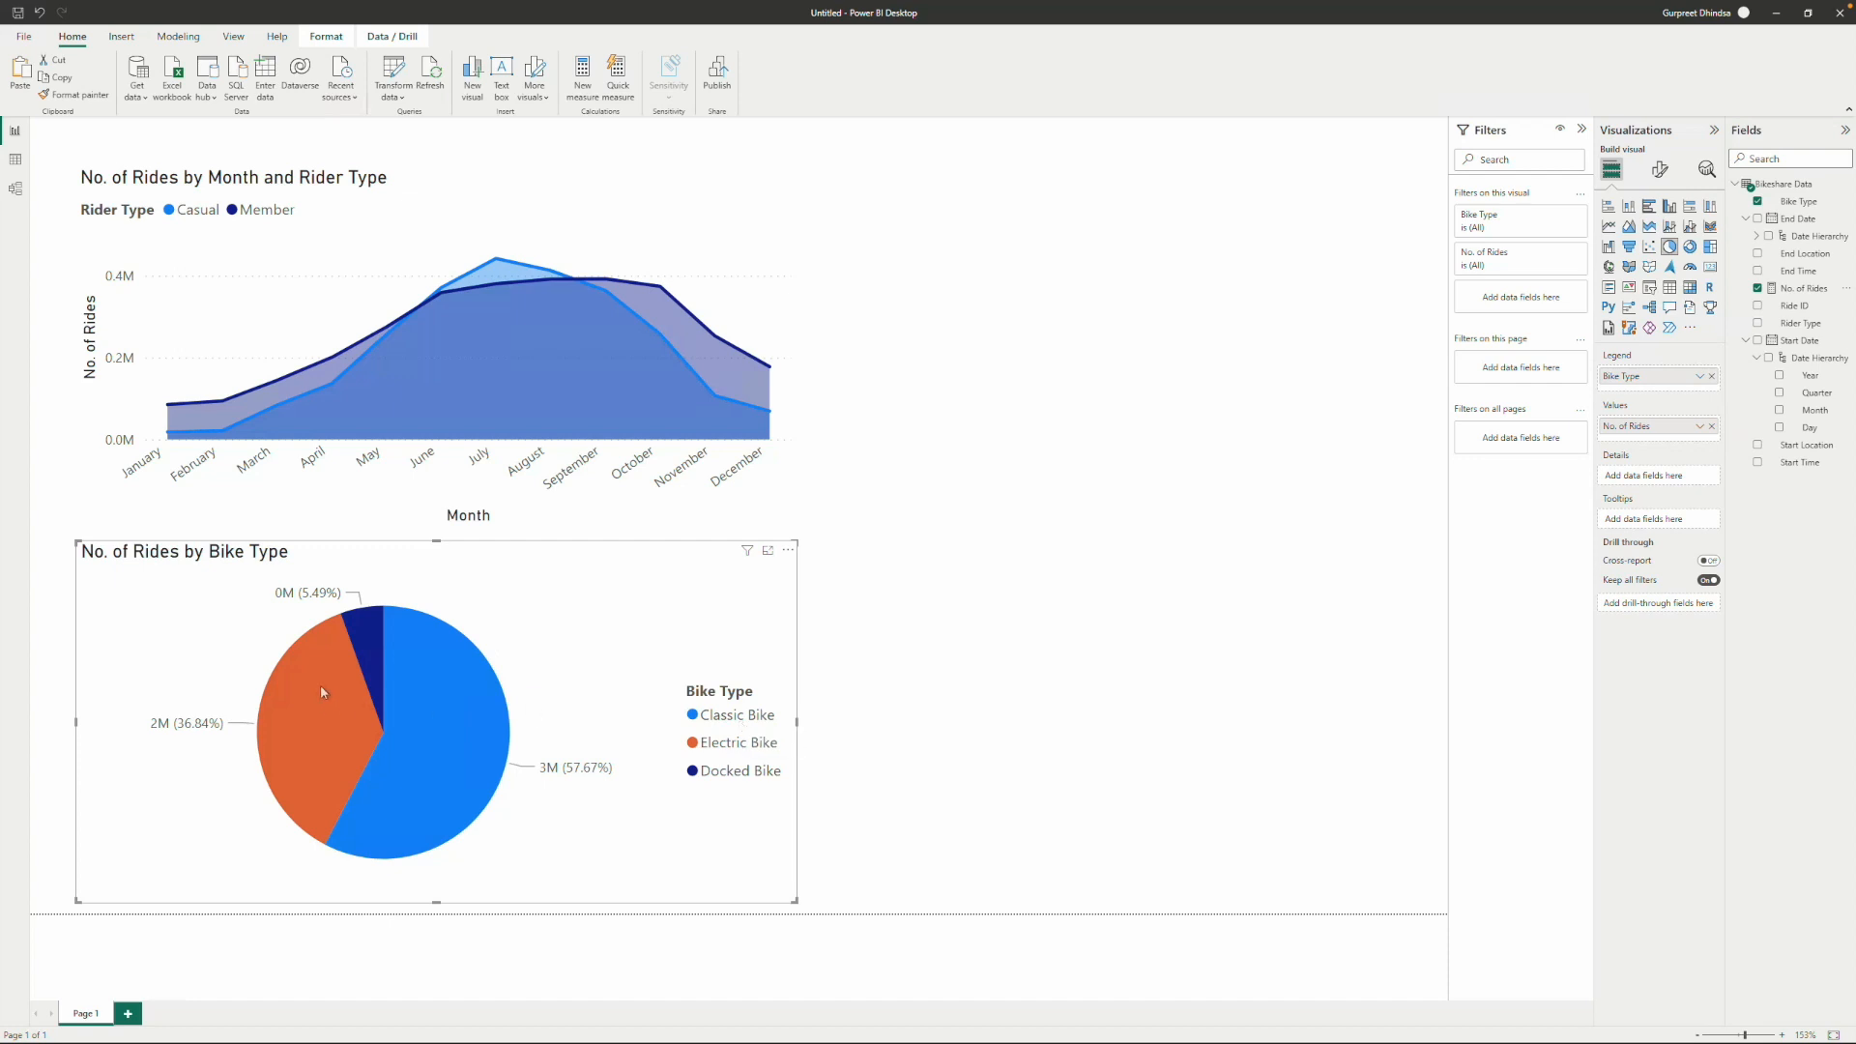
pyautogui.moveTo(313, 743)
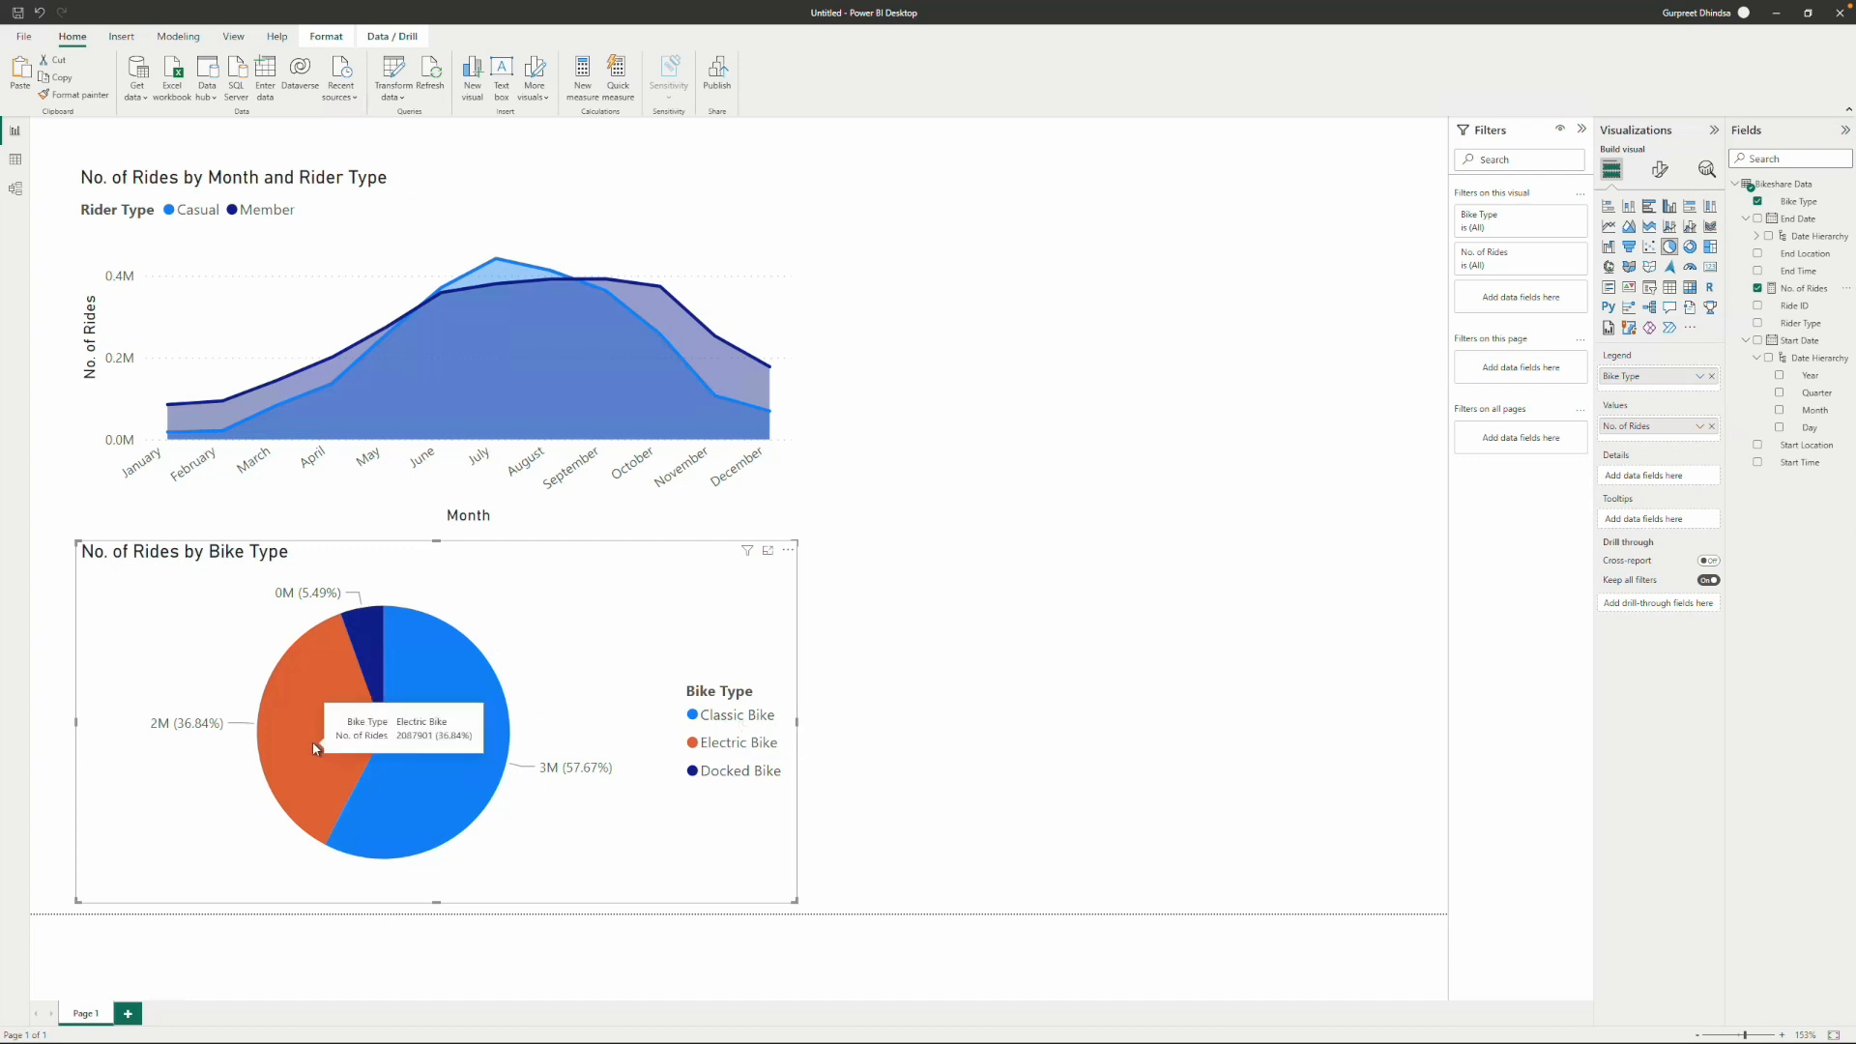
pyautogui.moveTo(371, 635)
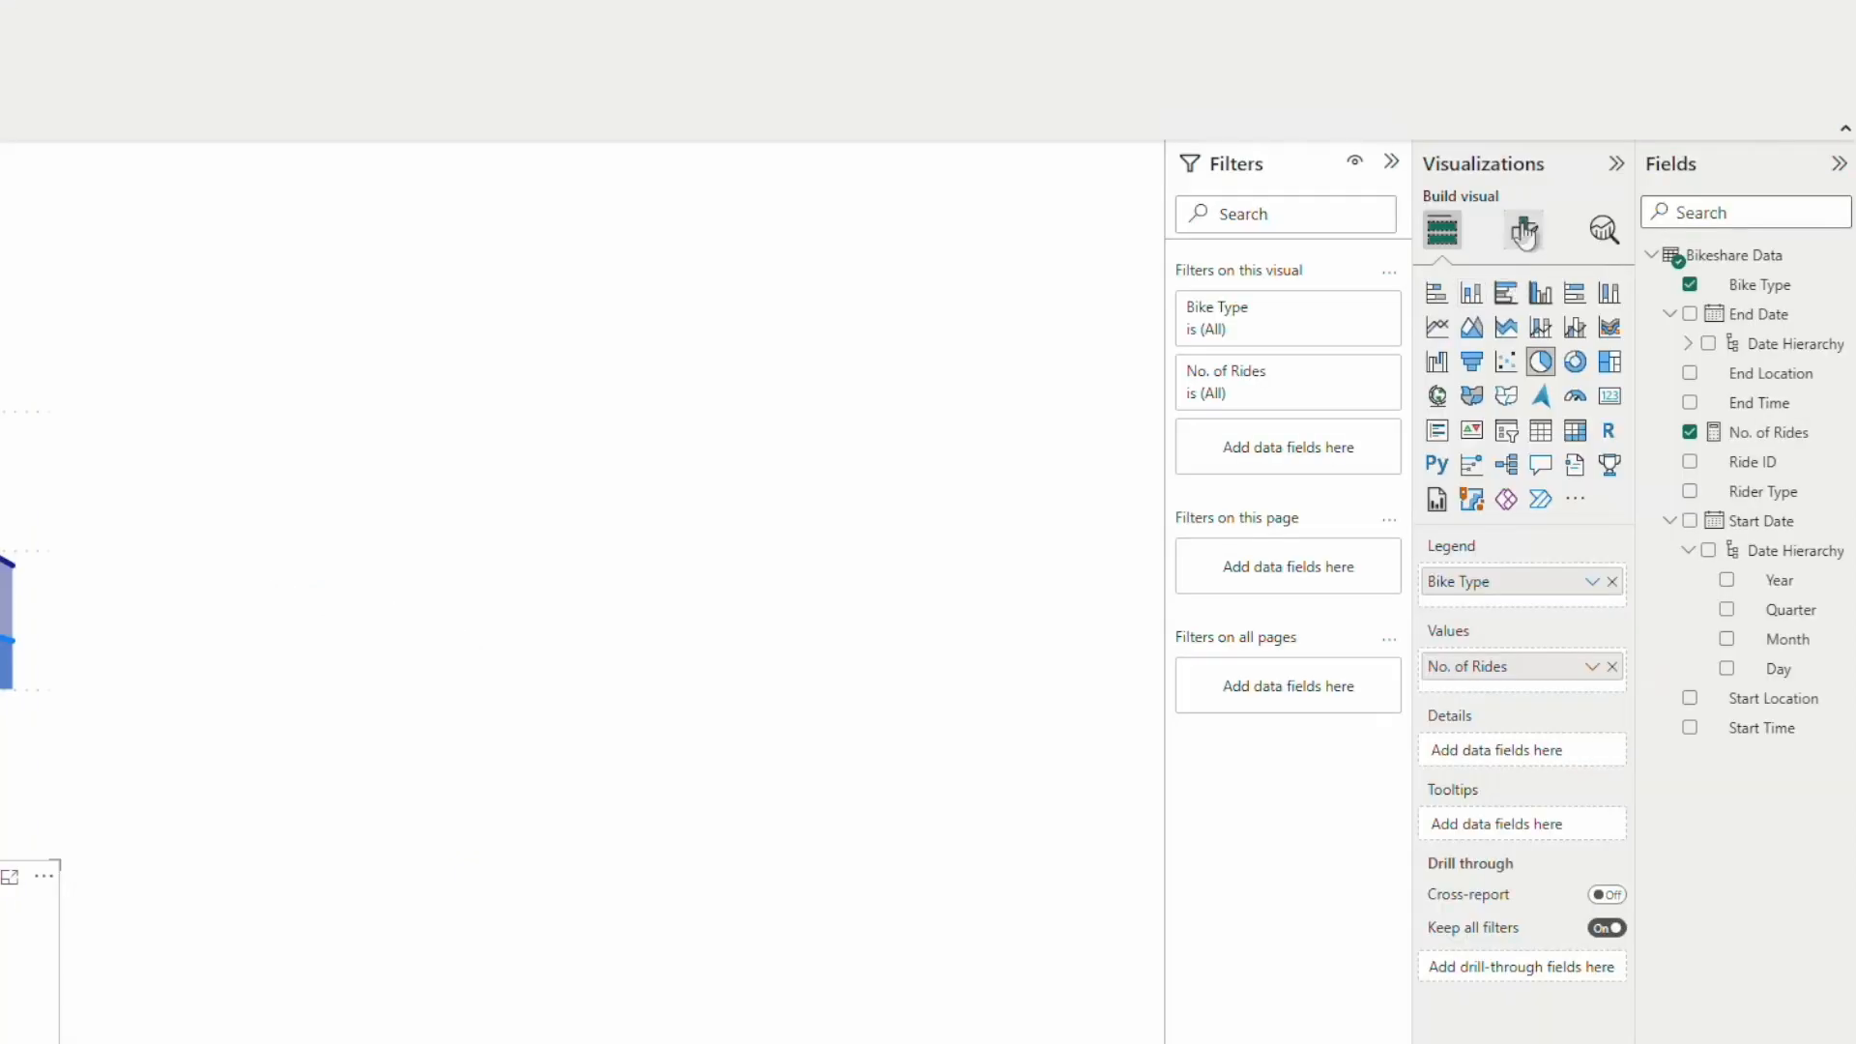
# Set the Bike Type pie chart's legend position to Top center and turn off the legend title.
pyautogui.click(1525, 235)
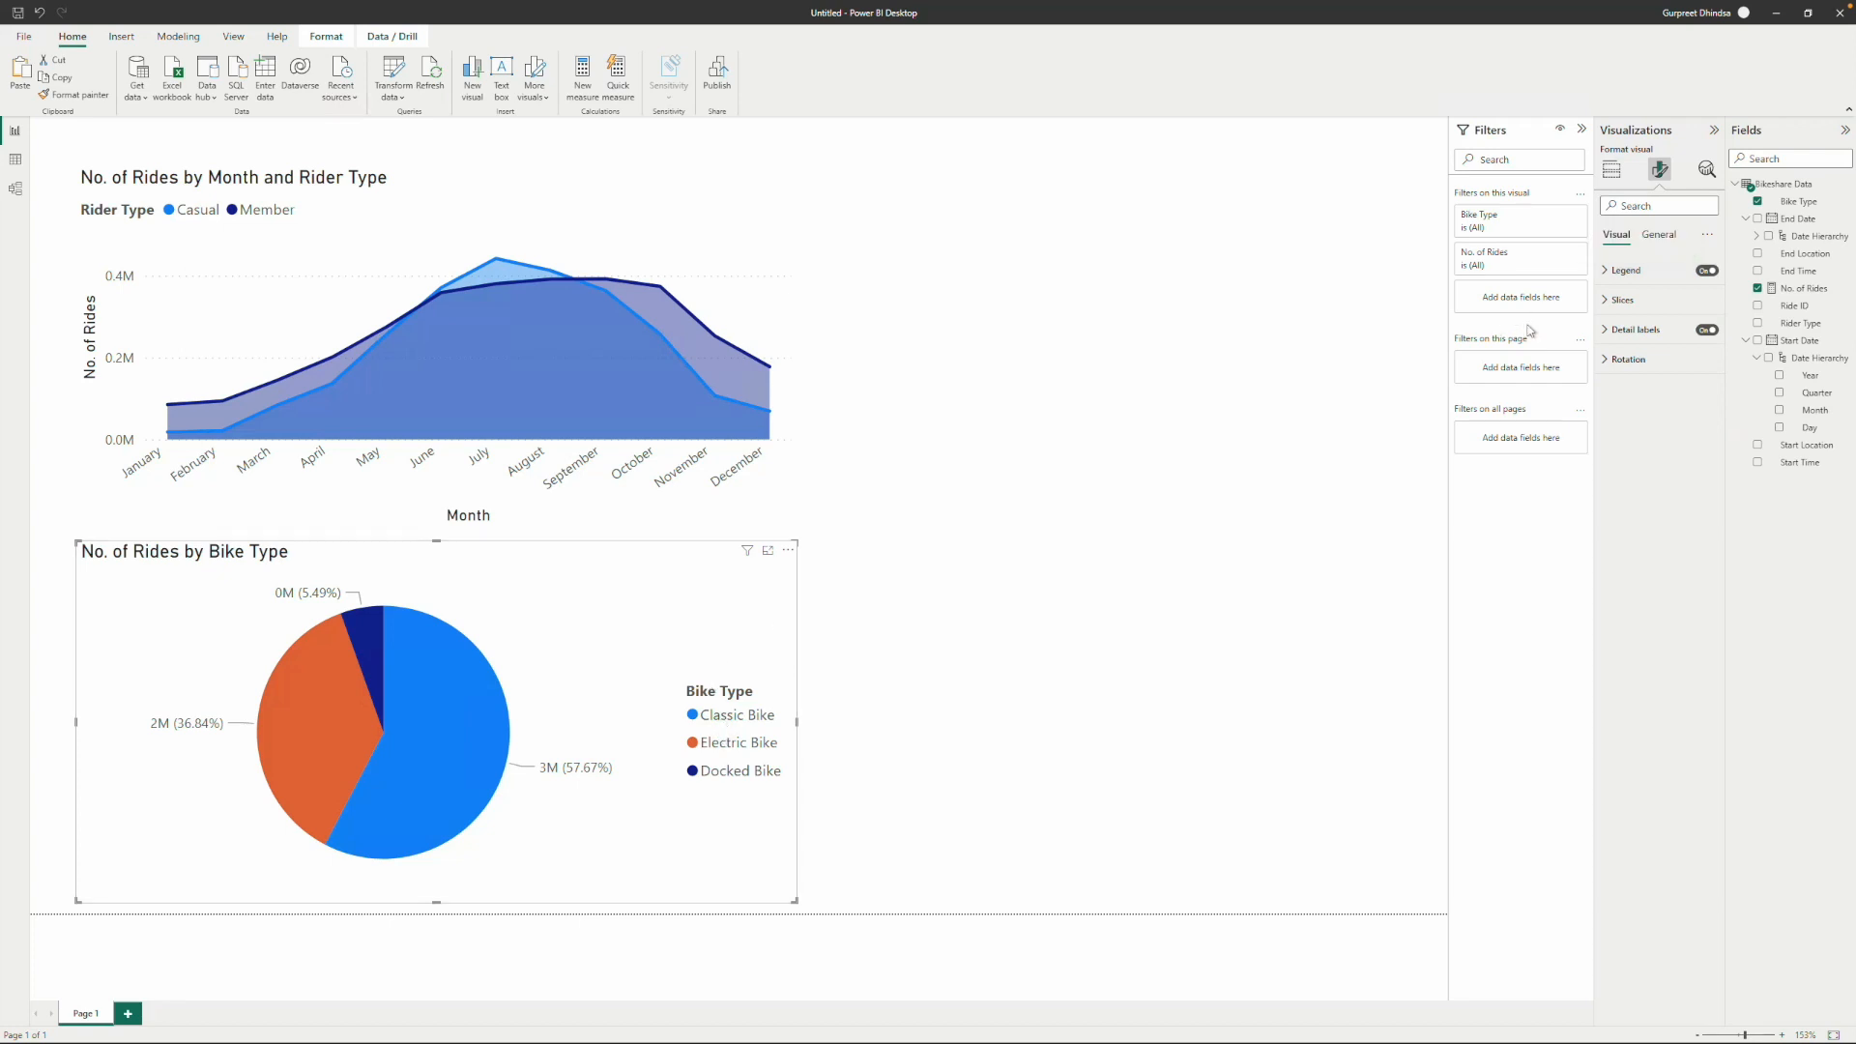
pyautogui.click(1620, 270)
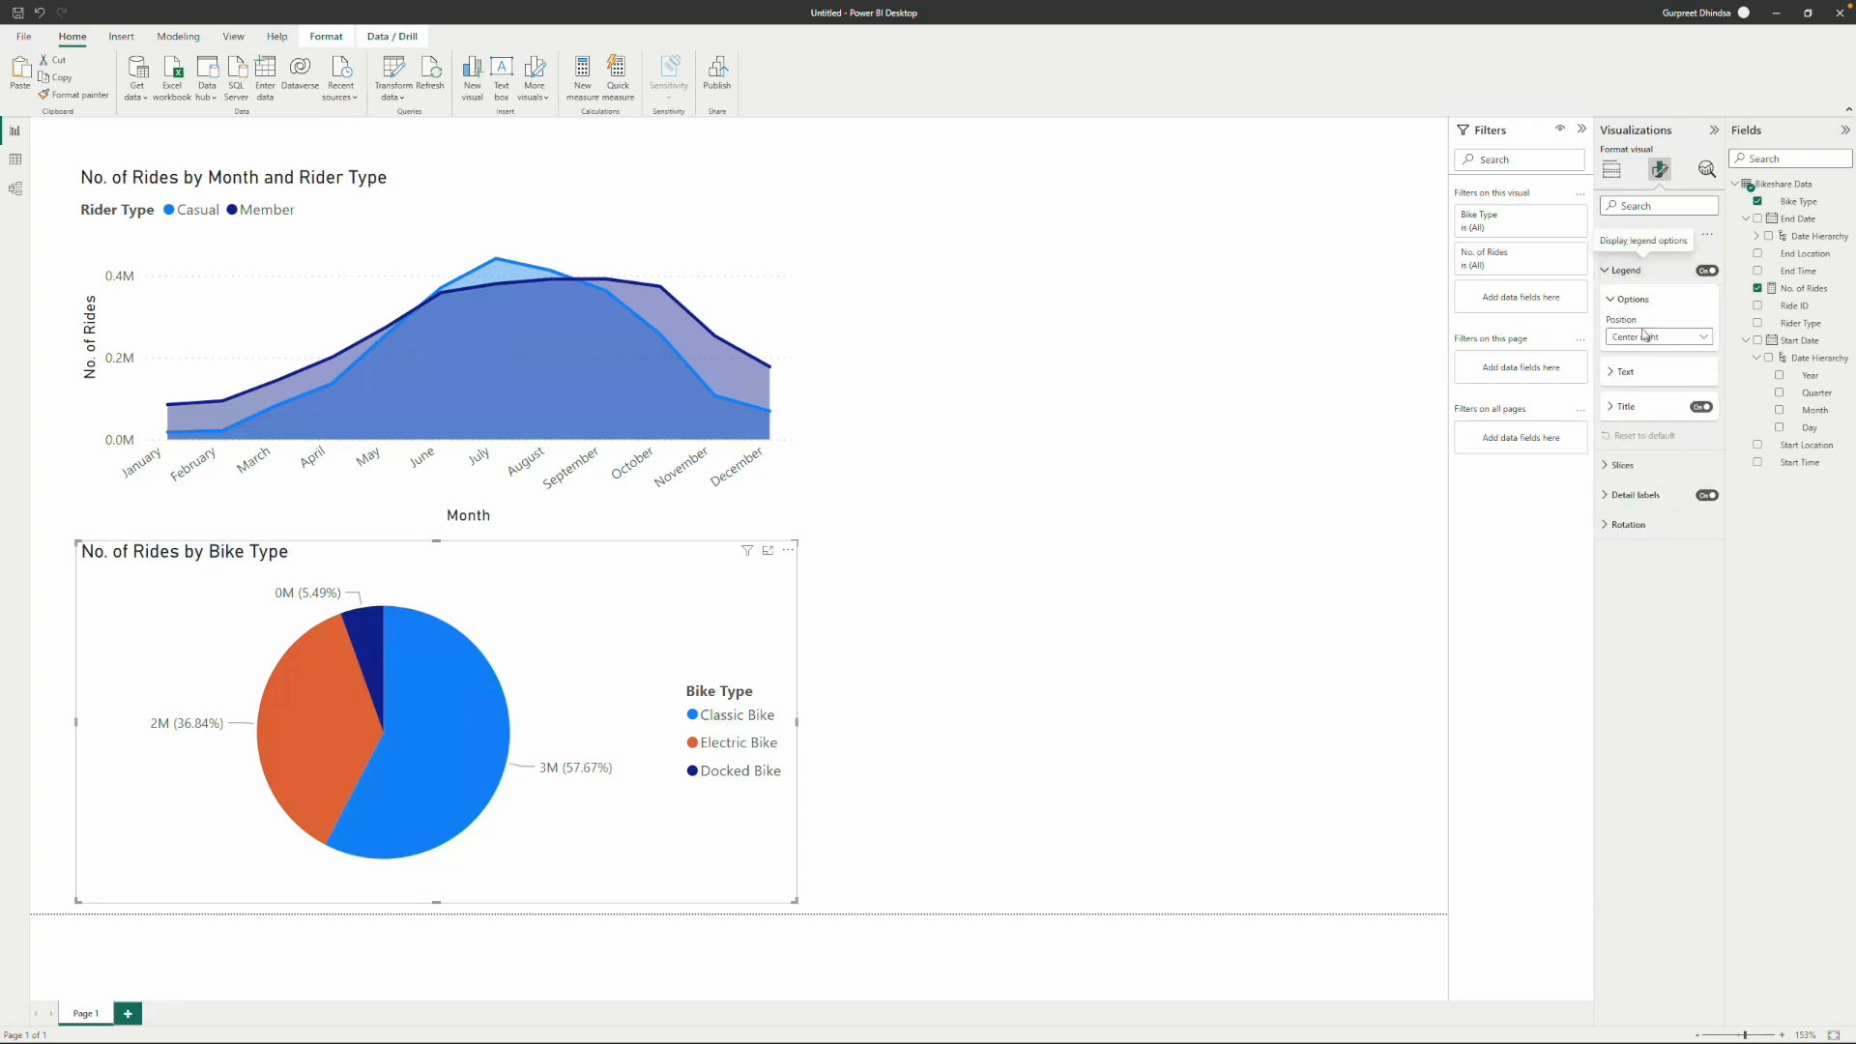
pyautogui.click(1643, 335)
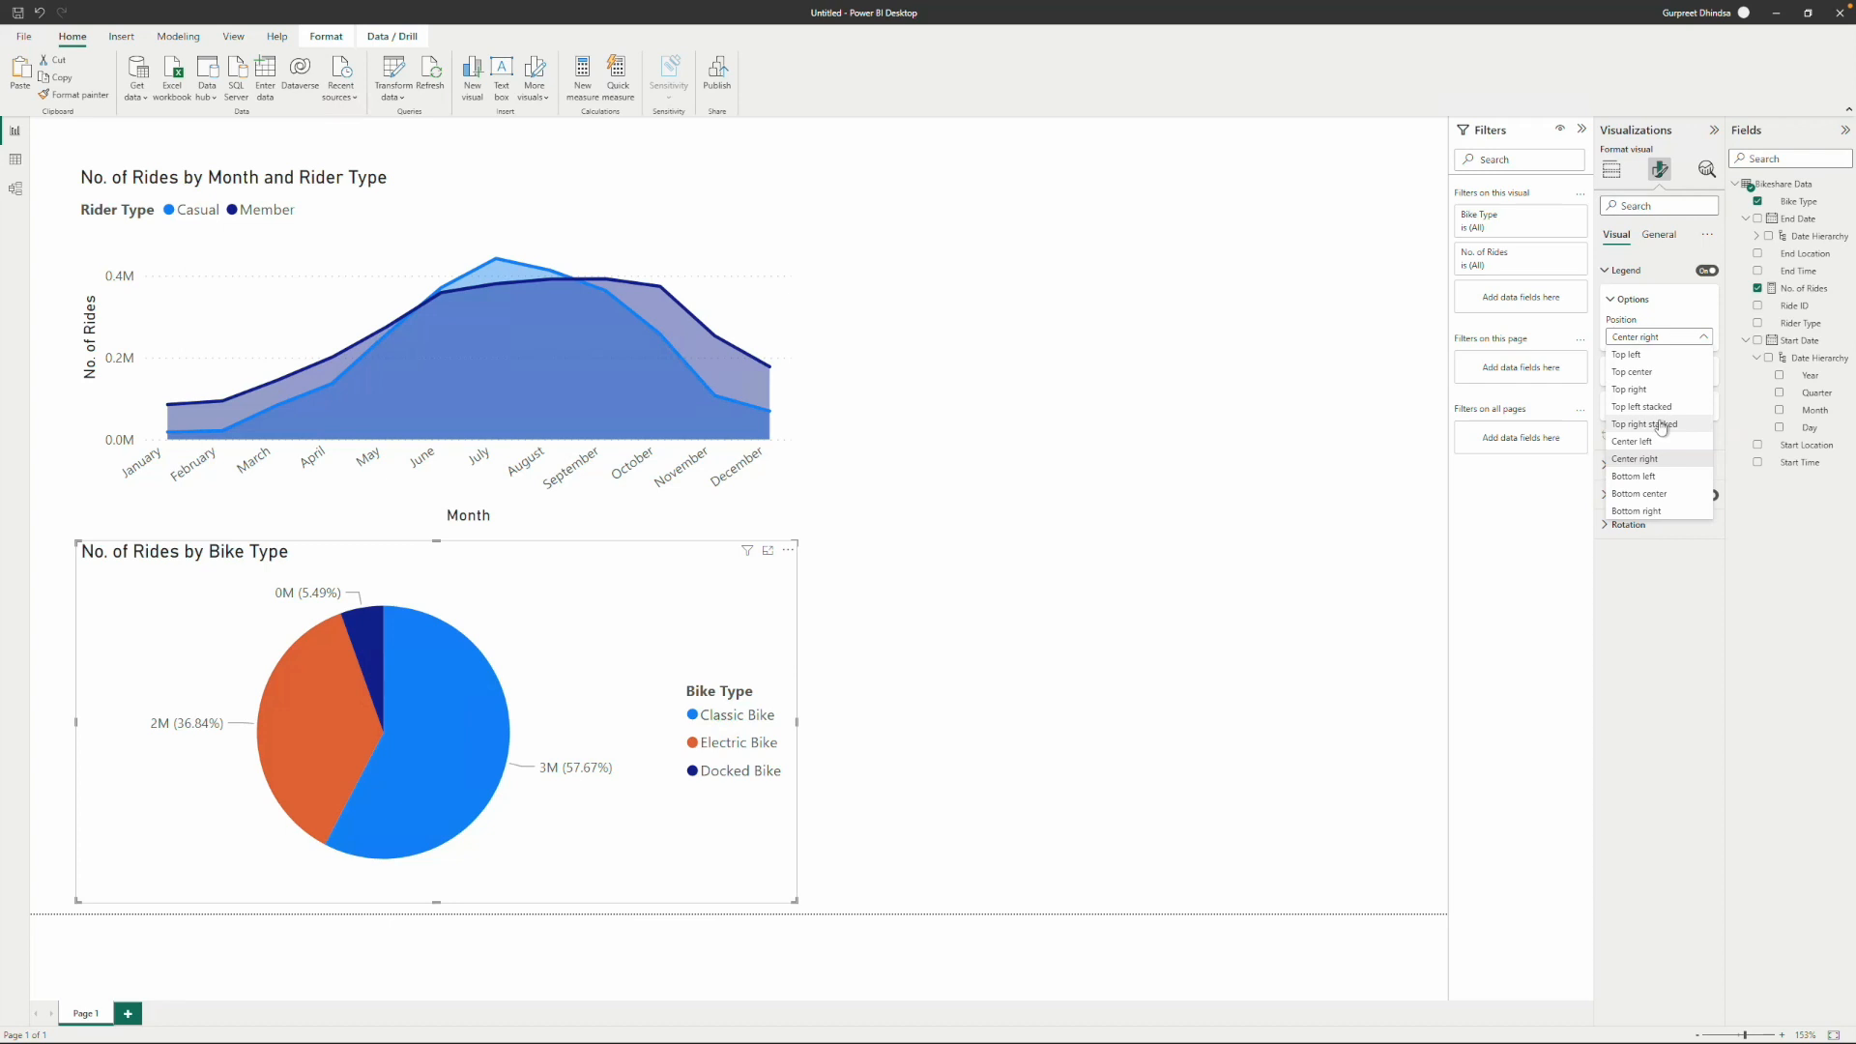
pyautogui.click(1641, 374)
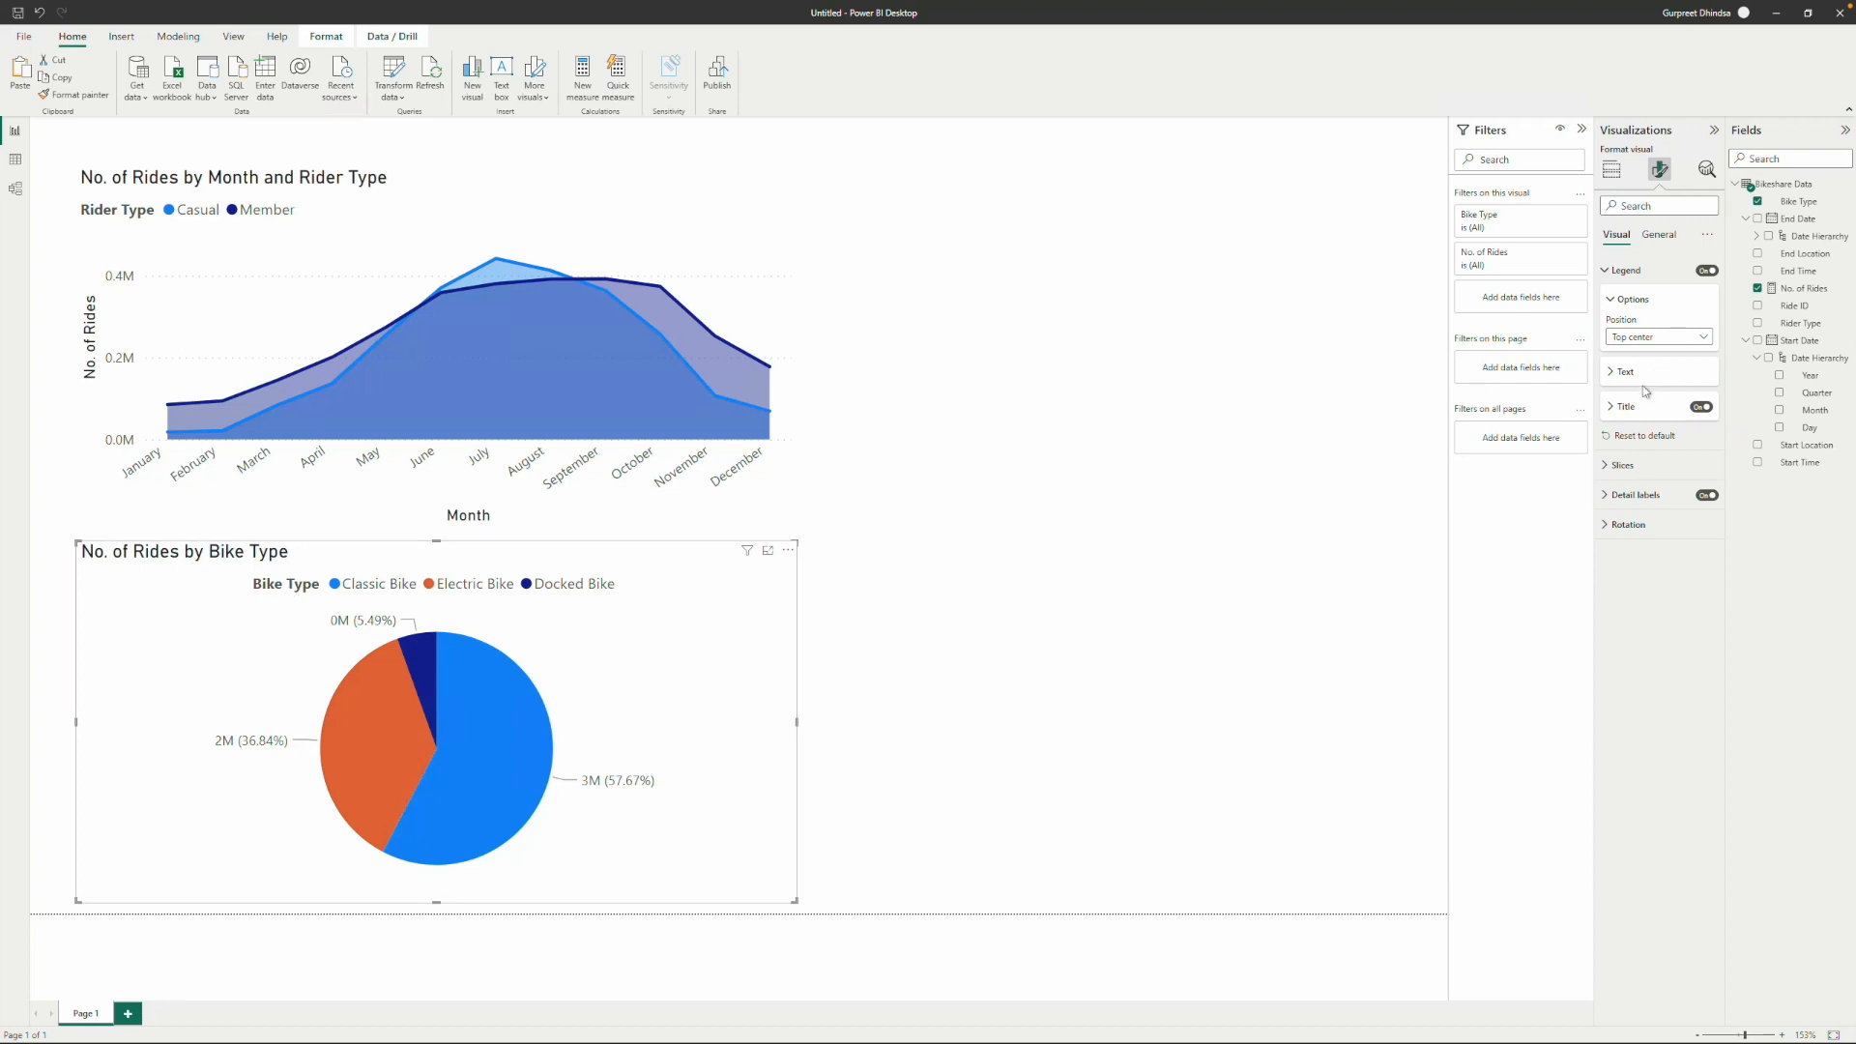
pyautogui.click(1705, 409)
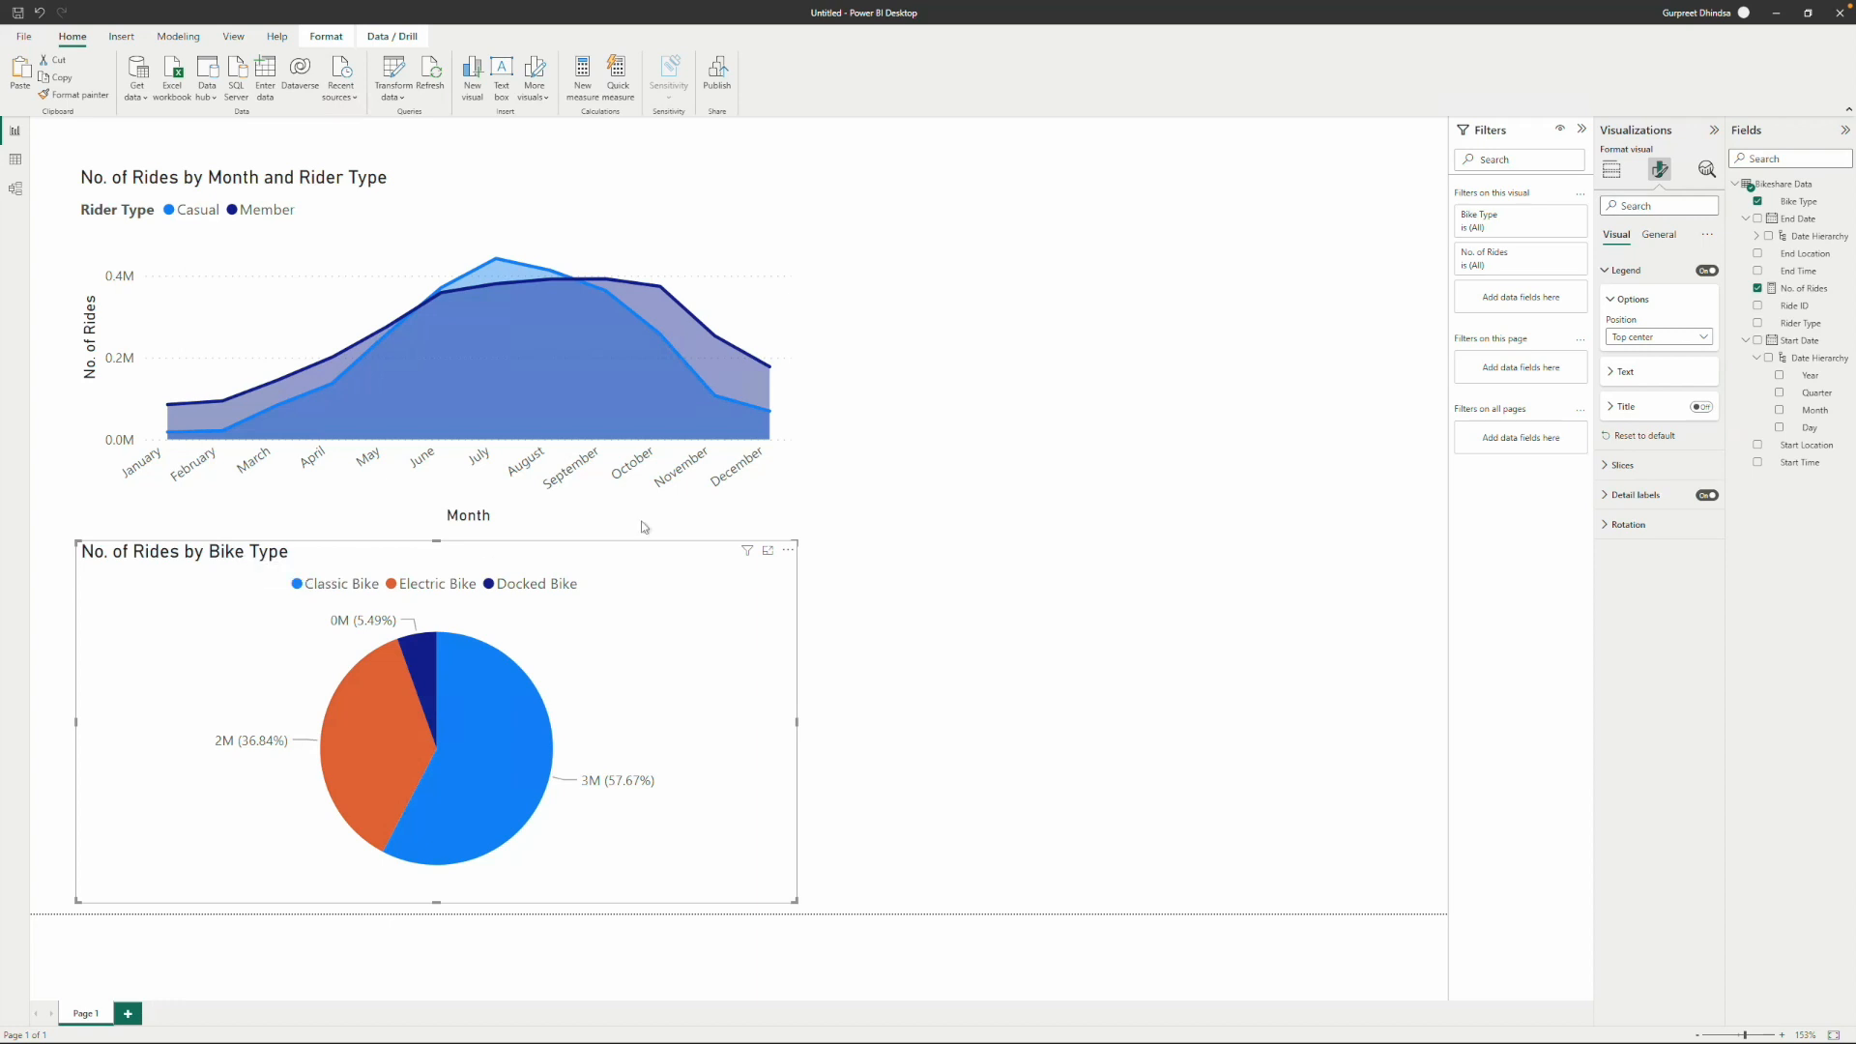
# Center the Bike Type pie chart's title horizontally and narrow the chart to about half its width.
pyautogui.click(1660, 236)
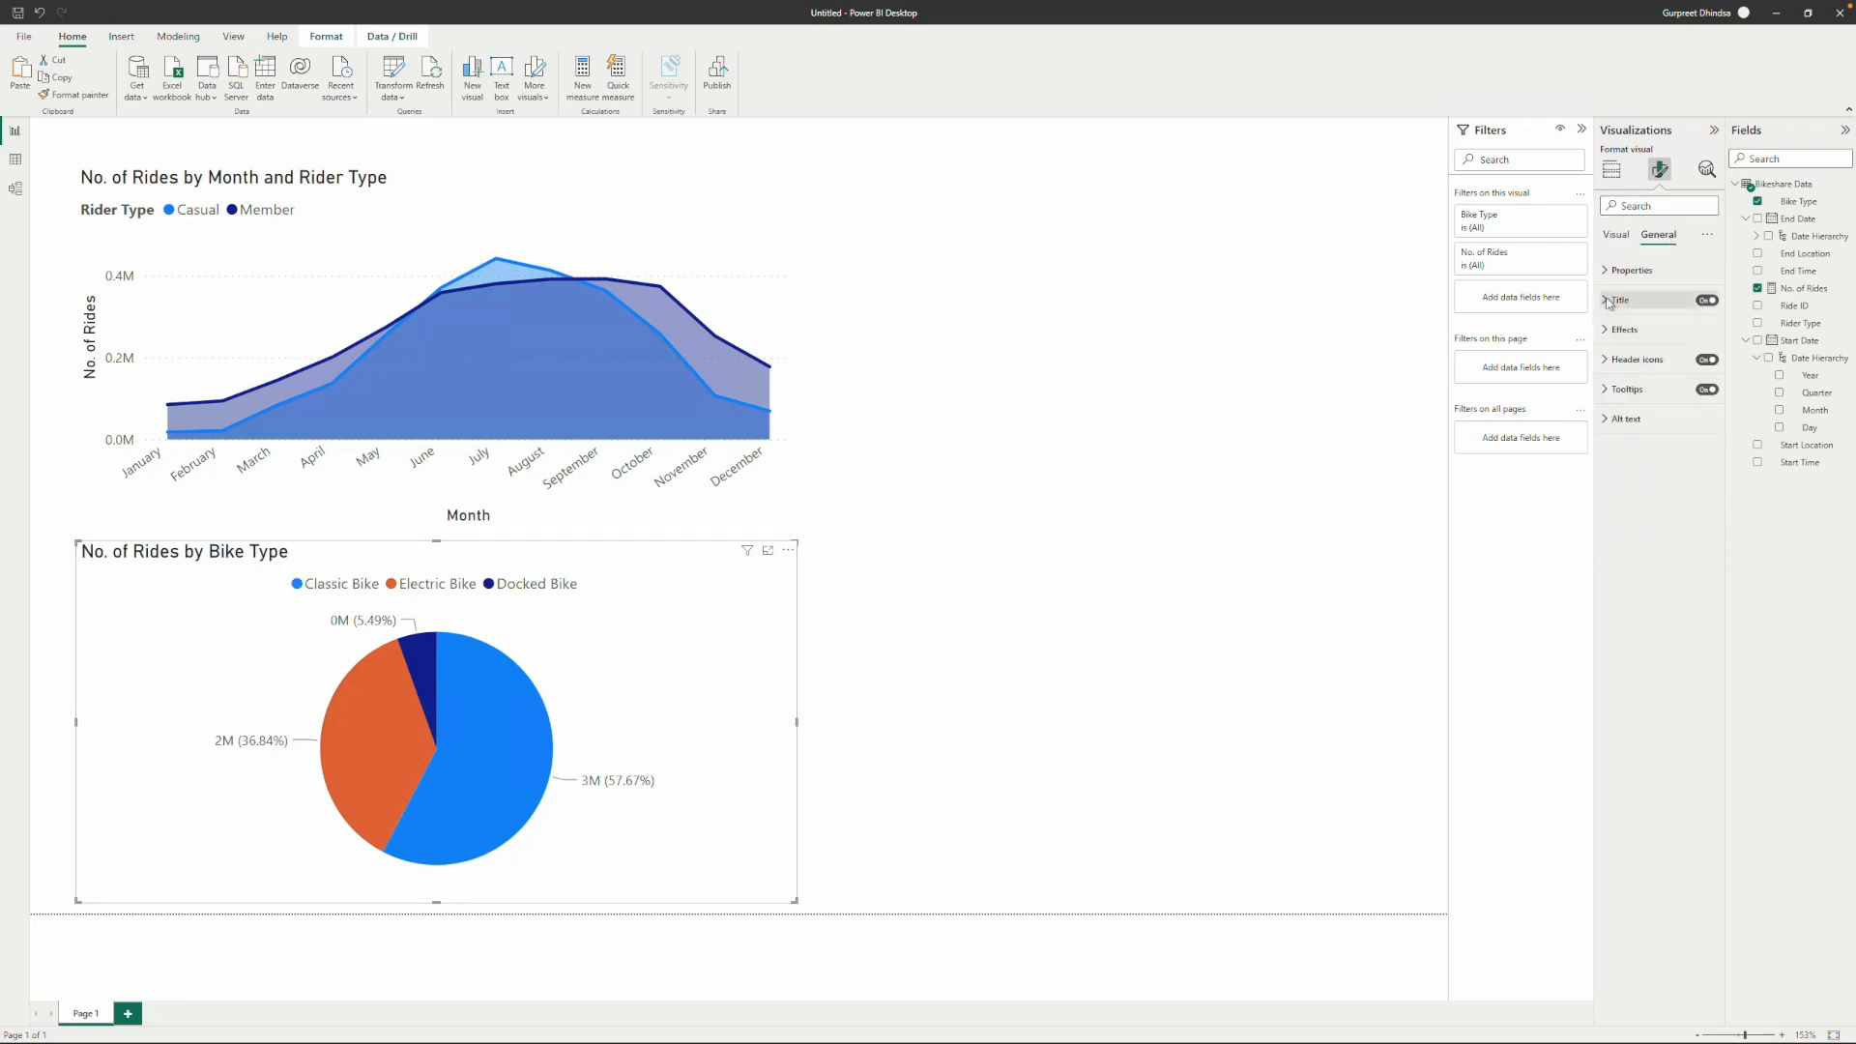
pyautogui.click(1647, 301)
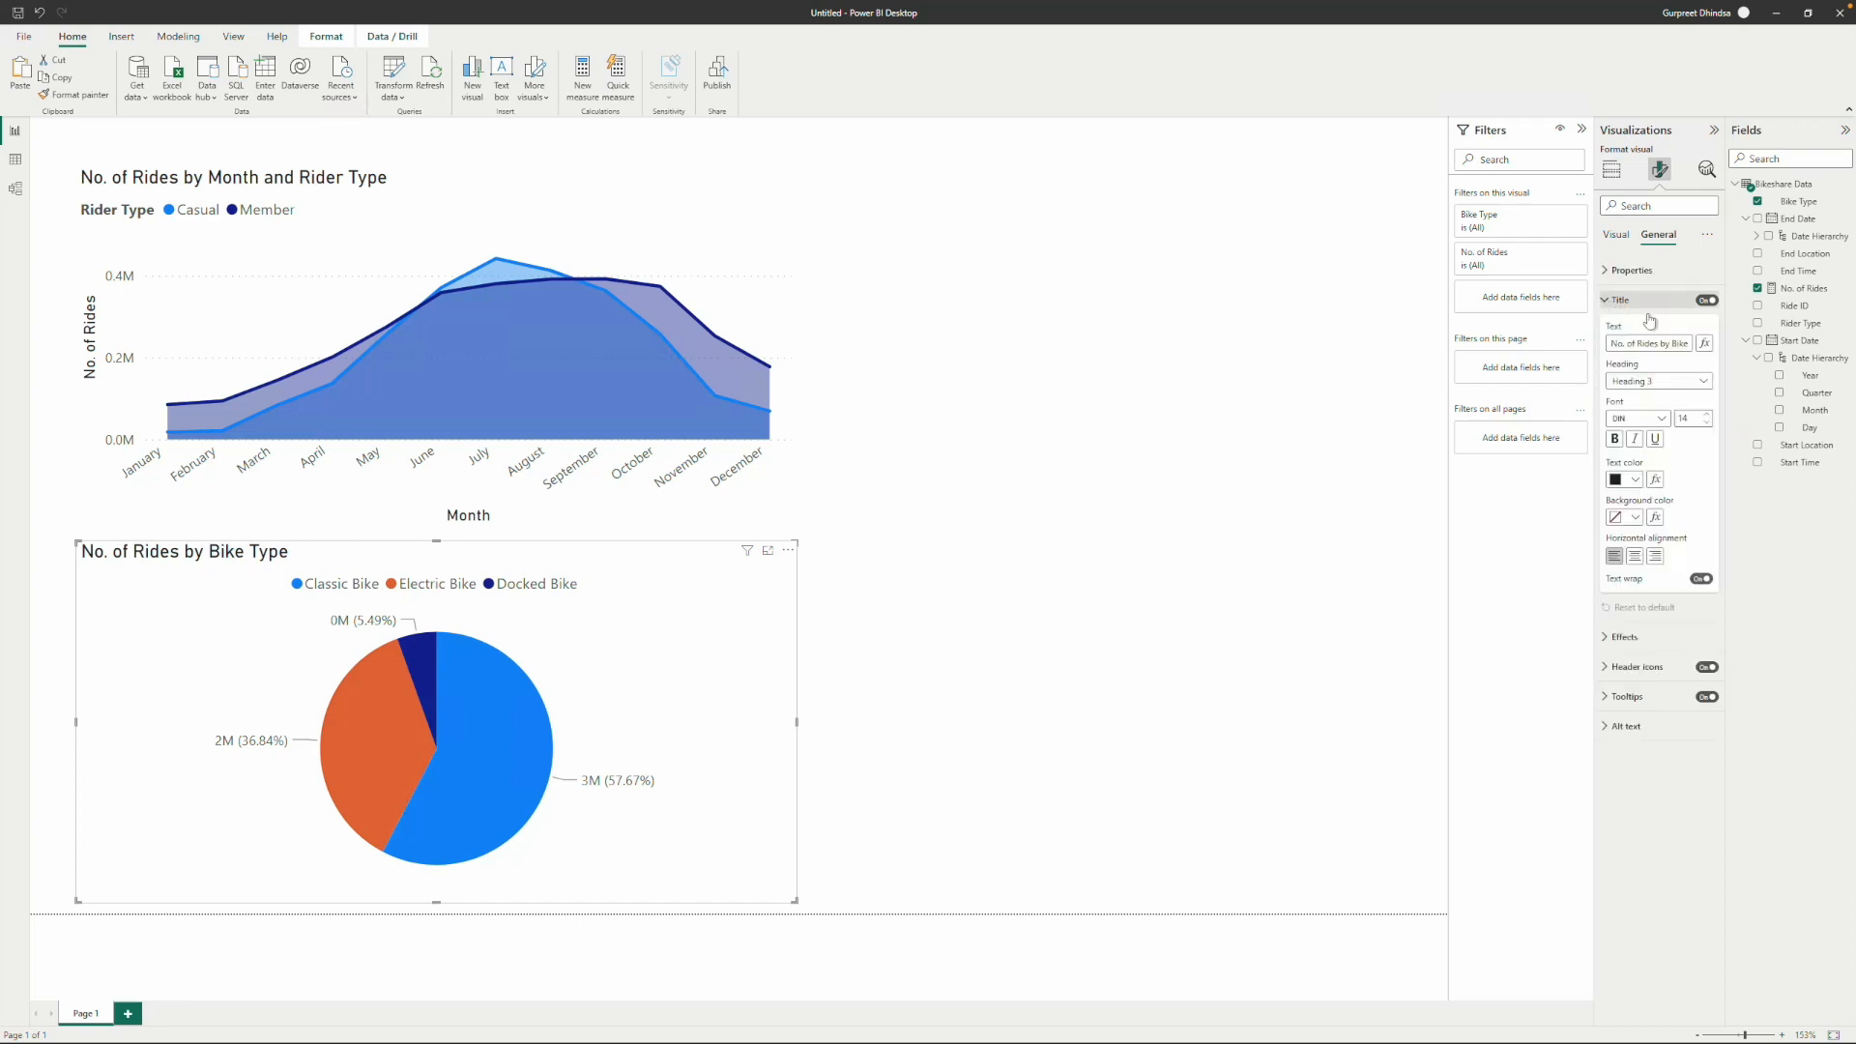
pyautogui.click(1635, 557)
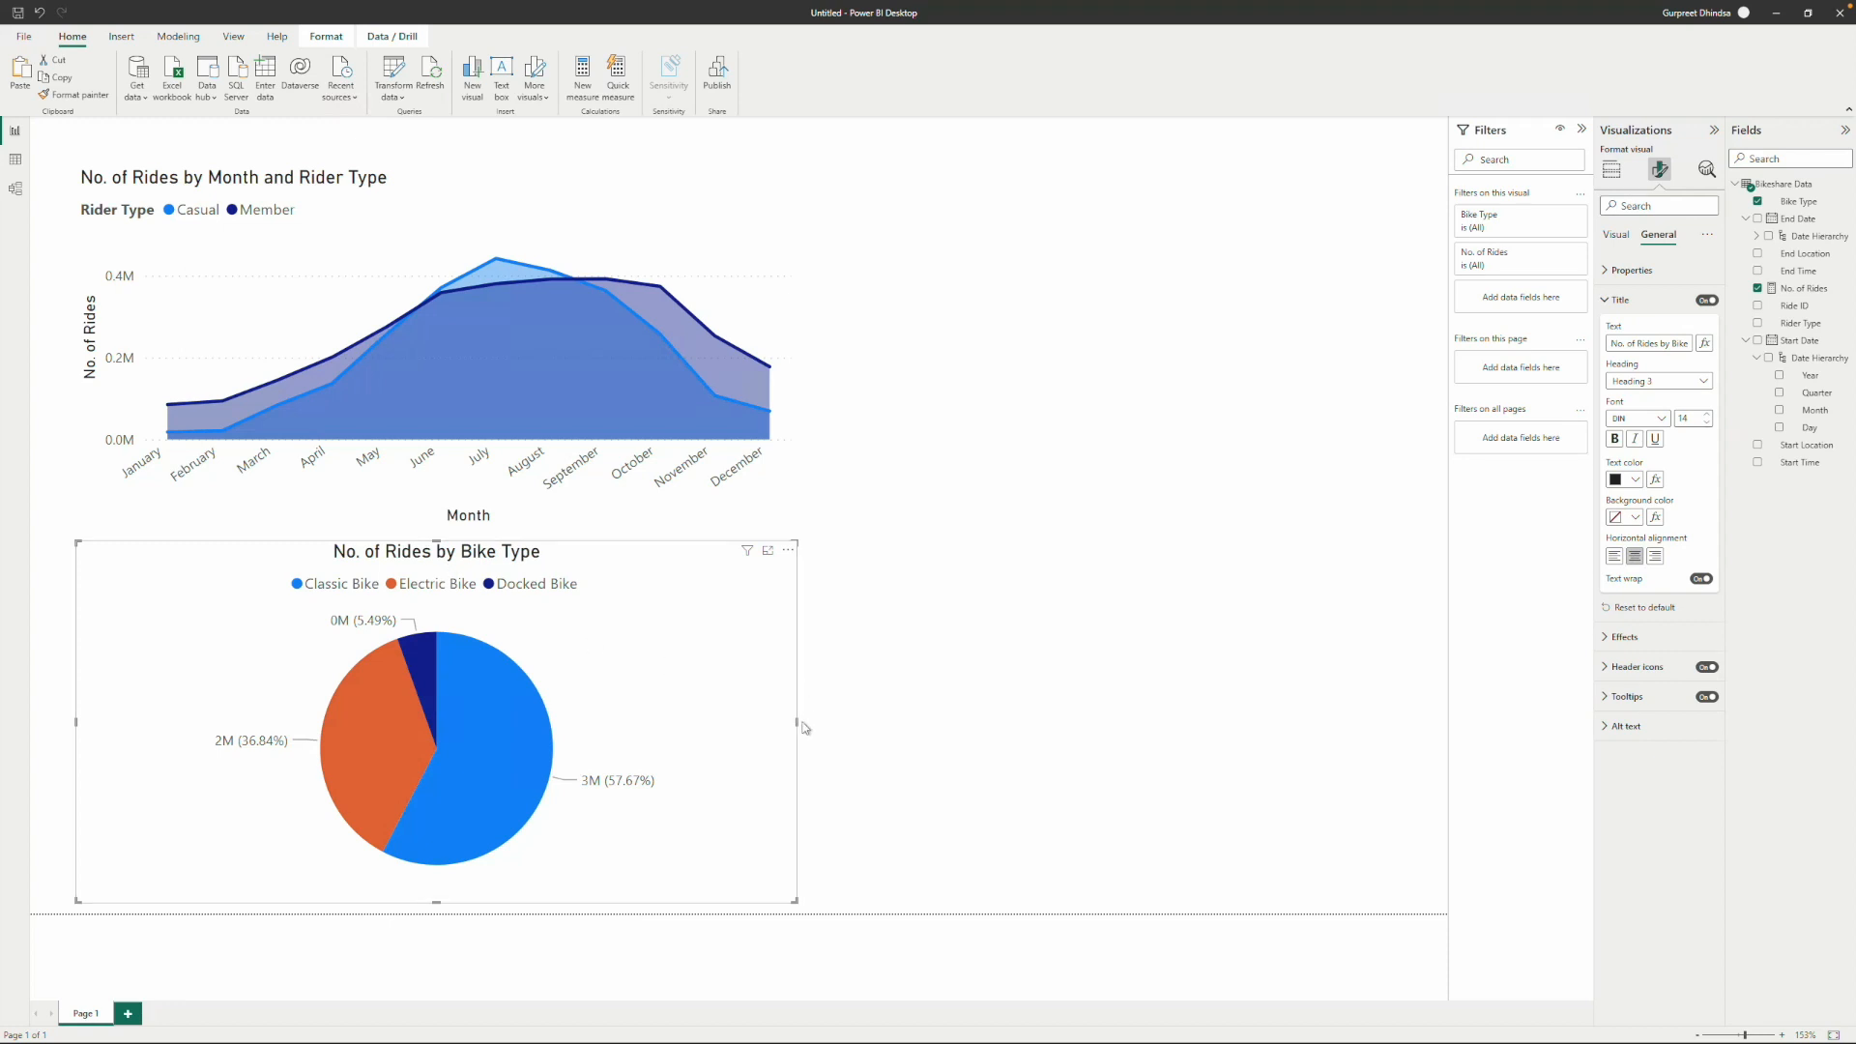
pyautogui.moveTo(796, 725); pyautogui.dragTo(437, 720)
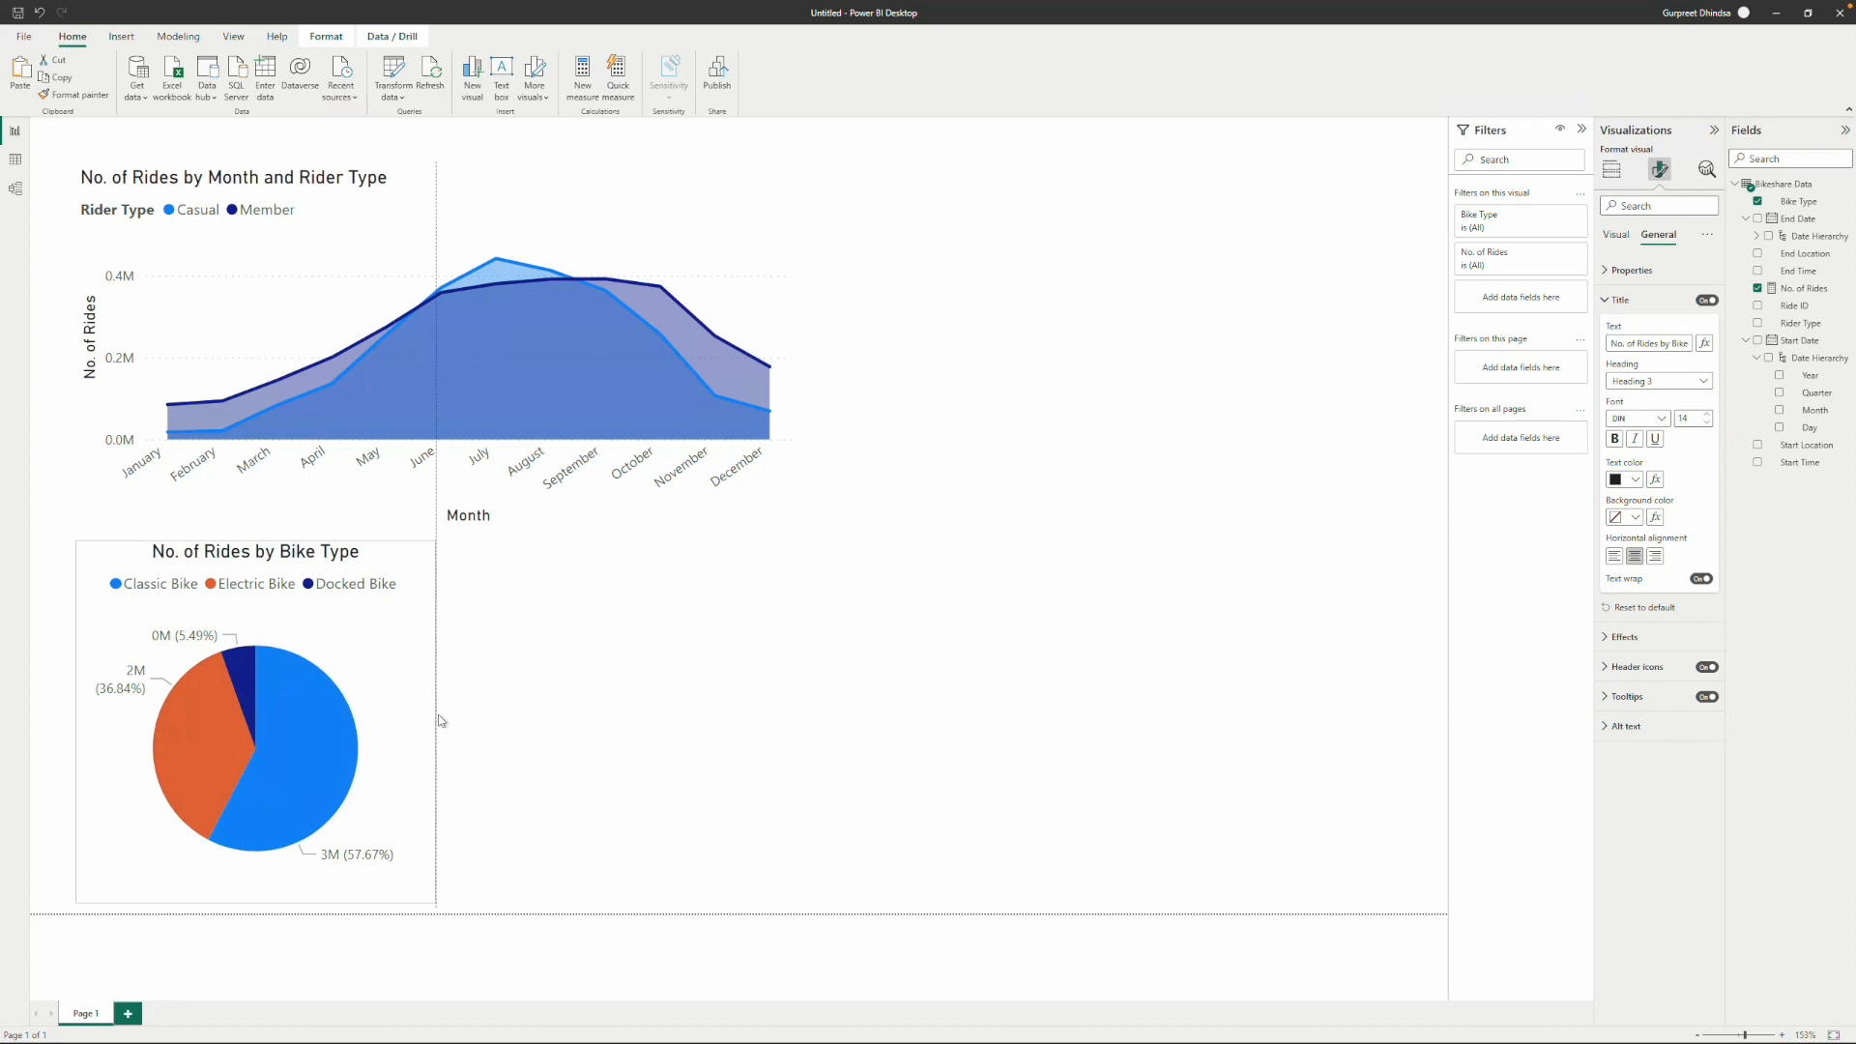
pyautogui.click(686, 680)
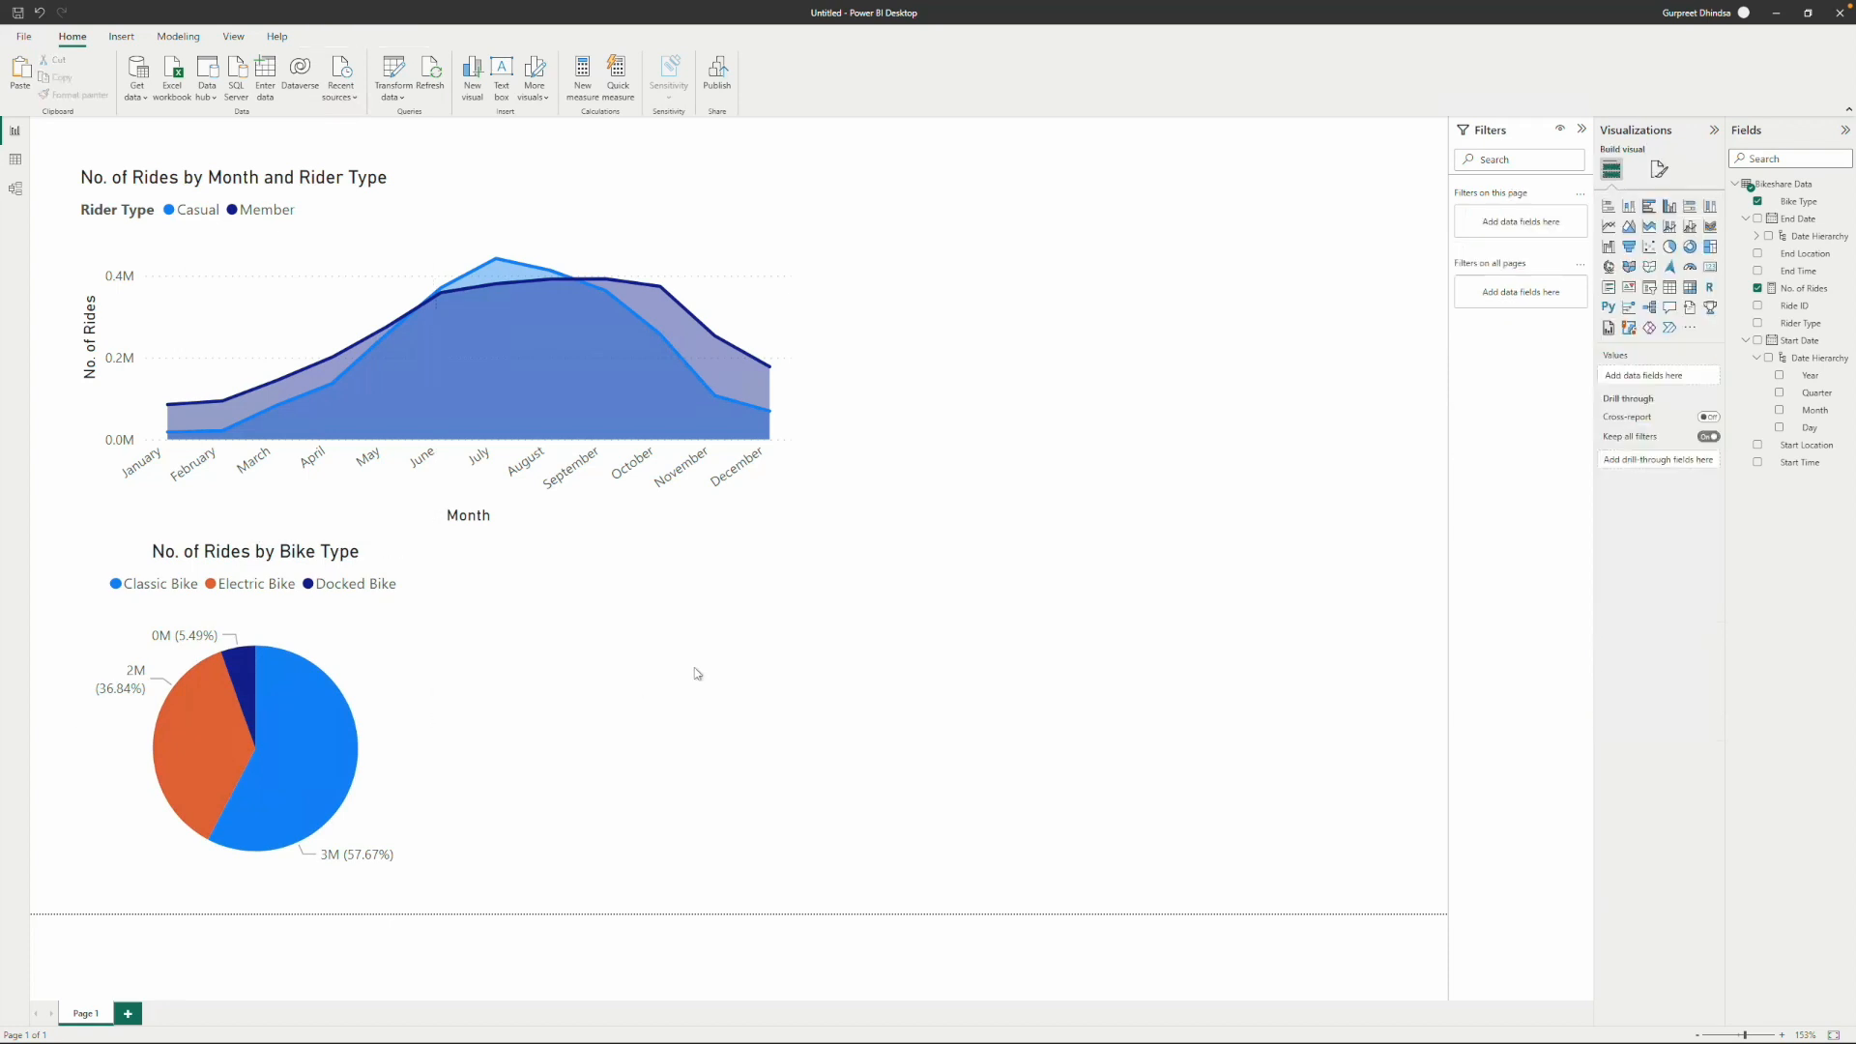
# Duplicate the Bike Type pie chart, place the copy beside it, and replace the copy's legend field with Rider Type.
pyautogui.click(389, 623)
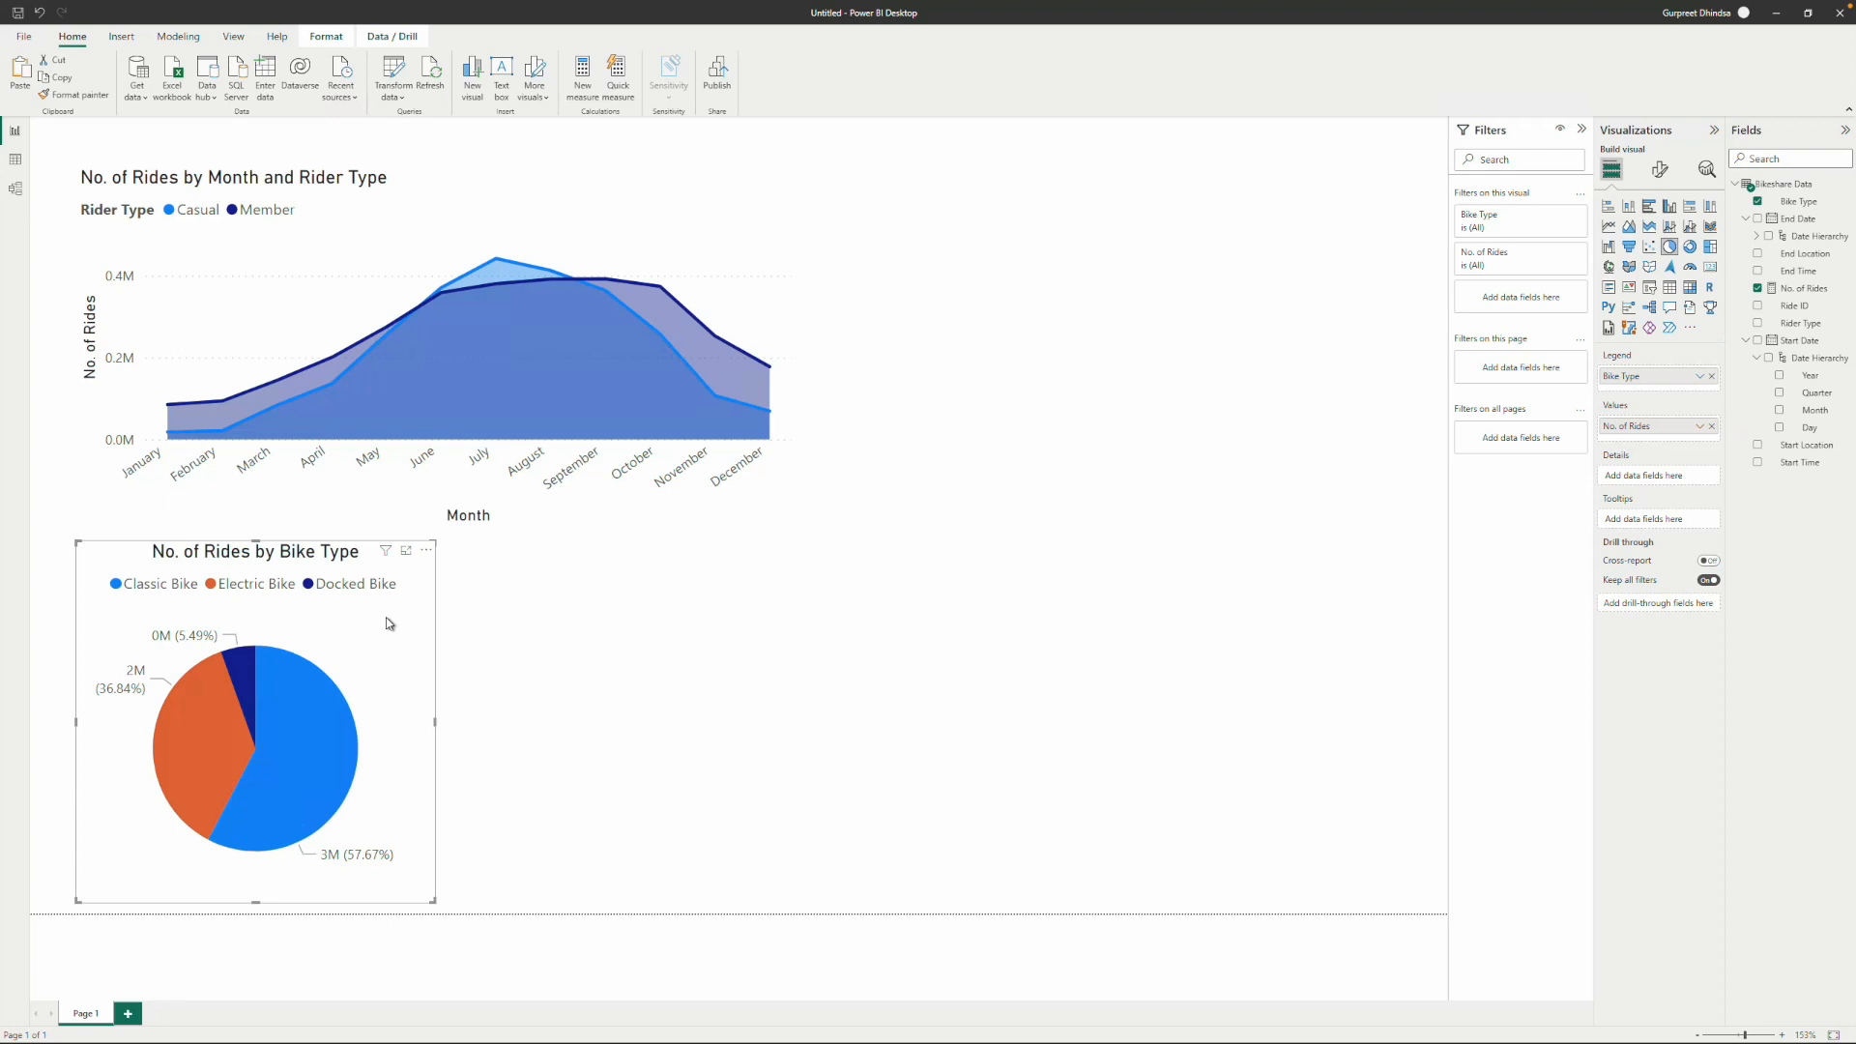
pyautogui.hotkey('ctrl', 'c')
pyautogui.hotkey('ctrl', 'v')
pyautogui.moveTo(388, 623); pyautogui.dragTo(781, 628)
pyautogui.moveTo(1655, 380)
pyautogui.mouseDown()
pyautogui.moveTo(1757, 380)
pyautogui.moveTo(1680, 404)
pyautogui.moveTo(1670, 384)
pyautogui.mouseUp()
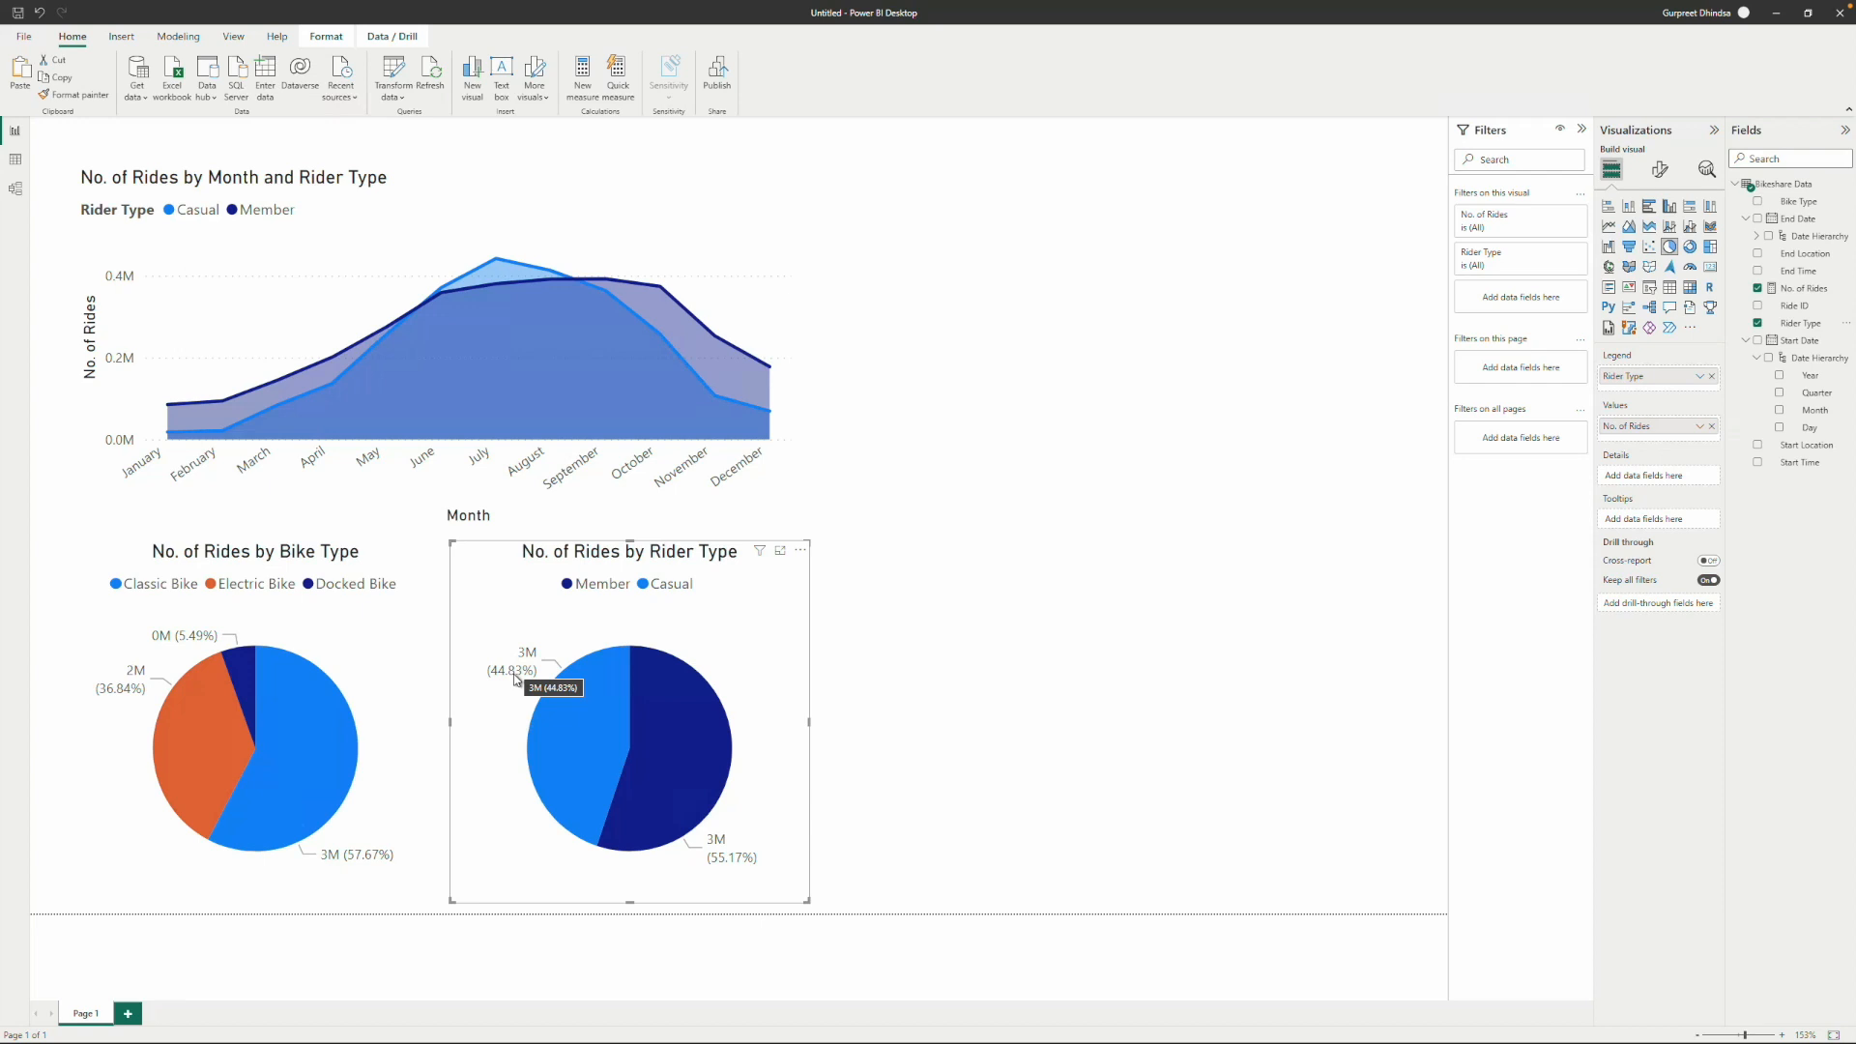
pyautogui.moveTo(590, 721)
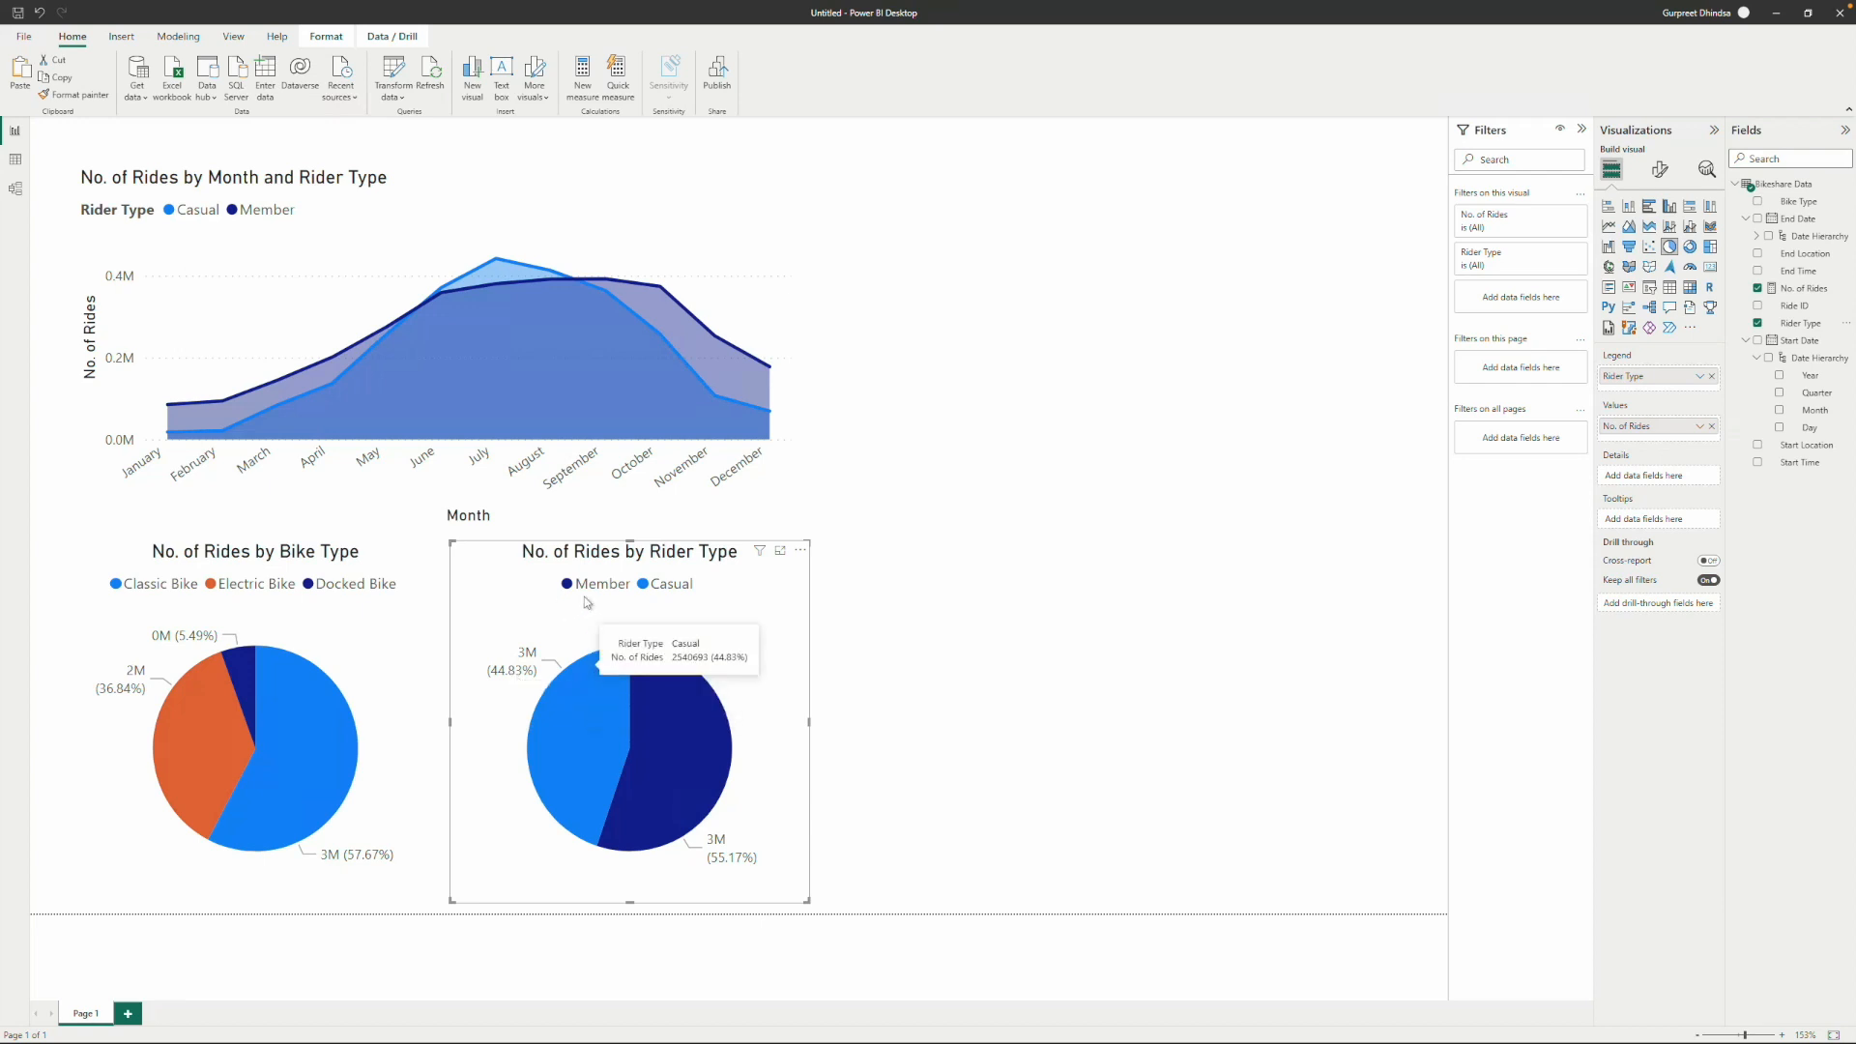
# Nudge the Rider Type pie chart up slightly and narrow it to line up with the area chart's right edge.
pyautogui.moveTo(751, 605); pyautogui.dragTo(752, 600)
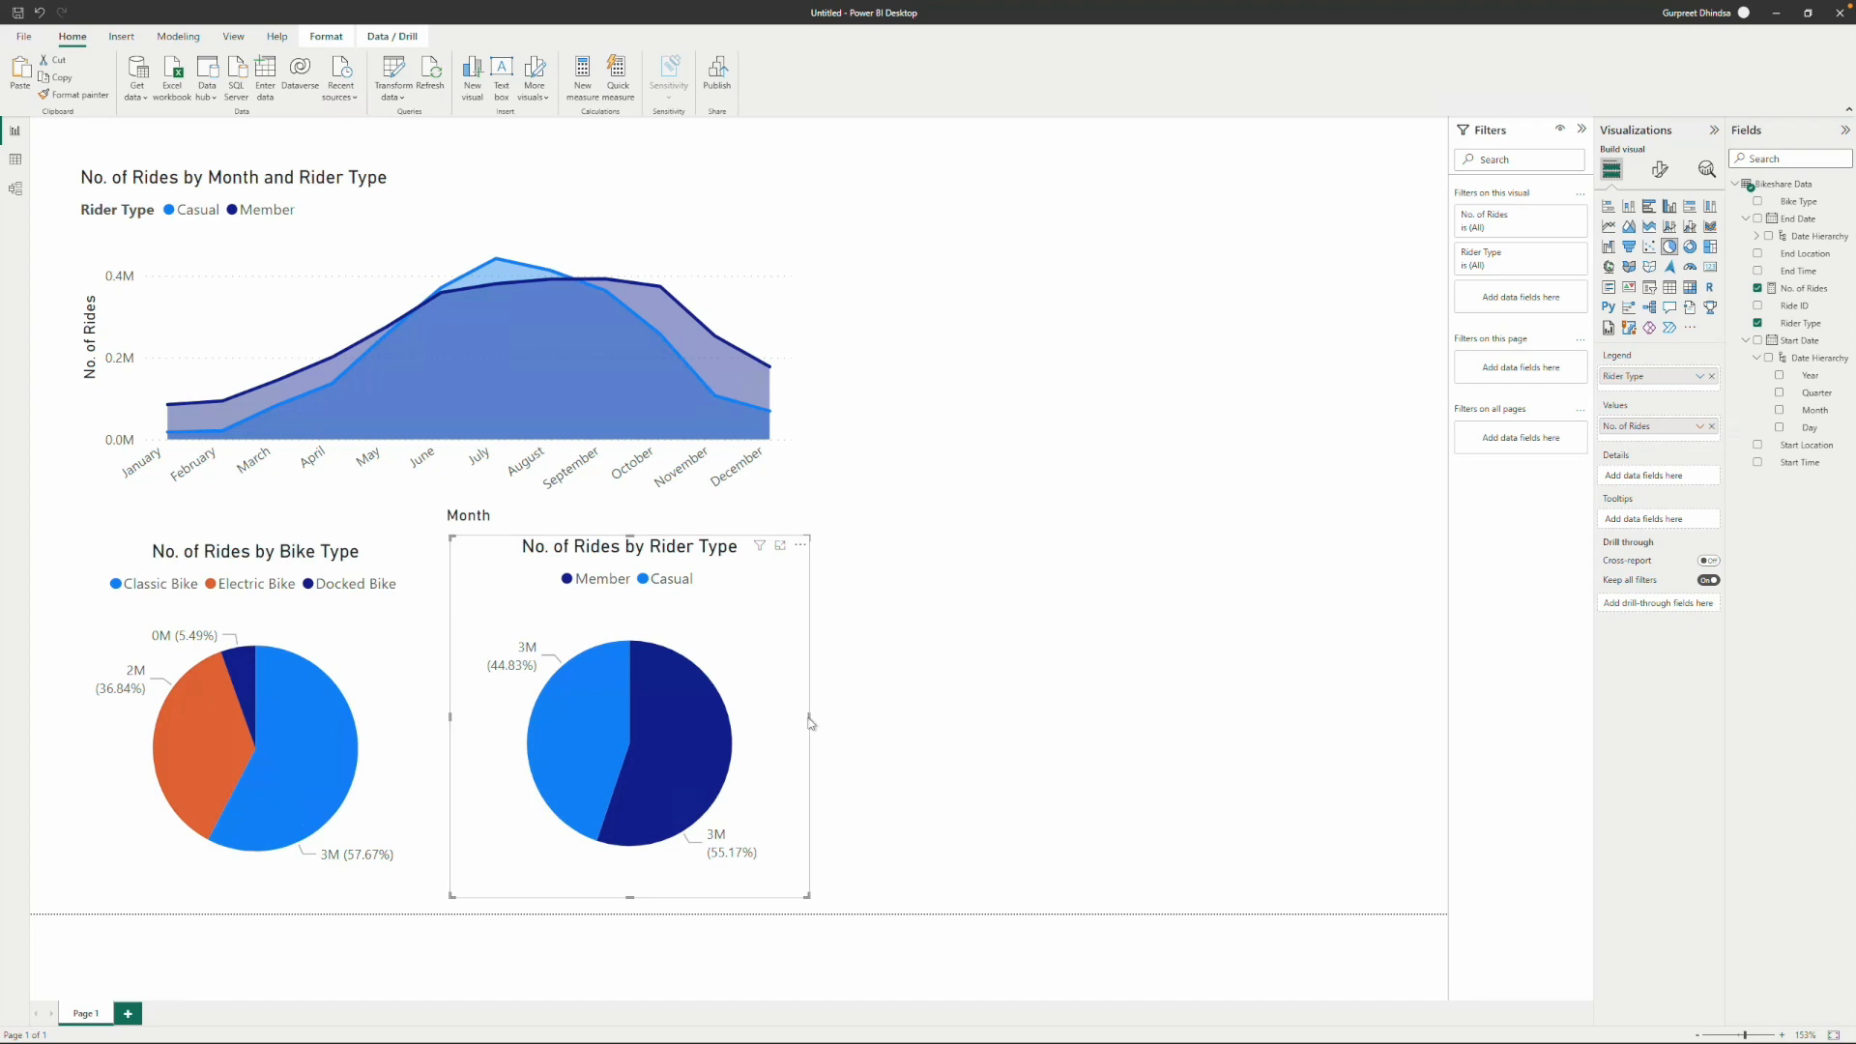
pyautogui.moveTo(805, 725); pyautogui.dragTo(797, 724)
pyautogui.click(908, 671)
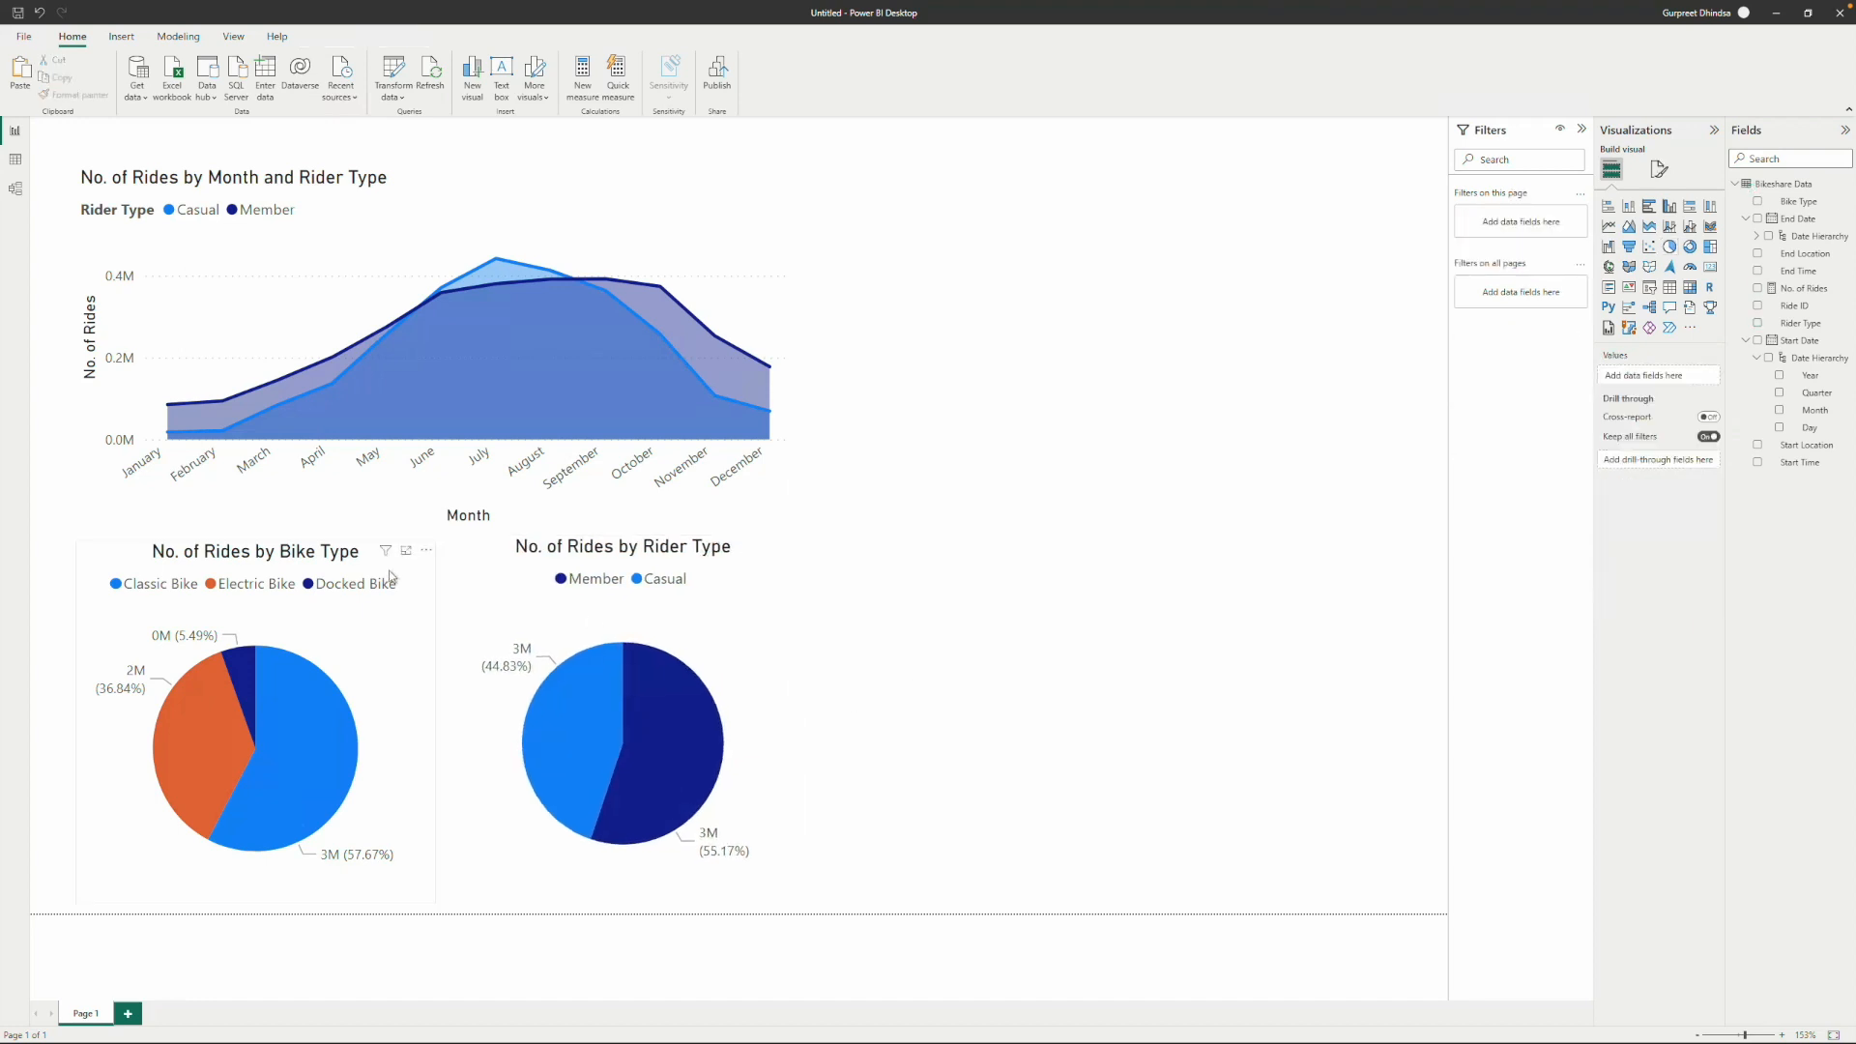
# Move the Rider Type pie chart to the right of the area chart and the Bike Type pie chart to the far right of that row.
pyautogui.moveTo(474, 594); pyautogui.dragTo(823, 212)
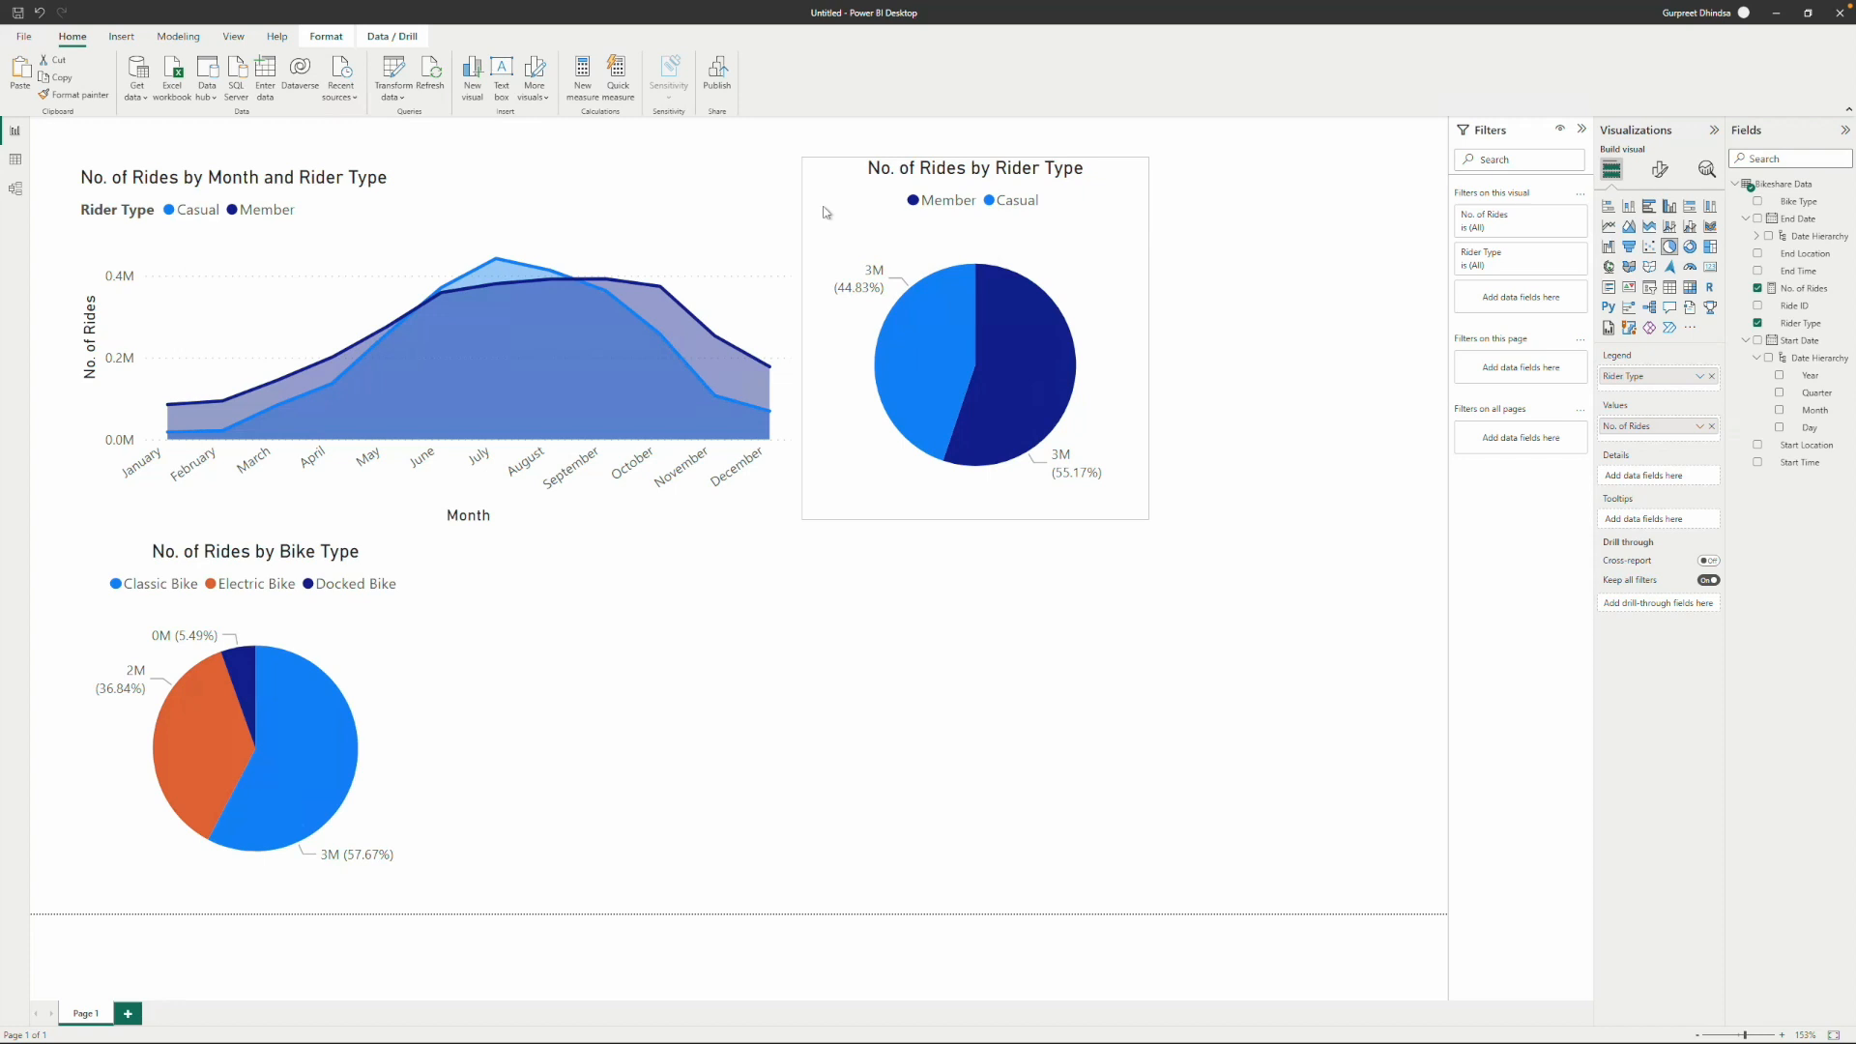
pyautogui.click(357, 652)
pyautogui.moveTo(357, 652); pyautogui.dragTo(1376, 243)
# Adjust the widths and placement of the area chart and Rider Type pie chart to fit one row with the Bike Type pie chart.
pyautogui.click(781, 330)
pyautogui.moveTo(796, 349)
pyautogui.mouseDown()
pyautogui.moveTo(770, 351)
pyautogui.moveTo(806, 364)
pyautogui.mouseUp()
pyautogui.moveTo(1121, 354)
pyautogui.mouseDown()
pyautogui.moveTo(1090, 351)
pyautogui.moveTo(1128, 380)
pyautogui.mouseUp()
pyautogui.click(1133, 366)
pyautogui.click(1015, 682)
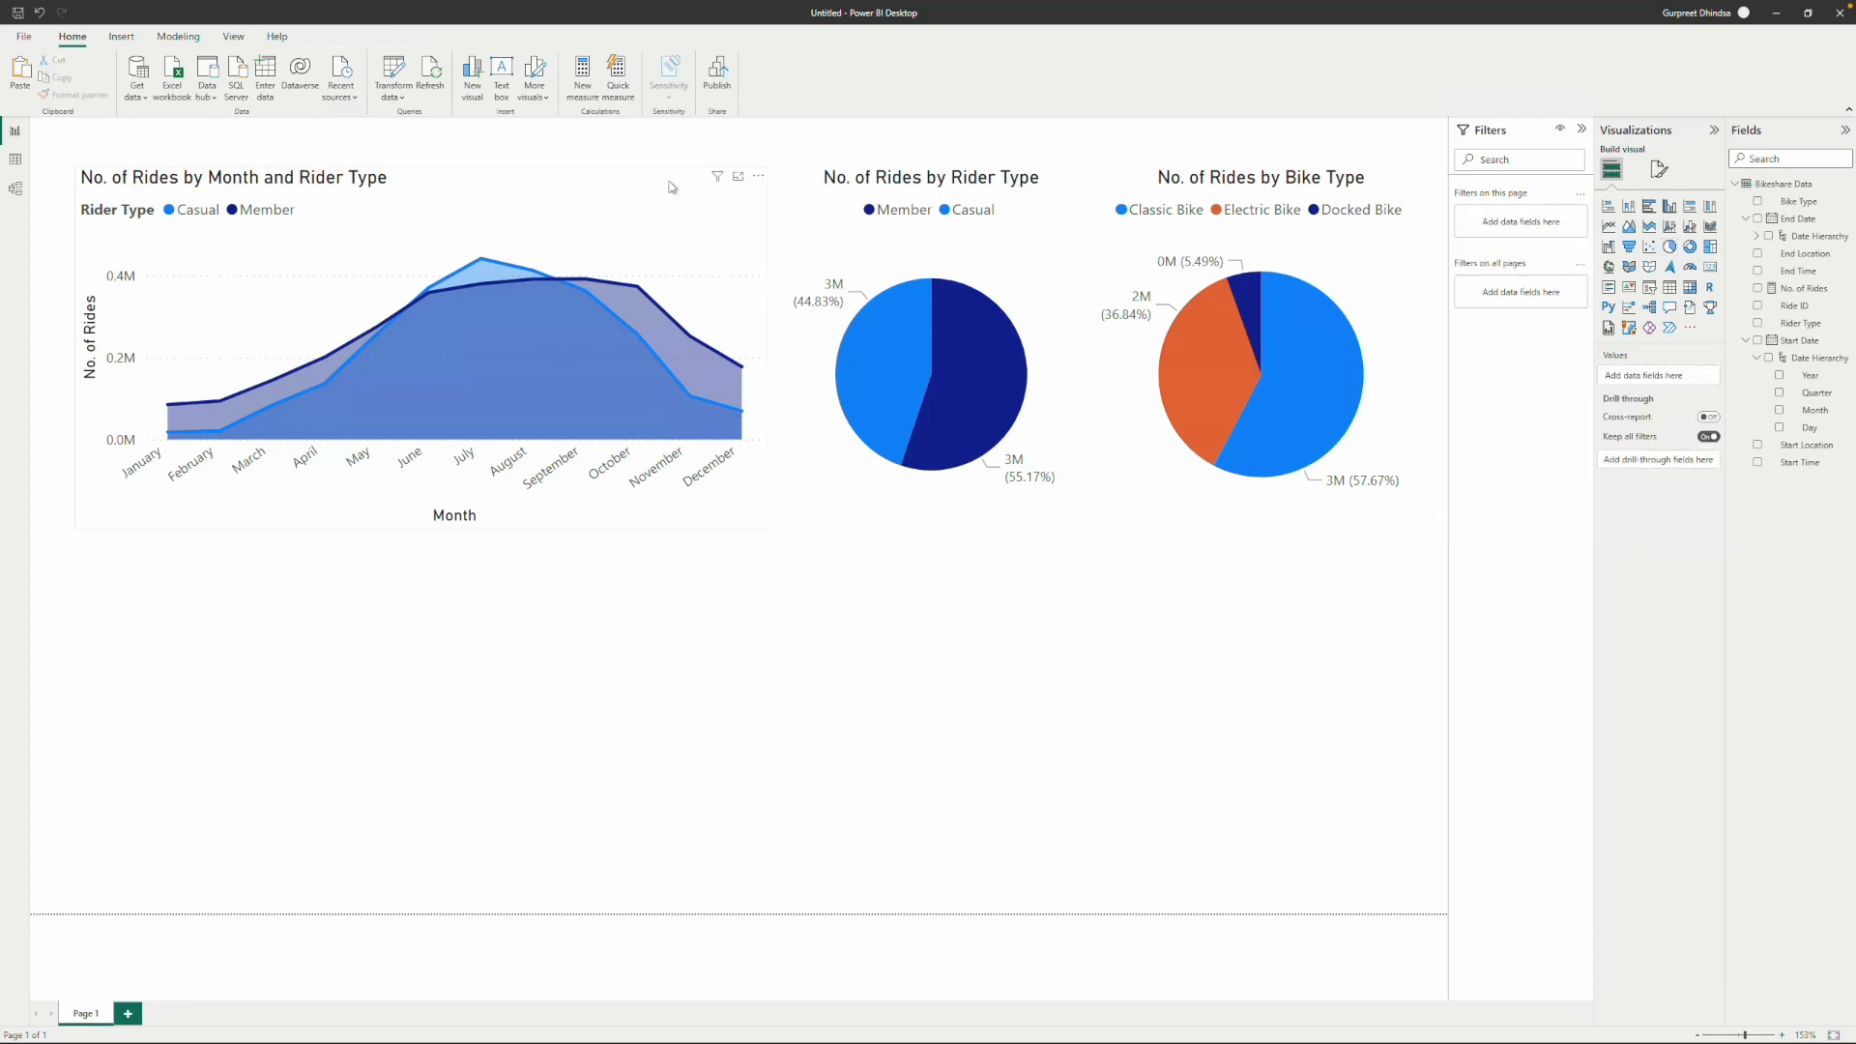
# Shift the area chart toward the page's left edge and widen the Rider Type pie chart into the gap beside it.
pyautogui.moveTo(650, 187); pyautogui.dragTo(788, 286)
pyautogui.click(786, 242)
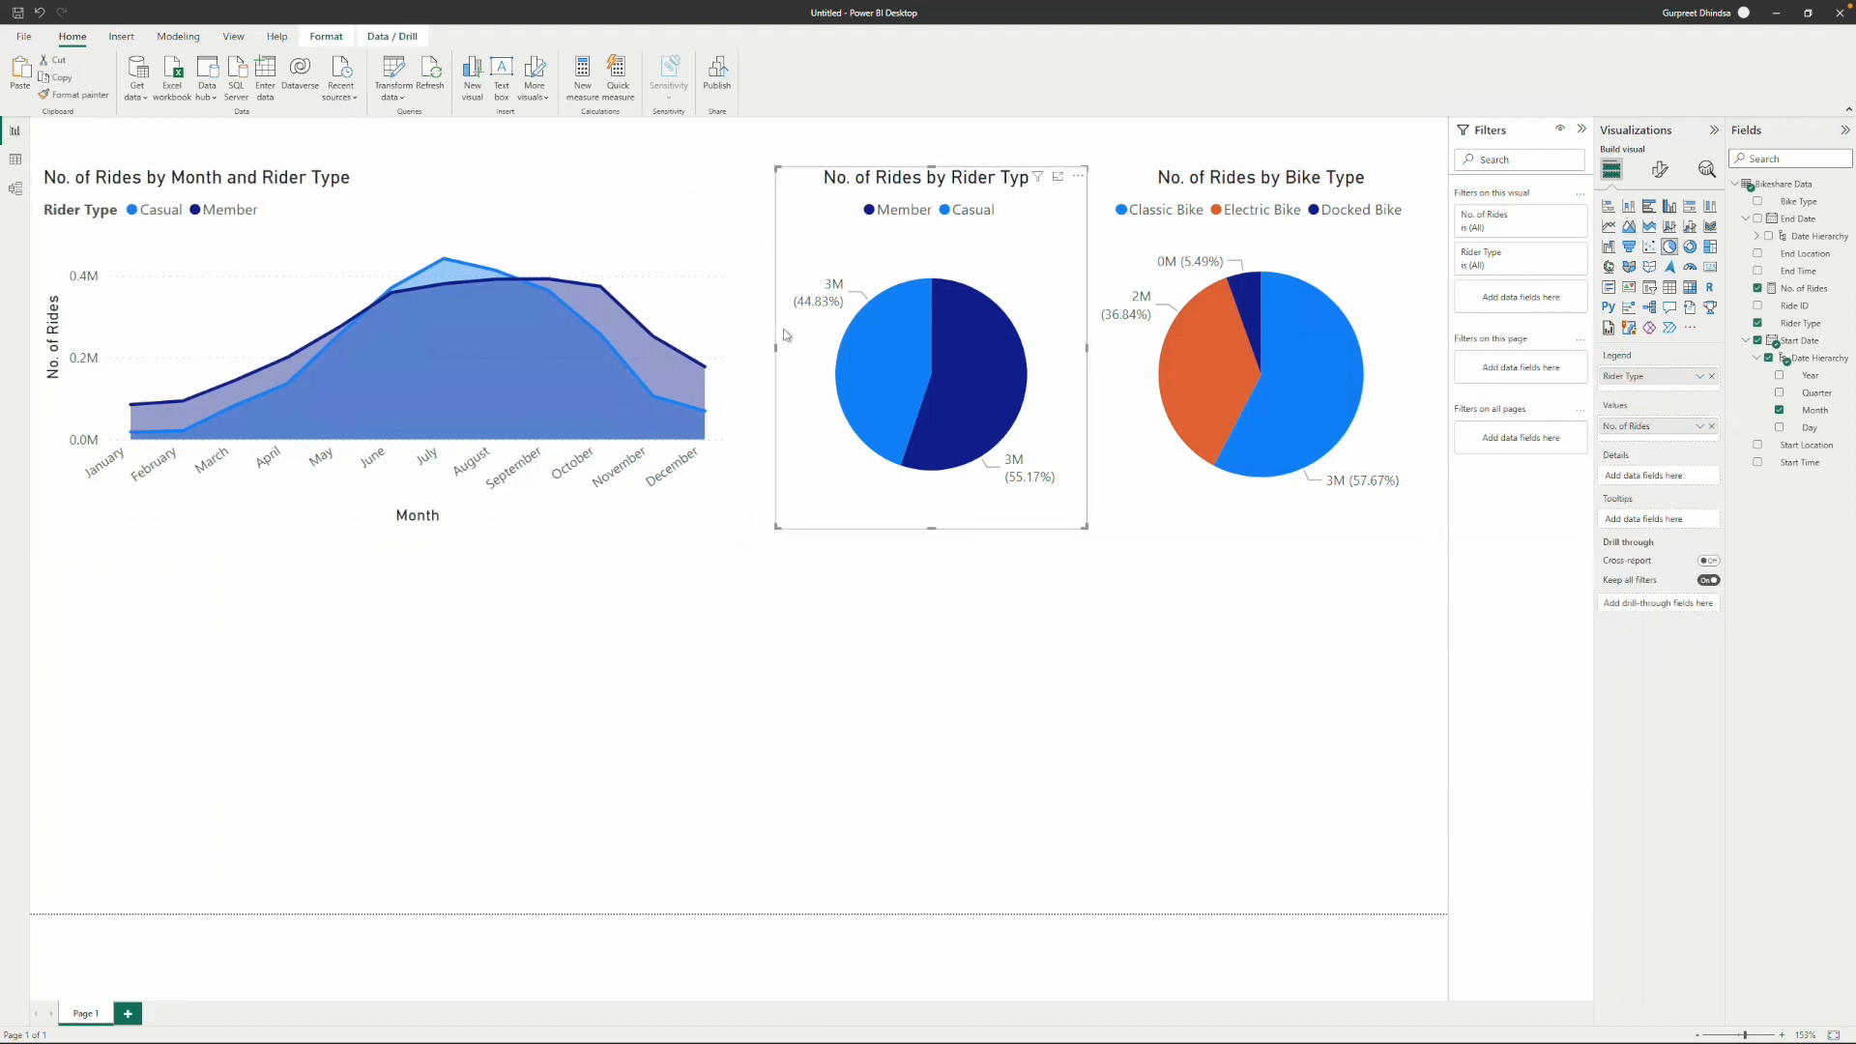
pyautogui.moveTo(779, 348); pyautogui.dragTo(758, 349)
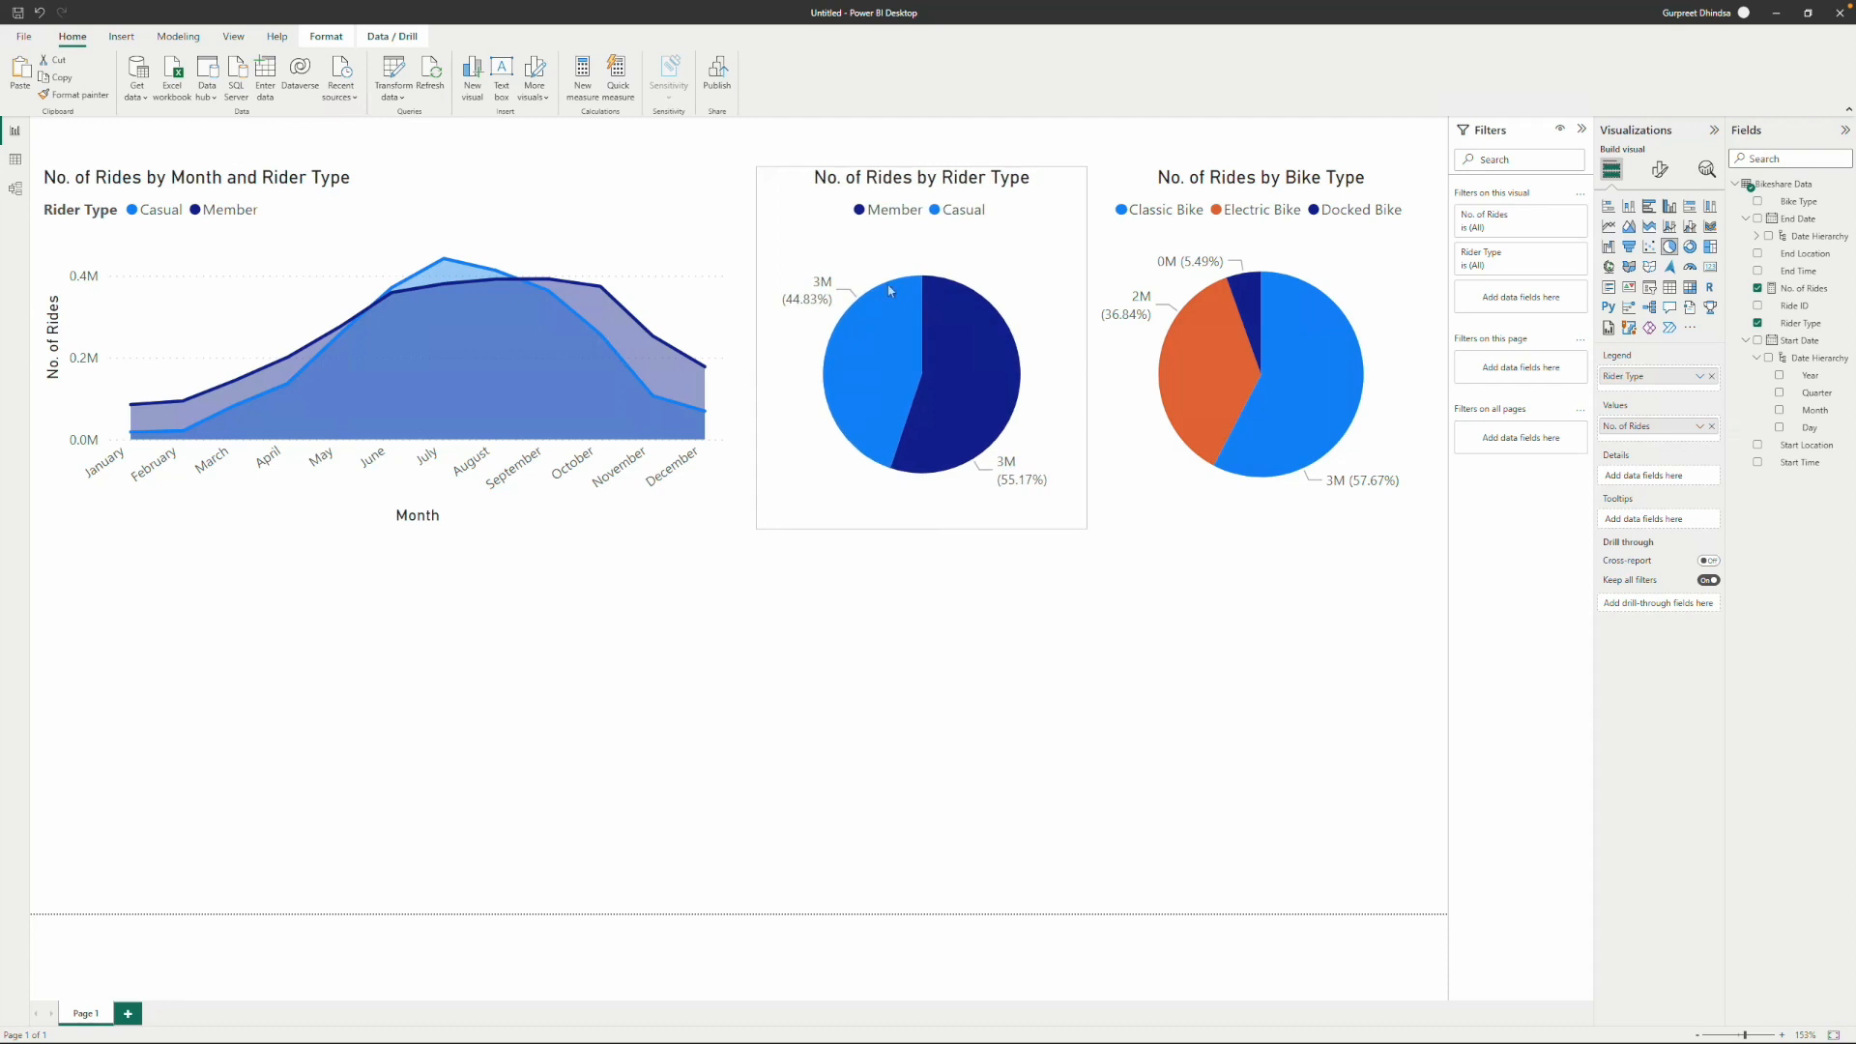
pyautogui.click(1094, 621)
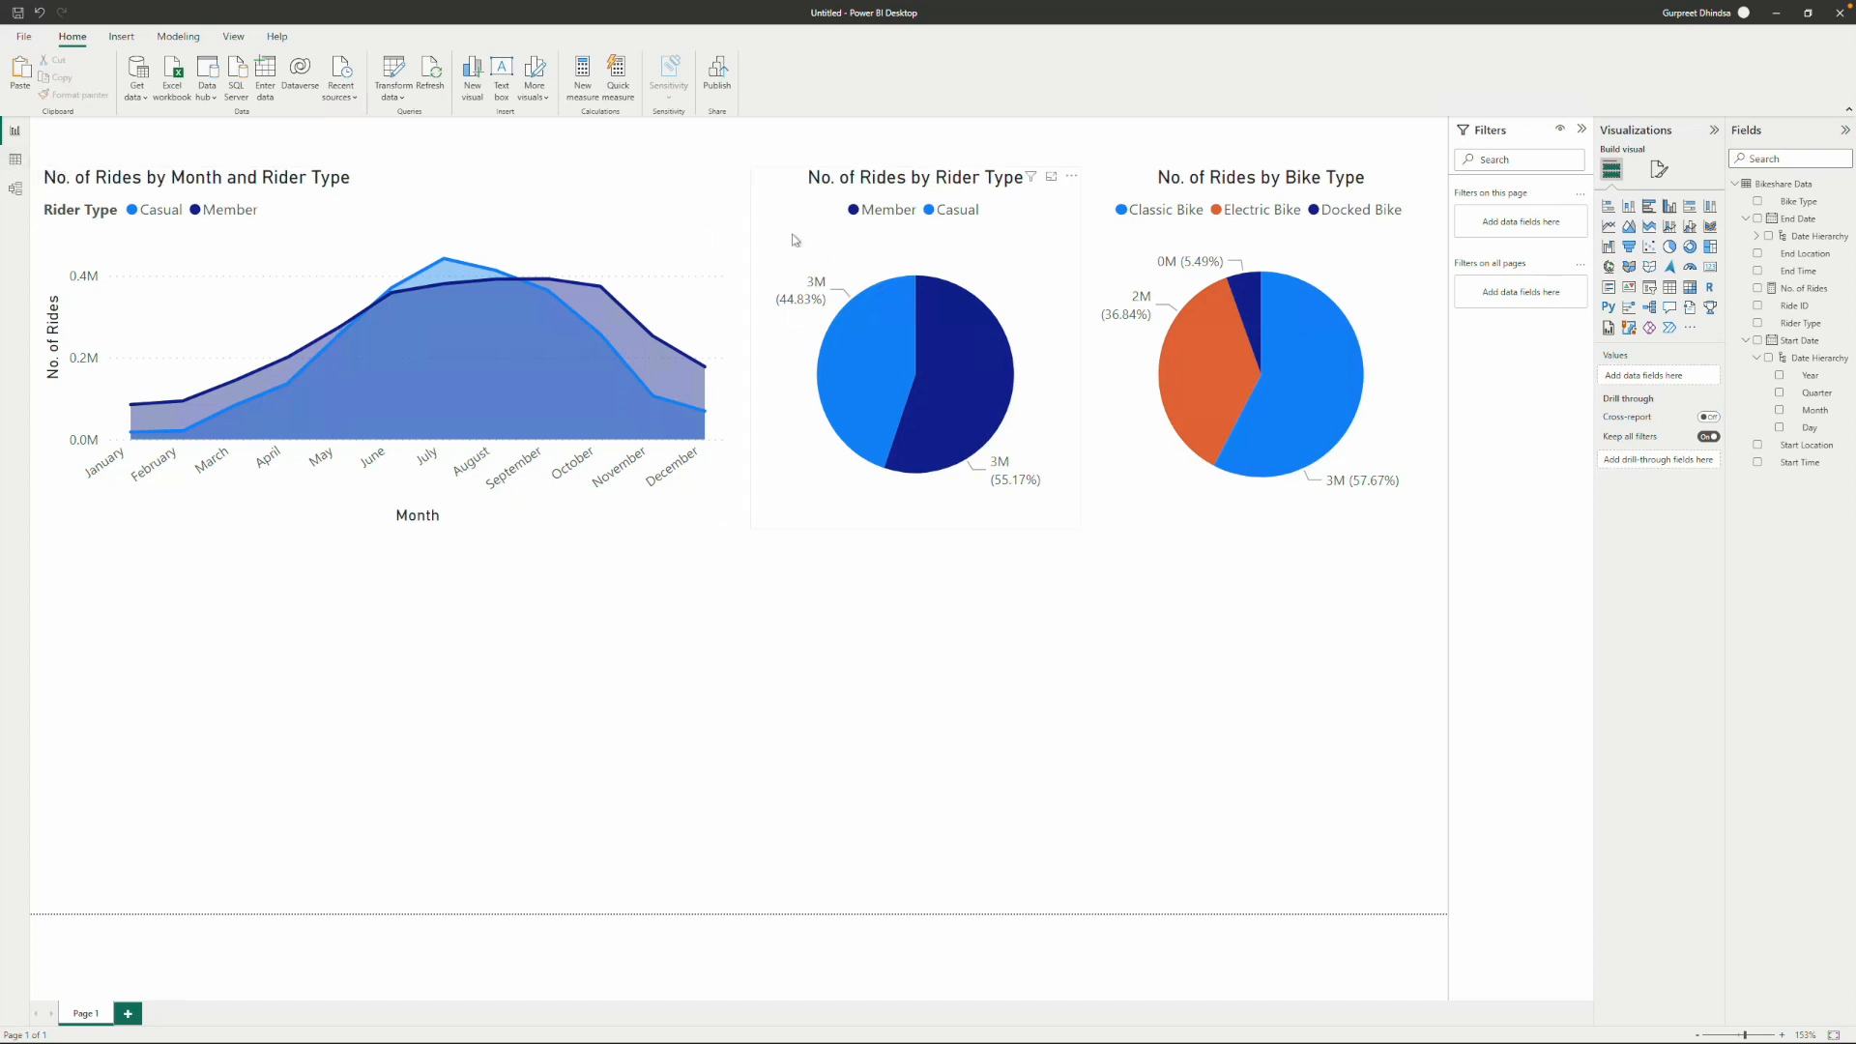
# Center the area chart's title horizontally.
pyautogui.click(651, 213)
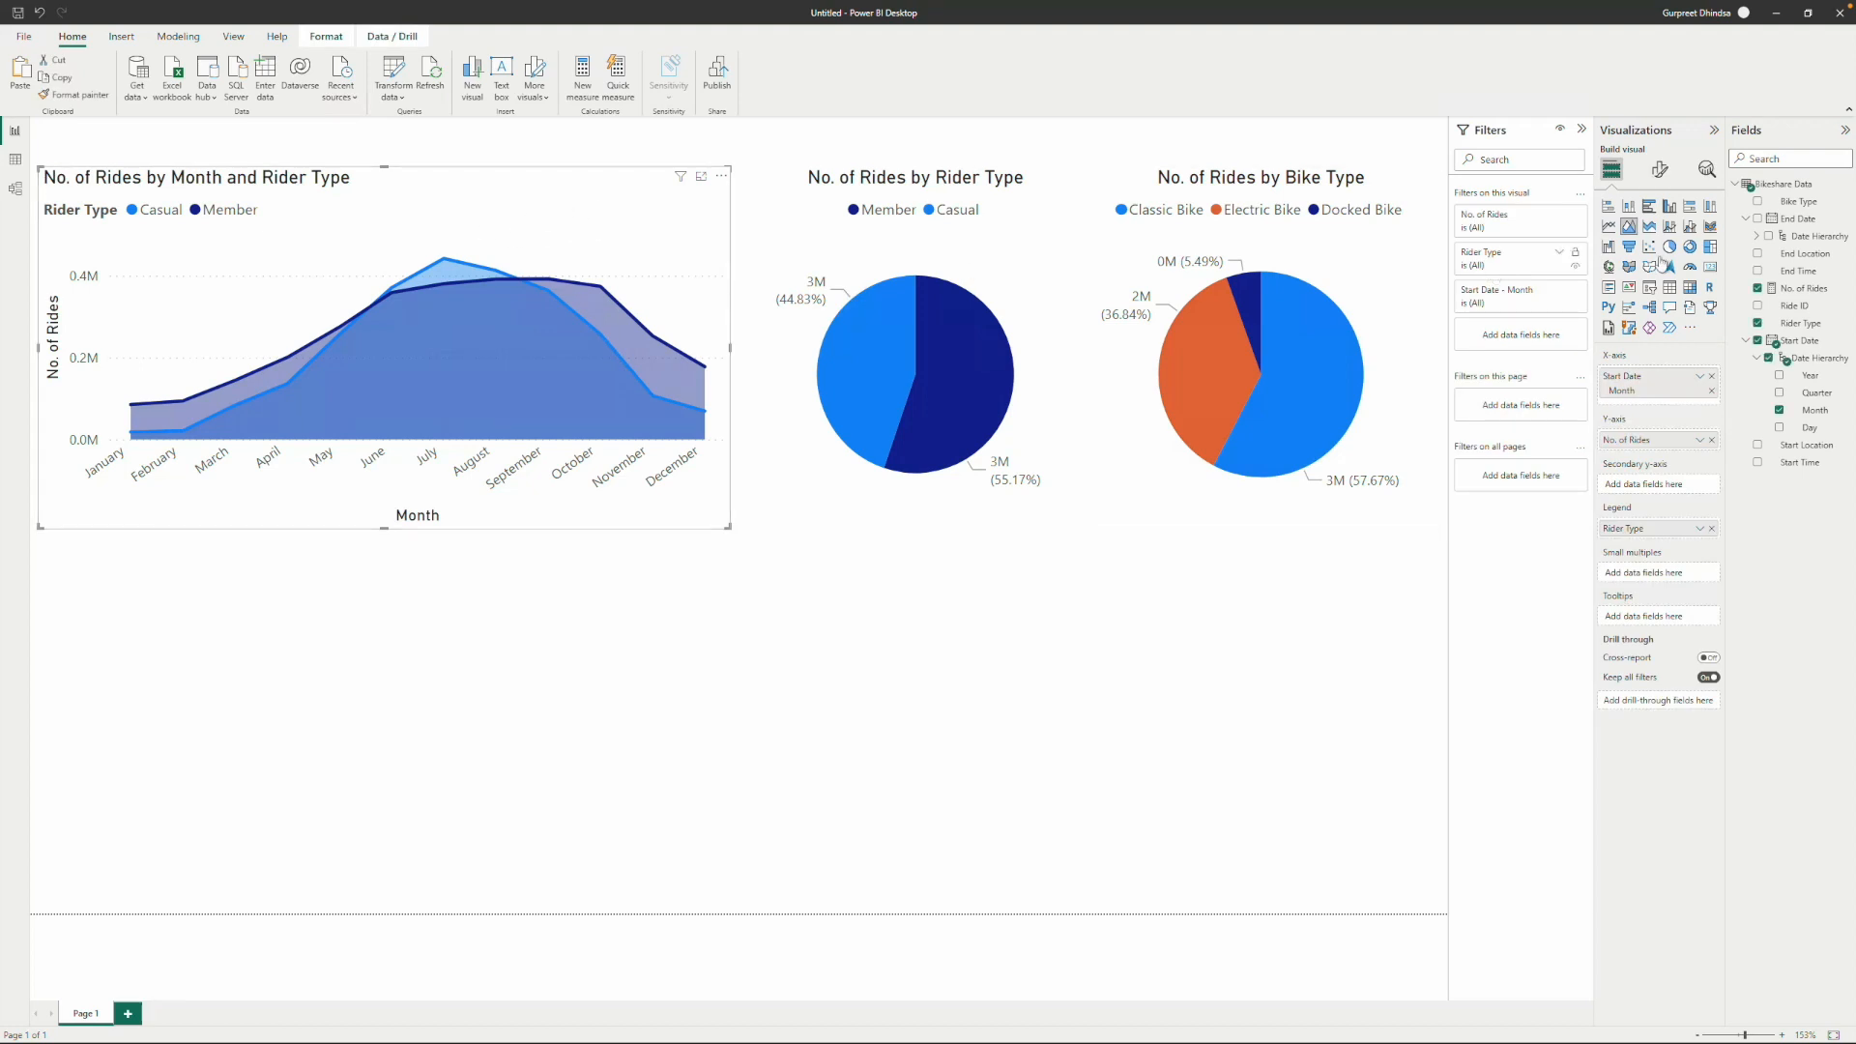
pyautogui.click(1660, 170)
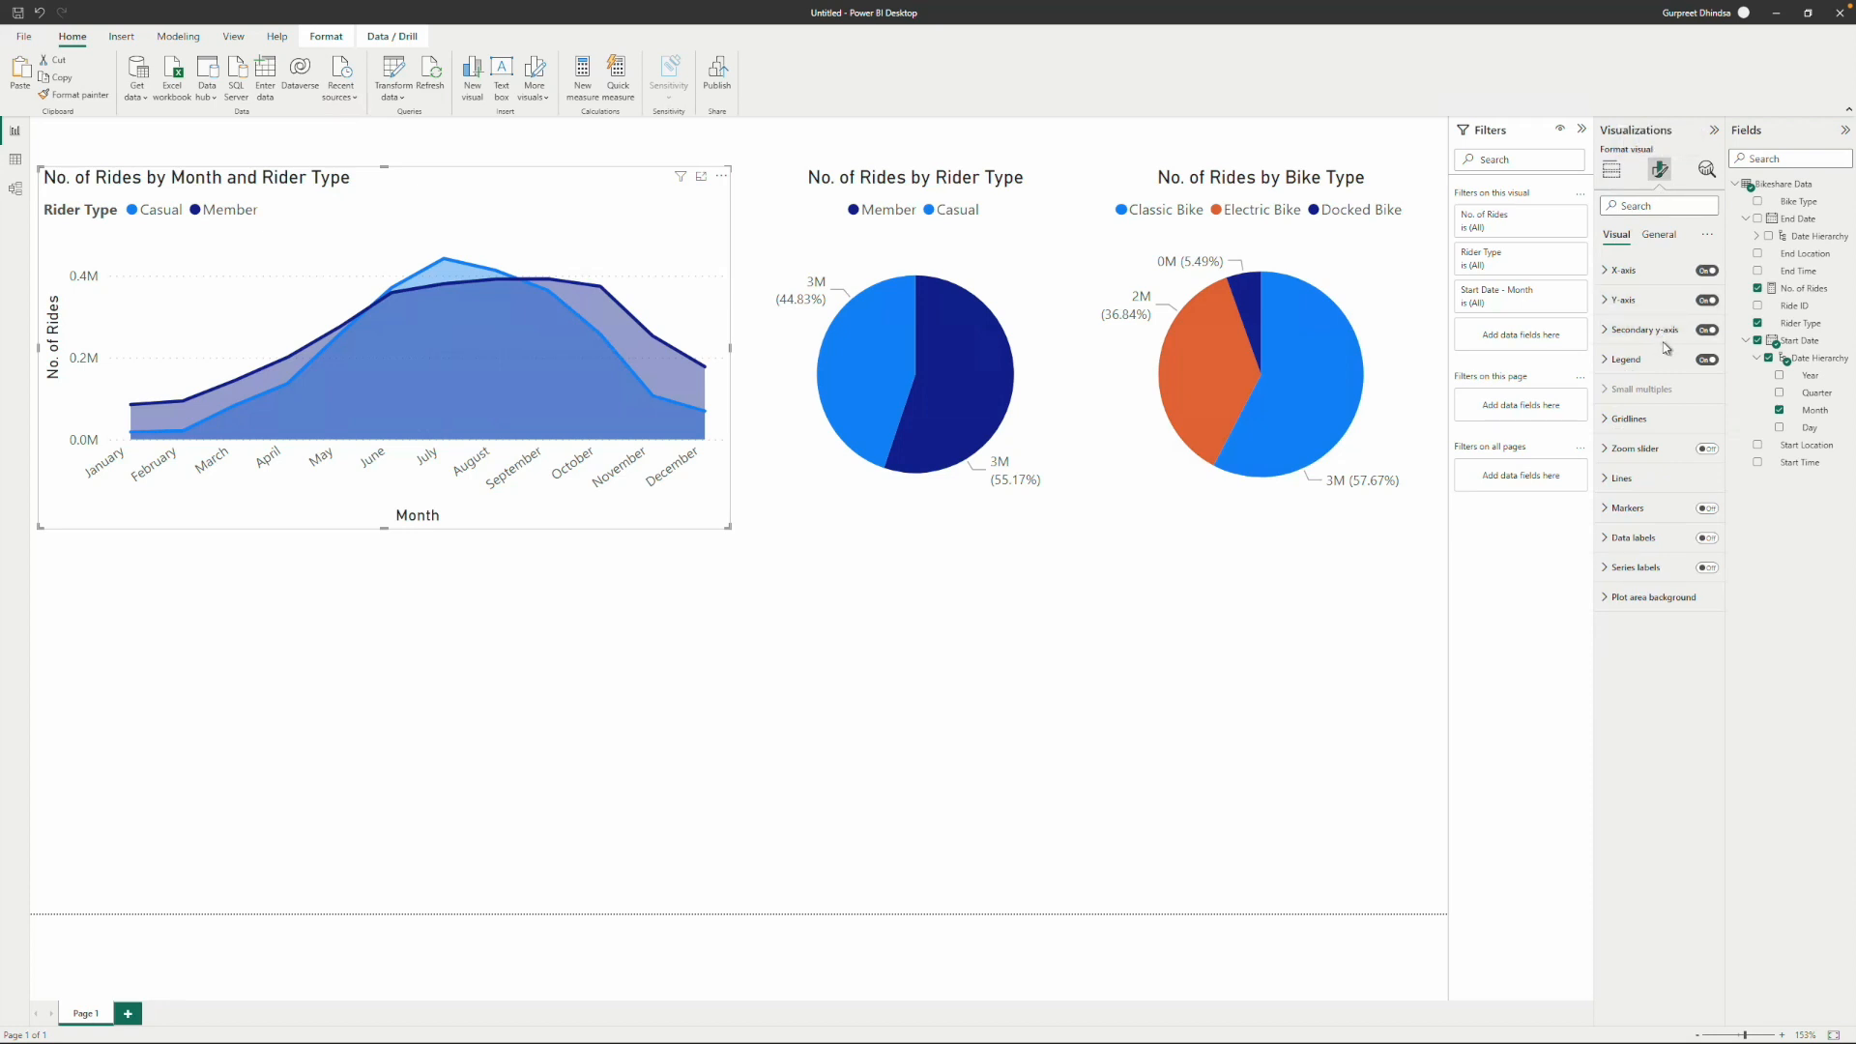
pyautogui.click(1659, 235)
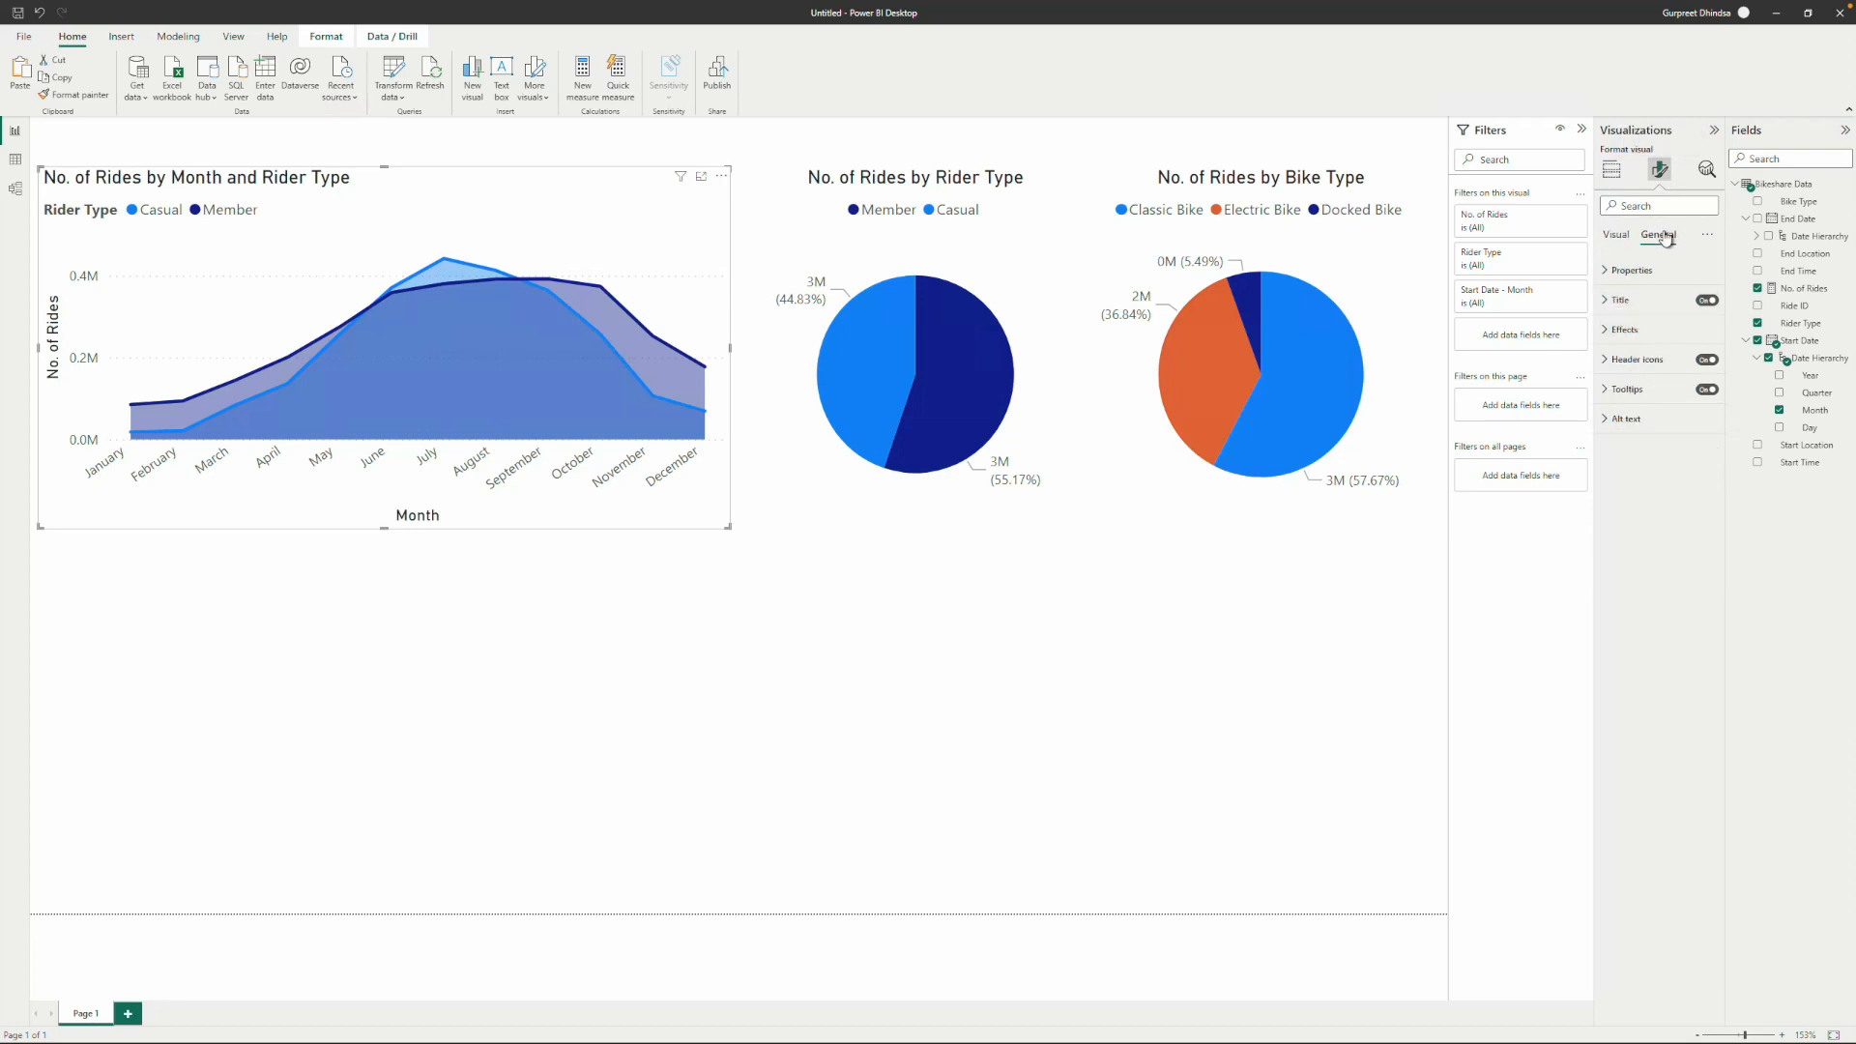
pyautogui.click(1622, 304)
pyautogui.click(1634, 556)
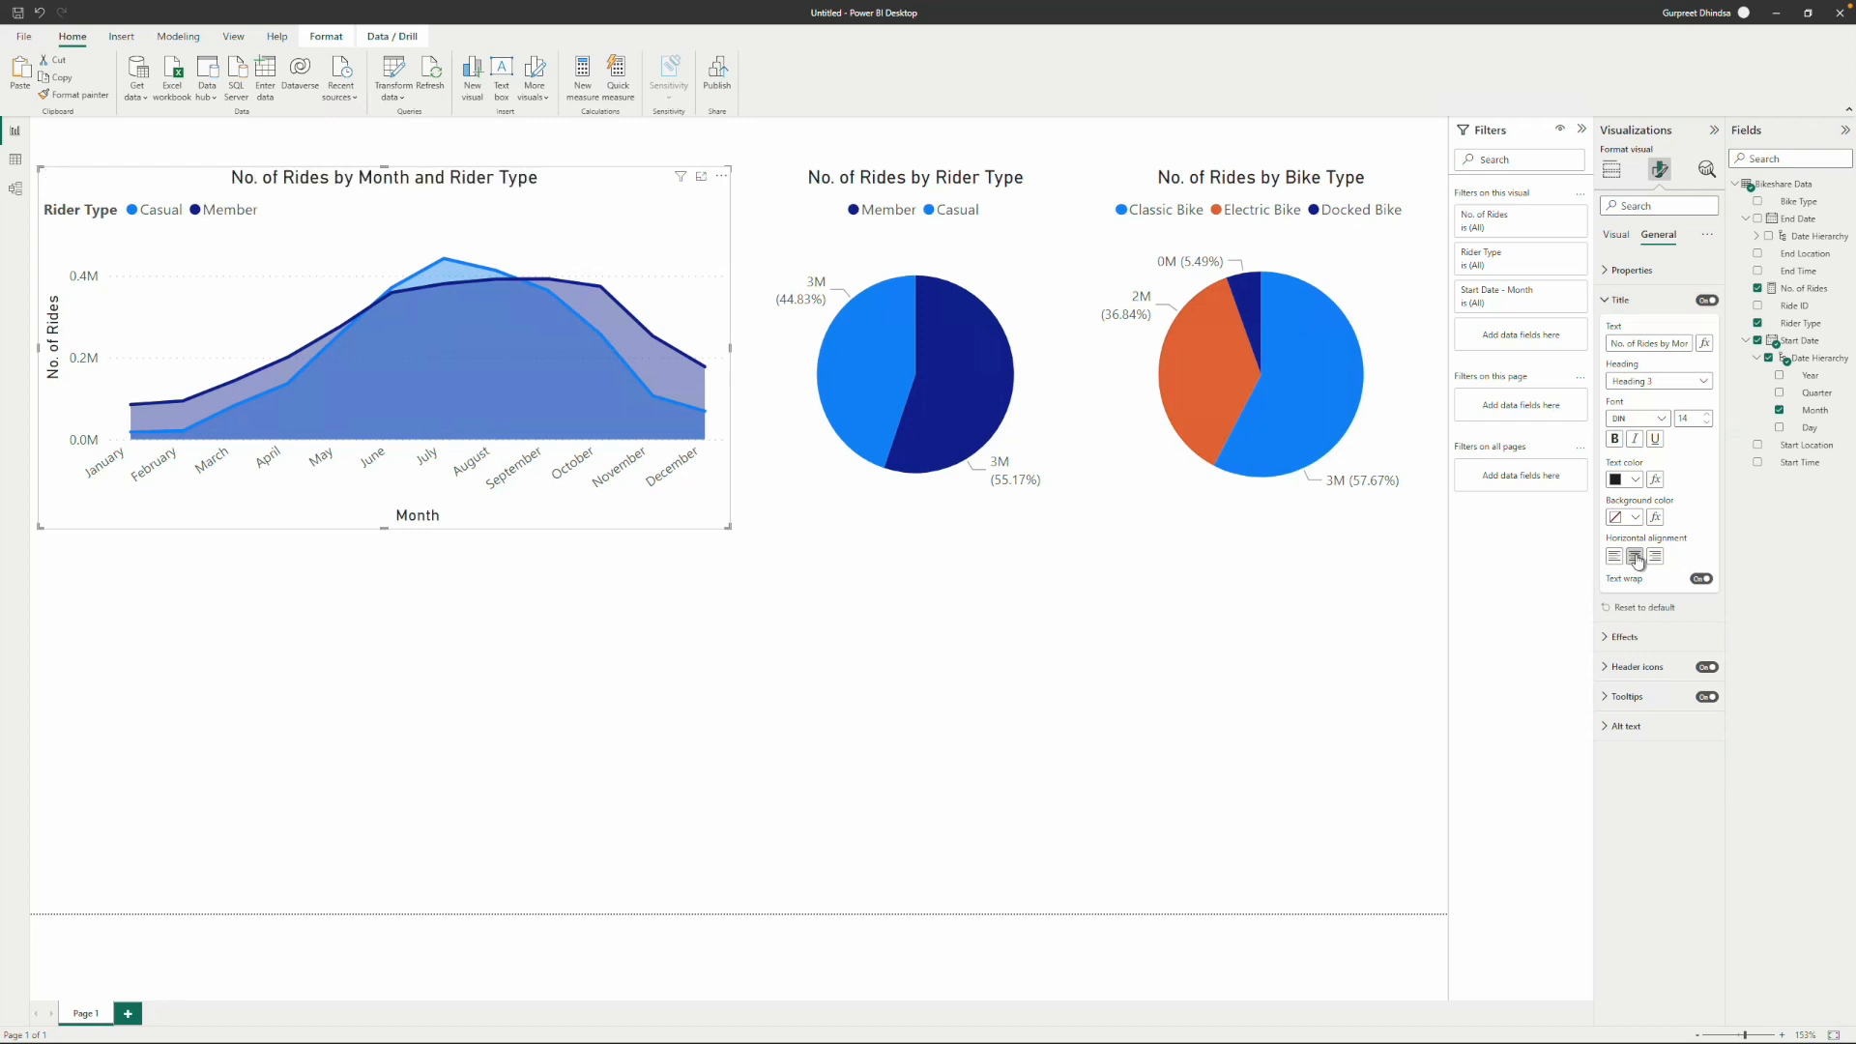
# Set the area chart's legend position to Top center and turn off the legend title.
pyautogui.click(1620, 237)
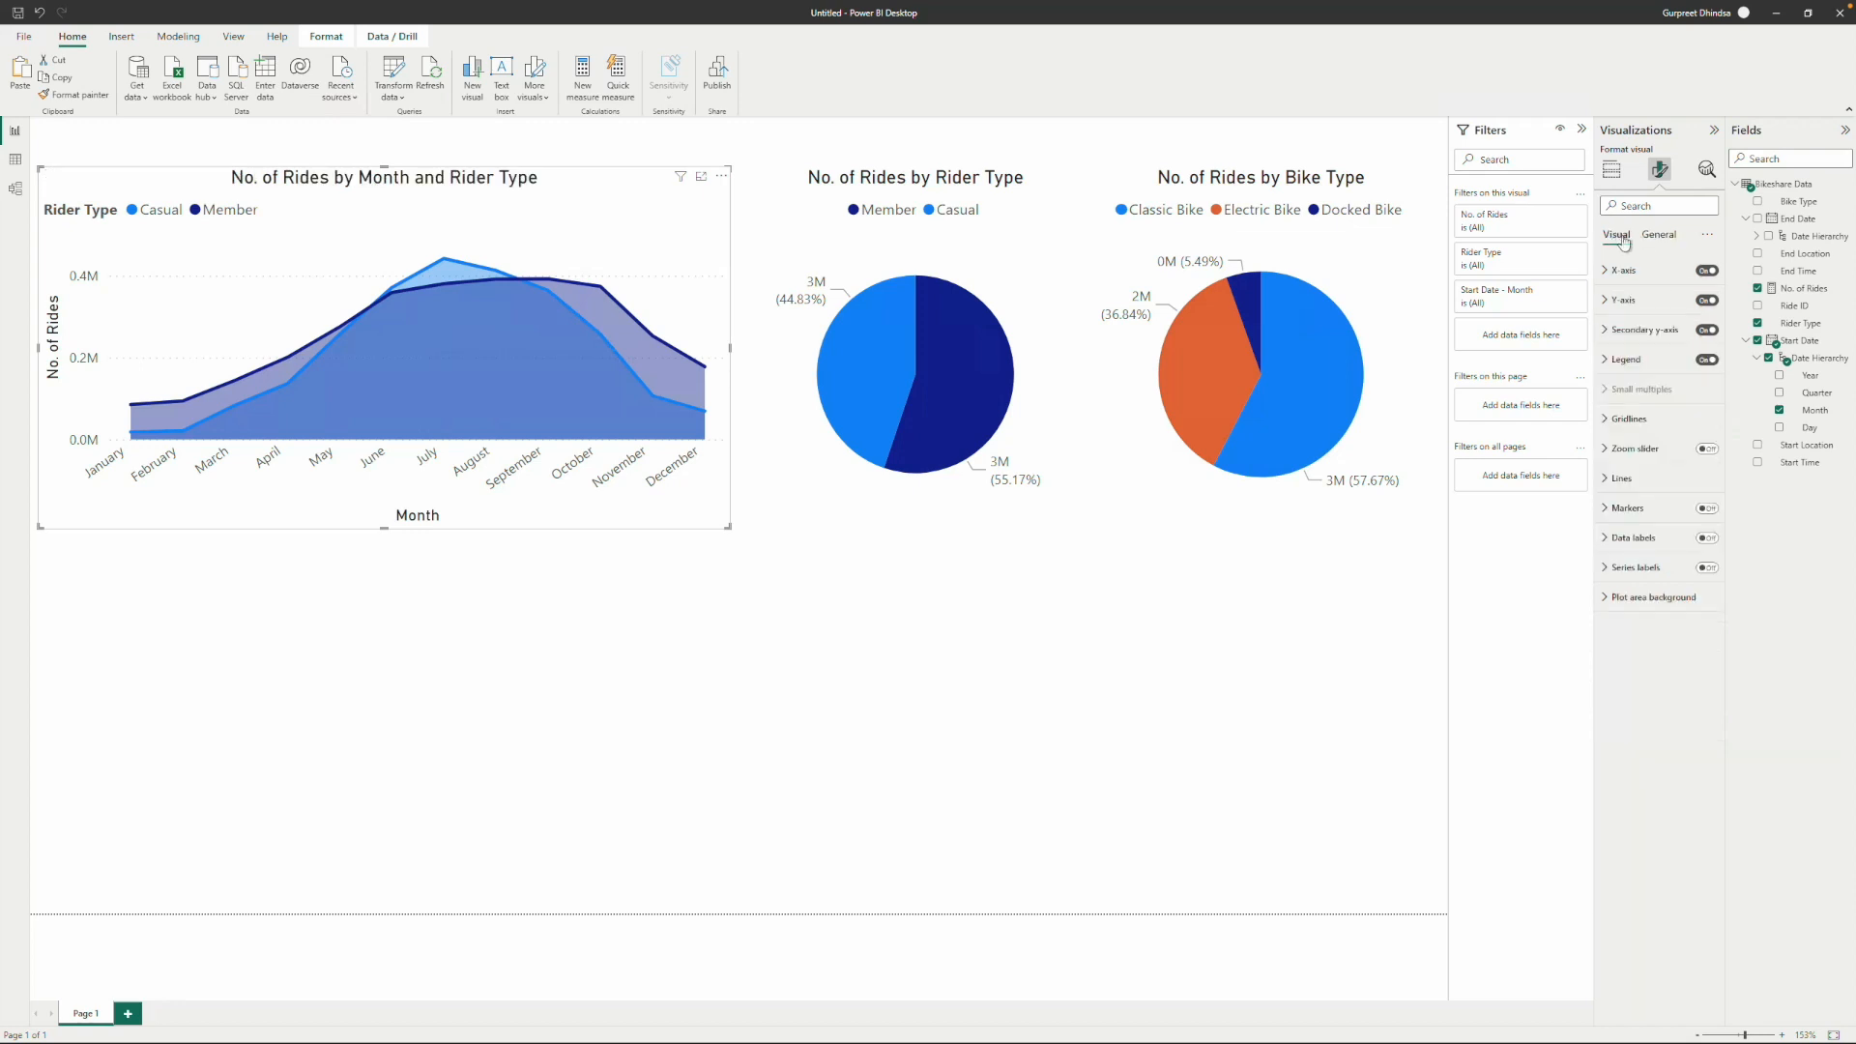
pyautogui.click(1612, 362)
pyautogui.click(1647, 426)
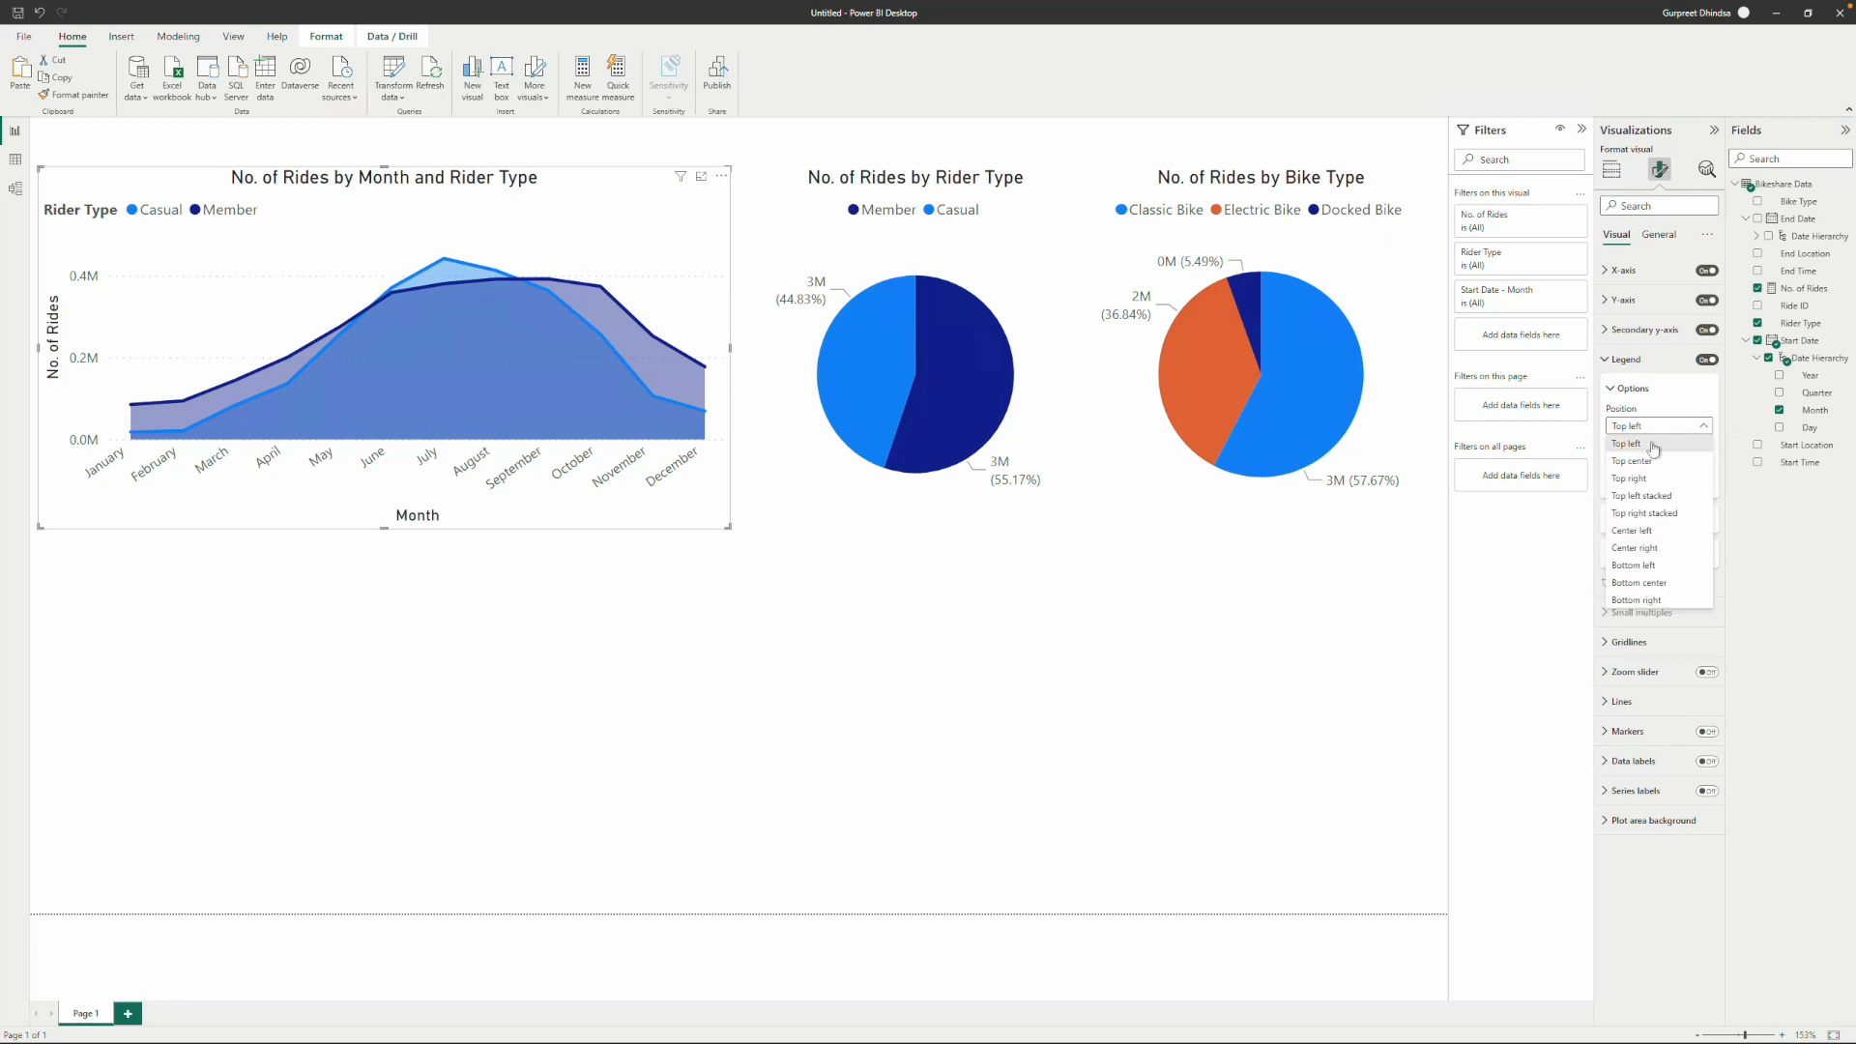
pyautogui.click(1650, 462)
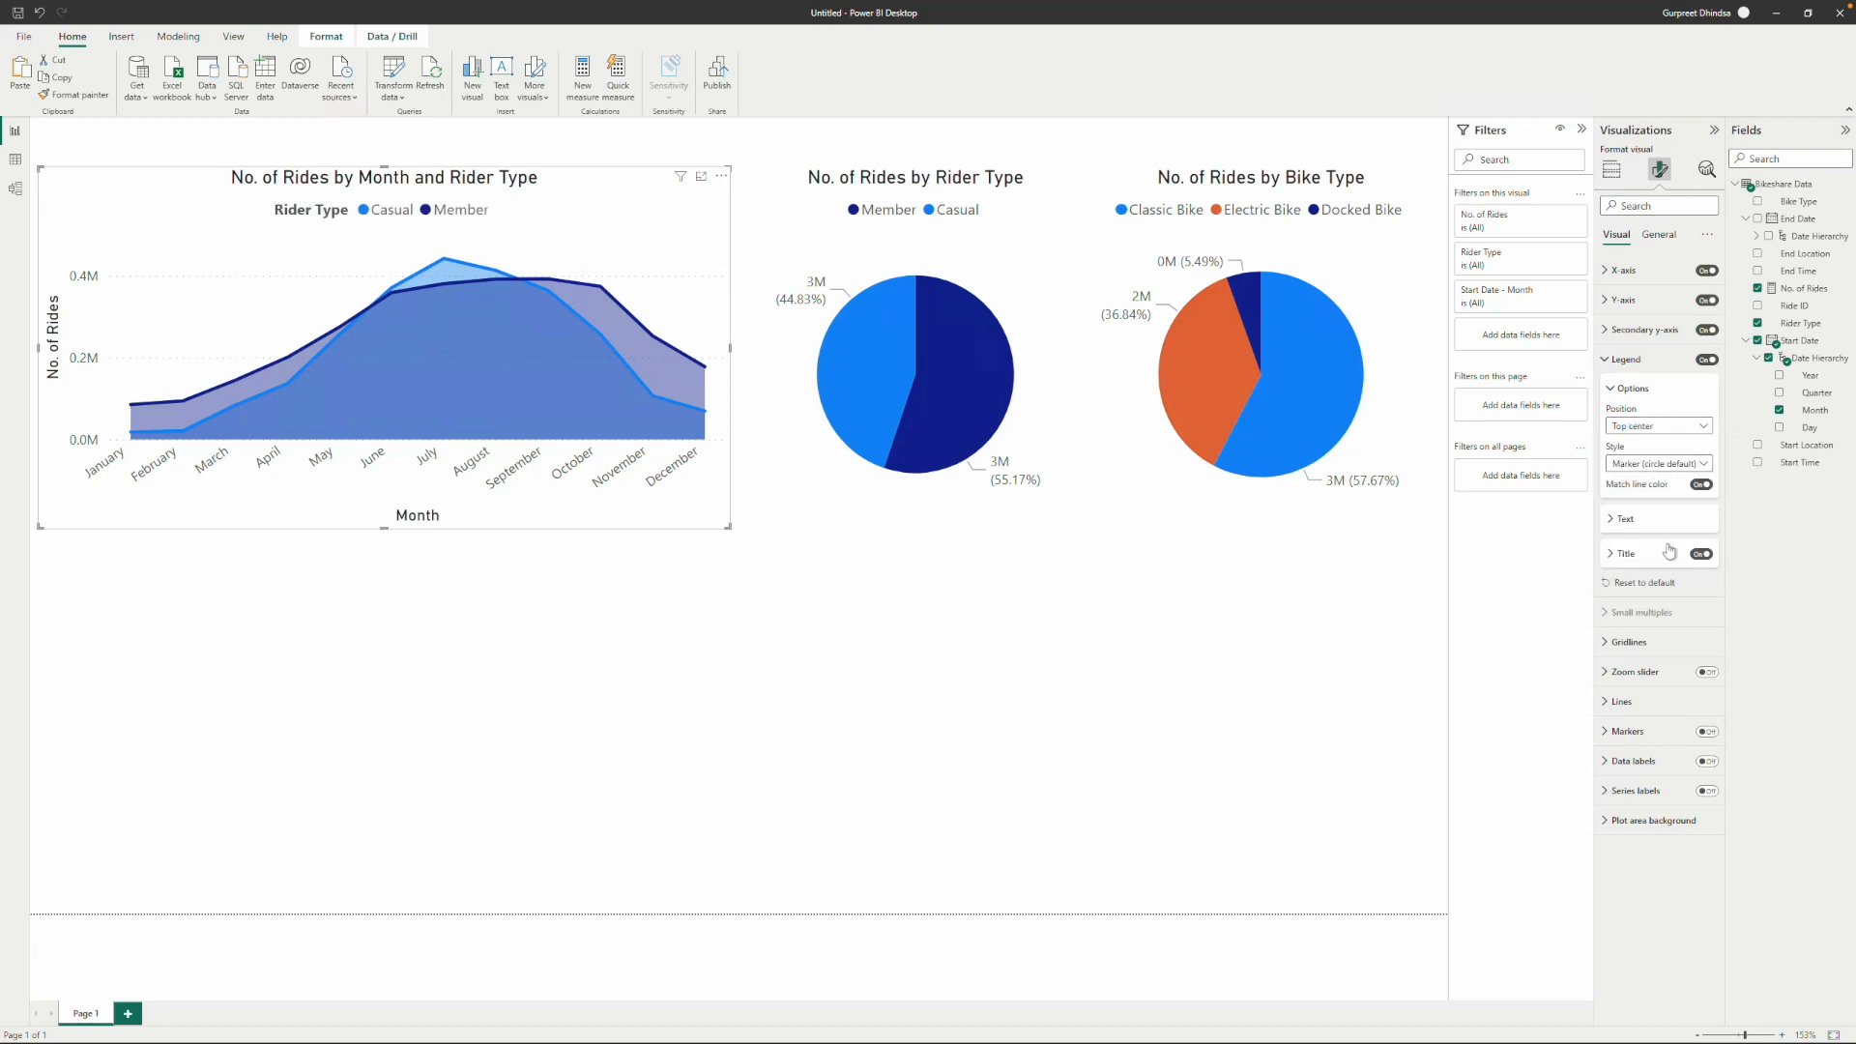
pyautogui.click(1703, 555)
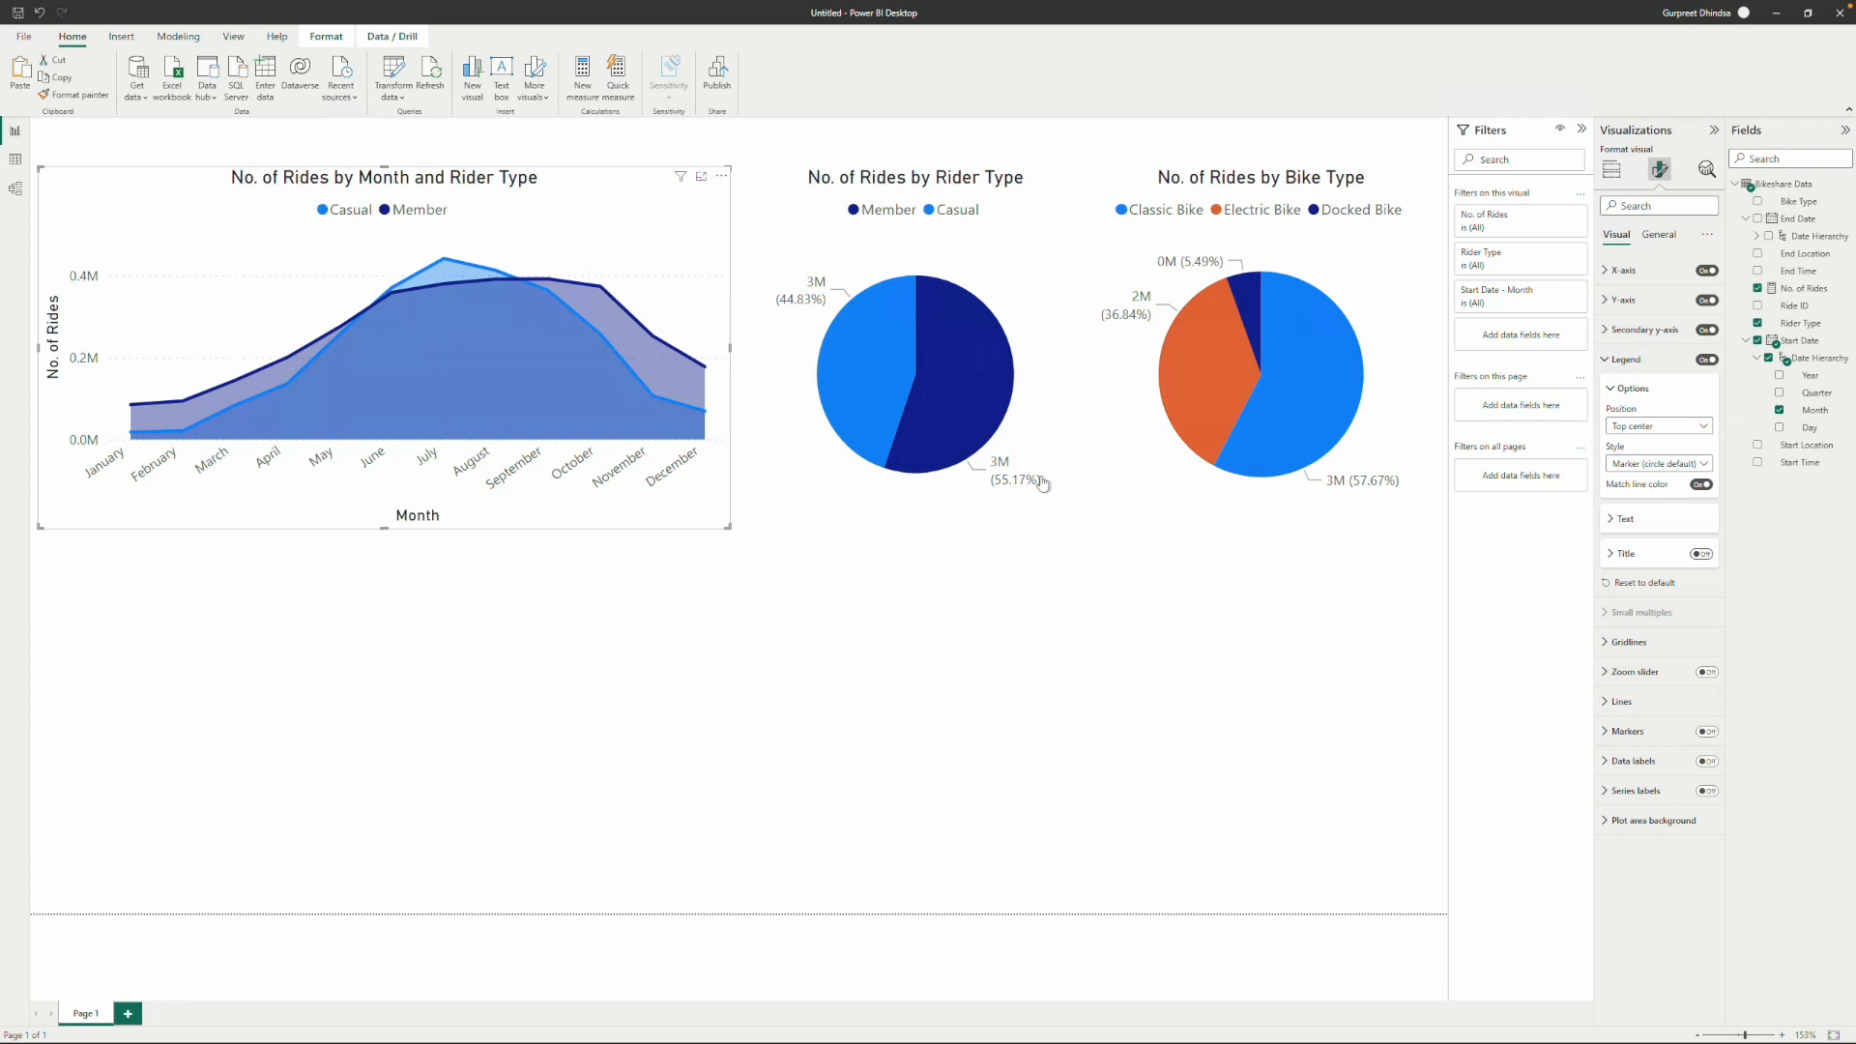
# Nudge the area chart slightly right, duplicate it, and place the copy directly below the original.
pyautogui.moveTo(606, 192); pyautogui.dragTo(635, 189)
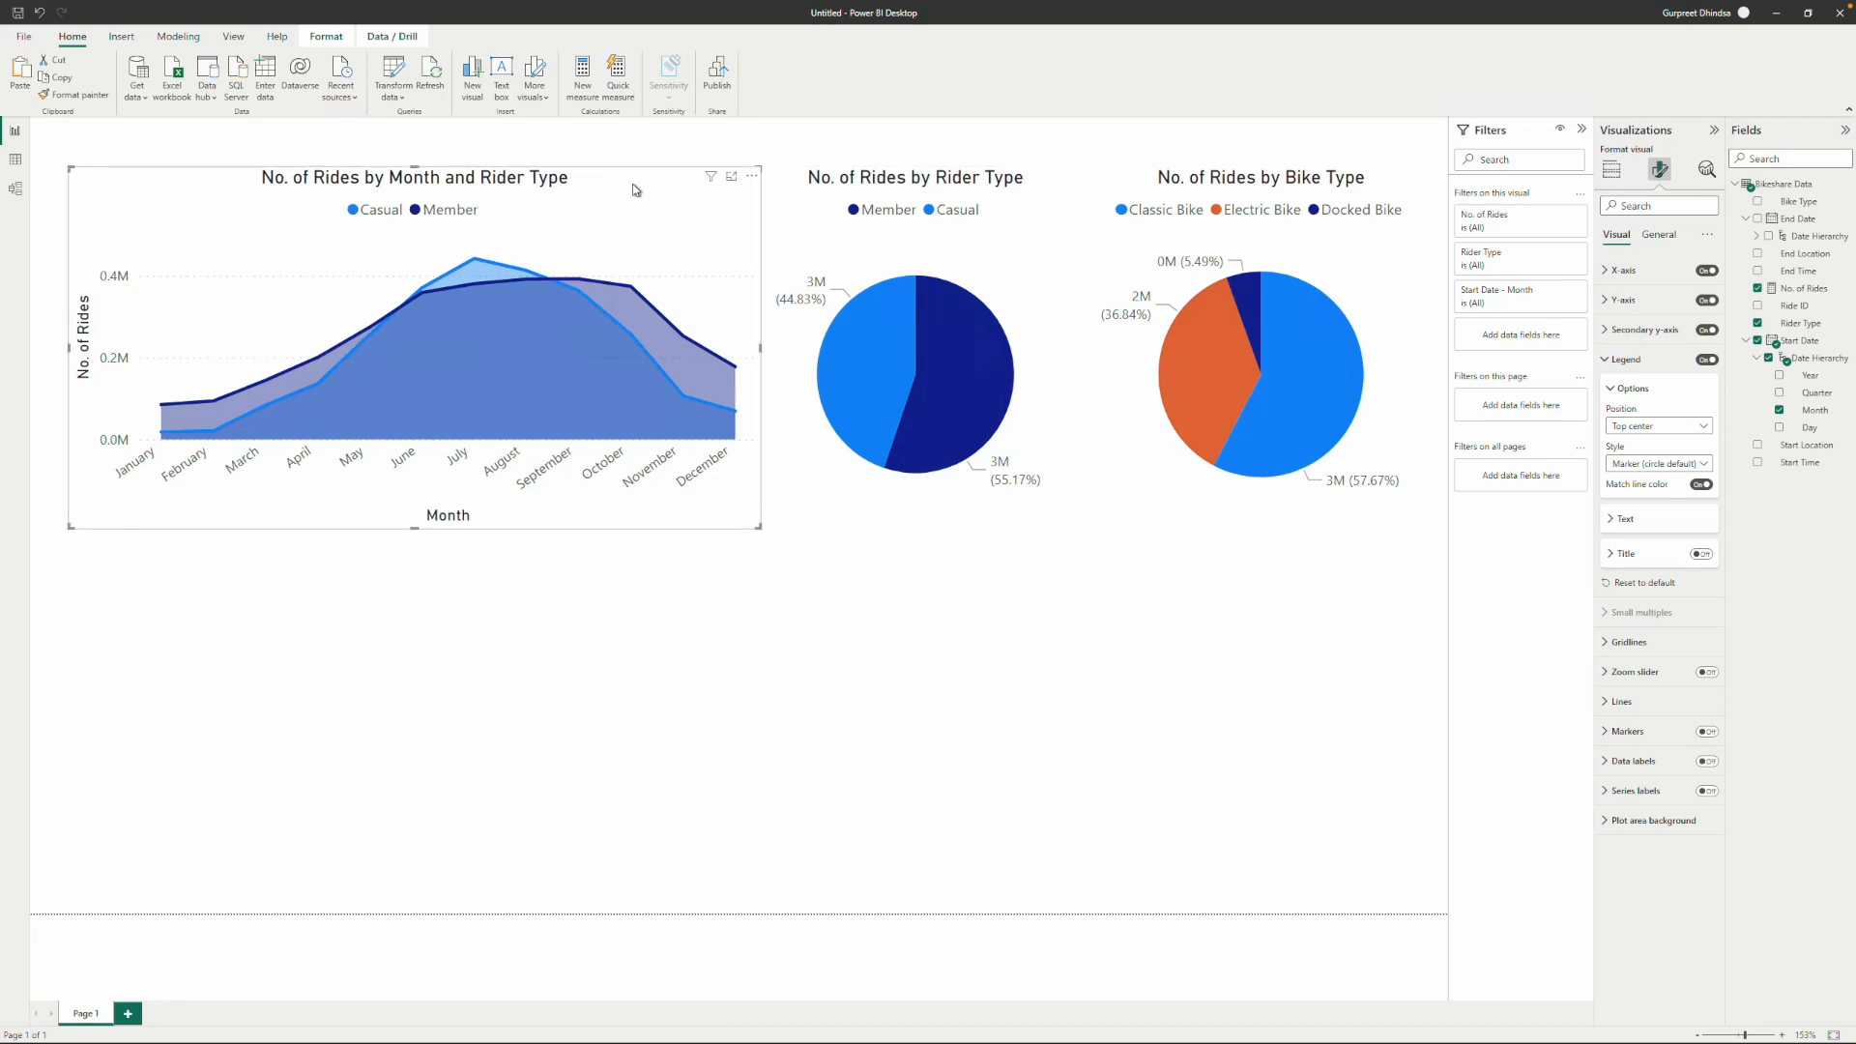
pyautogui.hotkey('ctrl', 'v')
pyautogui.moveTo(633, 515); pyautogui.dragTo(628, 555)
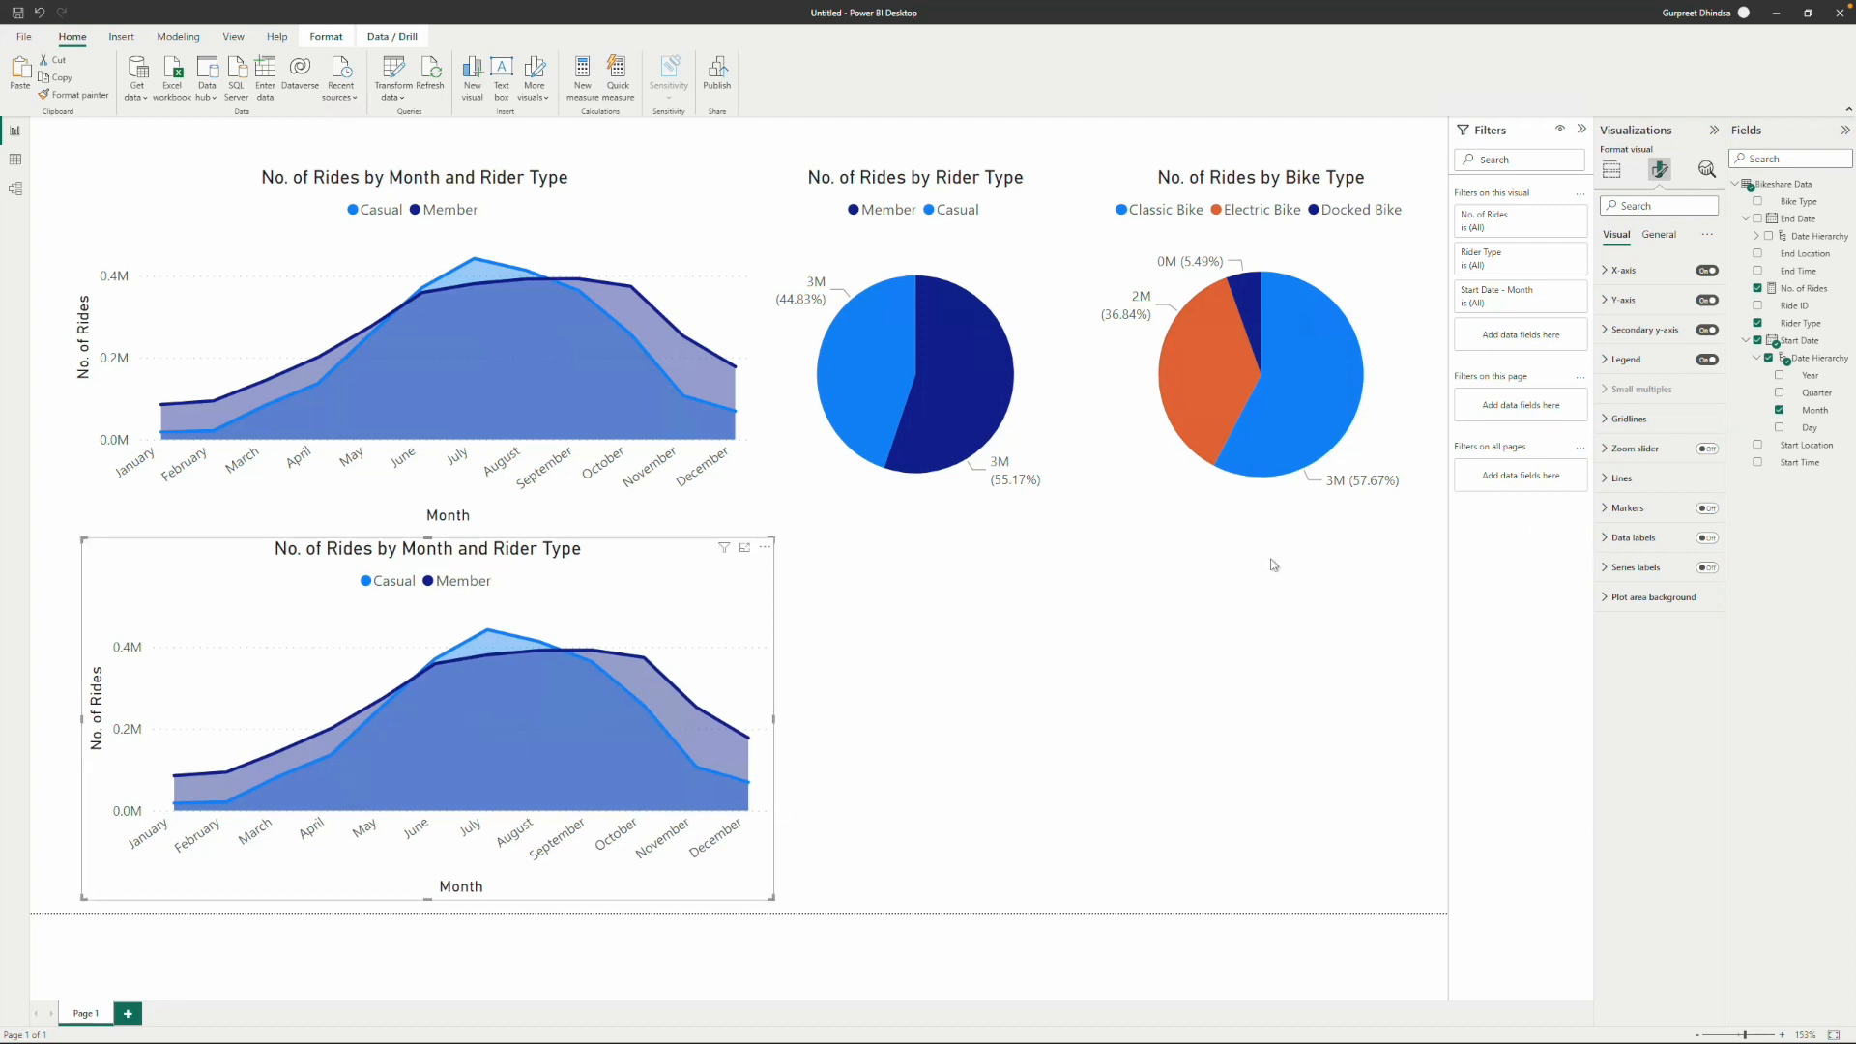
# Add a new calculated table in the data view and name it Dates in its formula.
pyautogui.click(1759, 237)
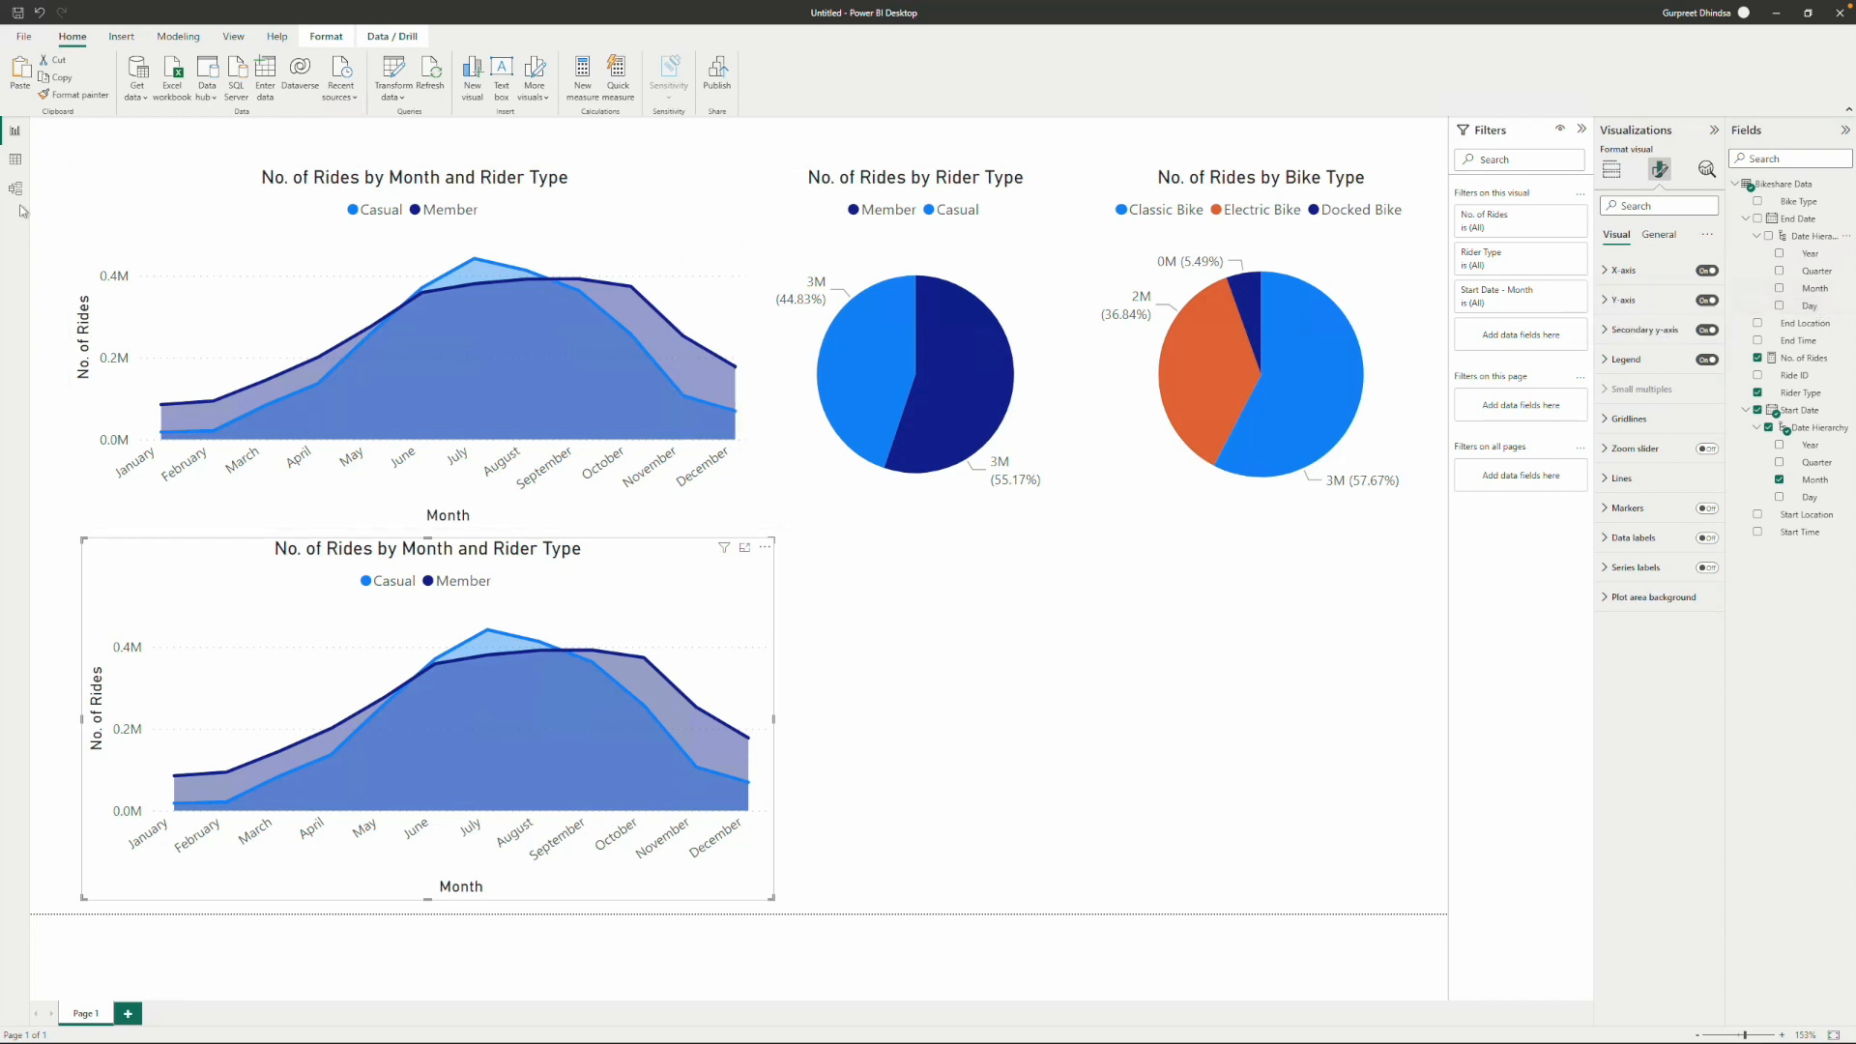
pyautogui.click(15, 161)
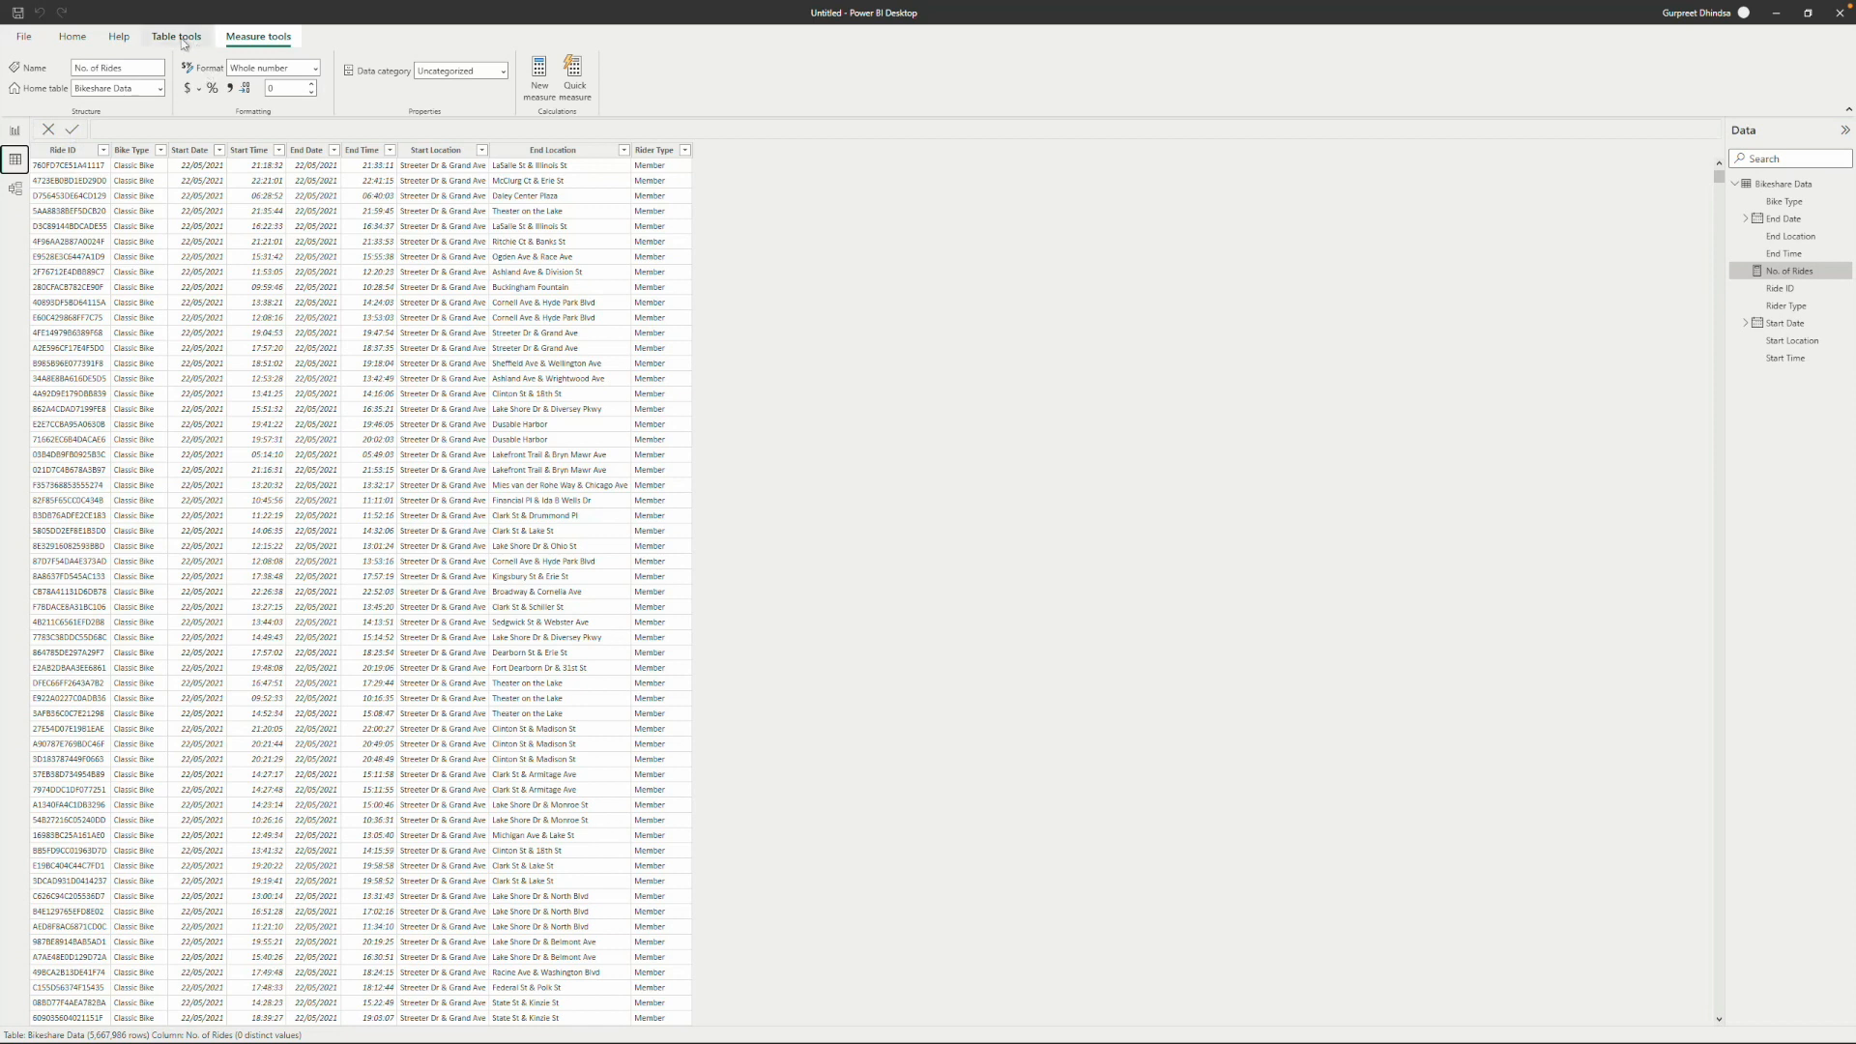
pyautogui.click(72, 36)
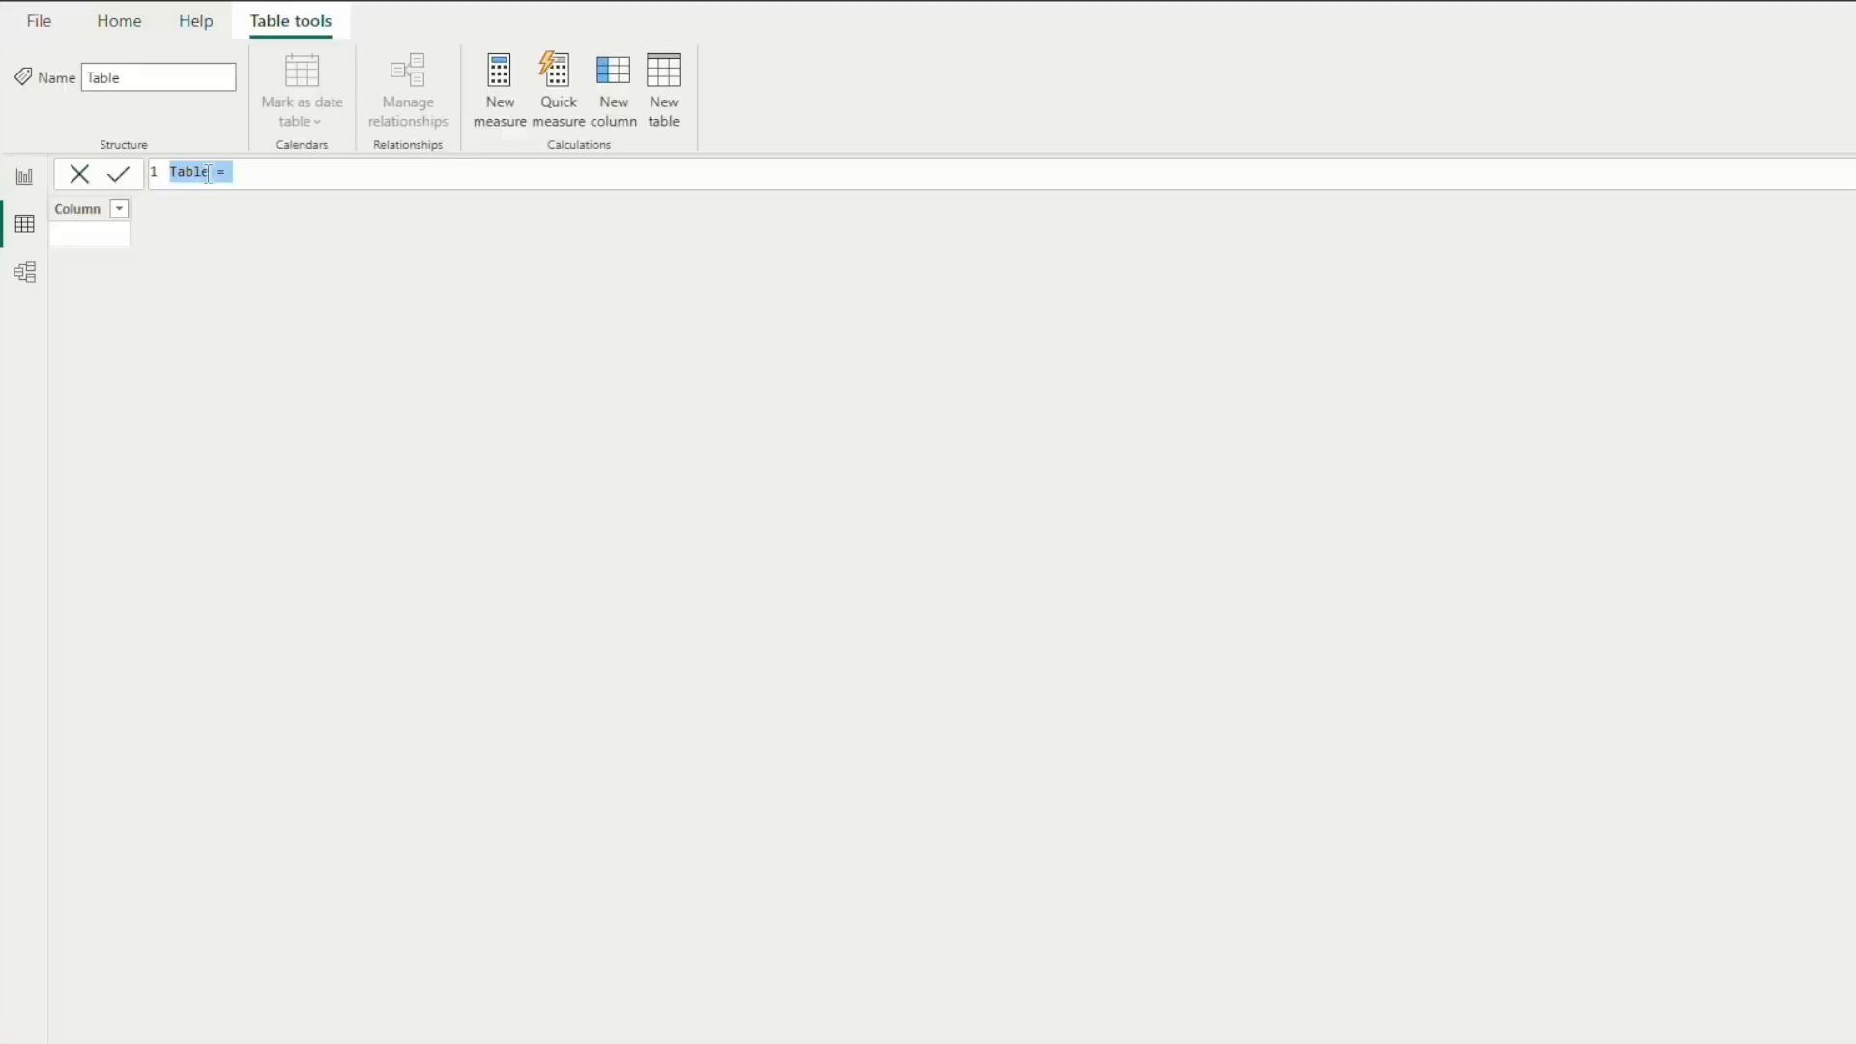
pyautogui.click(208, 174)
pyautogui.click(244, 174)
pyautogui.doubleClick(208, 174)
pyautogui.write('Dates =')
# Define the Dates table with the formula CALENDAR(DATE(2021, 03, 01), DATE(2022, 03, 01)).
pyautogui.click(314, 180)
pyautogui.write('c')
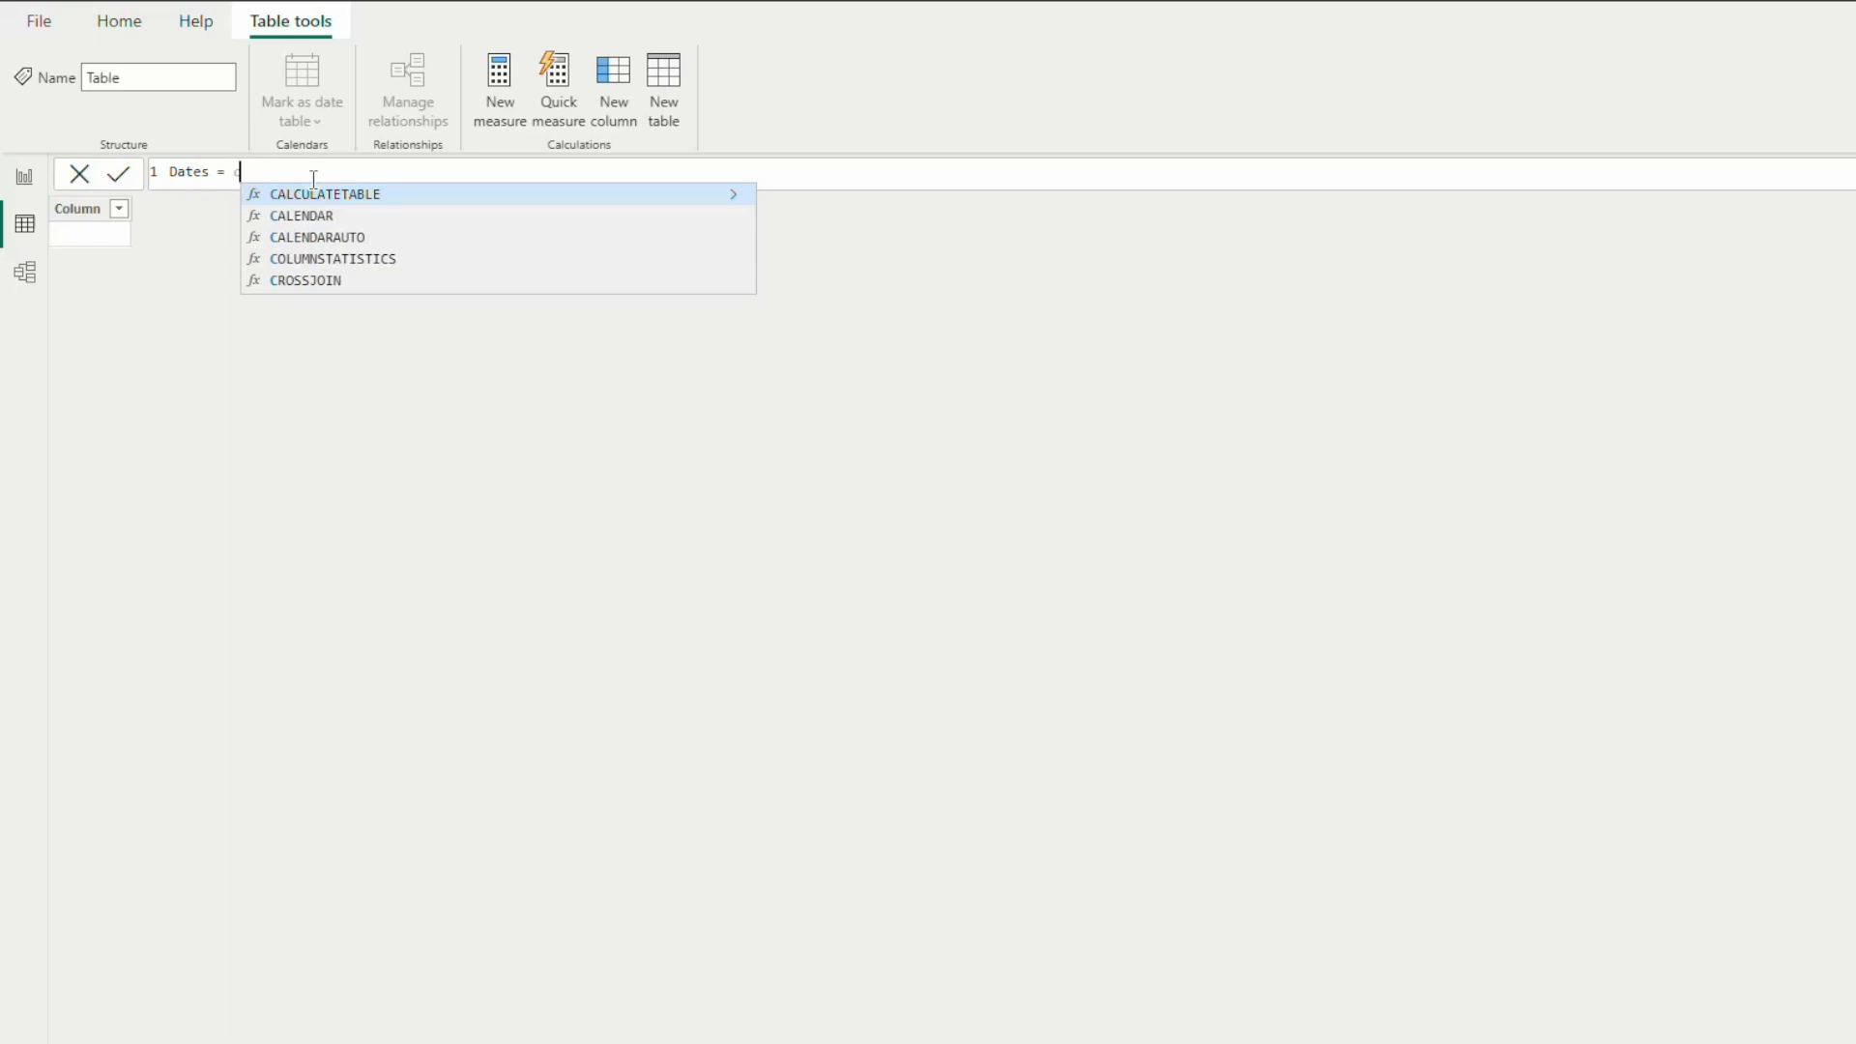
pyautogui.press('Down')
pyautogui.press('Tab')
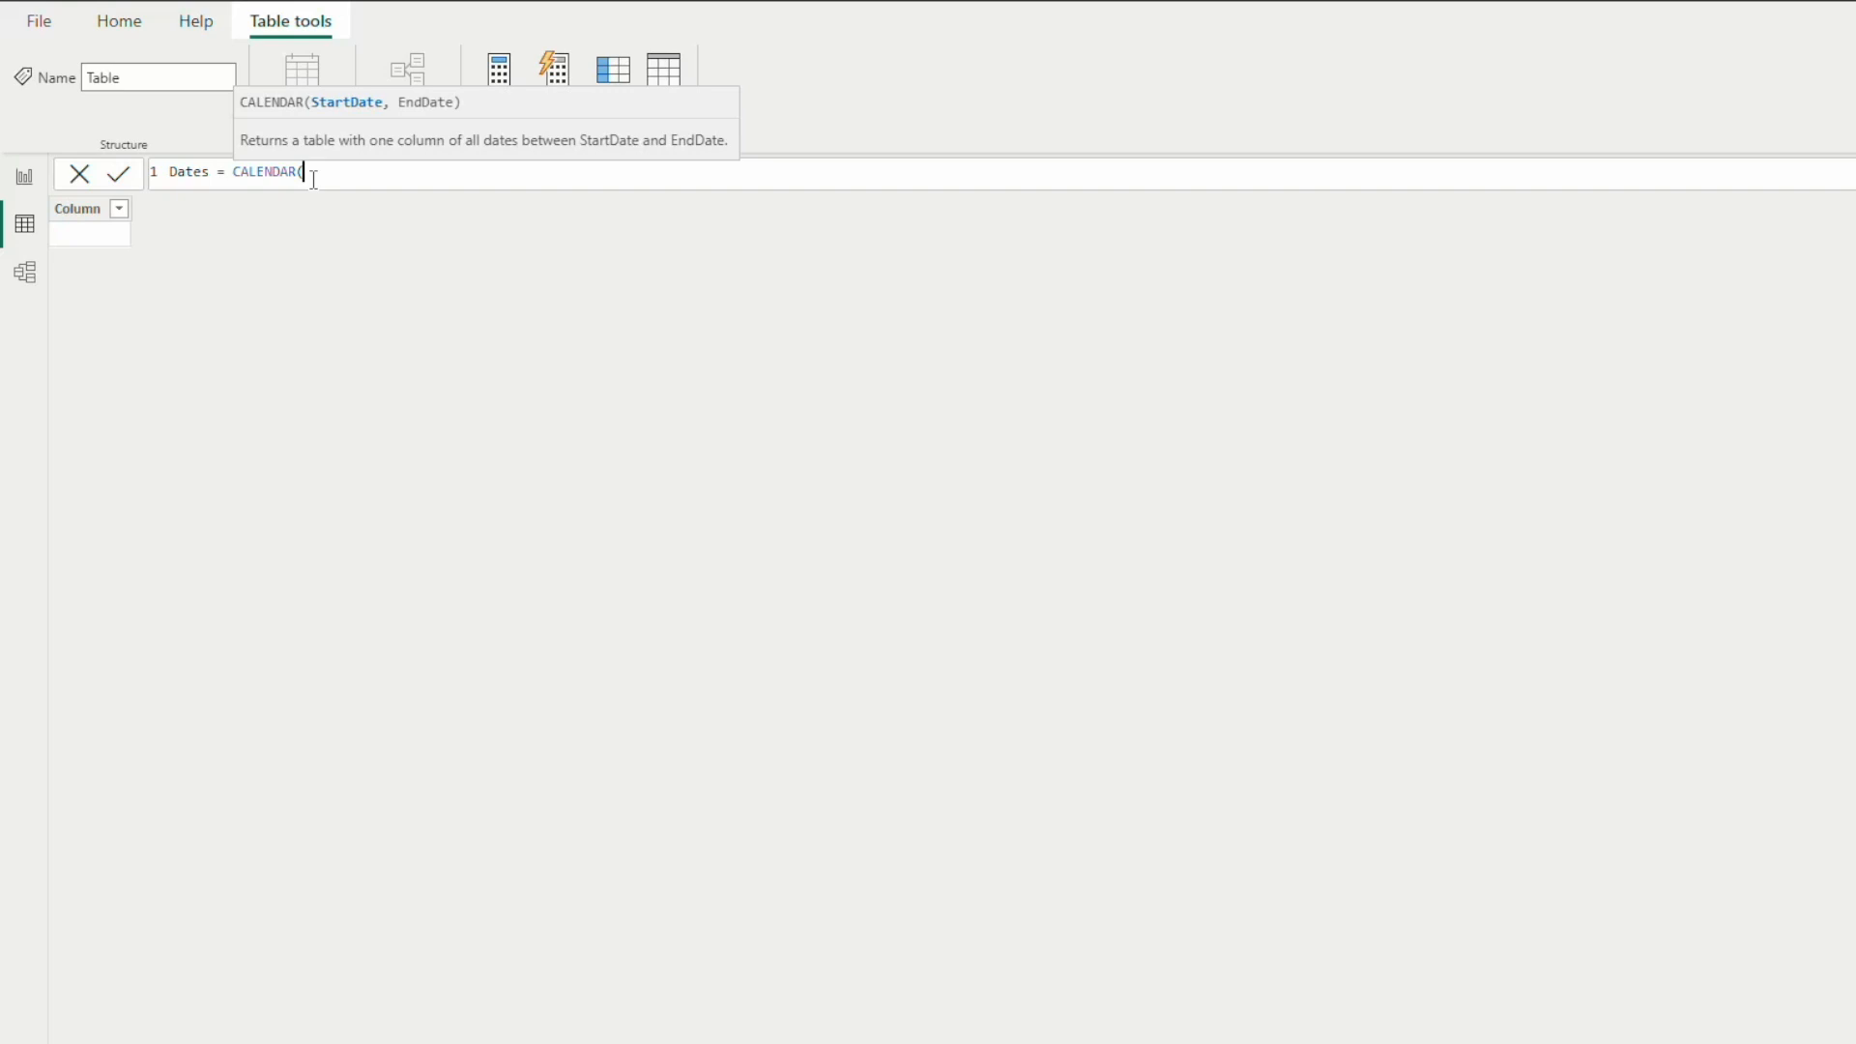
pyautogui.write('date')
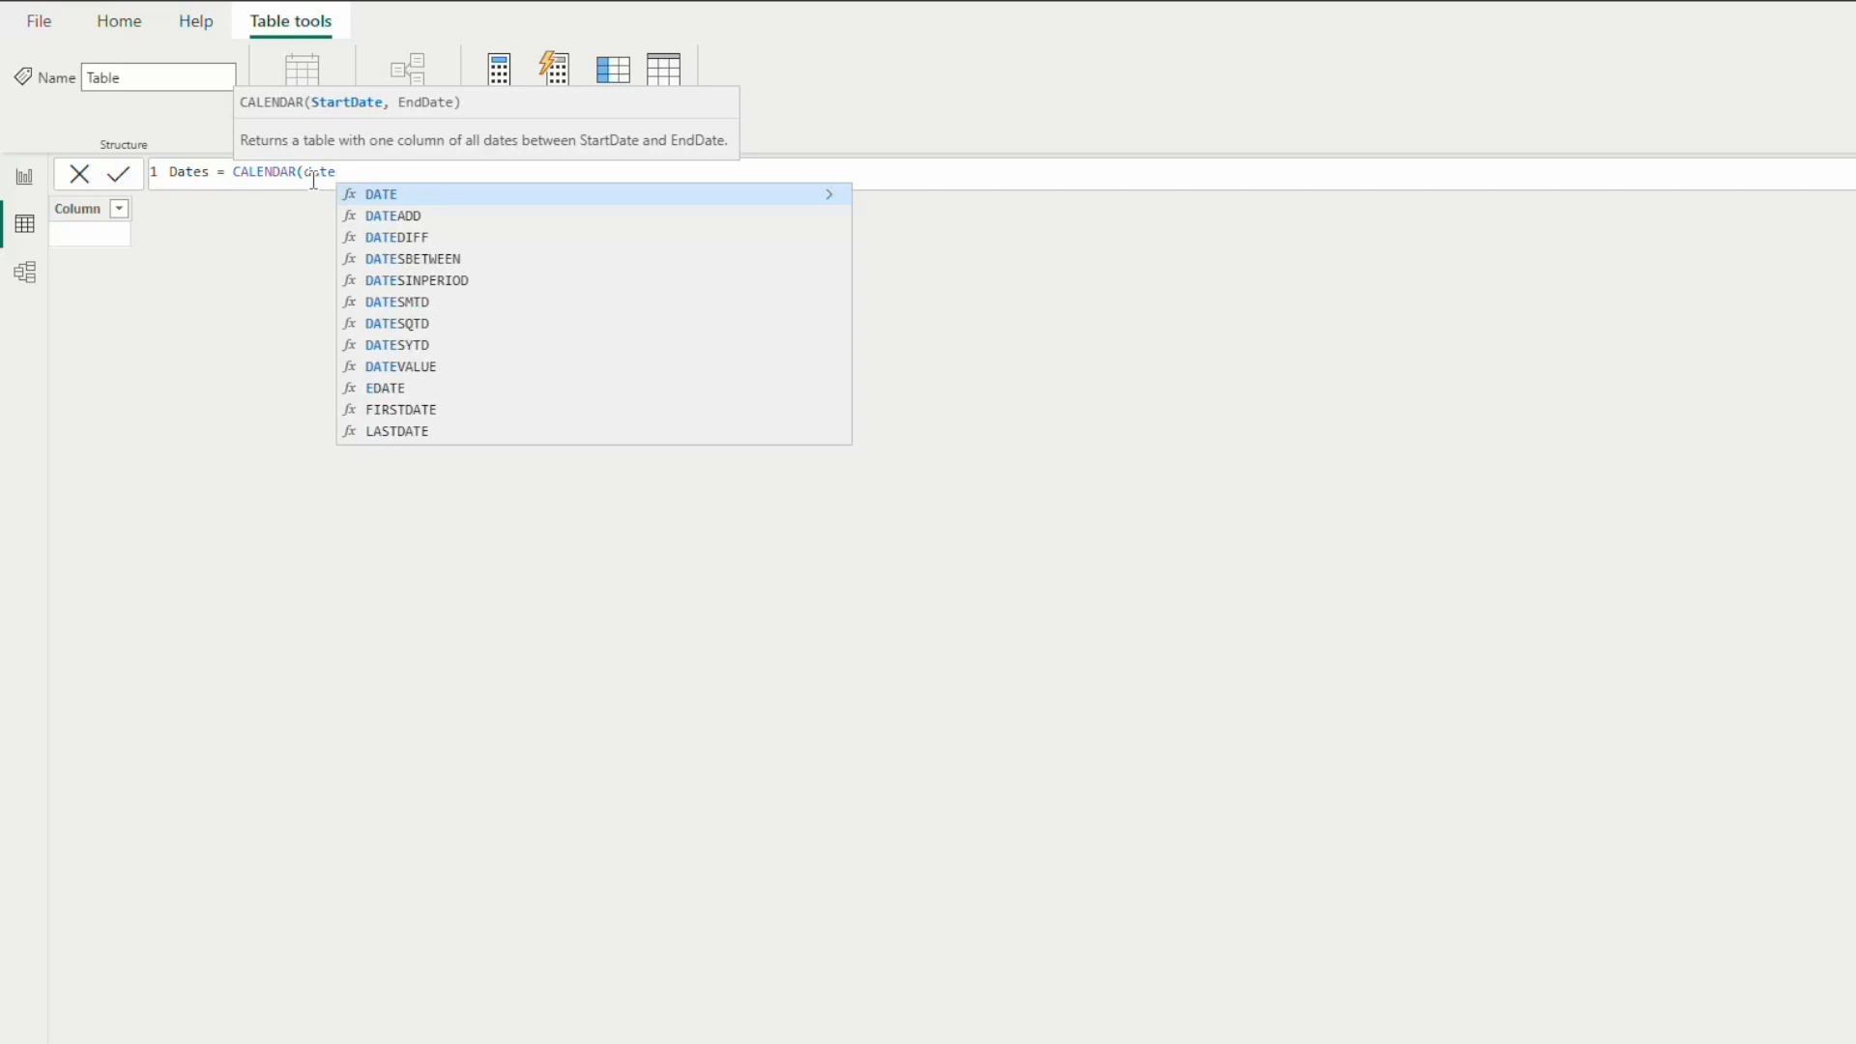
pyautogui.press('Tab')
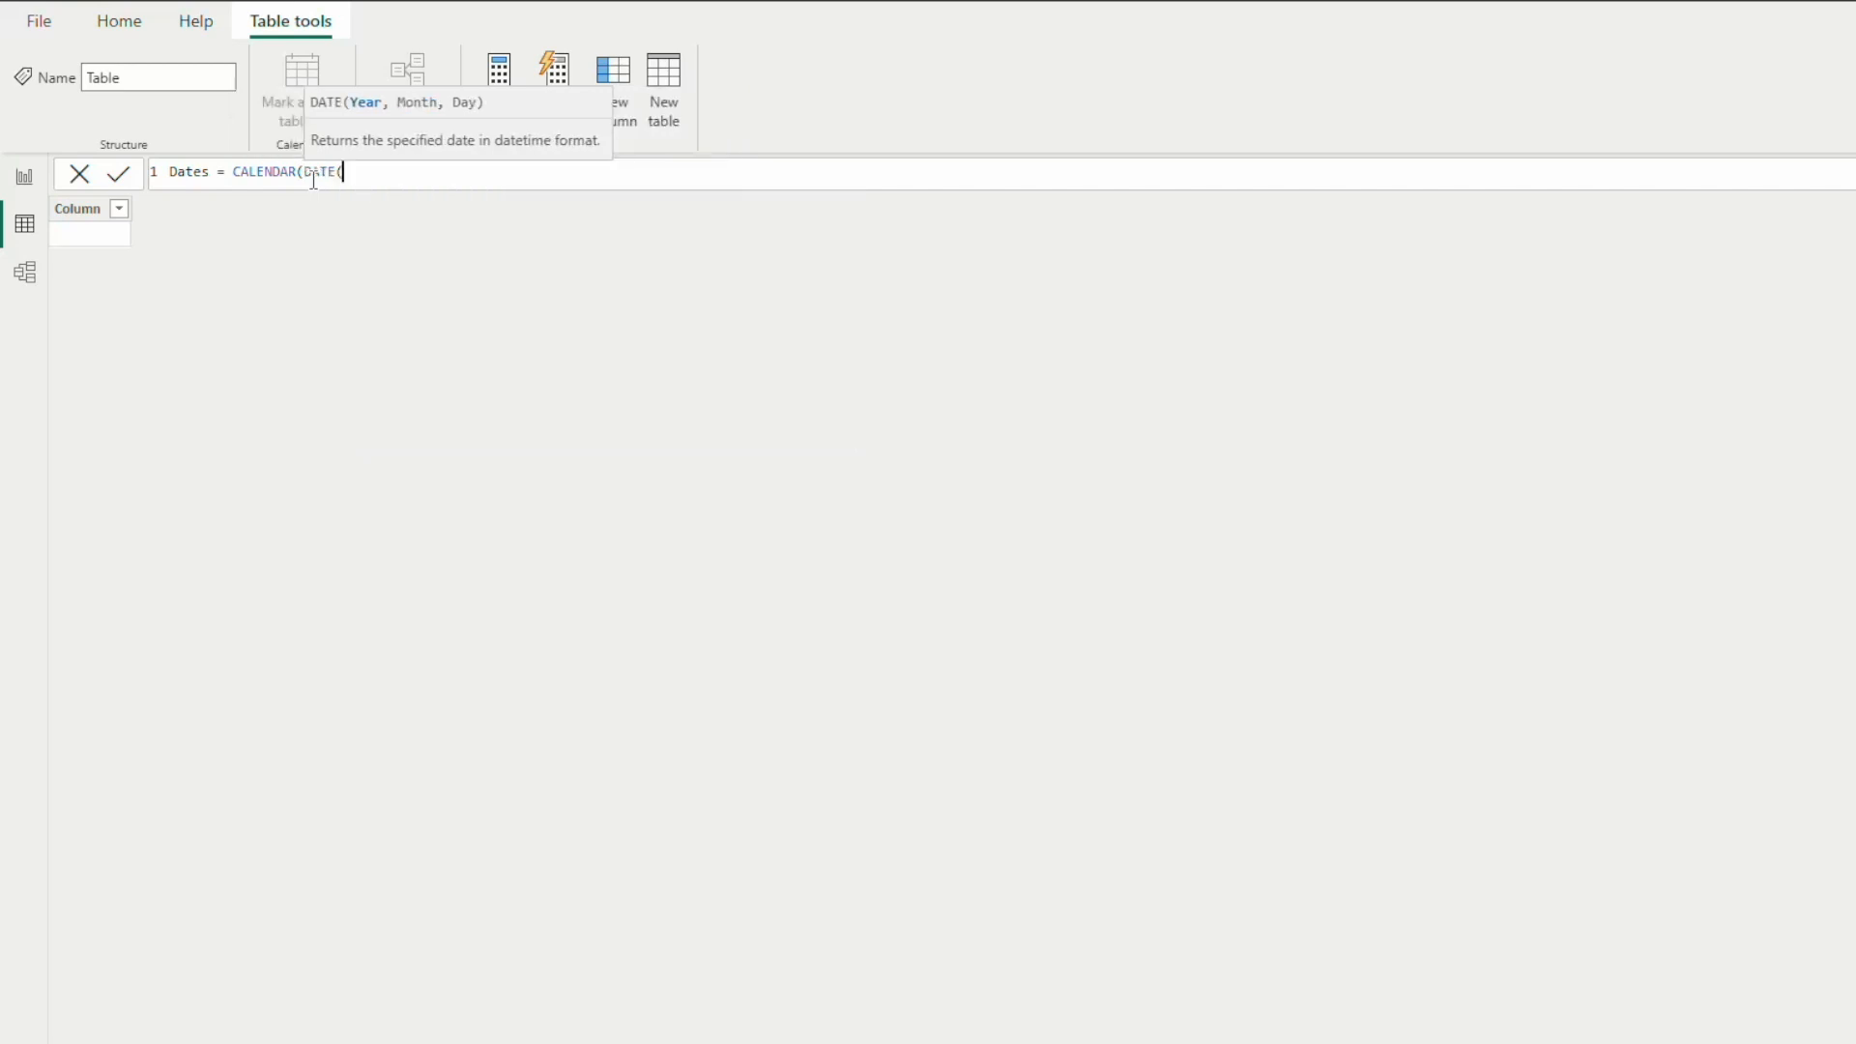
pyautogui.write('2021, 03, 01), DATE(')
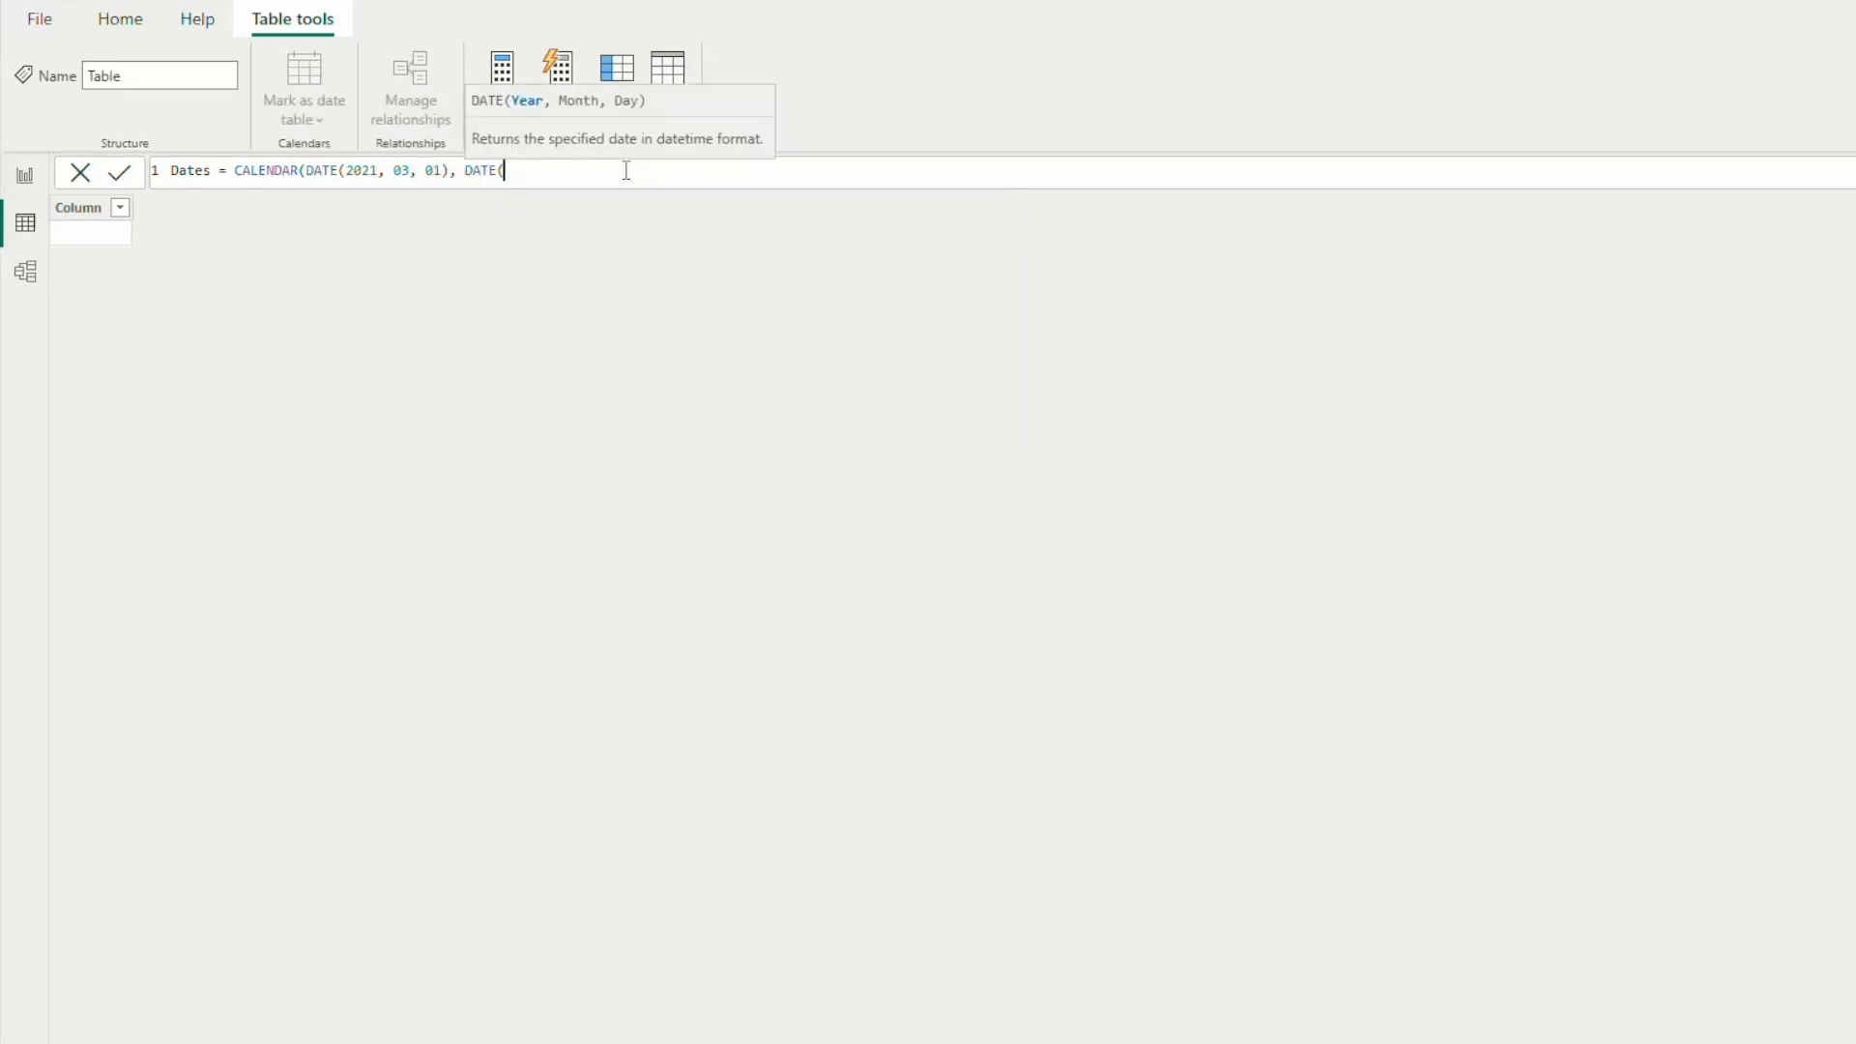
pyautogui.write('2022, 03, 01)')
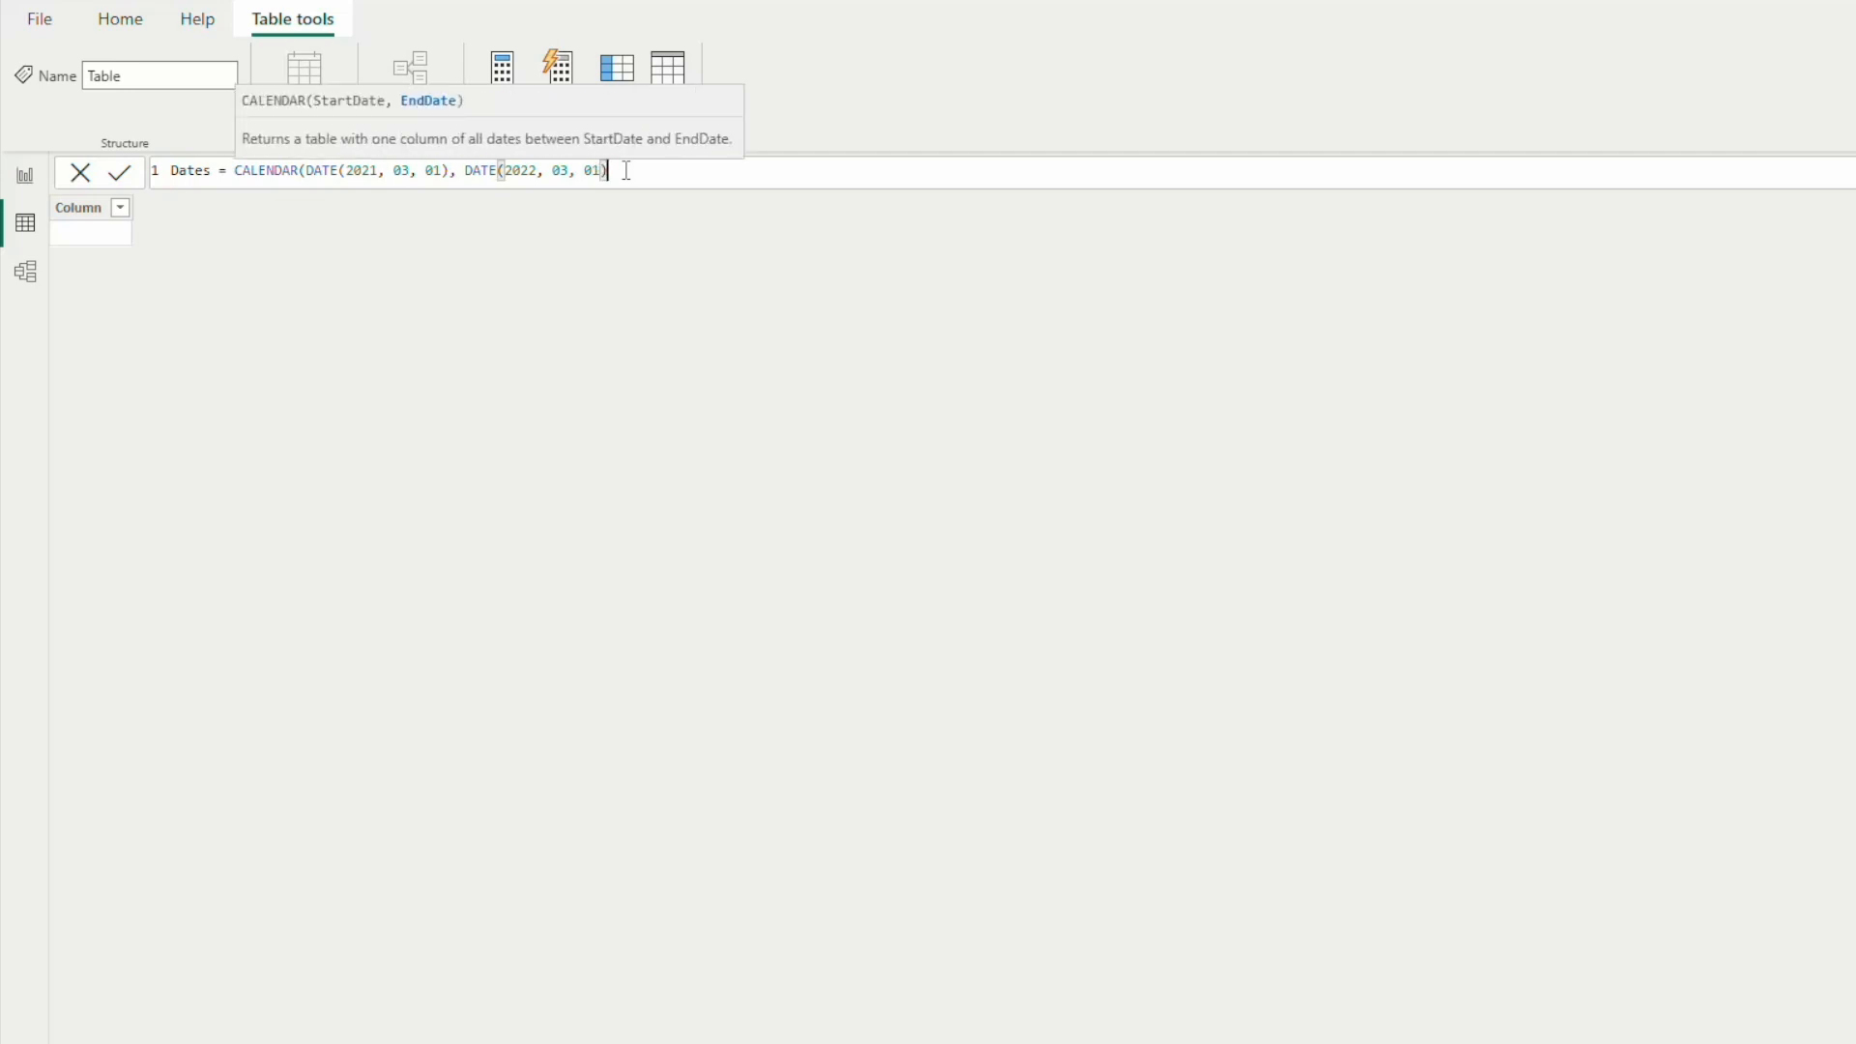
pyautogui.write(')')
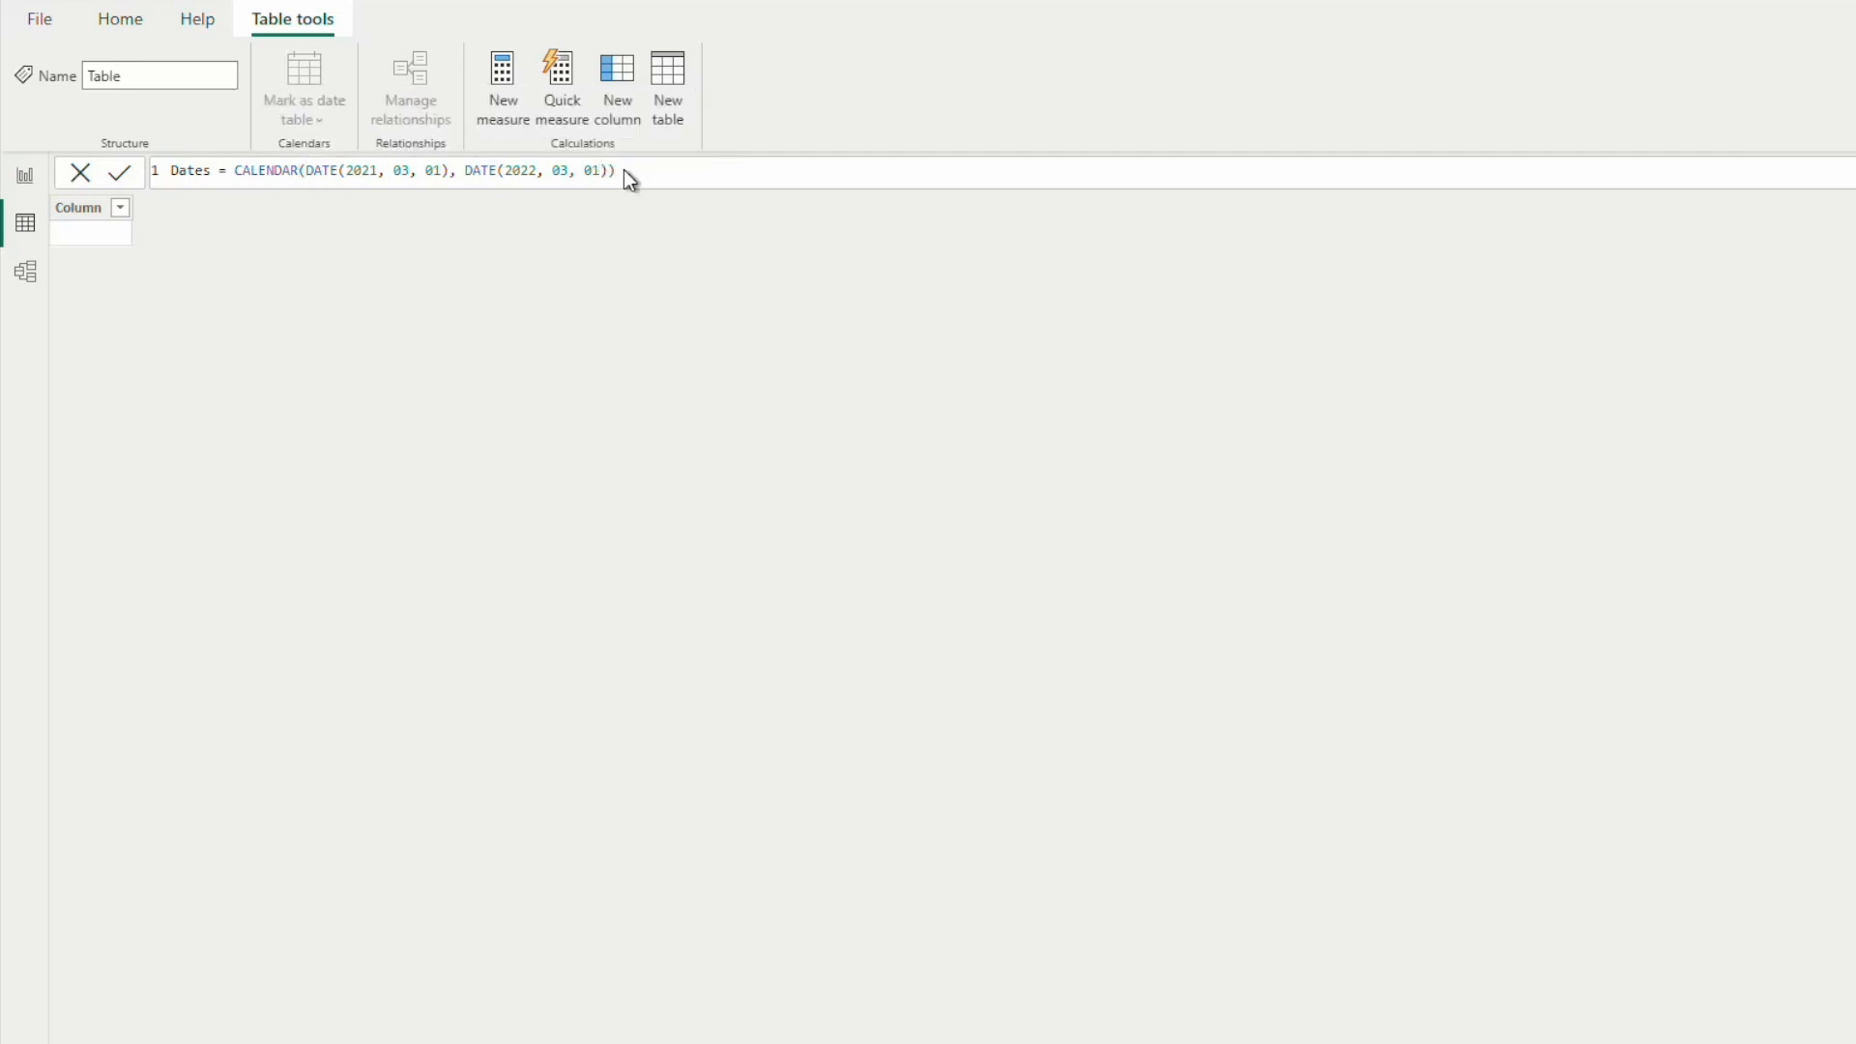
pyautogui.press('Return')
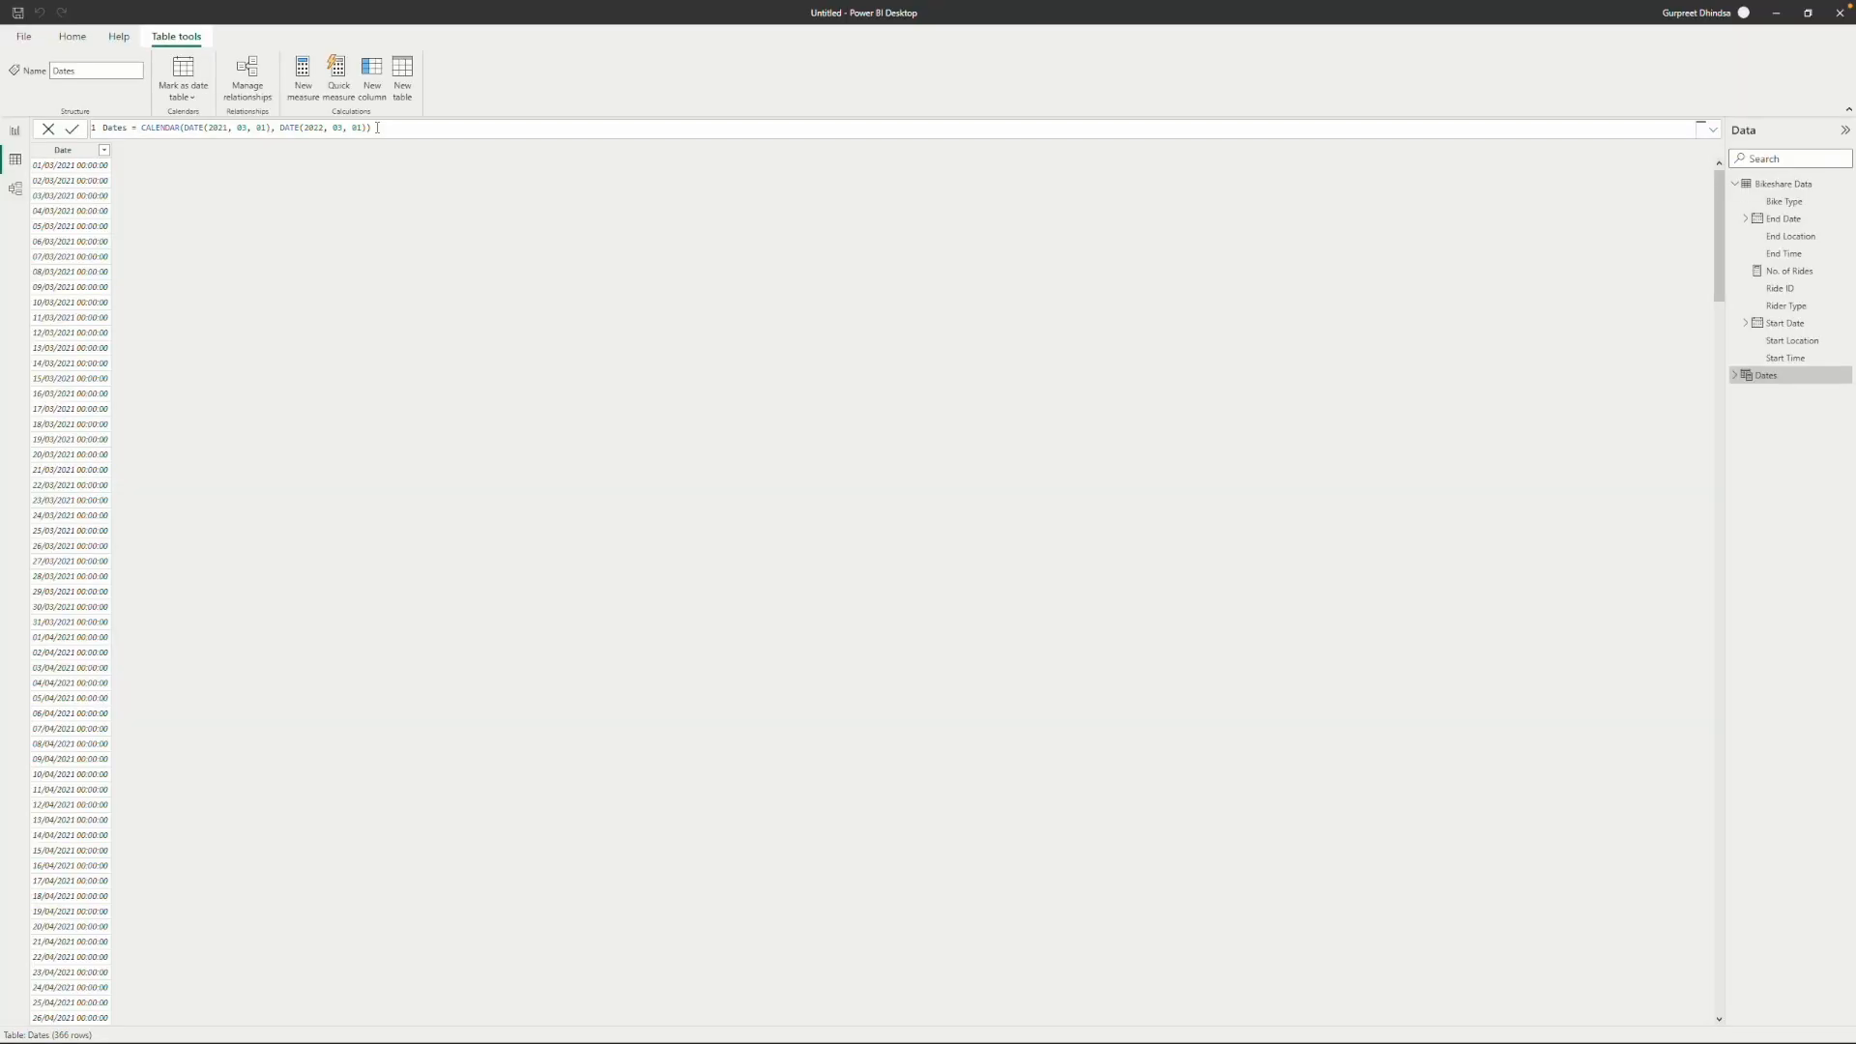
# Format the Dates table's Date column as Short Date (*14/03/2001).
pyautogui.click(66, 153)
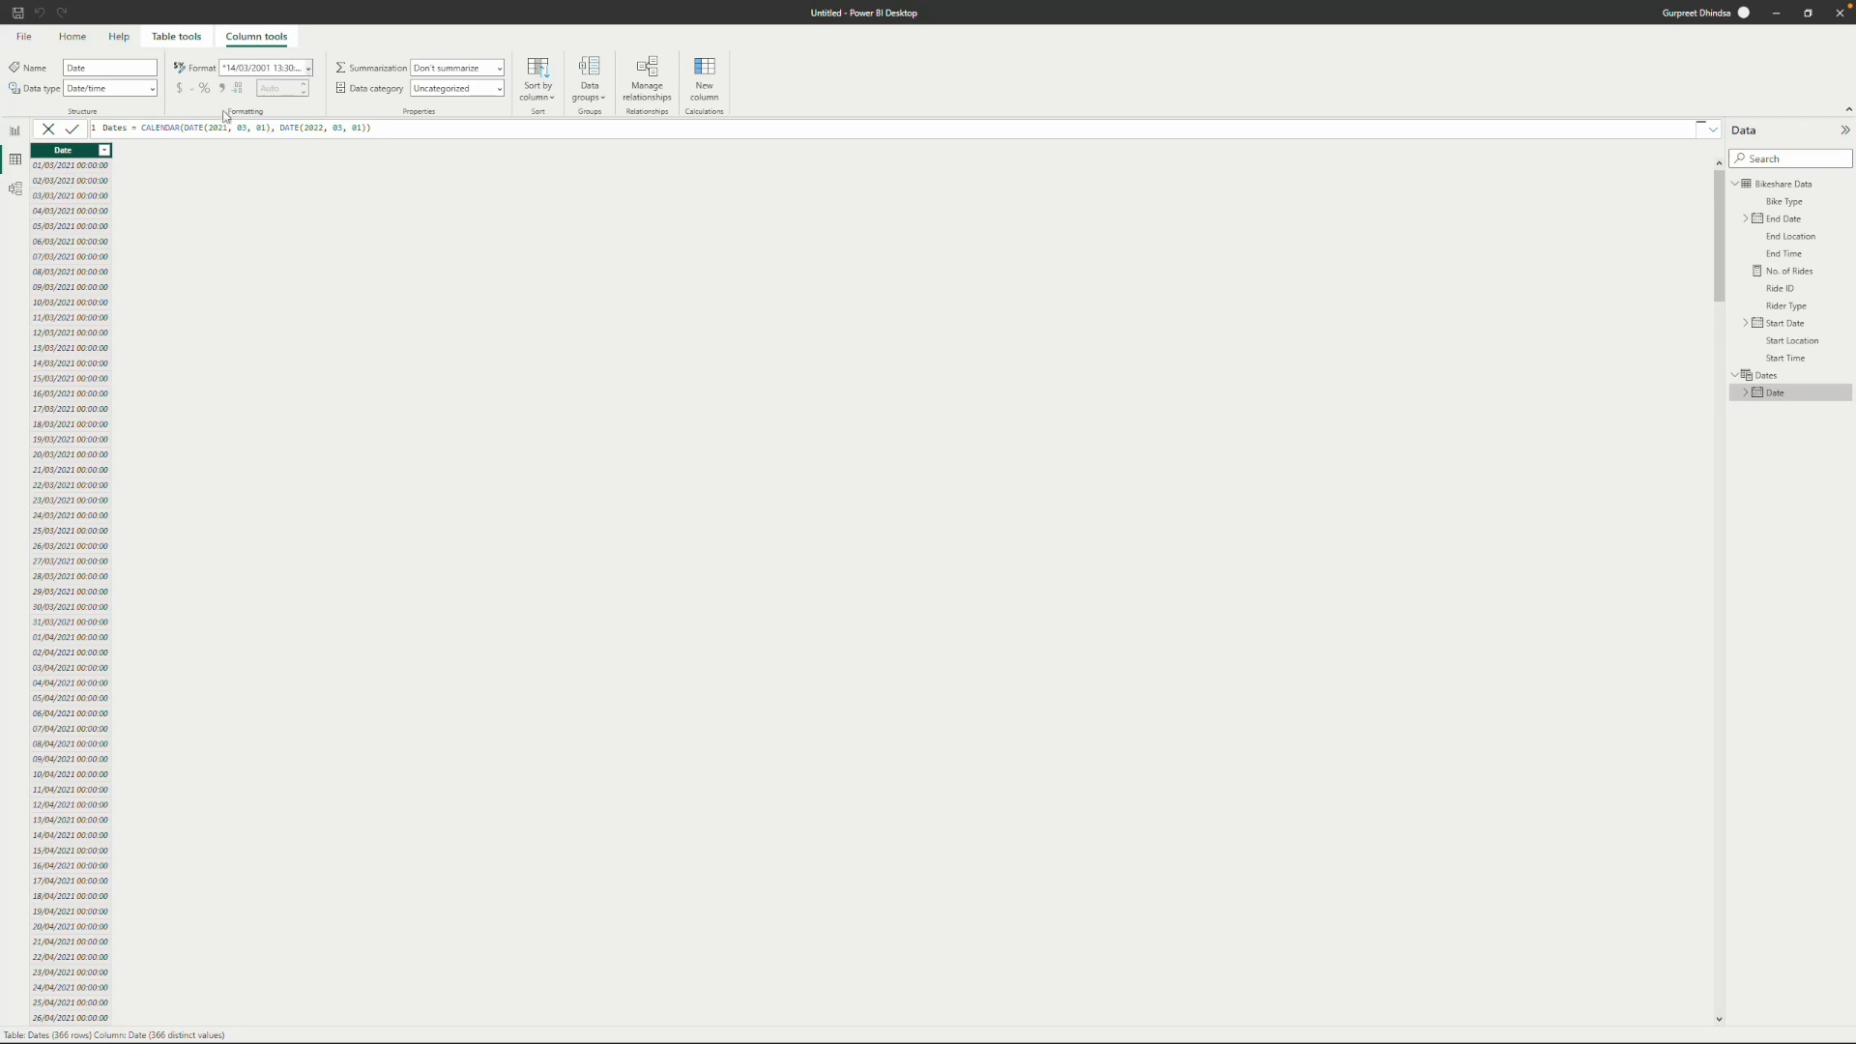
pyautogui.click(309, 69)
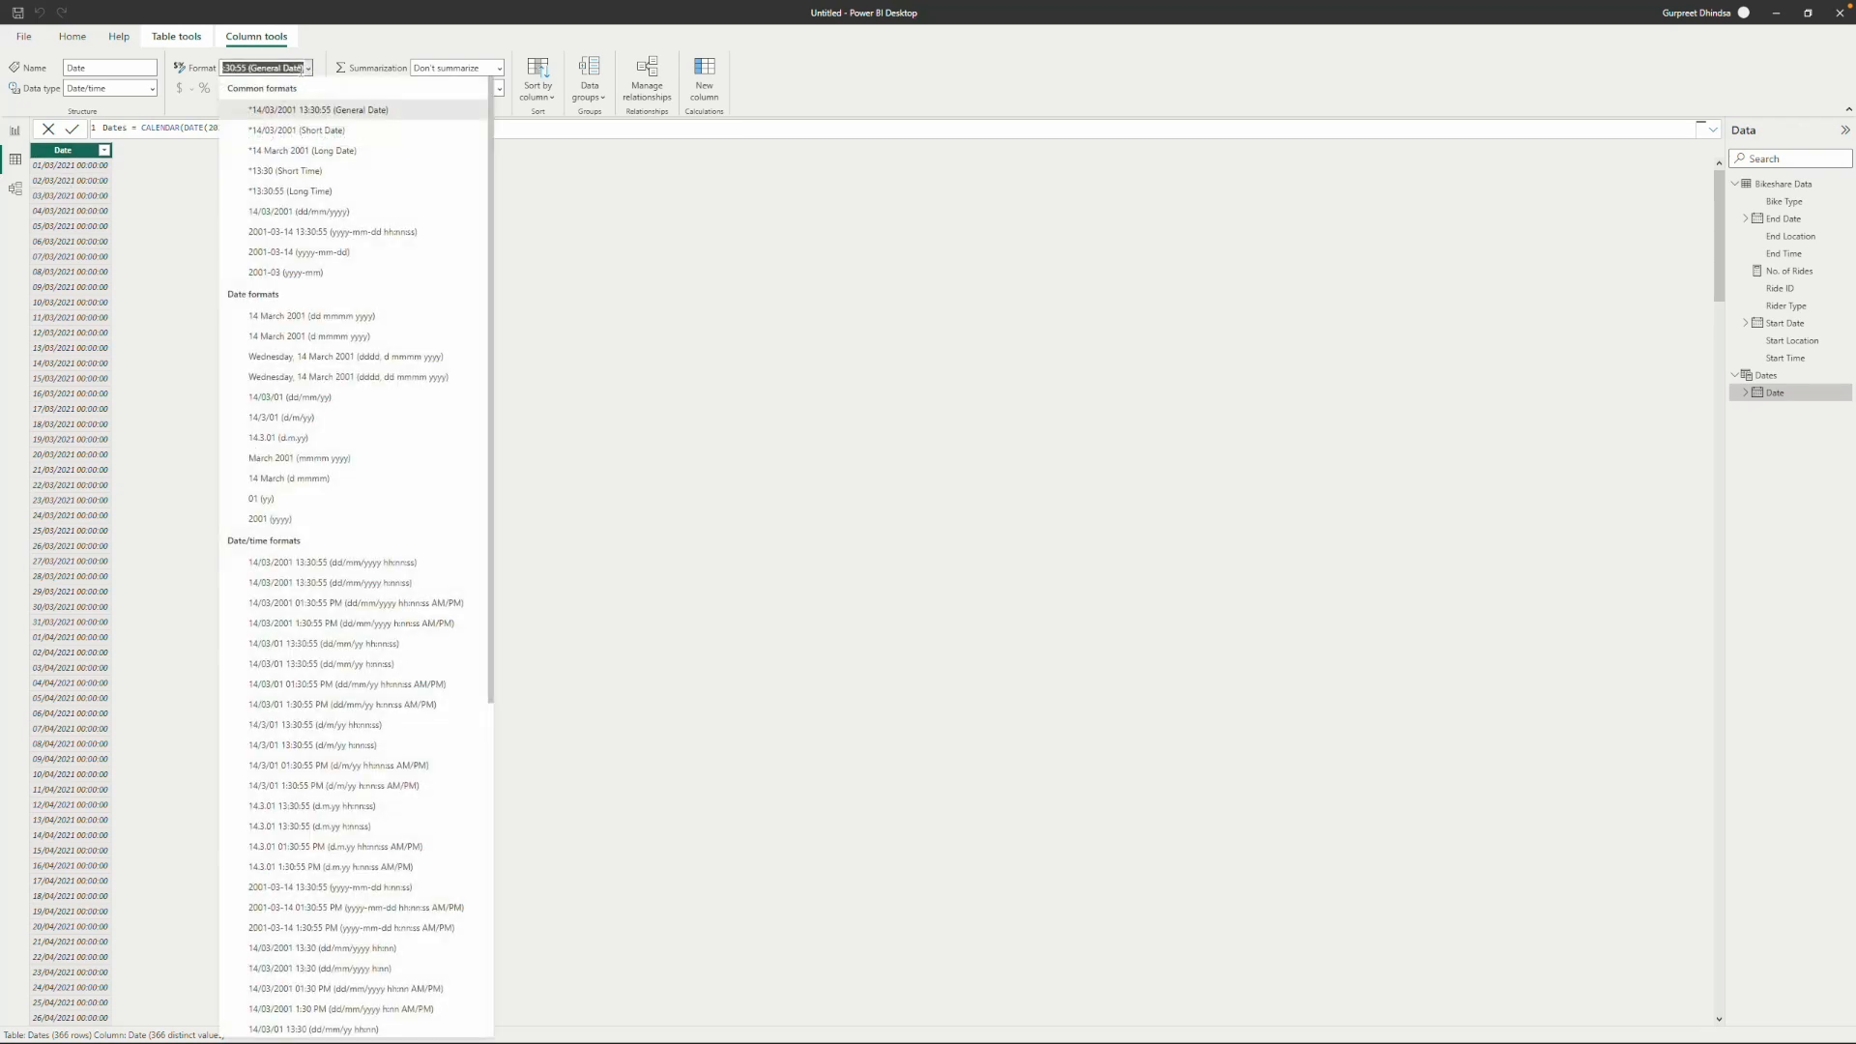
pyautogui.click(288, 133)
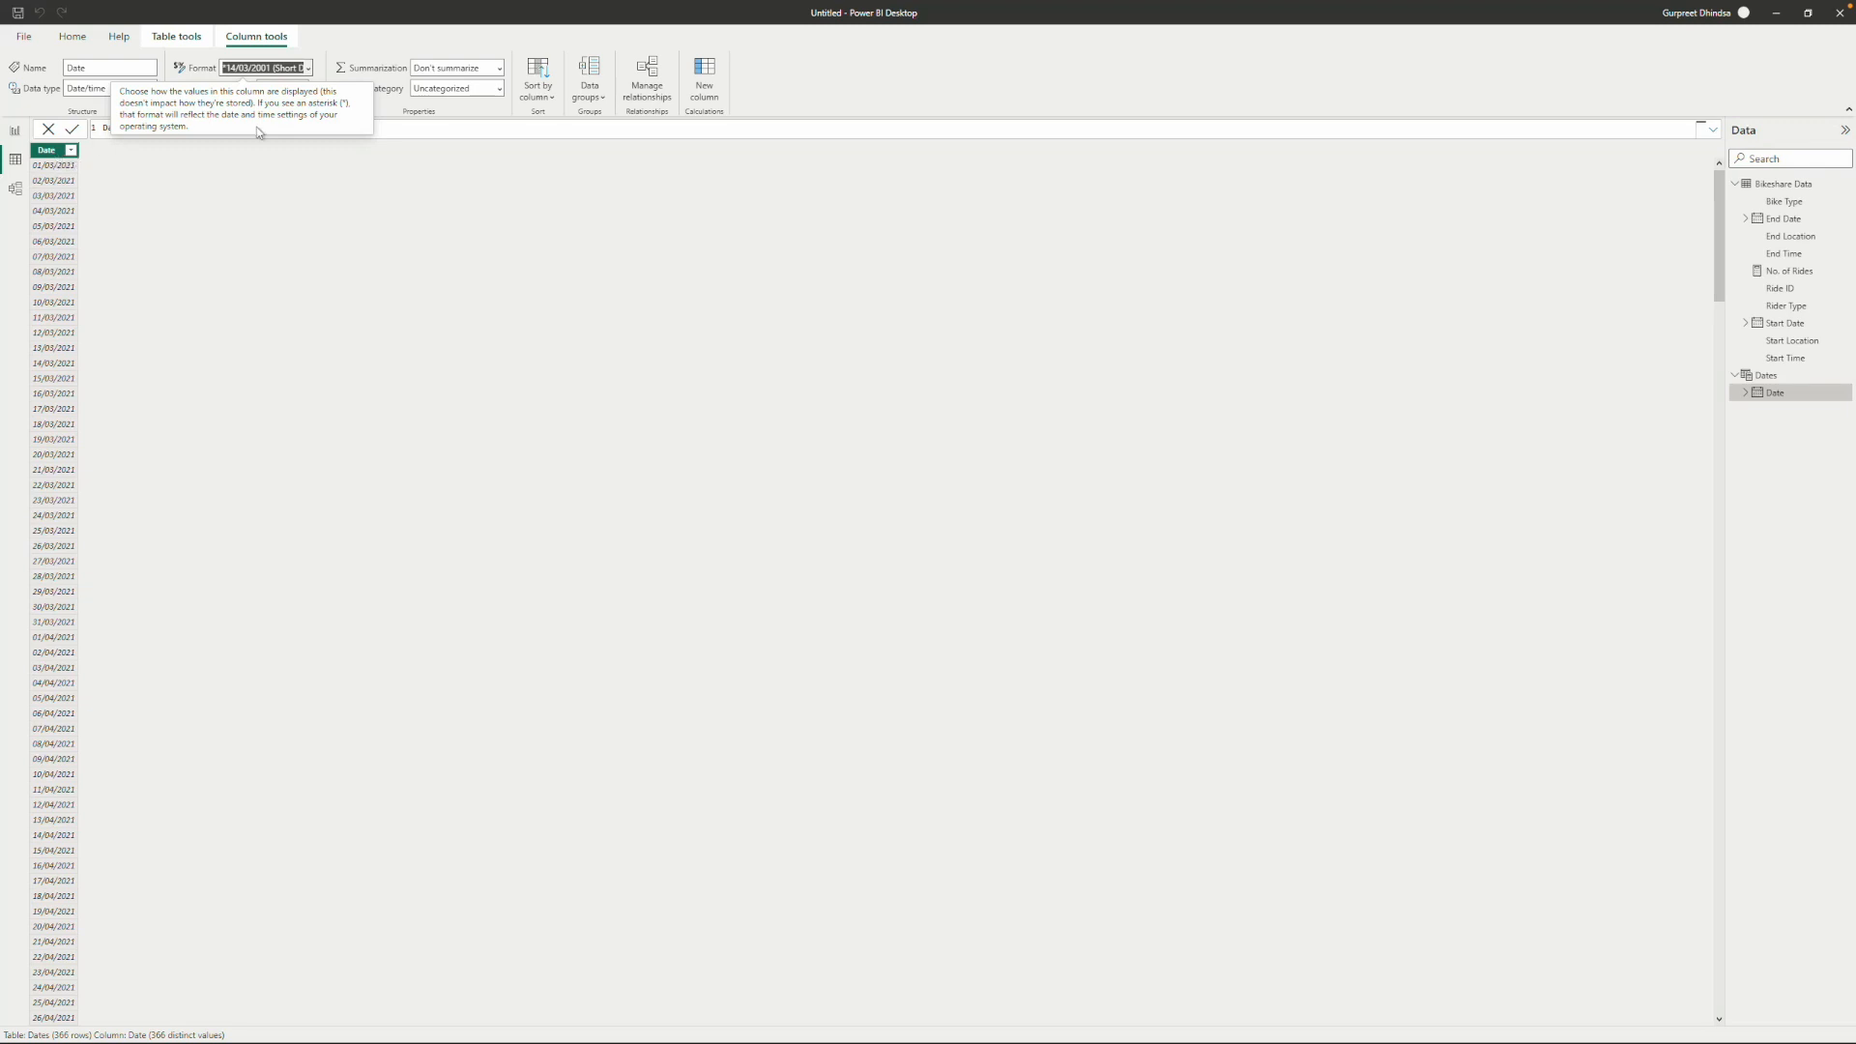
pyautogui.click(439, 127)
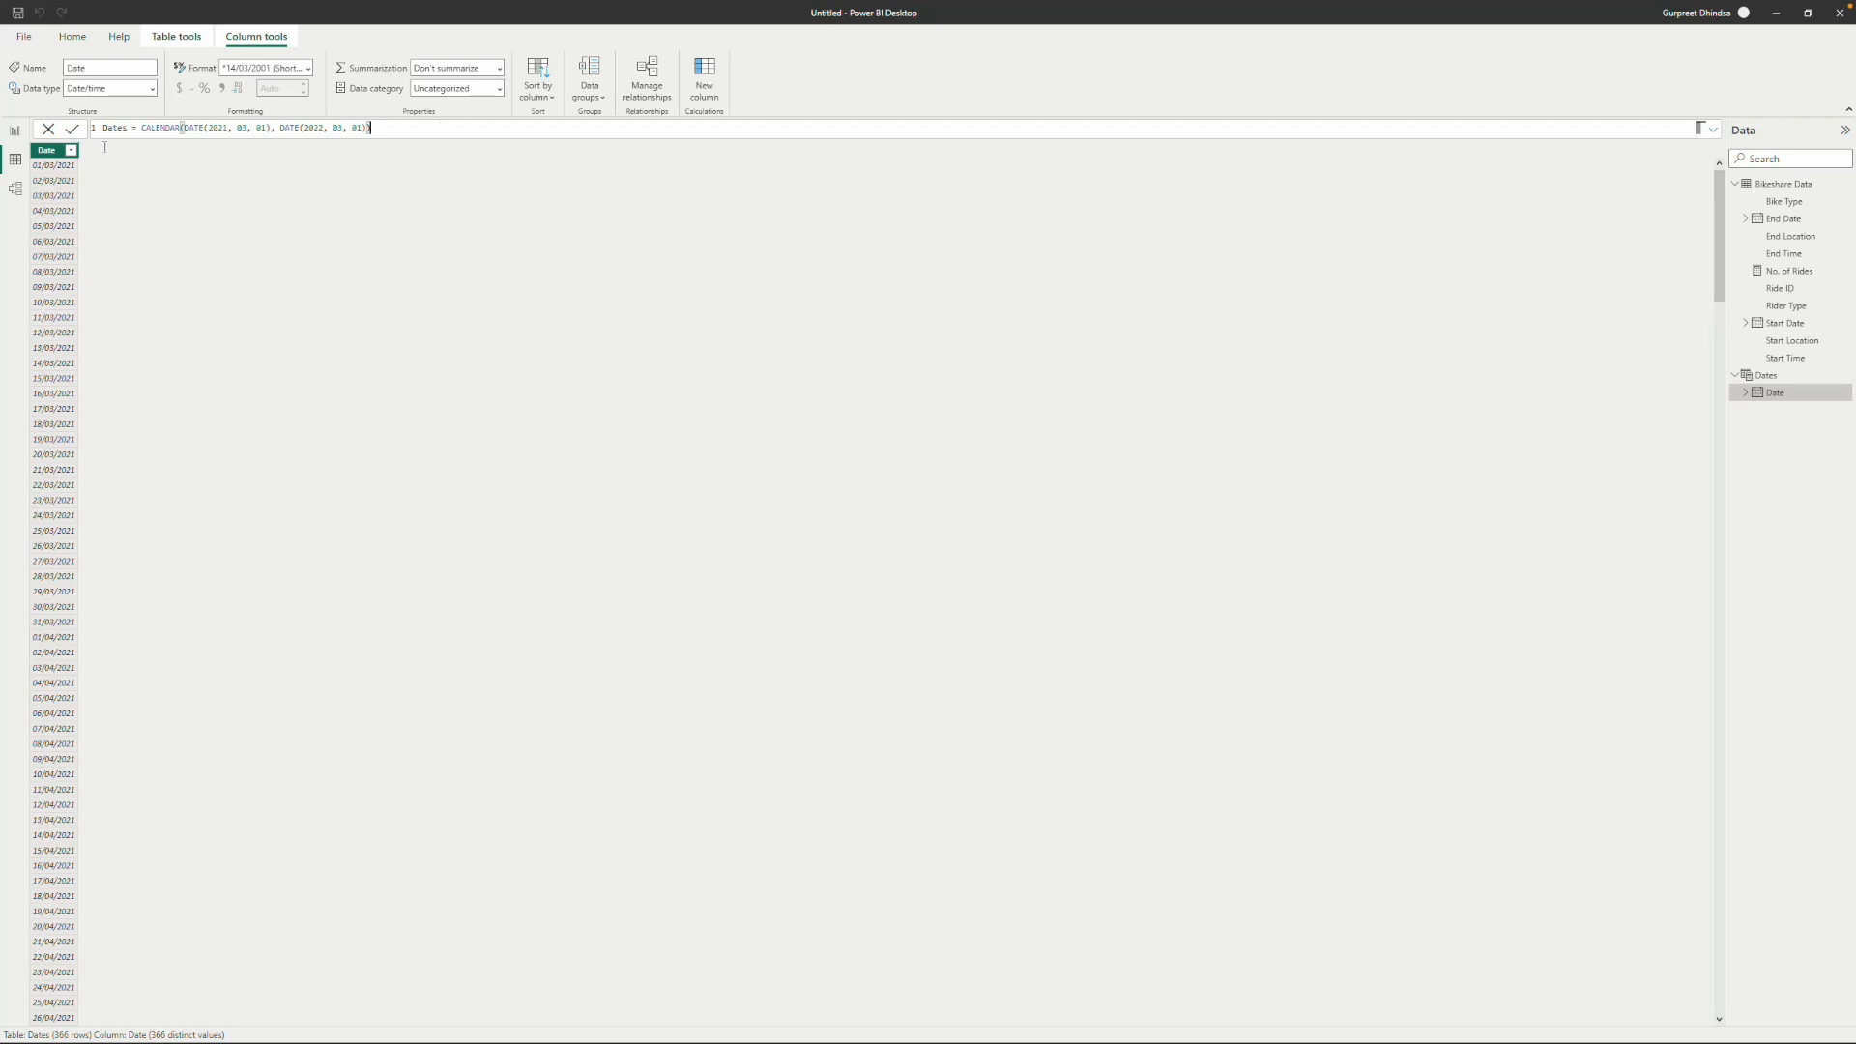
# Add a calculated column named MonthNum to the Dates table.
pyautogui.click(54, 152)
pyautogui.click(709, 75)
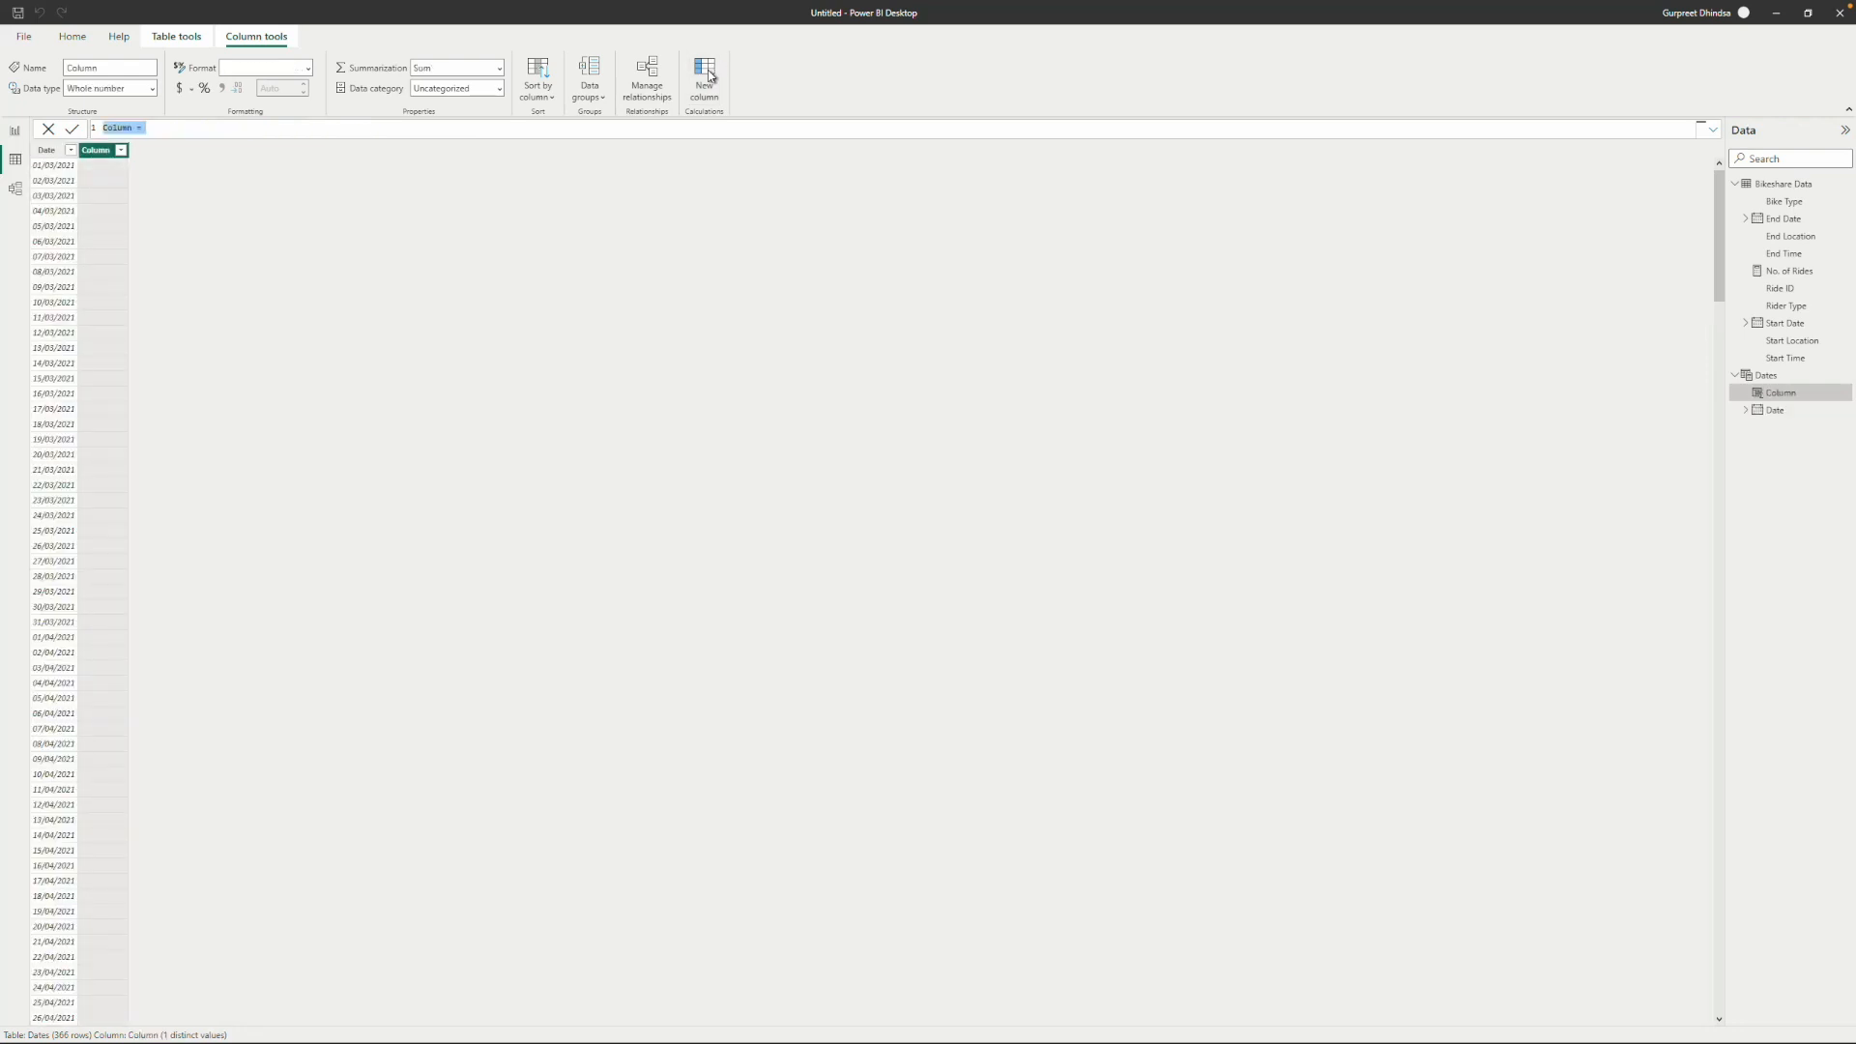
pyautogui.click(133, 127)
pyautogui.press('BackSpace')
pyautogui.press('BackSpace')
pyautogui.press('BackSpace')
pyautogui.press('BackSpace')
pyautogui.press('BackSpace')
pyautogui.press('BackSpace')
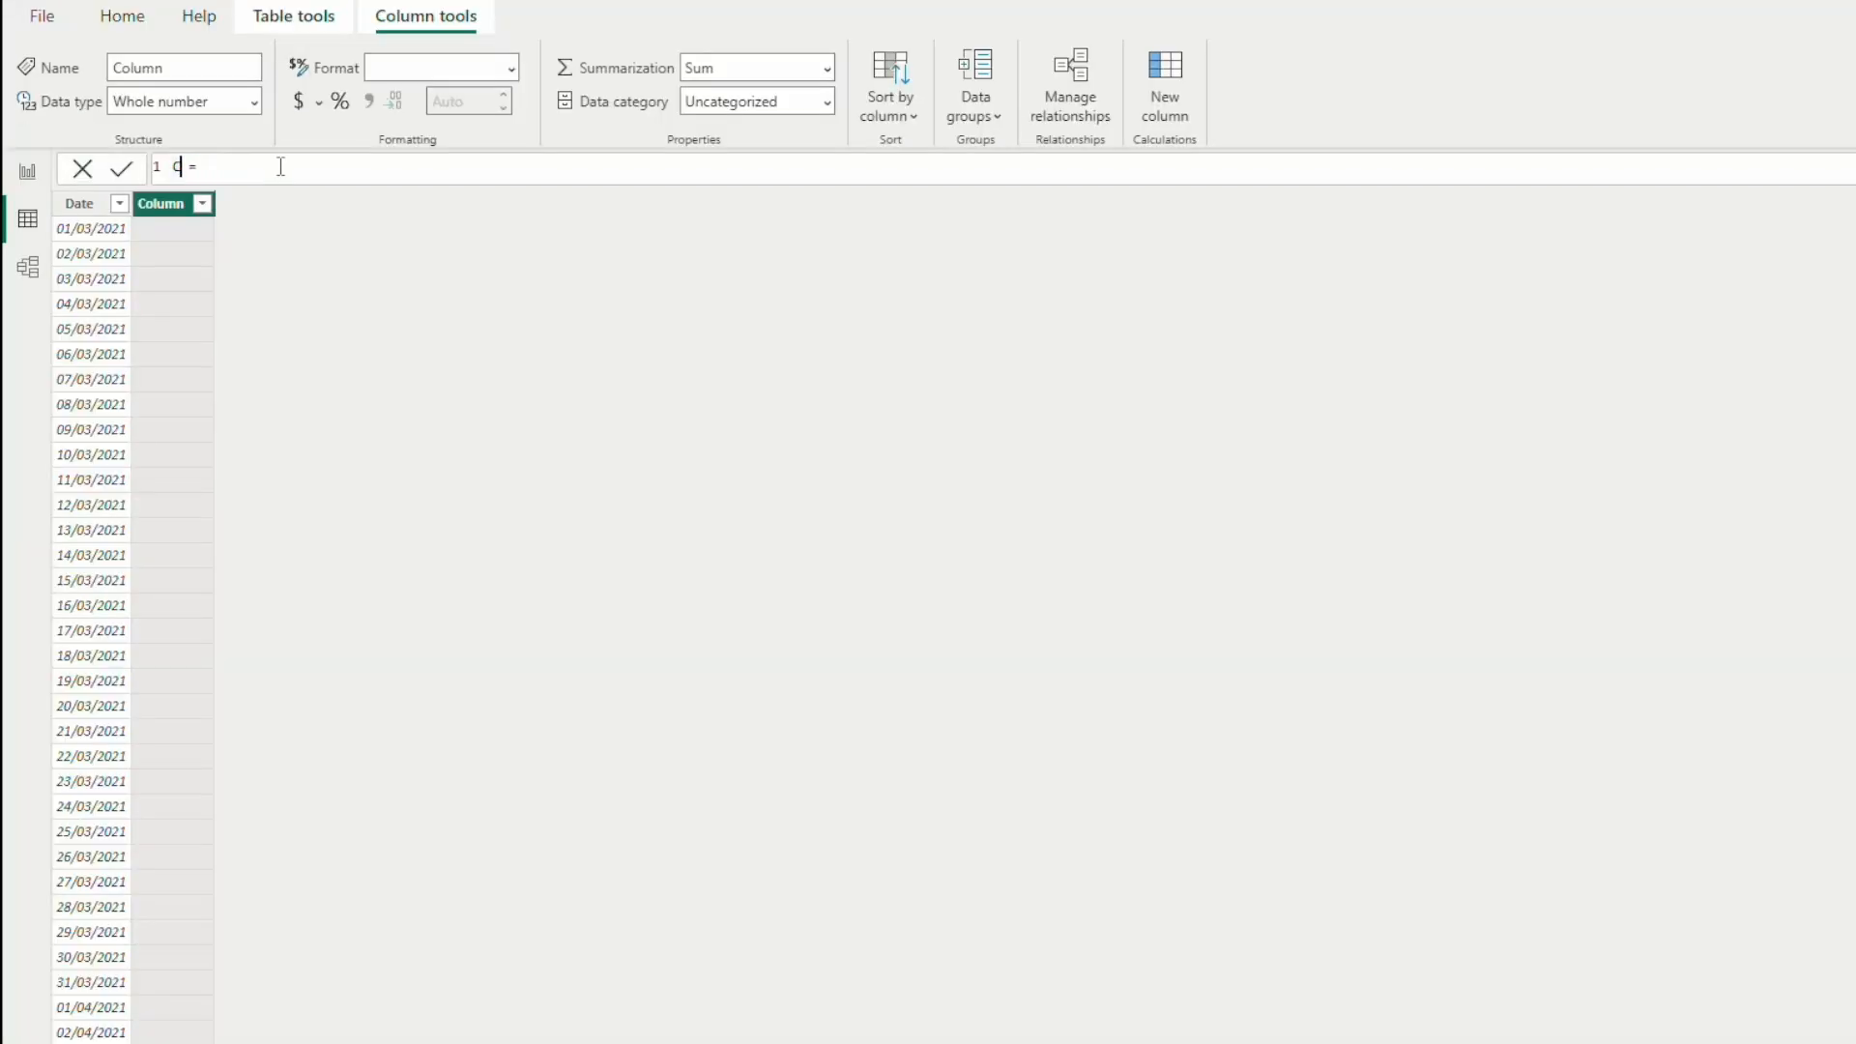
pyautogui.write('MonthNum')
# Define the MonthNum column as MONTH(Dates[Date]) and commit the formula.
pyautogui.click(288, 167)
pyautogui.write('month')
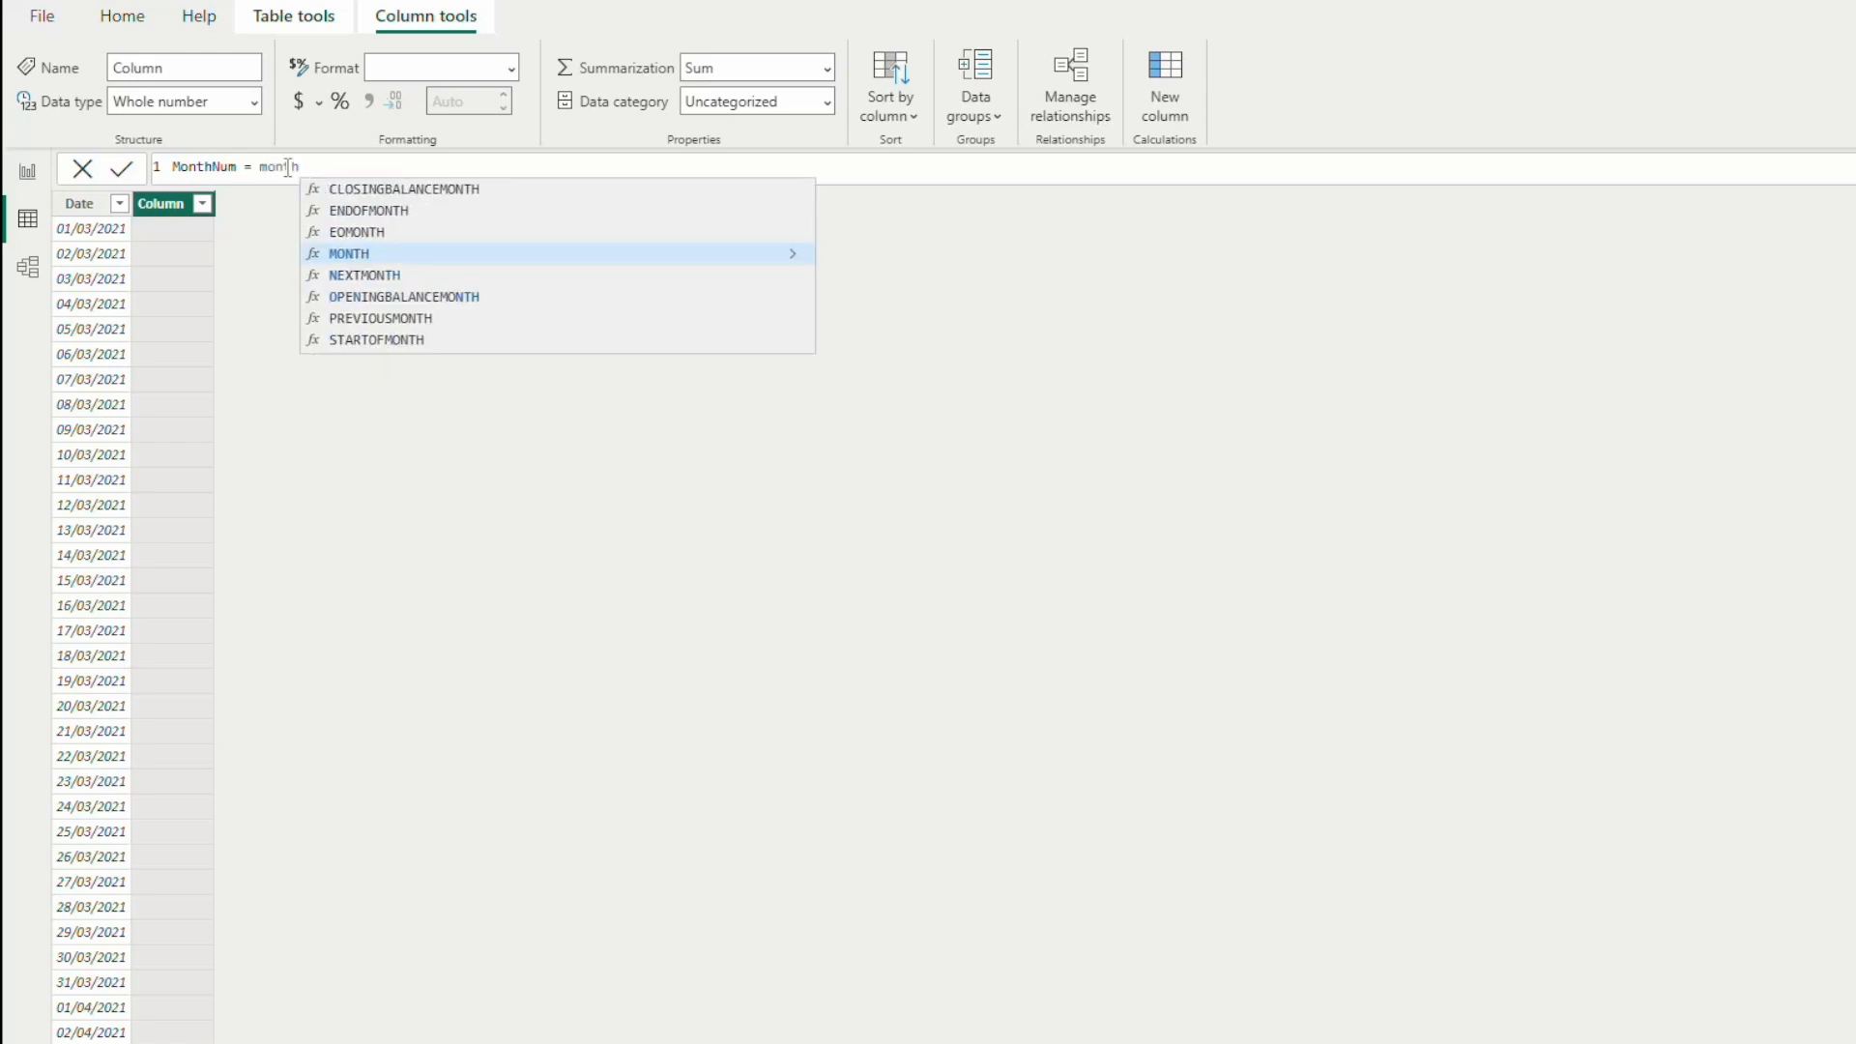
pyautogui.press('Tab')
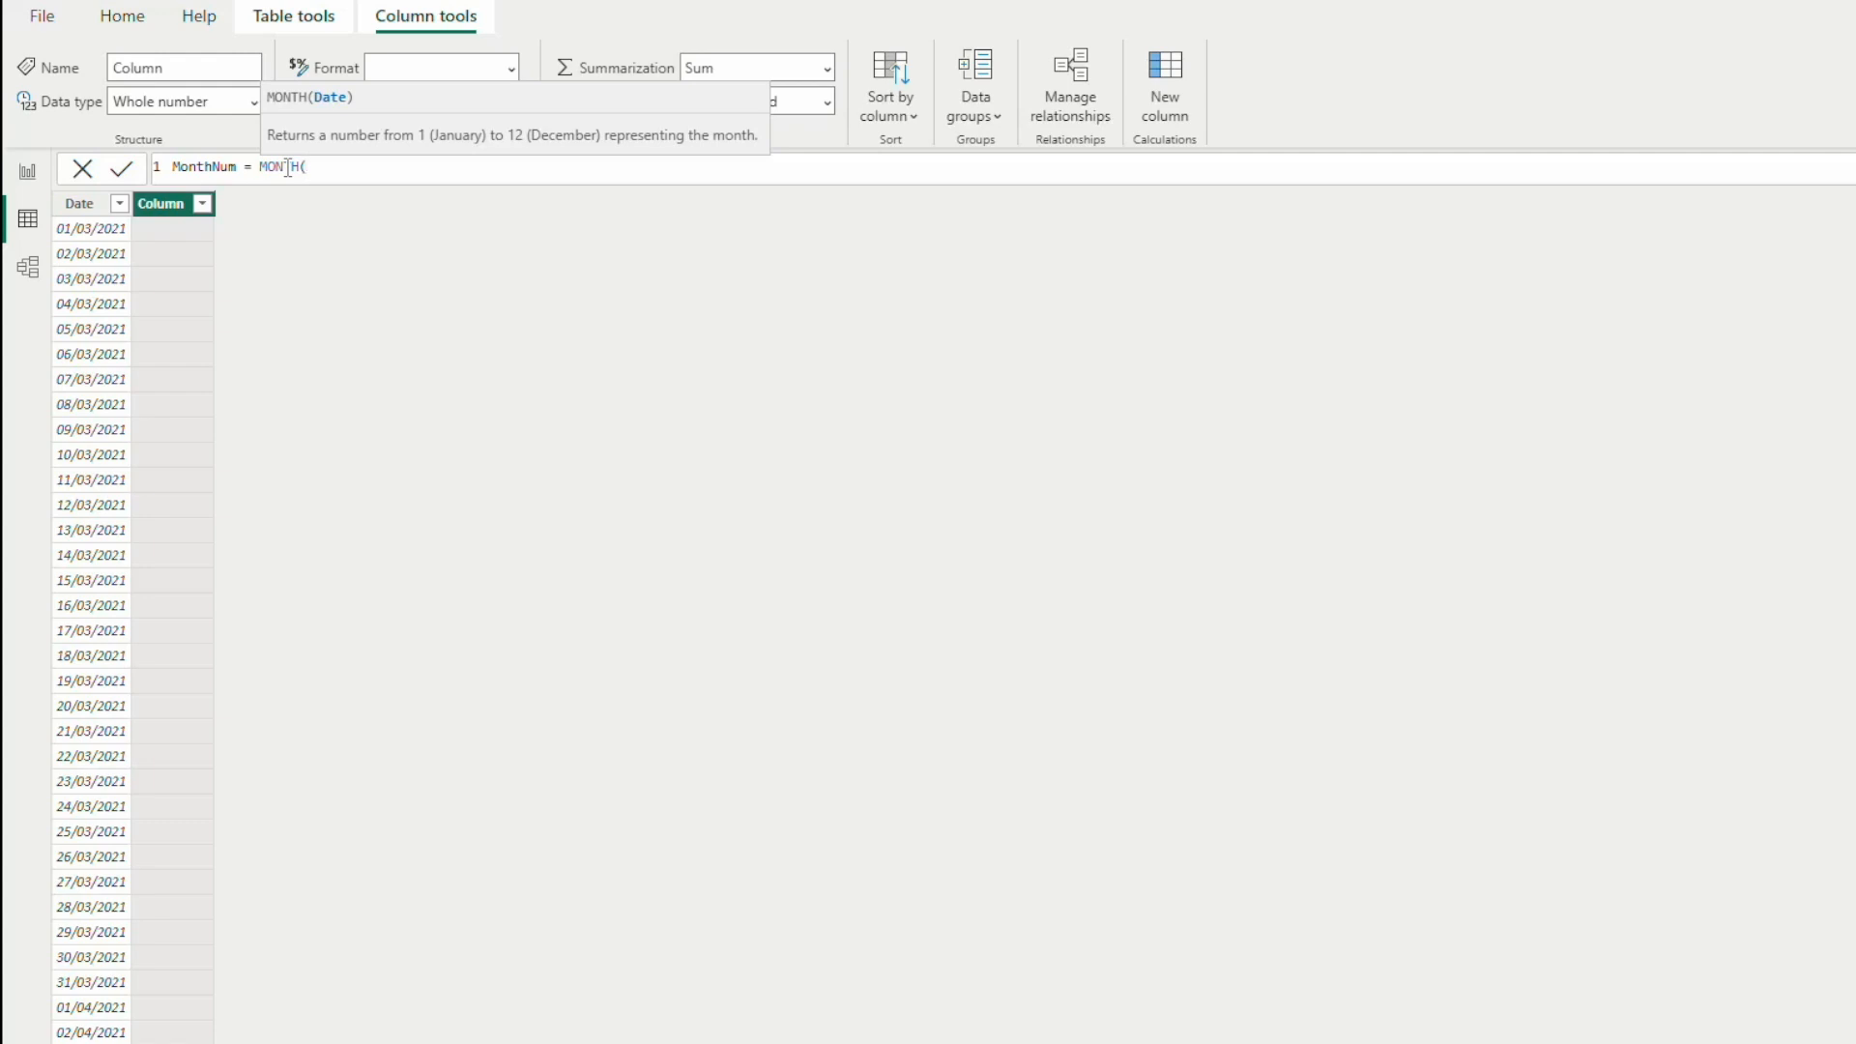
pyautogui.write('Dates')
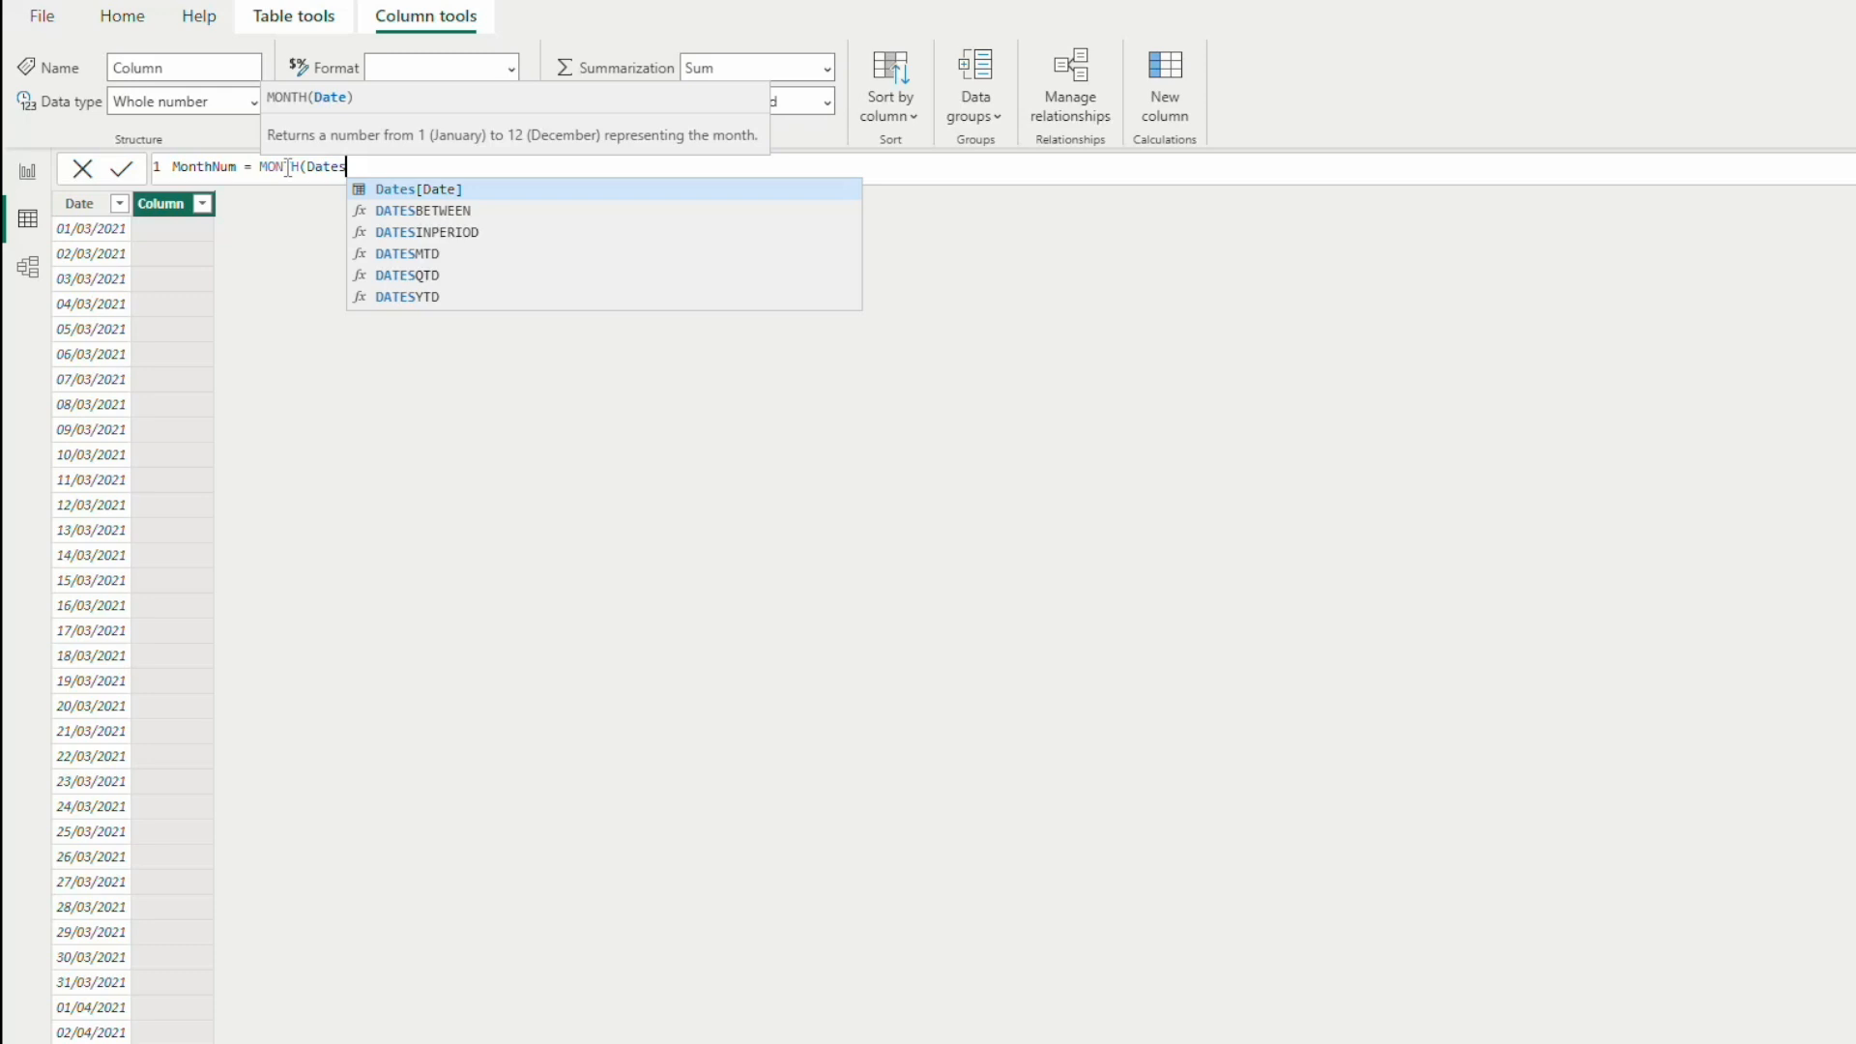
pyautogui.click(410, 192)
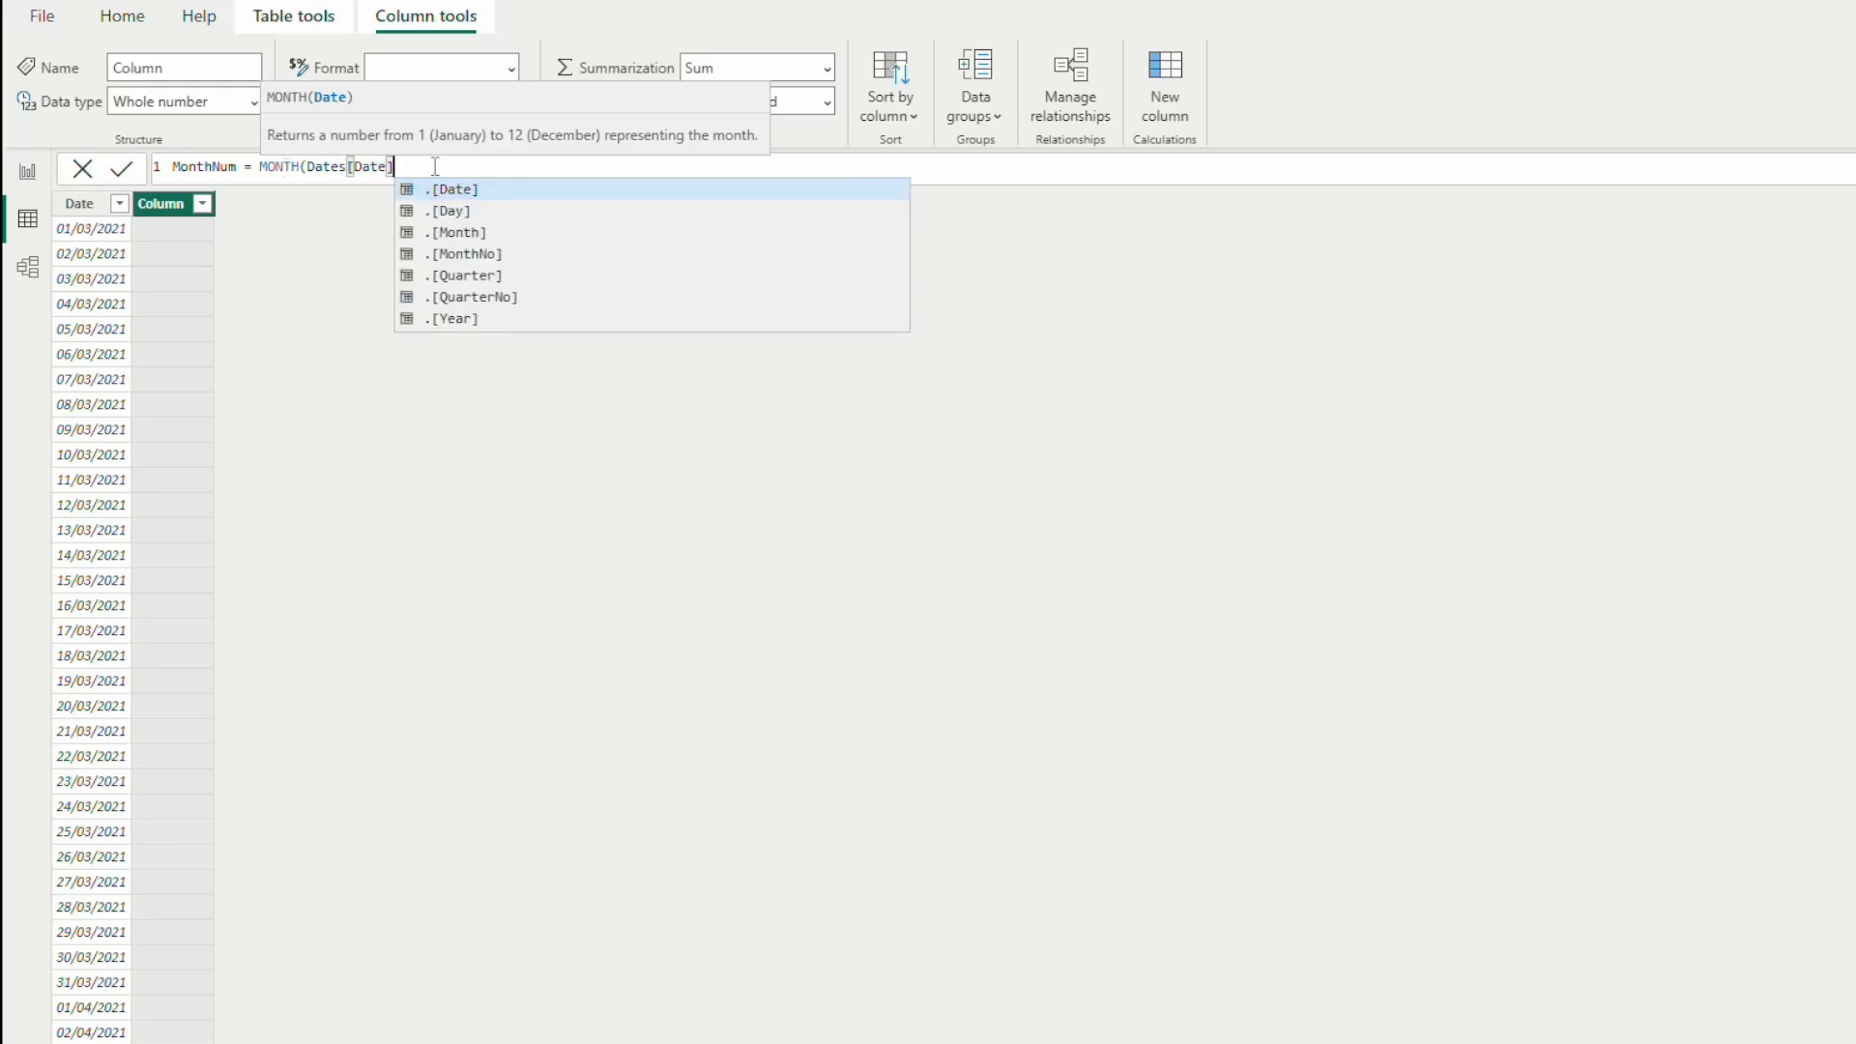
pyautogui.write(')')
pyautogui.press('Return')
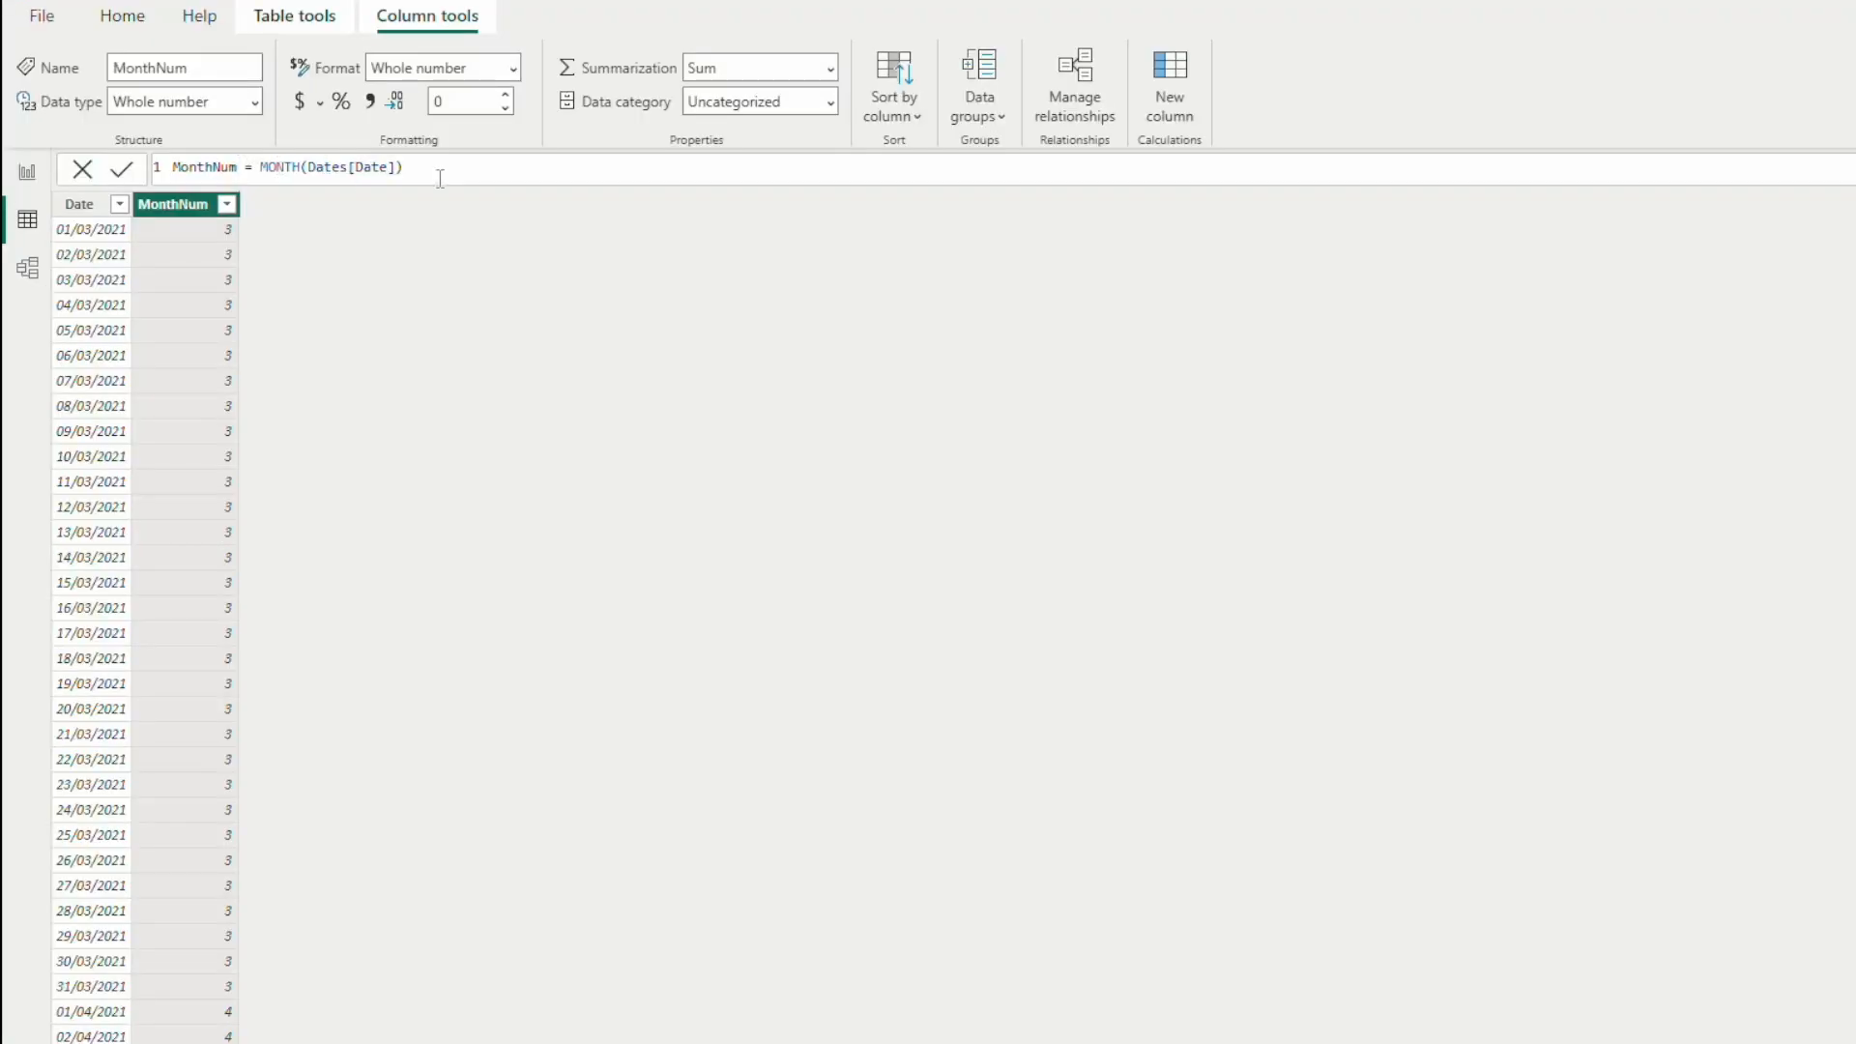
# Add another calculated column to the Dates table and name it Month.
pyautogui.click(1174, 77)
pyautogui.click(222, 168)
pyautogui.press('BackSpace')
pyautogui.press('BackSpace')
pyautogui.press('BackSpace')
pyautogui.press('BackSpace')
pyautogui.press('BackSpace')
pyautogui.press('BackSpace')
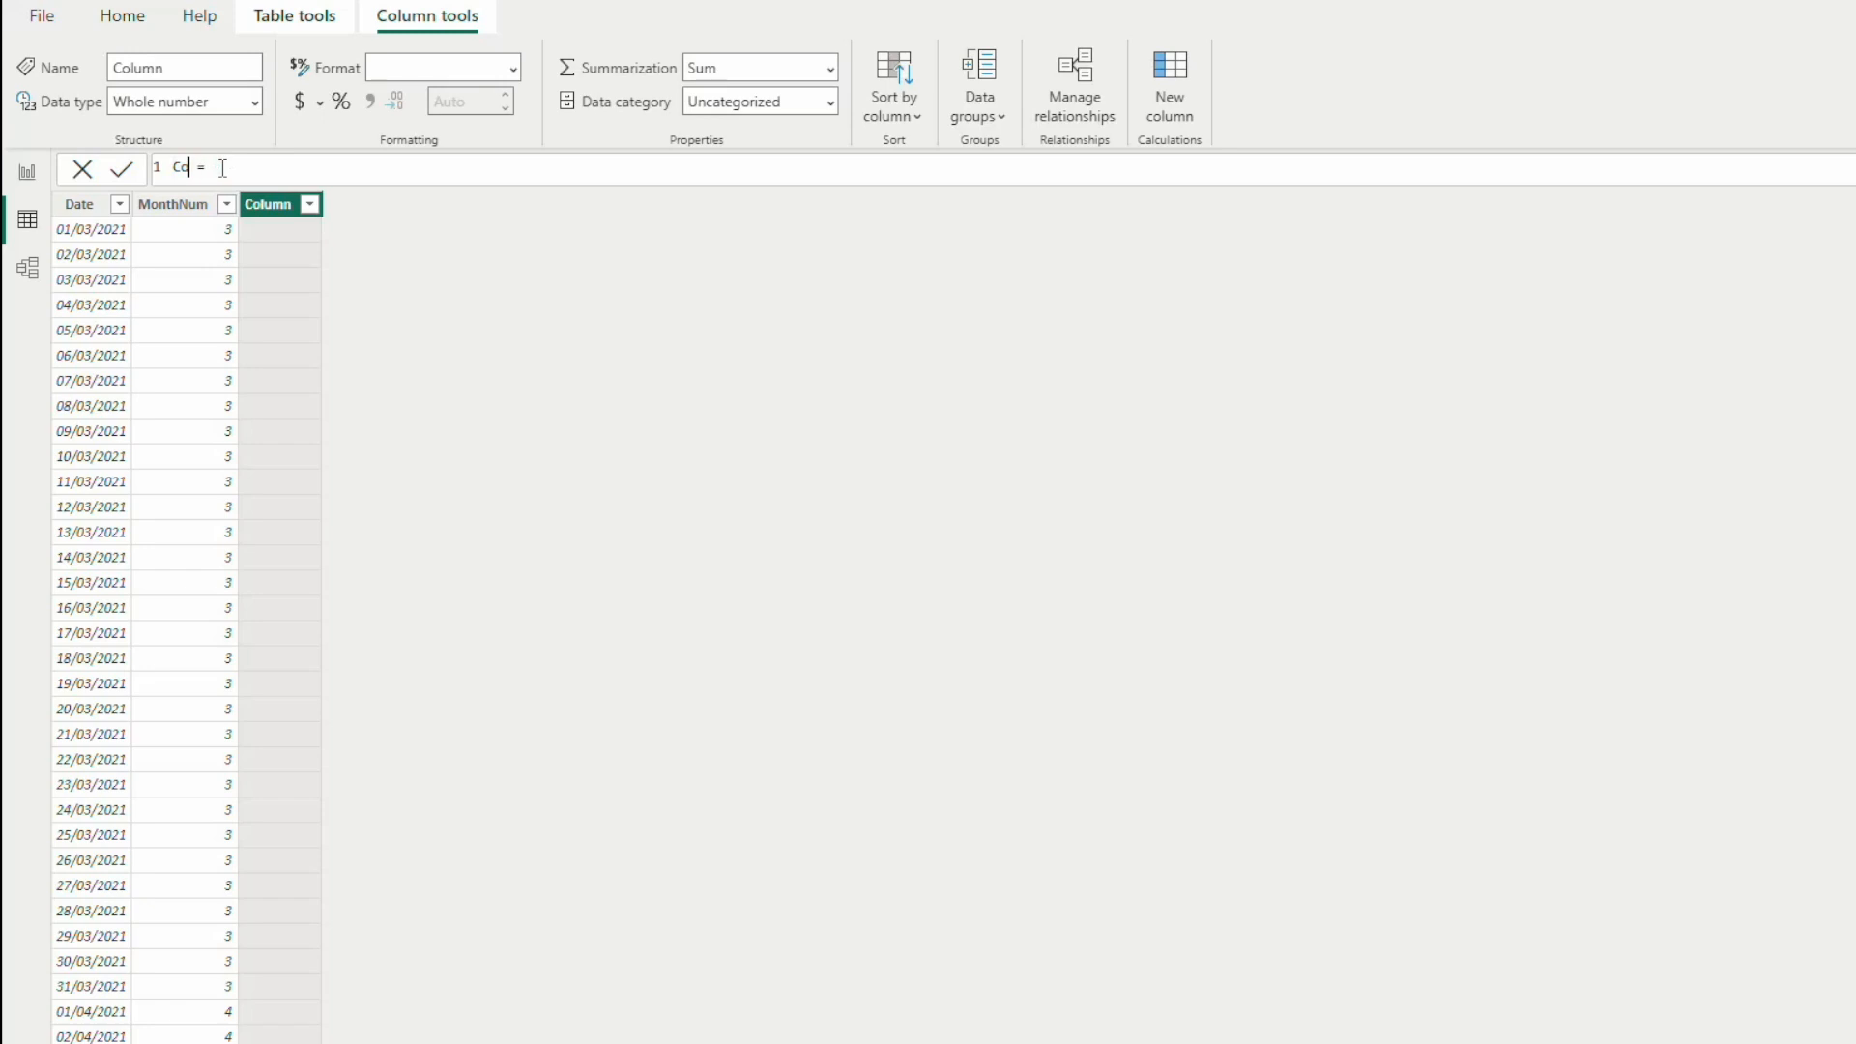
pyautogui.write('Month')
# Define the Month column as FORMAT(Dates[Date], "mmm") and commit the formula.
pyautogui.press('End')
pyautogui.write('F')
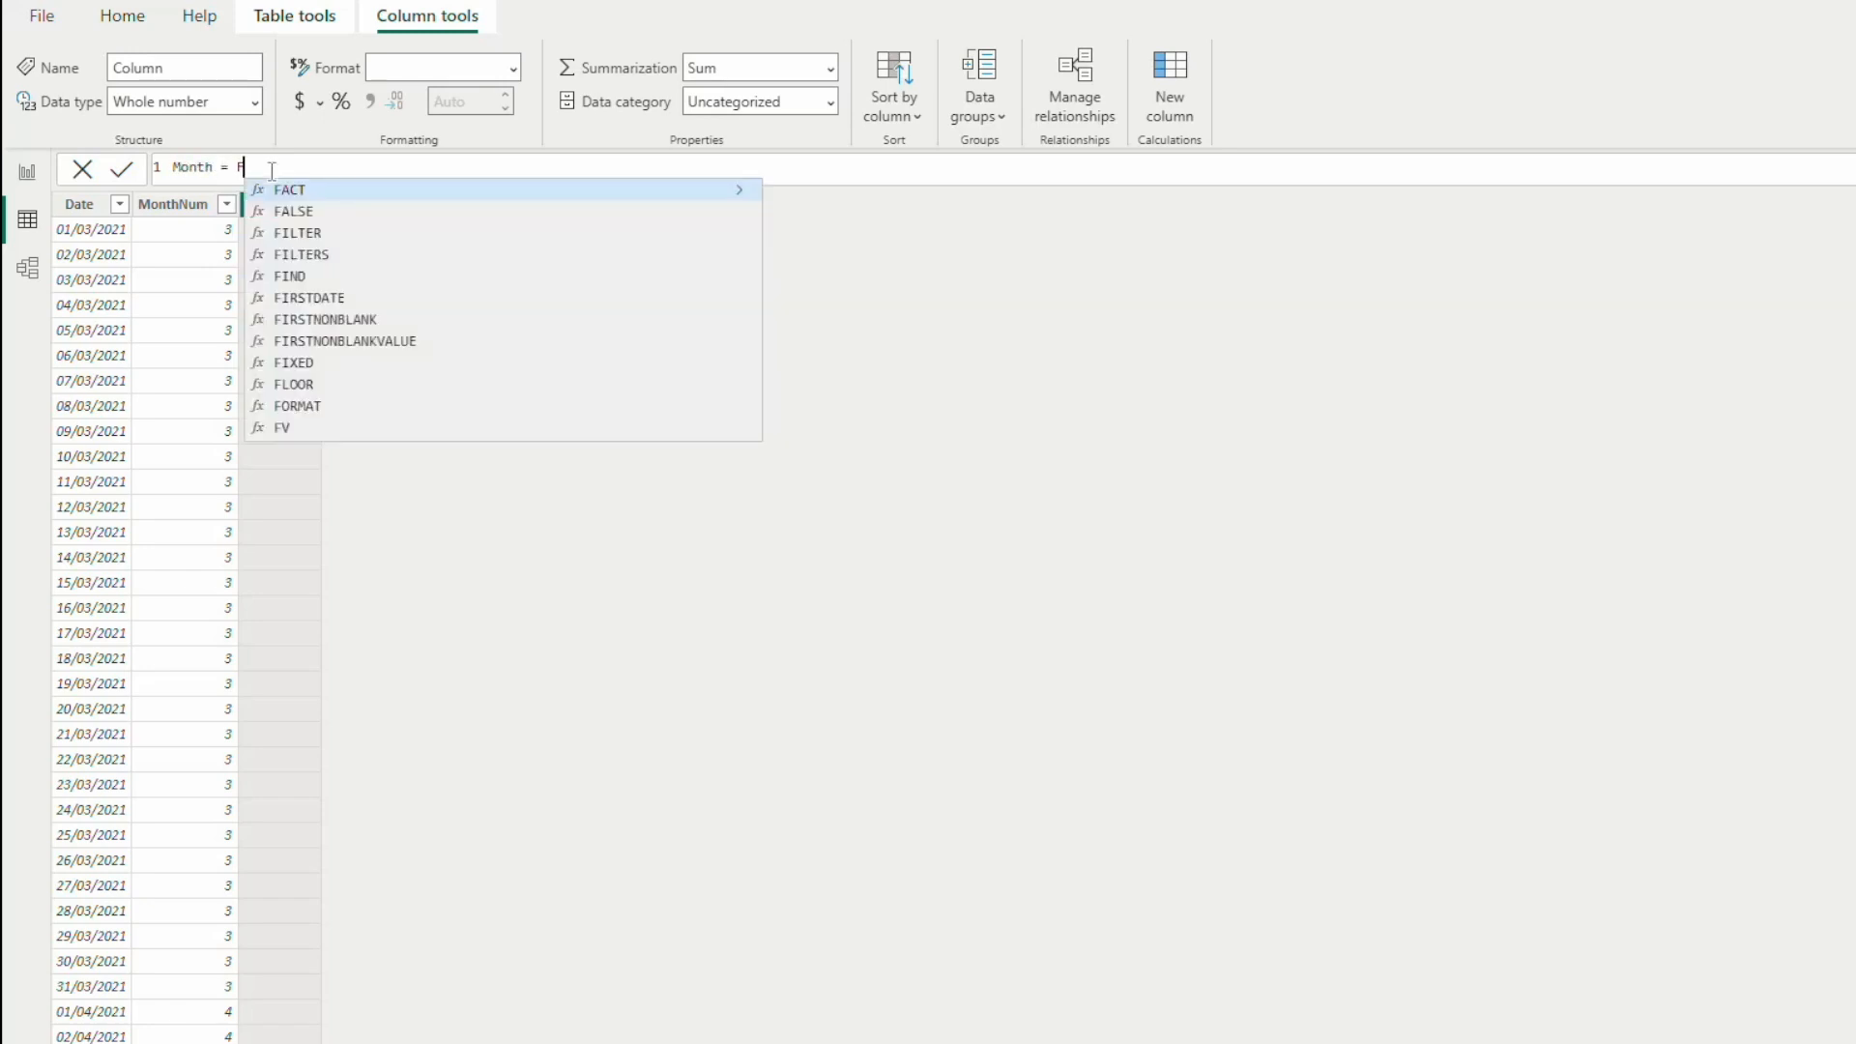
pyautogui.write('ORMAT(')
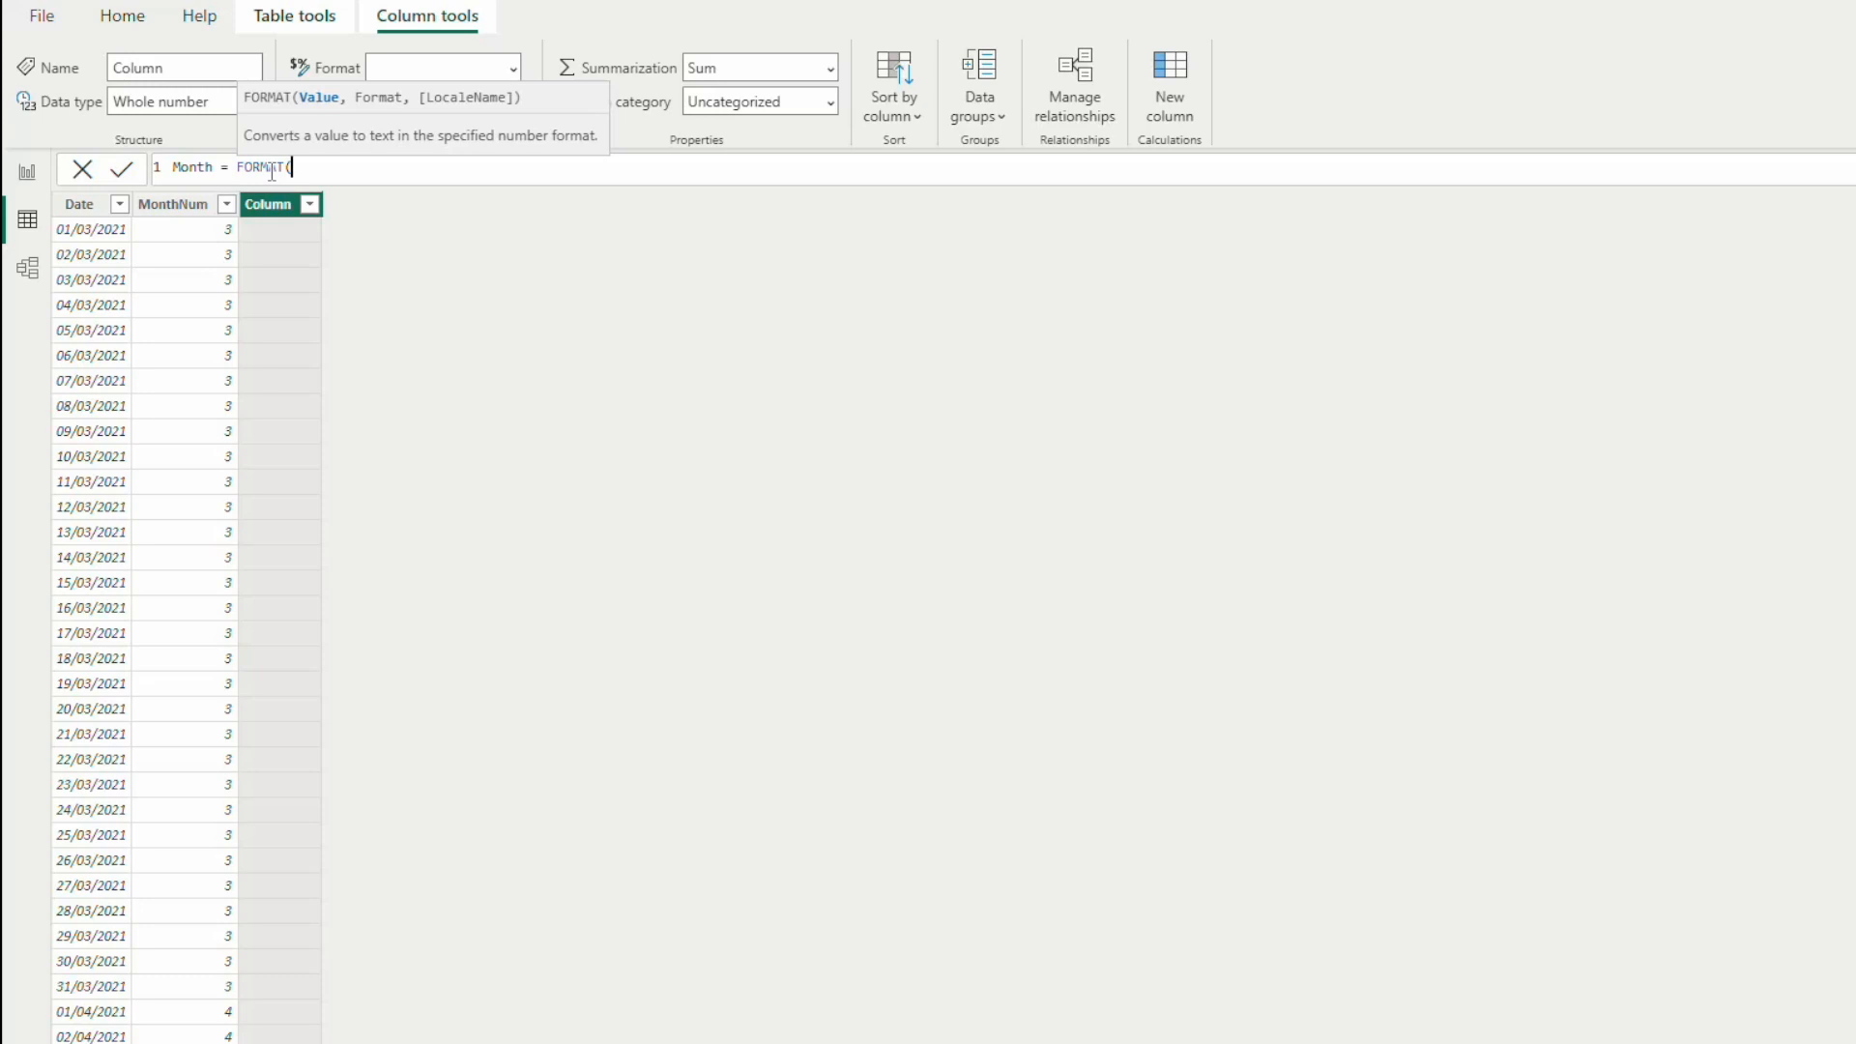
pyautogui.write('Date')
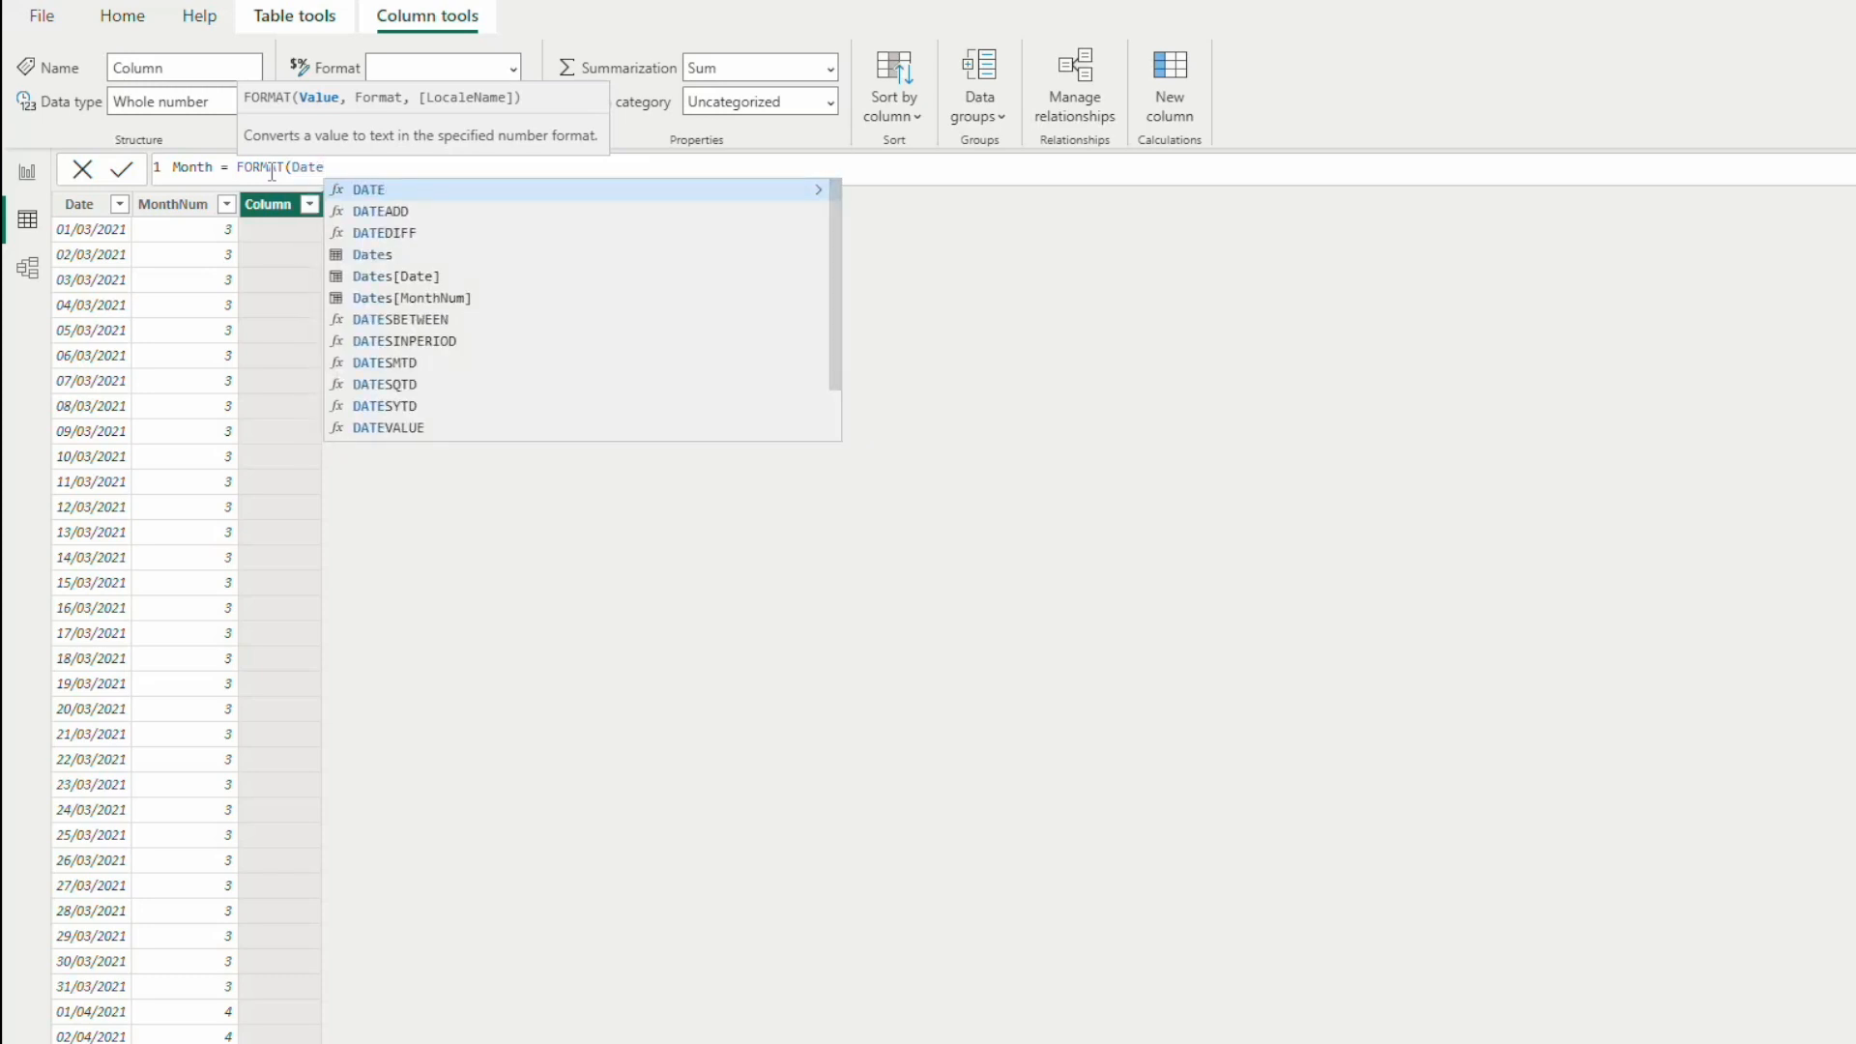
pyautogui.press('Down')
pyautogui.press('Down')
pyautogui.press('Down')
pyautogui.press('Down')
pyautogui.press('Tab')
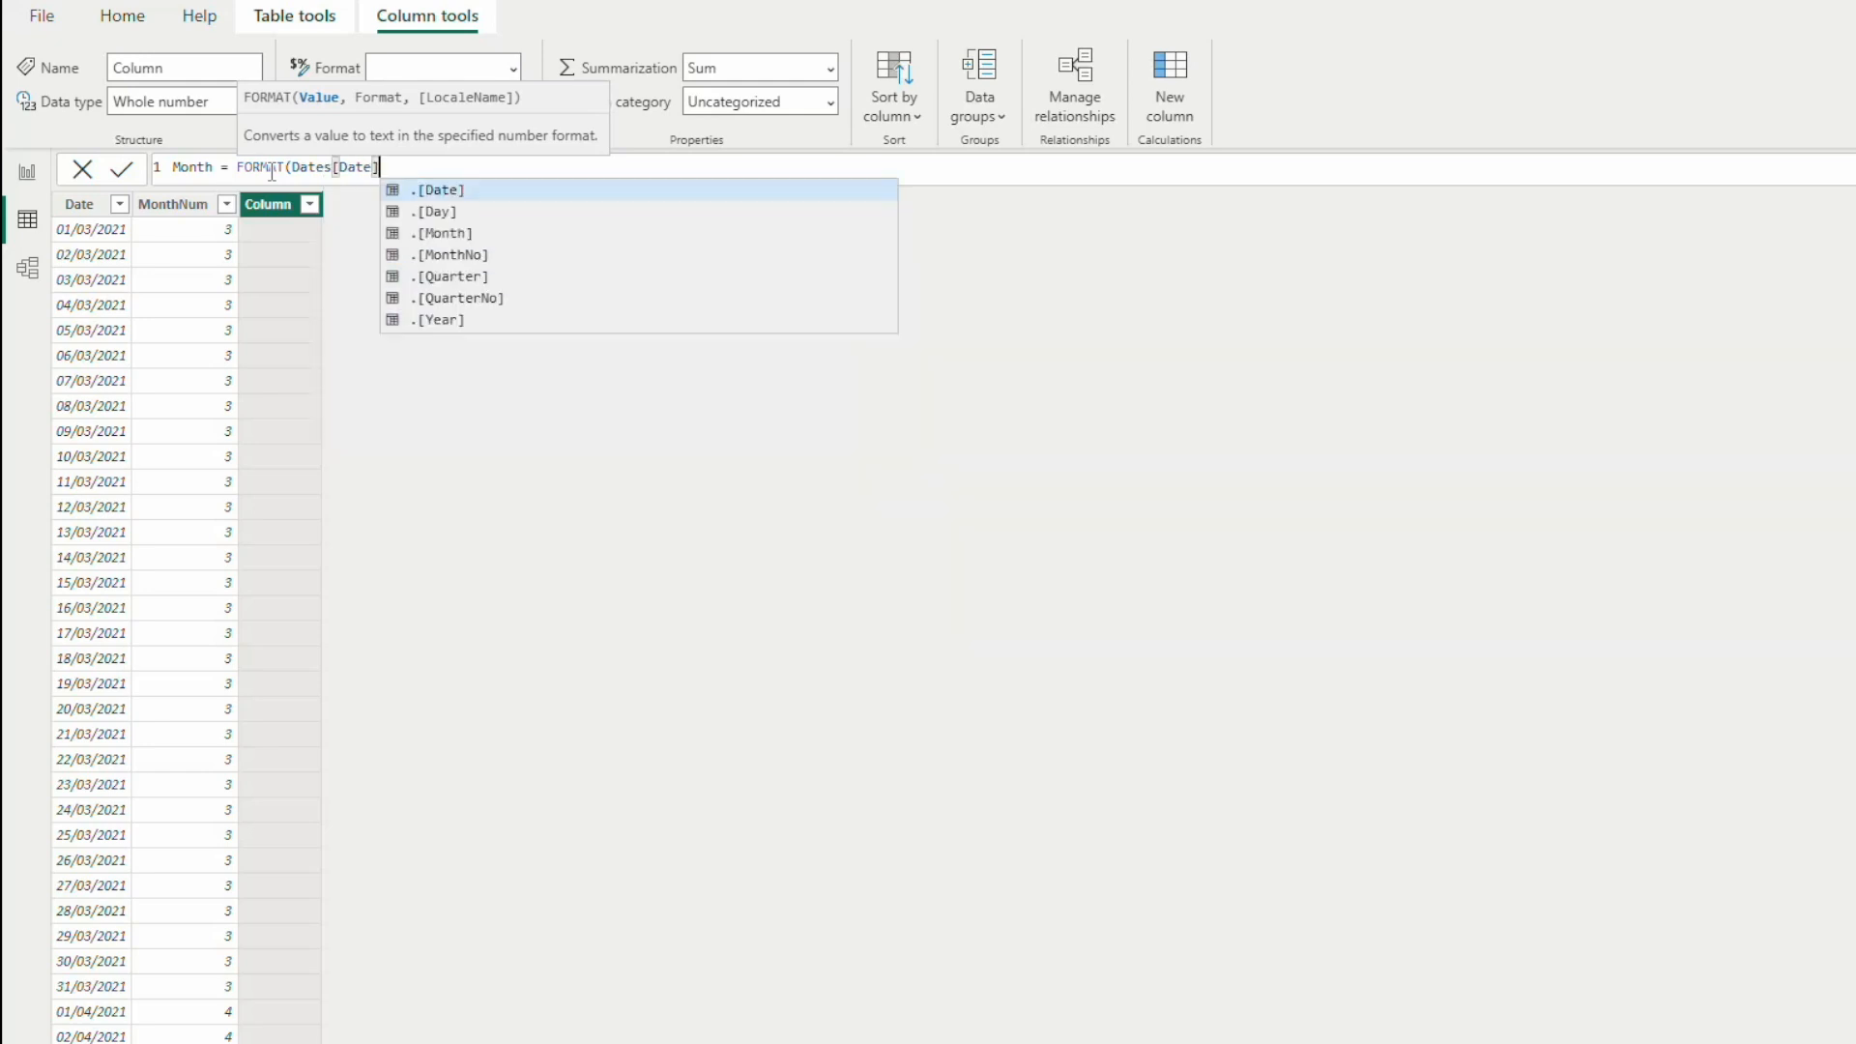
pyautogui.write(', ')
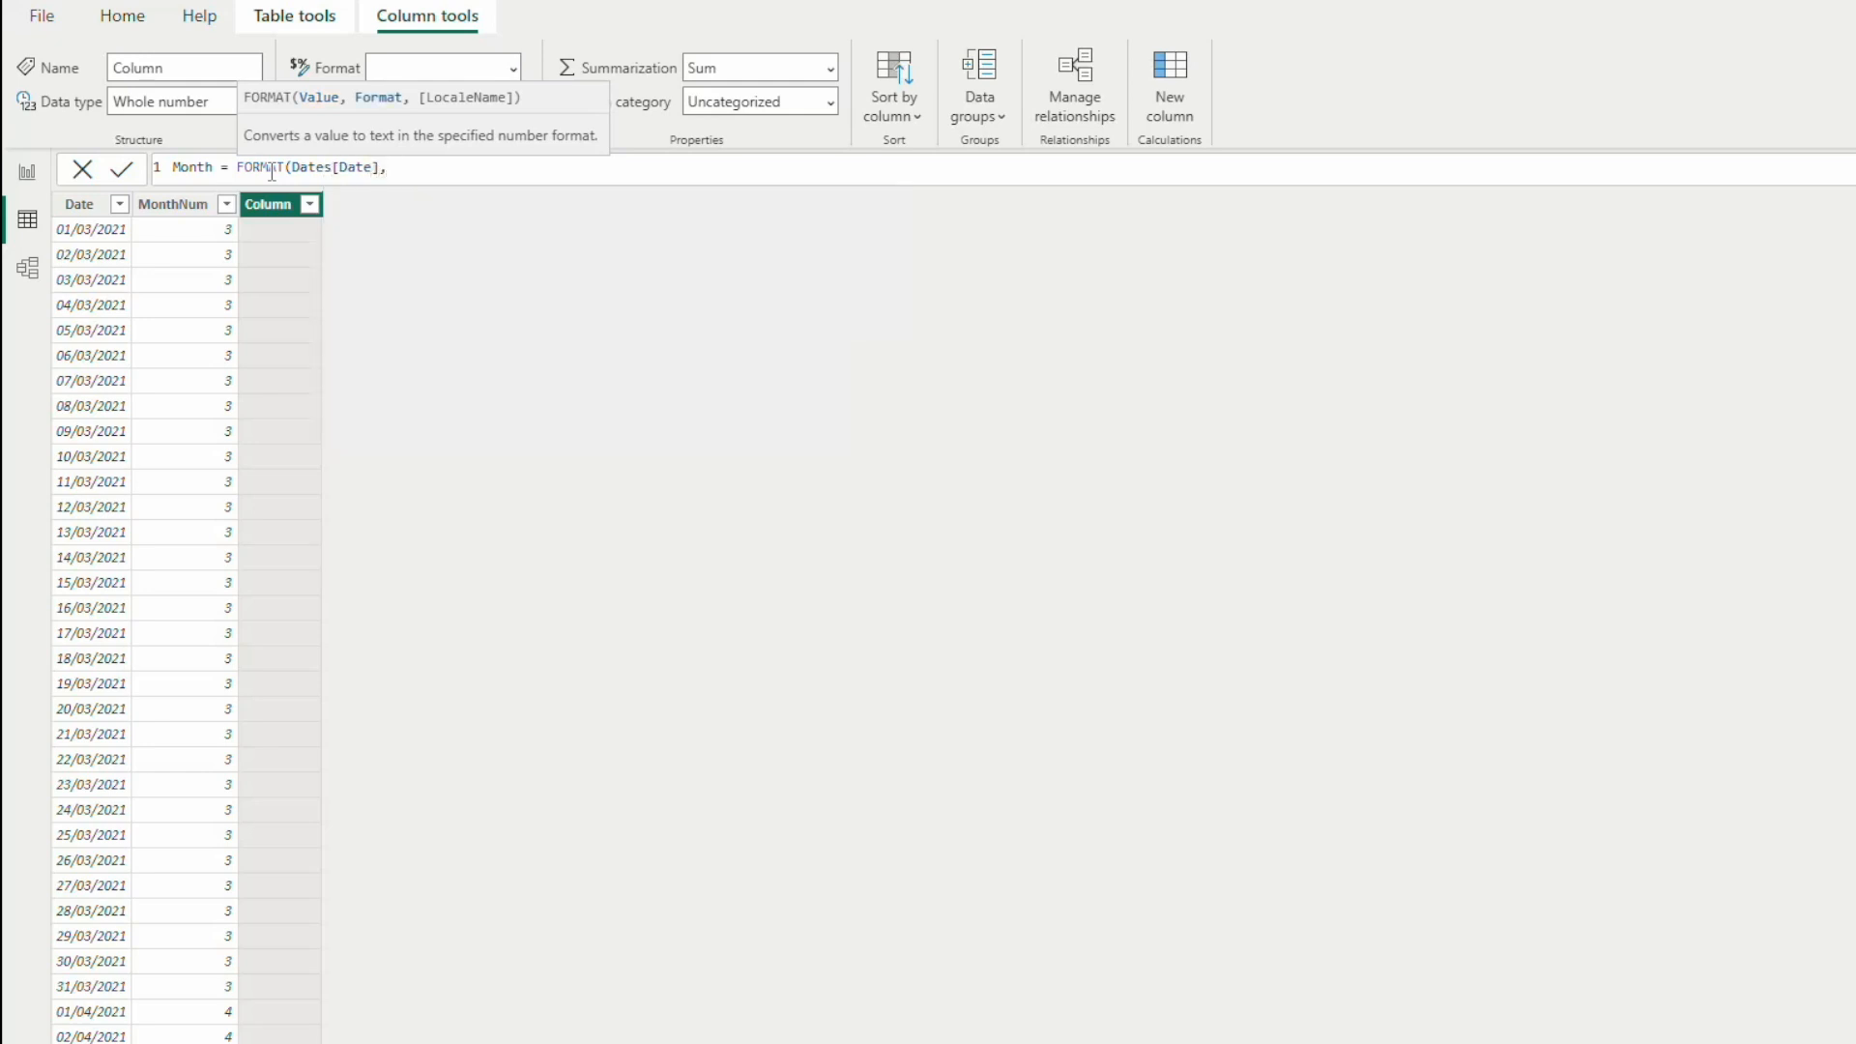
pyautogui.write('"mmm"')
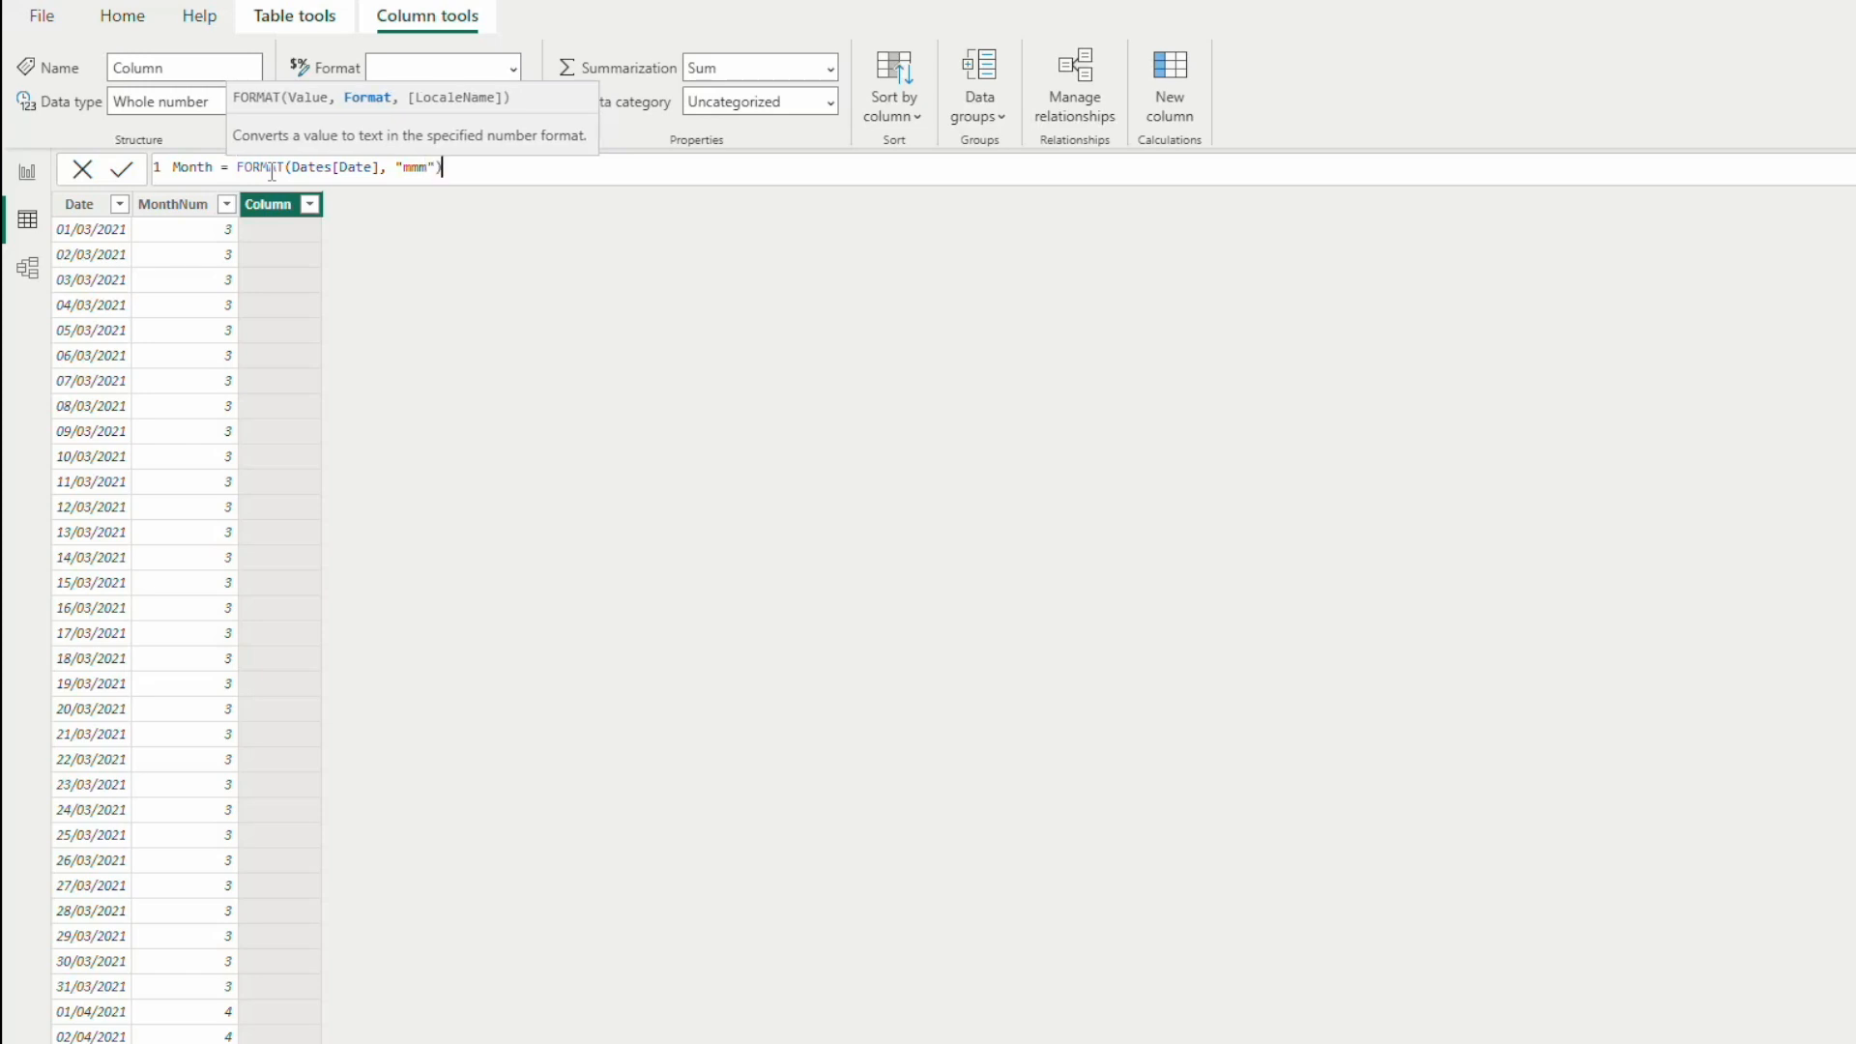
pyautogui.write(')')
pyautogui.press('Return')
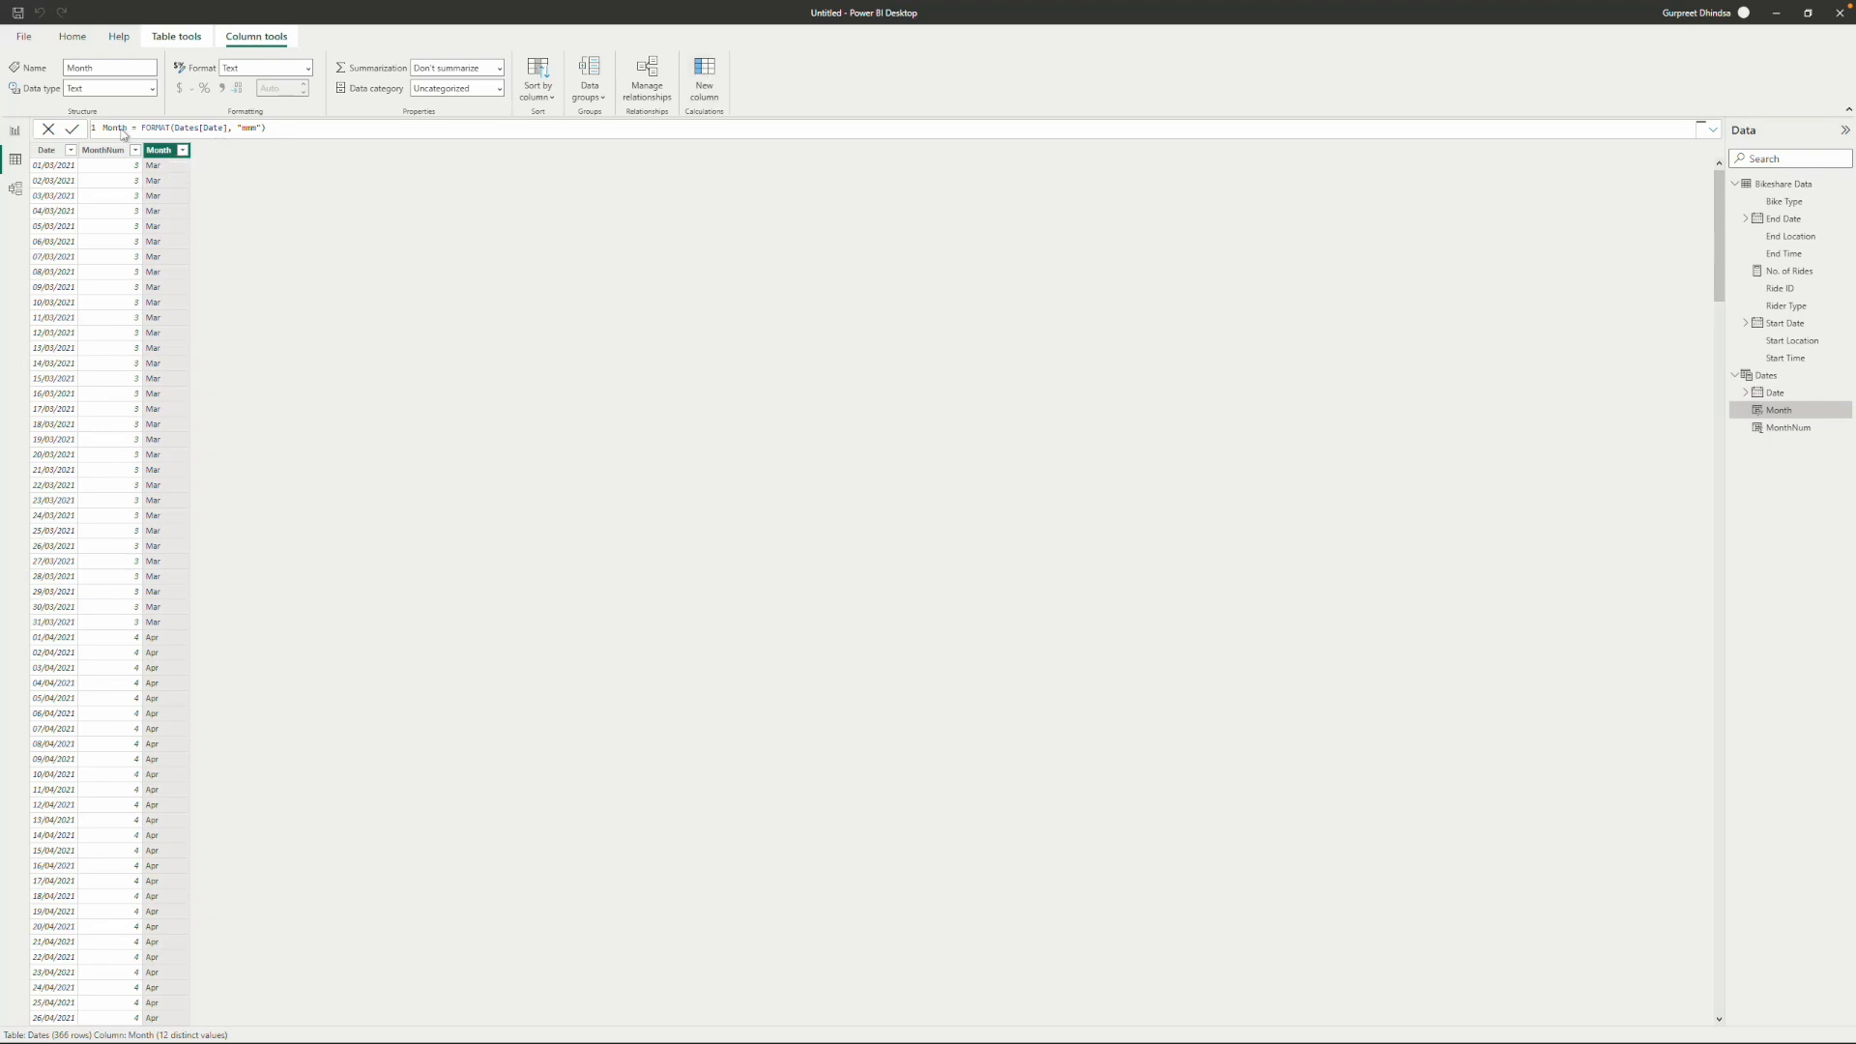
# Create a calculated column in the Dates table with the formula WeekdayNum = WEEKDAY(Dates[Date]).
pyautogui.write('Weekda')
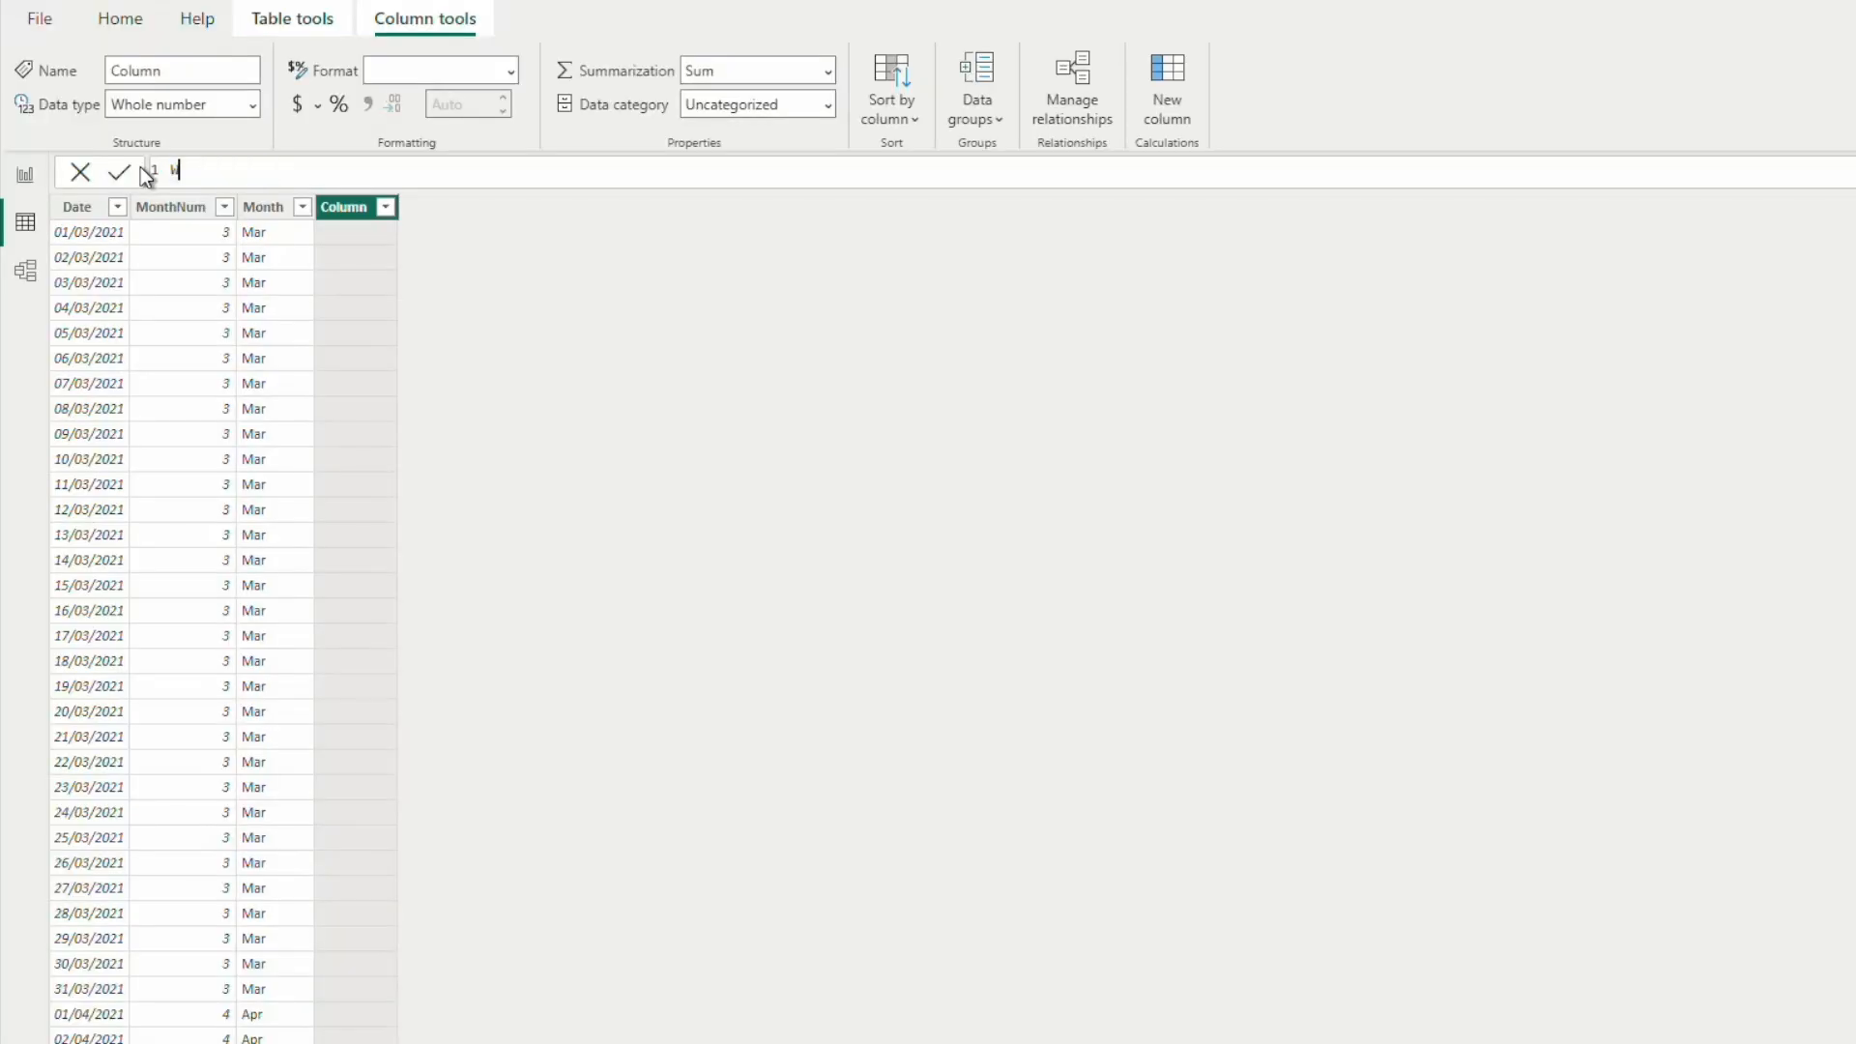
pyautogui.write('yNum = week')
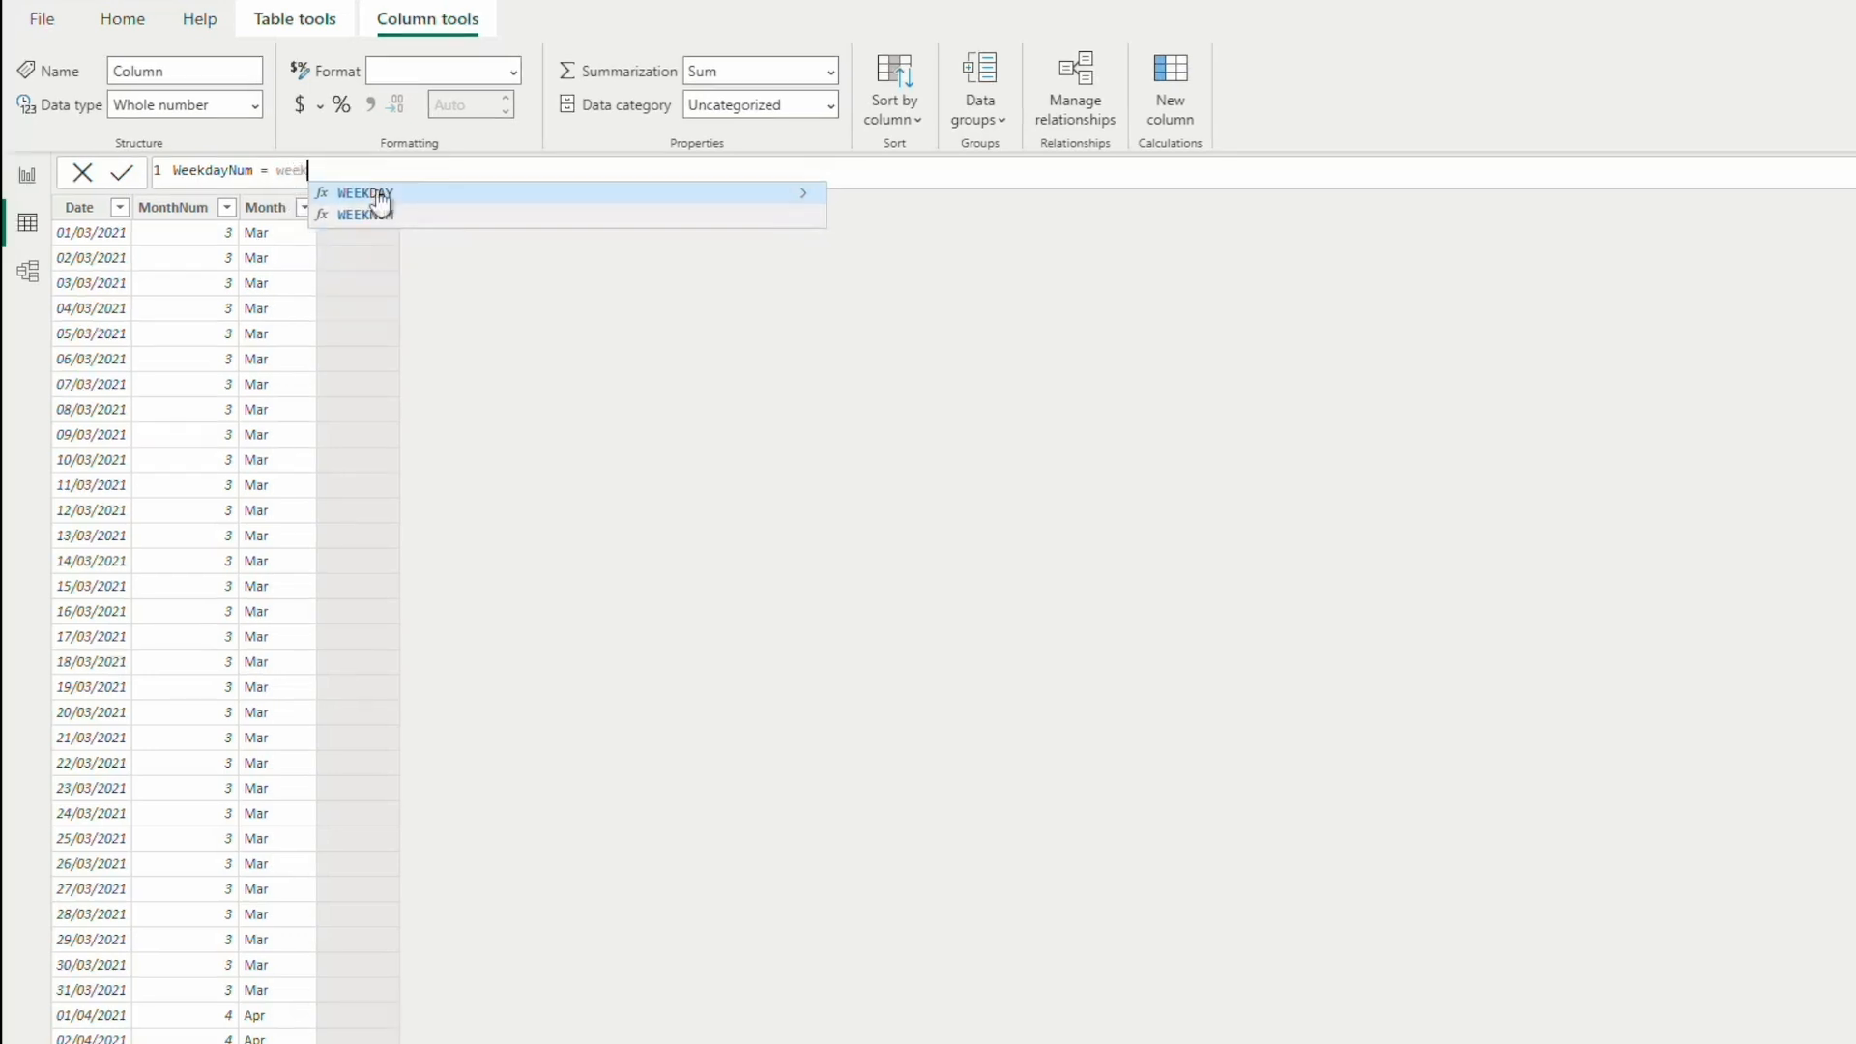
pyautogui.click(379, 197)
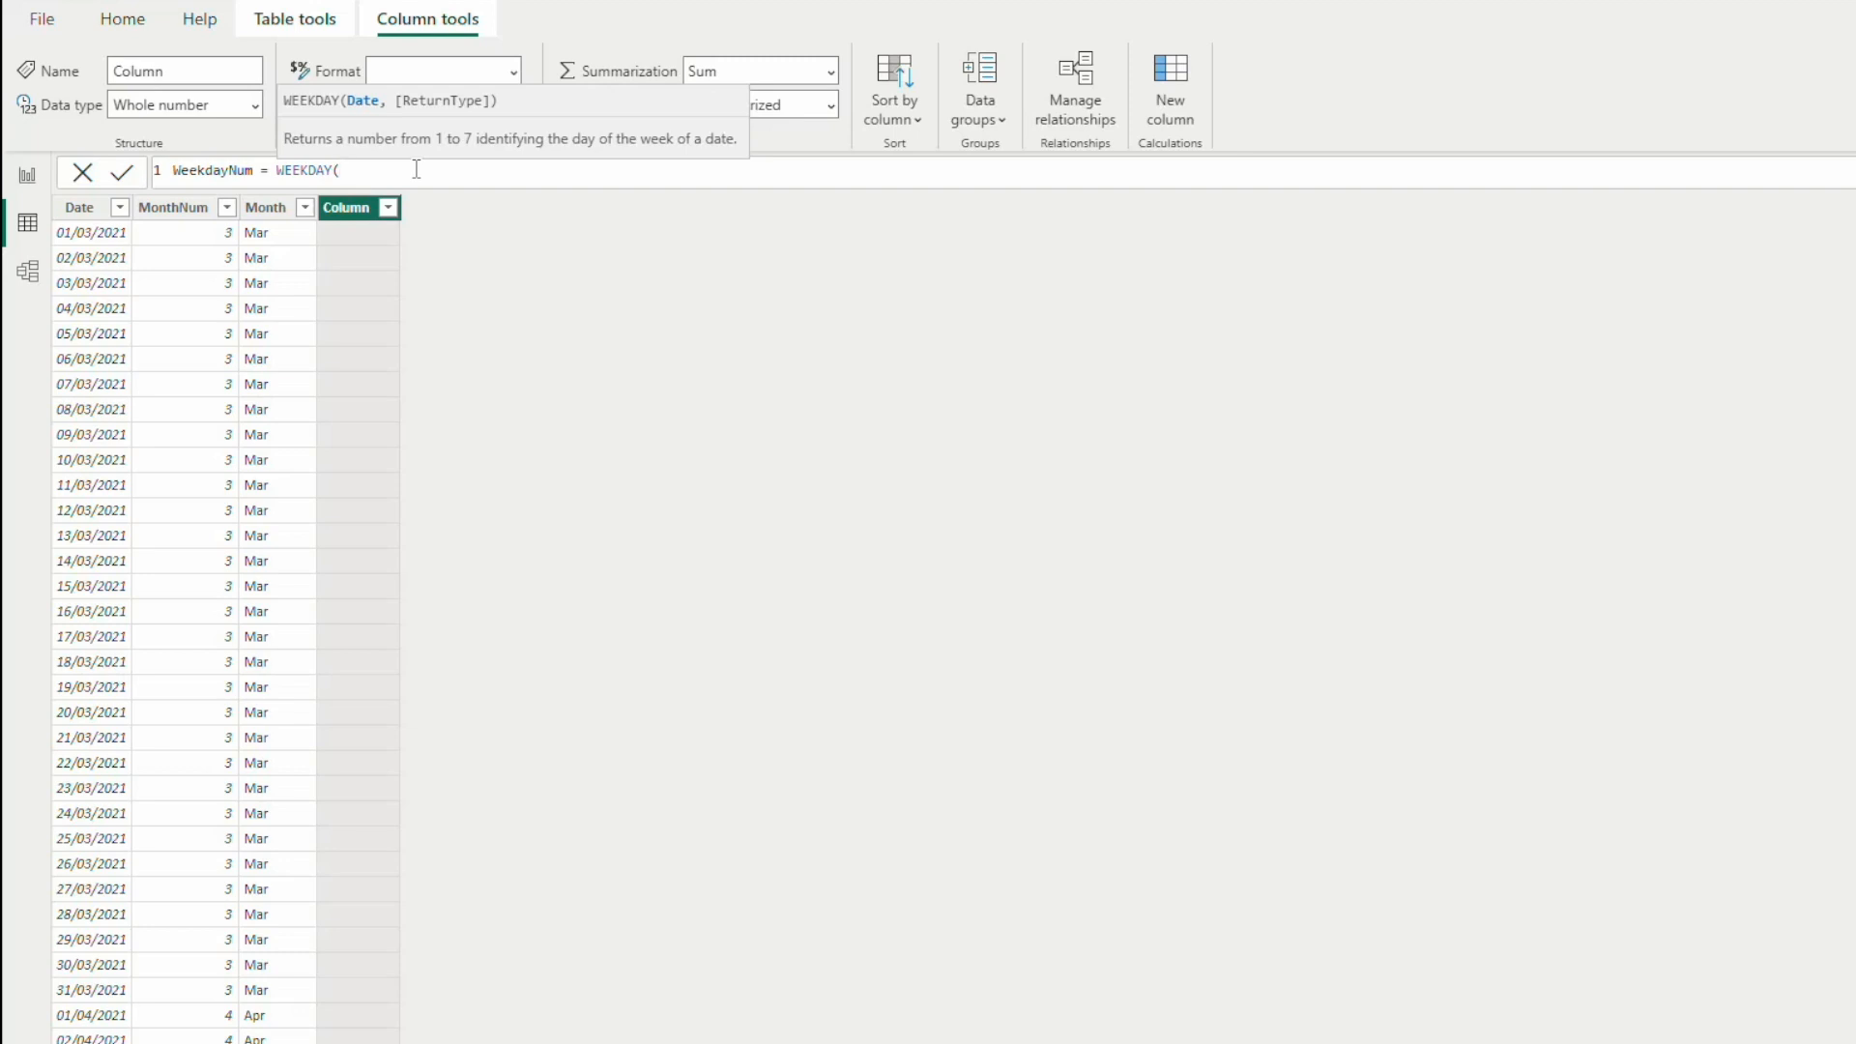
pyautogui.write('Date')
pyautogui.click(441, 279)
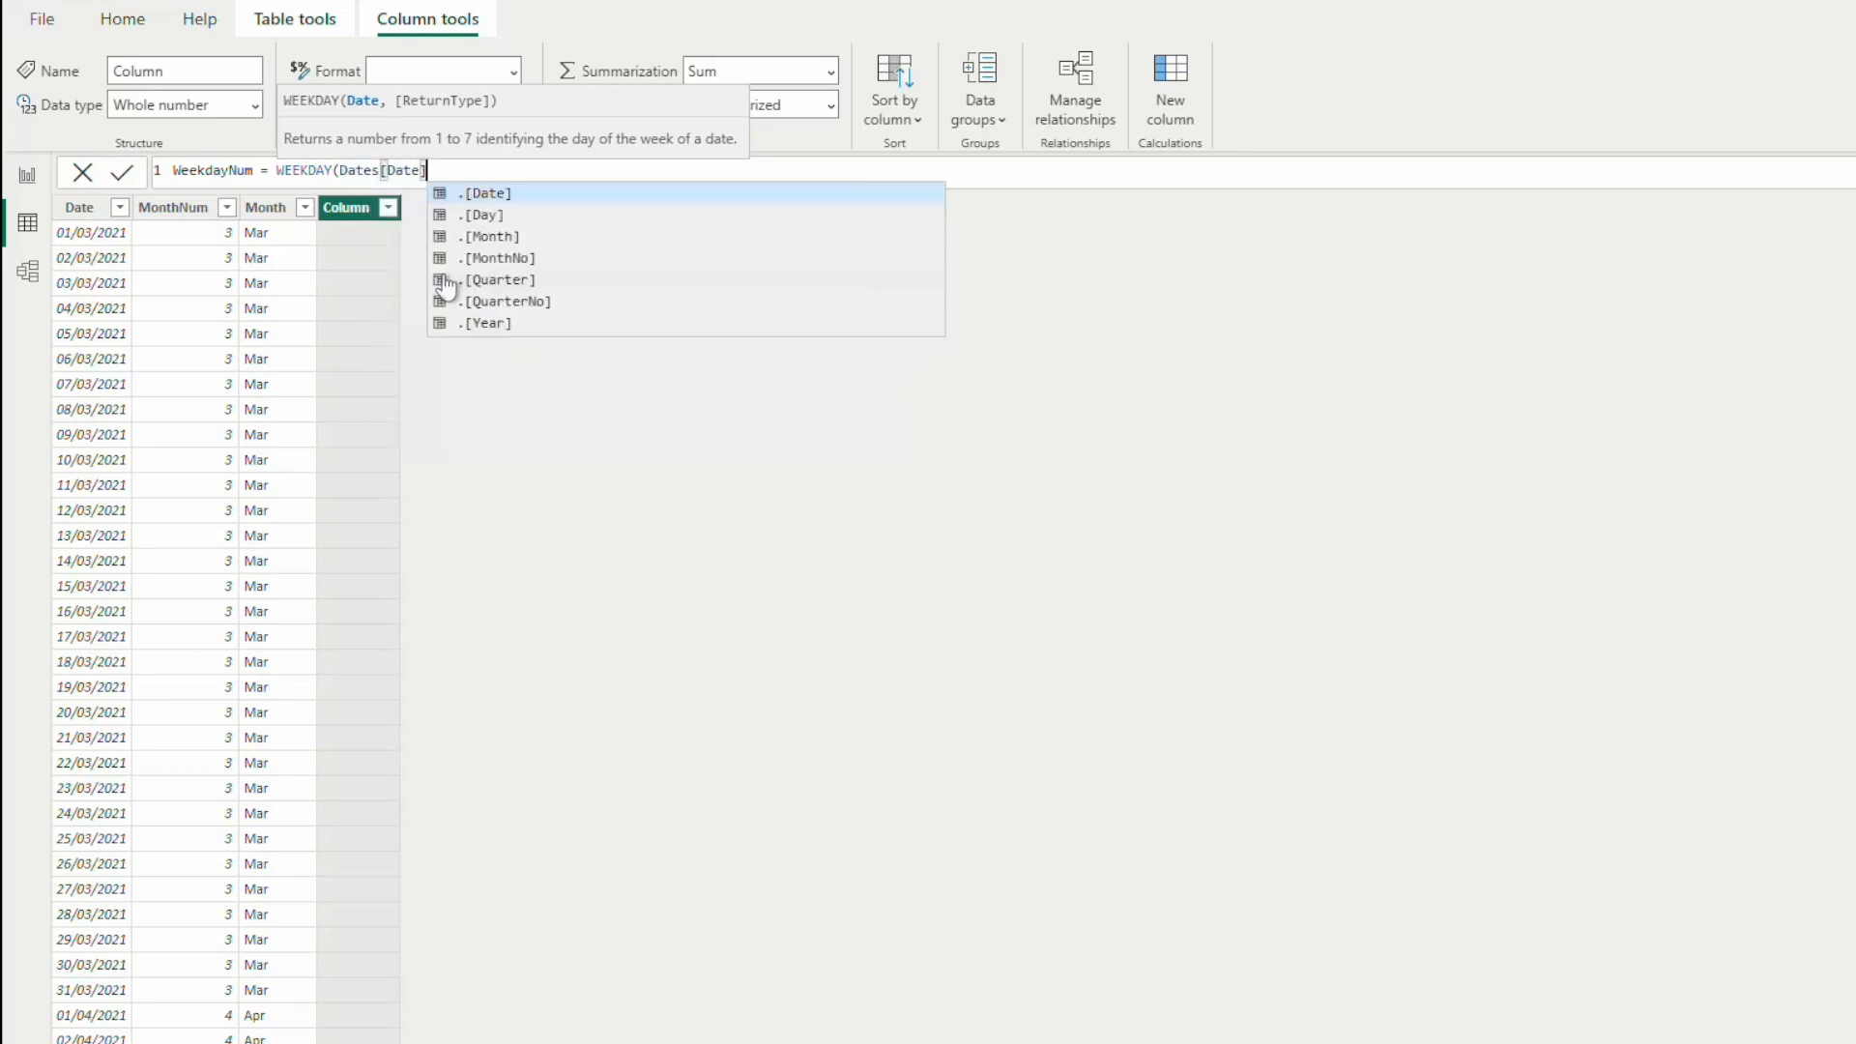
pyautogui.press('Escape')
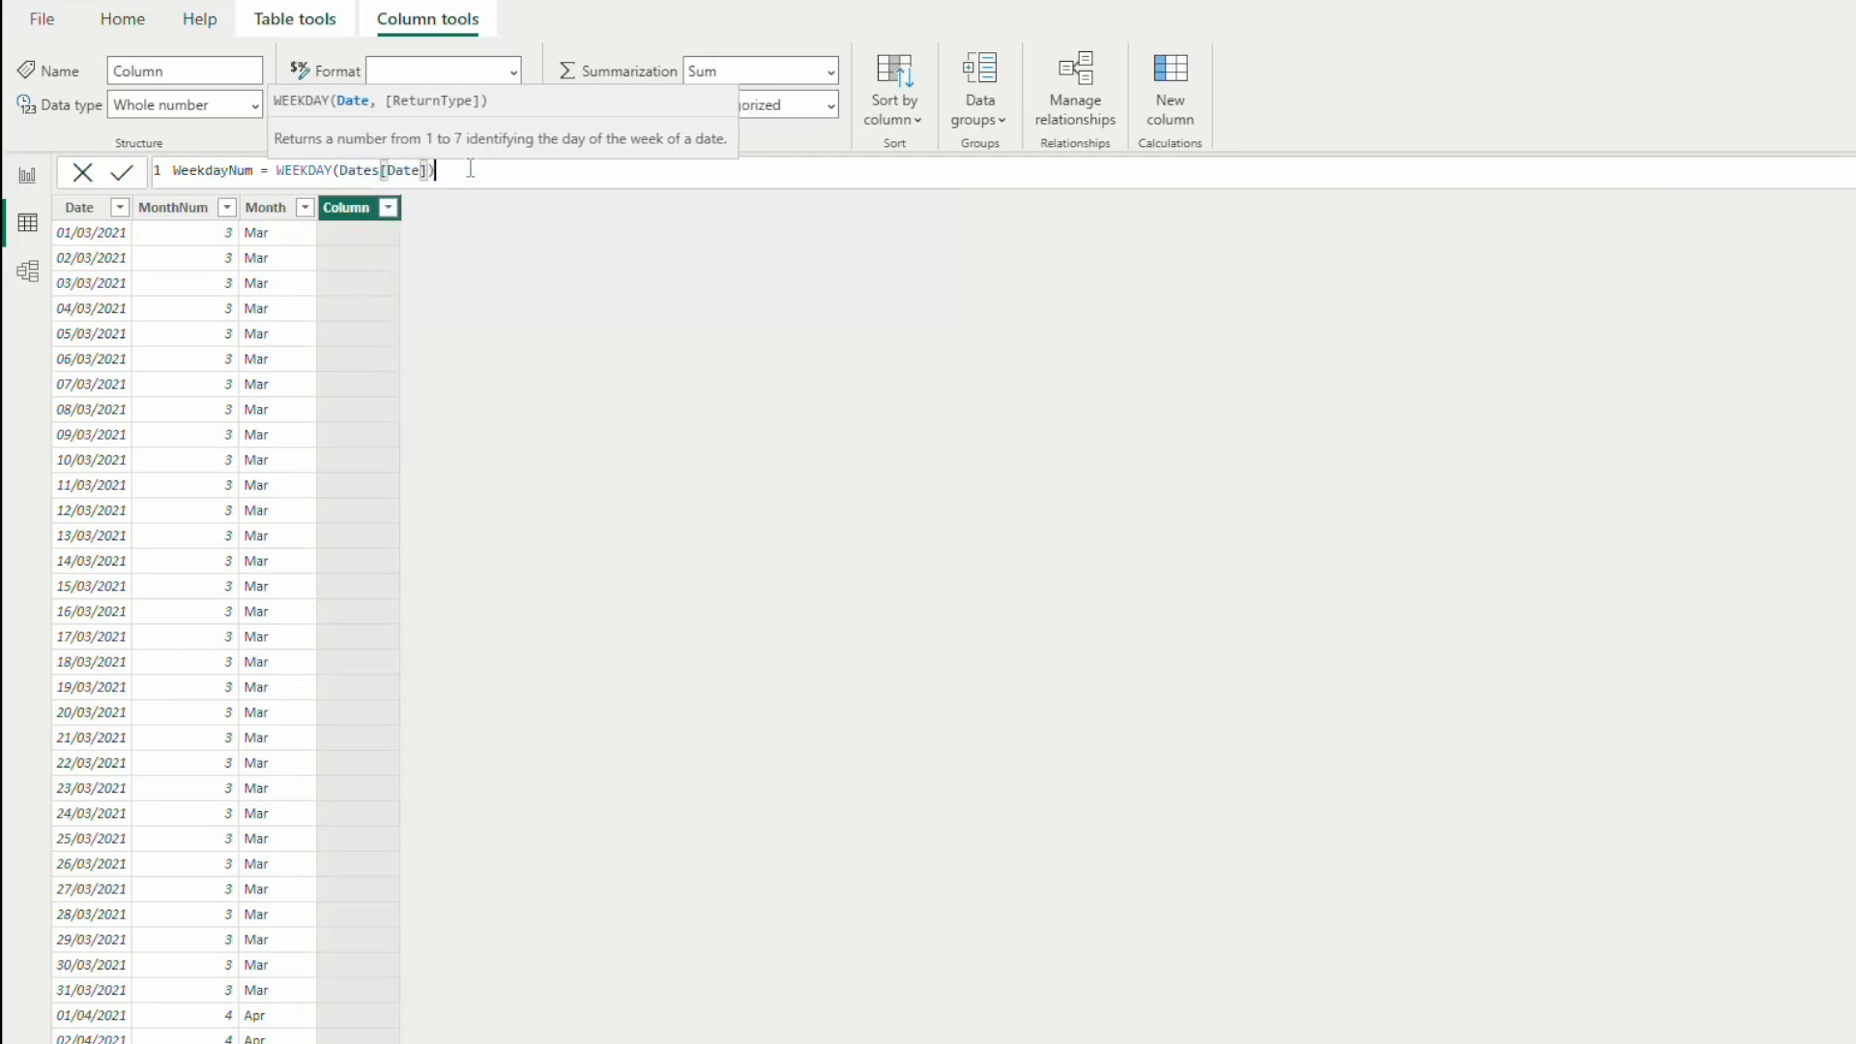
pyautogui.write(')')
pyautogui.press('Return')
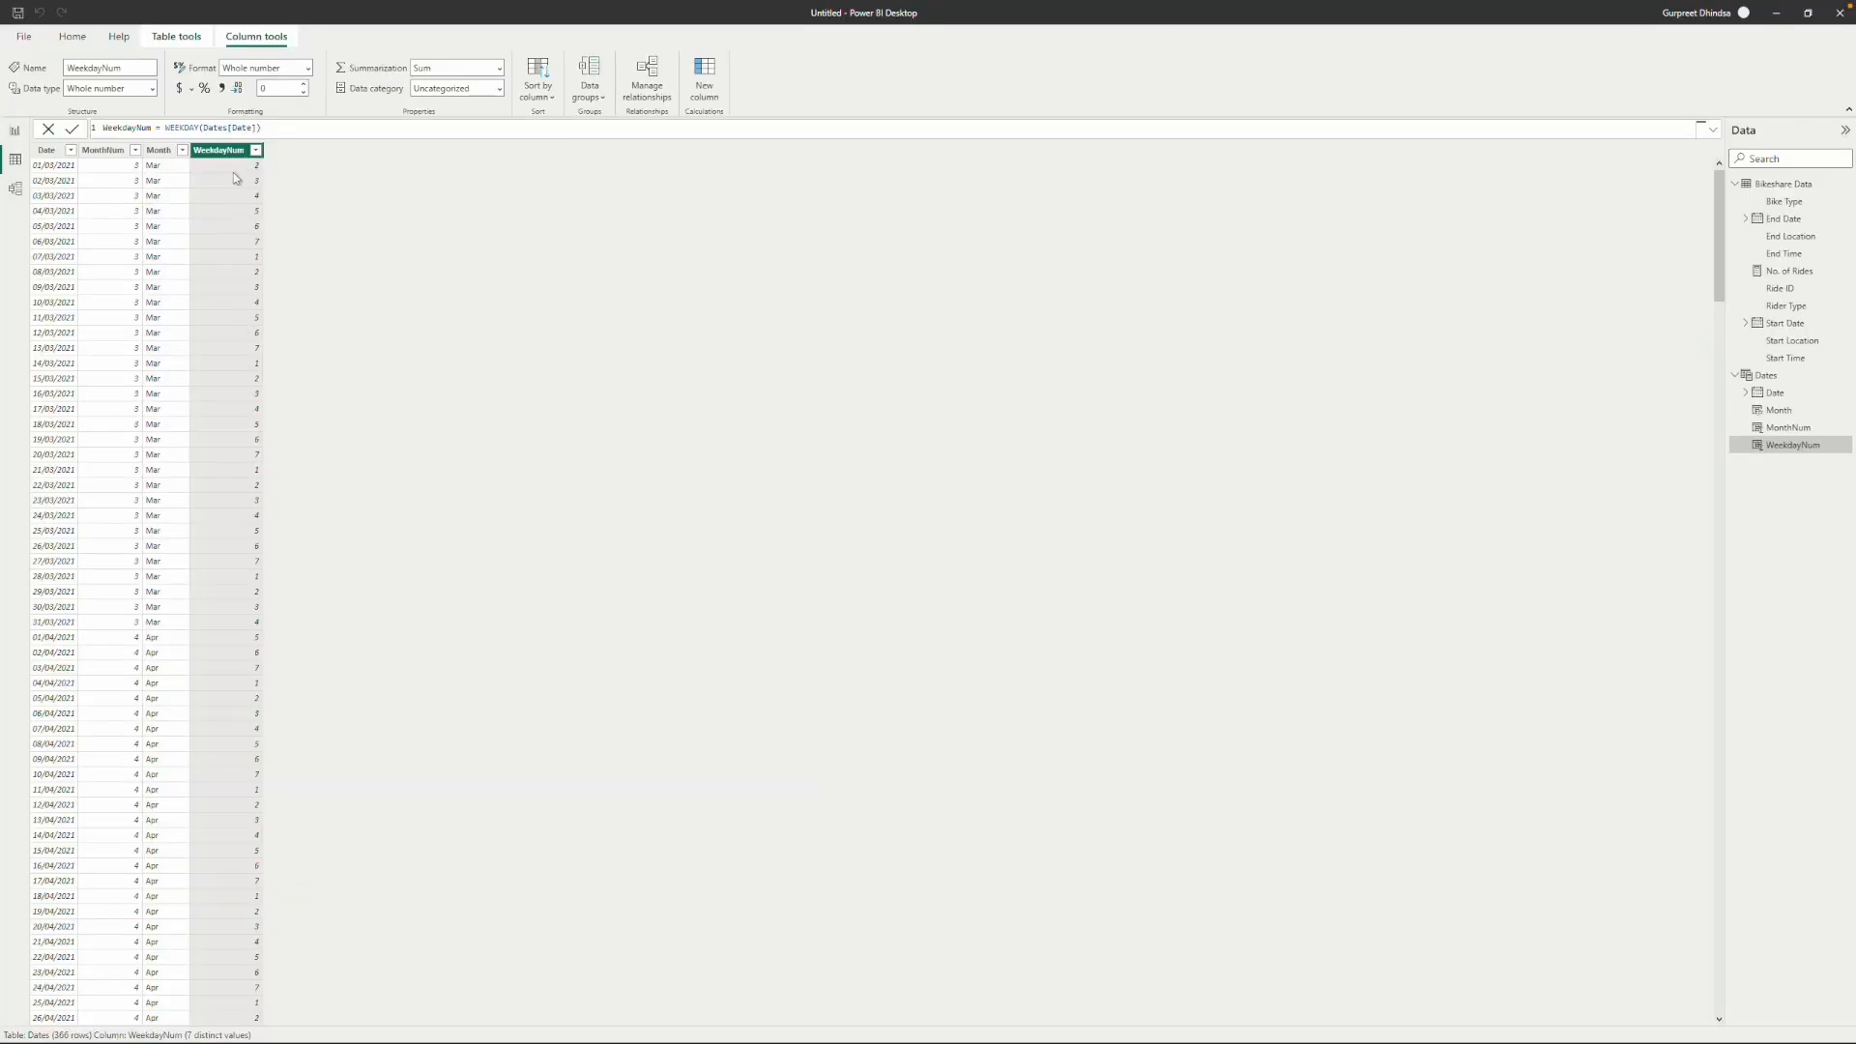
# Add one more calculated column to the Dates table and name it Weekday.
pyautogui.click(704, 75)
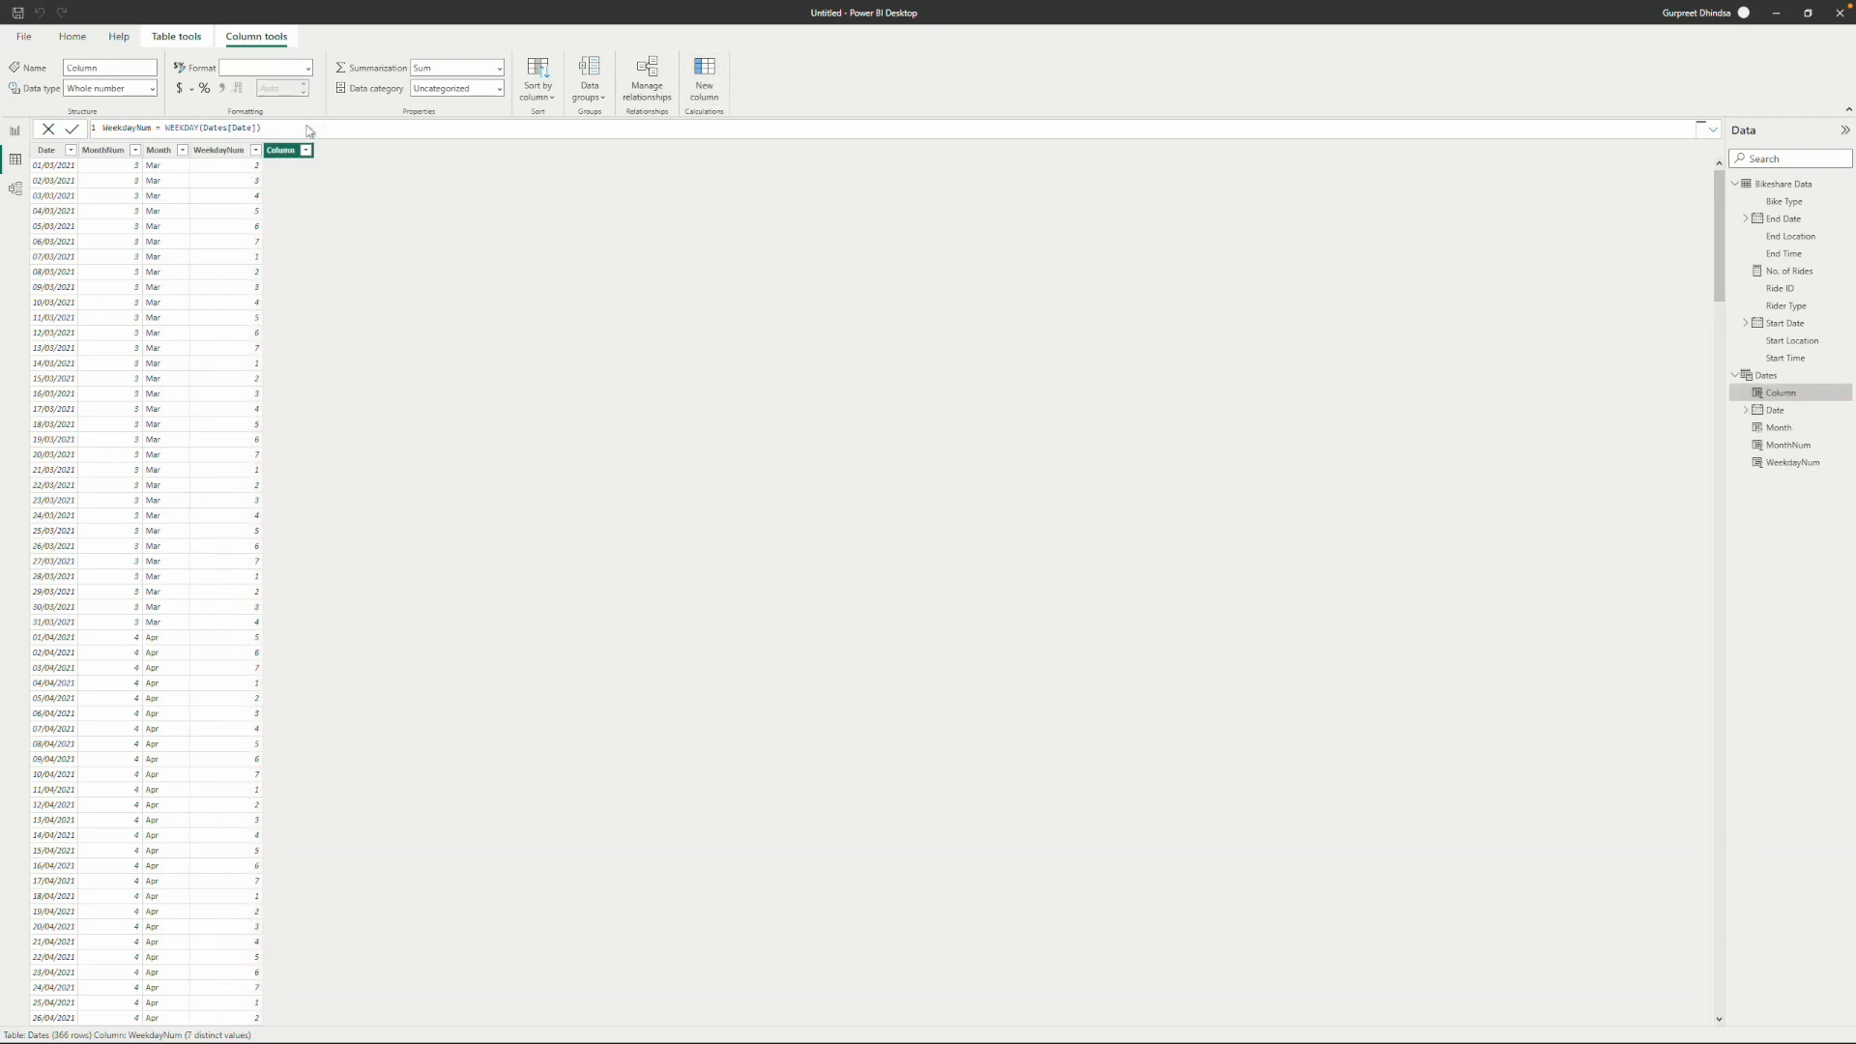
pyautogui.click(134, 129)
pyautogui.press('BackSpace')
pyautogui.press('BackSpace')
pyautogui.press('BackSpace')
pyautogui.press('BackSpace')
pyautogui.press('BackSpace')
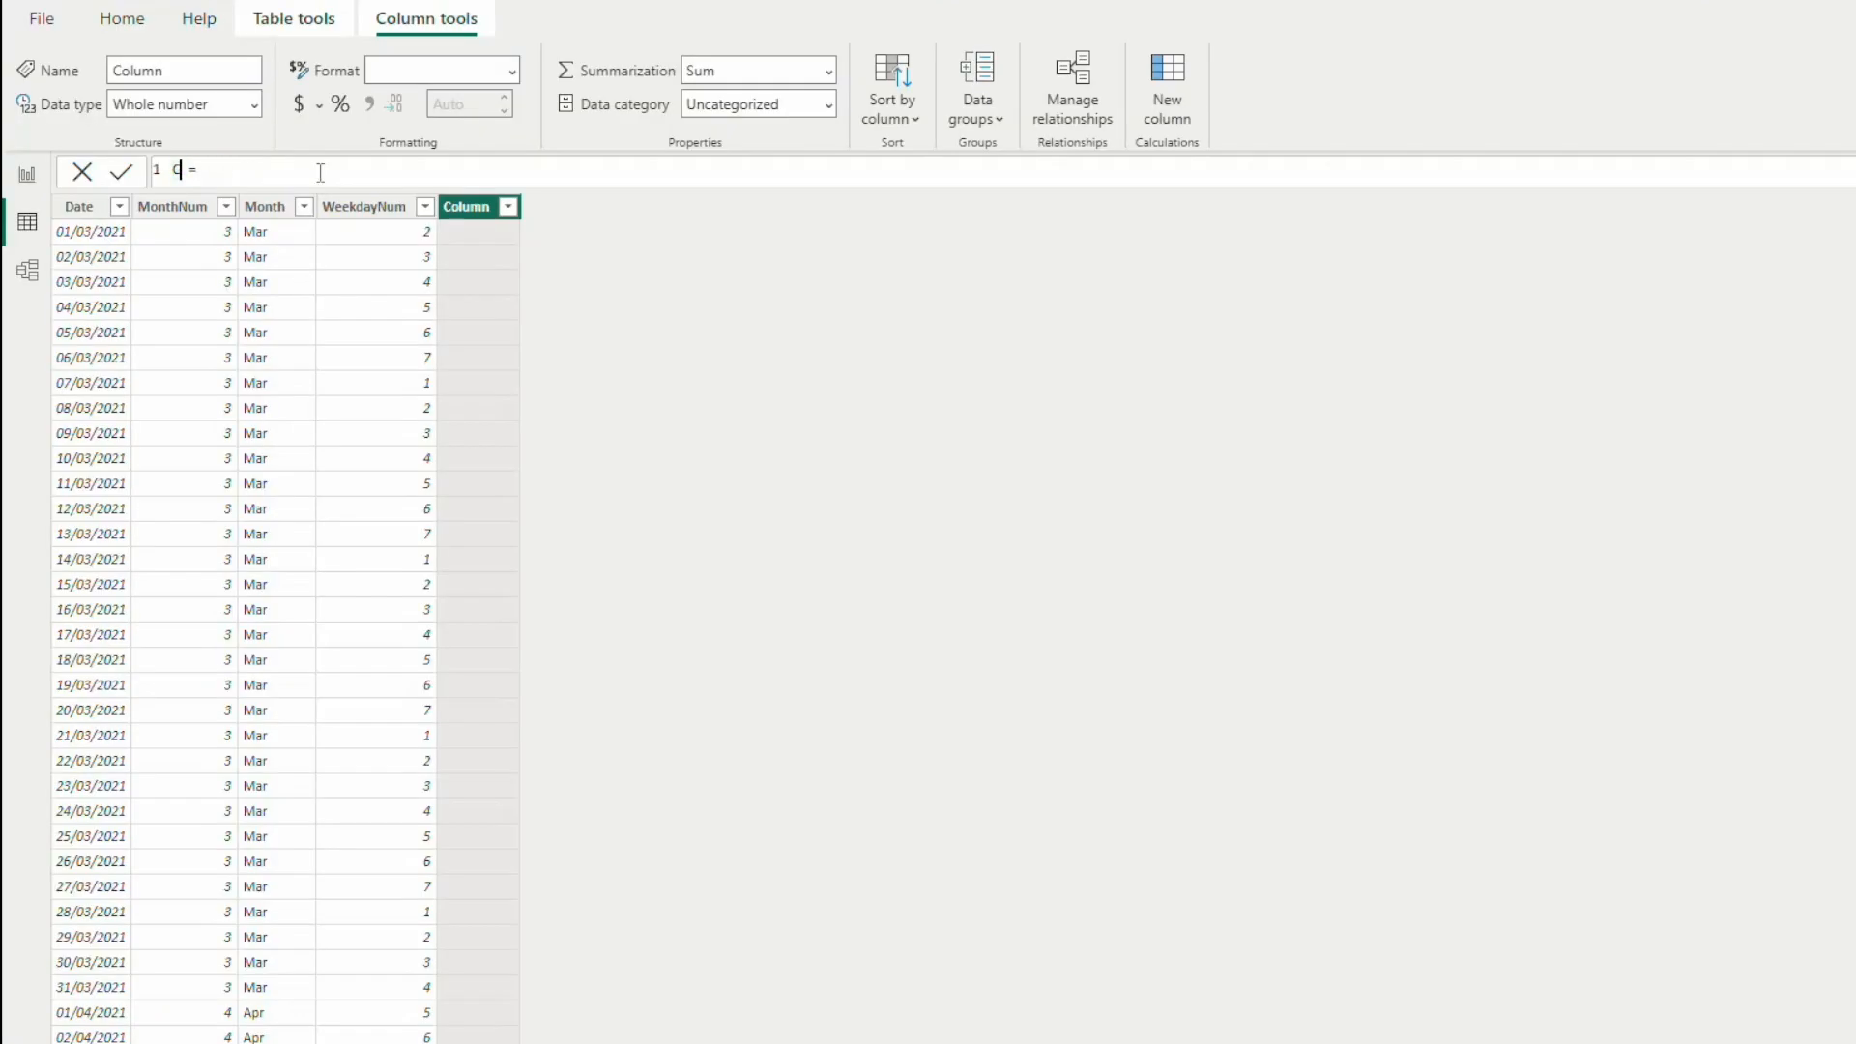
pyautogui.press('BackSpace')
pyautogui.write('Wee')
pyautogui.write('ay = FORMAT')
# Define the Weekday column as FORMAT(Dates[Date], "ddd") and commit the formula.
pyautogui.press('BackSpace')
pyautogui.press('BackSpace')
pyautogui.press('BackSpace')
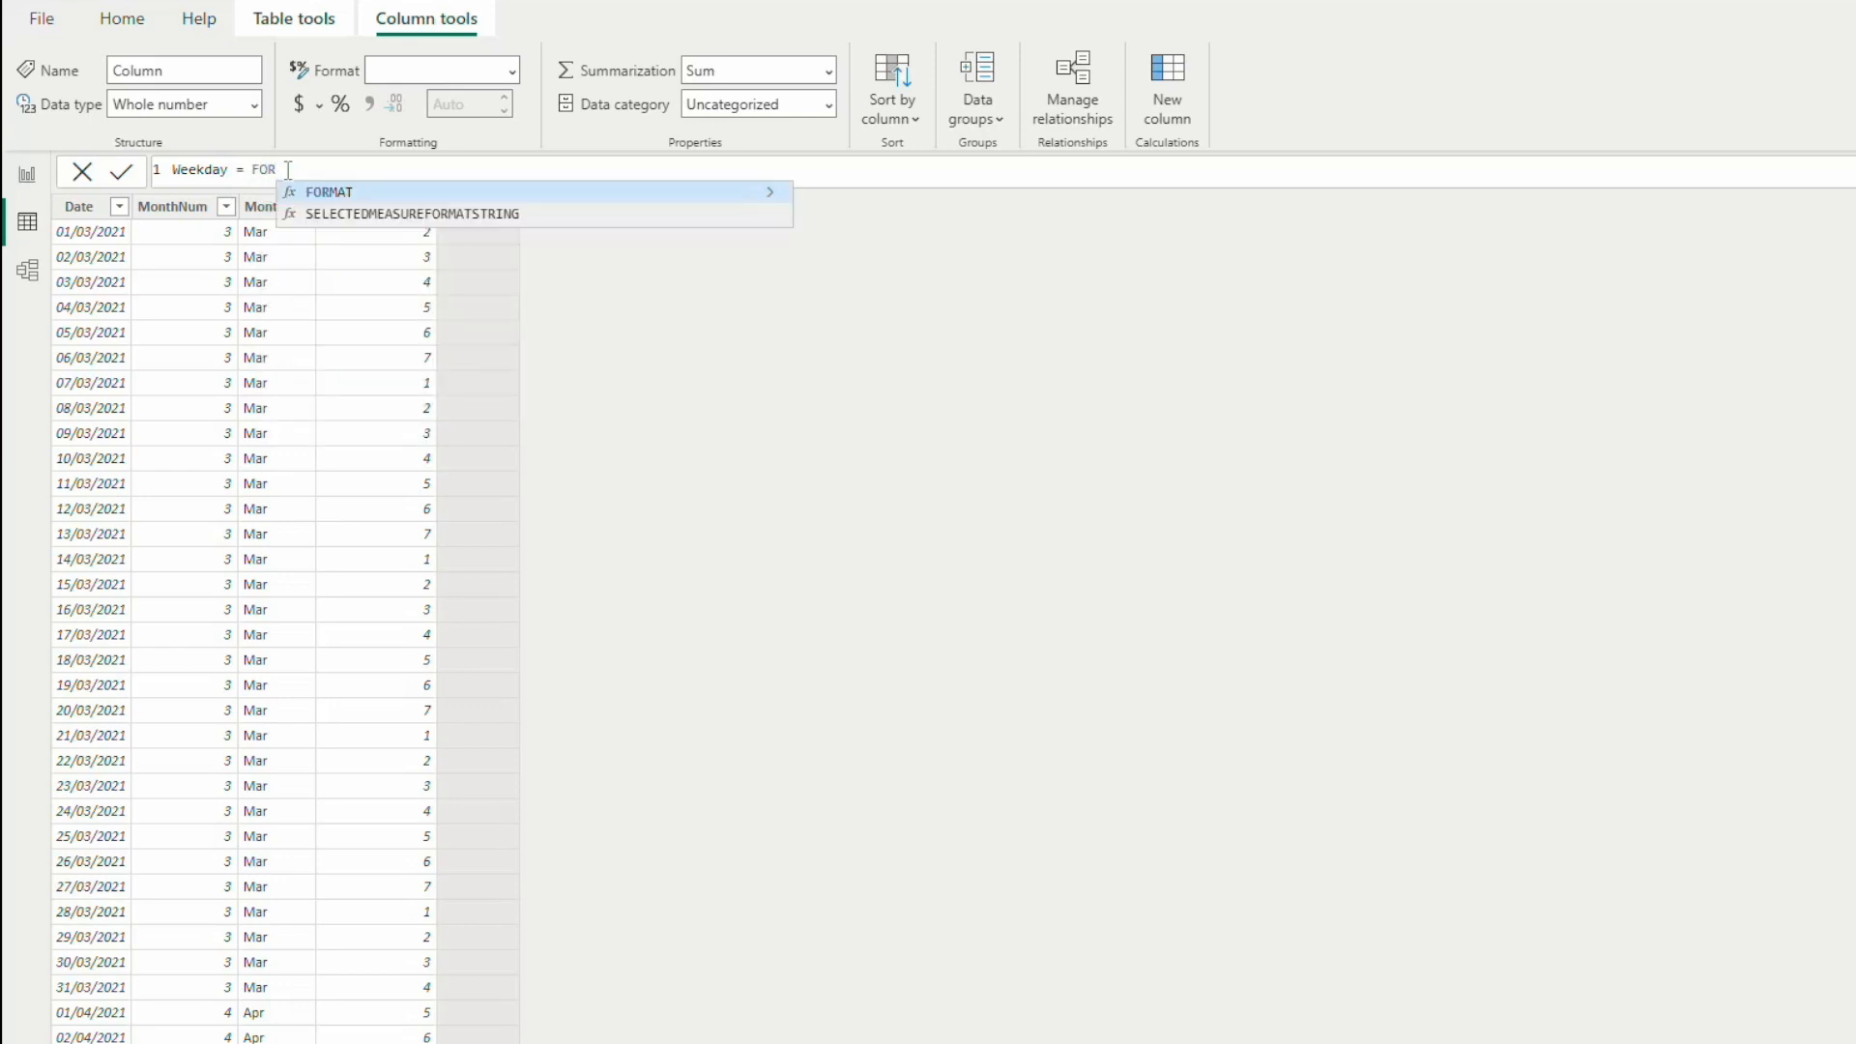
pyautogui.press('Tab')
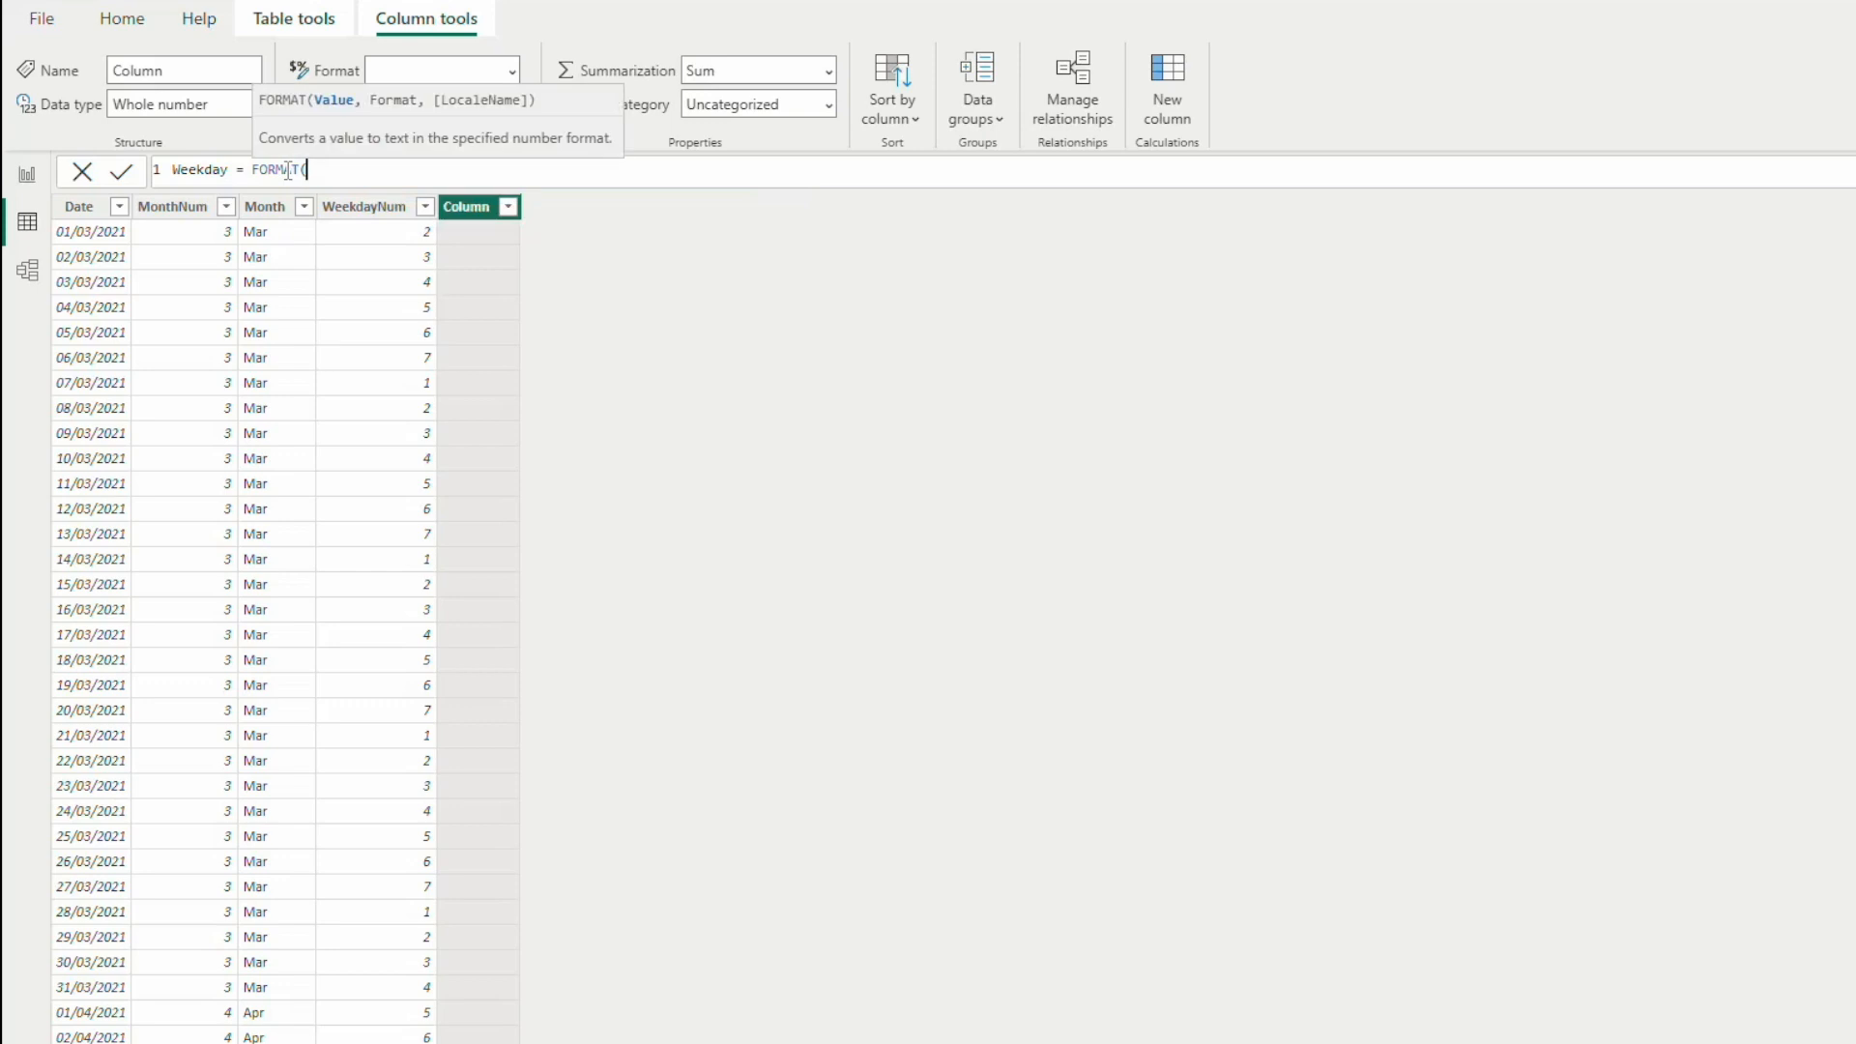
pyautogui.write('Dates')
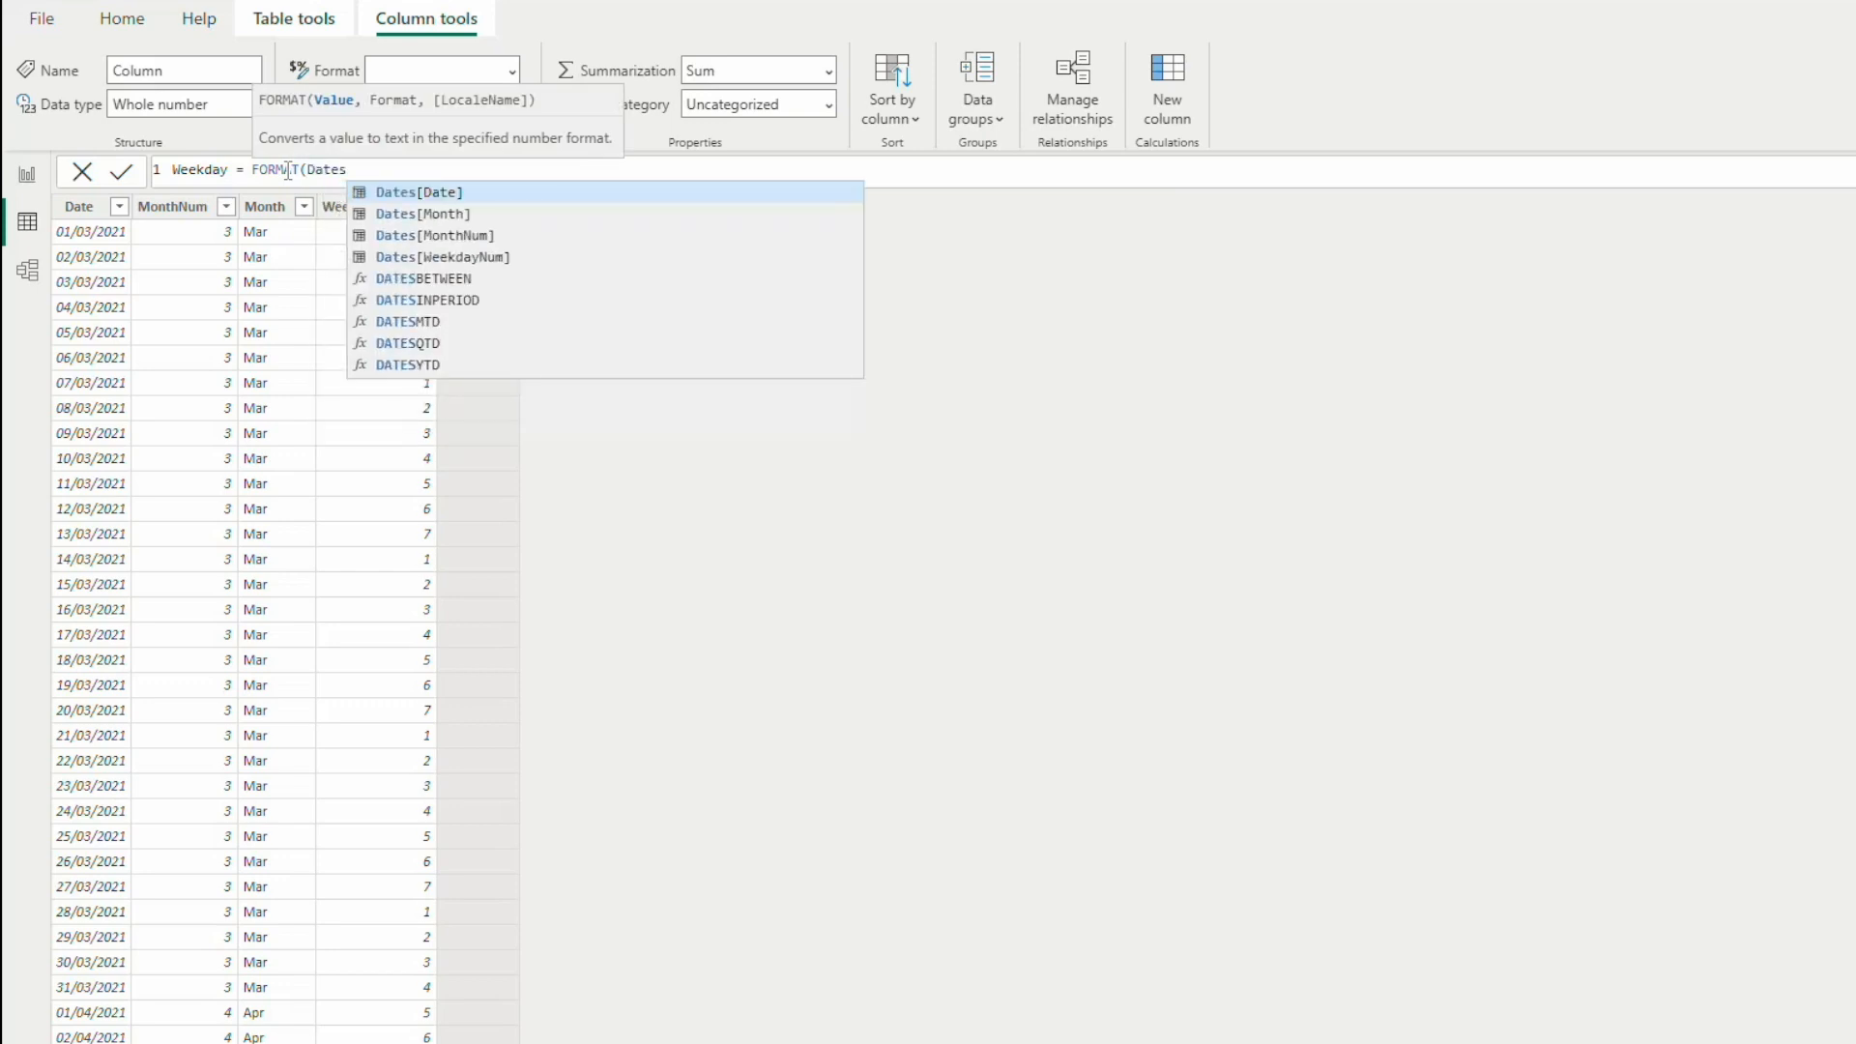
pyautogui.press('Tab')
pyautogui.write(', ')
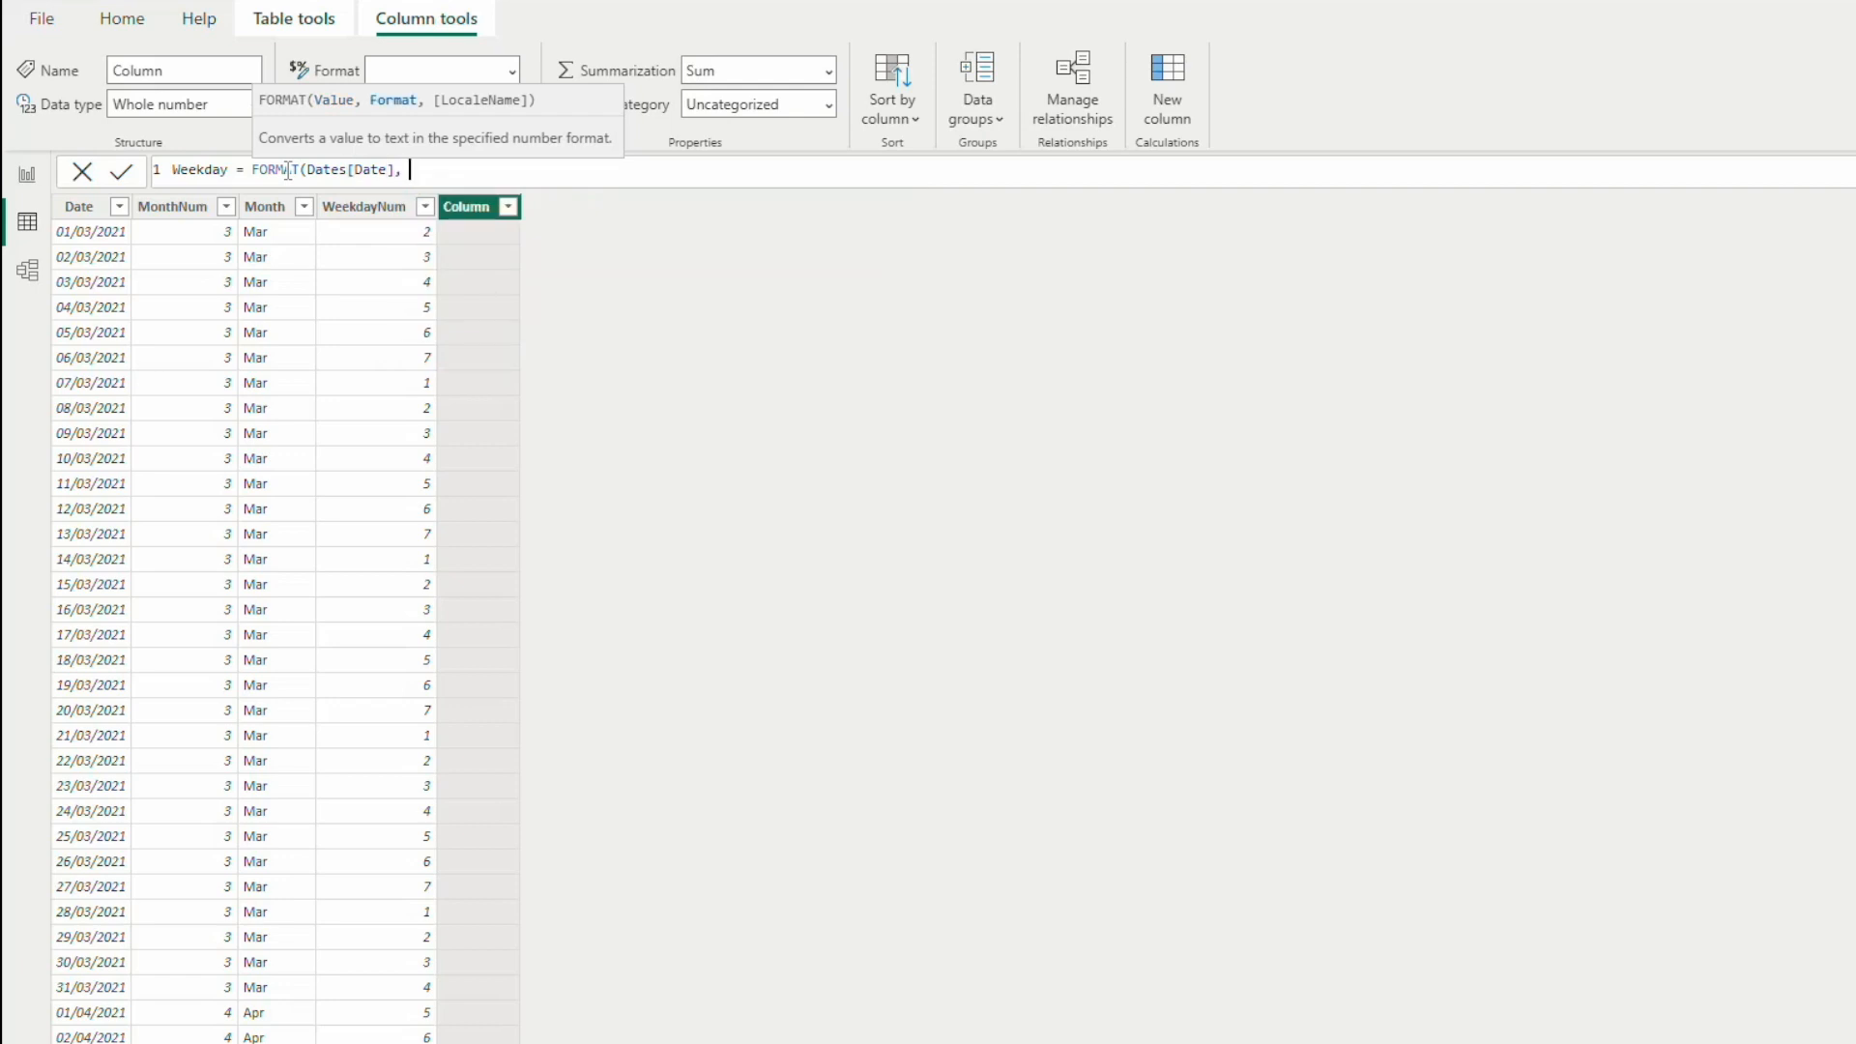
pyautogui.write('"ddd")')
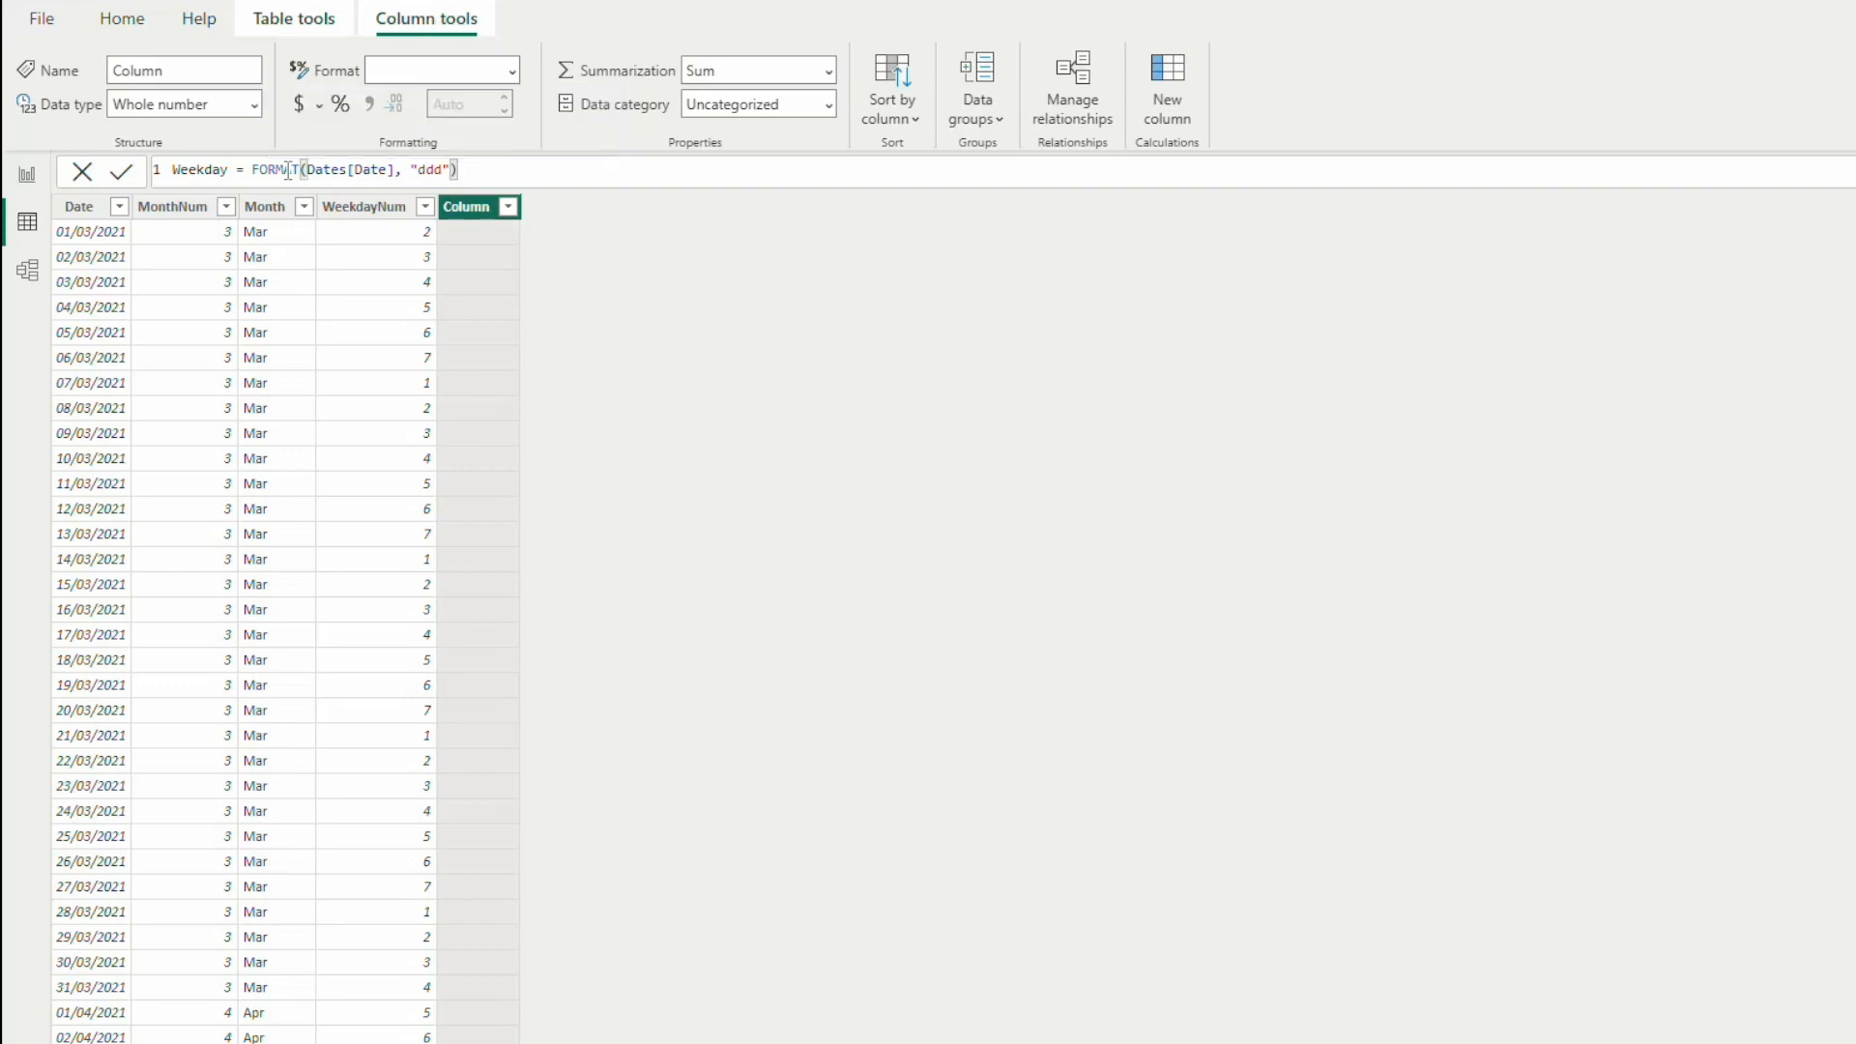
pyautogui.press('Return')
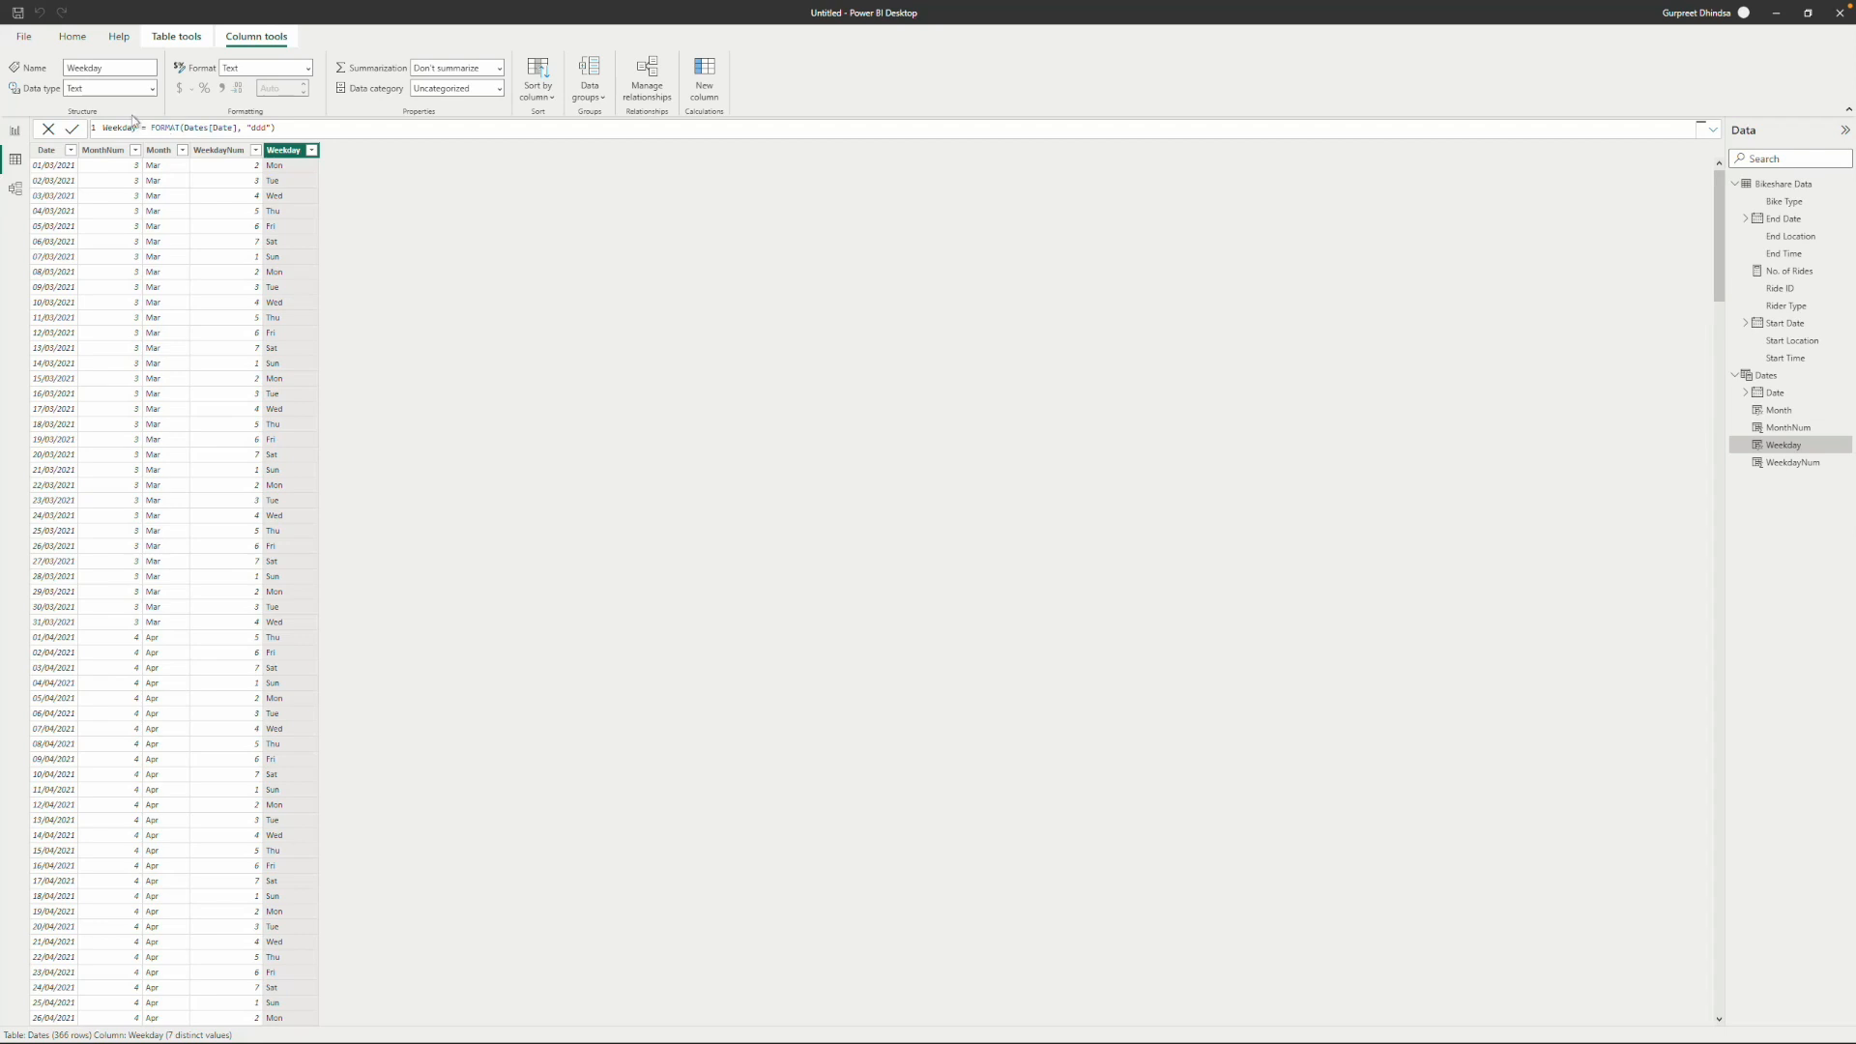
# In the report's upper area chart, replace the Start Date month on the X-axis with Month from the Dates table.
pyautogui.click(17, 132)
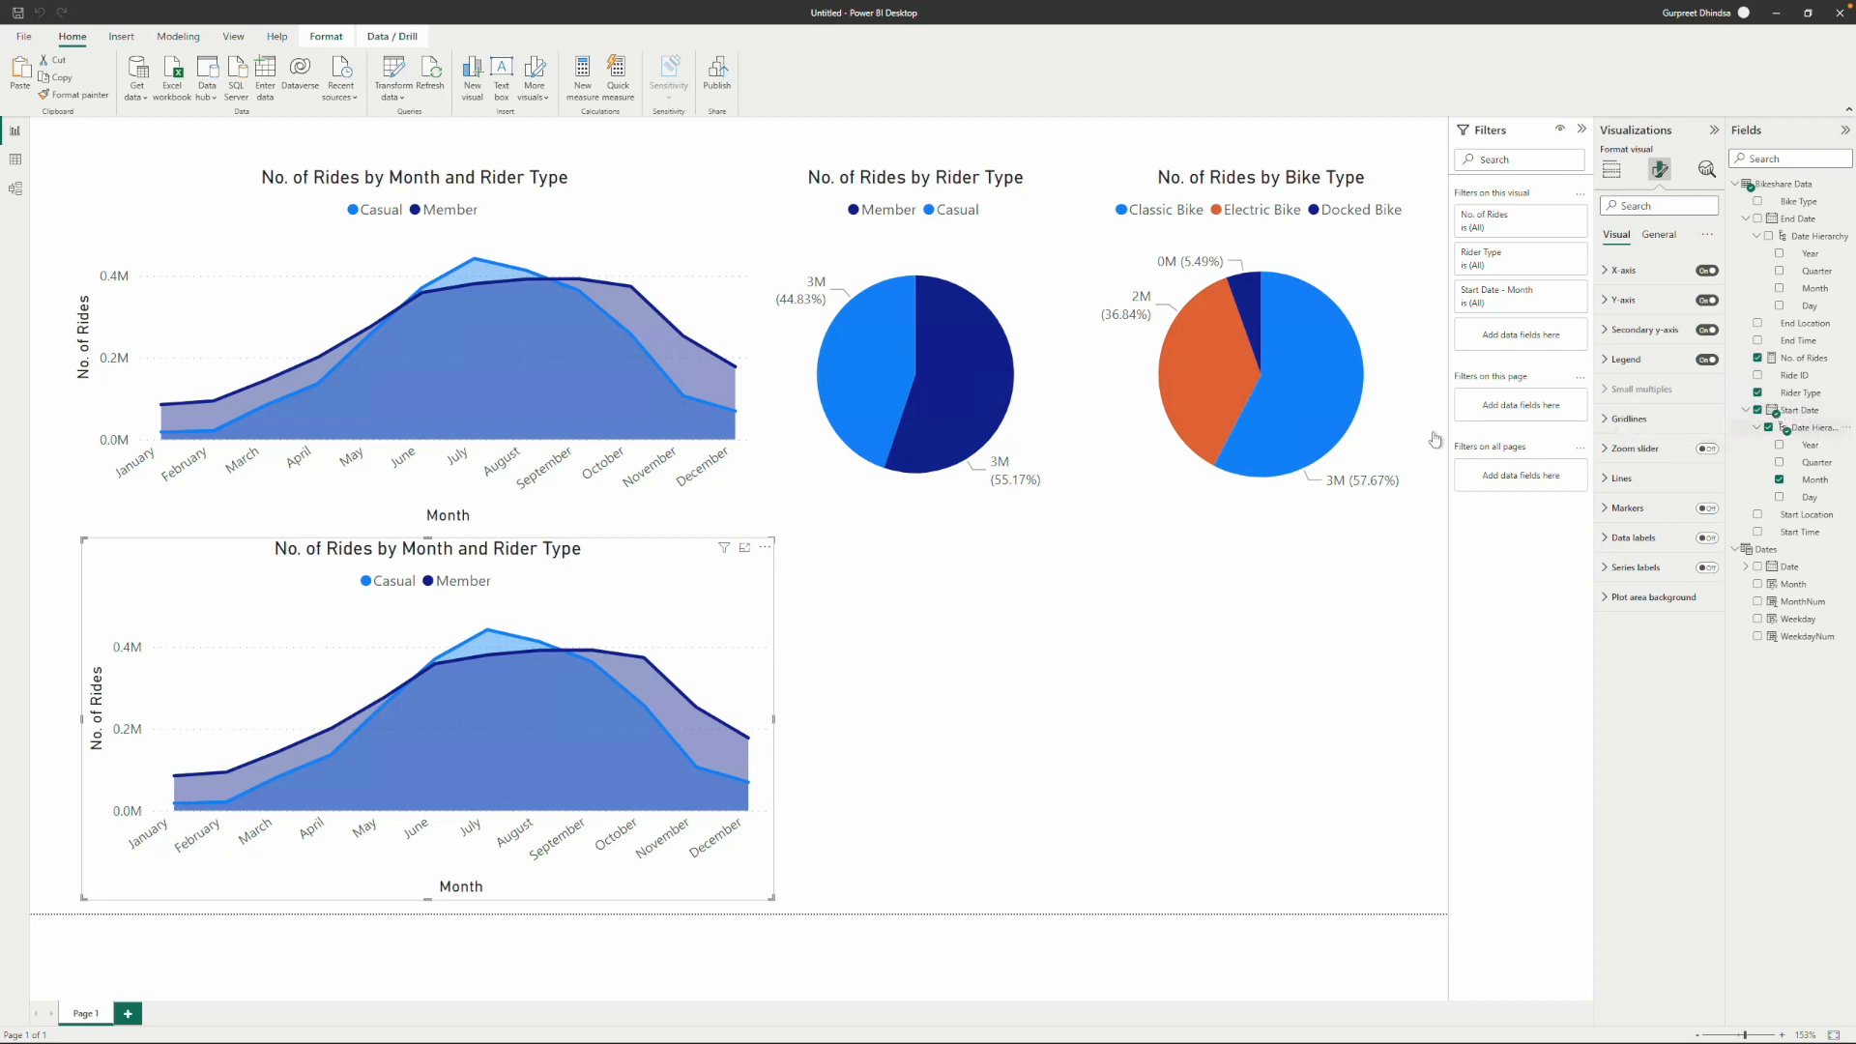
pyautogui.click(675, 209)
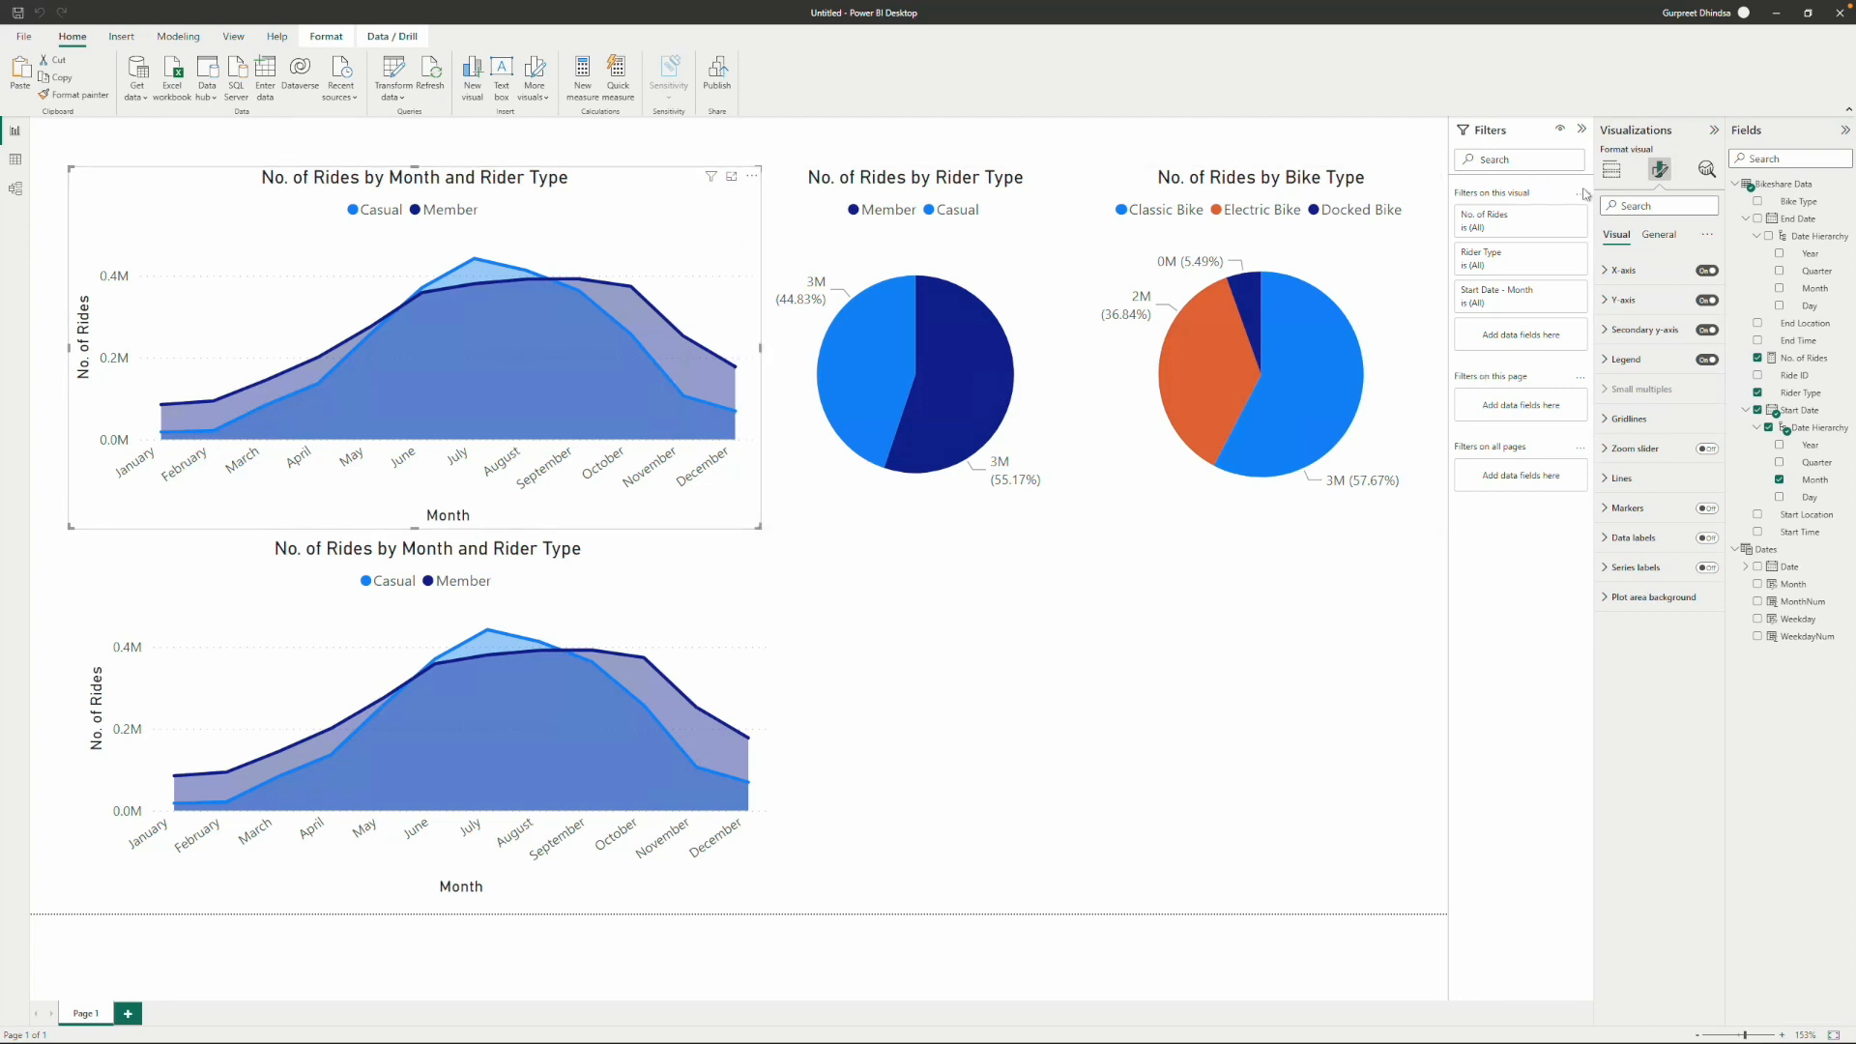
pyautogui.click(1611, 170)
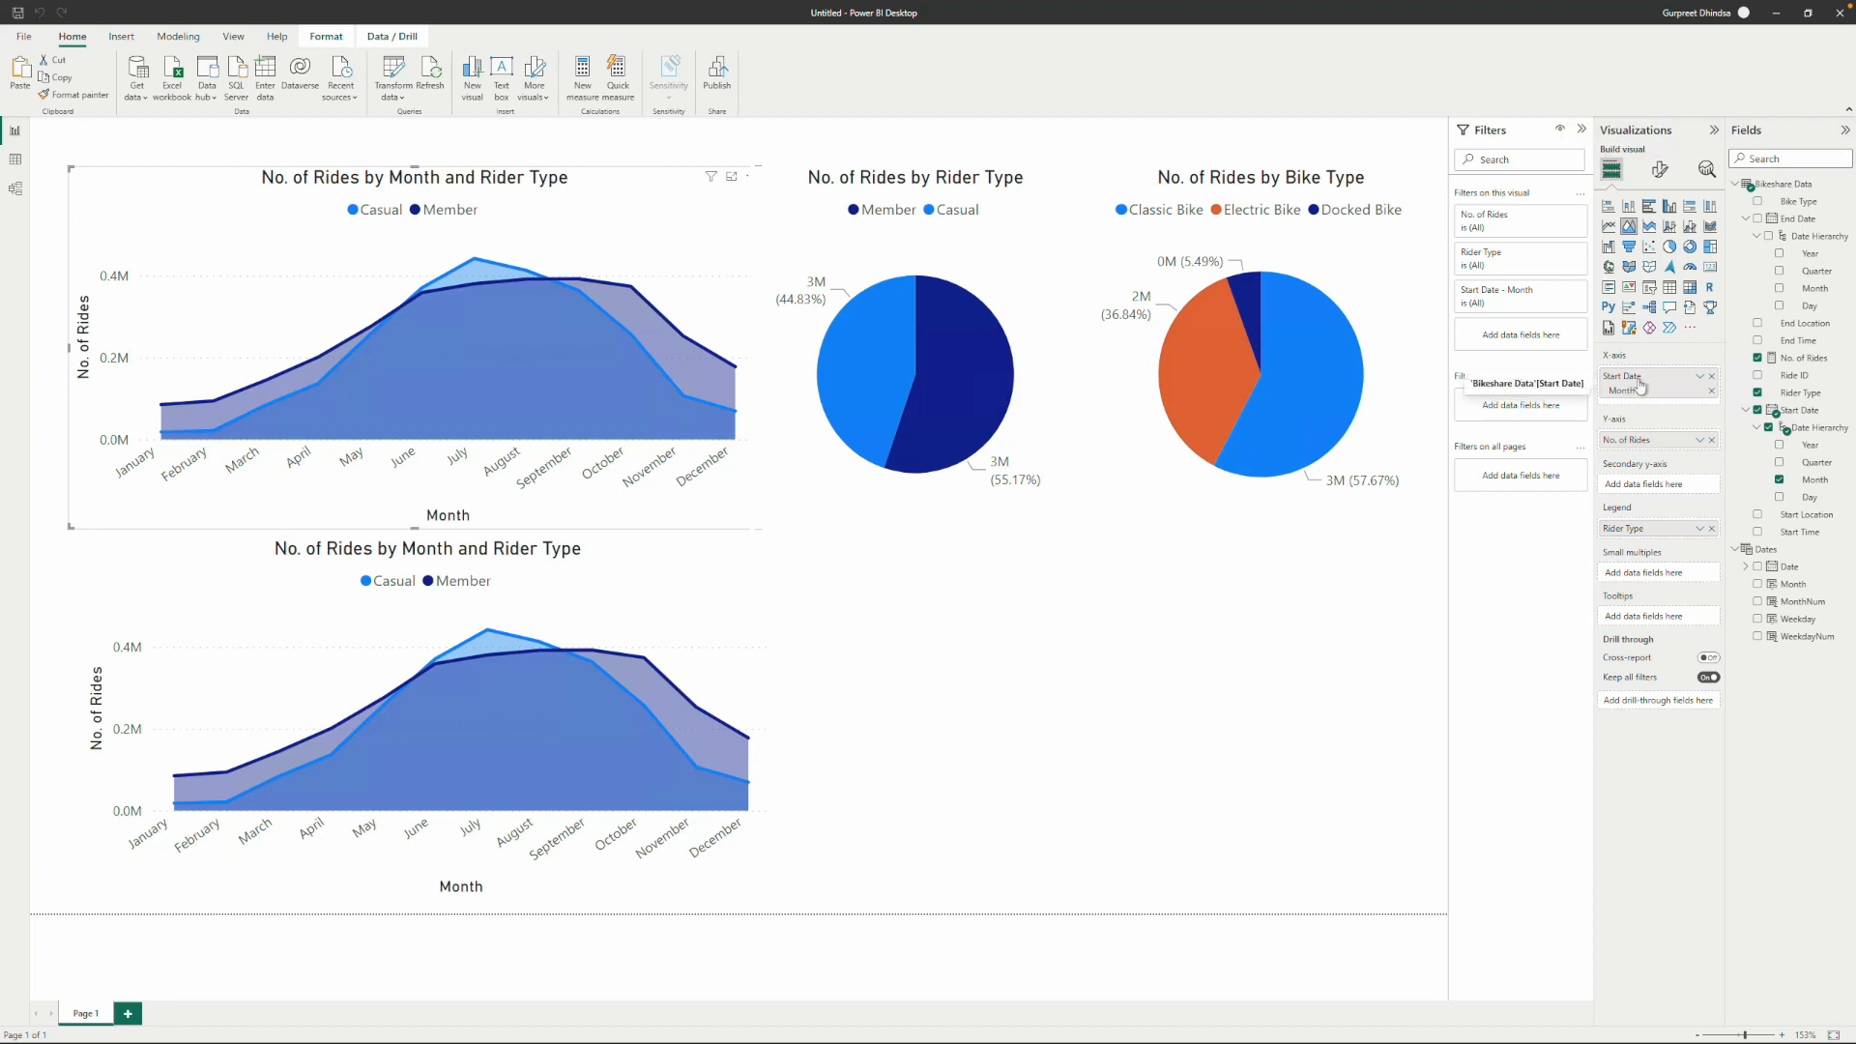
pyautogui.click(1712, 378)
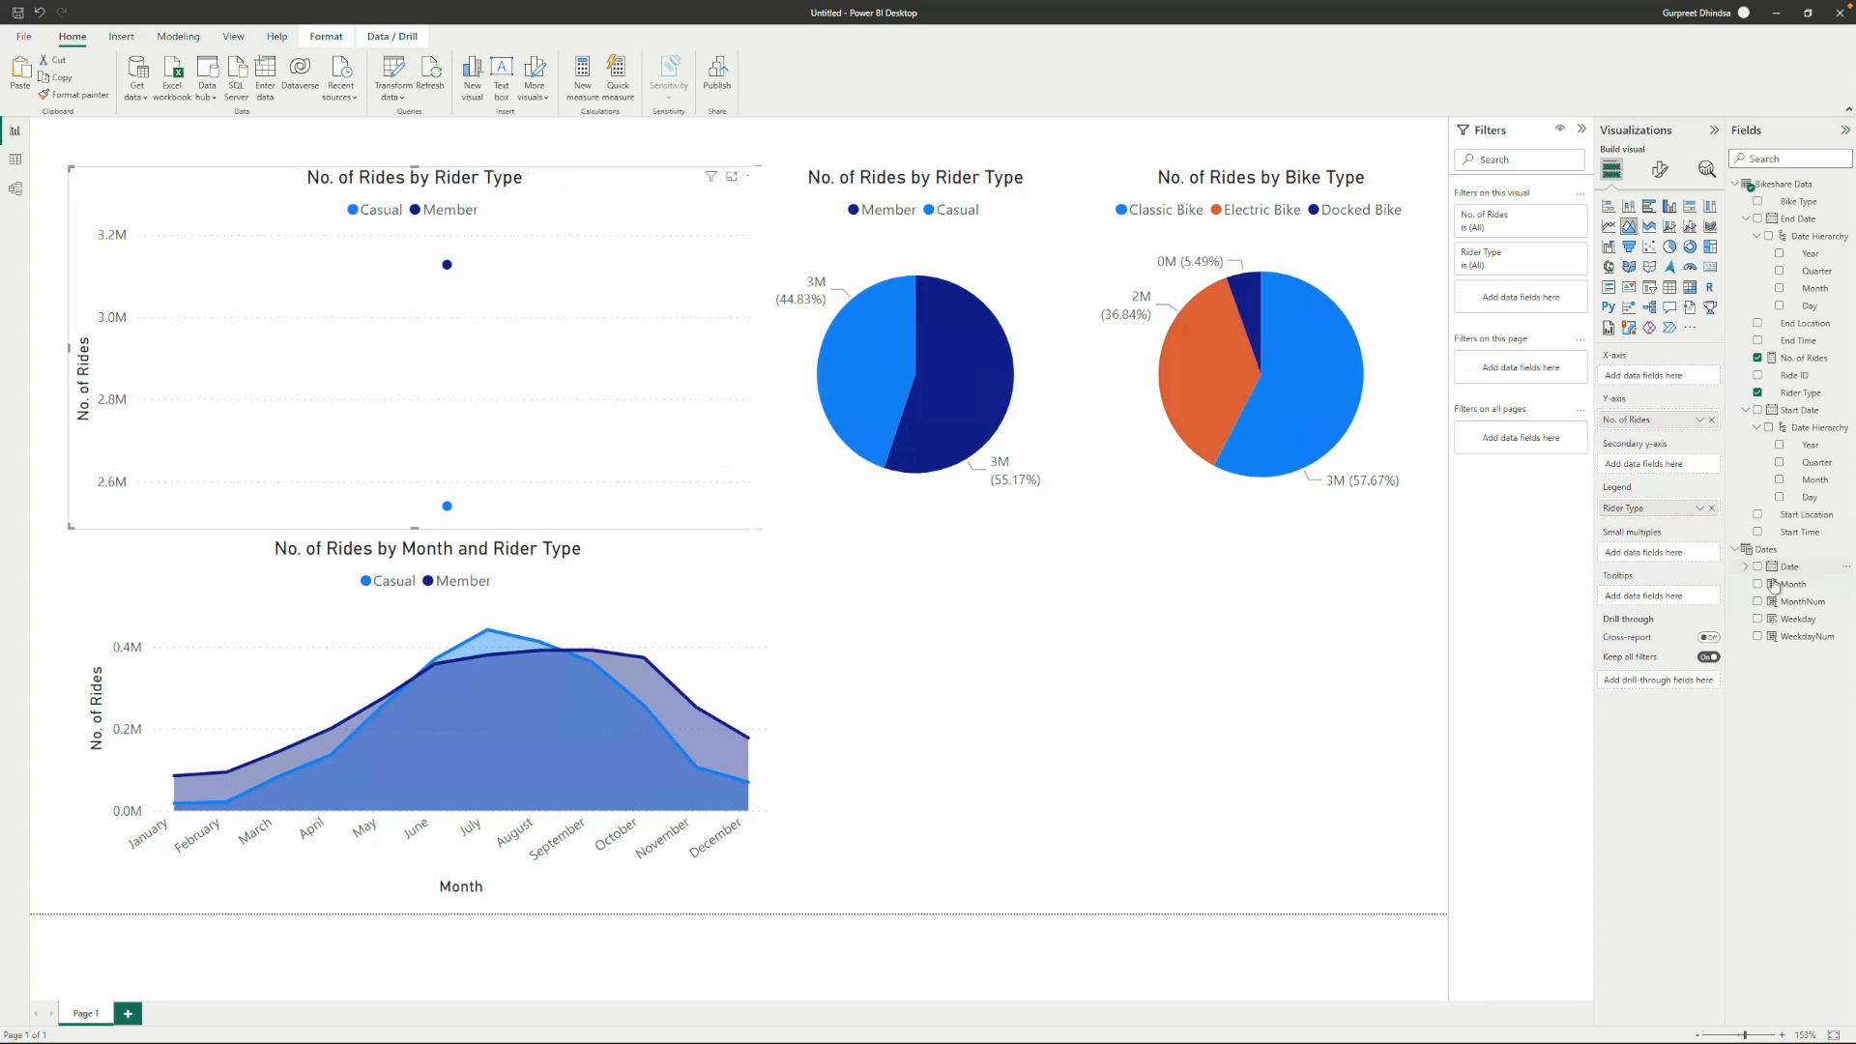
pyautogui.moveTo(1708, 531); pyautogui.dragTo(1658, 377)
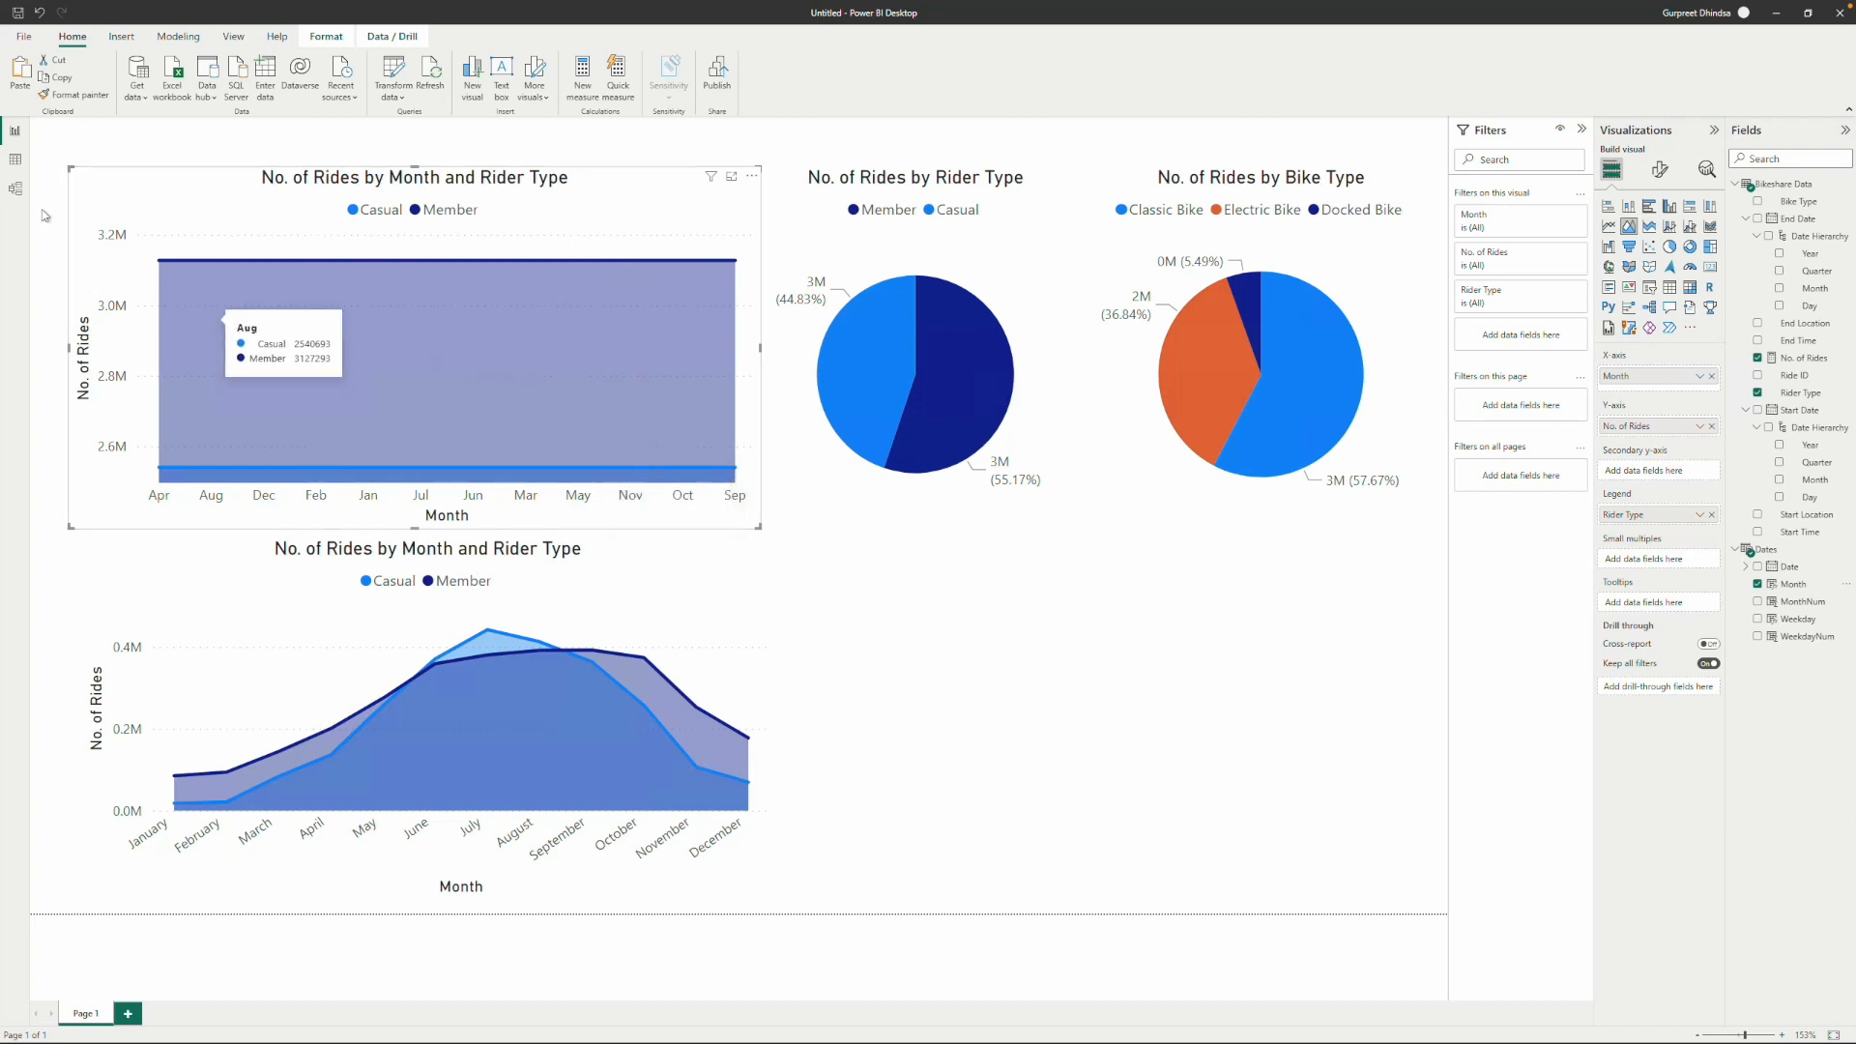
# In the data model, fit the Bikeshare Data table below Dates and relate Date in Dates to Start Date in Bikeshare Data.
pyautogui.click(16, 191)
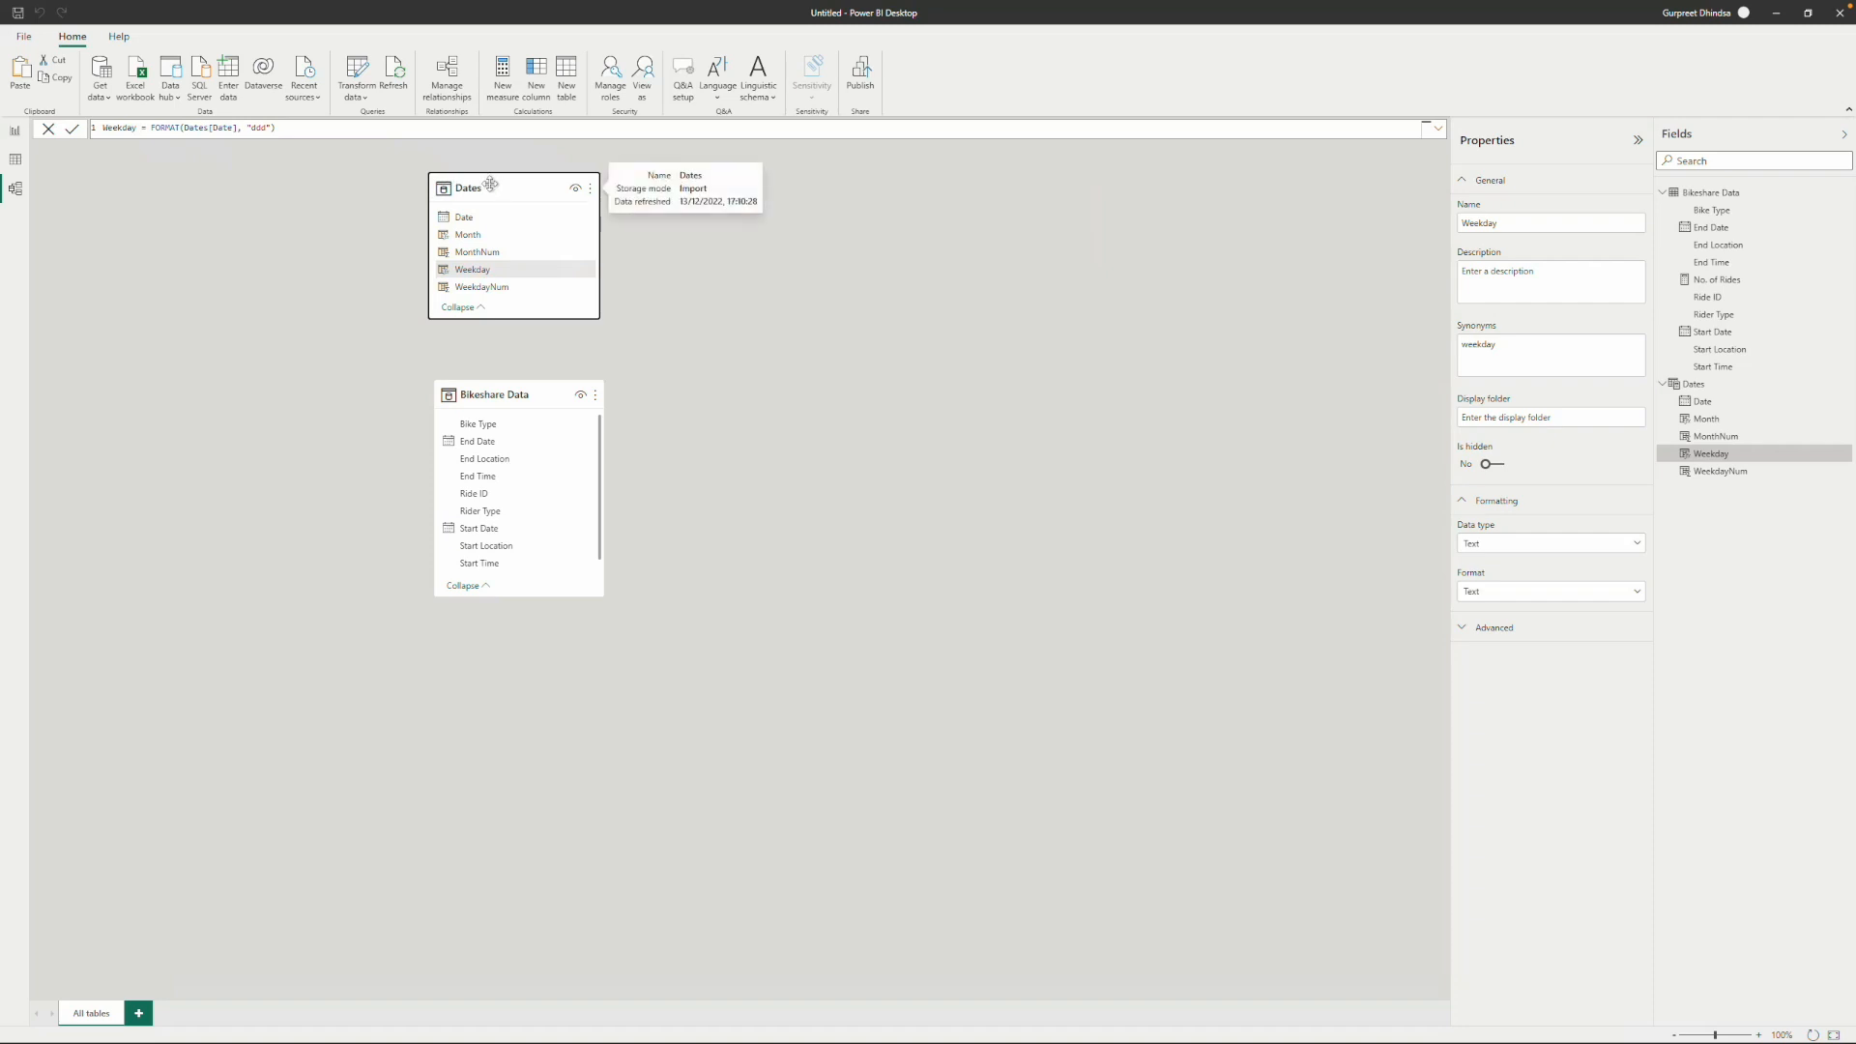
pyautogui.moveTo(523, 380); pyautogui.dragTo(519, 359)
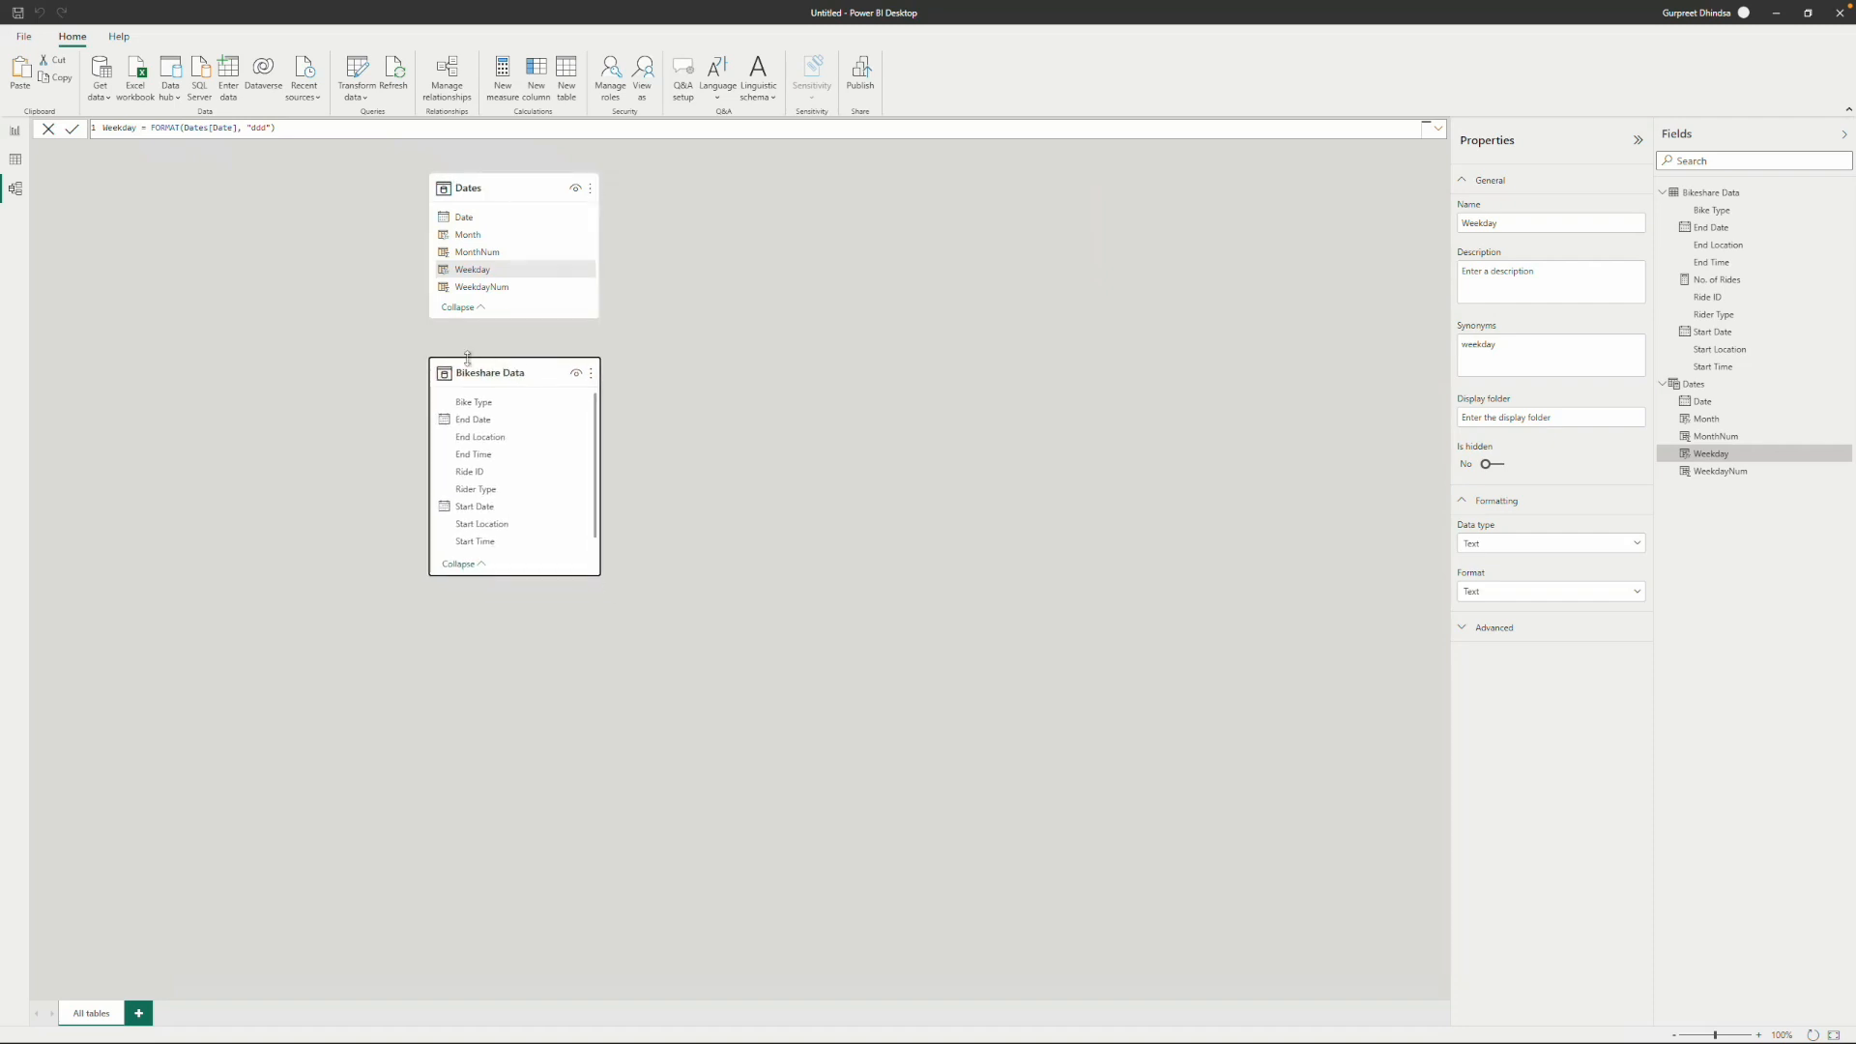
pyautogui.moveTo(505, 576); pyautogui.dragTo(505, 630)
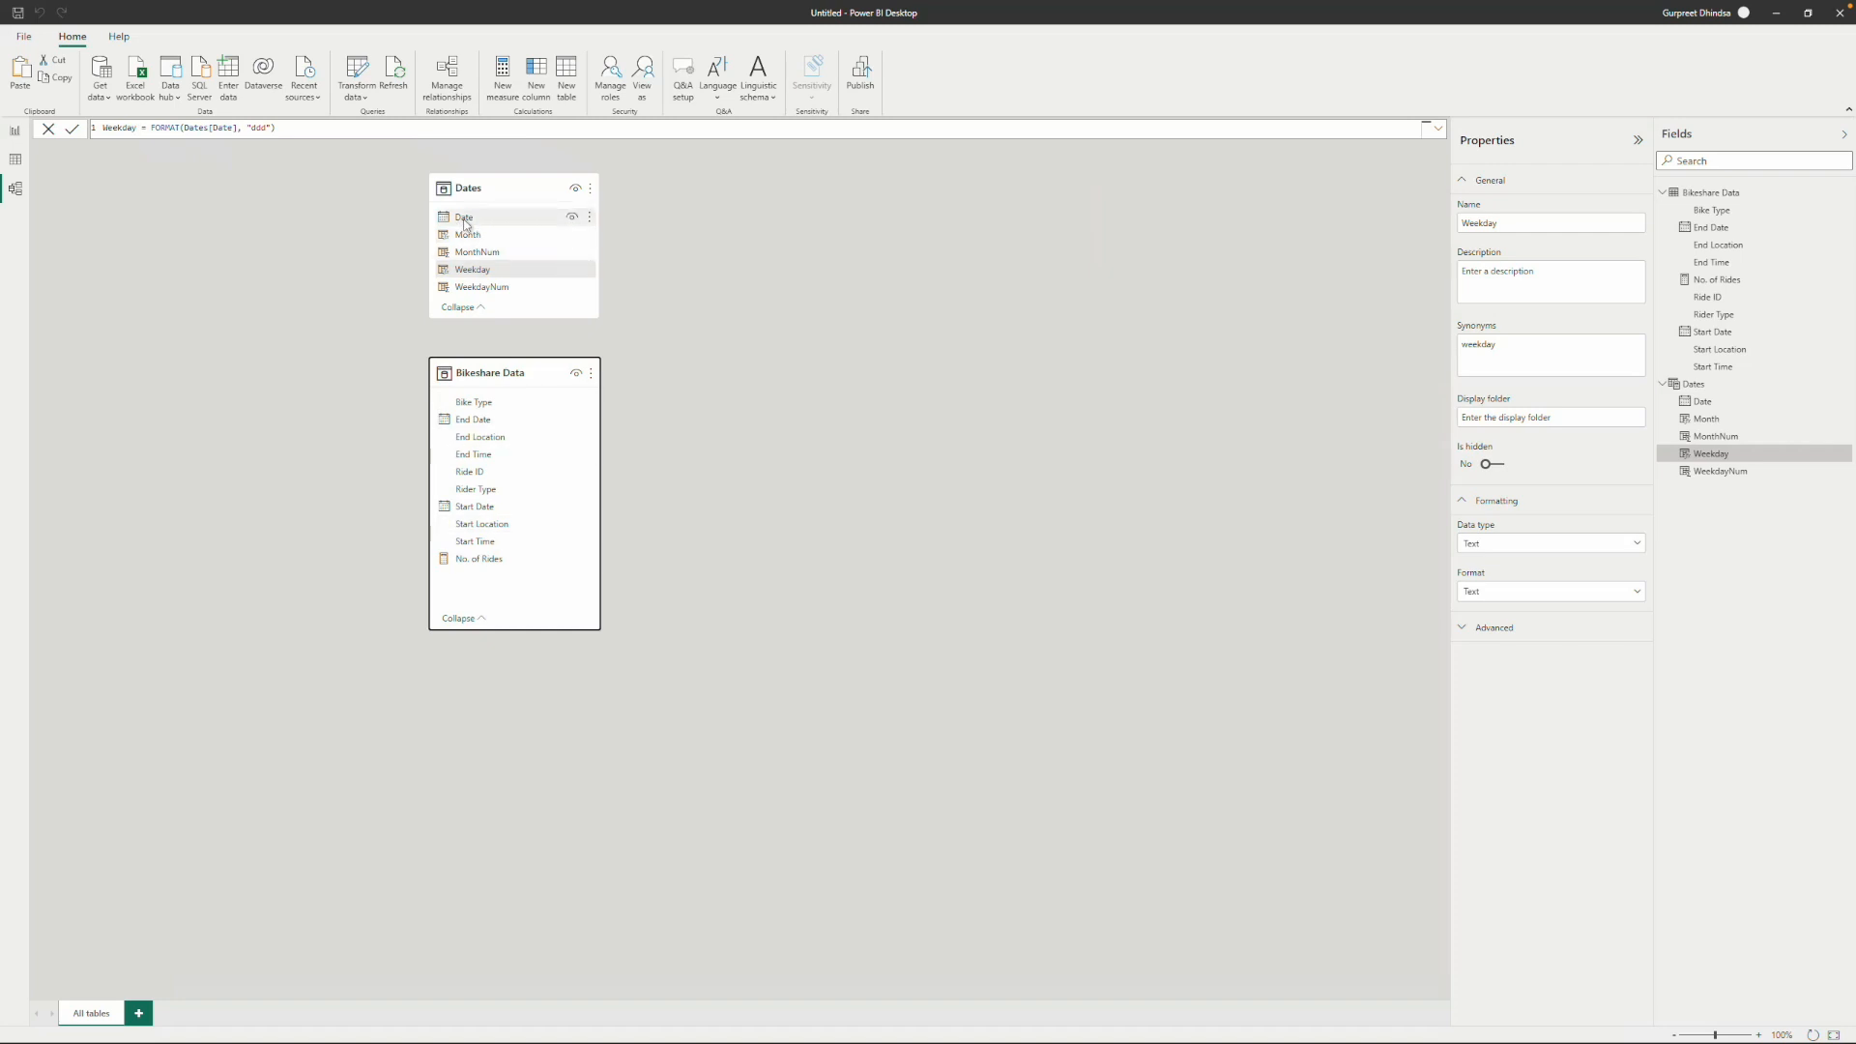
pyautogui.moveTo(465, 224); pyautogui.dragTo(478, 505)
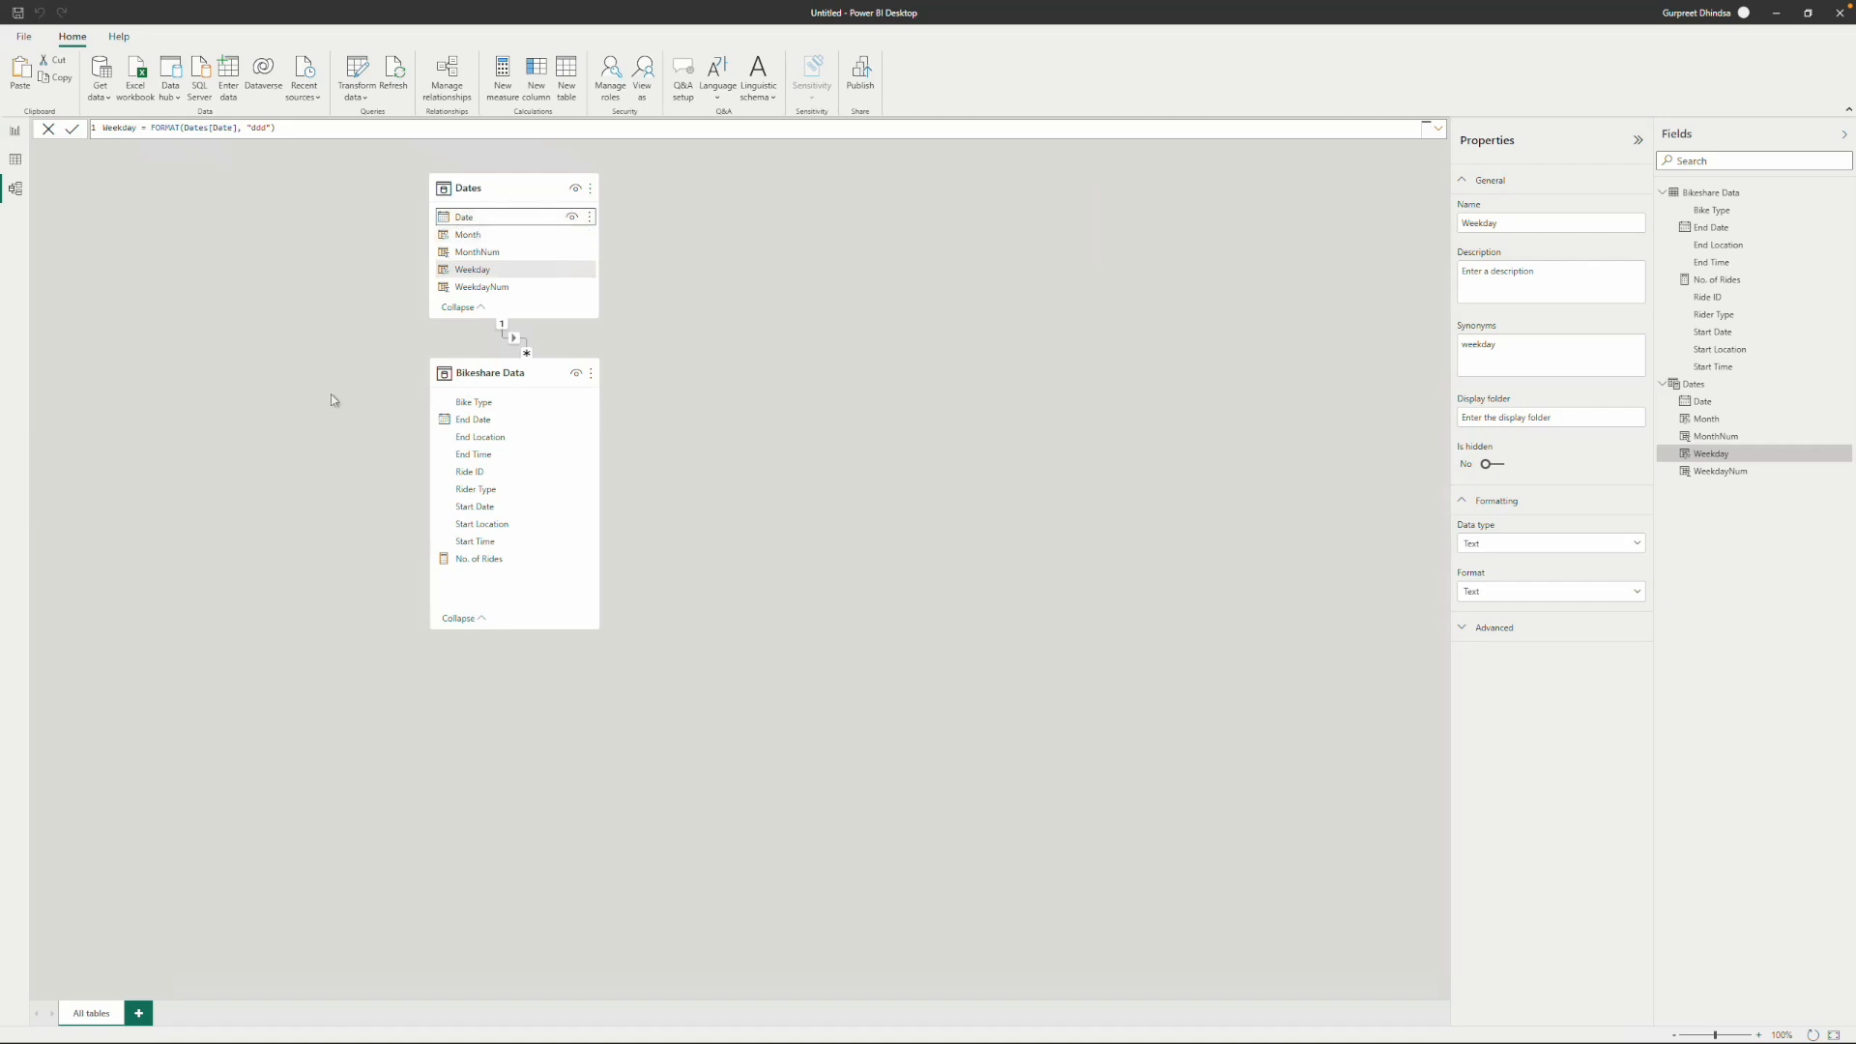
# Move the Bikeshare Data table further below Dates and relate Date in Dates to End Date in Bikeshare Data.
pyautogui.moveTo(506, 376); pyautogui.dragTo(508, 407)
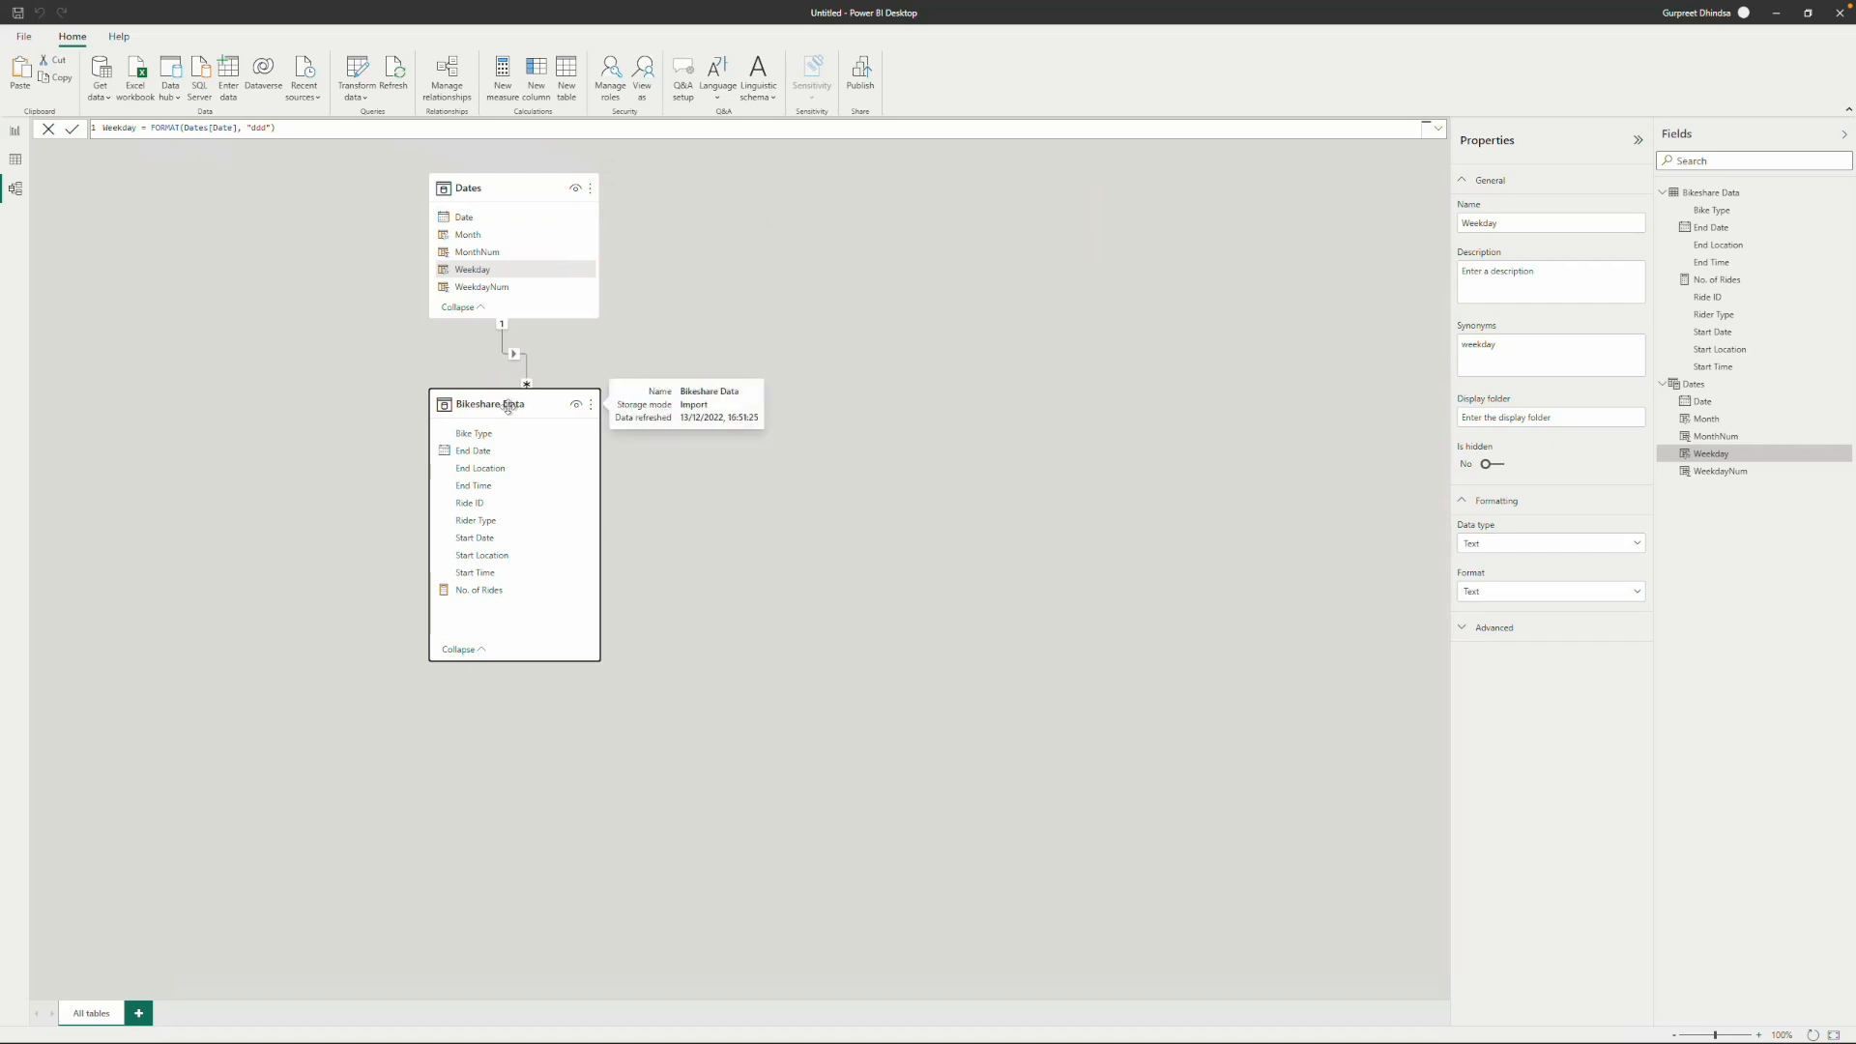
pyautogui.moveTo(507, 407); pyautogui.dragTo(508, 417)
pyautogui.click(505, 187)
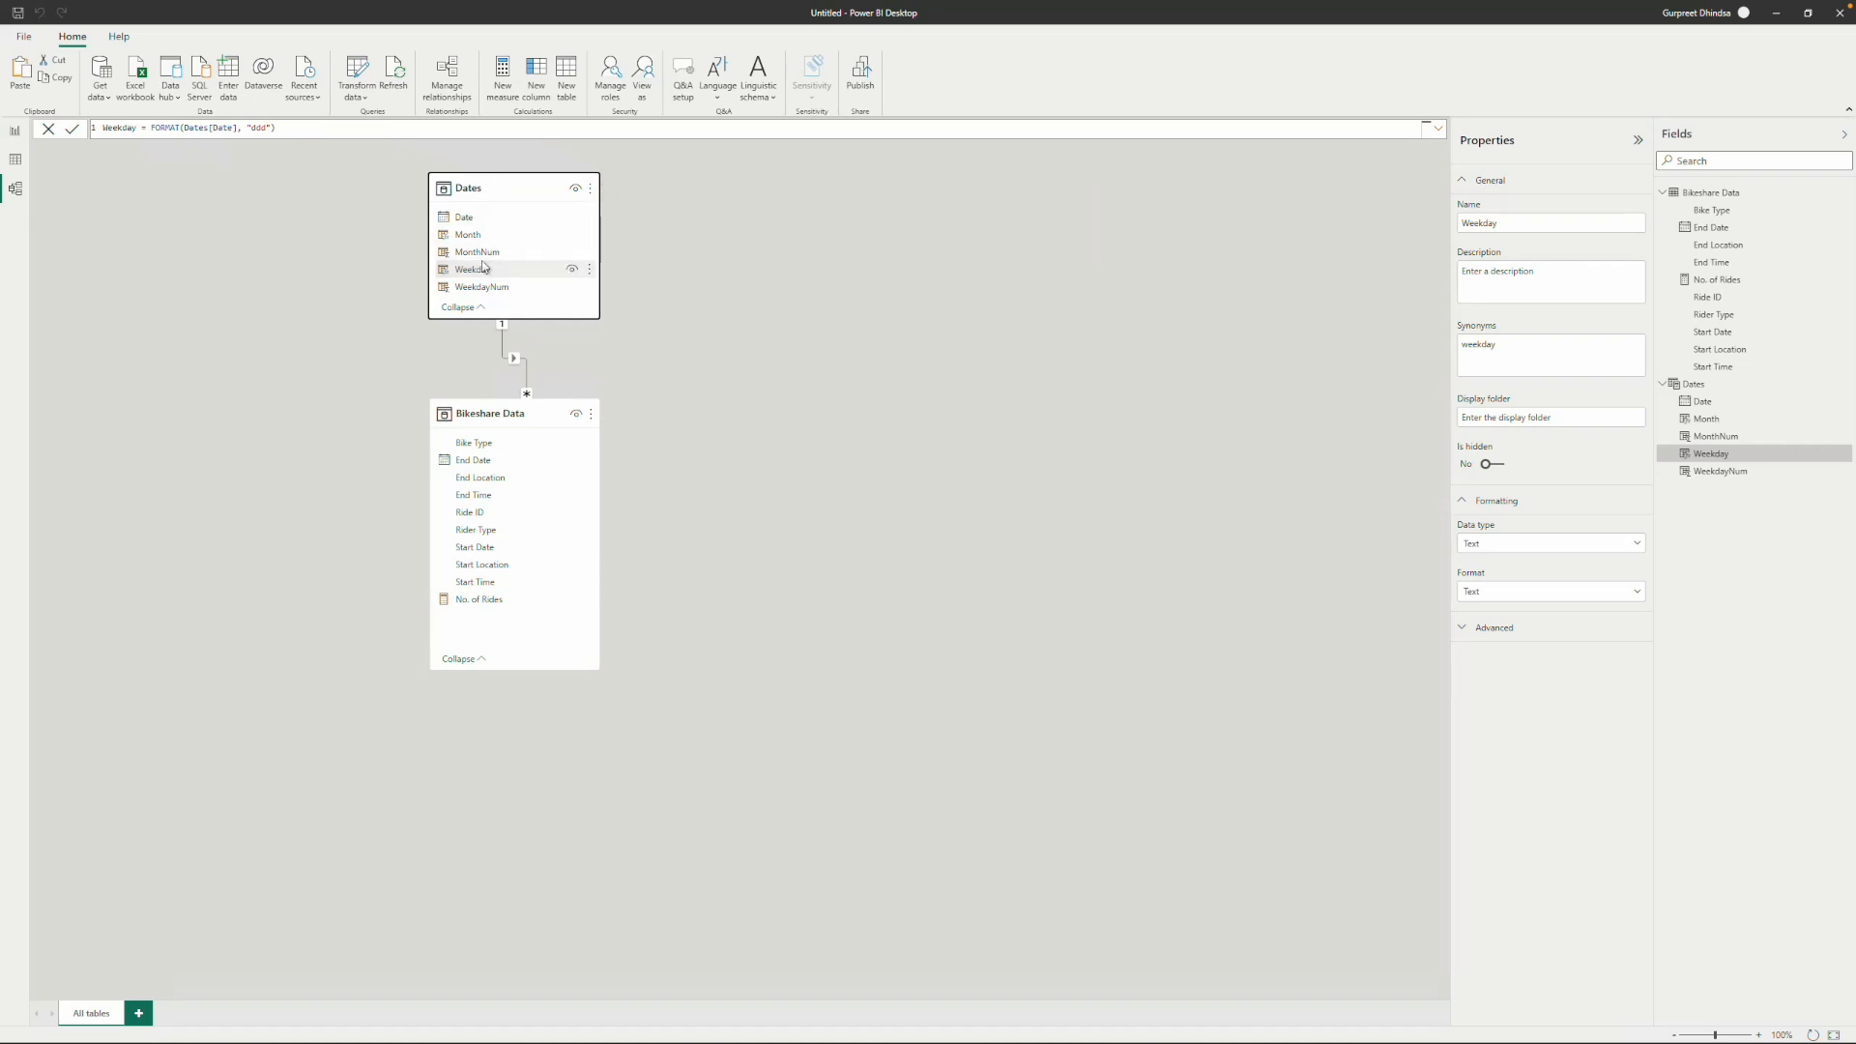
pyautogui.moveTo(463, 225); pyautogui.dragTo(470, 461)
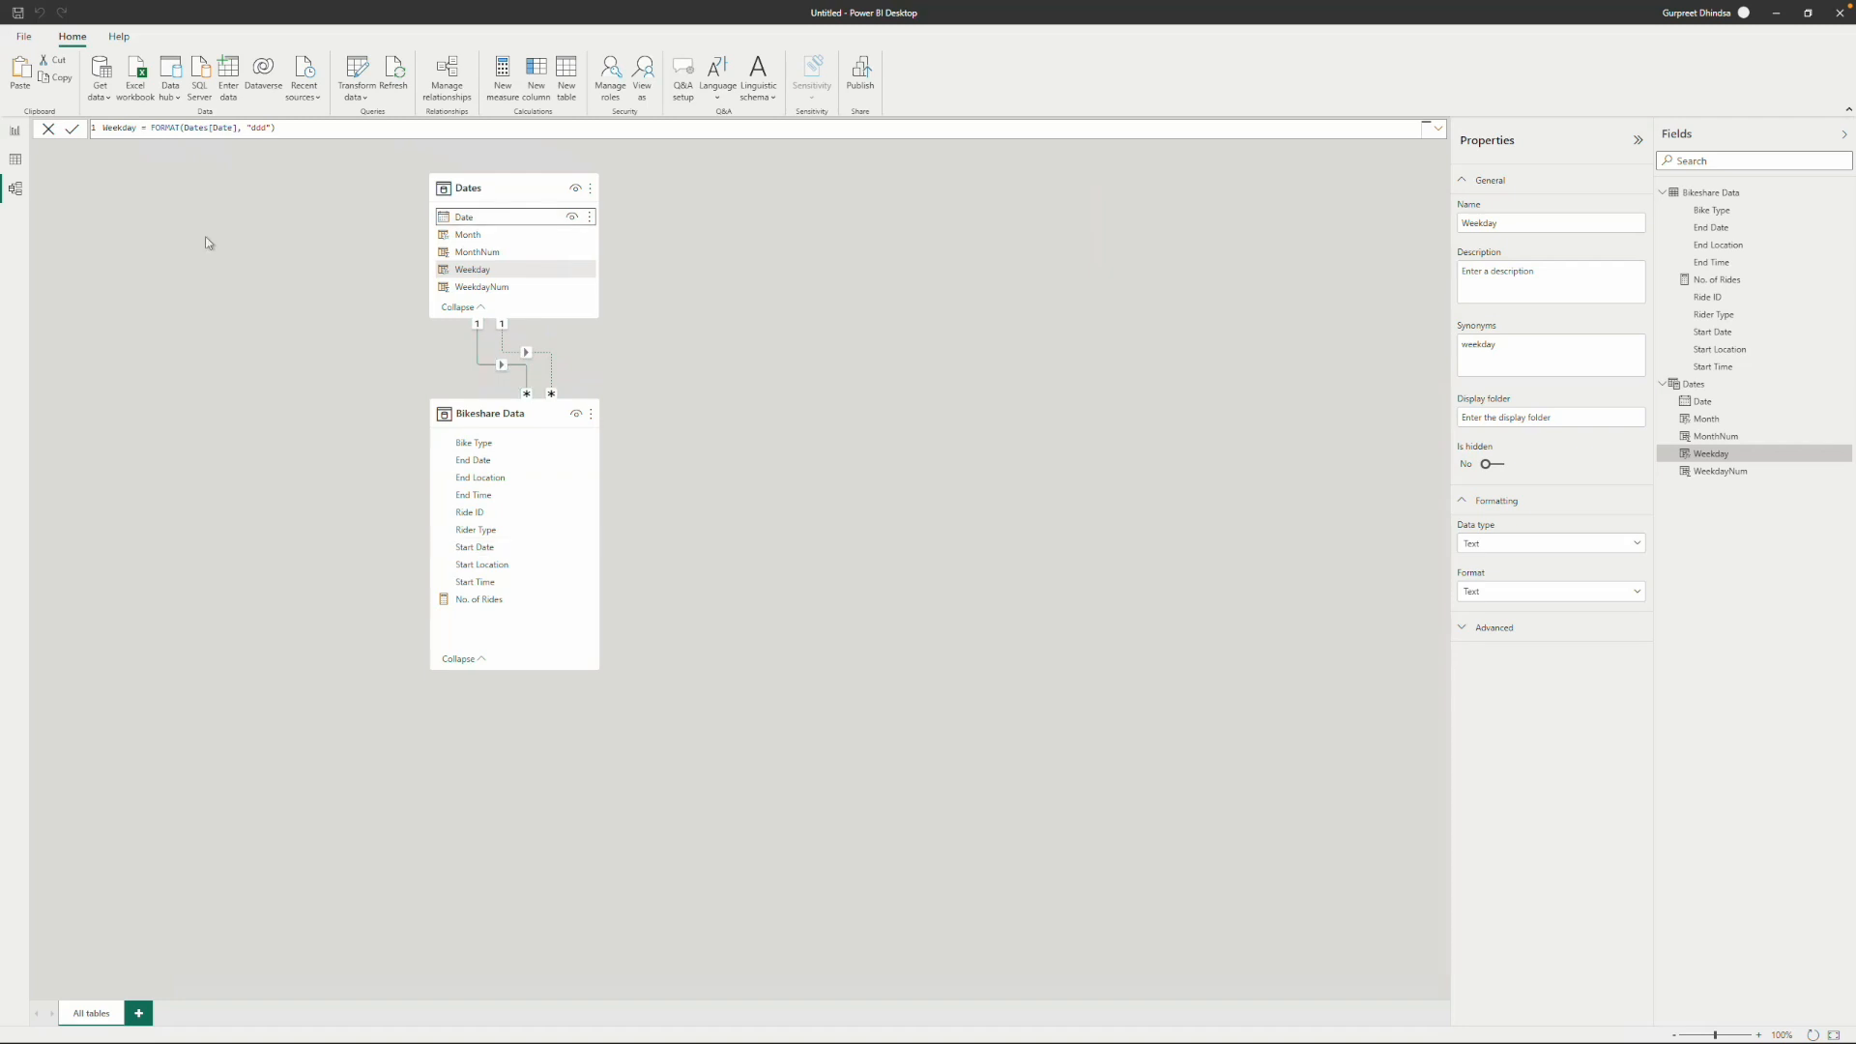
# In the report, sort the axis of the rides by month and rider type chart by Month in ascending order.
pyautogui.click(15, 132)
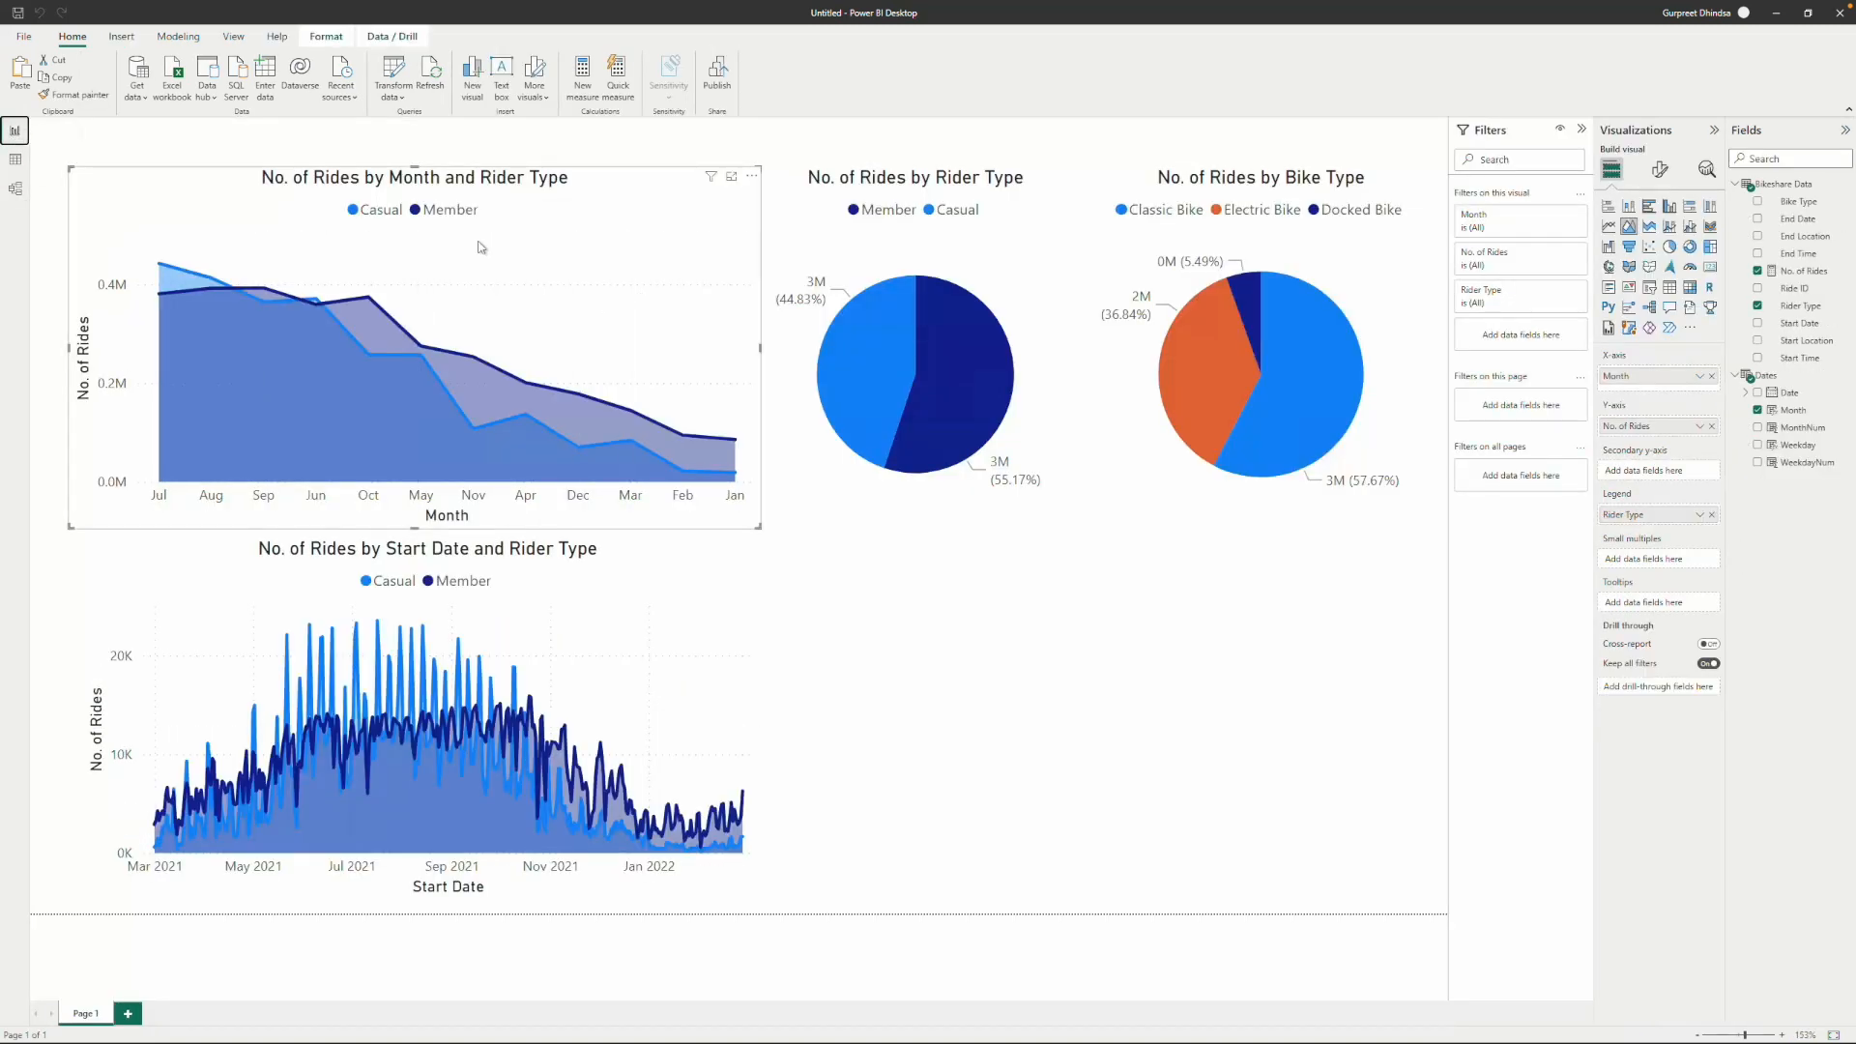
pyautogui.moveTo(504, 411)
pyautogui.click(753, 177)
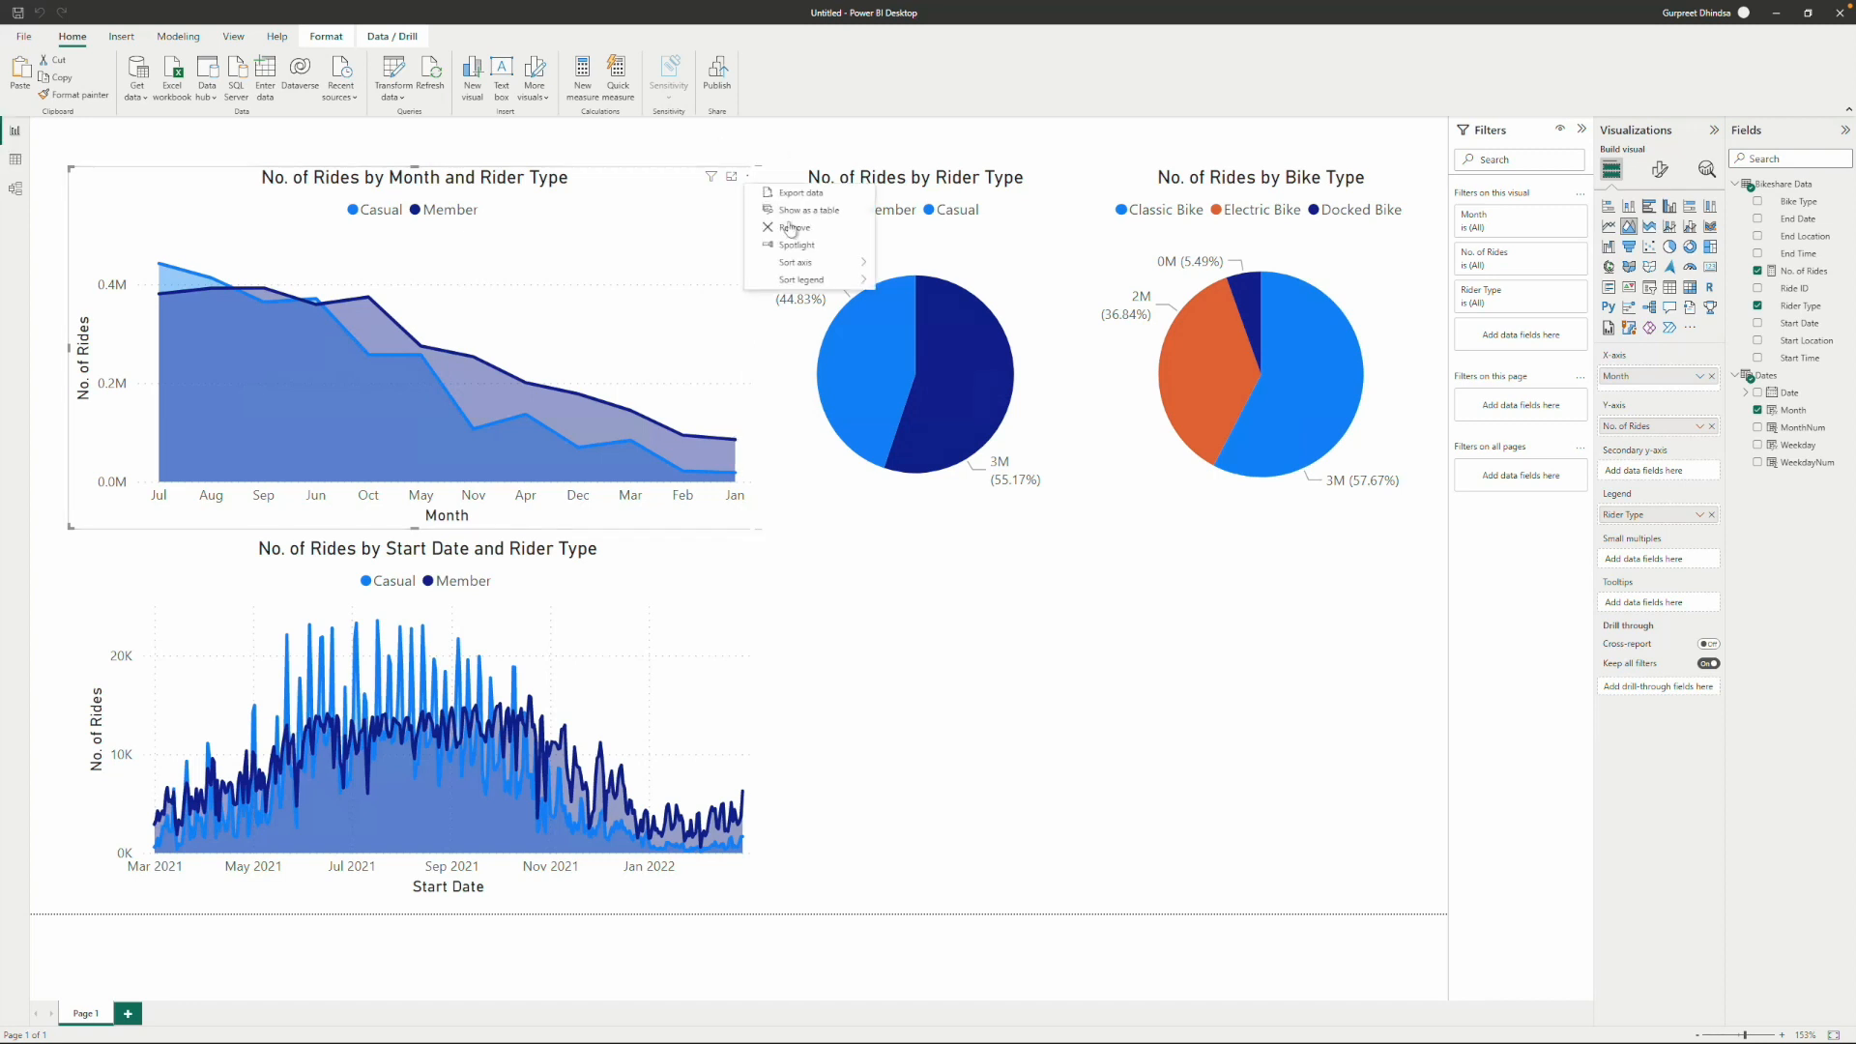
pyautogui.moveTo(827, 263)
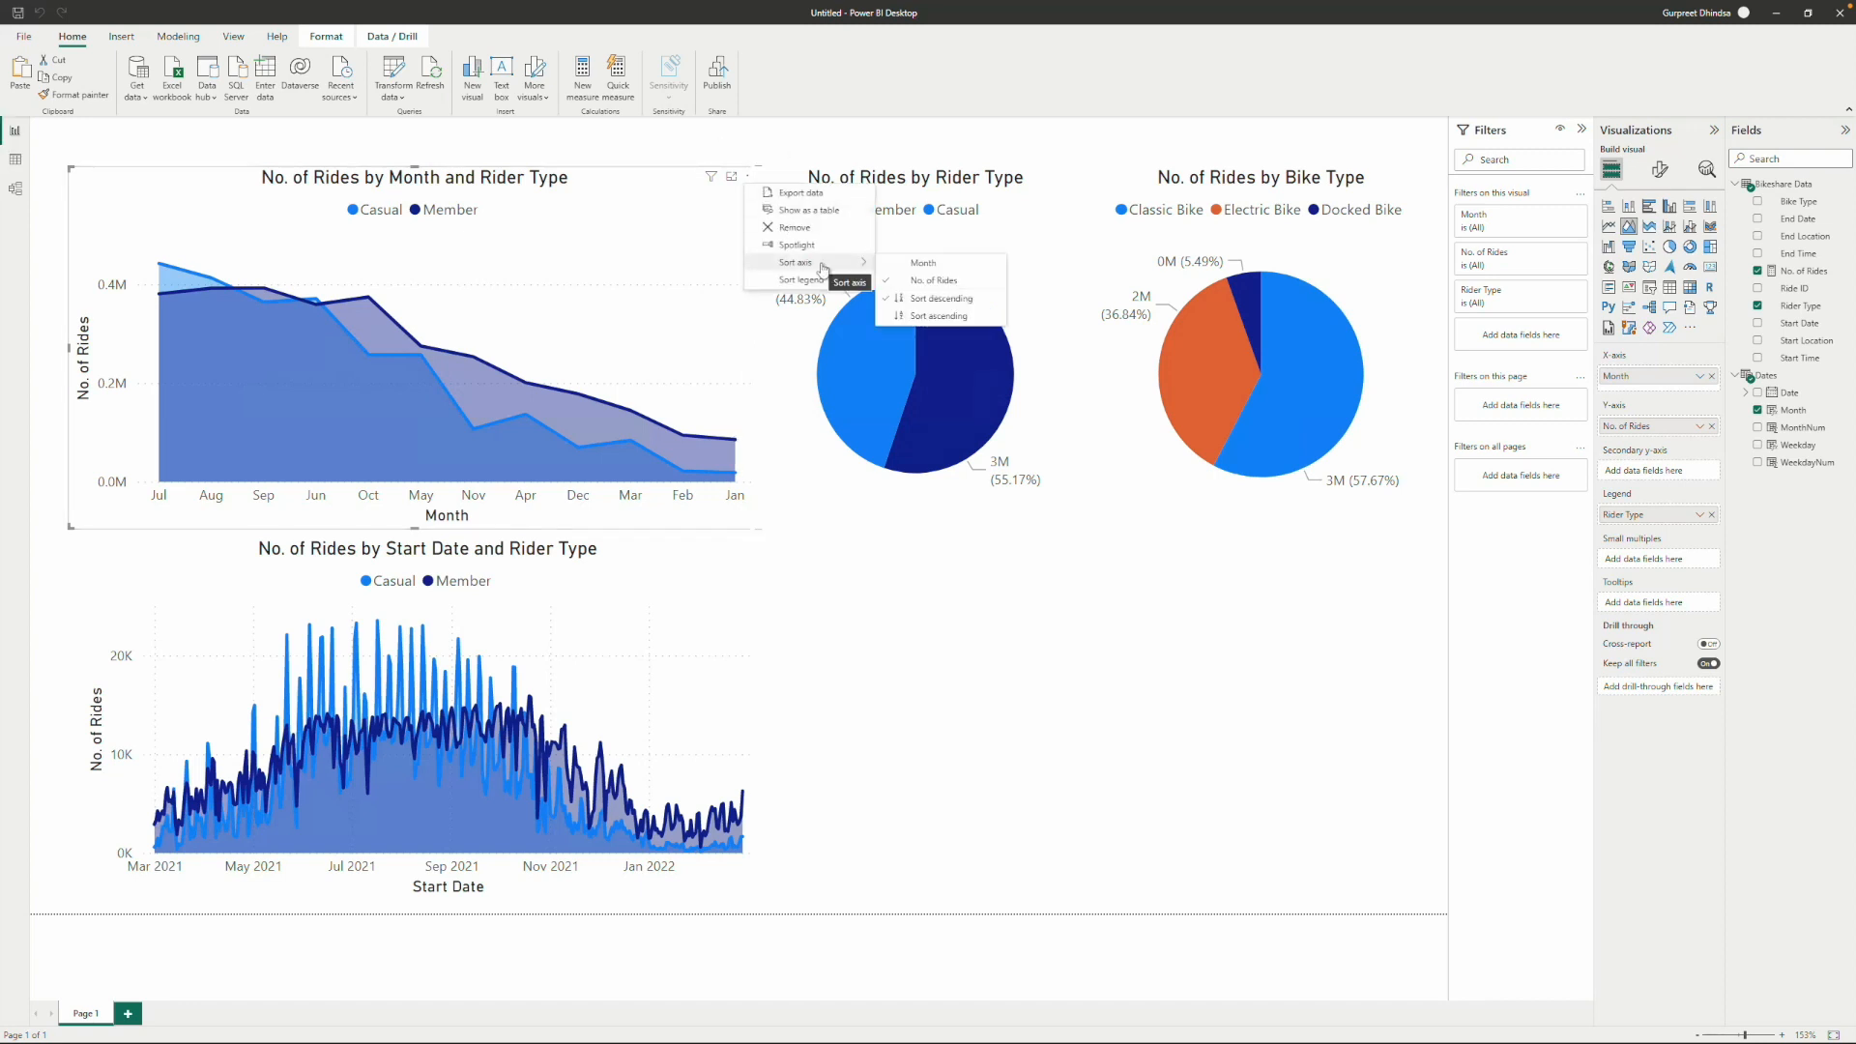
pyautogui.click(923, 263)
pyautogui.click(753, 177)
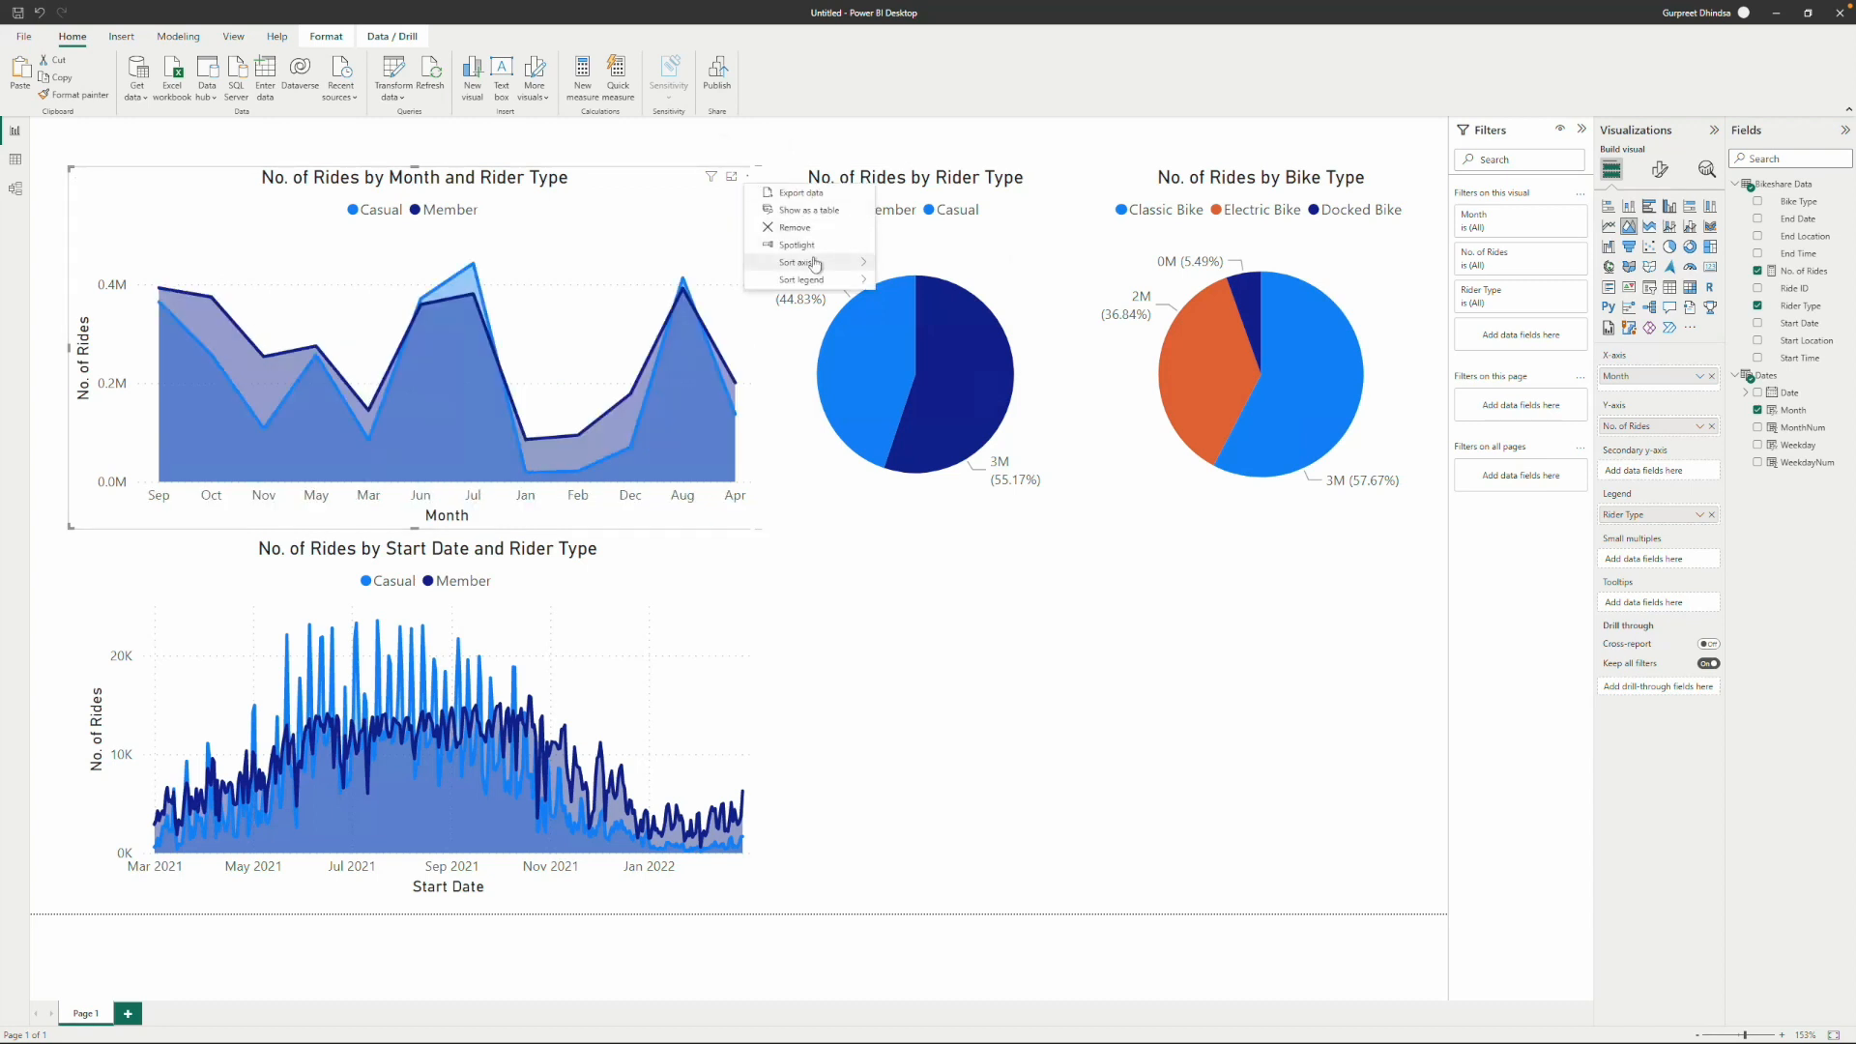
pyautogui.moveTo(807, 263)
pyautogui.click(932, 316)
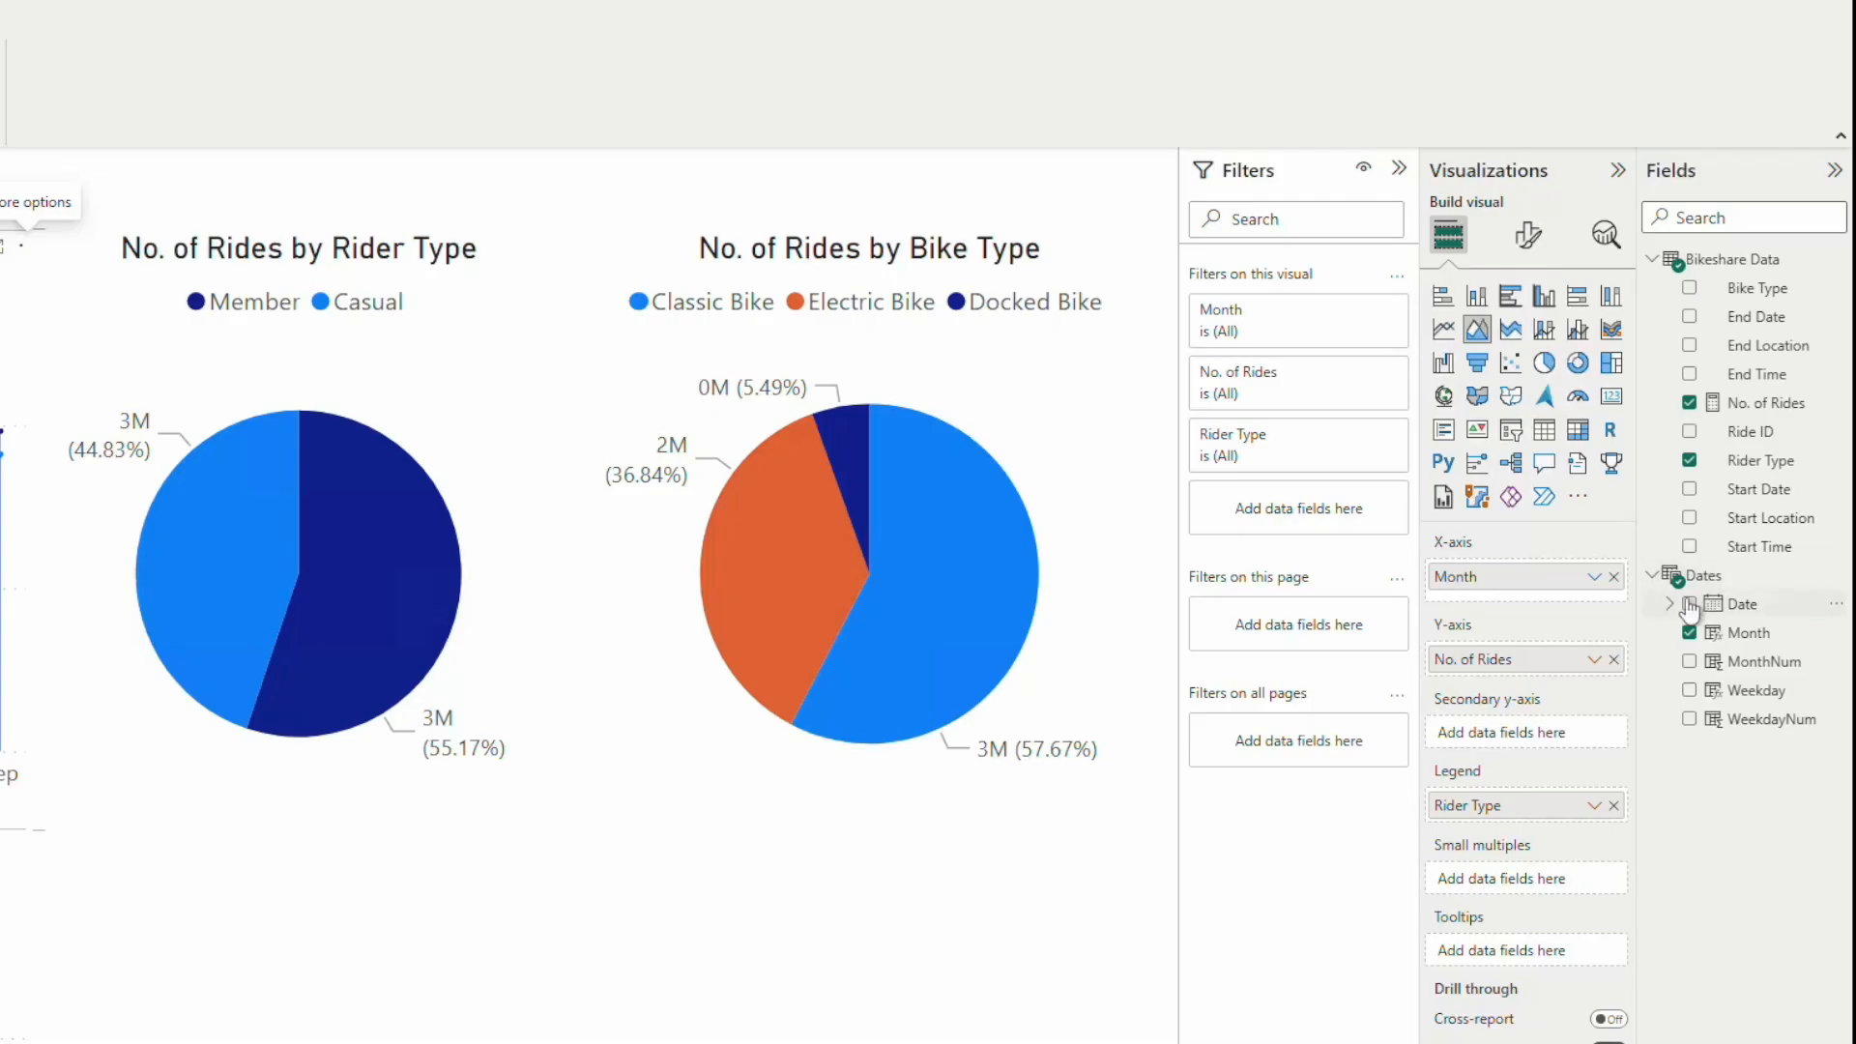
# Set the Month column of the Dates table to sort by MonthNum.
pyautogui.click(1746, 638)
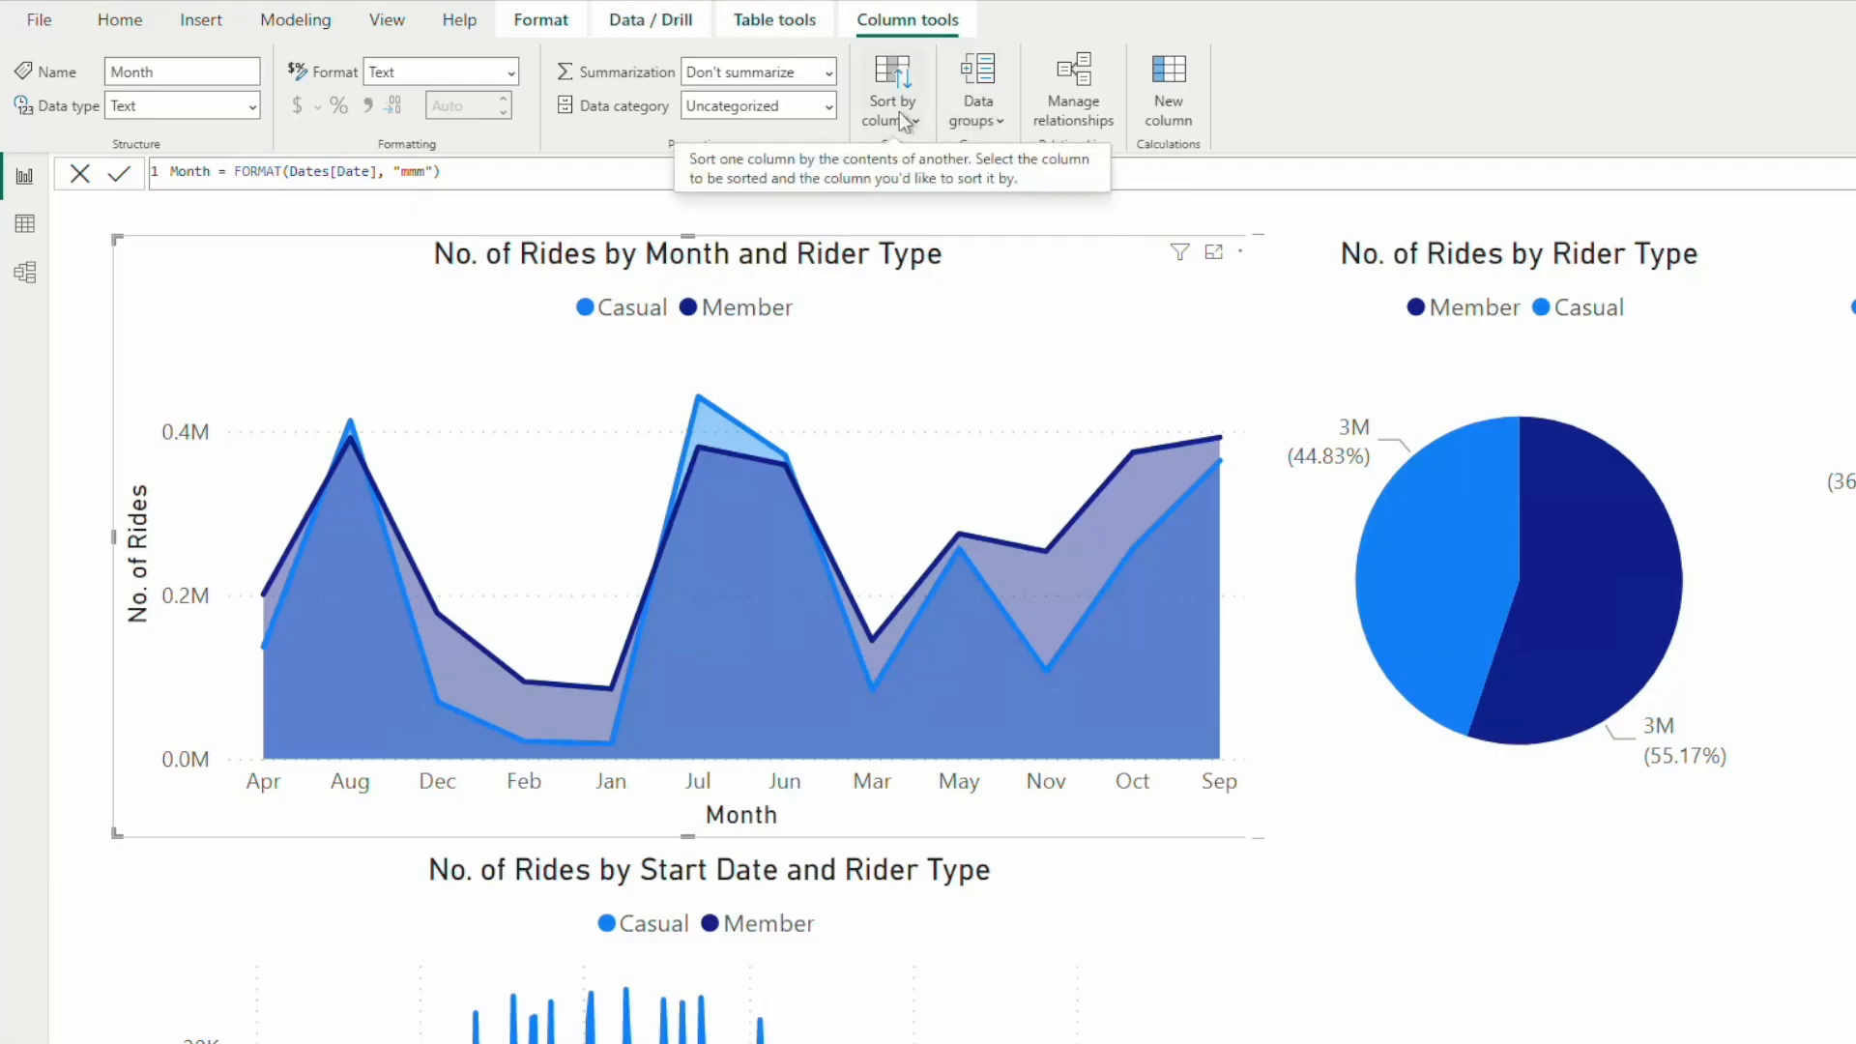
pyautogui.click(909, 122)
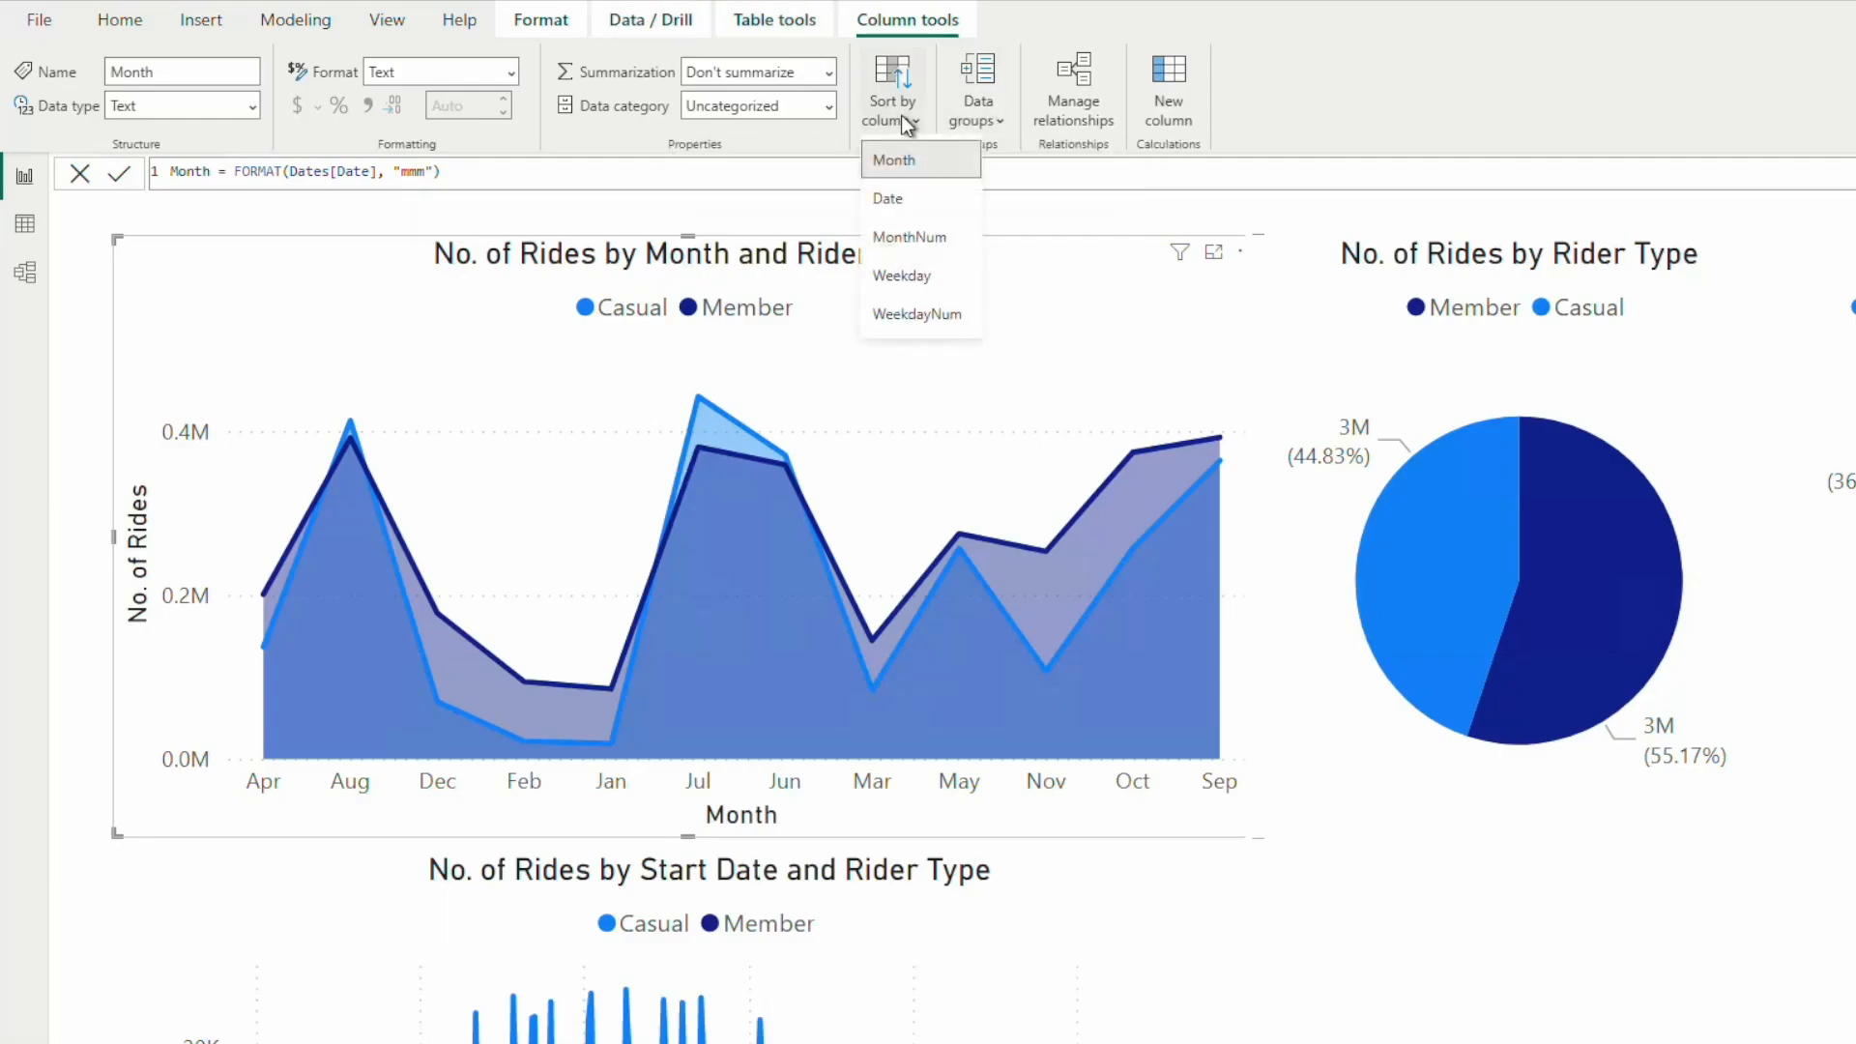
pyautogui.click(914, 240)
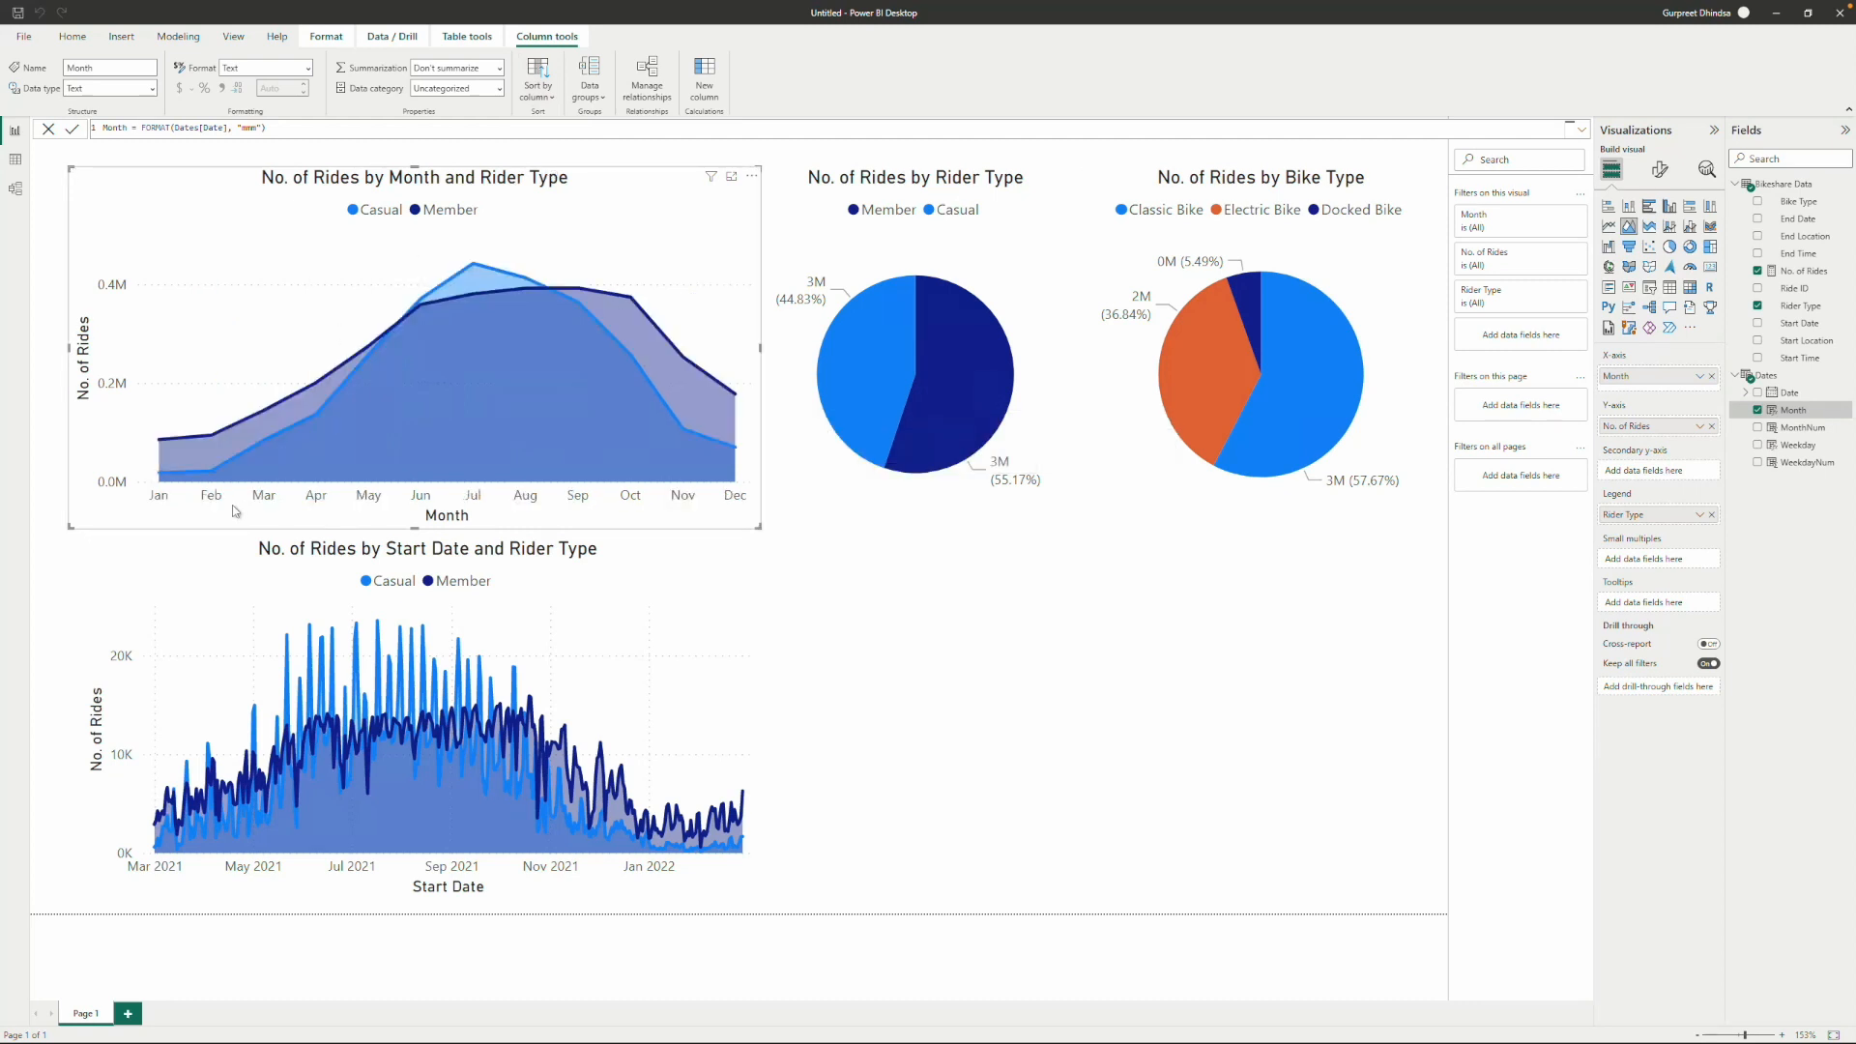
pyautogui.moveTo(214, 476)
# In the lower area chart, replace Start Date on the X-axis with Weekday from the Dates table.
pyautogui.click(651, 613)
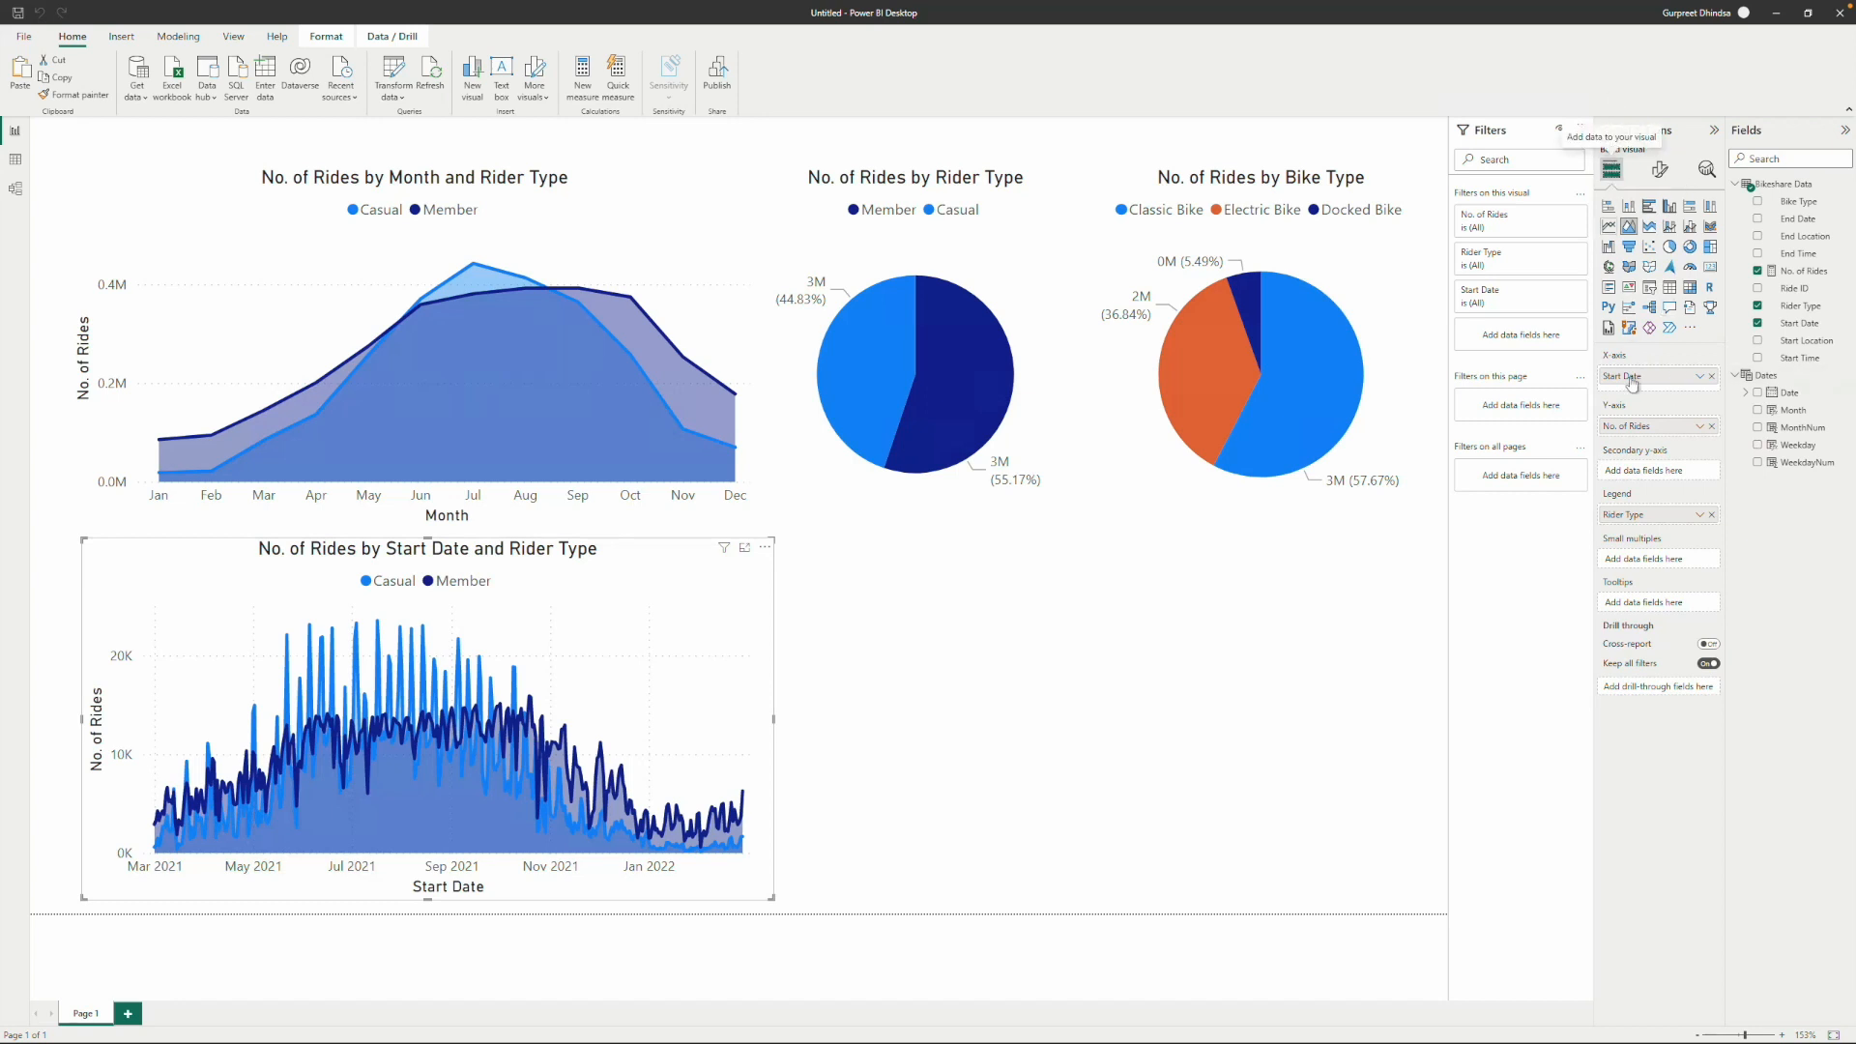
pyautogui.click(1712, 377)
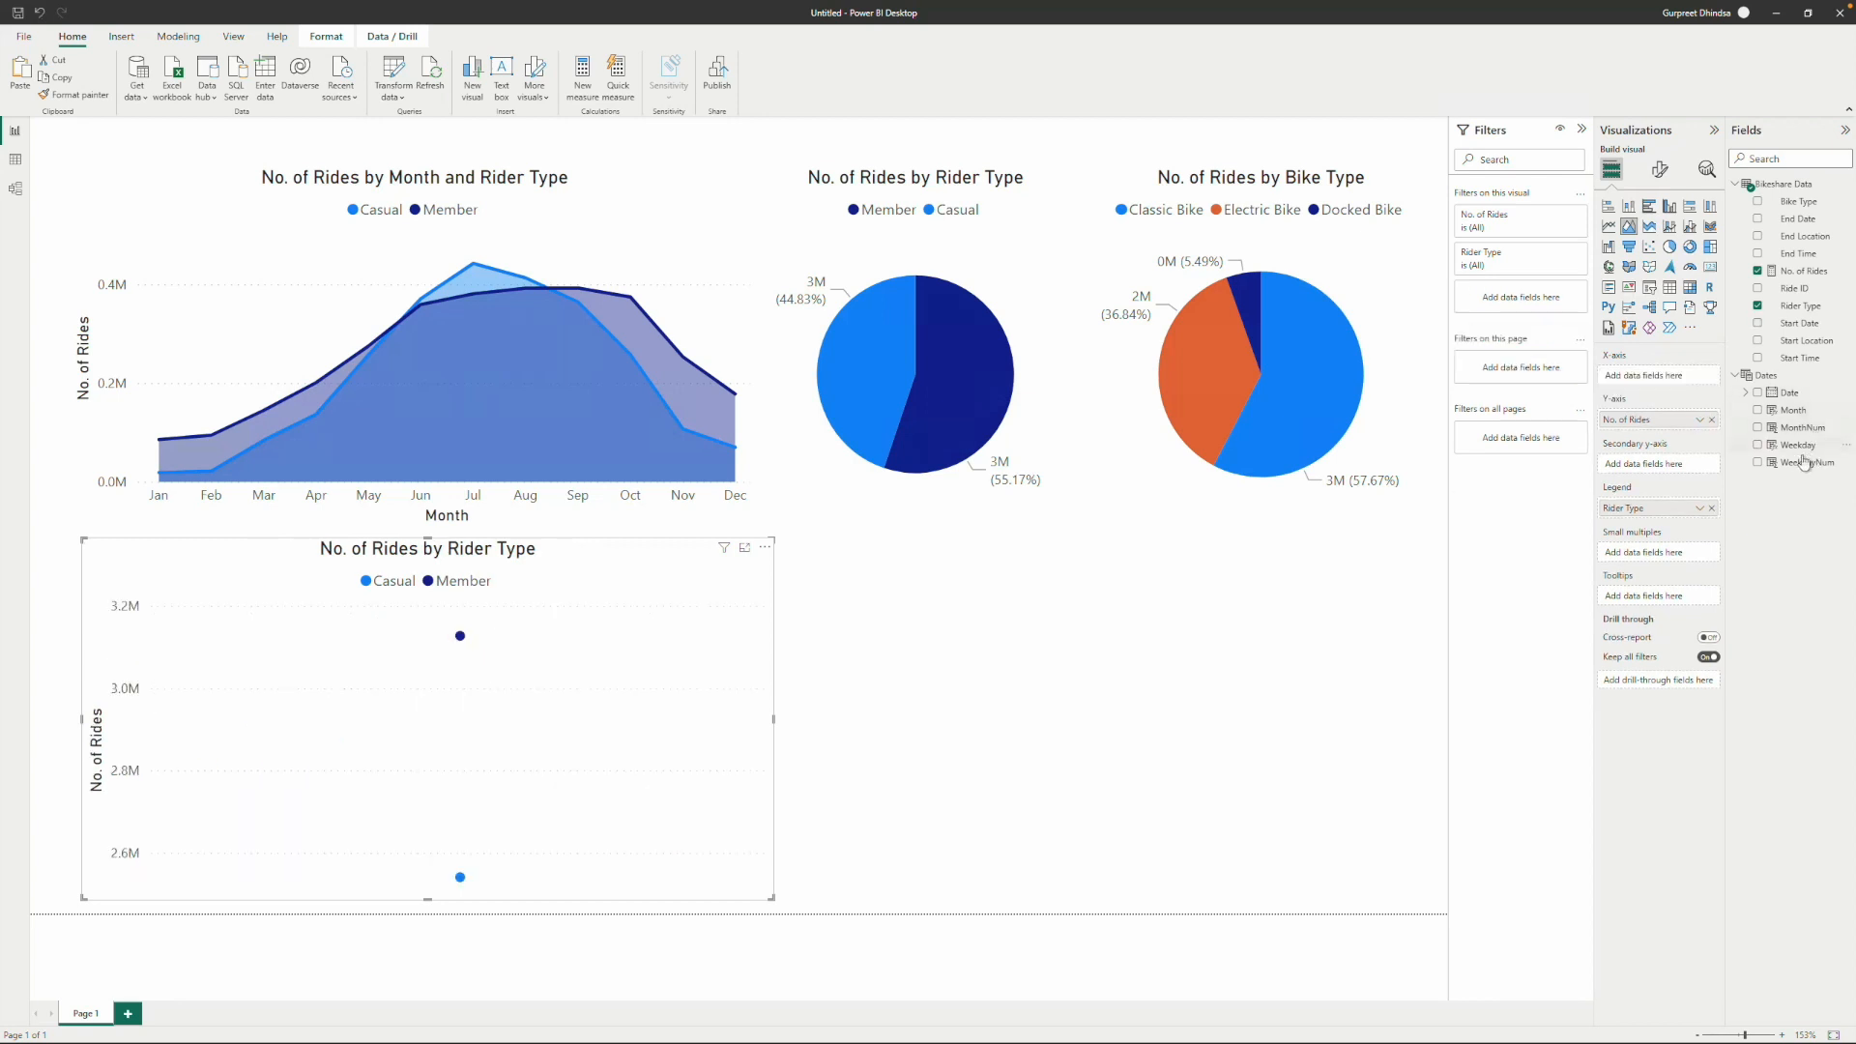
pyautogui.moveTo(1798, 444); pyautogui.dragTo(1663, 384)
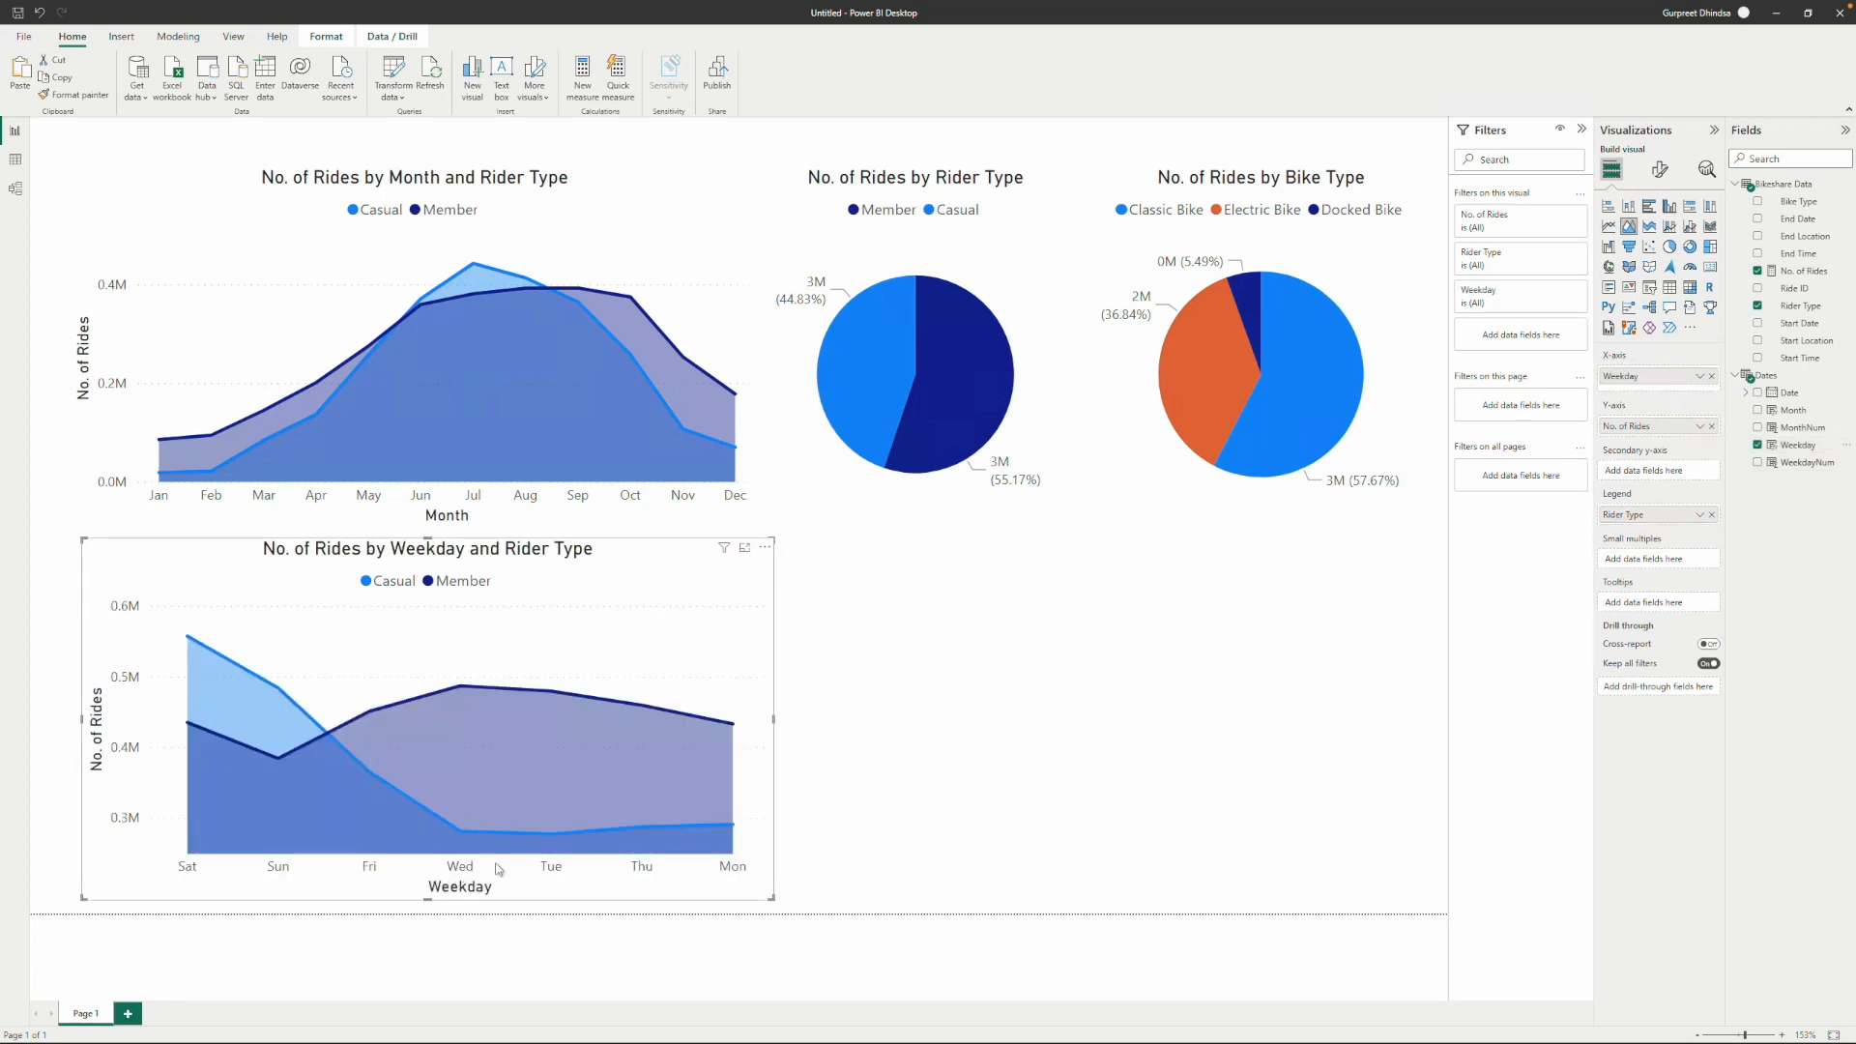
# Sort the axis of the weekday area chart by Weekday in ascending order.
pyautogui.click(765, 547)
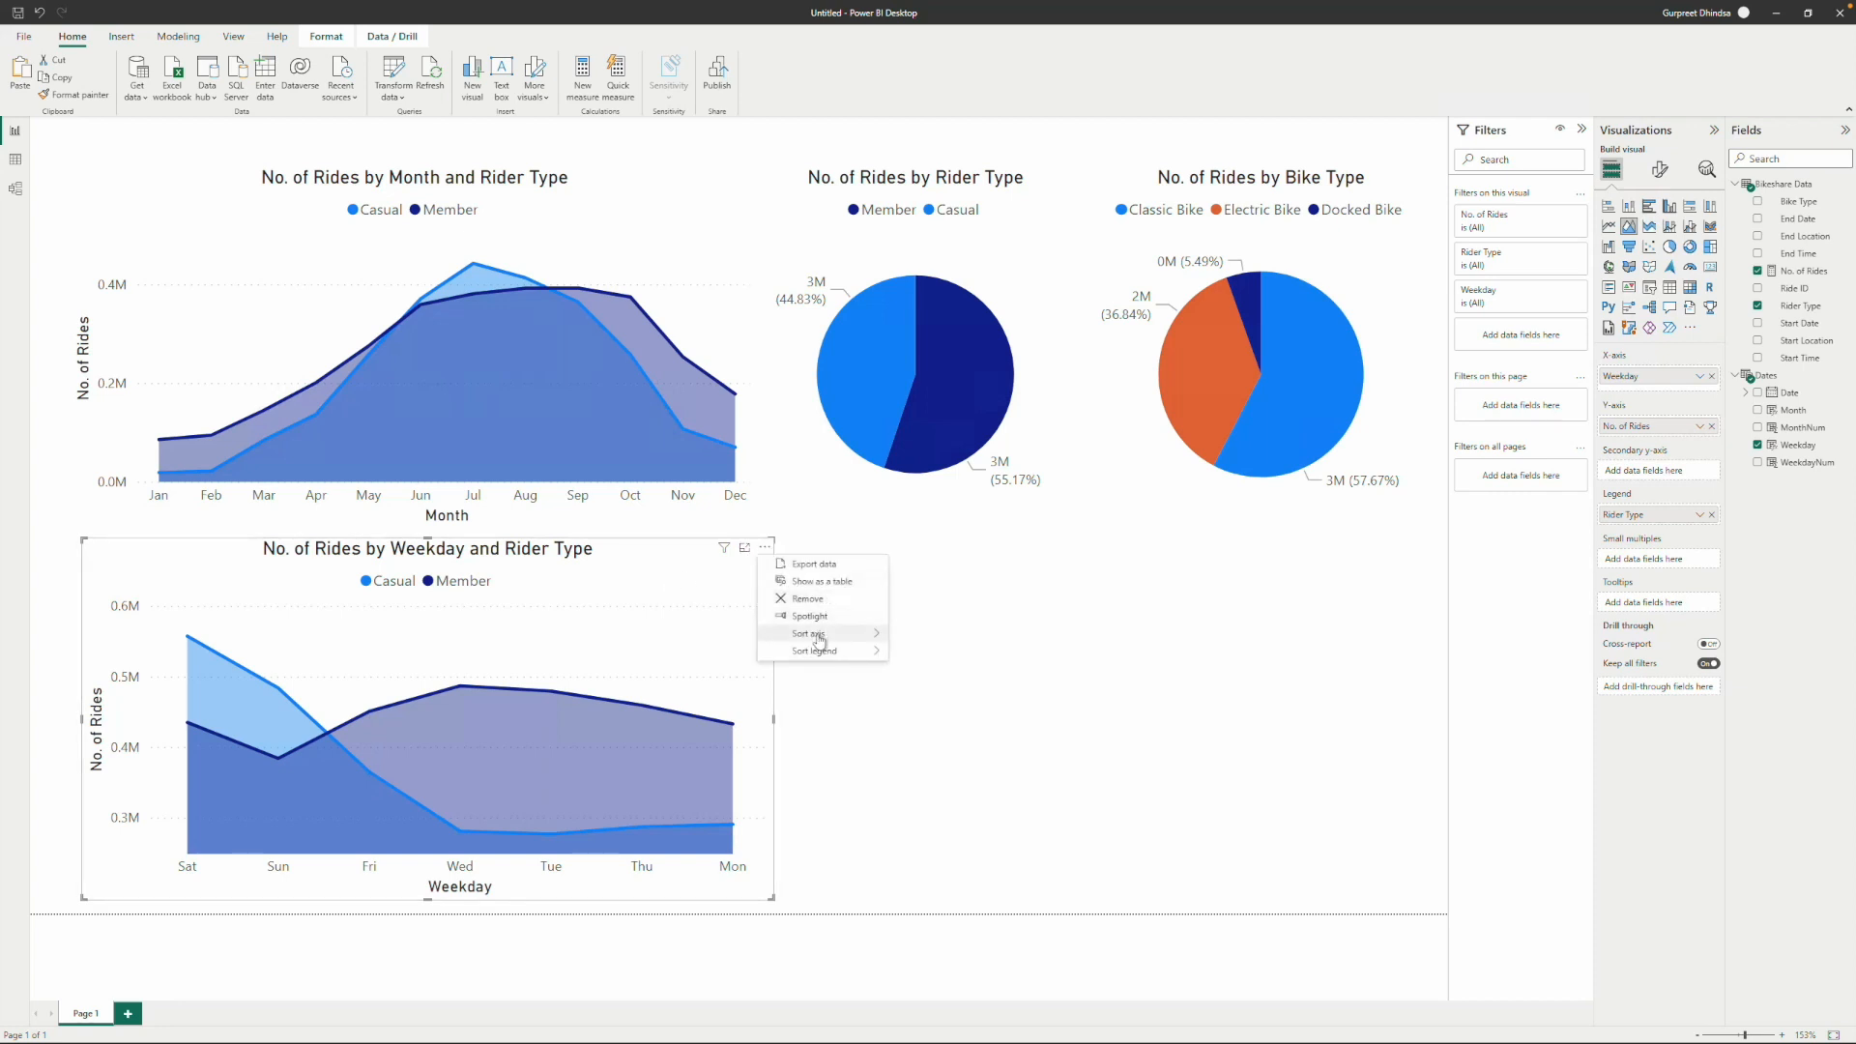
pyautogui.click(957, 637)
pyautogui.click(764, 547)
pyautogui.moveTo(833, 634)
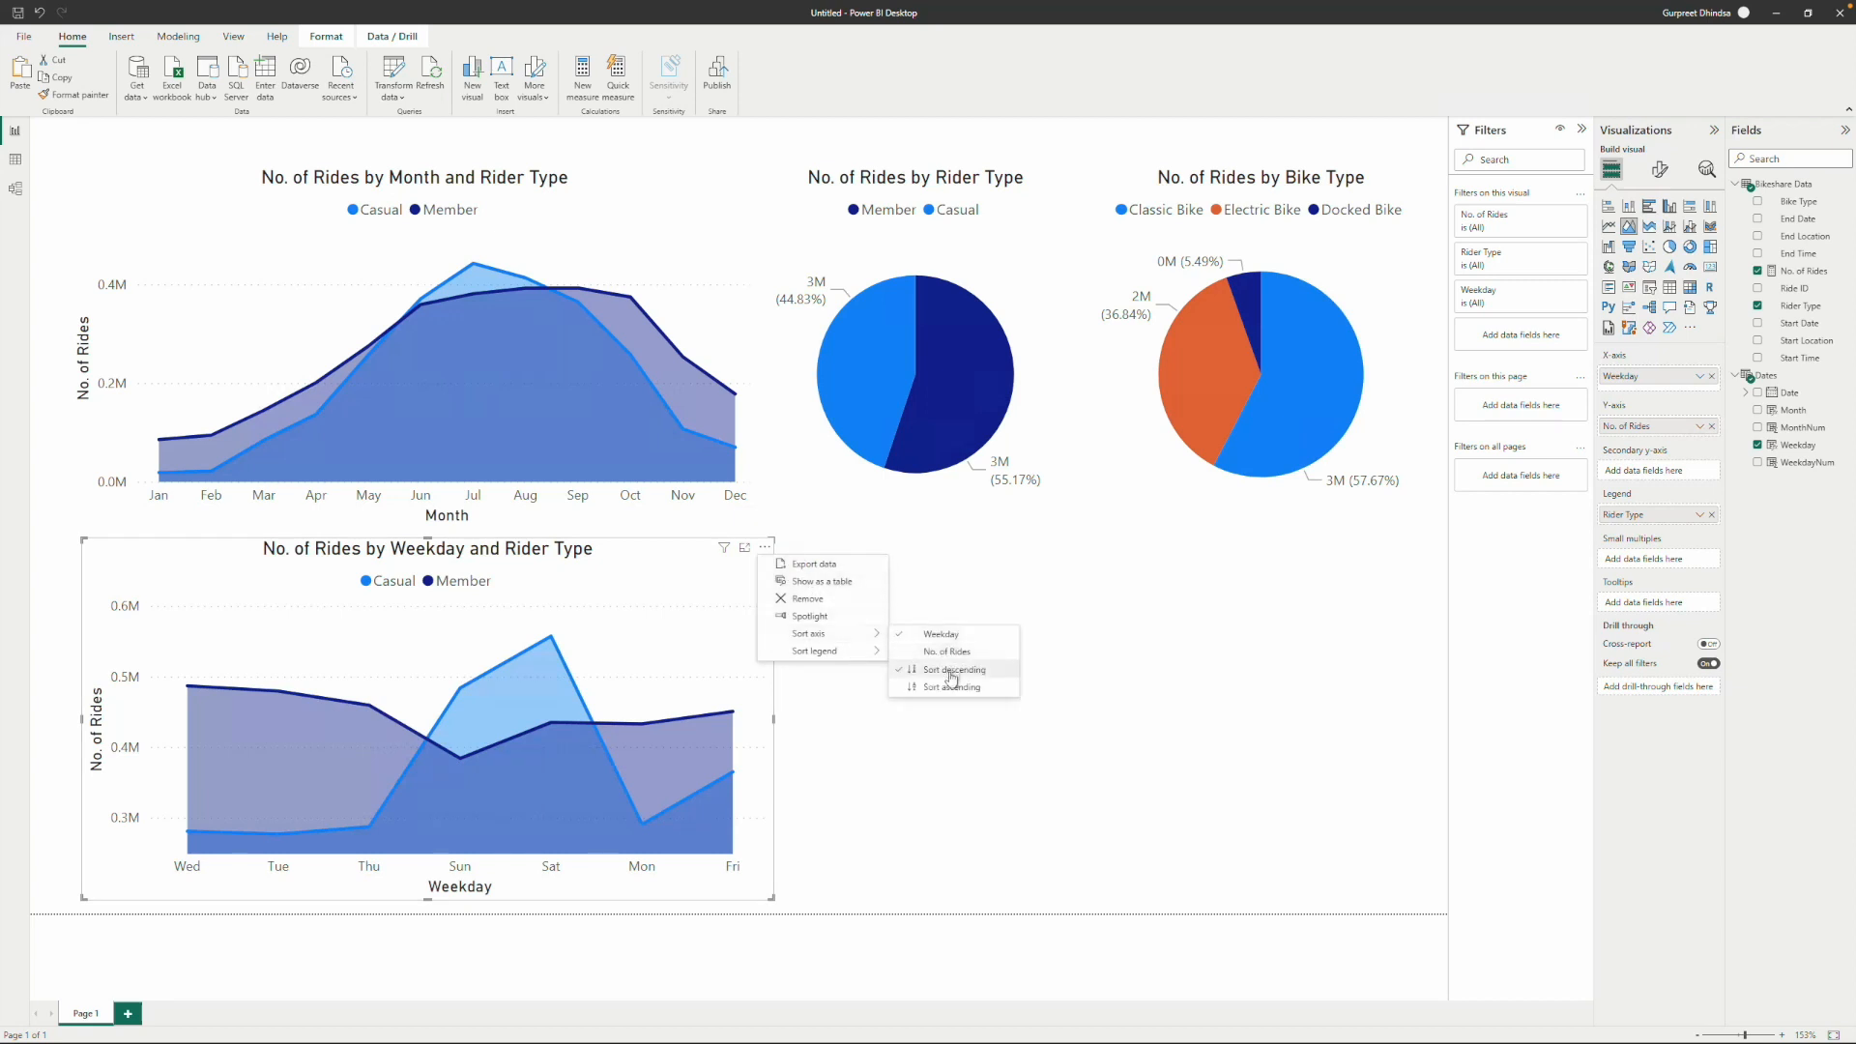
pyautogui.click(949, 688)
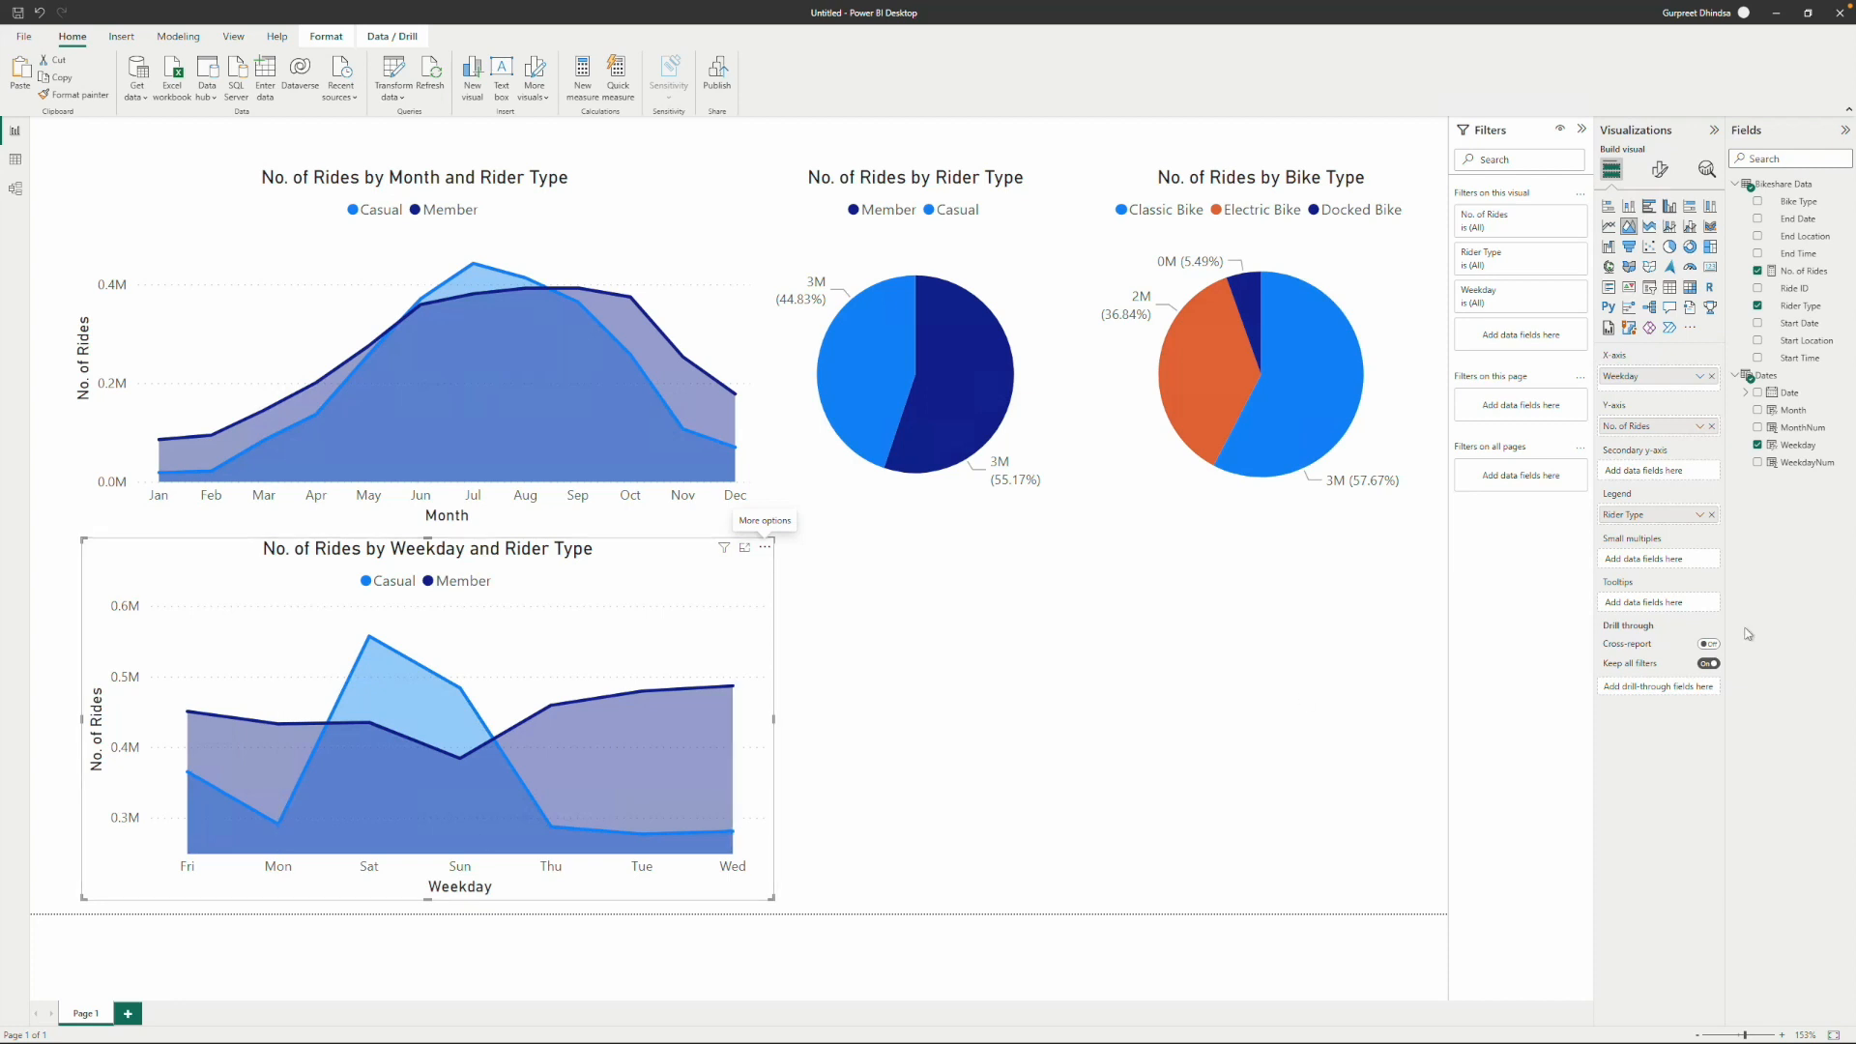
# Set the Weekday column of the Dates table to sort by WeekdayNum and examine the rides per weekday in the chart.
pyautogui.click(1800, 447)
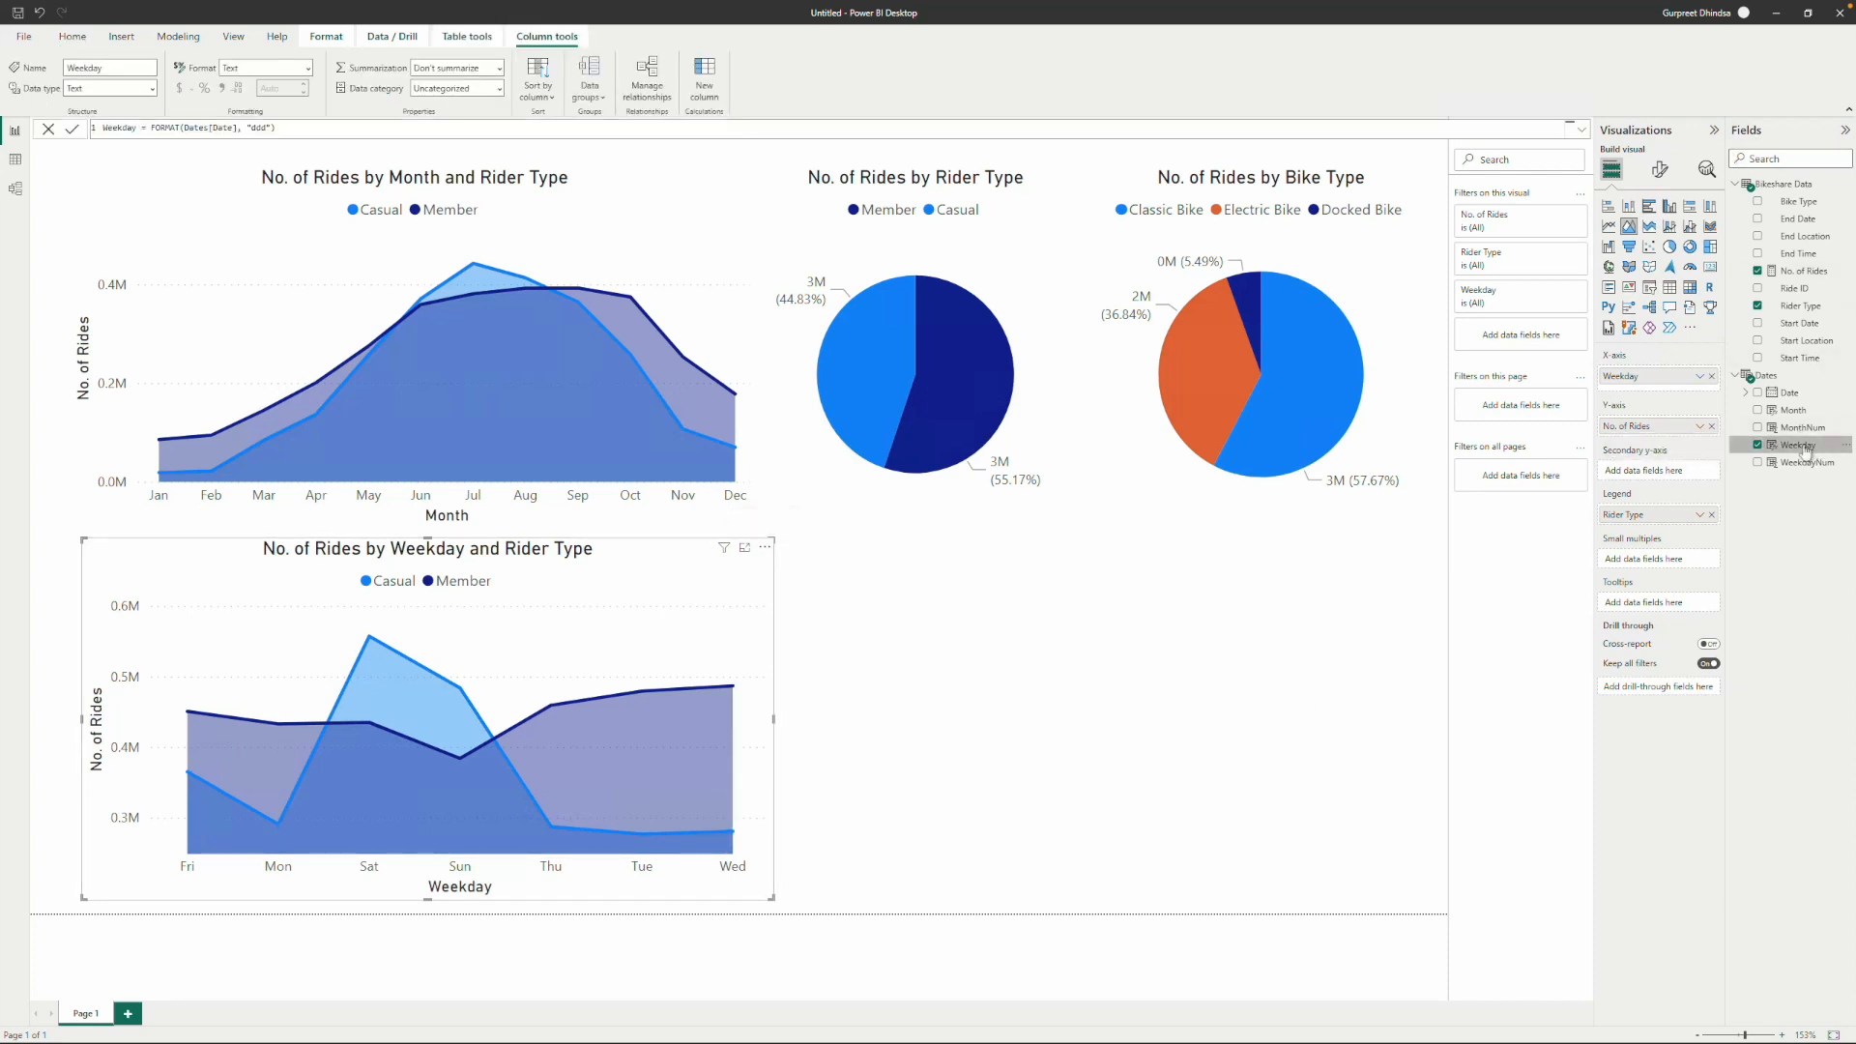
pyautogui.click(538, 89)
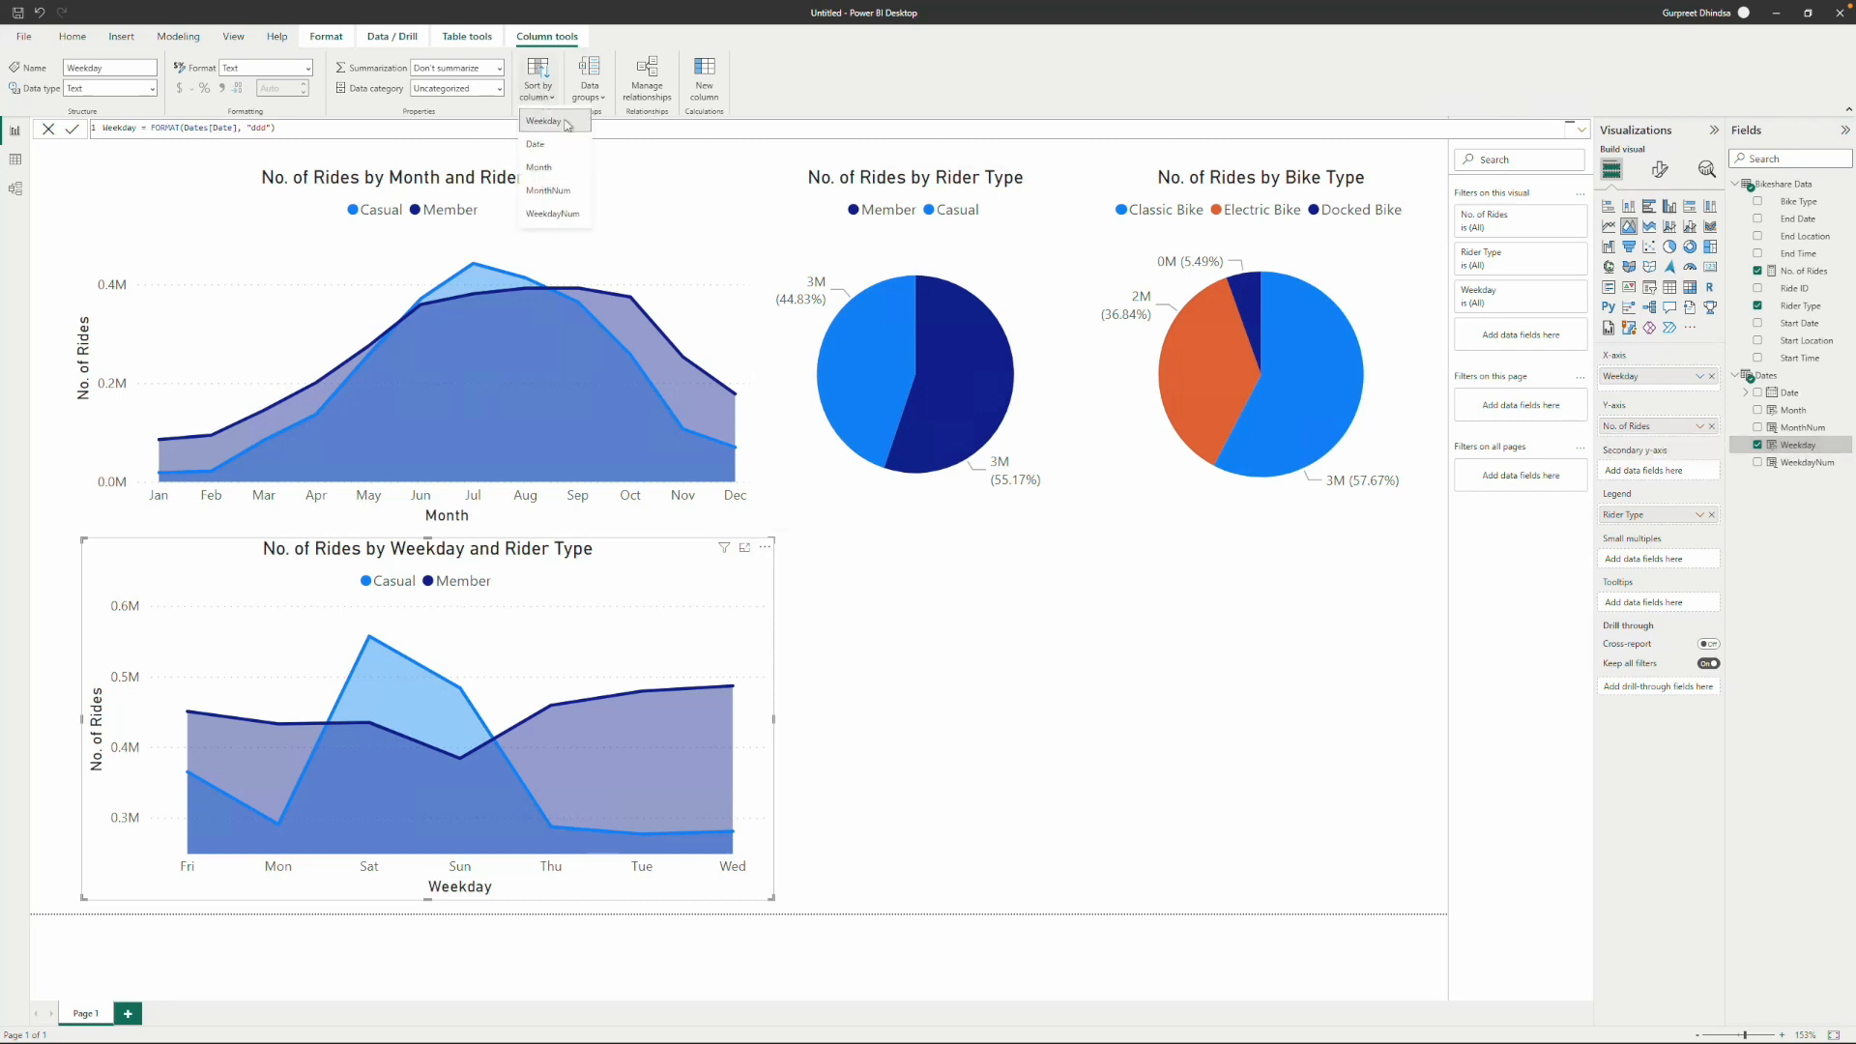
pyautogui.click(552, 215)
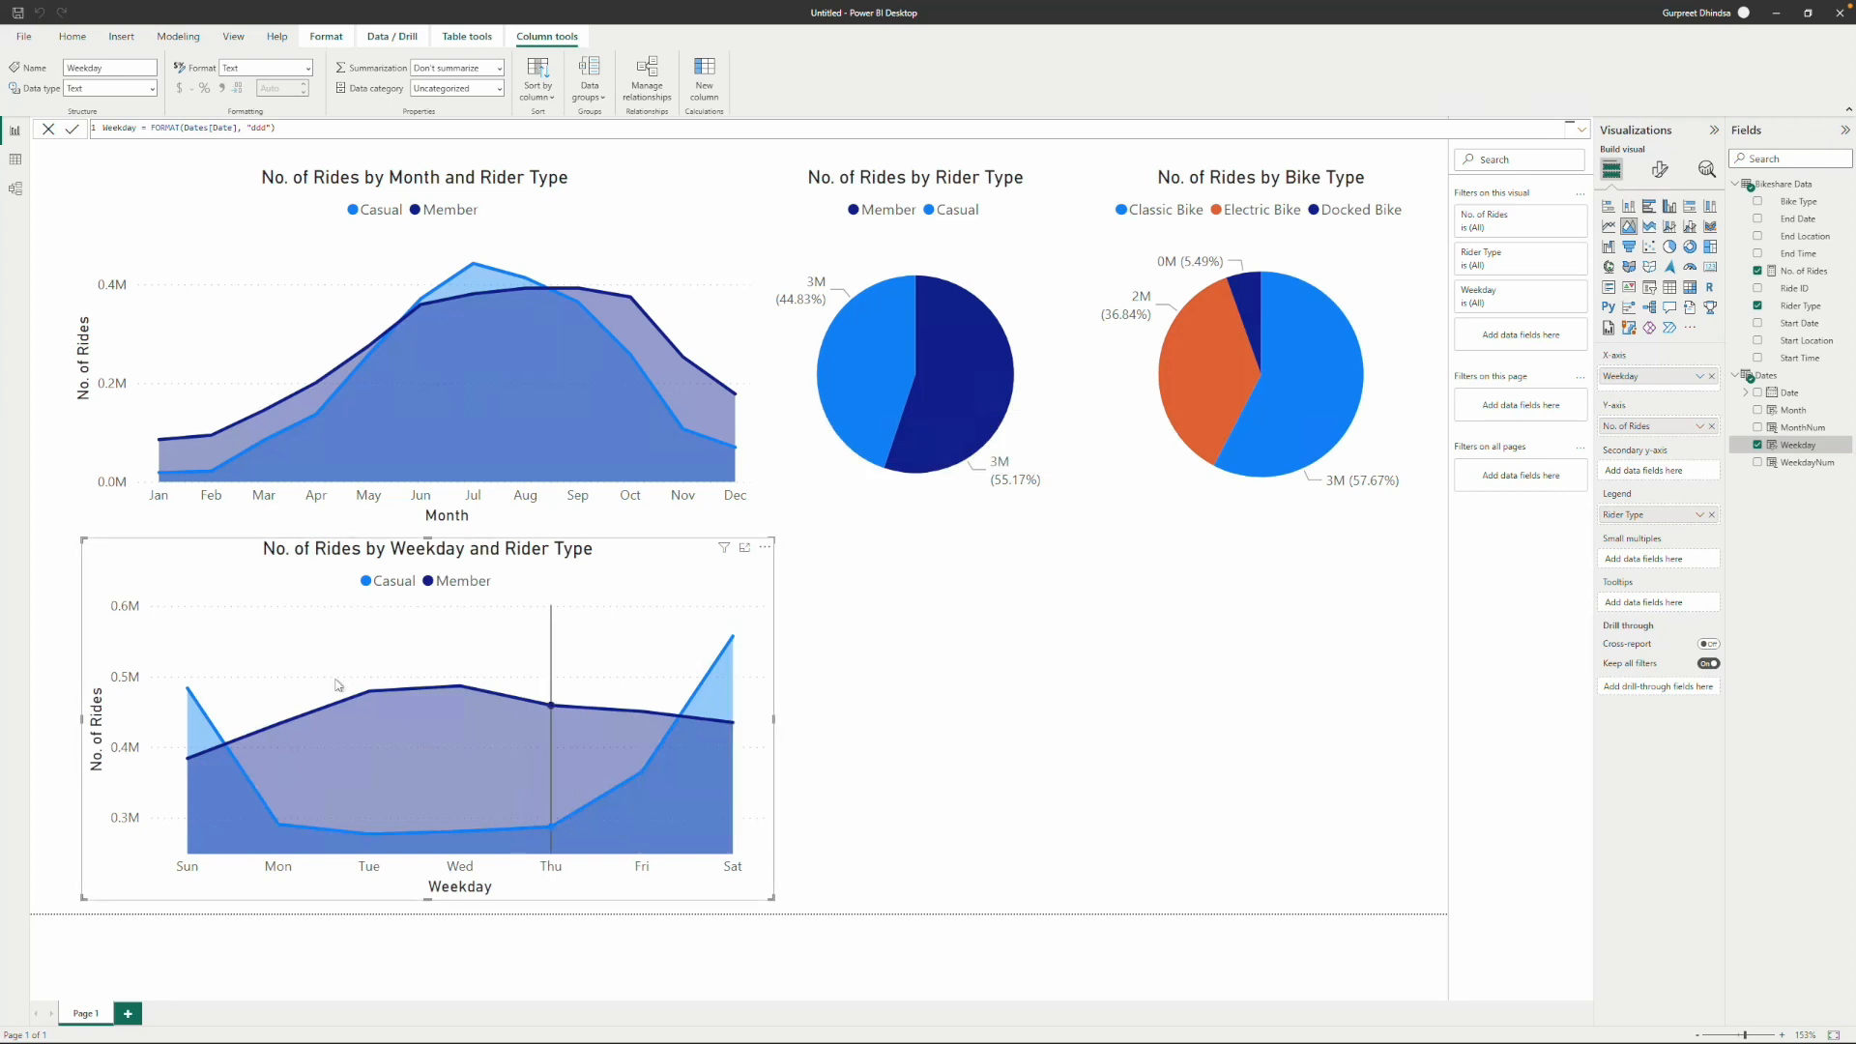
pyautogui.moveTo(597, 618)
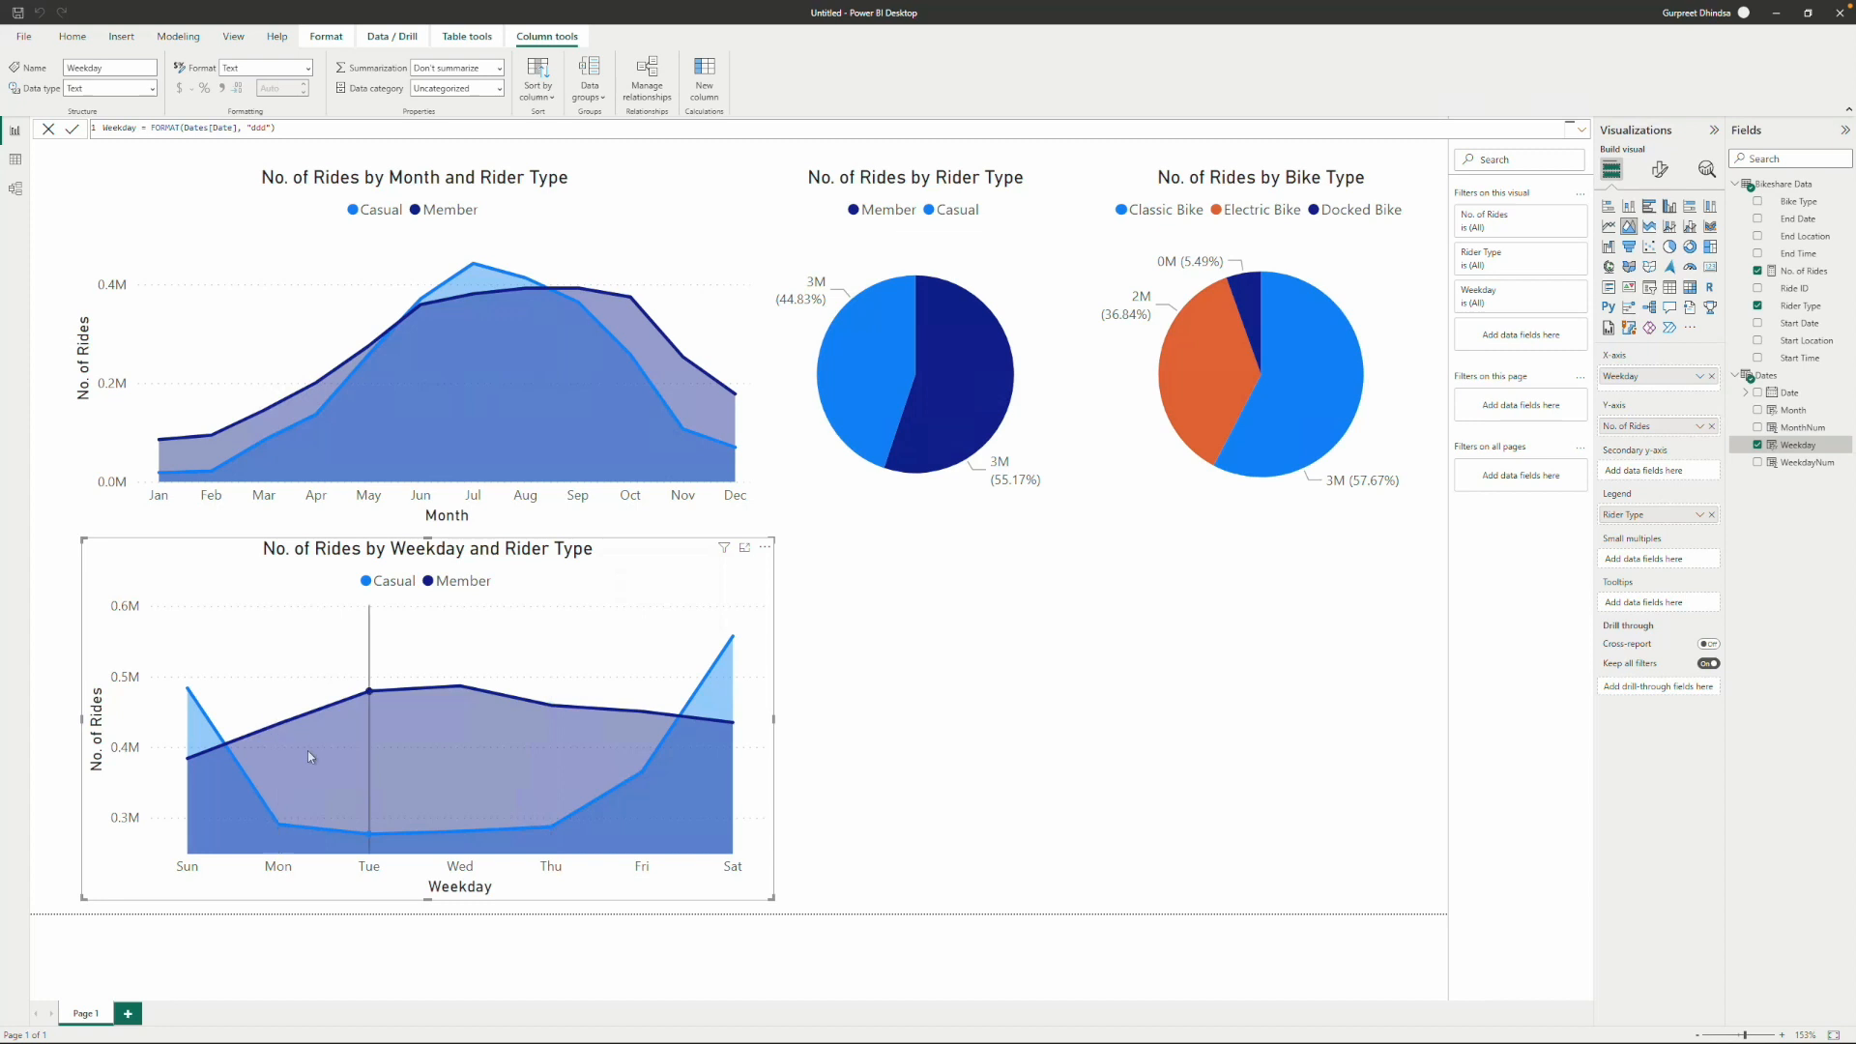
pyautogui.moveTo(189, 717)
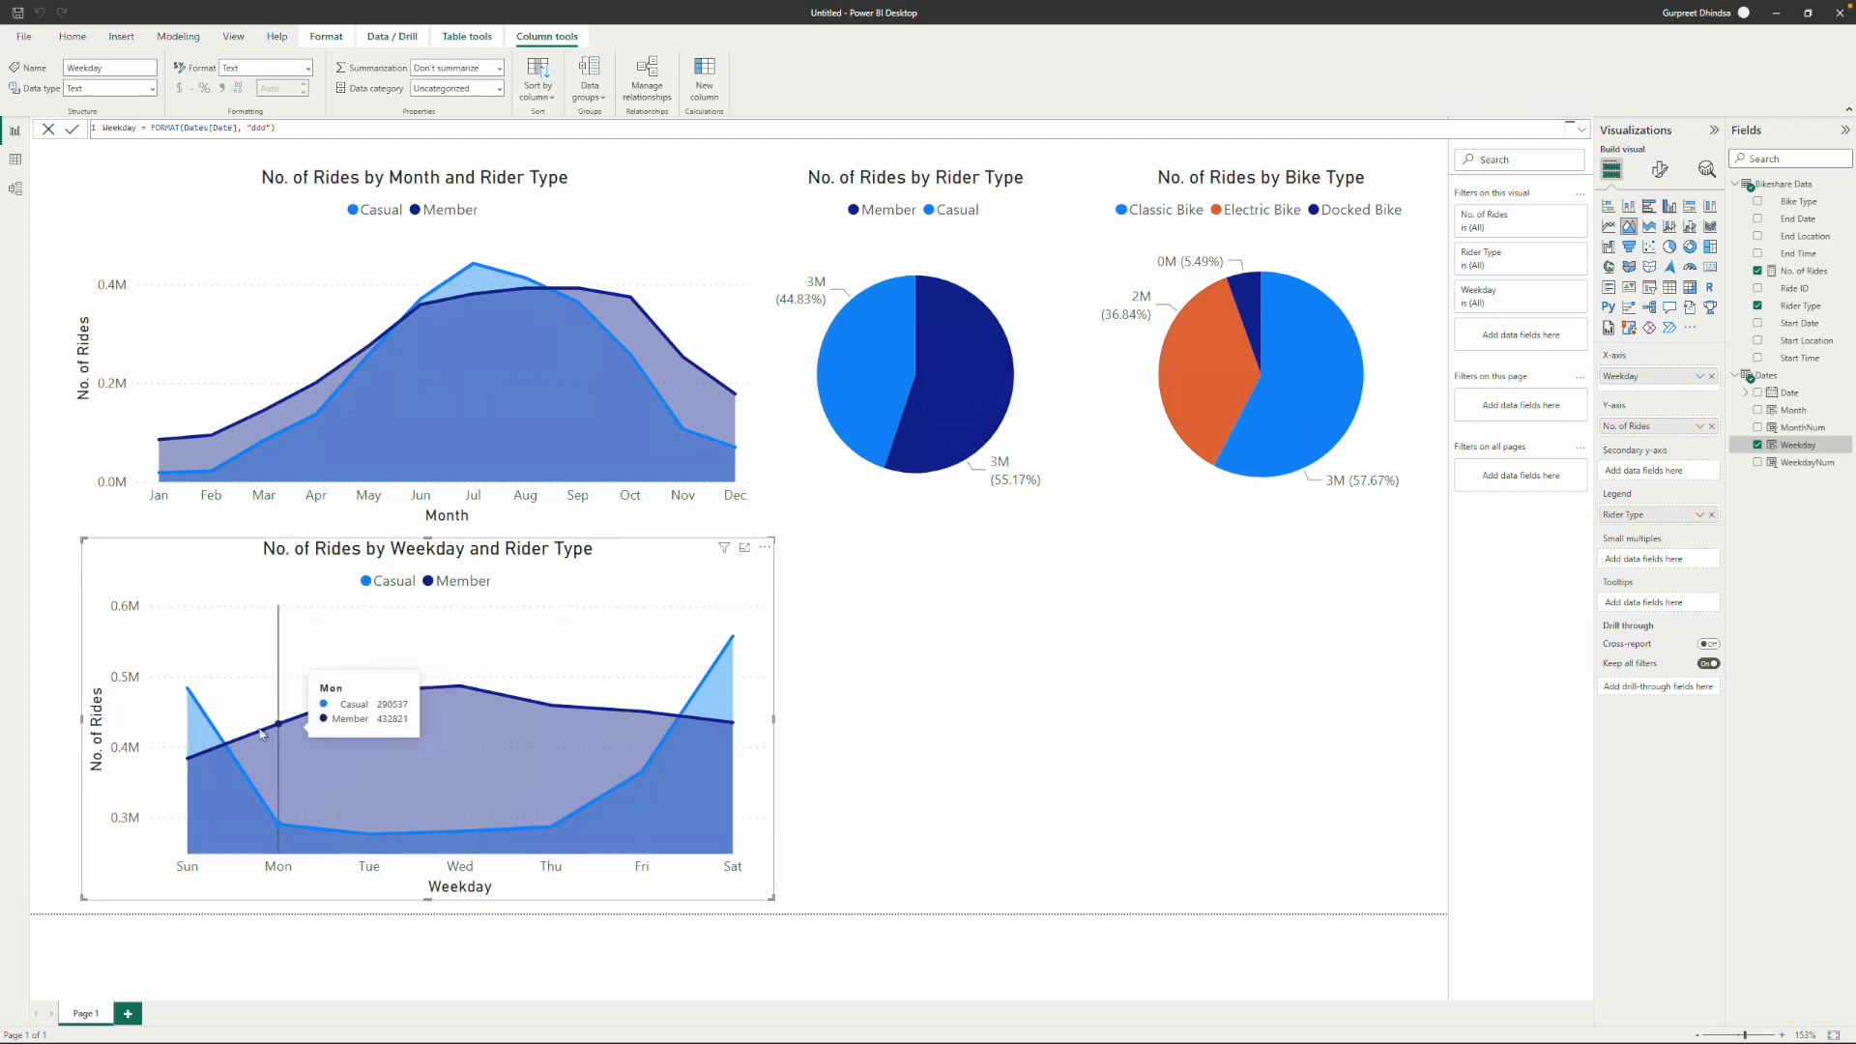
pyautogui.moveTo(435, 702)
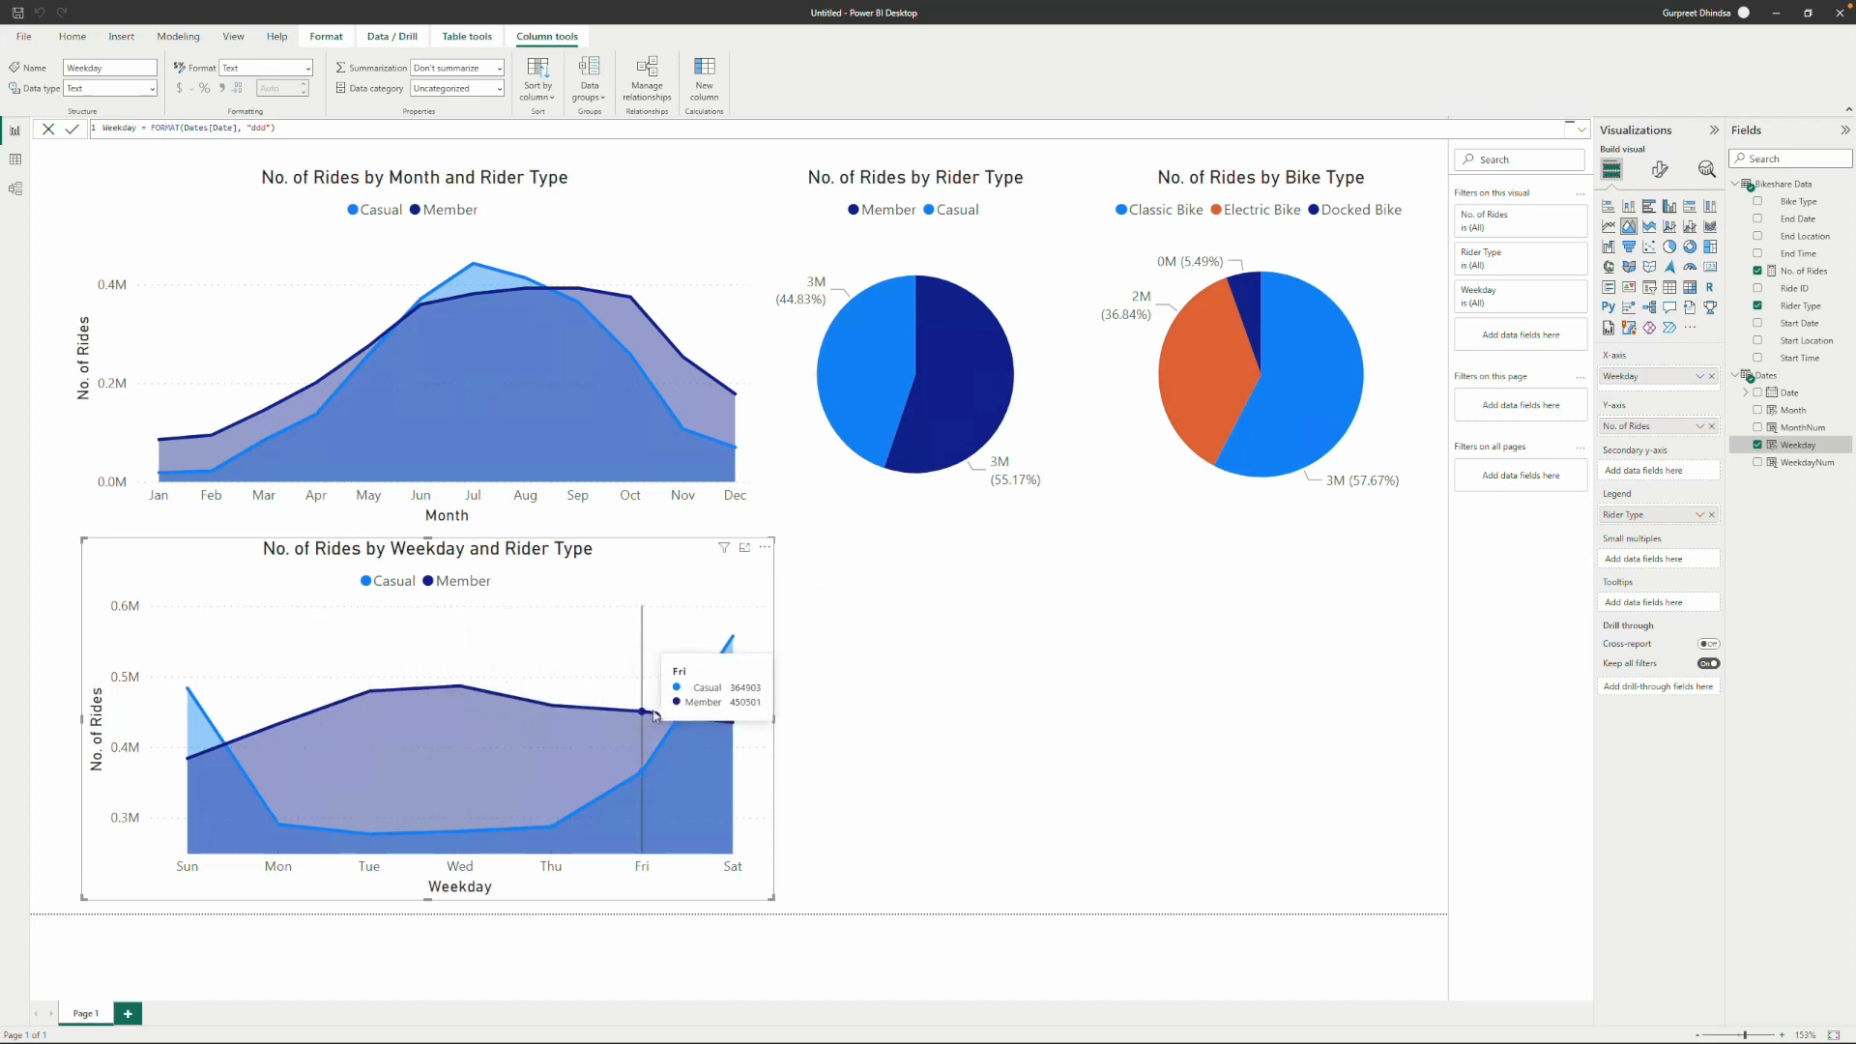
pyautogui.moveTo(270, 733)
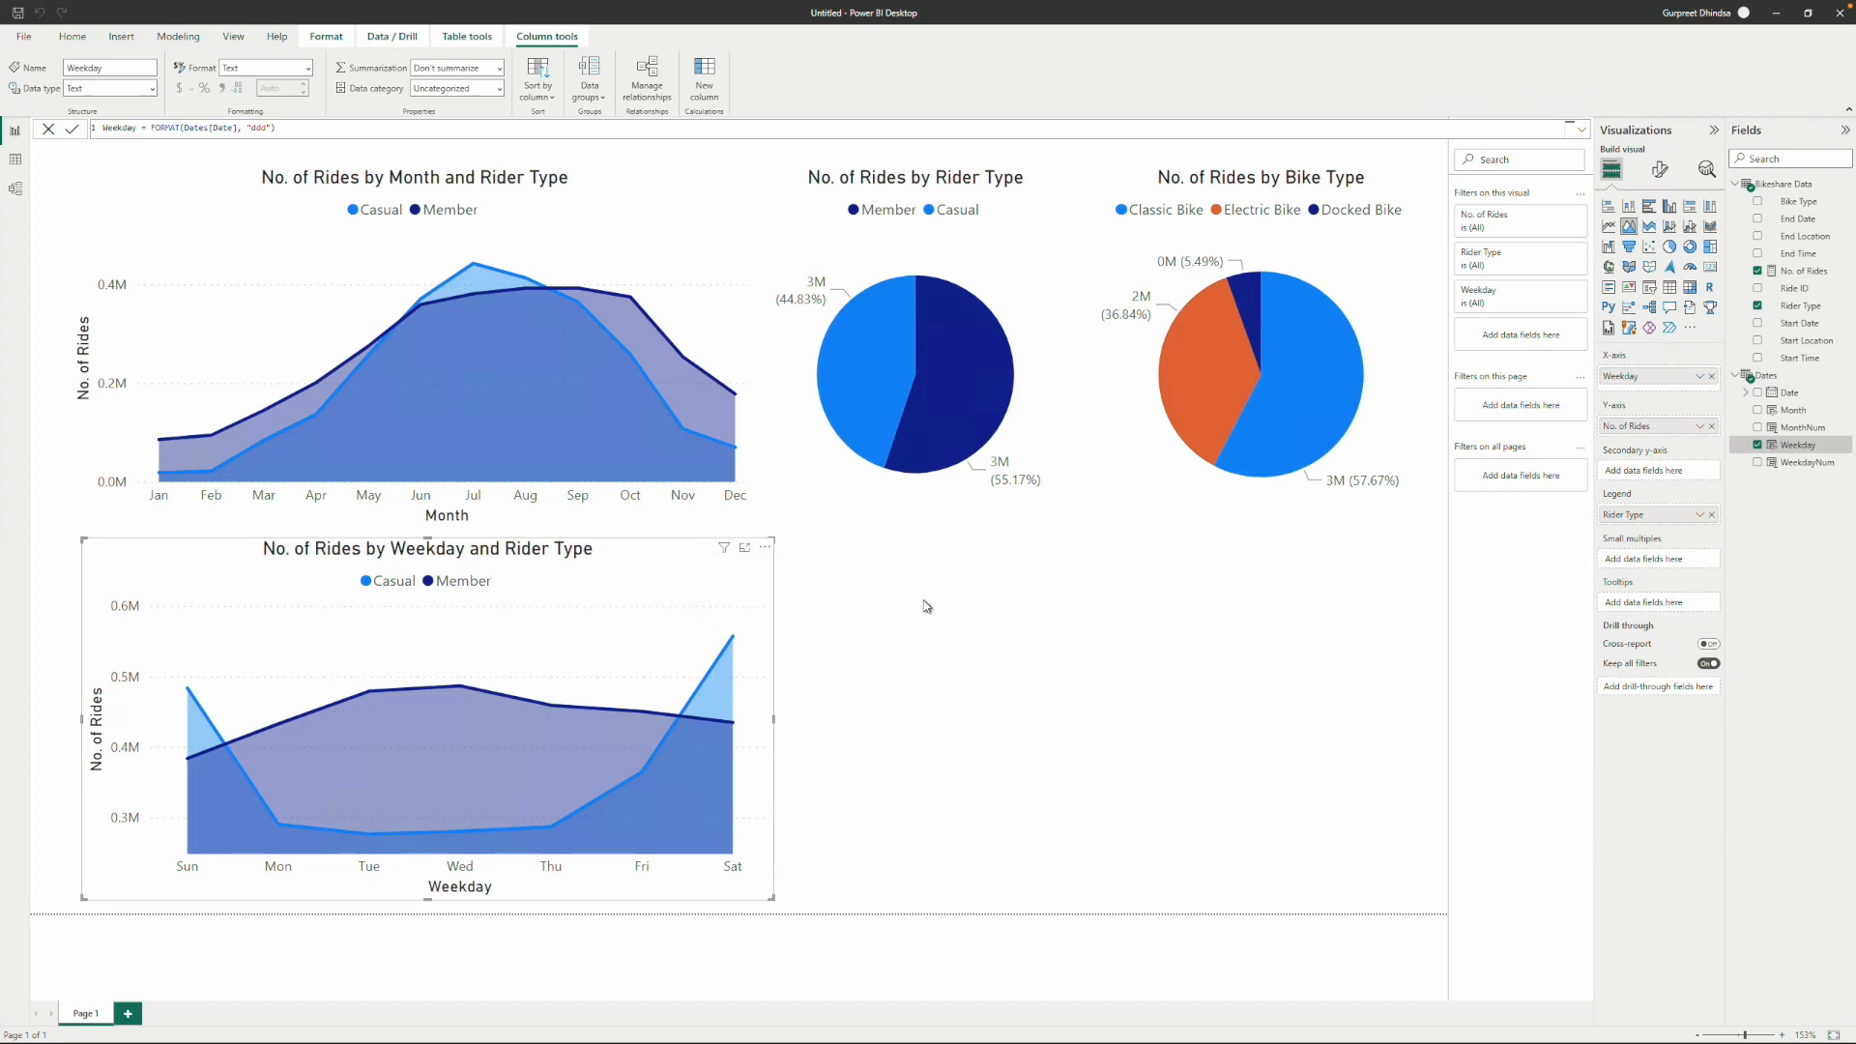
# Duplicate the weekday area chart and place the copy beside it in the empty space below the pie charts.
pyautogui.click(598, 577)
pyautogui.hotkey('ctrl', 'c')
pyautogui.hotkey('ctrl', 'v')
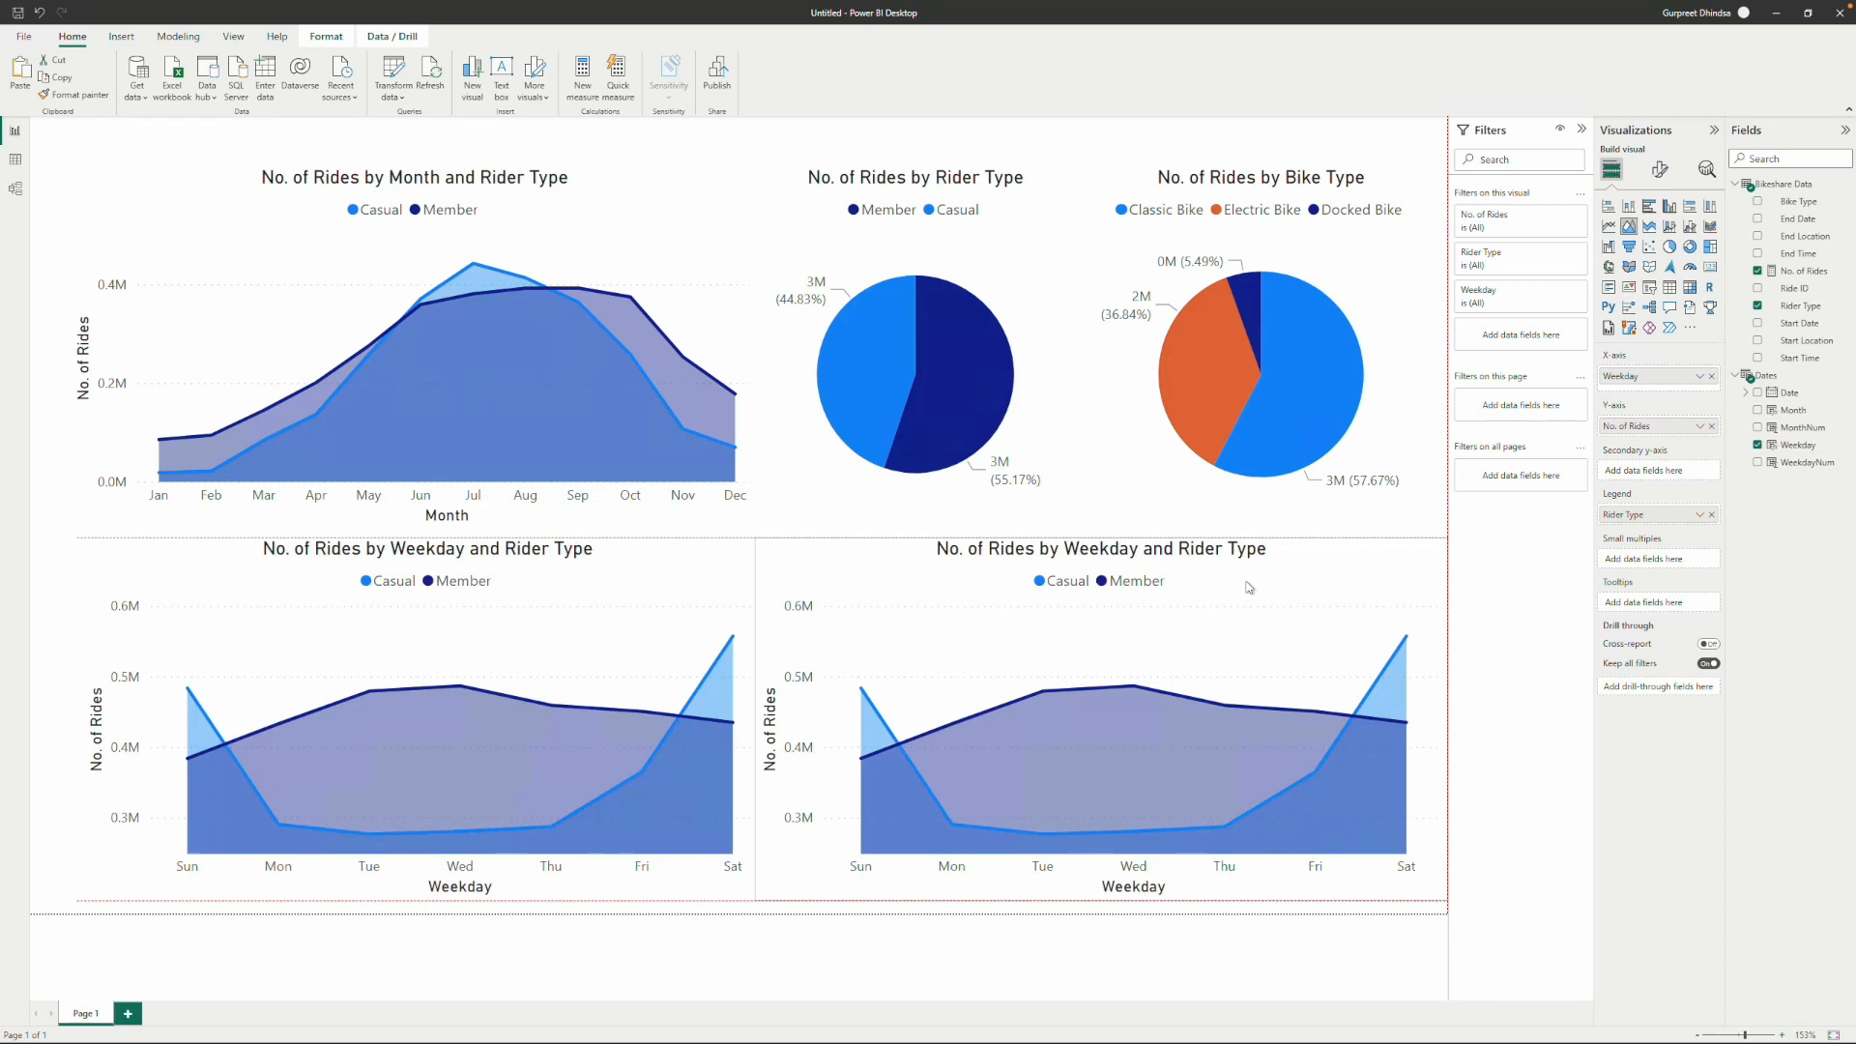
pyautogui.moveTo(1220, 581); pyautogui.dragTo(1237, 579)
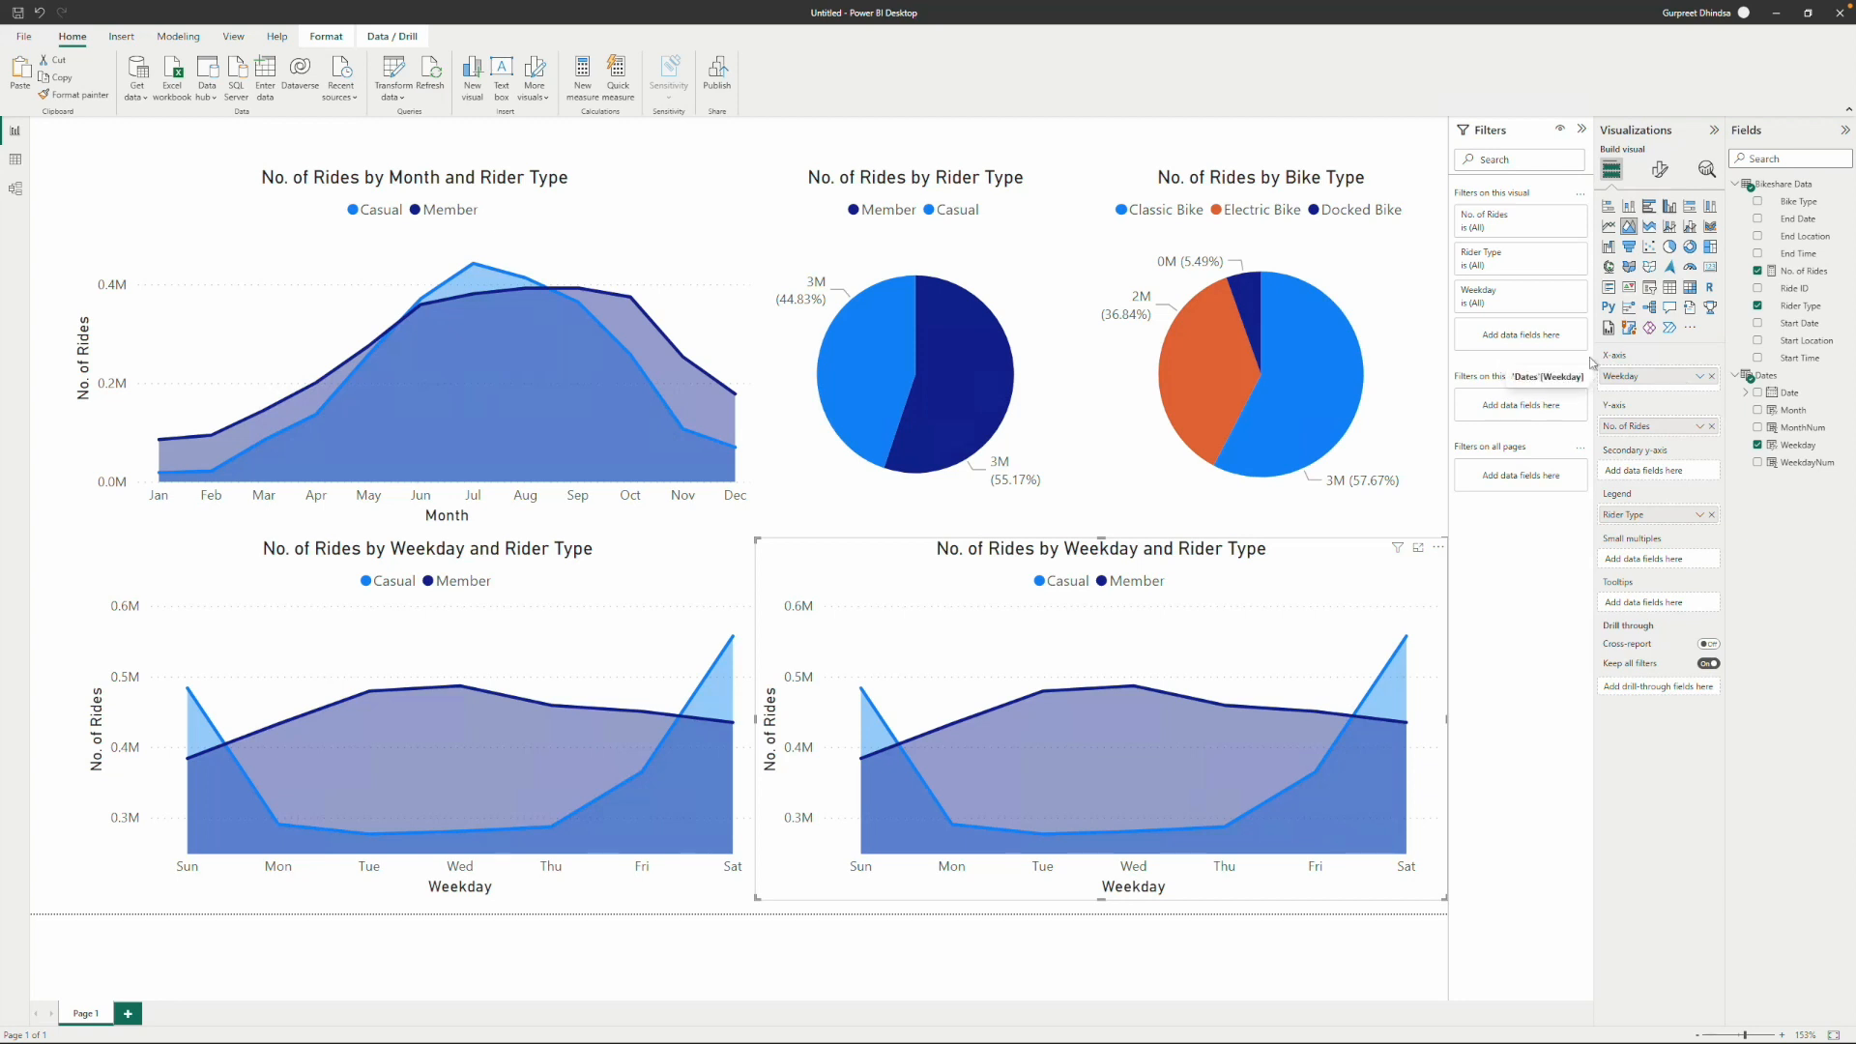
# In the copied chart, replace Weekday on the X-axis with Start Time from Bikeshare Data.
pyautogui.click(1712, 376)
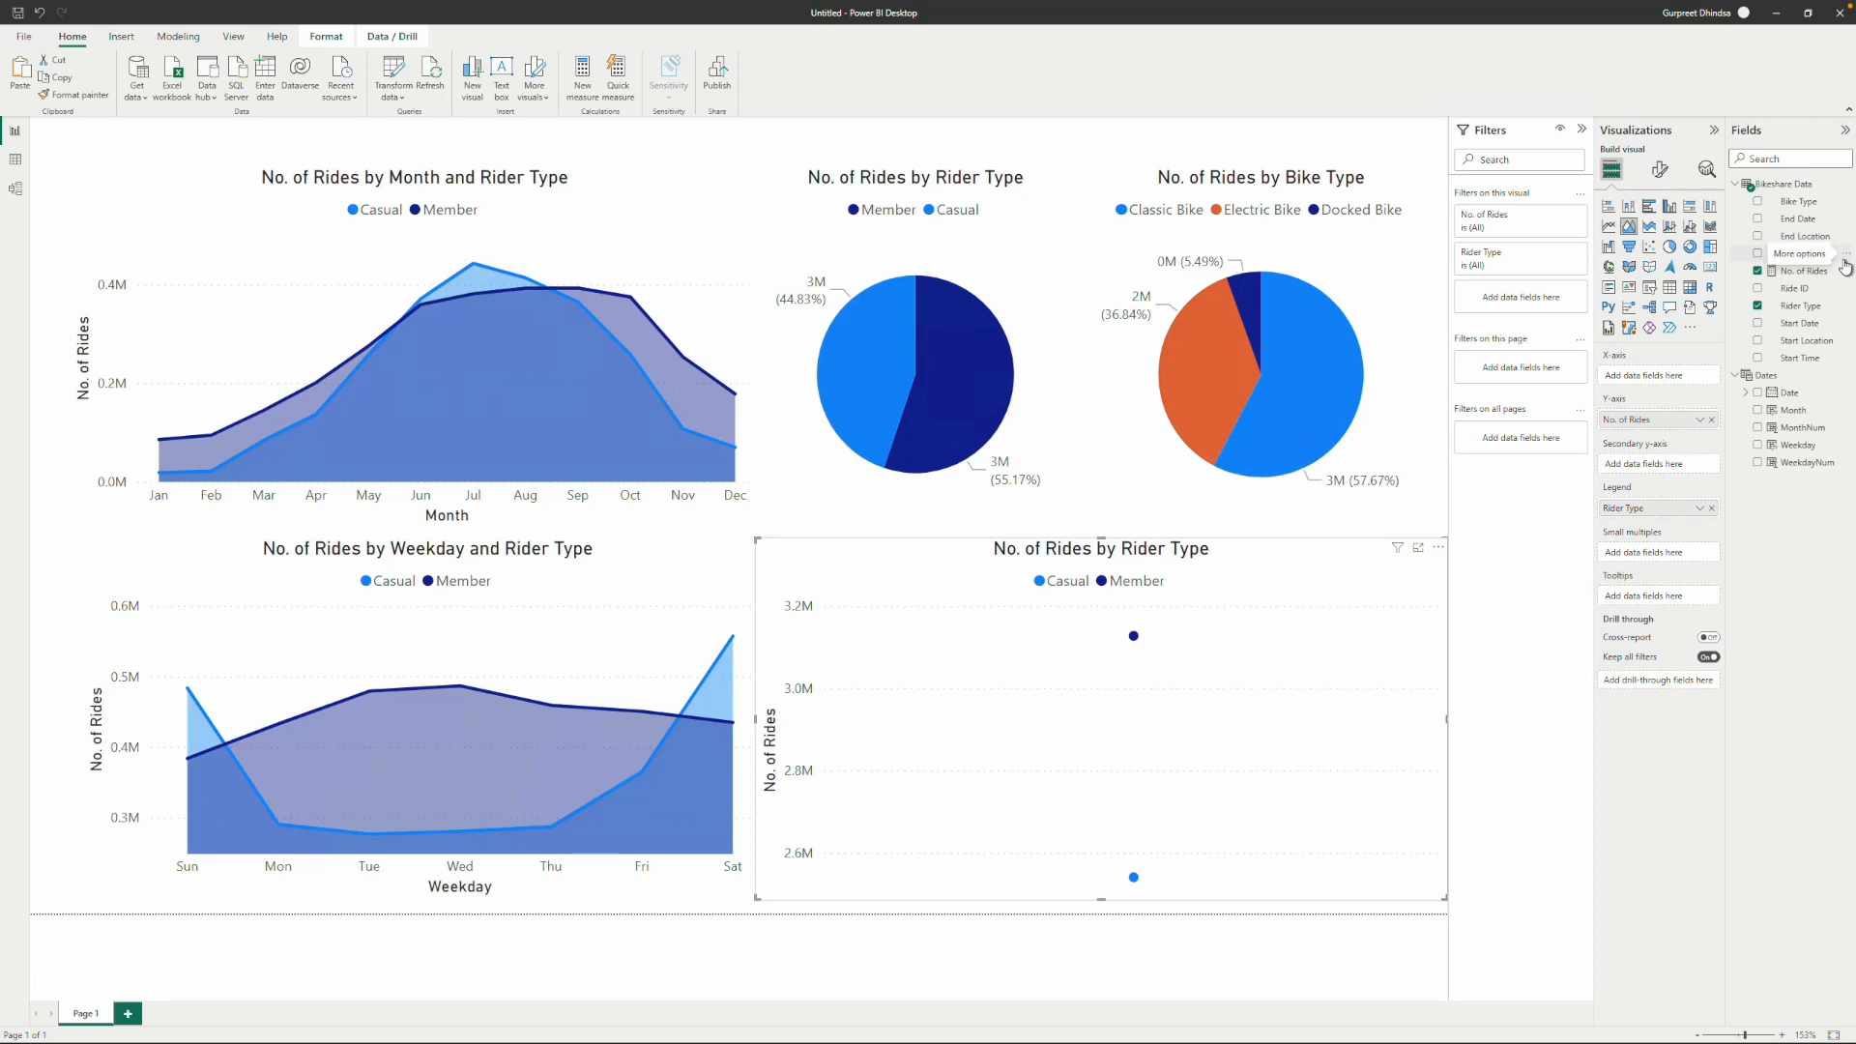
pyautogui.moveTo(1802, 359); pyautogui.dragTo(1655, 379)
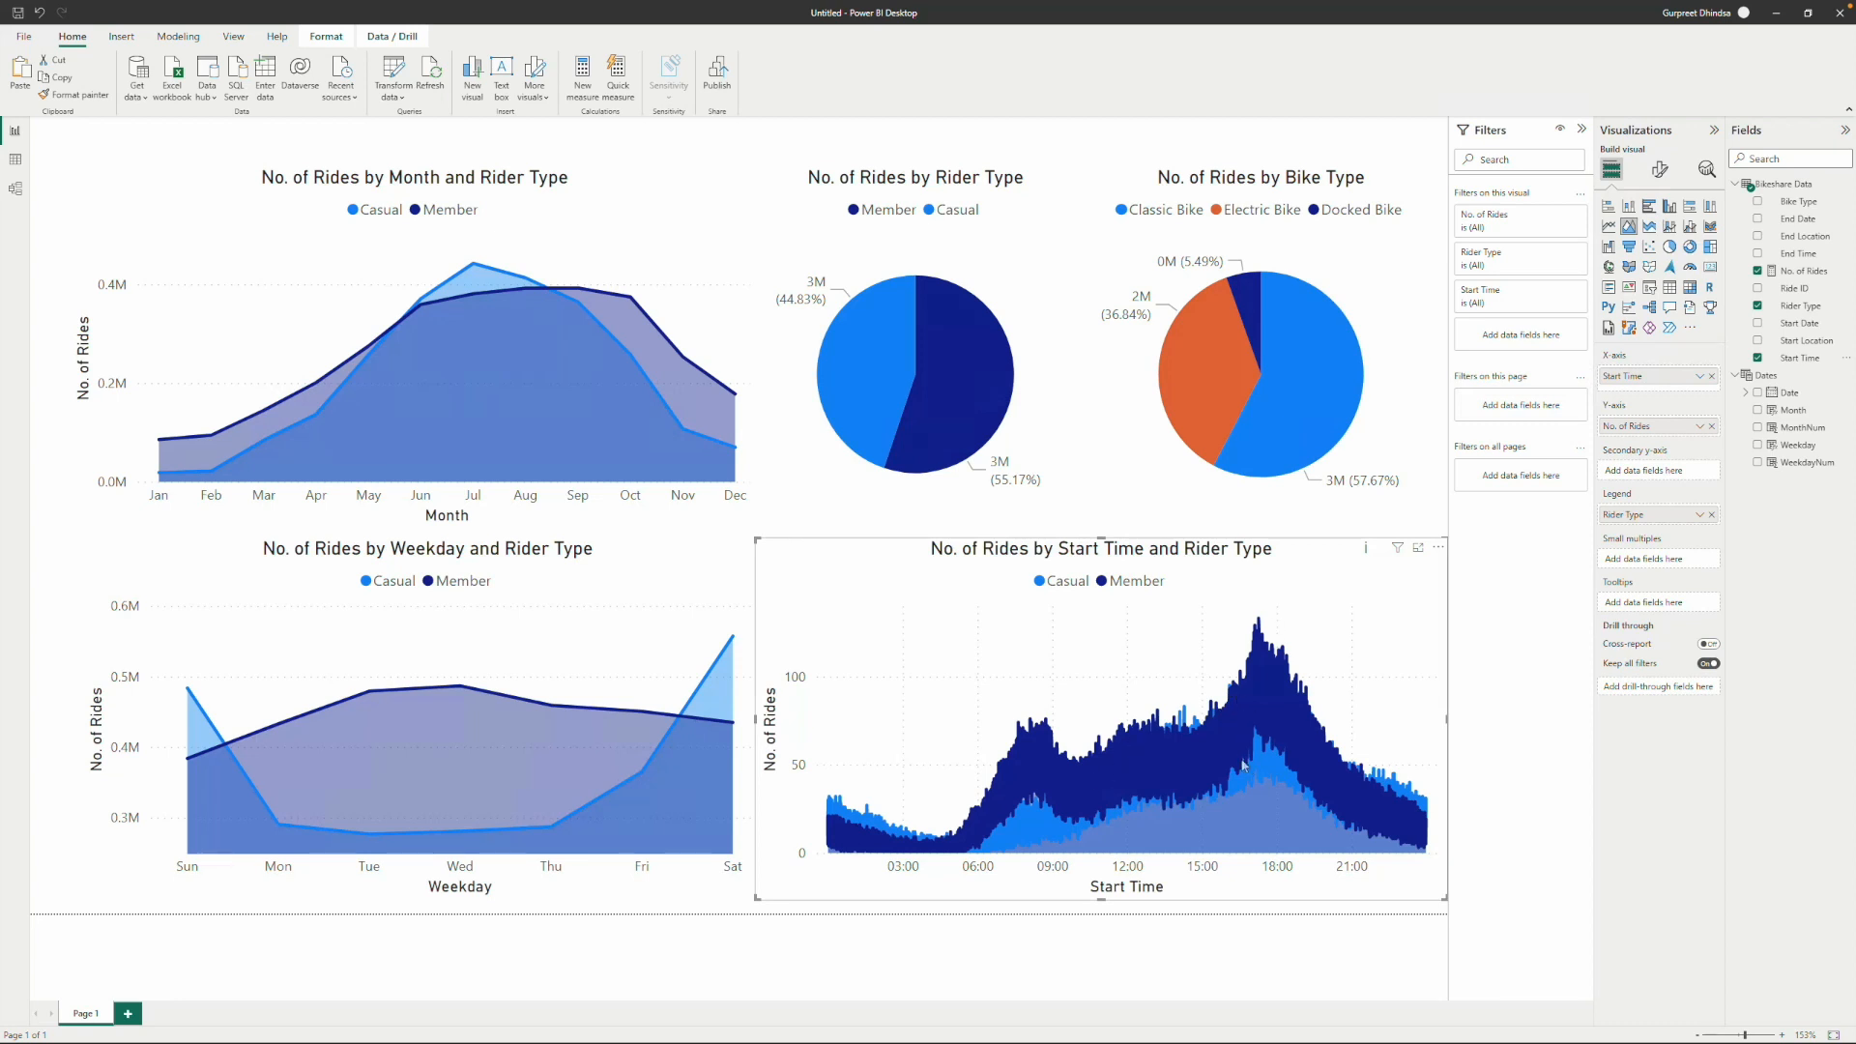
pyautogui.moveTo(1025, 850)
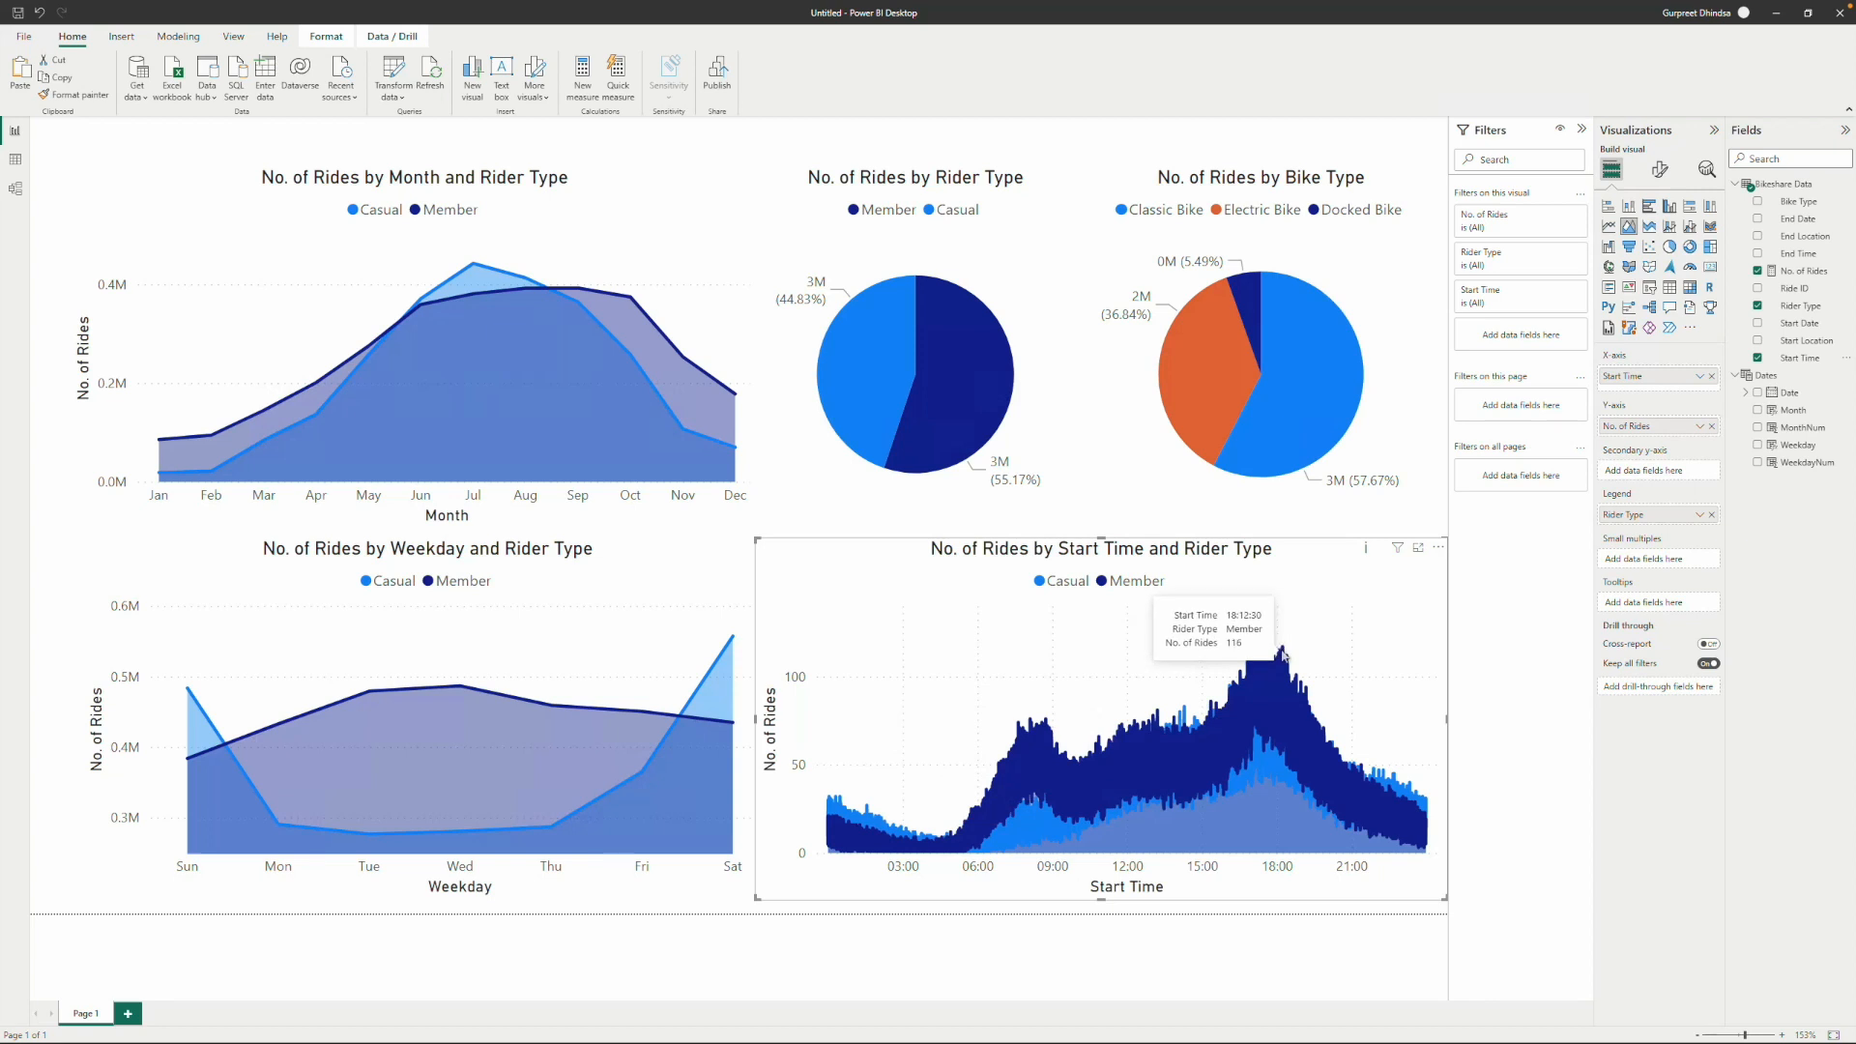
# Try the line chart type on the Start Time chart and switch it back to an area chart.
pyautogui.click(1608, 227)
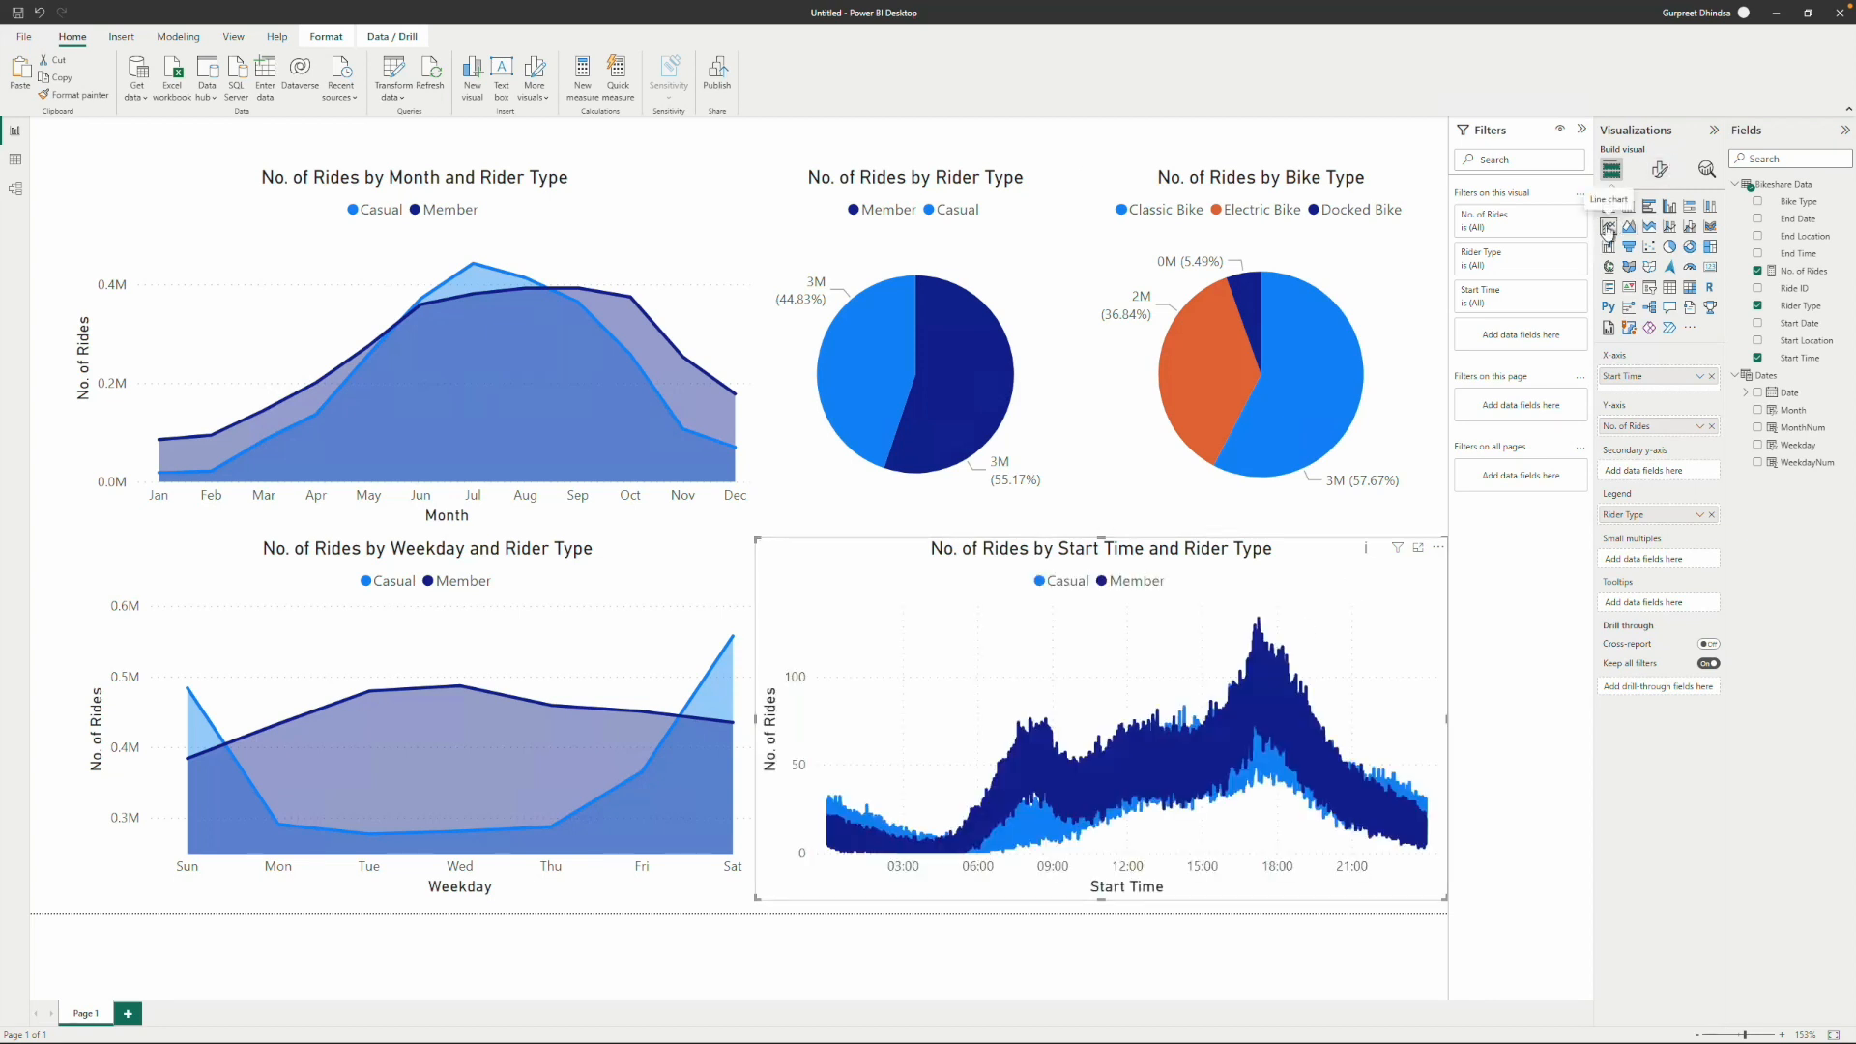
pyautogui.click(1629, 226)
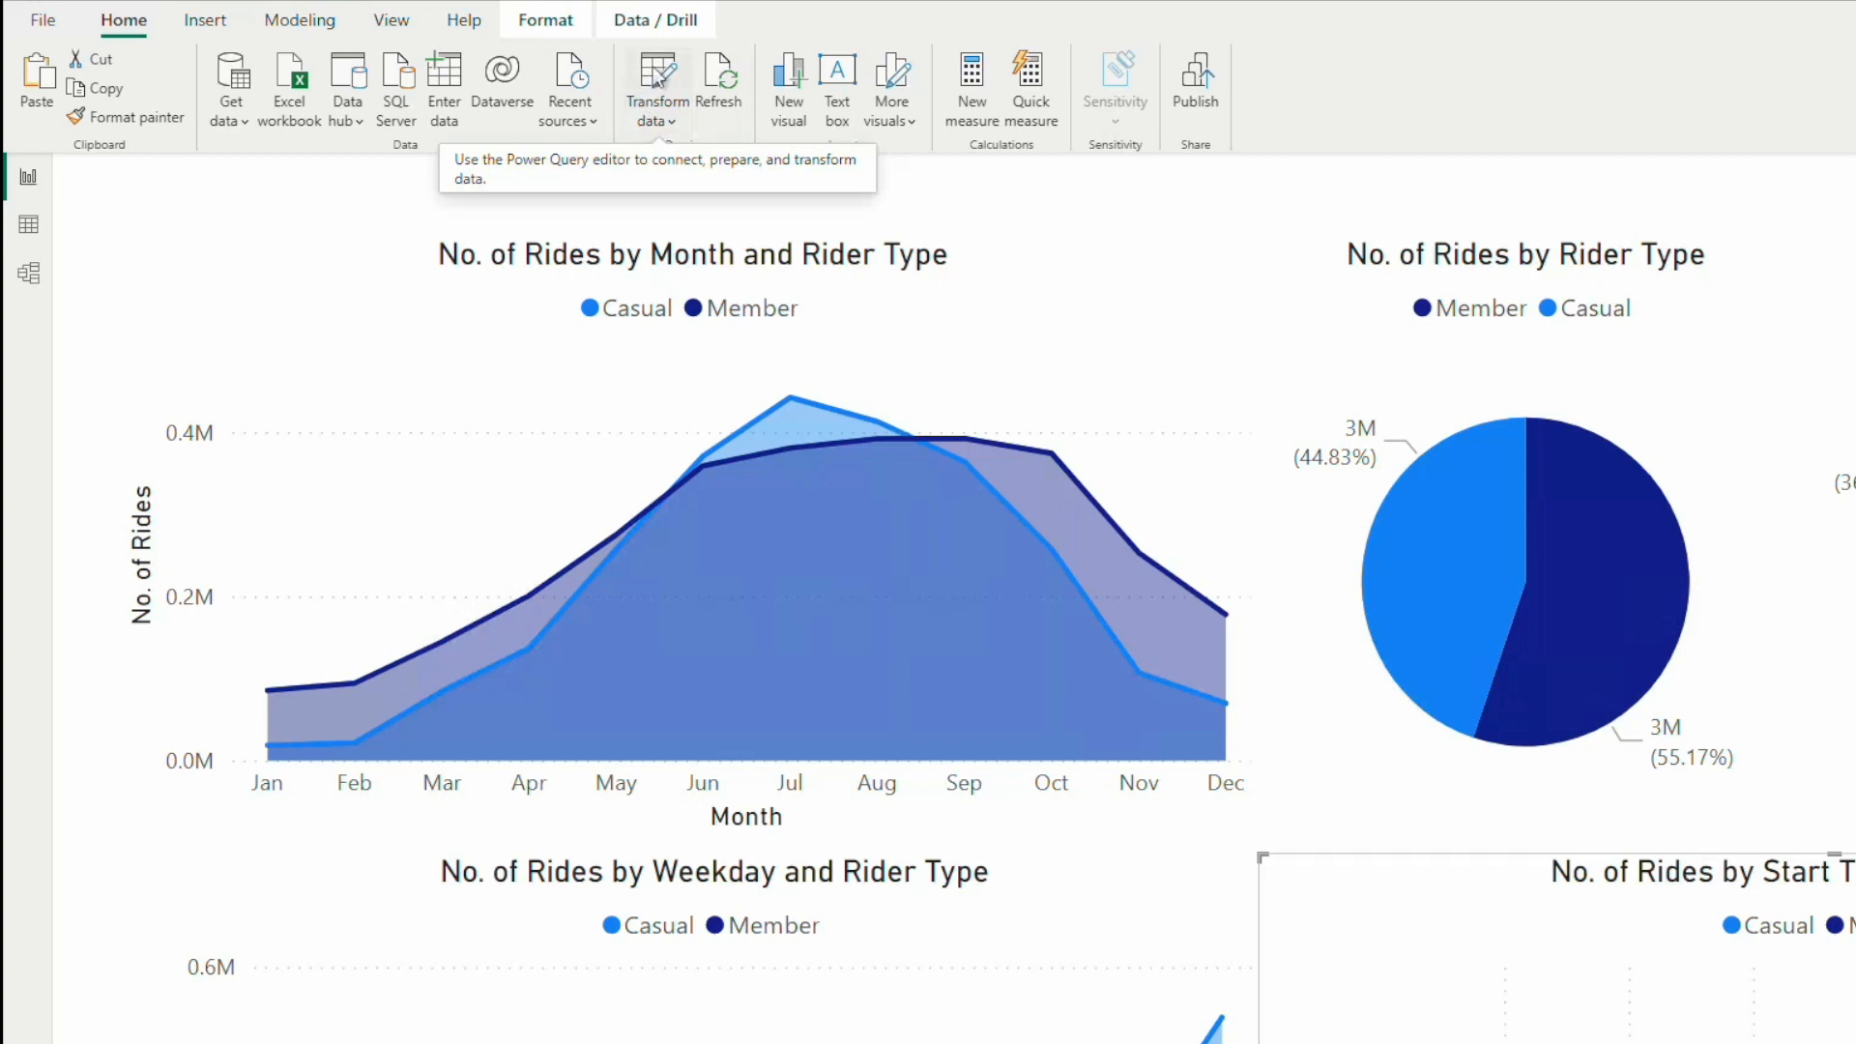
# In Power Query, add a Start of Hour column to Bikeshare Data derived from the Start Time column.
pyautogui.click(658, 77)
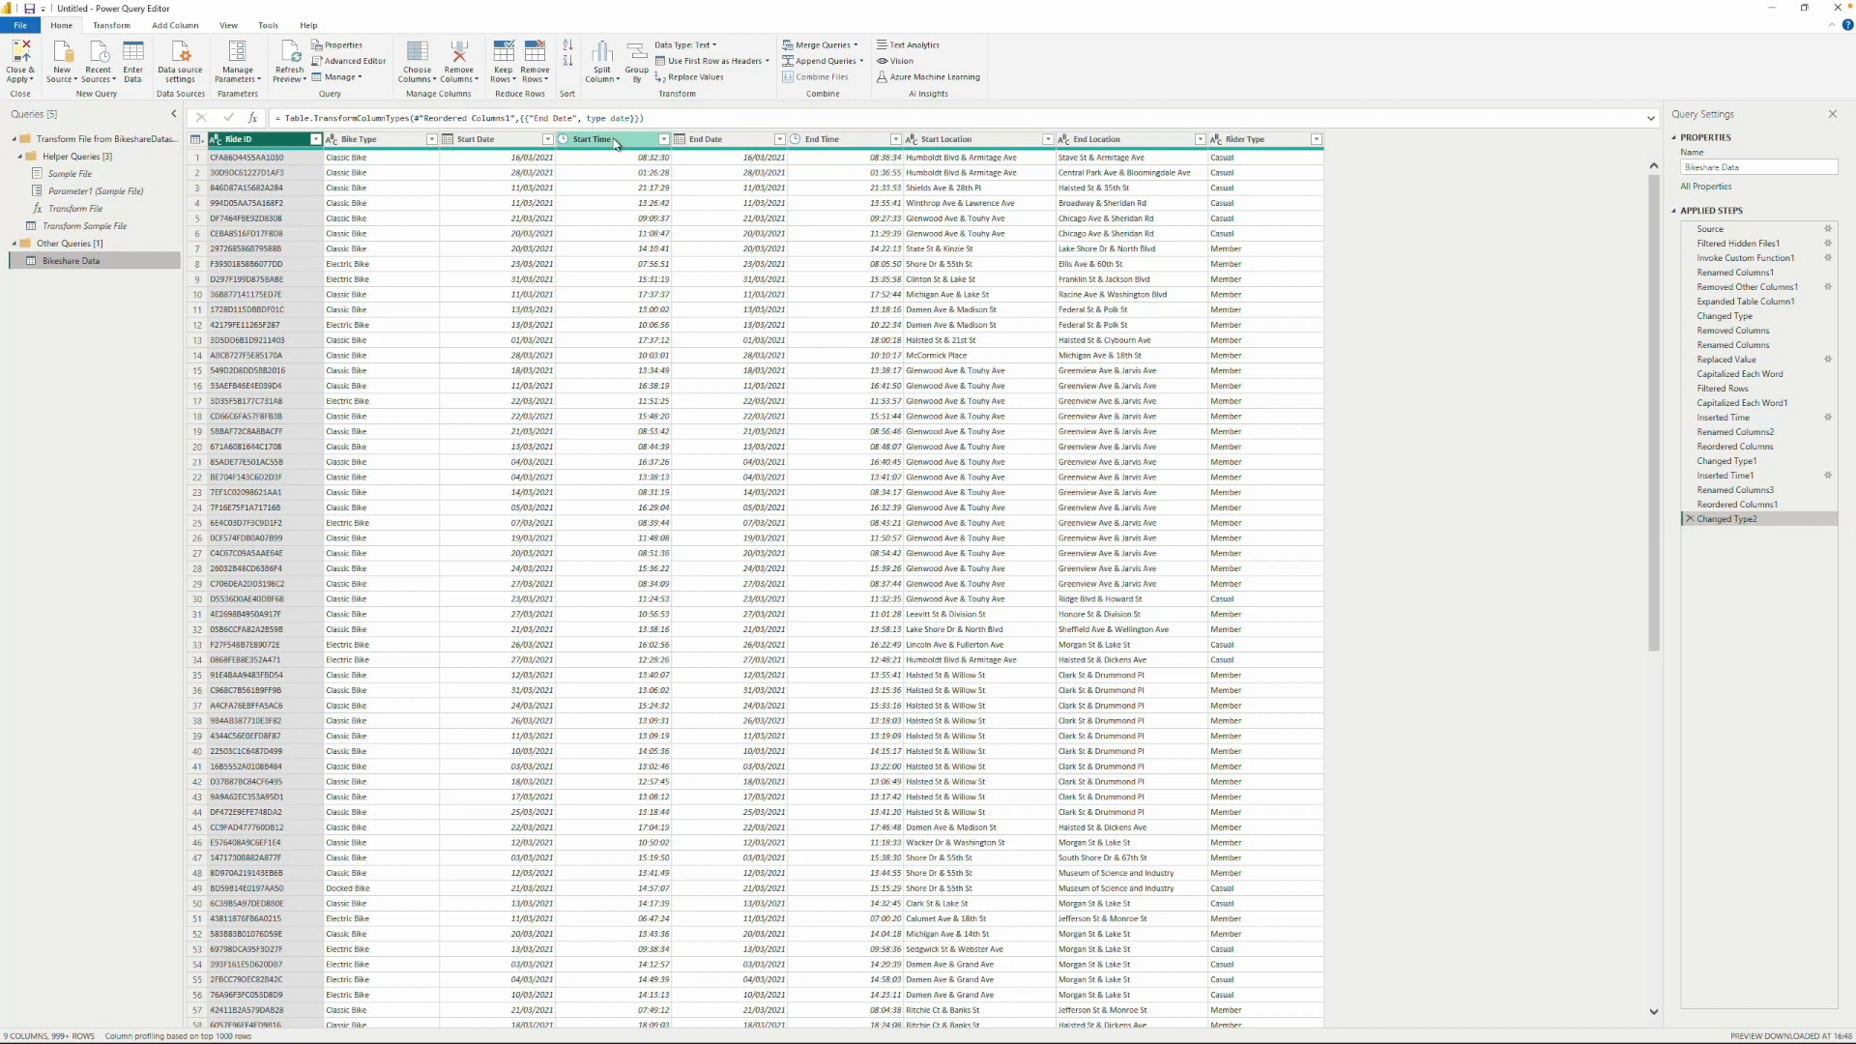
pyautogui.click(615, 143)
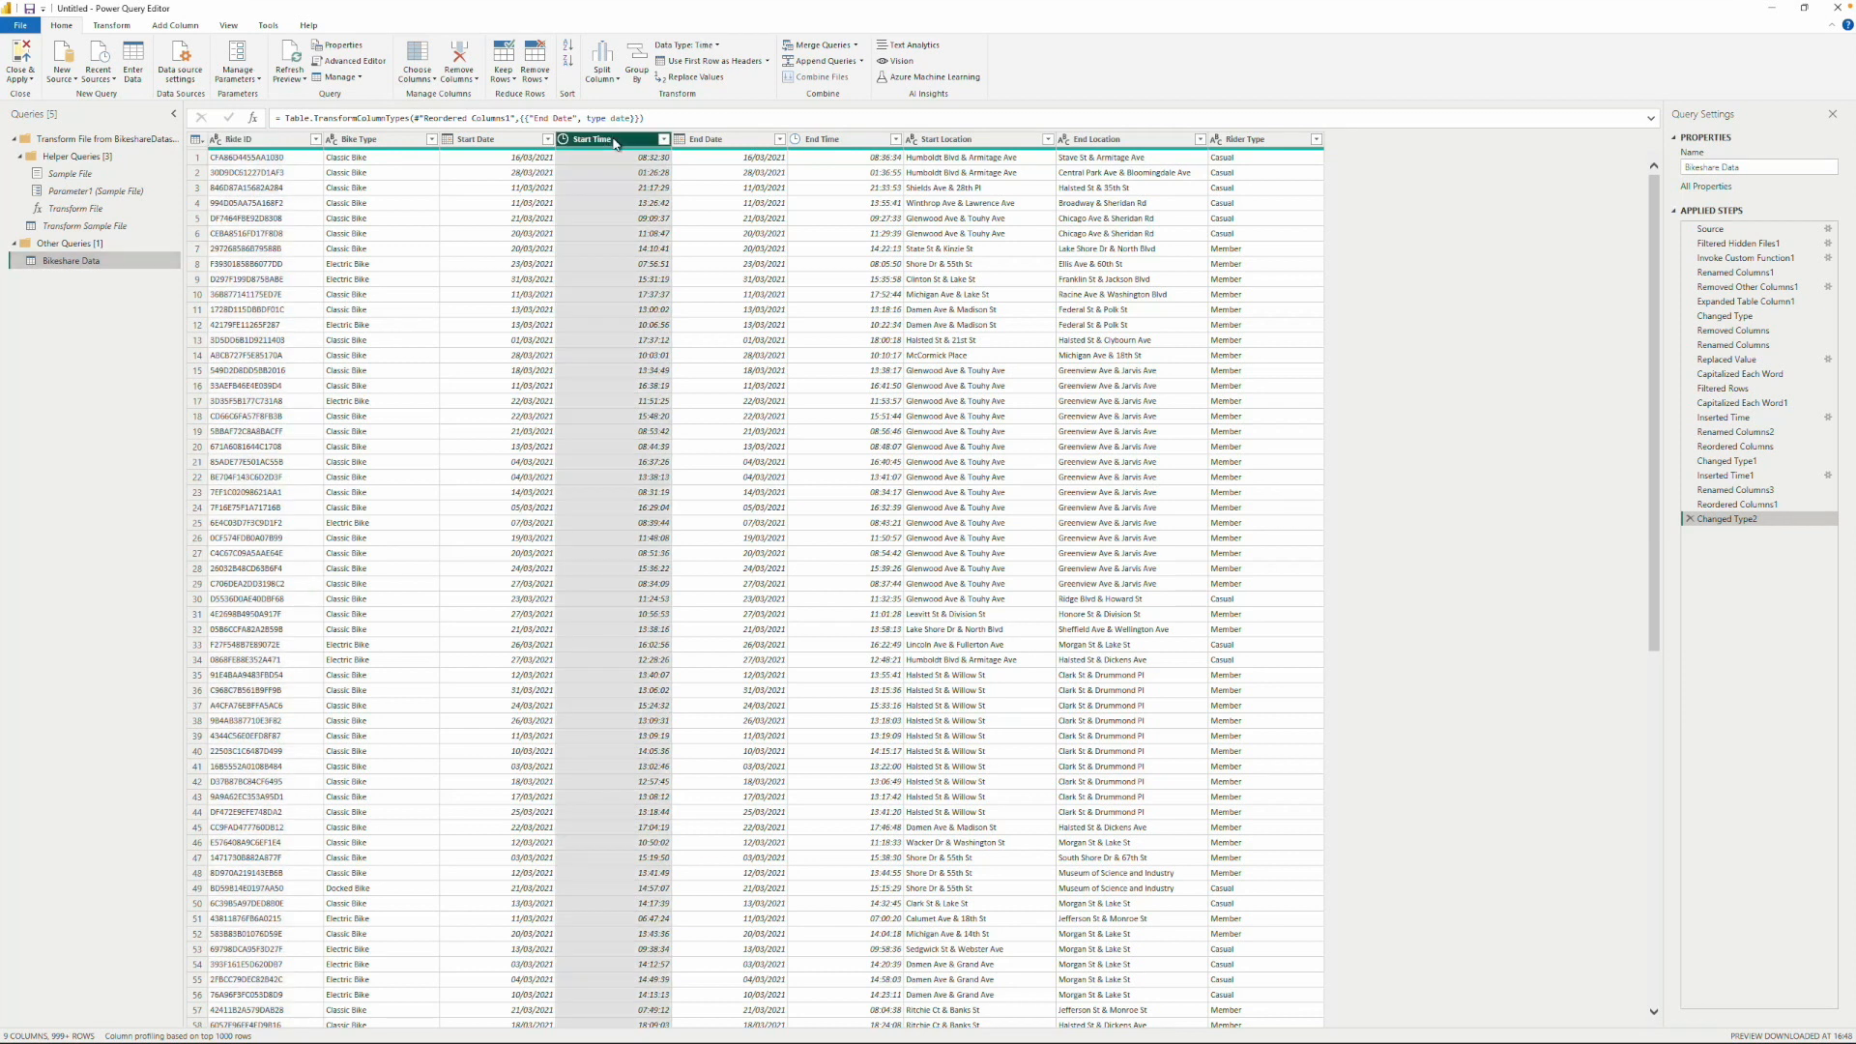
pyautogui.click(172, 26)
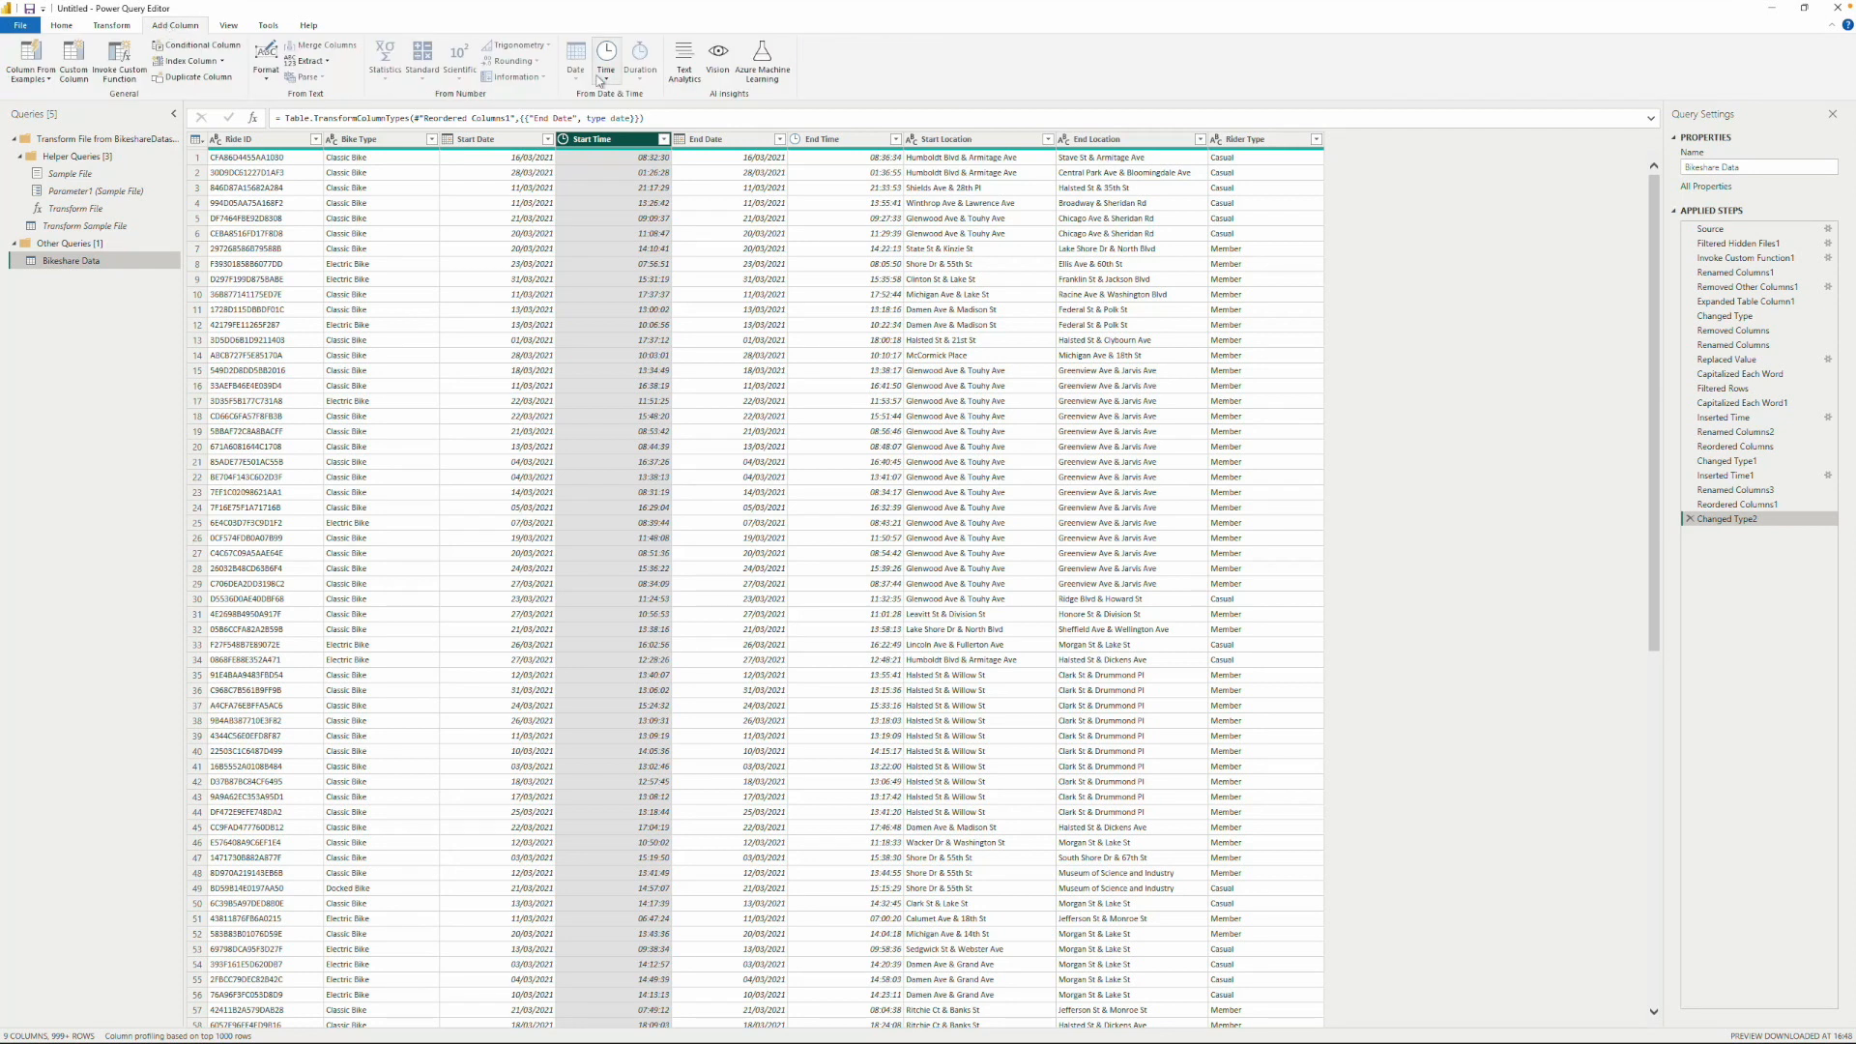
pyautogui.click(599, 81)
pyautogui.moveTo(635, 145)
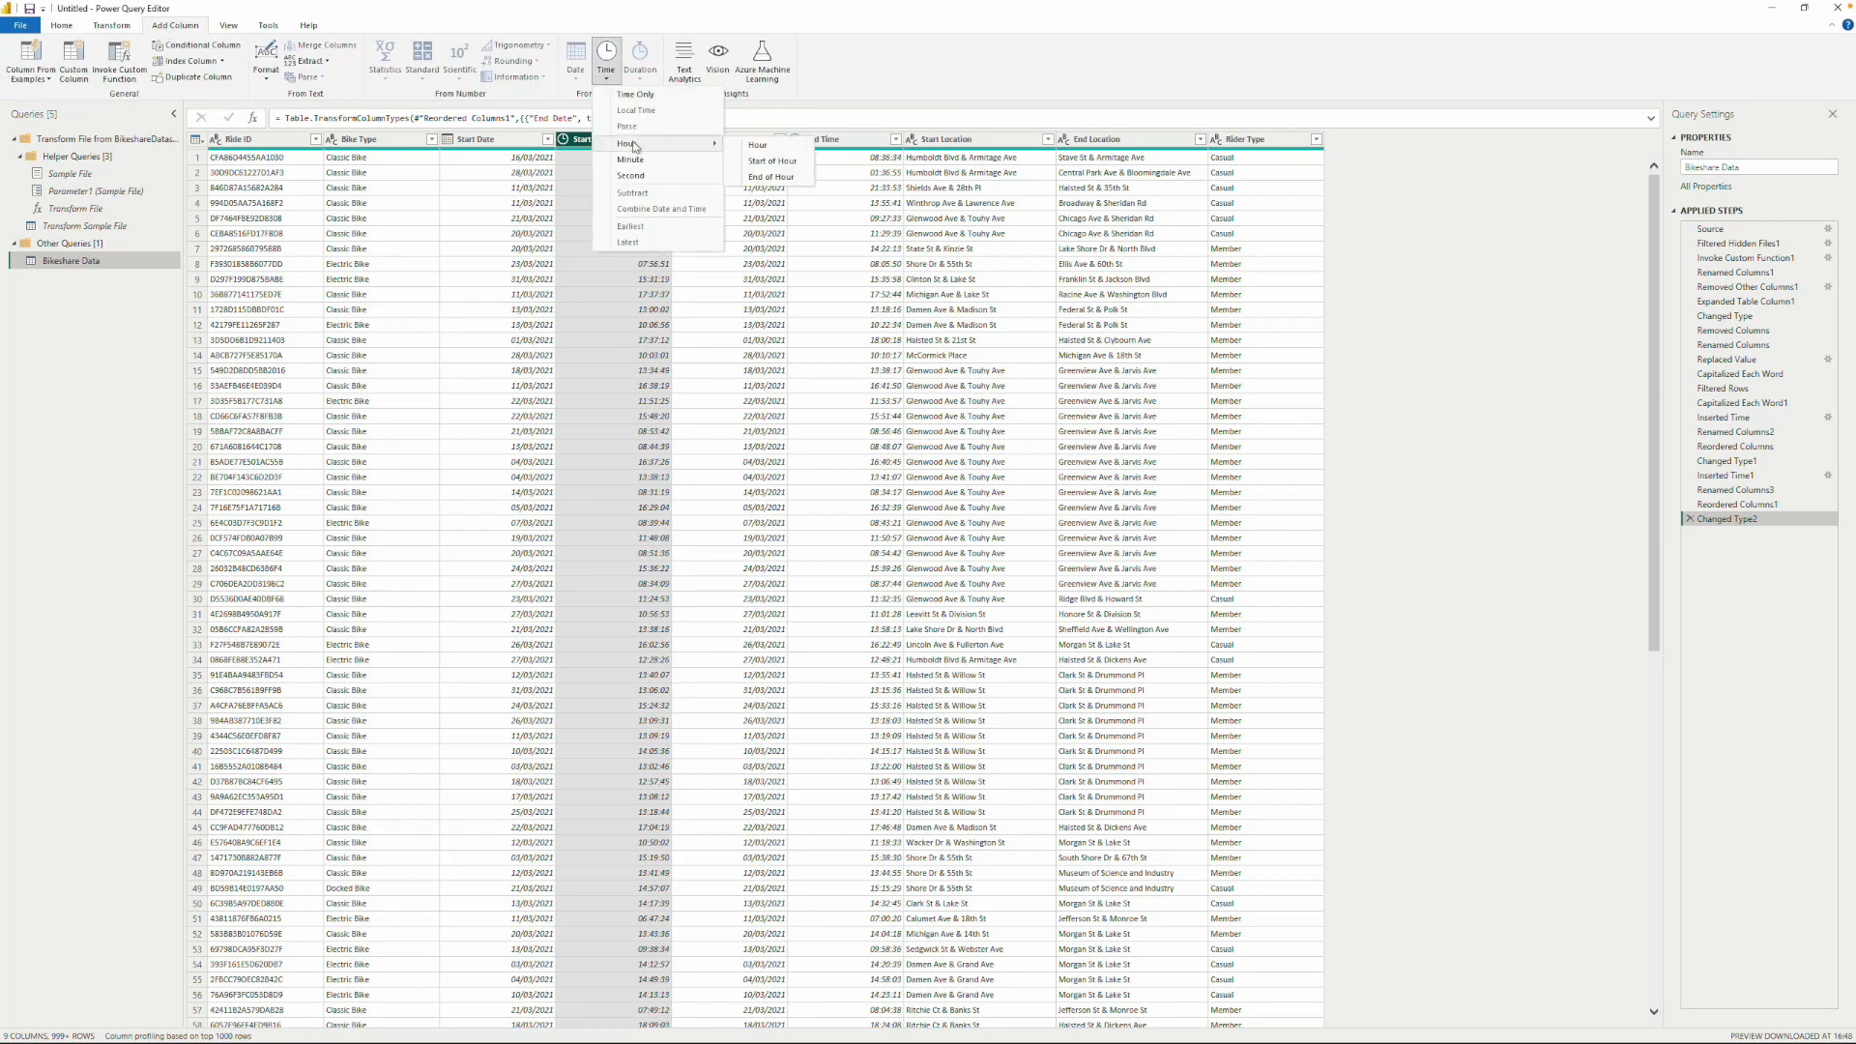
pyautogui.click(765, 161)
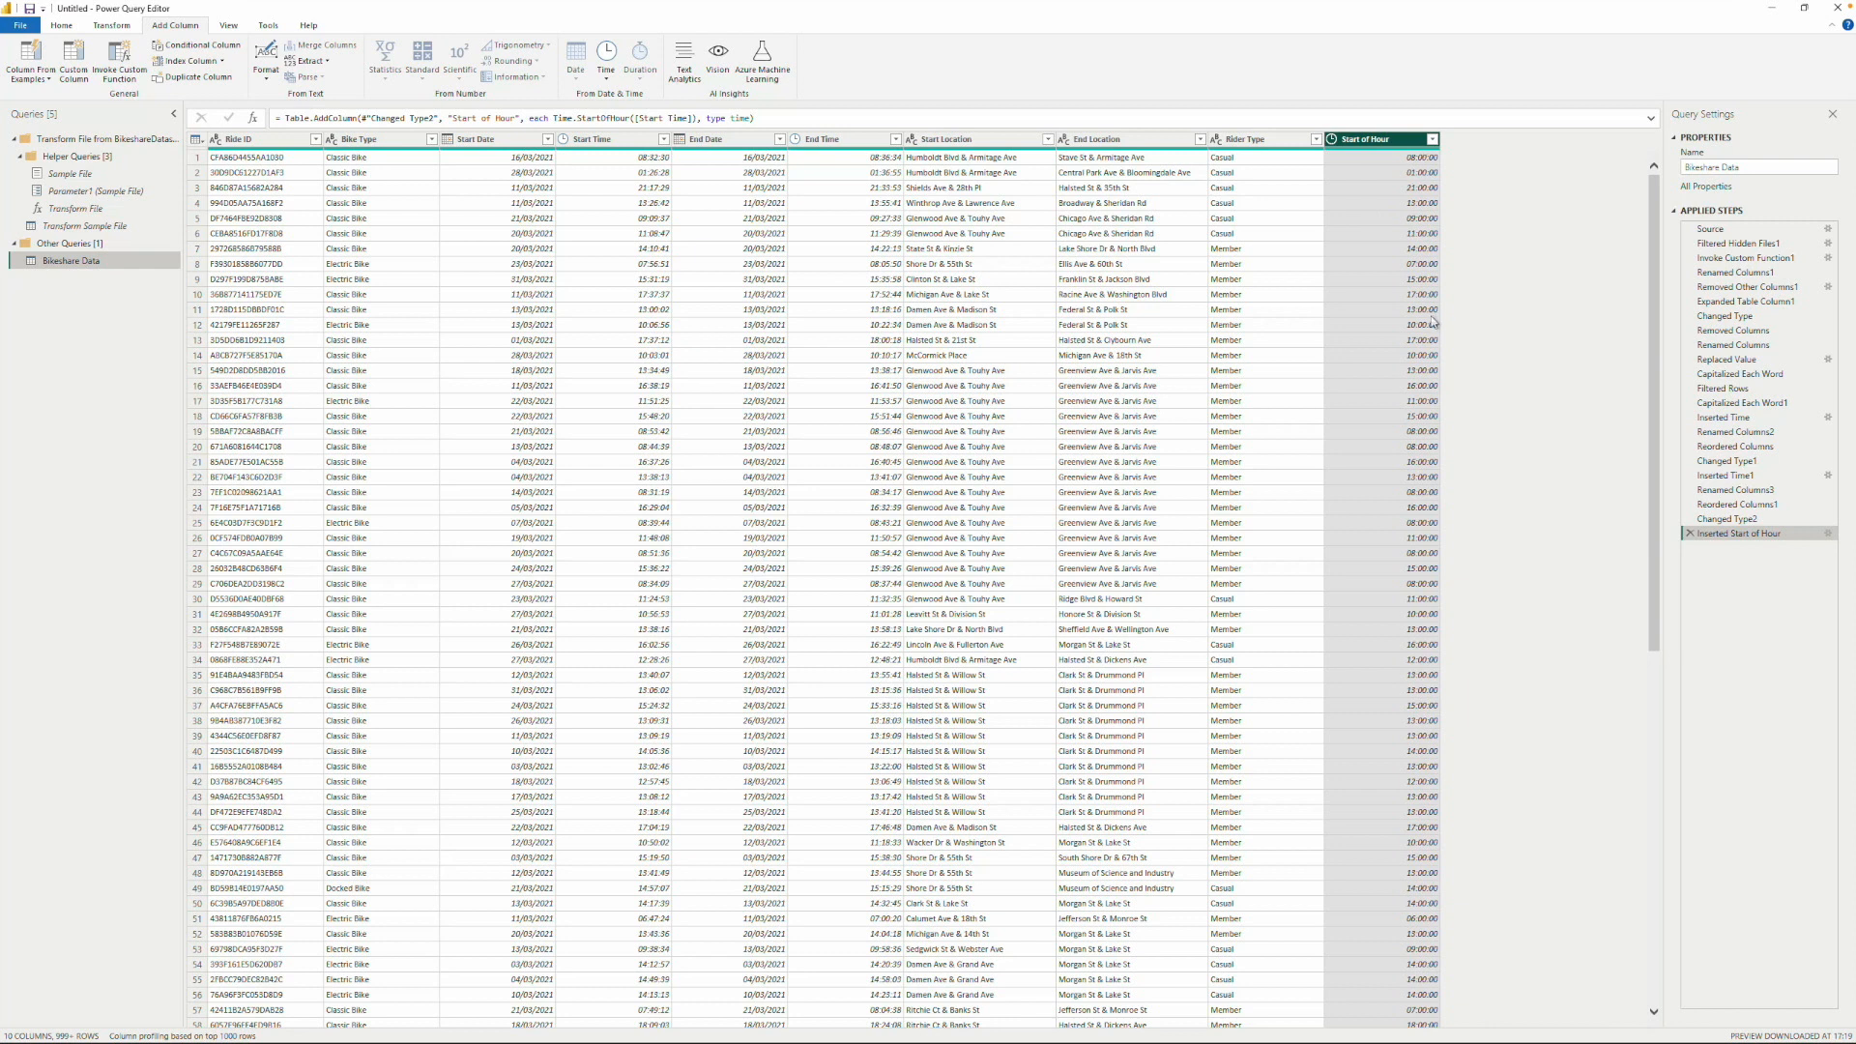
# Rename the new Start of Hour column to Start Hour and apply the query changes to the report.
pyautogui.doubleClick(1383, 141)
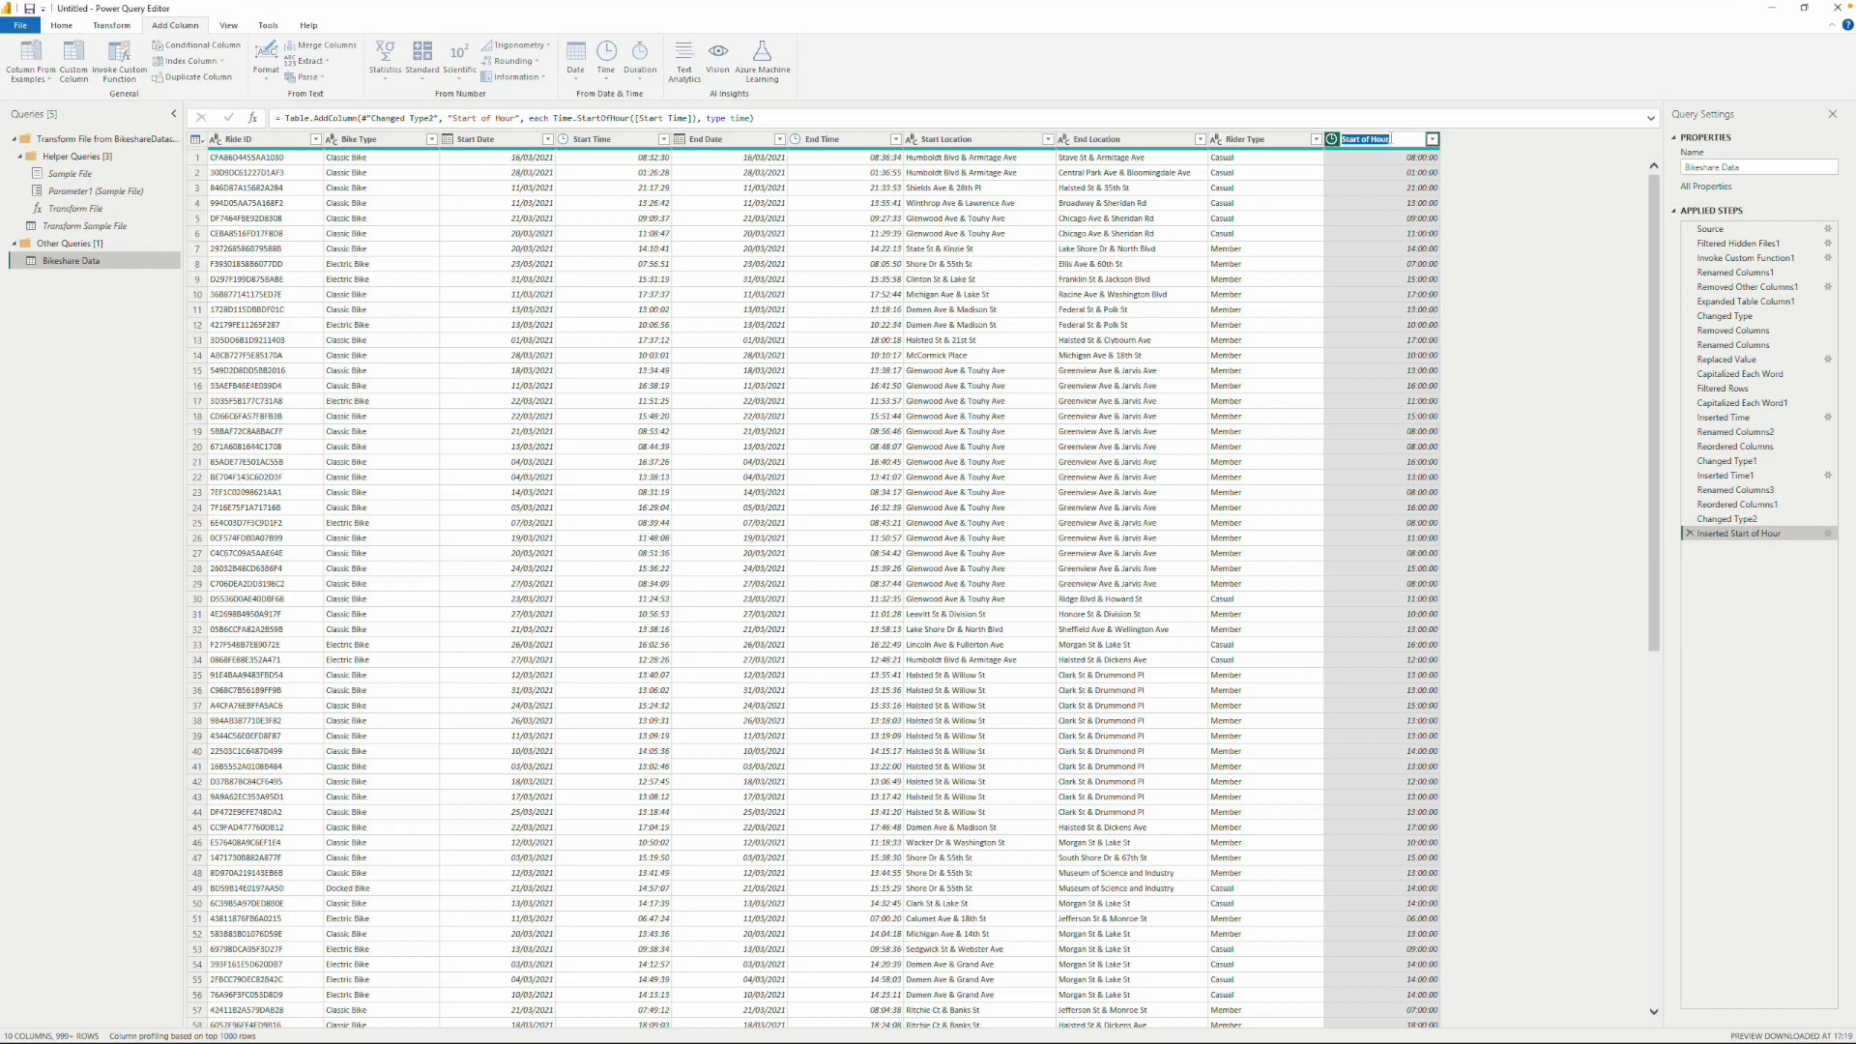
pyautogui.write('S')
pyautogui.press('Return')
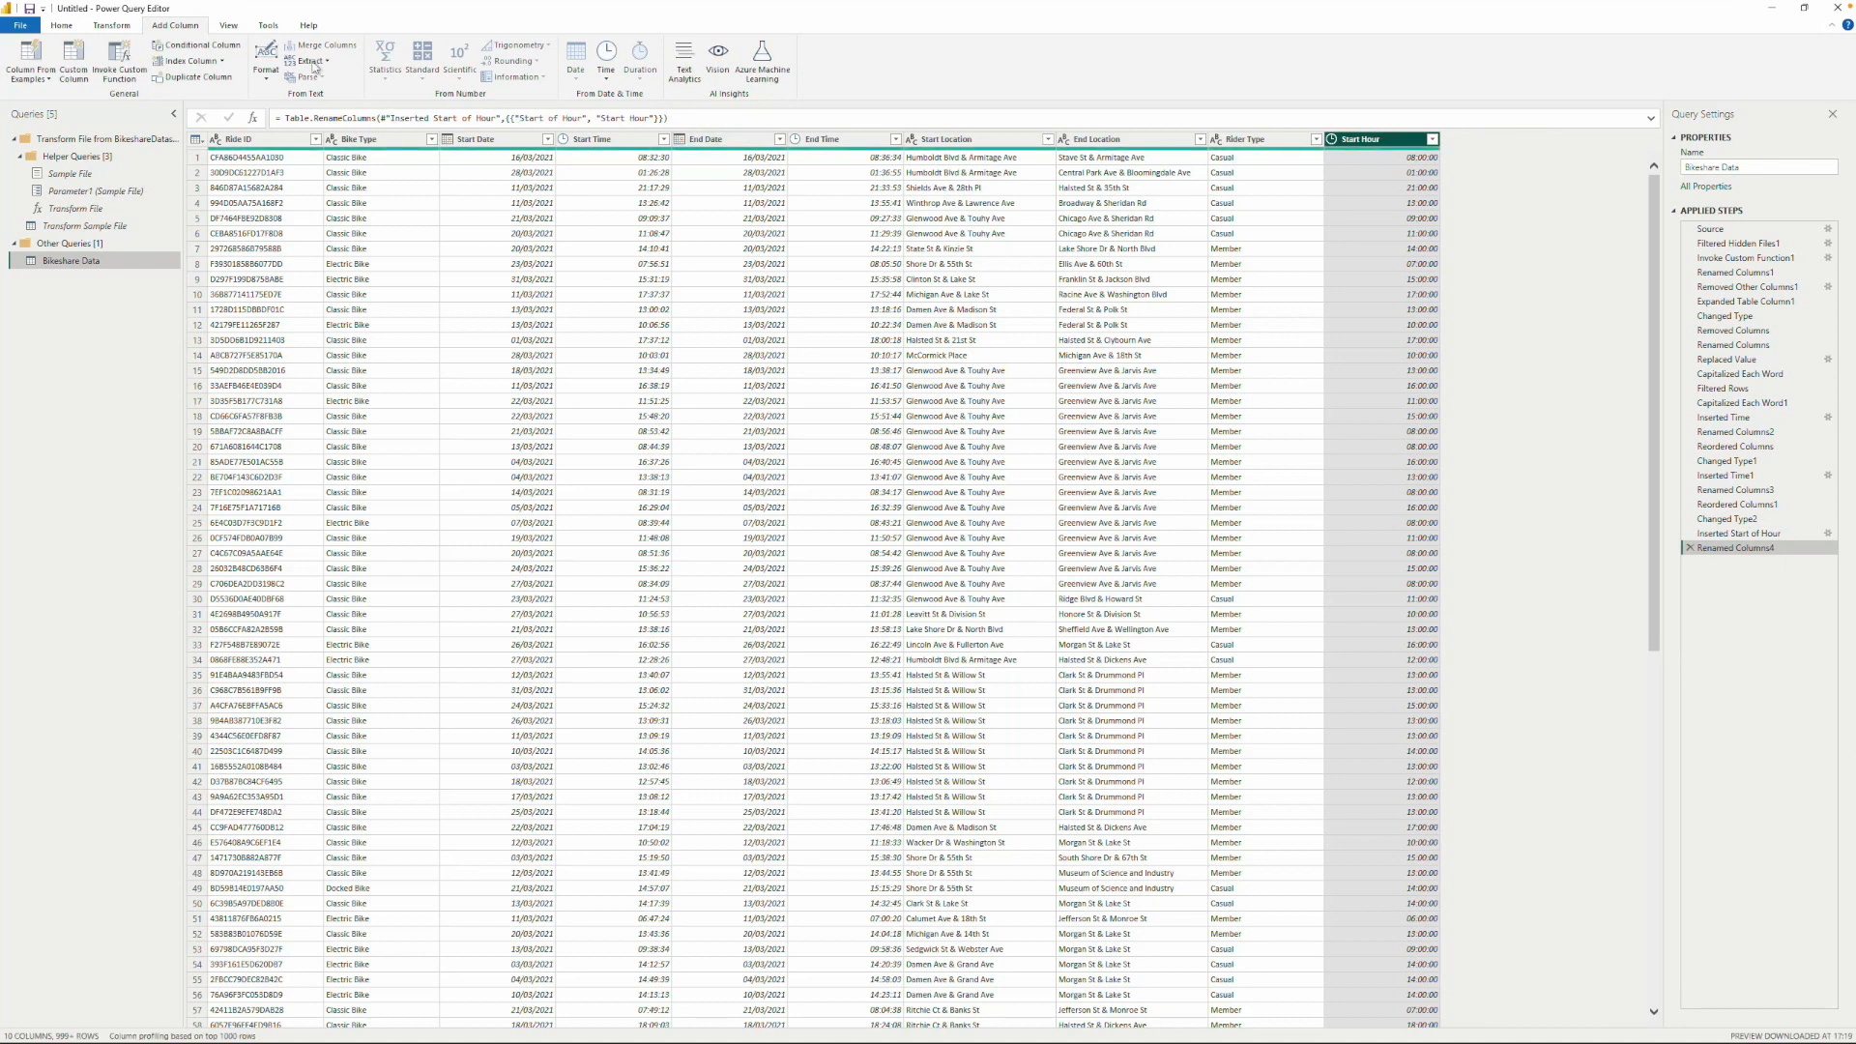
pyautogui.click(60, 28)
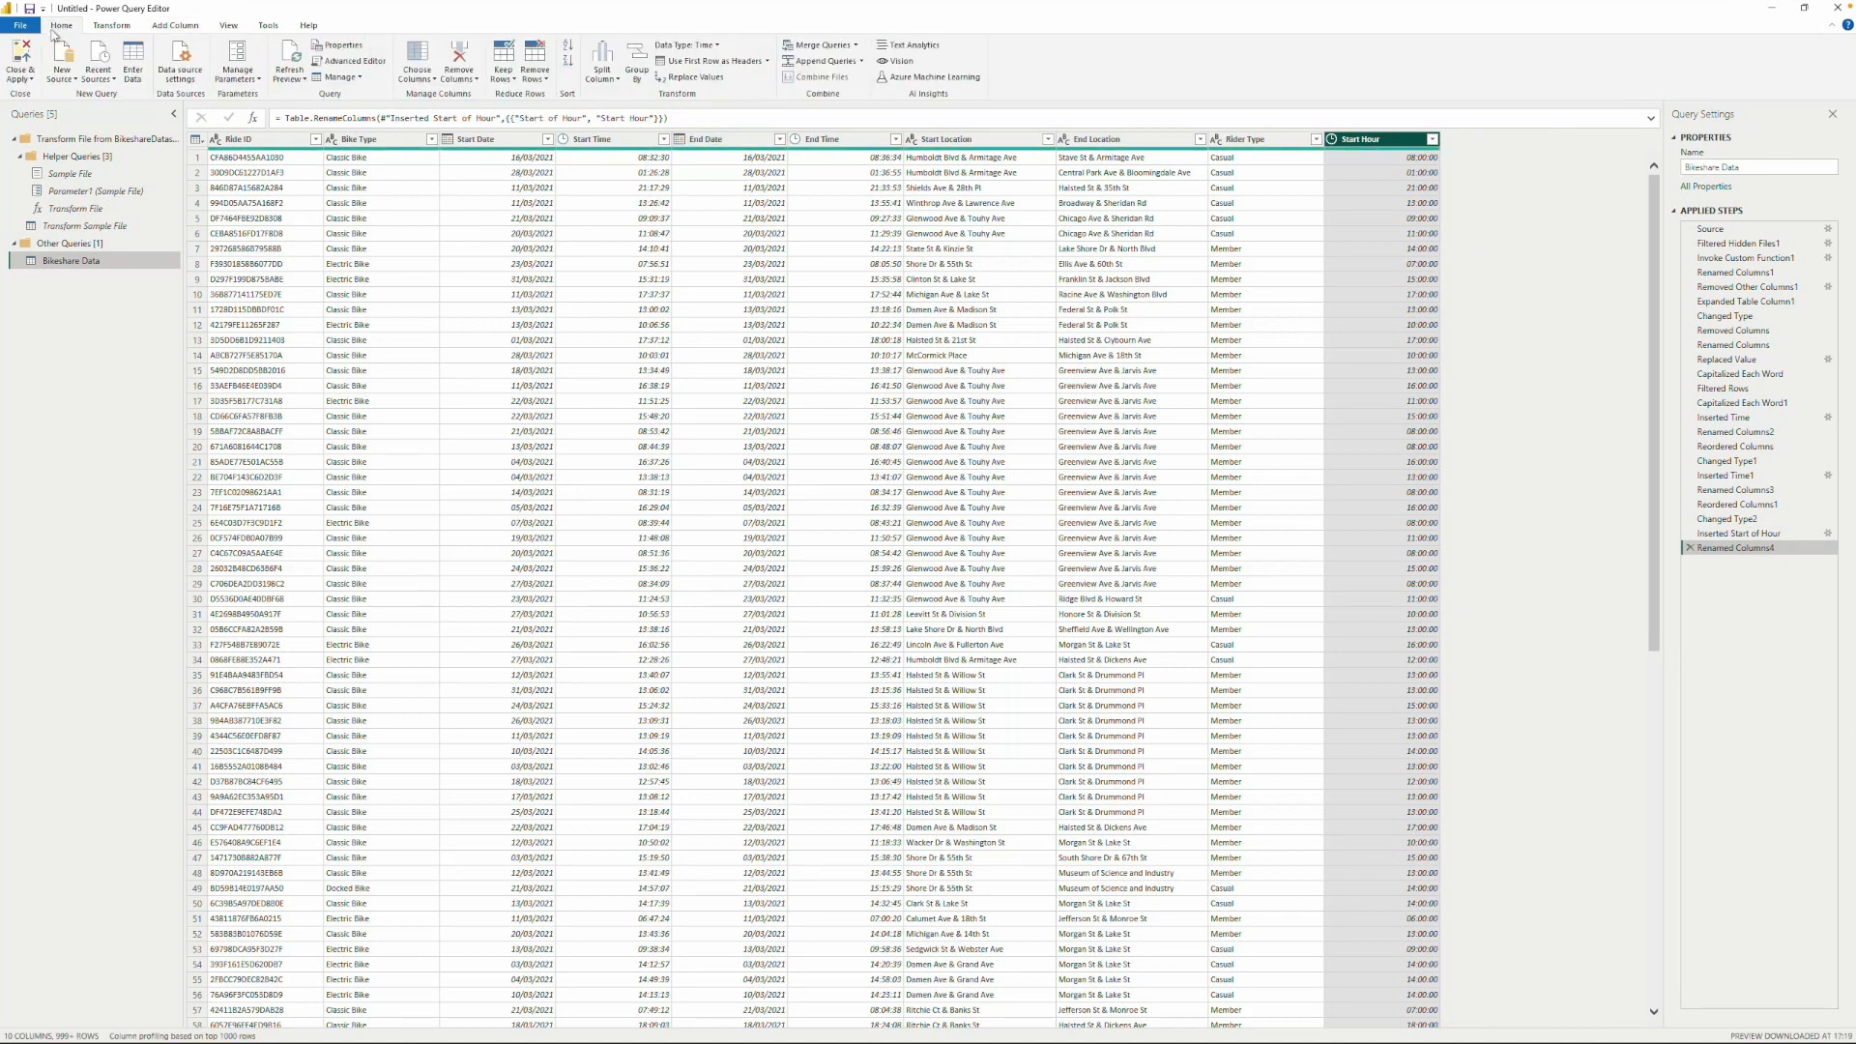
pyautogui.click(21, 75)
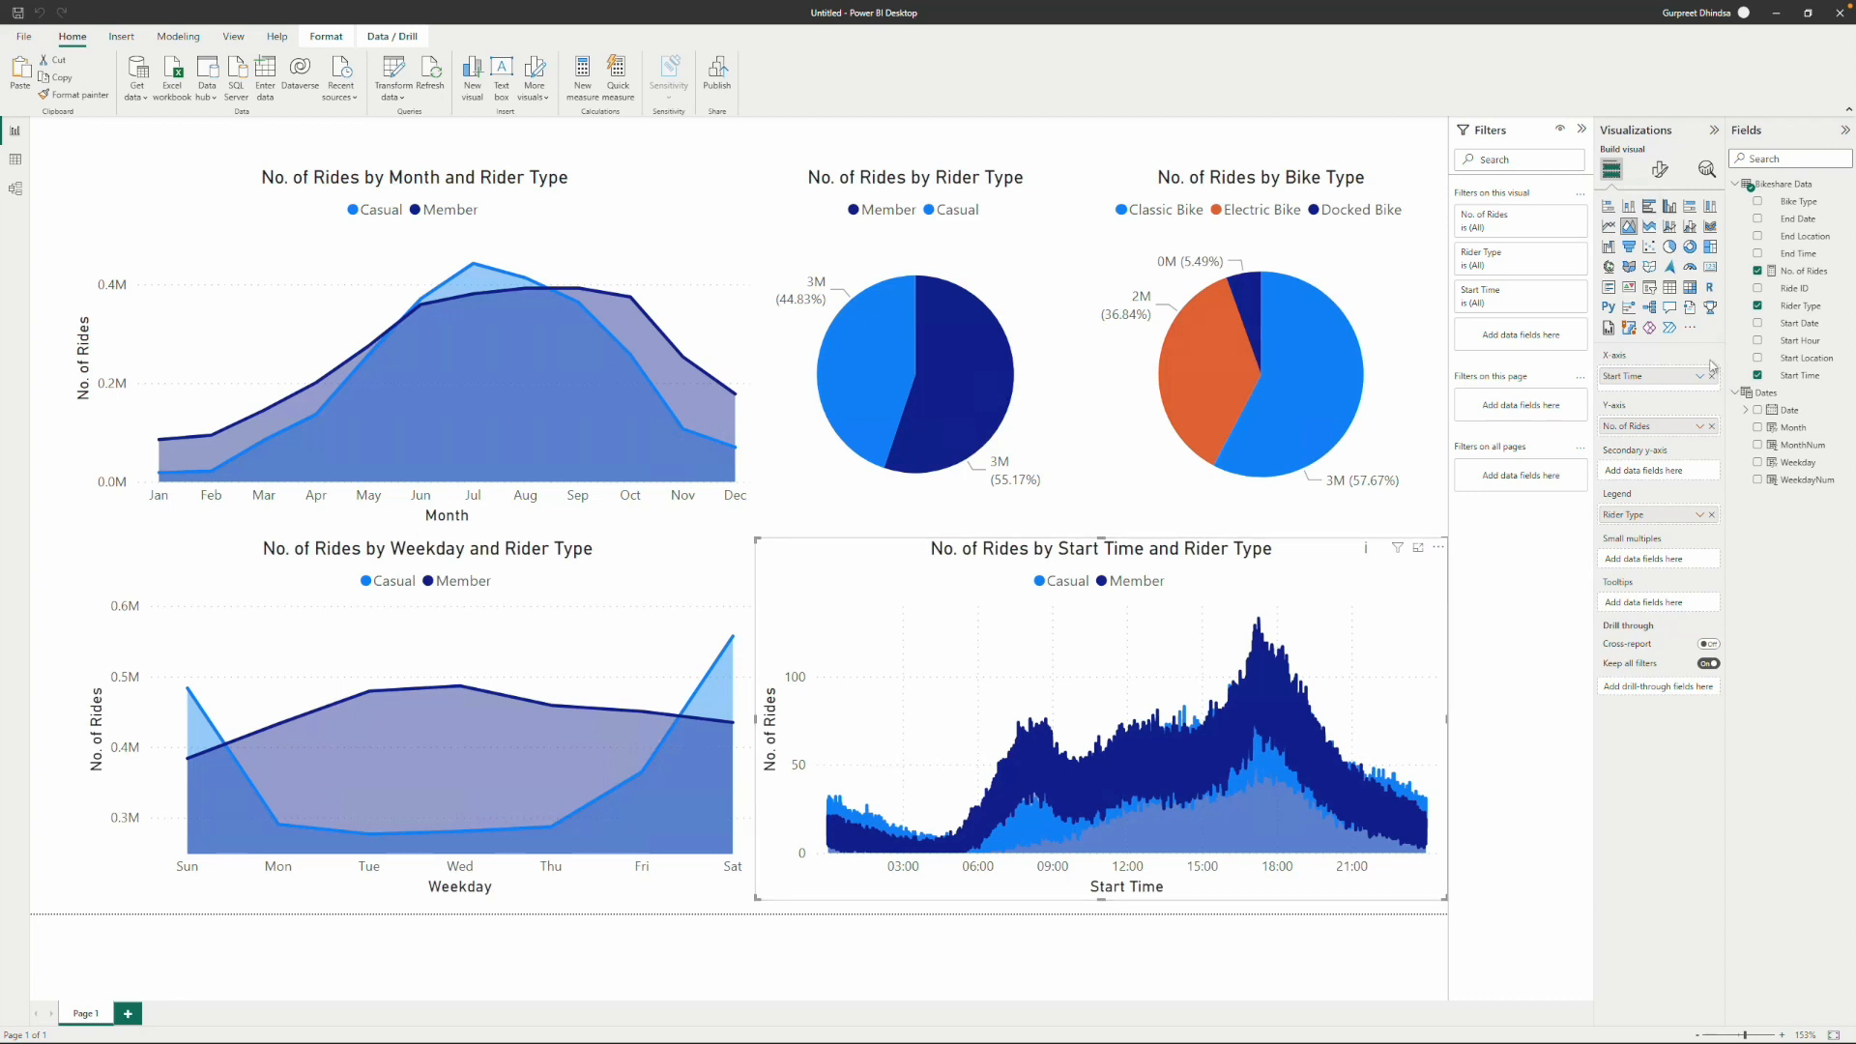
# Replace Start Time with Start Hour on the X-axis of the selected area chart.
pyautogui.click(1711, 376)
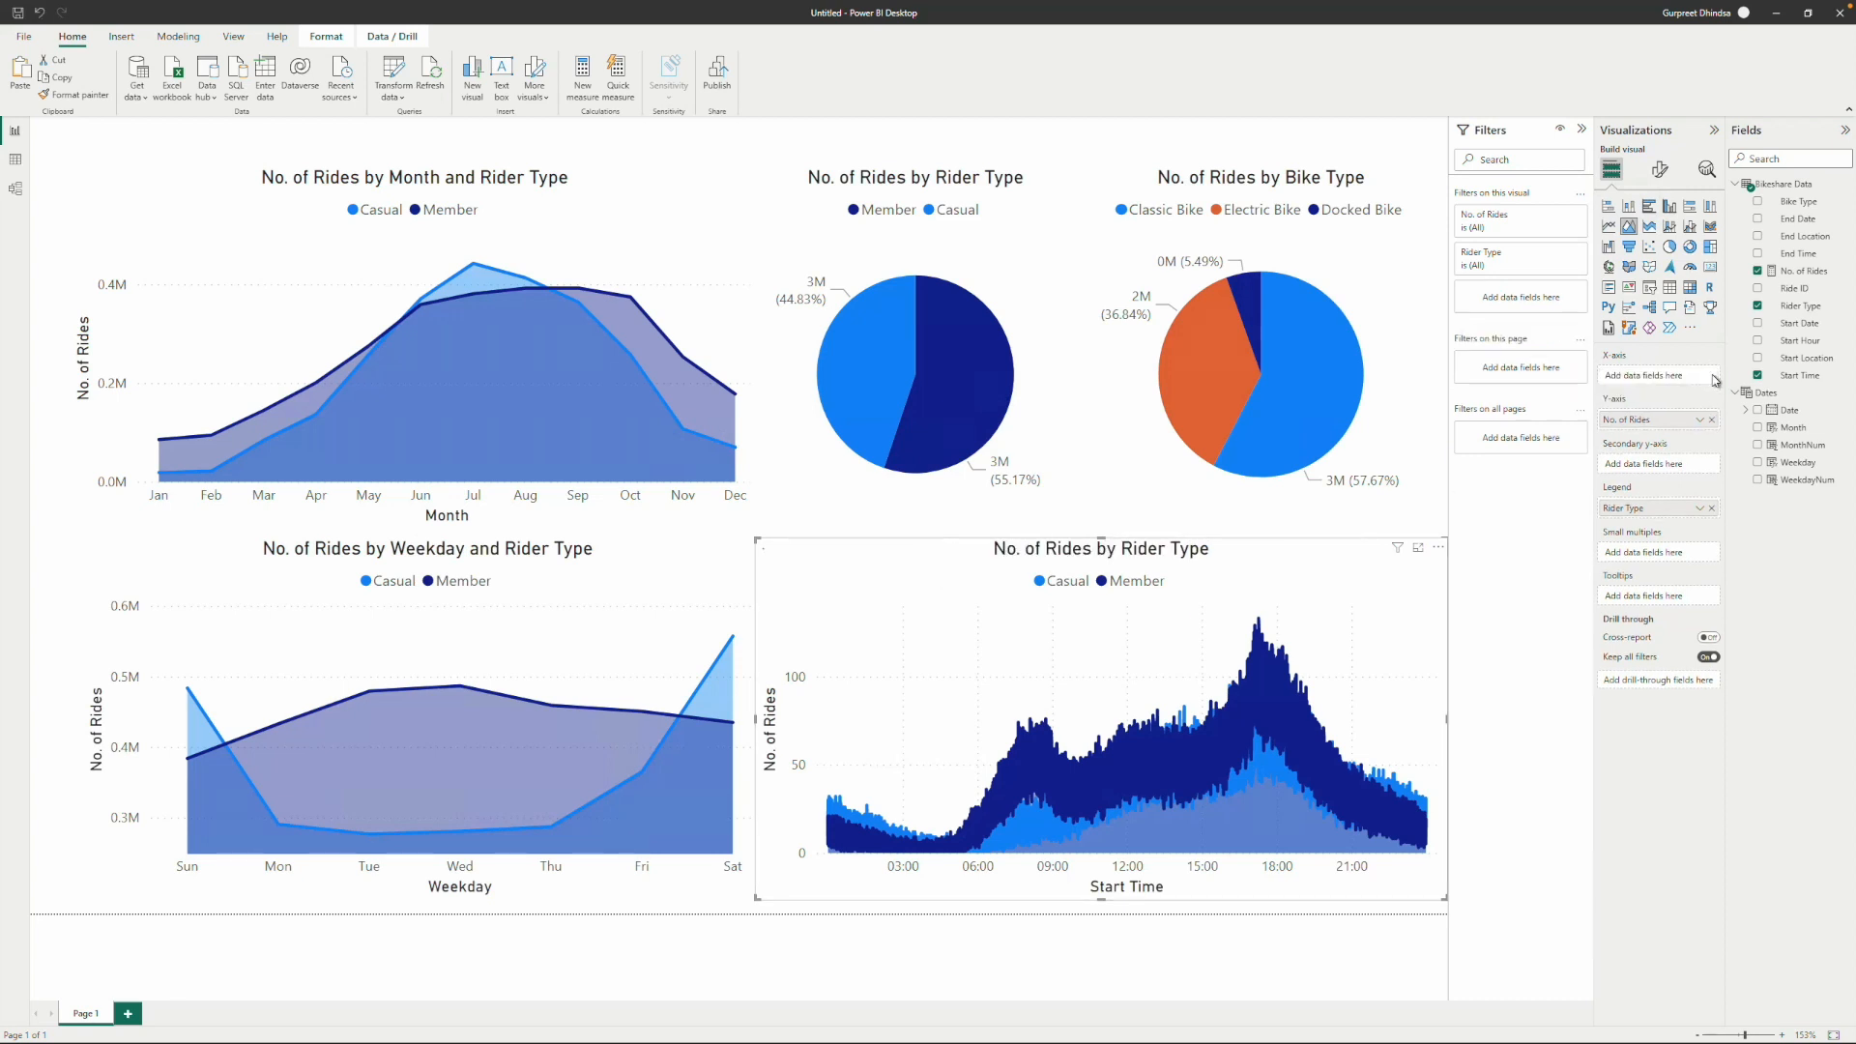
pyautogui.moveTo(1807, 340); pyautogui.dragTo(1675, 383)
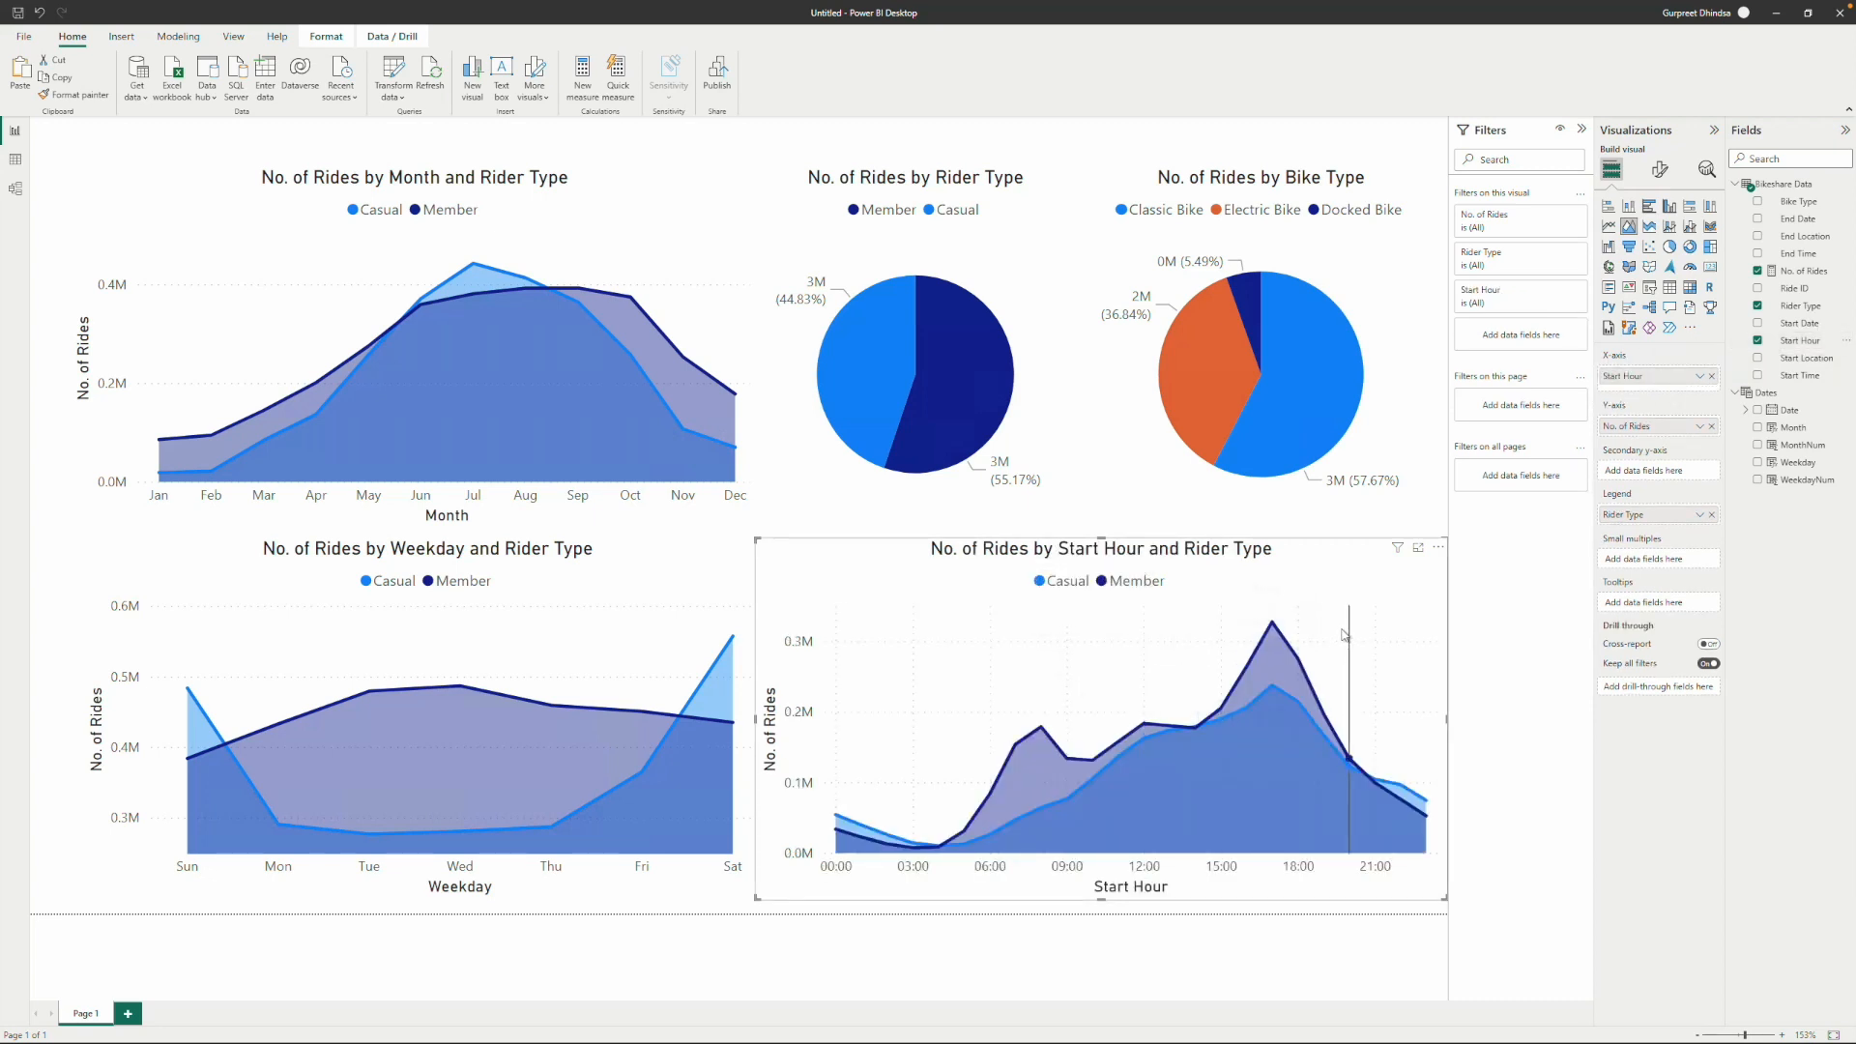
# Examine the ride counts per start hour, month, rider type, bike type and weekday in the page's charts.
pyautogui.moveTo(1265, 628)
pyautogui.moveTo(474, 271)
pyautogui.moveTo(962, 353)
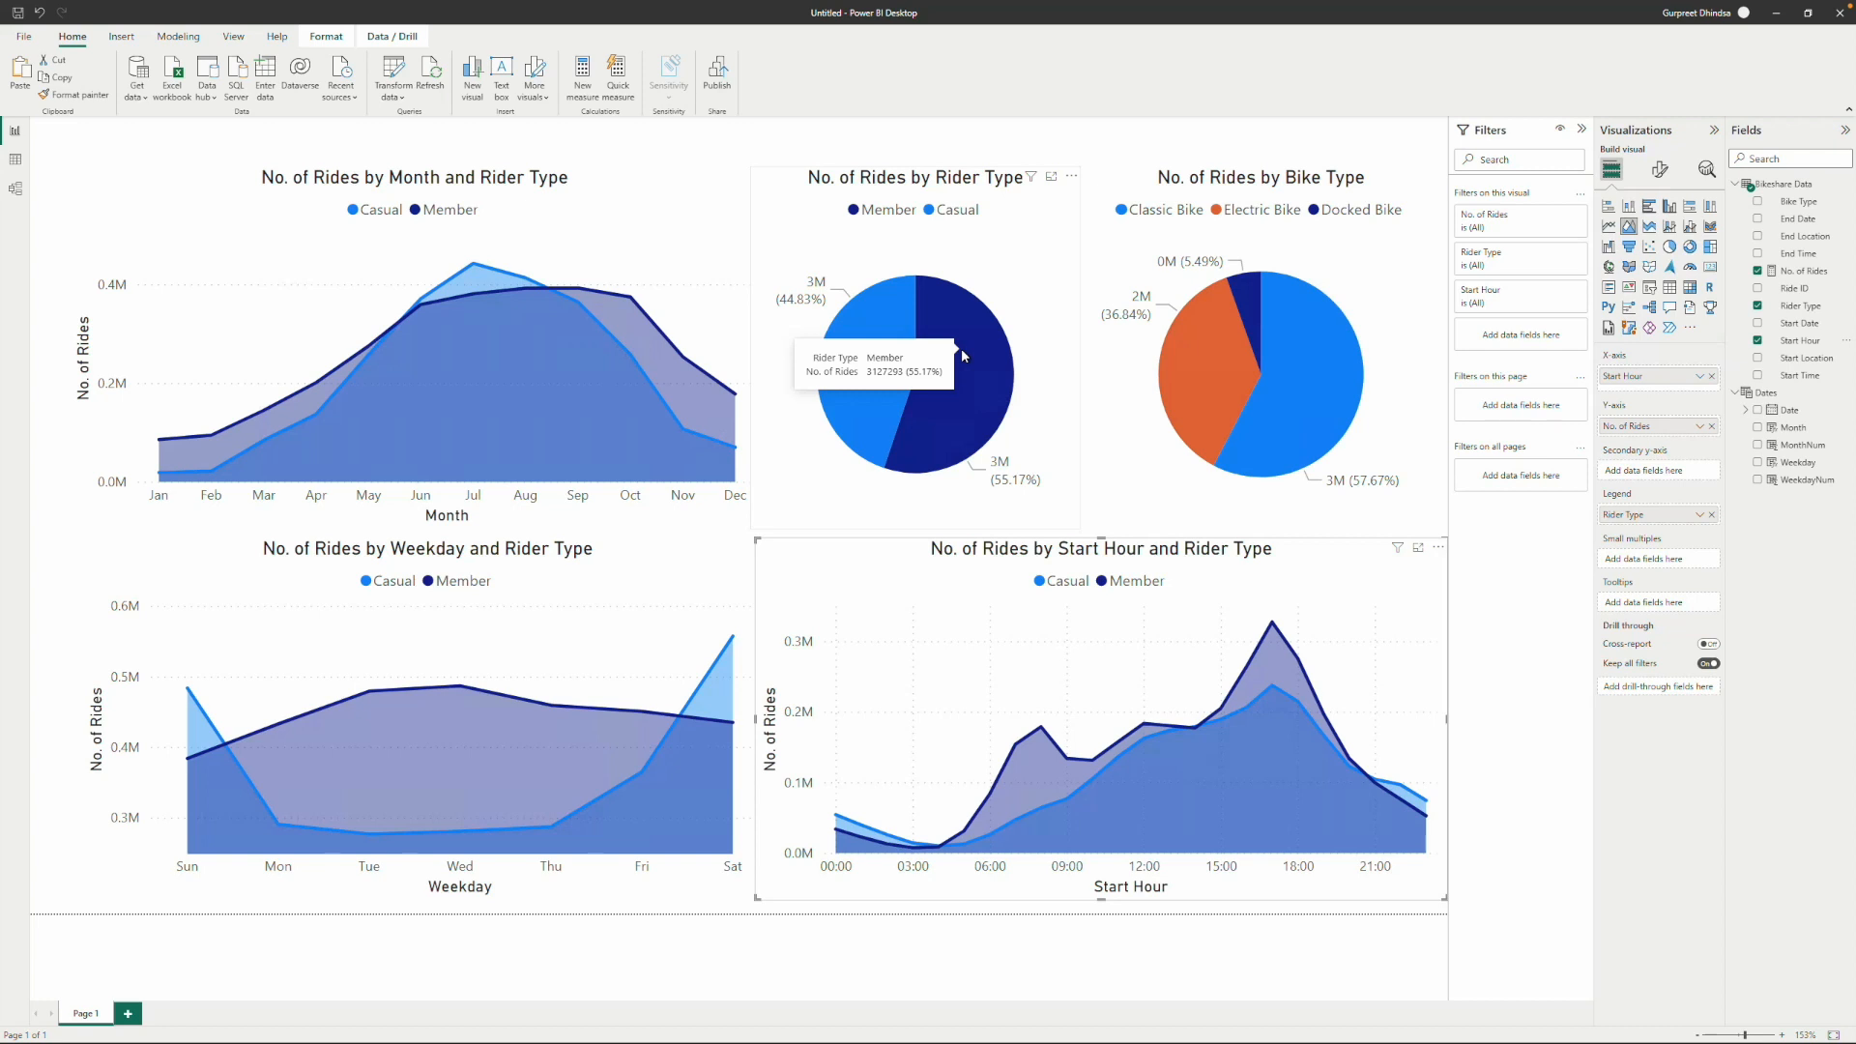
pyautogui.moveTo(867, 336)
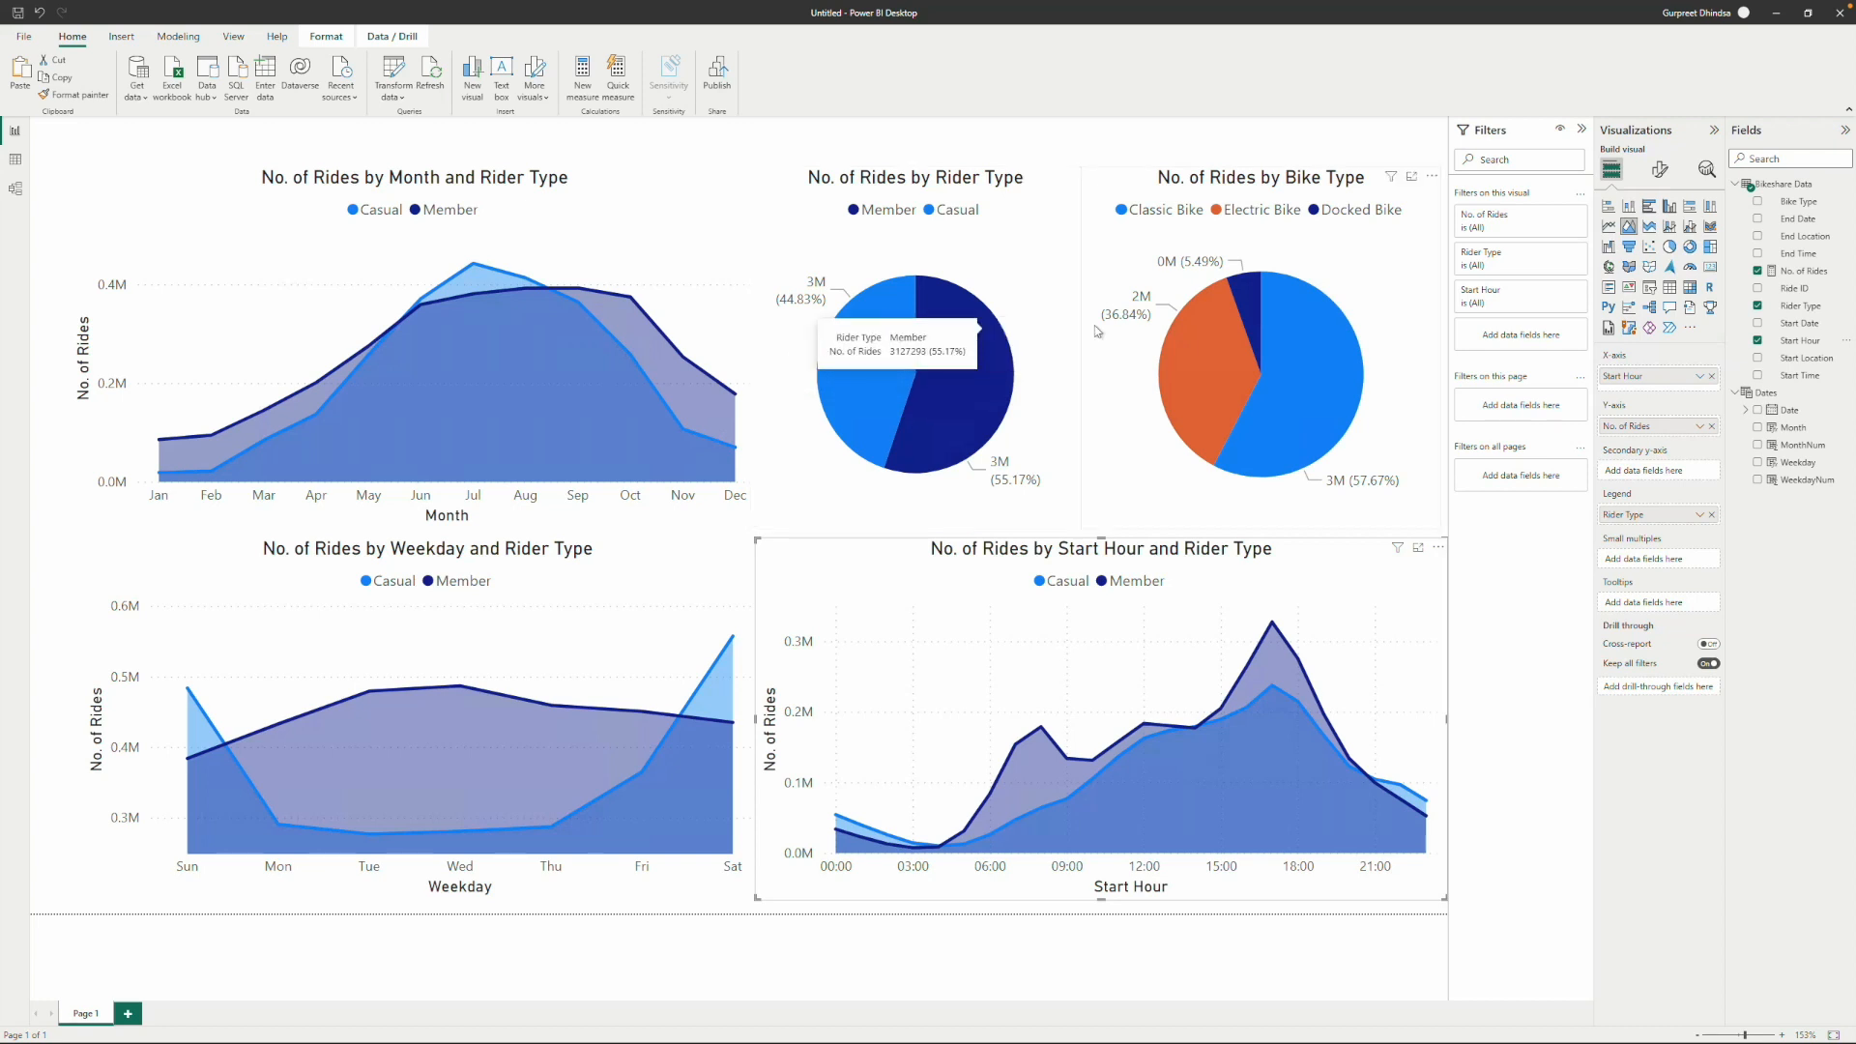
pyautogui.moveTo(1242, 319)
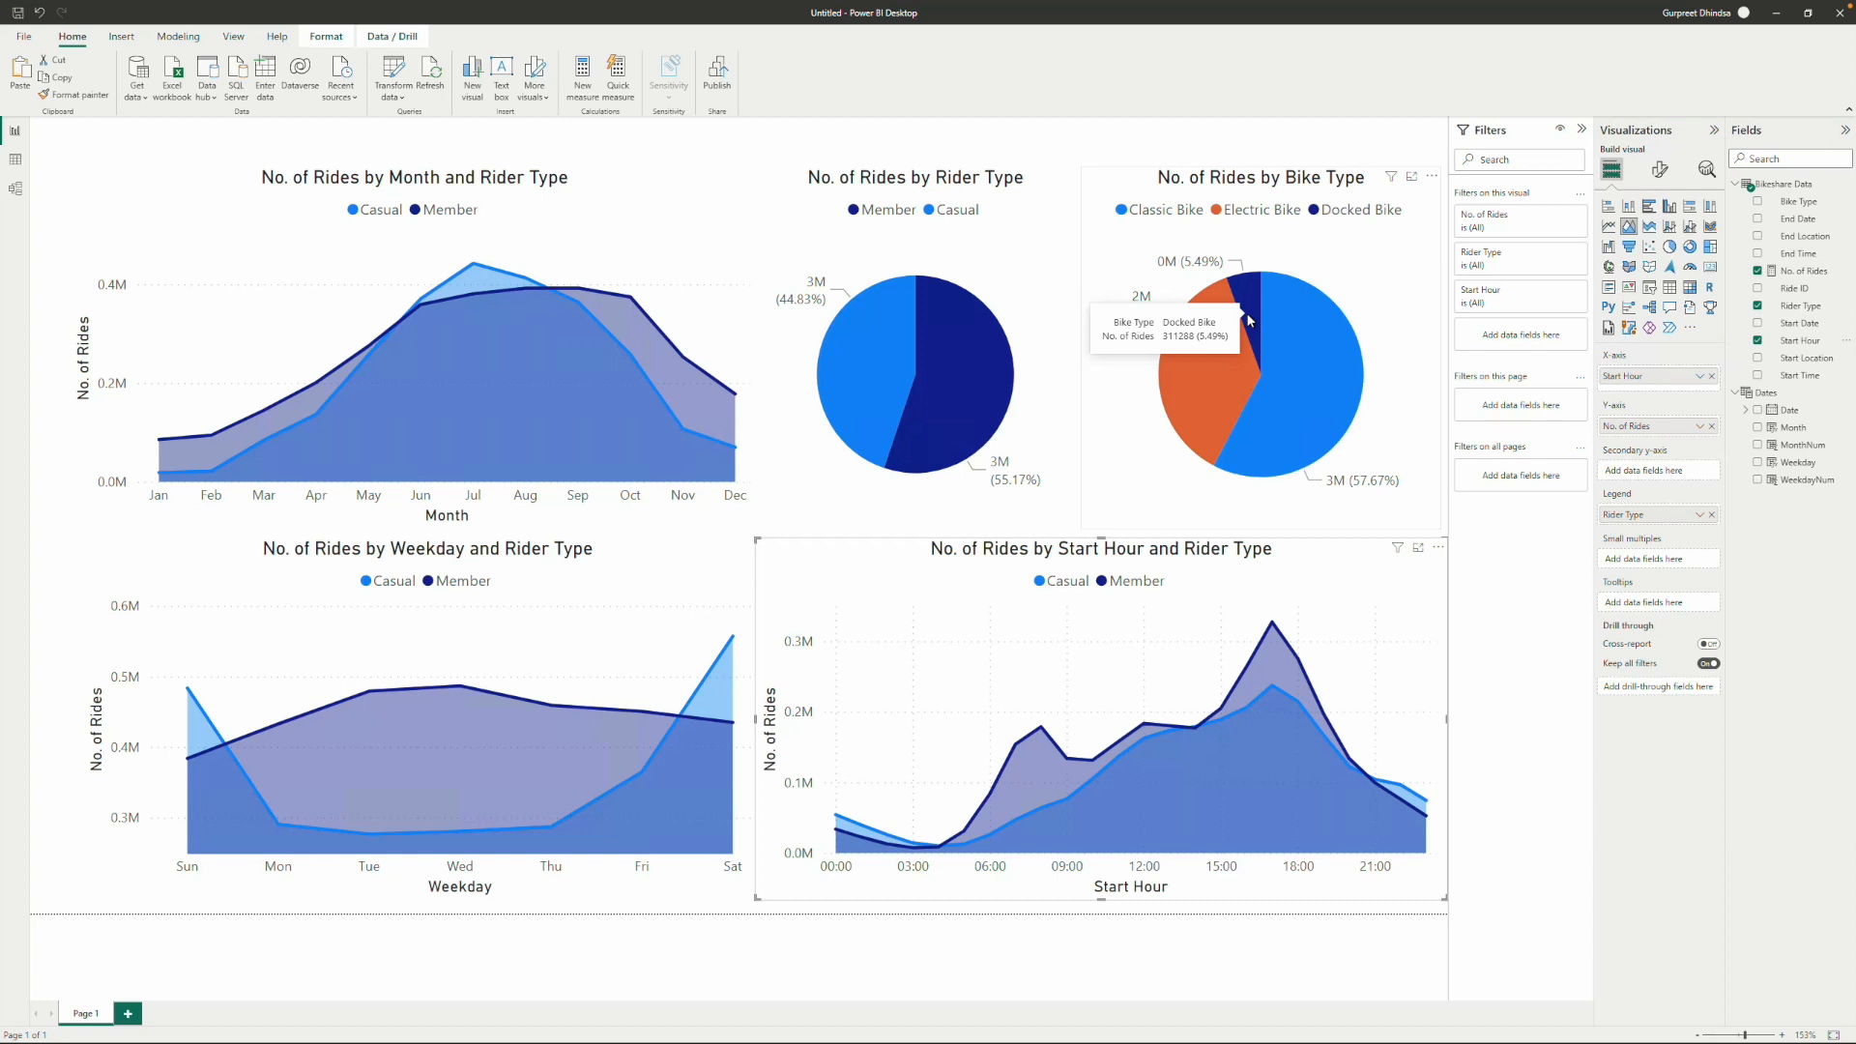
pyautogui.moveTo(1213, 360)
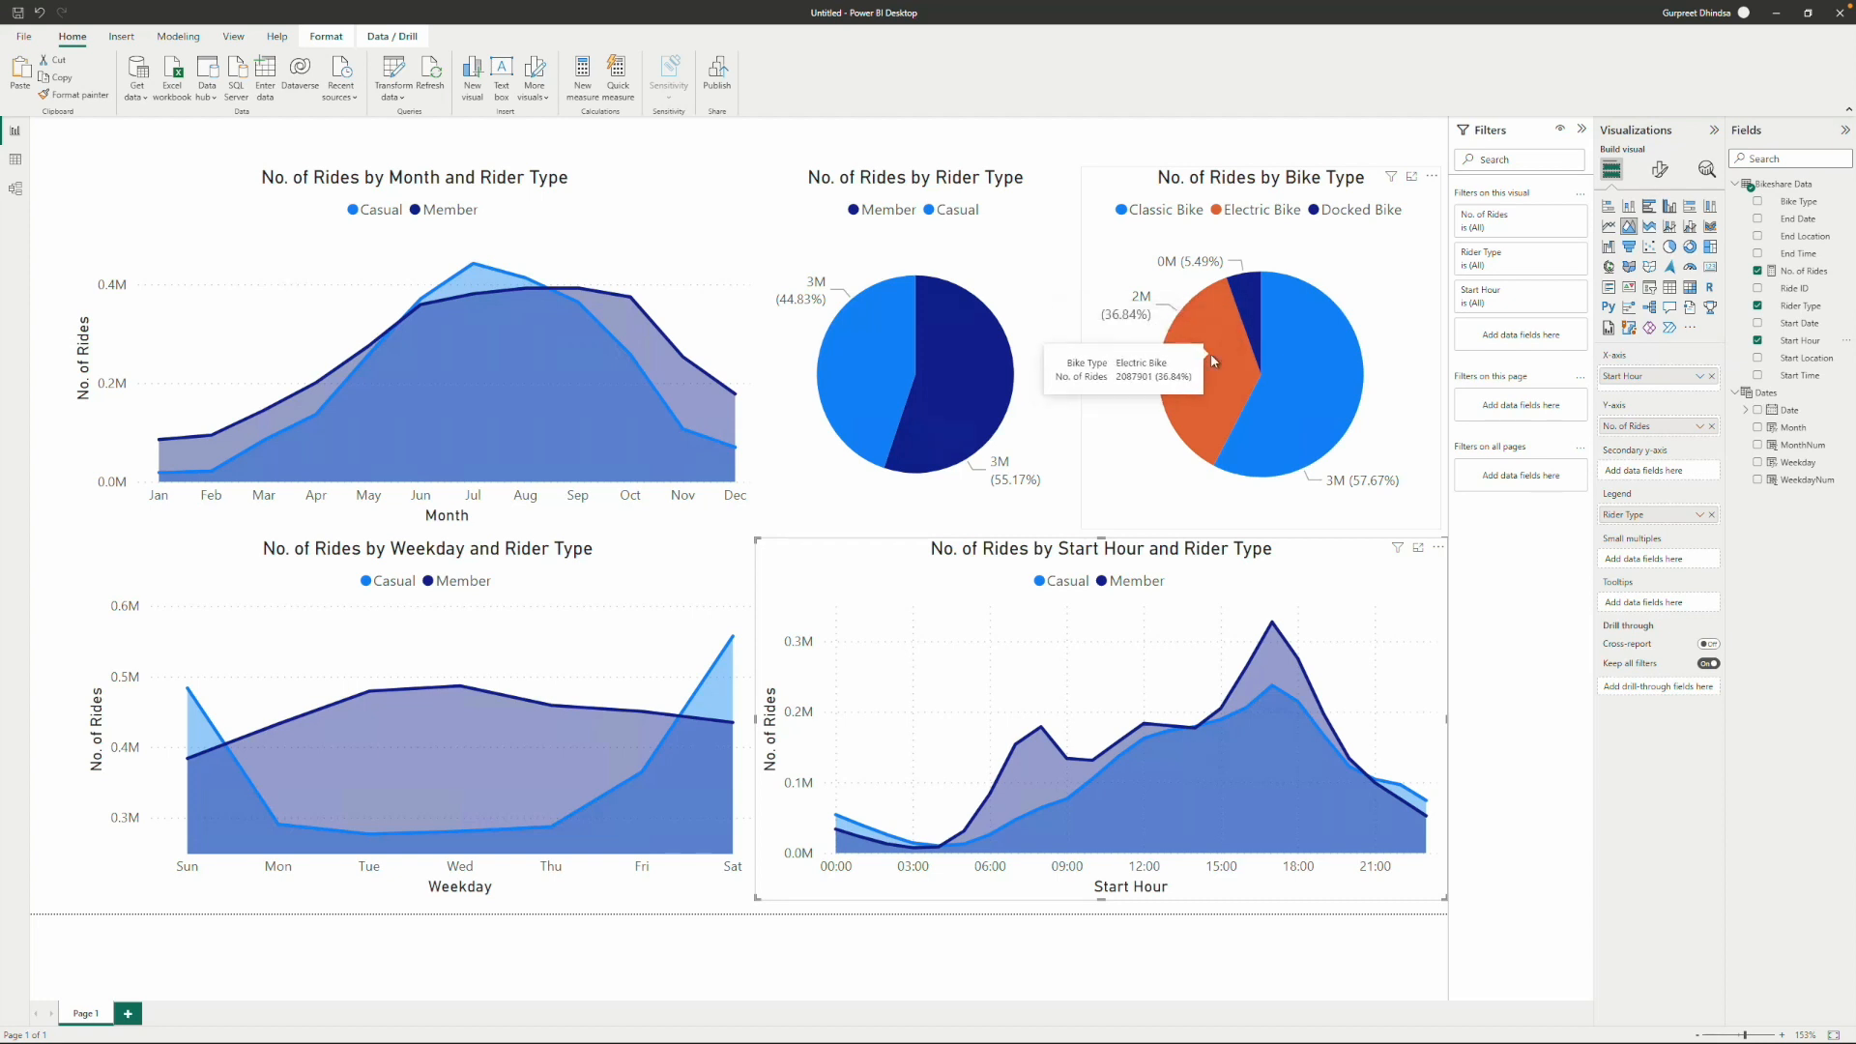
pyautogui.moveTo(1295, 333)
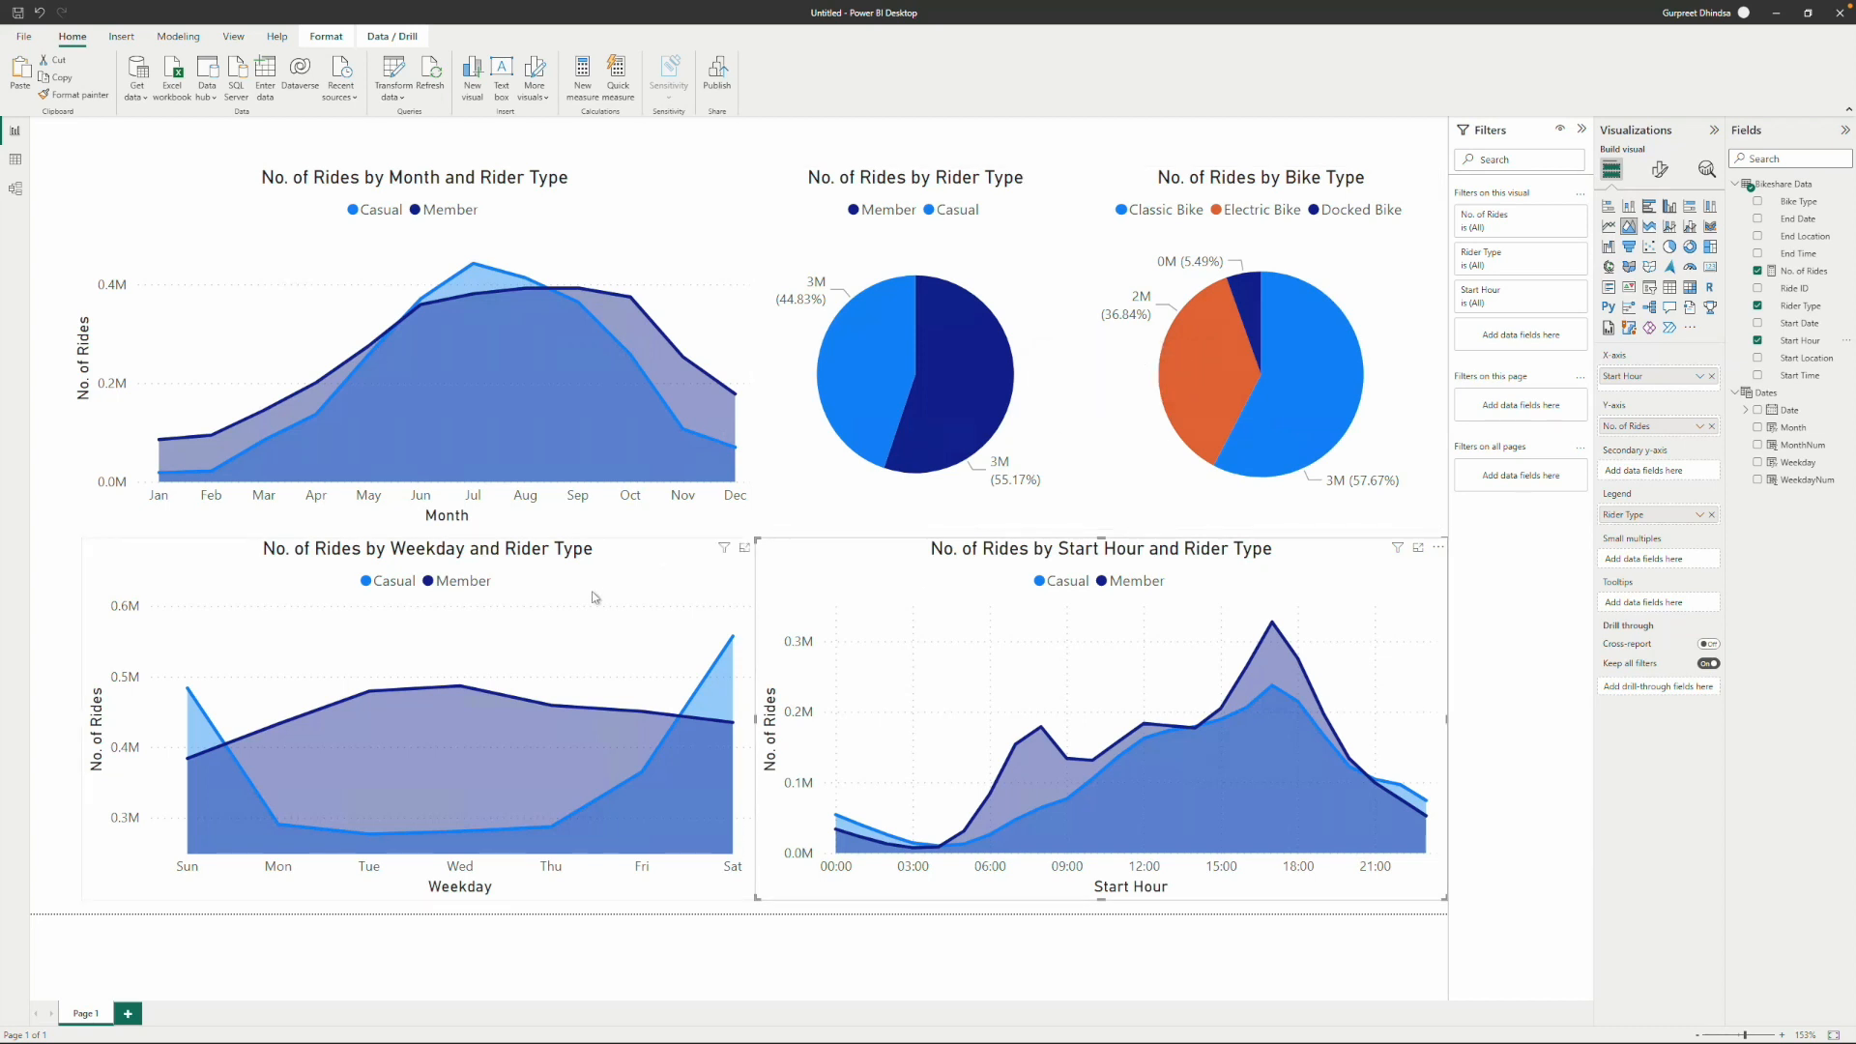
pyautogui.moveTo(402, 694)
pyautogui.moveTo(499, 694)
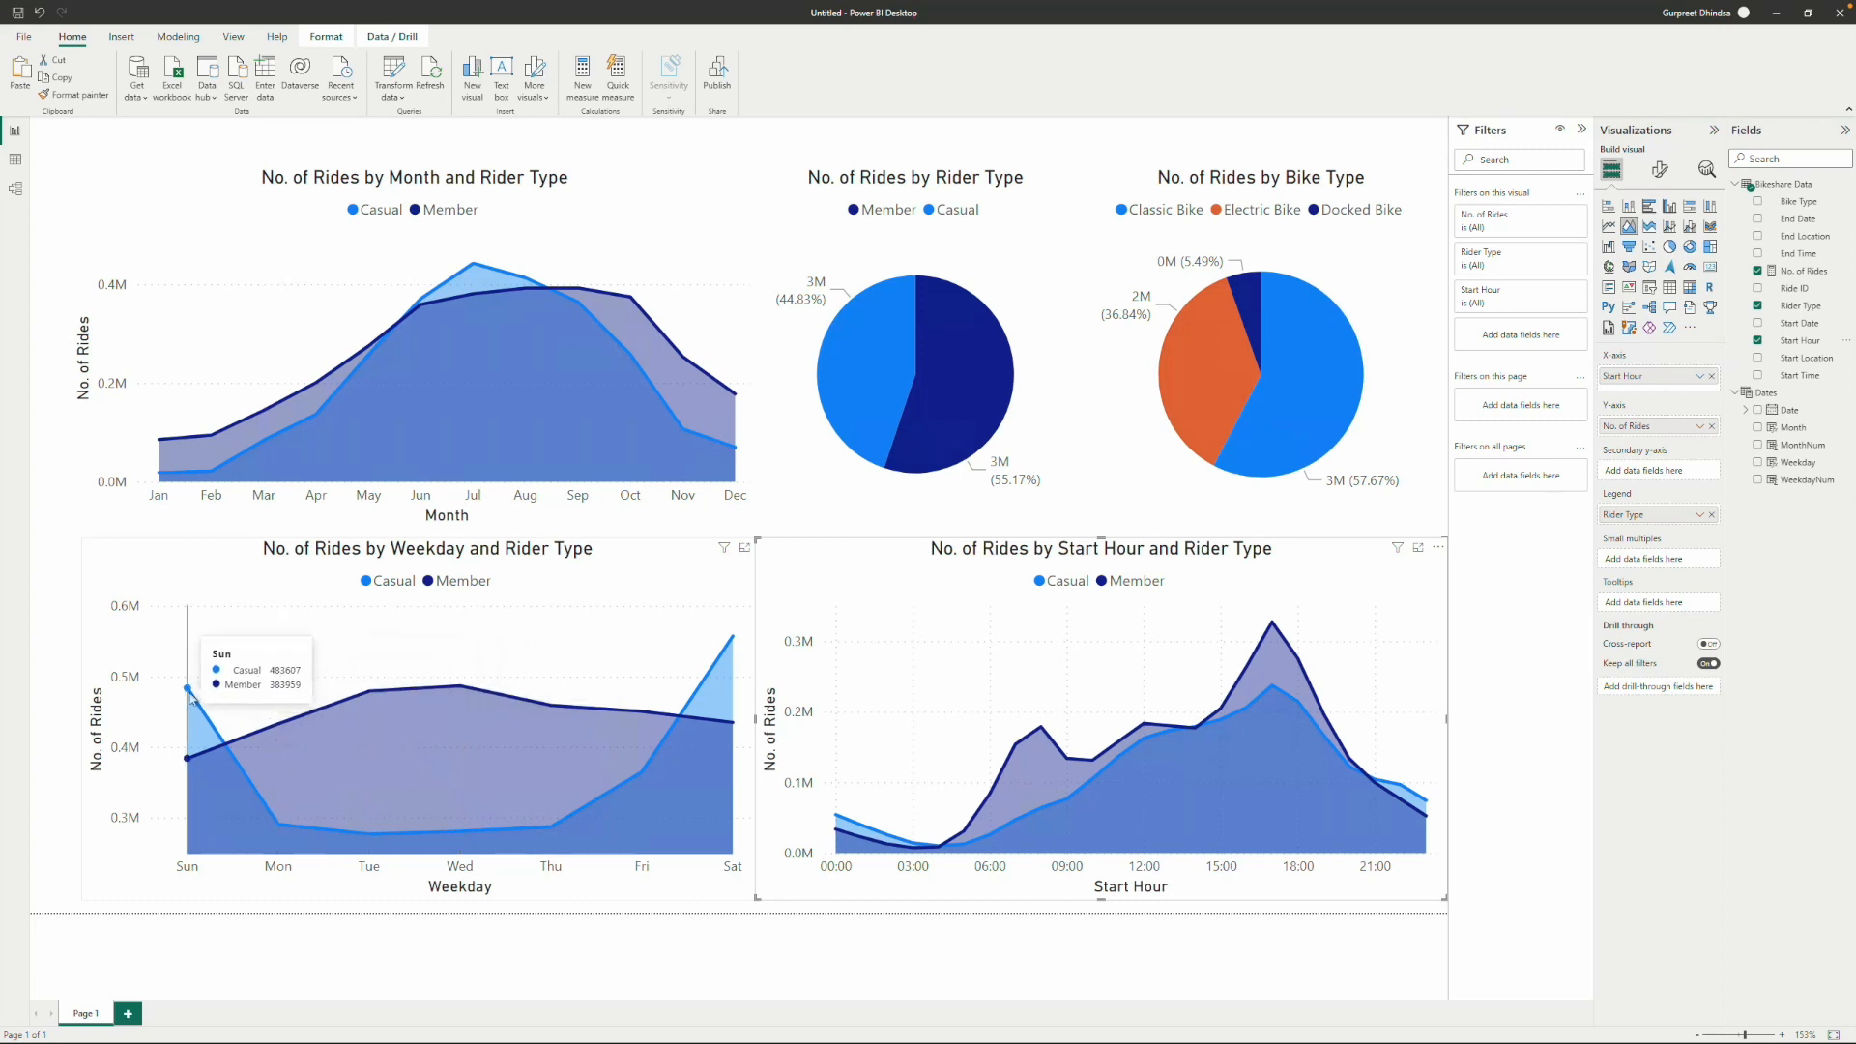
pyautogui.moveTo(748, 655)
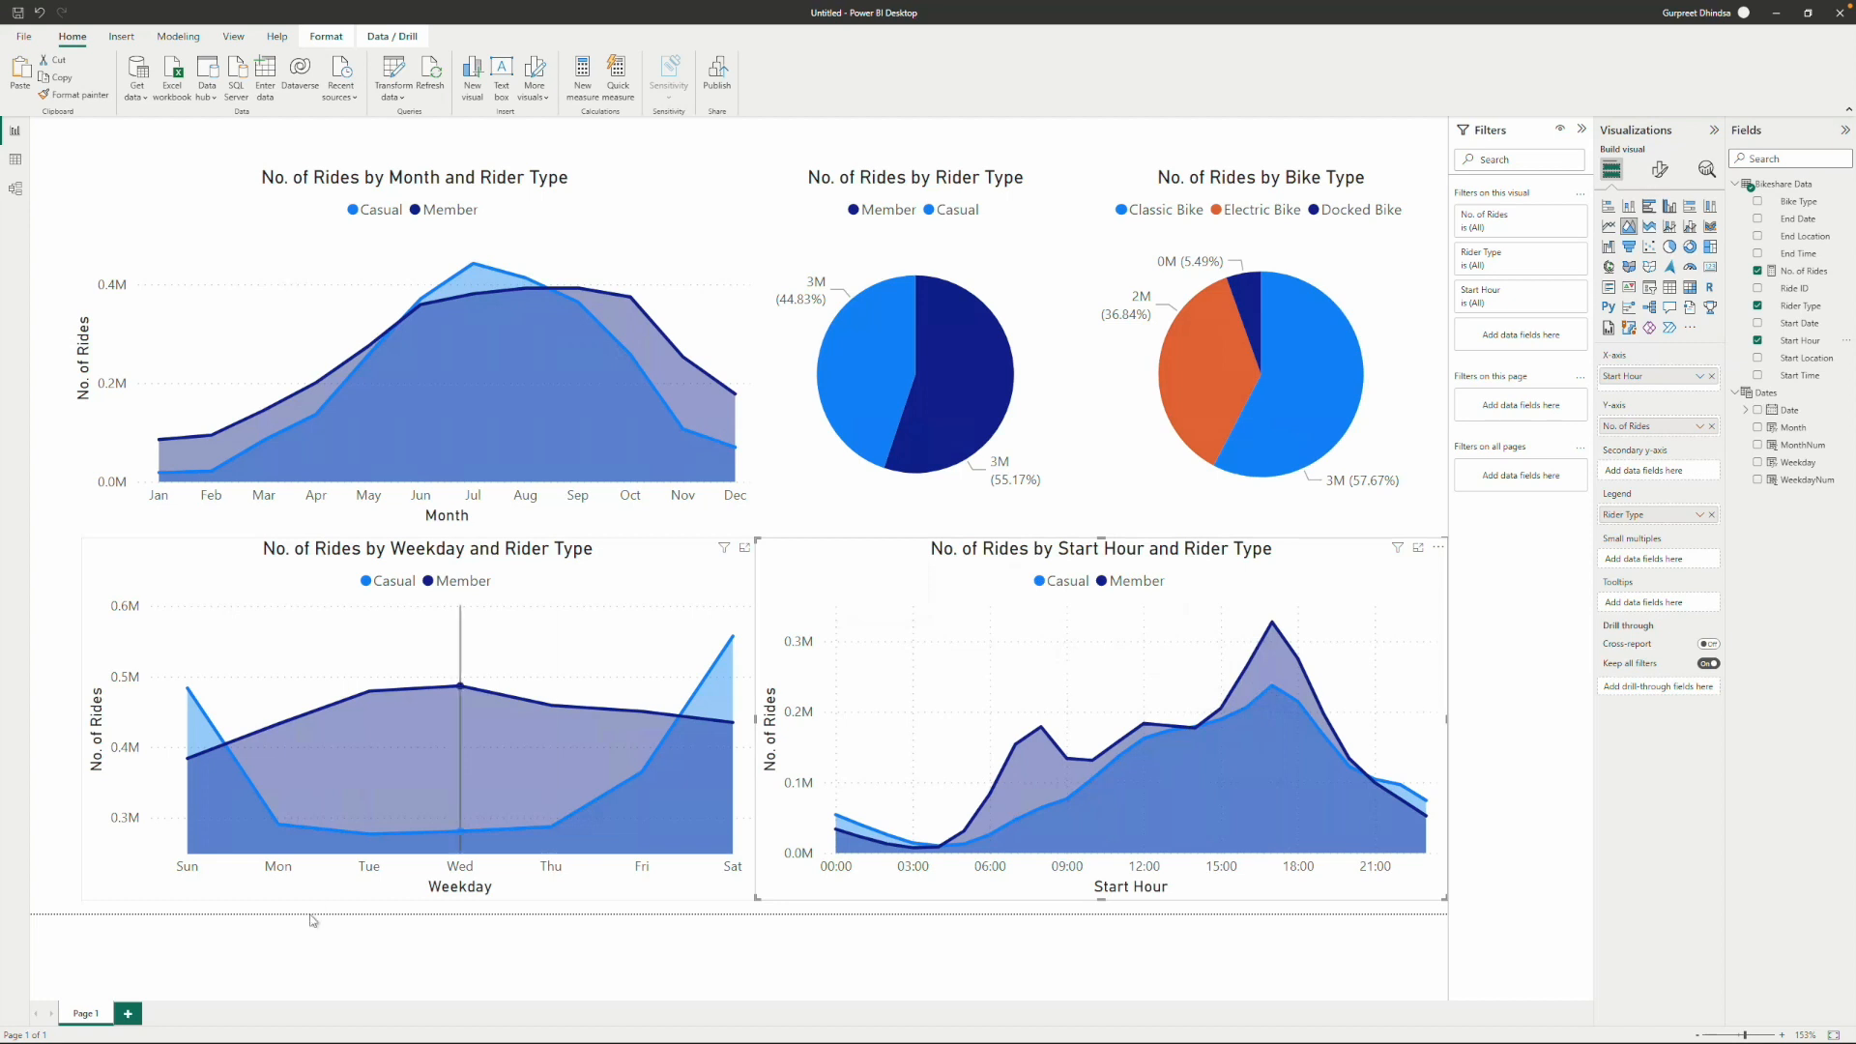
# Add a new report page with a matrix showing Start Location as rows and No. of Rides as values.
pyautogui.click(129, 1013)
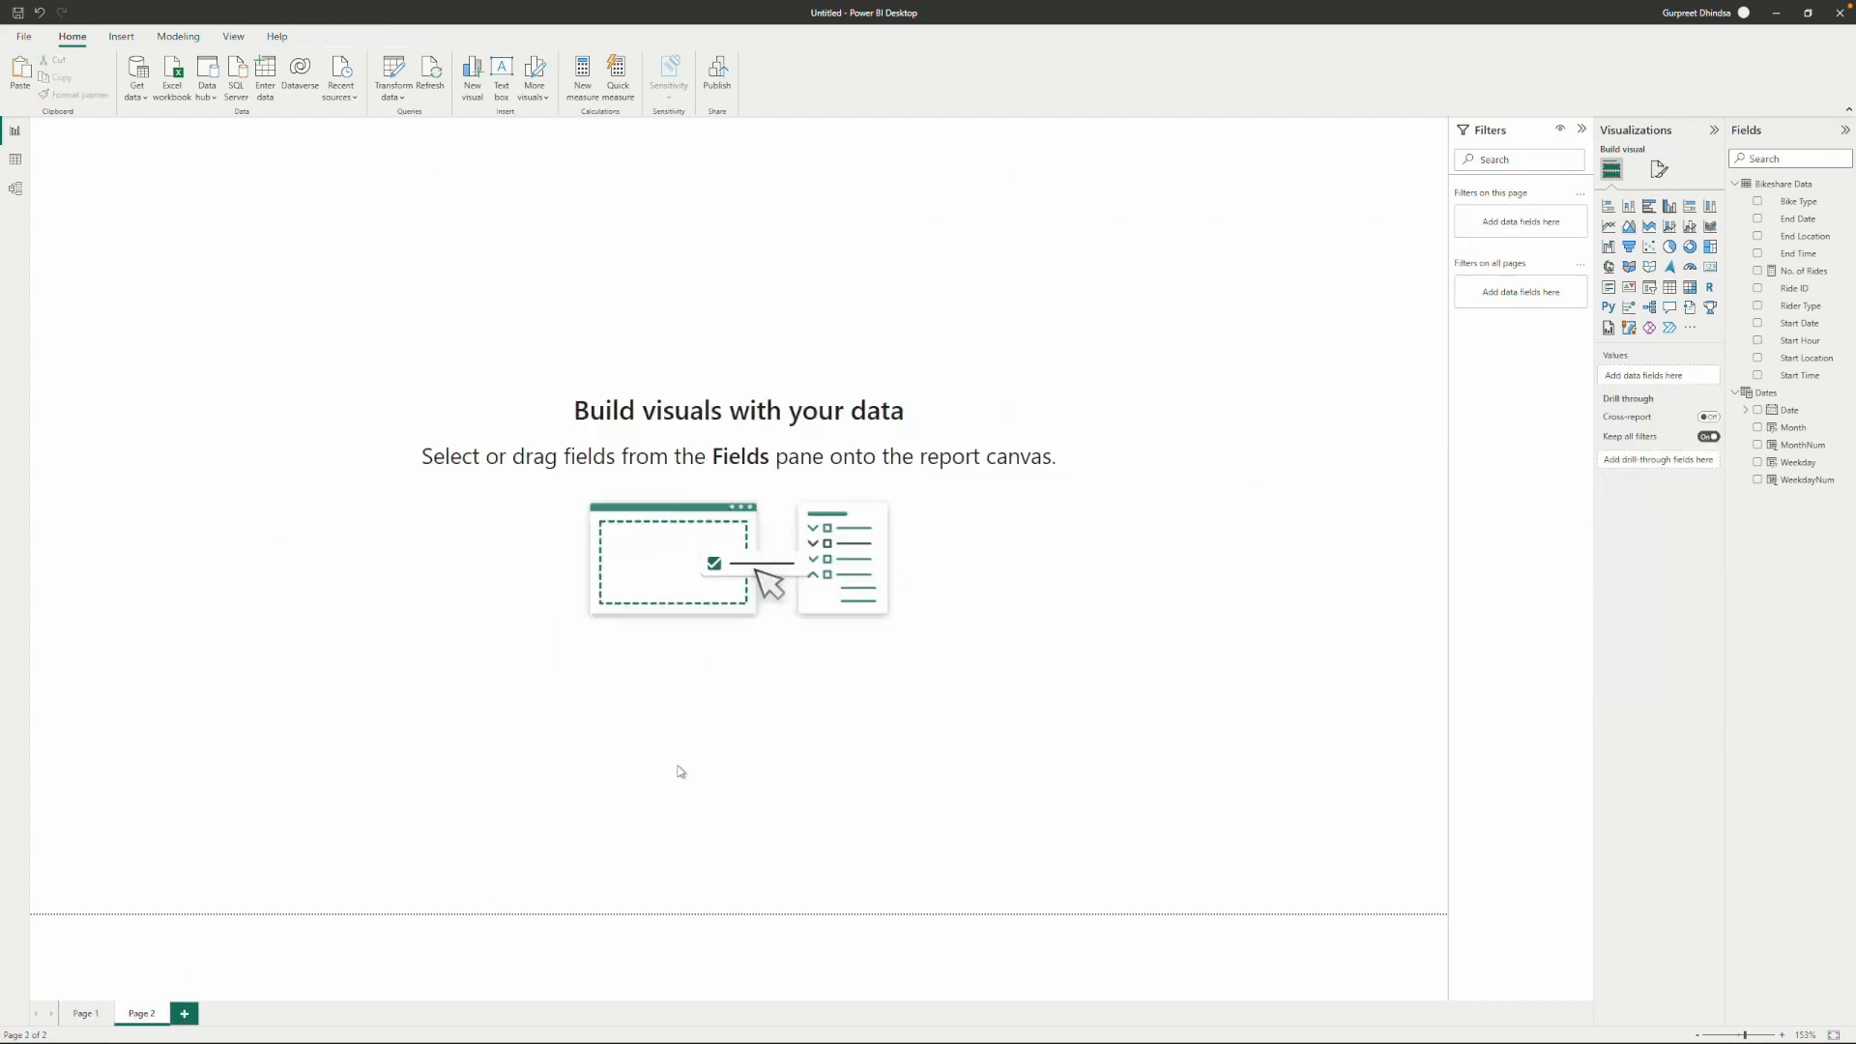
pyautogui.click(1691, 292)
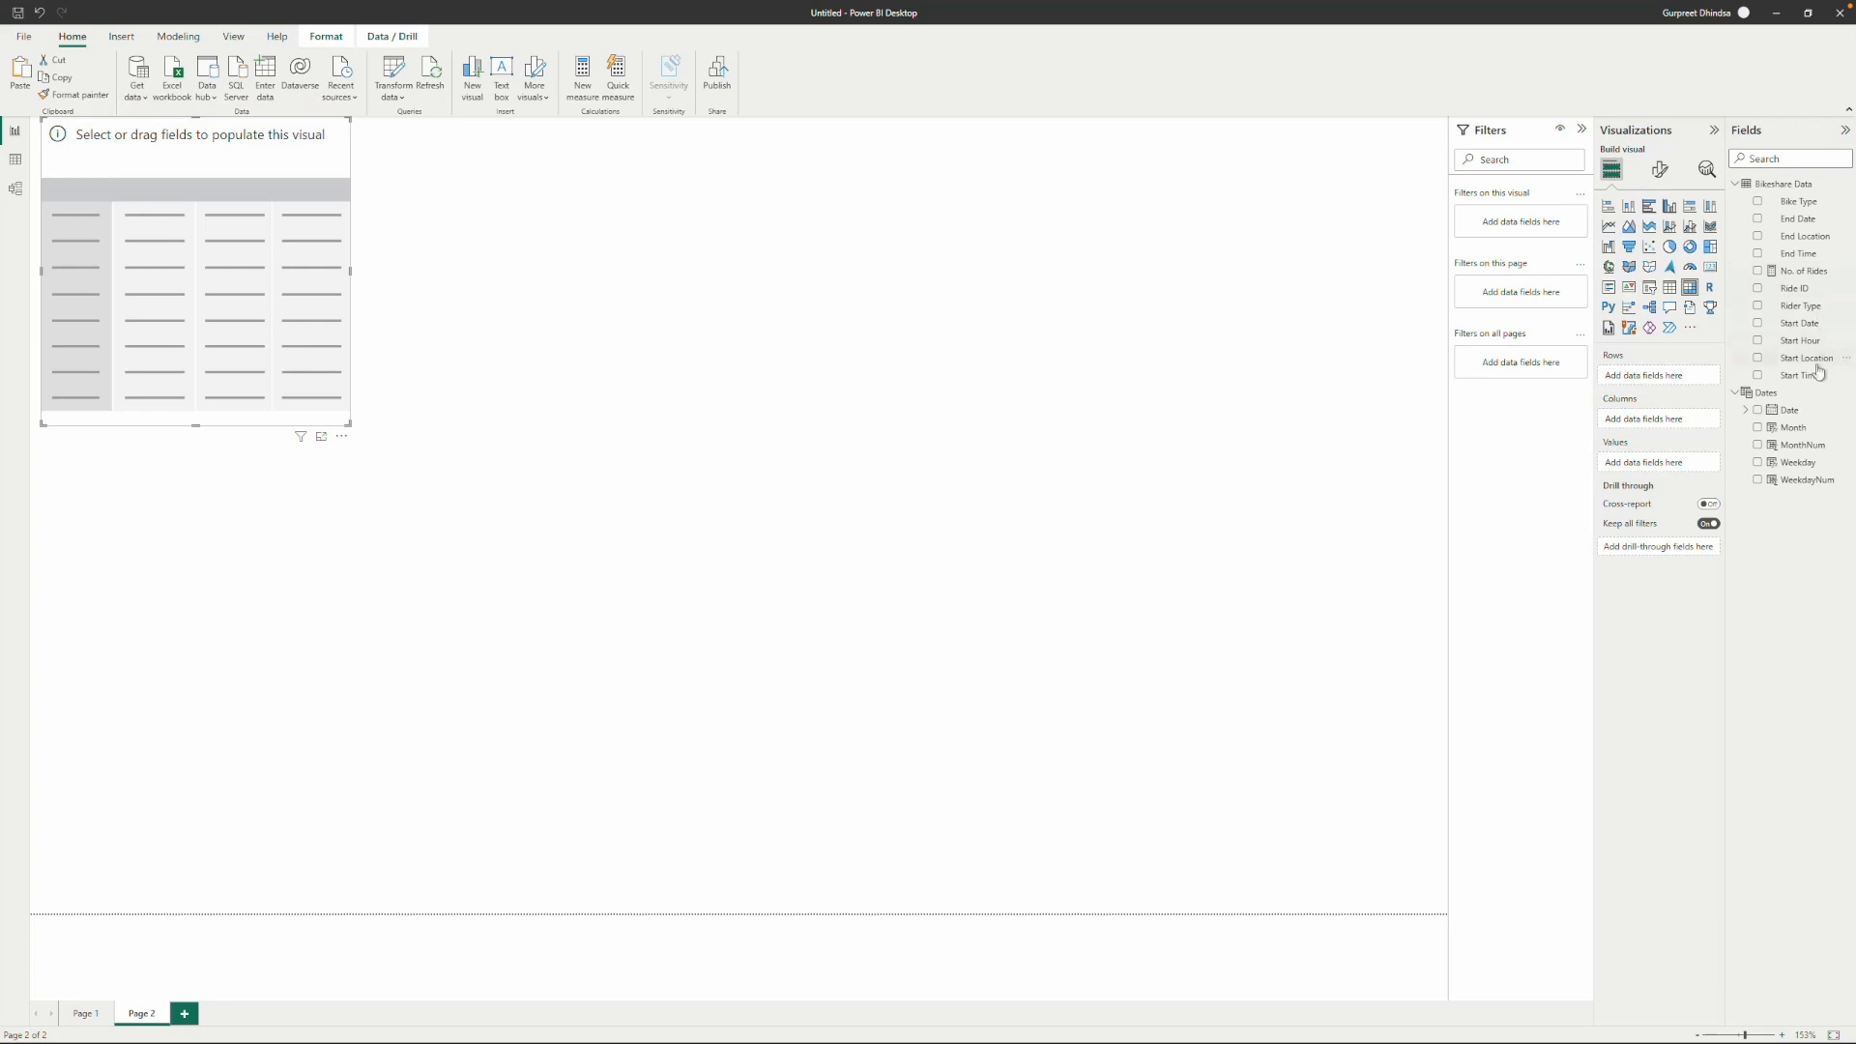
pyautogui.moveTo(1803, 361); pyautogui.dragTo(1660, 380)
pyautogui.moveTo(1803, 271); pyautogui.dragTo(1667, 470)
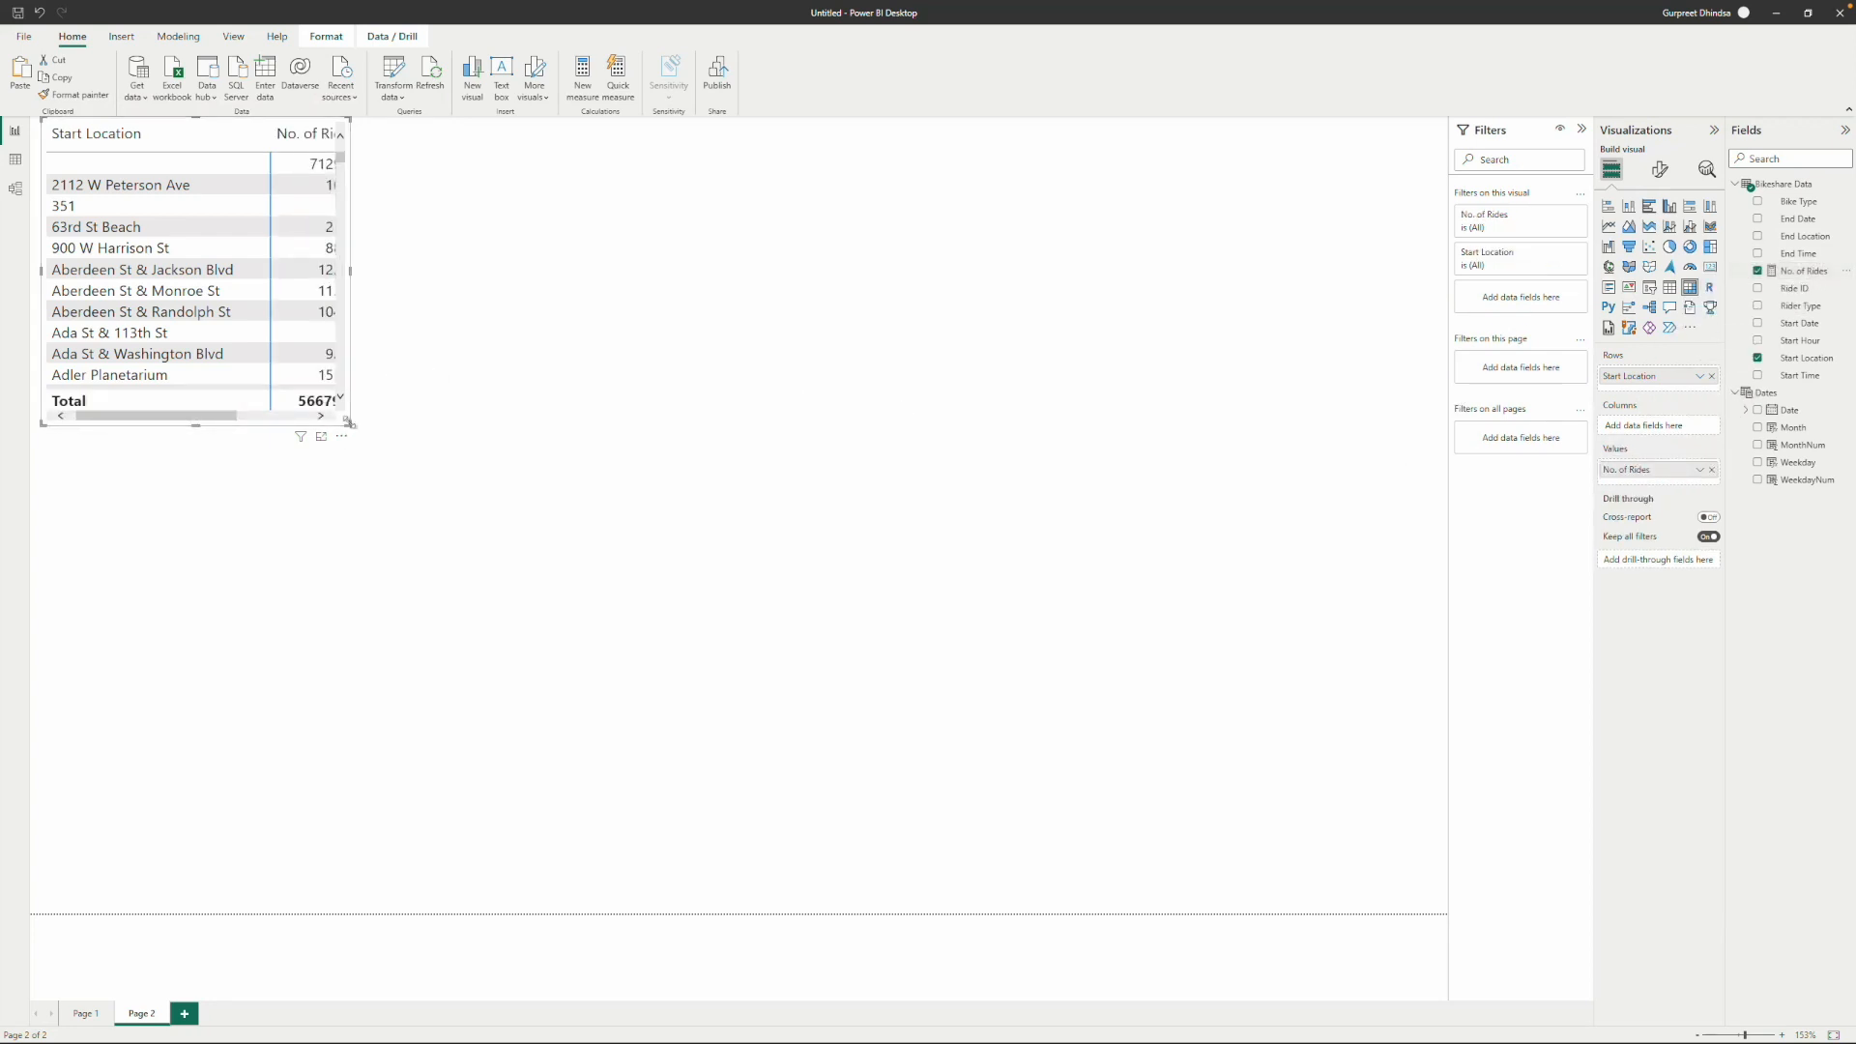
# Resize the matrix to fit its two columns and sort it by No. of Rides in descending order.
pyautogui.moveTo(350, 423); pyautogui.dragTo(513, 485)
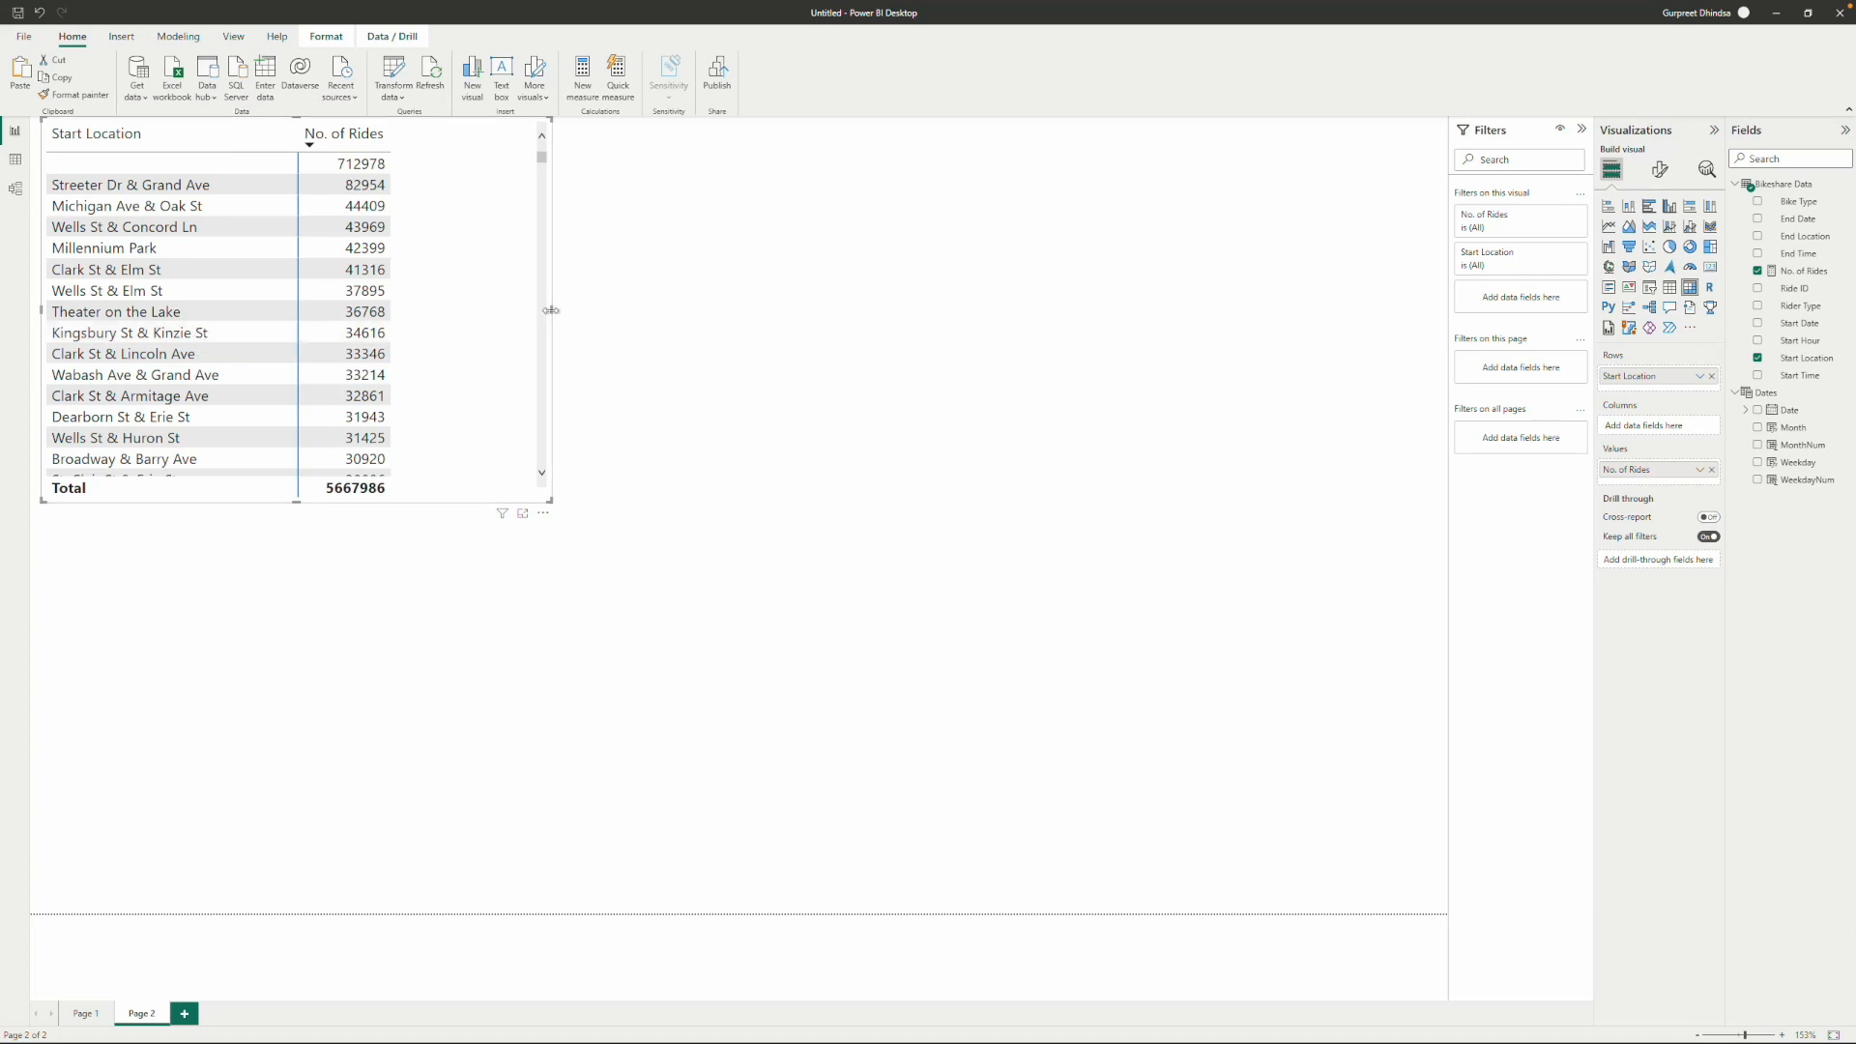
pyautogui.moveTo(546, 309); pyautogui.dragTo(415, 311)
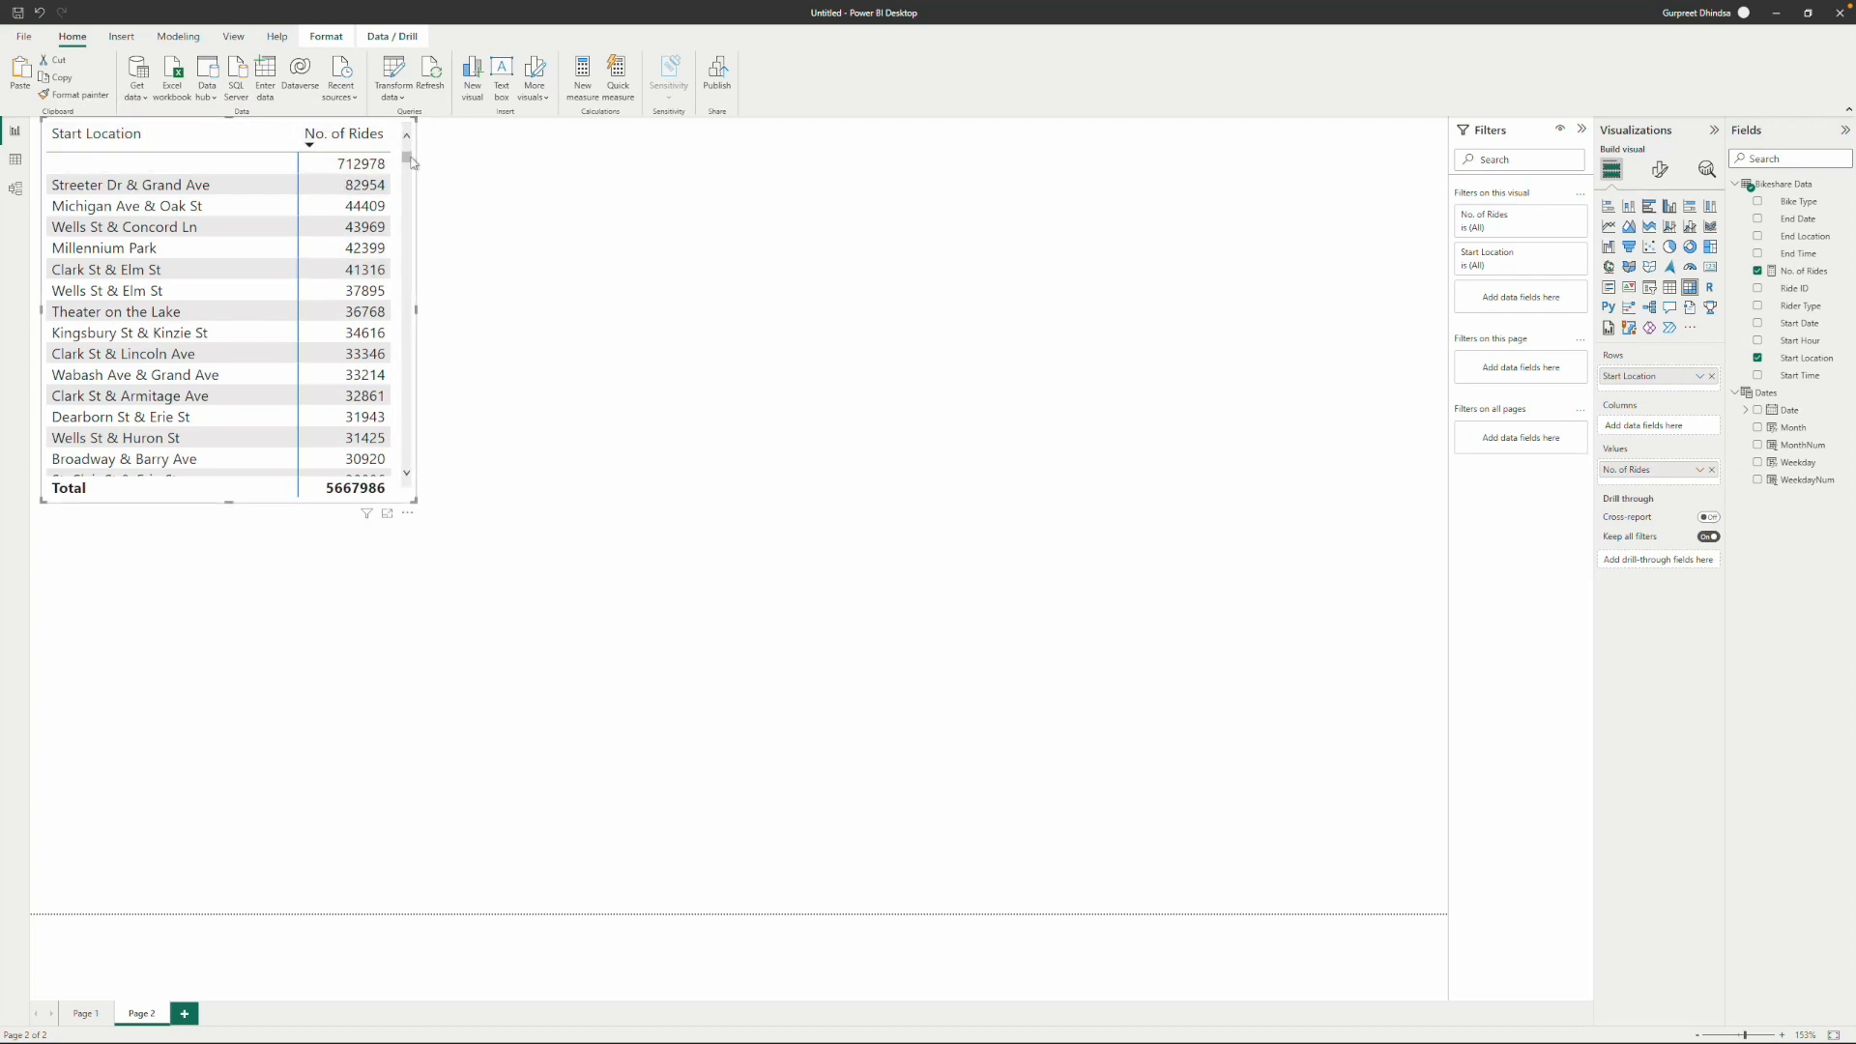
pyautogui.moveTo(290, 501); pyautogui.dragTo(330, 534)
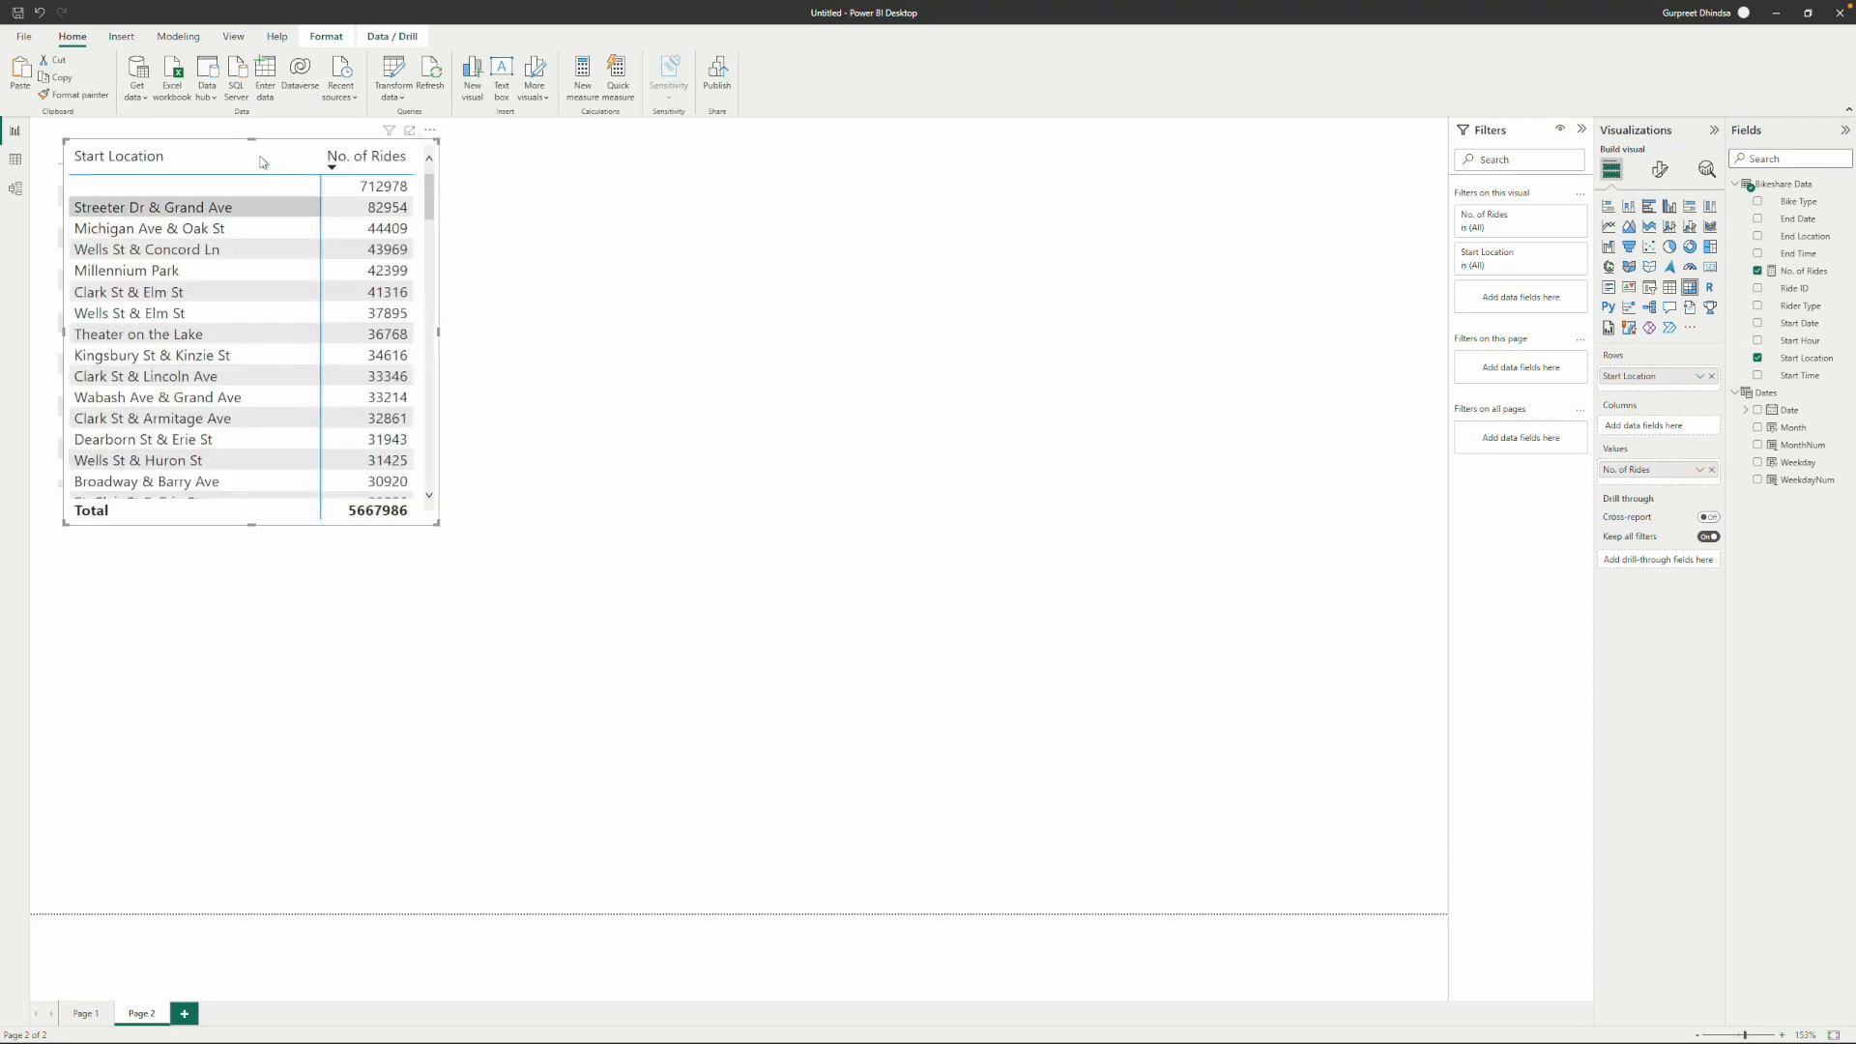
# Duplicate the Start Location matrix and place the copy directly beside the original.
pyautogui.hotkey('ctrl', 'c')
pyautogui.hotkey('ctrl', 'v')
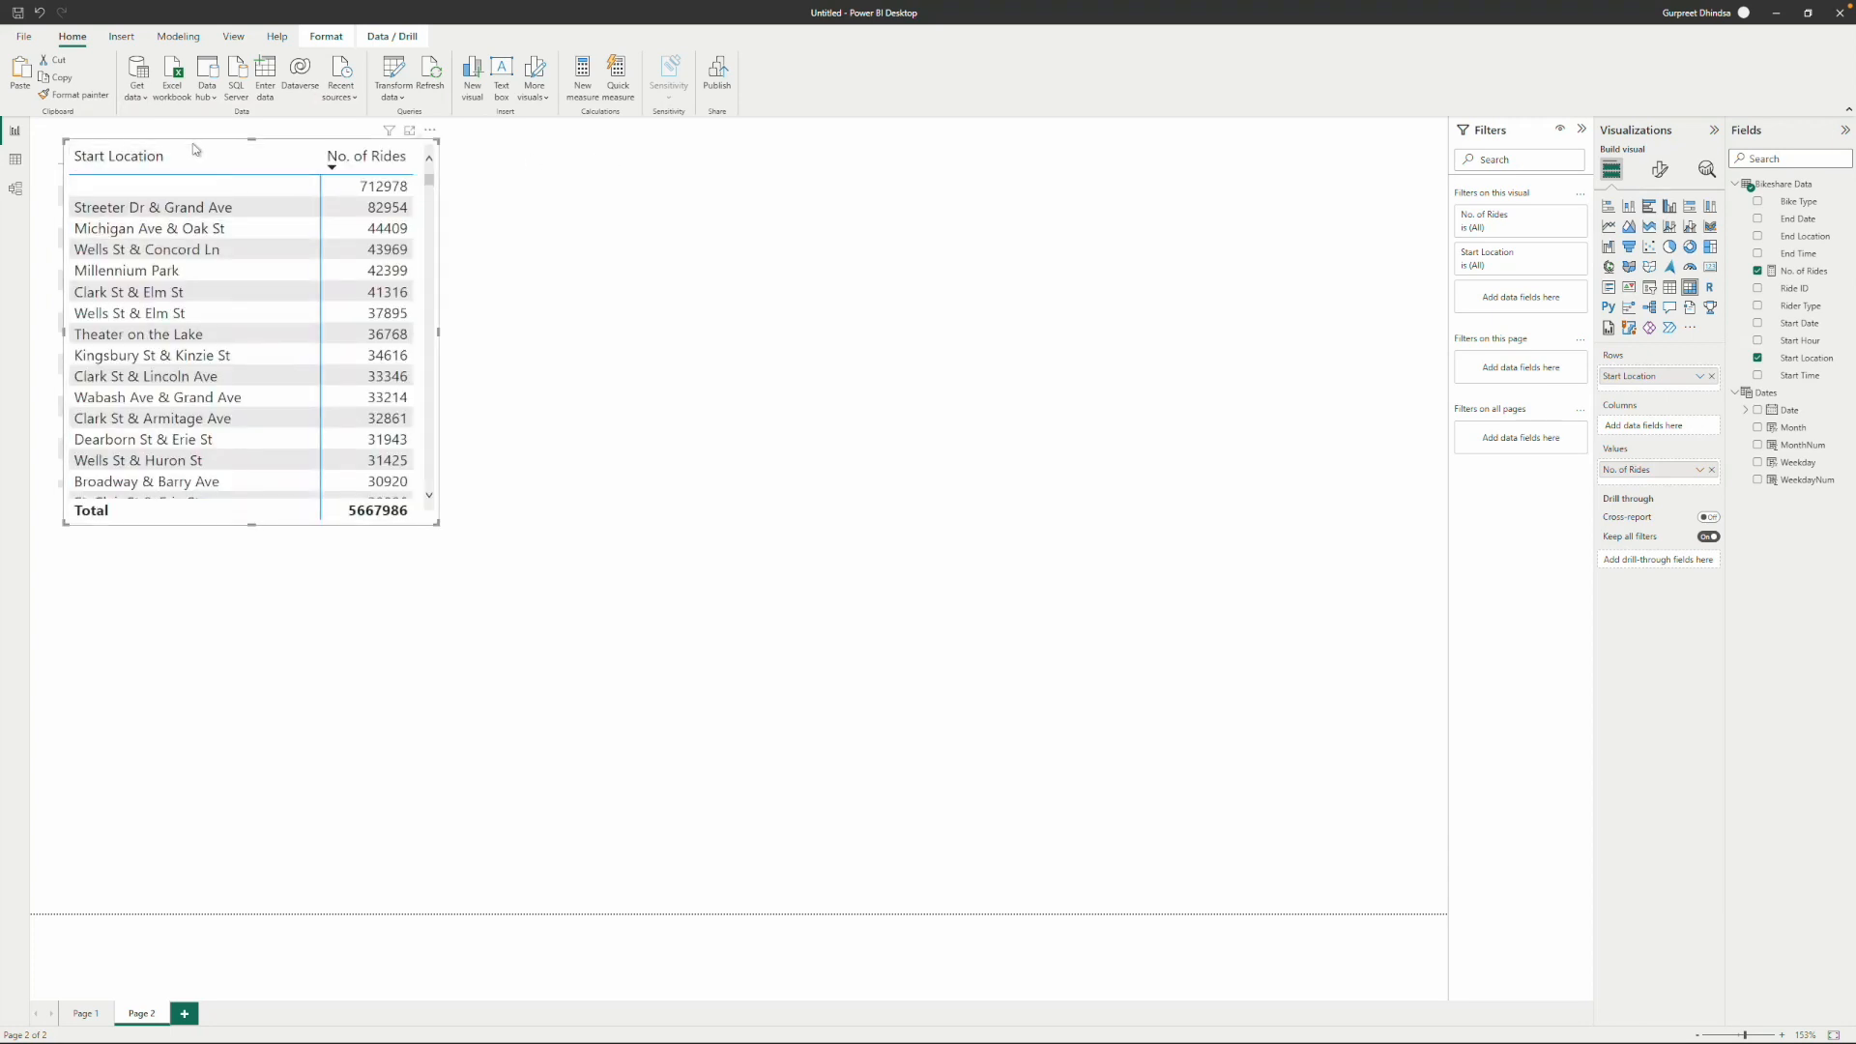
pyautogui.moveTo(292, 143); pyautogui.dragTo(564, 140)
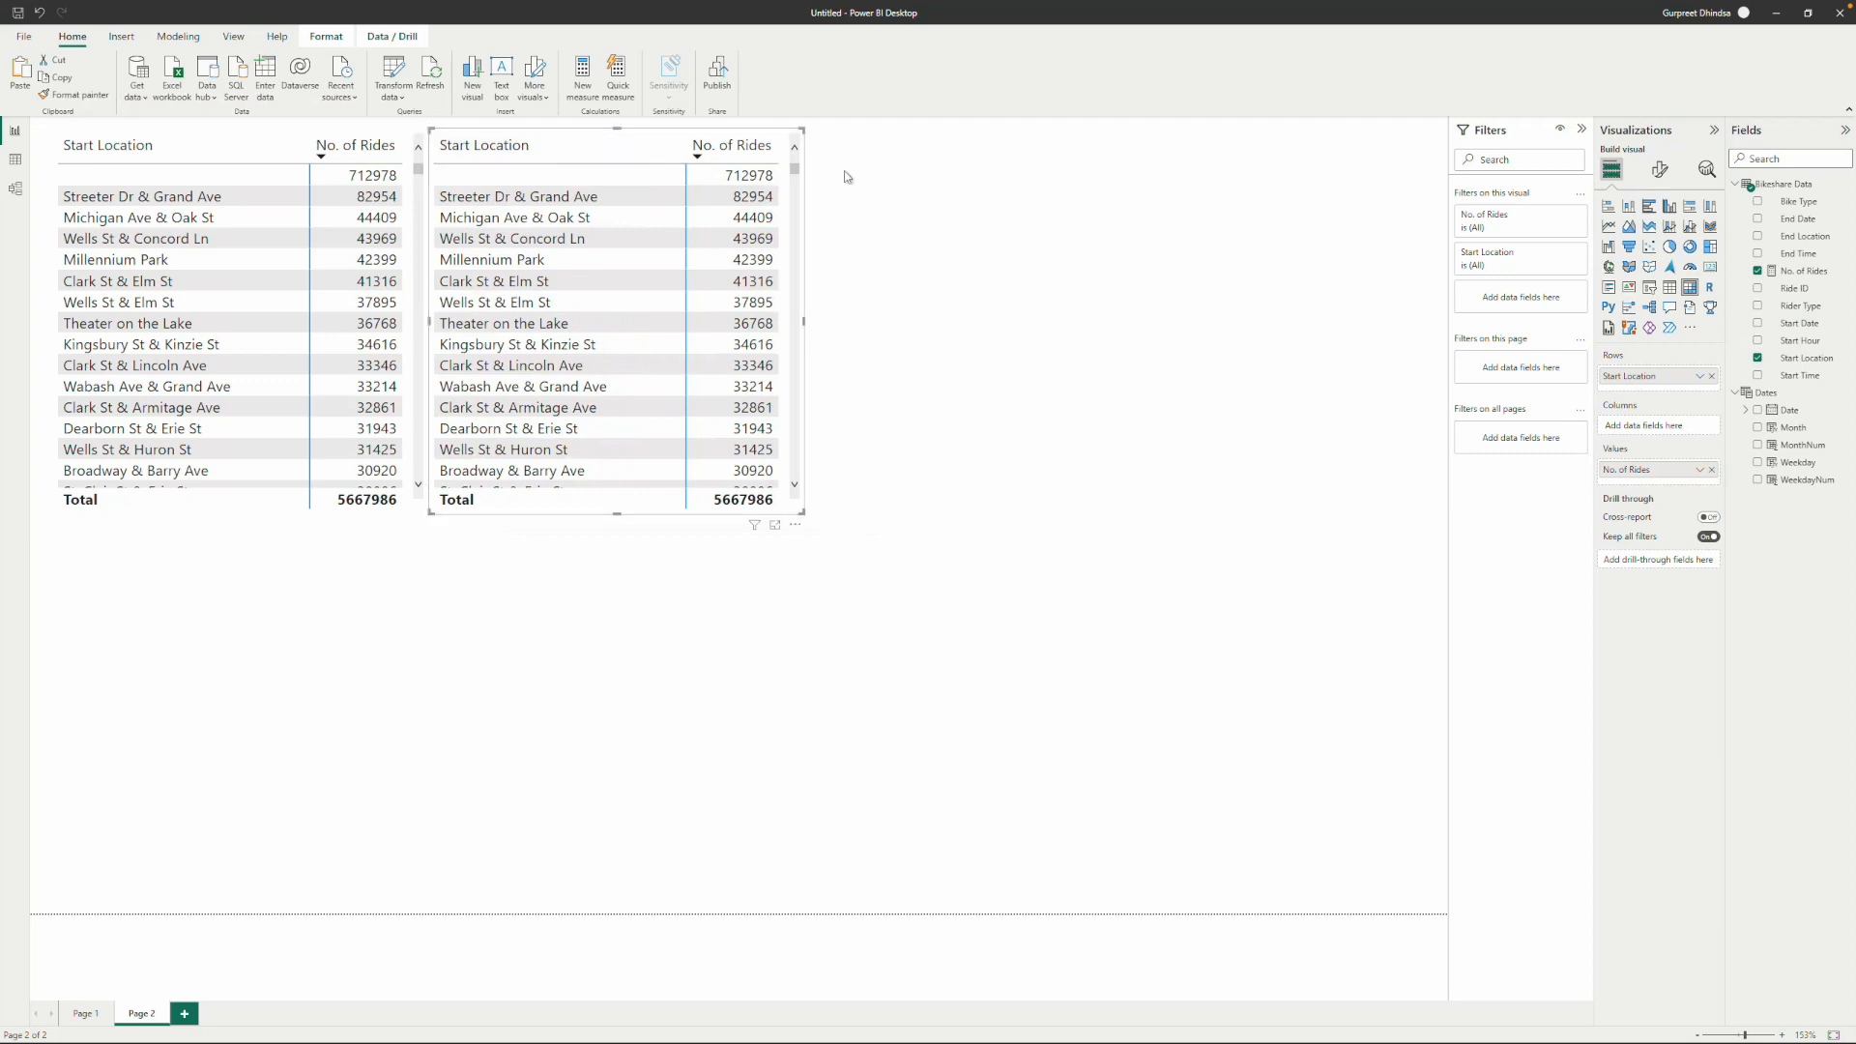
# In the copied matrix, replace Start Location with End Location in the rows and shift it slightly away from the original.
pyautogui.click(1711, 376)
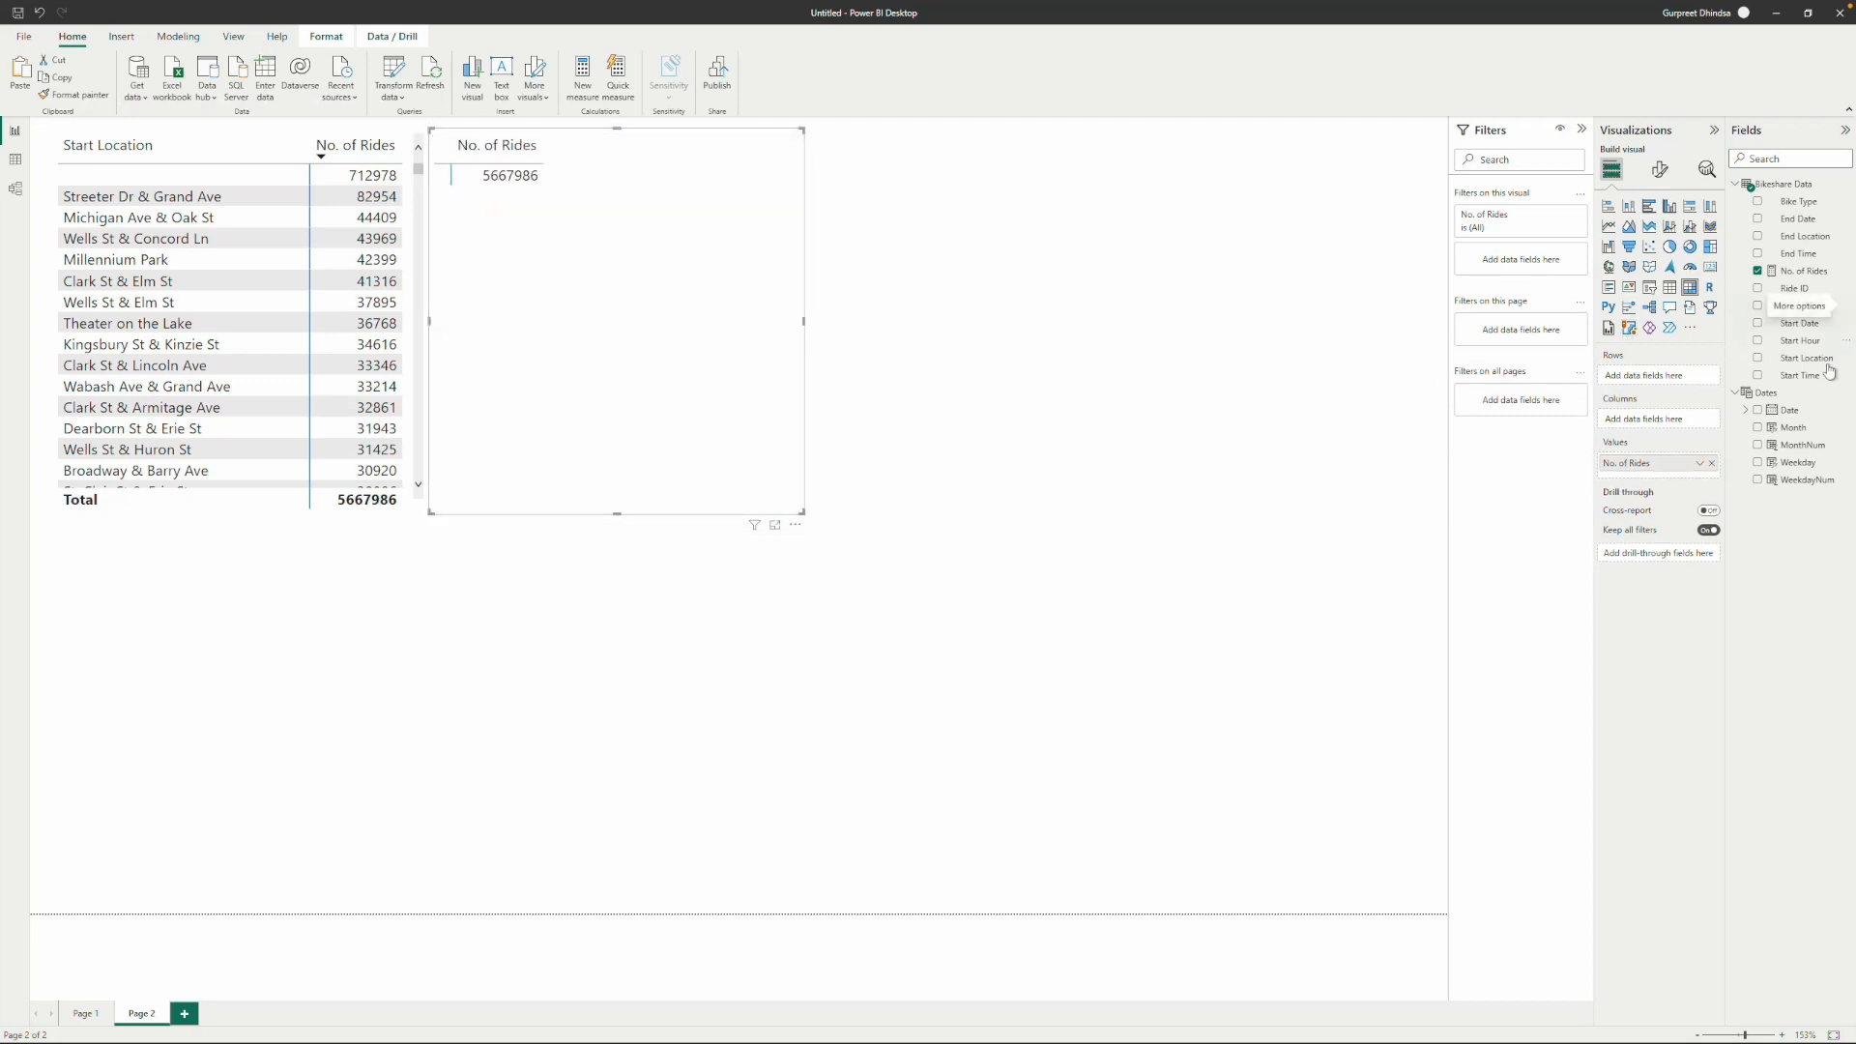
pyautogui.moveTo(1803, 241); pyautogui.dragTo(1687, 377)
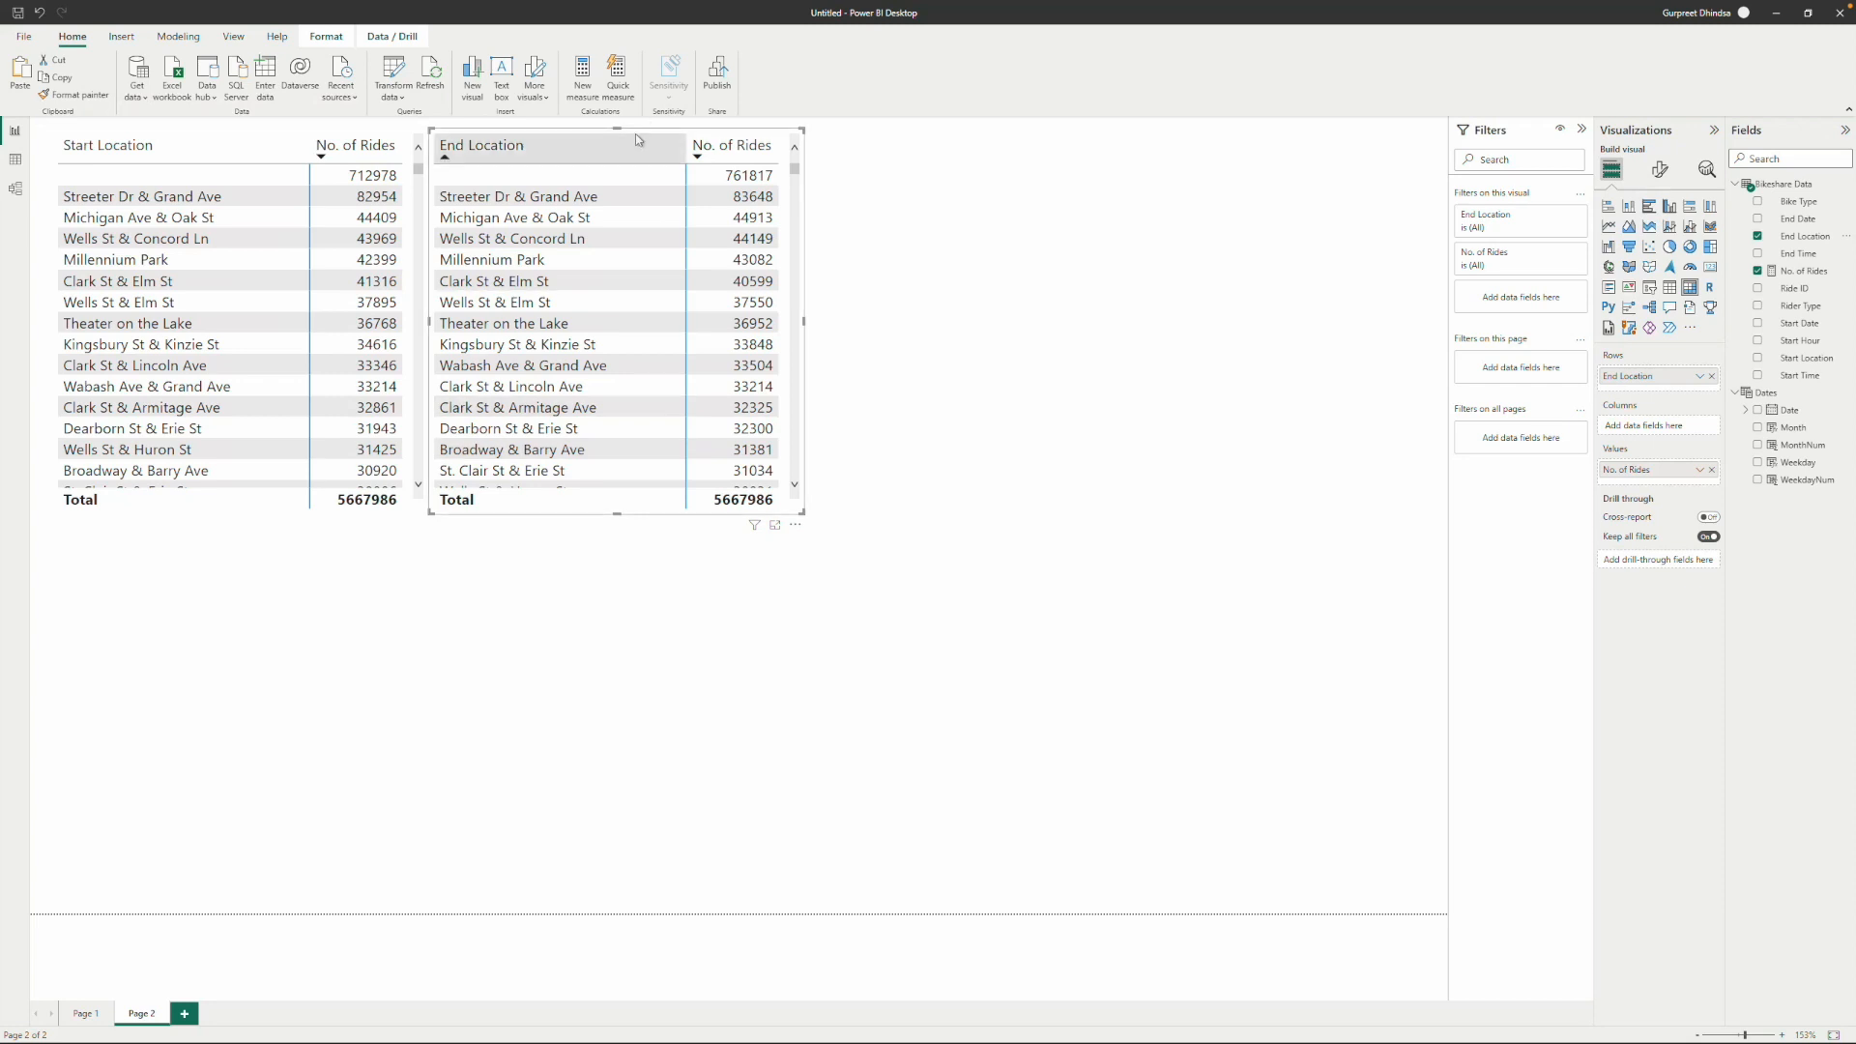
pyautogui.moveTo(628, 130); pyautogui.dragTo(646, 130)
pyautogui.click(745, 586)
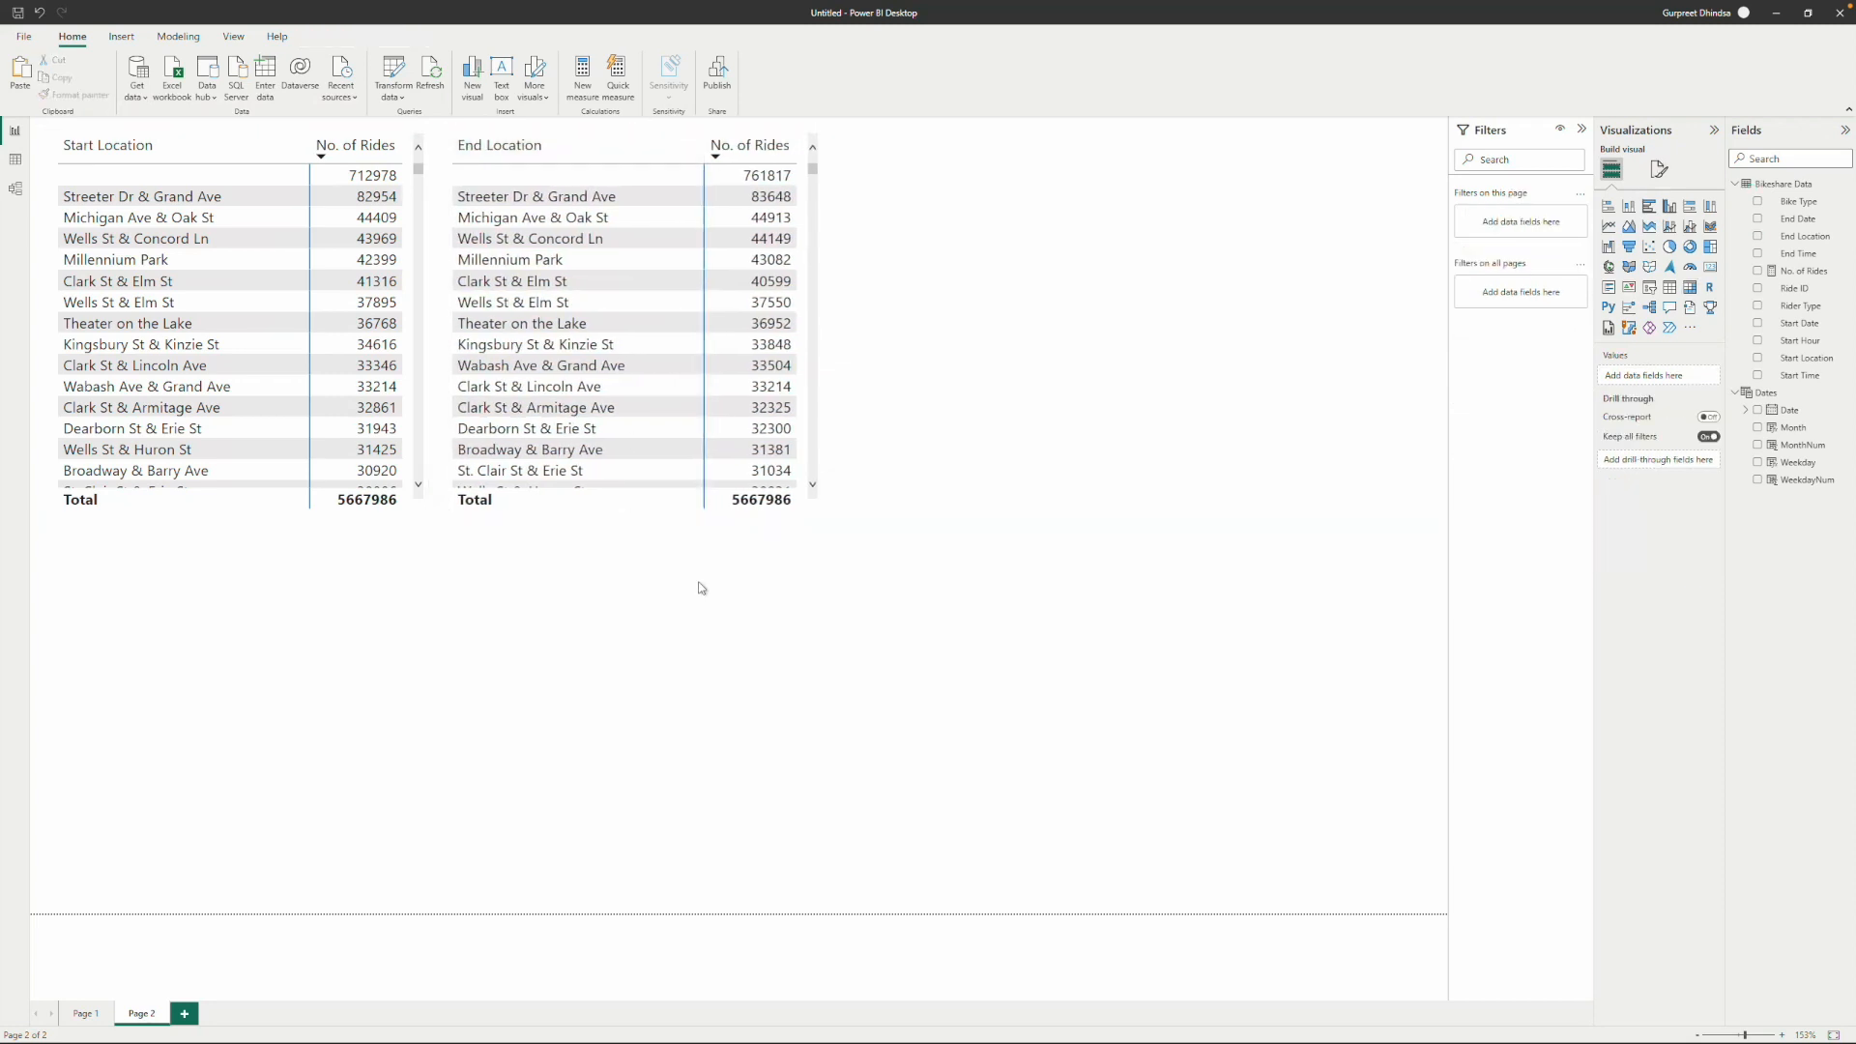
# Return to Page 1 and apply the dark Innovate theme to the report.
pyautogui.click(86, 1013)
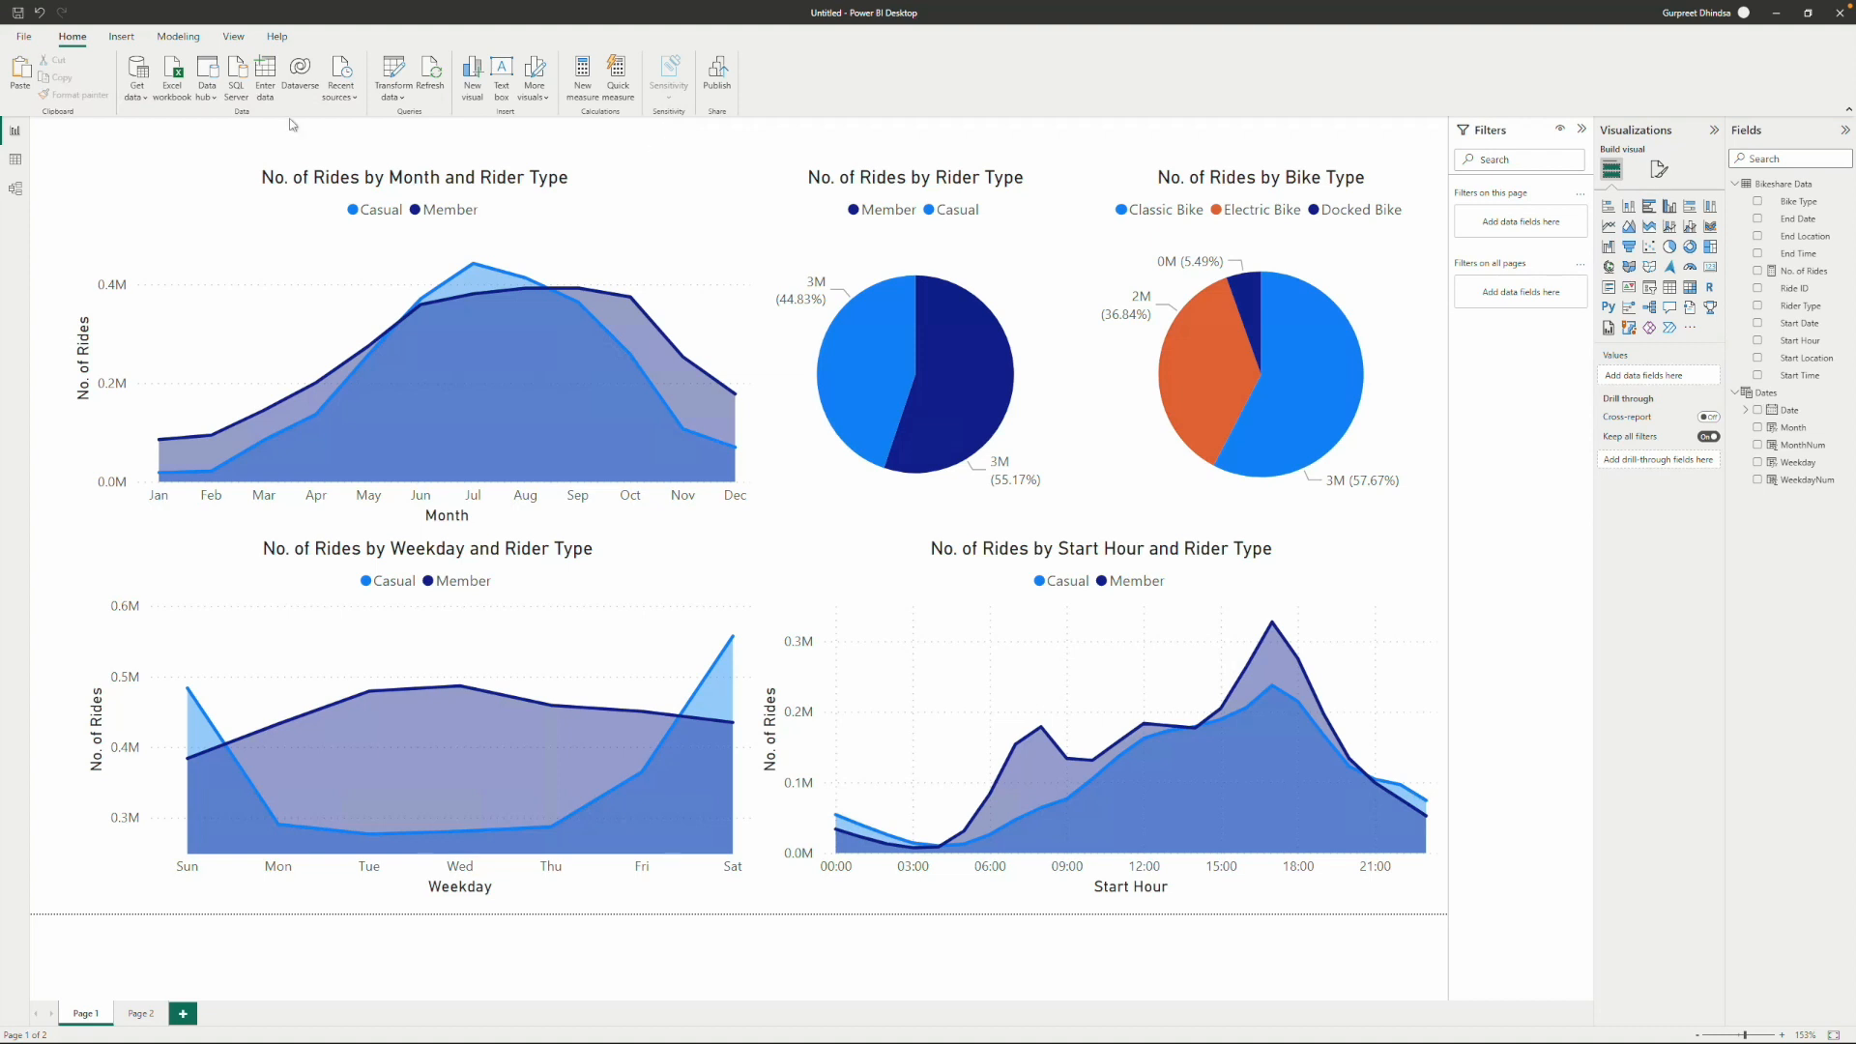
pyautogui.click(233, 39)
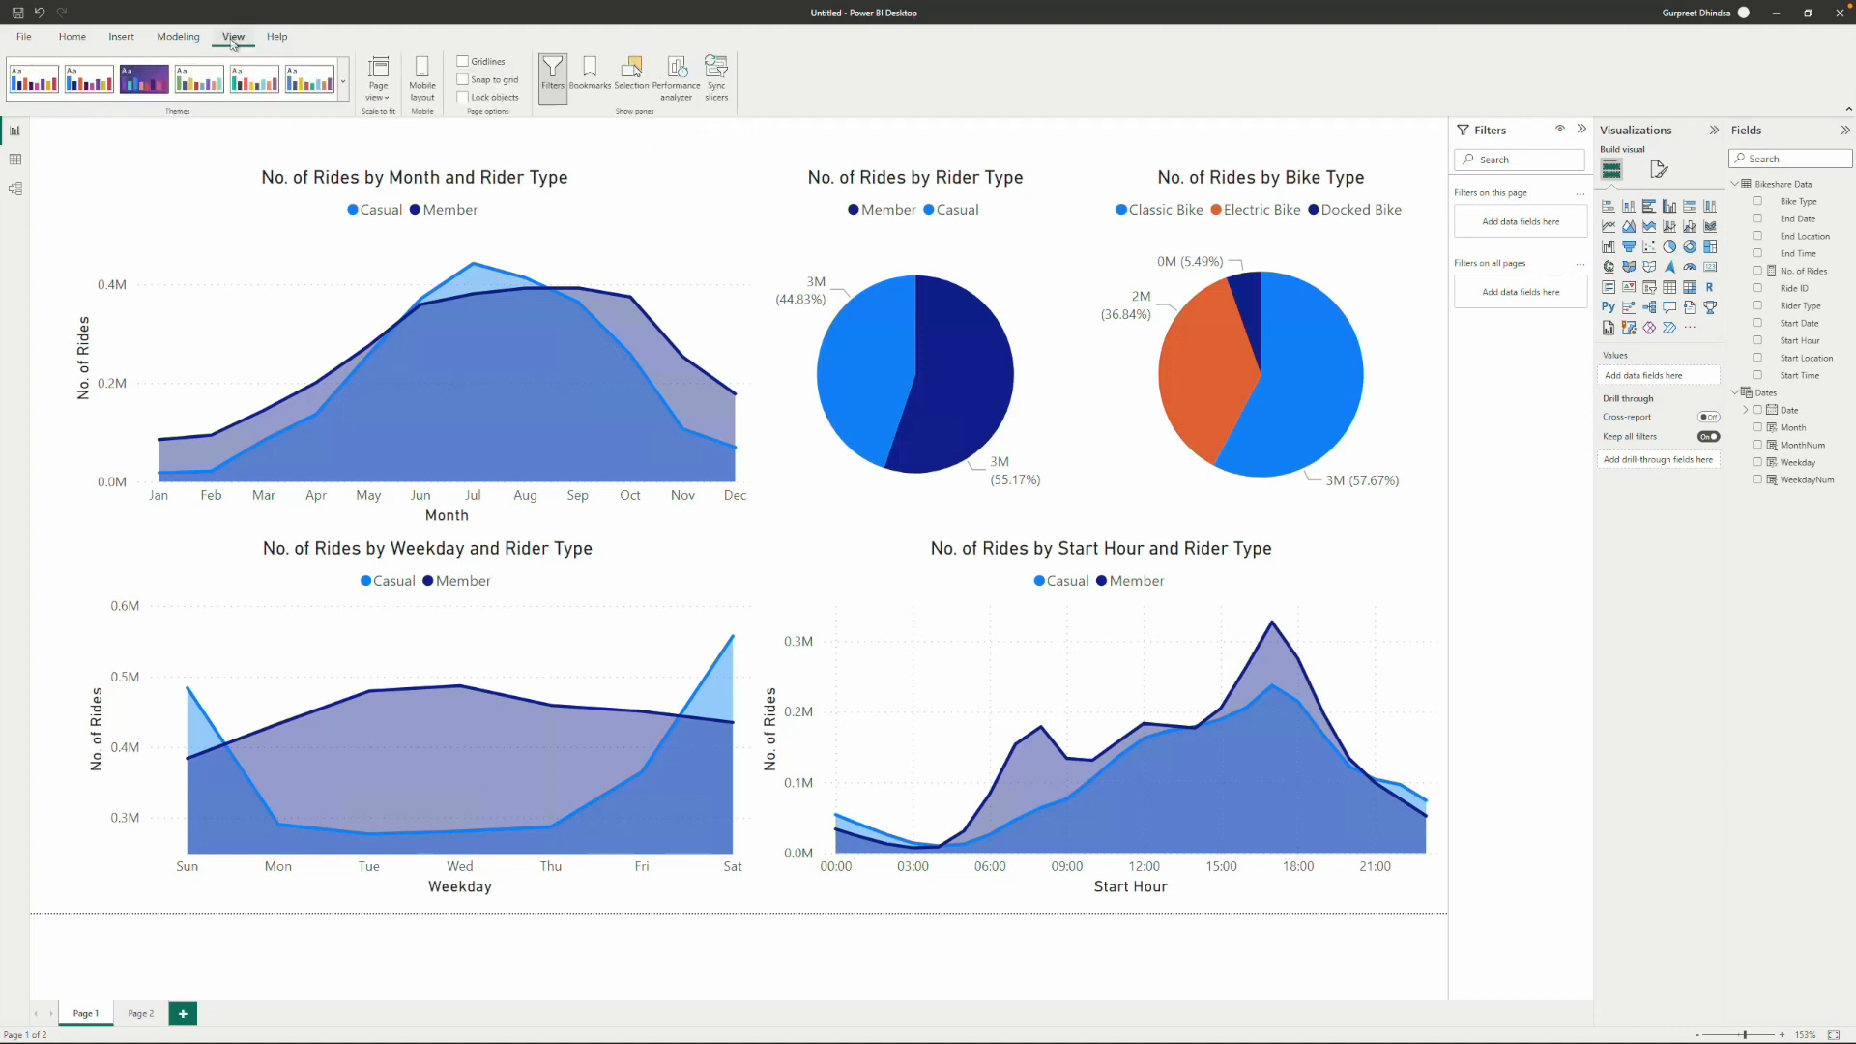
pyautogui.click(345, 94)
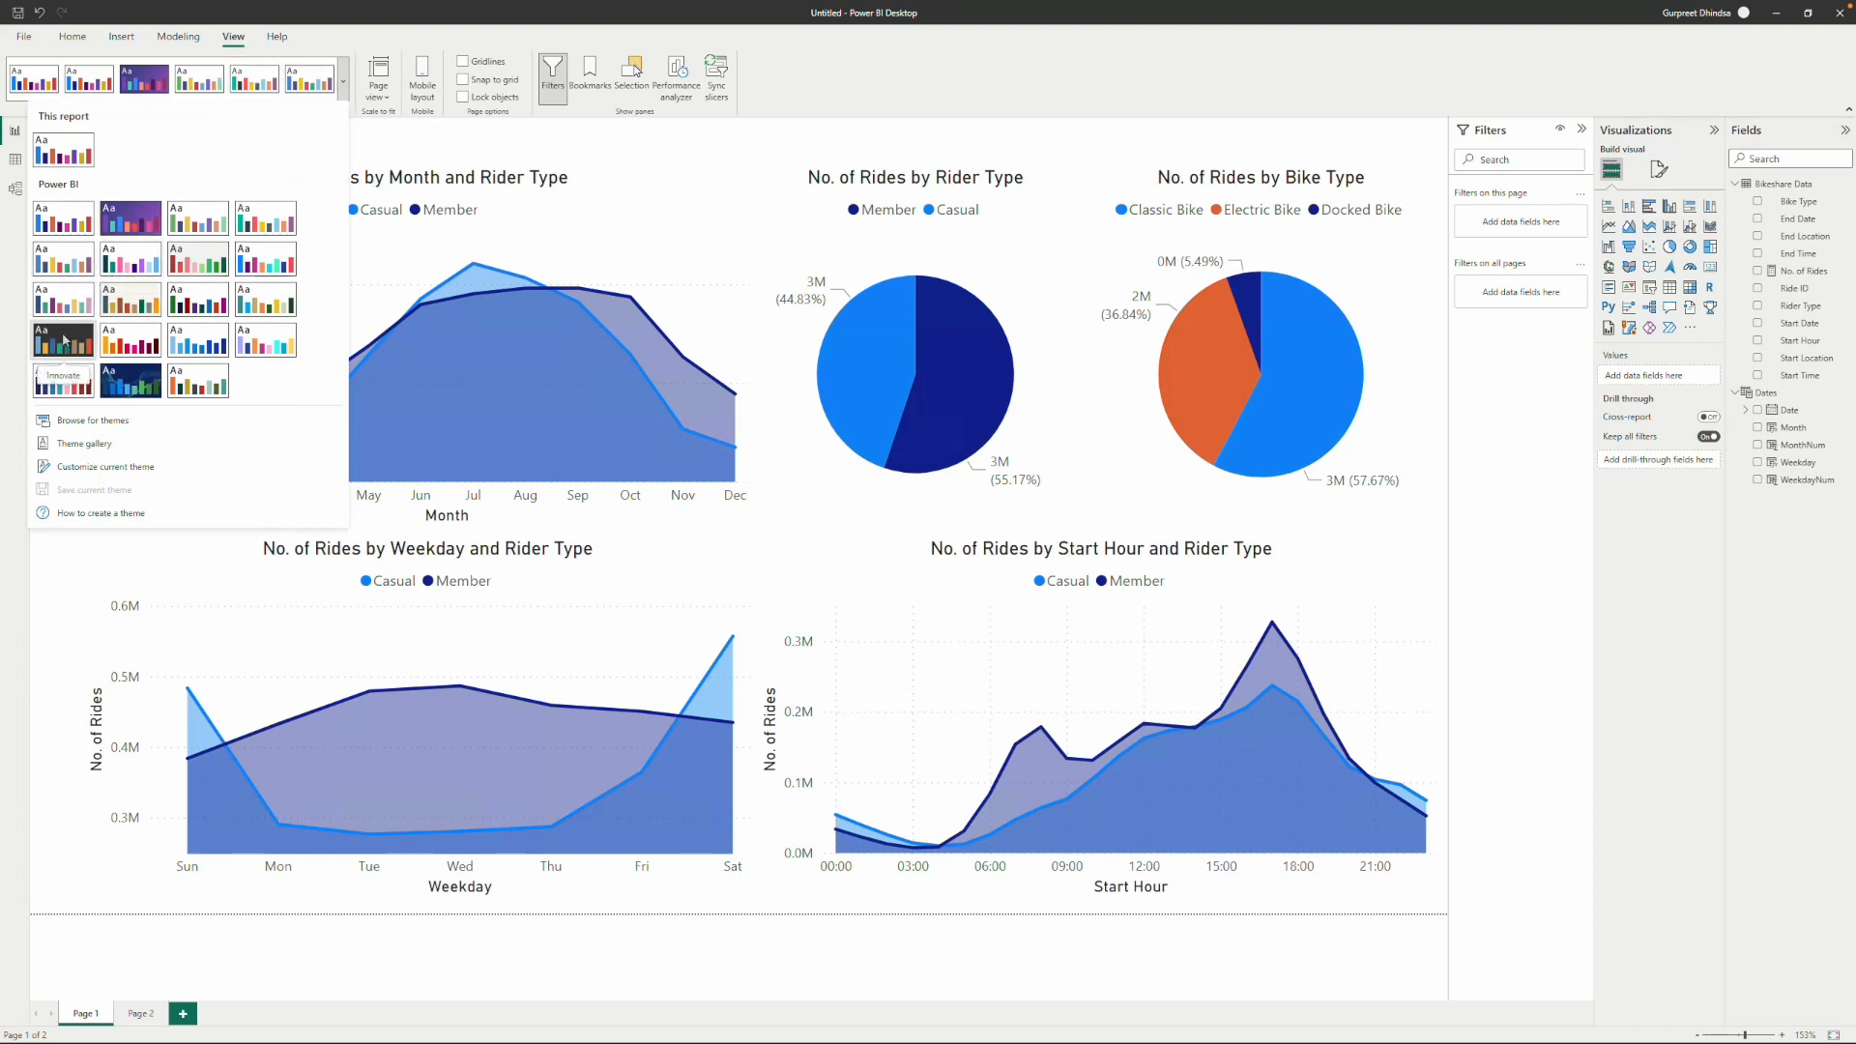
pyautogui.click(64, 340)
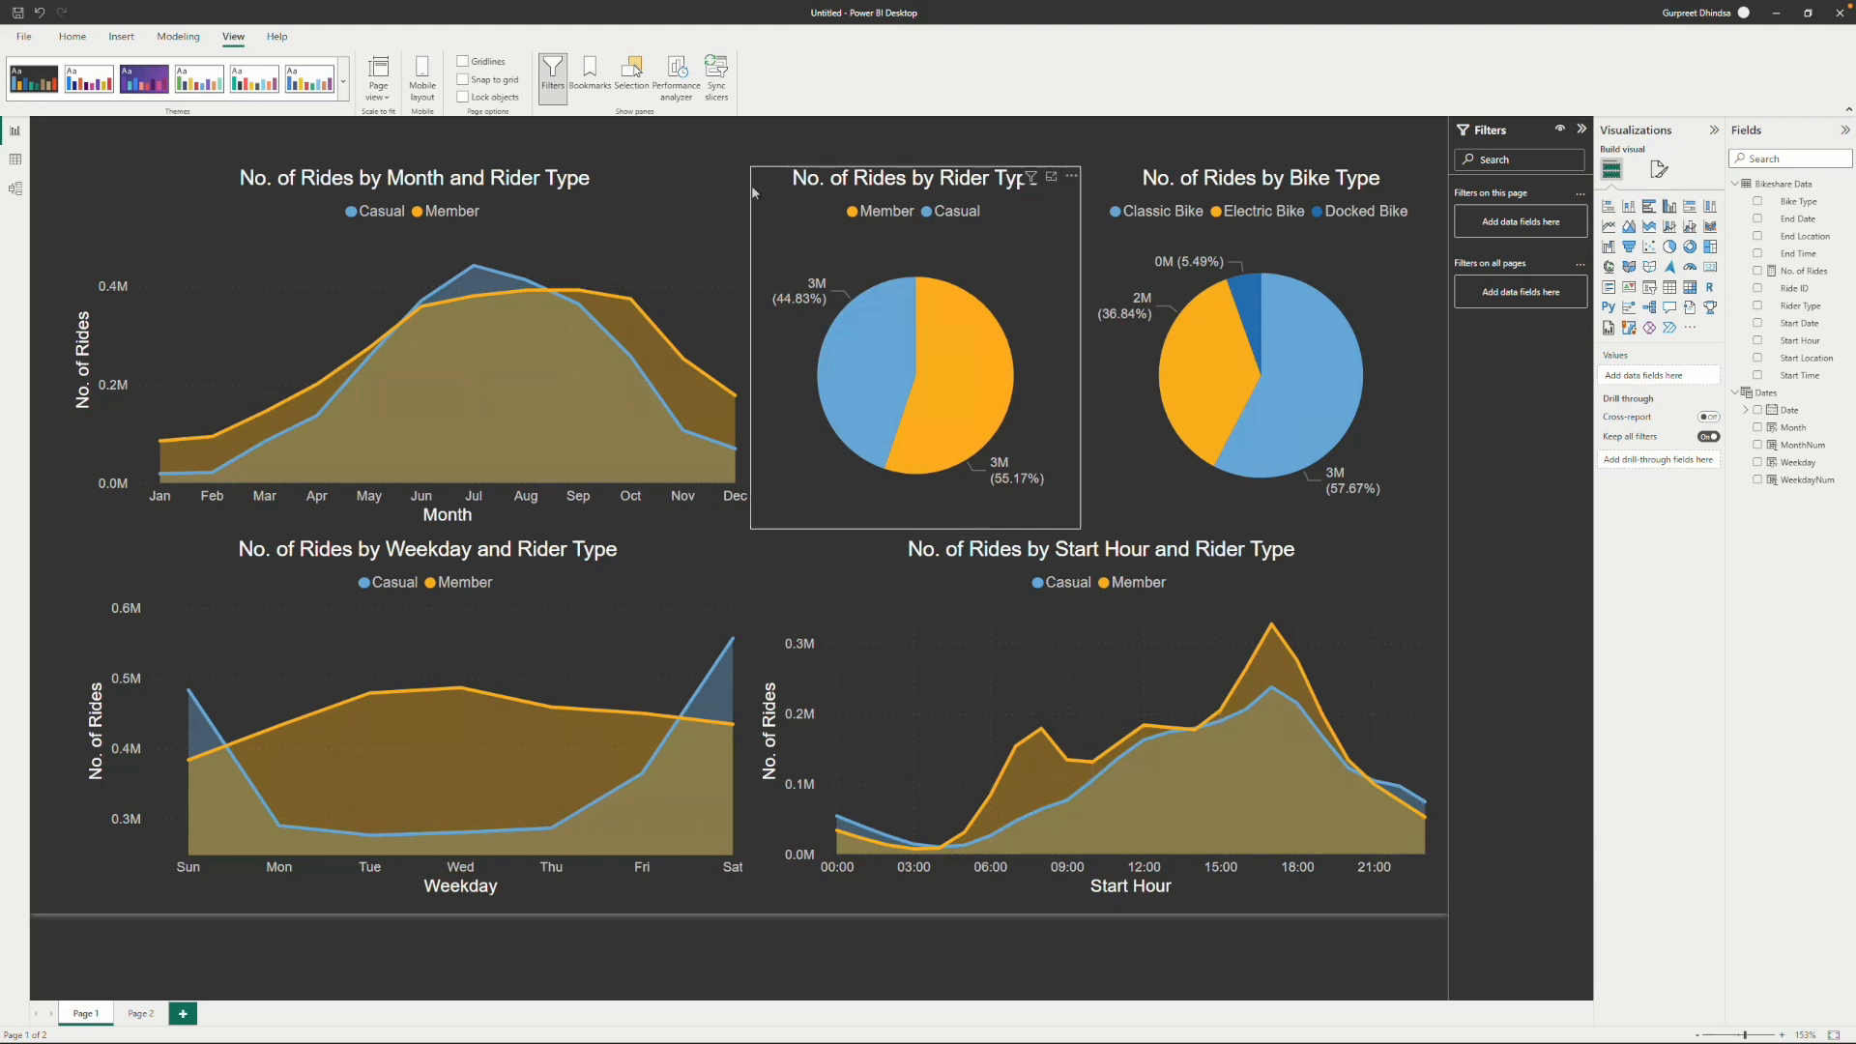
# Select the Weekday and Start Hour charts together and move both slightly down toward the page's lower edge.
pyautogui.moveTo(677, 131); pyautogui.dragTo(1128, 554)
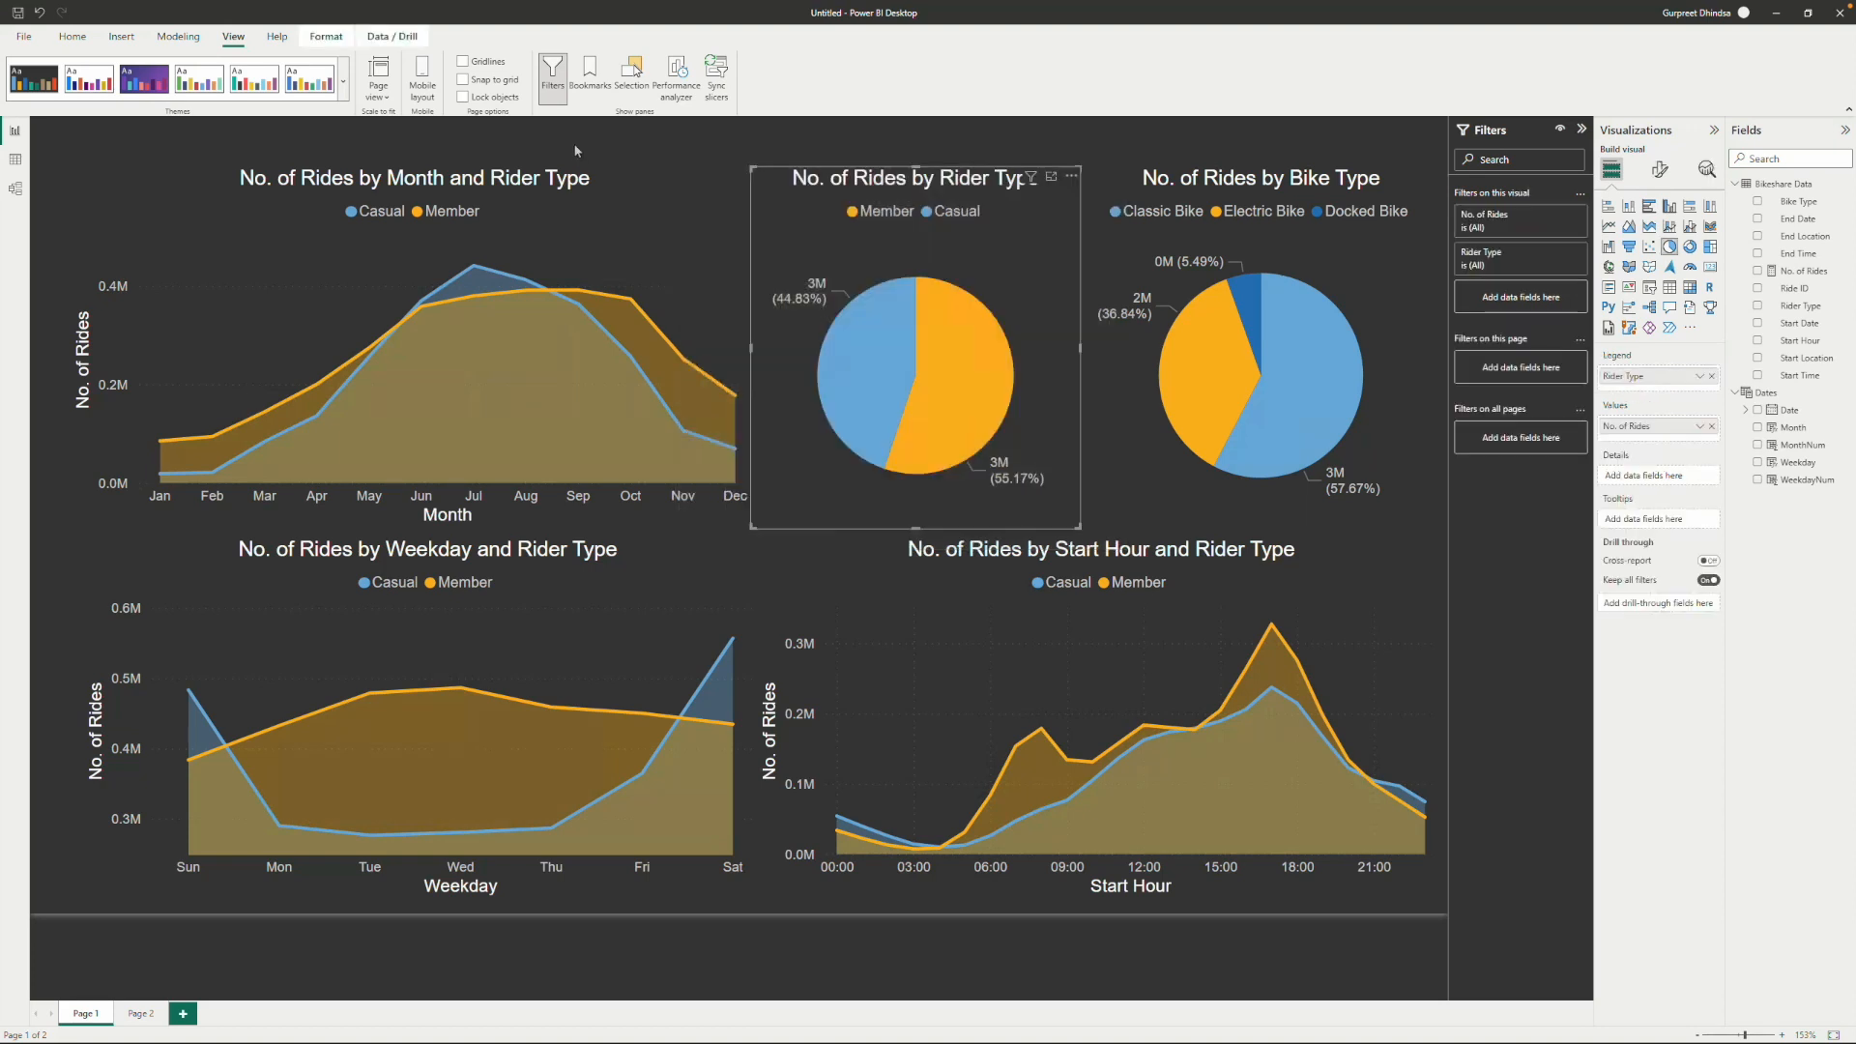
pyautogui.click(659, 187)
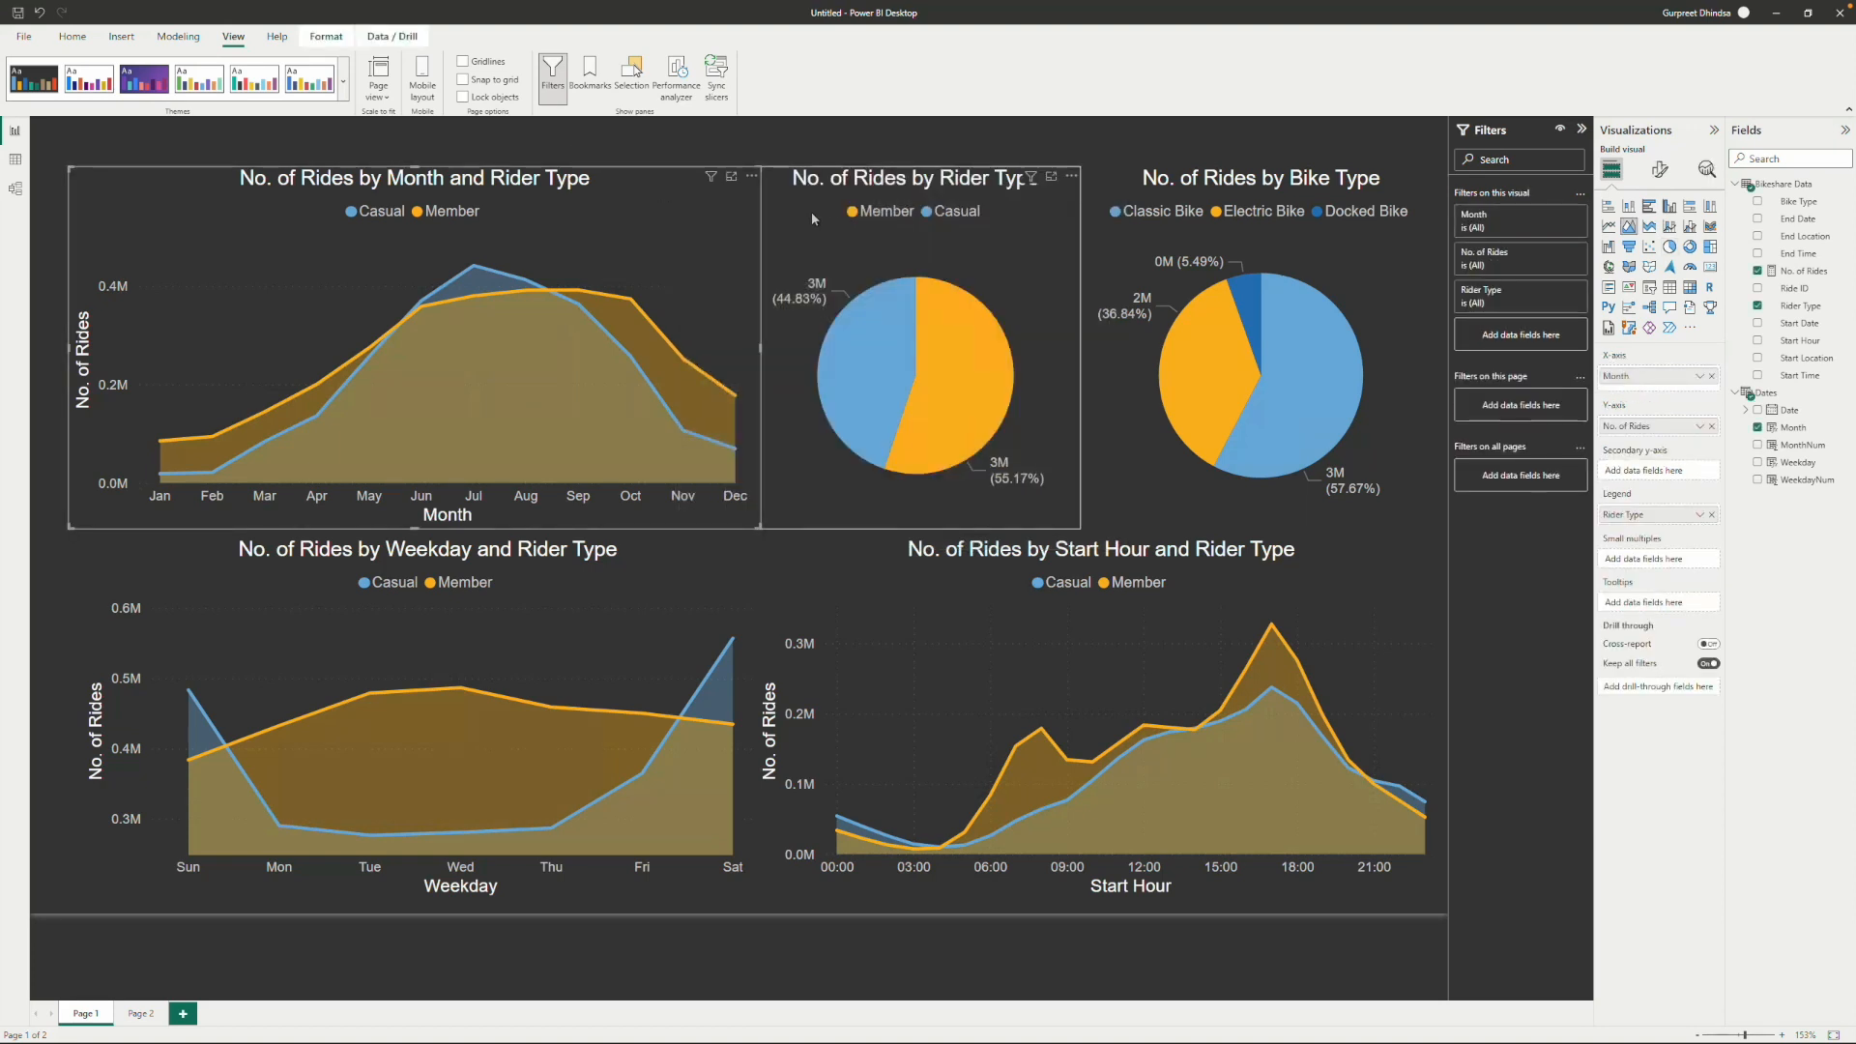
pyautogui.click(682, 583)
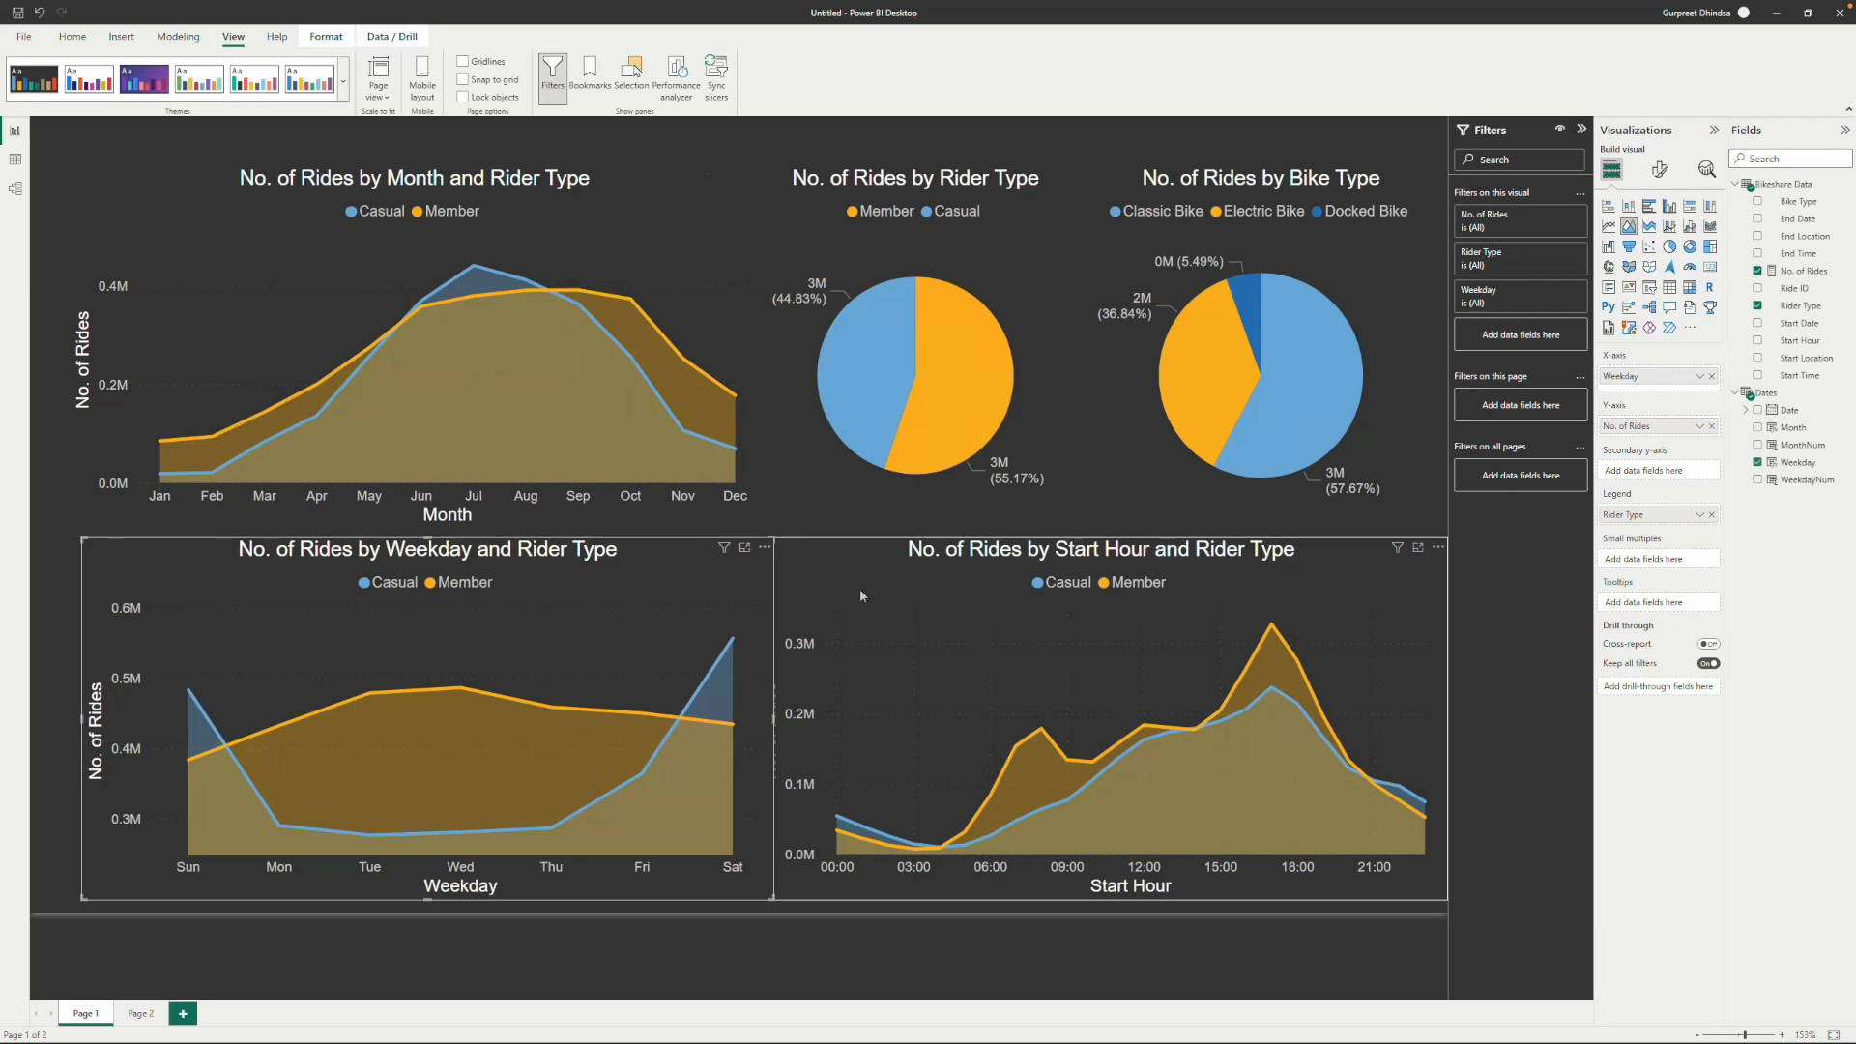
pyautogui.keyDown('ctrl'); pyautogui.click(862, 590); pyautogui.keyUp('ctrl')
pyautogui.moveTo(863, 590); pyautogui.dragTo(863, 601)
# Shift the Weekday chart toward the page's left margin and widen it slightly toward the Start Hour chart.
pyautogui.click(657, 586)
pyautogui.moveTo(658, 577); pyautogui.dragTo(615, 574)
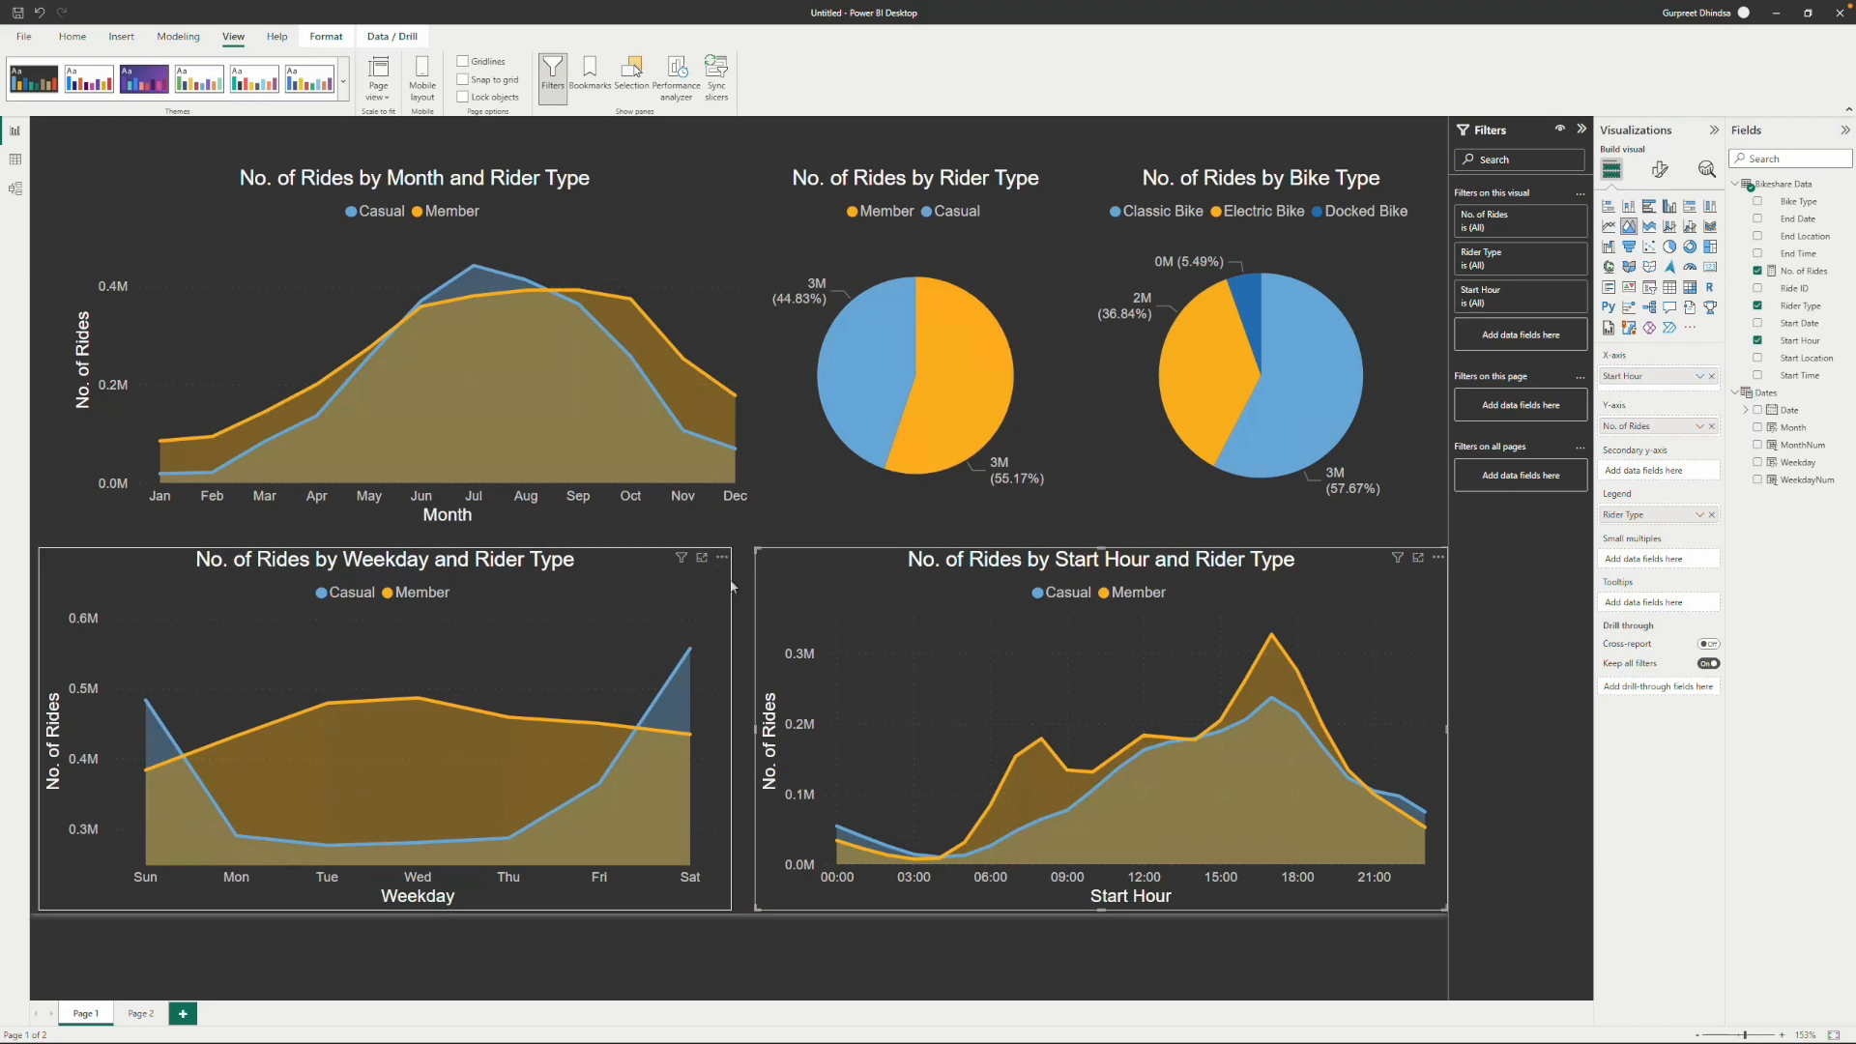
pyautogui.moveTo(730, 727); pyautogui.dragTo(746, 728)
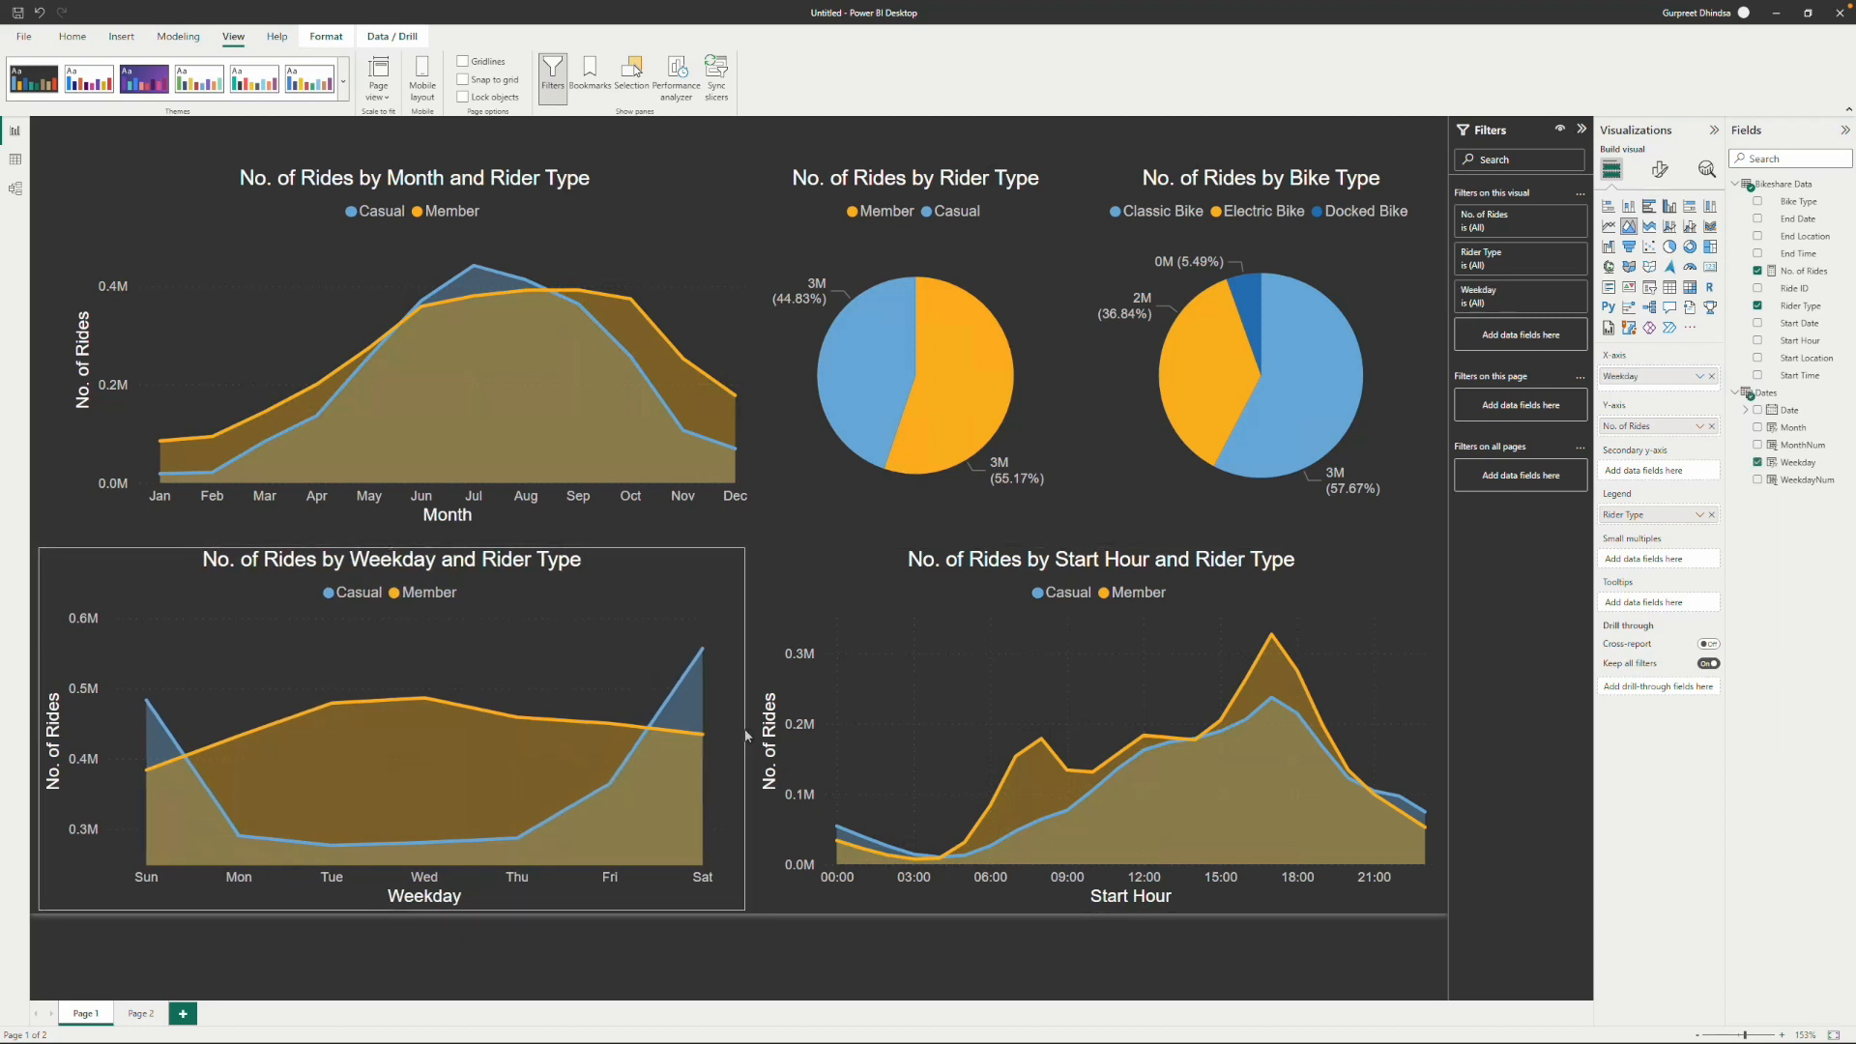
# Narrow the Start Hour chart slightly and position it with small gaps to the Weekday chart and the page edge.
pyautogui.click(816, 565)
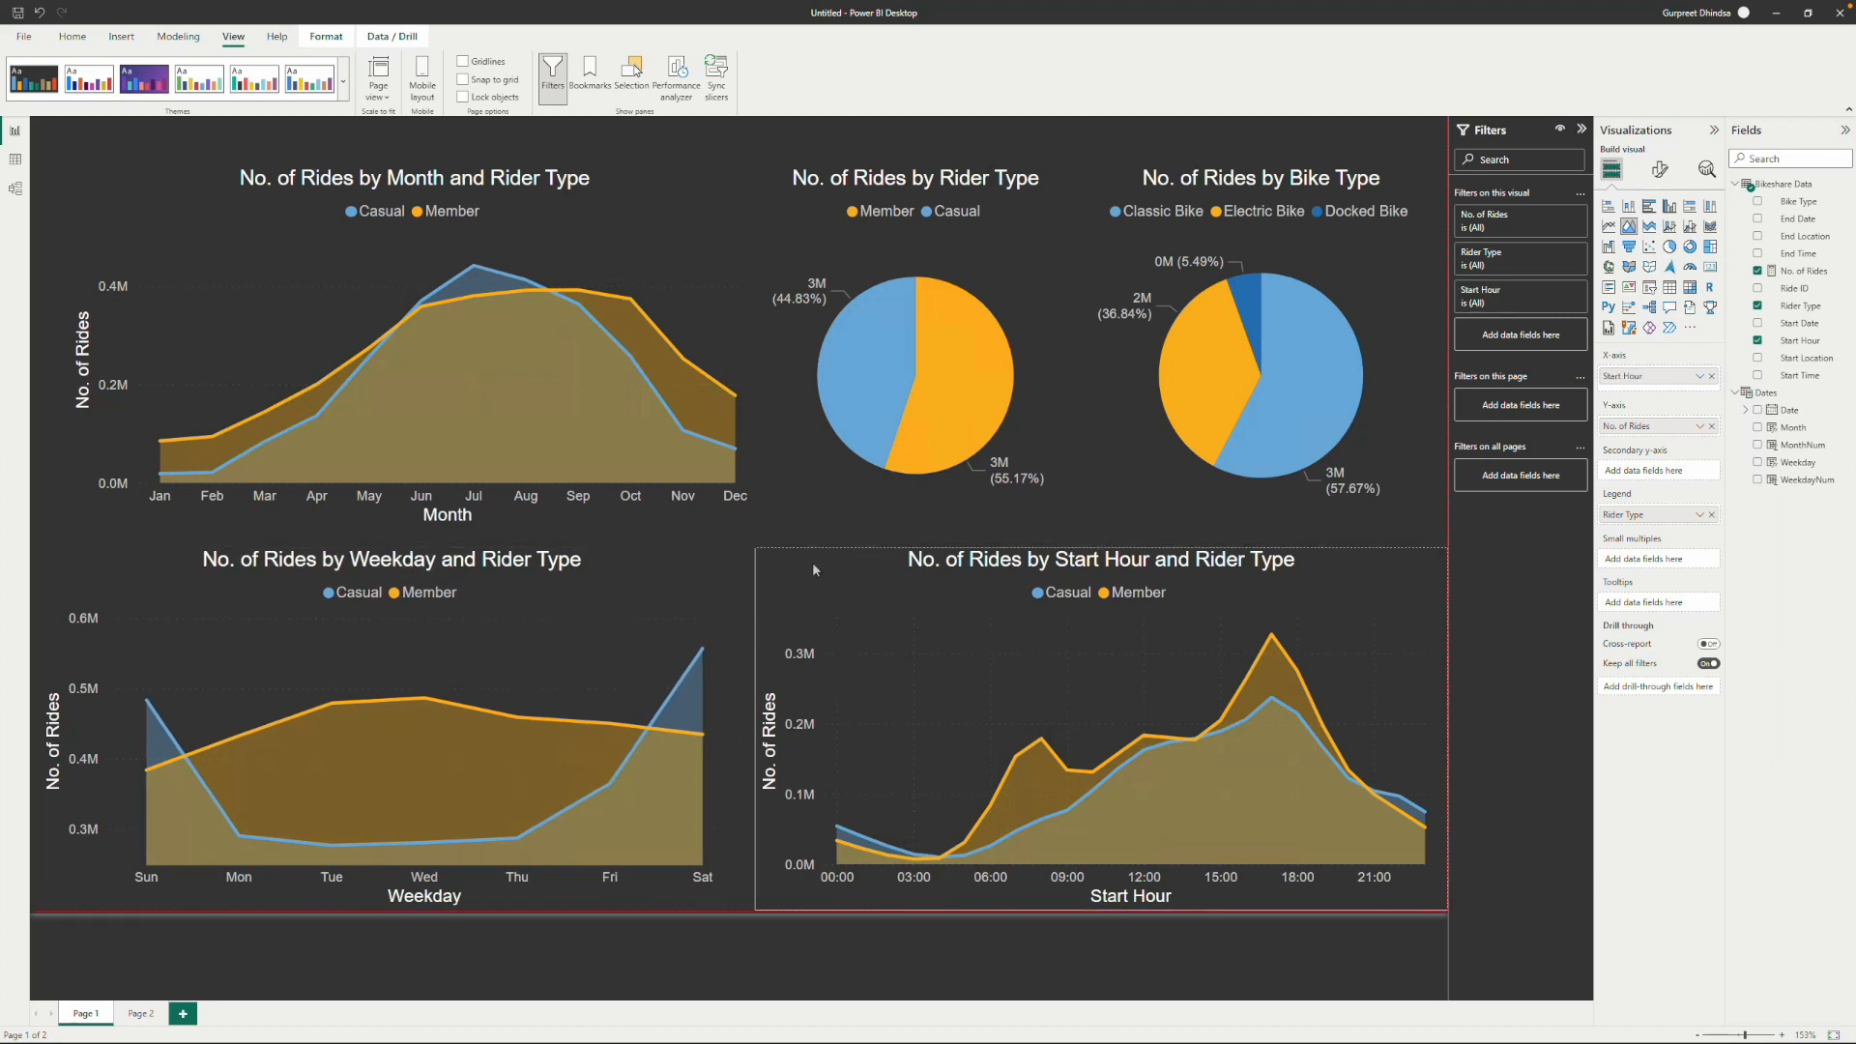
pyautogui.moveTo(1321, 597); pyautogui.dragTo(1300, 599)
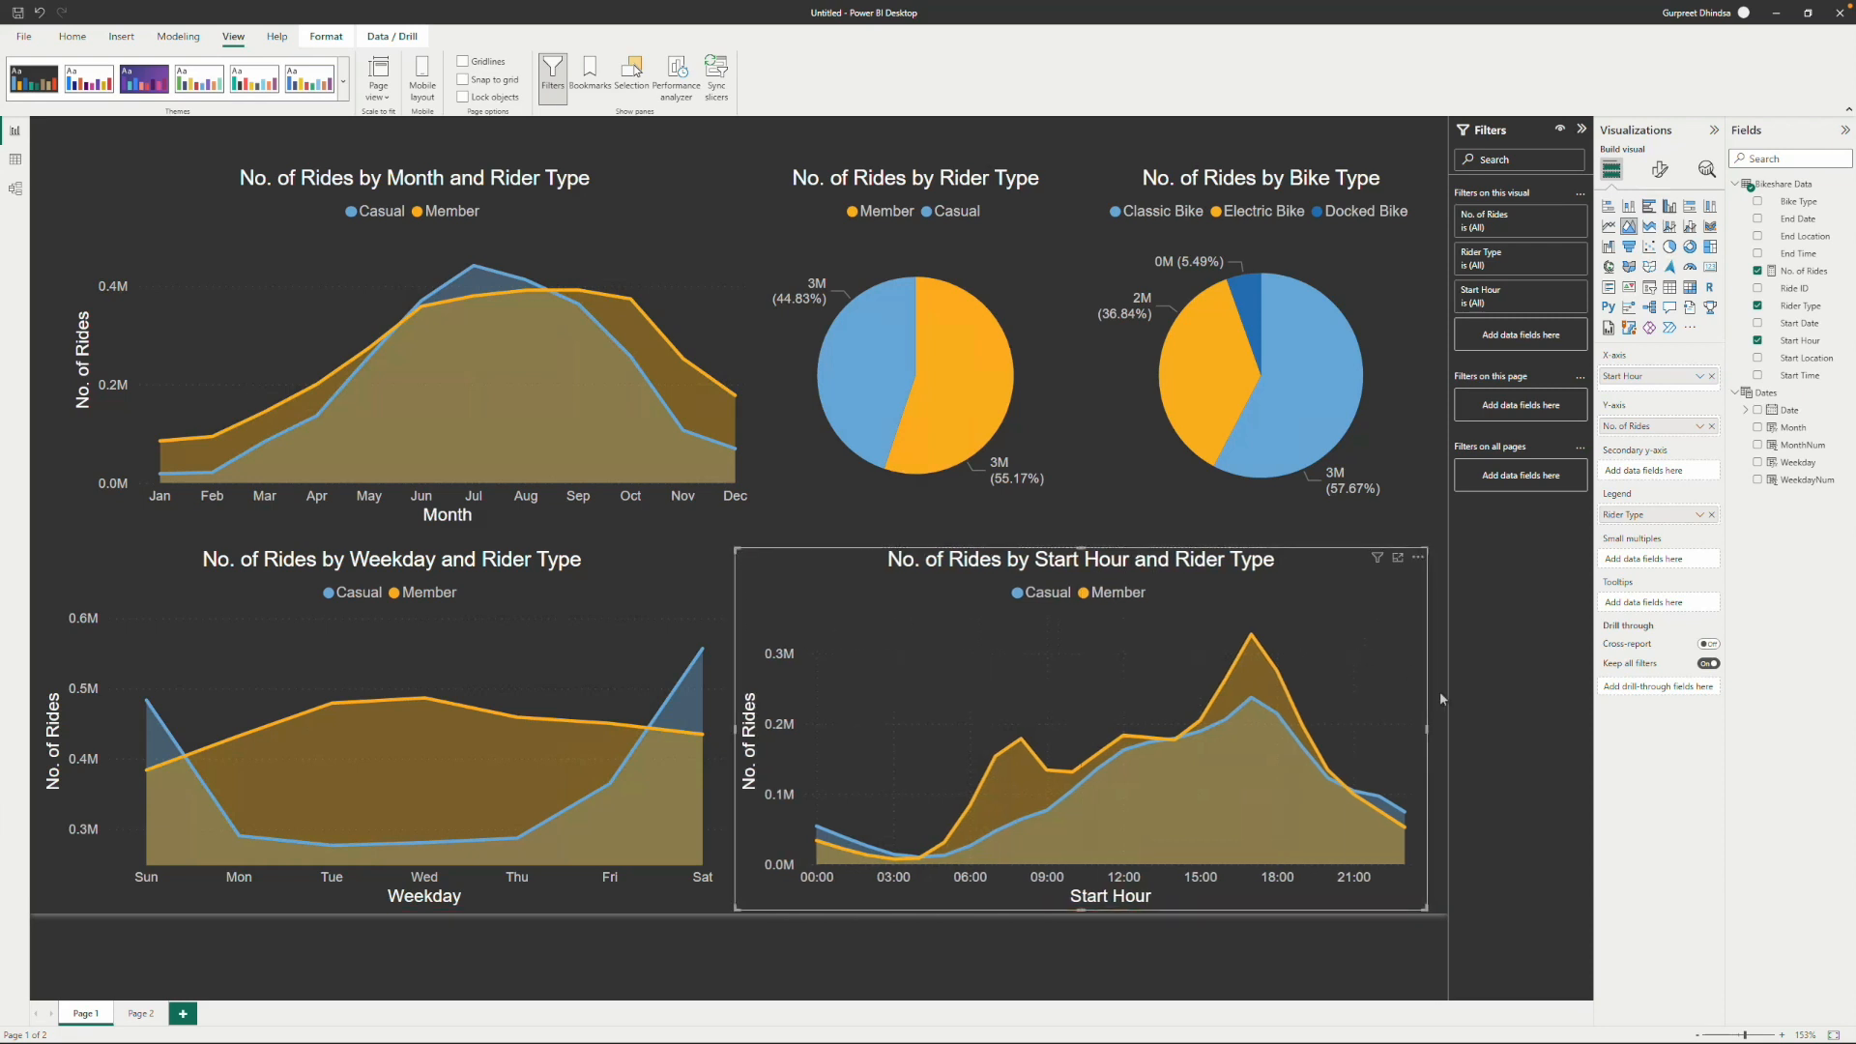
pyautogui.moveTo(1428, 726); pyautogui.dragTo(1418, 727)
pyautogui.moveTo(1354, 577); pyautogui.dragTo(1378, 576)
pyautogui.click(729, 568)
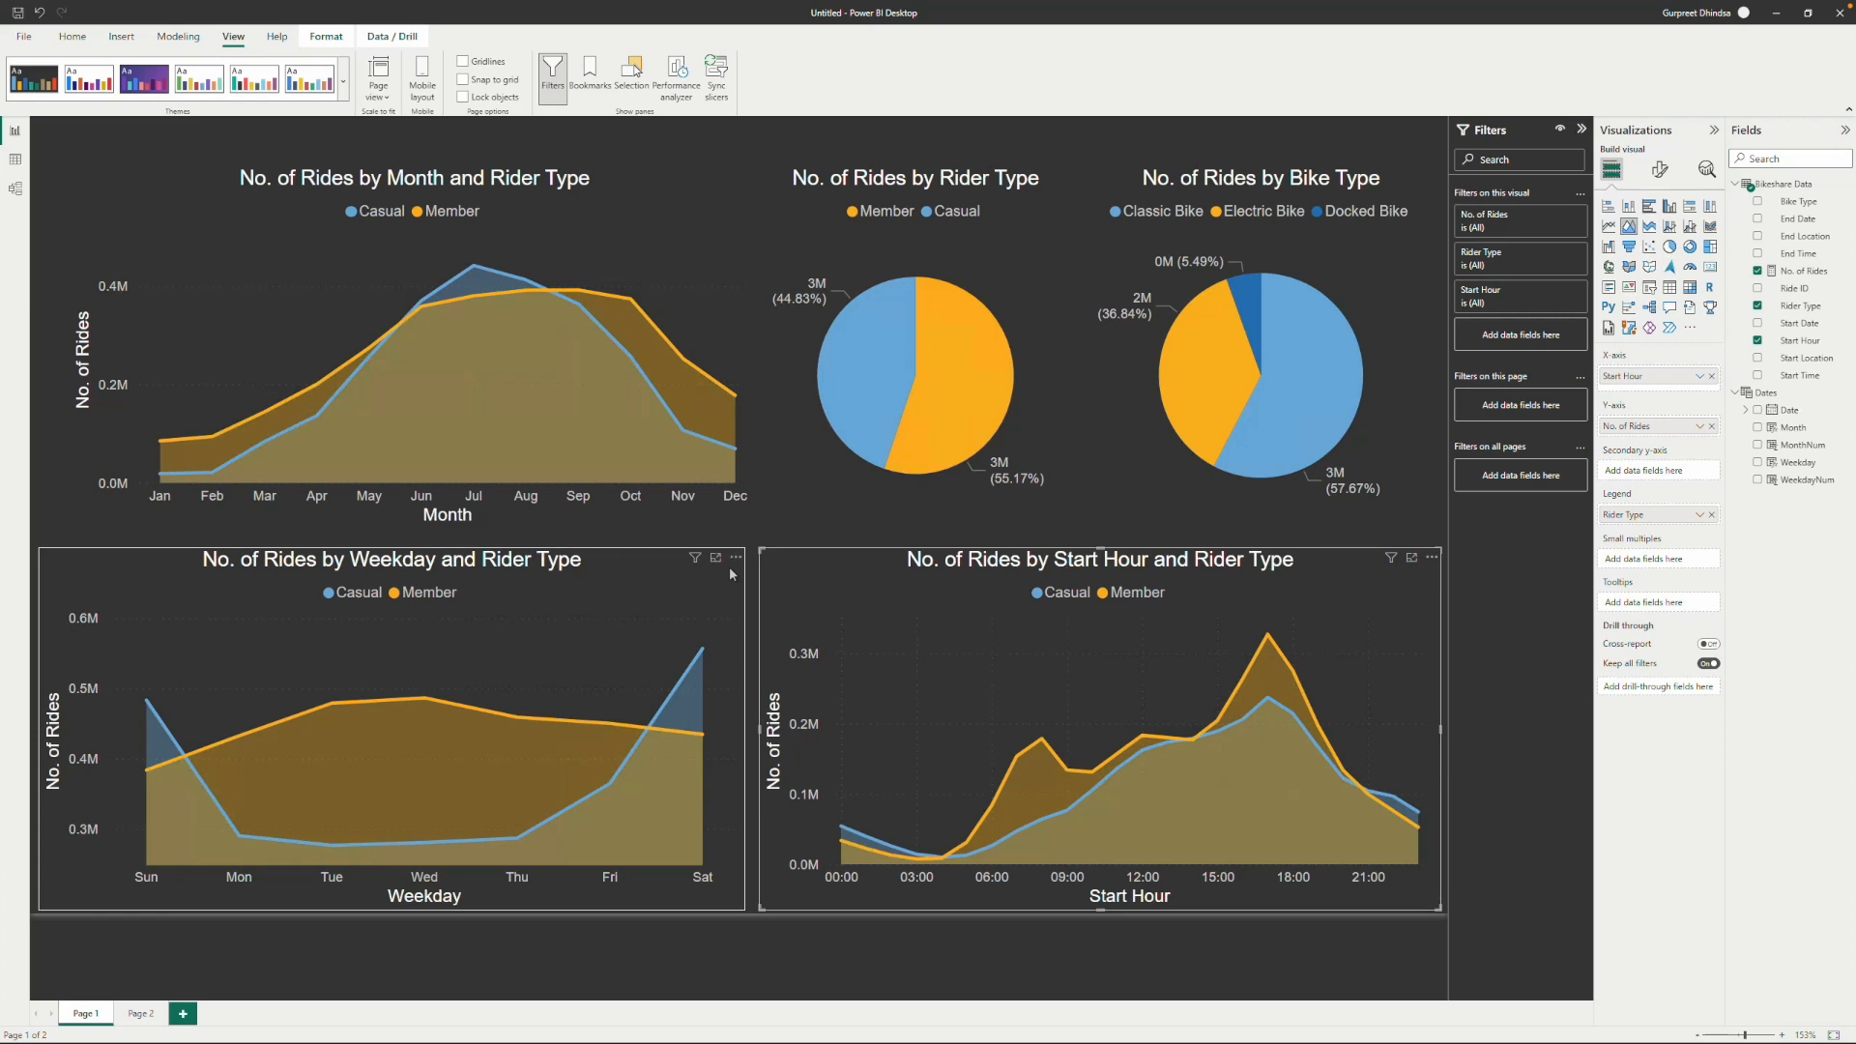
pyautogui.click(792, 549)
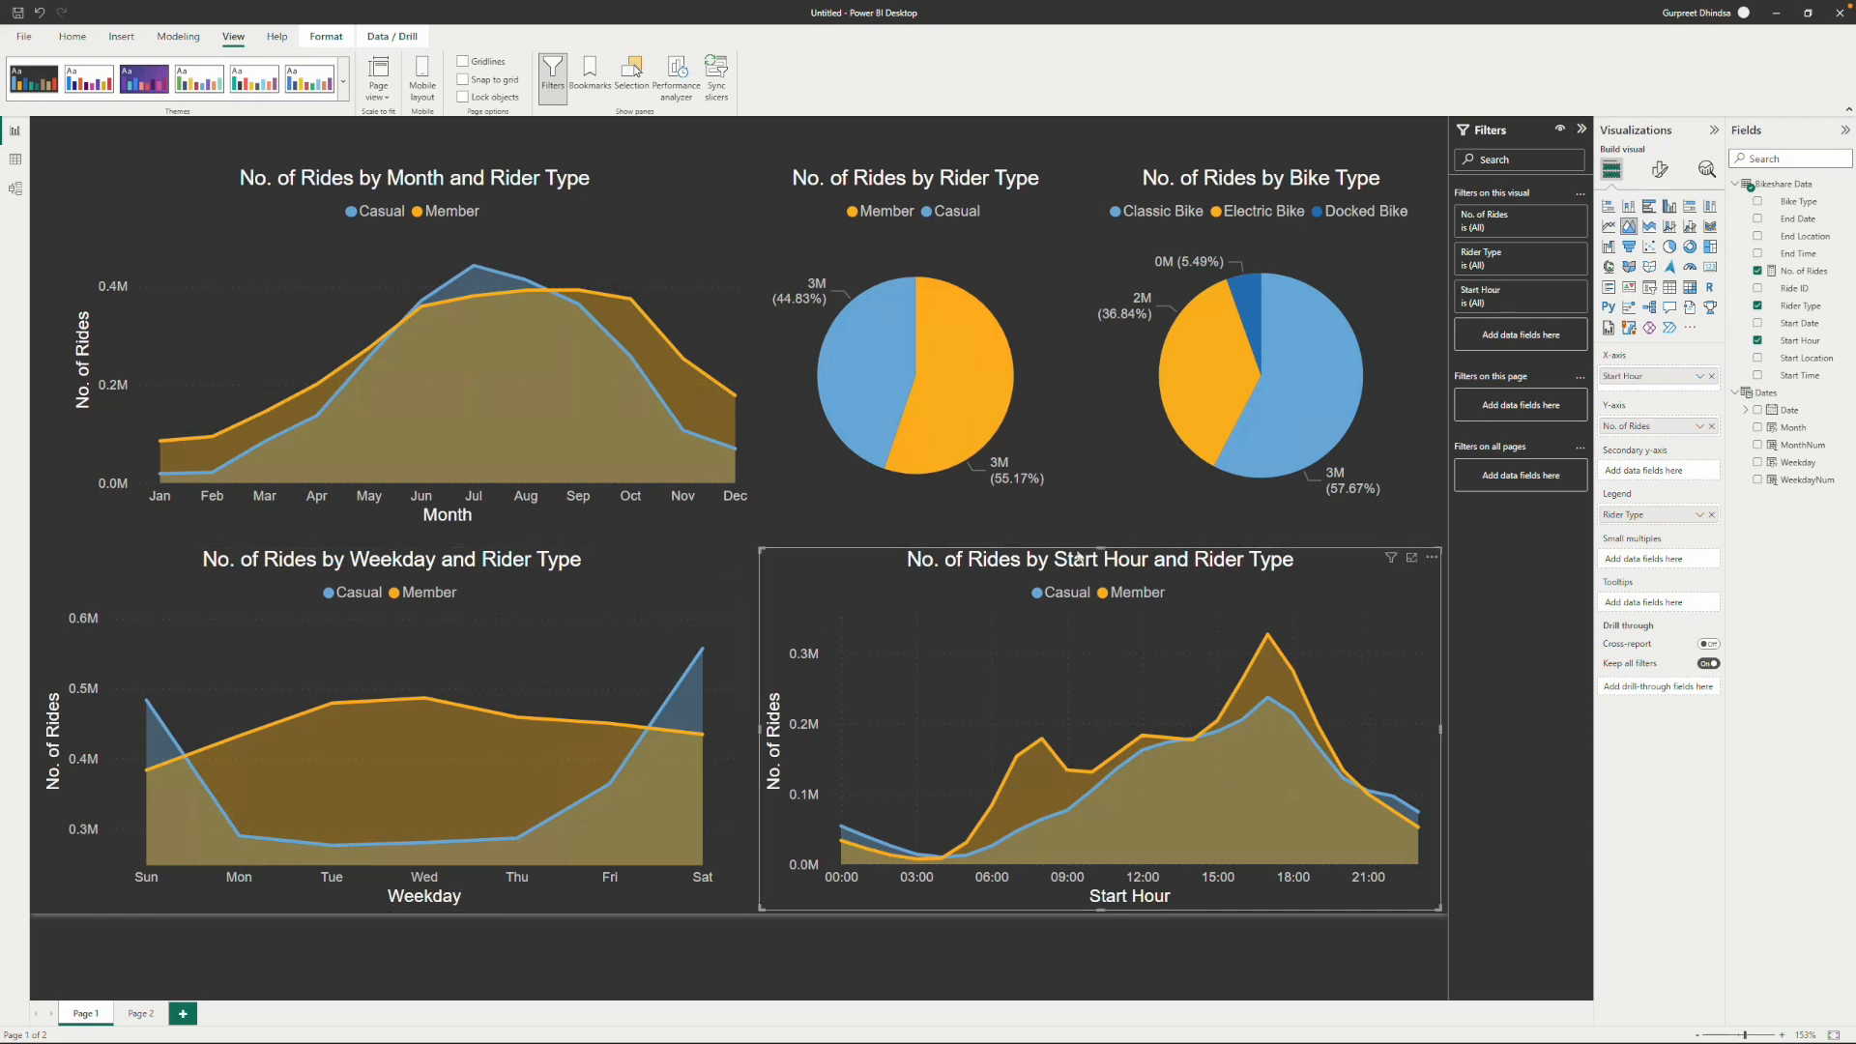
pyautogui.moveTo(1104, 547); pyautogui.dragTo(1104, 548)
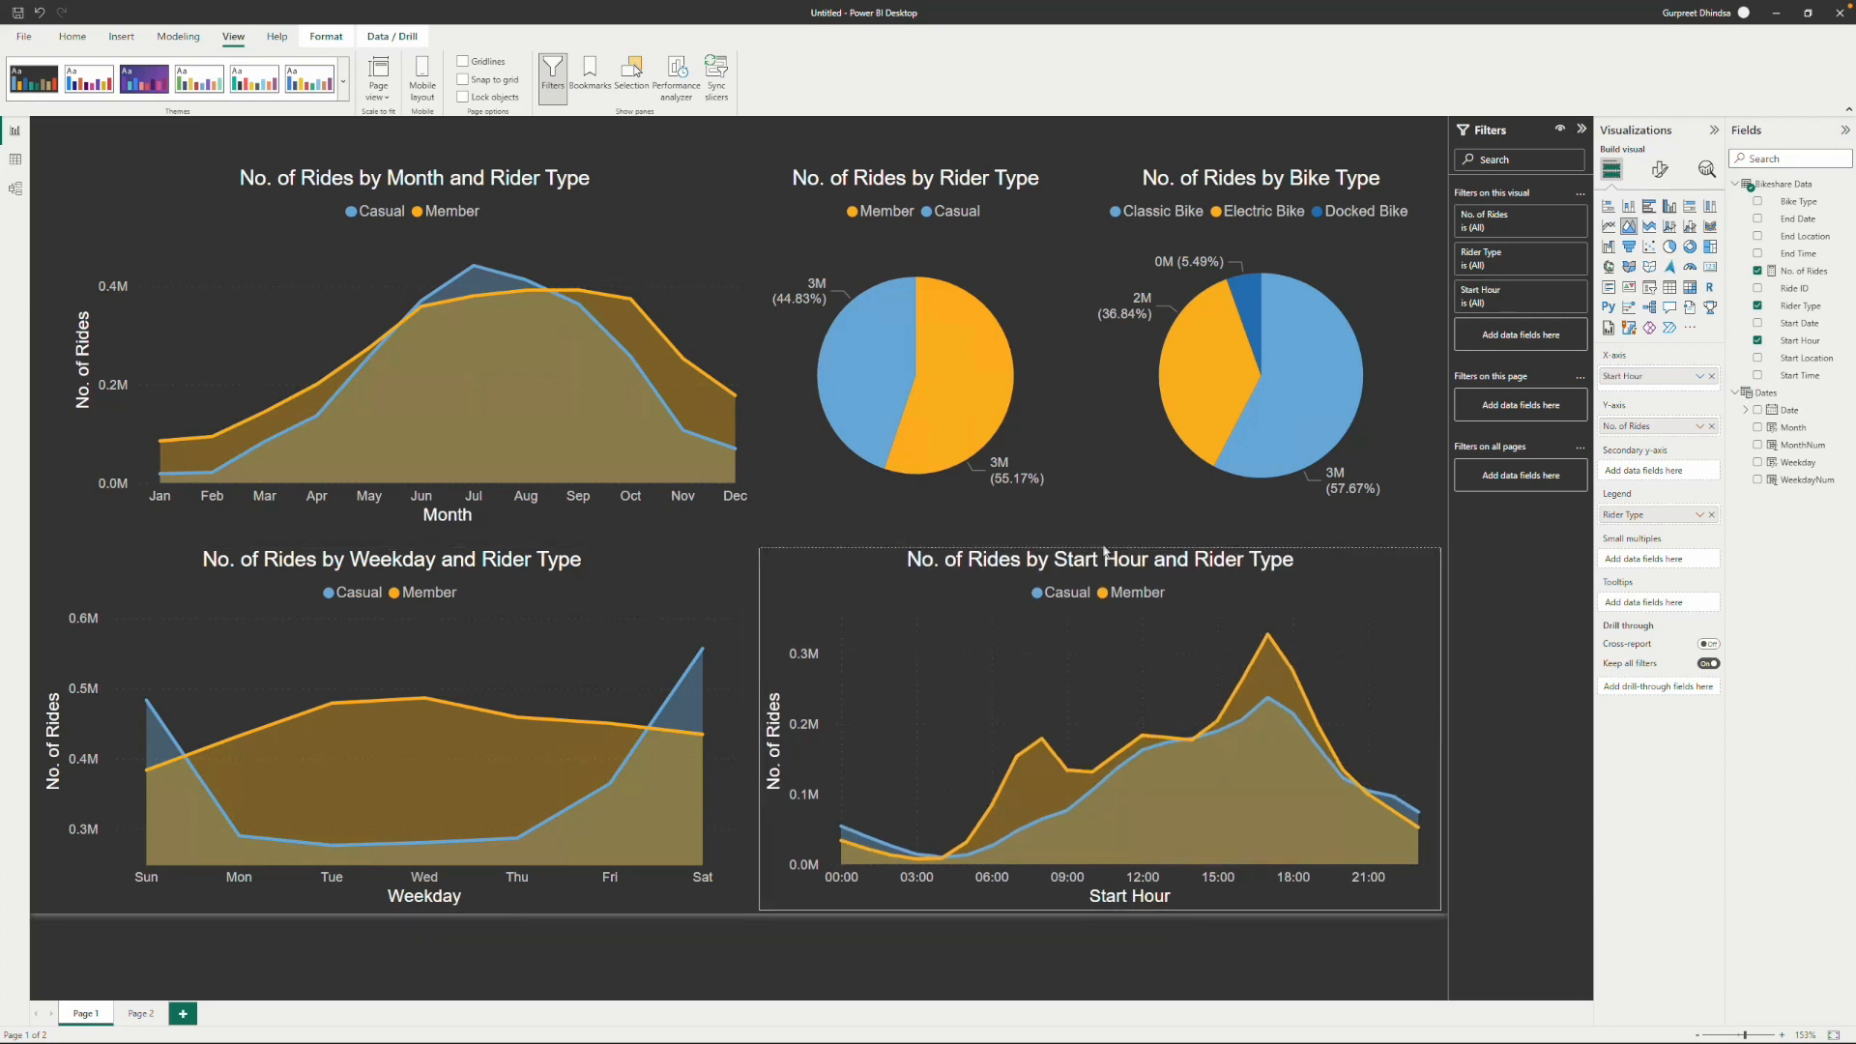
# Move the Month chart slightly down, align its left edge with the Weekday chart, and adjust its width beside the Rider Type pie chart.
pyautogui.click(699, 397)
pyautogui.moveTo(674, 205); pyautogui.dragTo(671, 213)
pyautogui.moveTo(66, 356); pyautogui.dragTo(40, 363)
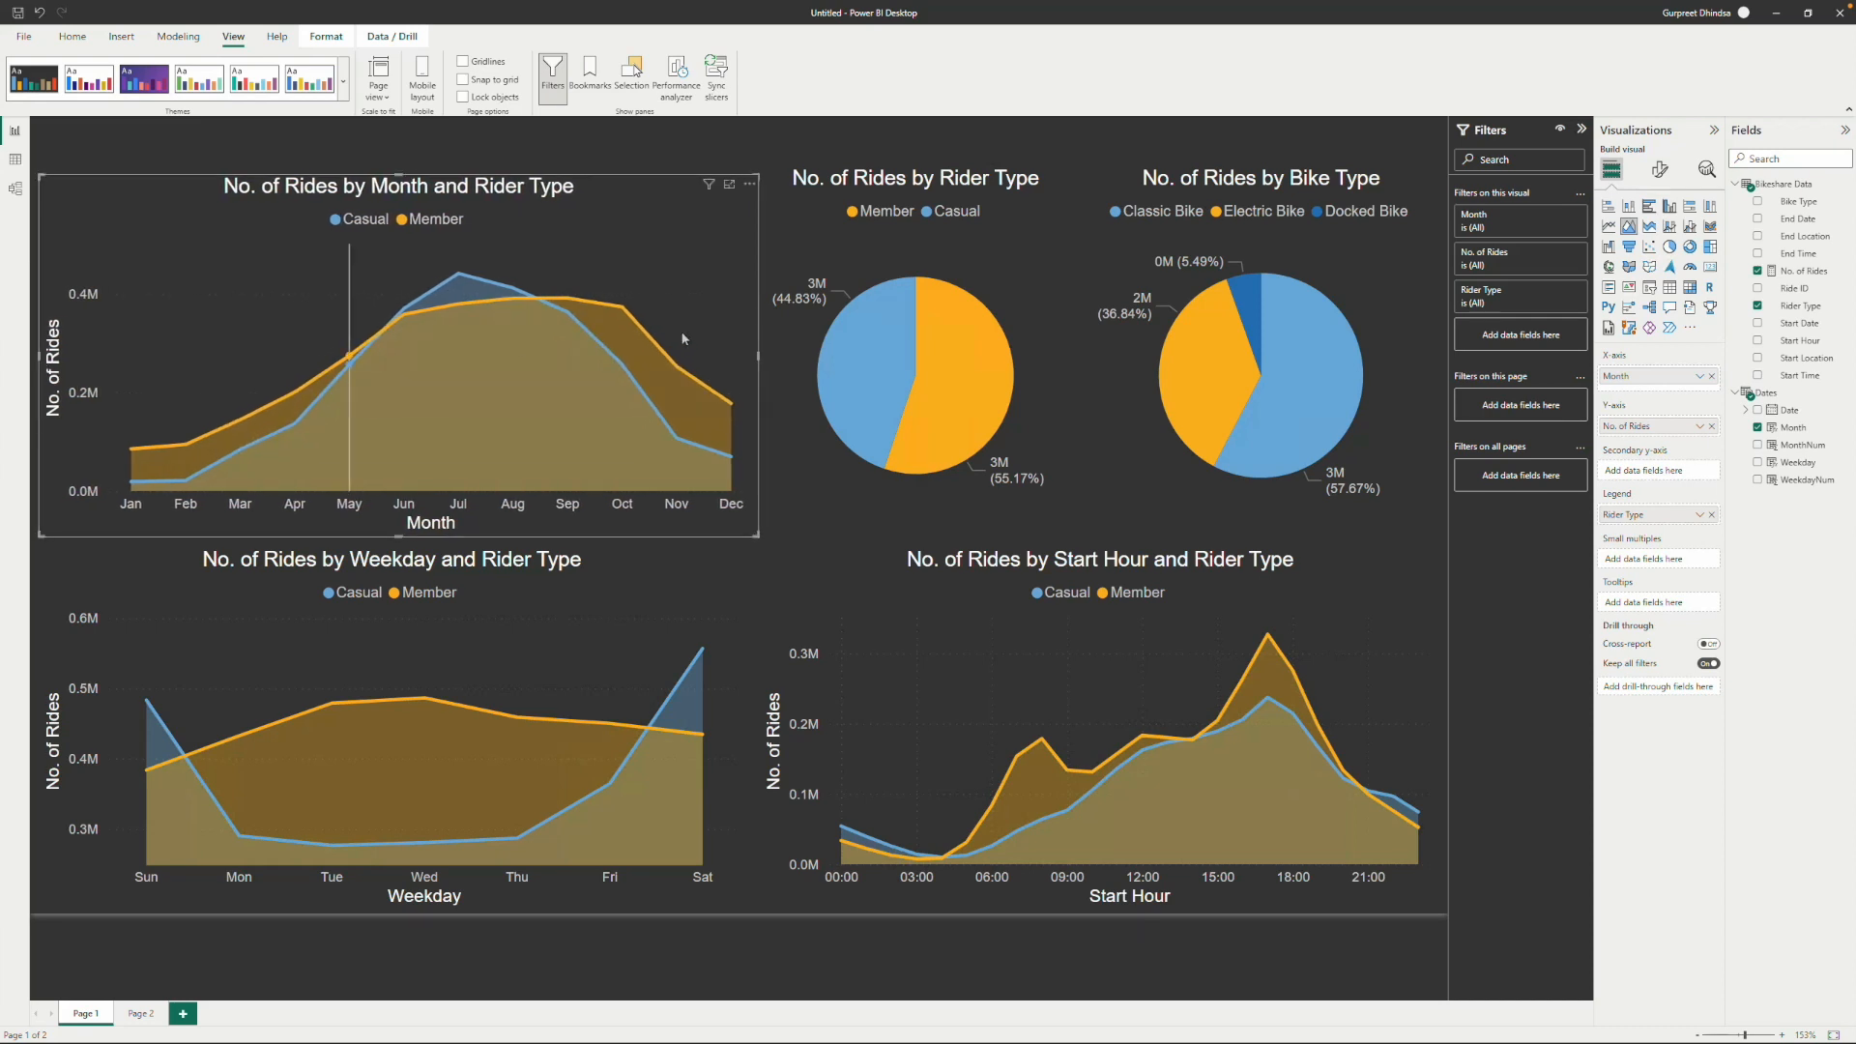
pyautogui.moveTo(760, 360); pyautogui.dragTo(806, 362)
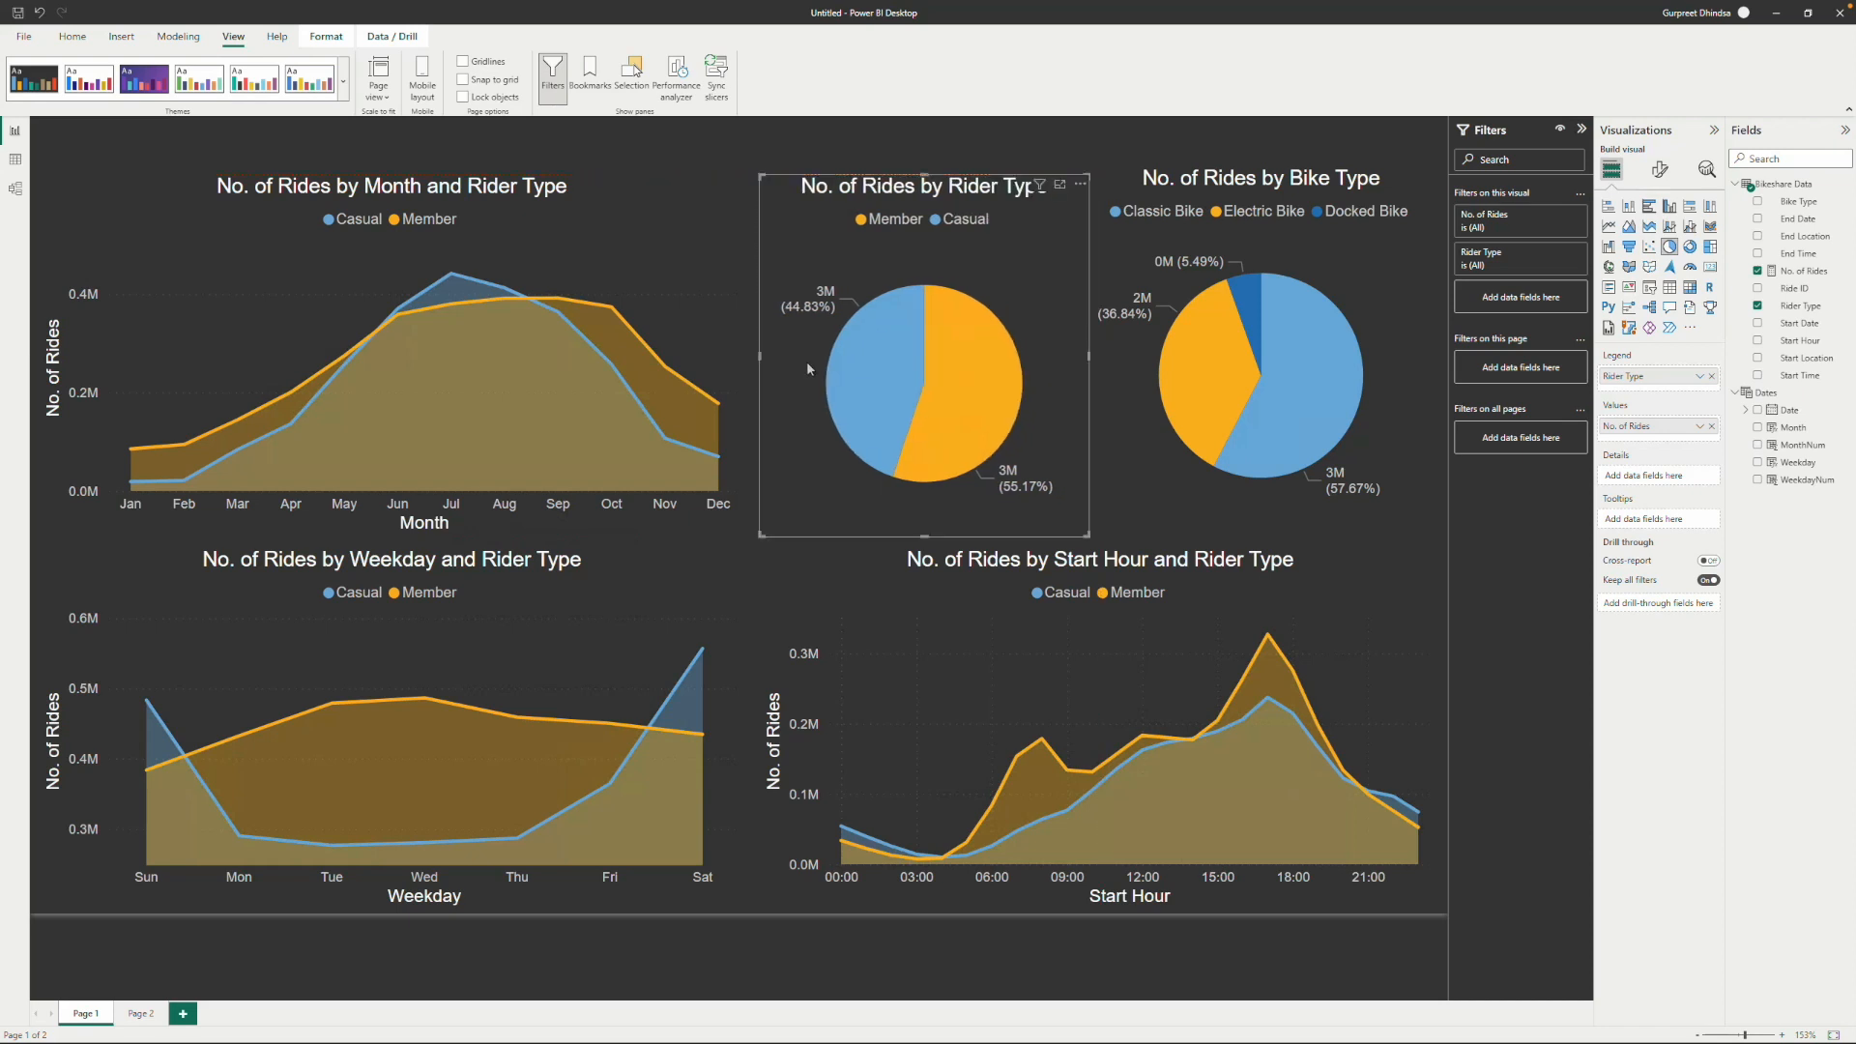
# Align the Rider Type and Bike Type pie charts level with the Month chart and adjust the spacing between them.
pyautogui.click(1172, 216)
pyautogui.moveTo(1128, 196); pyautogui.dragTo(1116, 190)
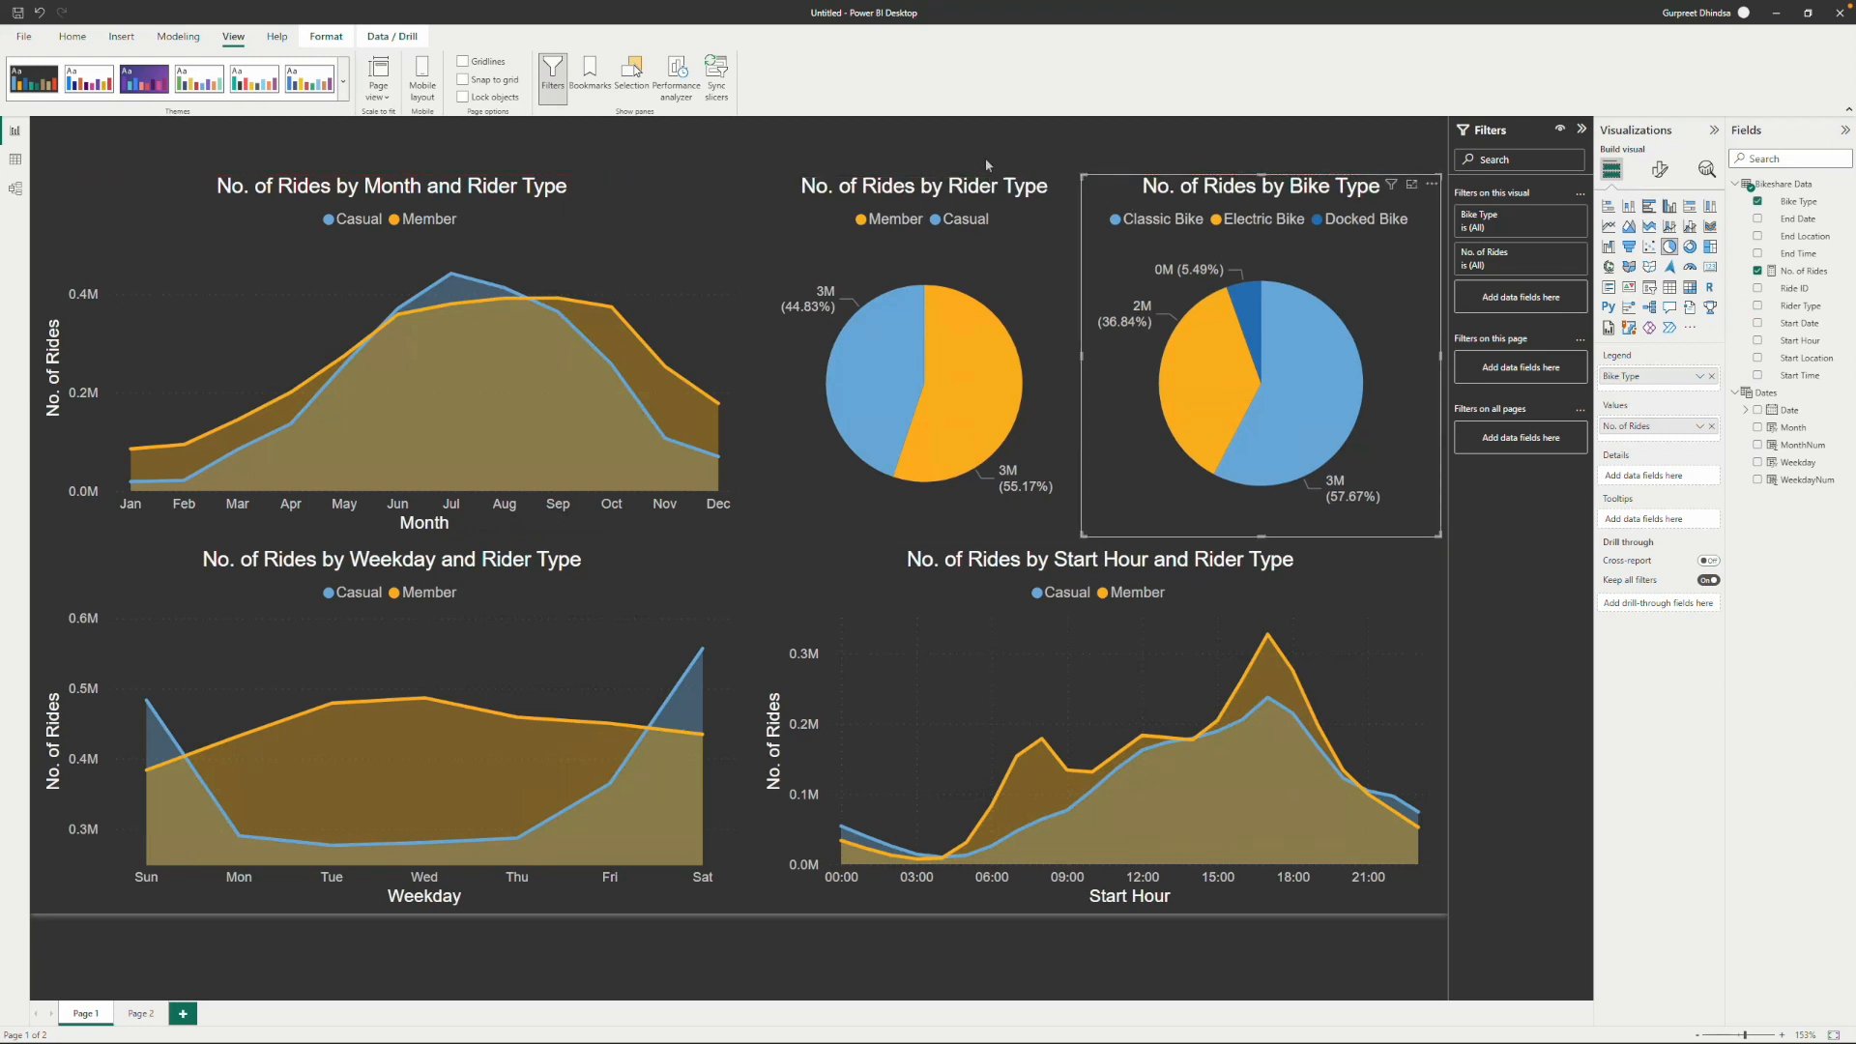
pyautogui.click(984, 156)
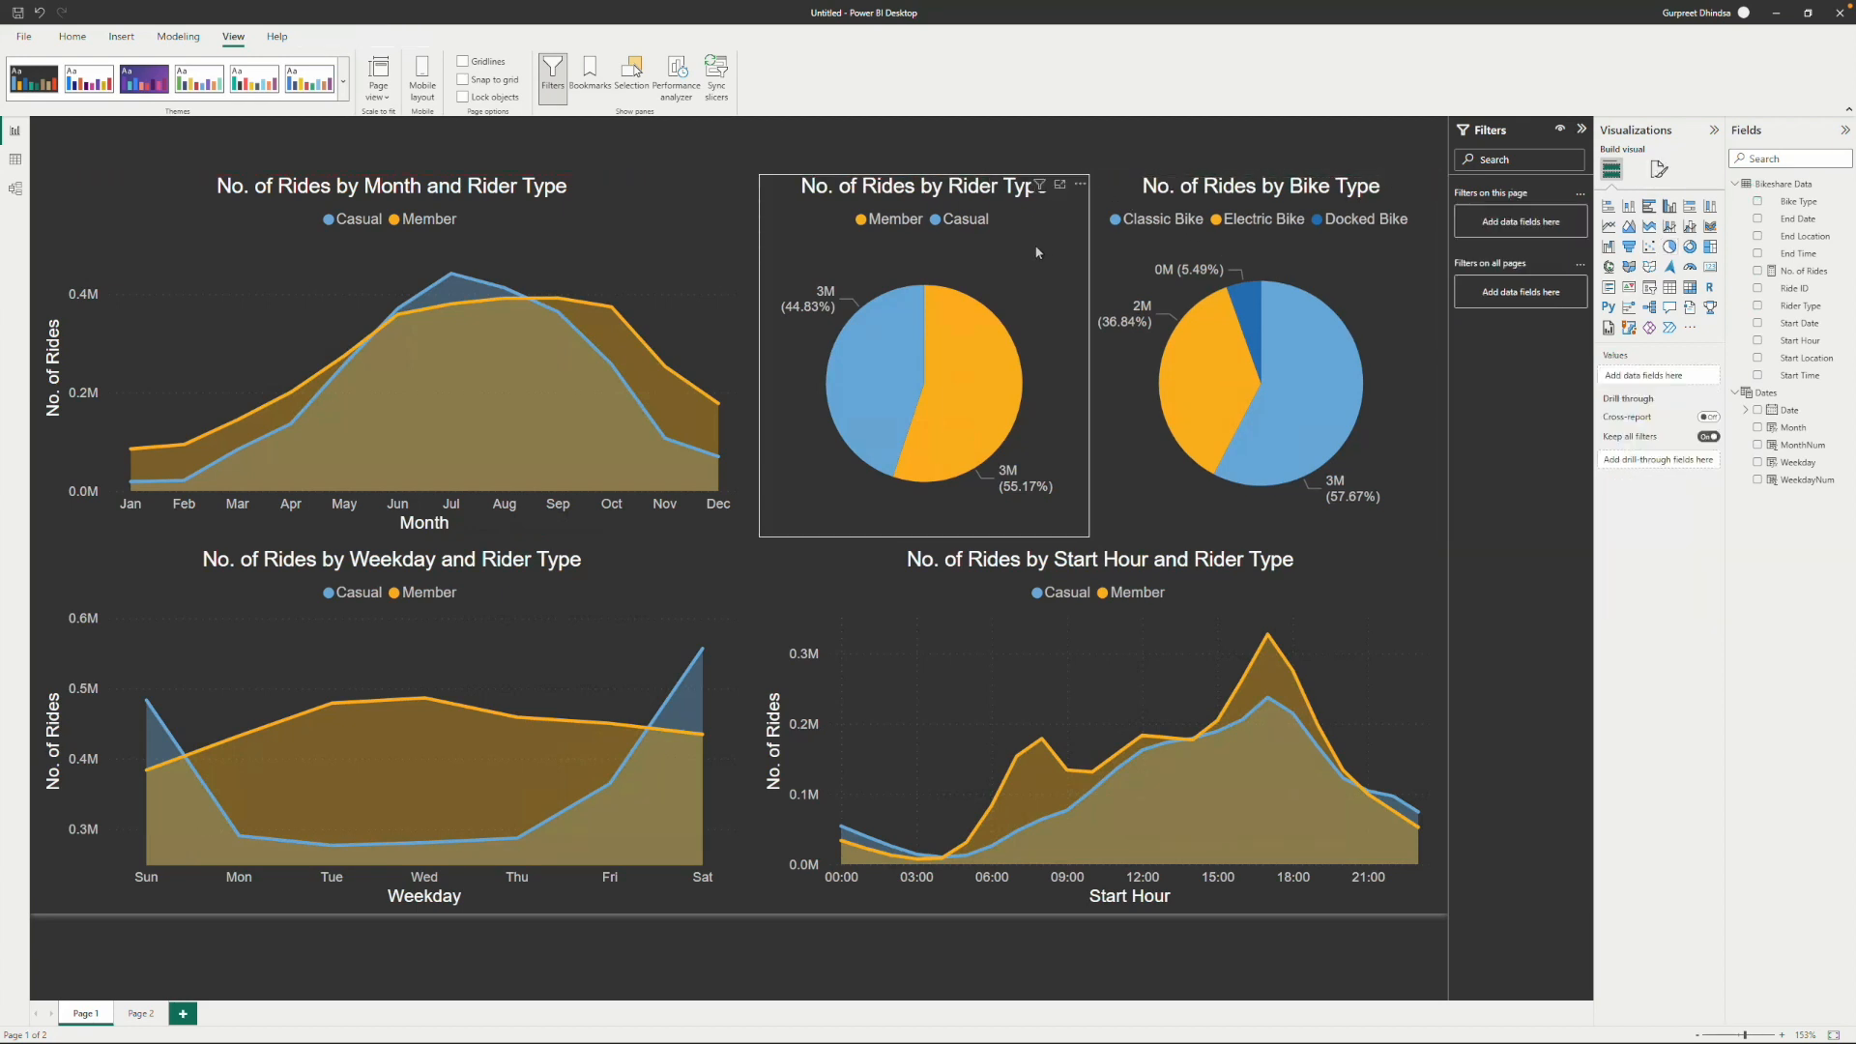
pyautogui.click(1036, 252)
pyautogui.moveTo(1036, 247); pyautogui.dragTo(1035, 247)
pyautogui.click(1053, 137)
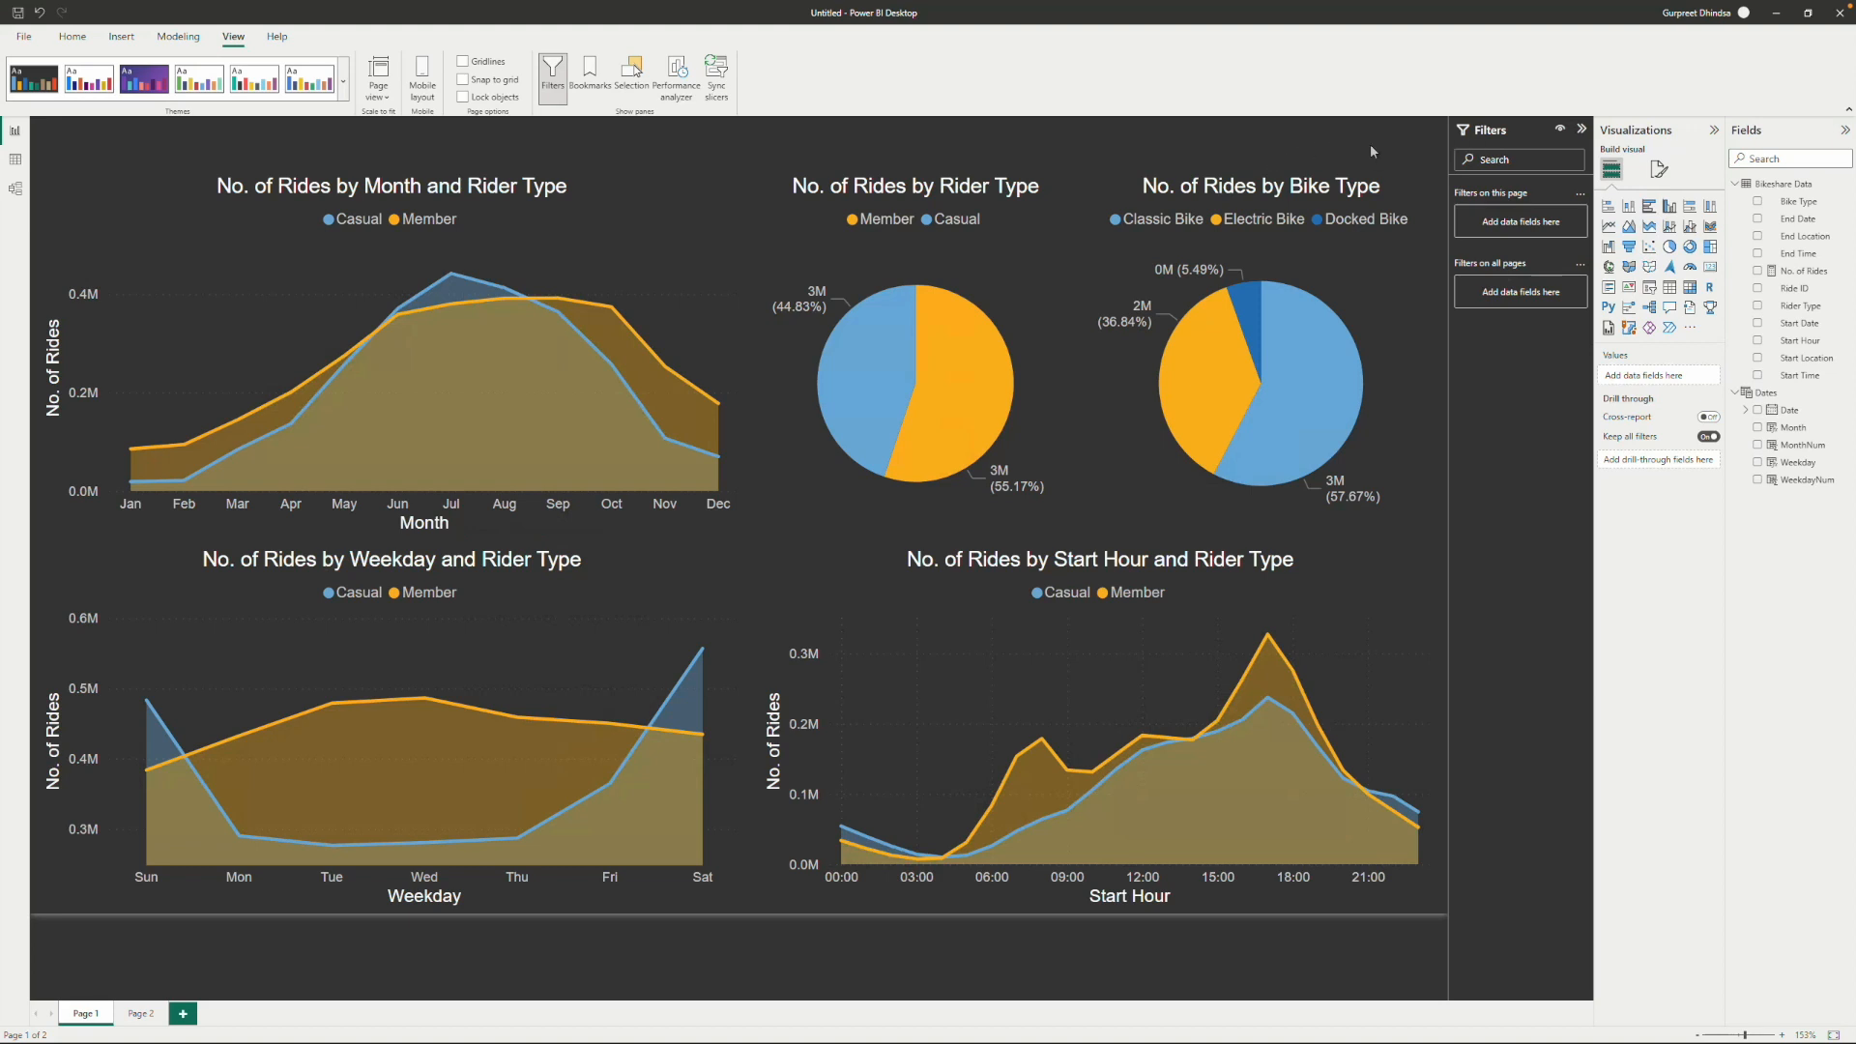
# Add a card visual showing No. of Rides and place it over the Rider Type pie chart.
pyautogui.click(1712, 269)
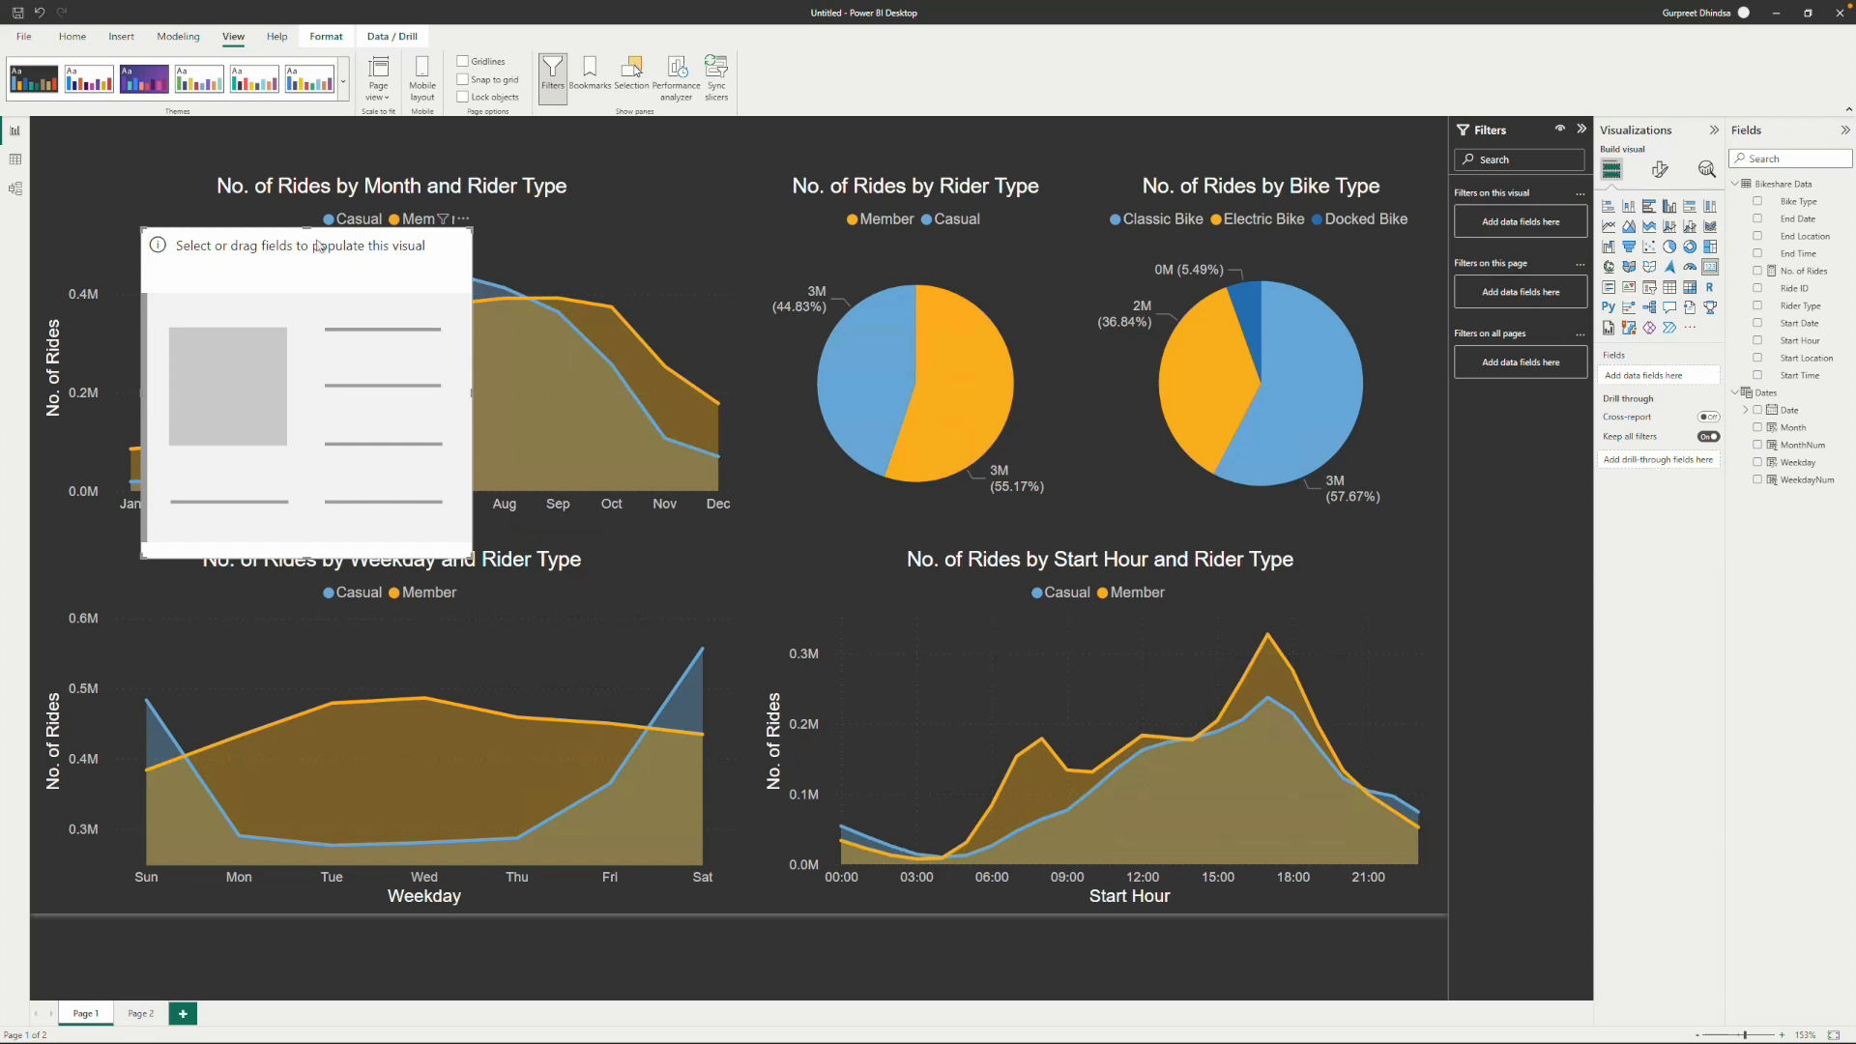
pyautogui.moveTo(301, 257); pyautogui.dragTo(866, 224)
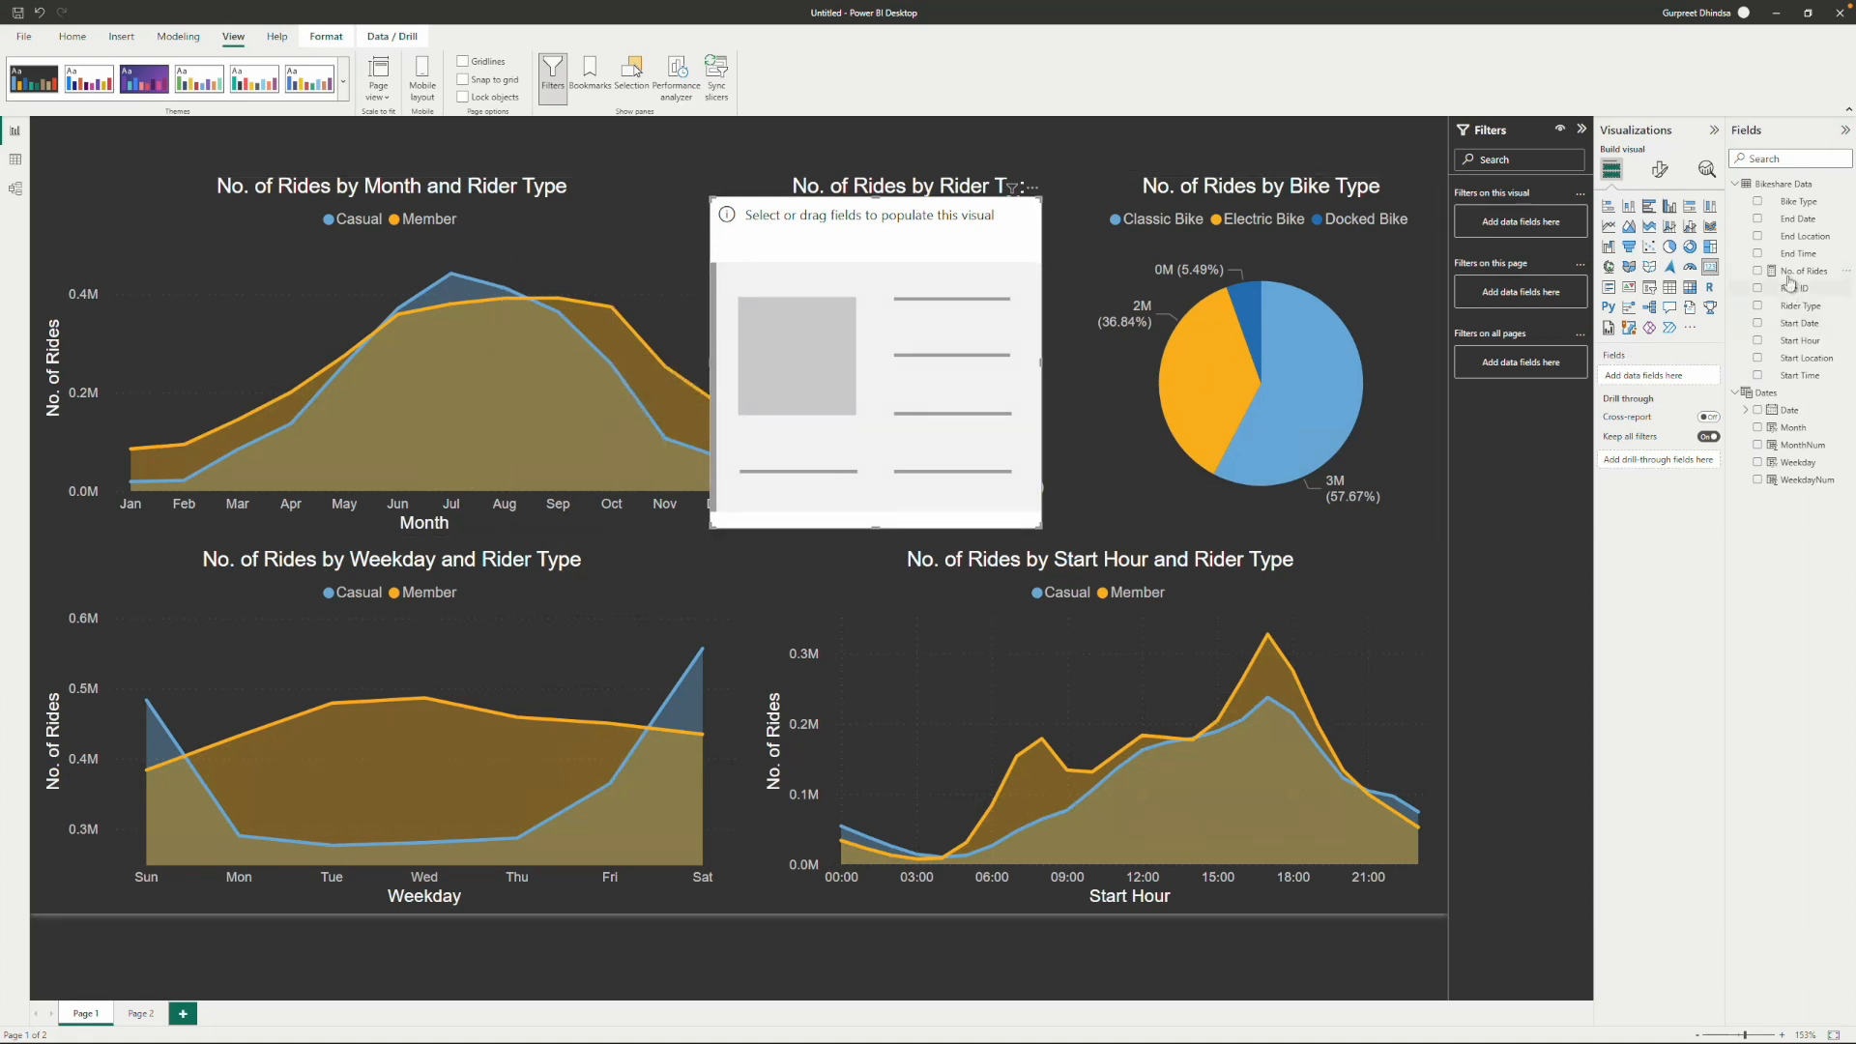
pyautogui.moveTo(1799, 277); pyautogui.dragTo(1682, 377)
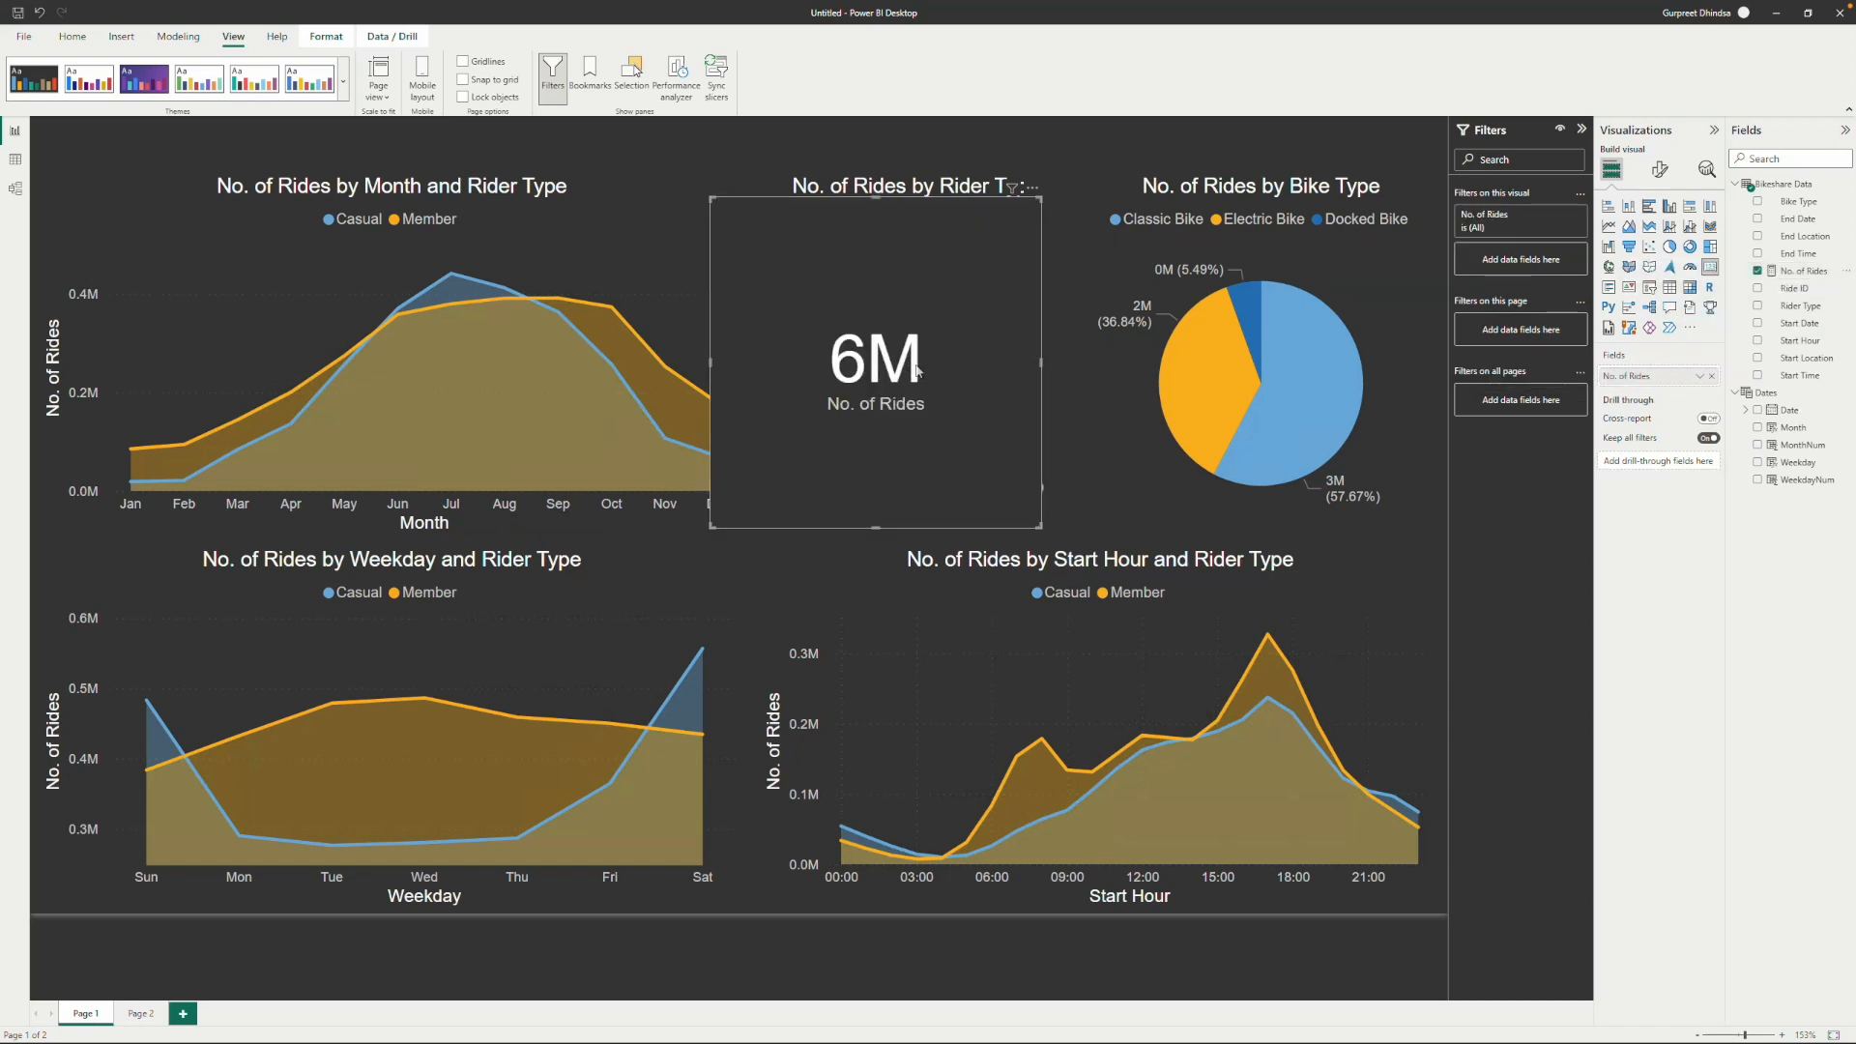
# Set the card's callout value font size to 18.
pyautogui.click(1659, 170)
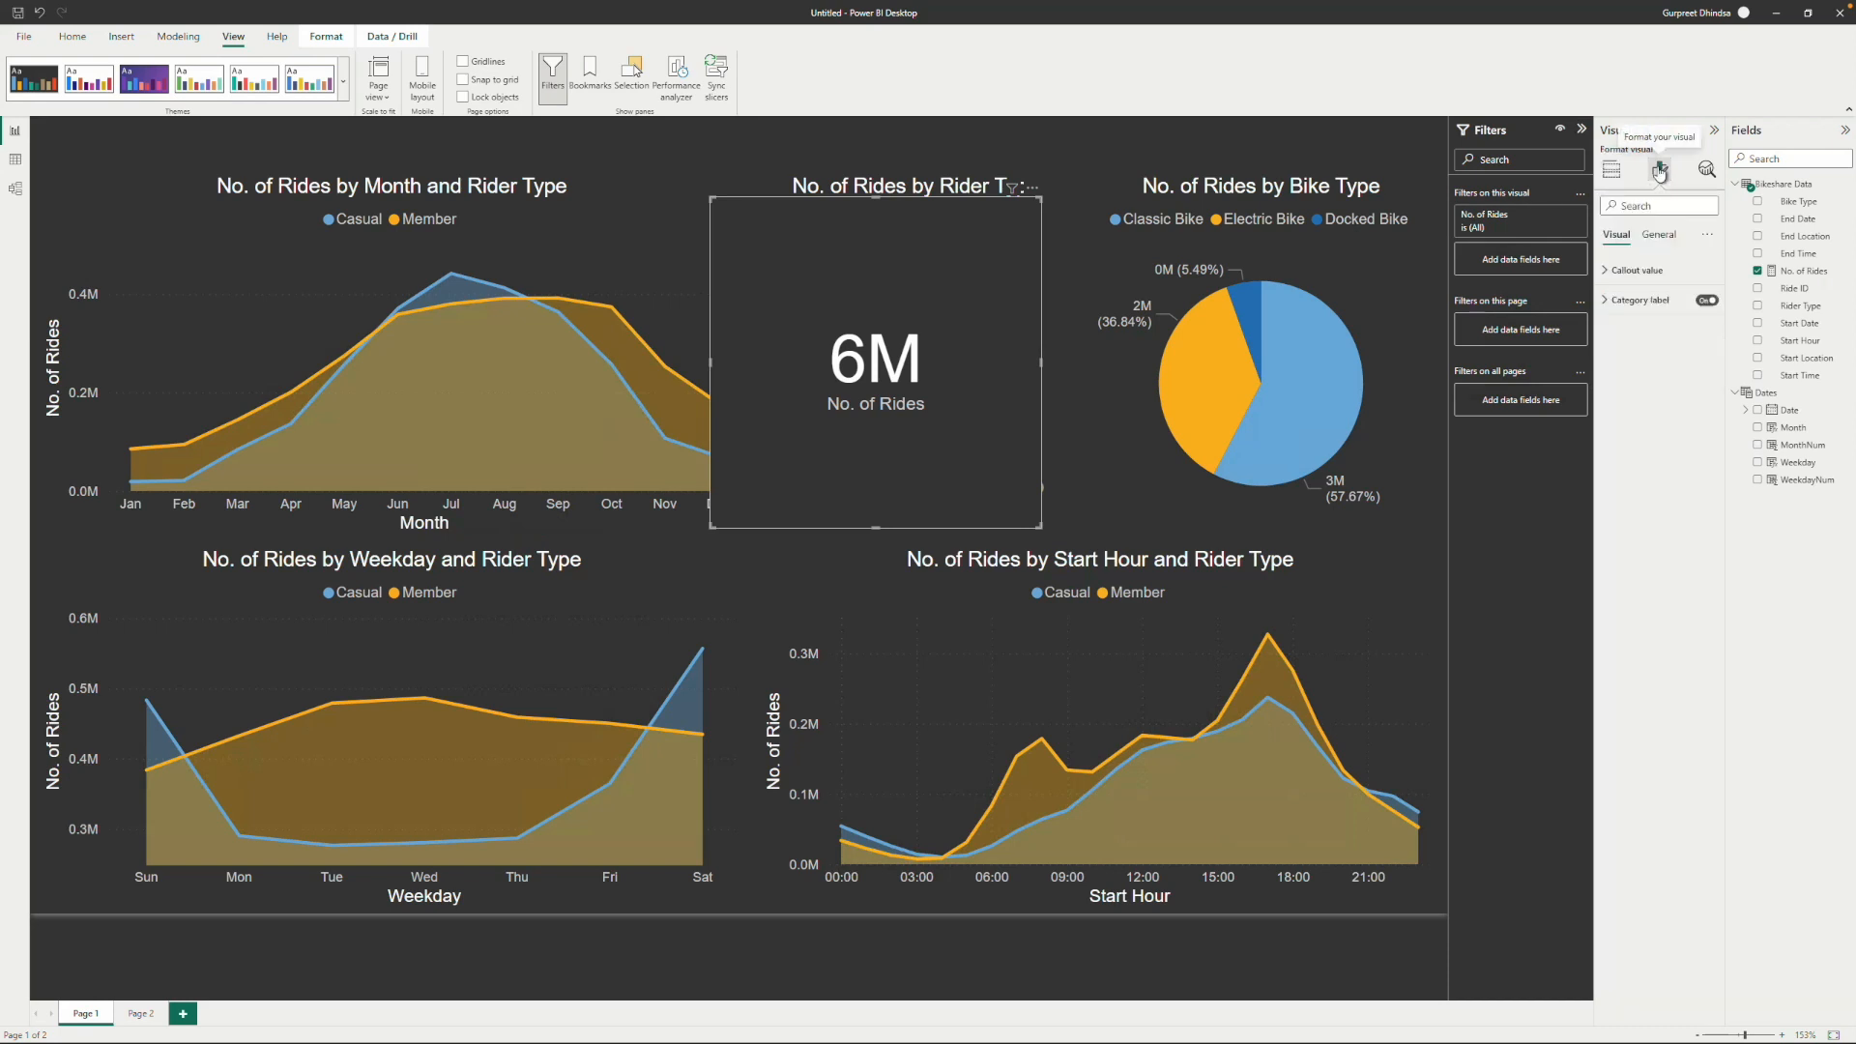
pyautogui.click(1636, 269)
pyautogui.click(1701, 318)
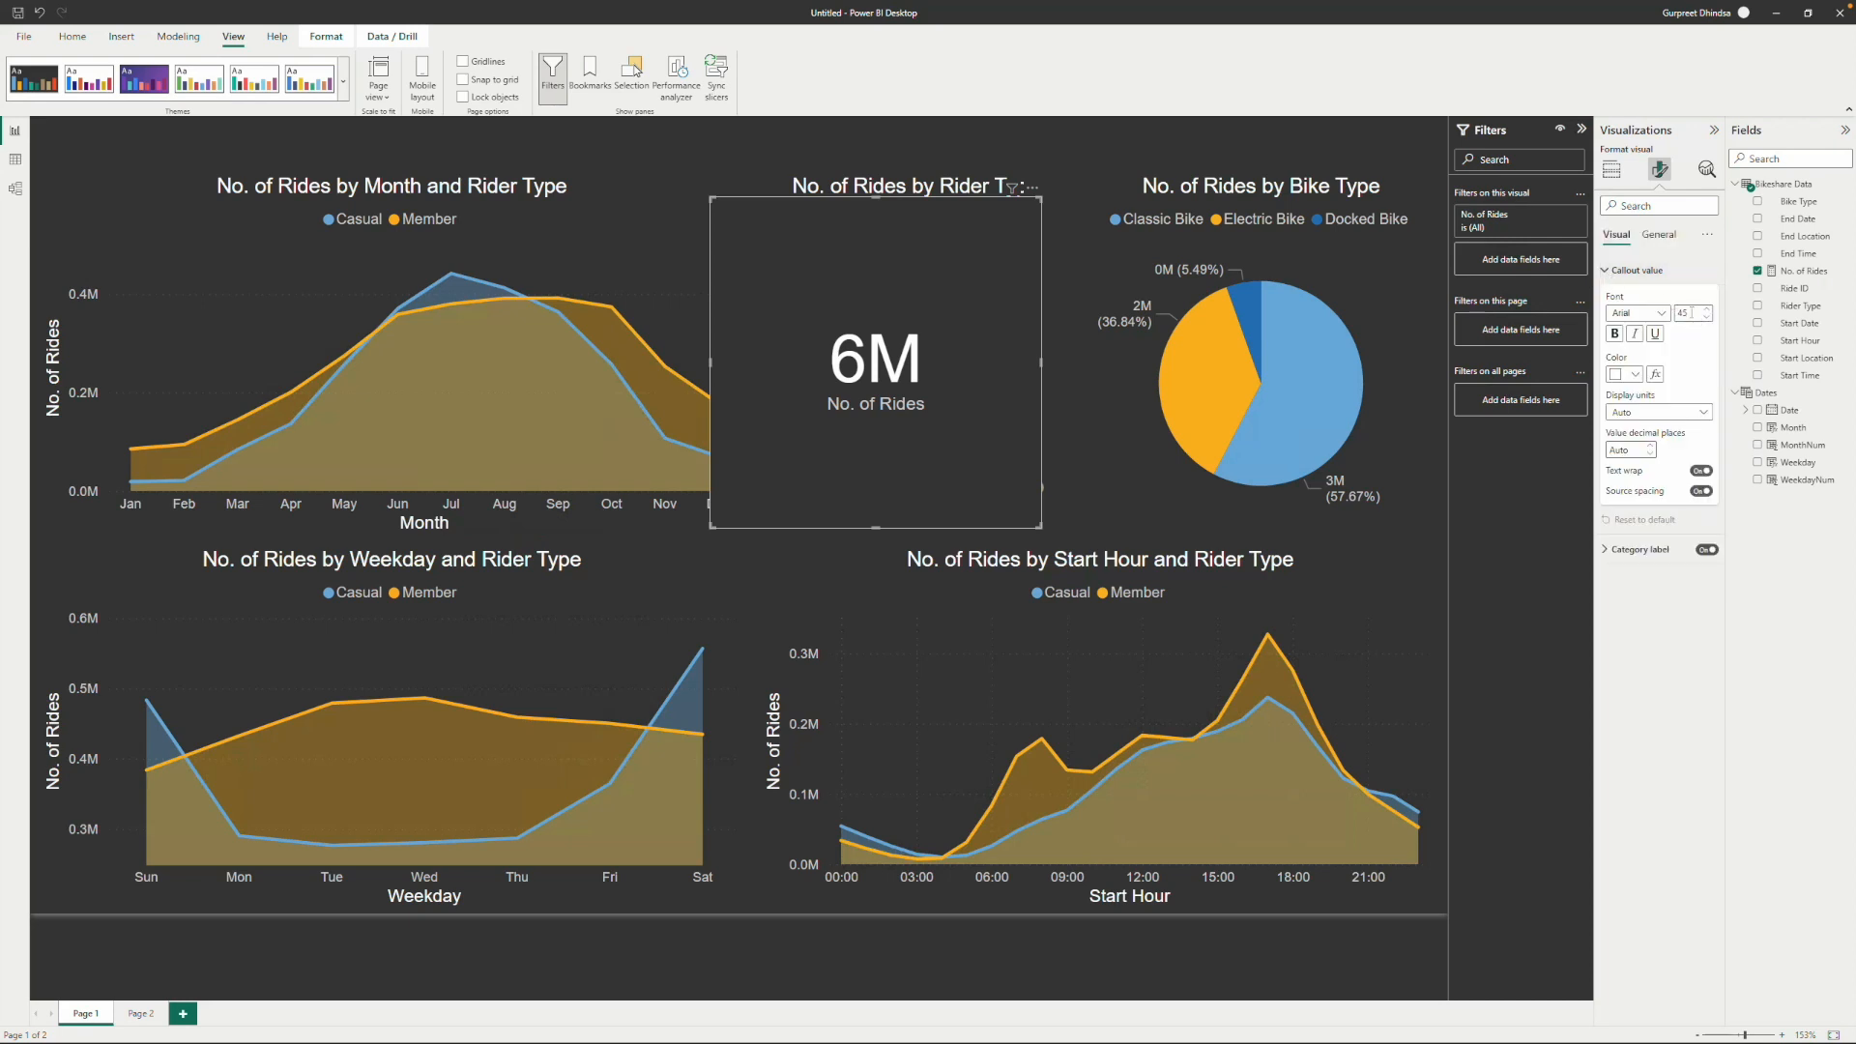
pyautogui.write('24')
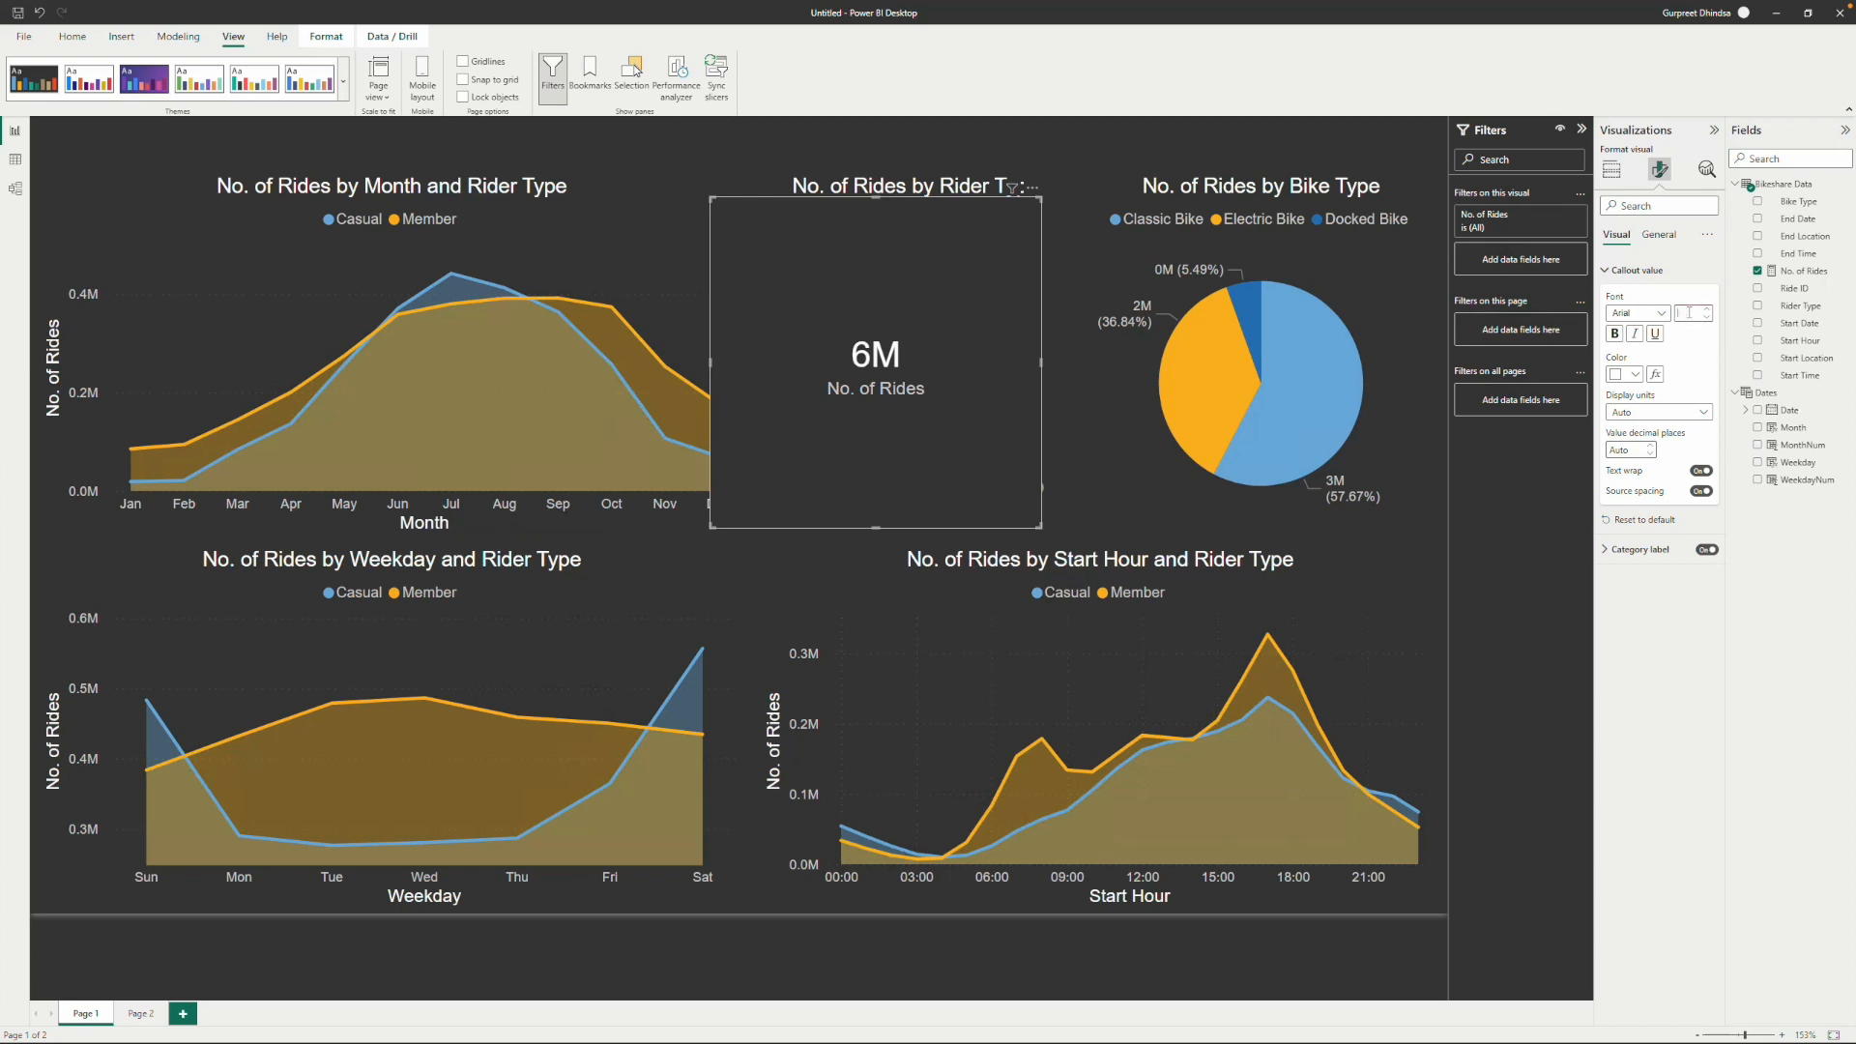
pyautogui.write('18')
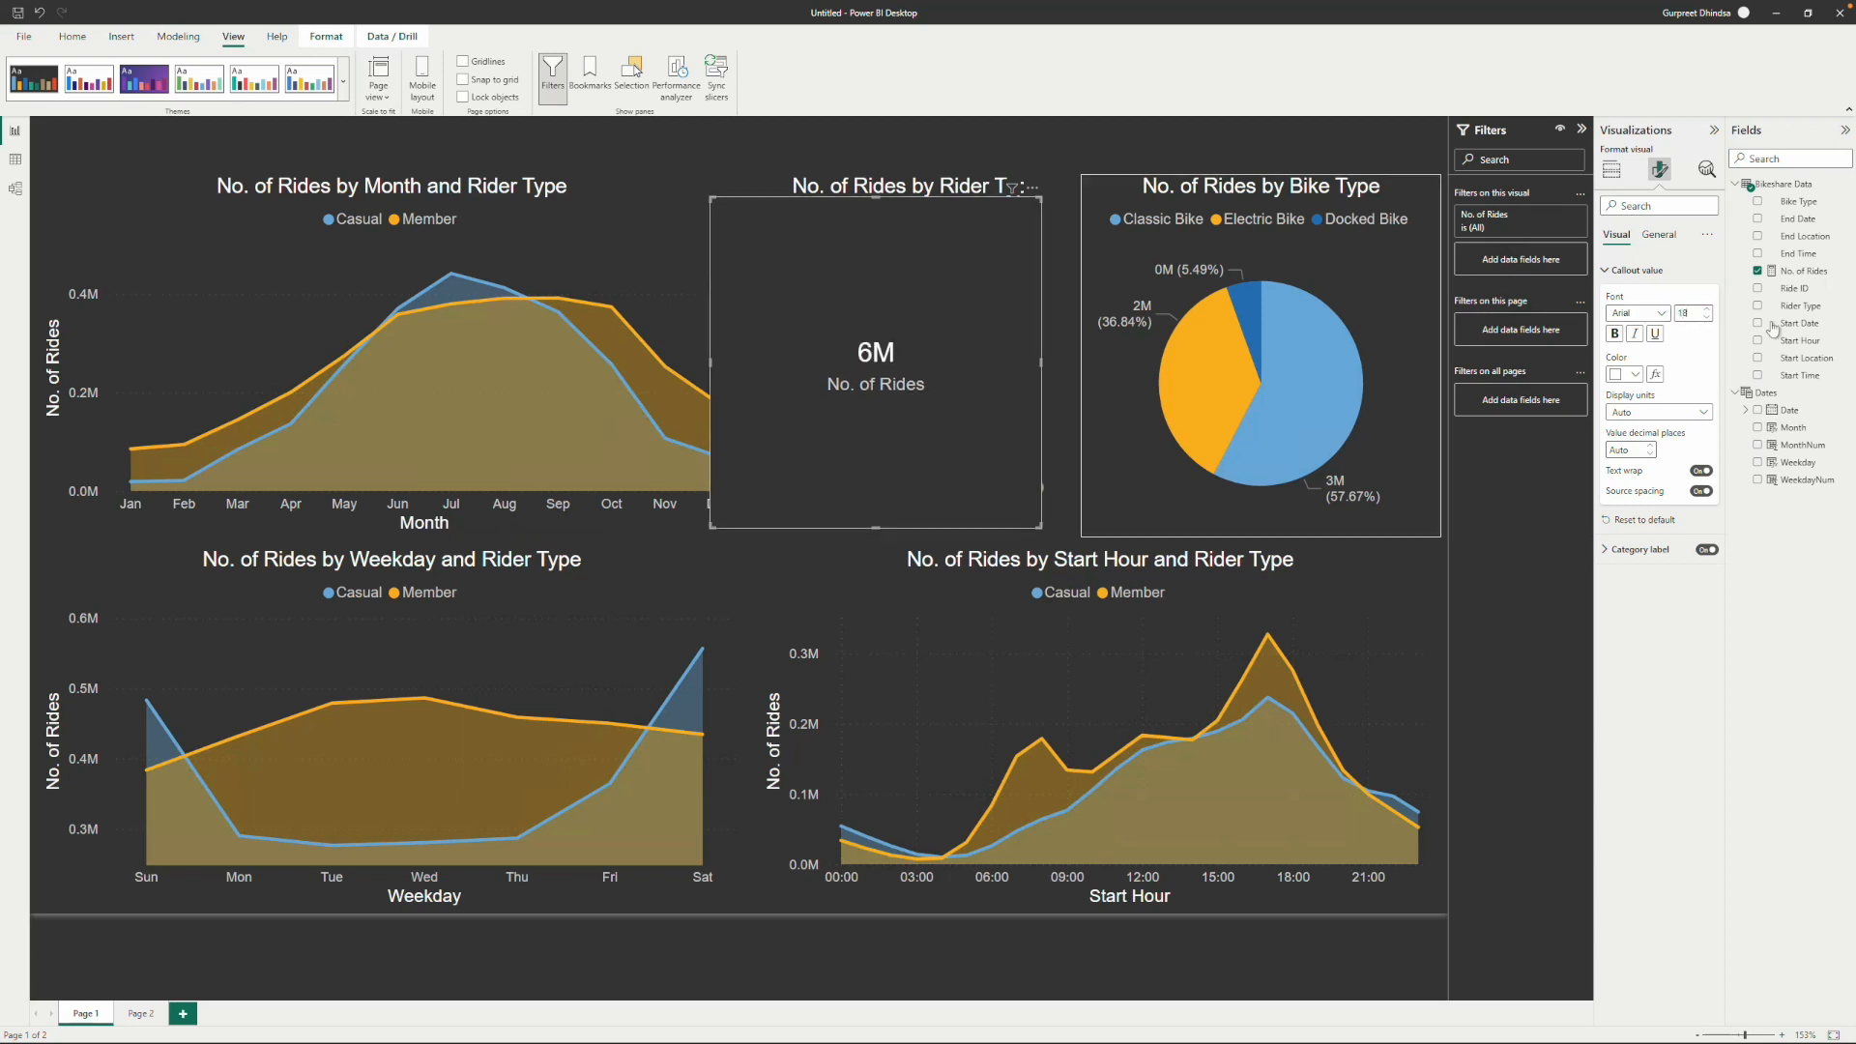
# Set the card's category label font size to 8 and shrink the card into the space above the Bike Type pie chart.
pyautogui.click(1611, 273)
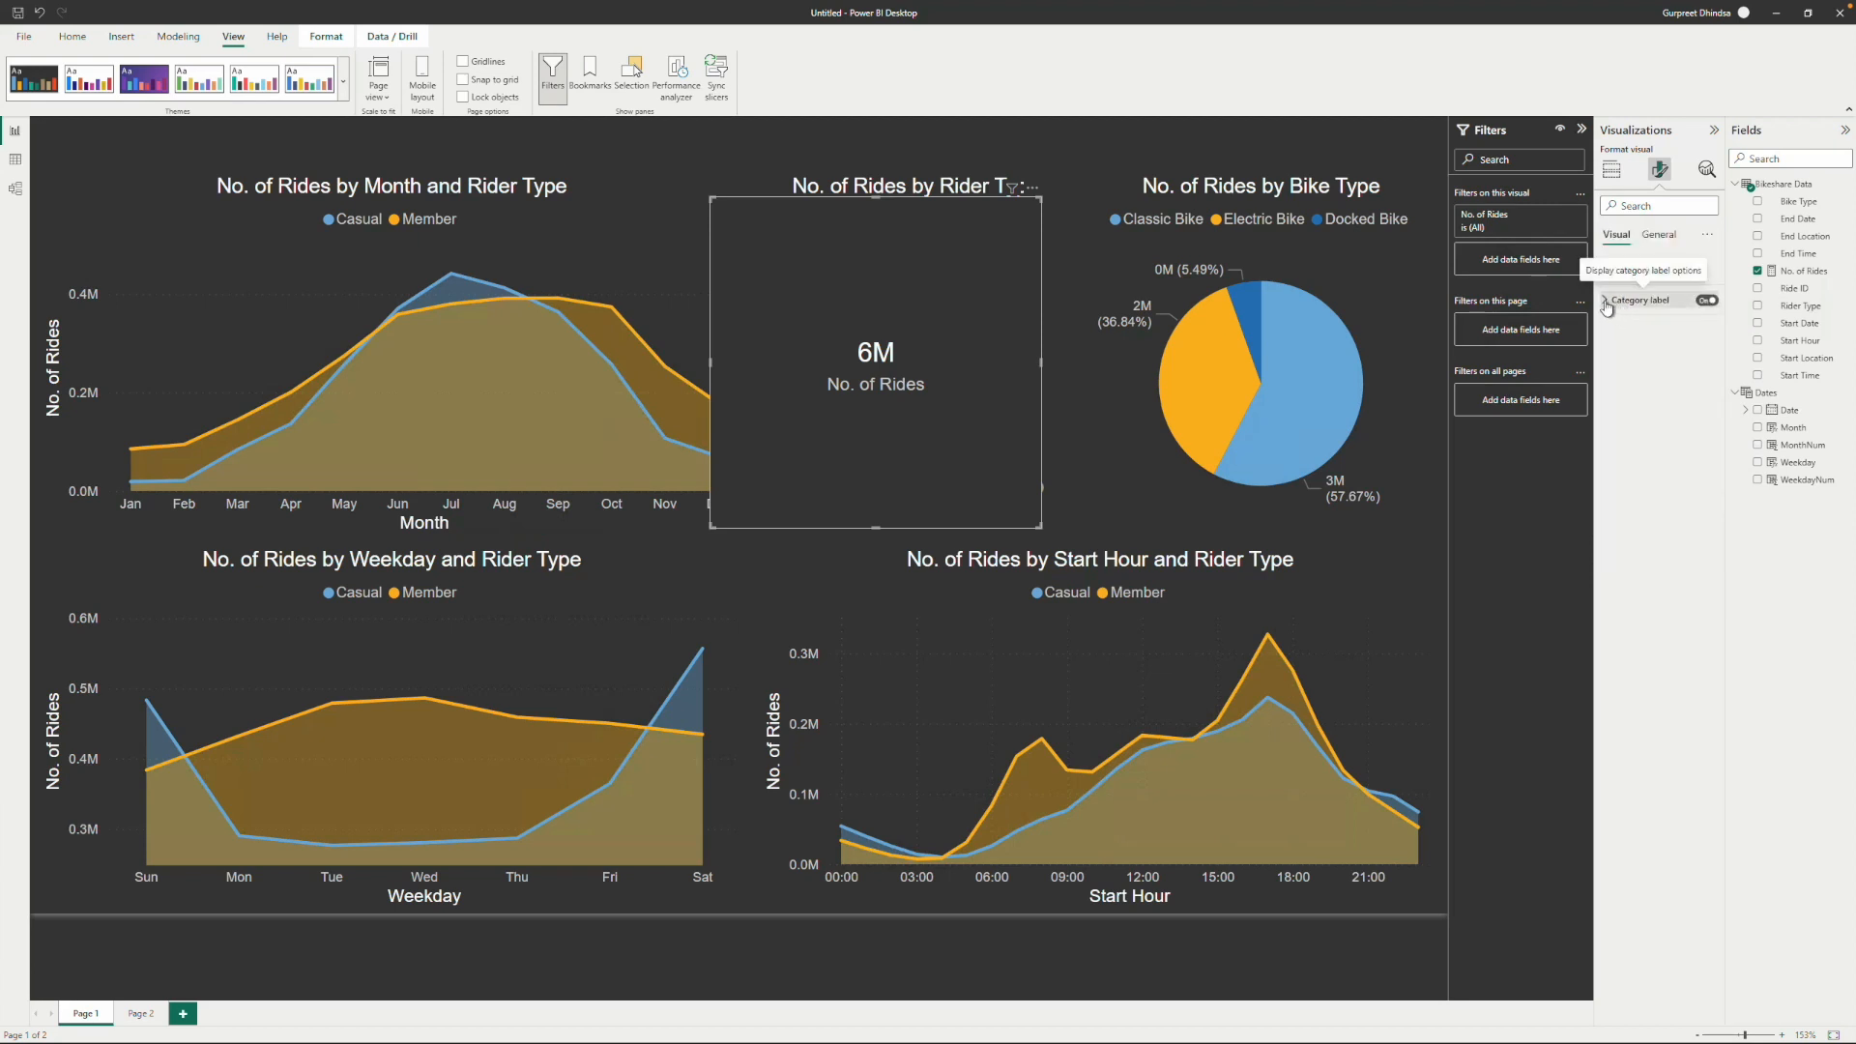
pyautogui.click(1605, 301)
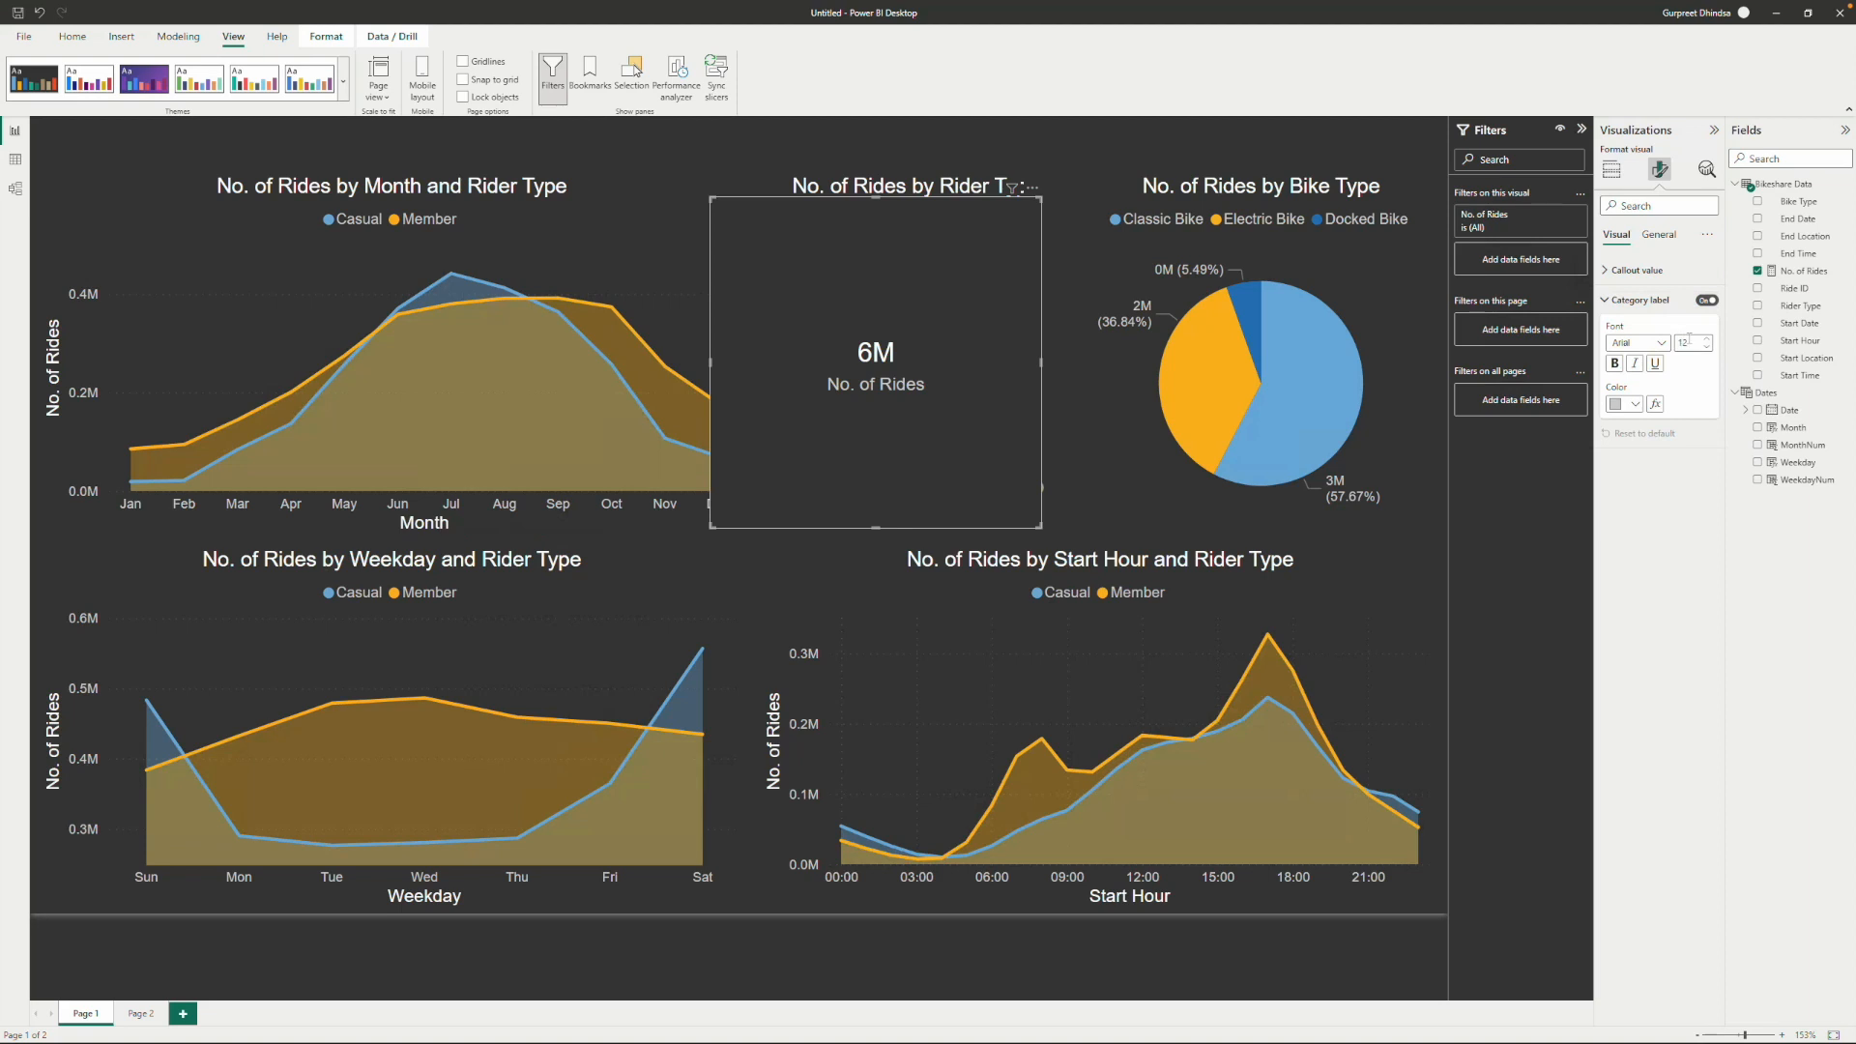
pyautogui.write('8')
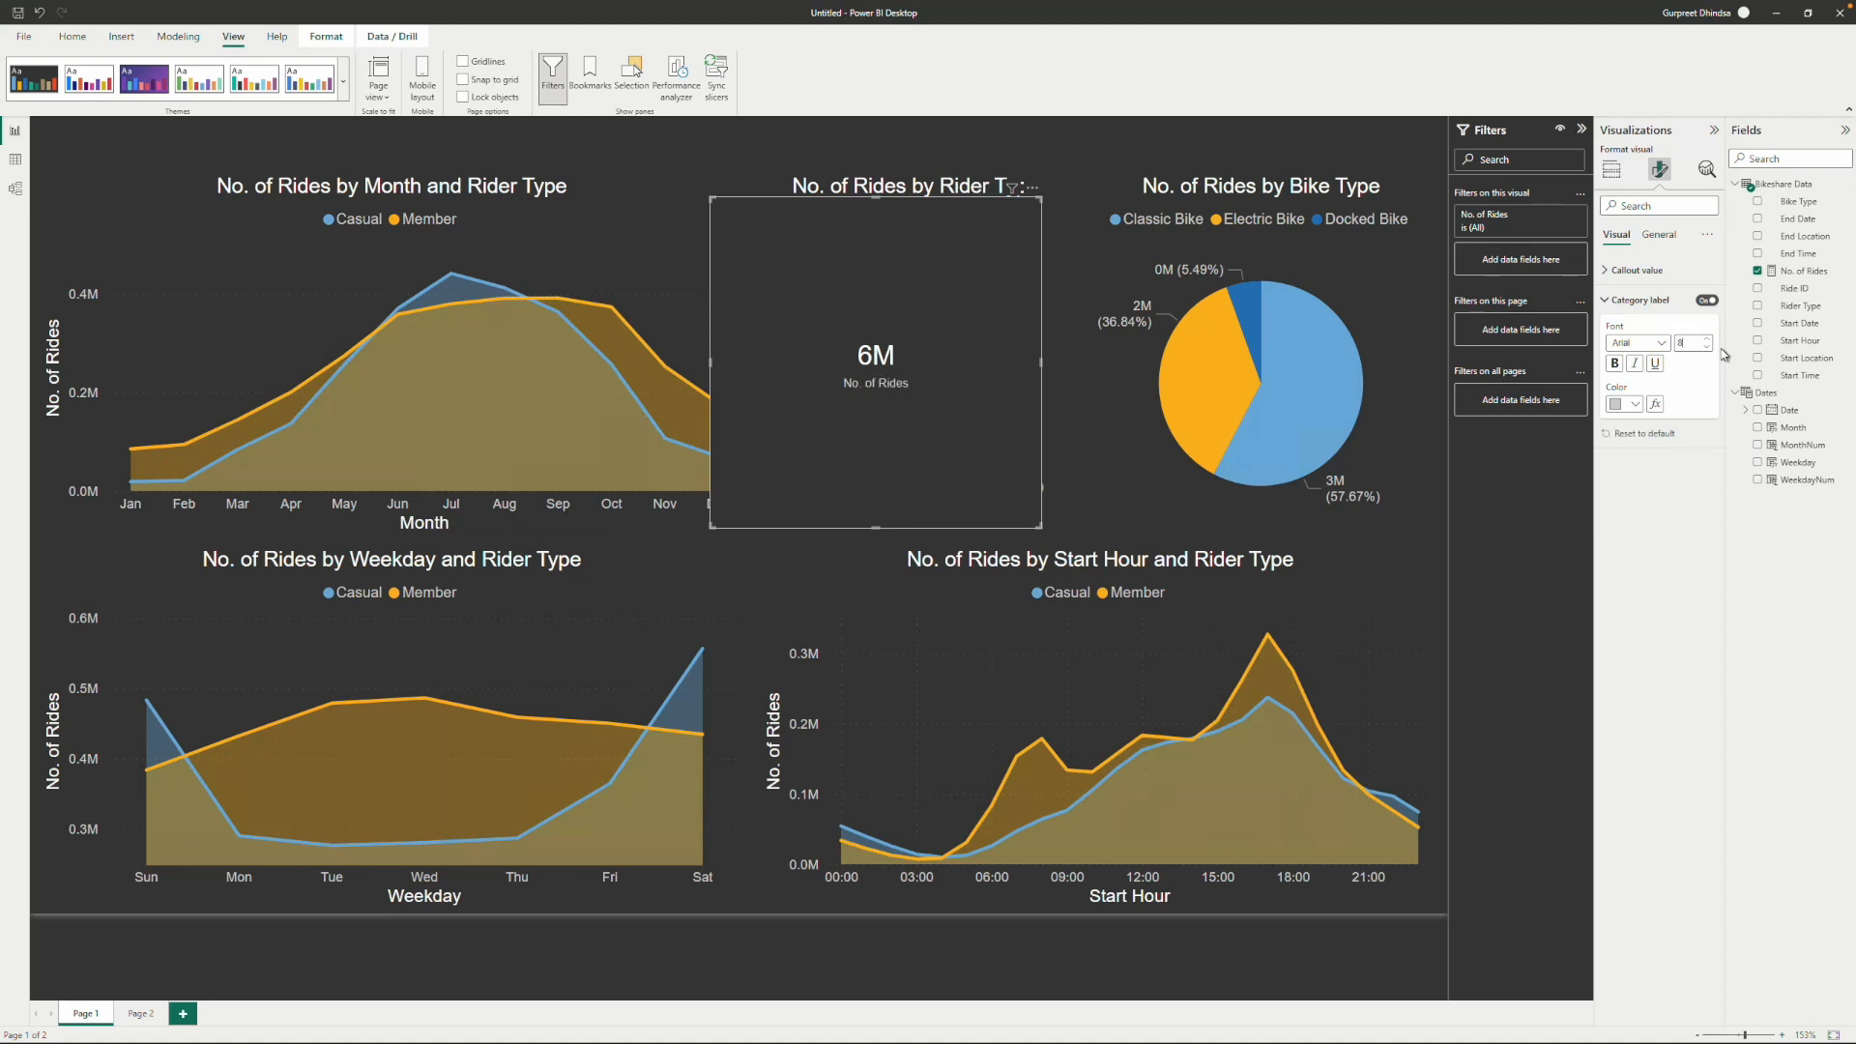
pyautogui.moveTo(876, 197); pyautogui.dragTo(1384, 166)
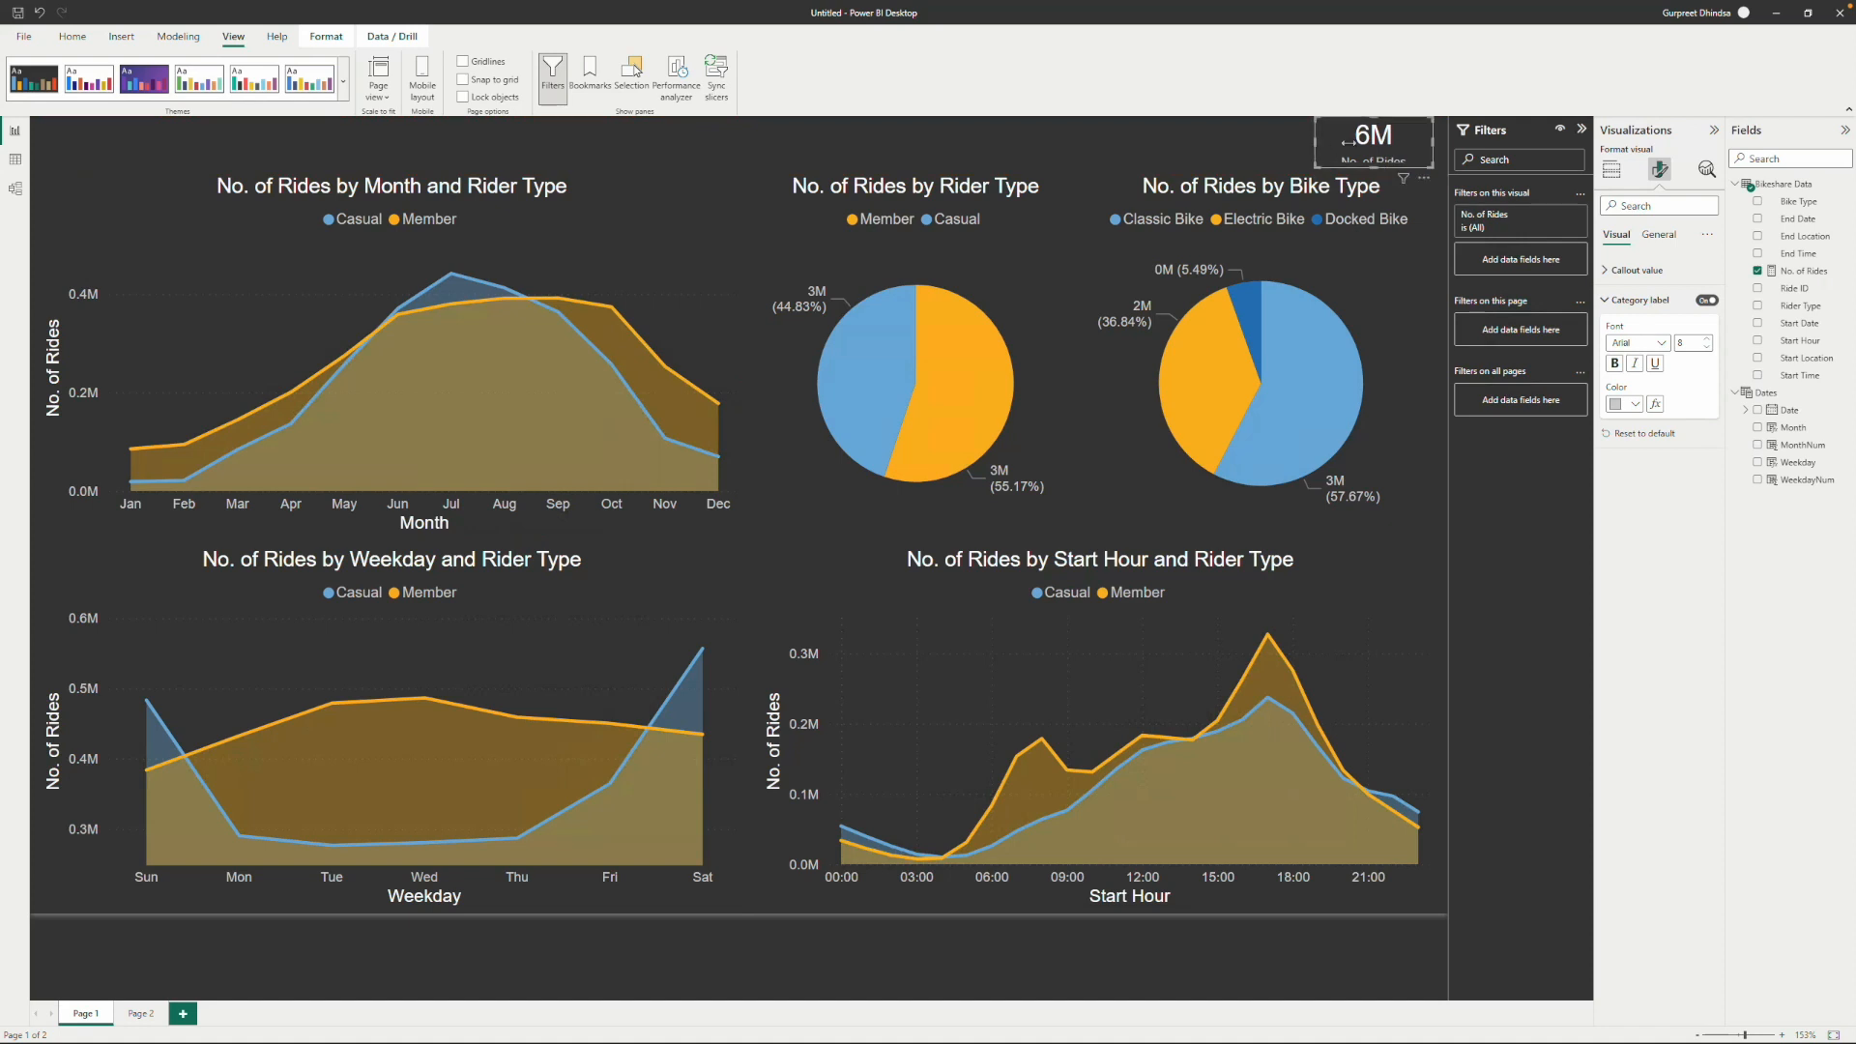
# Shorten the Bike Type and Rider Type pie charts slightly and move both down to free space above them.
pyautogui.click(1355, 253)
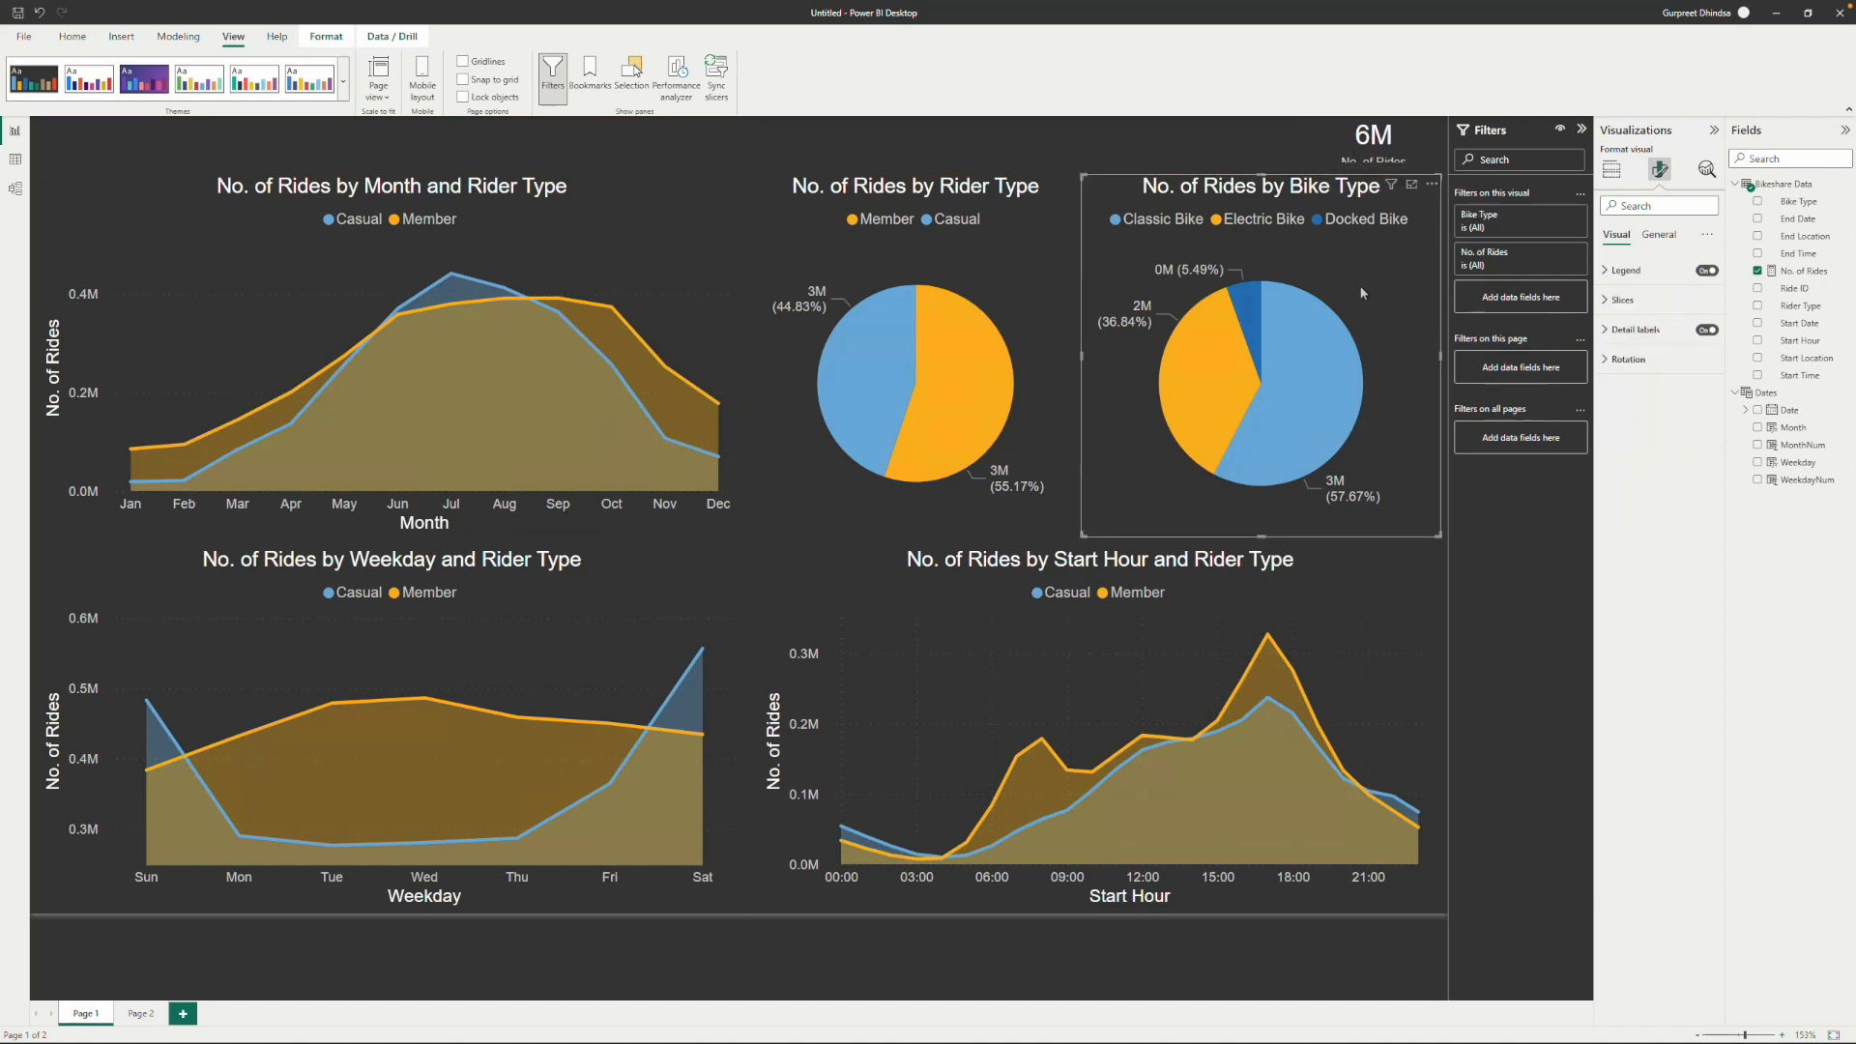
pyautogui.moveTo(1261, 534); pyautogui.dragTo(1265, 514)
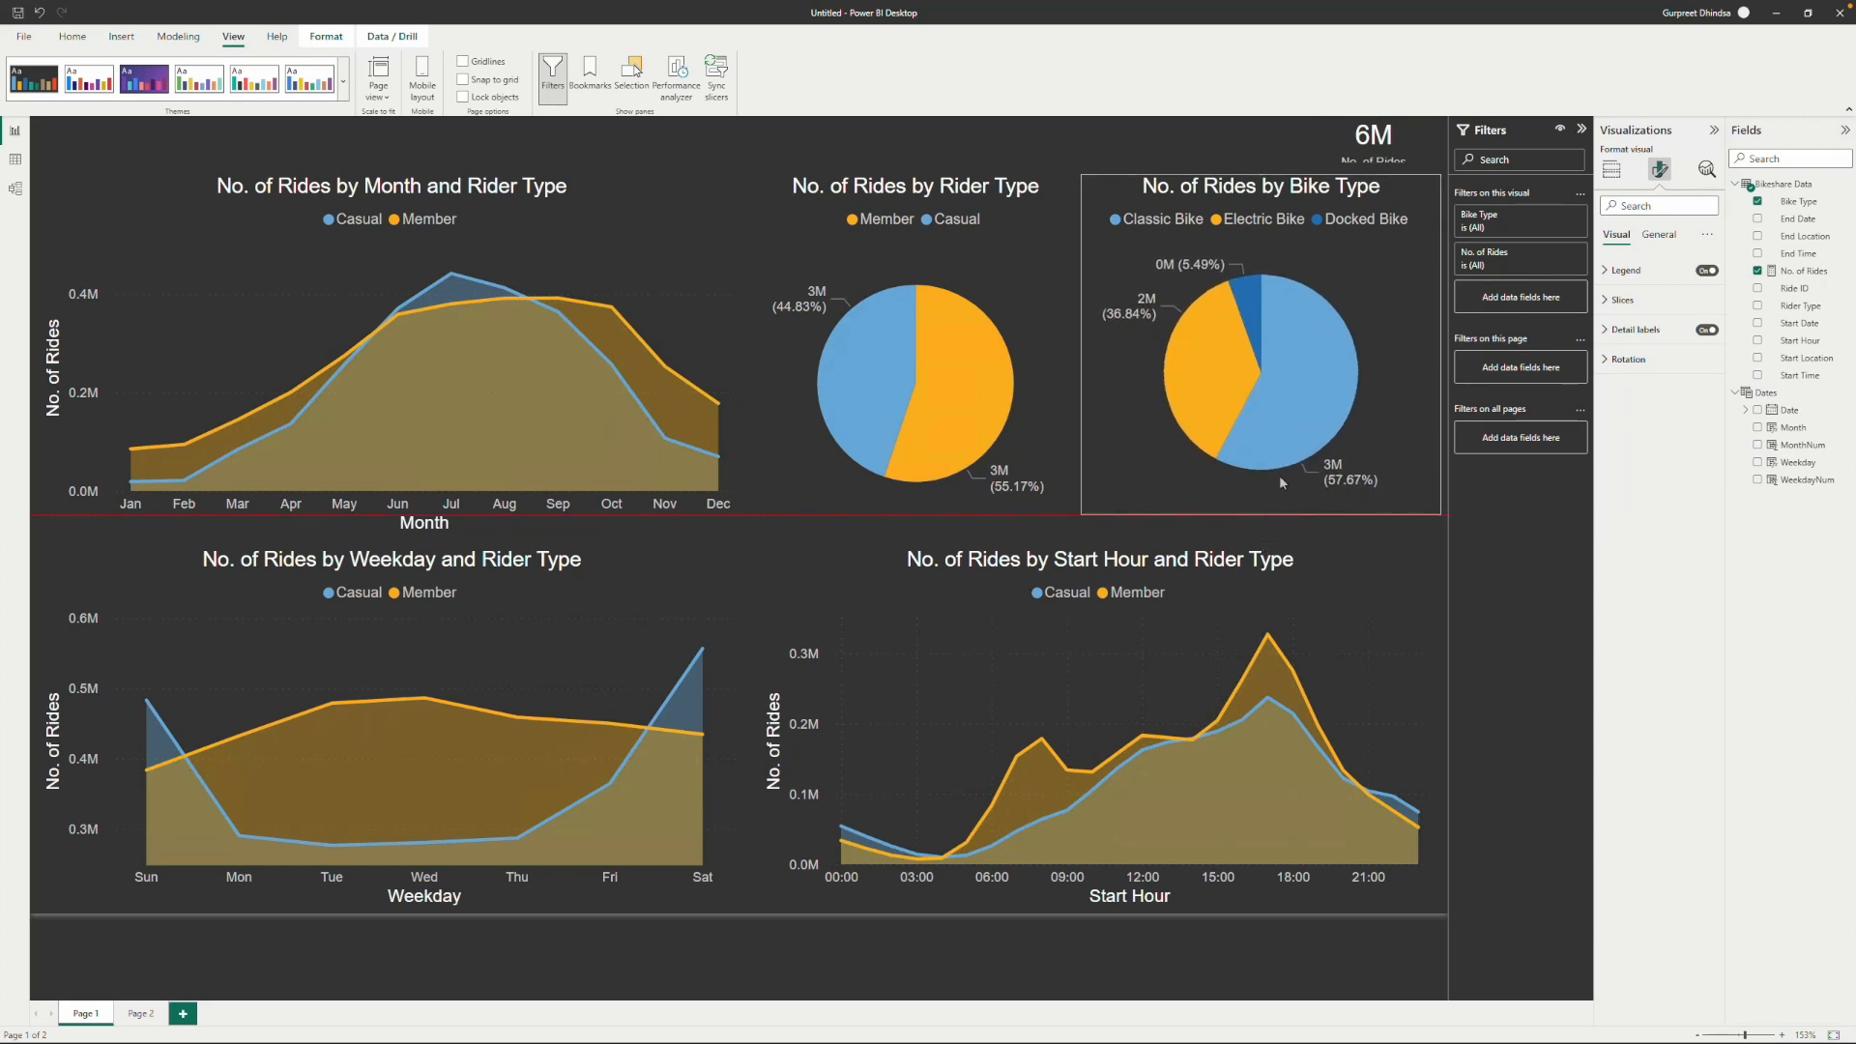
pyautogui.moveTo(1383, 294); pyautogui.dragTo(1382, 305)
pyautogui.click(1058, 248)
pyautogui.moveTo(918, 528); pyautogui.dragTo(920, 519)
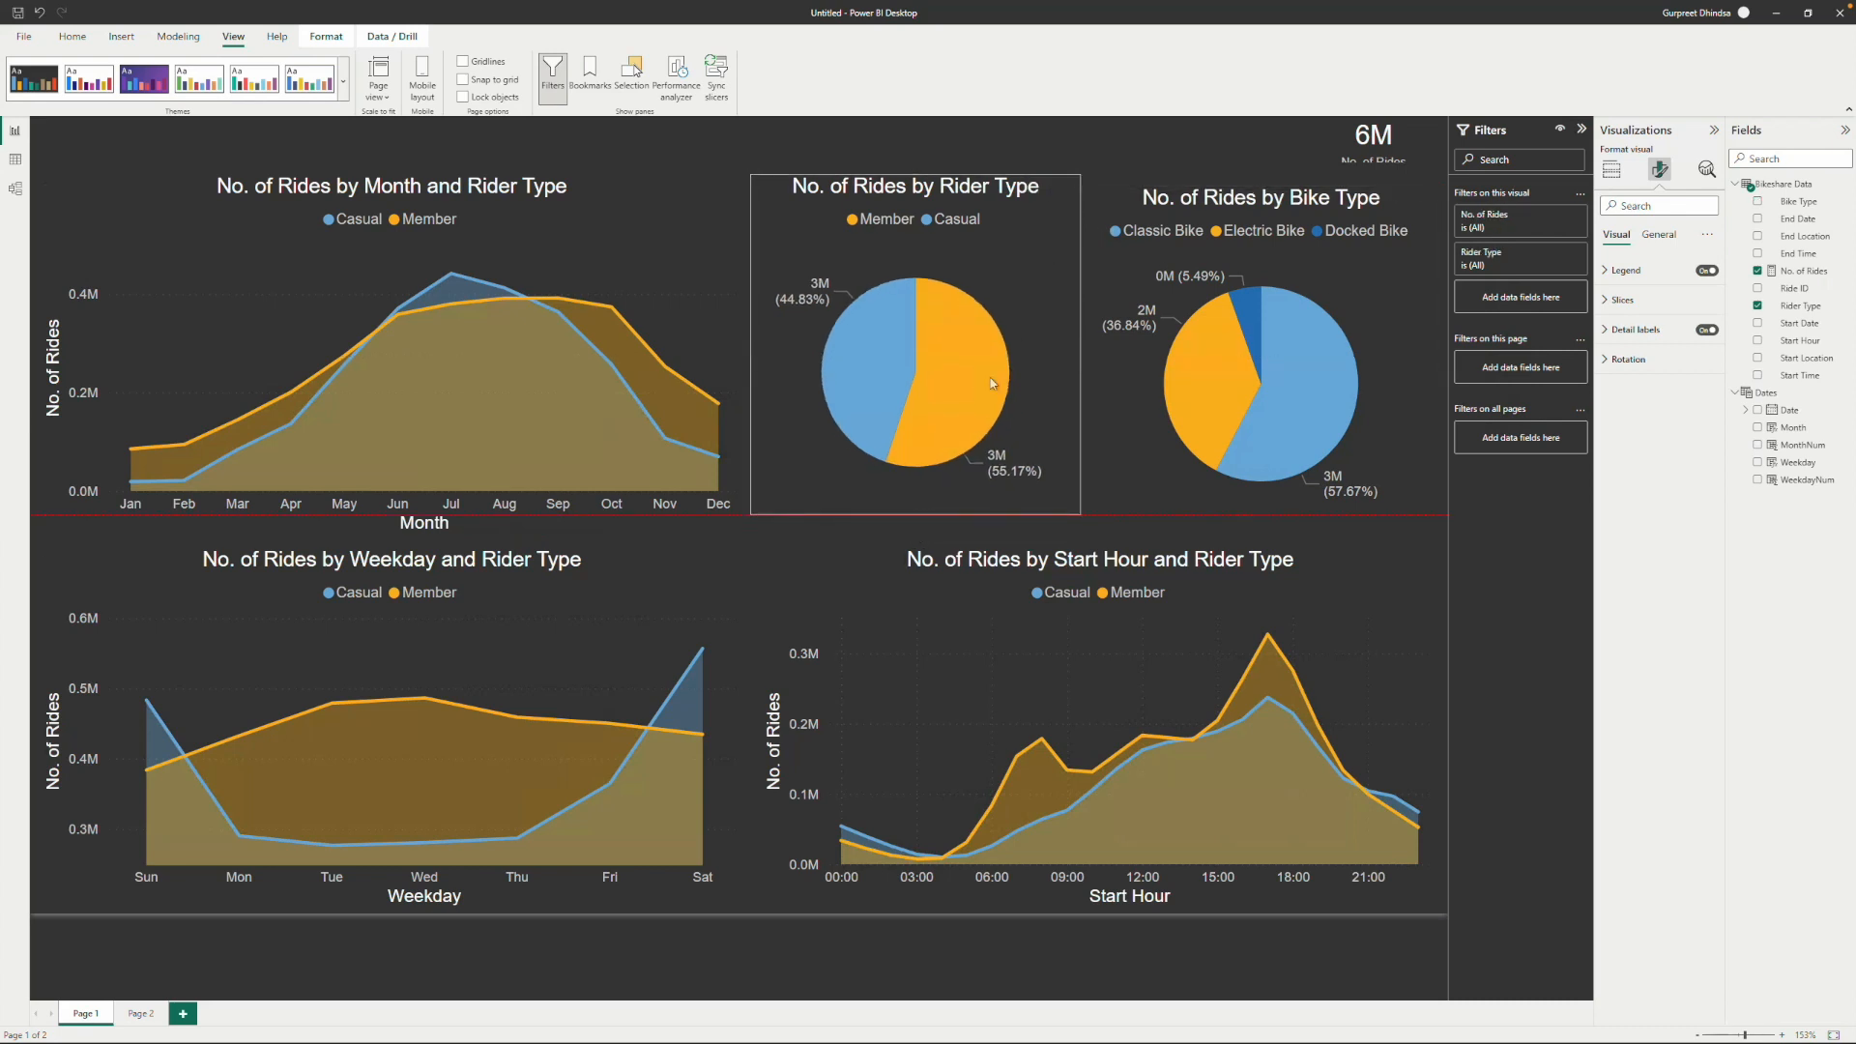
pyautogui.moveTo(1026, 270); pyautogui.dragTo(1027, 284)
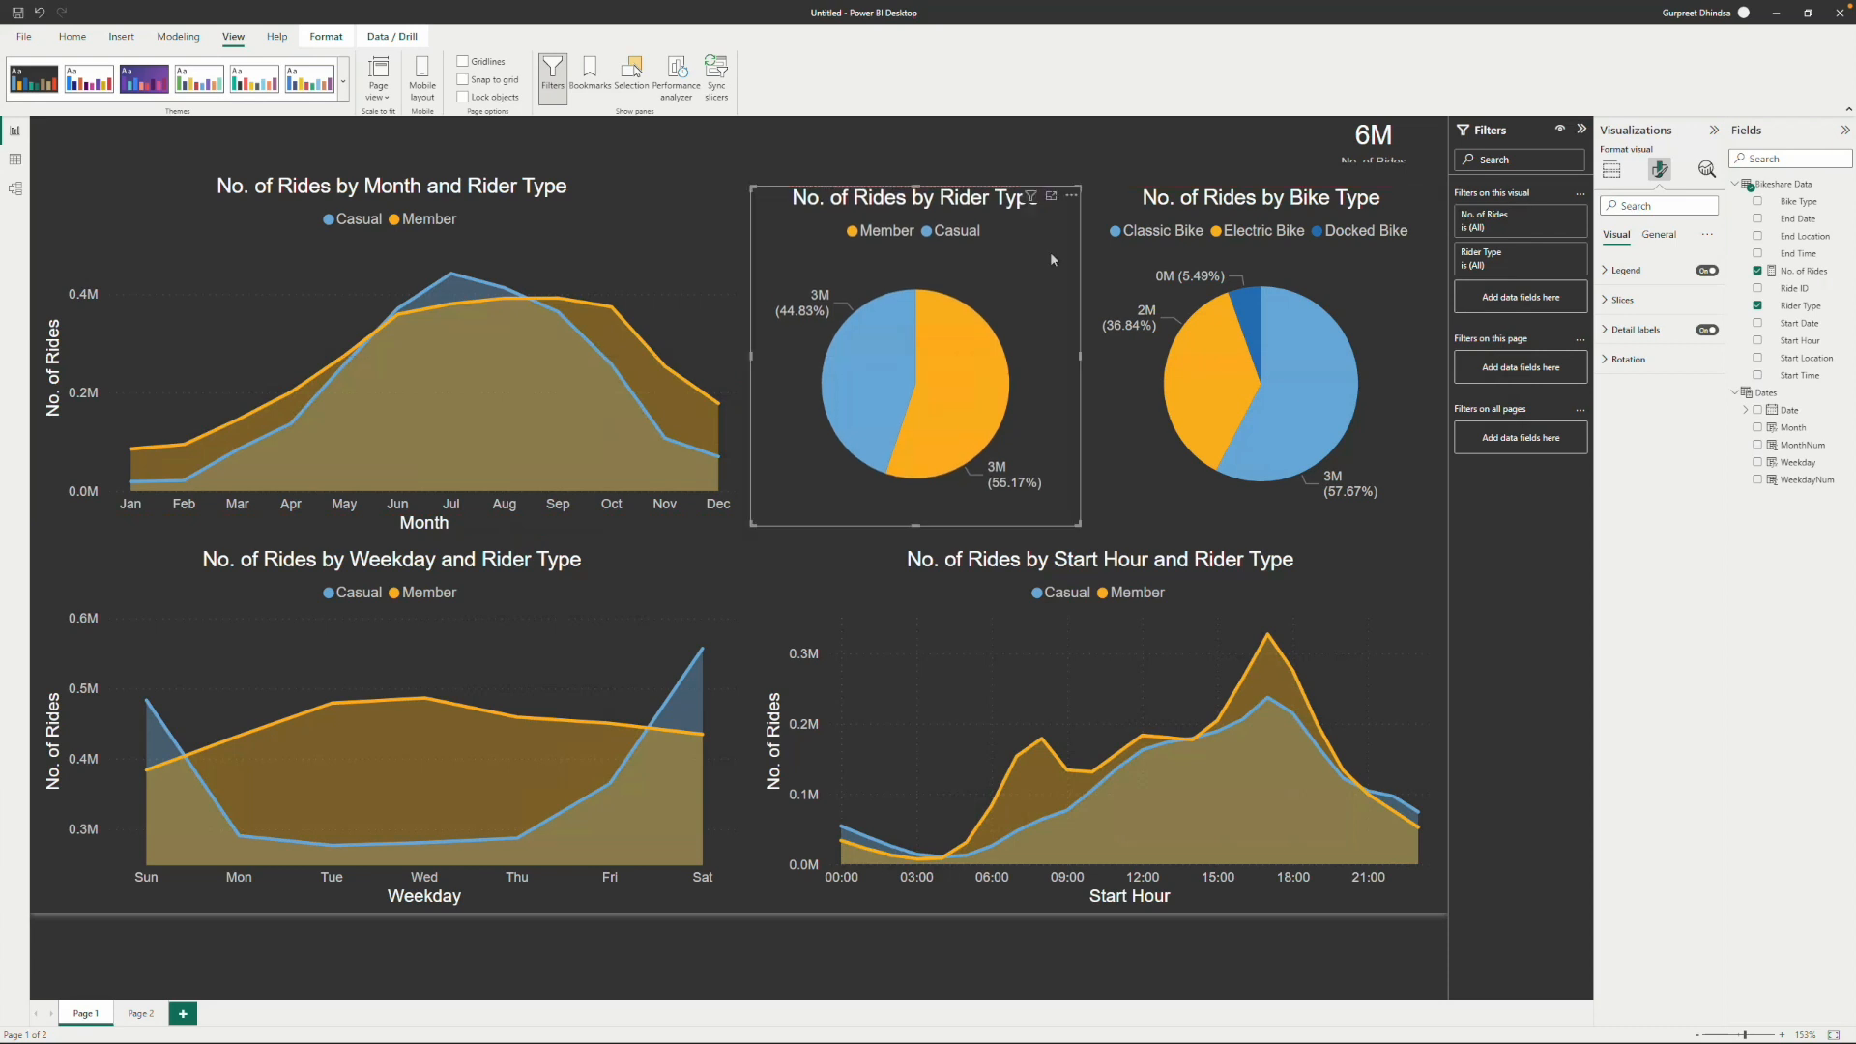
# Make the No. of Rides card taller so its label fits and shift it slightly left above the Bike Type pie chart.
pyautogui.click(1377, 156)
pyautogui.moveTo(1379, 169); pyautogui.dragTo(1381, 188)
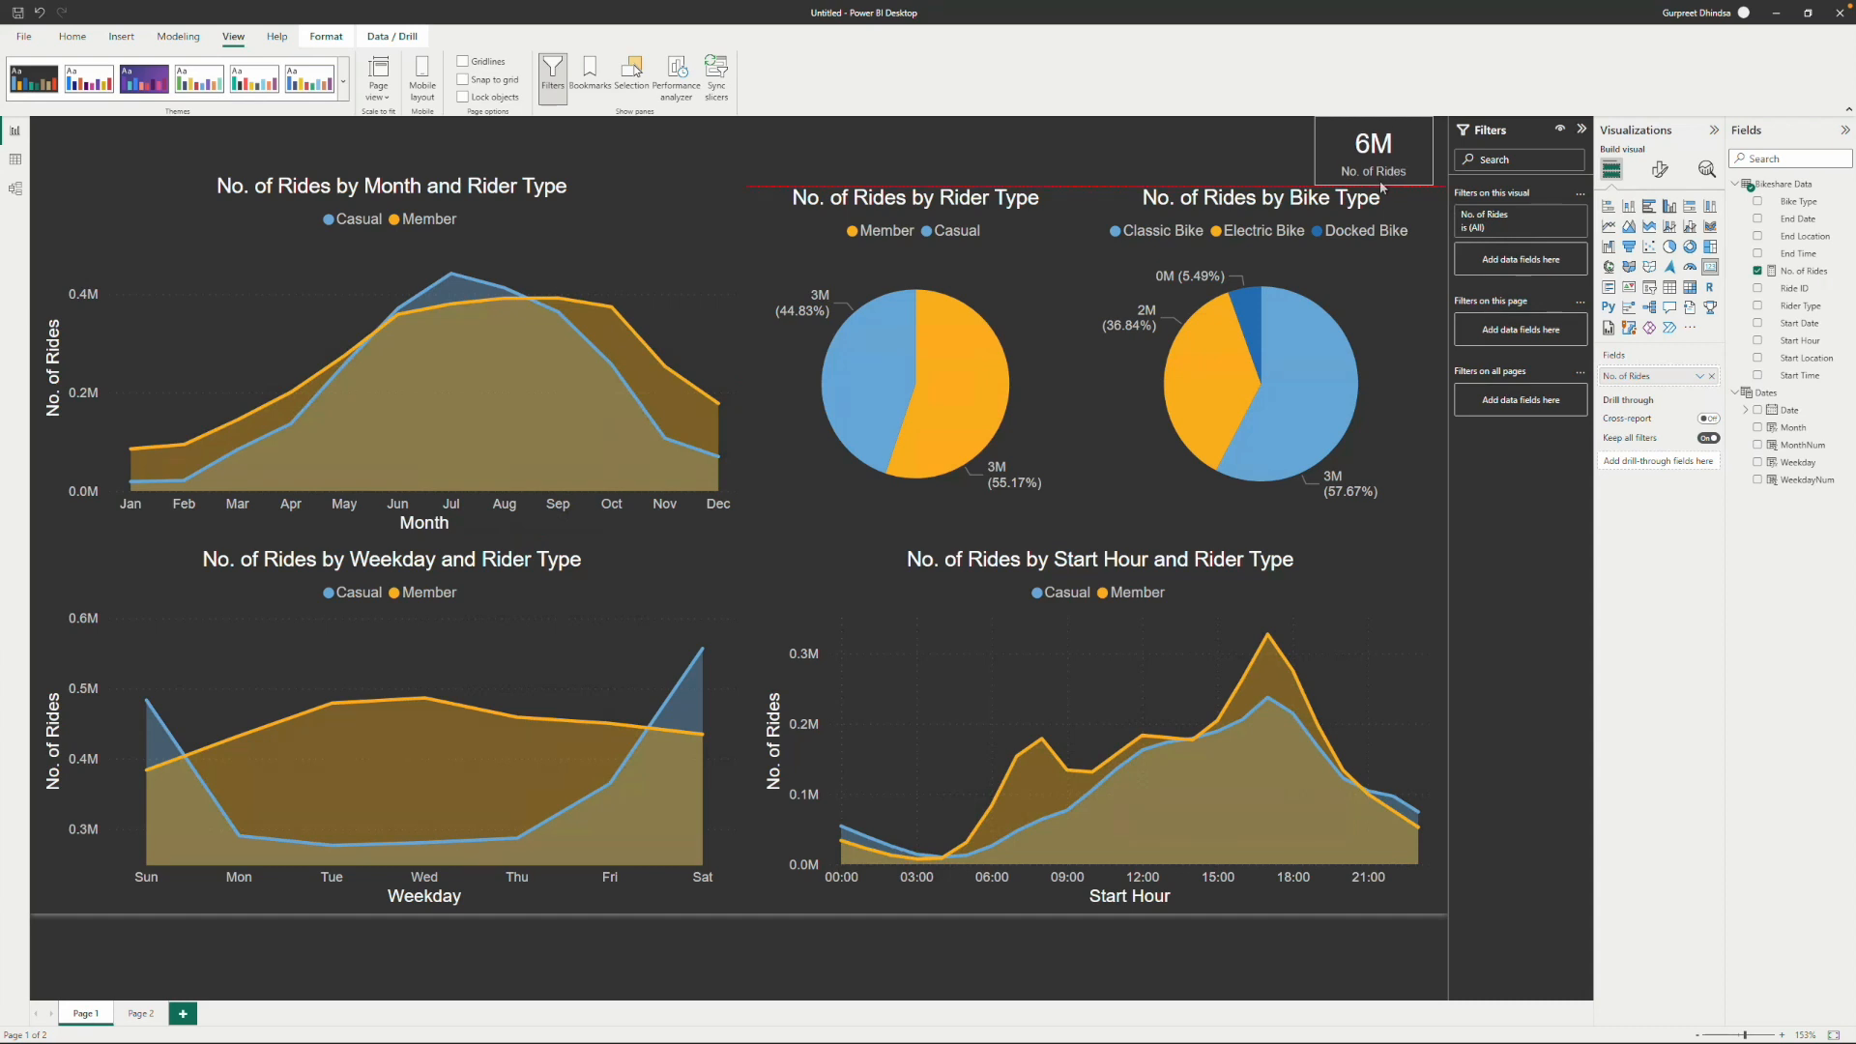
pyautogui.moveTo(1378, 149); pyautogui.dragTo(1359, 147)
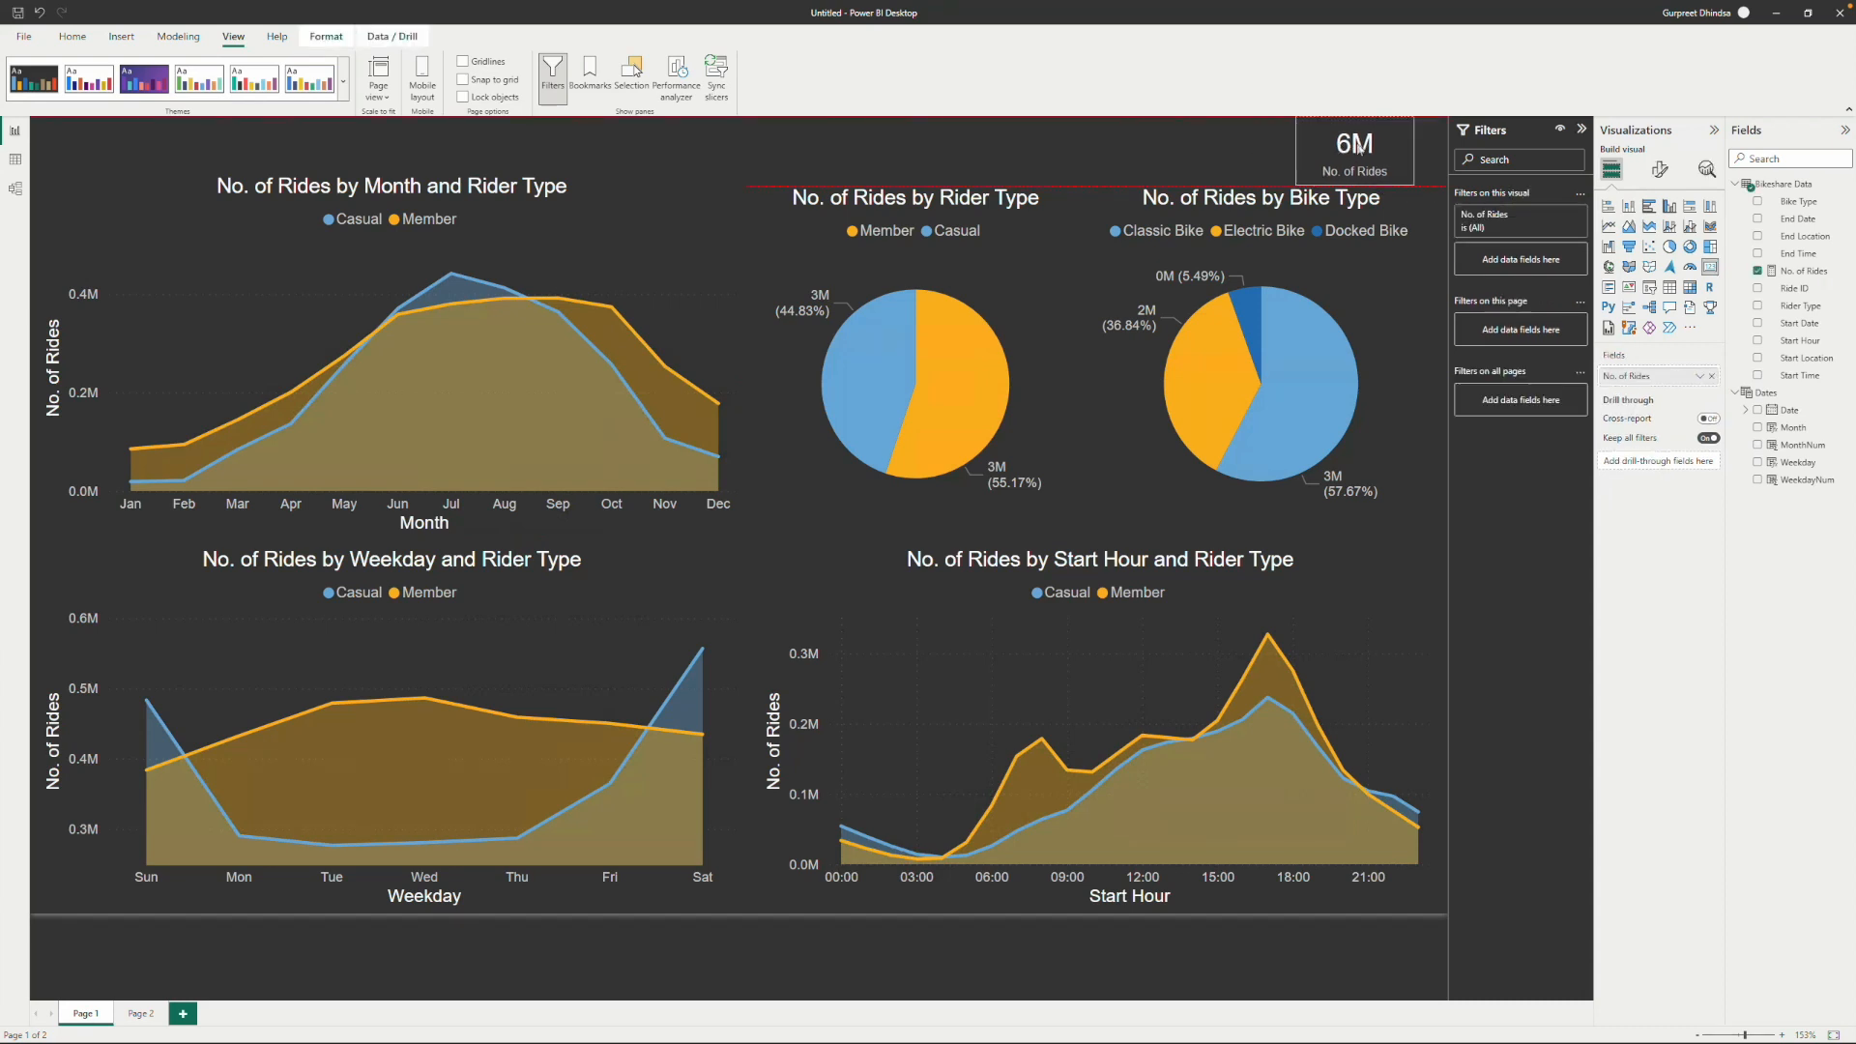
pyautogui.click(1209, 139)
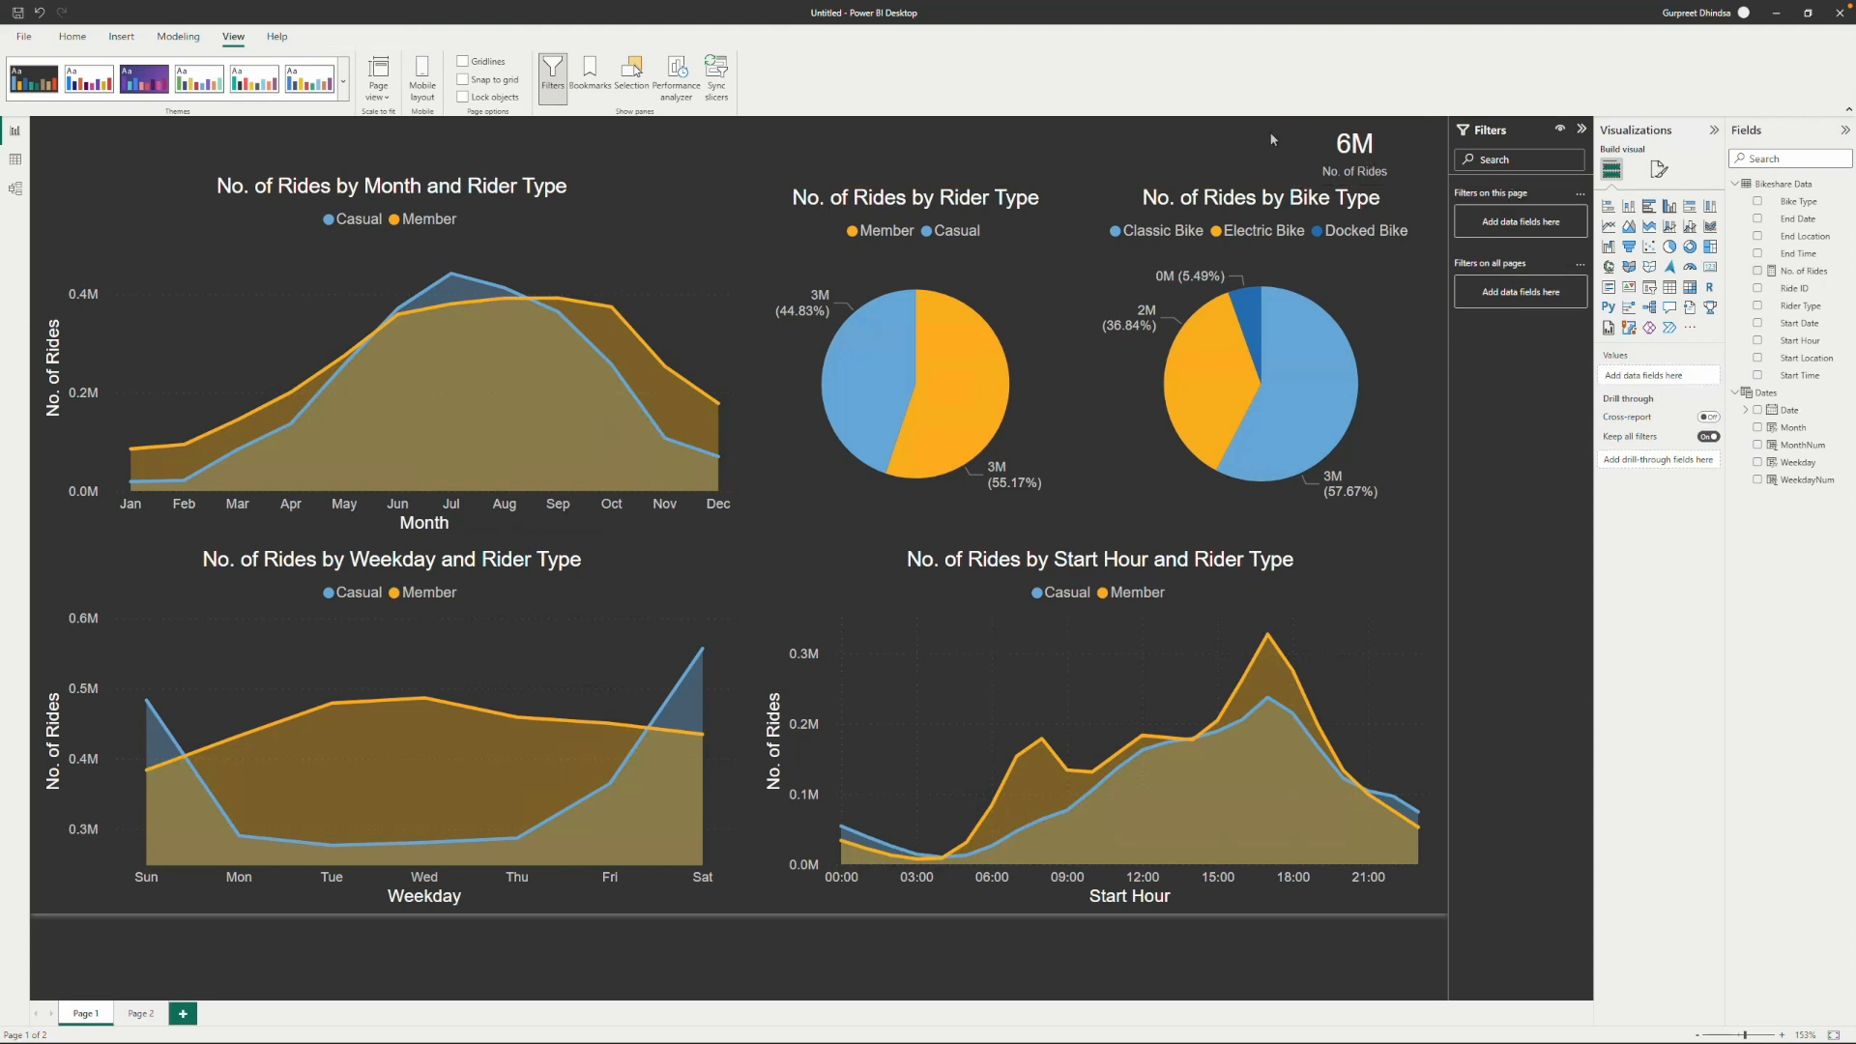
# Turn on a visual border for the No. of Rides card and colour it orange.
pyautogui.click(1392, 149)
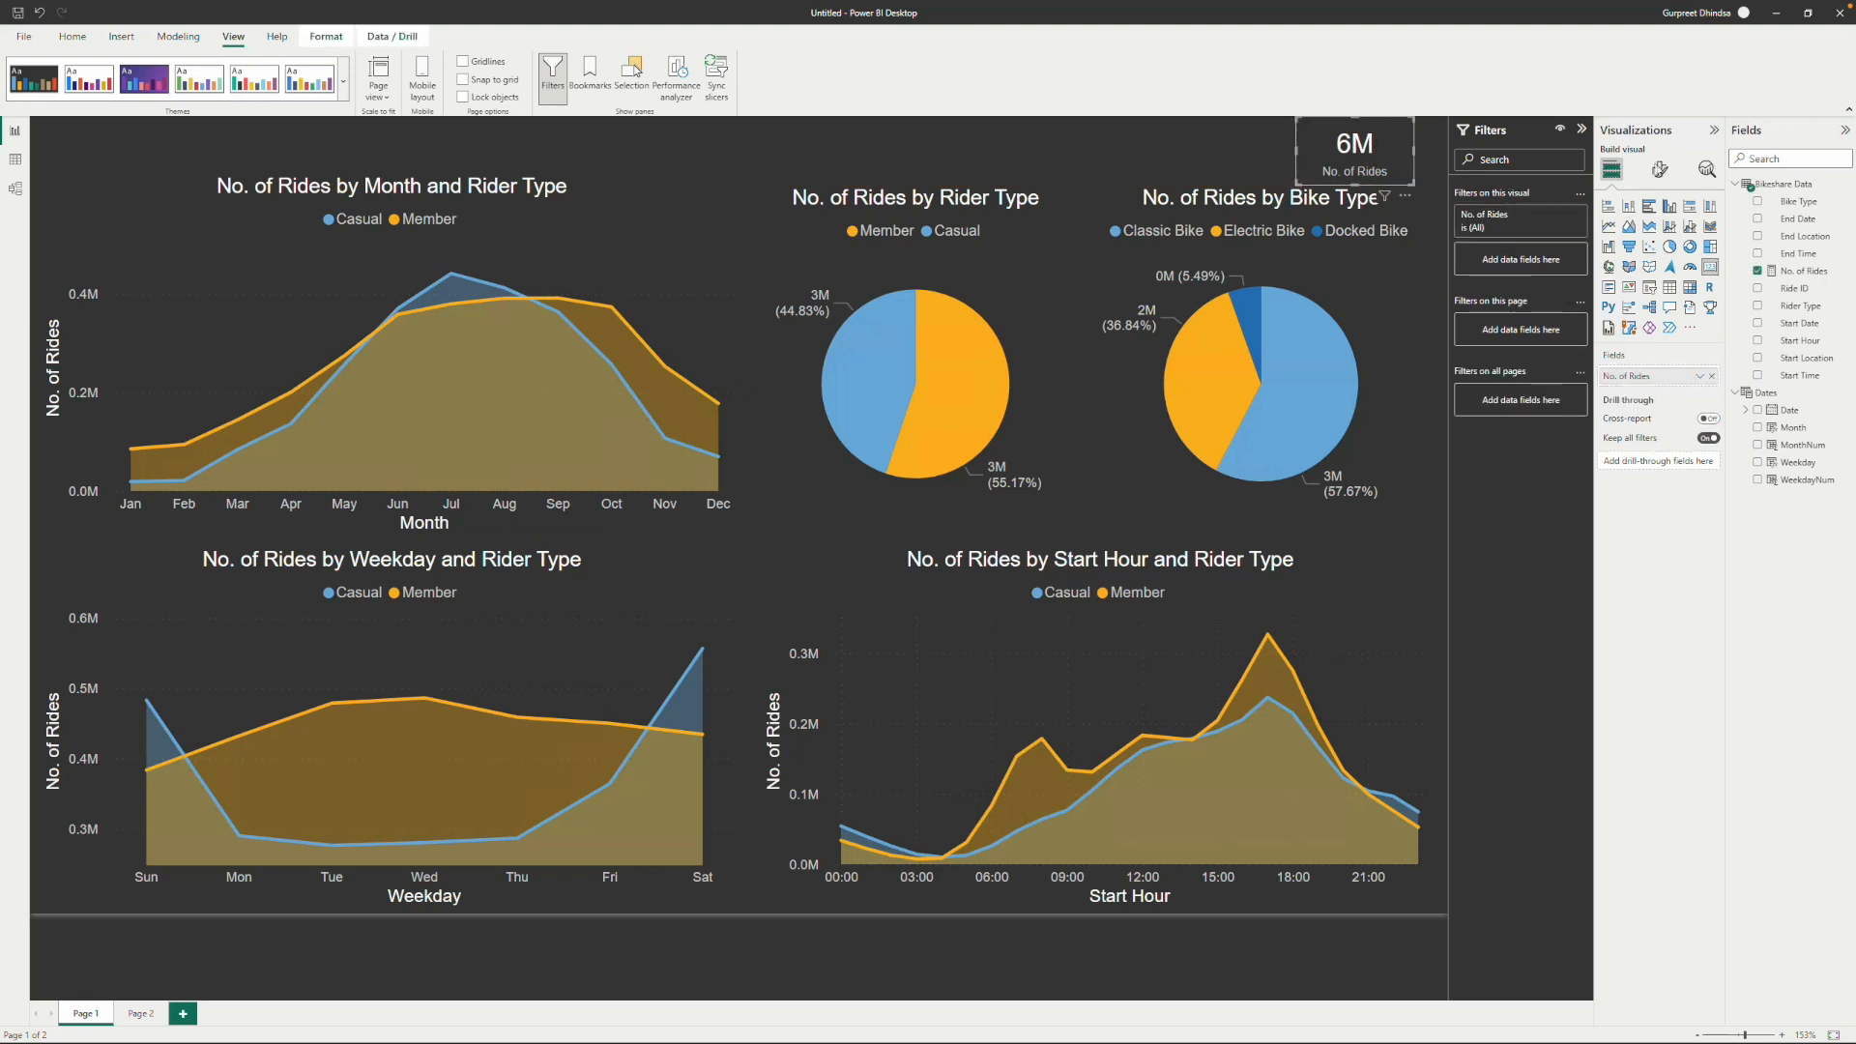
pyautogui.click(1659, 170)
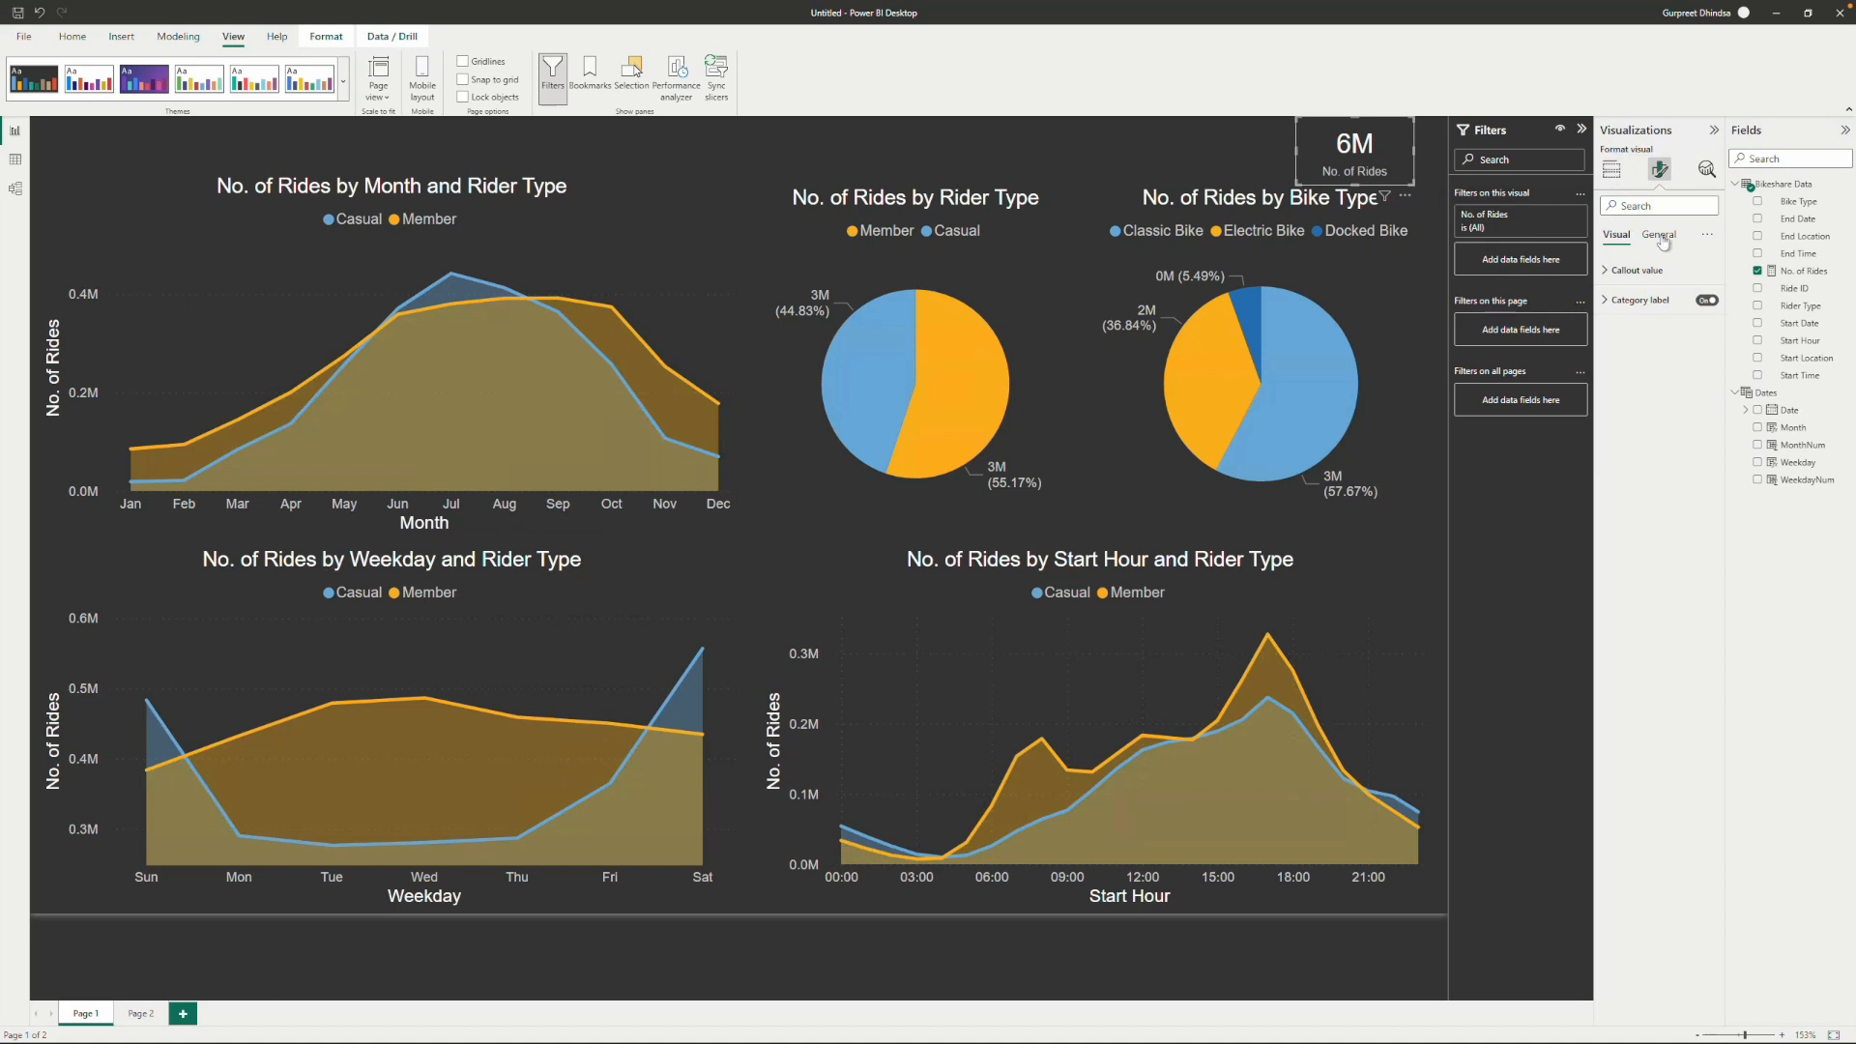
pyautogui.click(1663, 239)
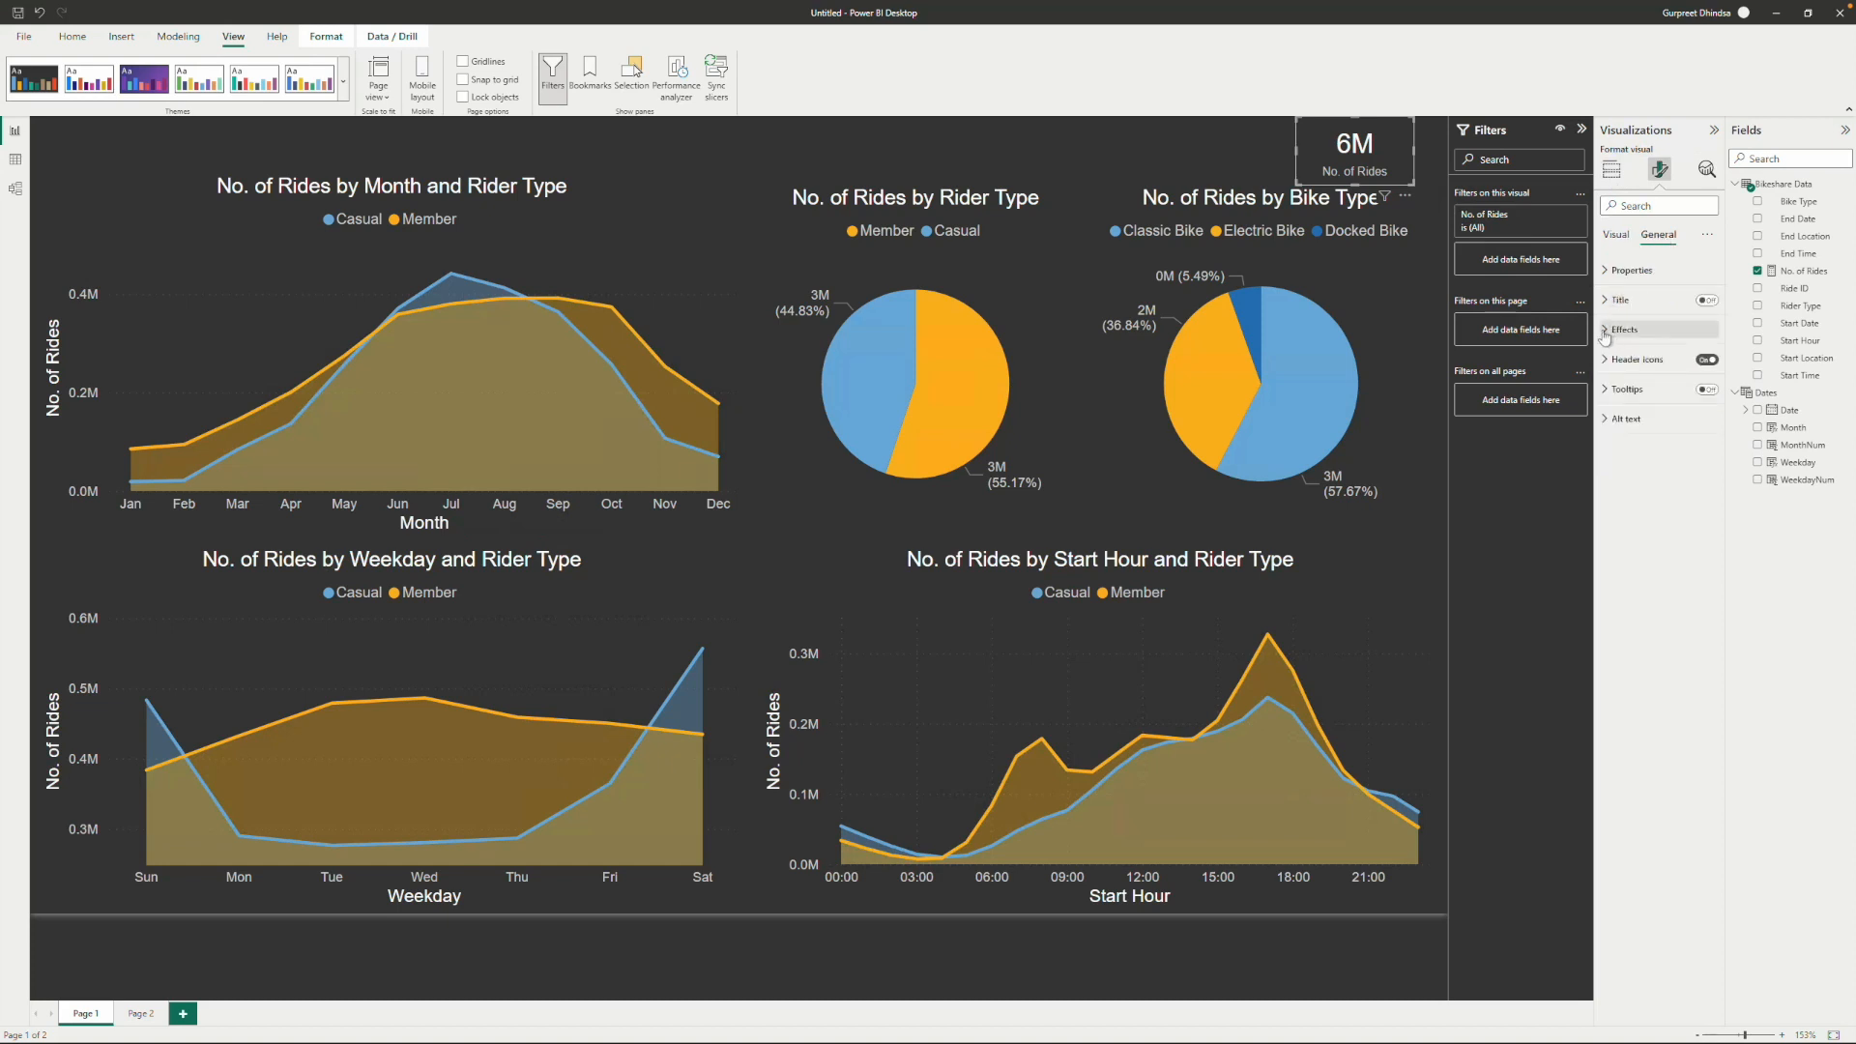
pyautogui.click(1607, 331)
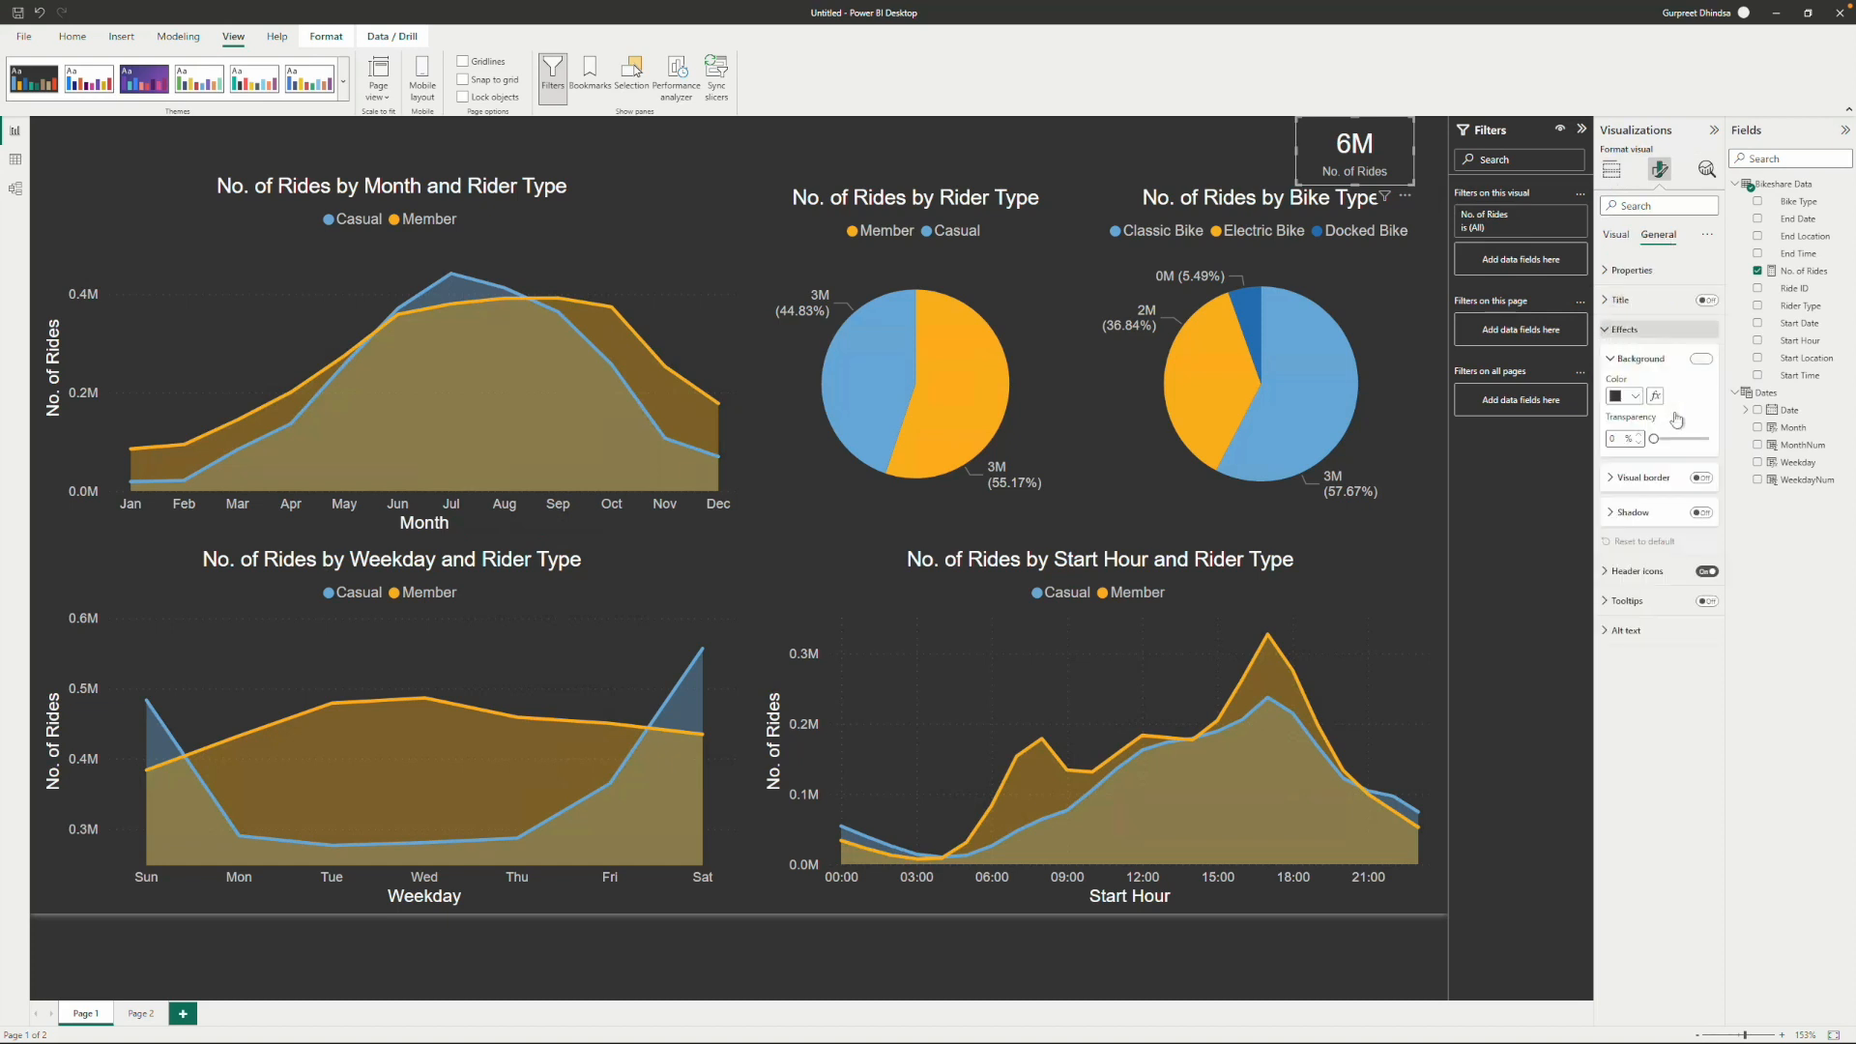
pyautogui.click(1616, 483)
pyautogui.click(1695, 480)
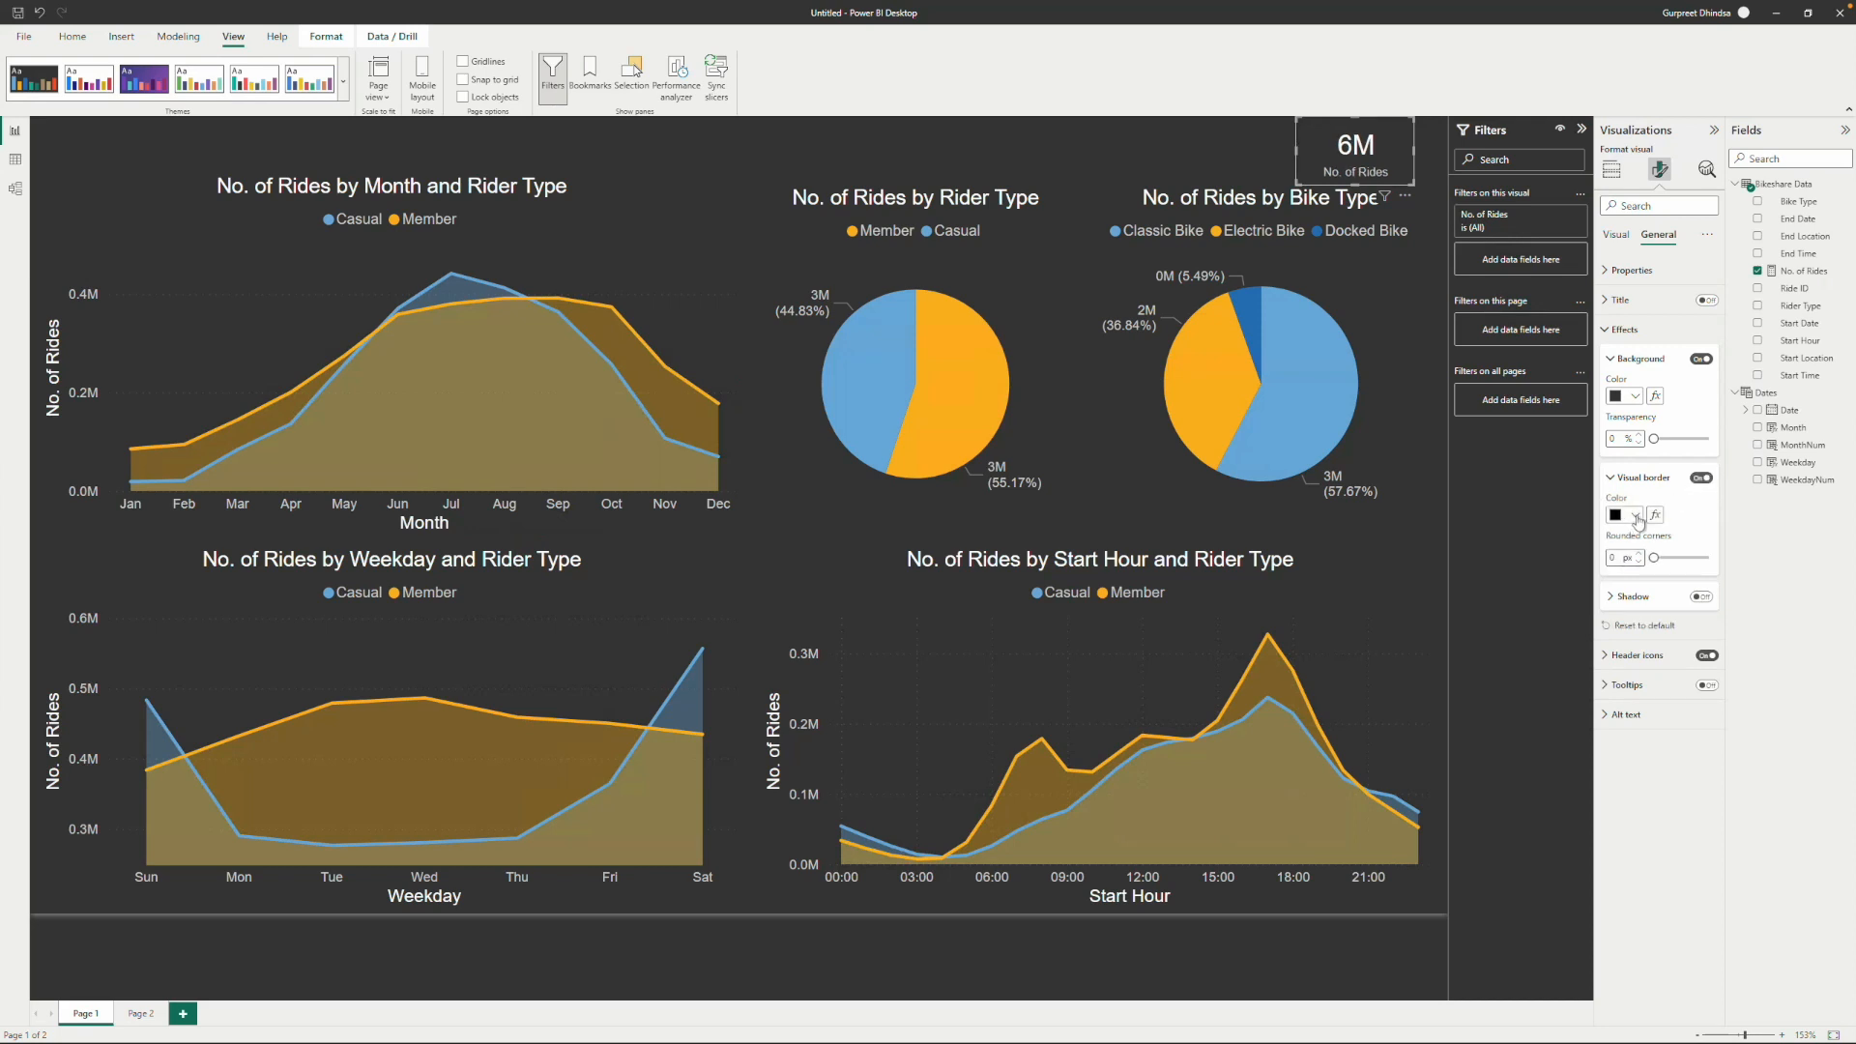
pyautogui.click(1634, 515)
pyautogui.click(1686, 732)
pyautogui.click(1628, 480)
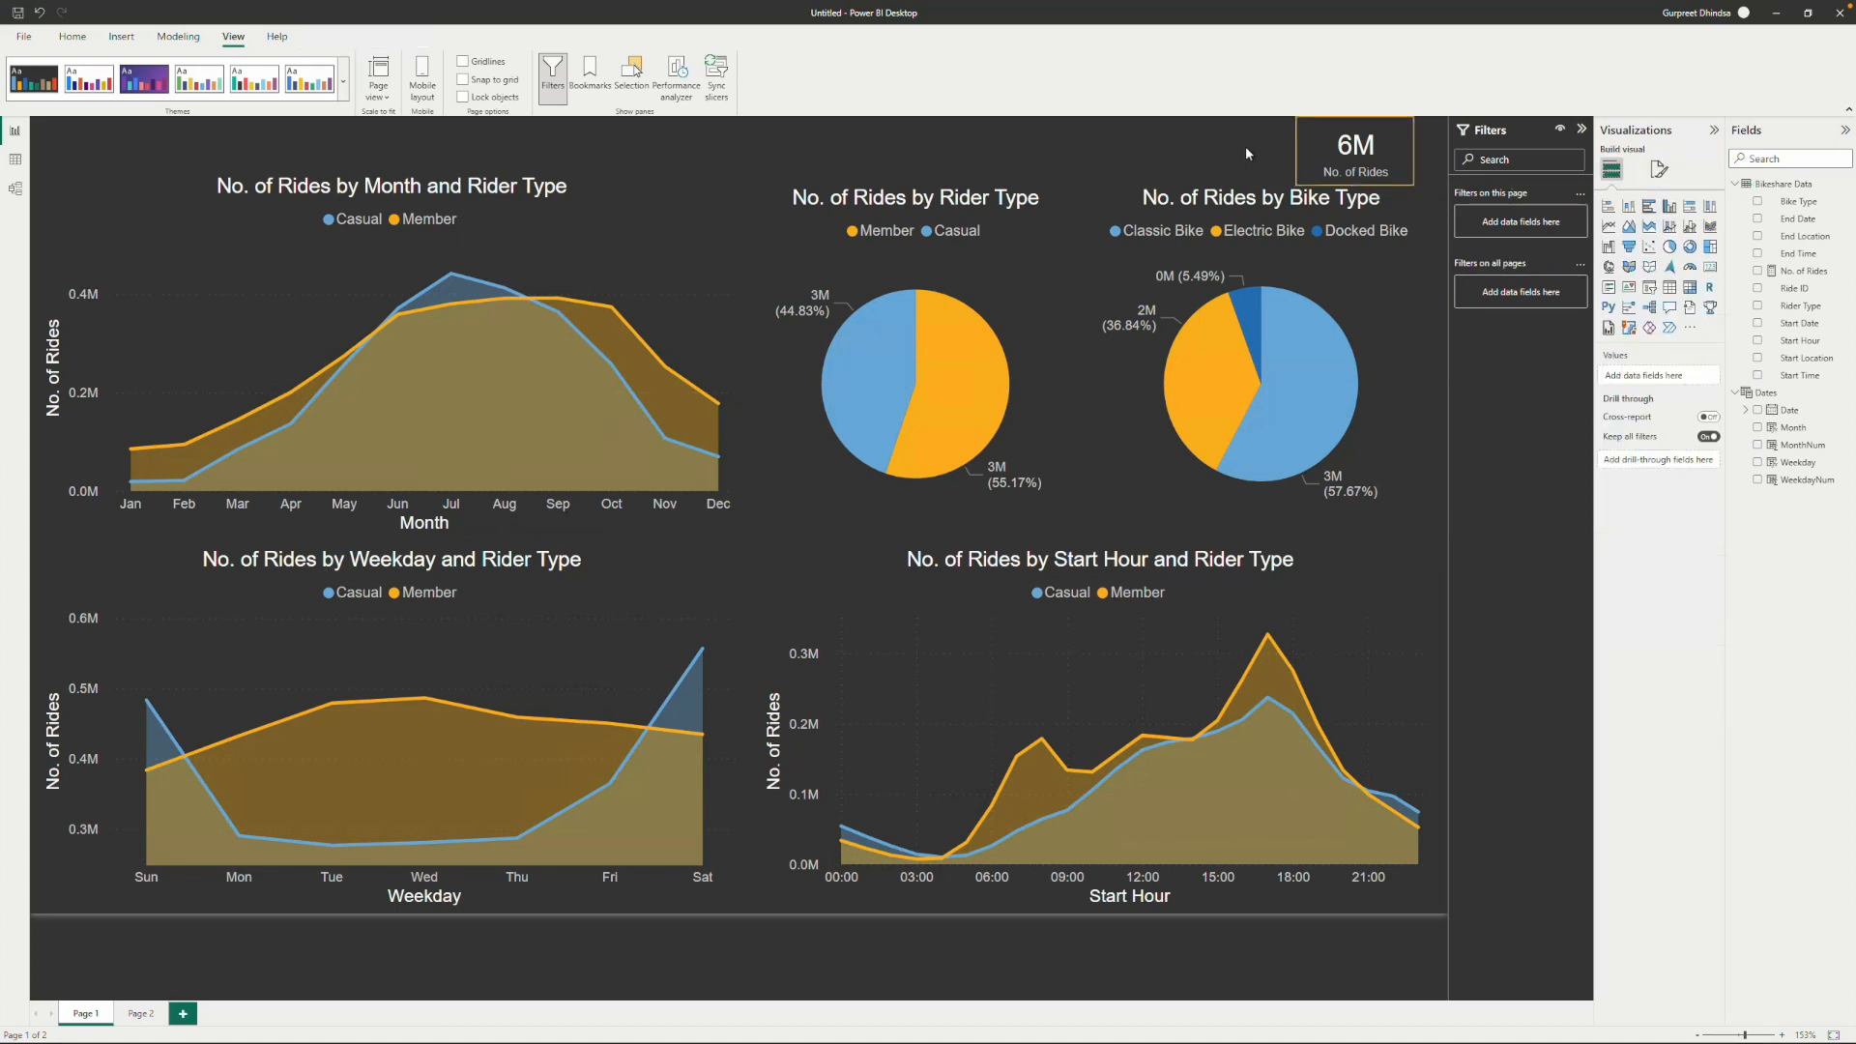
# Move the No. of Rides card slightly right and down, into the report page's upper-right corner.
pyautogui.click(1353, 124)
pyautogui.moveTo(1352, 118); pyautogui.dragTo(1383, 158)
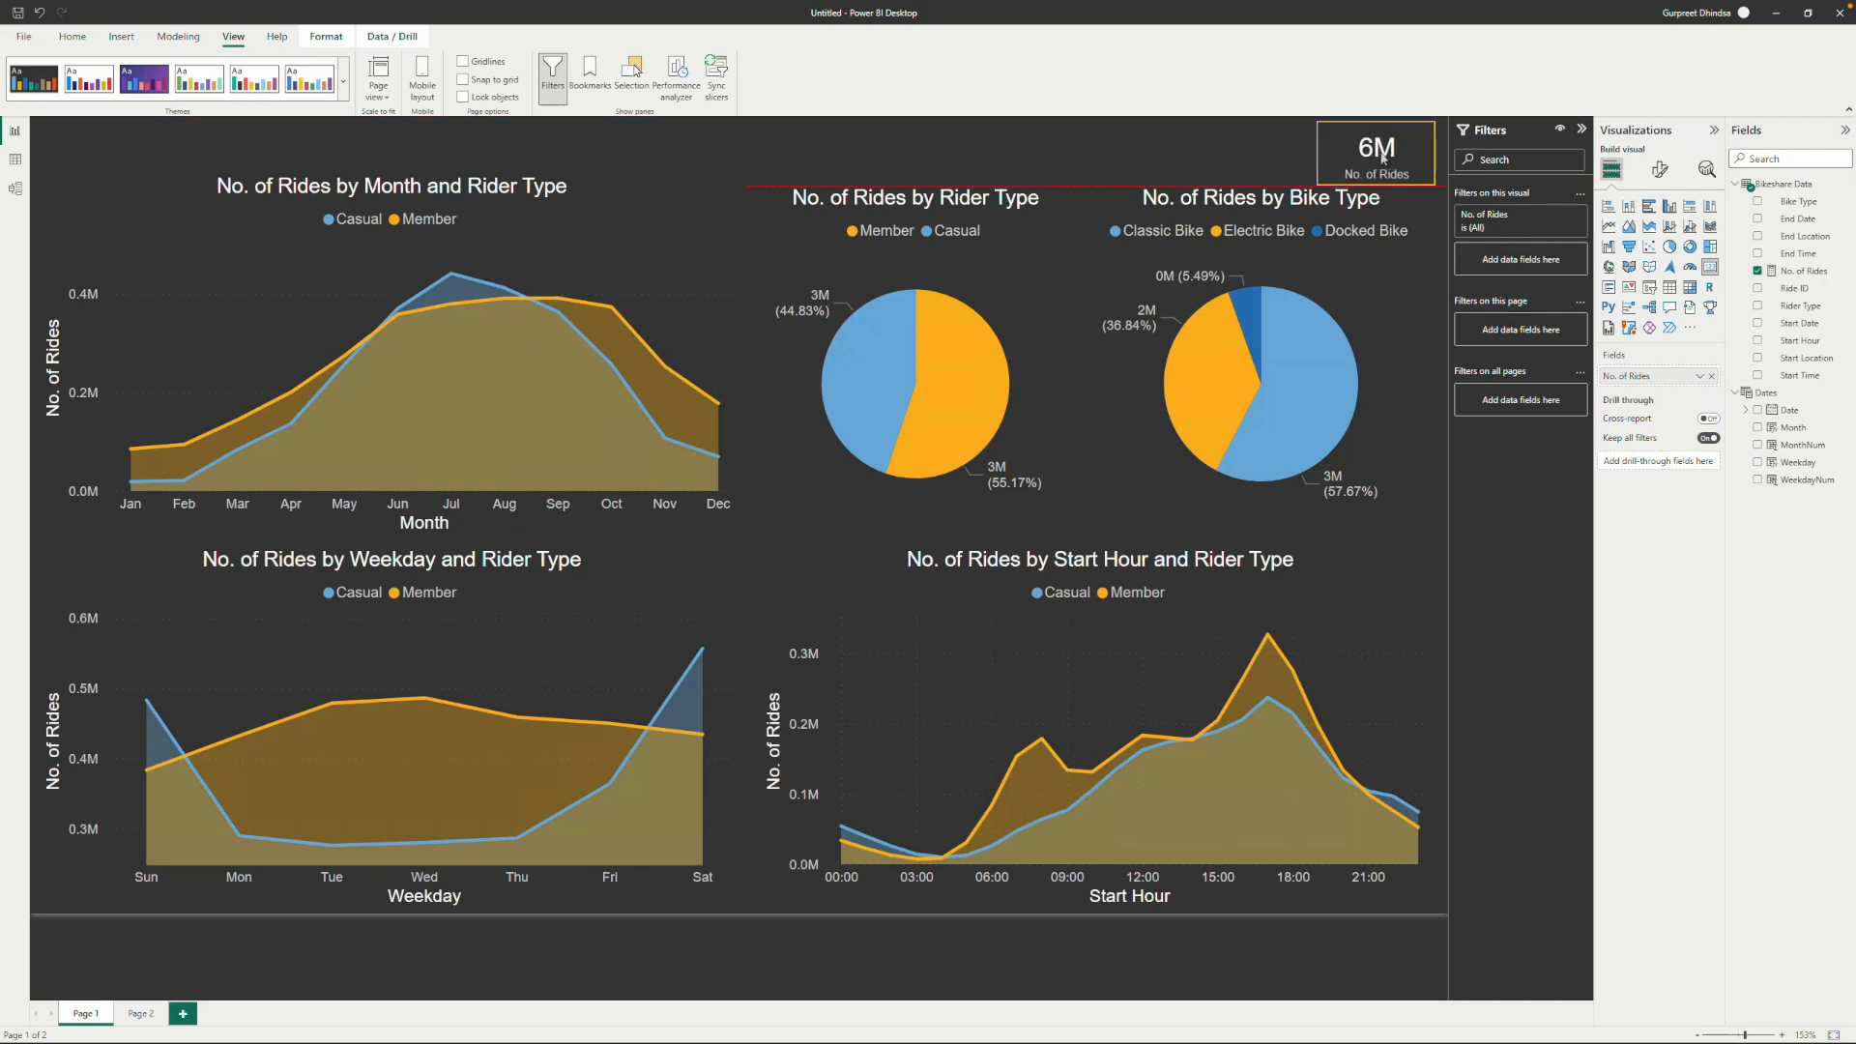
pyautogui.click(1250, 157)
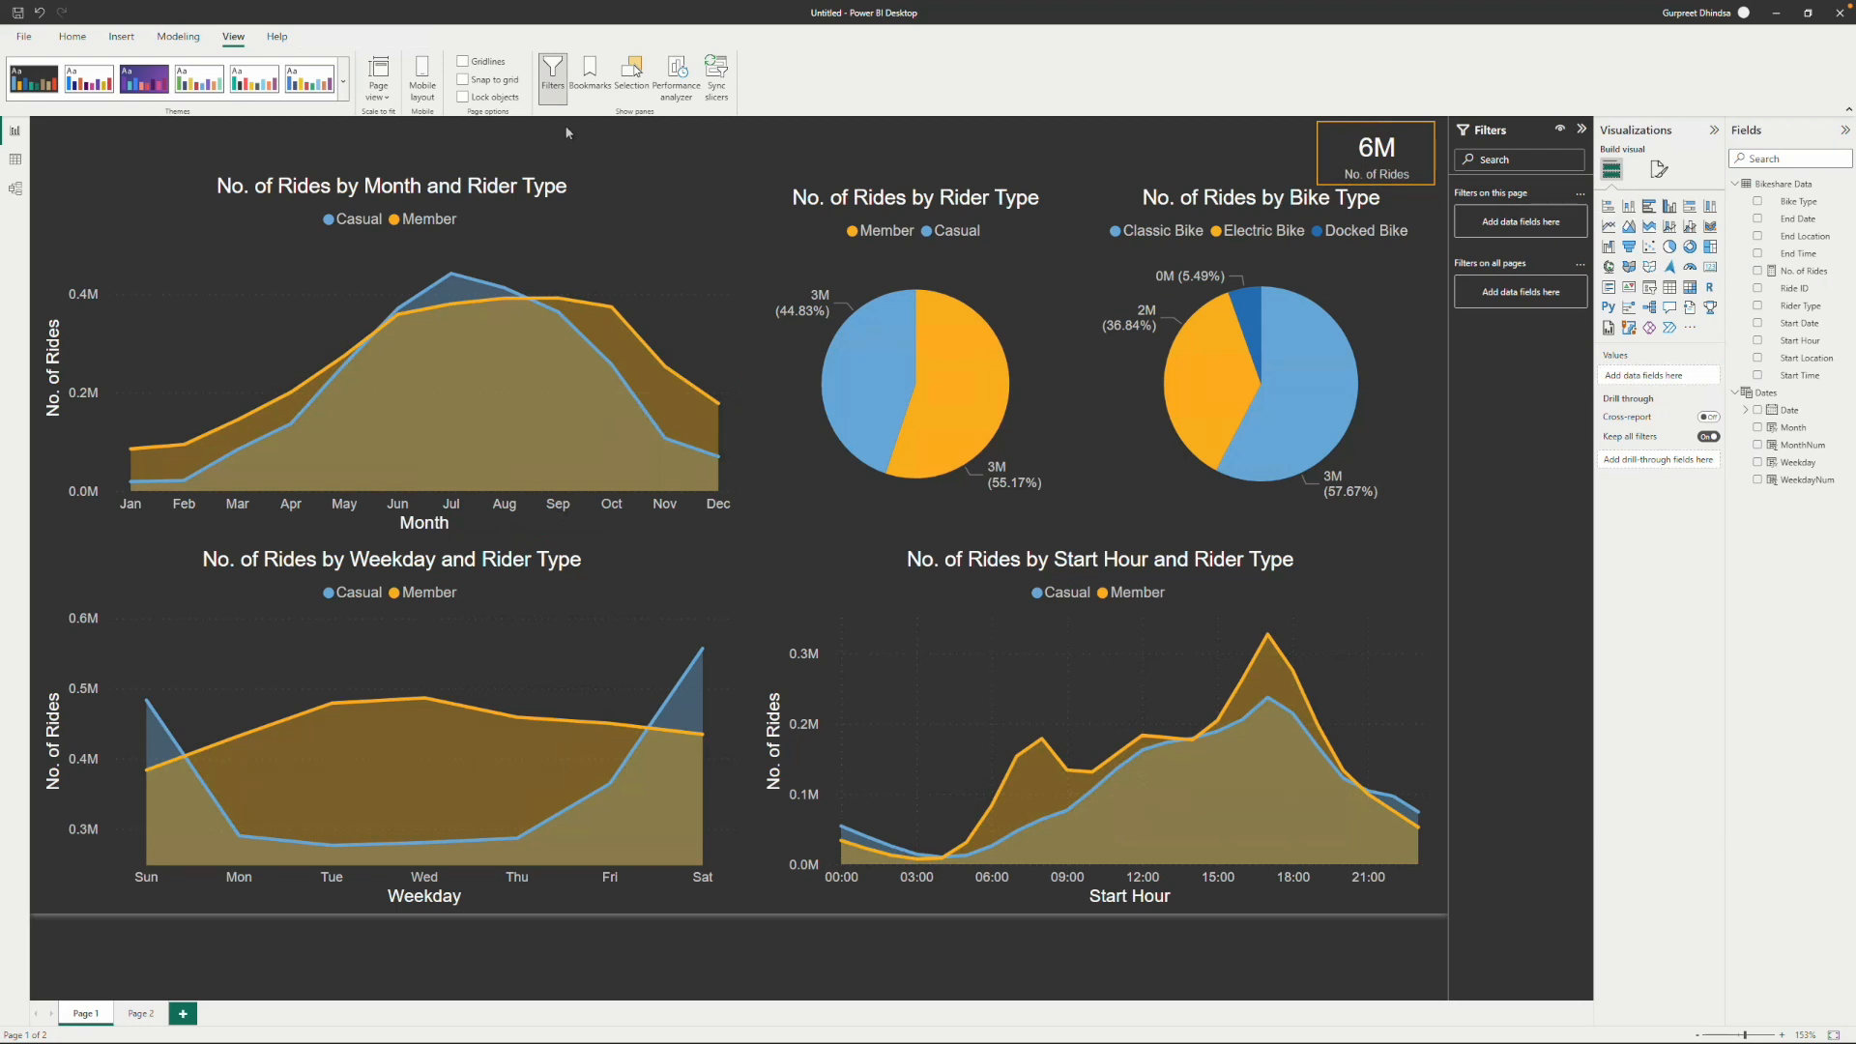
# Insert a text box on the report page reading "Bike Share Report - Mar'21 to Feb'22".
pyautogui.click(123, 39)
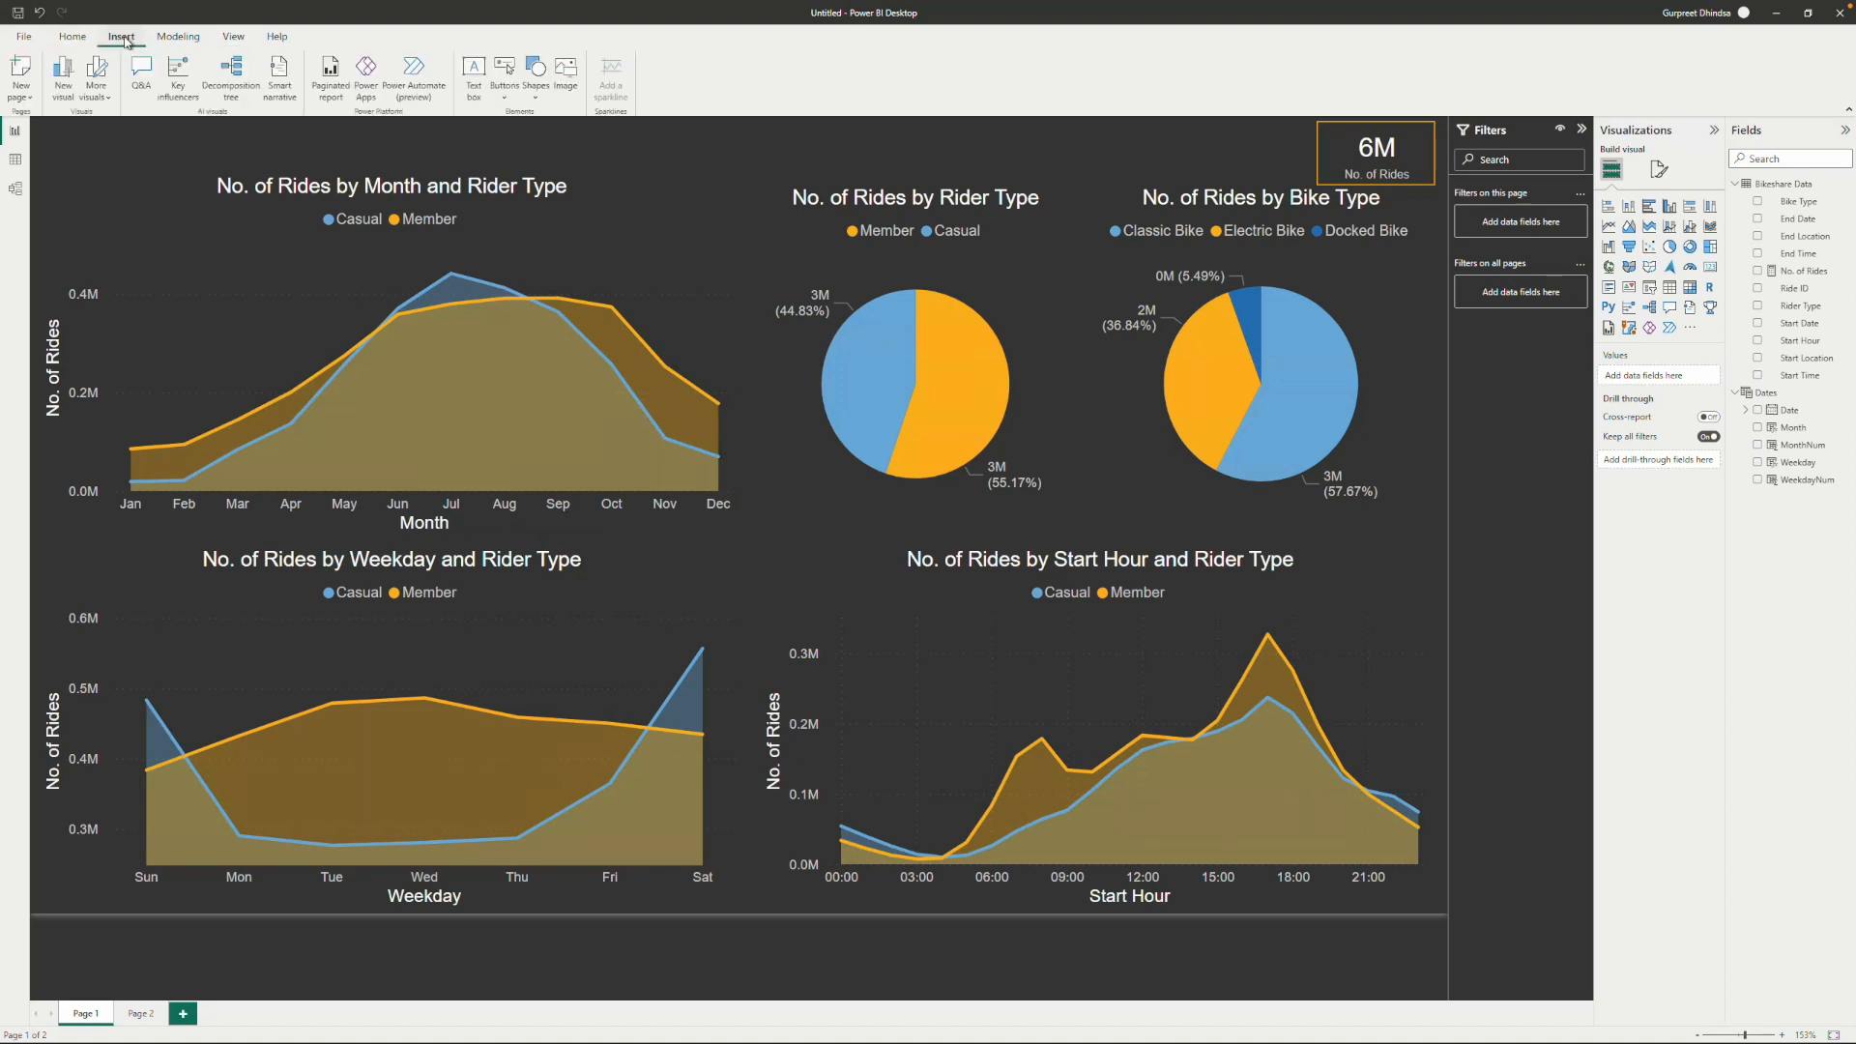
pyautogui.click(474, 76)
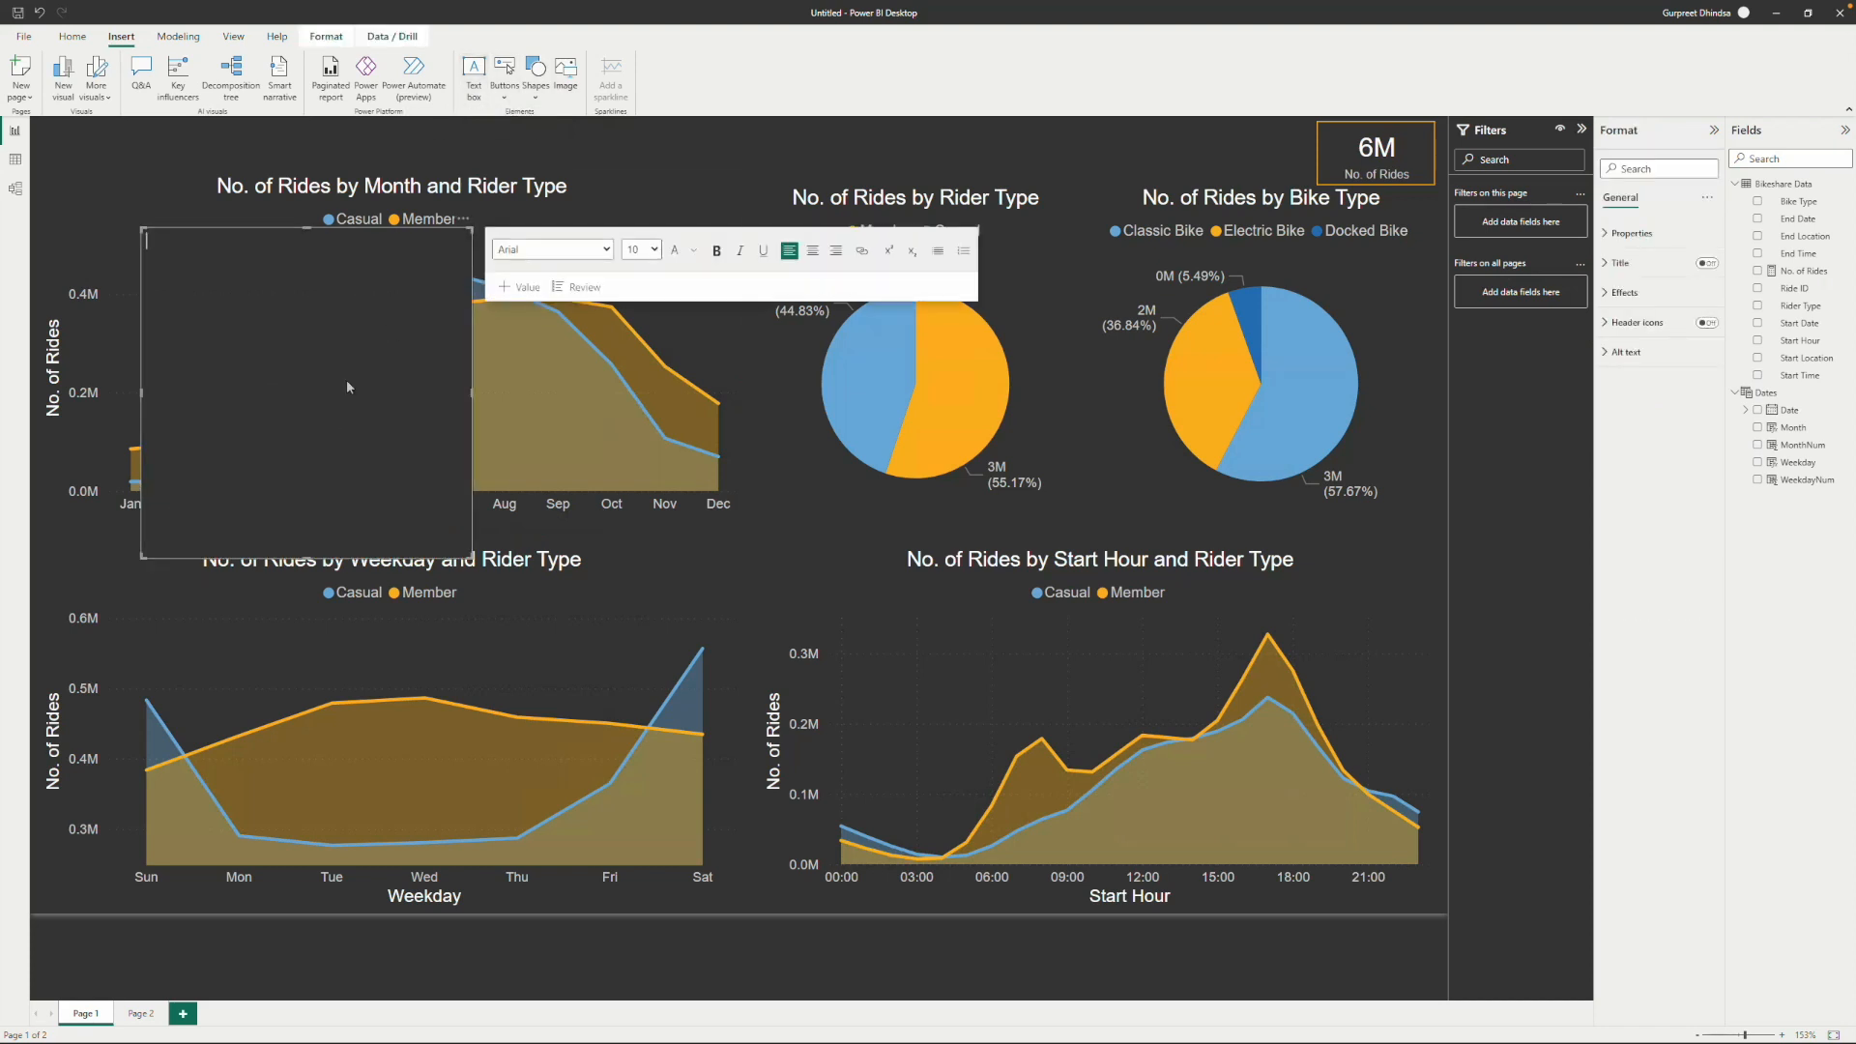
pyautogui.write("Bike Share Report - Mar'21 to Feb'22")
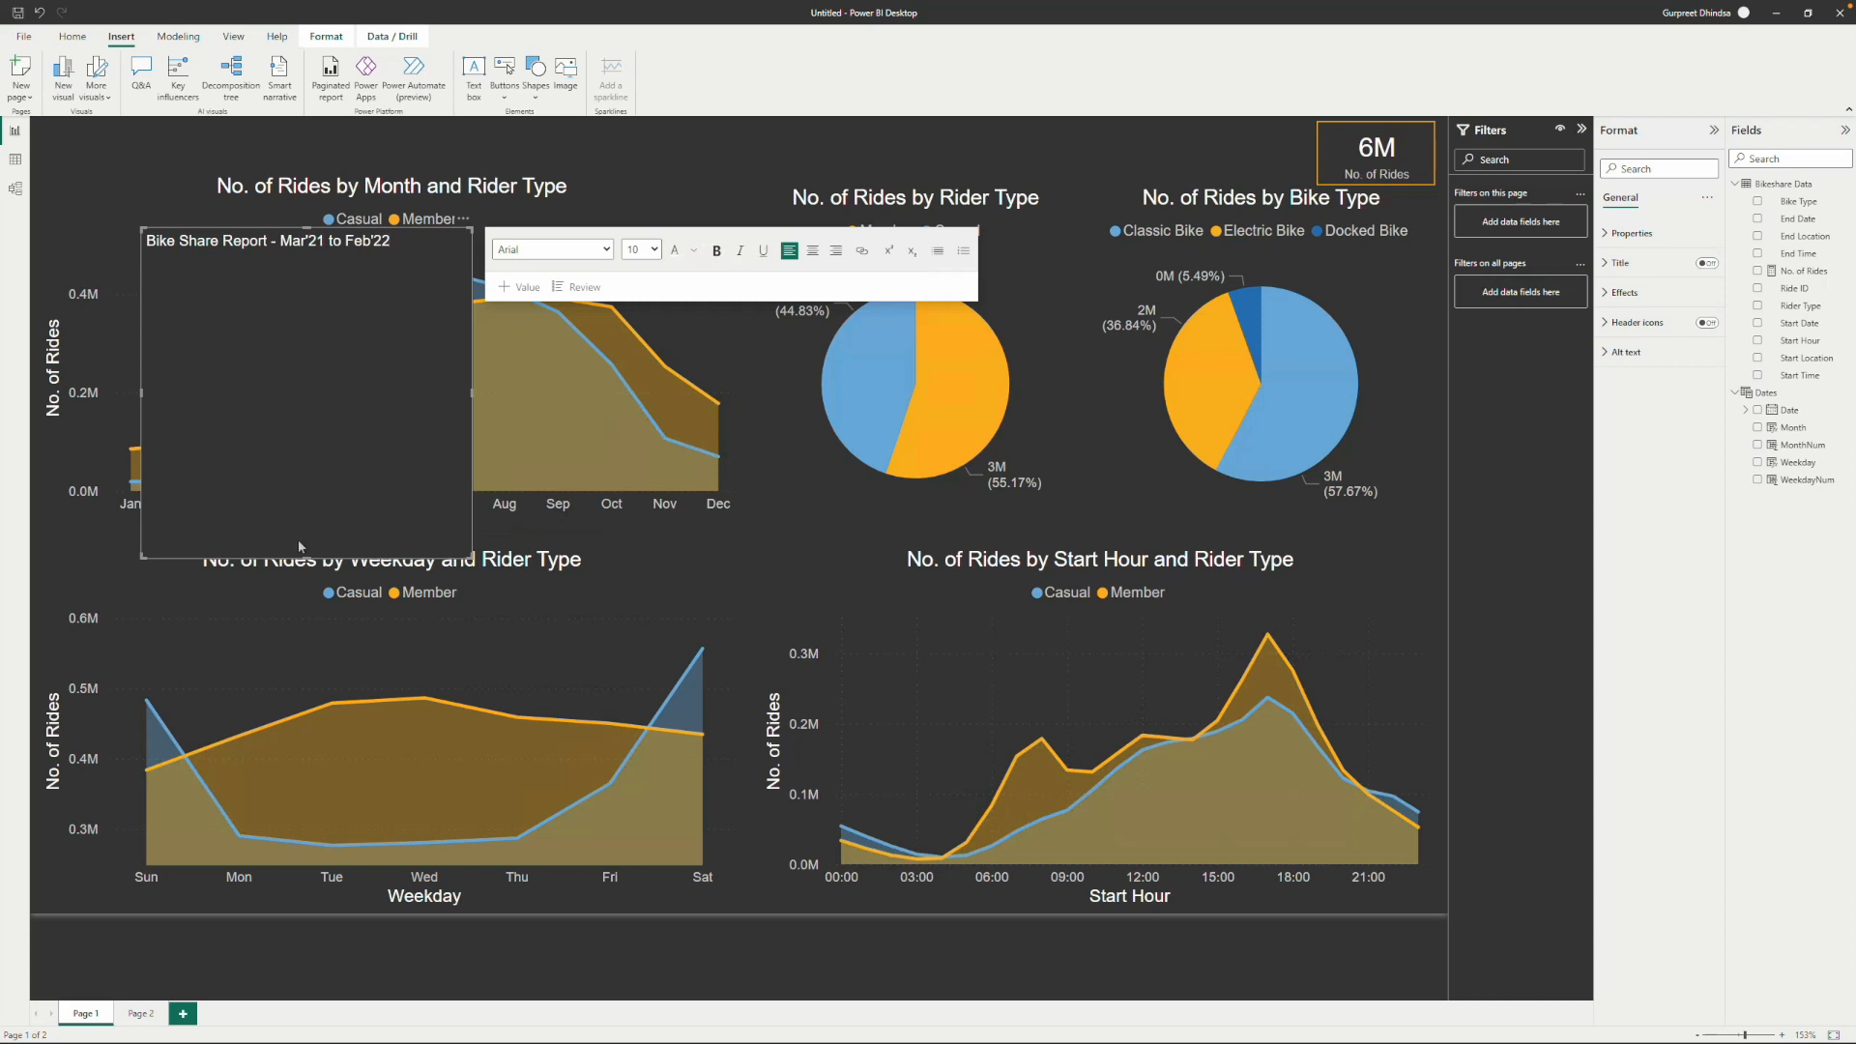
# Set the report title text to size 20 and resize its text box to fit a single line.
pyautogui.moveTo(397, 240); pyautogui.dragTo(147, 240)
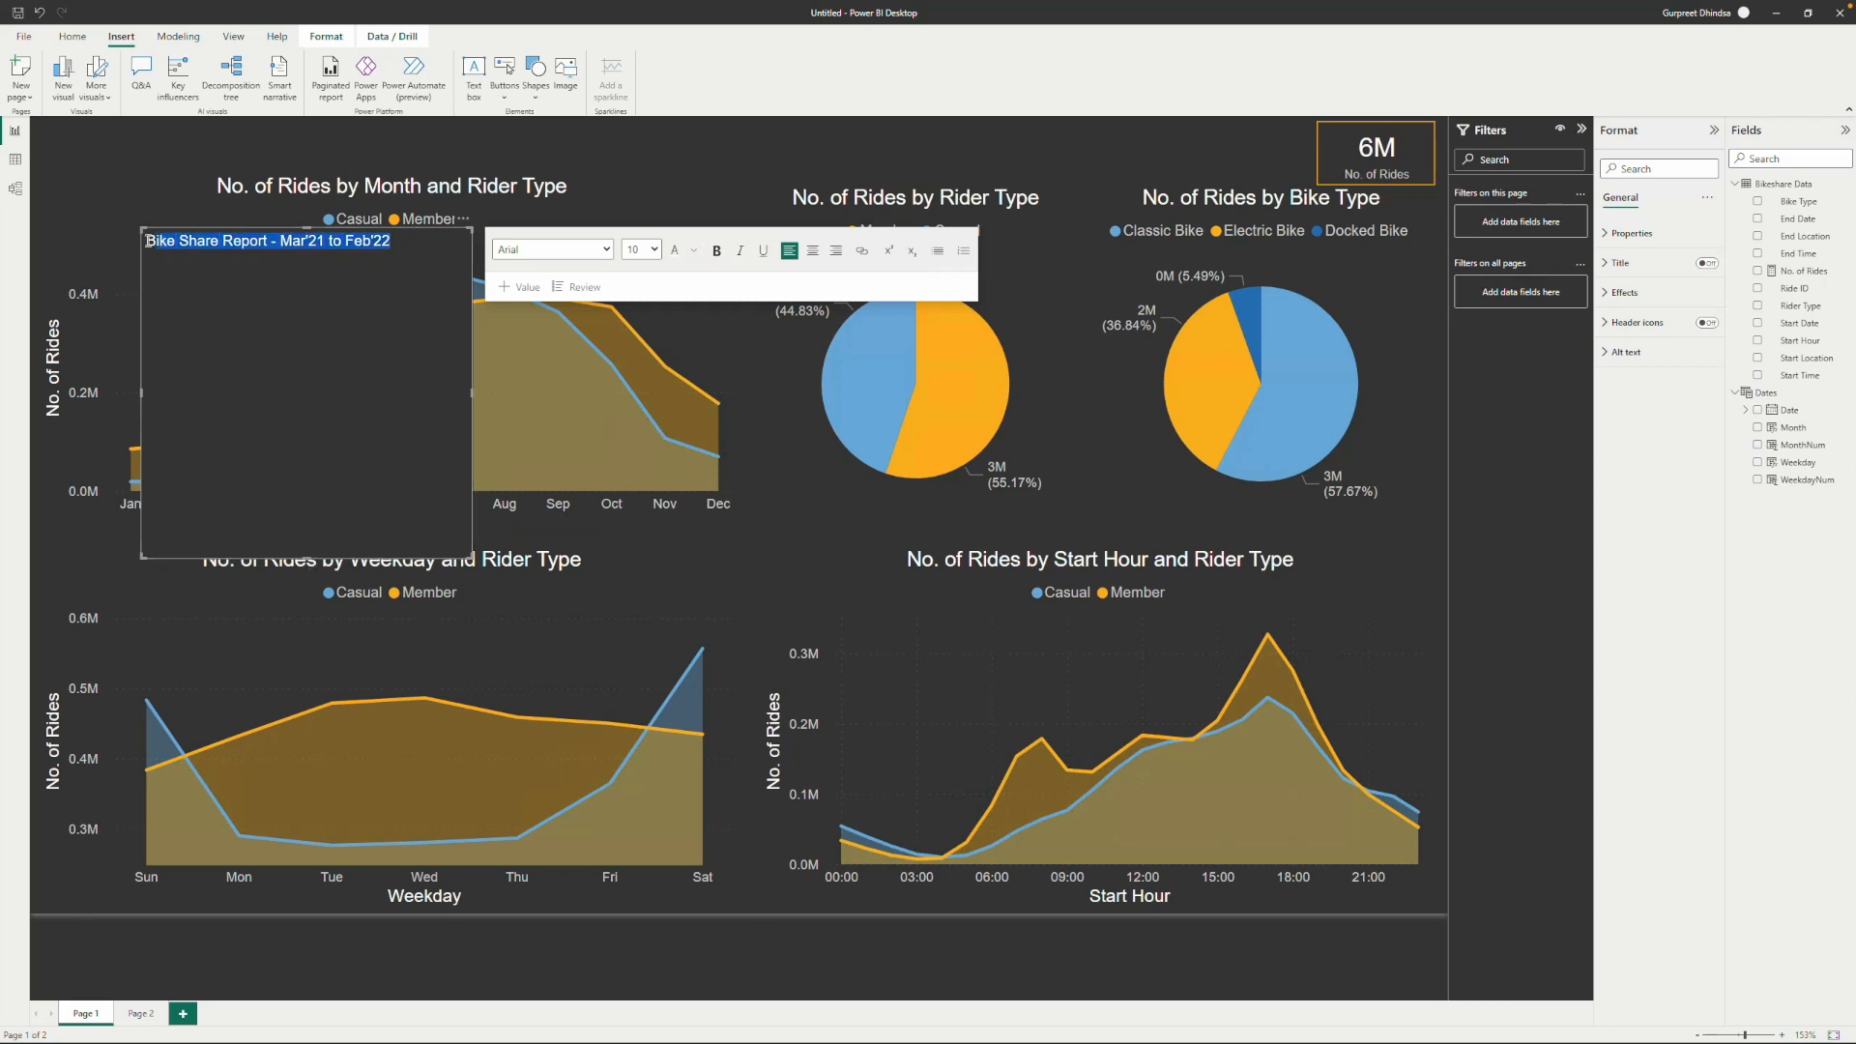
pyautogui.click(654, 249)
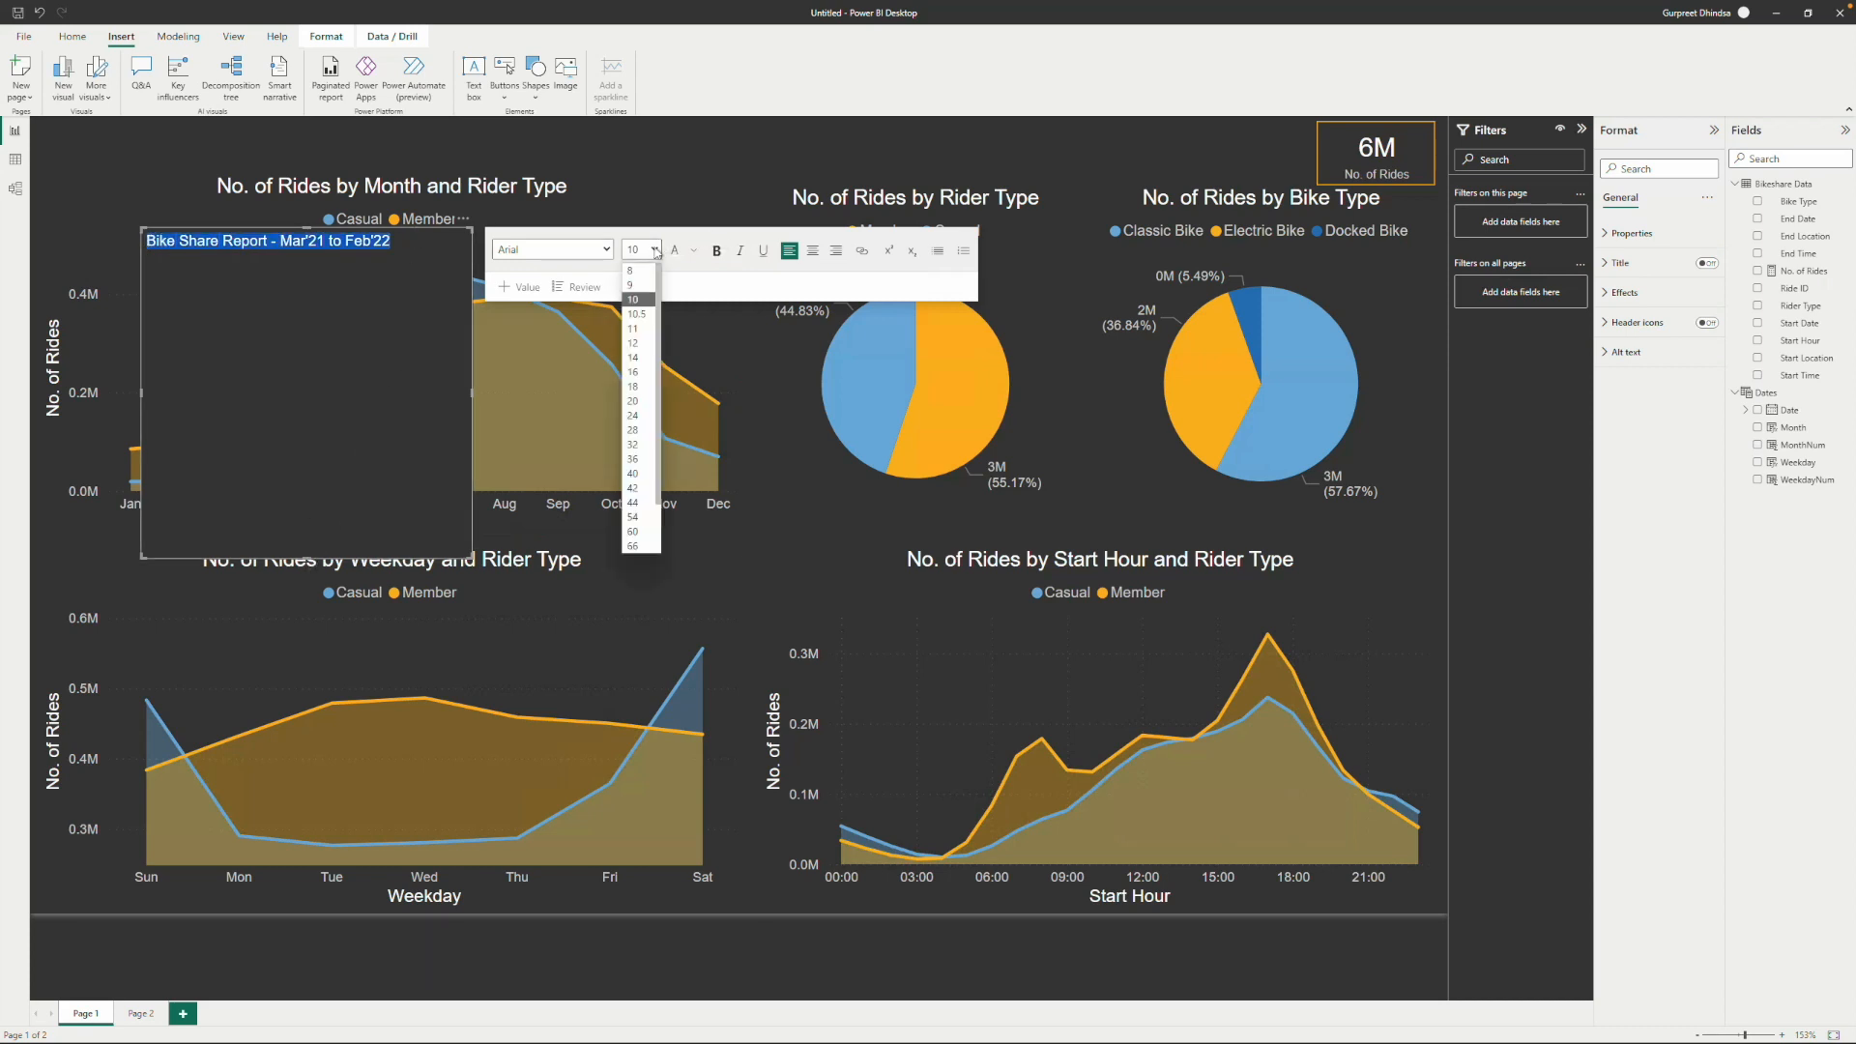
pyautogui.click(634, 401)
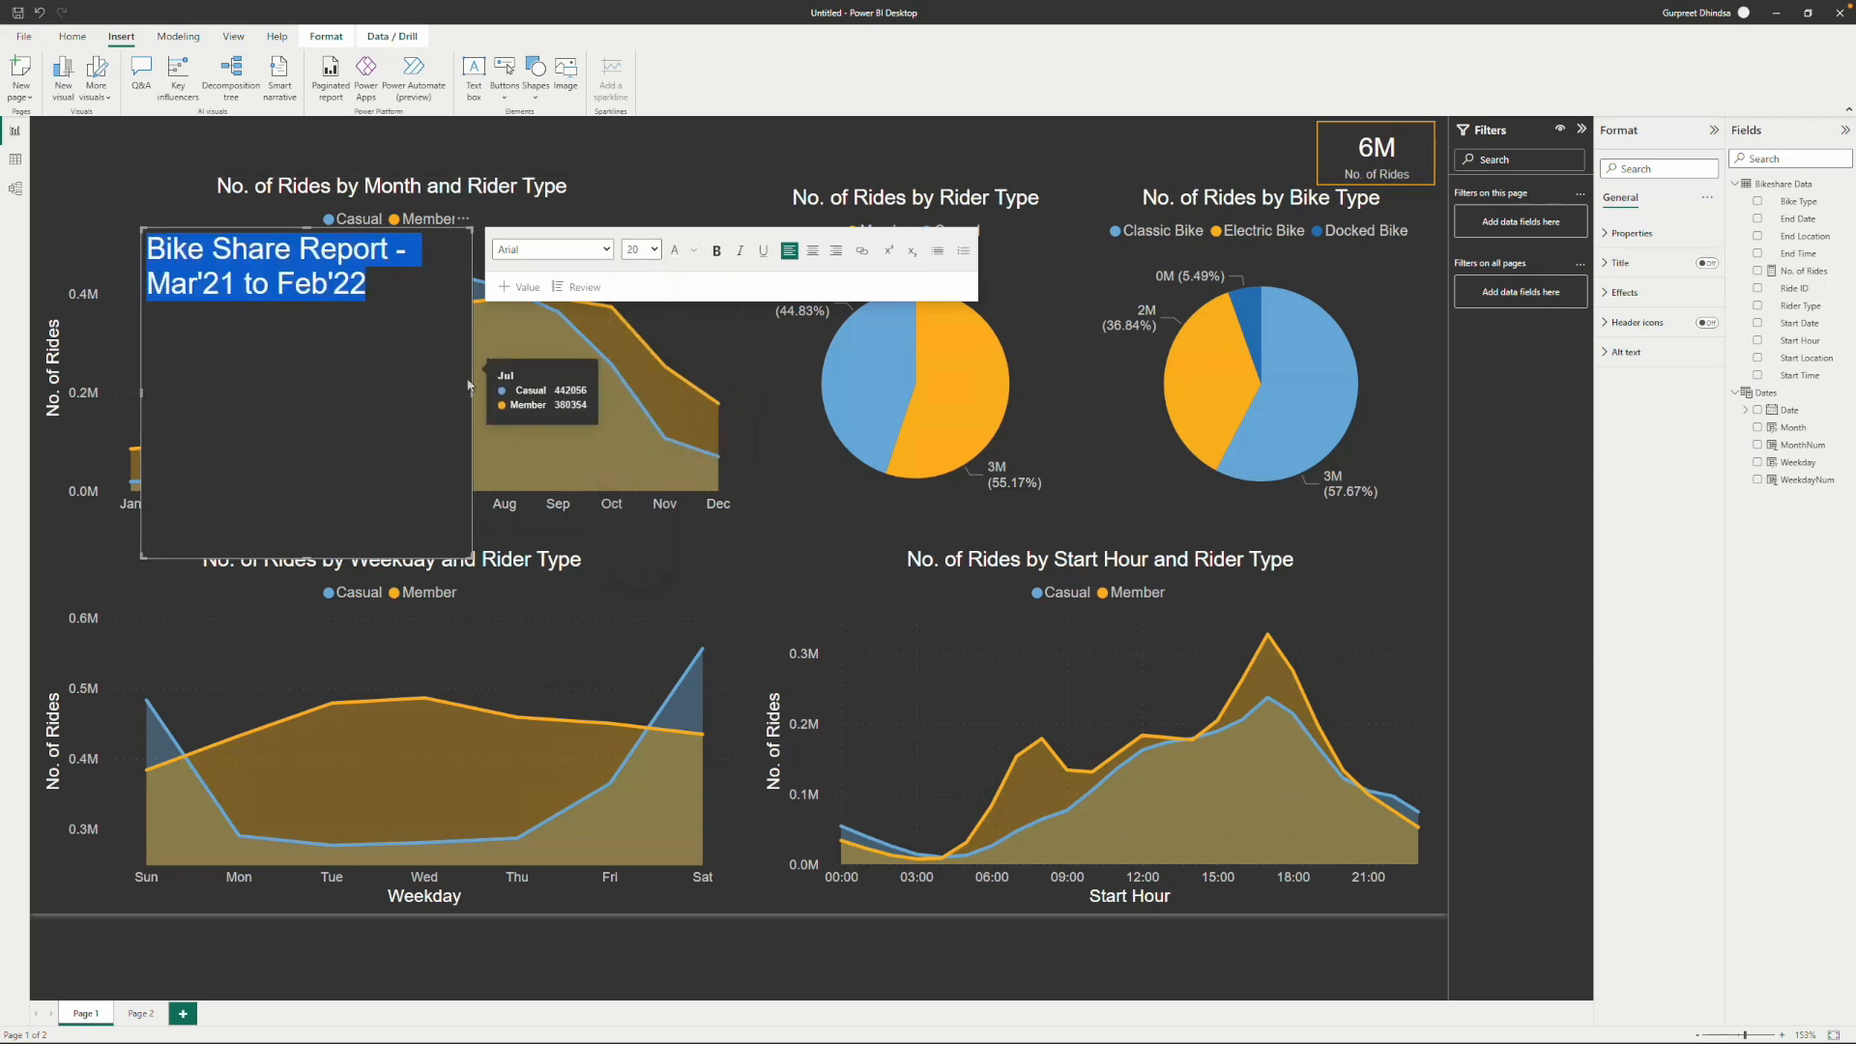
pyautogui.moveTo(478, 398); pyautogui.dragTo(678, 379)
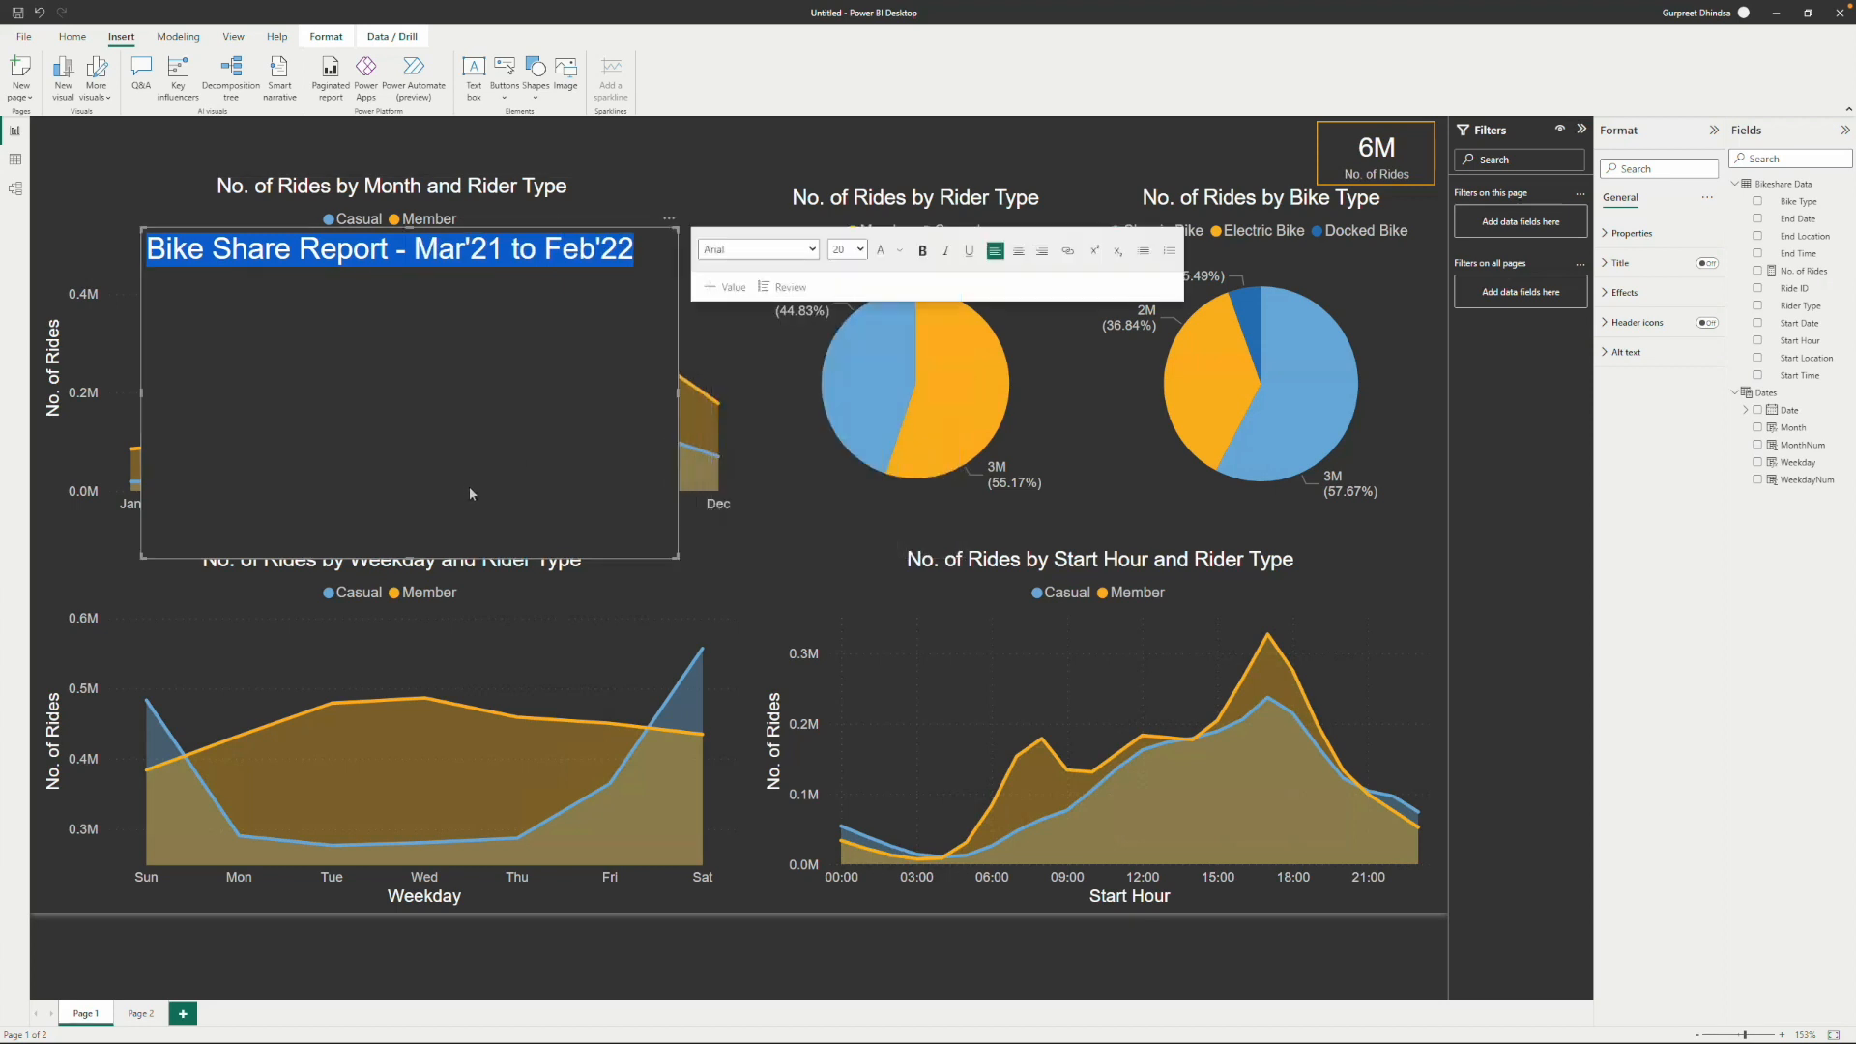
pyautogui.moveTo(404, 561); pyautogui.dragTo(490, 283)
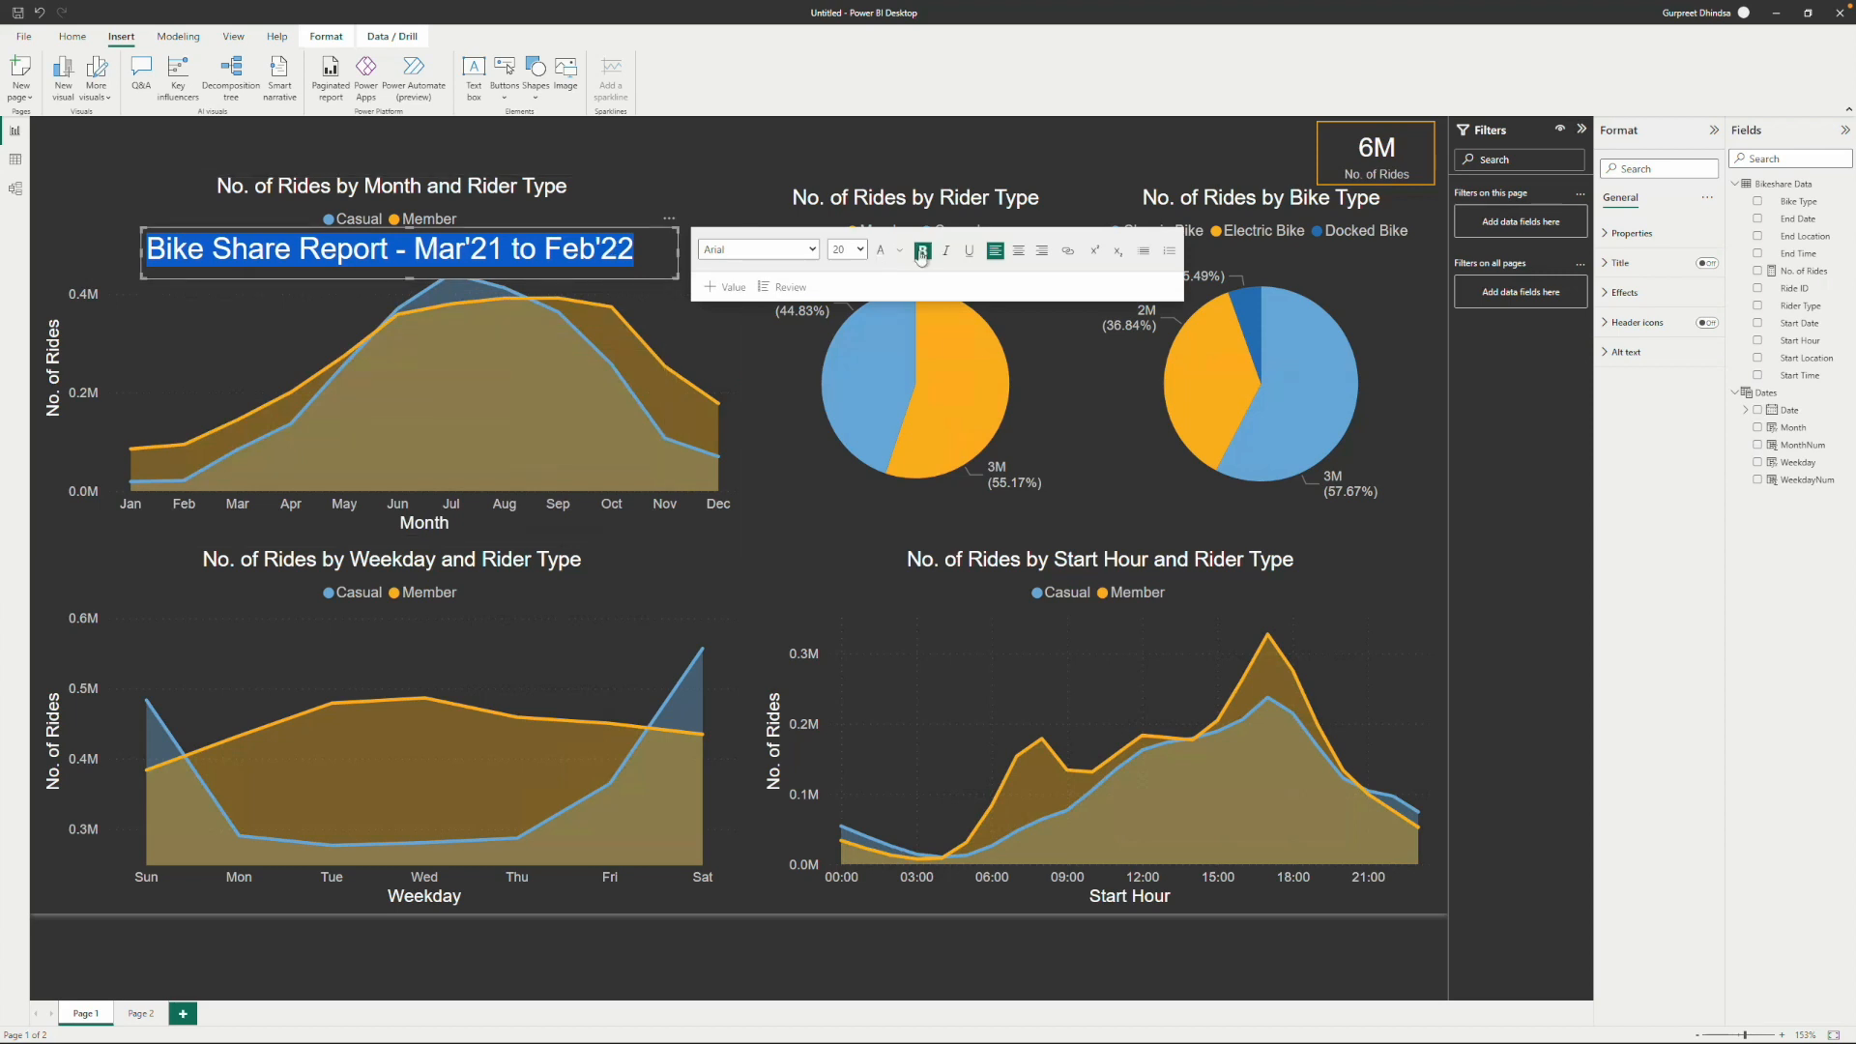
# Make the report title text bold and colour it orange.
pyautogui.click(921, 253)
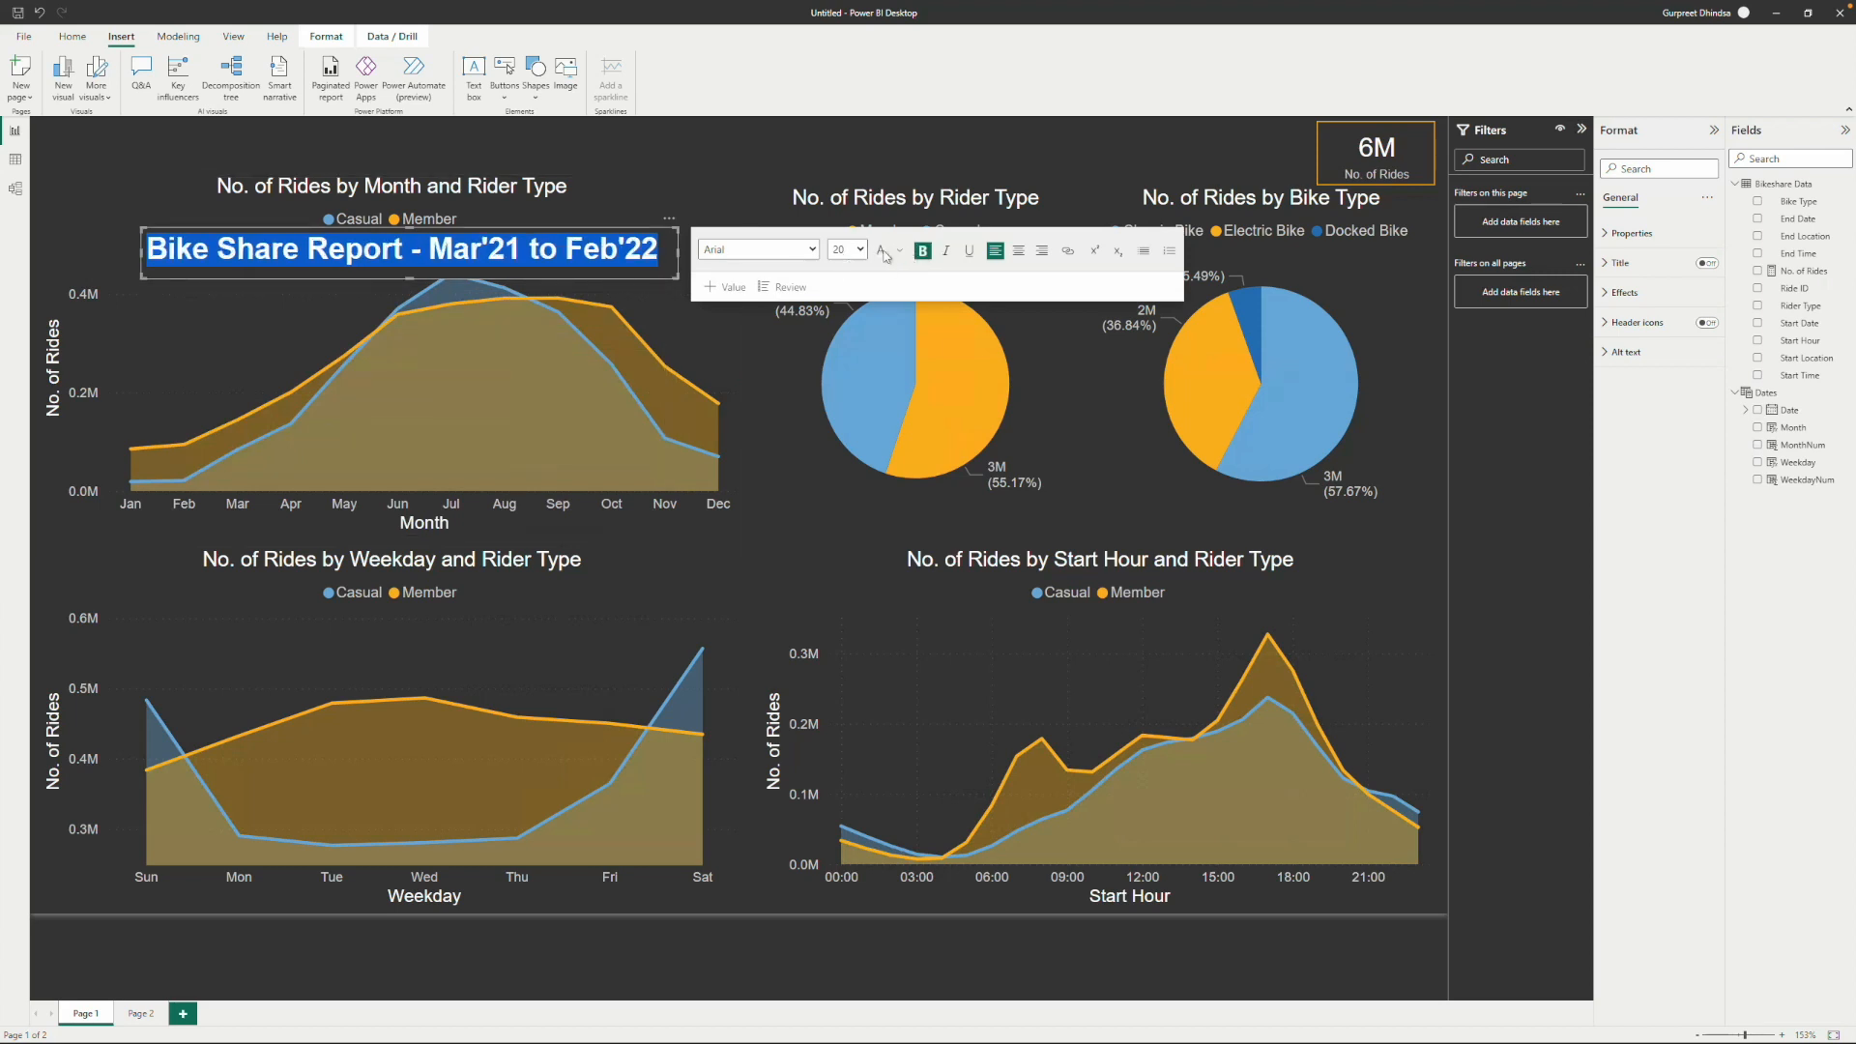
pyautogui.click(899, 254)
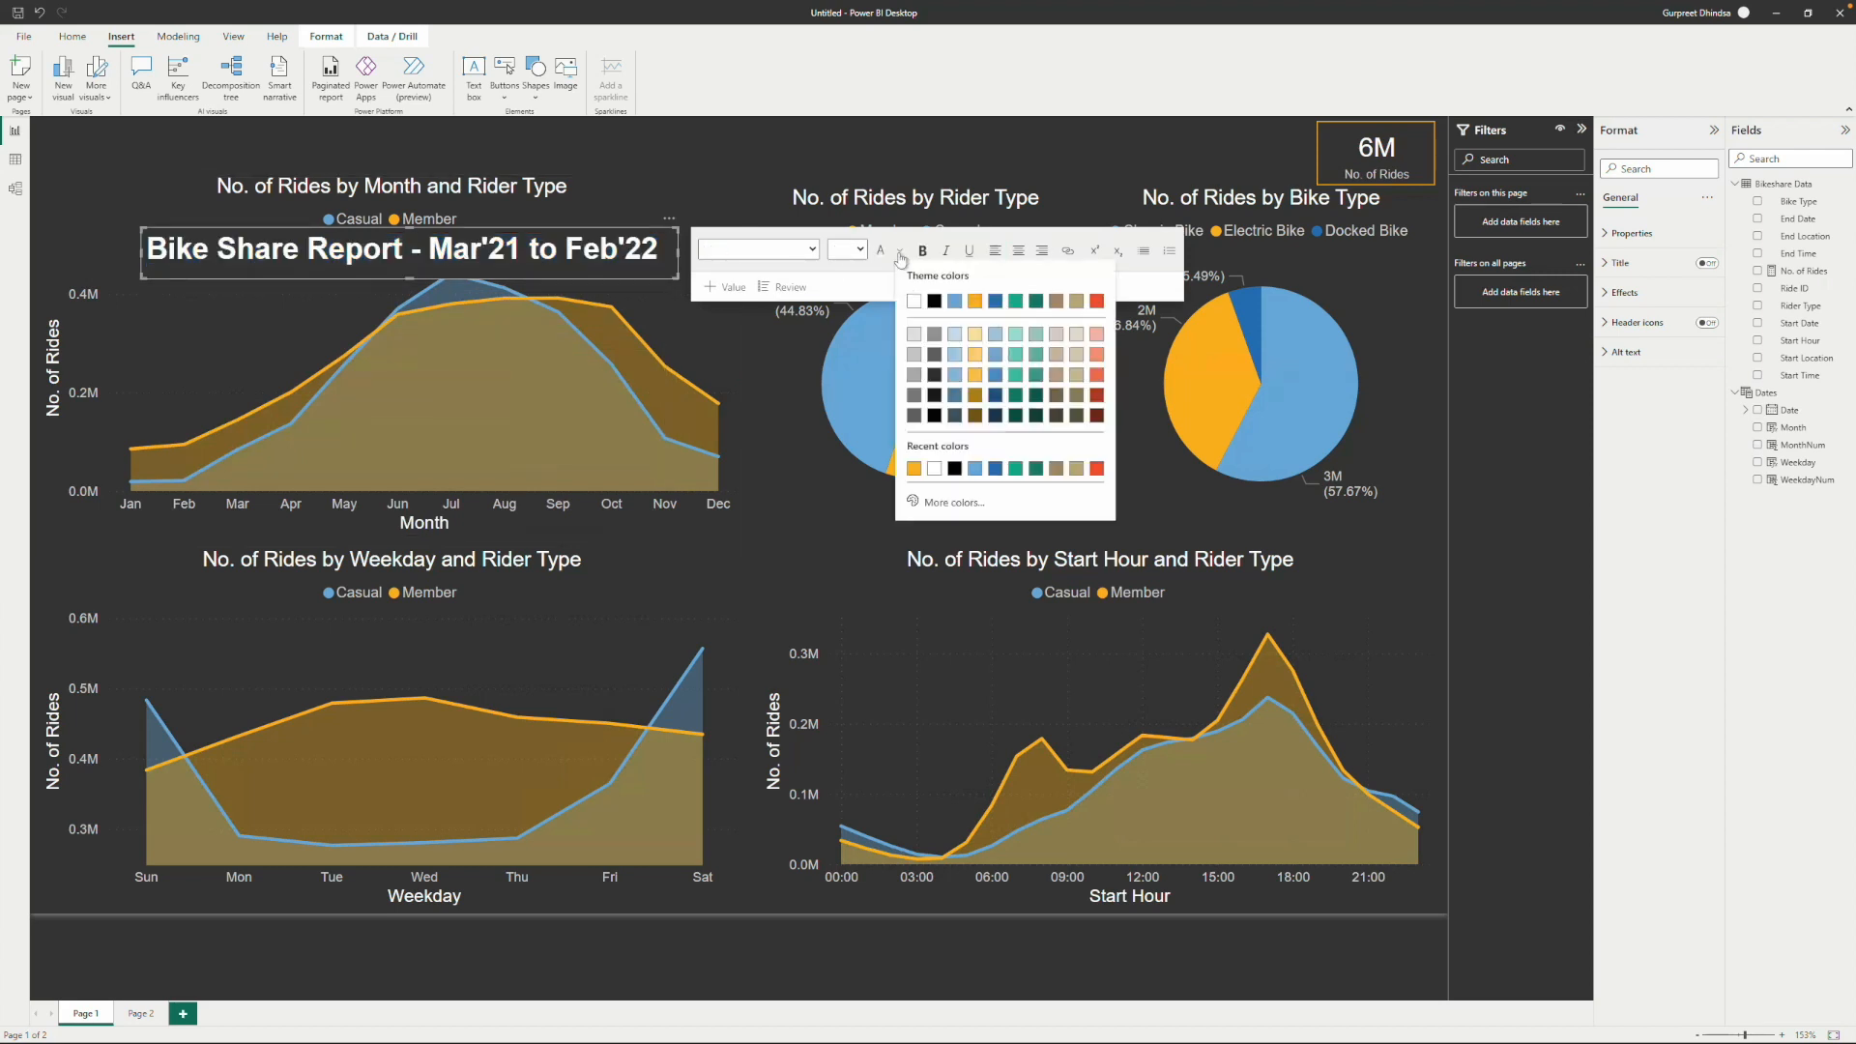
pyautogui.click(914, 470)
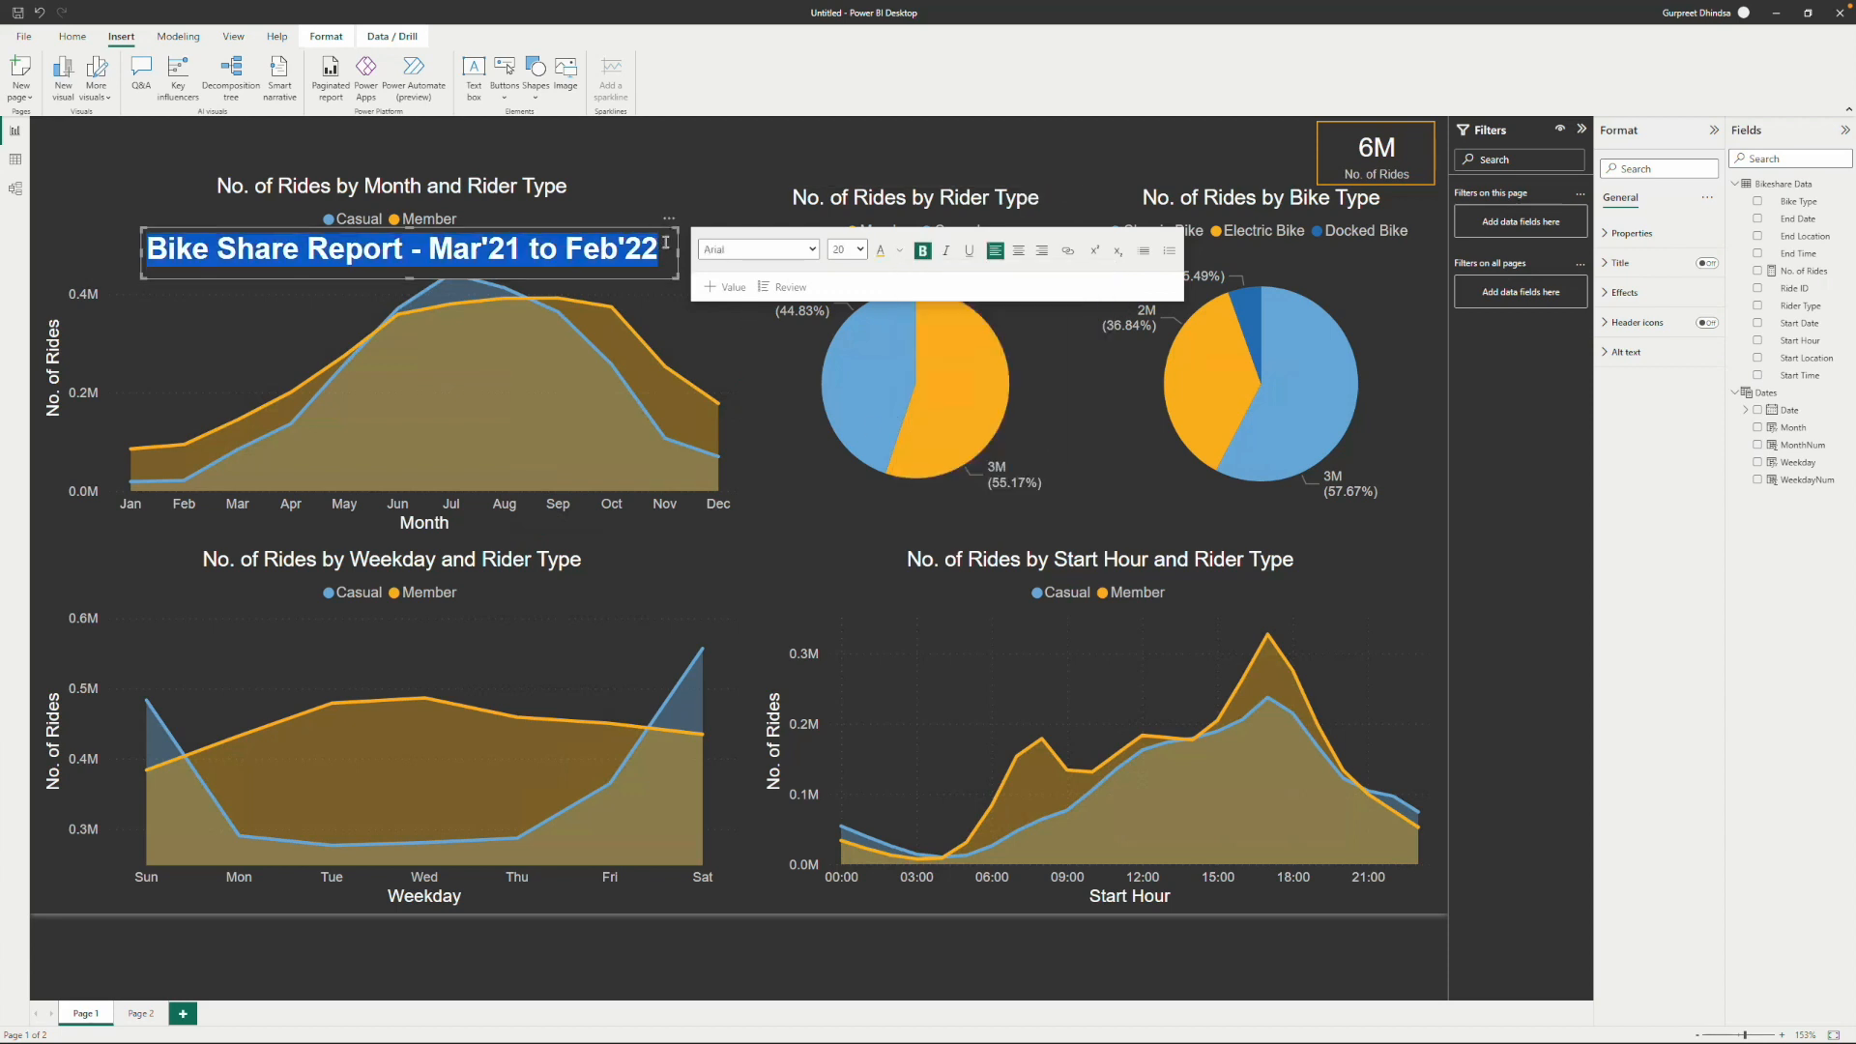
pyautogui.click(697, 168)
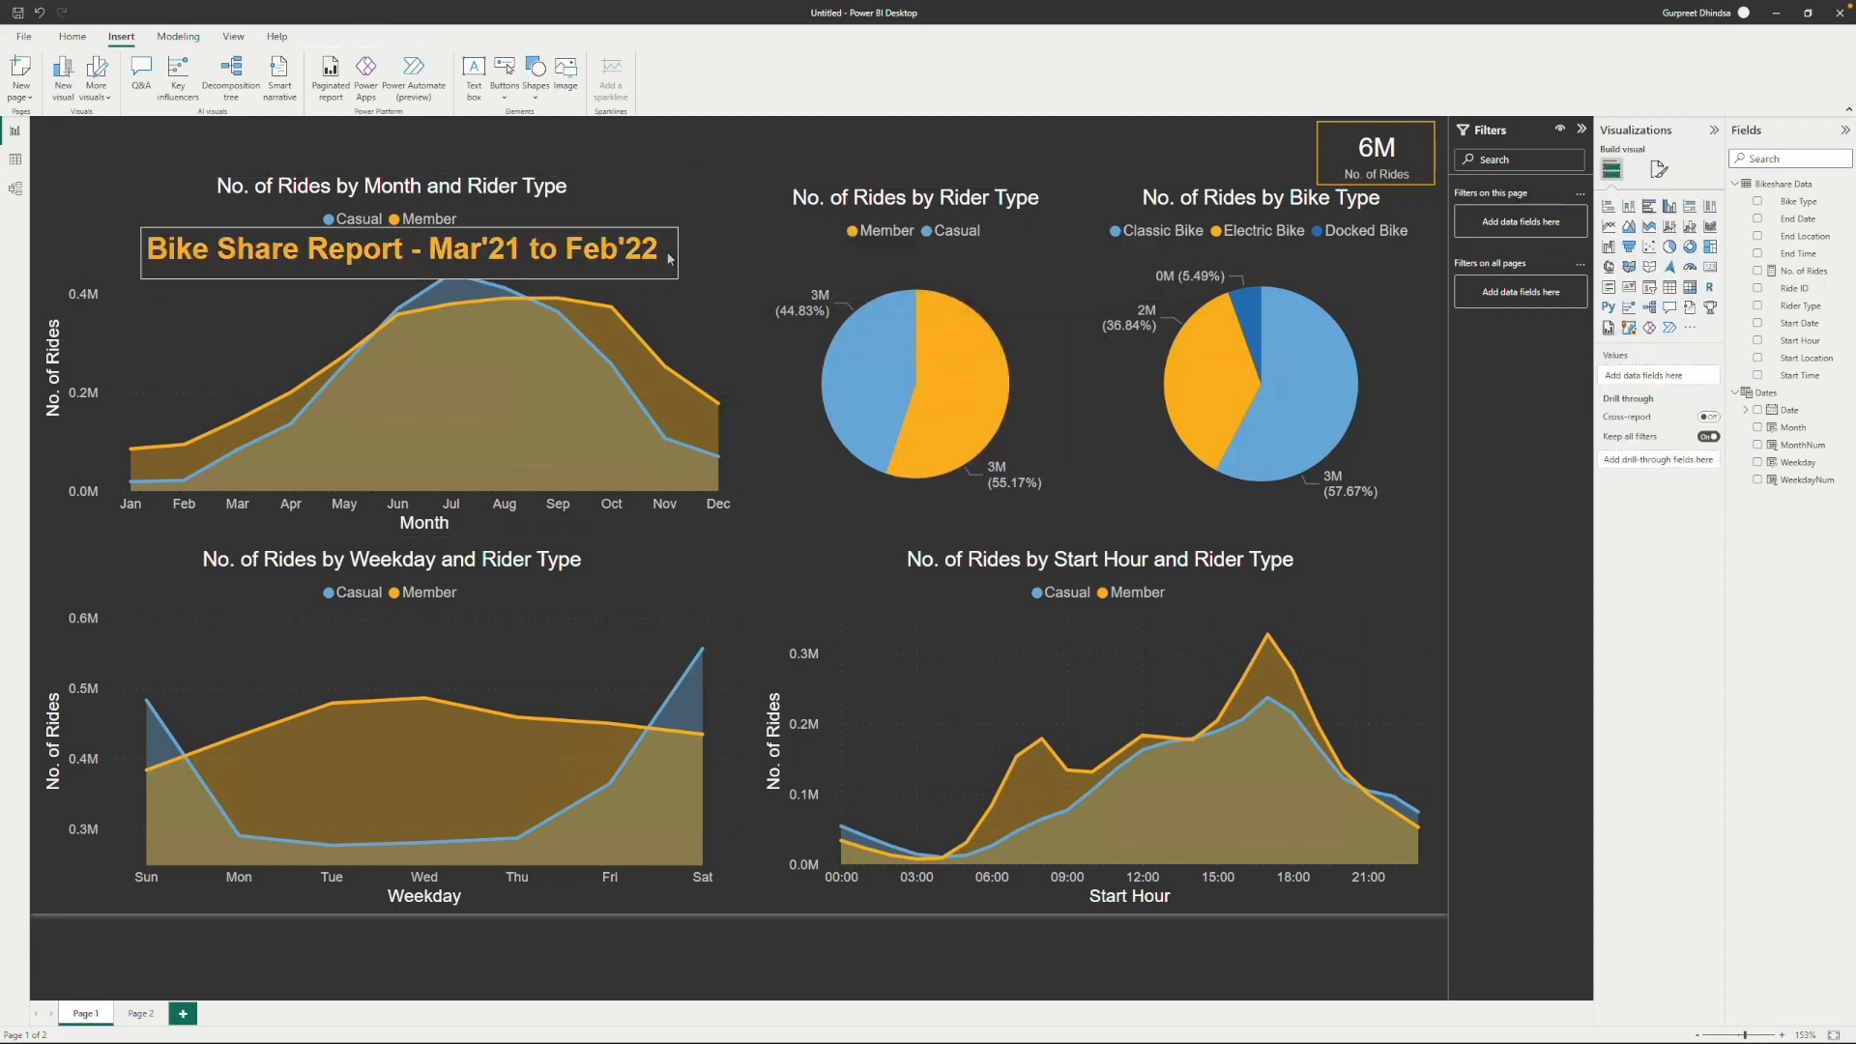
# Move the report title text box to the top centre of the page, above the charts.
pyautogui.click(670, 257)
pyautogui.moveTo(675, 271); pyautogui.dragTo(1016, 171)
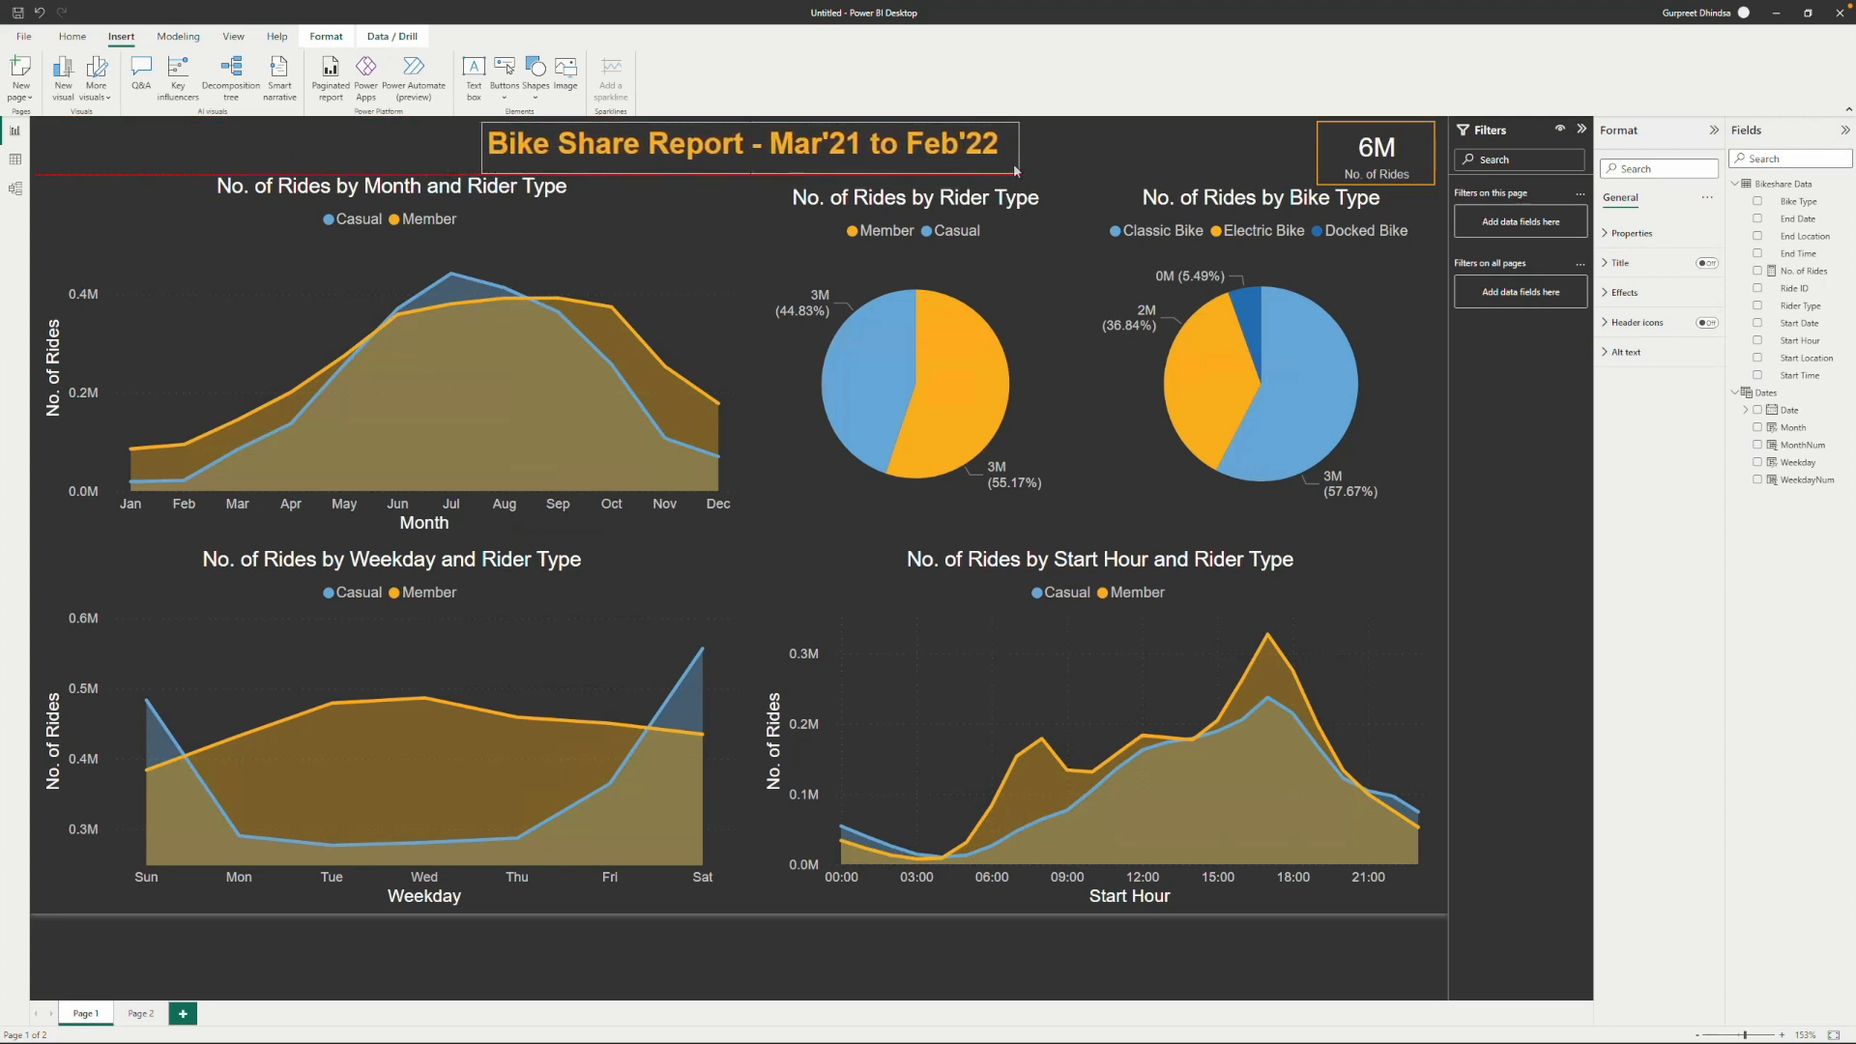
pyautogui.click(403, 136)
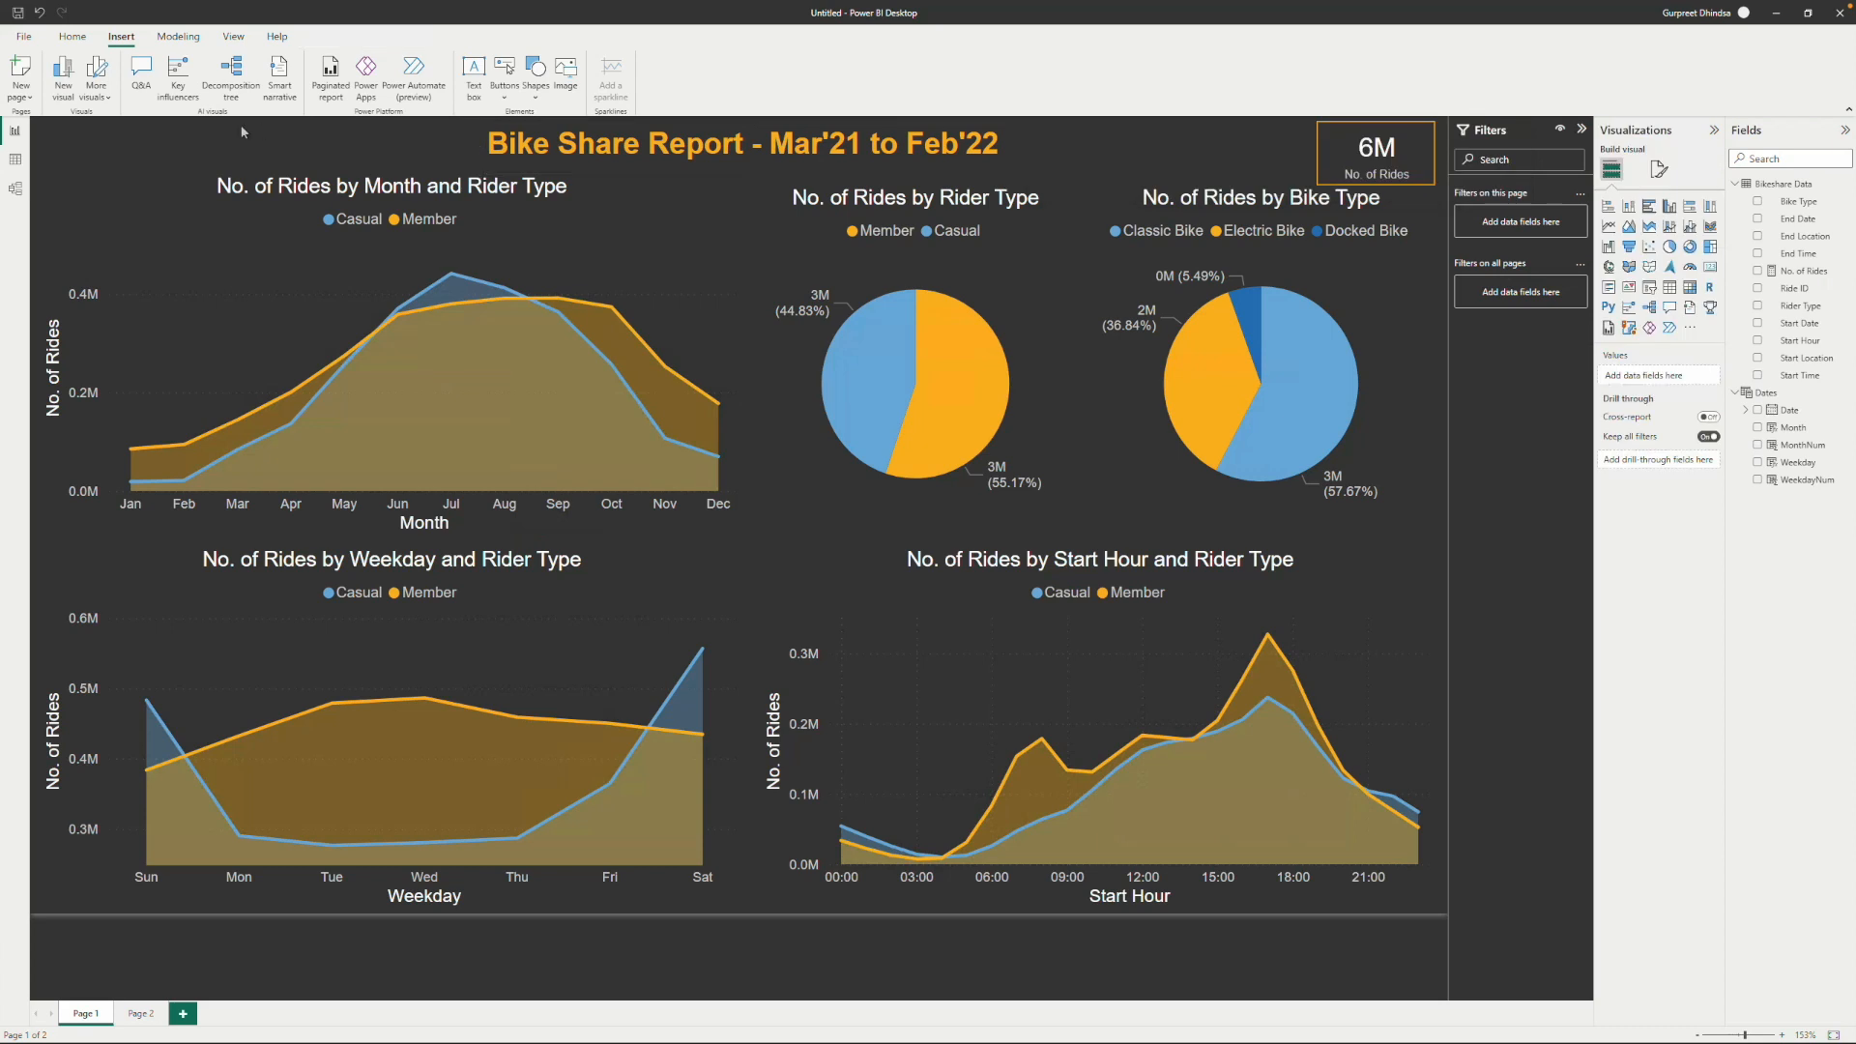
# Lower the Month chart's upper edge to line up with the pie charts and shift the report title slightly down.
pyautogui.click(450, 339)
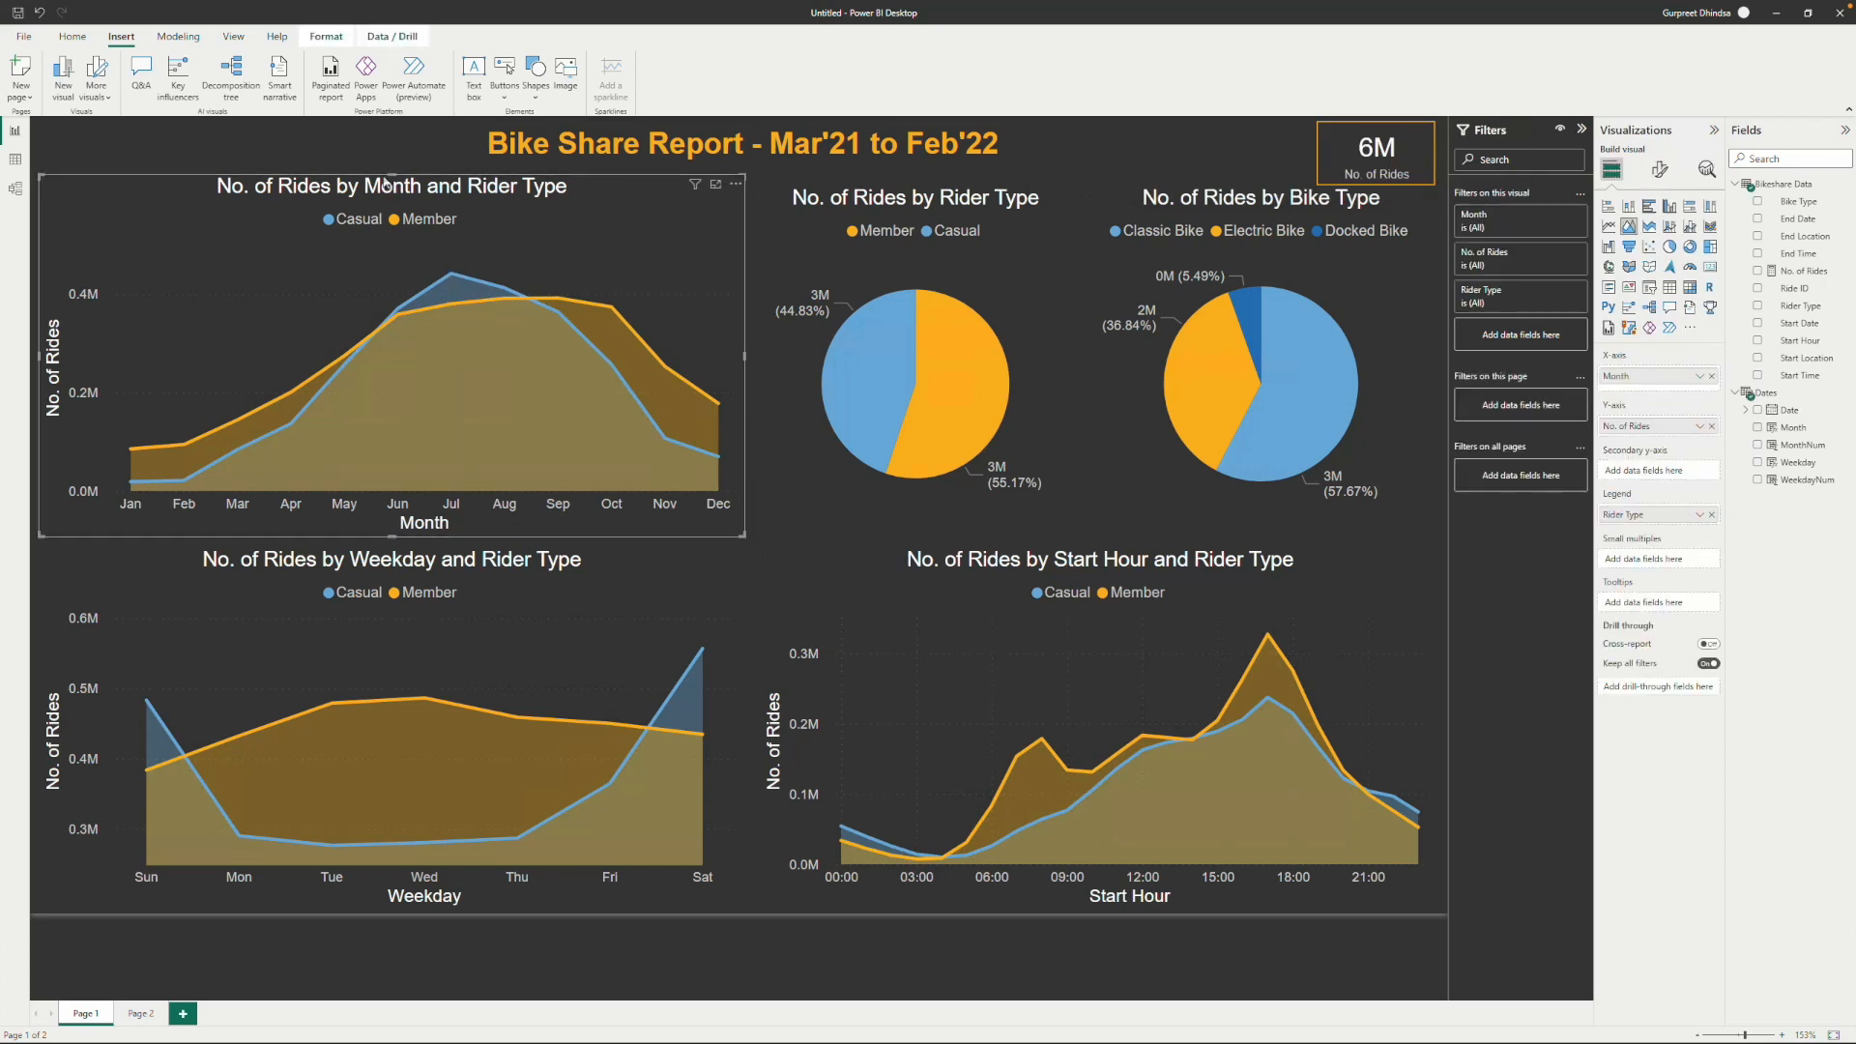
pyautogui.moveTo(391, 176); pyautogui.dragTo(391, 187)
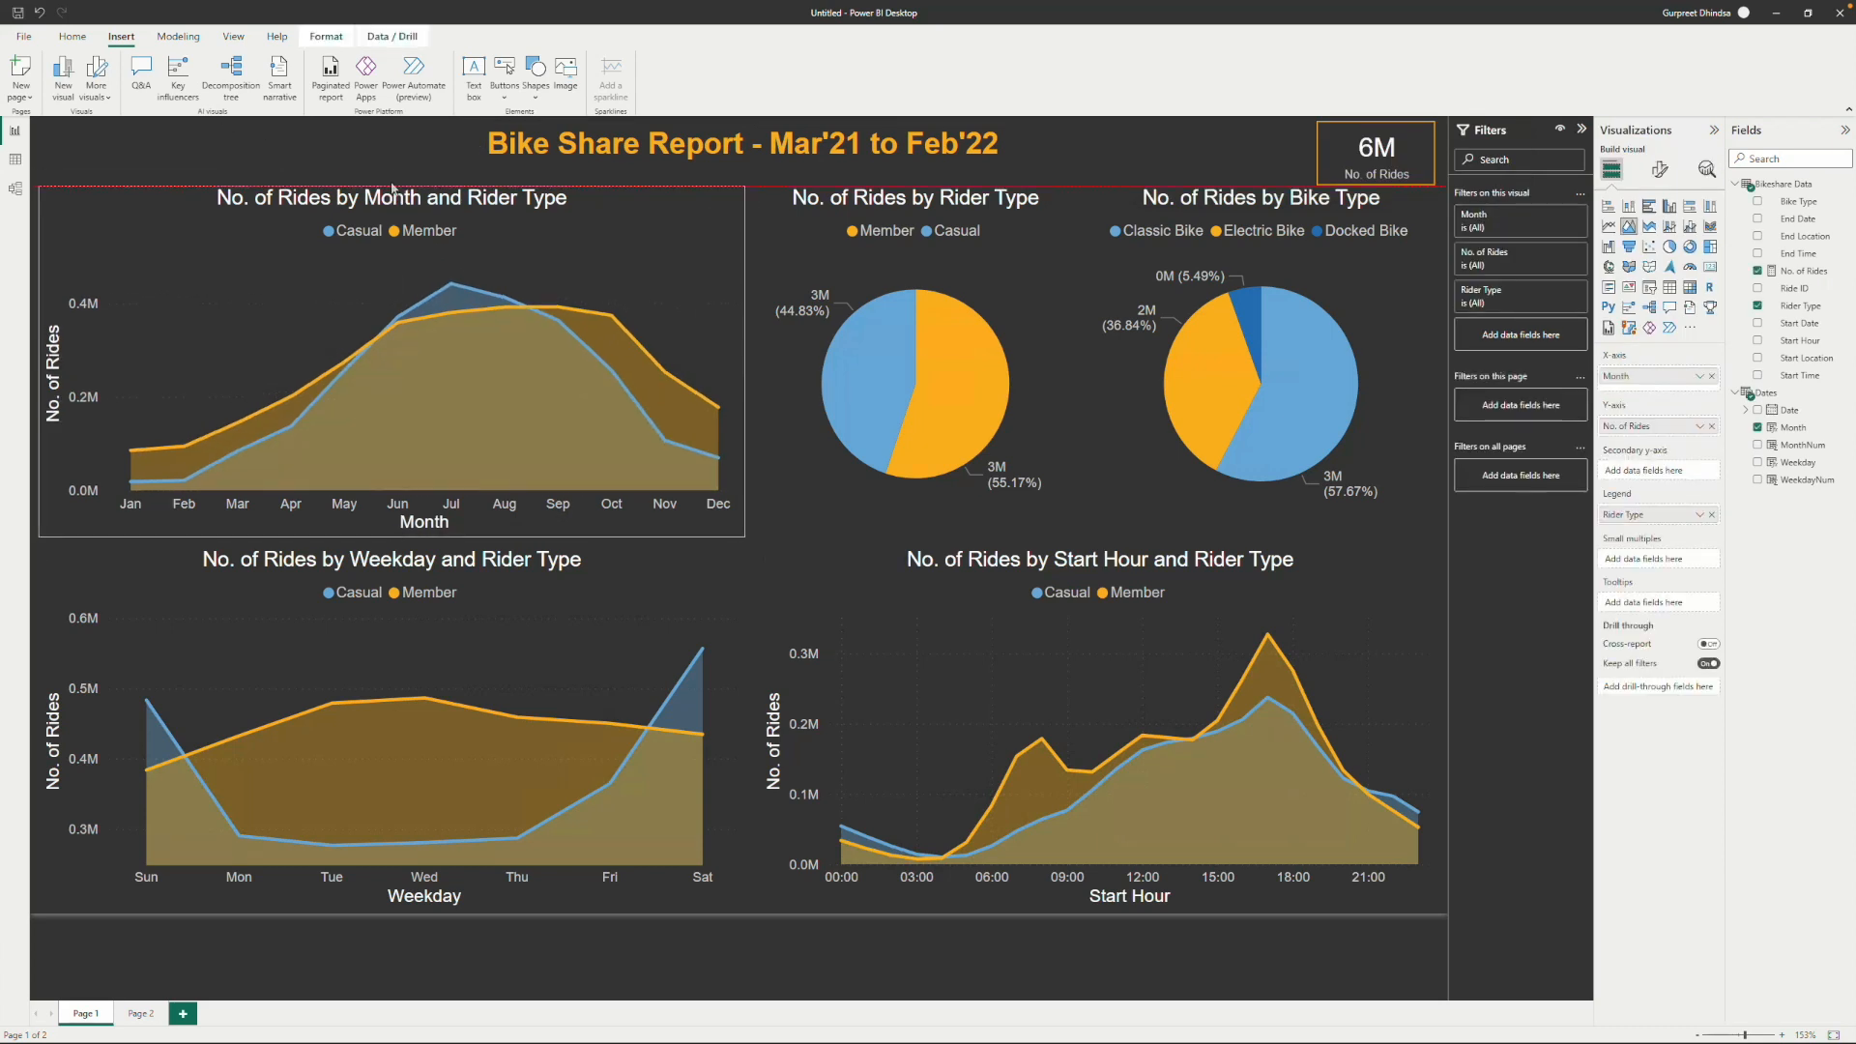
pyautogui.click(418, 162)
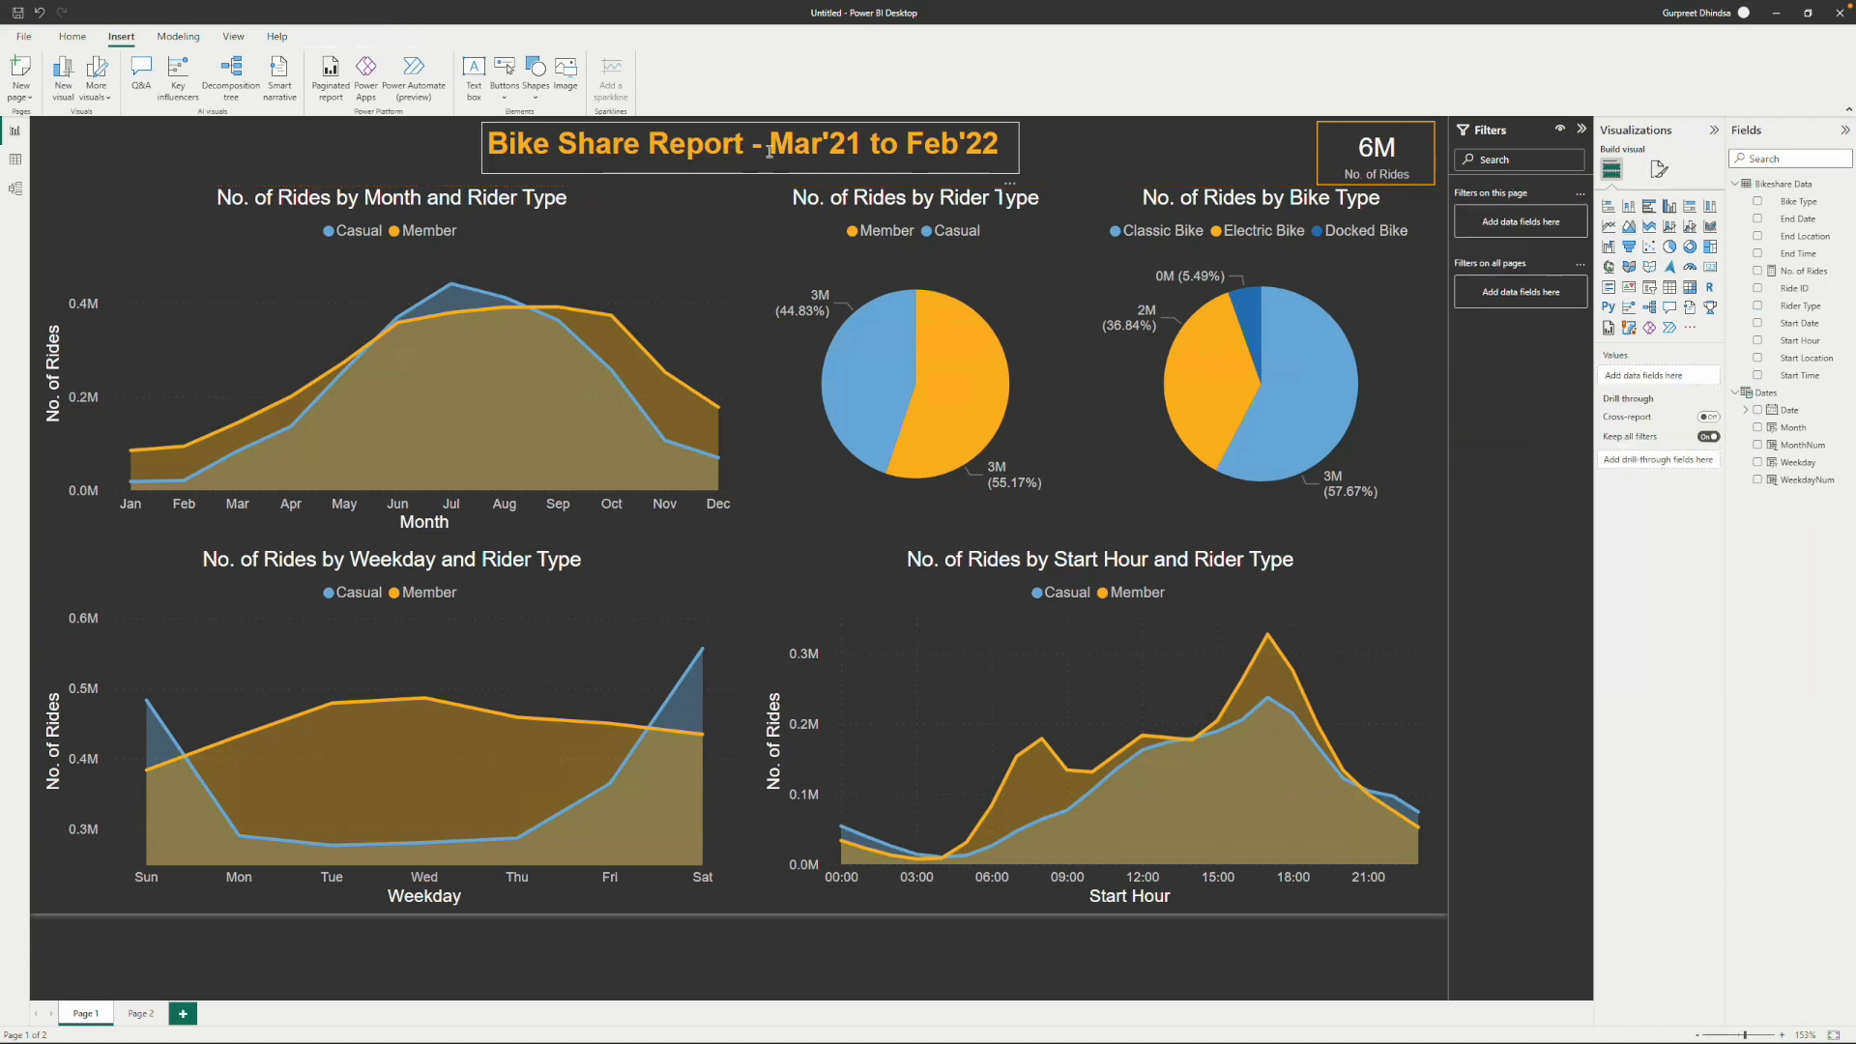
pyautogui.click(1016, 164)
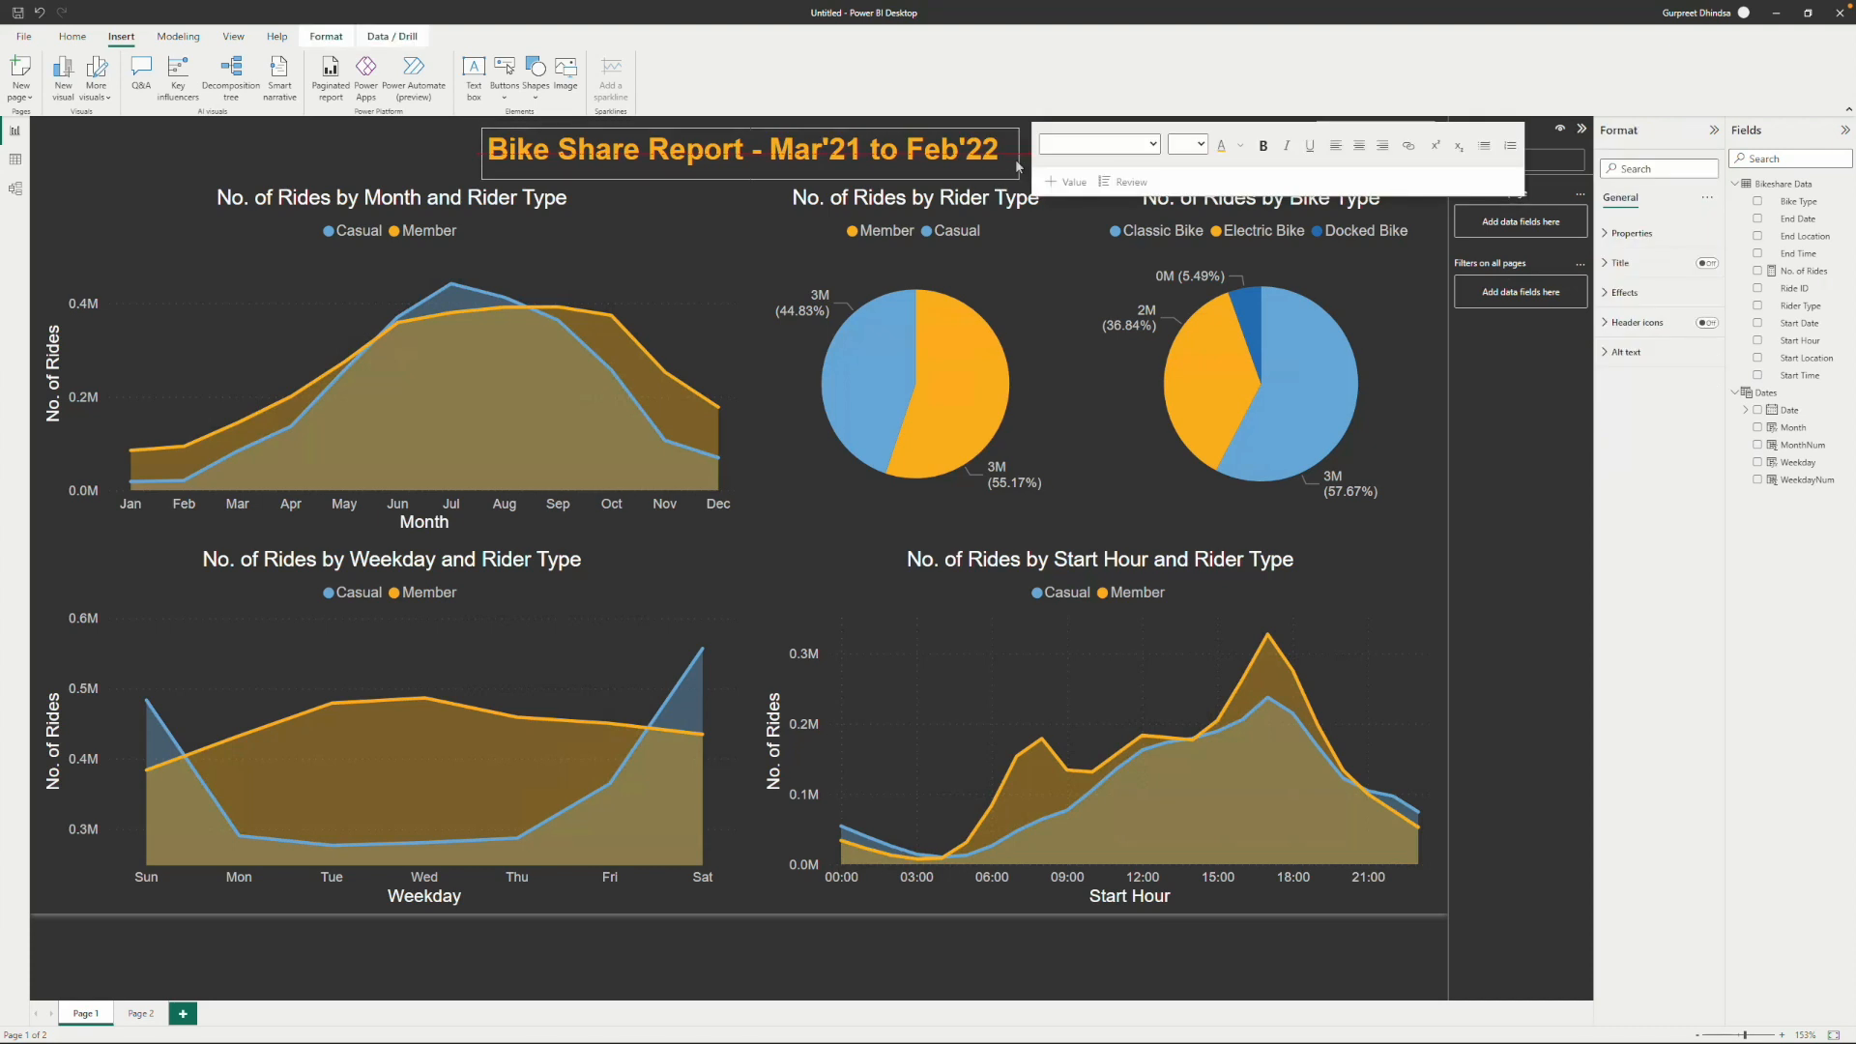
pyautogui.click(439, 143)
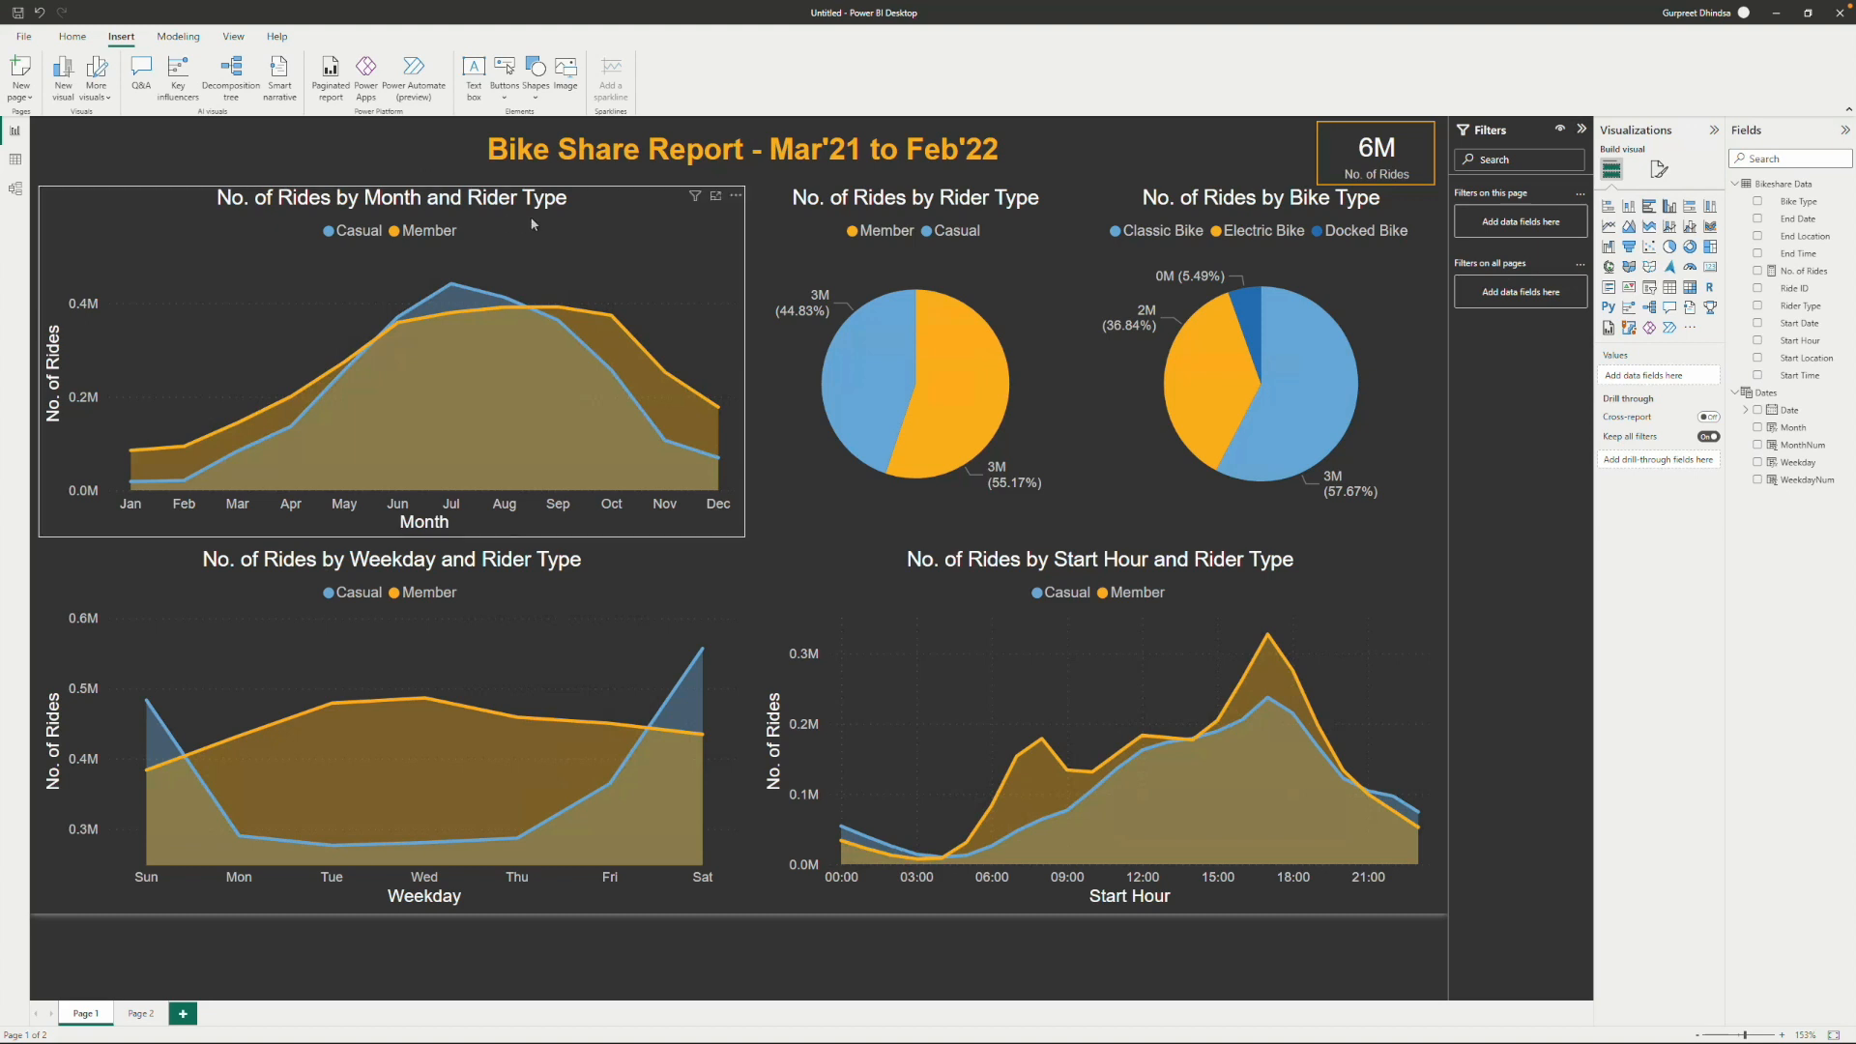
# Set the title font size of the No. of Rides by Month and Rider Type chart to 12.
pyautogui.click(493, 211)
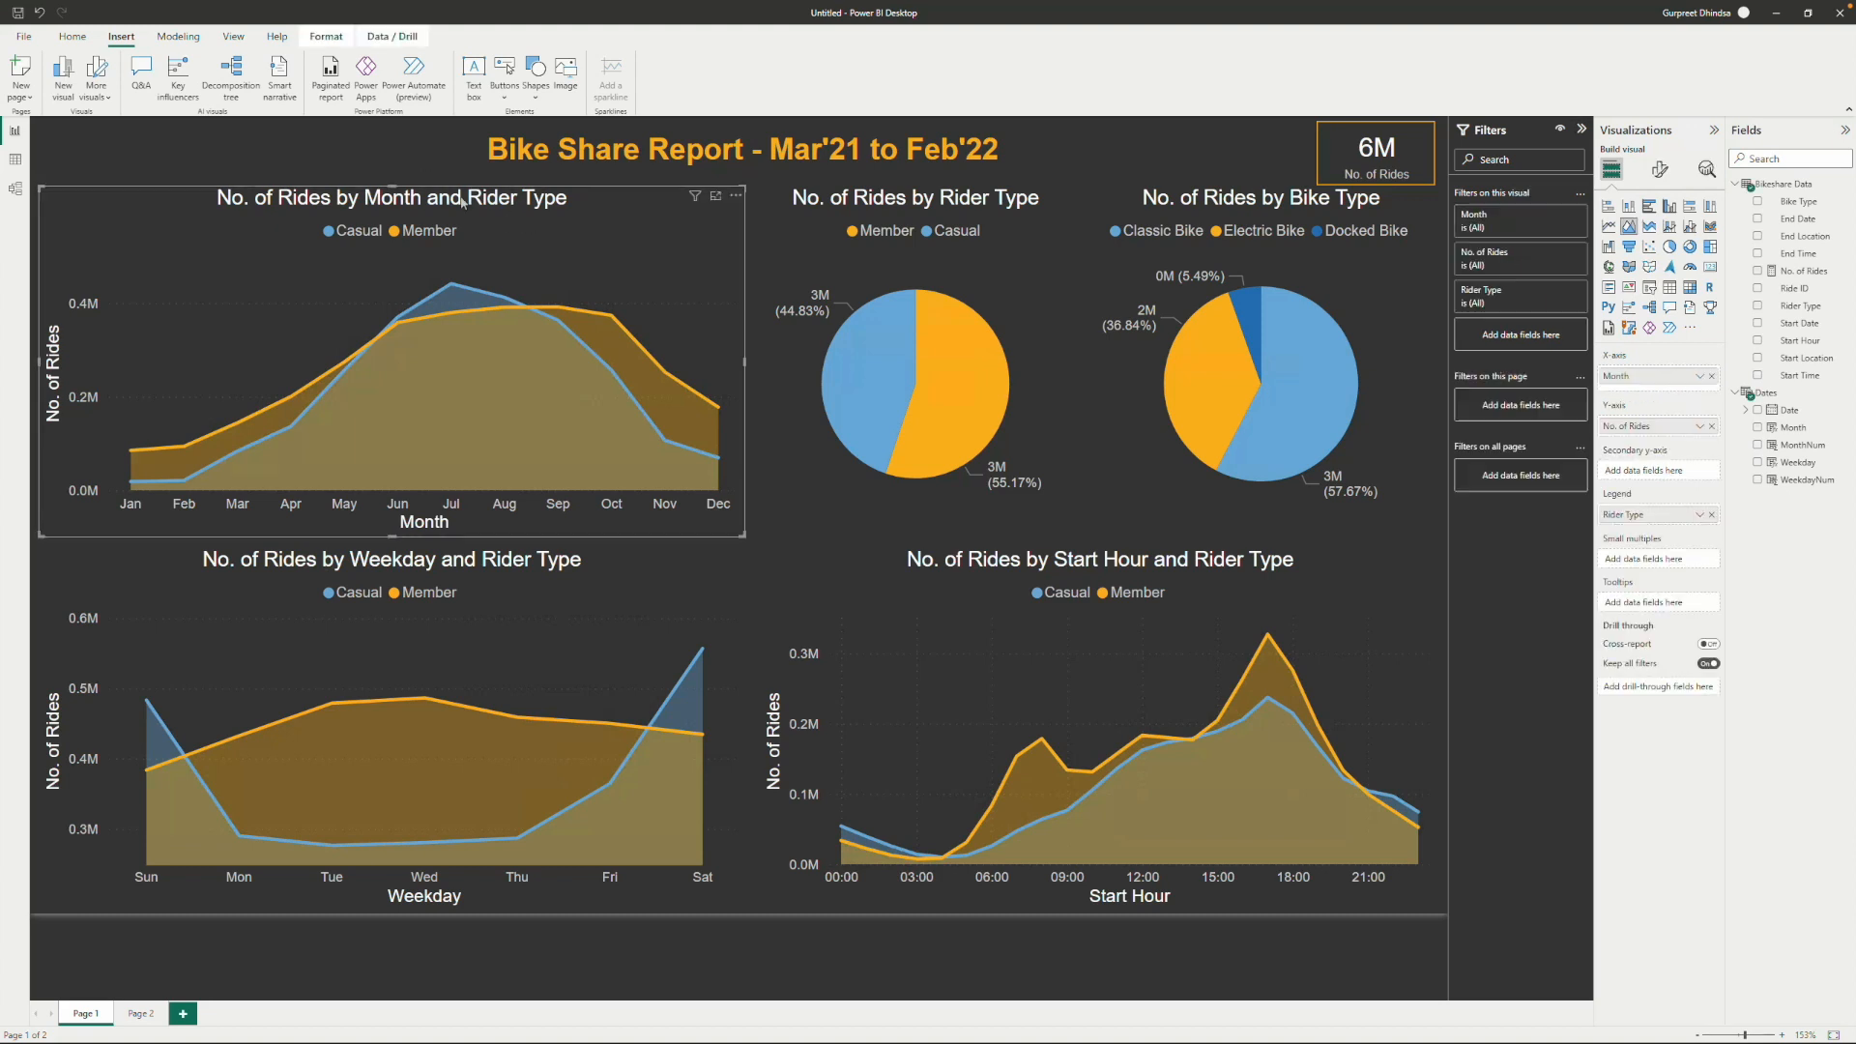
pyautogui.click(1659, 170)
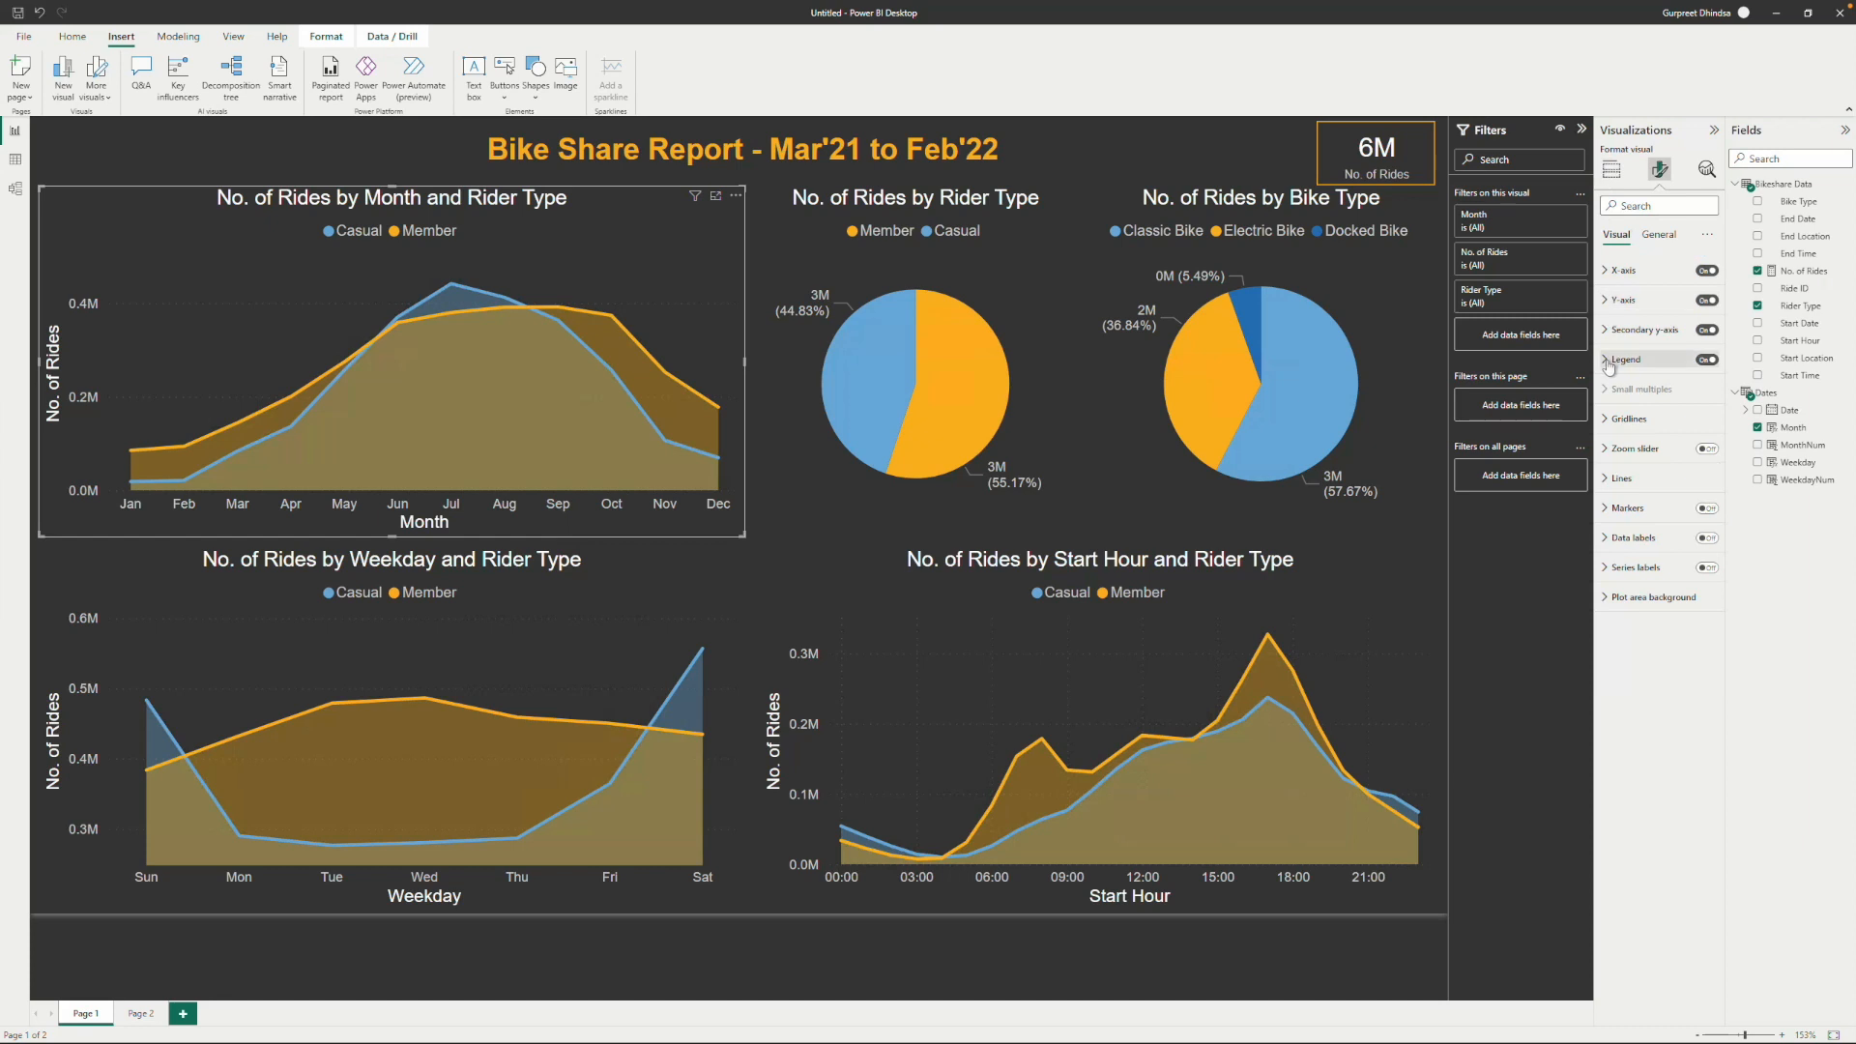
pyautogui.click(1660, 241)
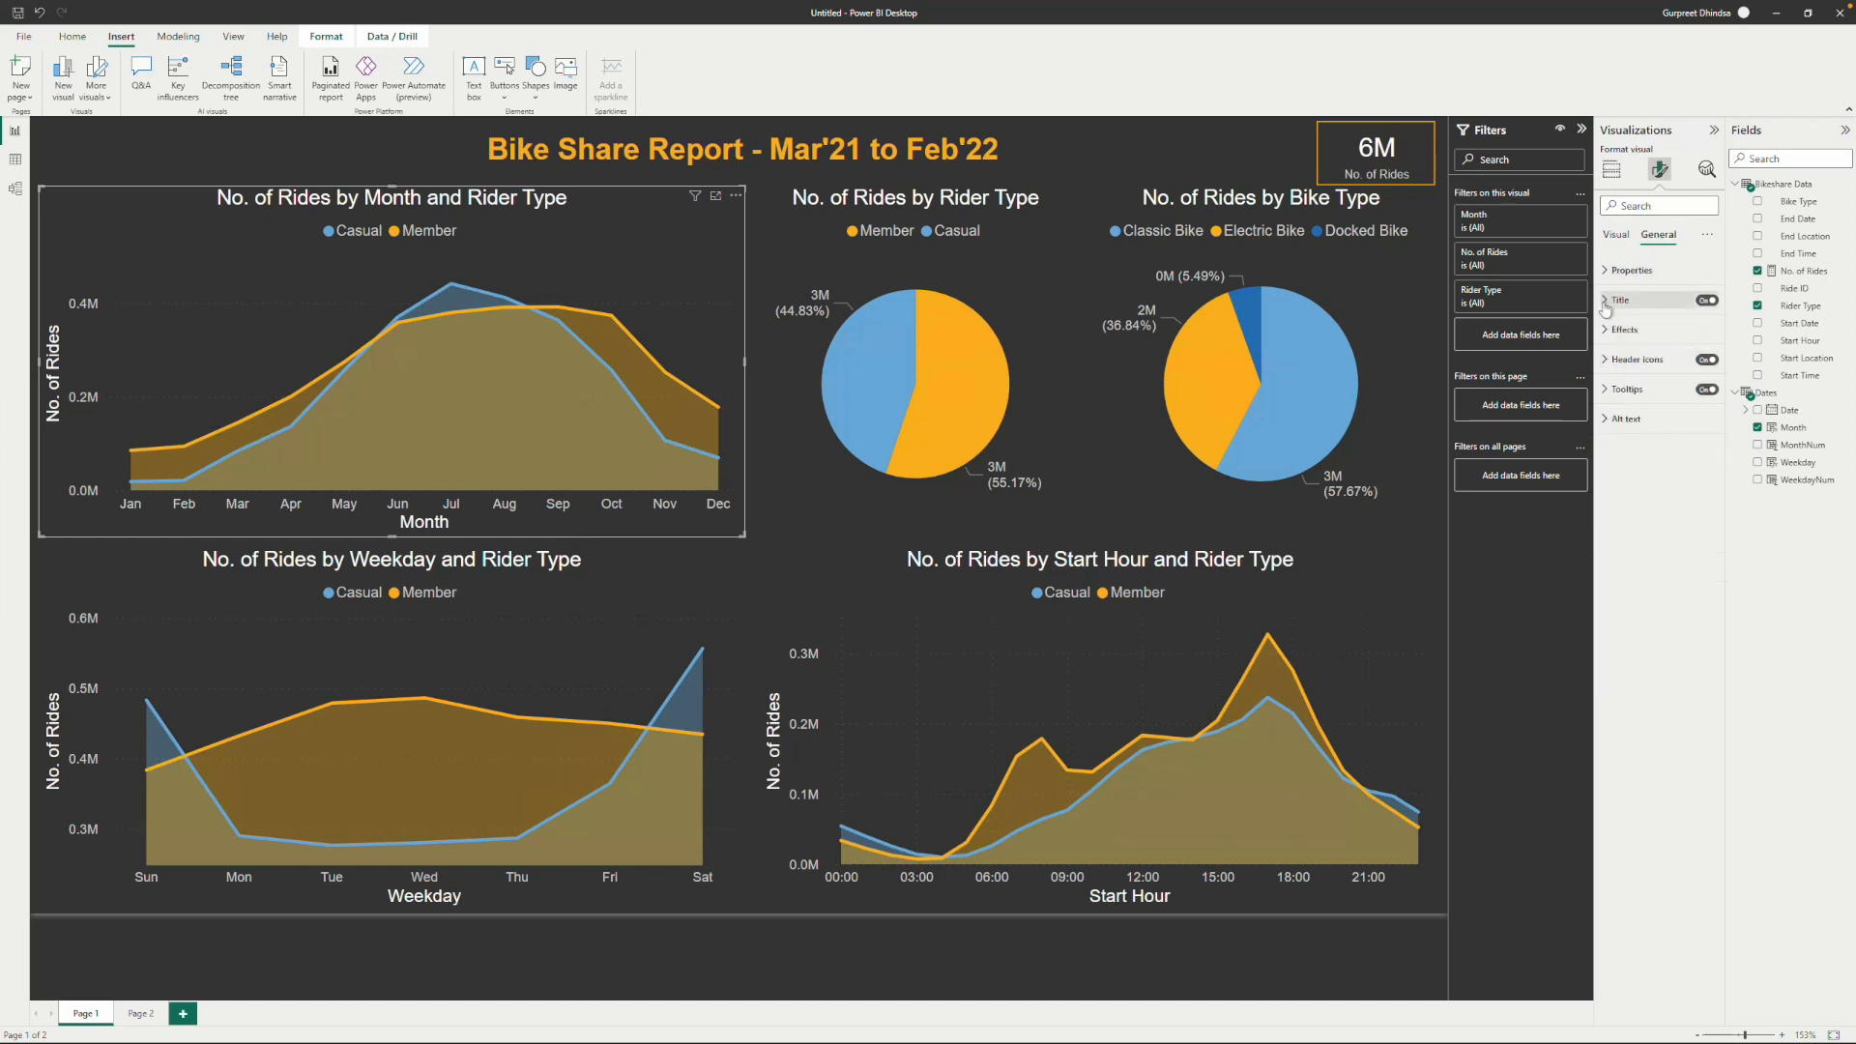
pyautogui.click(1613, 301)
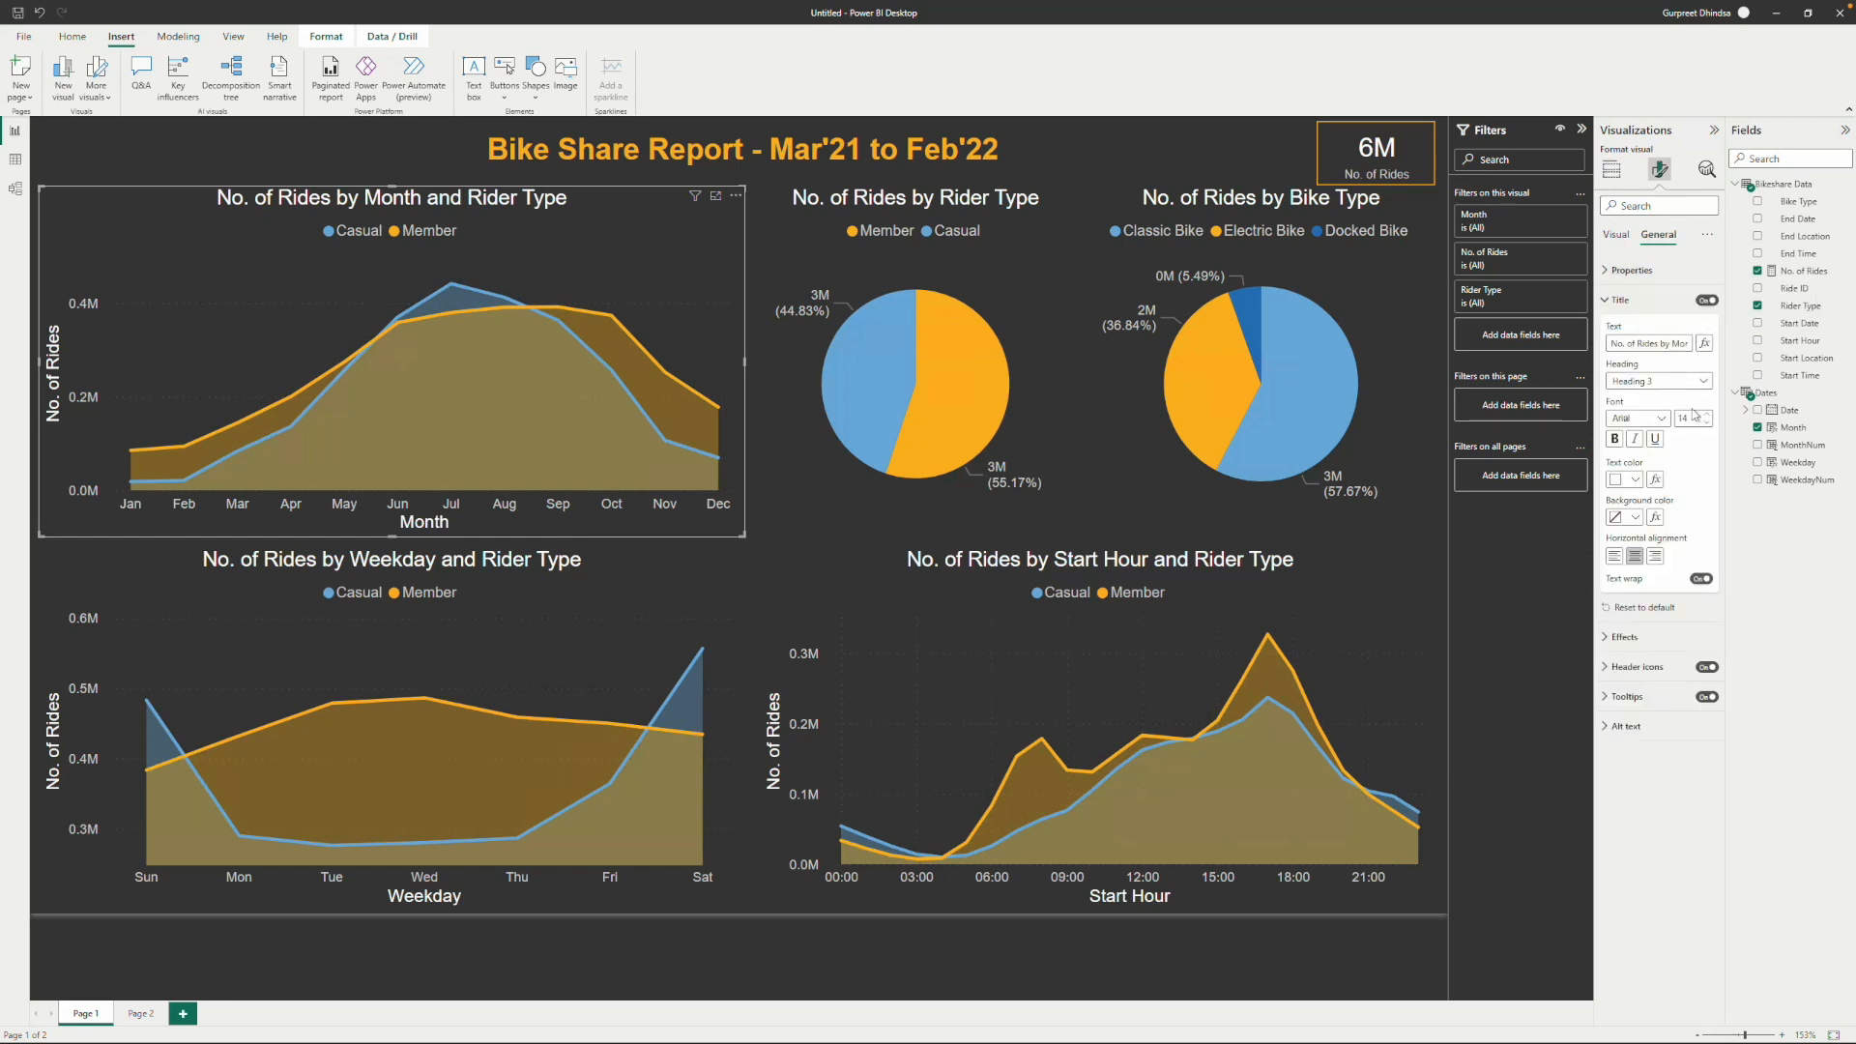
pyautogui.click(1699, 423)
pyautogui.write('13')
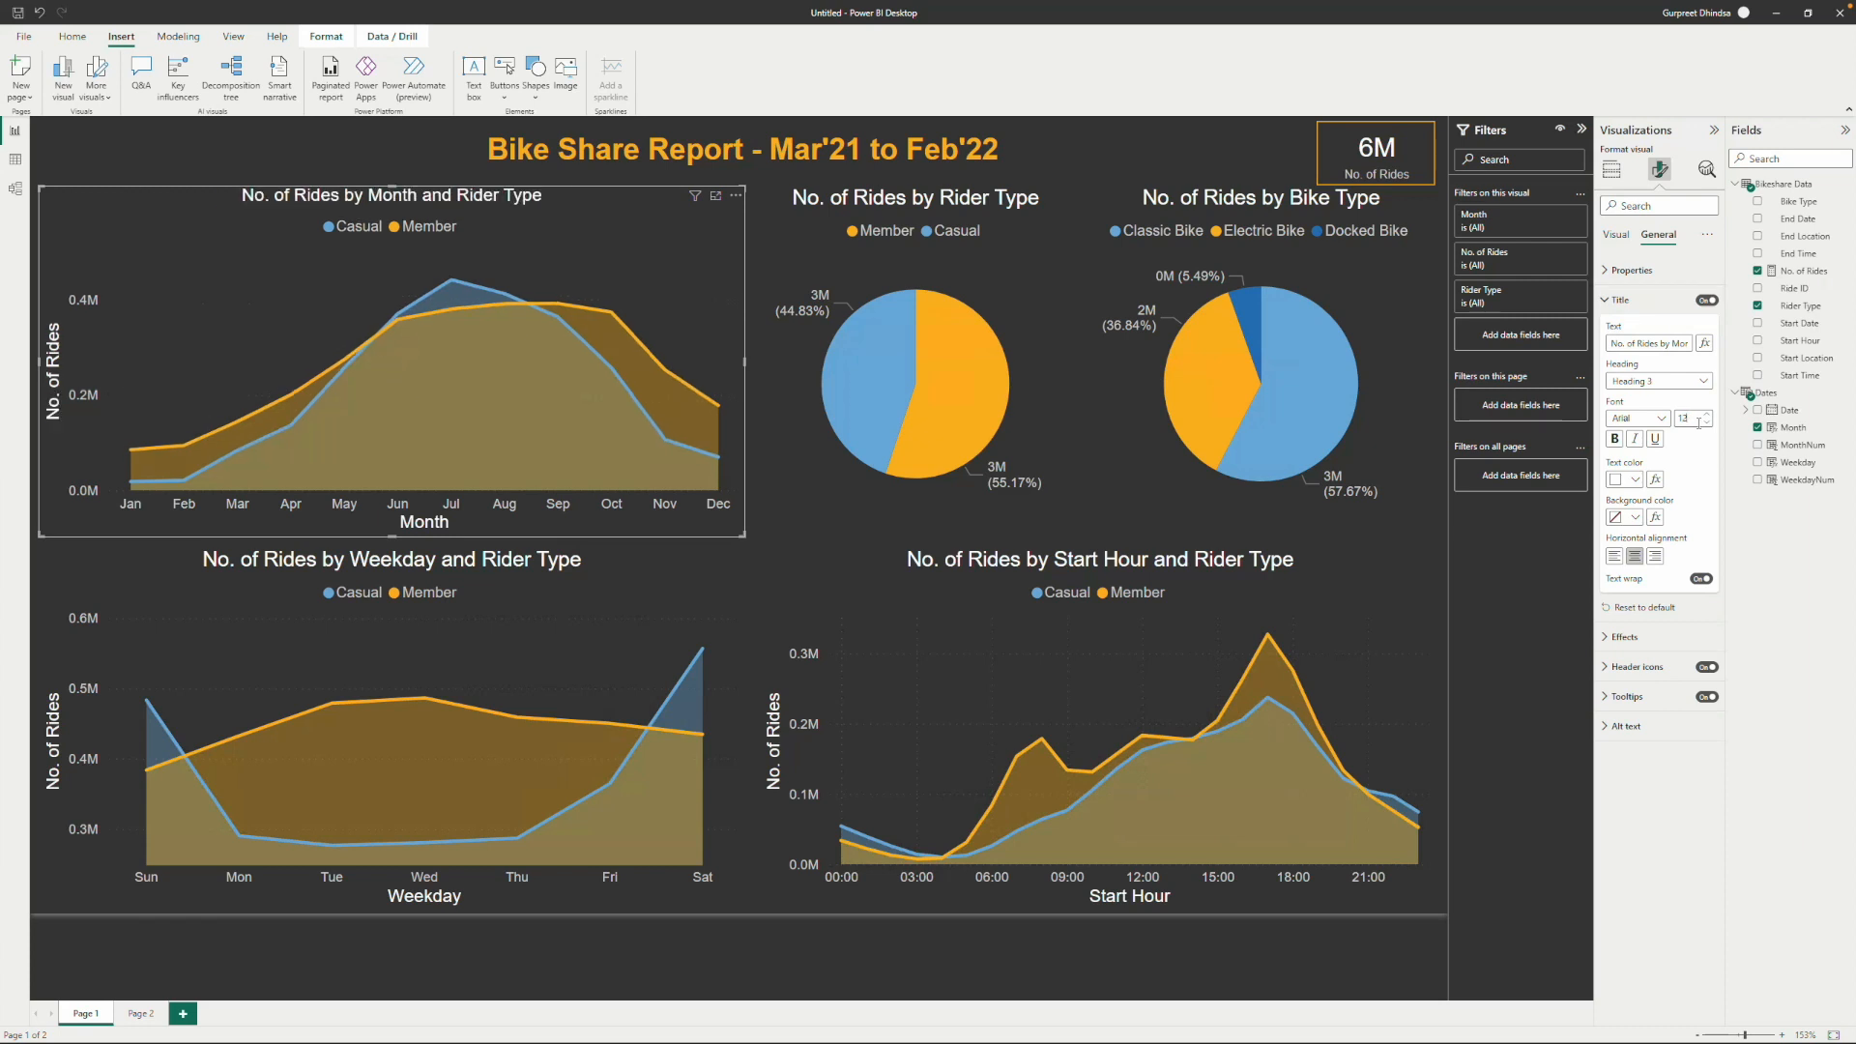
# Set the title font size of the Rider Type and Bike Type pie charts to 12 together.
pyautogui.click(1047, 223)
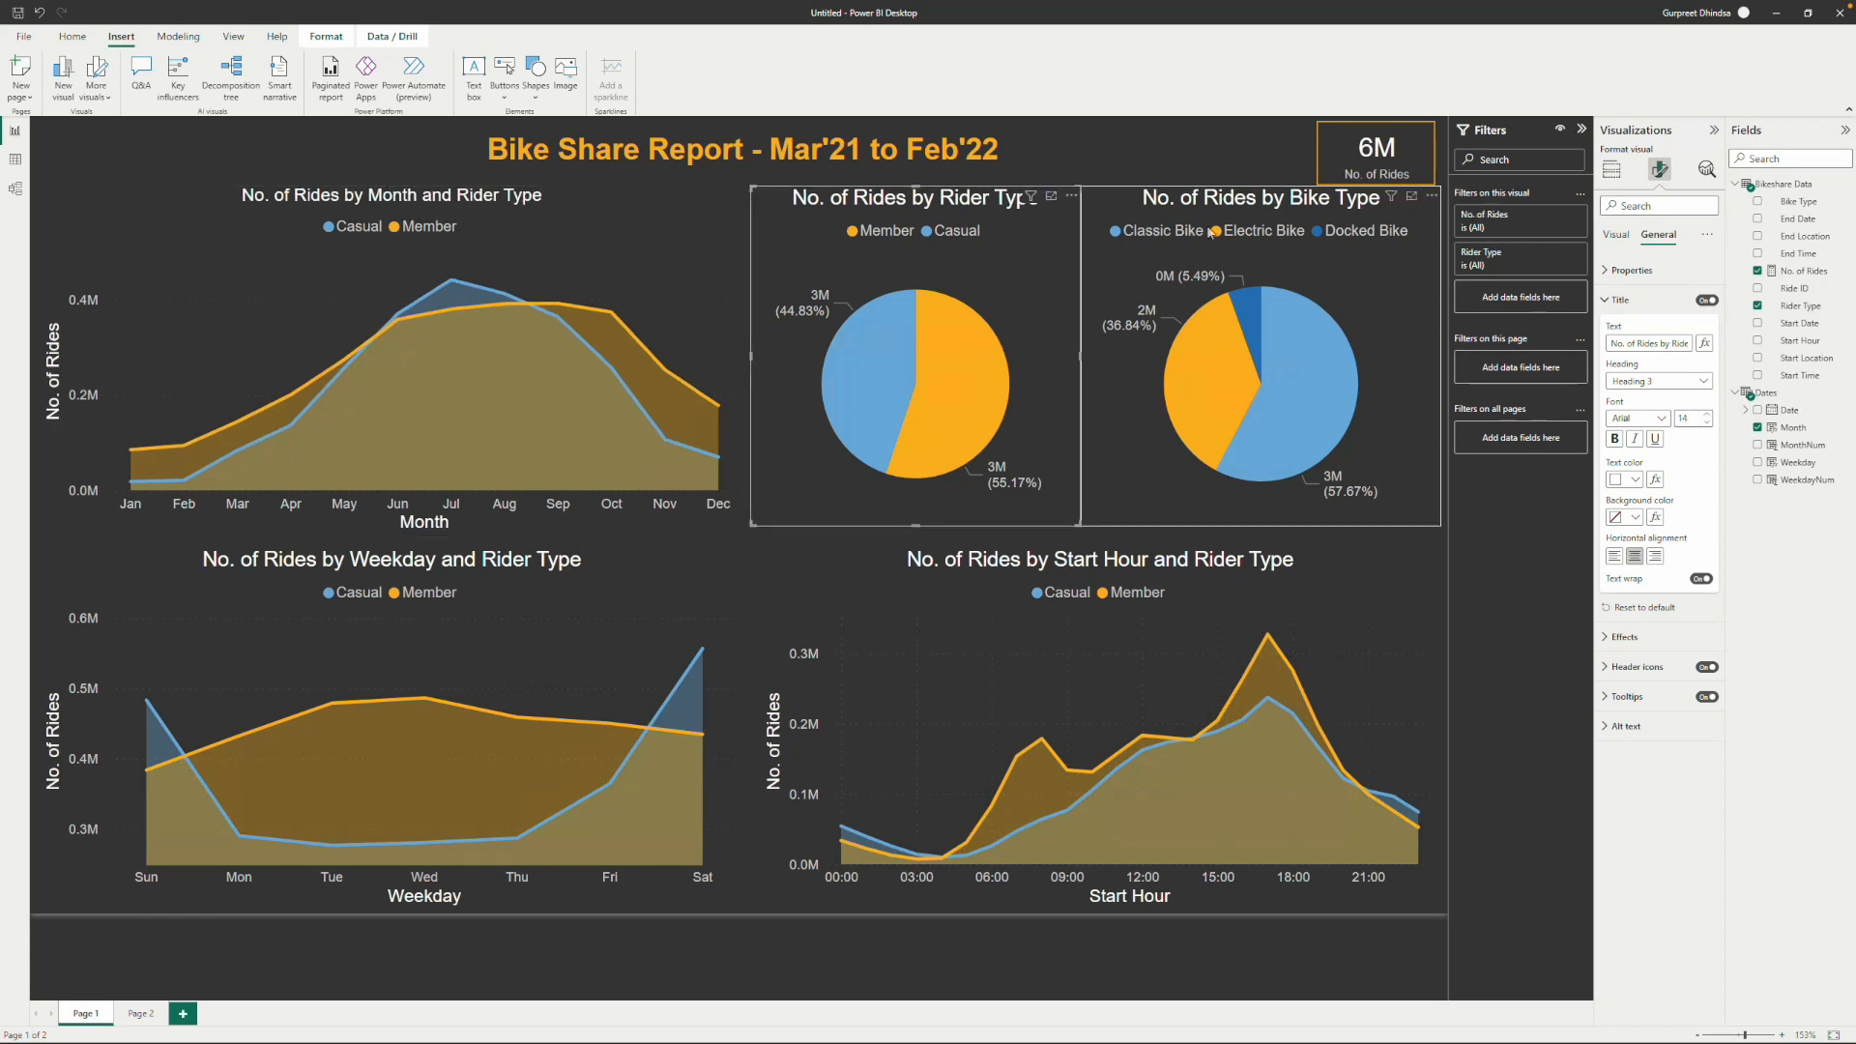
pyautogui.keyDown('ctrl'); pyautogui.click(1370, 250); pyautogui.keyUp('ctrl')
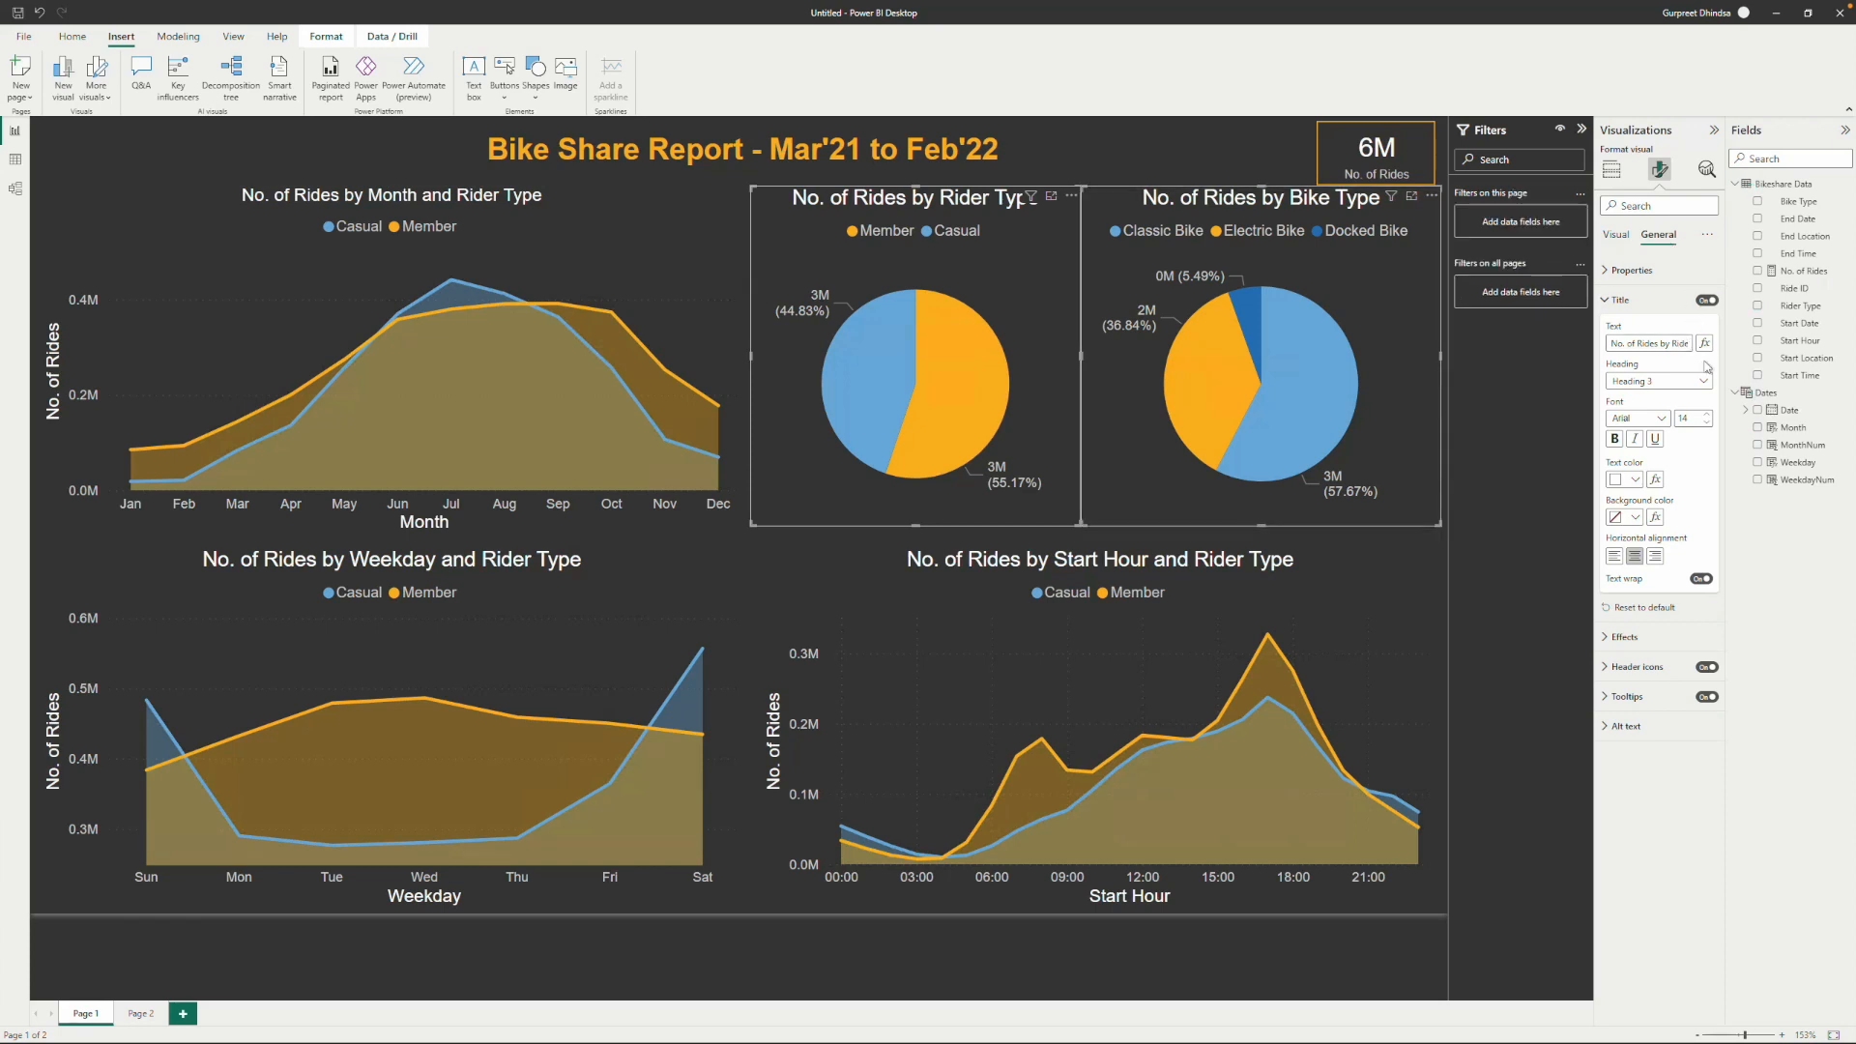
pyautogui.click(1698, 418)
pyautogui.write('12')
# Lower the upper edges of the Rider Type pie, Bike Type pie and Month charts slightly so they line up below the title.
pyautogui.click(1061, 190)
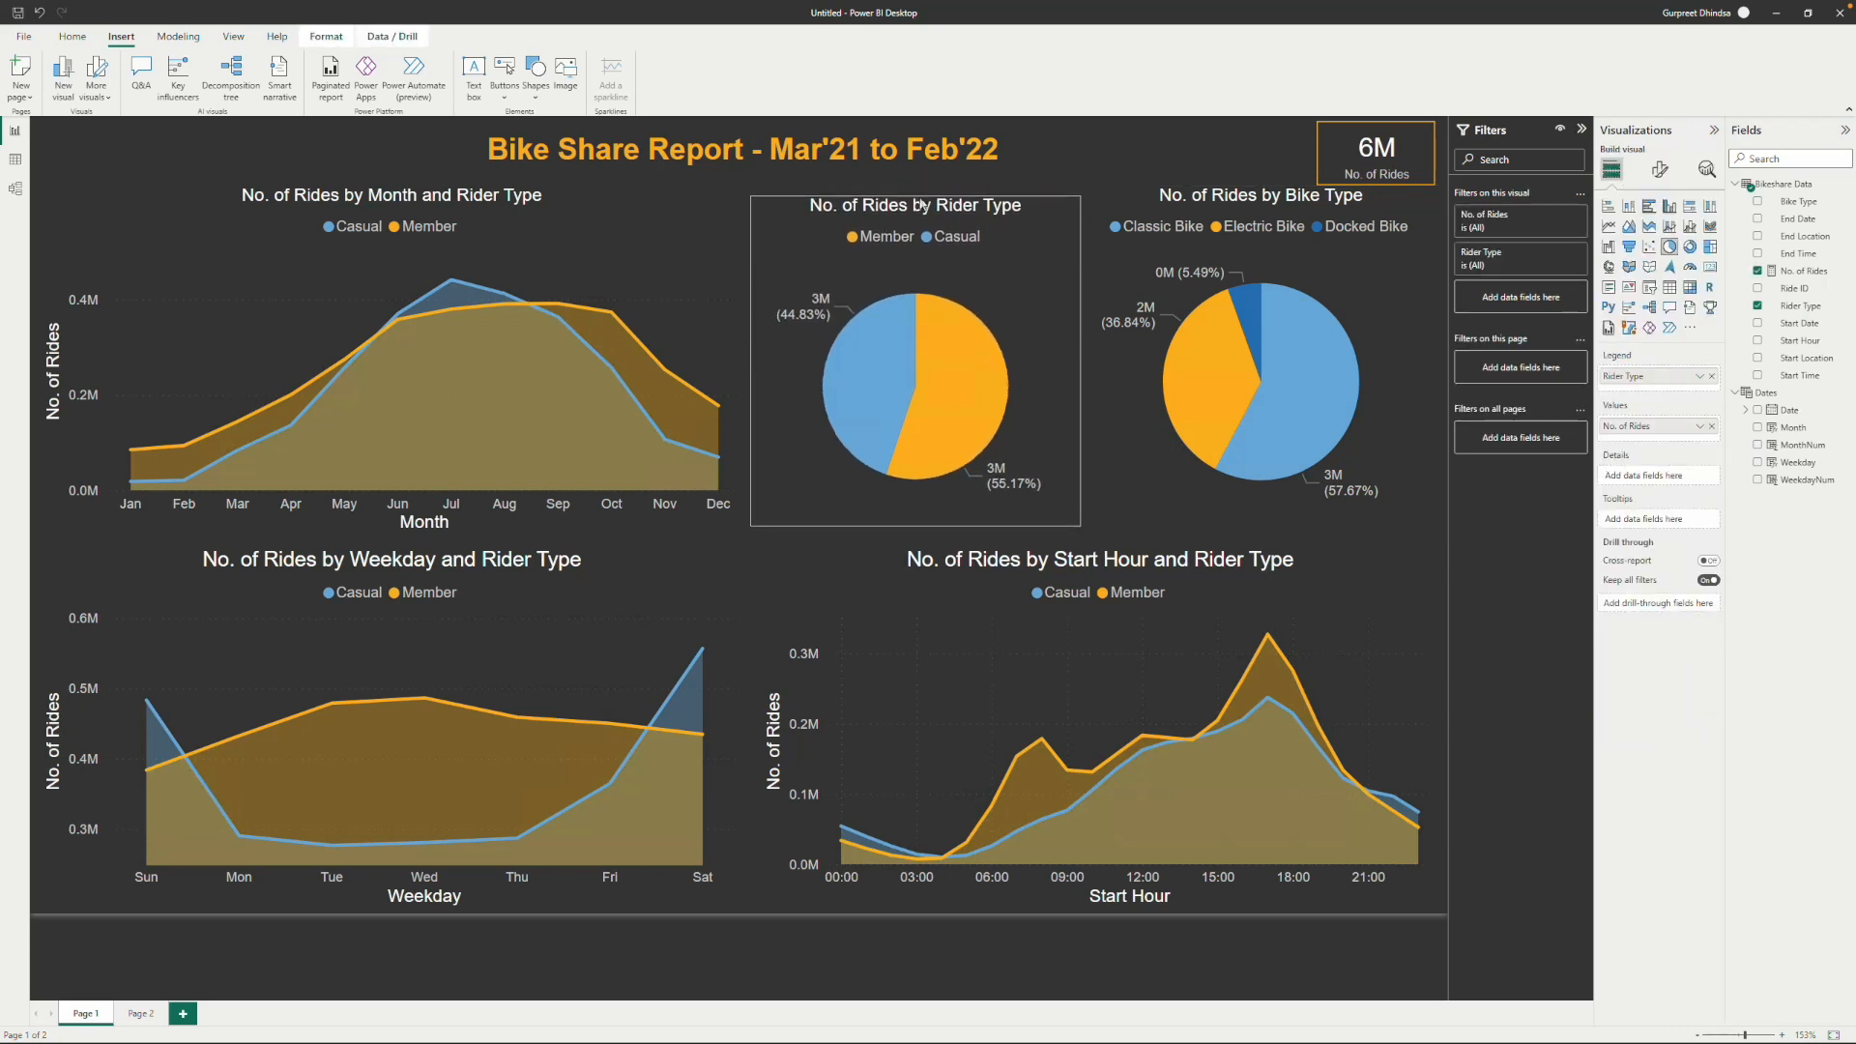
pyautogui.click(1262, 187)
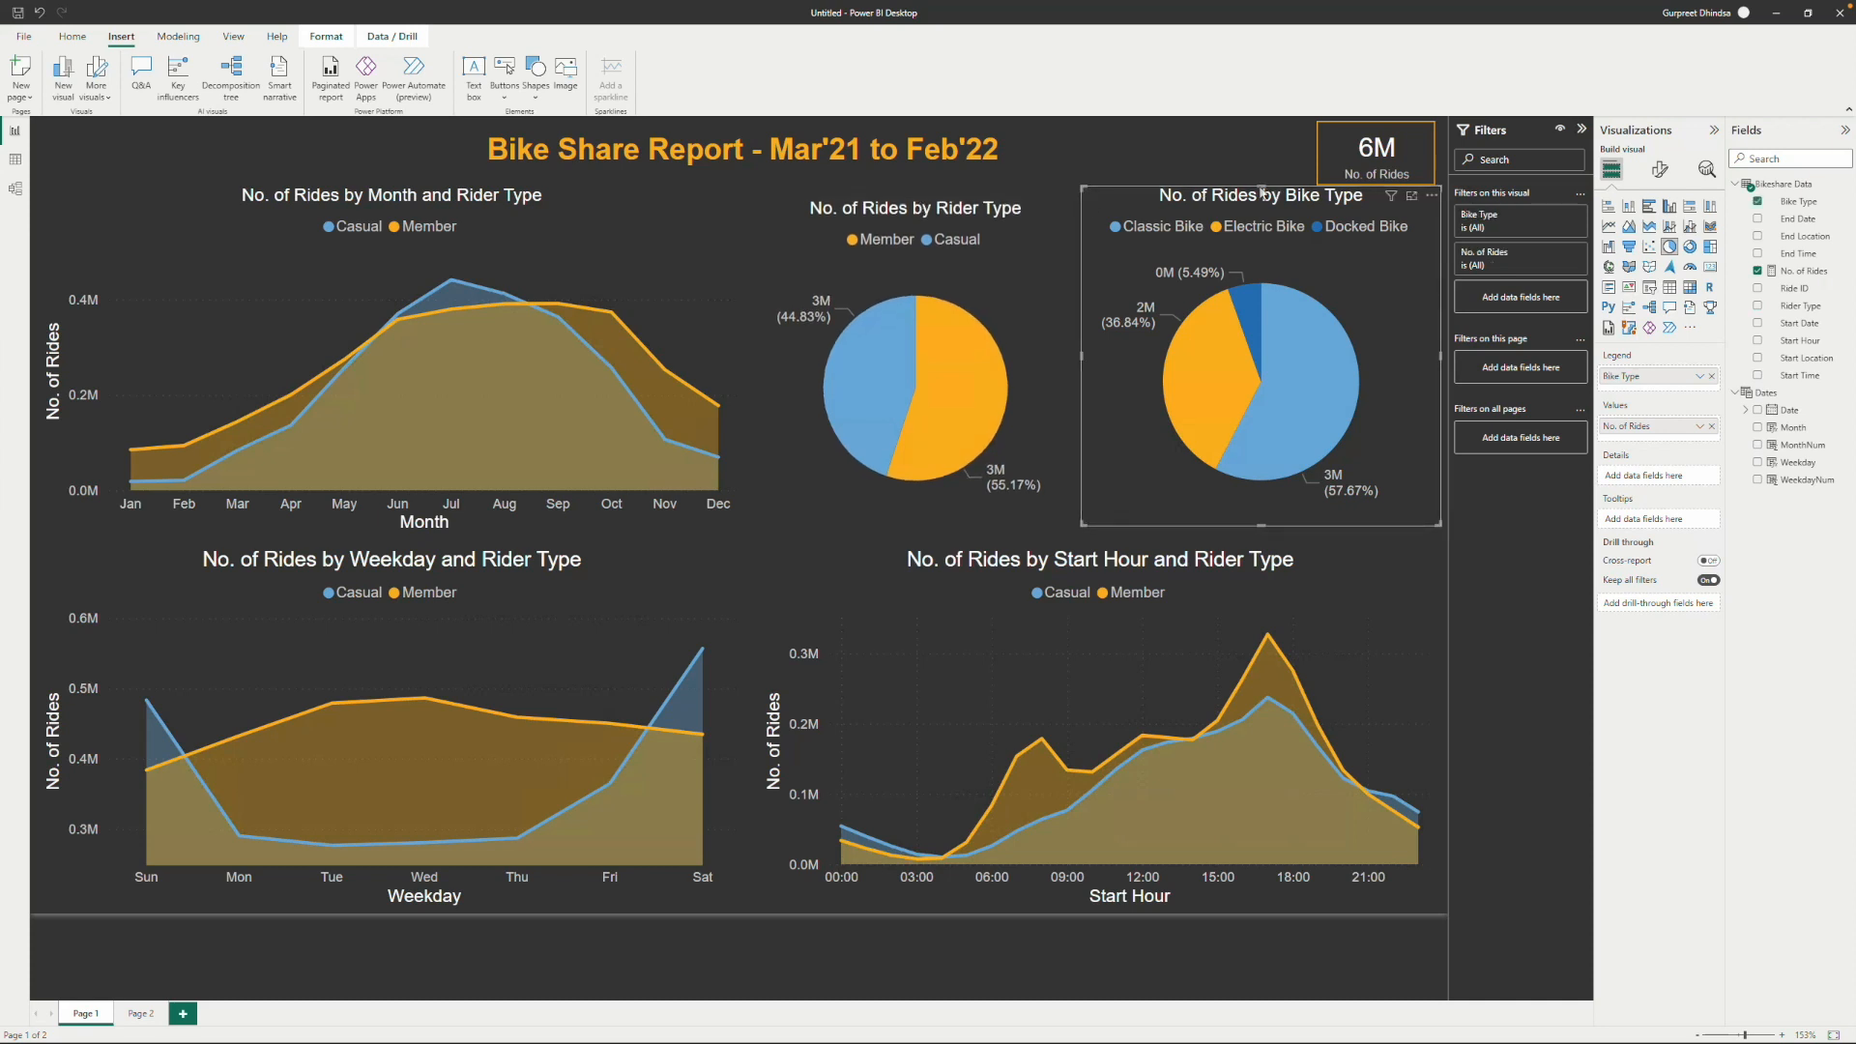
pyautogui.moveTo(1261, 187); pyautogui.dragTo(1267, 208)
pyautogui.click(429, 198)
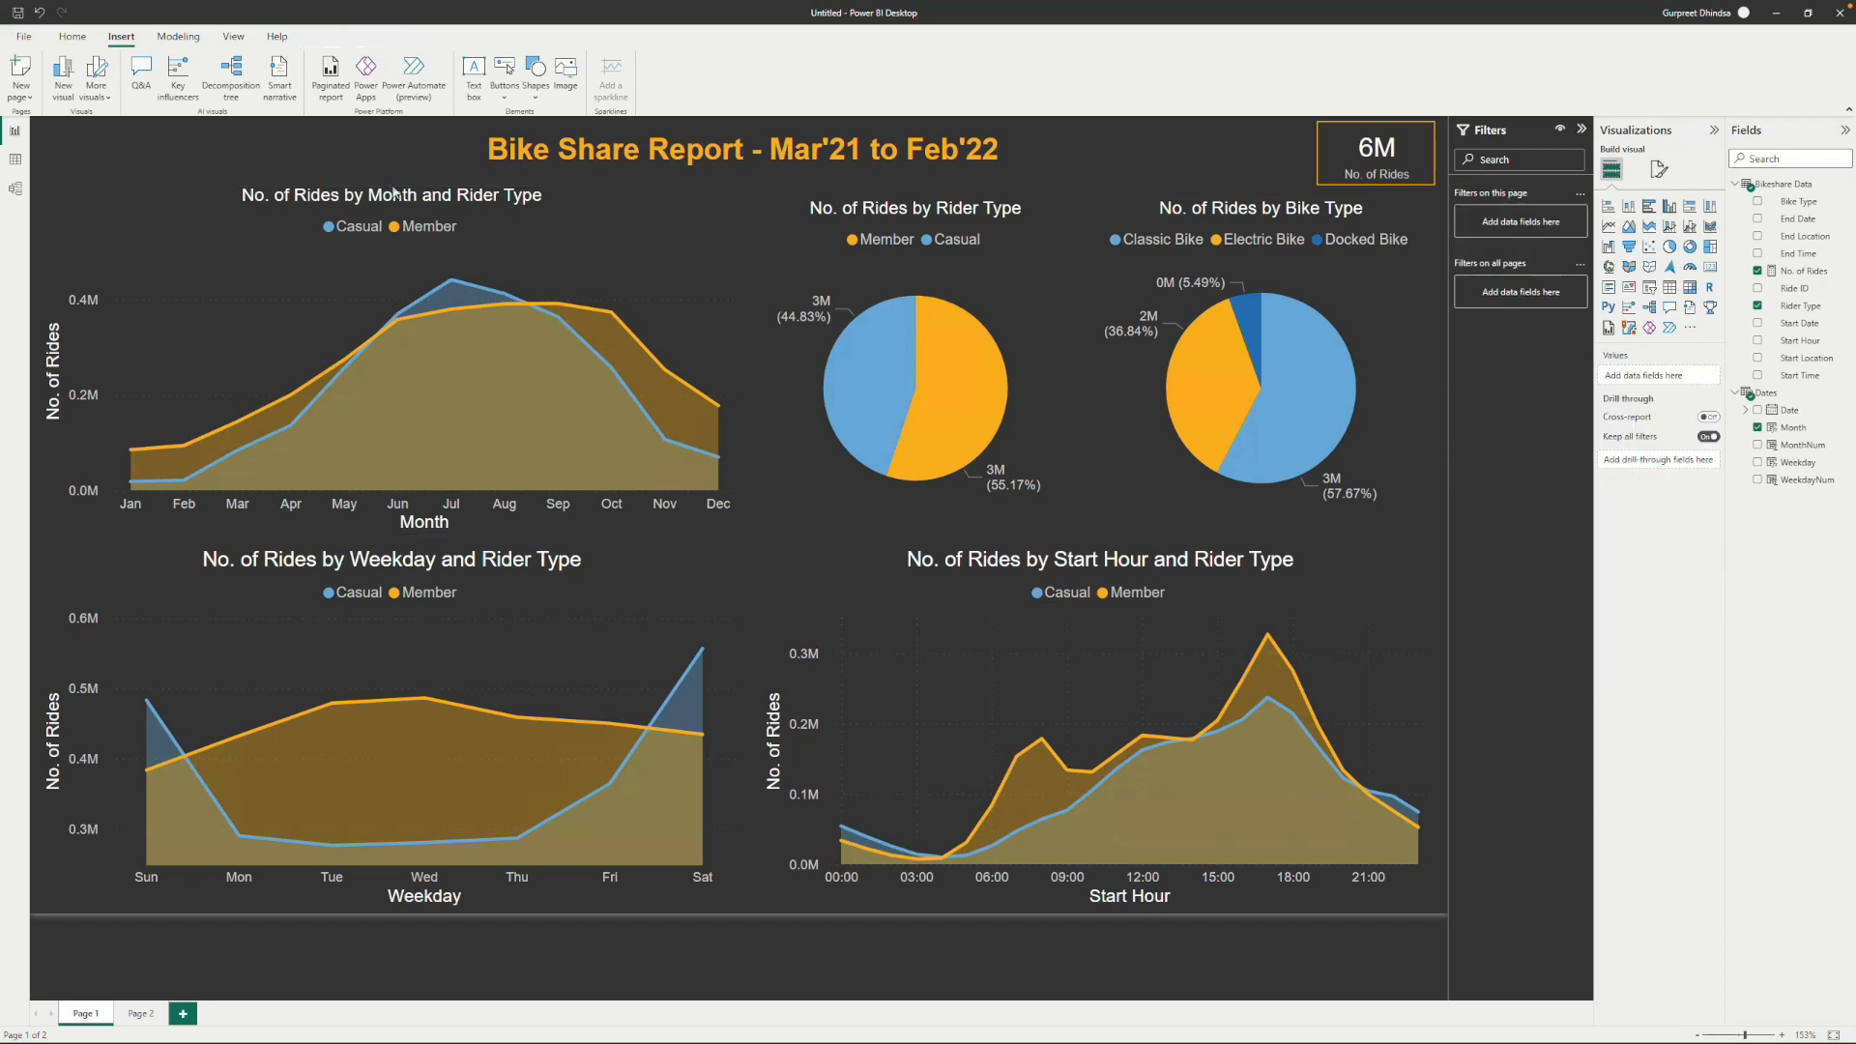
pyautogui.moveTo(403, 193); pyautogui.dragTo(395, 206)
# Set the title font size of the Weekday and Start Hour charts to 12 together.
pyautogui.click(549, 625)
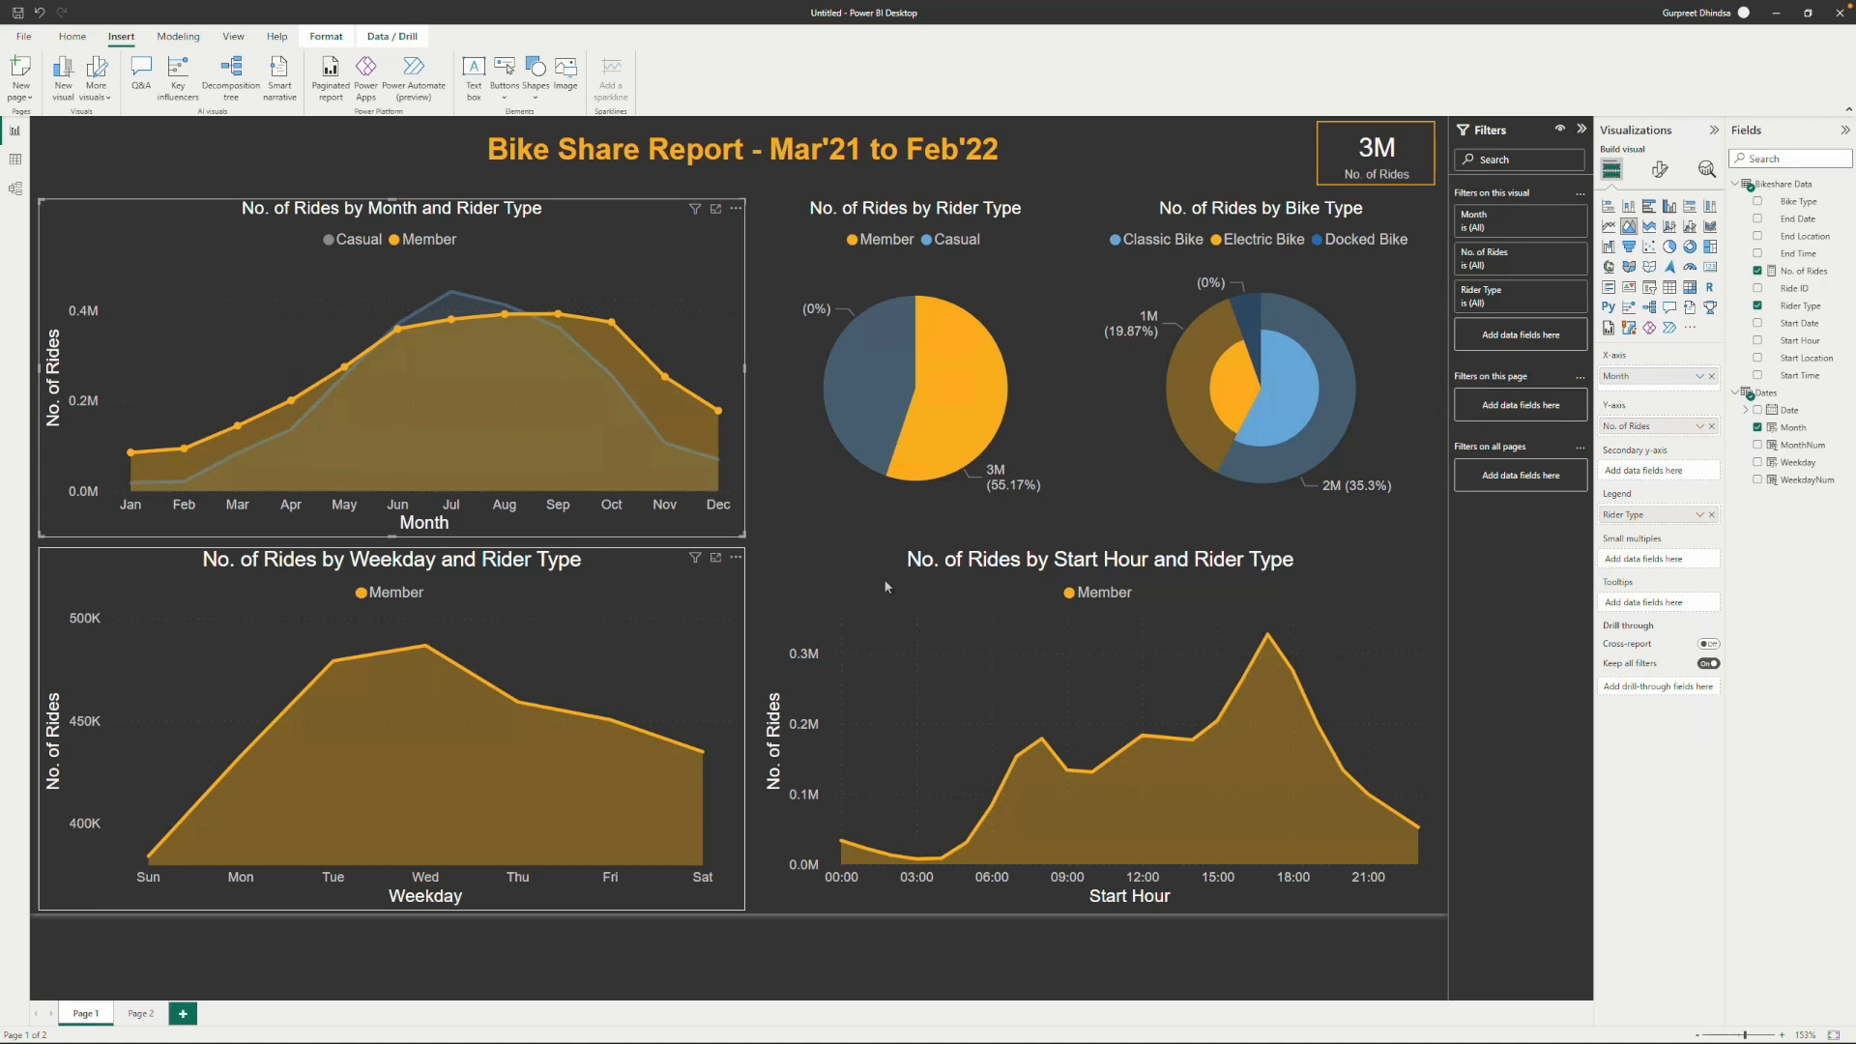
pyautogui.keyDown('ctrl'); pyautogui.click(942, 580); pyautogui.keyUp('ctrl')
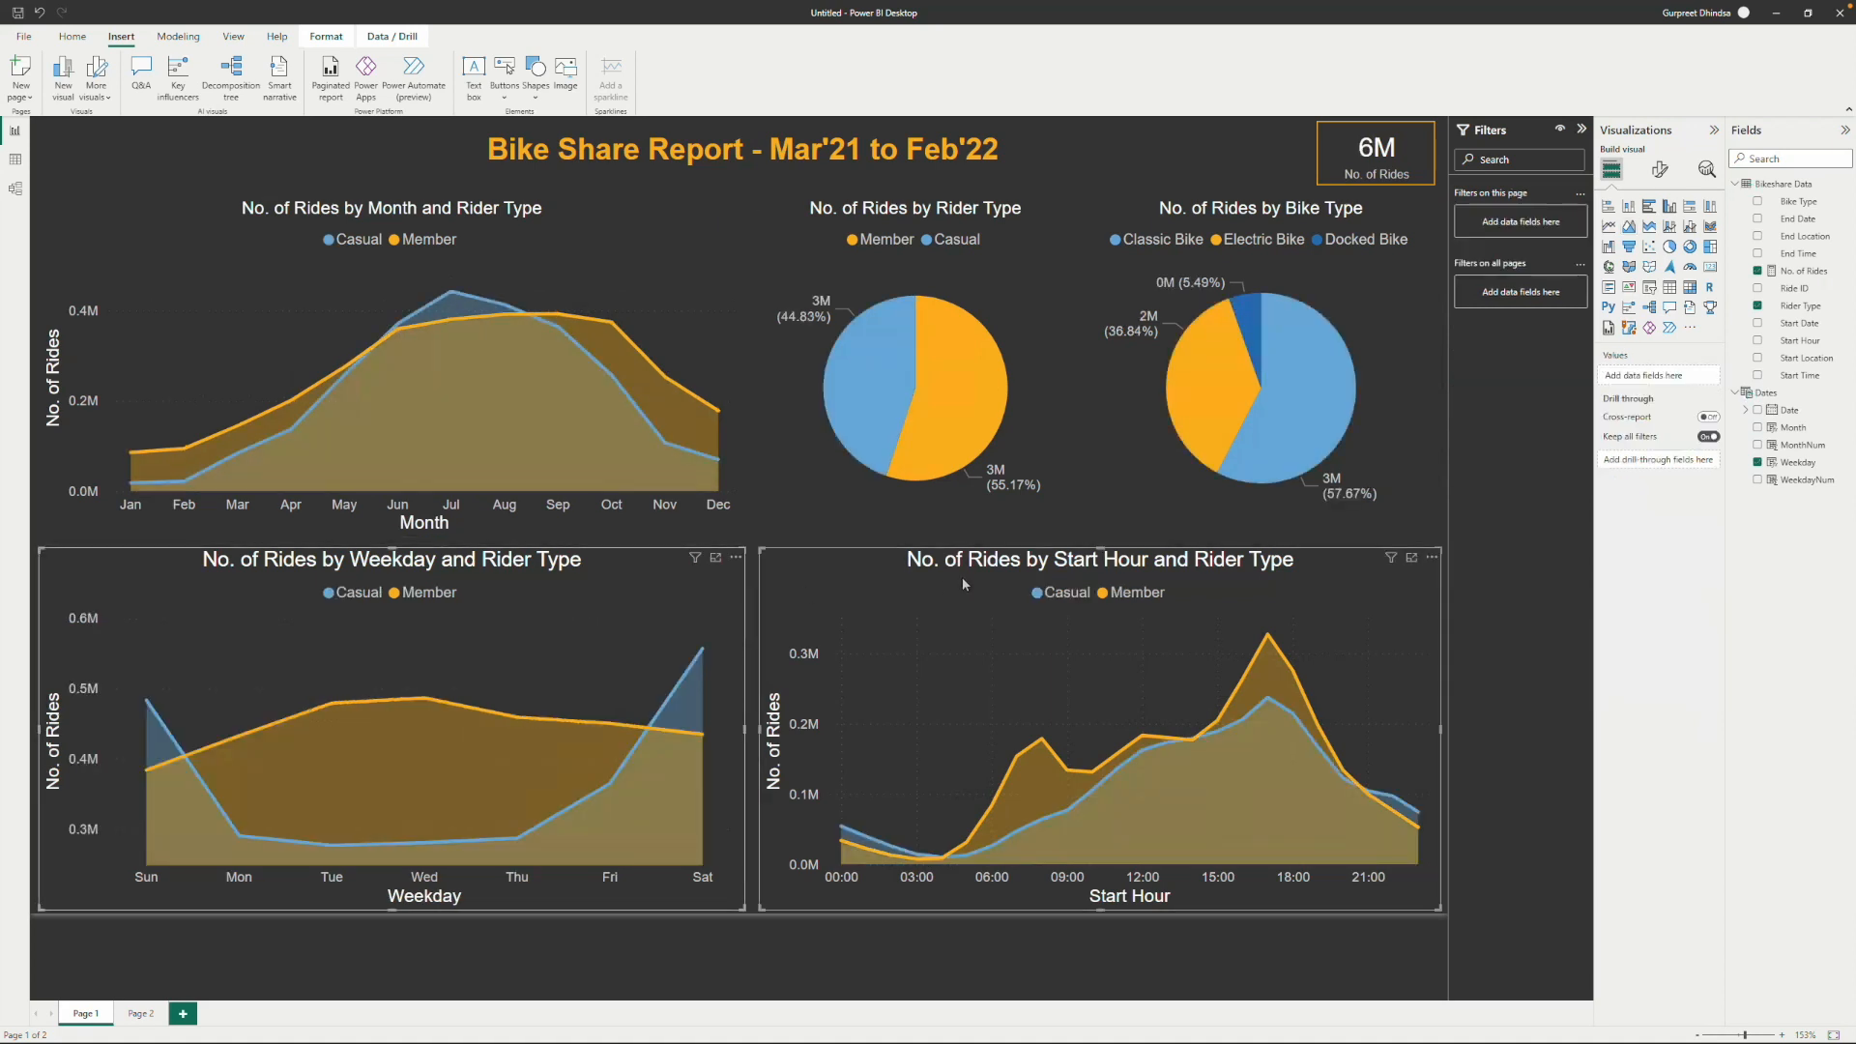
pyautogui.click(1660, 170)
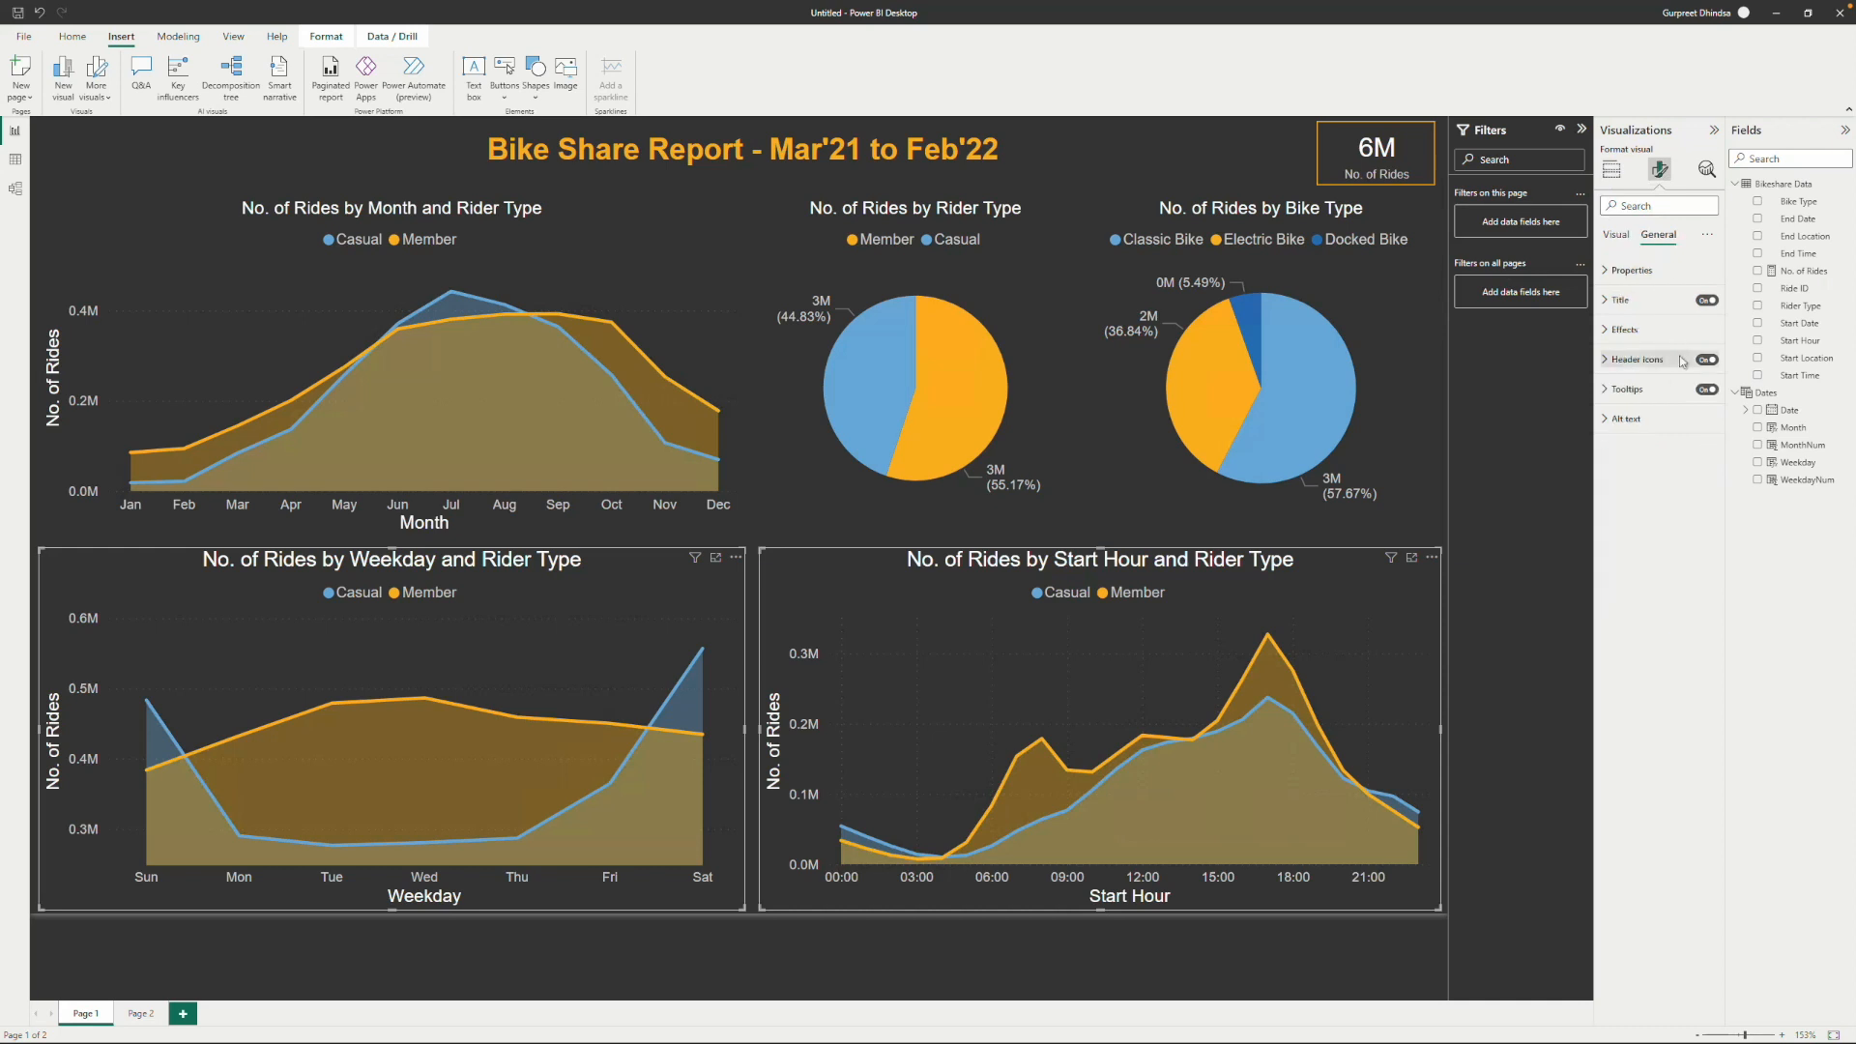
pyautogui.click(1639, 301)
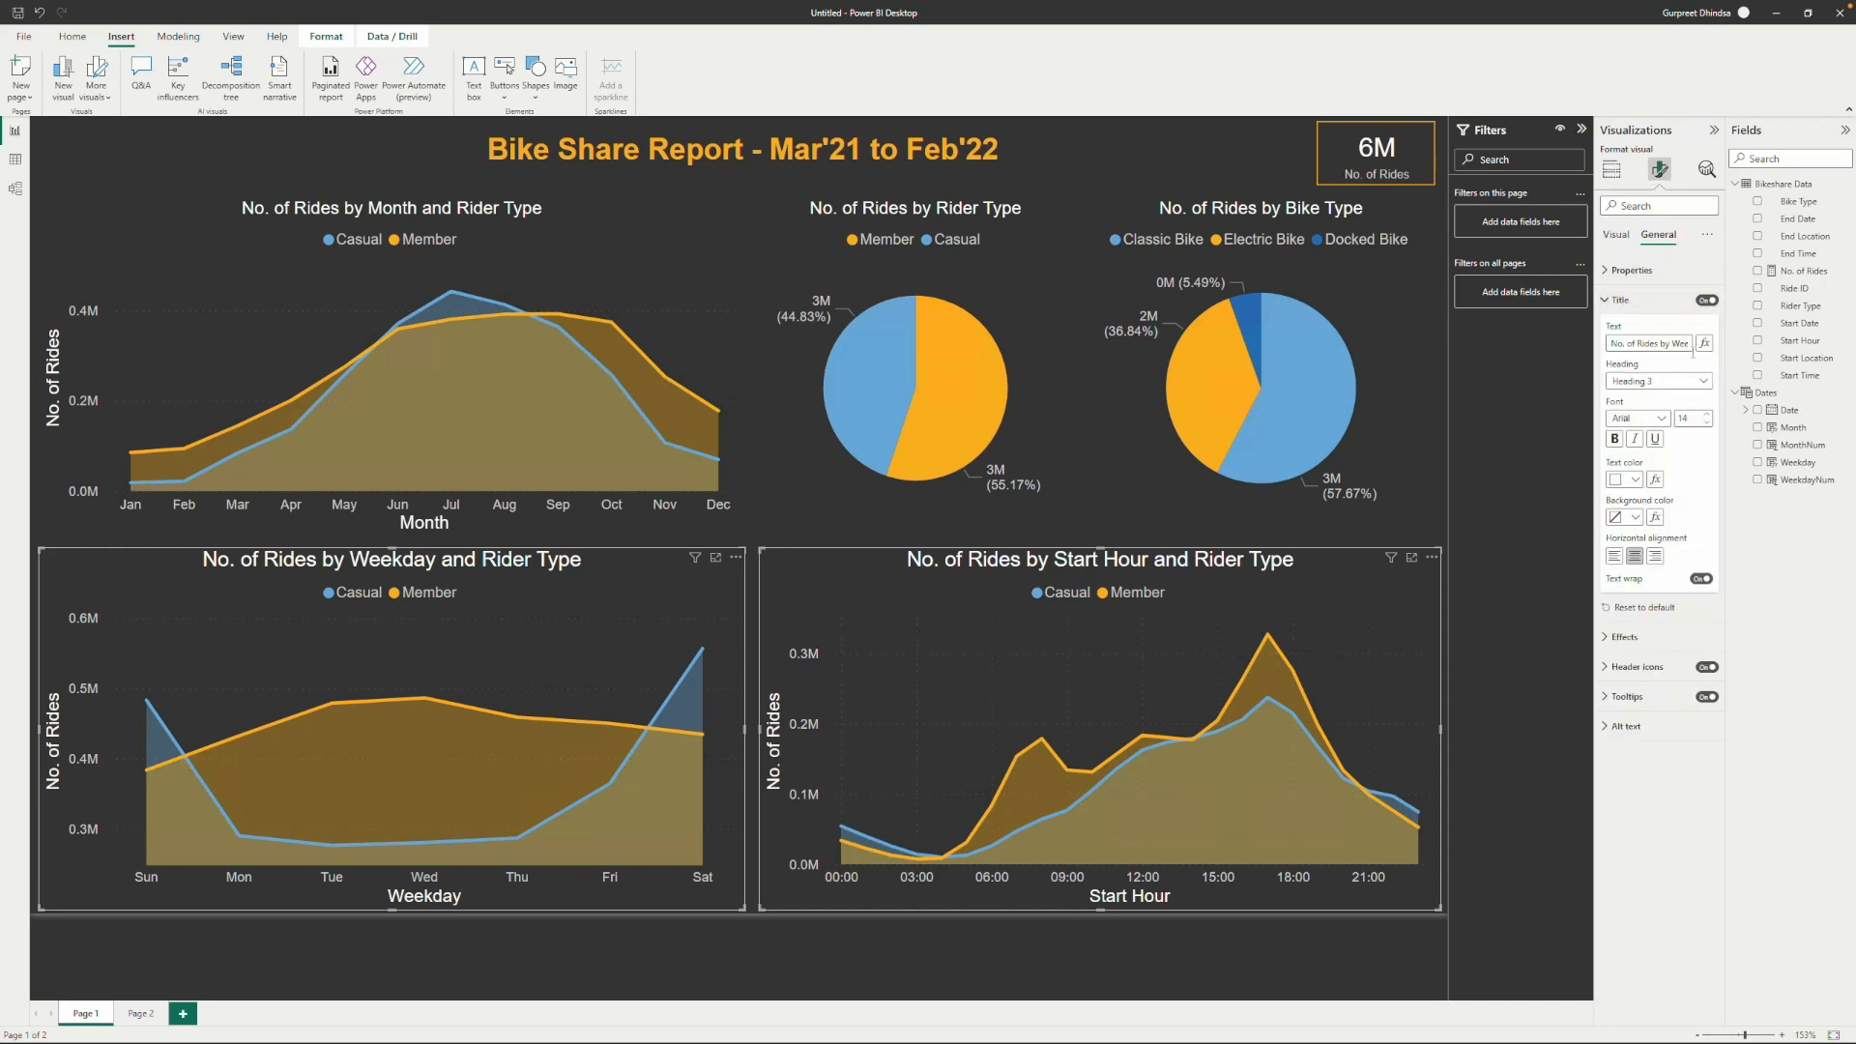
pyautogui.click(1693, 419)
pyautogui.write('12')
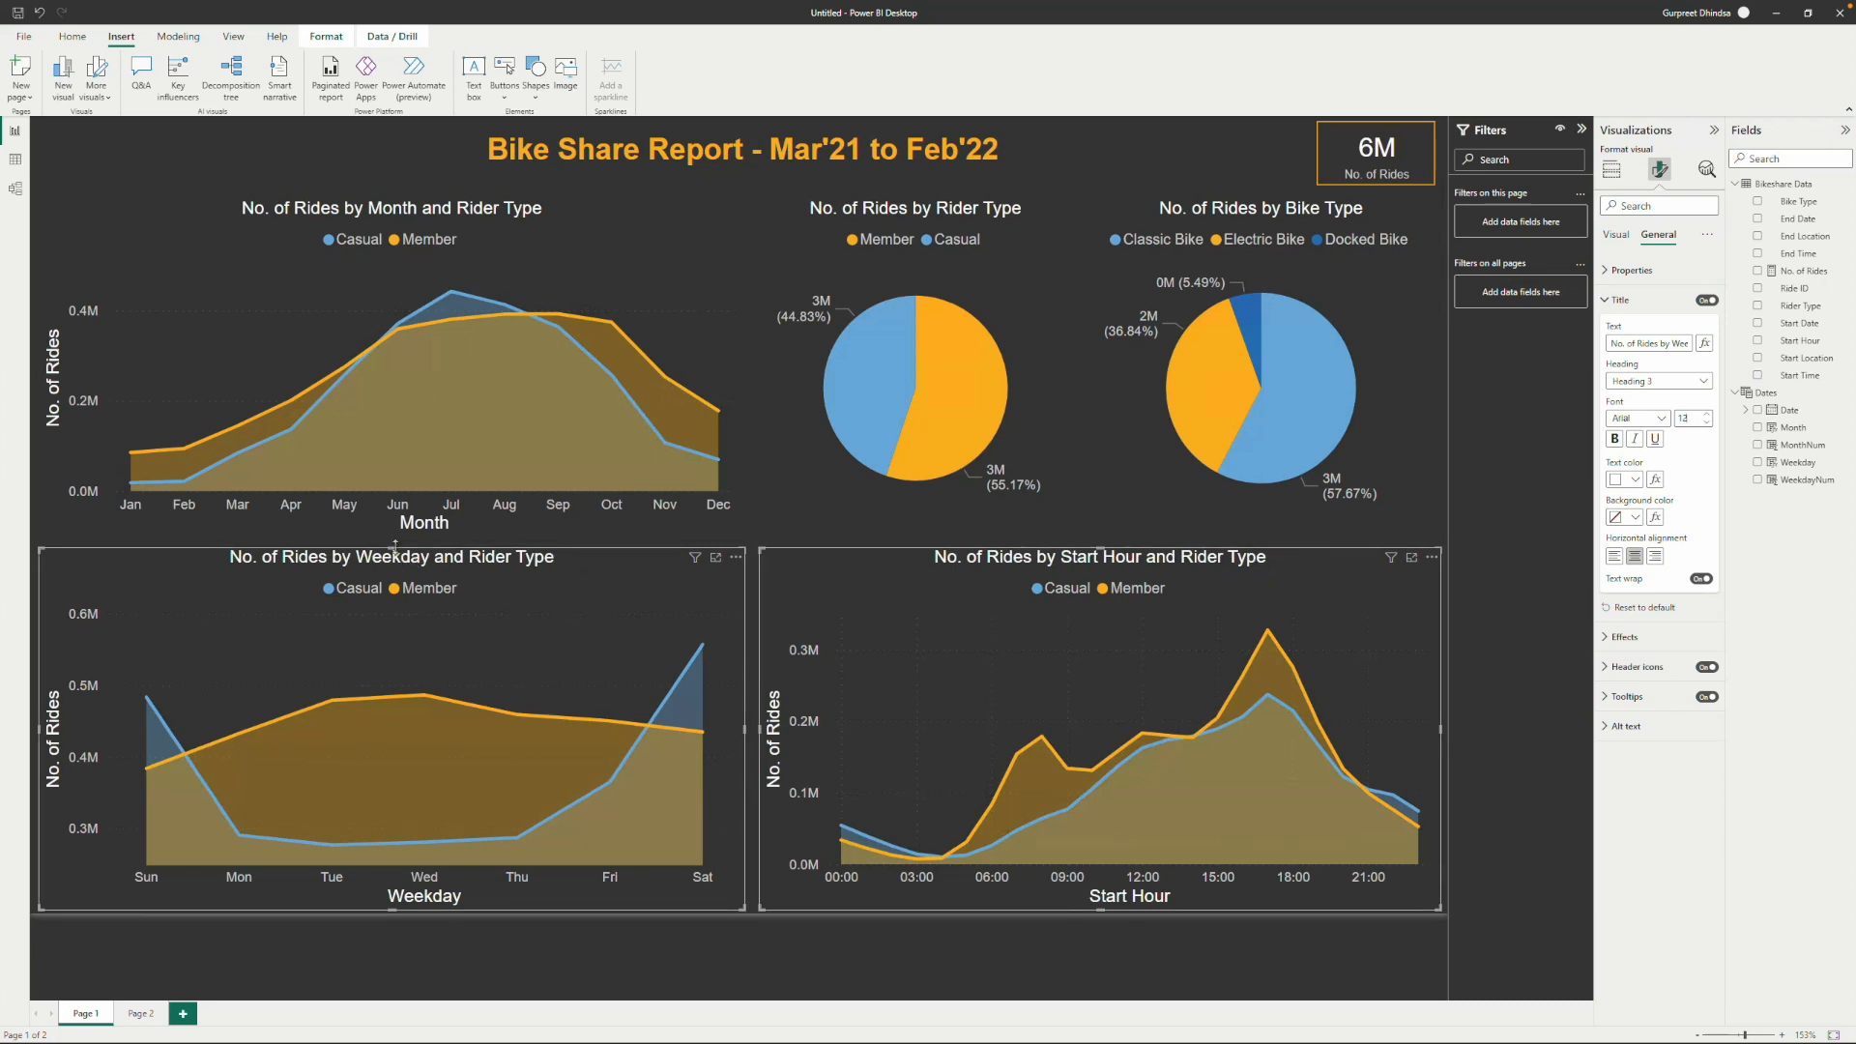
# Lower the upper edges of the Weekday and Start Hour charts slightly to the same level.
pyautogui.moveTo(396, 546); pyautogui.dragTo(394, 558)
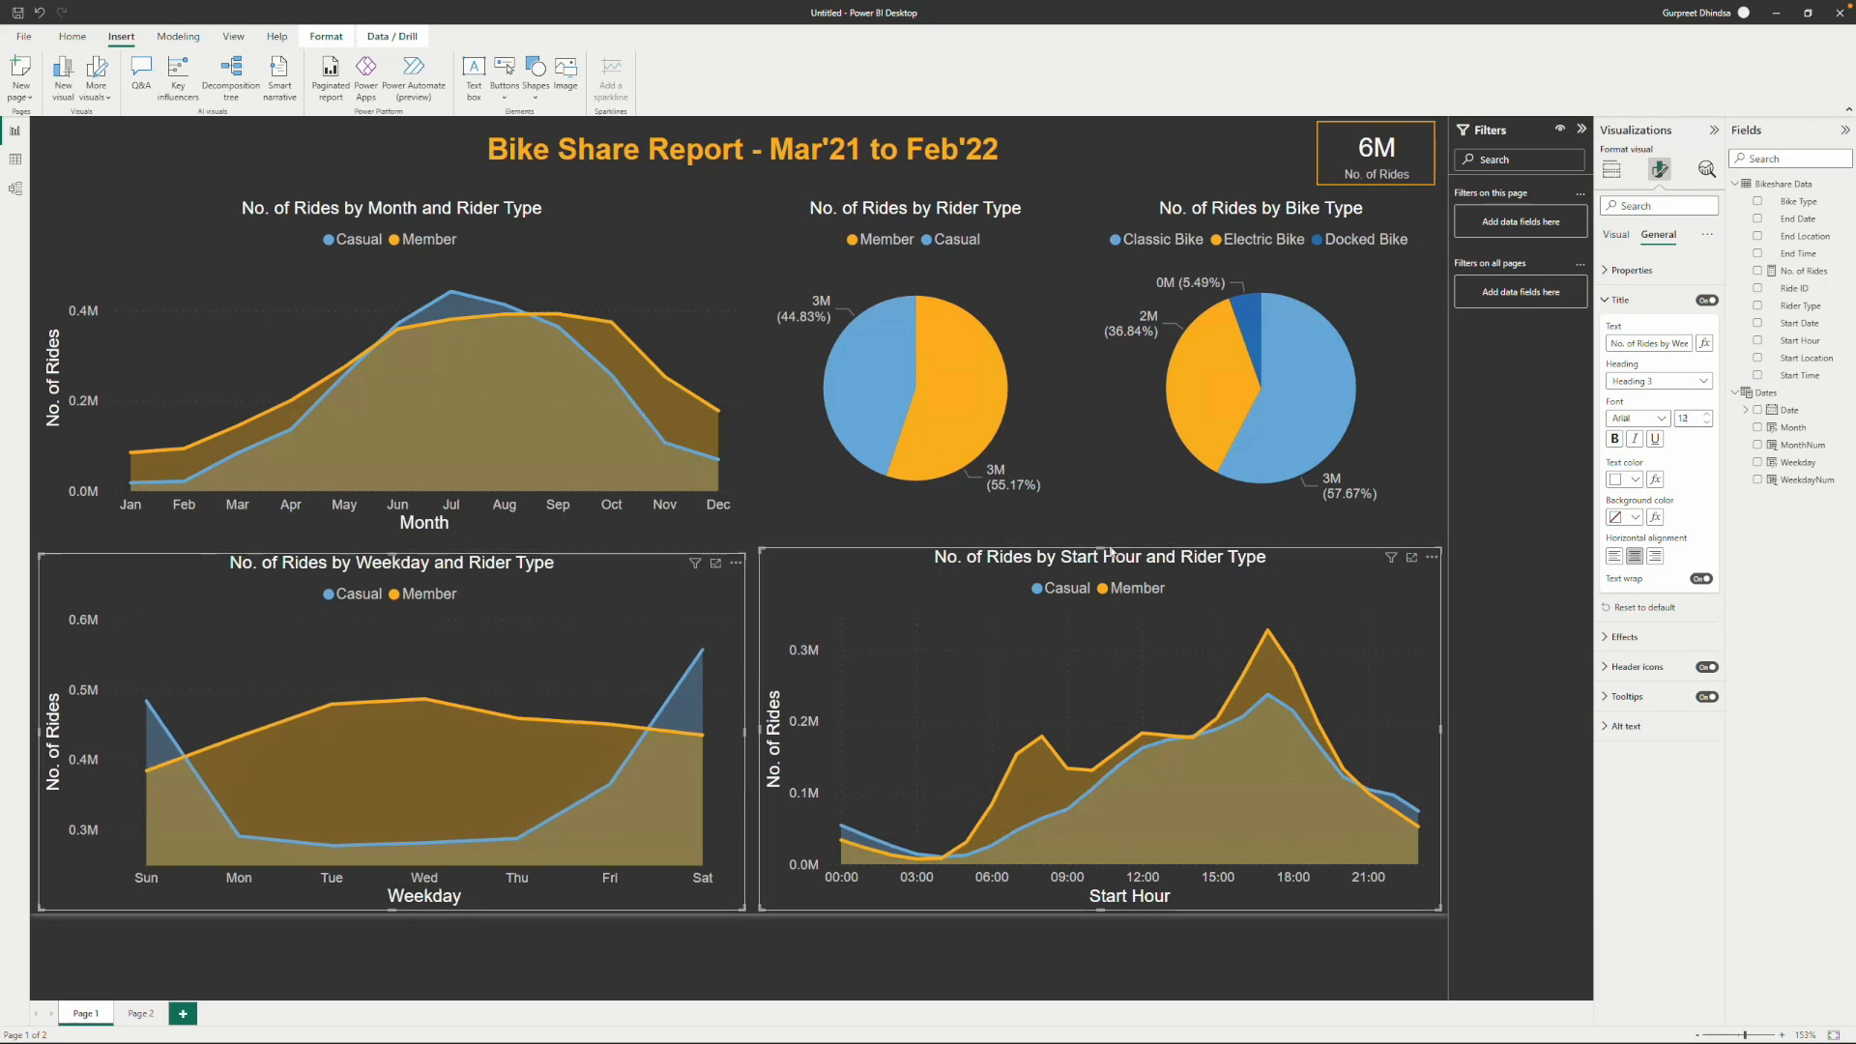
pyautogui.moveTo(1102, 552); pyautogui.dragTo(1102, 557)
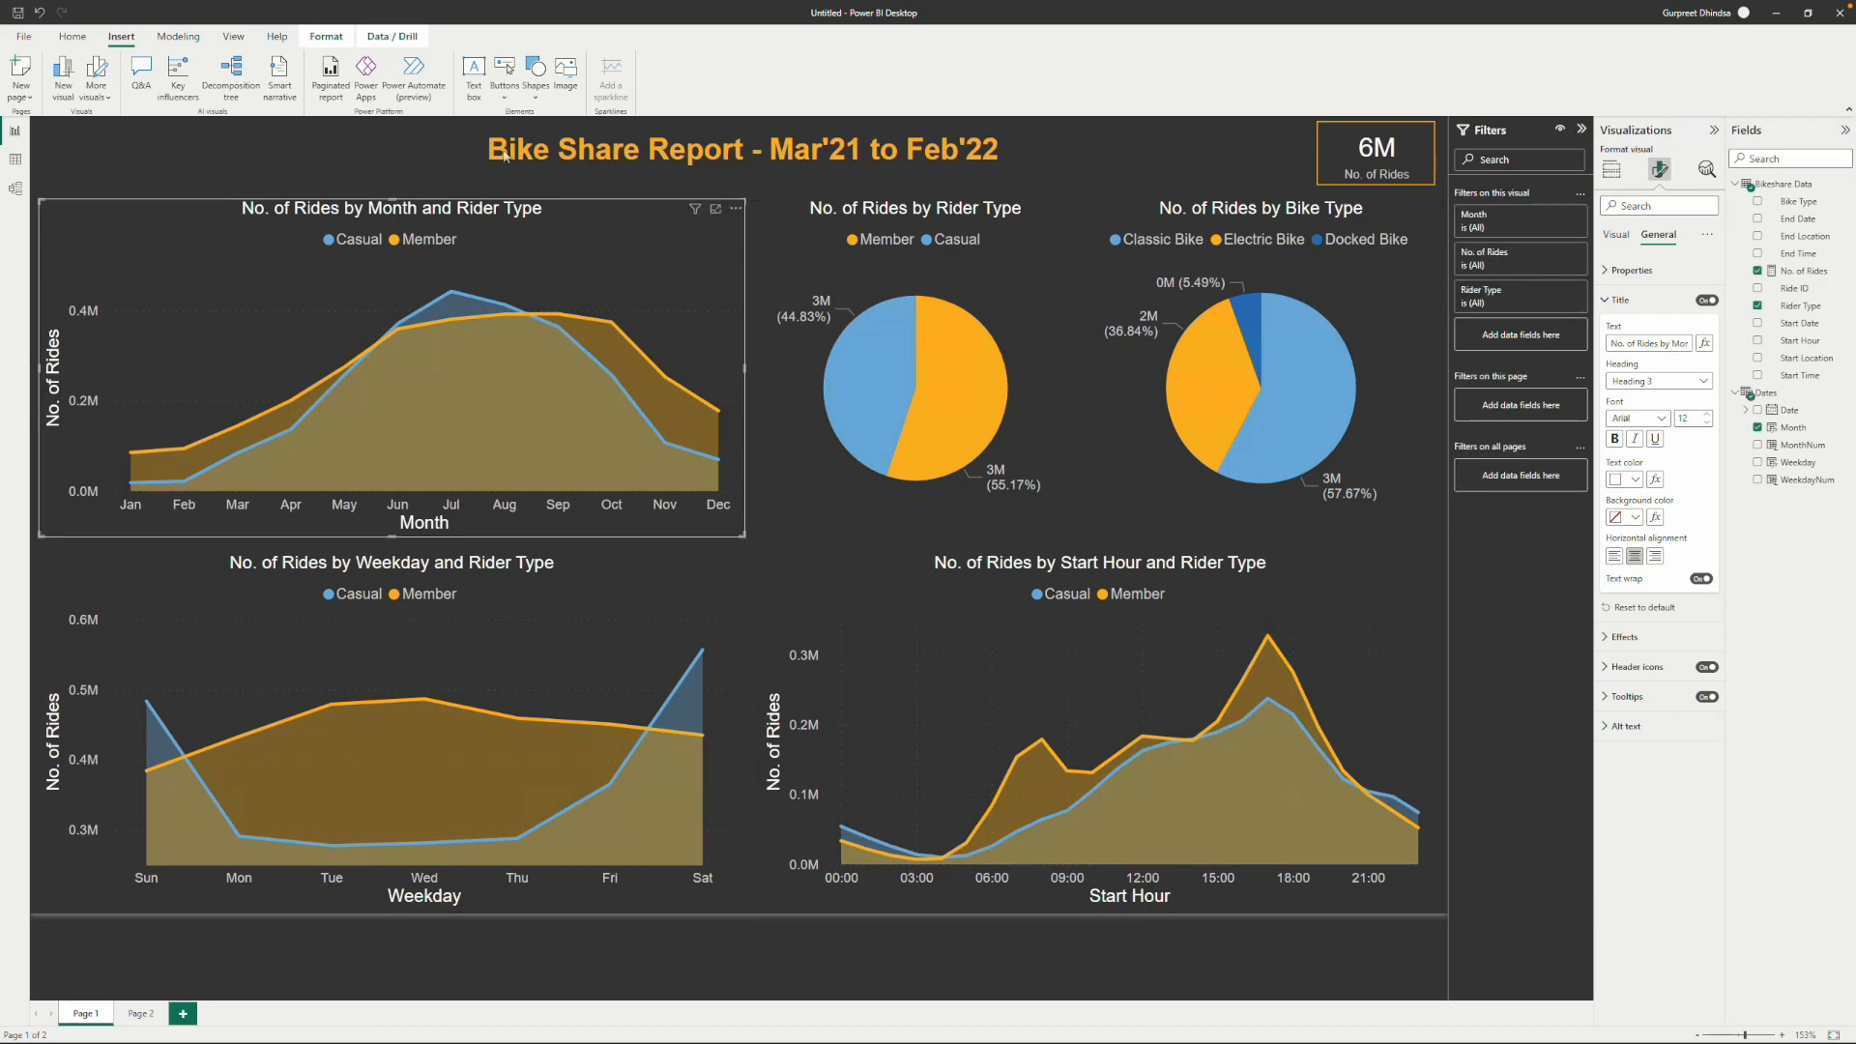
pyautogui.click(773, 149)
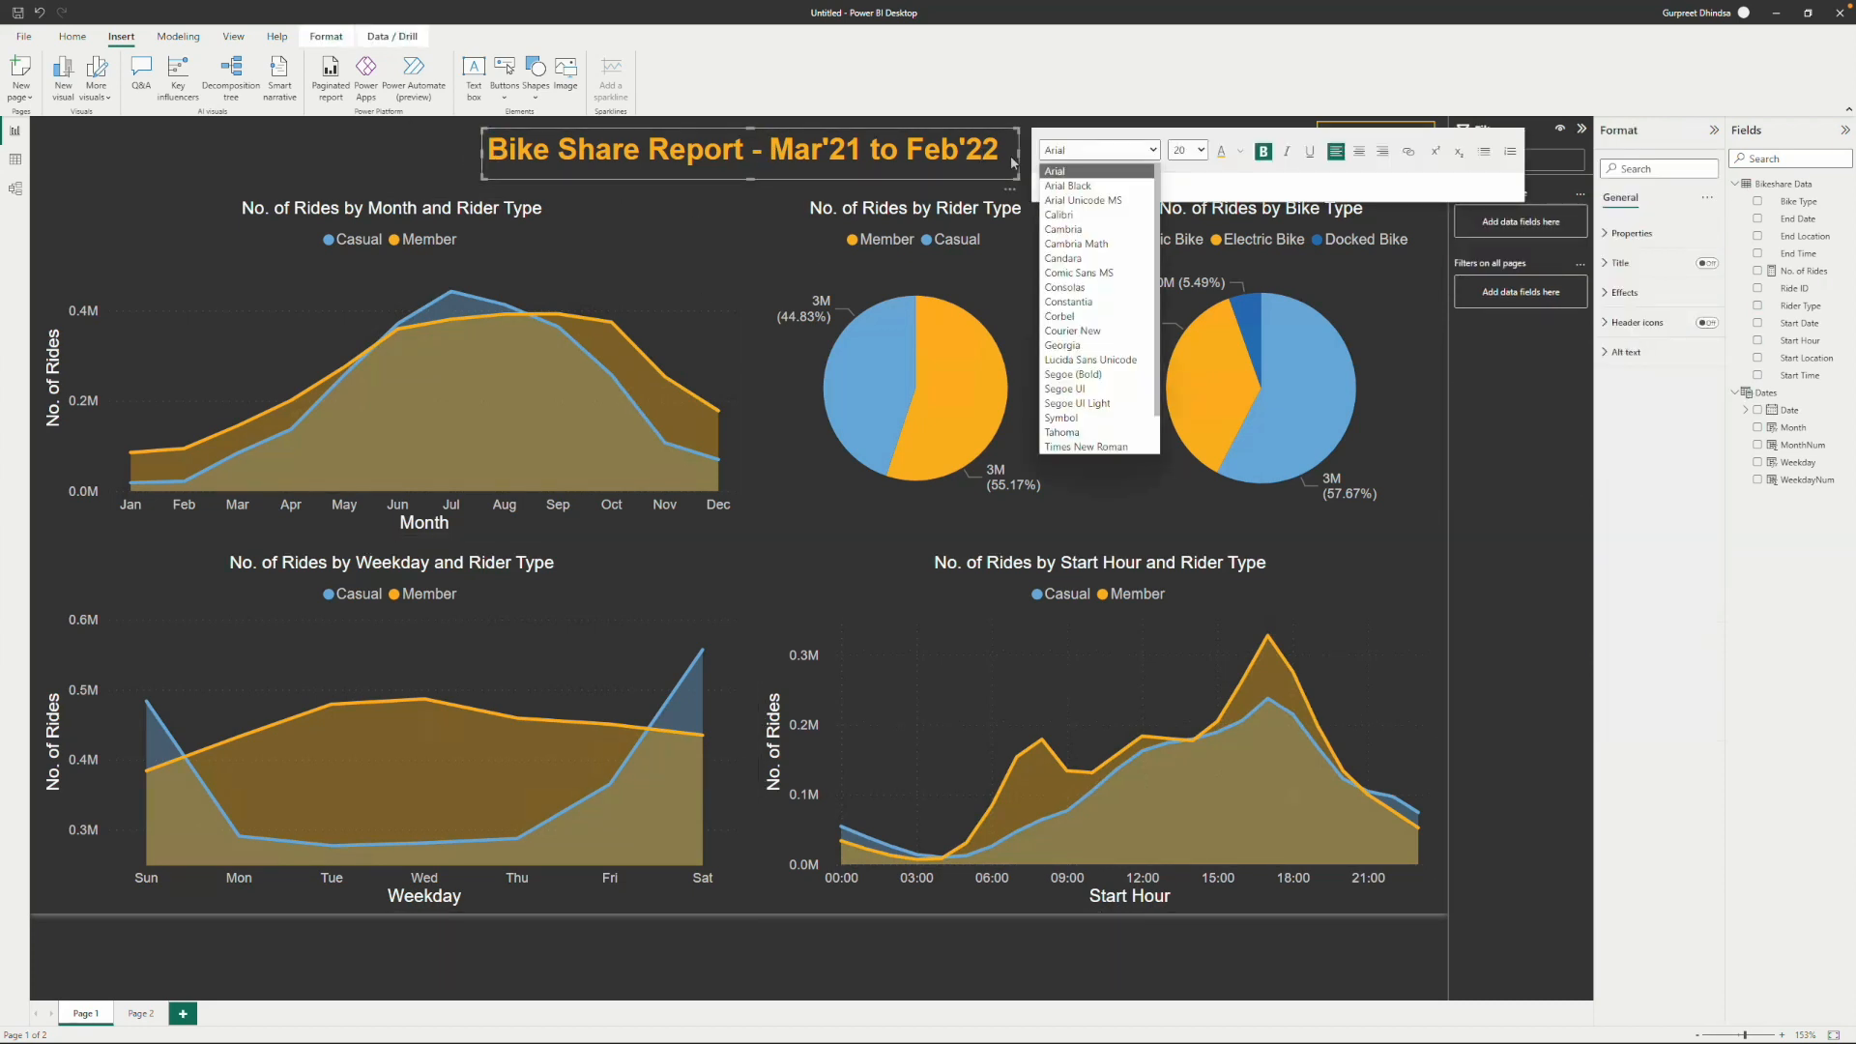
pyautogui.click(464, 137)
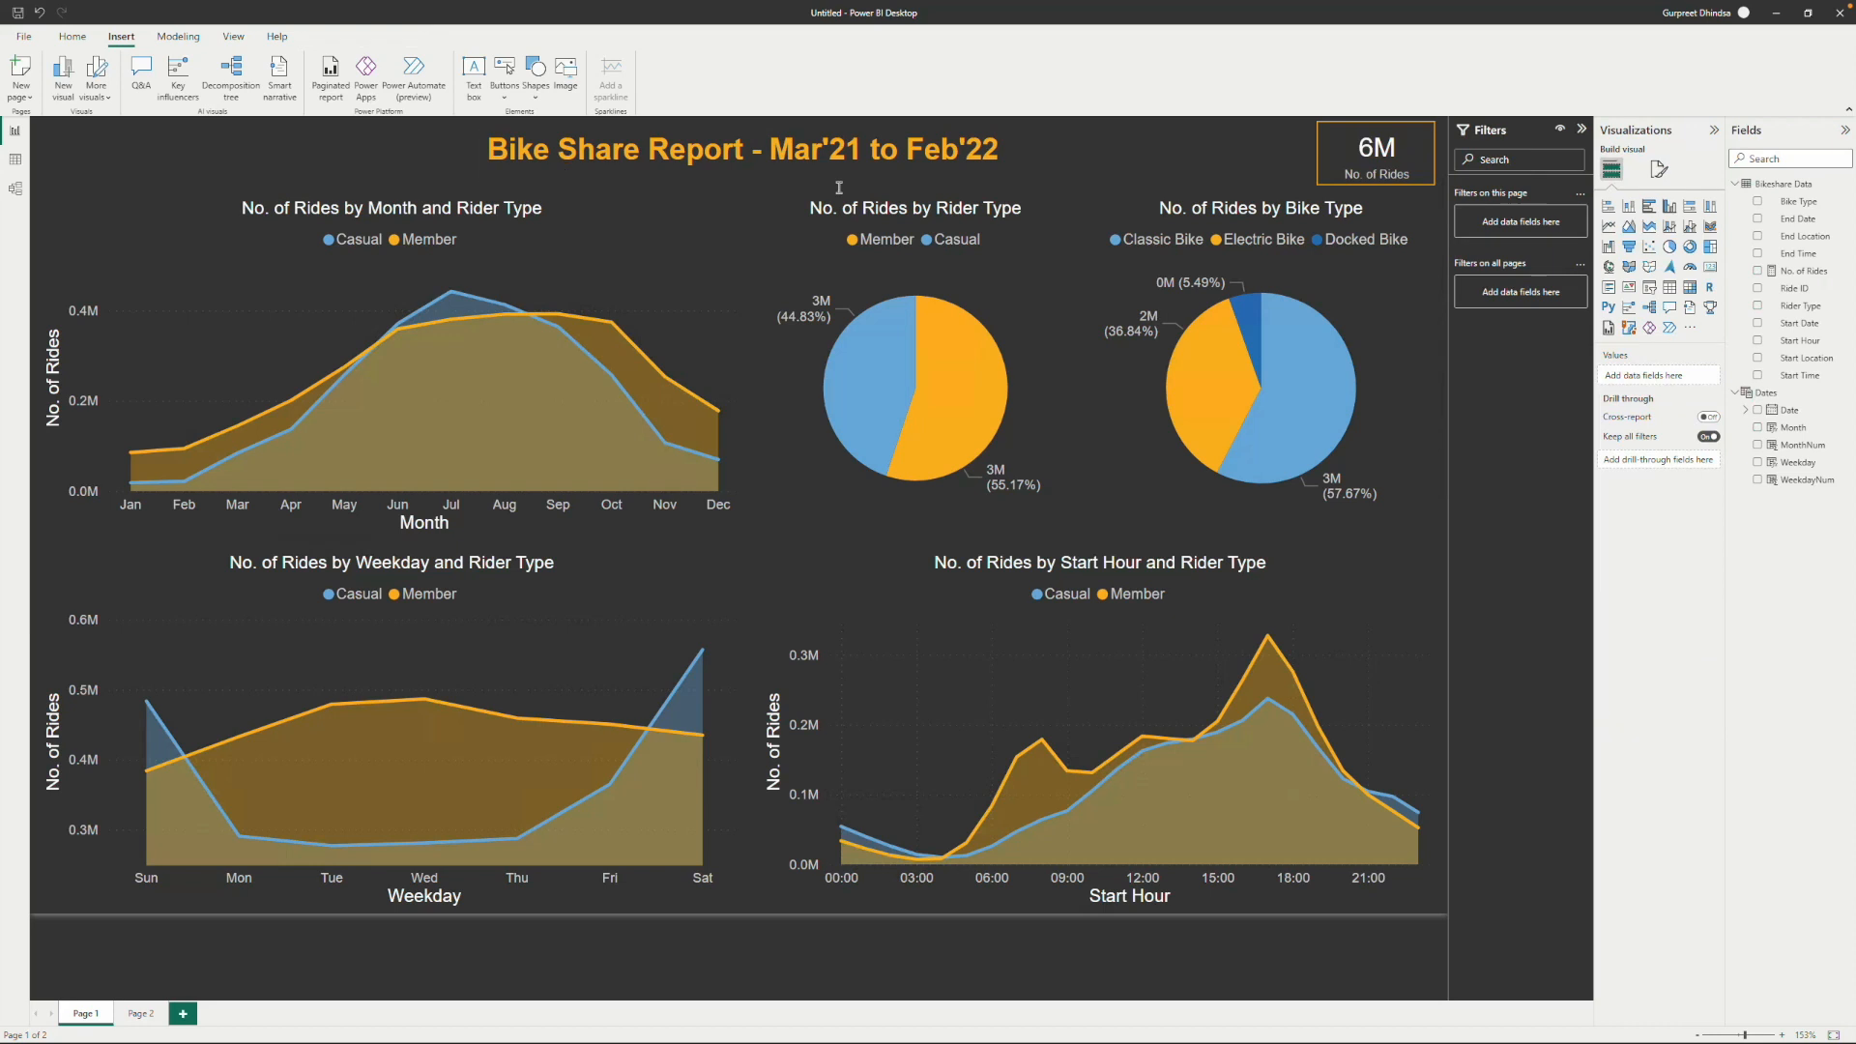
pyautogui.click(1014, 166)
# Insert the image bike-parking (1).png from the Downloads folder onto the report page.
pyautogui.click(170, 137)
pyautogui.click(564, 75)
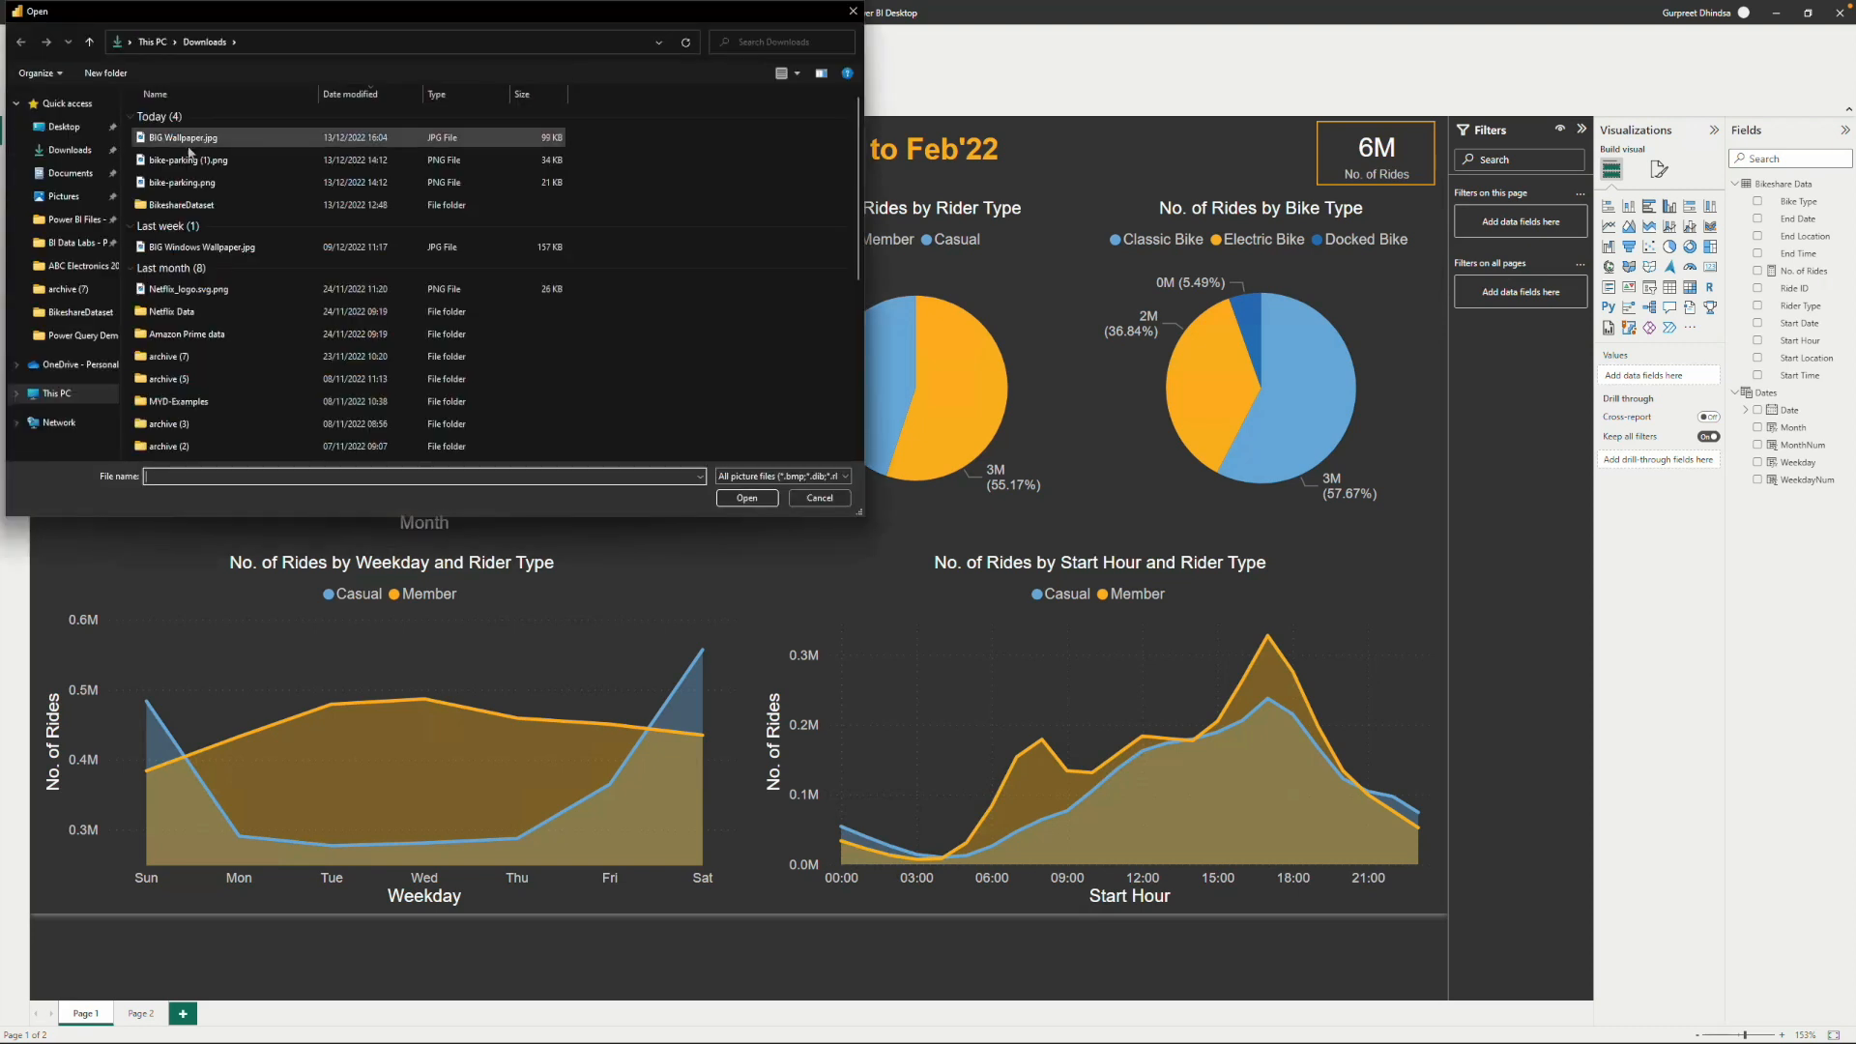
pyautogui.click(190, 159)
pyautogui.click(757, 499)
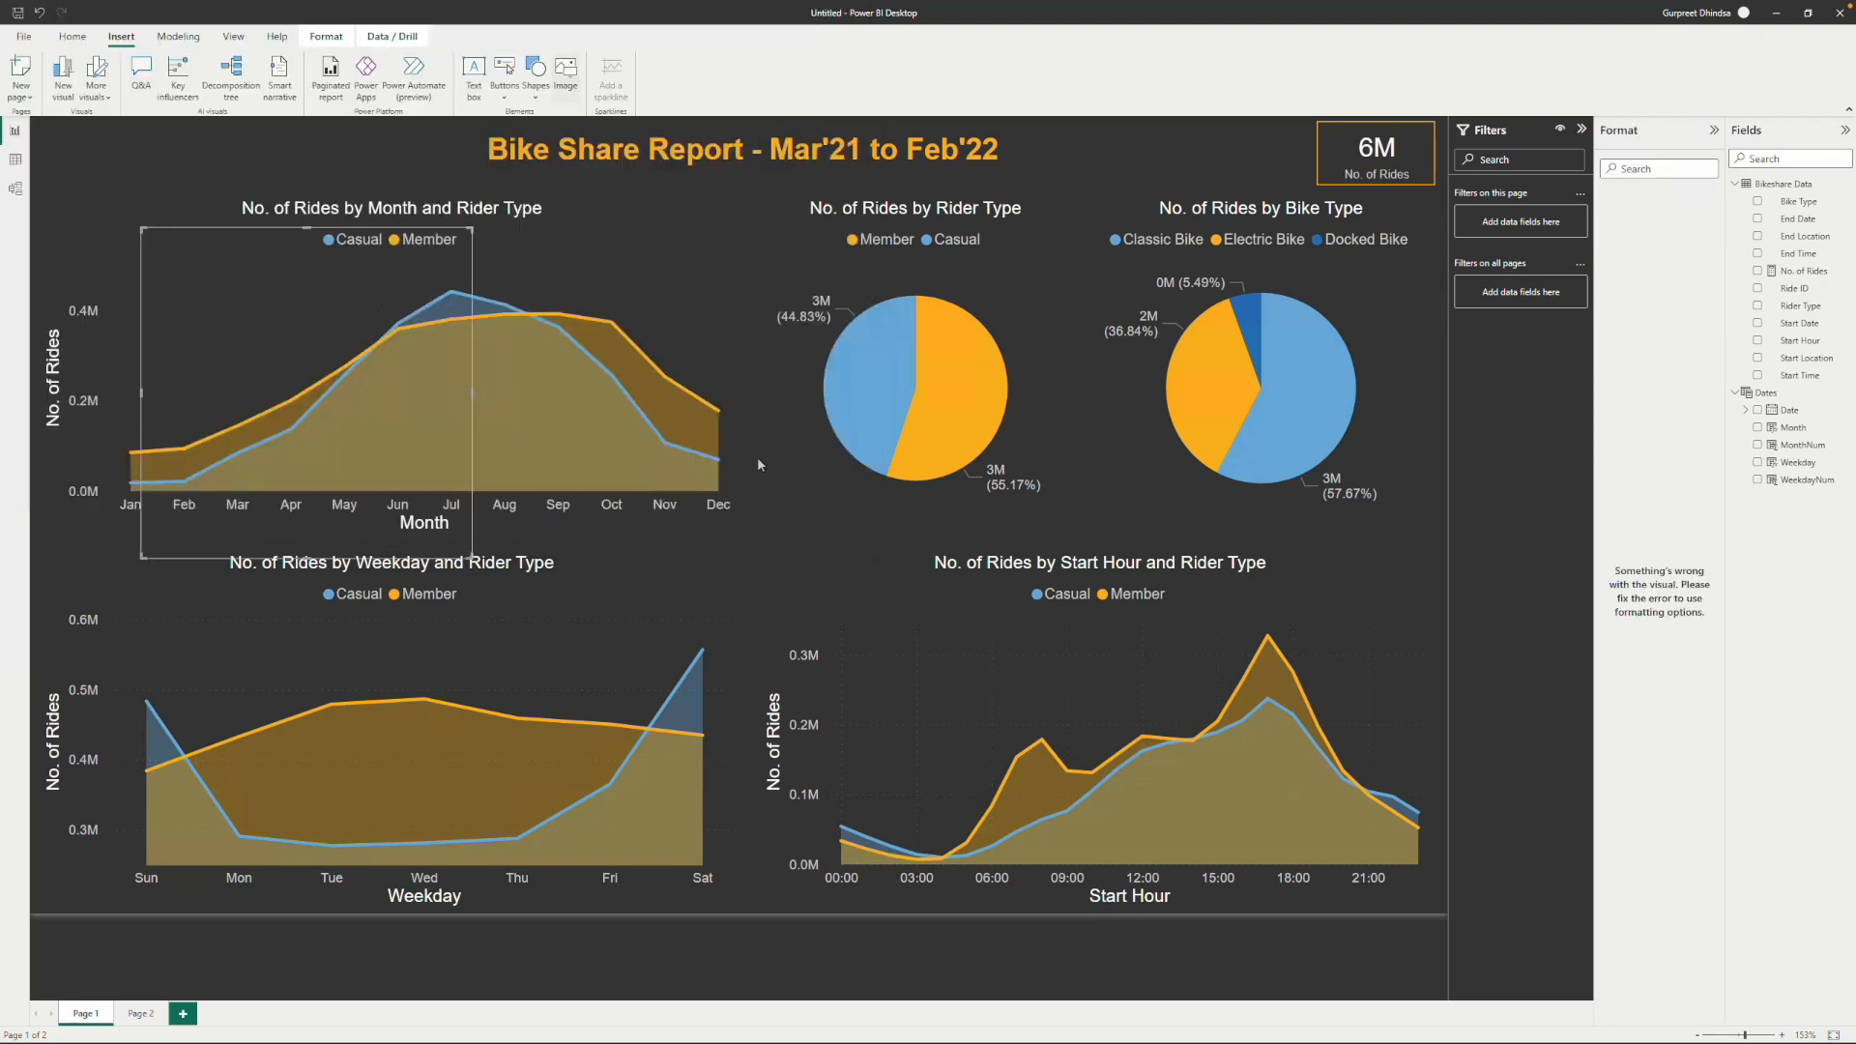
# Shrink the bike image to about the height of the report title and place it directly before the title text.
pyautogui.moveTo(473, 232); pyautogui.dragTo(295, 404)
pyautogui.moveTo(263, 493); pyautogui.dragTo(145, 172)
pyautogui.click(303, 143)
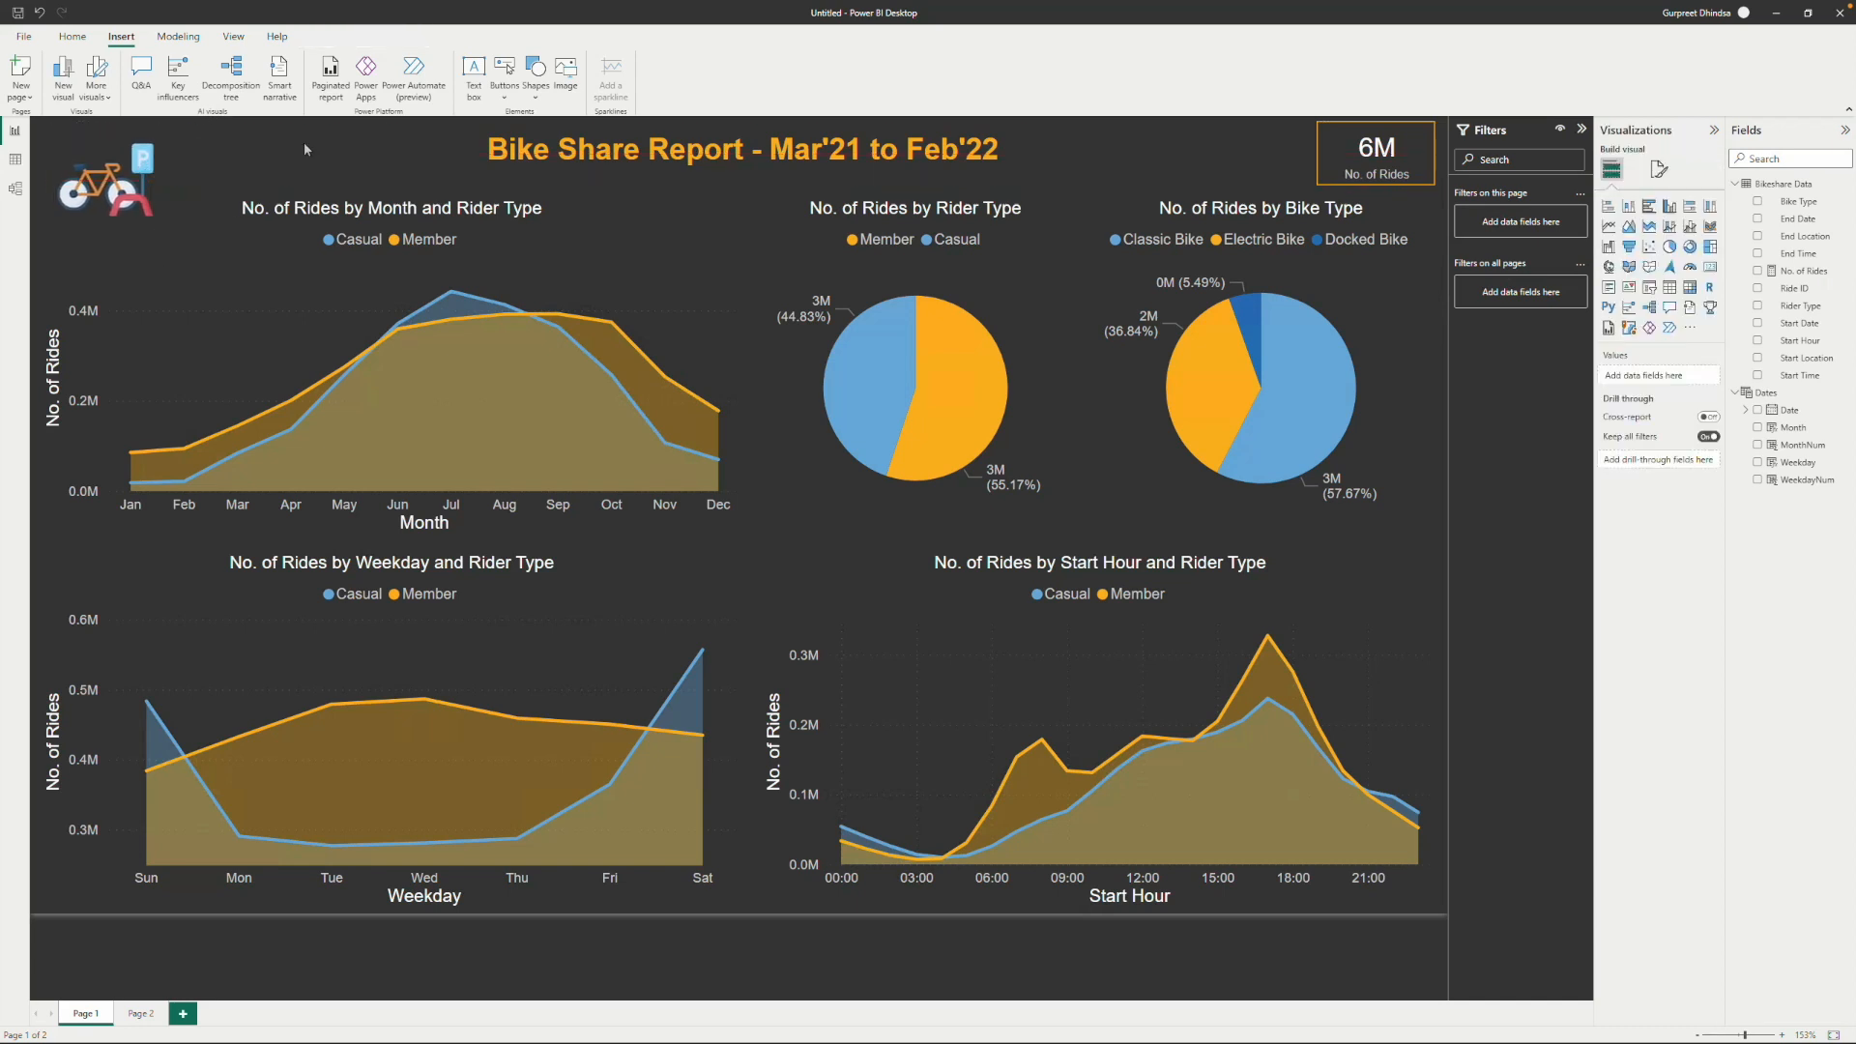
pyautogui.click(145, 151)
pyautogui.moveTo(155, 126); pyautogui.dragTo(459, 155)
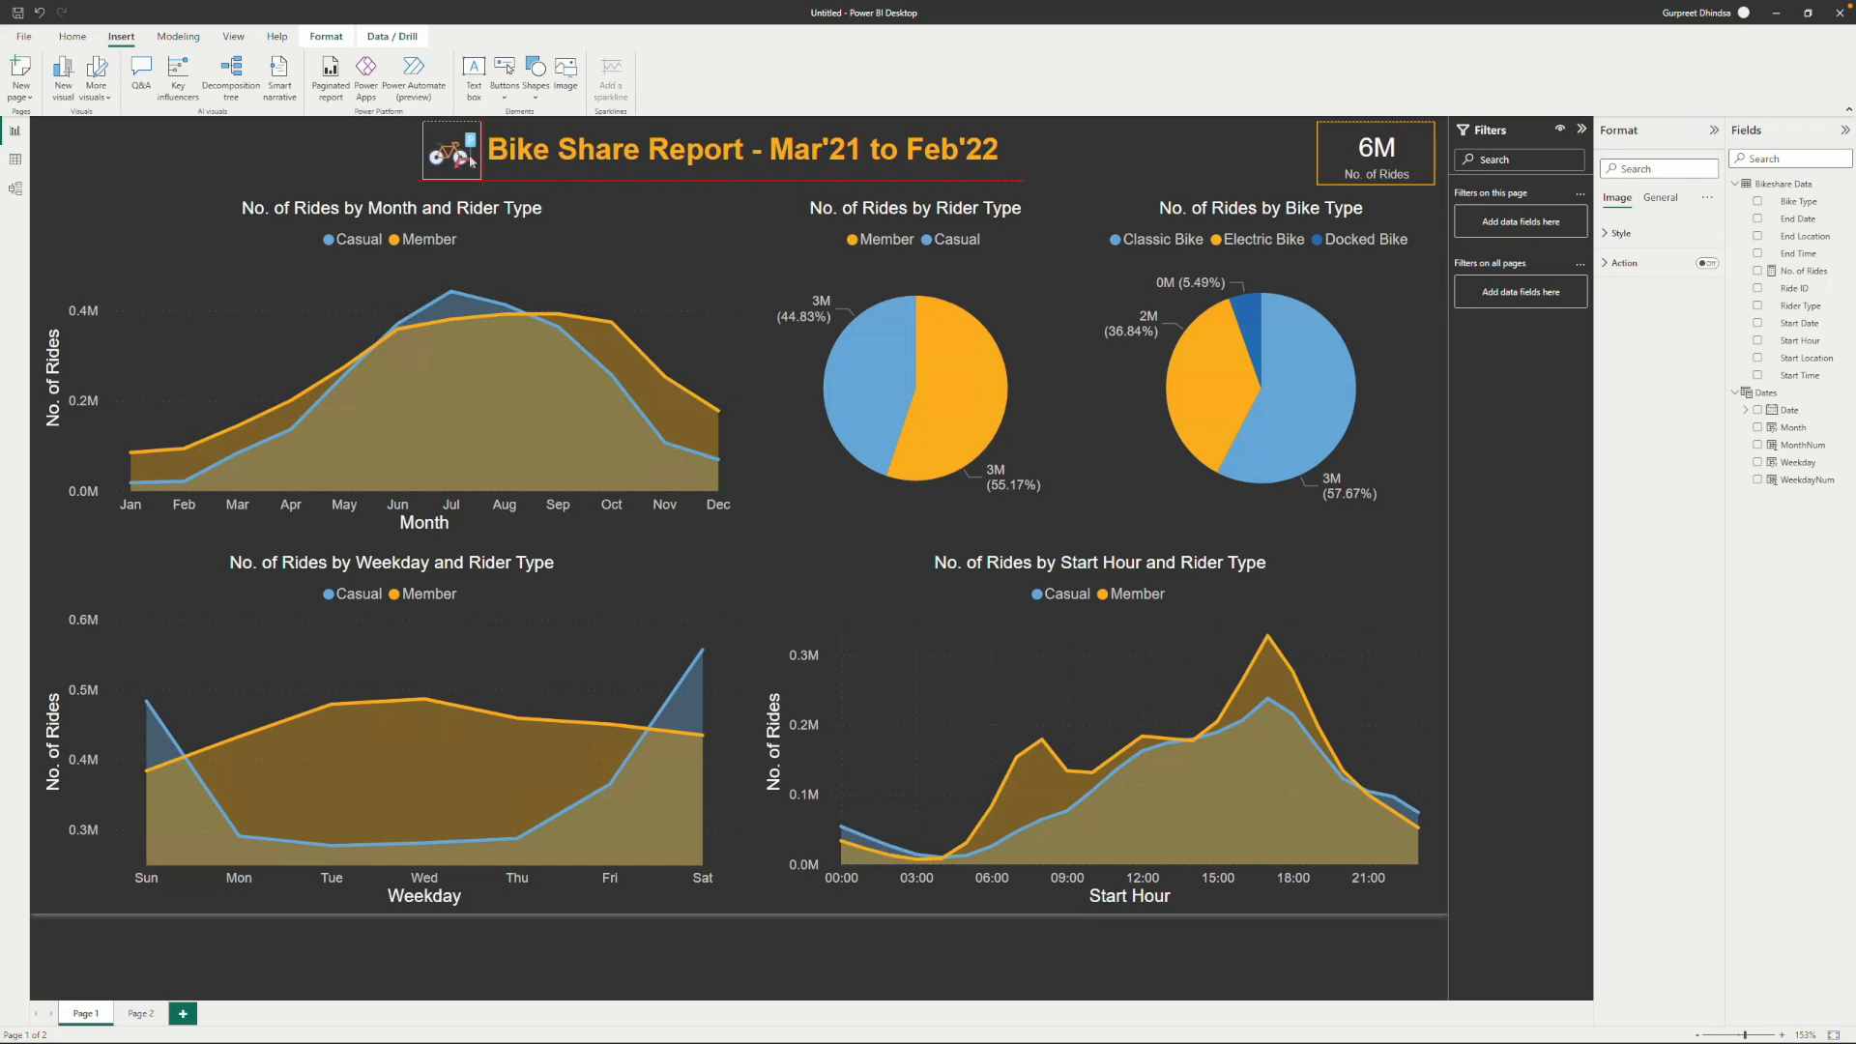
pyautogui.click(1166, 146)
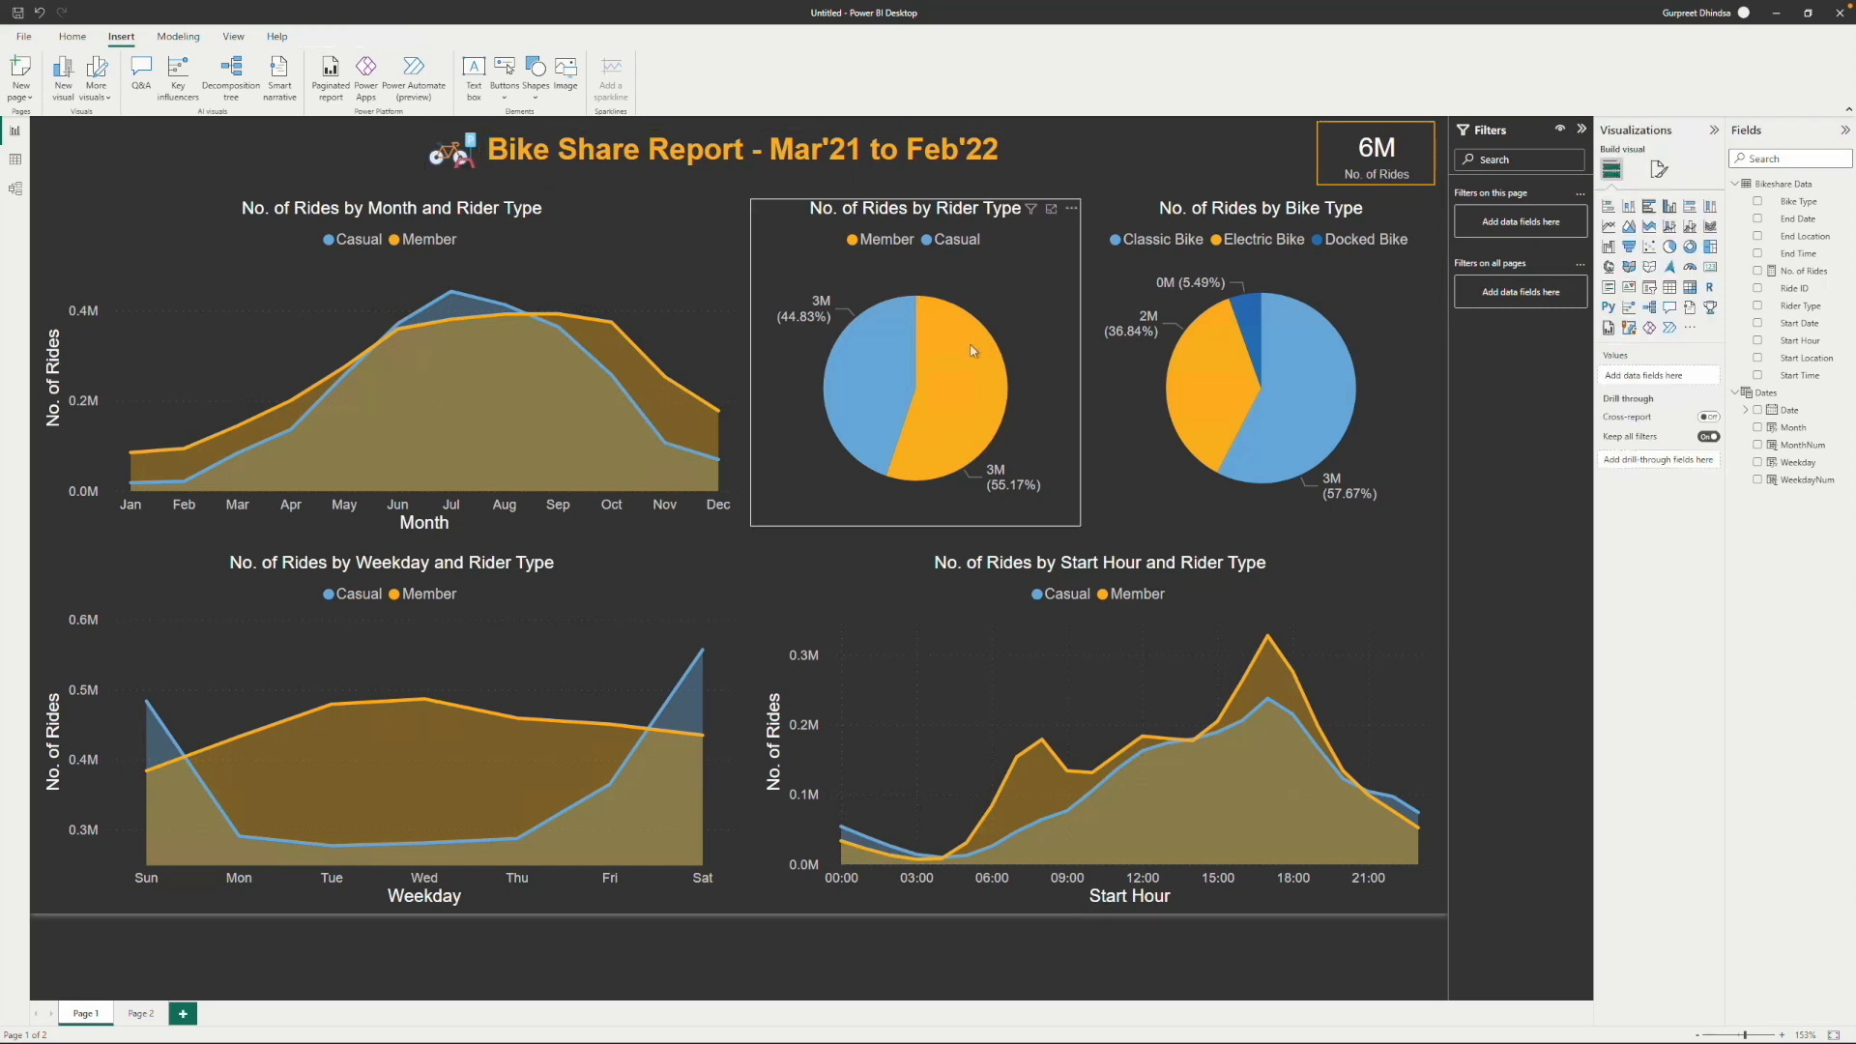
# Cross-filter the report by the Member slice of the Rider Type pie chart and examine the total rides card.
pyautogui.moveTo(972, 350)
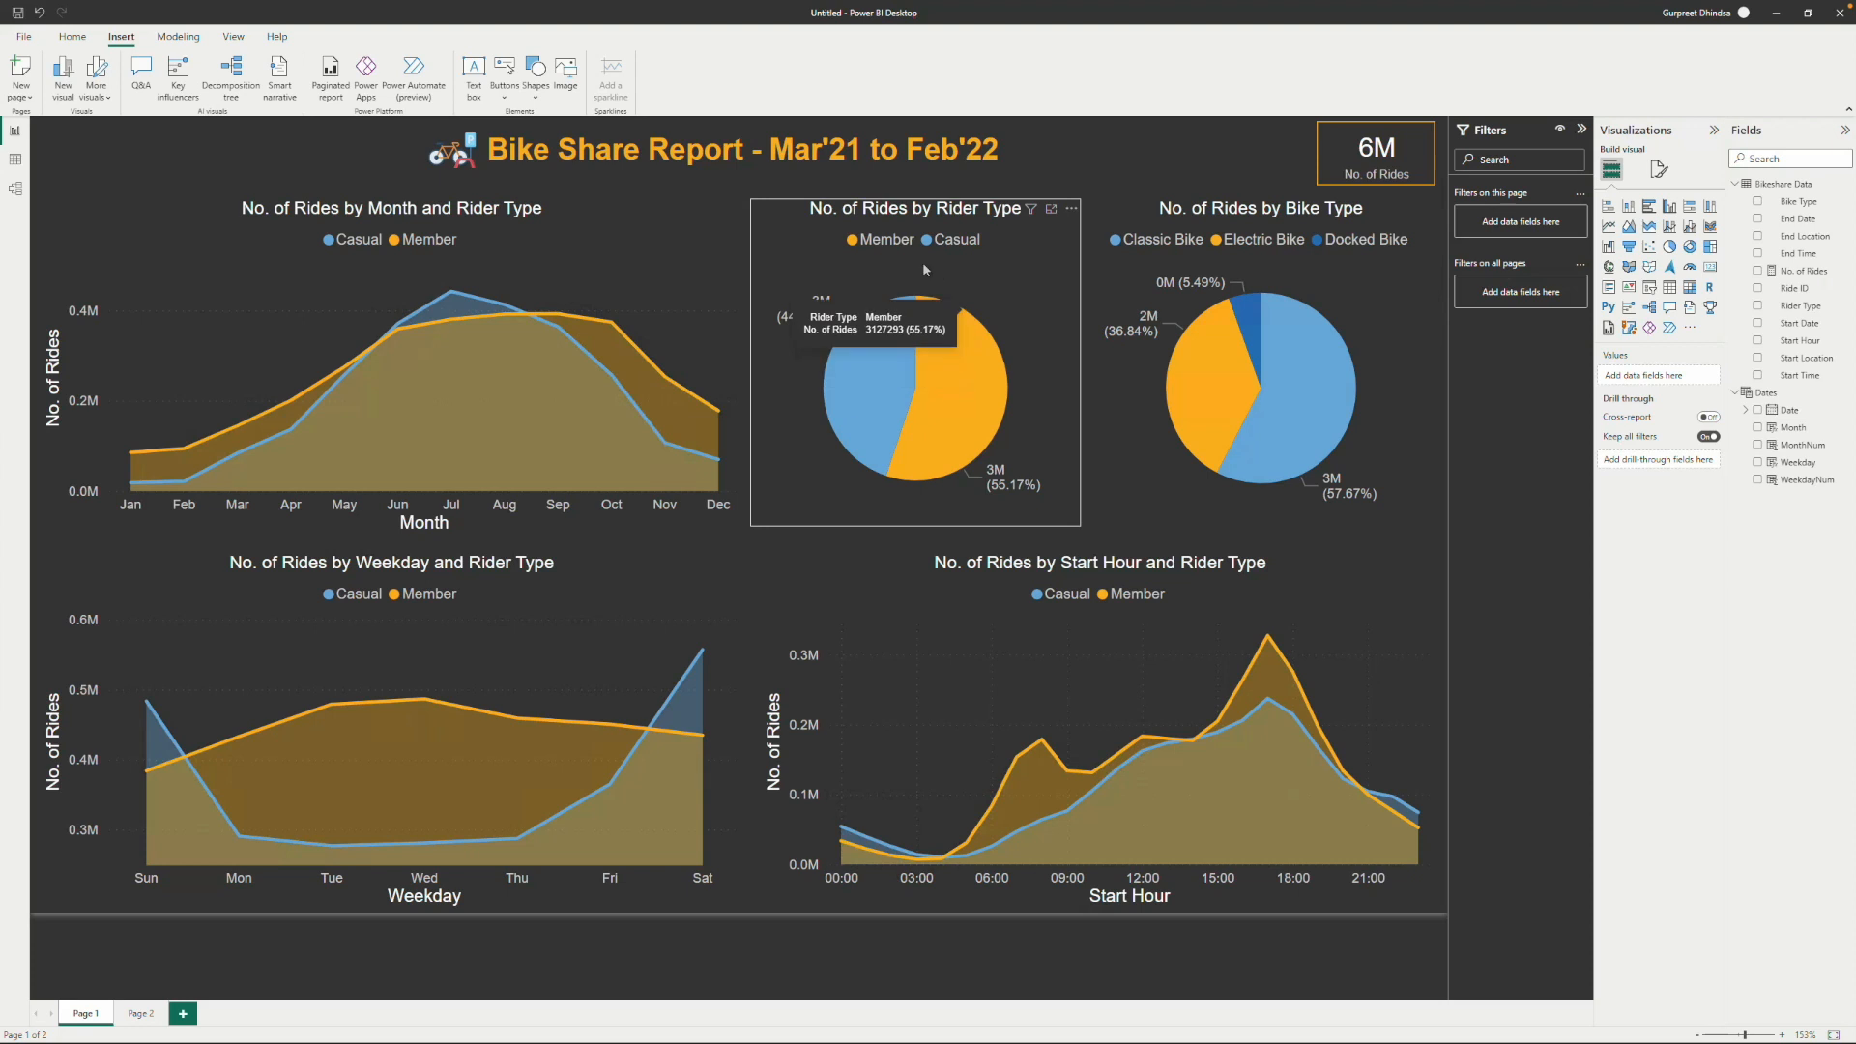
pyautogui.click(953, 354)
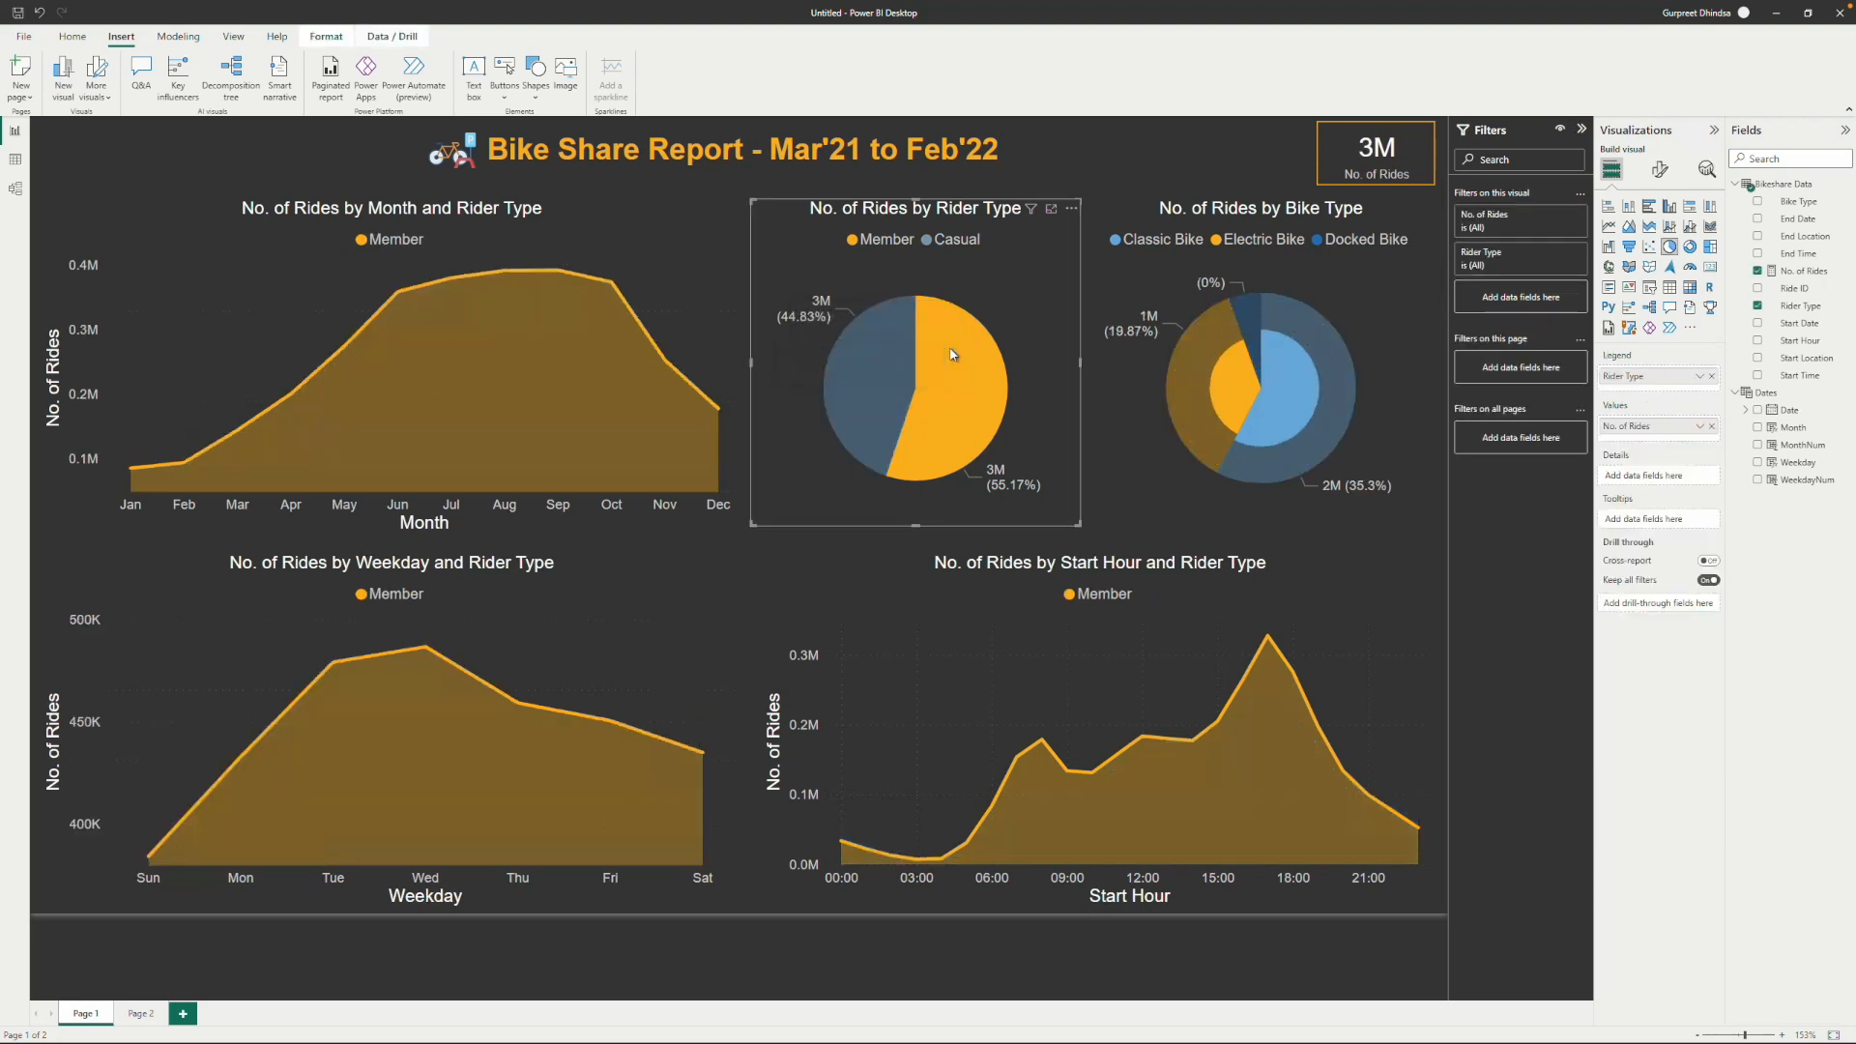
pyautogui.click(1384, 151)
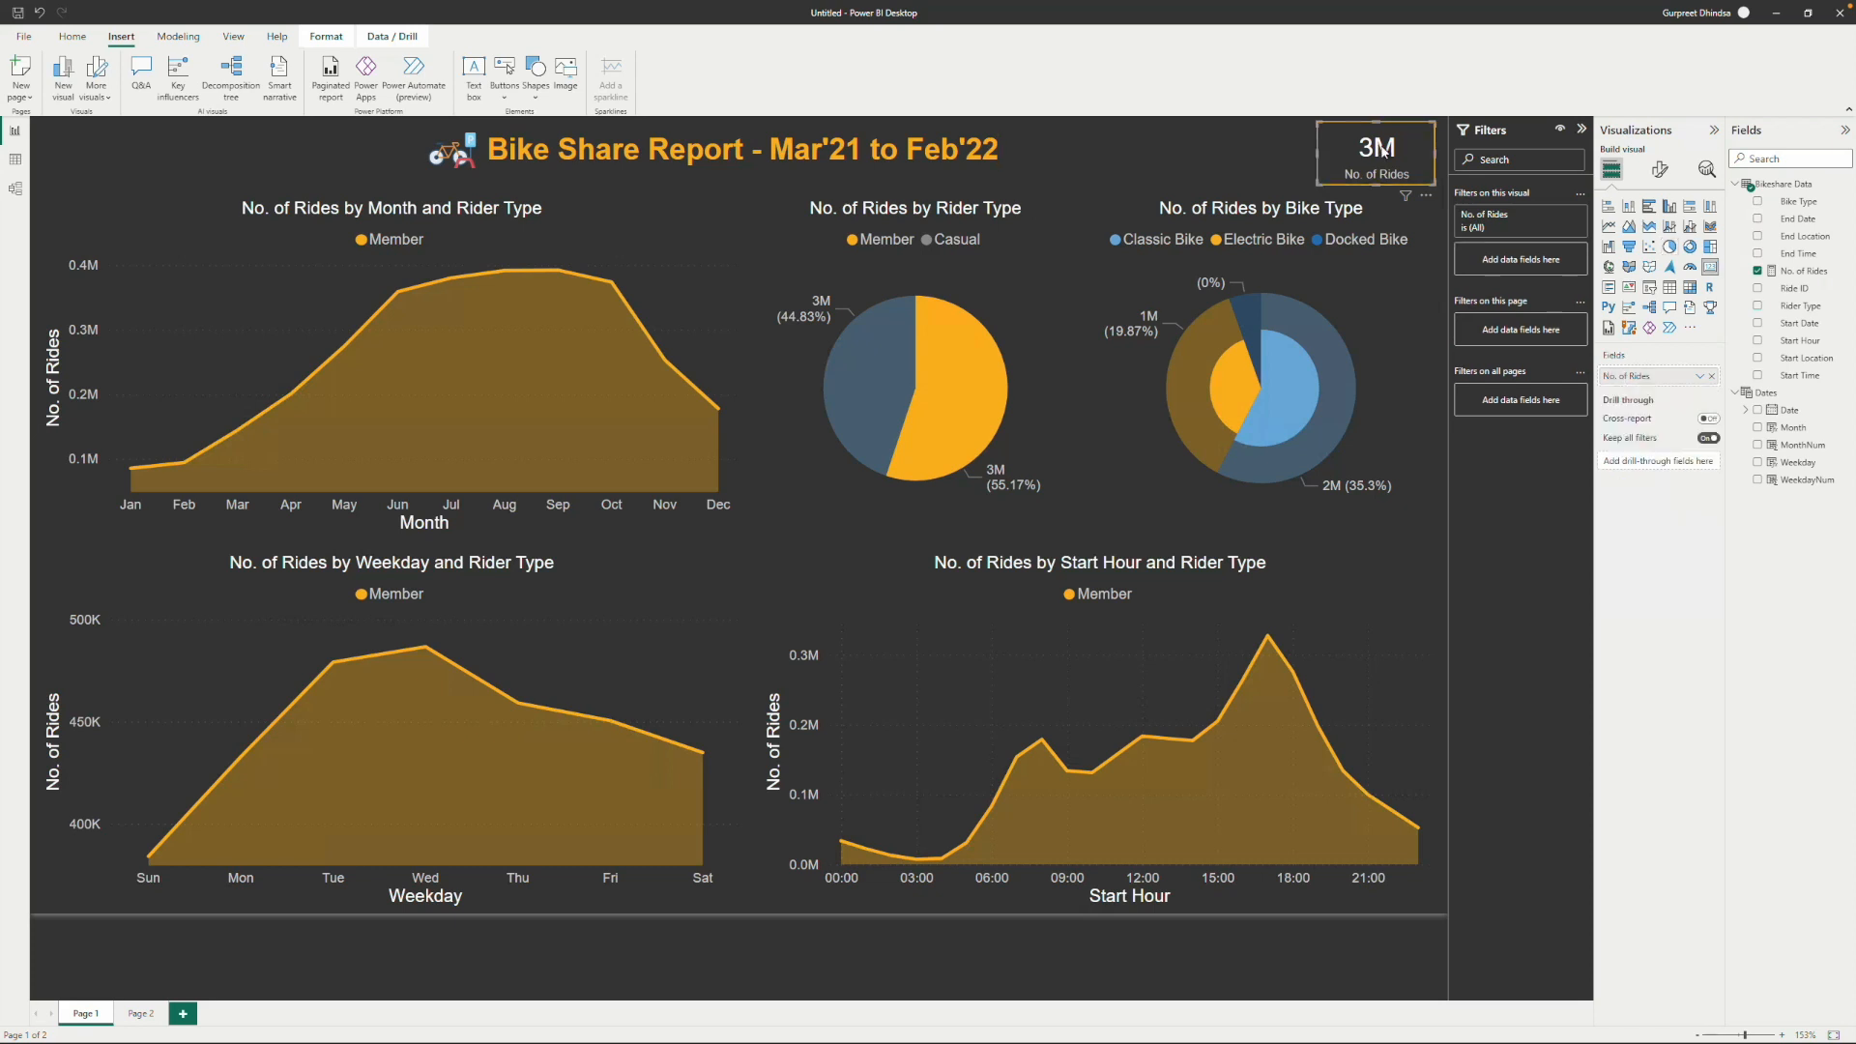
# Format the No. of Rides measure as a decimal number with 1 decimal place and clear the Member cross-filter.
pyautogui.click(1804, 270)
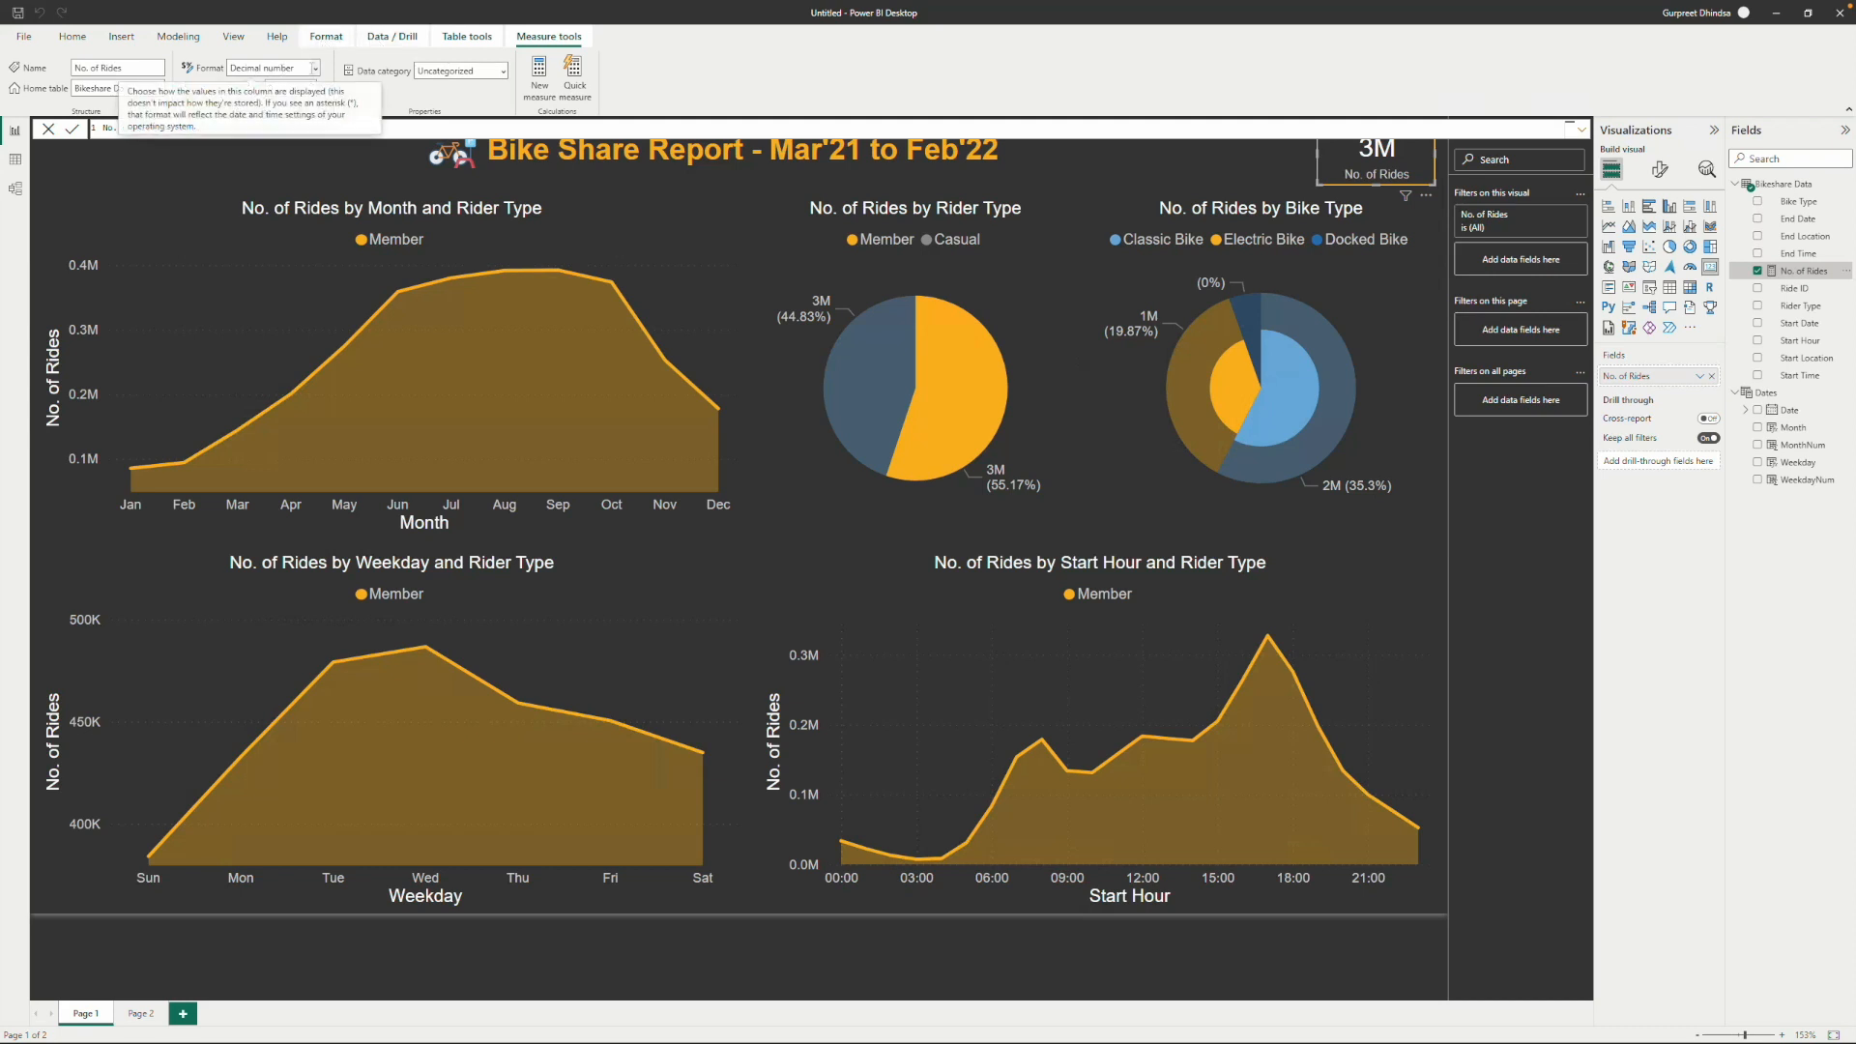
pyautogui.click(315, 70)
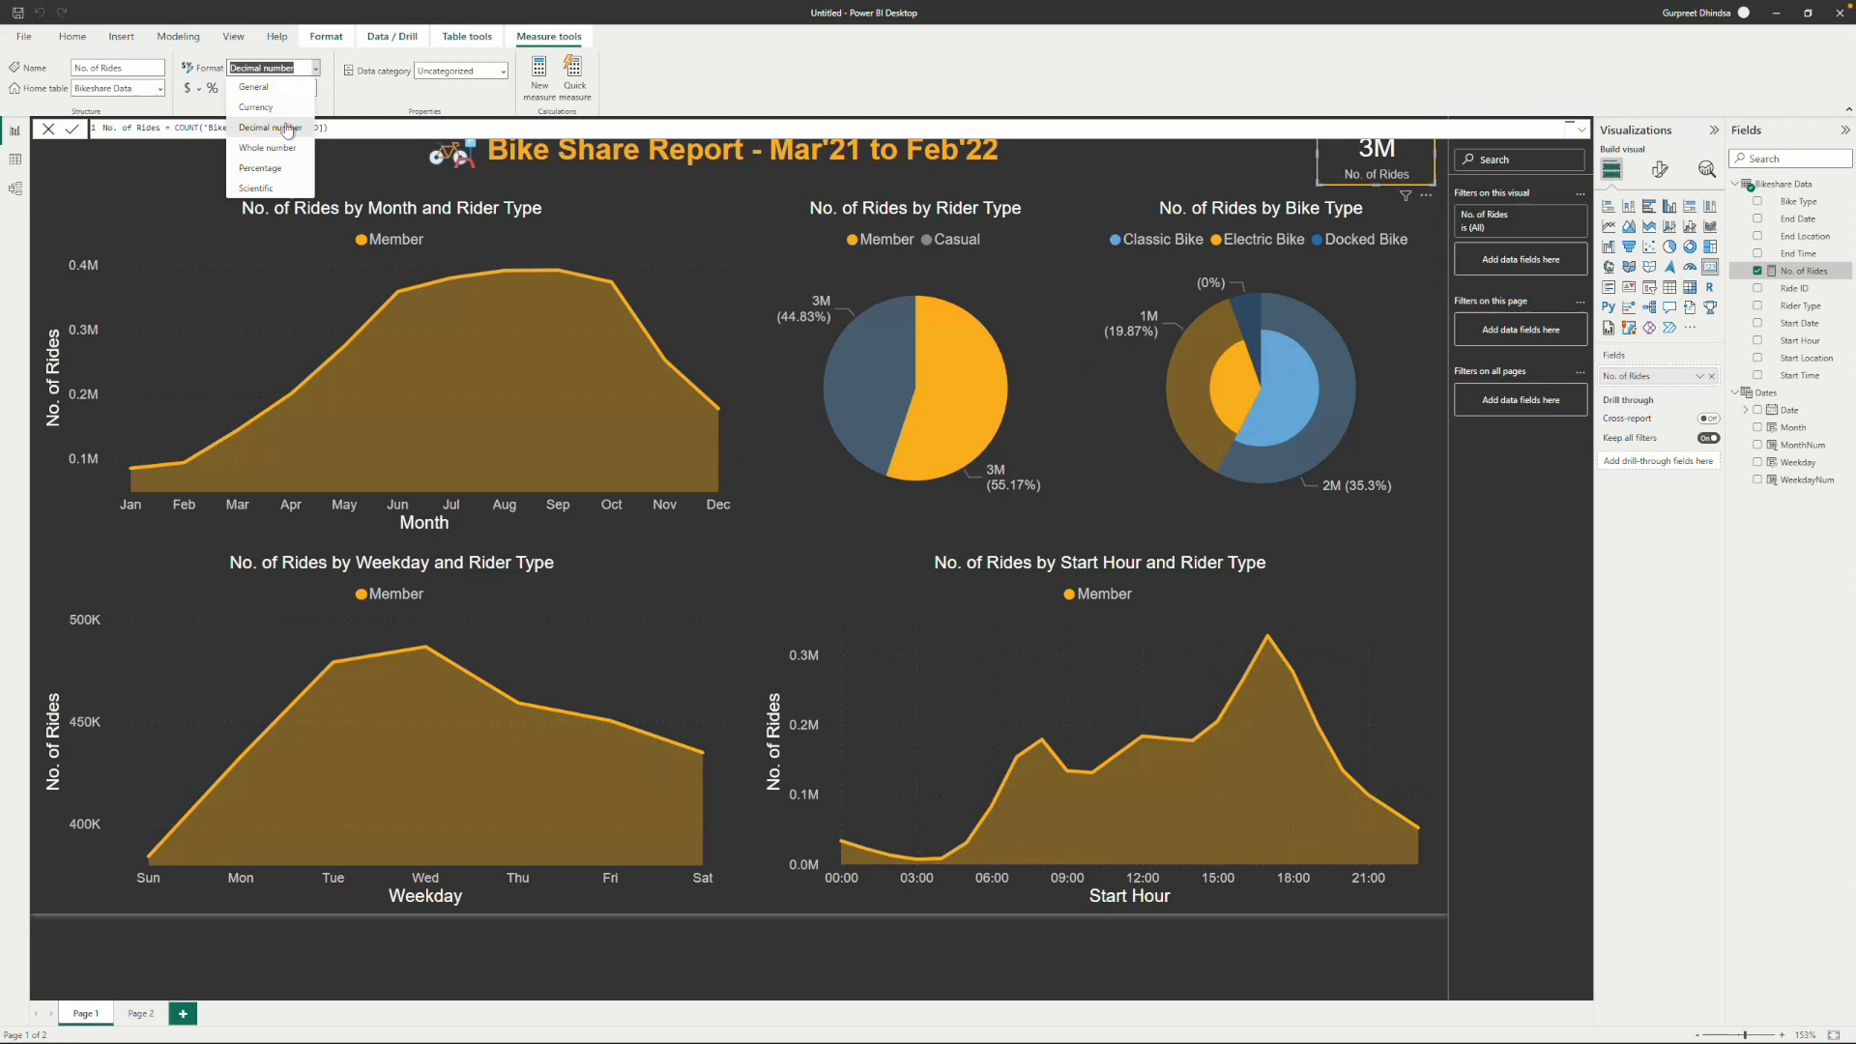
pyautogui.click(273, 127)
pyautogui.click(311, 84)
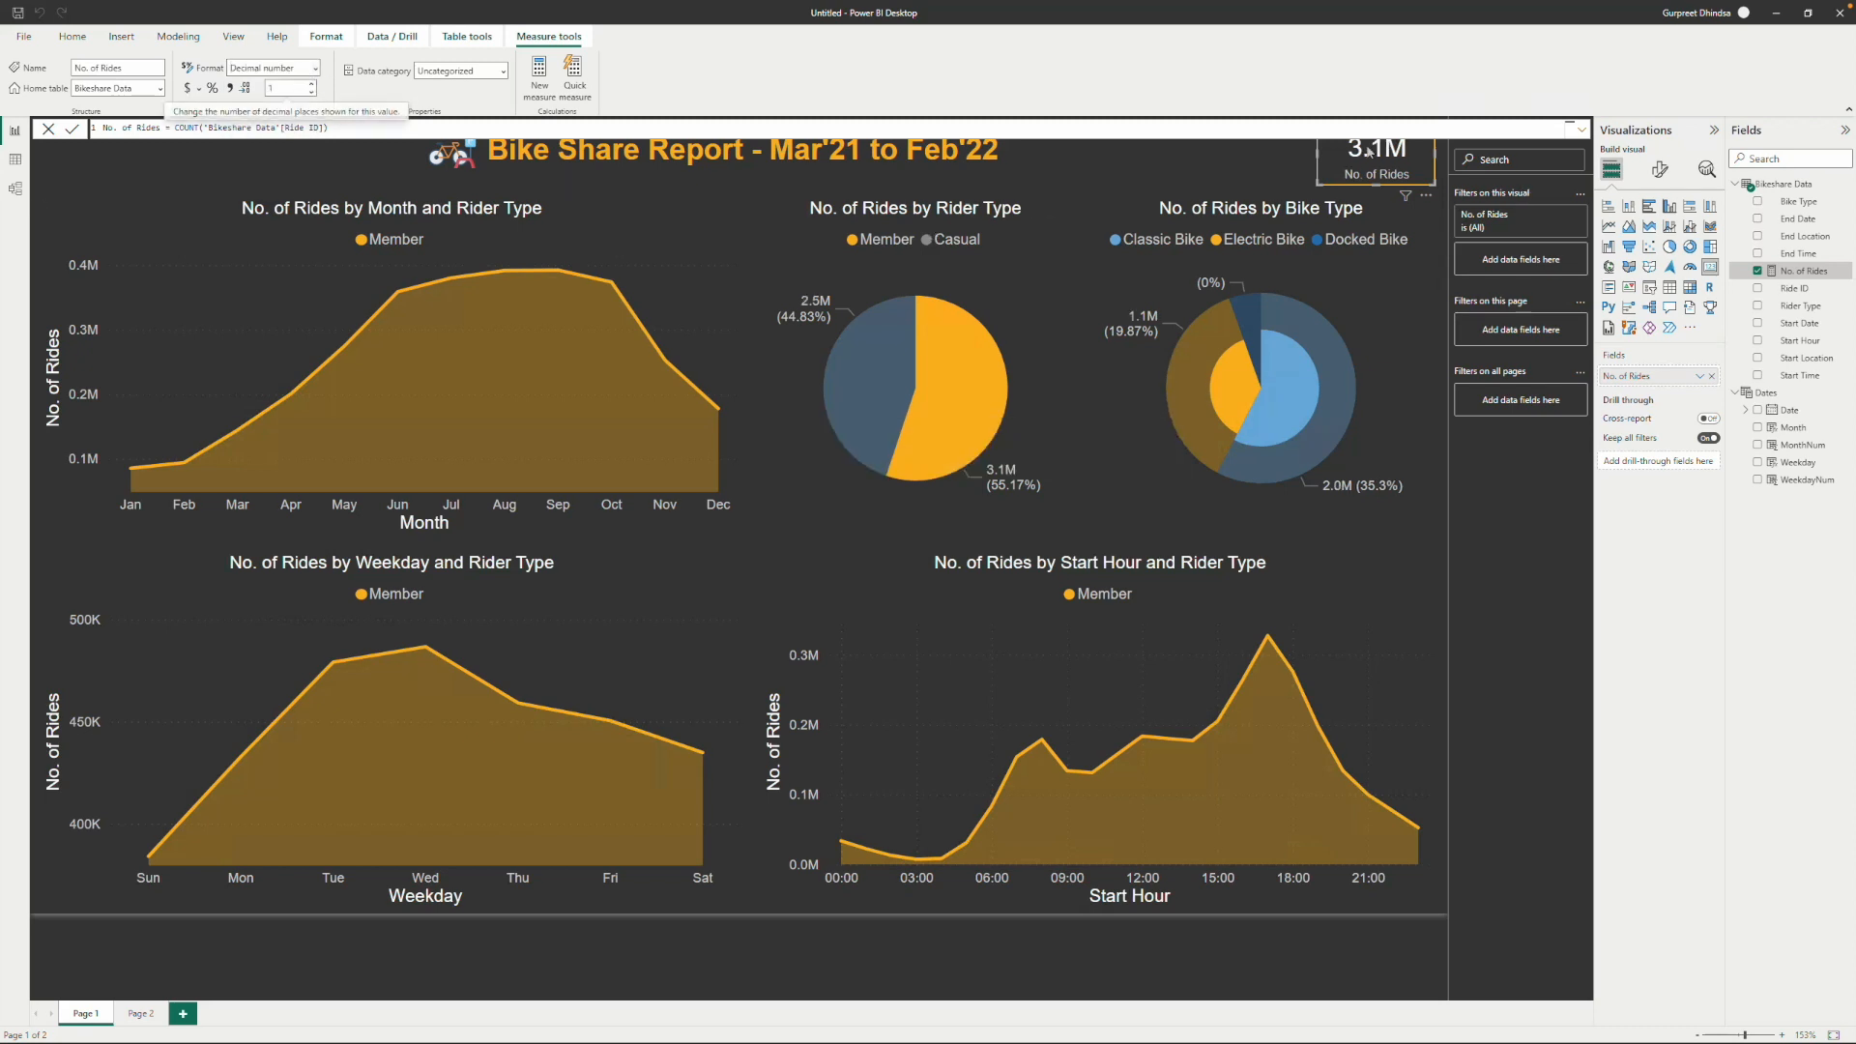
pyautogui.click(1251, 159)
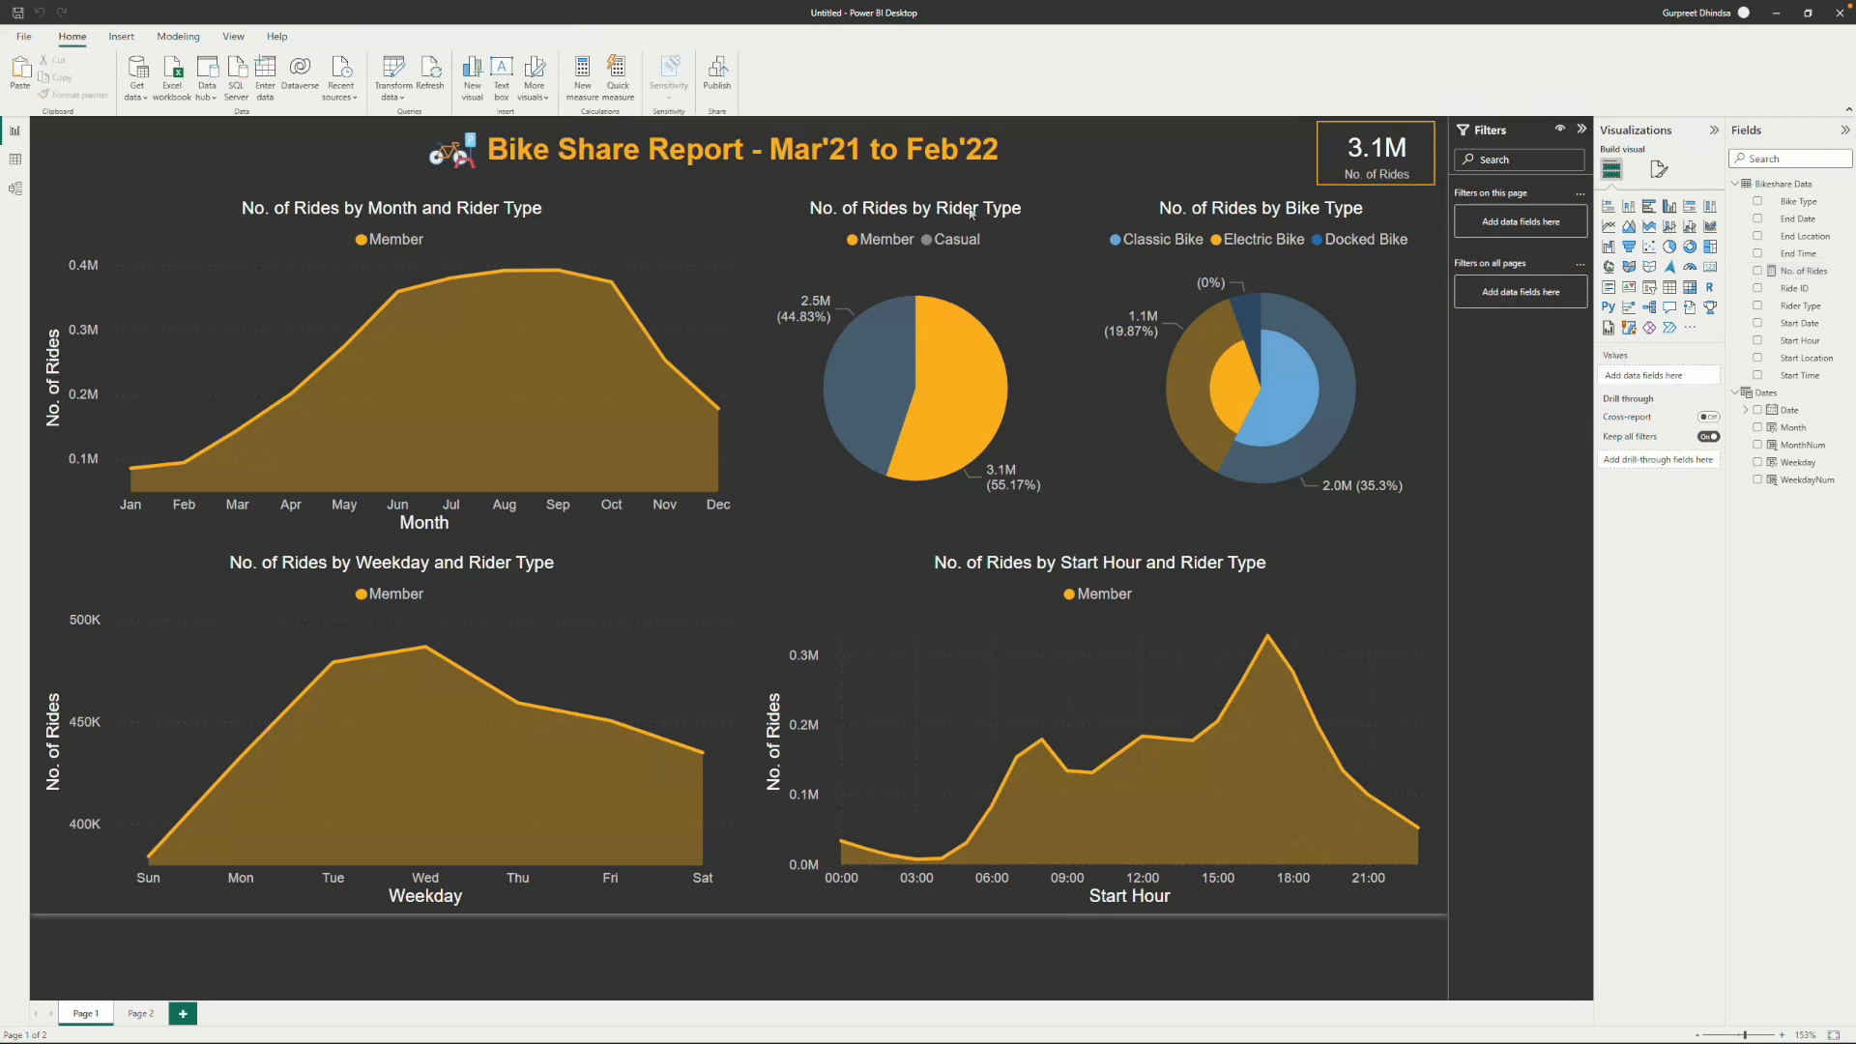
pyautogui.click(945, 388)
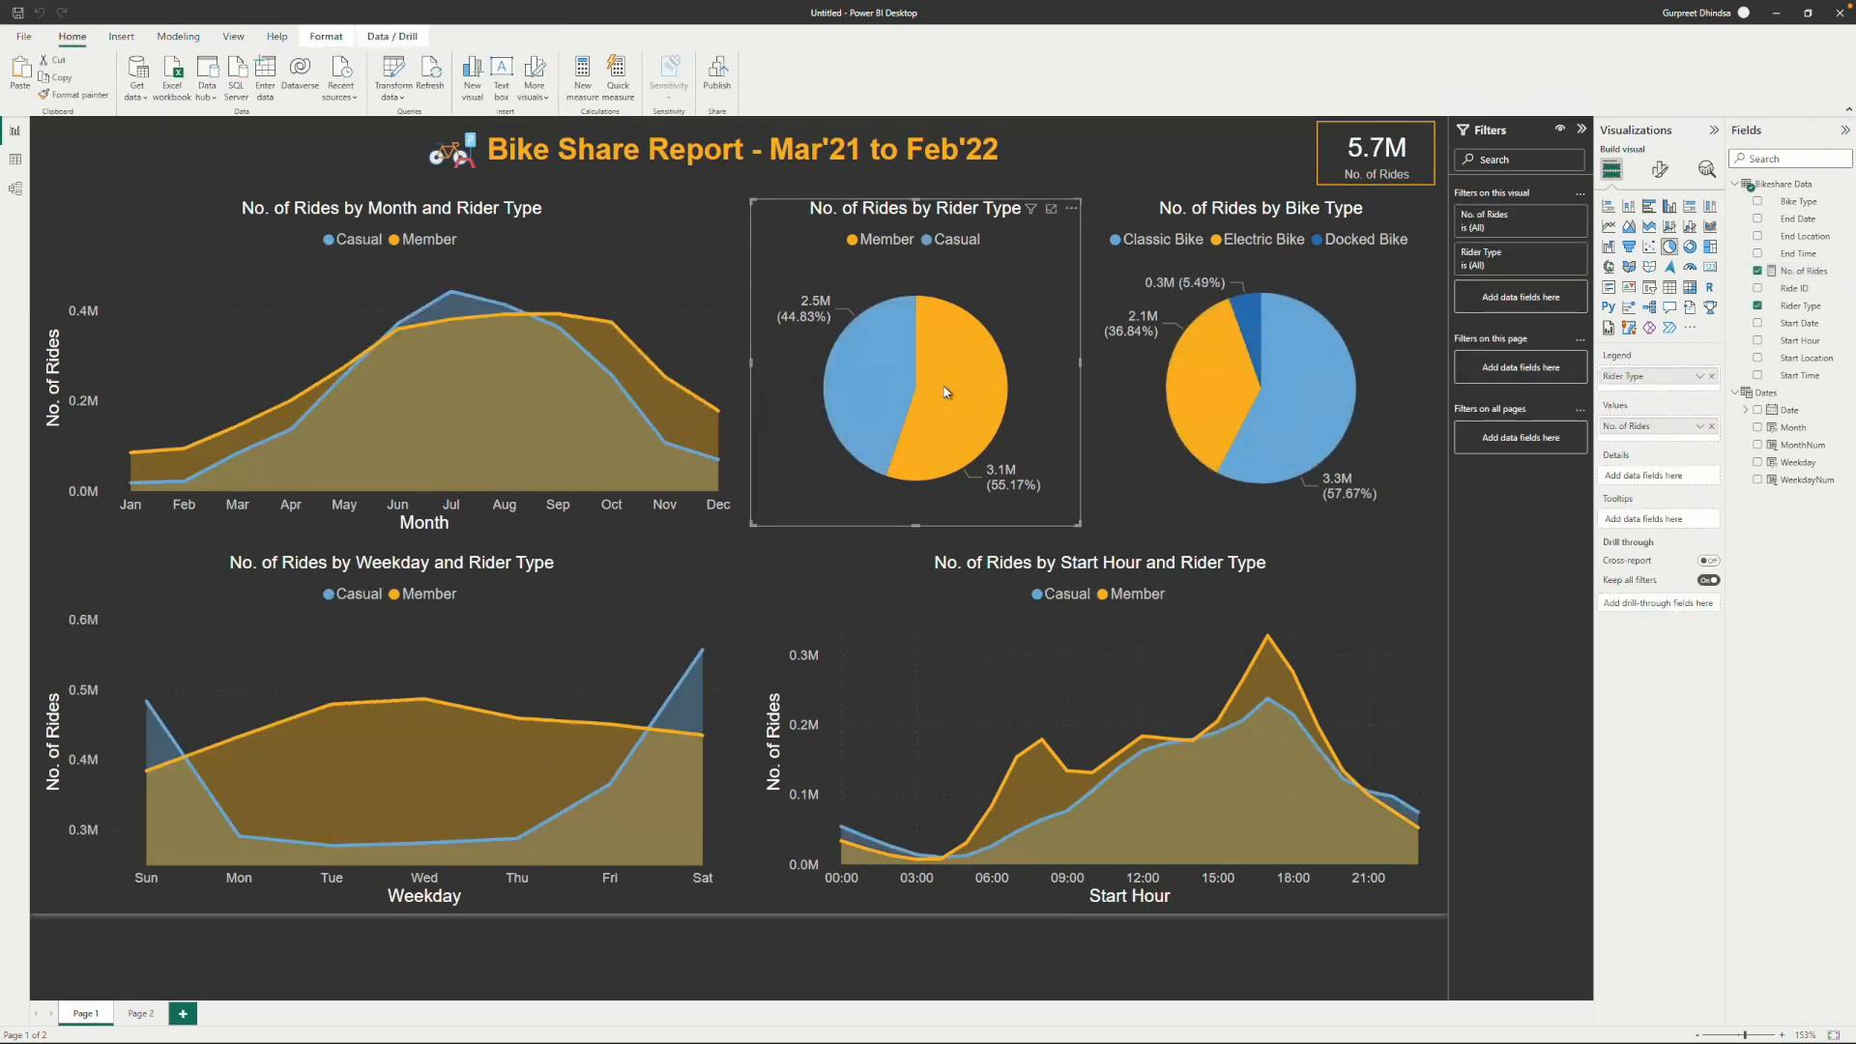
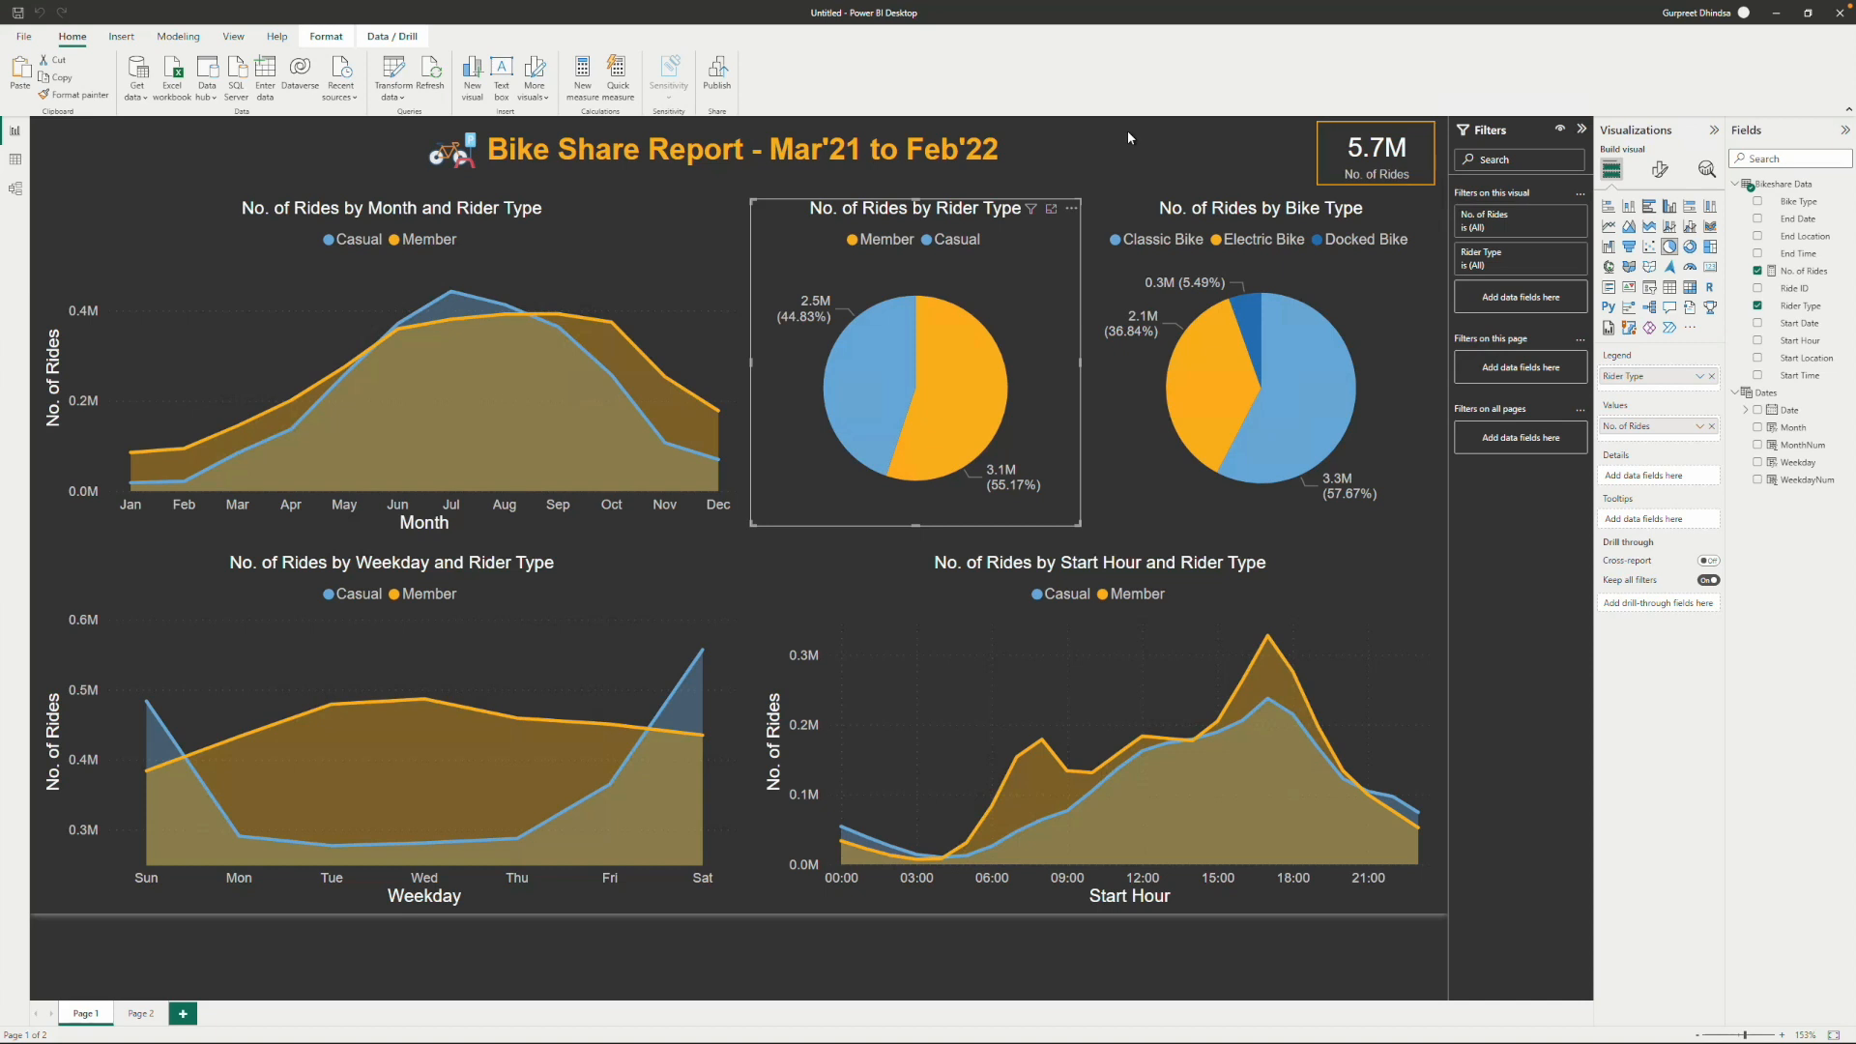
# On Page 2, filter the Start Location matrix to include every location except the blank one.
pyautogui.click(141, 1014)
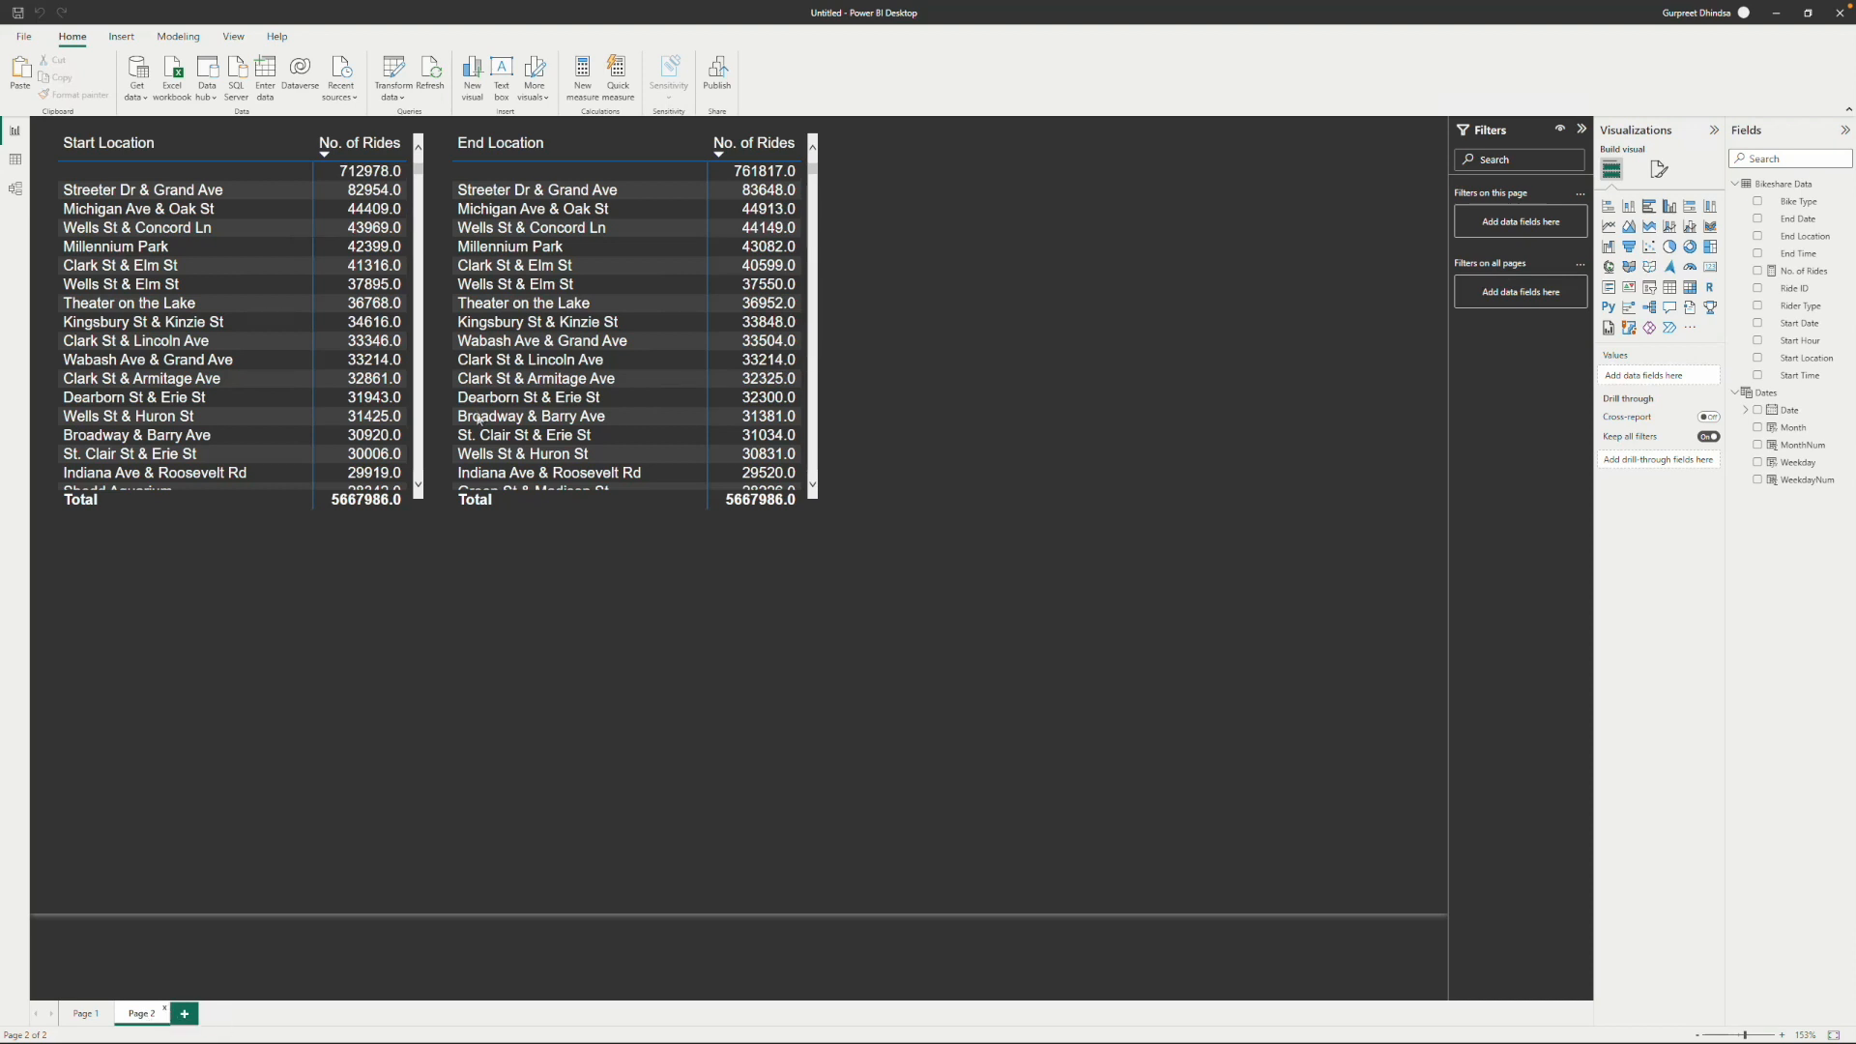
pyautogui.click(308, 147)
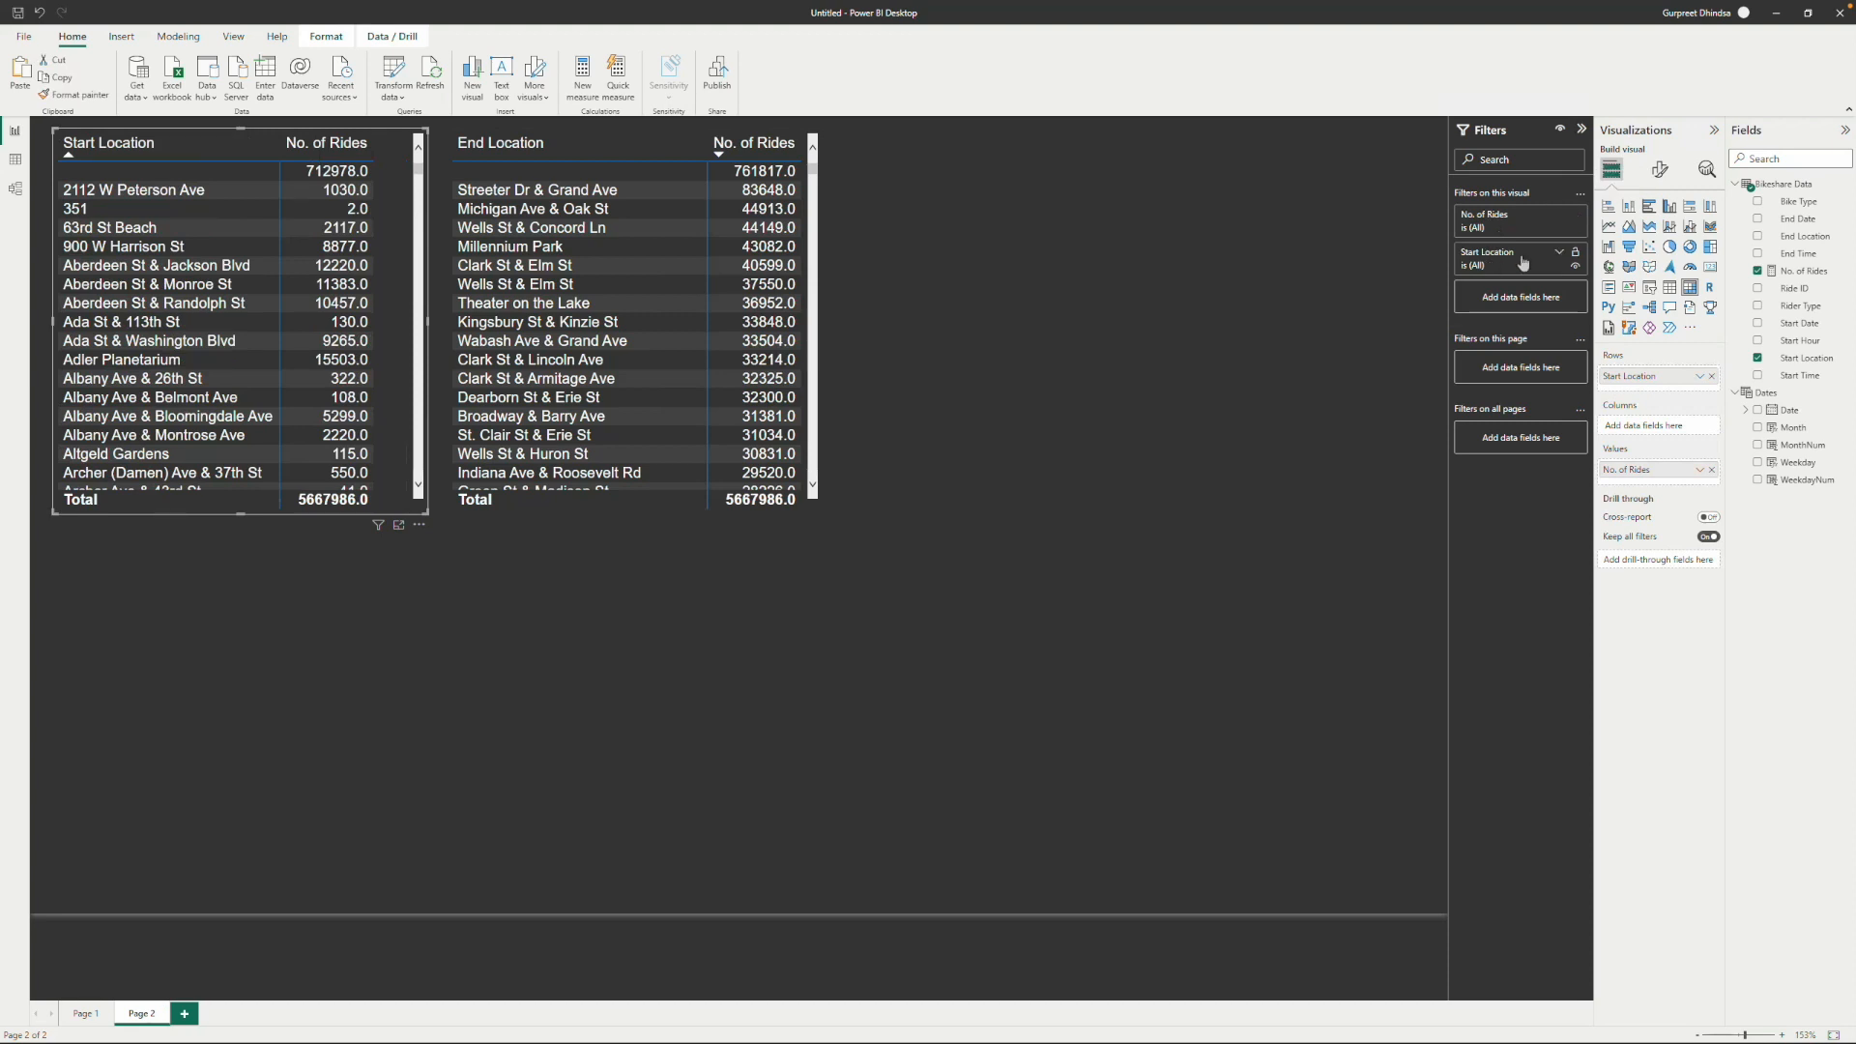
pyautogui.click(1558, 253)
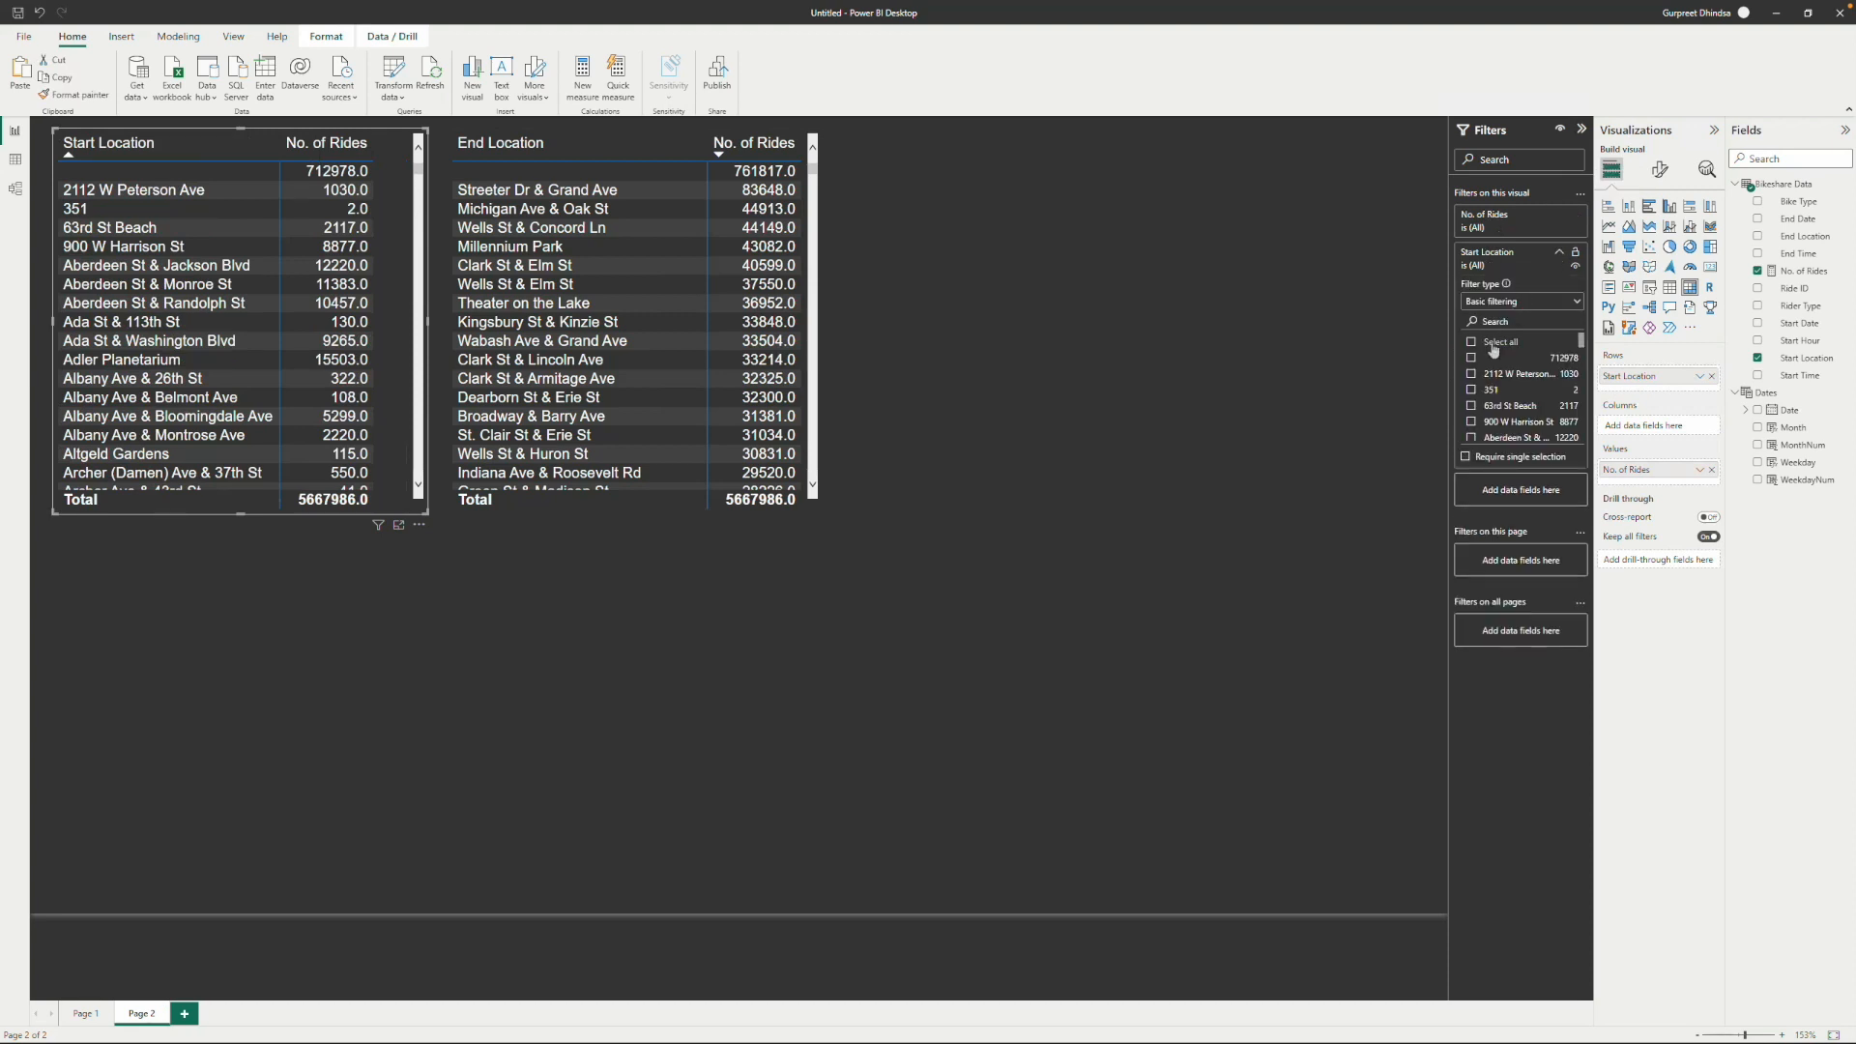
pyautogui.click(1471, 342)
pyautogui.click(1471, 357)
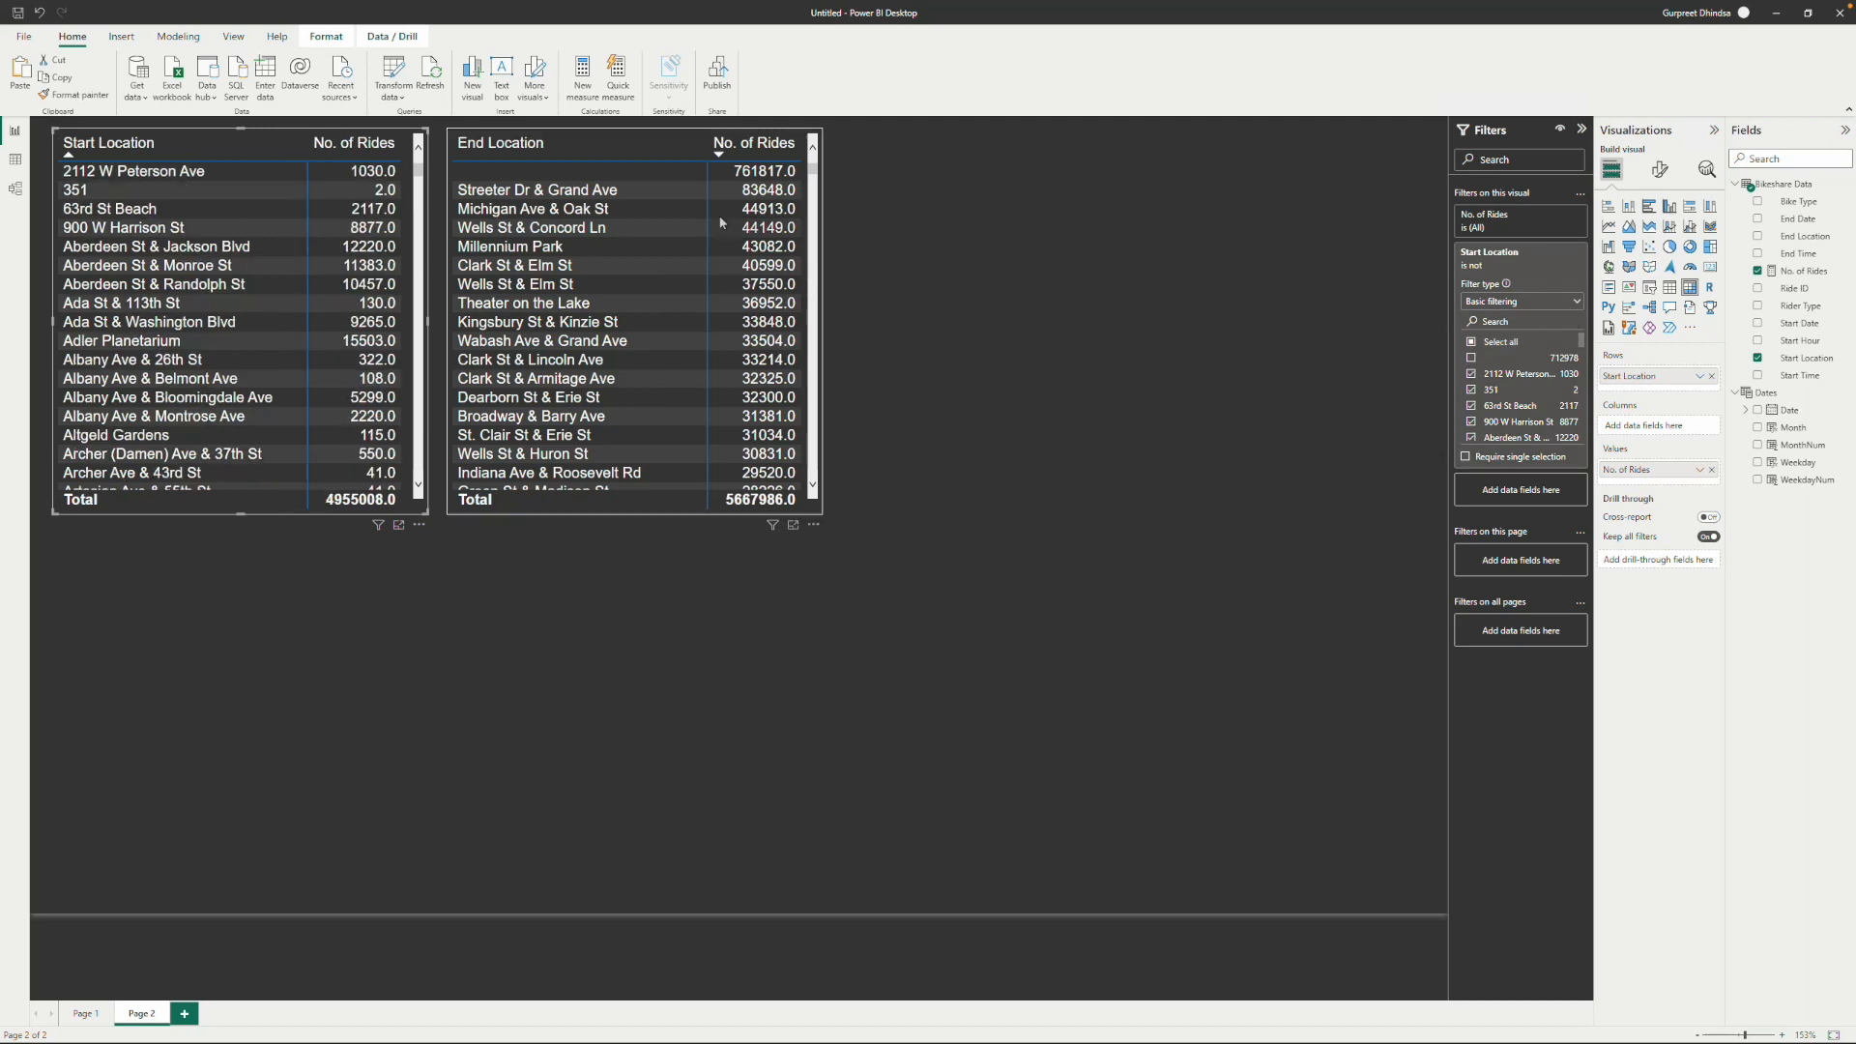
# Filter the End Location matrix to include every location except the blank one.
pyautogui.click(663, 151)
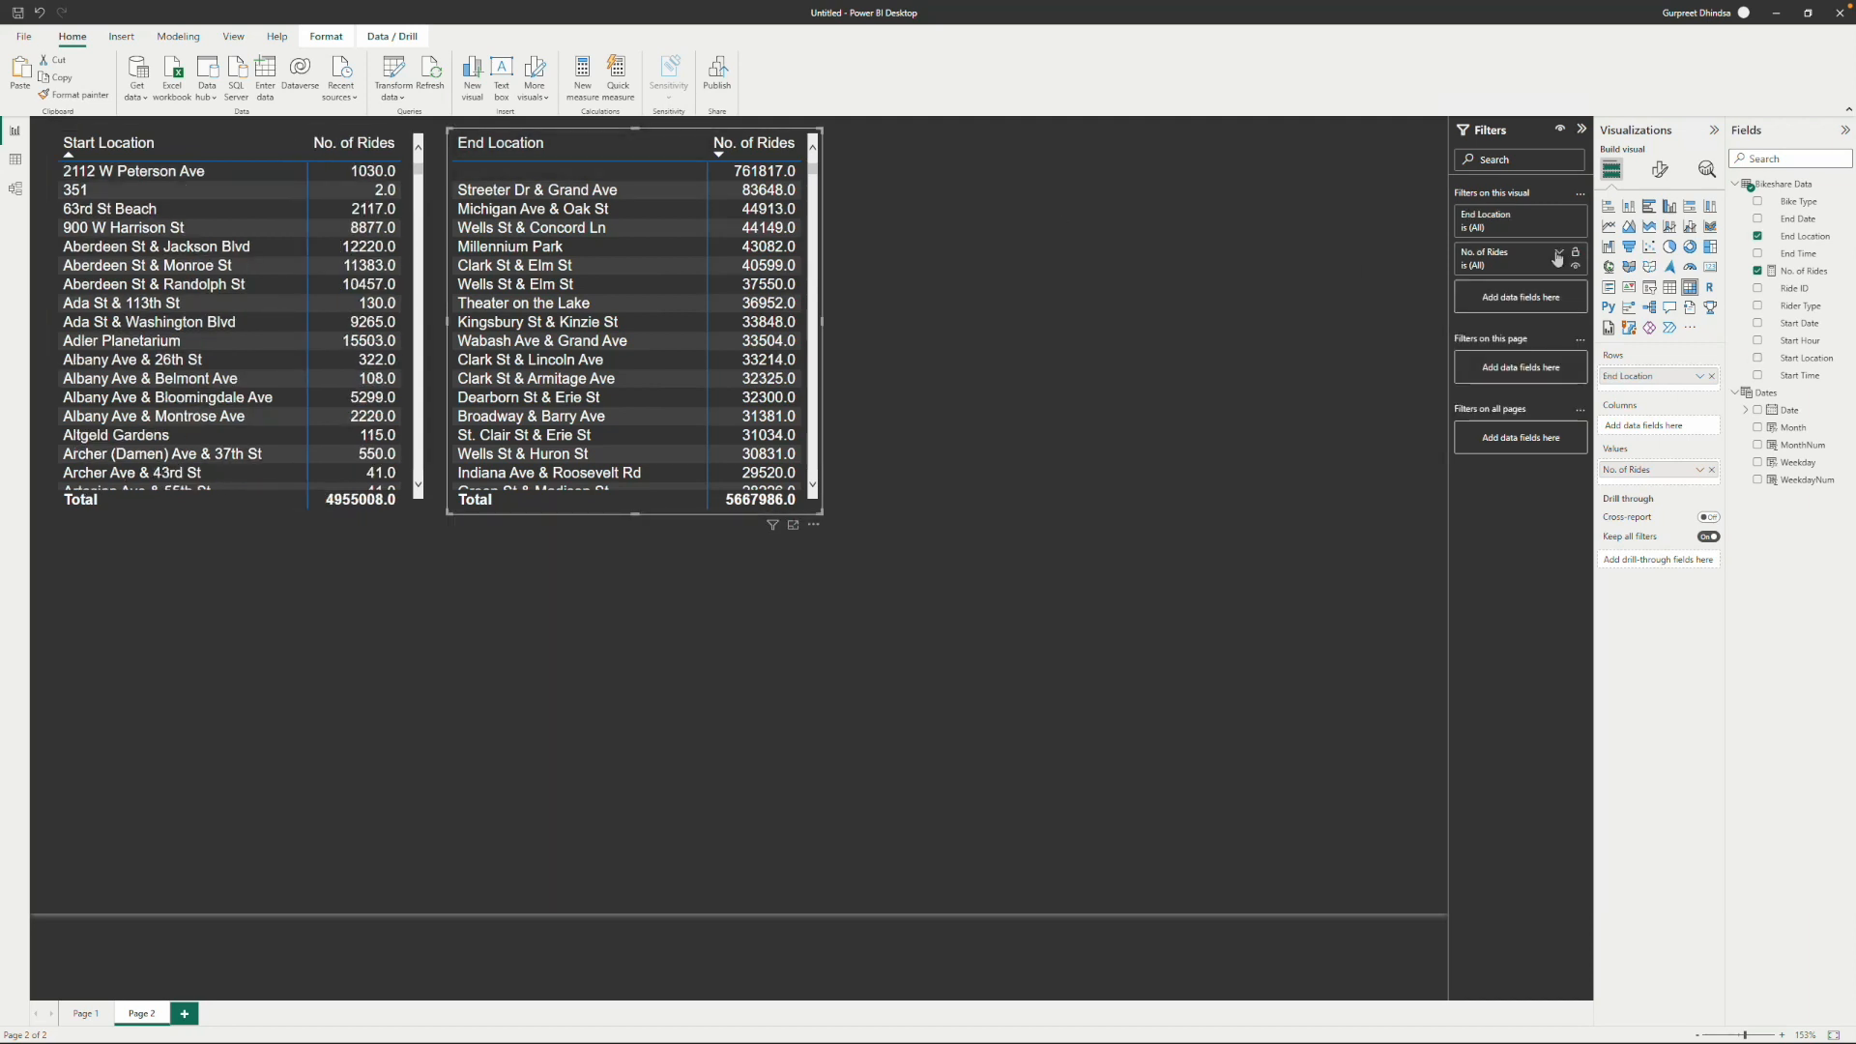
pyautogui.click(1504, 226)
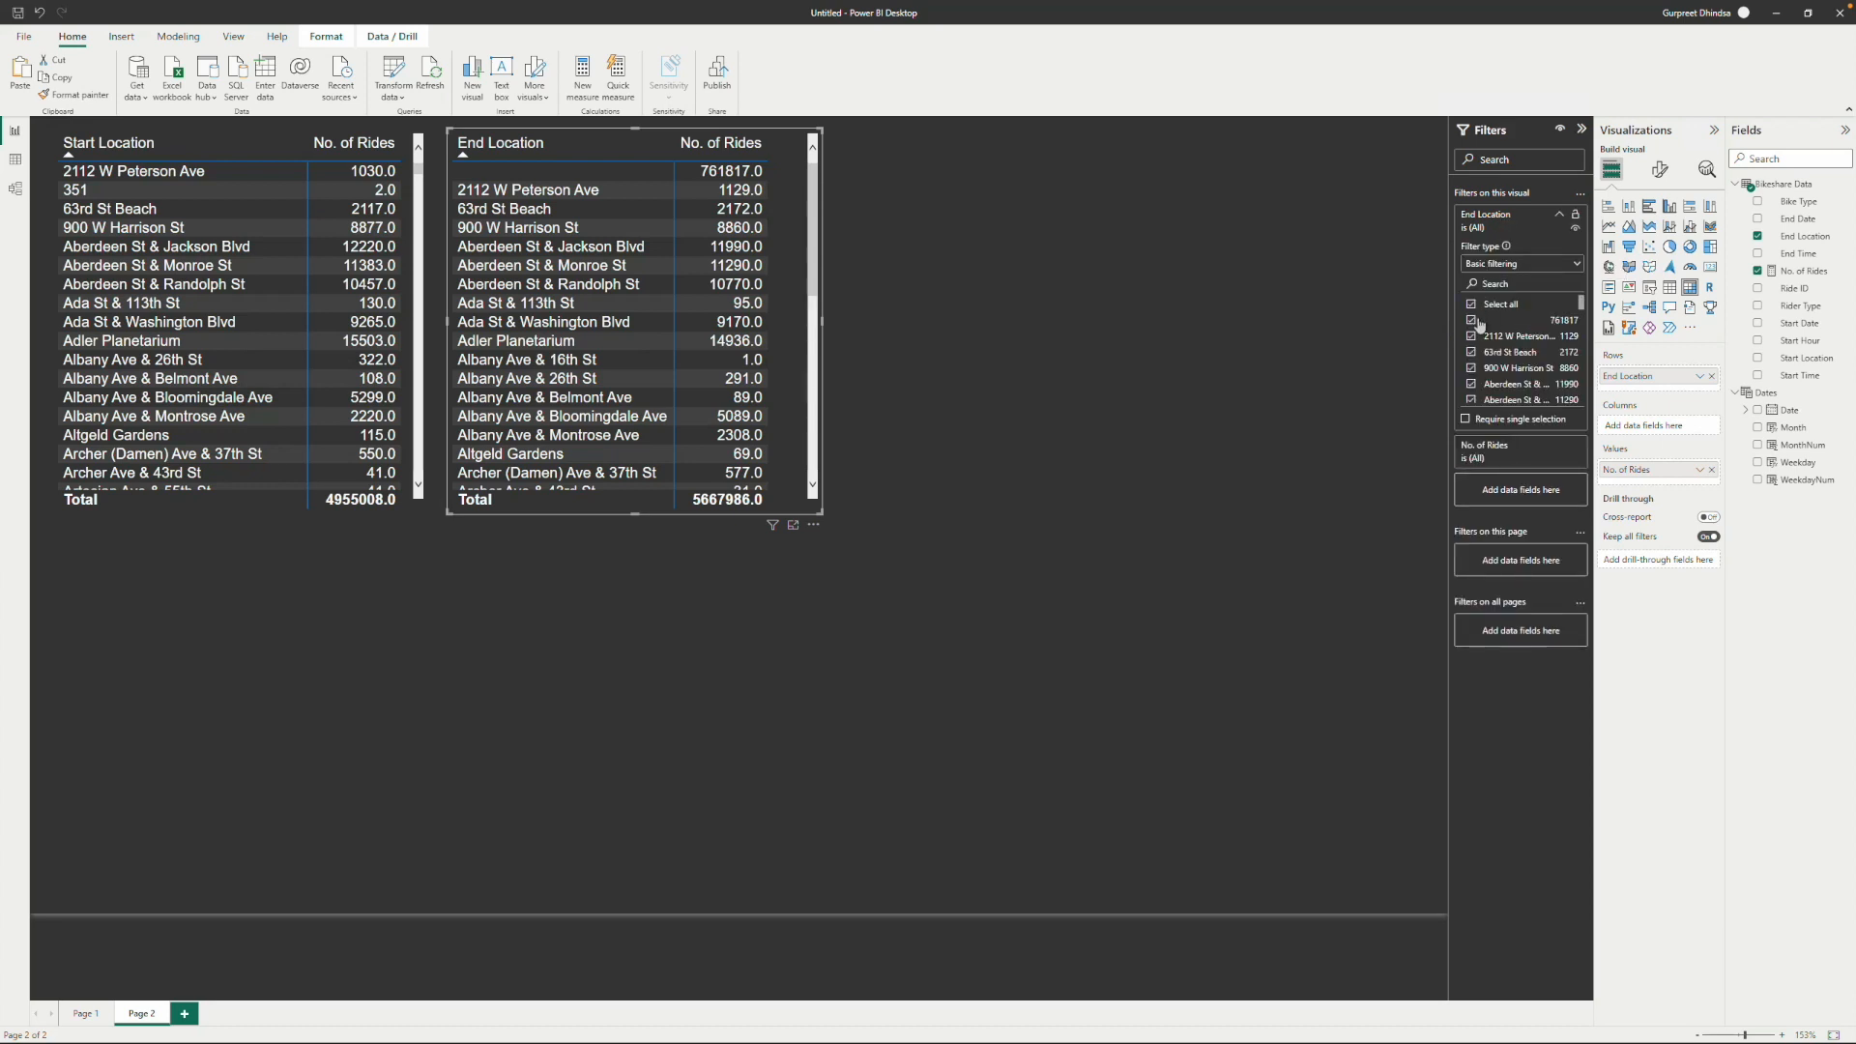
pyautogui.click(1471, 305)
pyautogui.click(1472, 320)
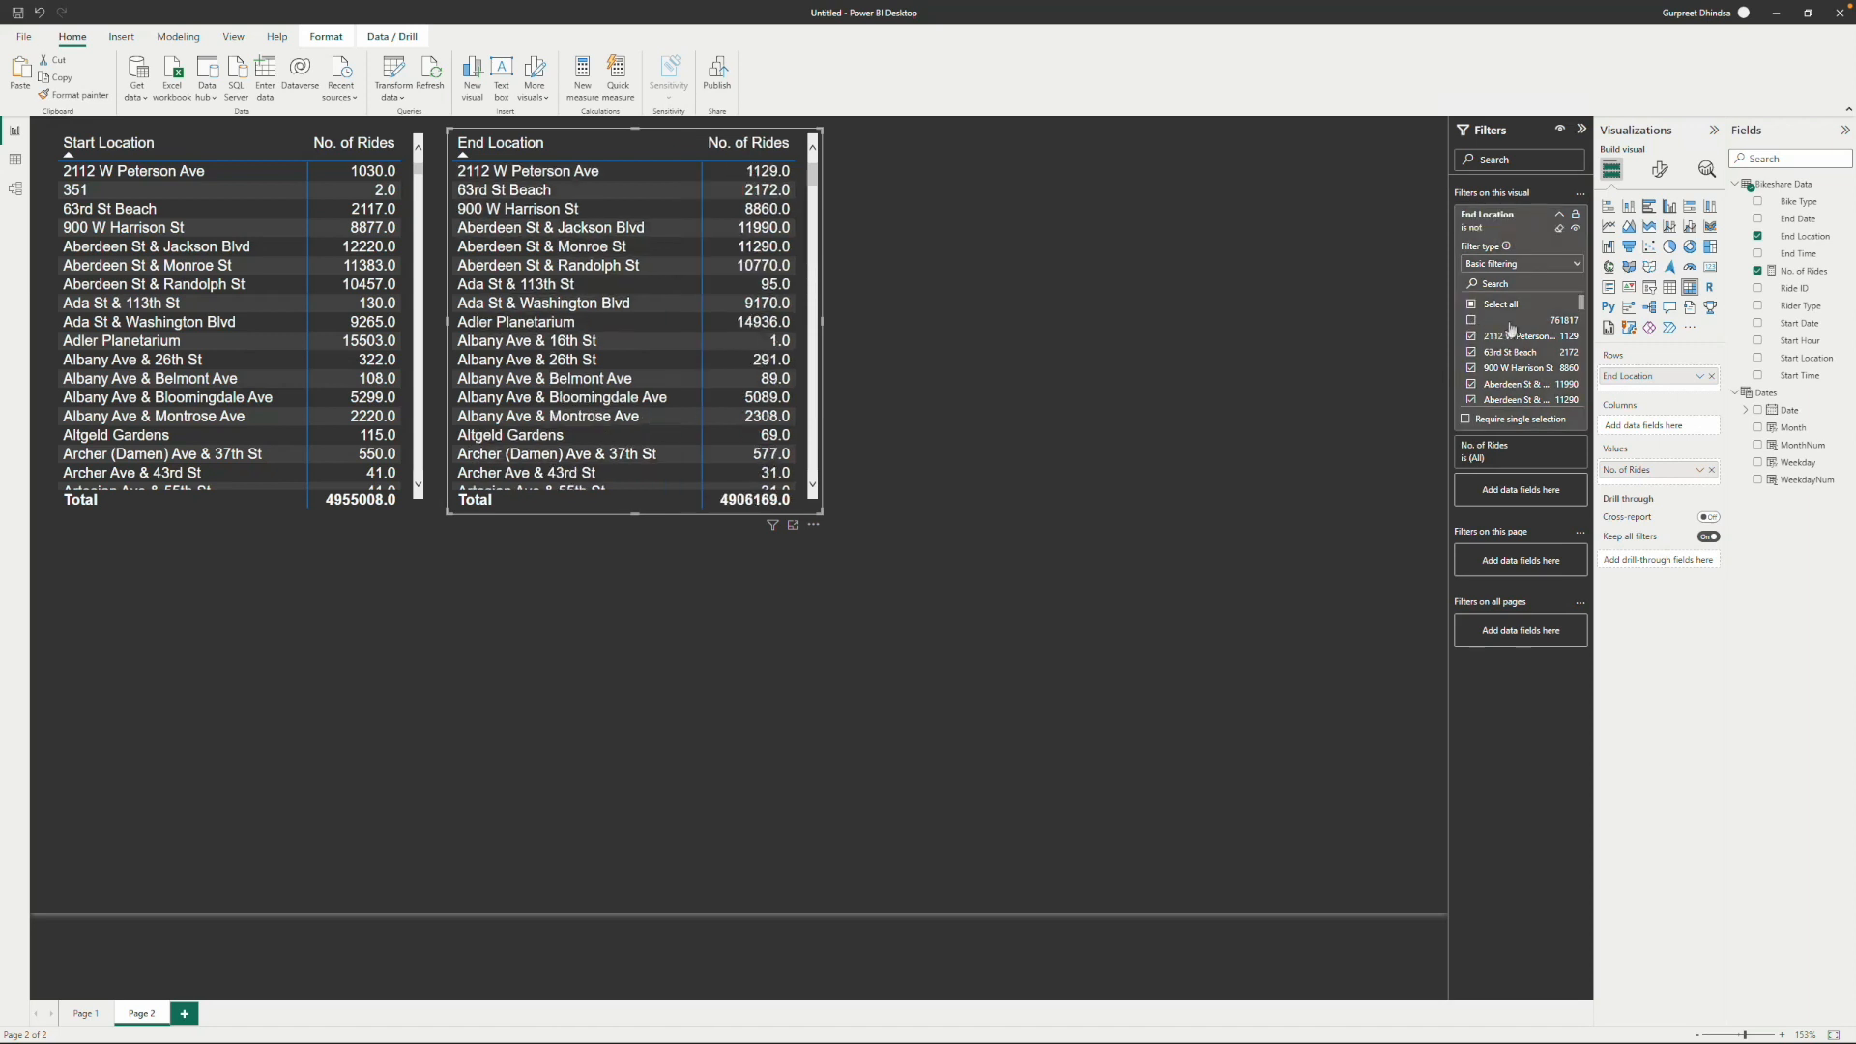
pyautogui.click(1156, 263)
# Sort the Start Location matrix by No. of Rides in descending order.
pyautogui.click(391, 153)
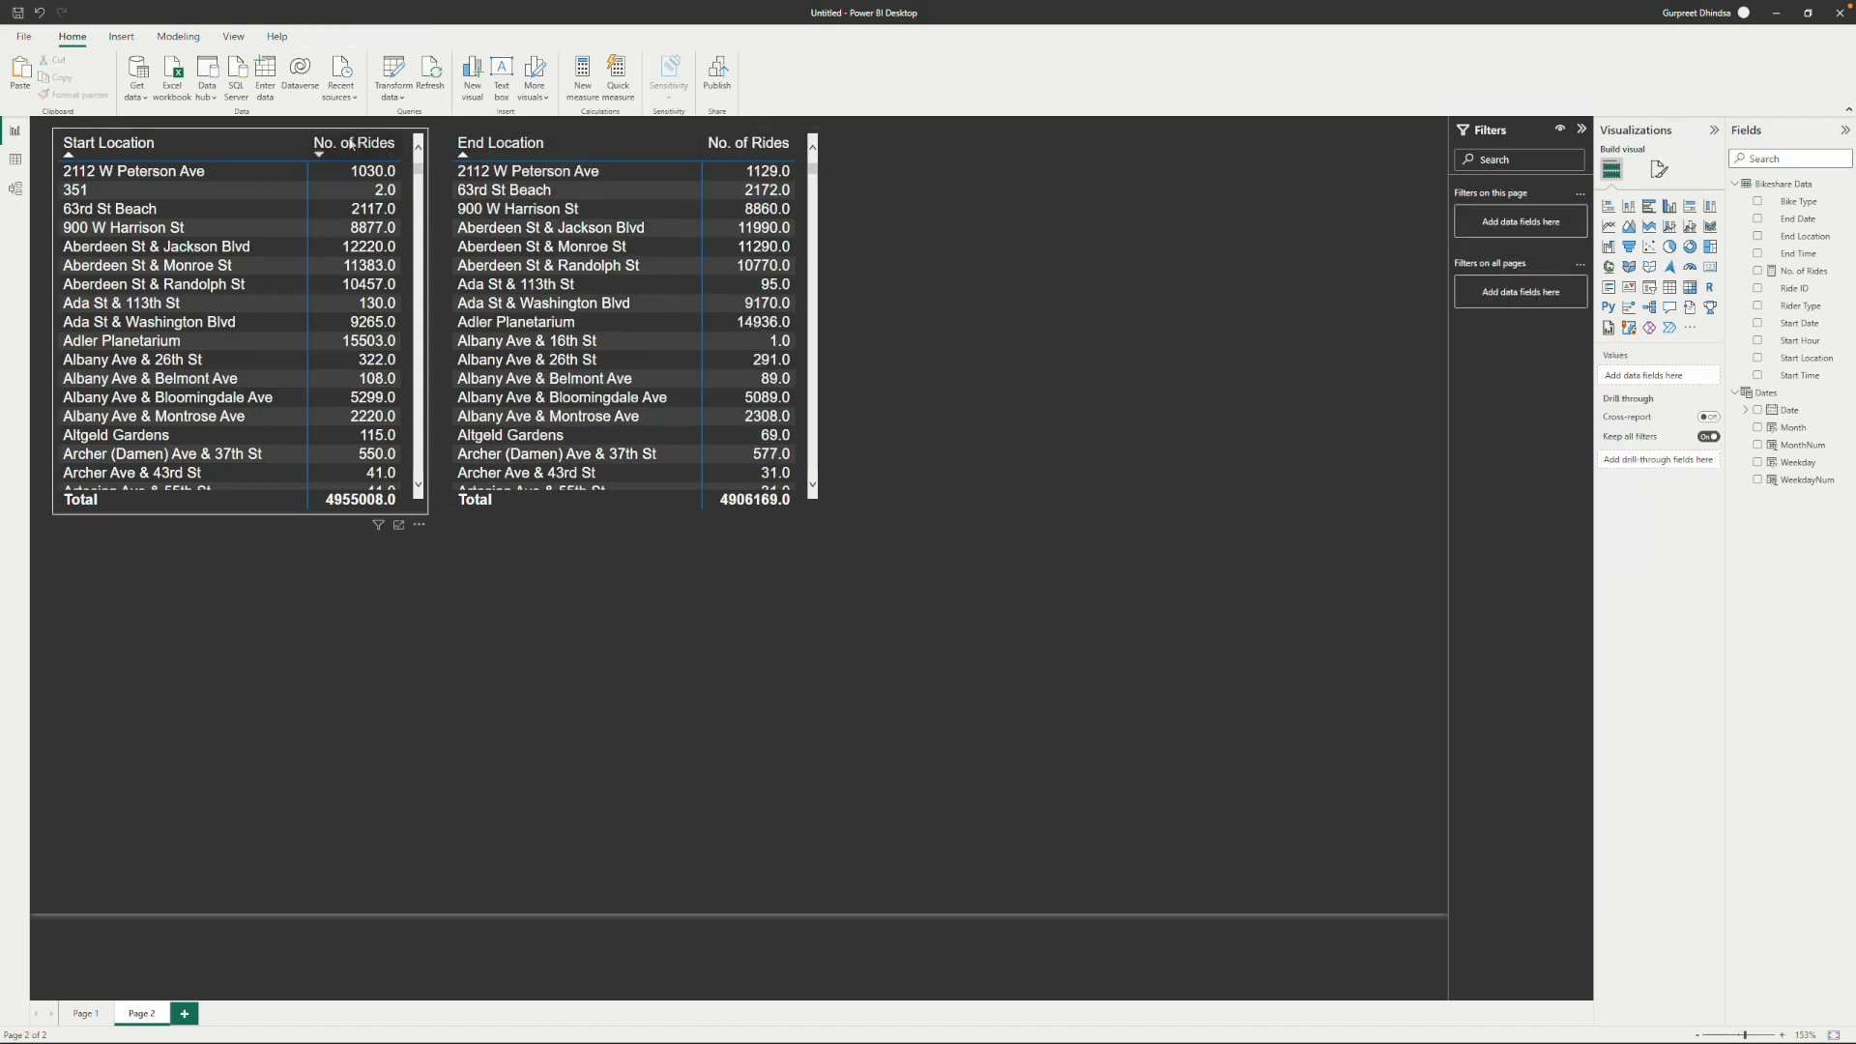
pyautogui.click(322, 155)
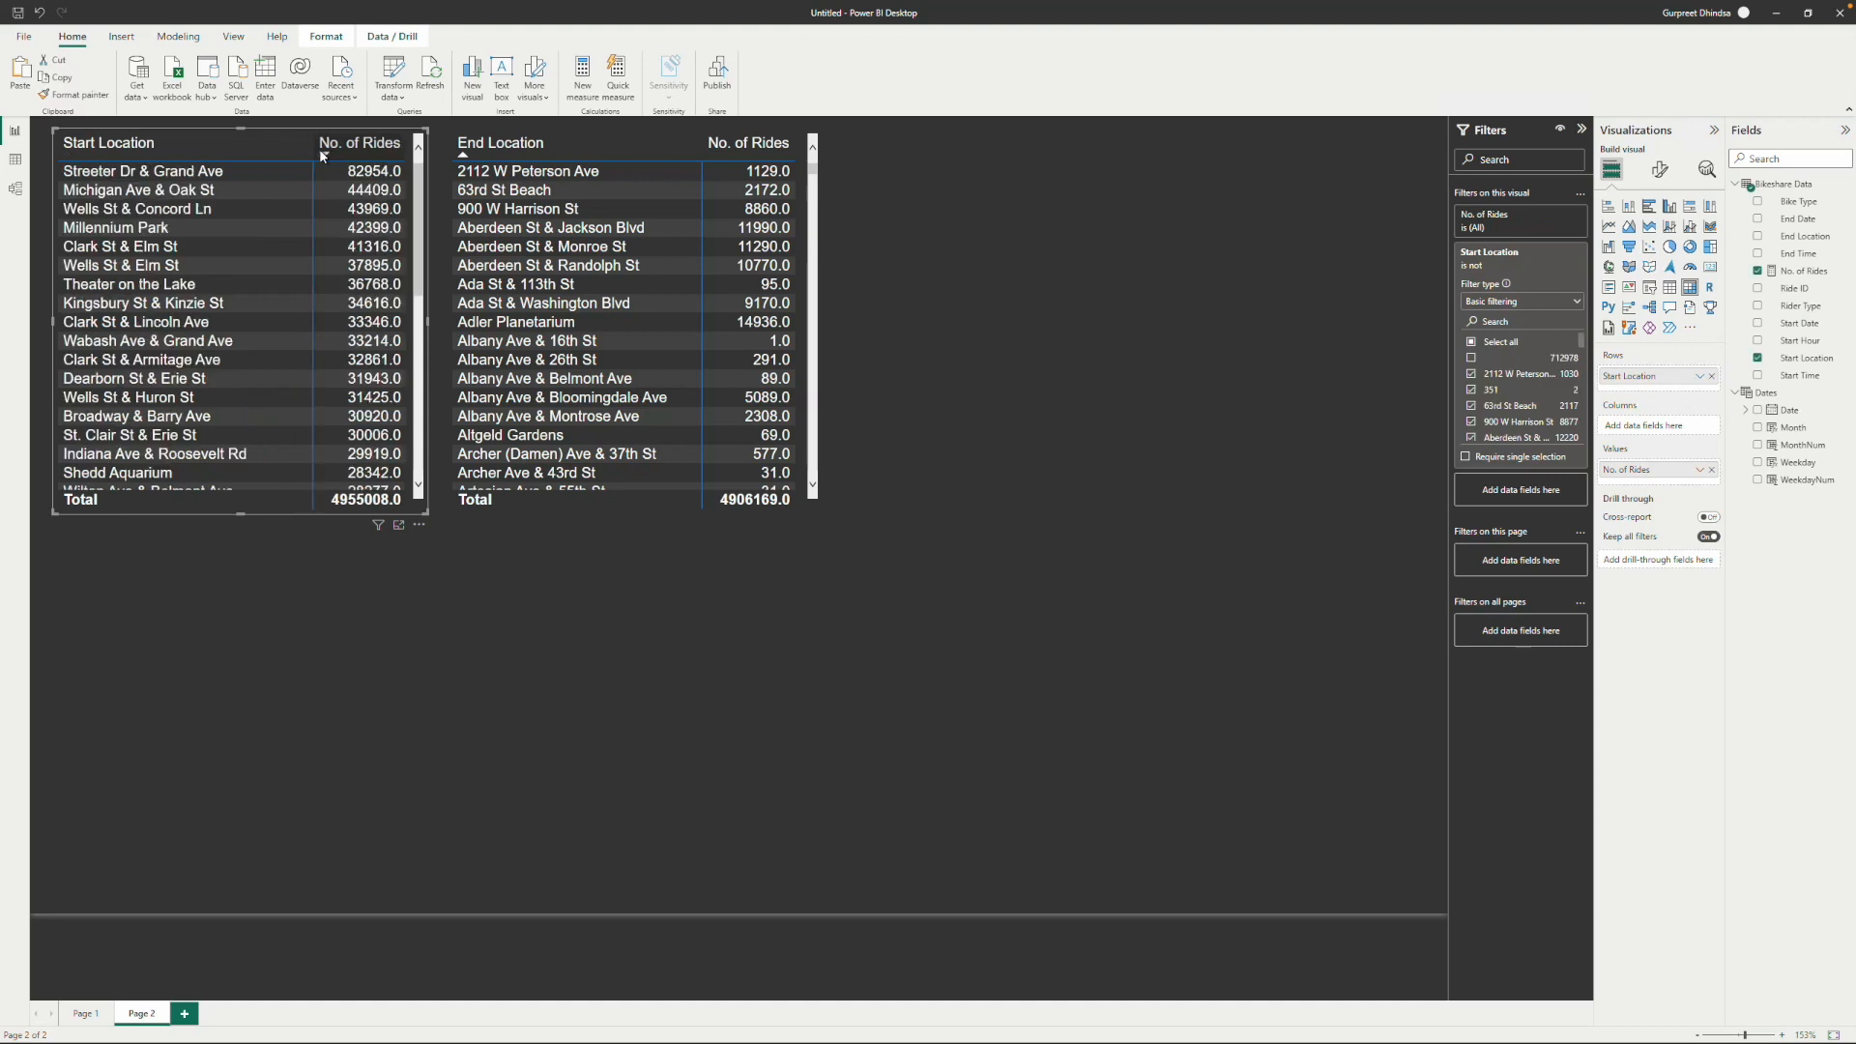
# Sort the Start and End Location matrices by No. of Rides in descending order and stretch both down to near the page's lower edge.
pyautogui.click(715, 153)
pyautogui.moveTo(236, 510); pyautogui.dragTo(236, 882)
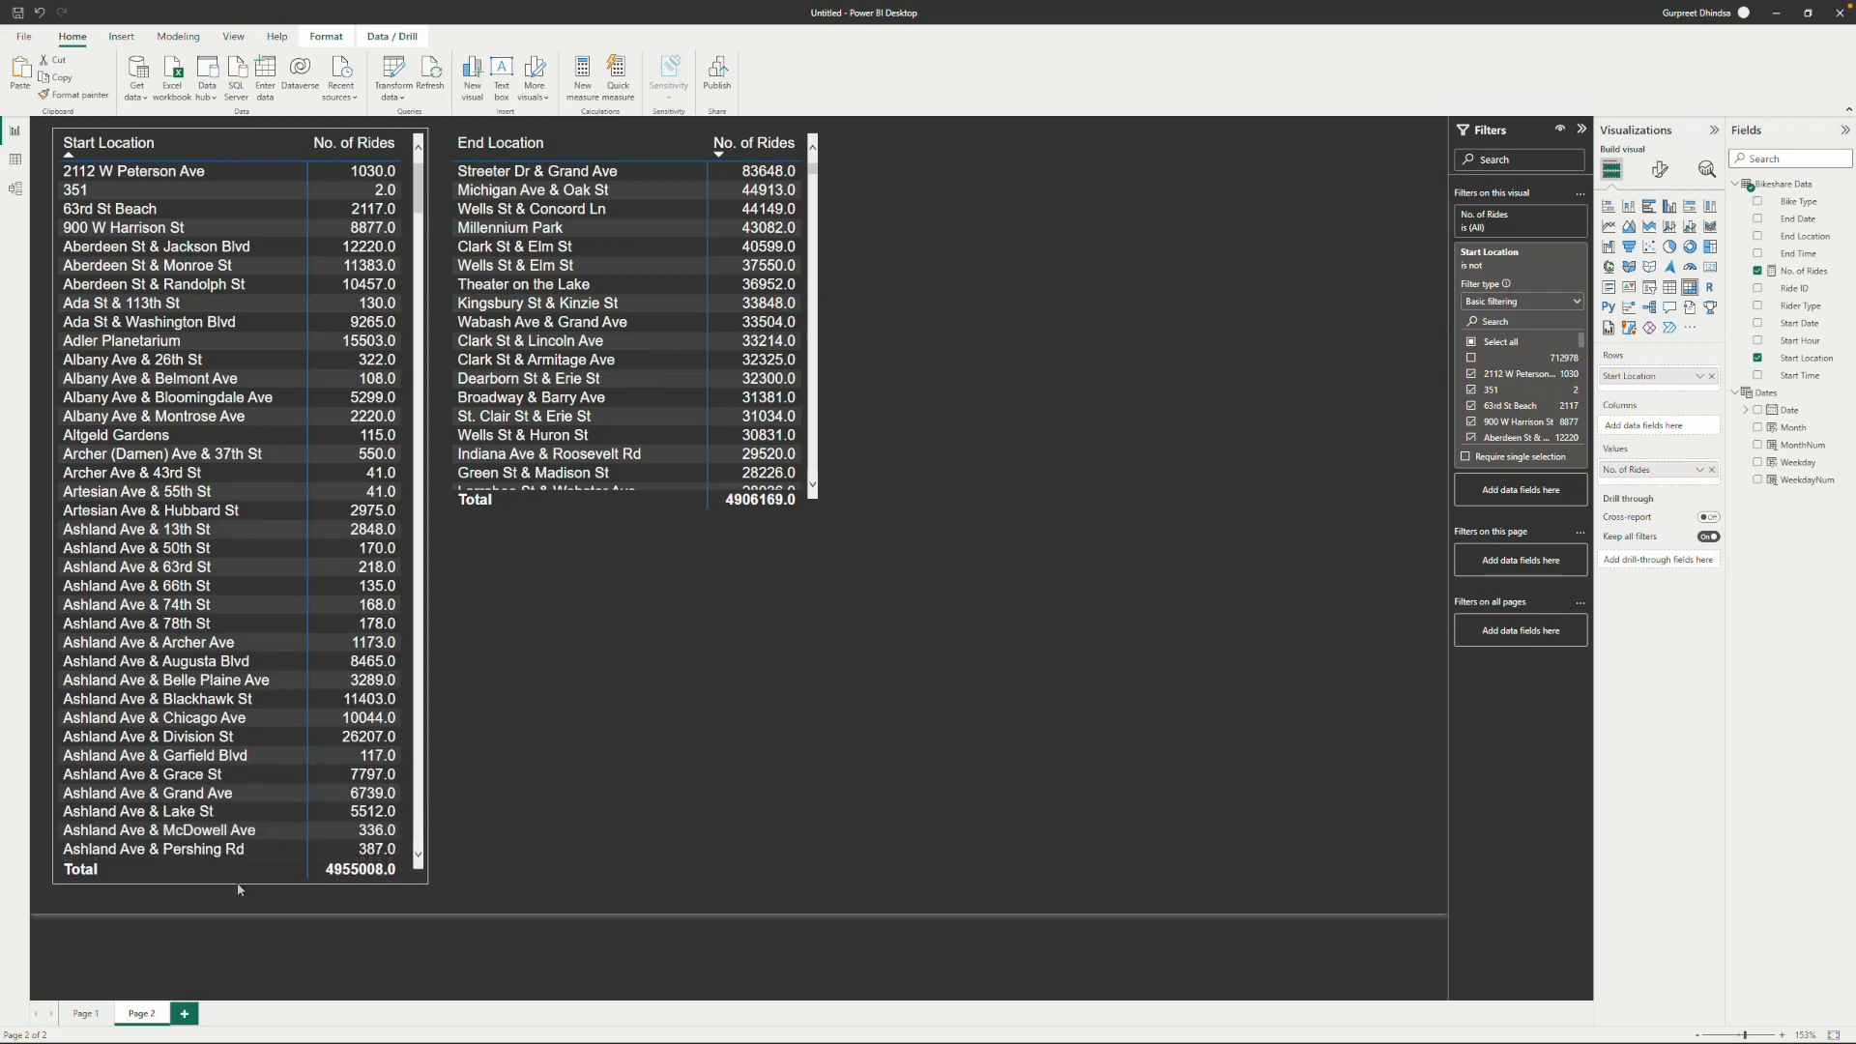
pyautogui.moveTo(641, 512); pyautogui.dragTo(630, 867)
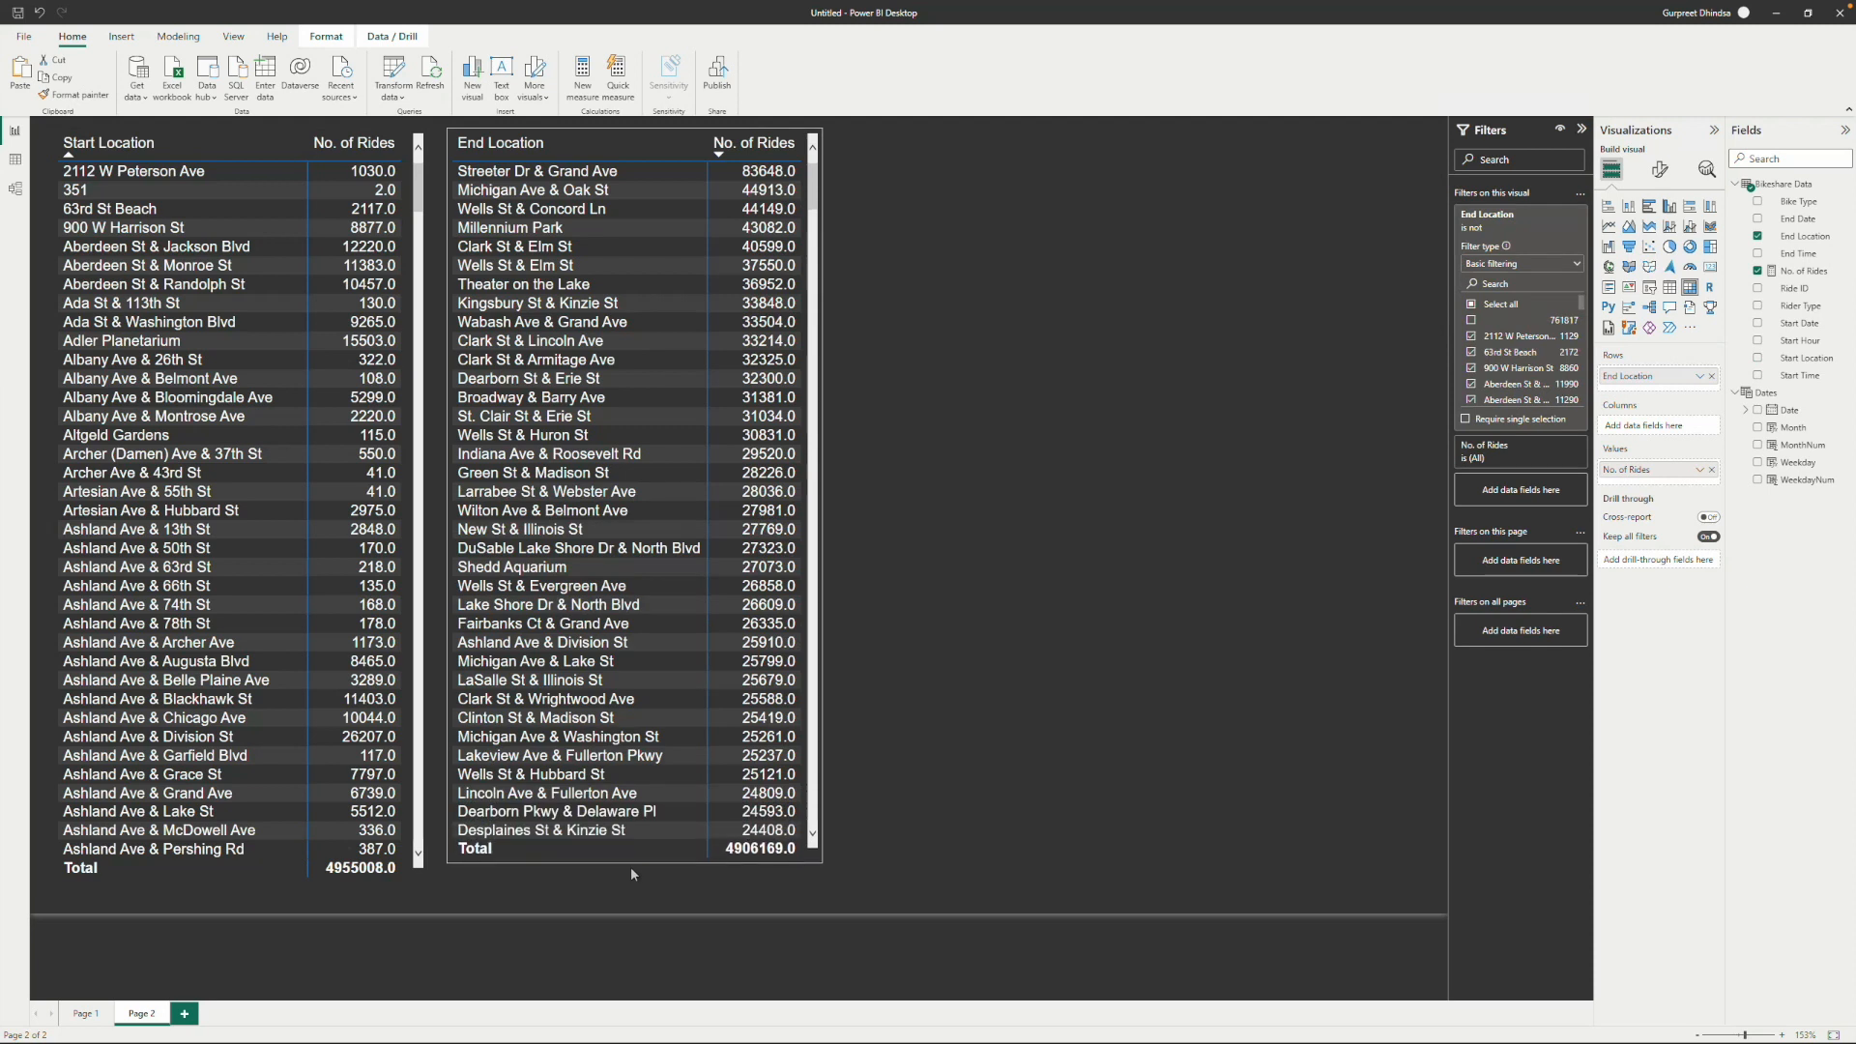
pyautogui.click(319, 154)
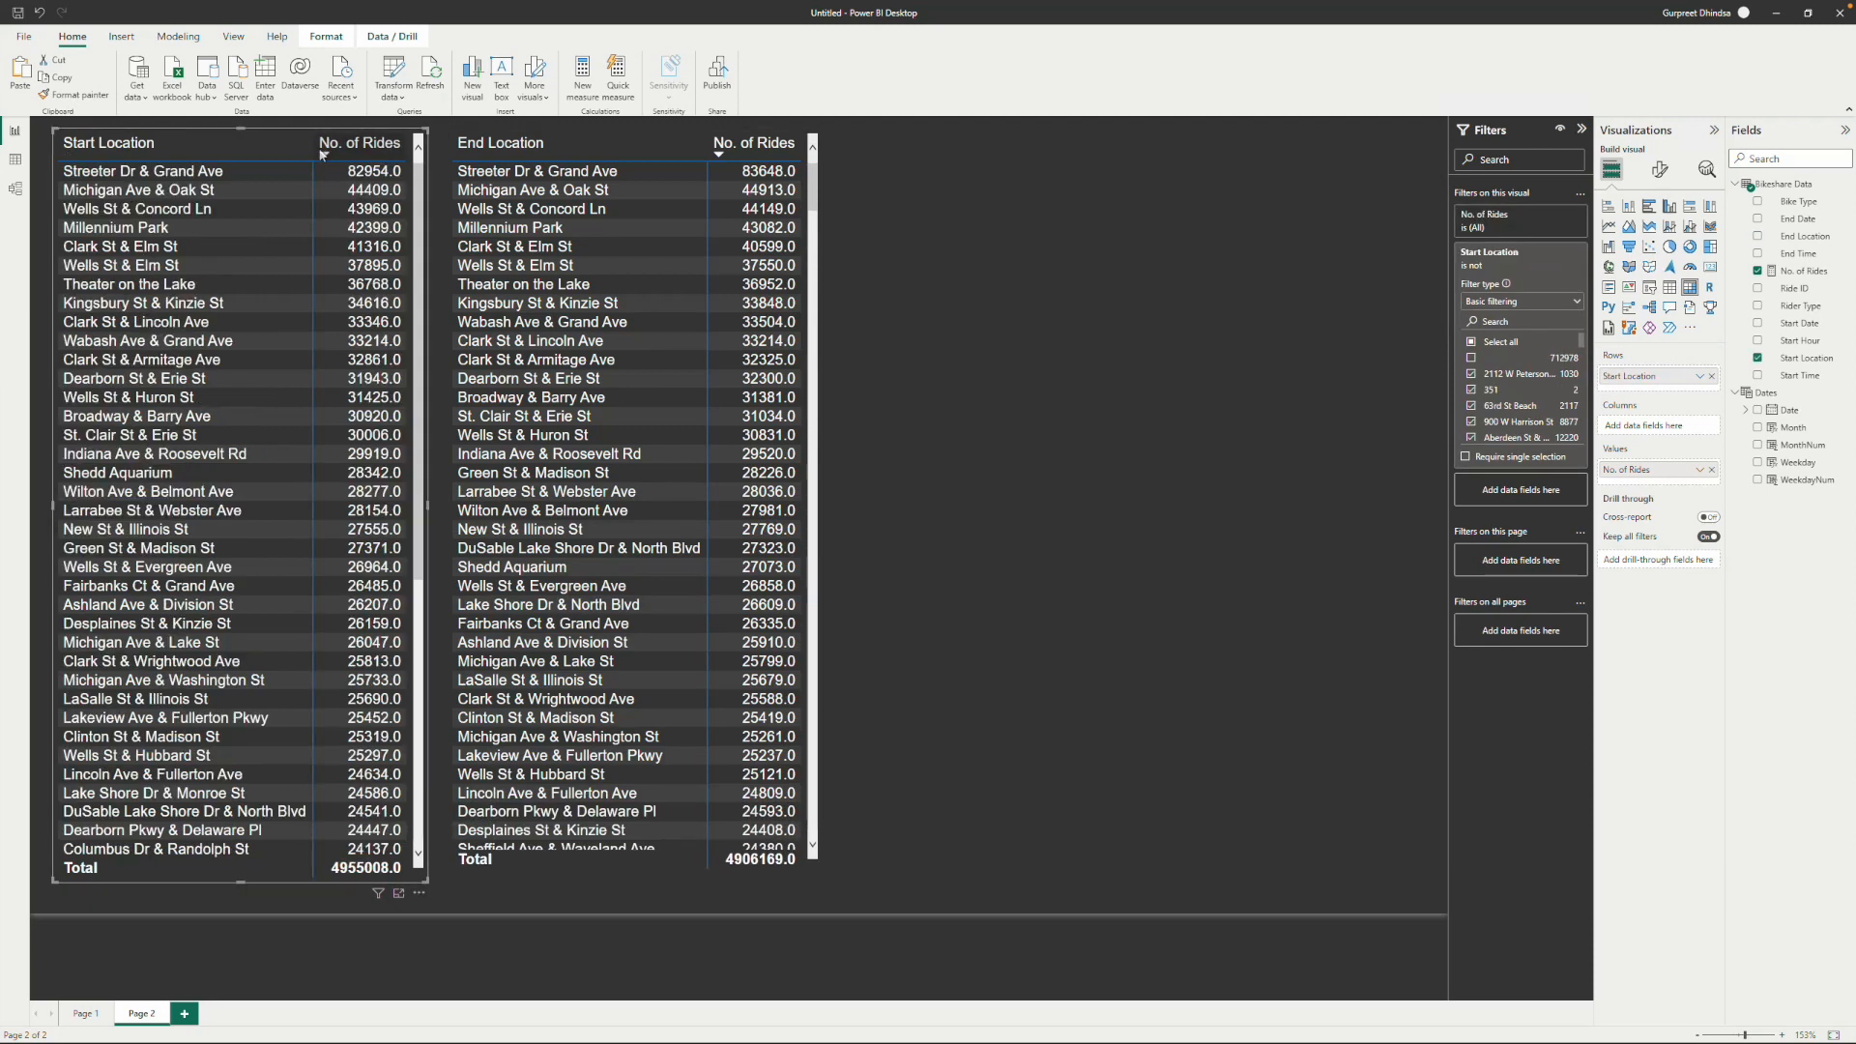
pyautogui.click(145, 952)
# Rename Page 1 as Main Report.
pyautogui.click(85, 1013)
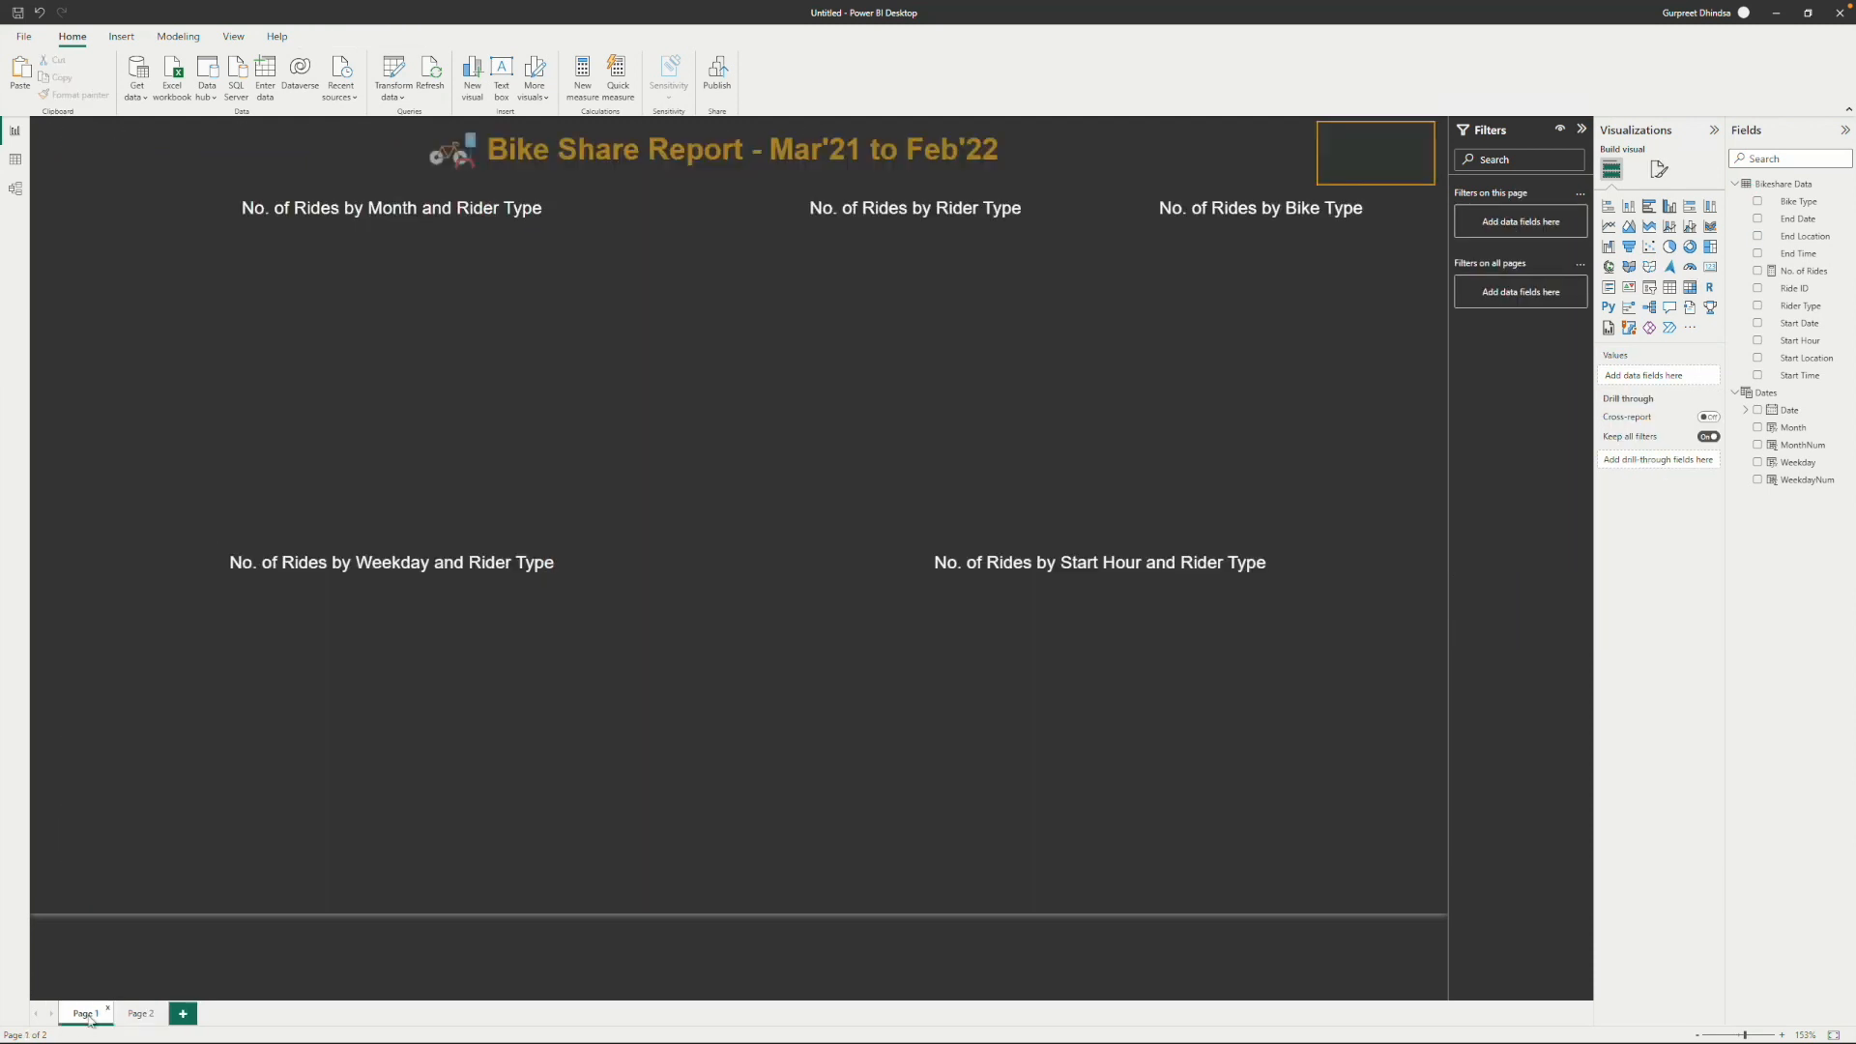
pyautogui.rightClick(85, 1013)
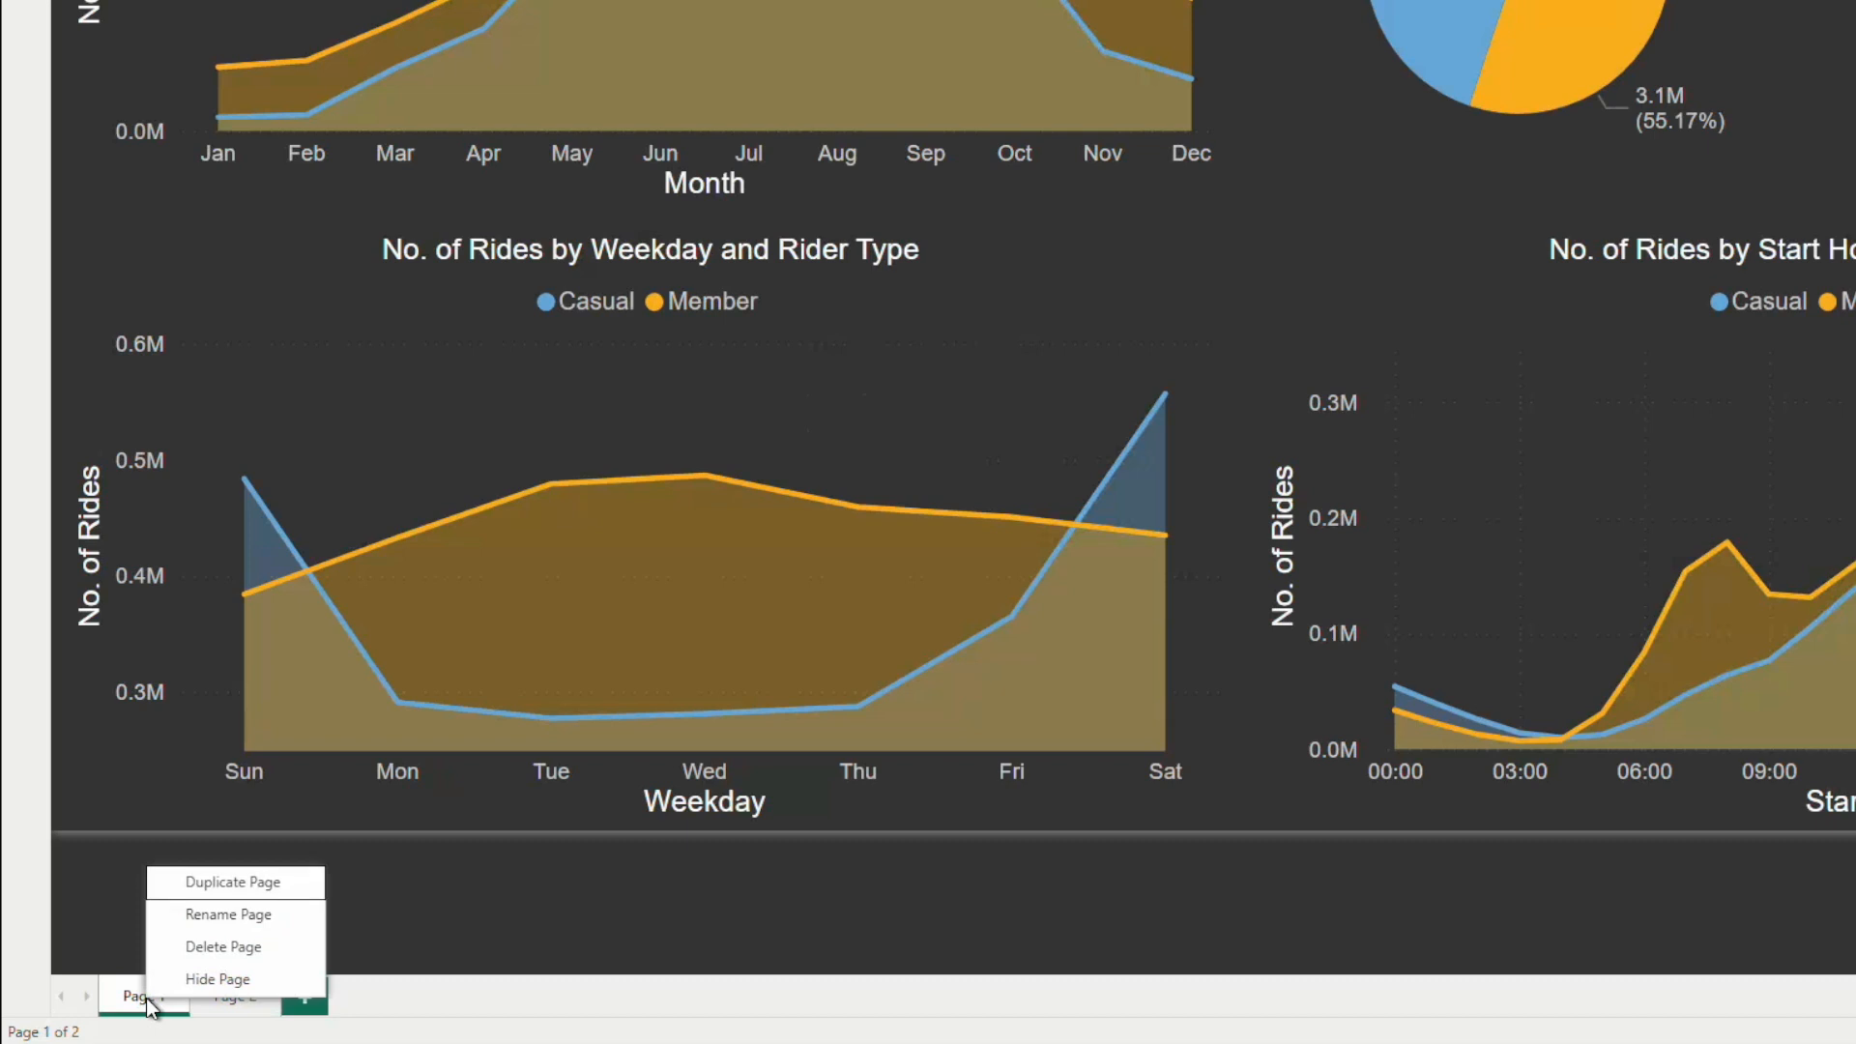
pyautogui.click(222, 916)
pyautogui.write('Report')
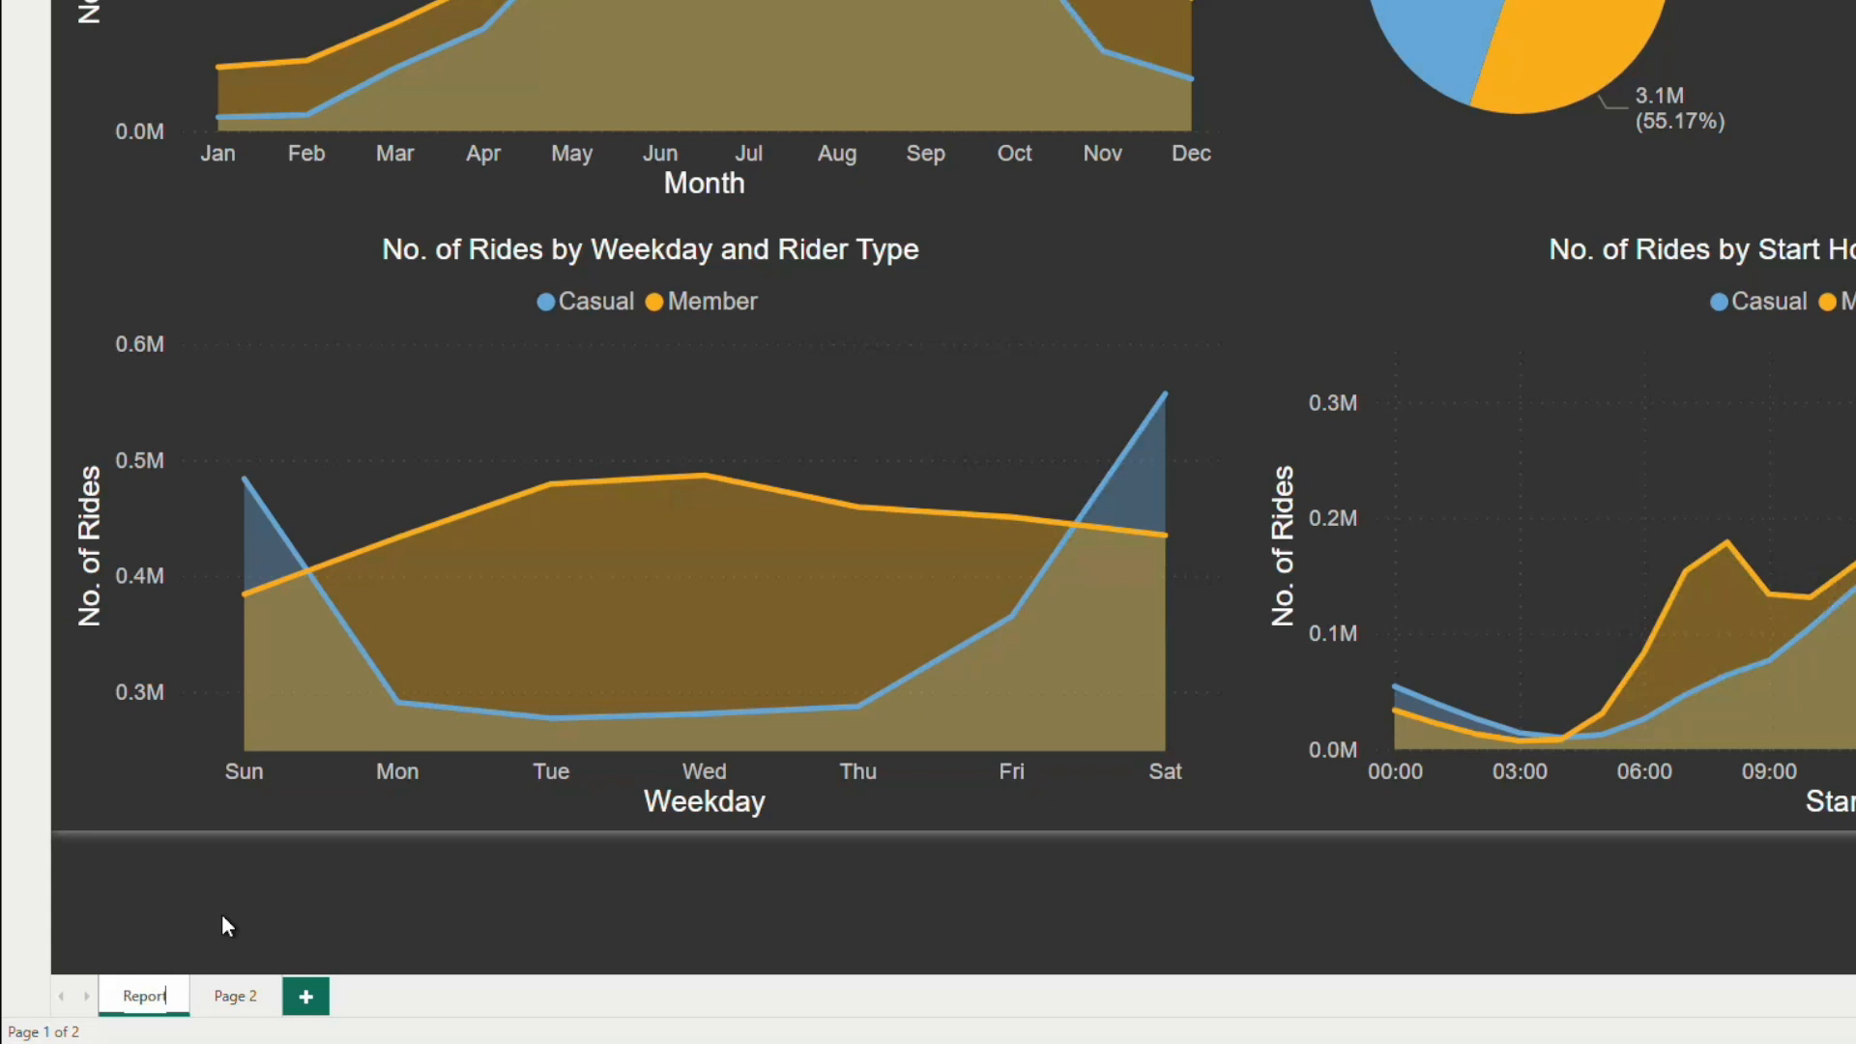
pyautogui.press('Return')
# Rename Page 2 as Location Data and return to the Main Report page.
pyautogui.click(284, 1001)
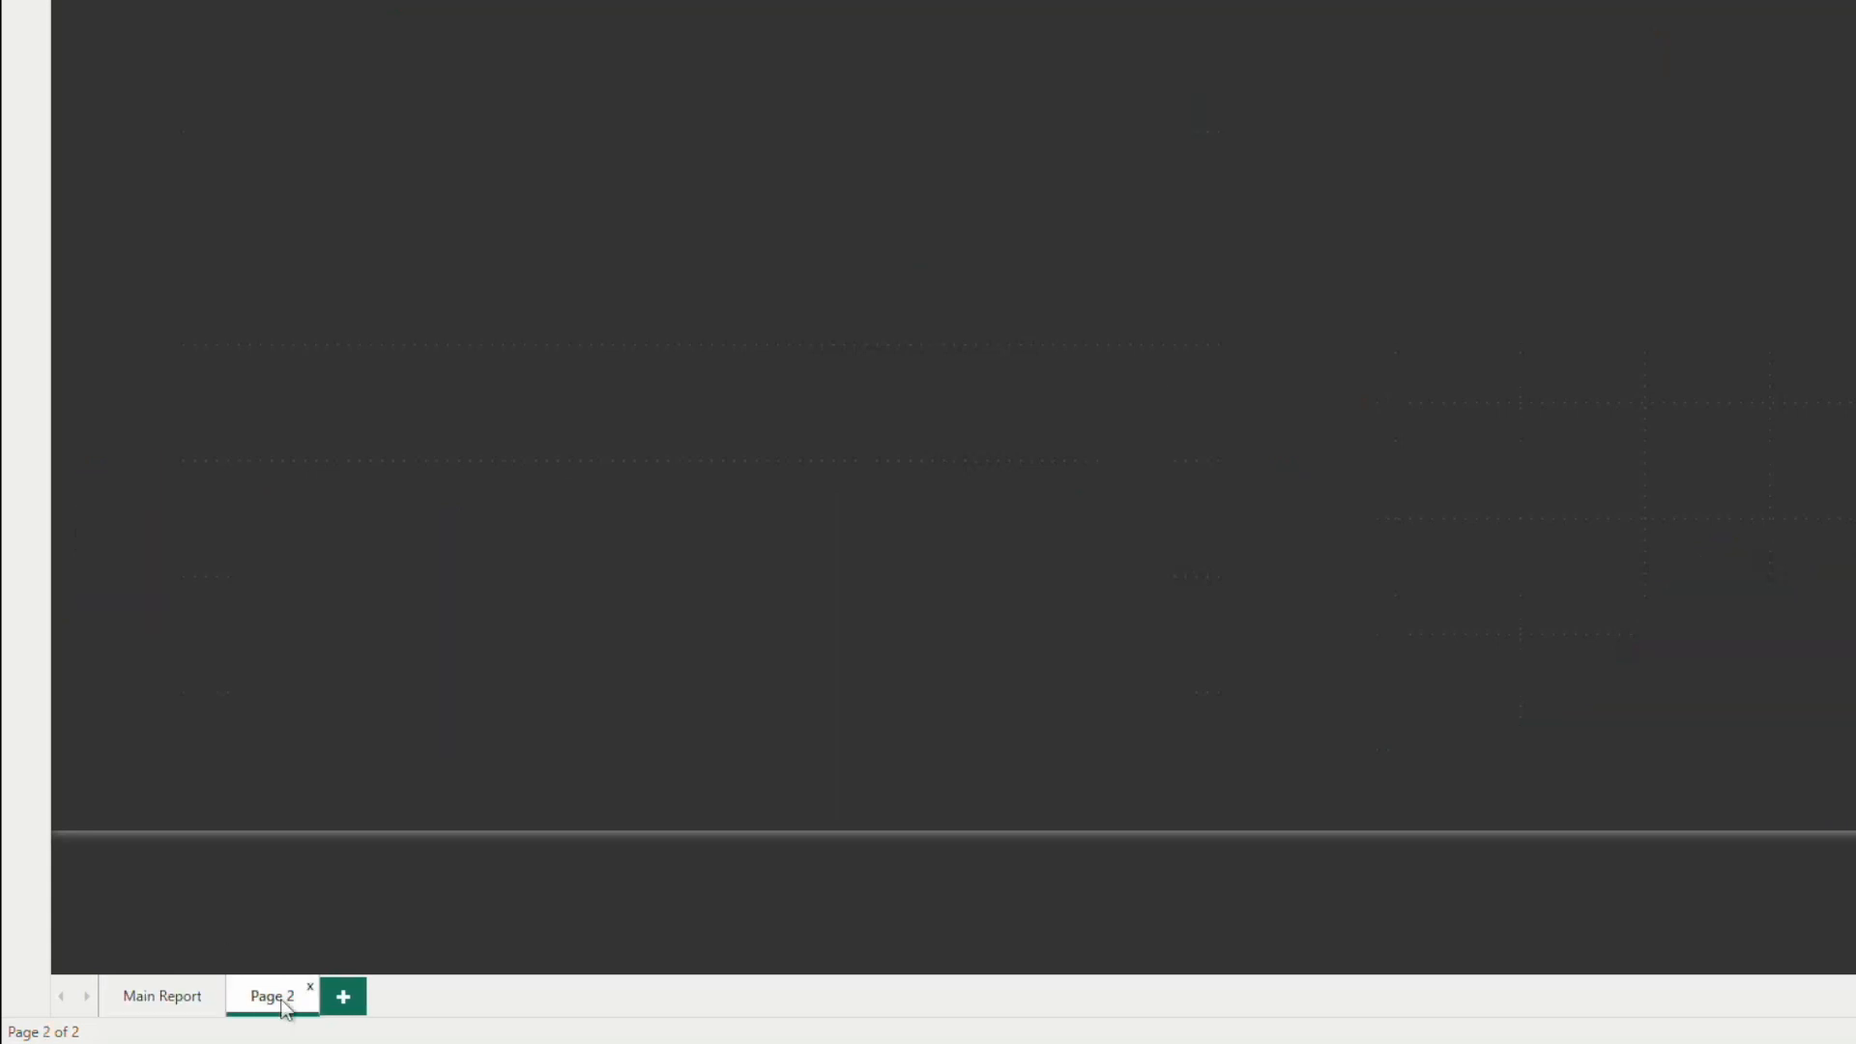
pyautogui.rightClick(282, 995)
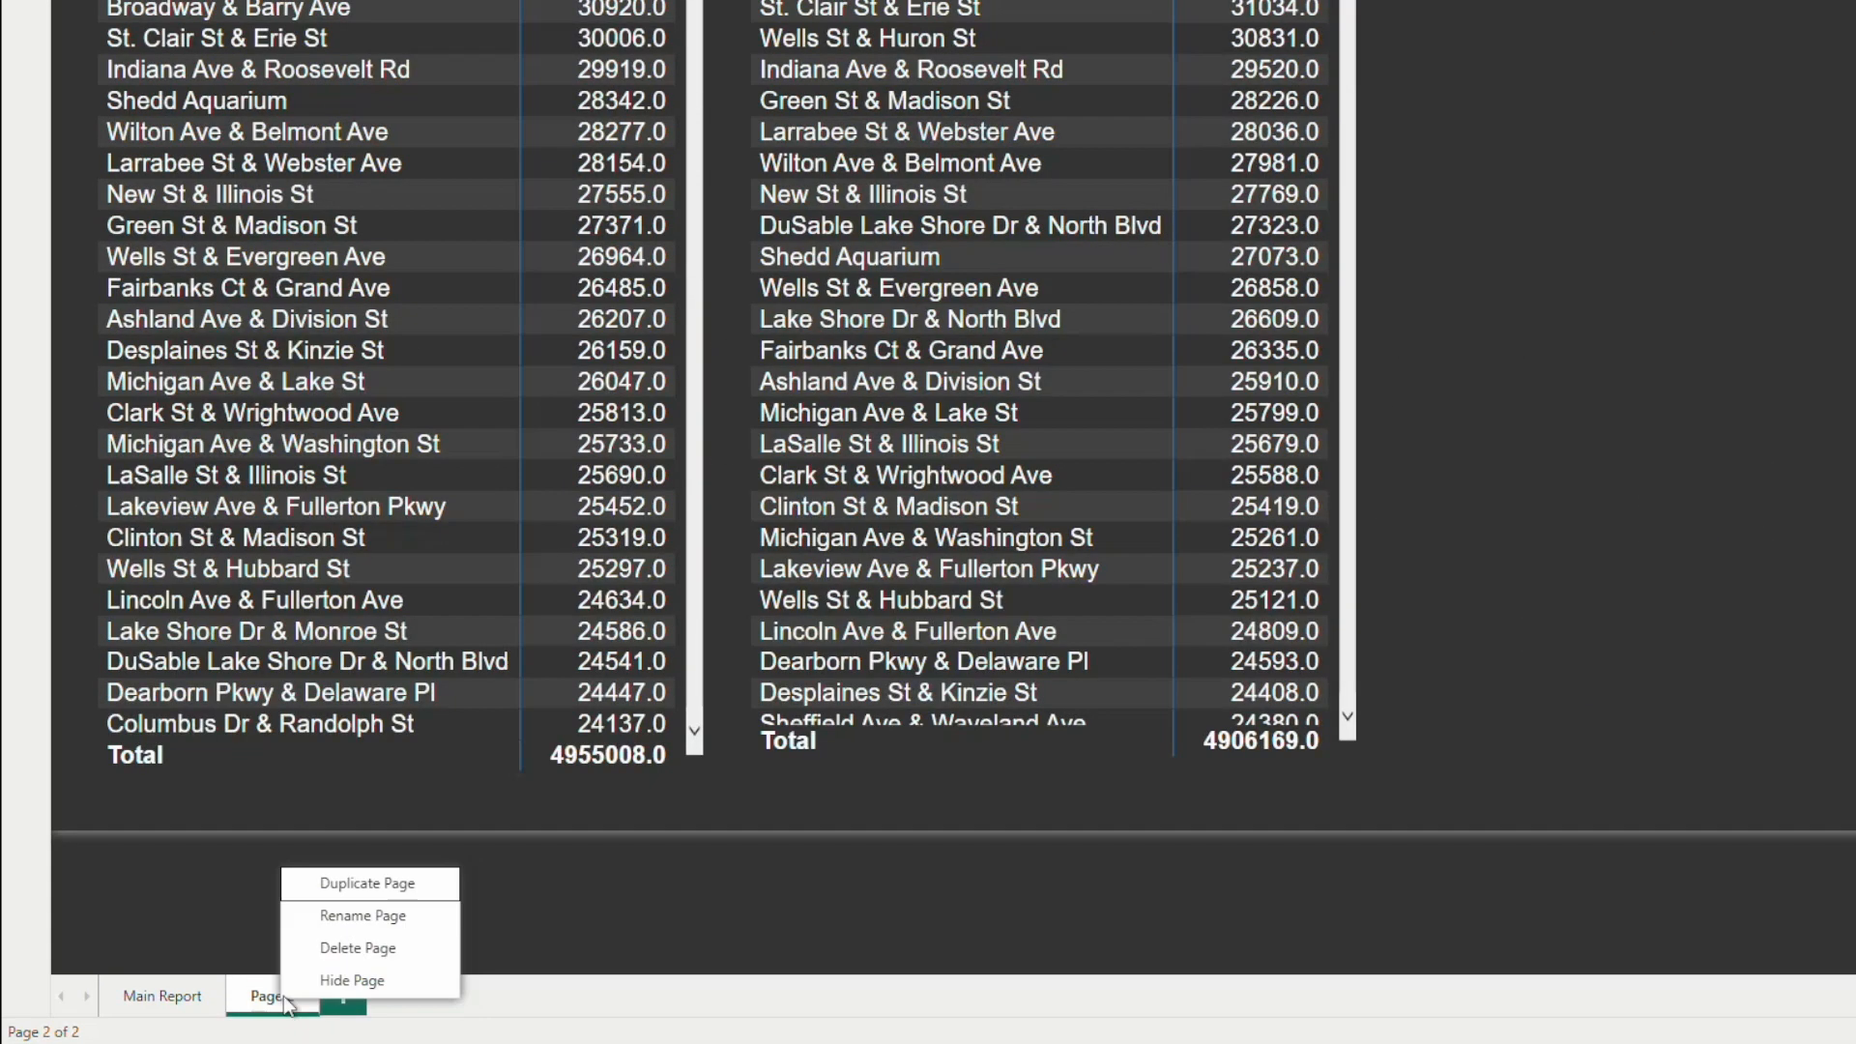
pyautogui.click(354, 923)
pyautogui.write('Location')
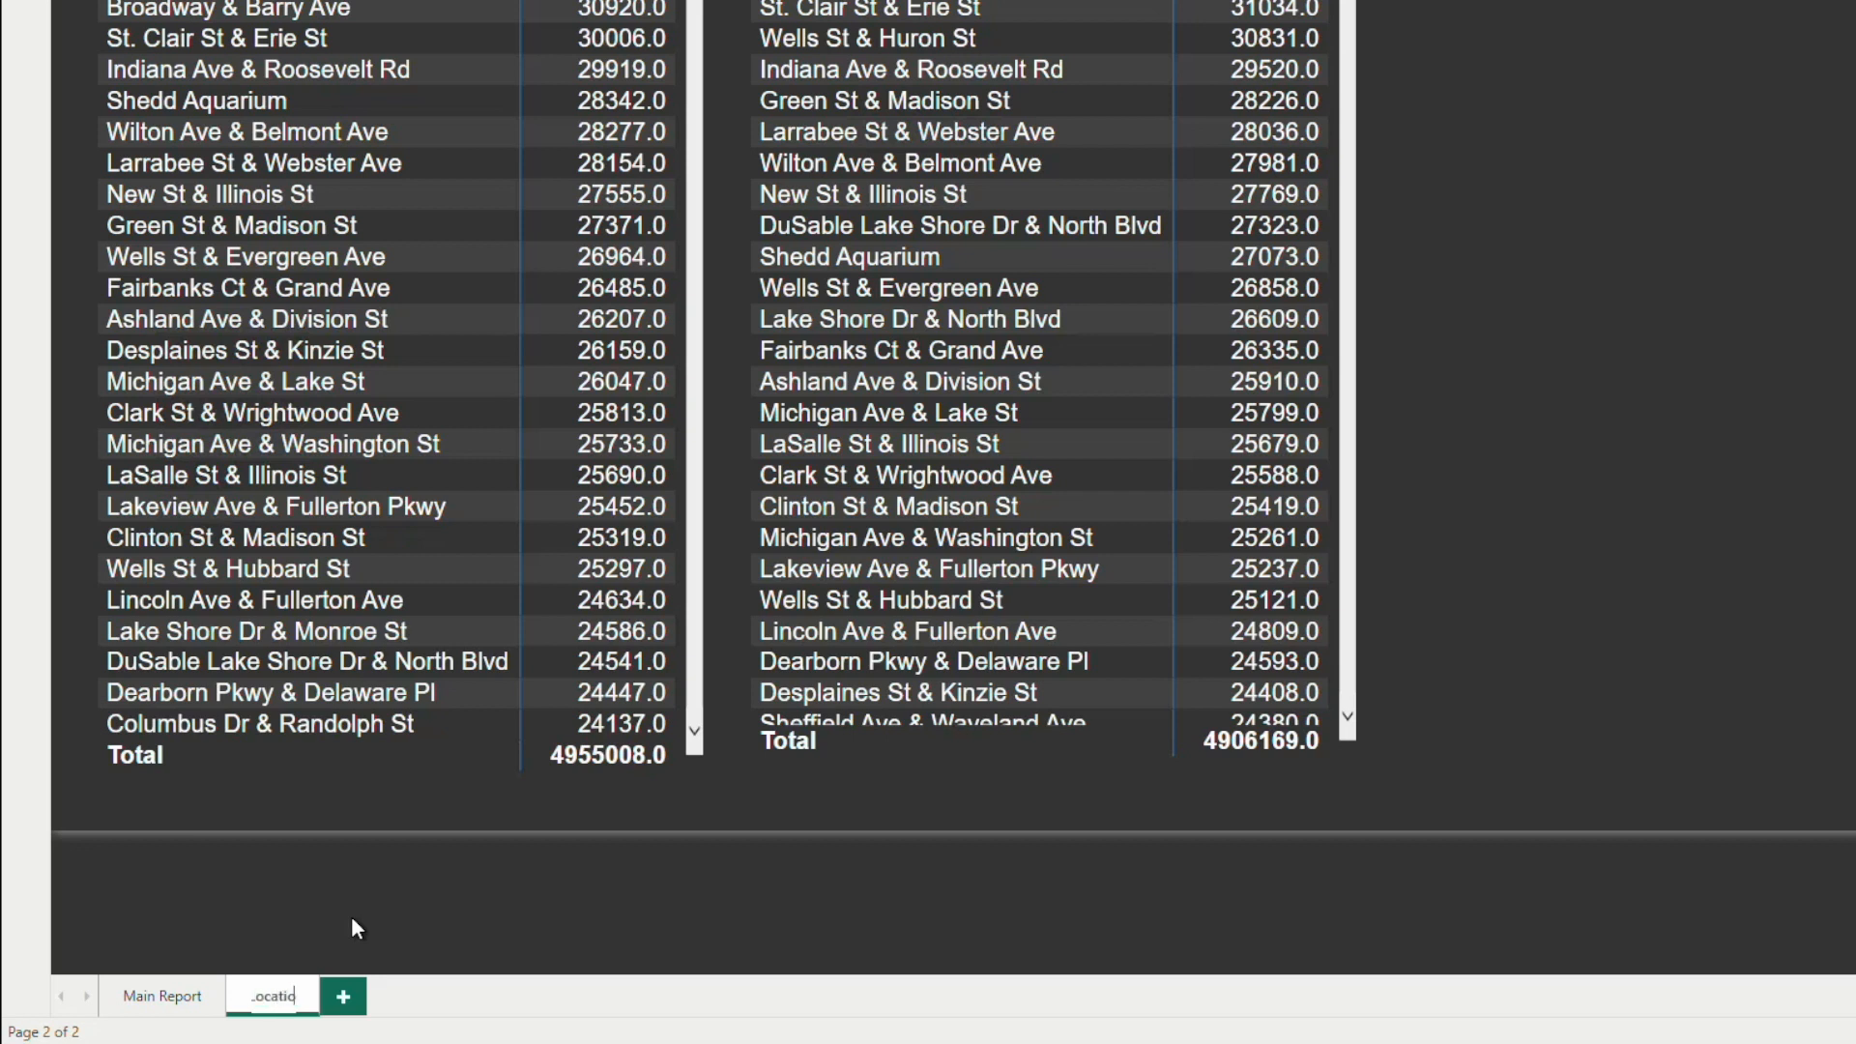
pyautogui.write(' Data')
pyautogui.click(162, 995)
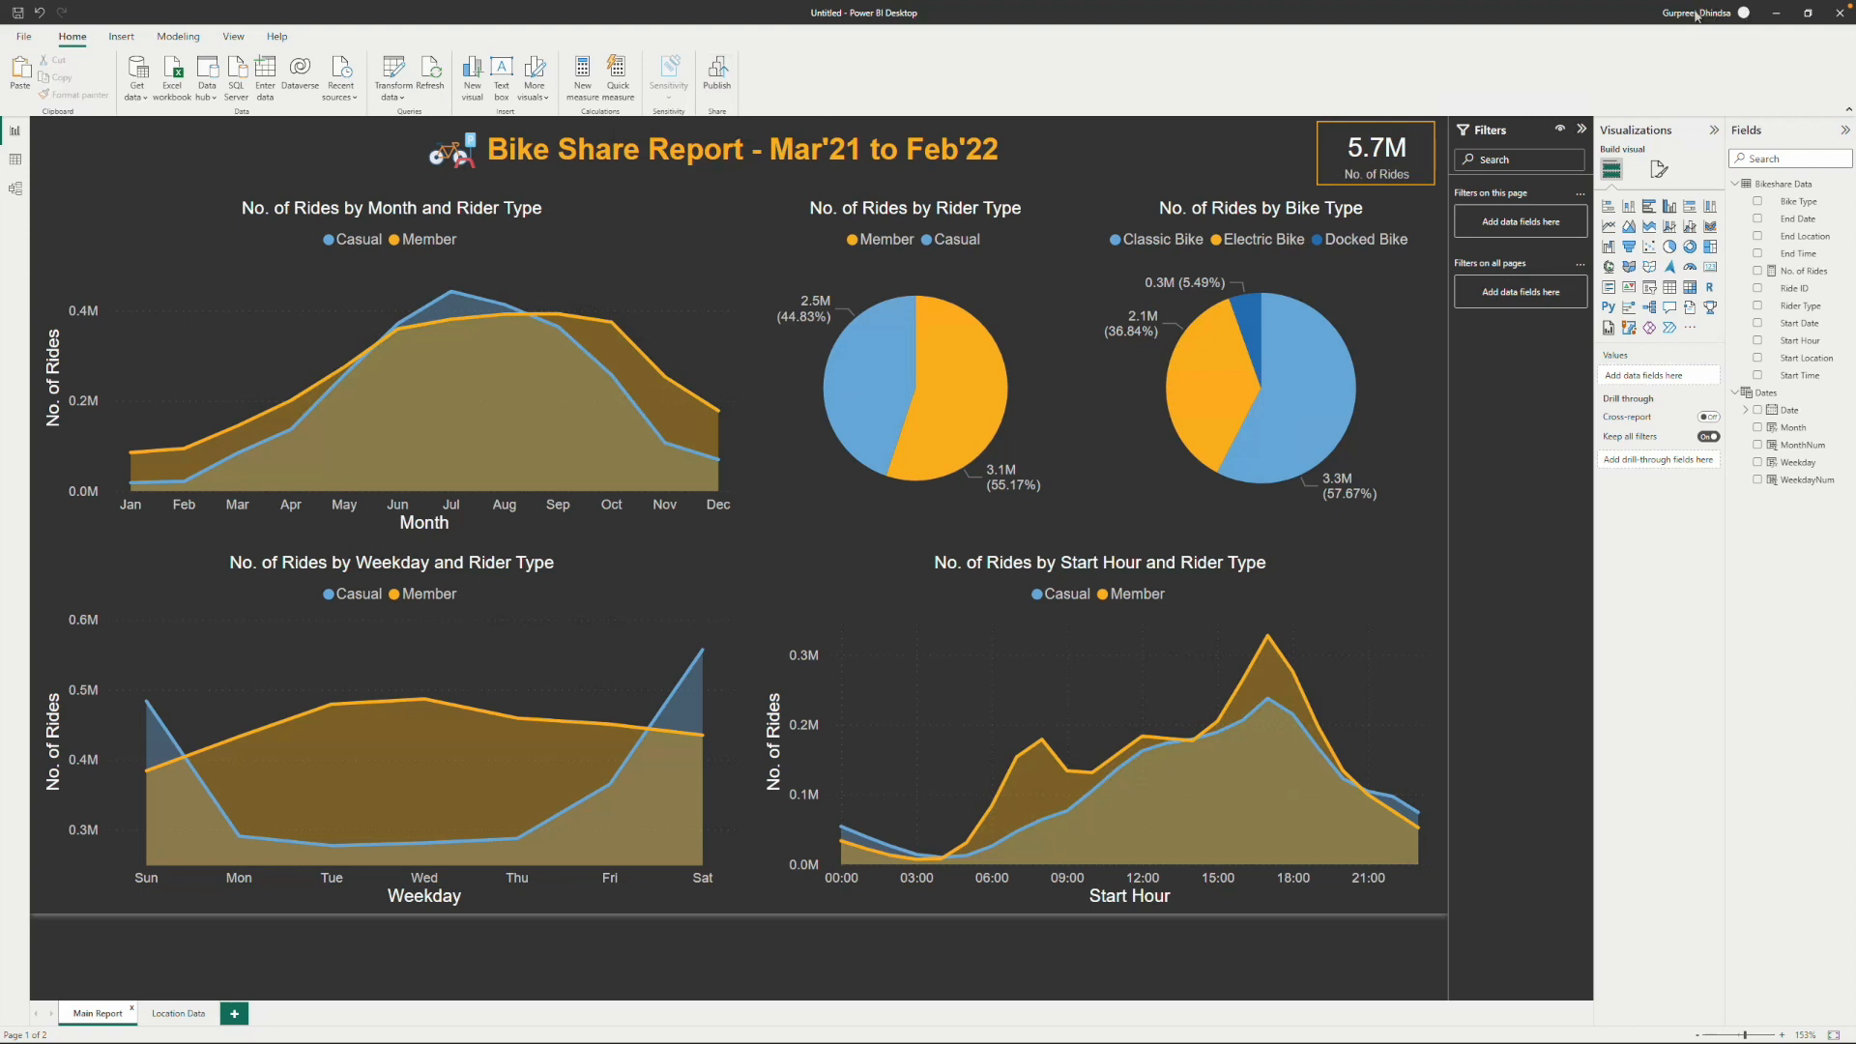
# Start publishing the report and save the file to the Desktop as Bikeshare Report 2022.
pyautogui.click(718, 78)
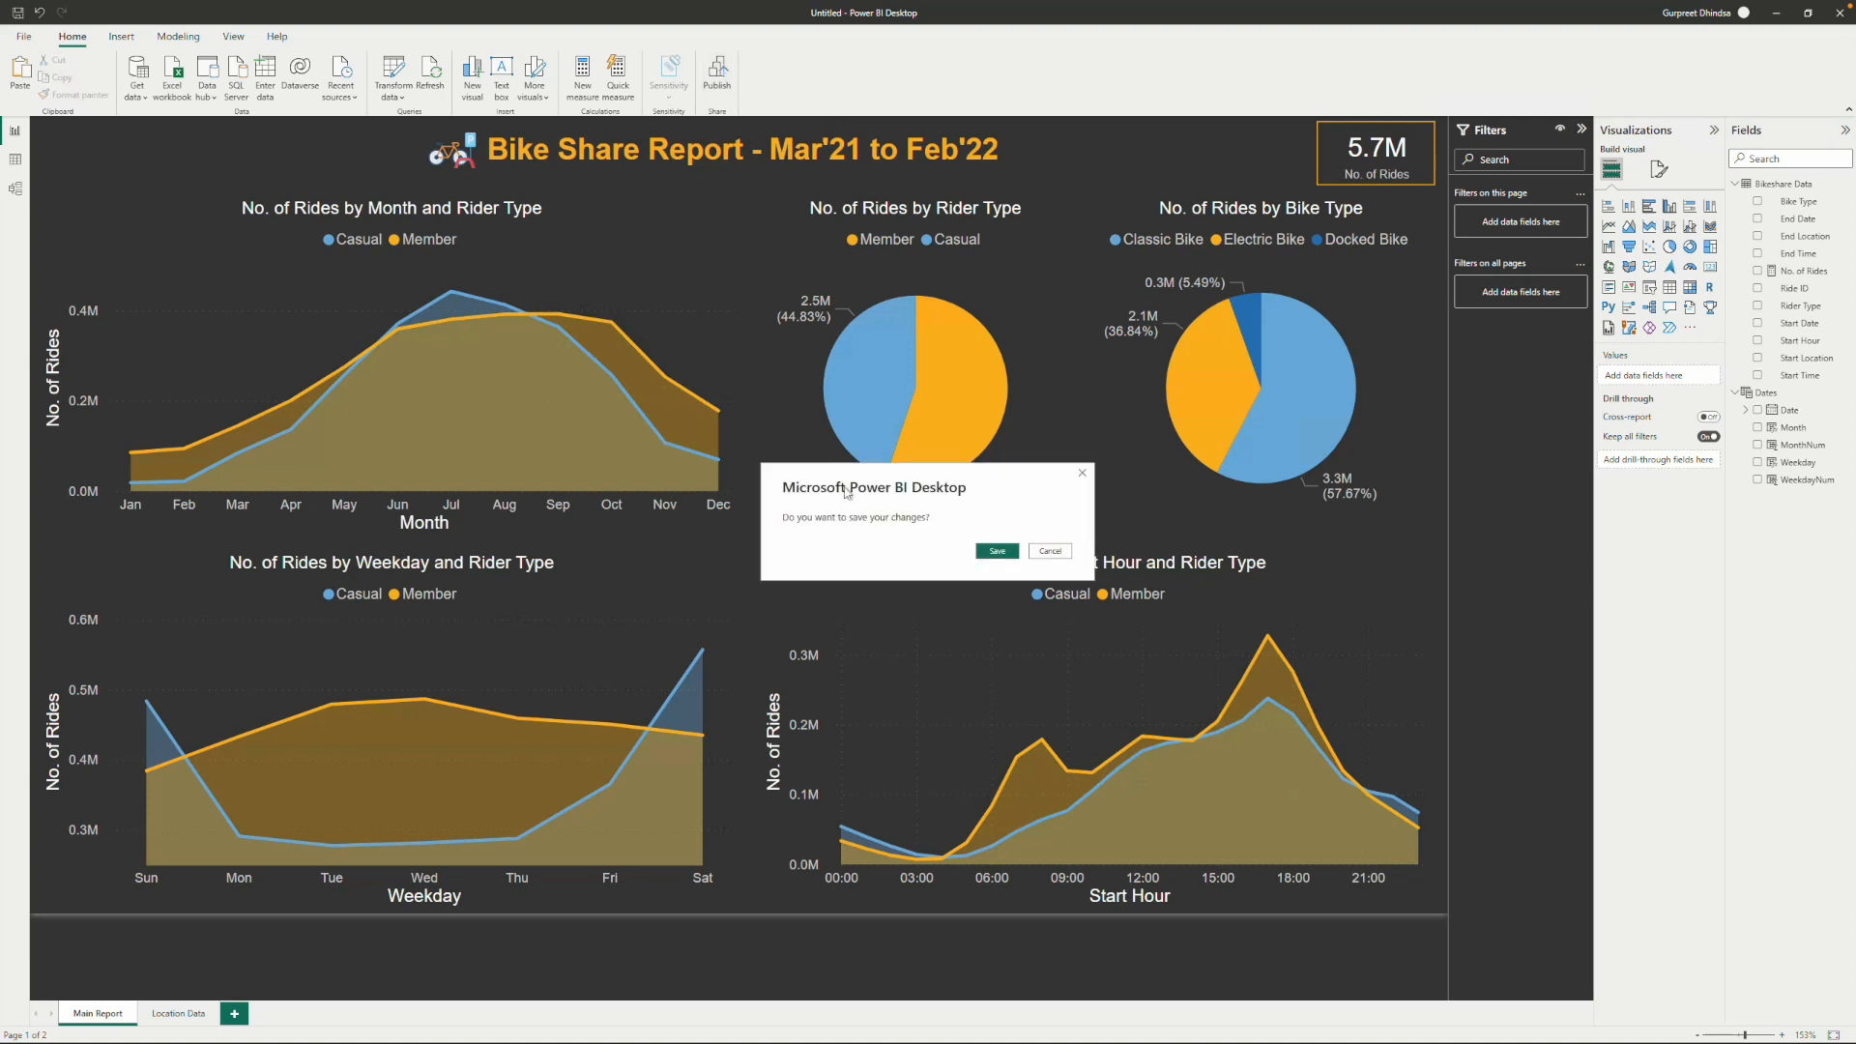
pyautogui.click(996, 552)
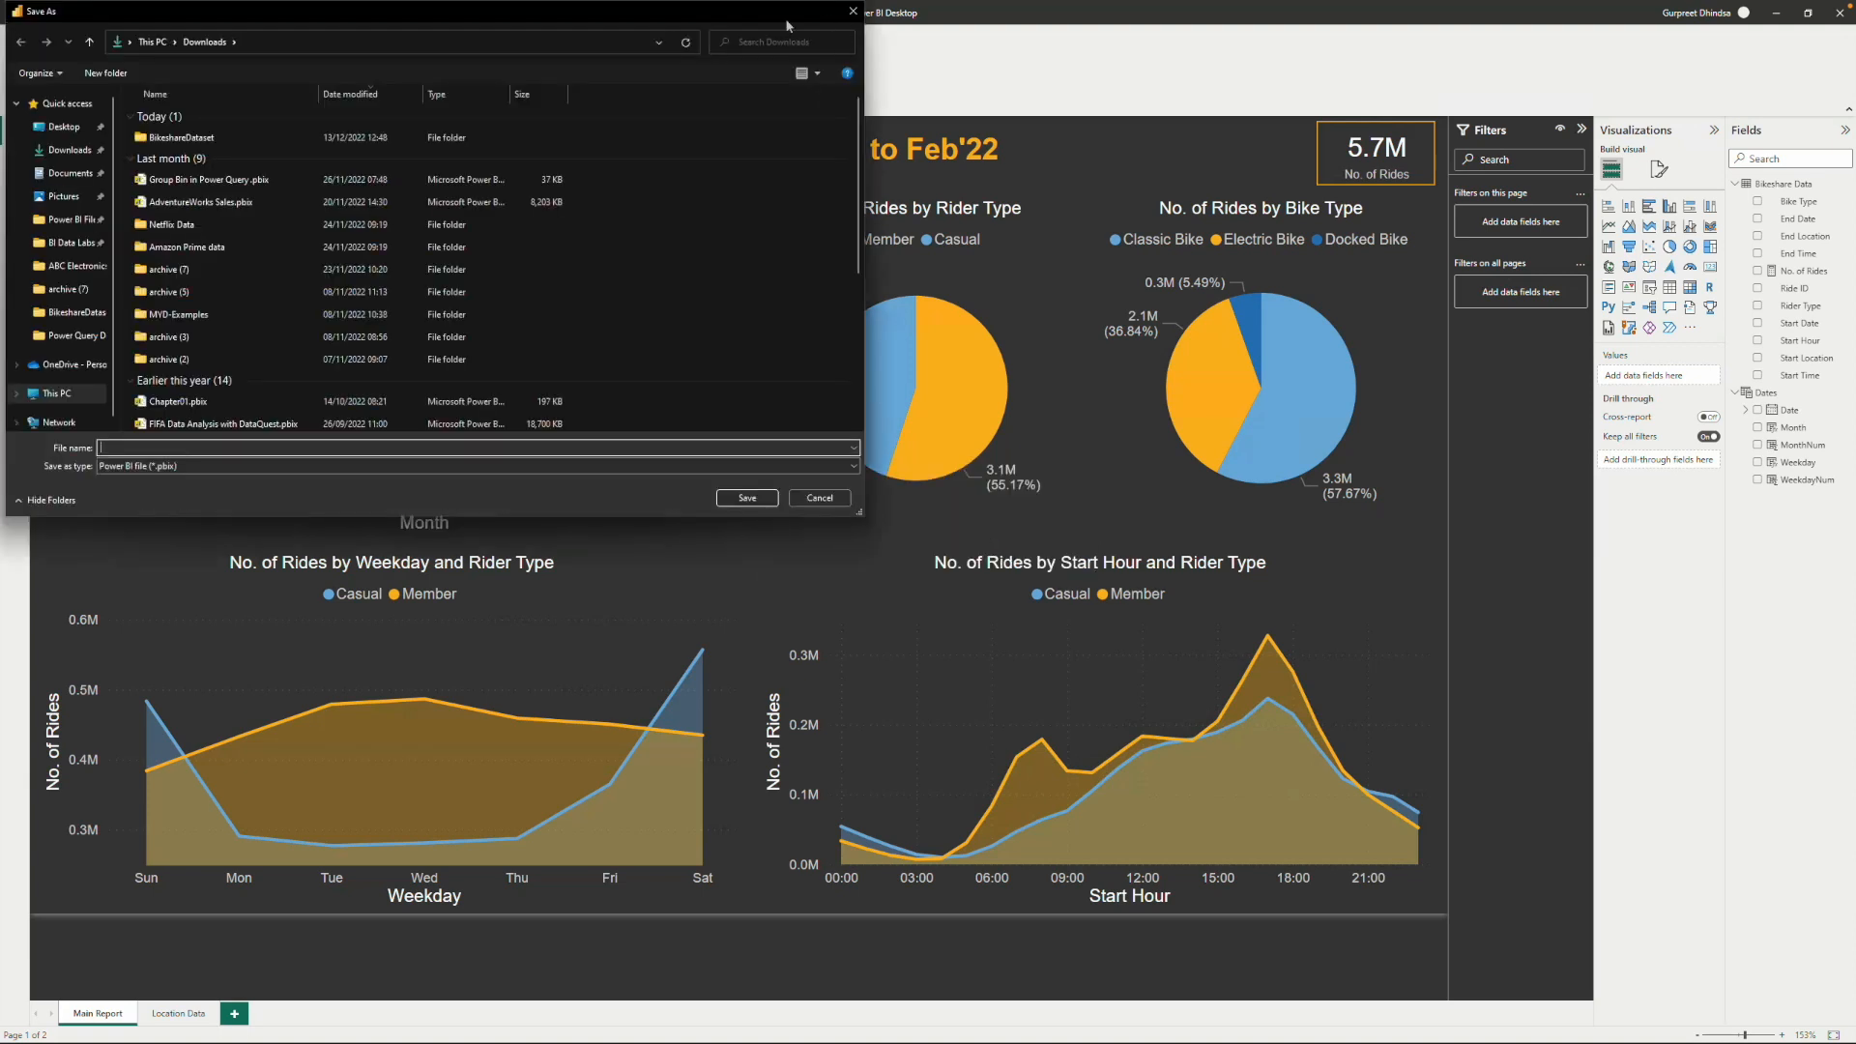
pyautogui.click(66, 127)
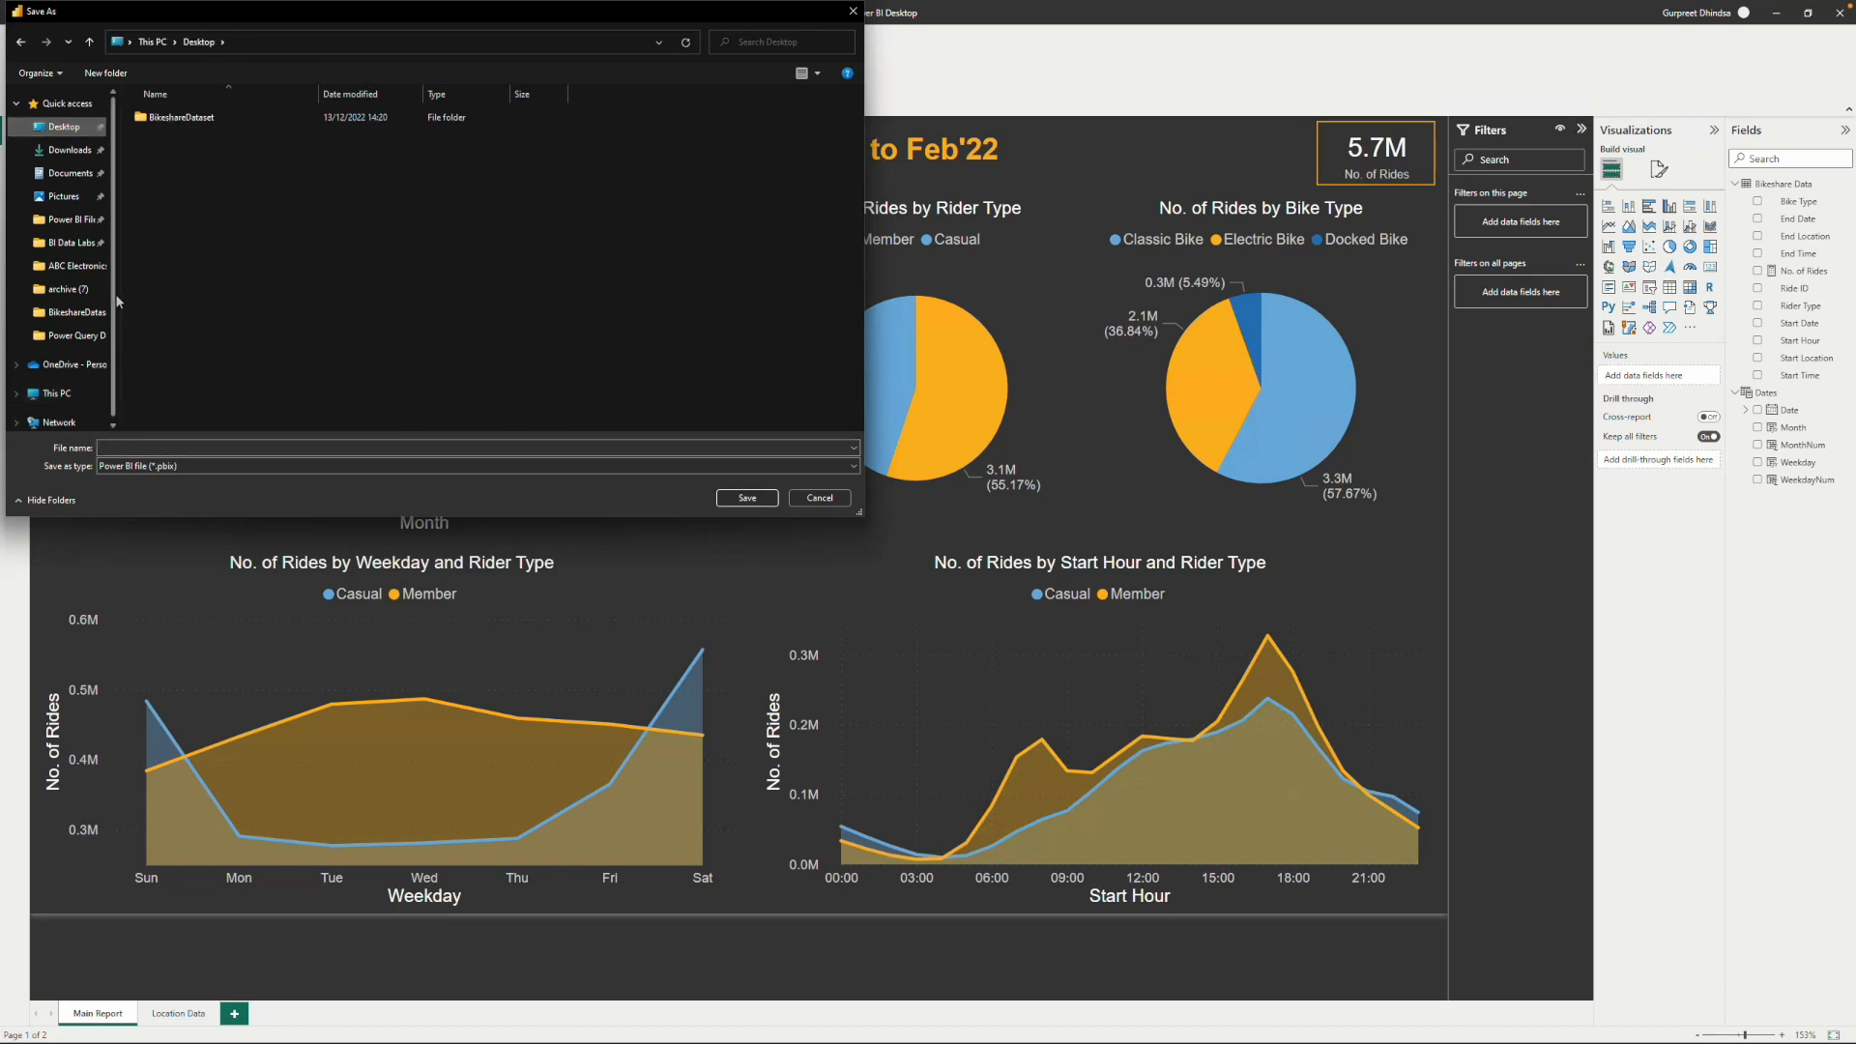
pyautogui.click(128, 446)
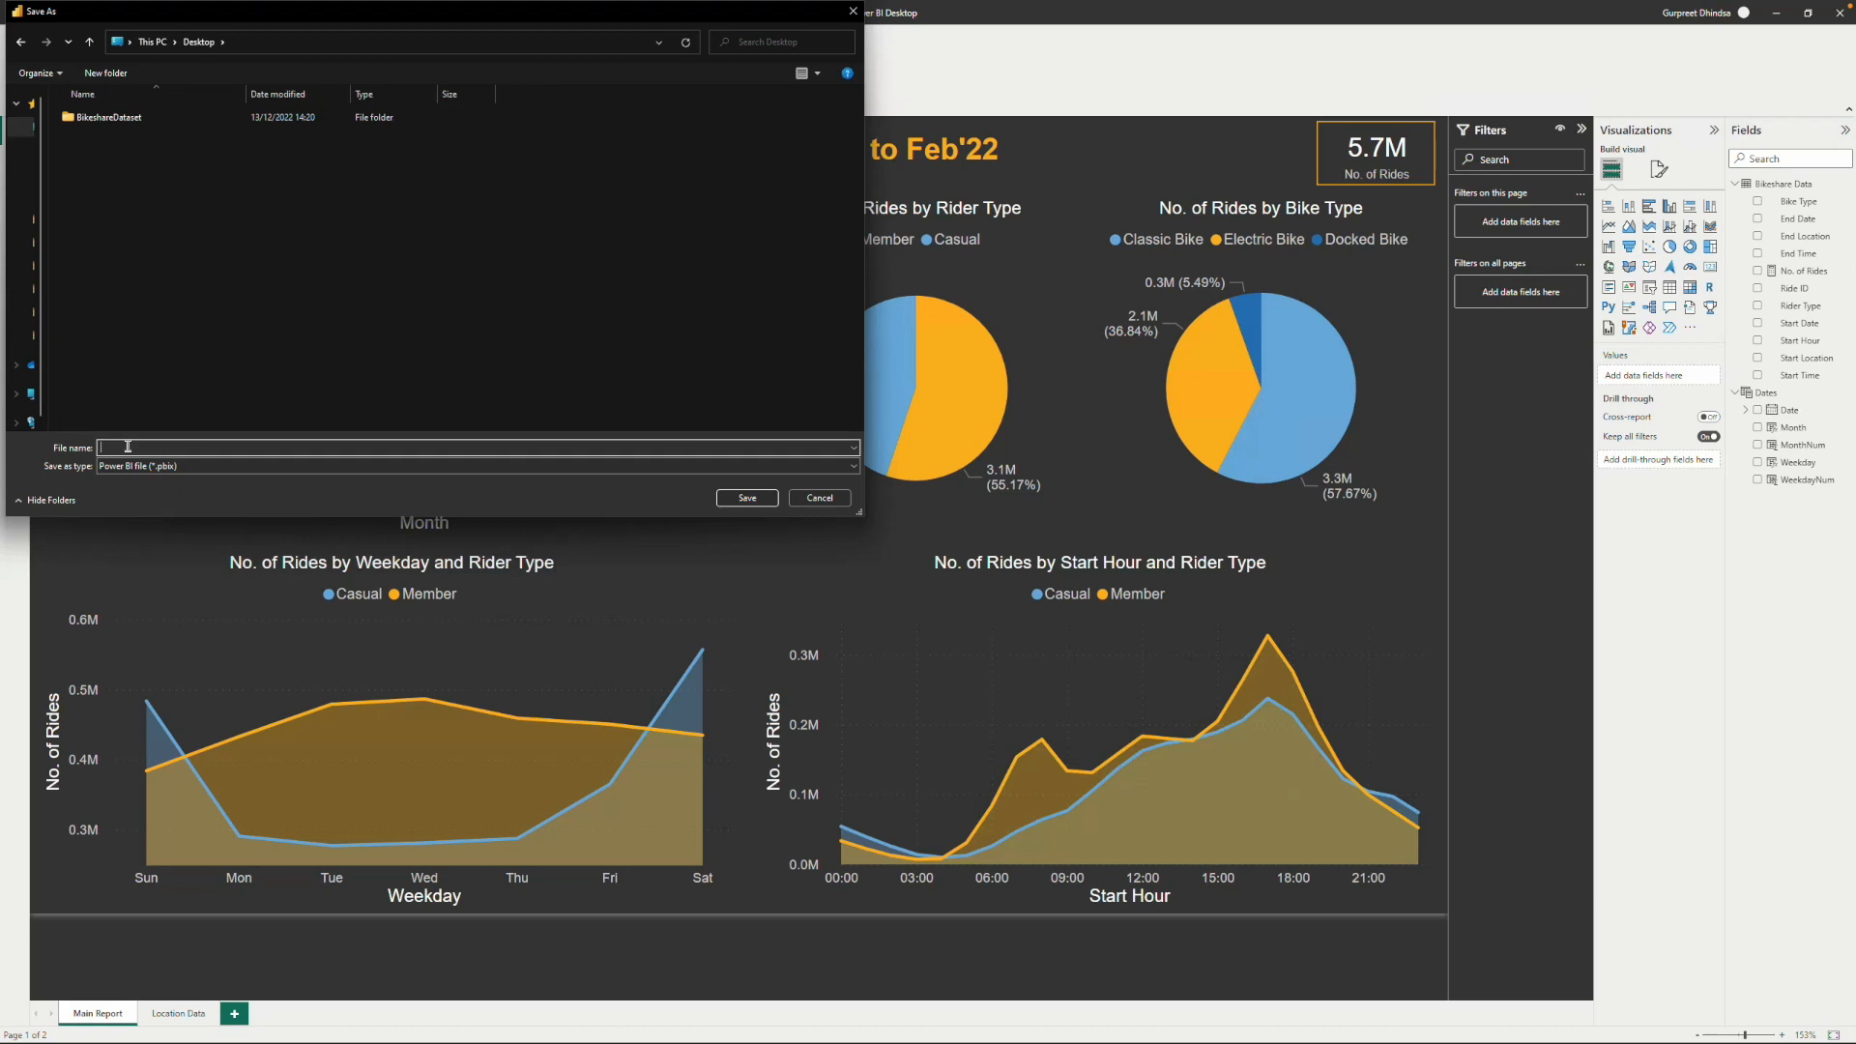
pyautogui.write('Bike')
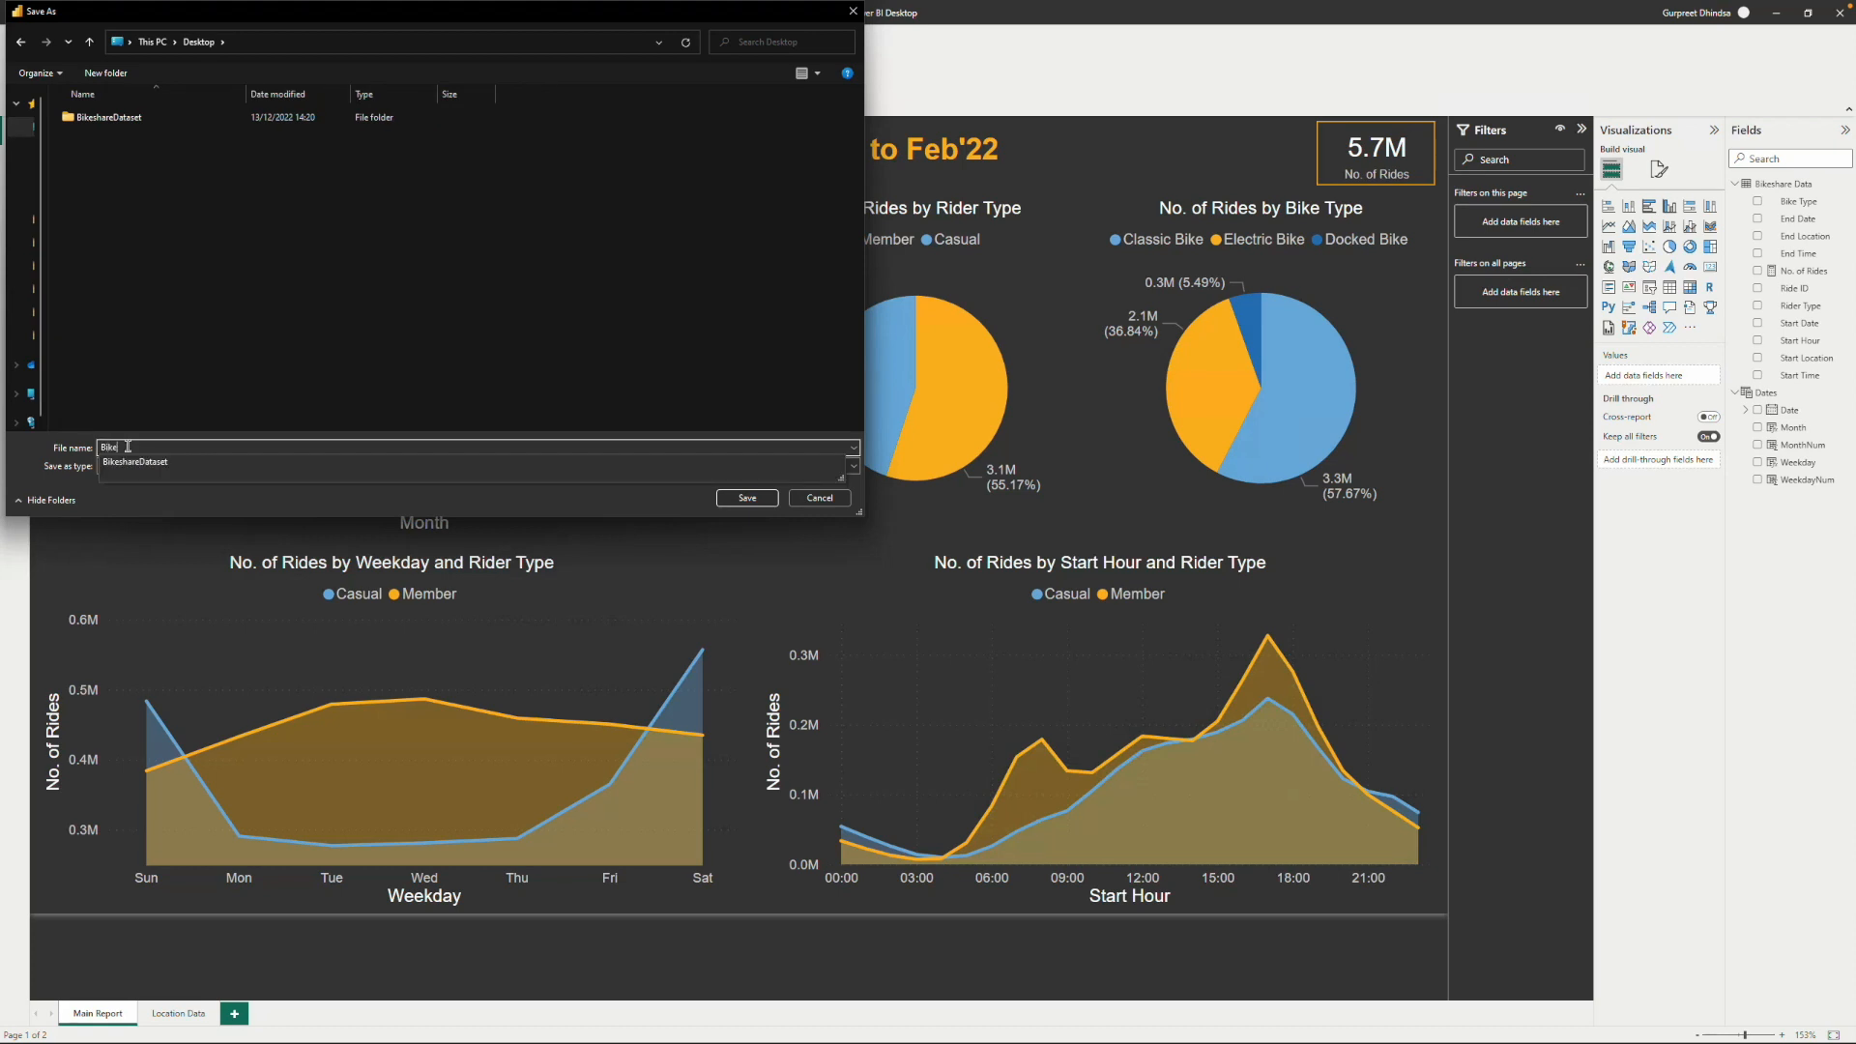
pyautogui.write('share')
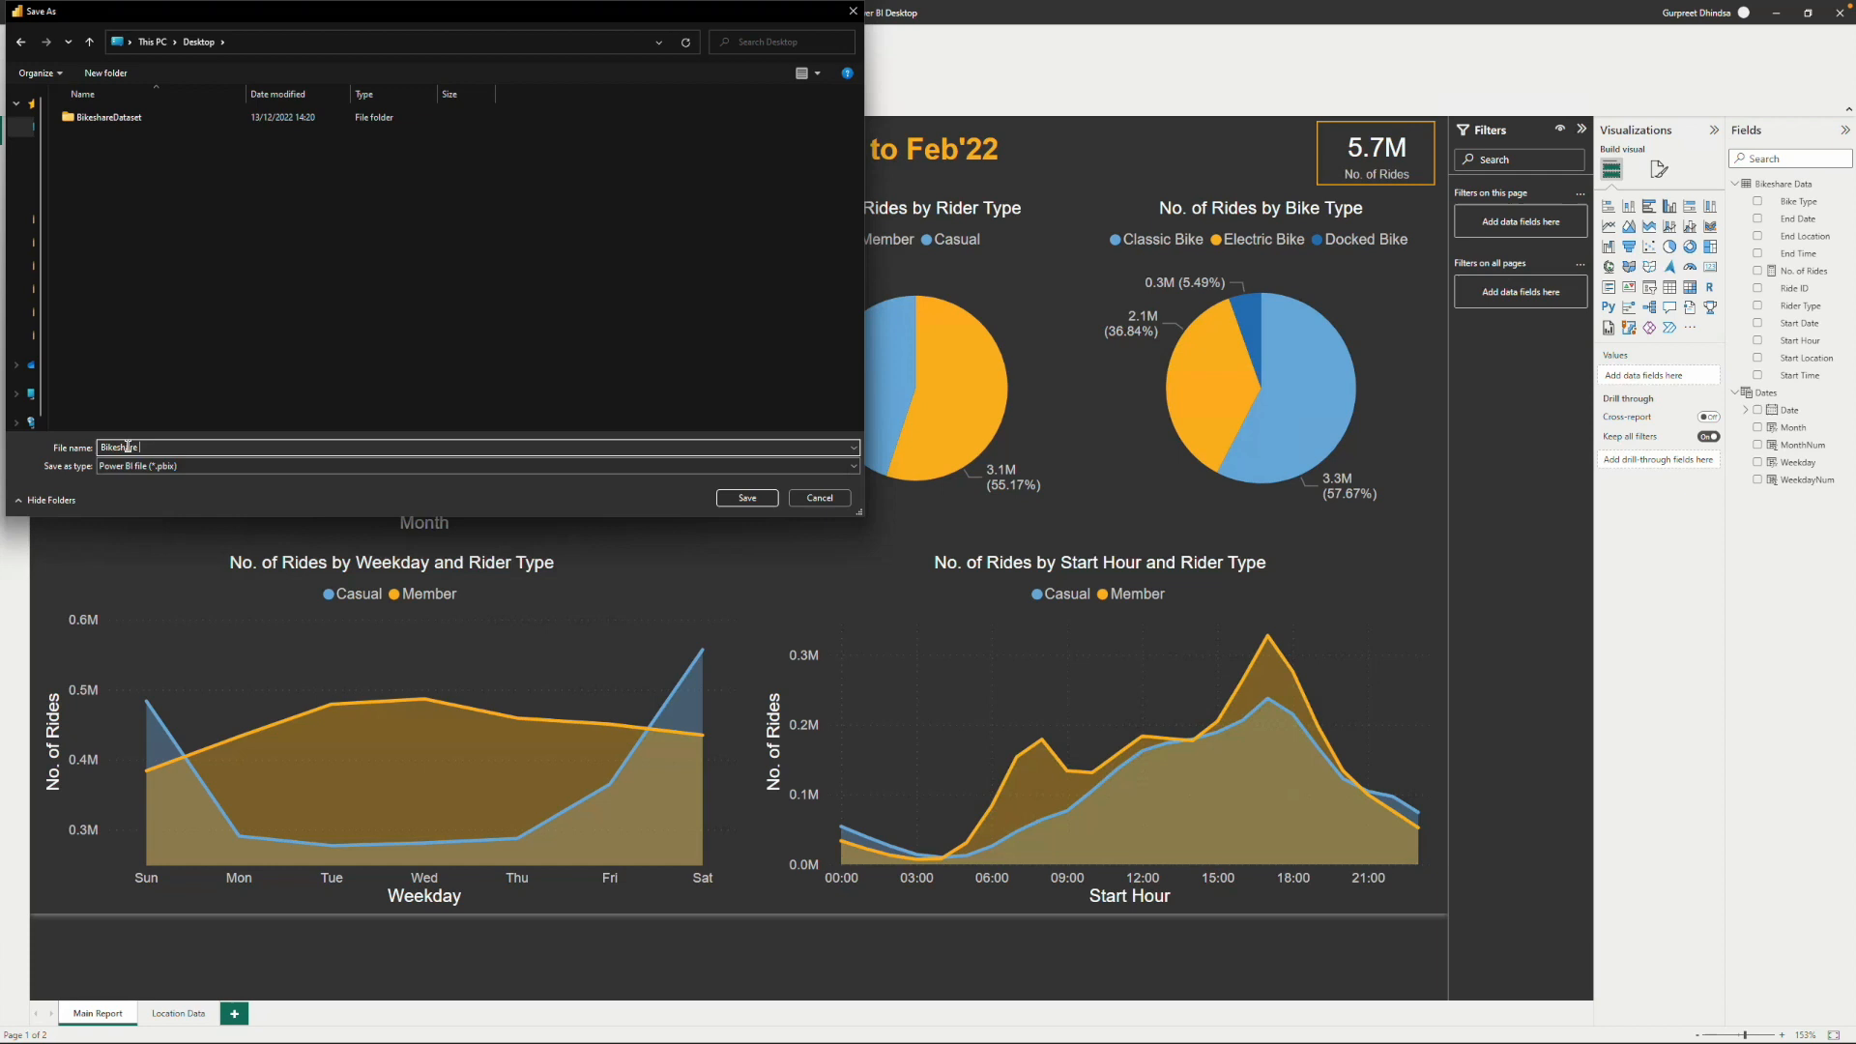
pyautogui.write(' Report 2022')
pyautogui.click(747, 497)
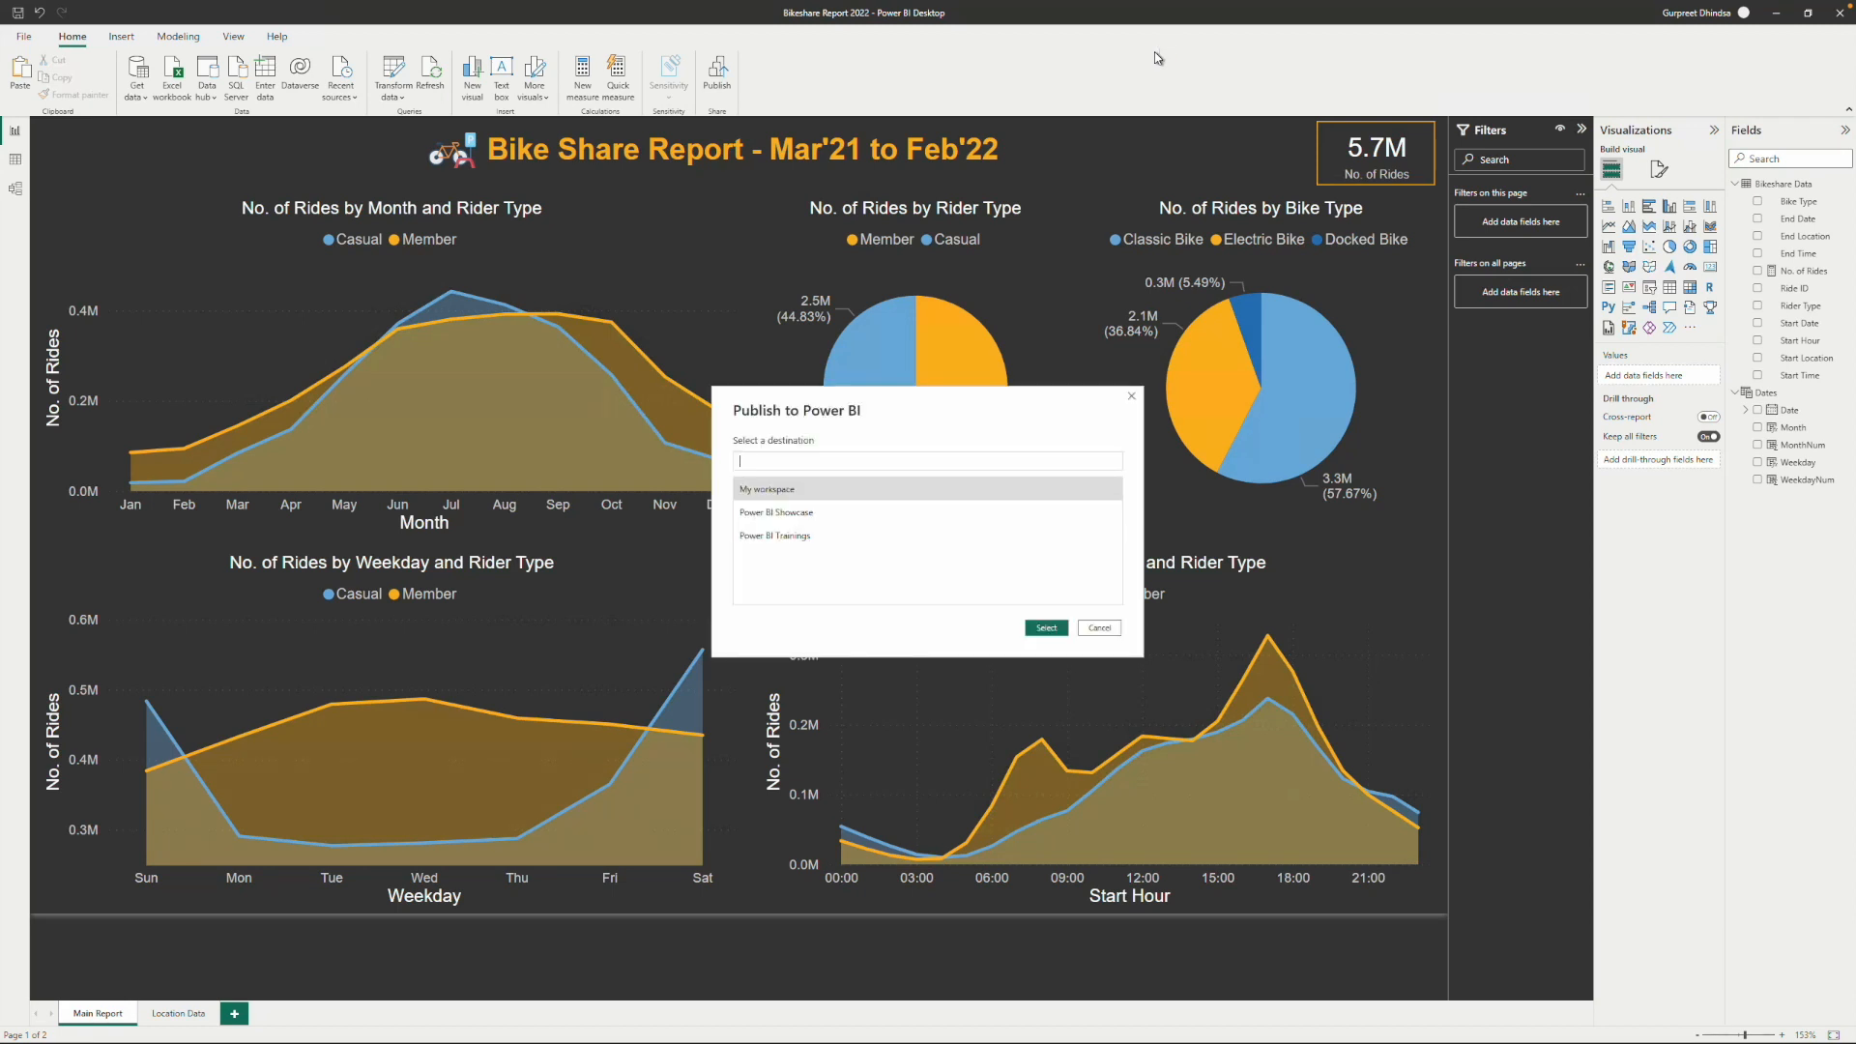
# Publish the report to My workspace and open the published version in the Power BI service.
pyautogui.click(781, 497)
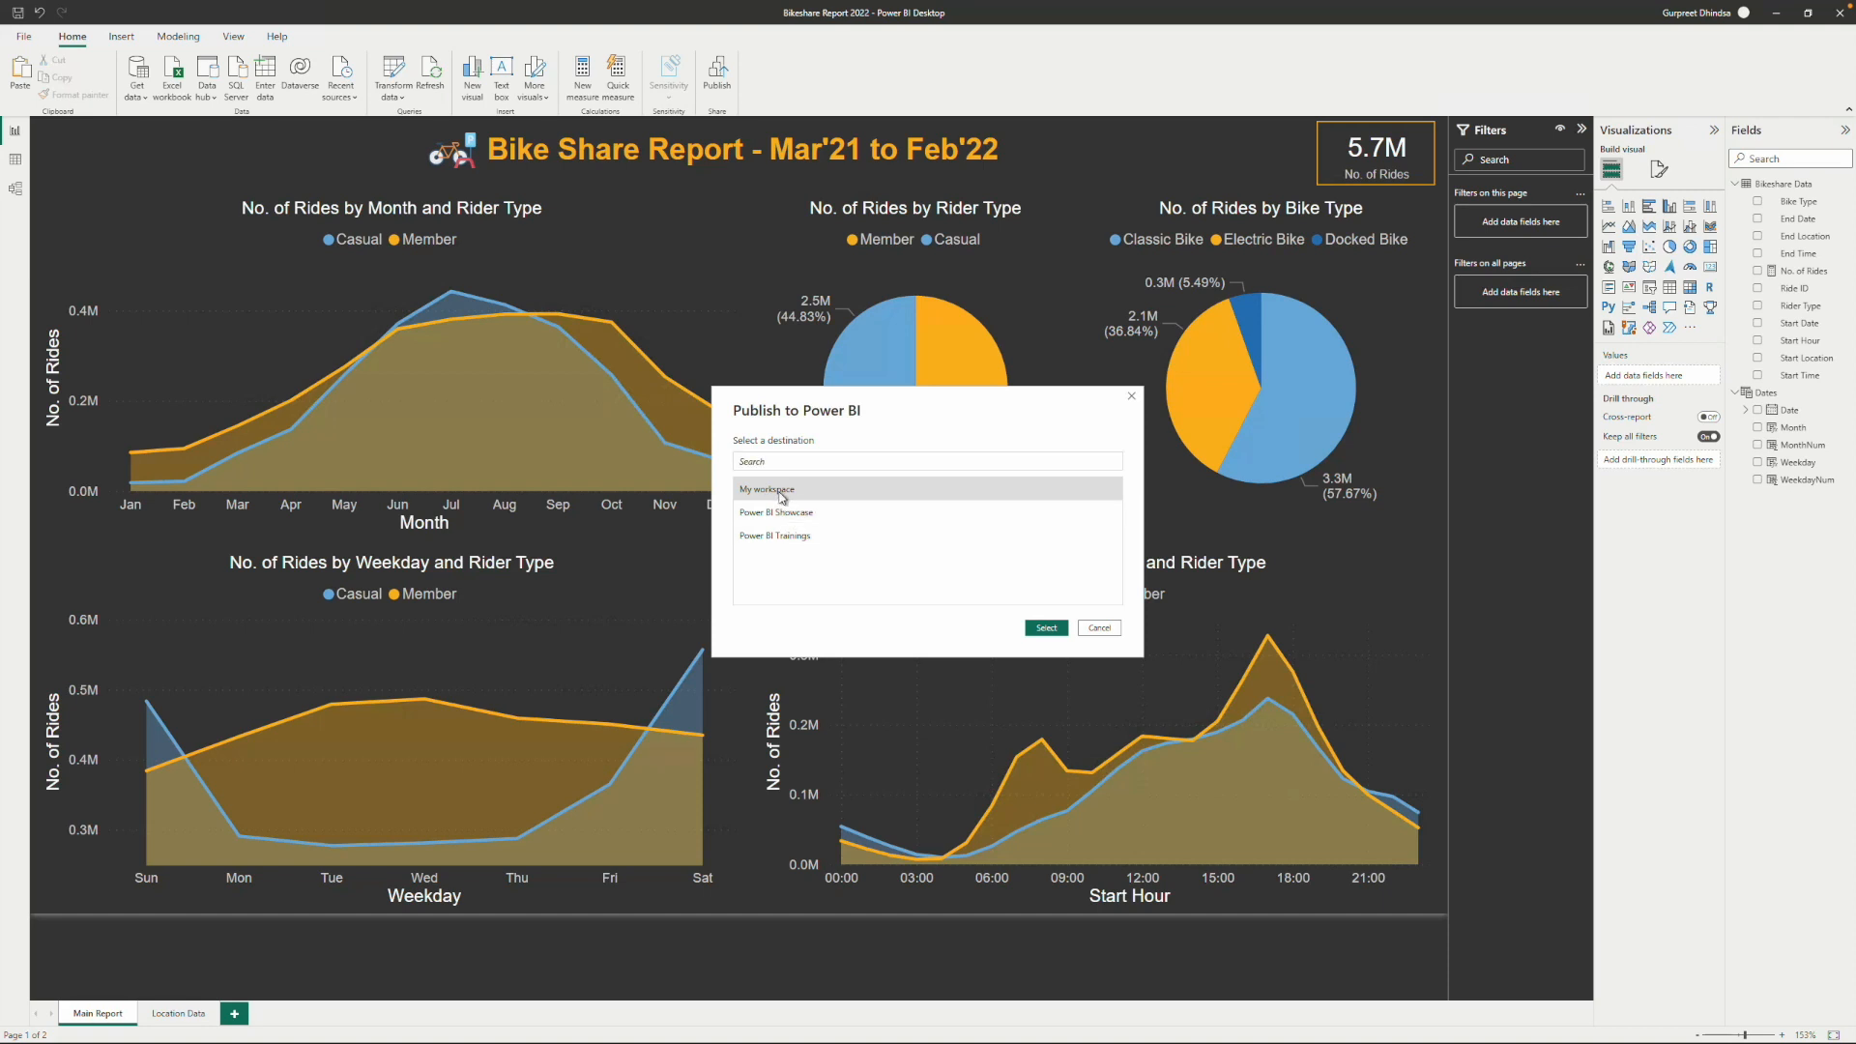
pyautogui.click(1044, 629)
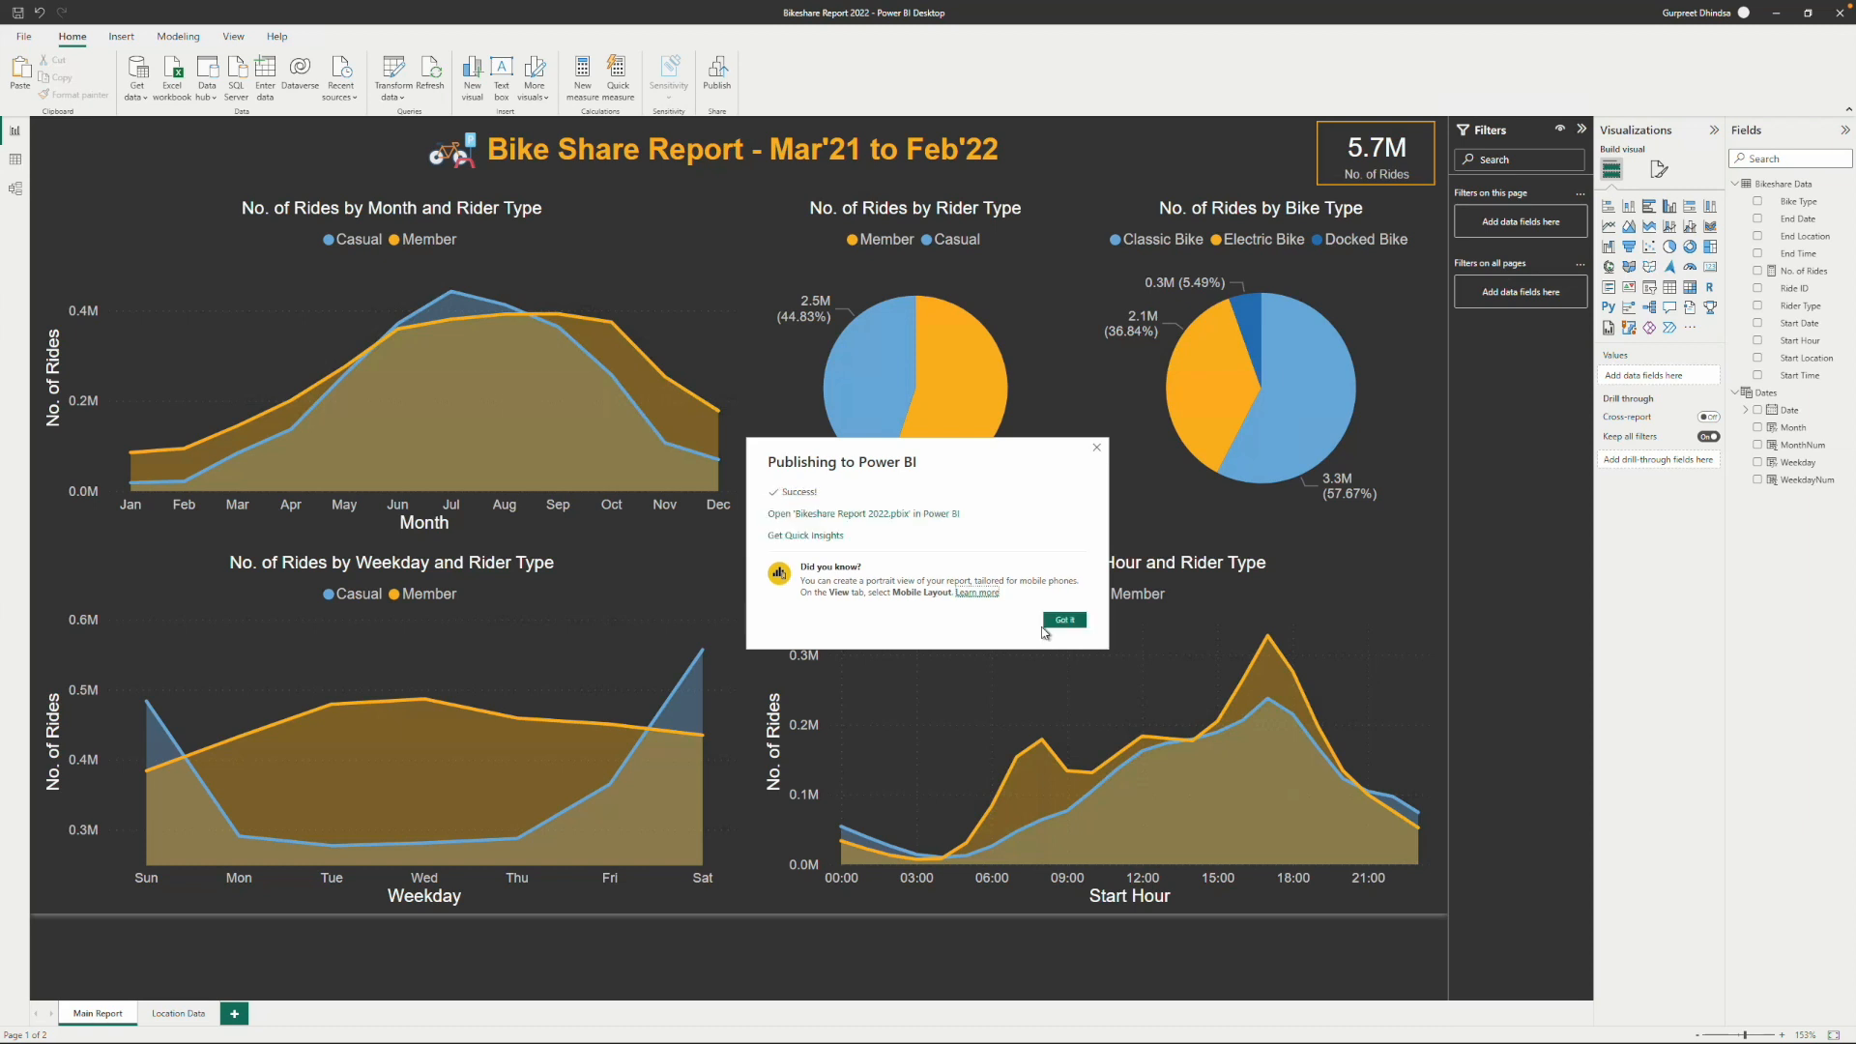
pyautogui.click(831, 515)
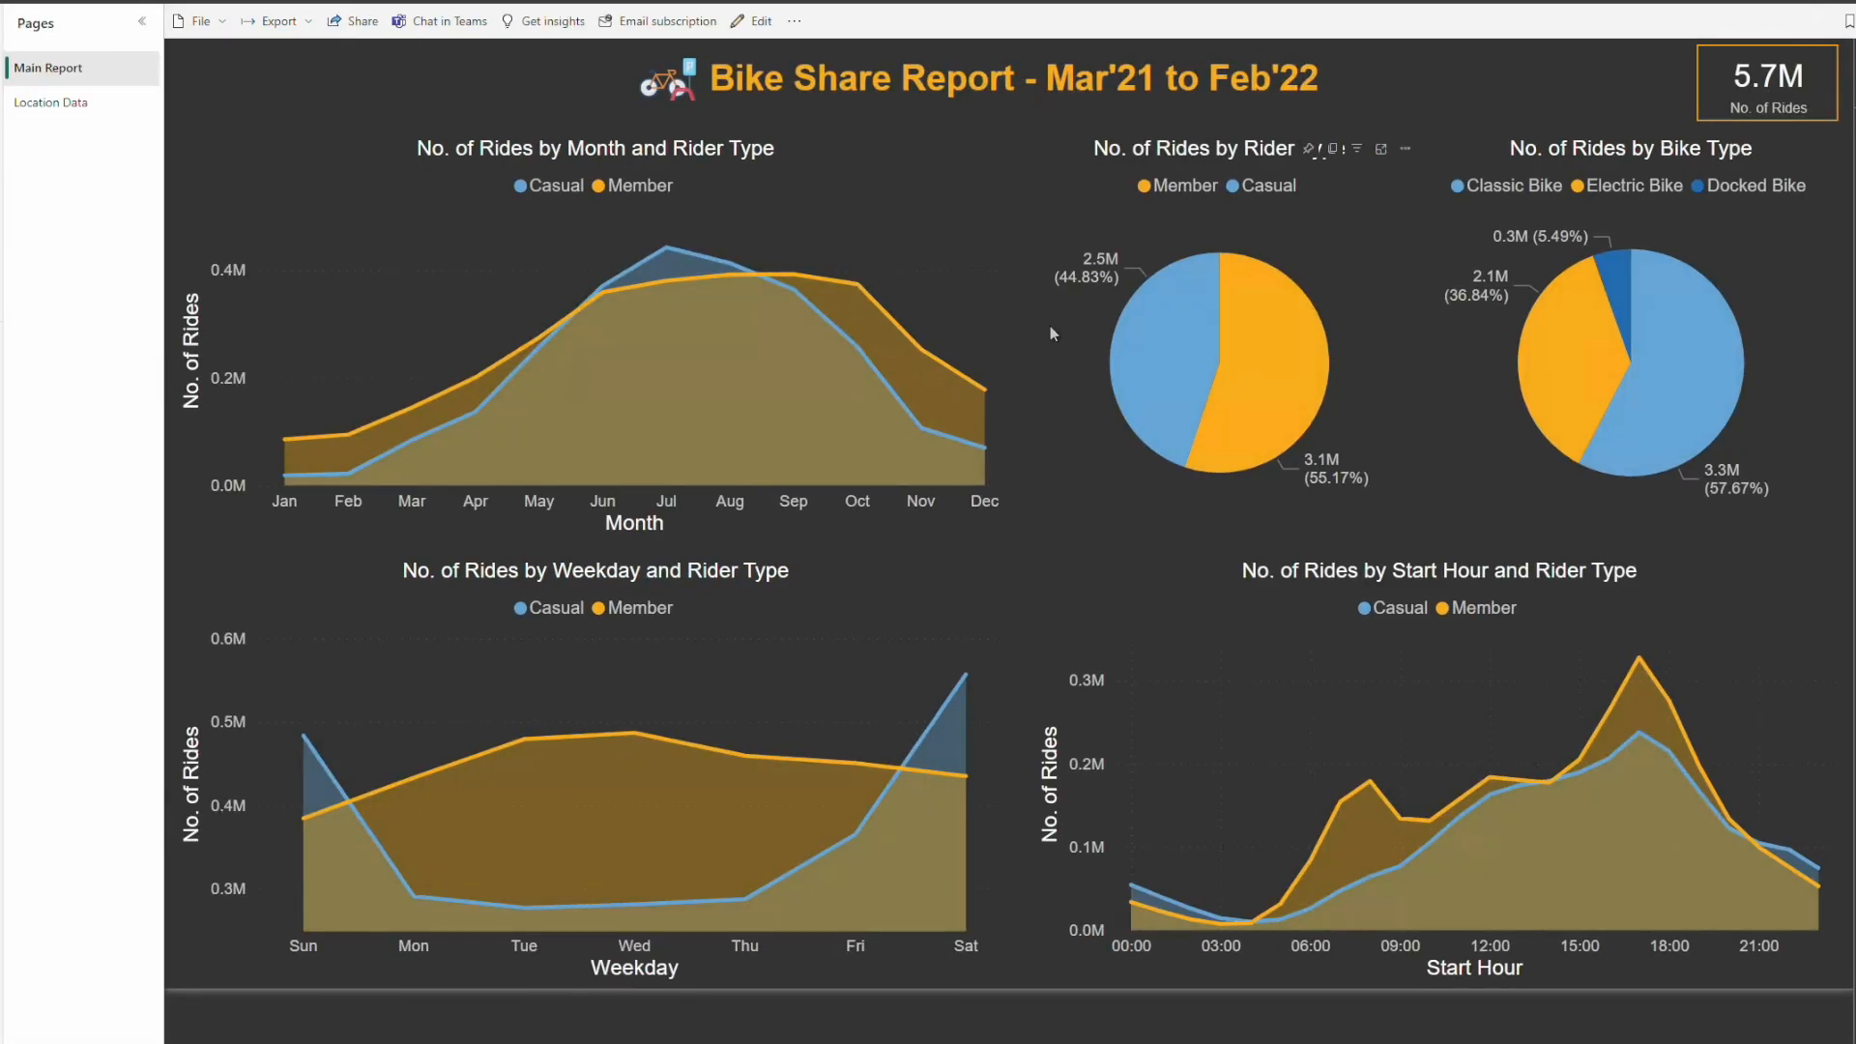
# Test the Casual cross-filter in the published report's Rider Type pie chart, clear it, and view the Location Data page before returning to Main Report.
pyautogui.click(1179, 333)
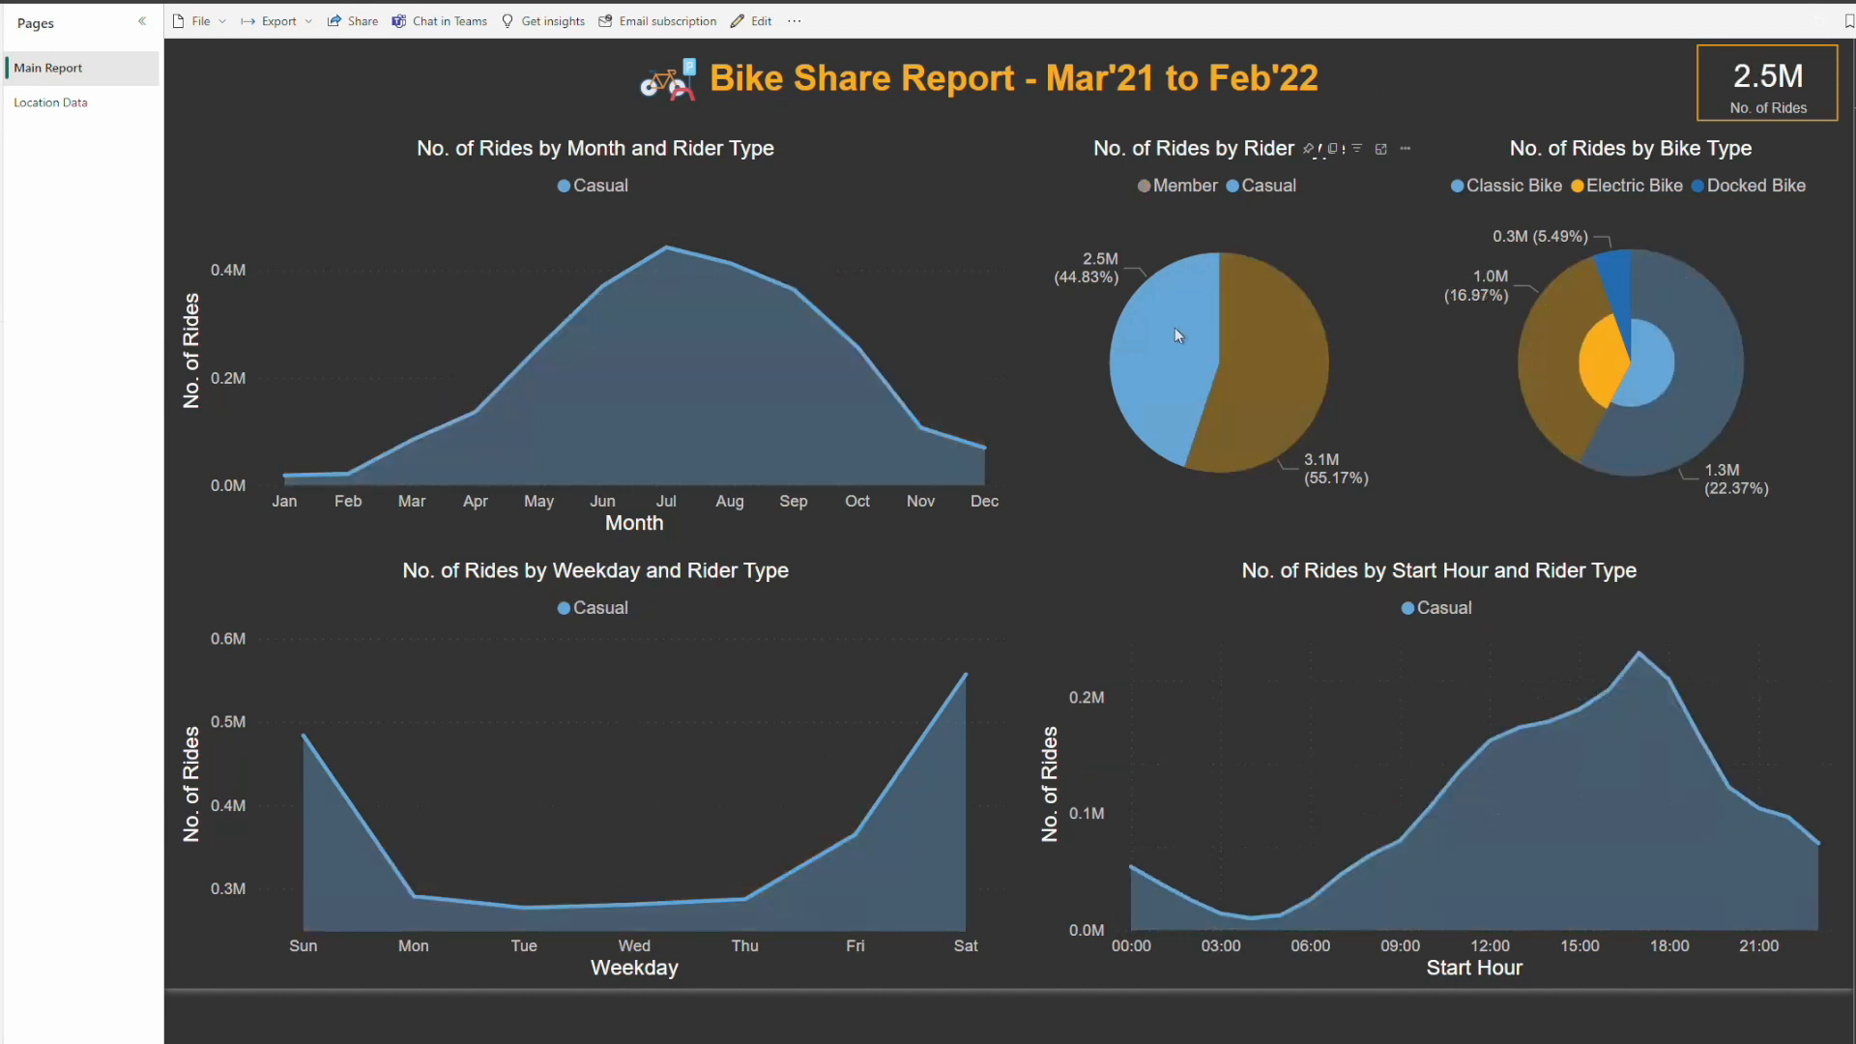
pyautogui.click(1179, 331)
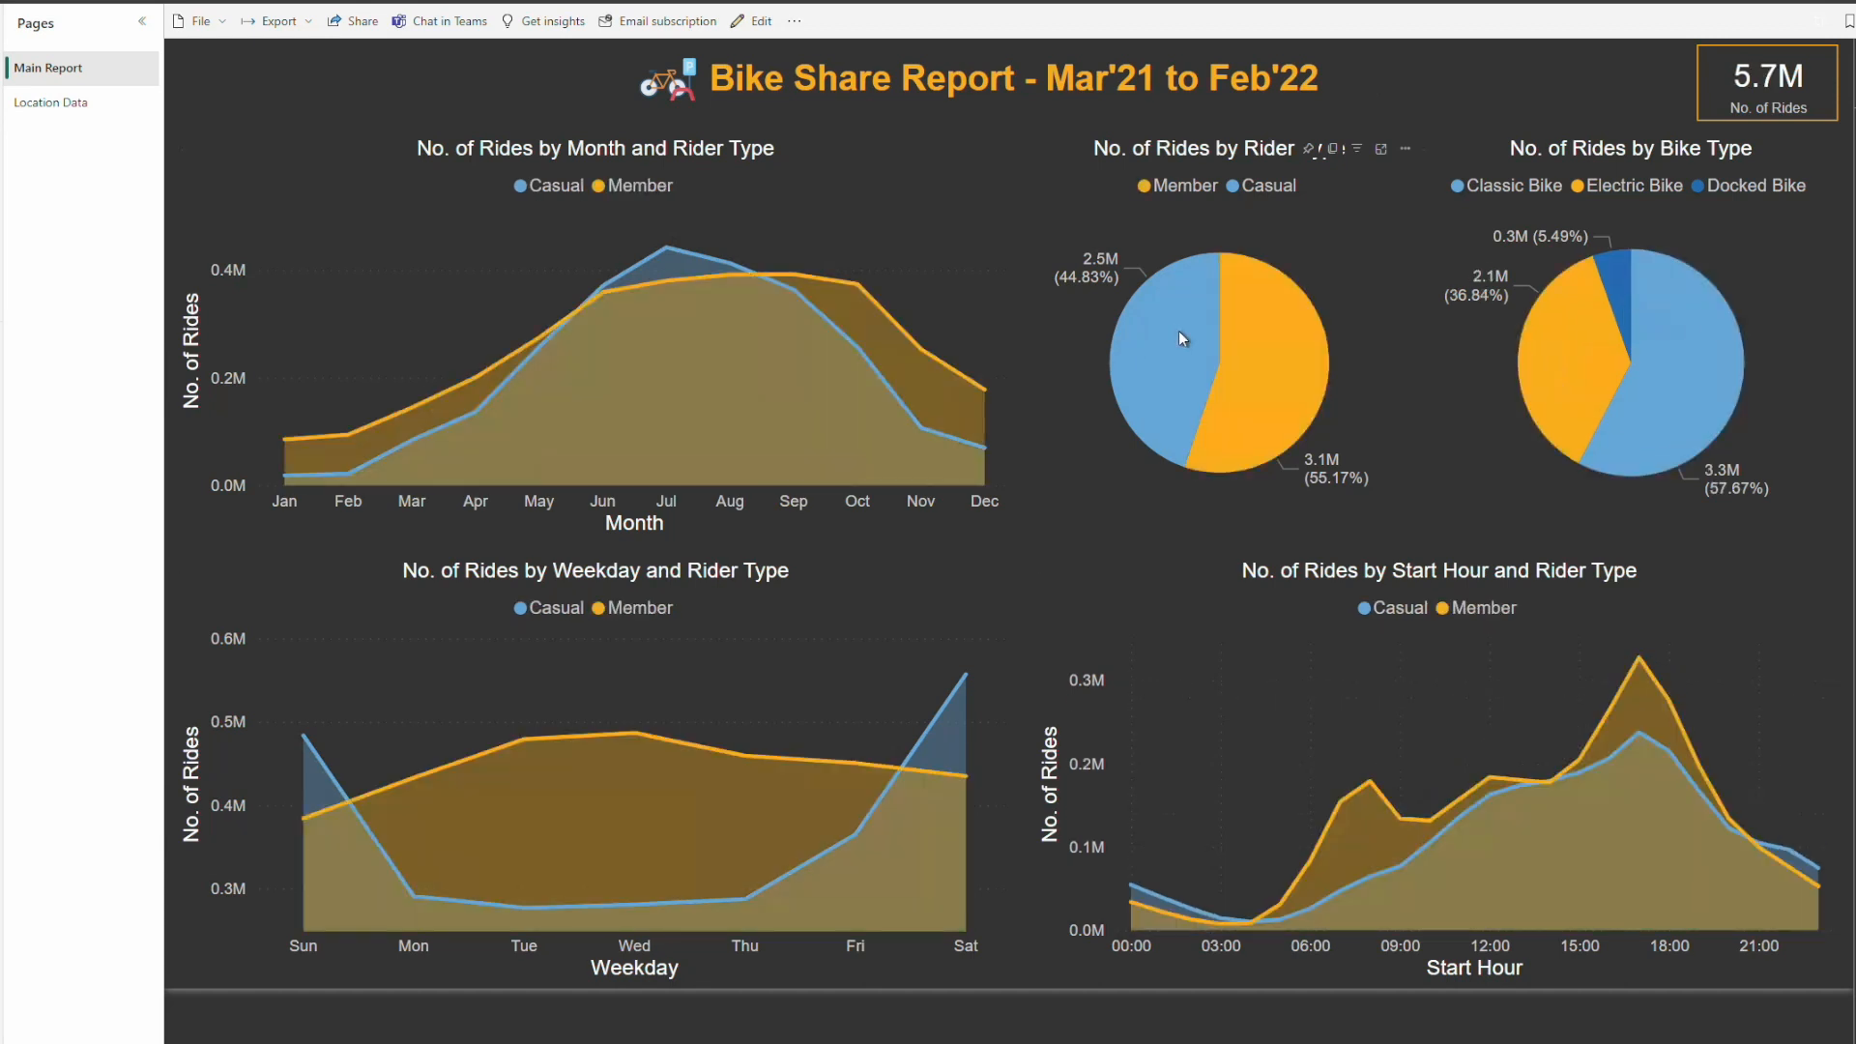
pyautogui.click(54, 105)
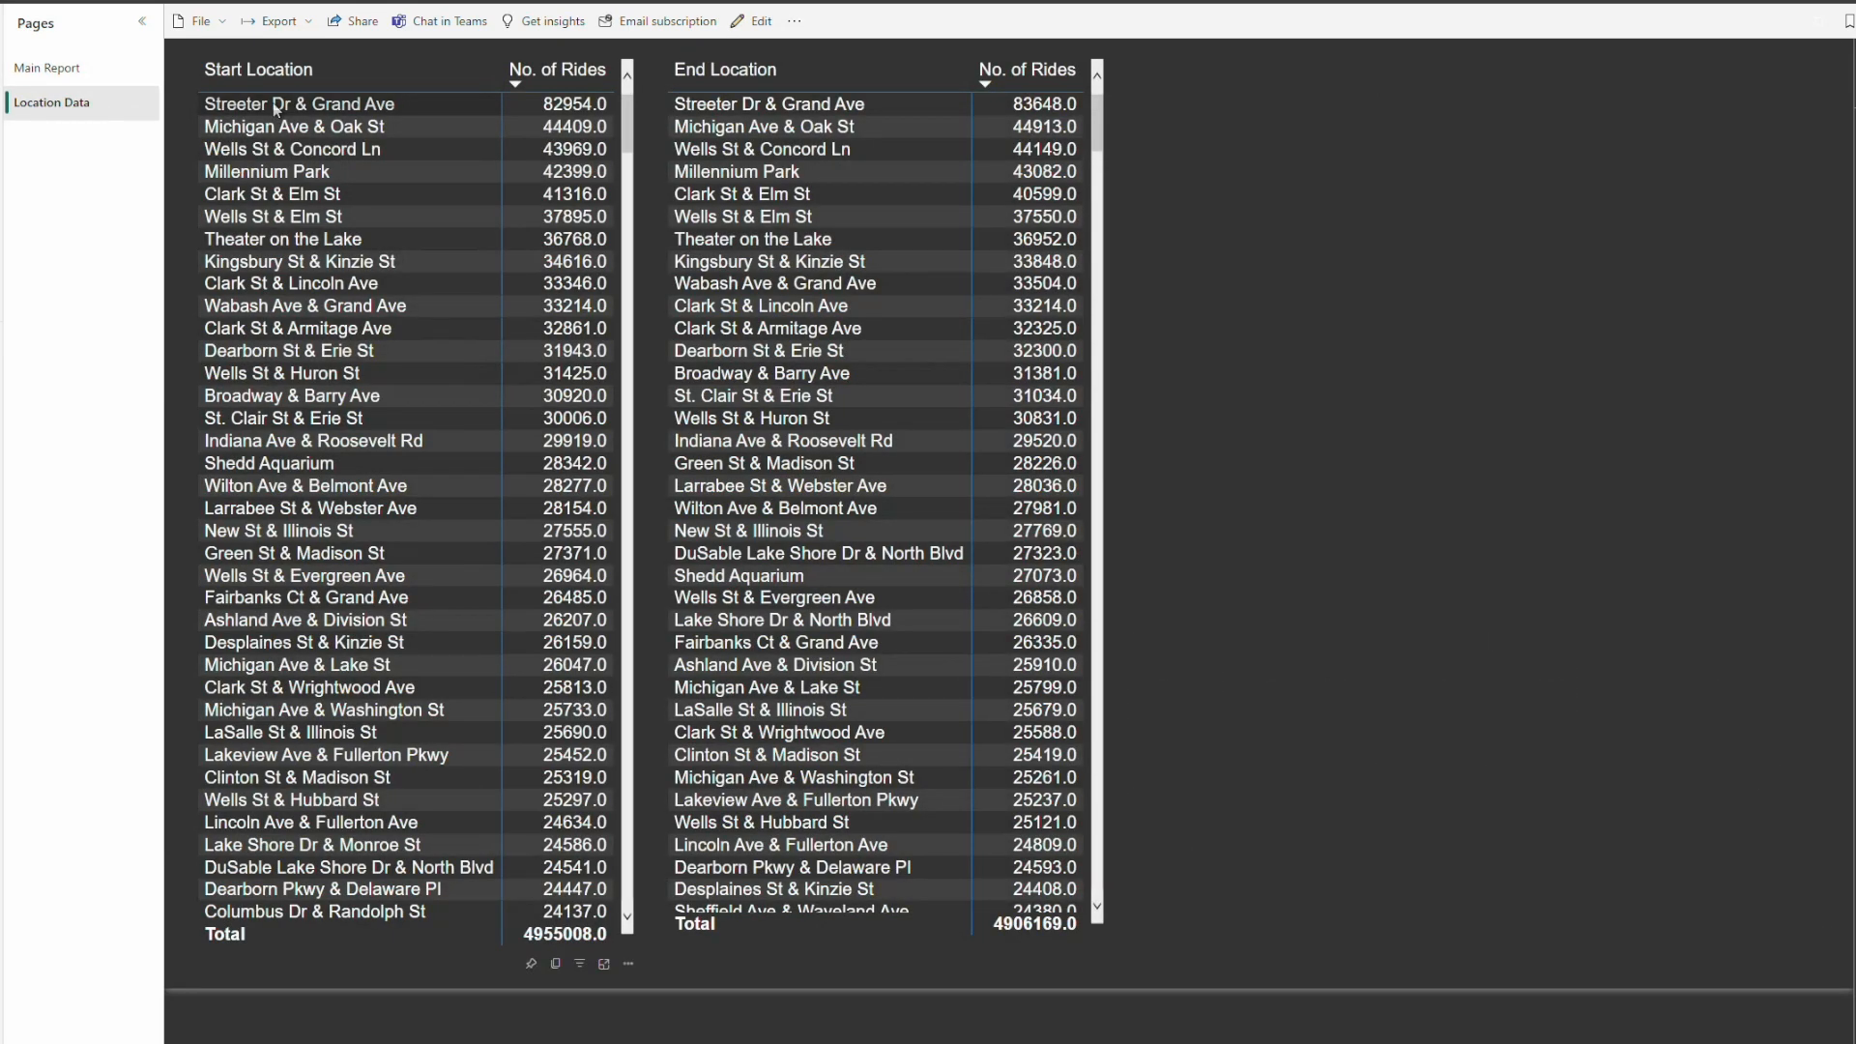
pyautogui.click(78, 73)
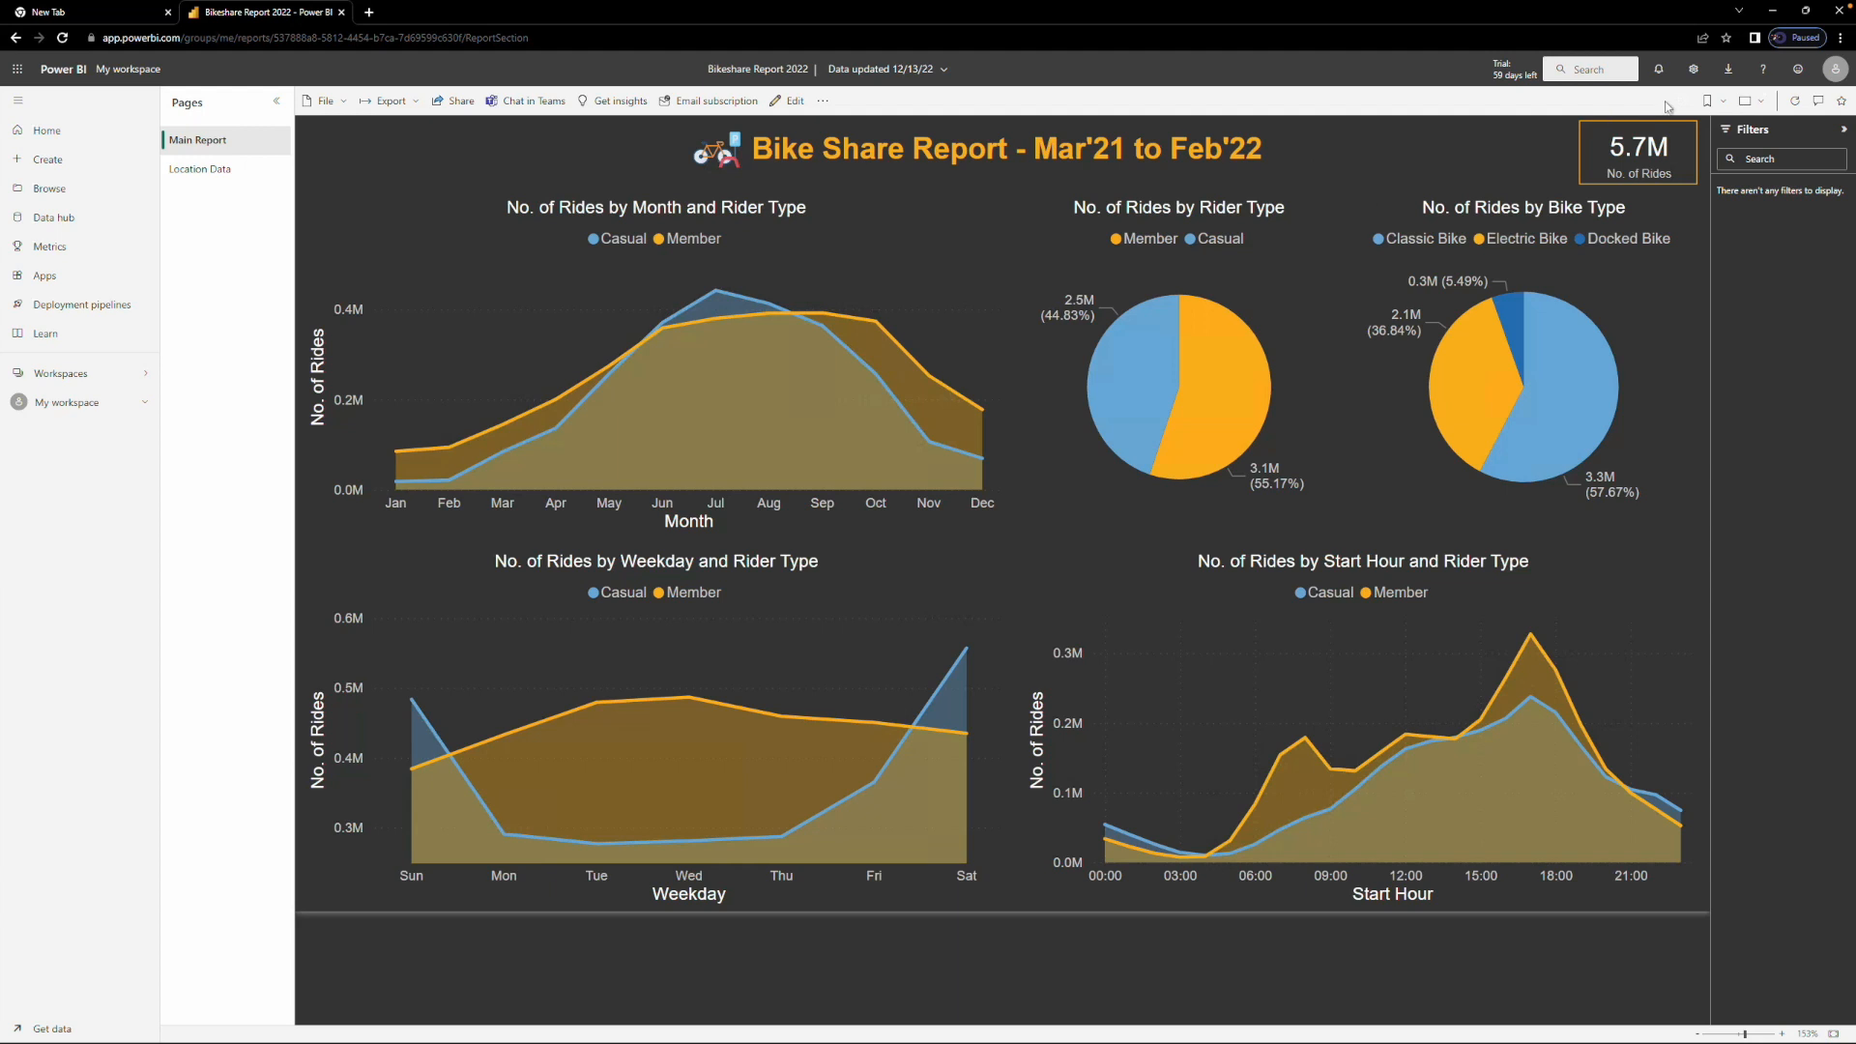
# Switch back to Power BI Desktop and dismiss the publishing message.
pyautogui.click(1772, 11)
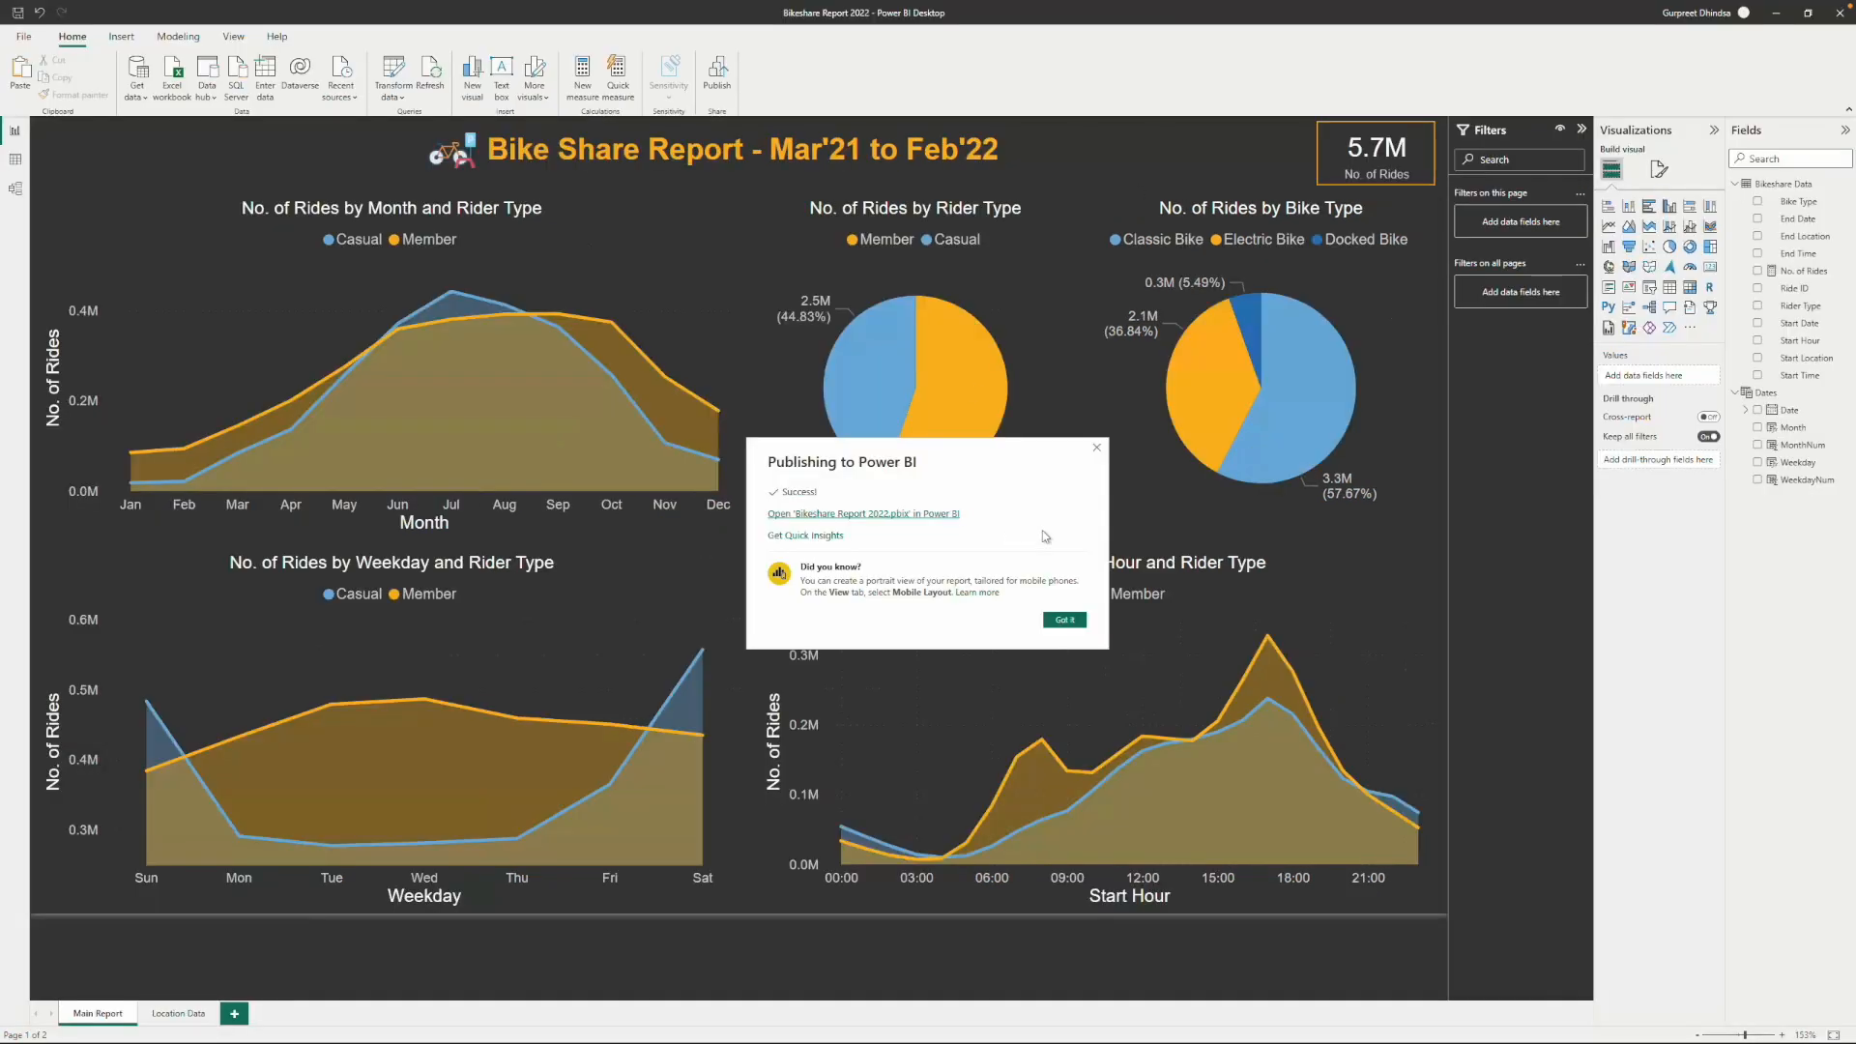
pyautogui.click(1067, 619)
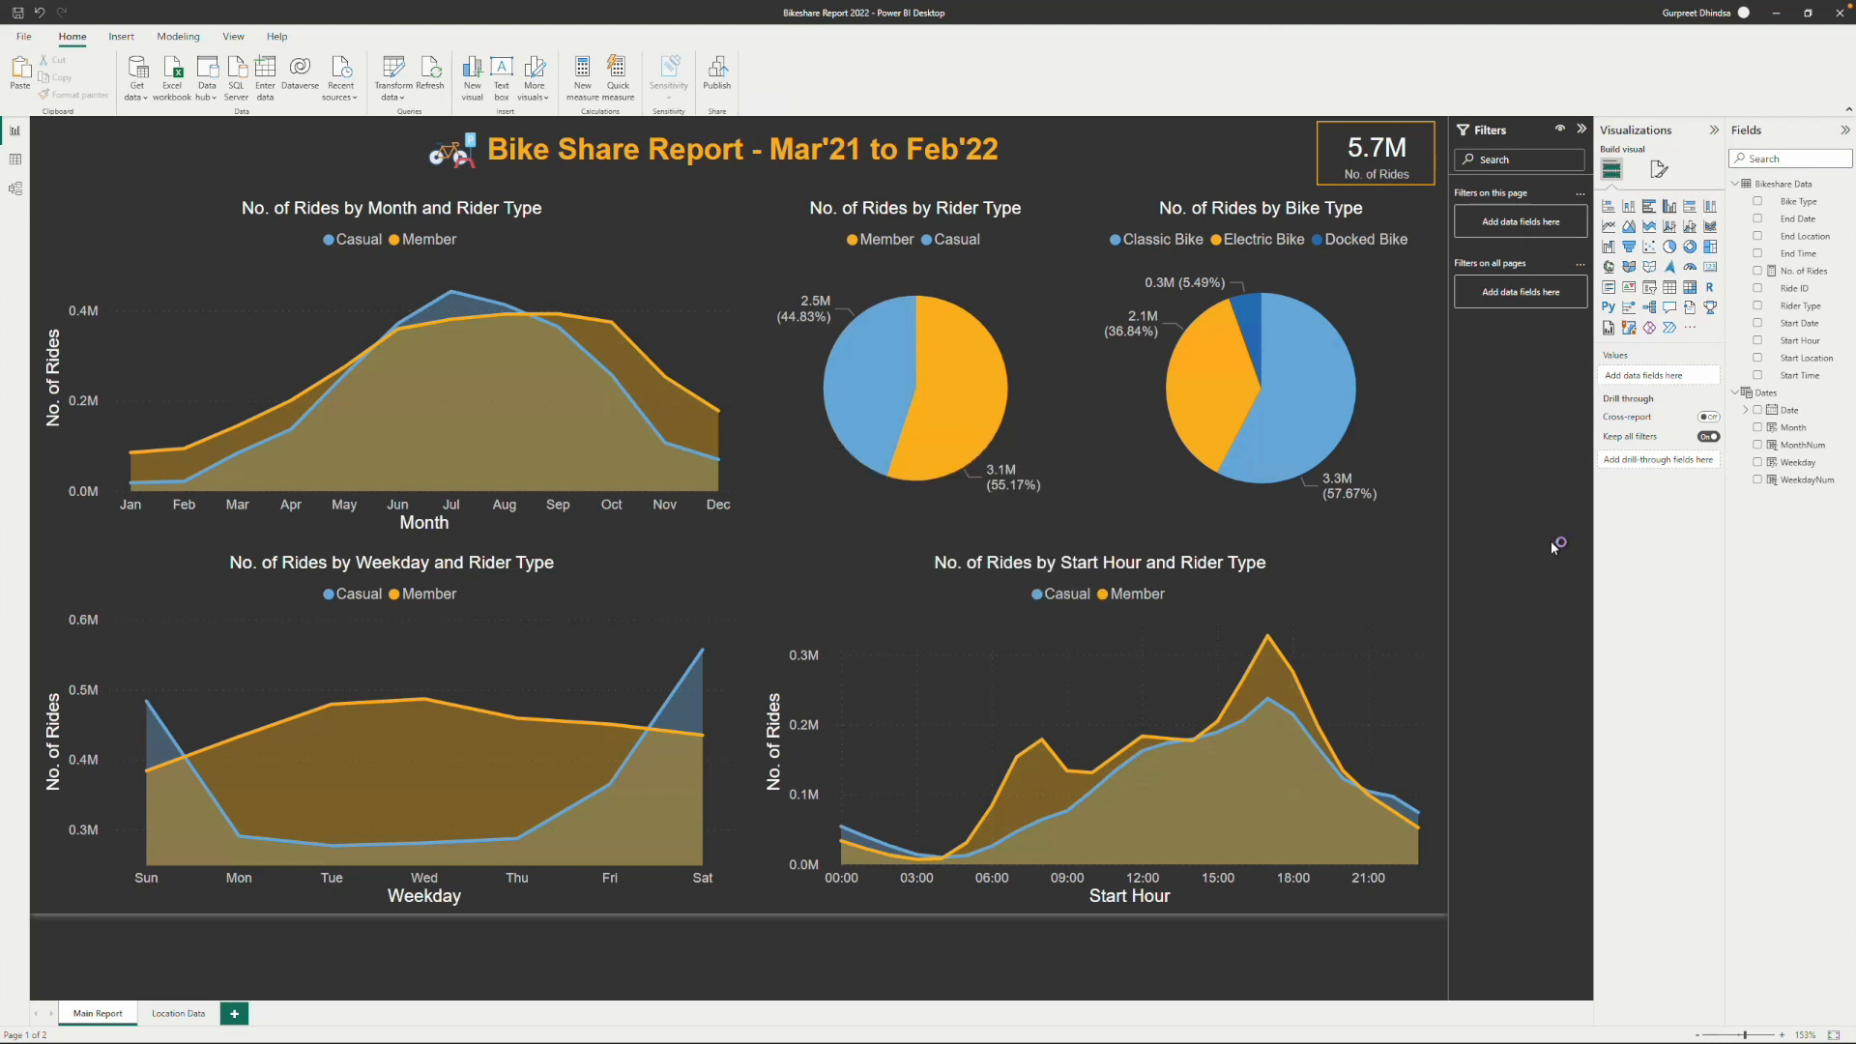